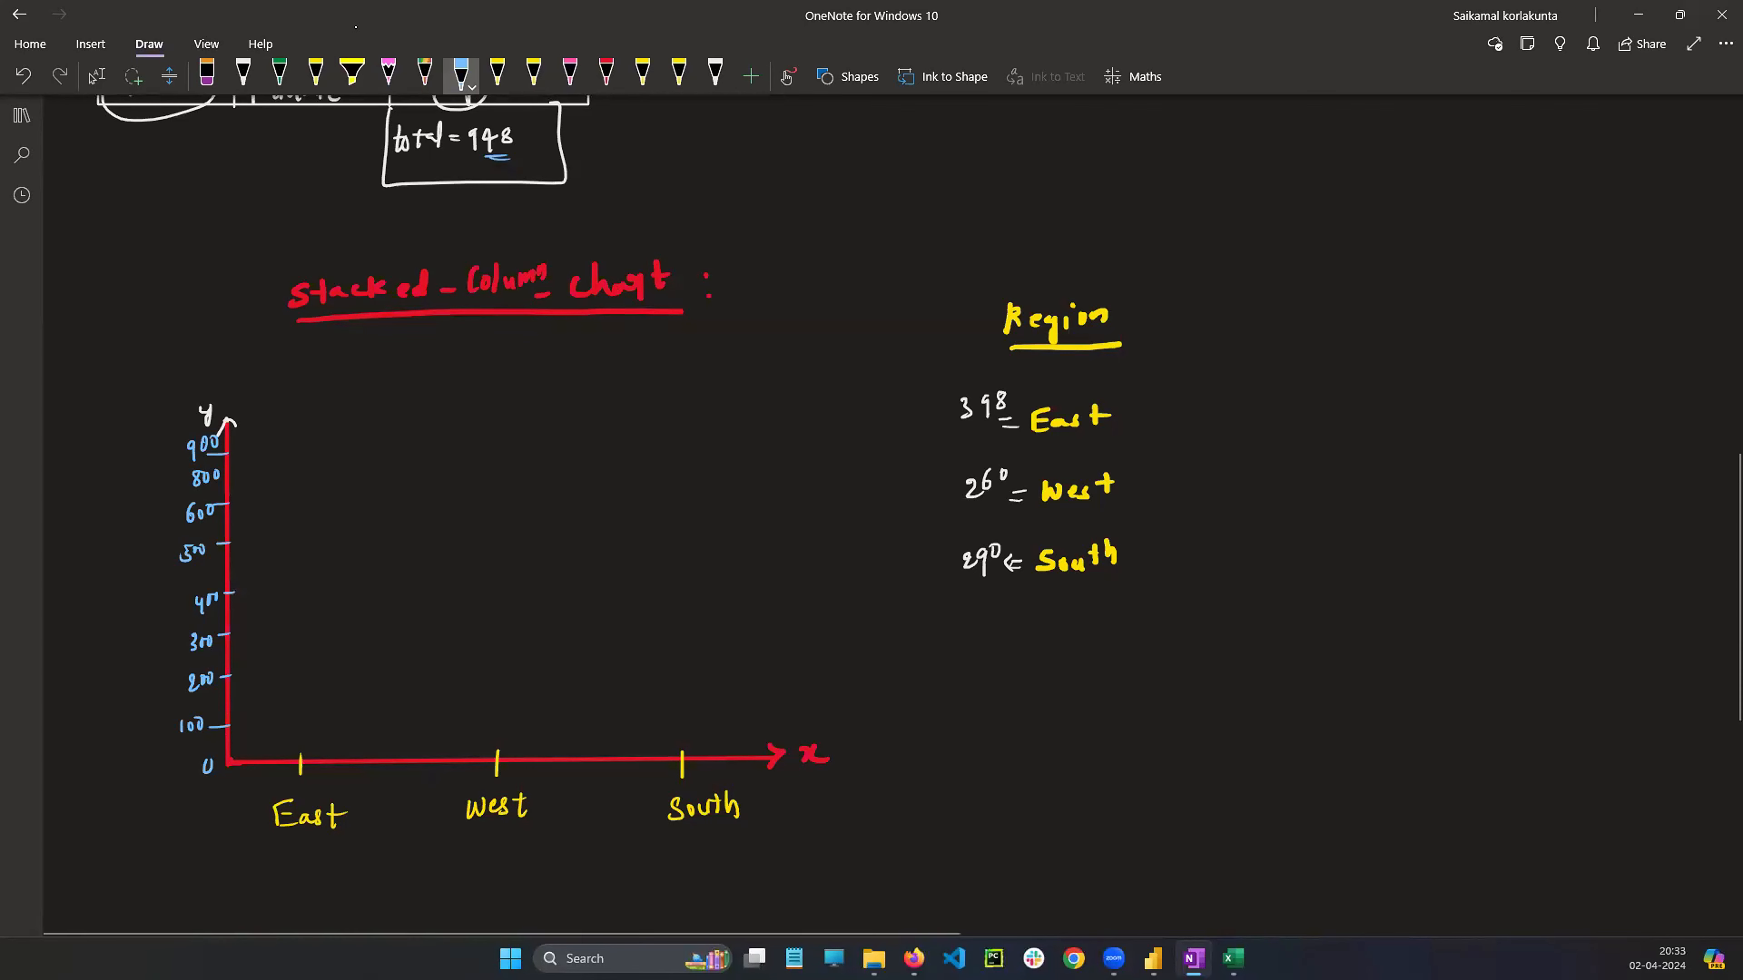
Draw a red column for East up to the 398 label on the sketched stacked column chart axes
click(606, 74)
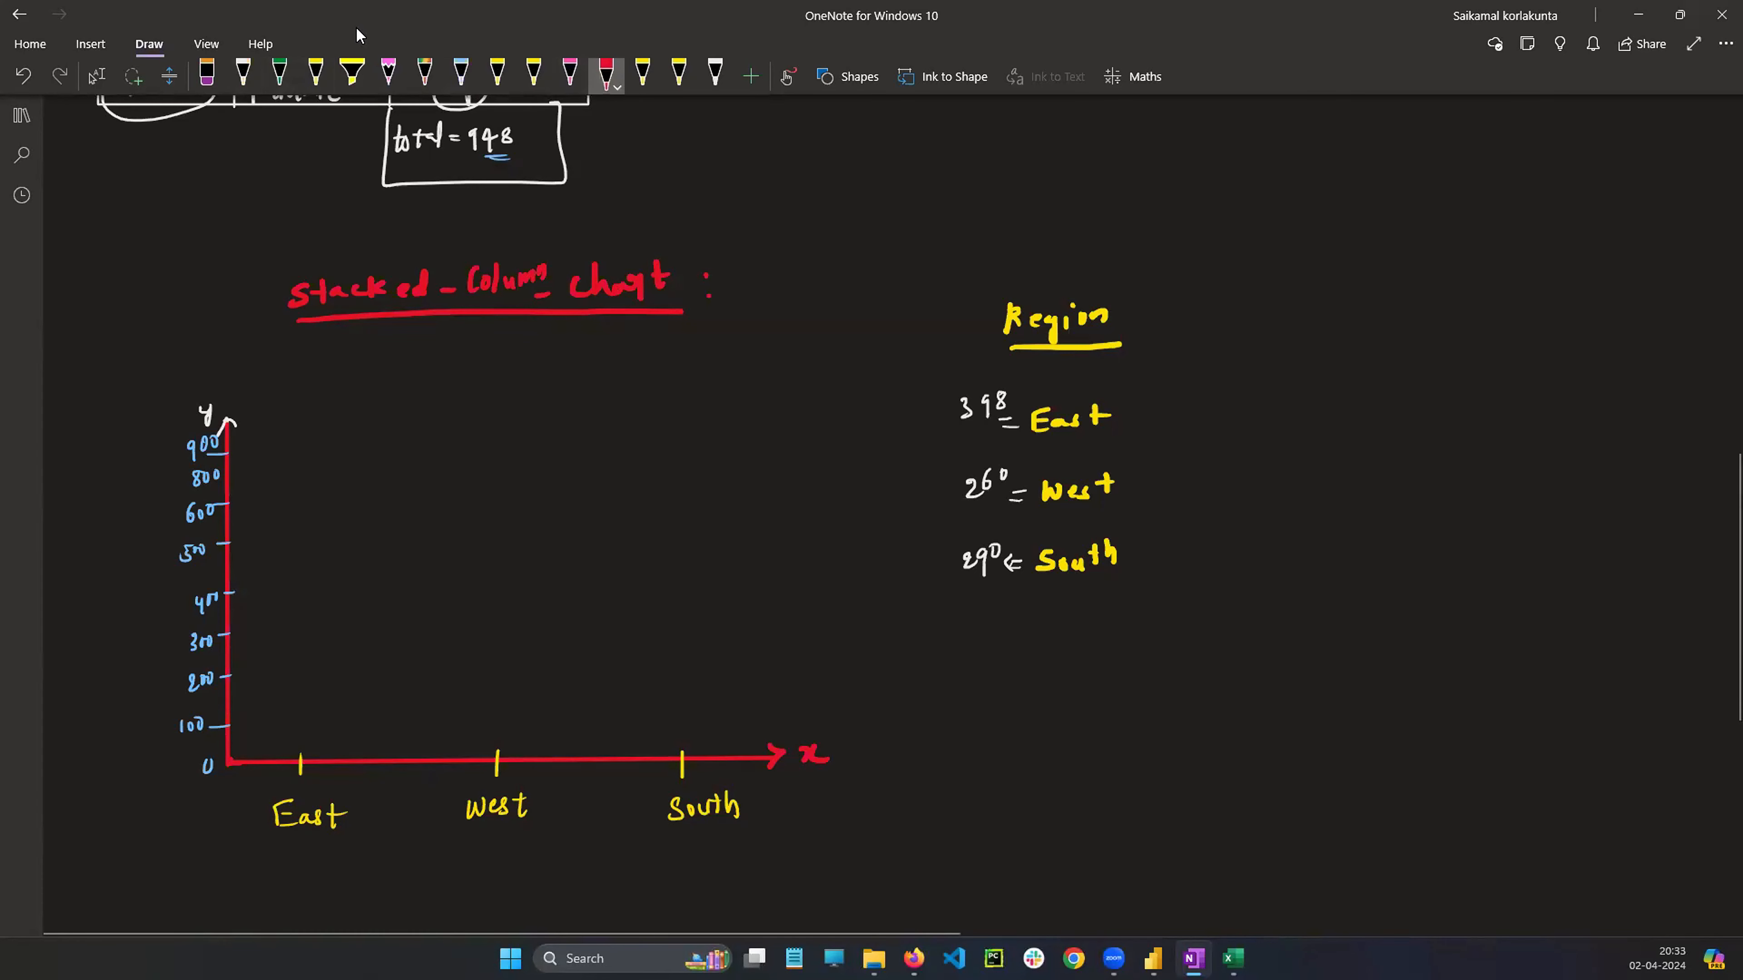
click(96, 75)
scroll(1246, 334, up, 5)
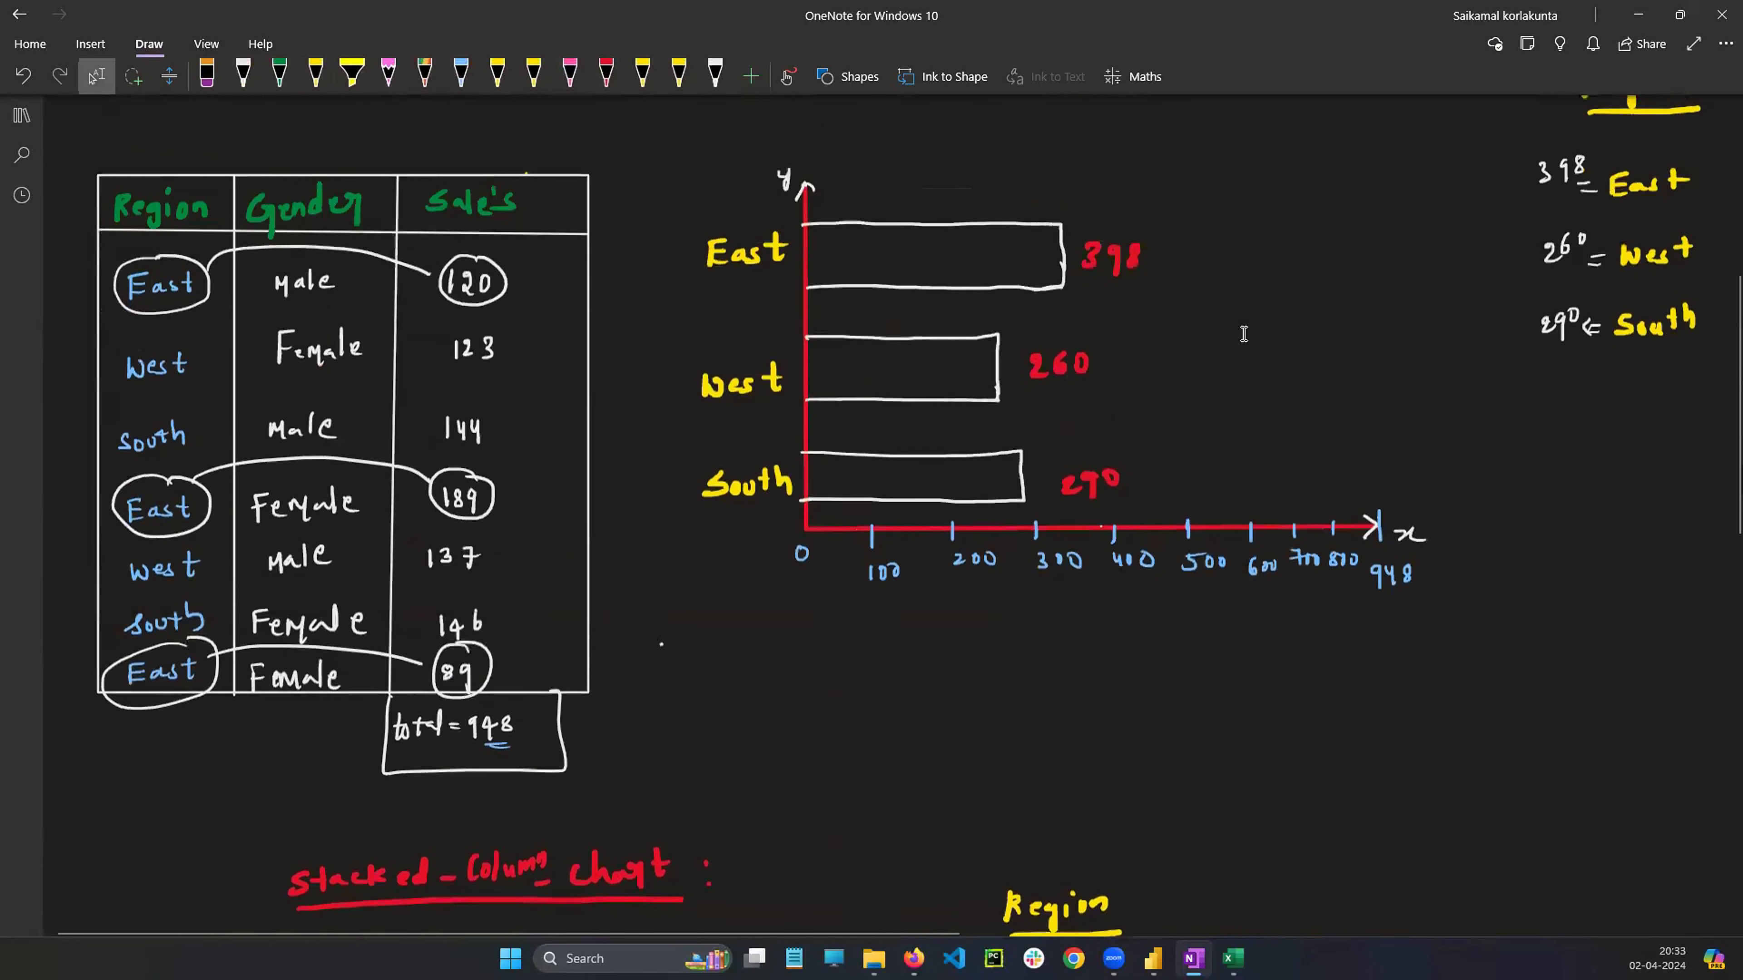
scroll(1246, 334, down, 7)
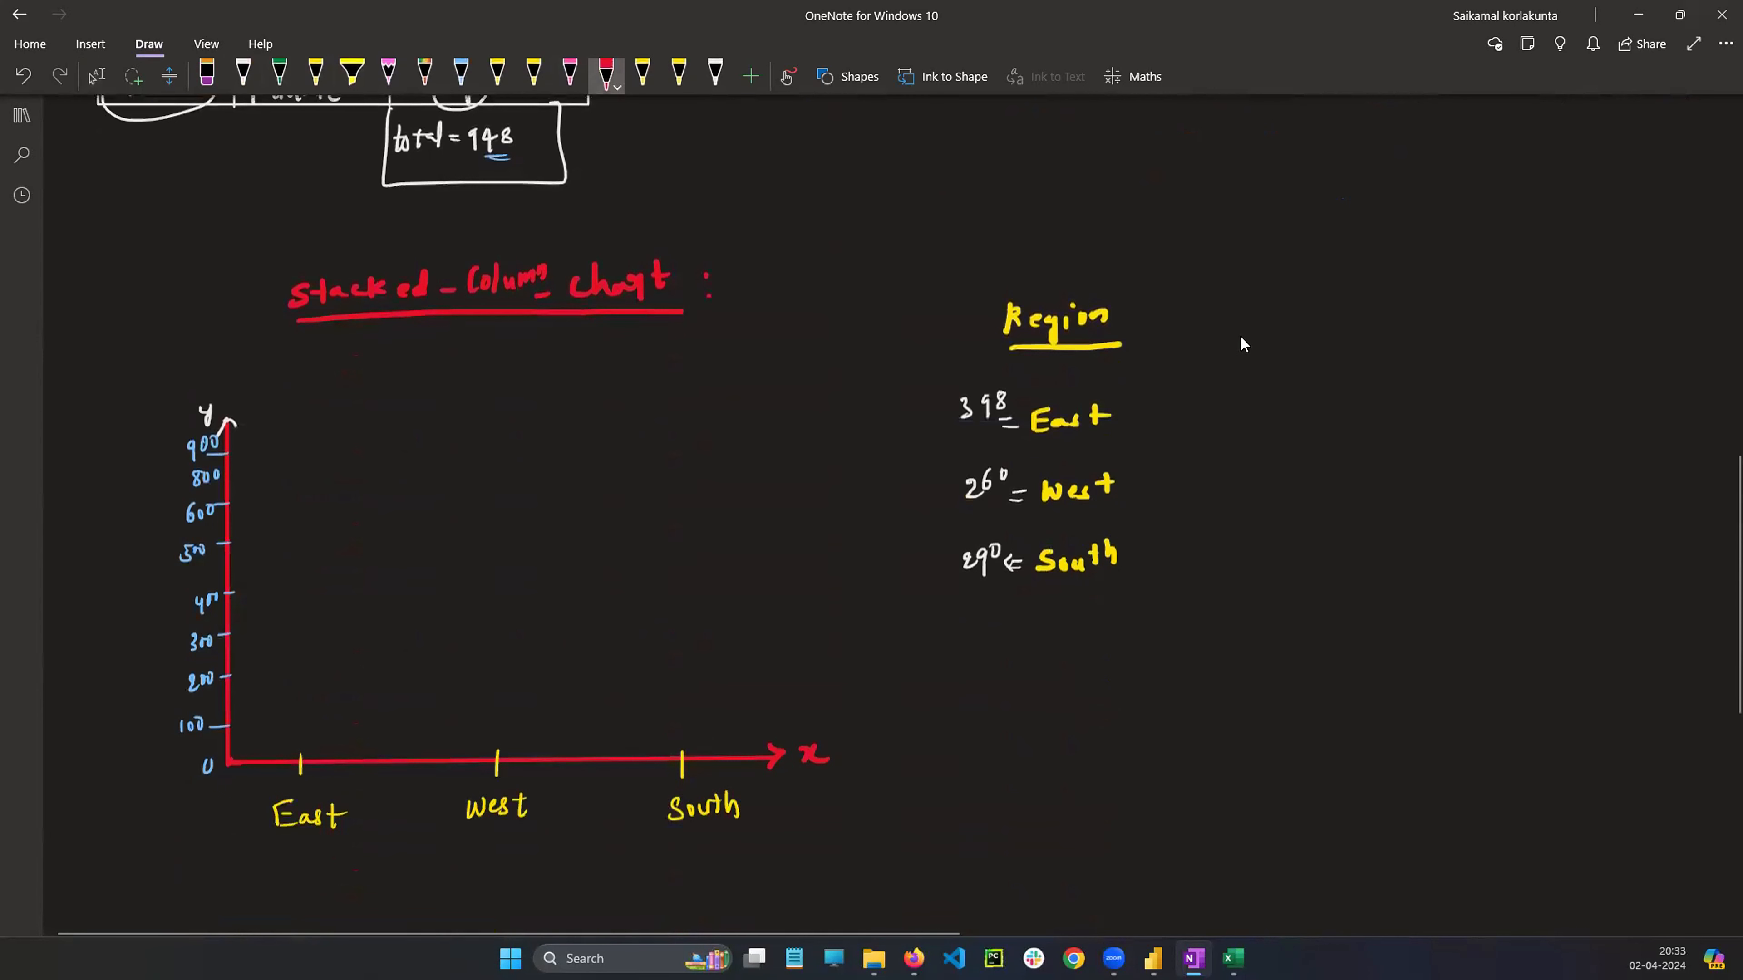
mouse_move(252, 616)
mouse_down()
mouse_move(247, 747)
mouse_move(313, 619)
mouse_move(314, 744)
mouse_move(252, 763)
mouse_up()
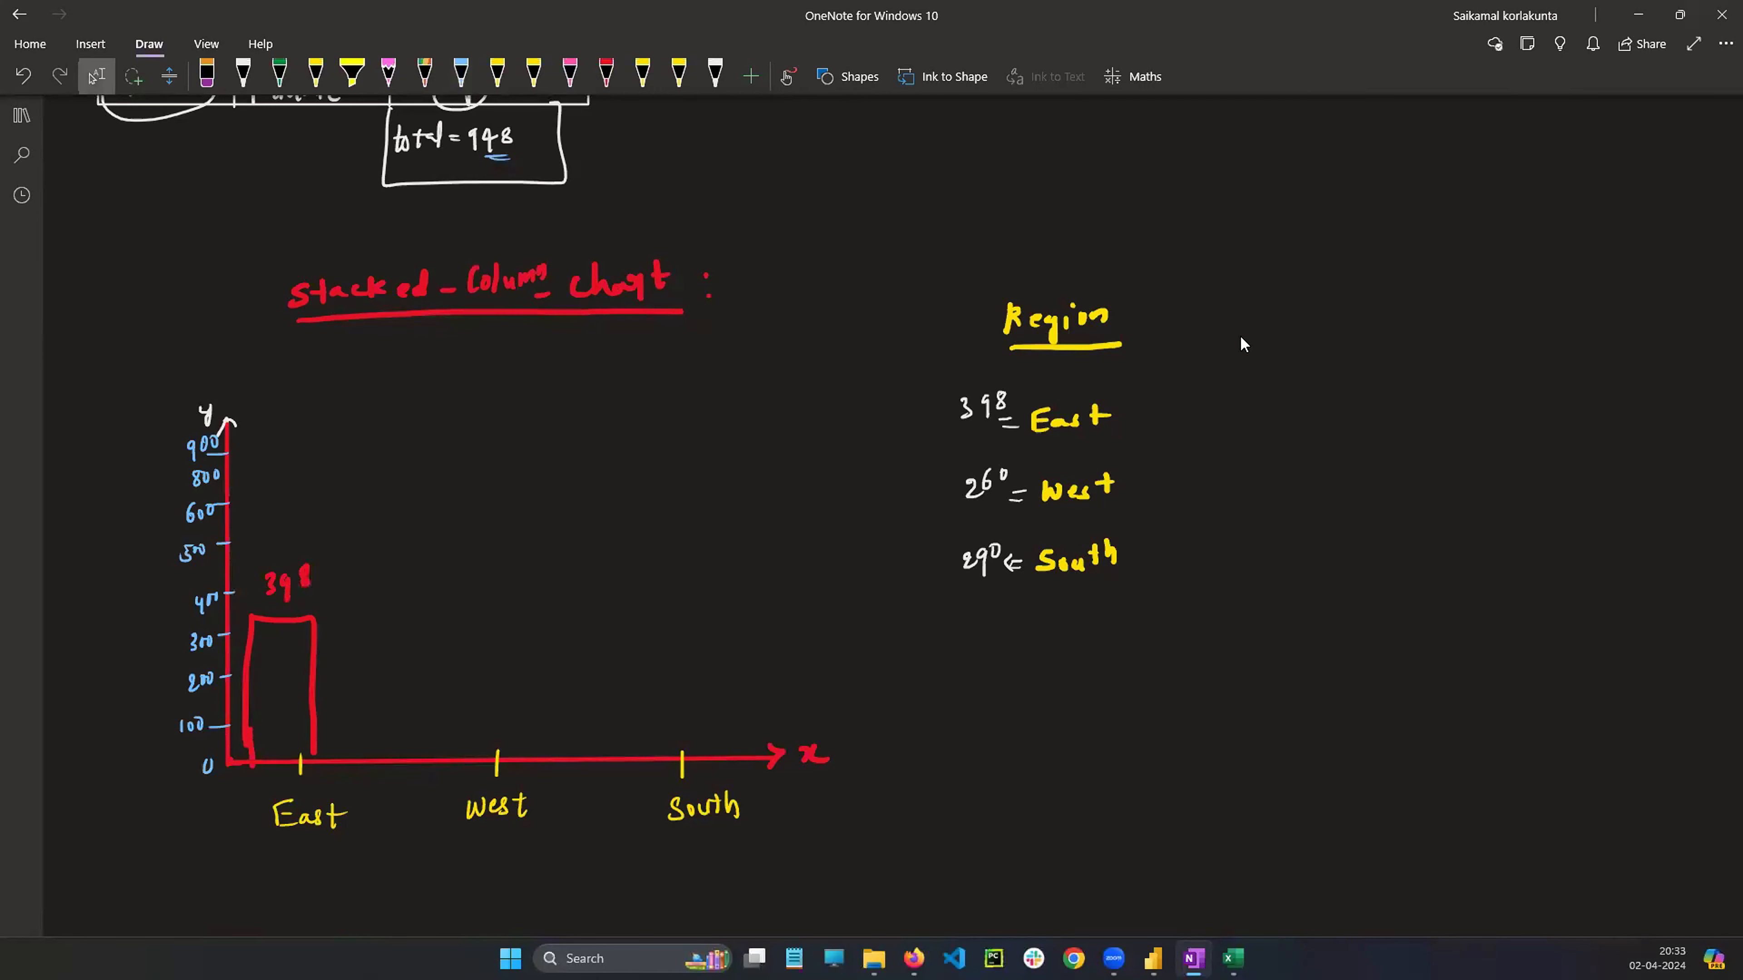
Draw red columns for West and South with labels 260 and 290 on the sketched chart
scroll(1307, 405, up, 5)
scroll(1309, 418, down, 5)
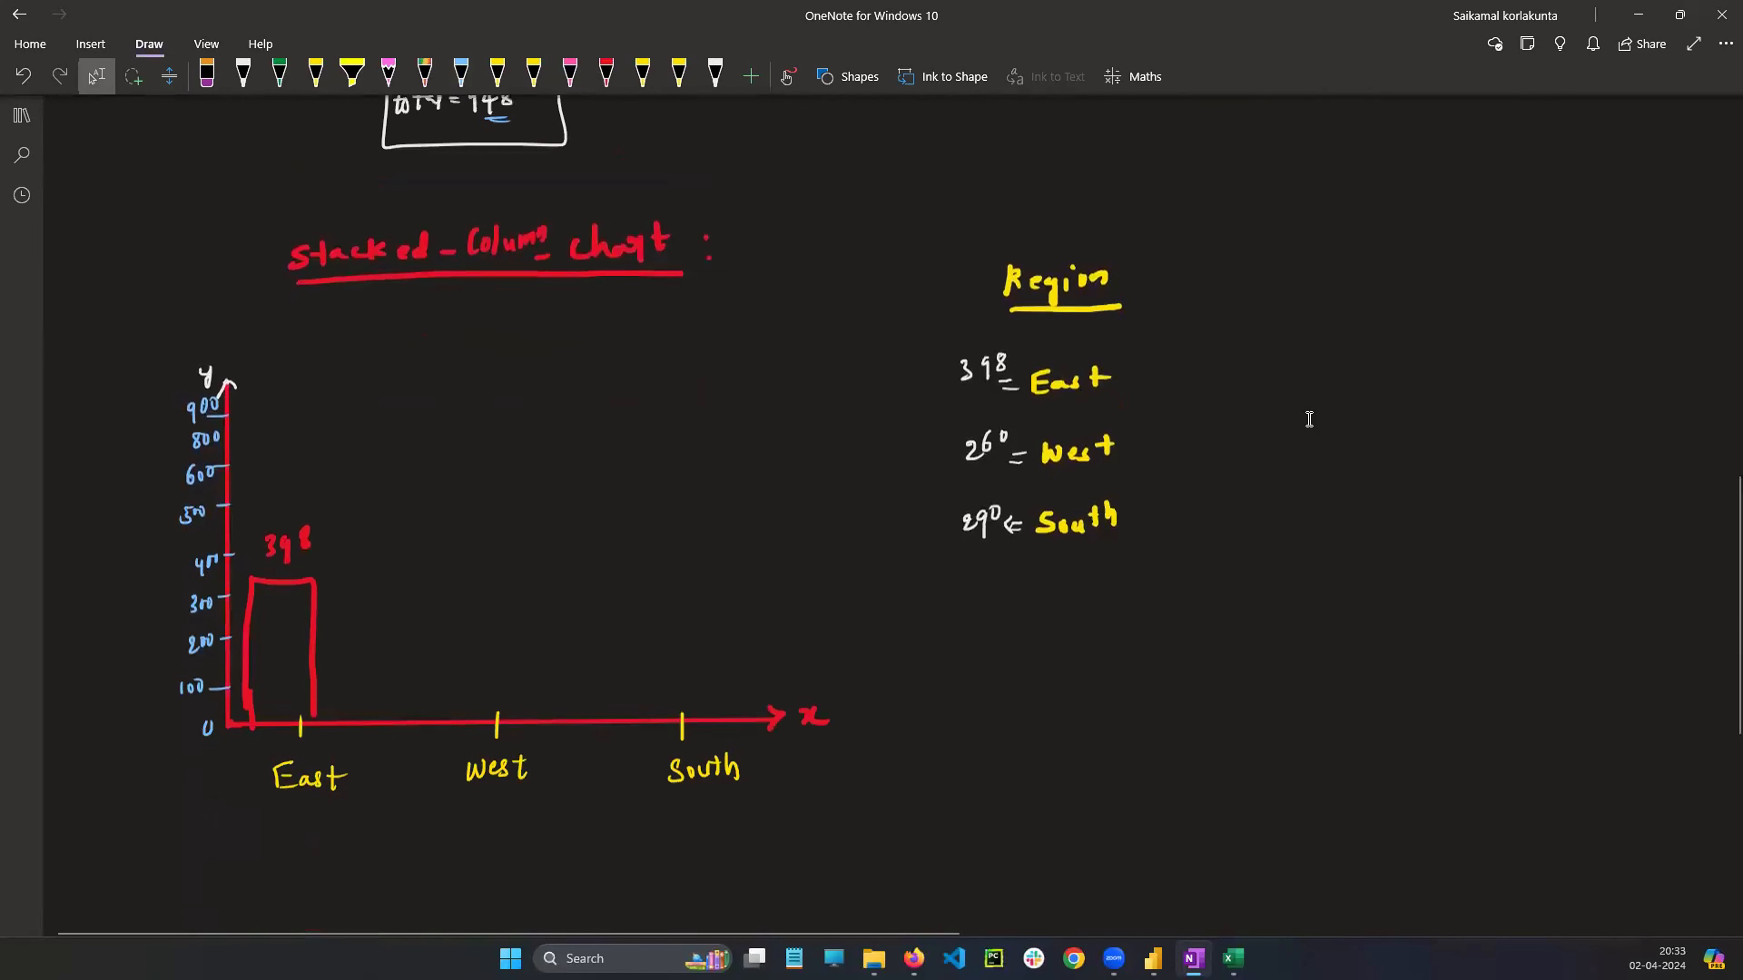
scroll(1309, 419, up, 1)
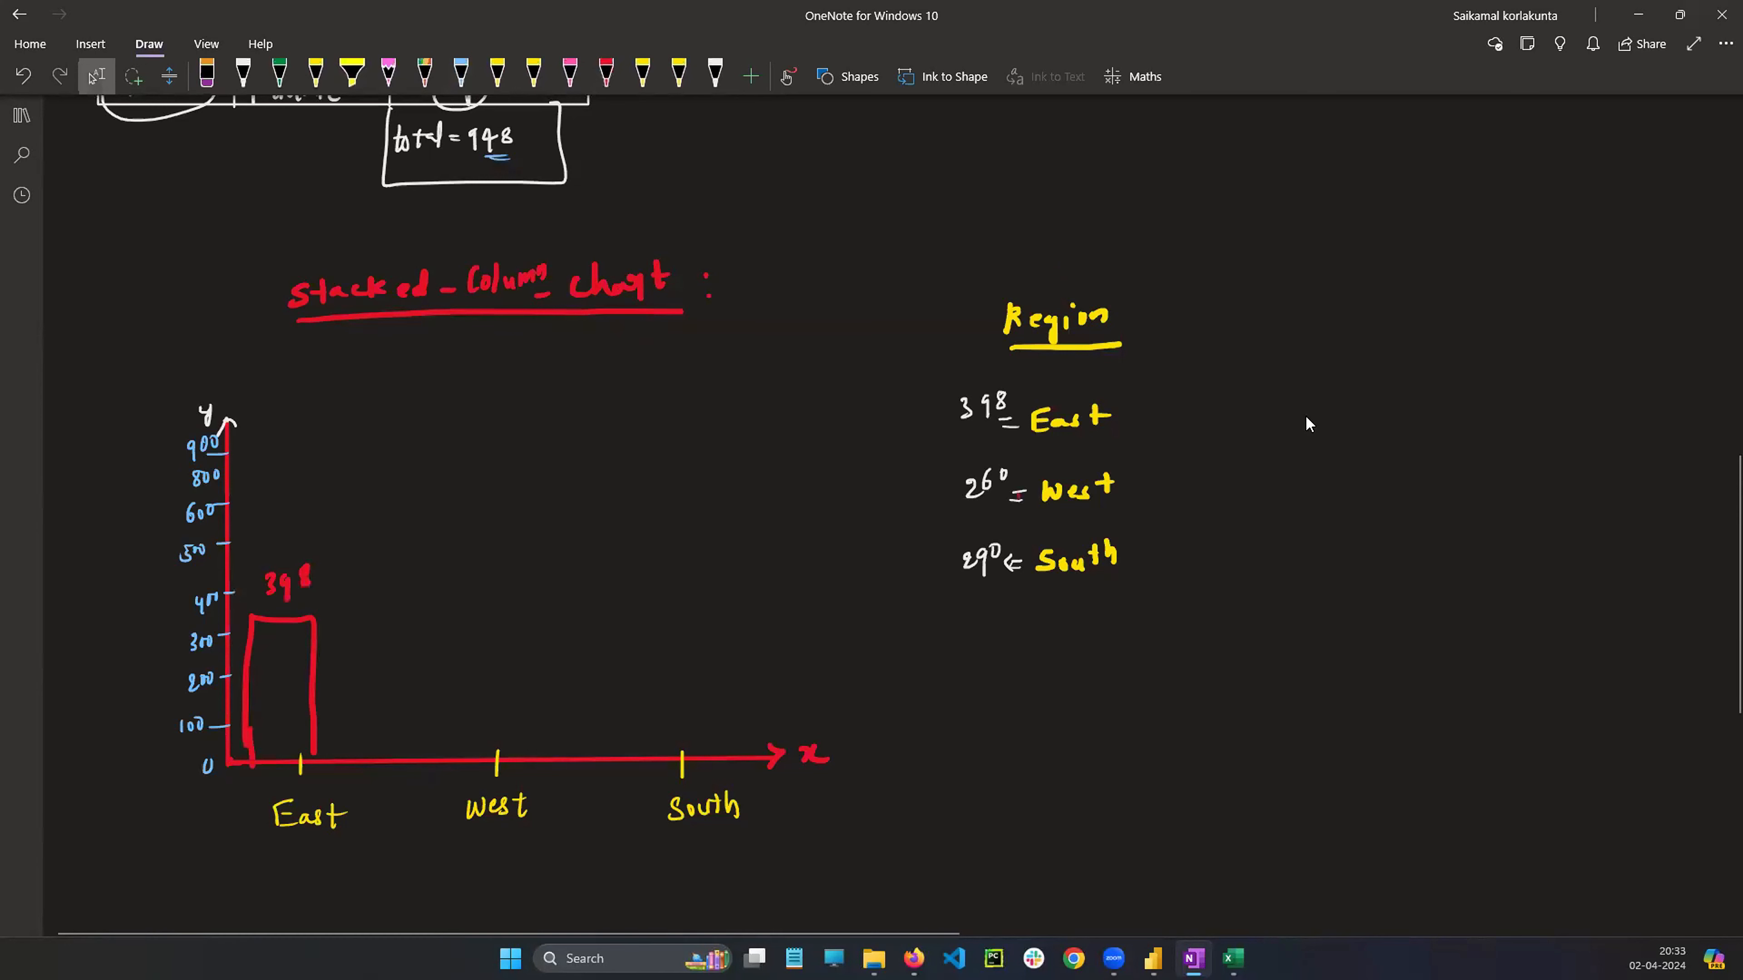
mouse_move(450, 679)
mouse_down()
mouse_move(445, 759)
mouse_move(515, 657)
mouse_move(527, 760)
mouse_up()
drag(516, 740, 526, 759)
drag(475, 618, 479, 642)
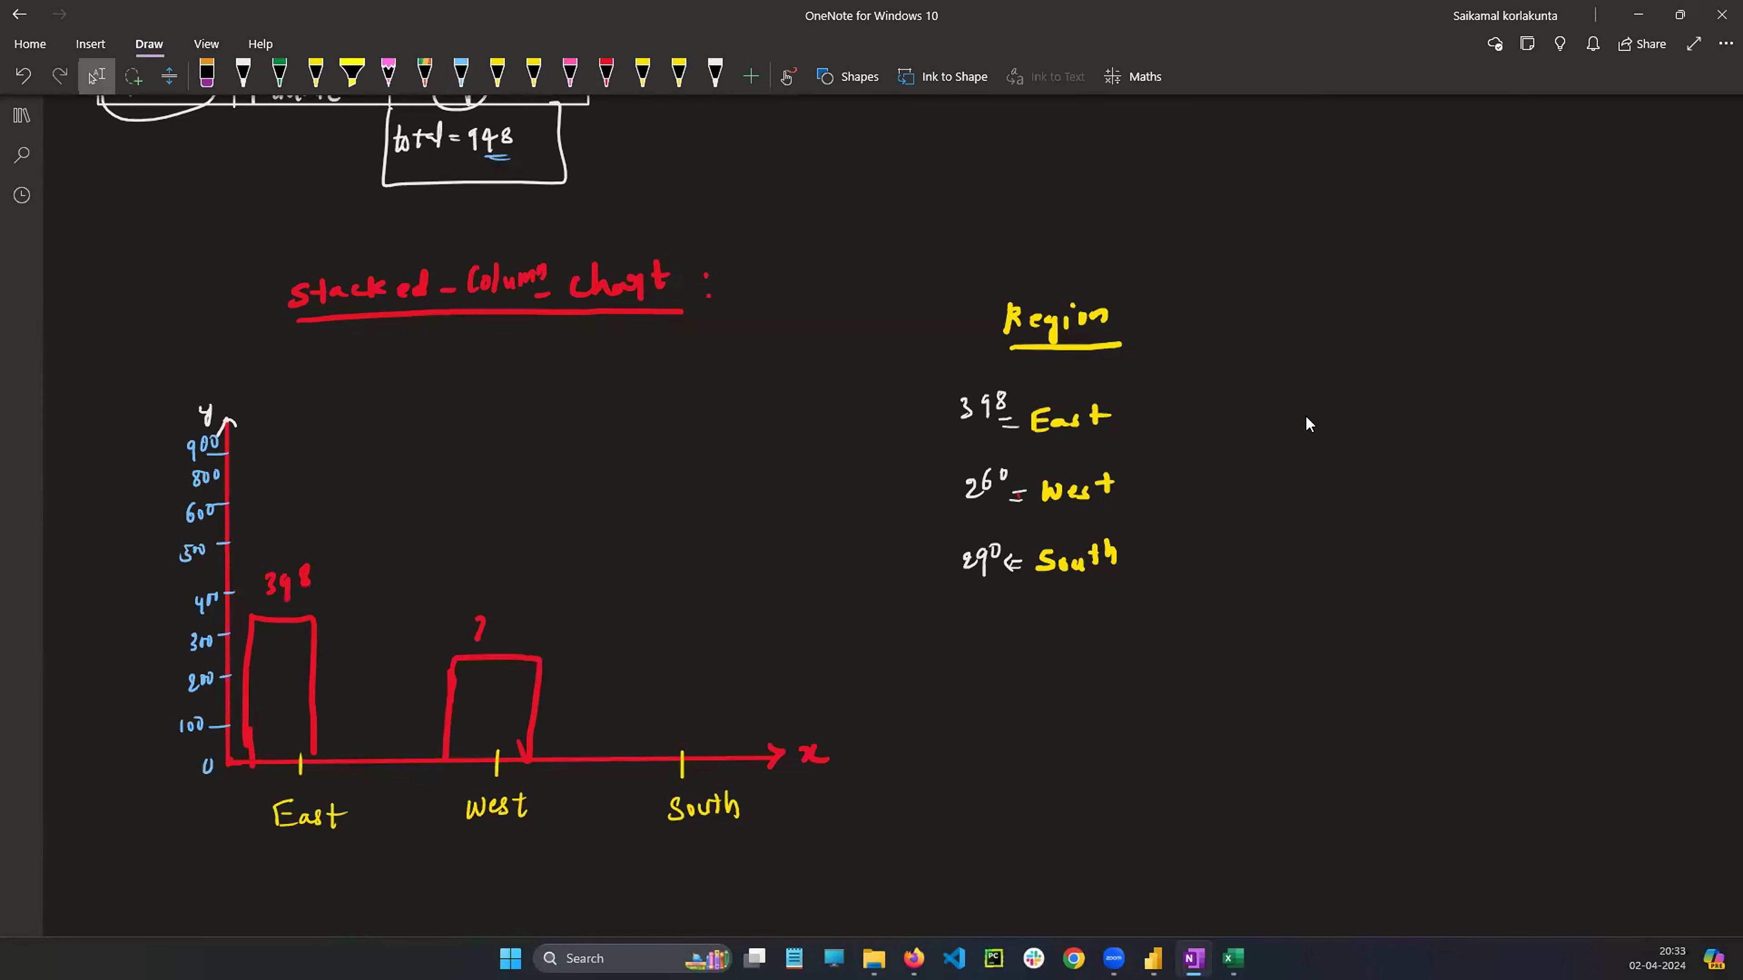
mouse_move(658, 755)
mouse_down()
mouse_move(657, 629)
mouse_move(708, 727)
mouse_move(704, 757)
mouse_up()
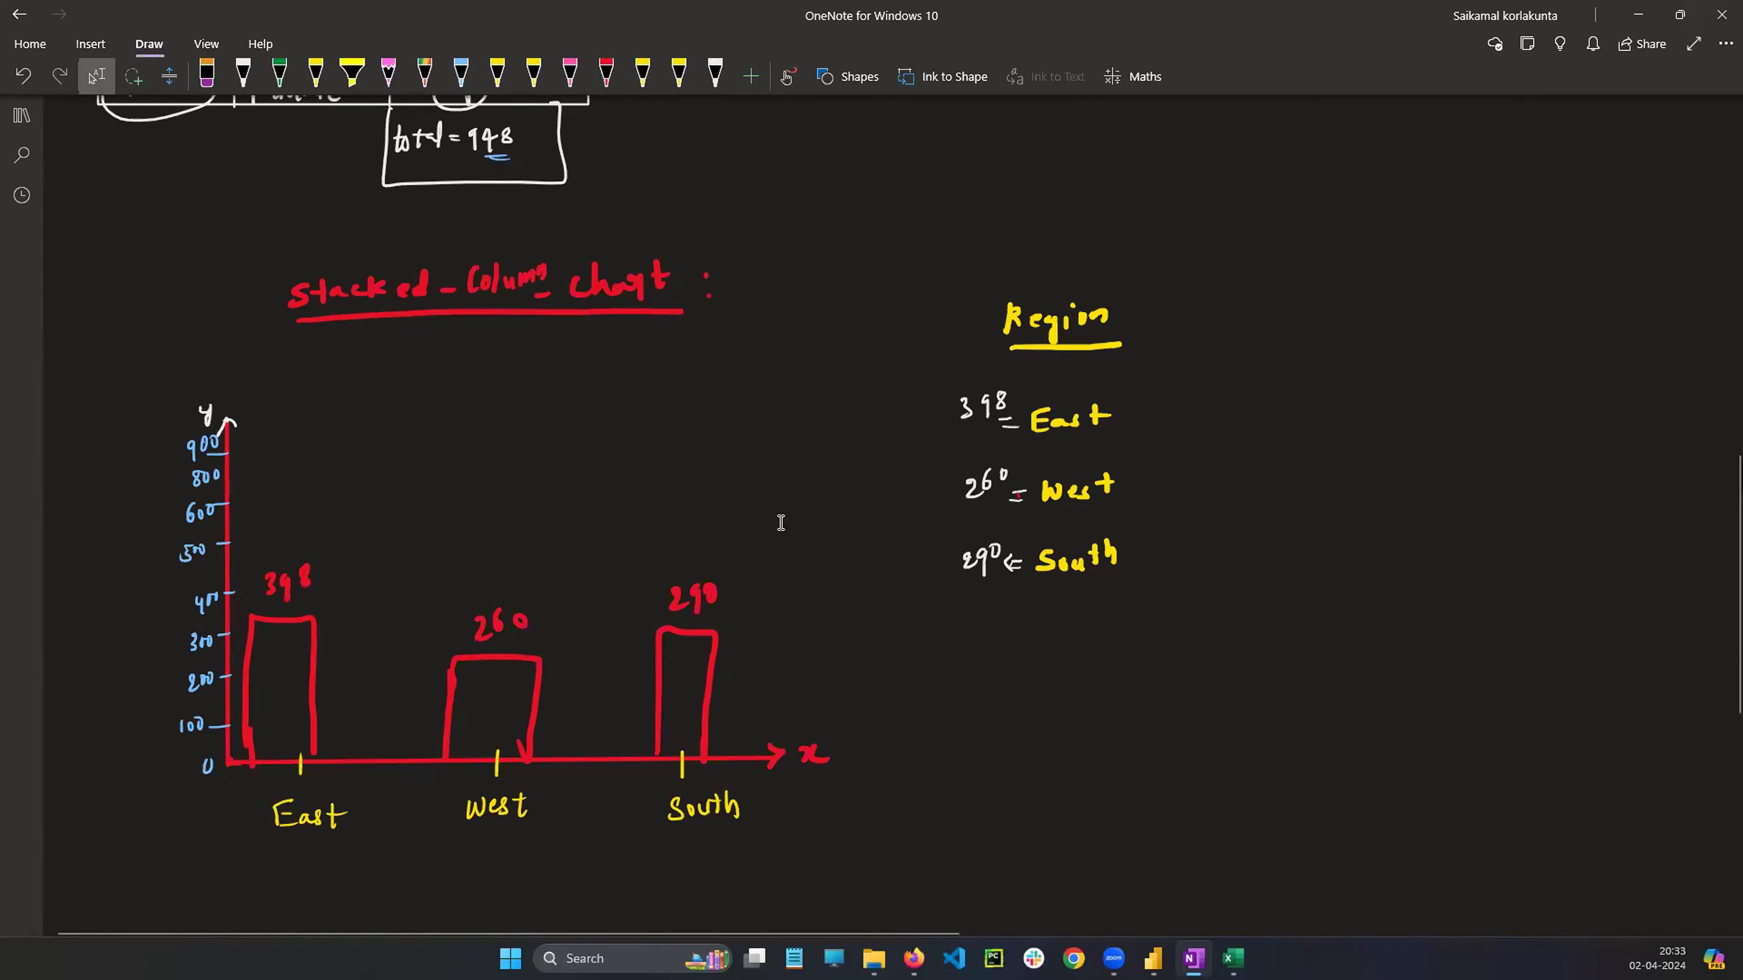
Review the earlier stacked bar chart sketch and the region sales table above
scroll(761, 502, up, 5)
scroll(1085, 311, up, 7)
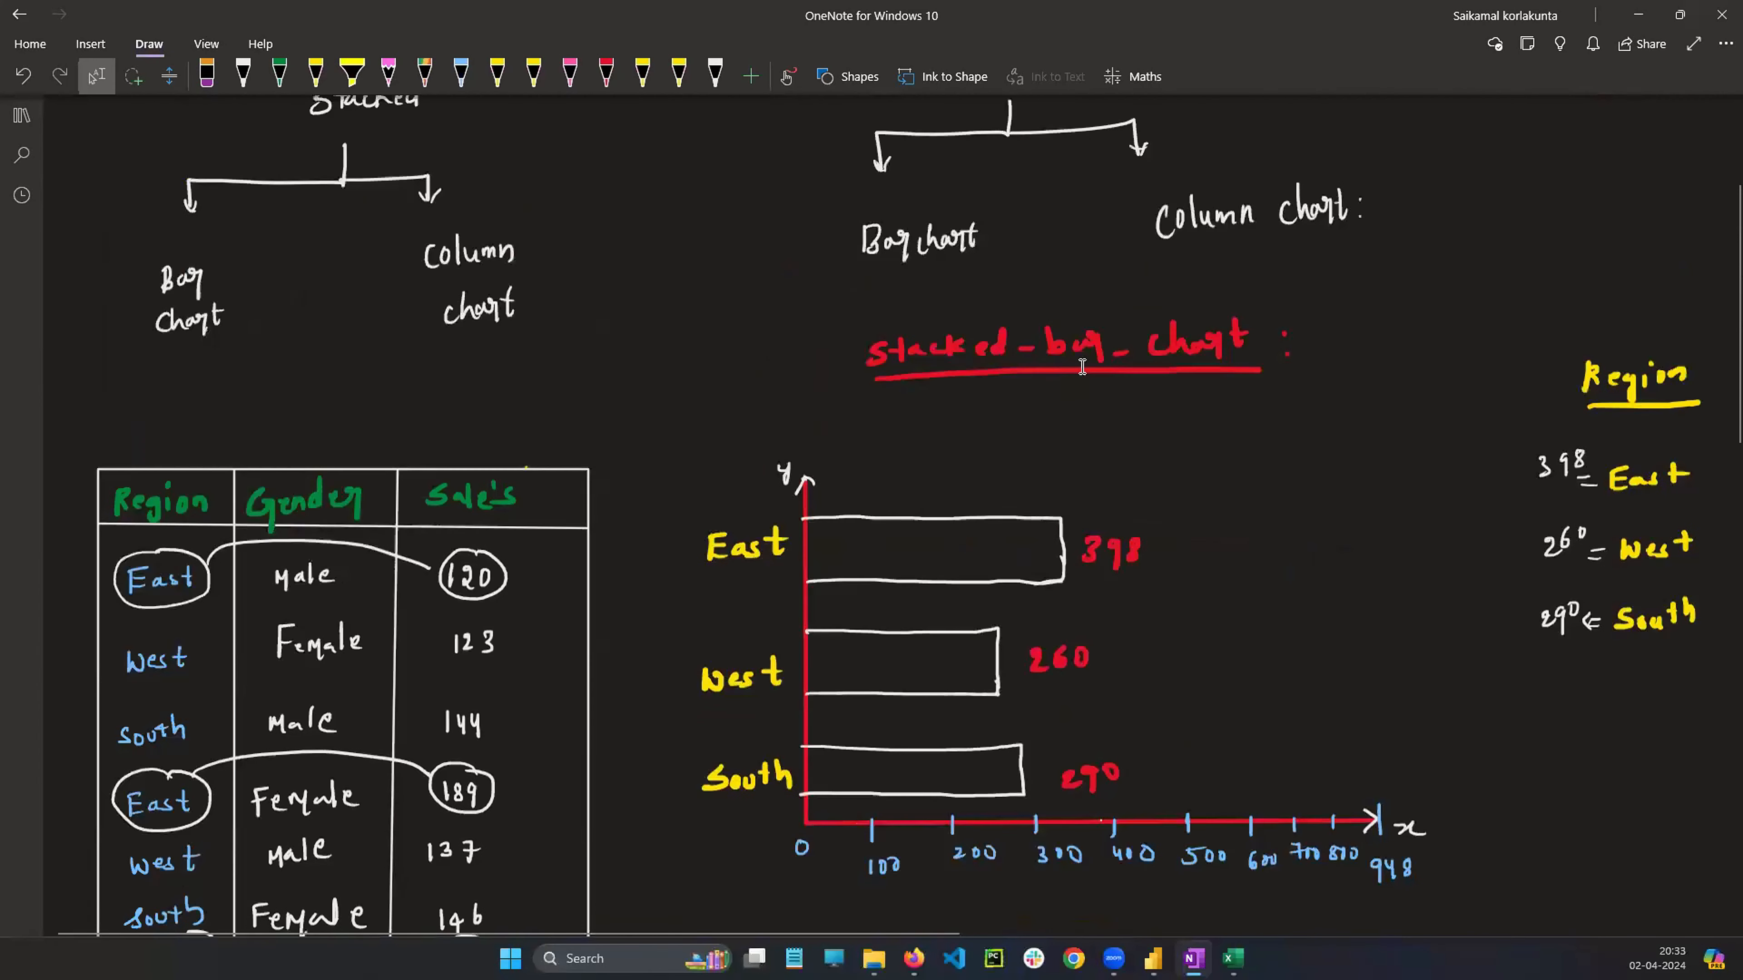
scroll(1099, 419, down, 12)
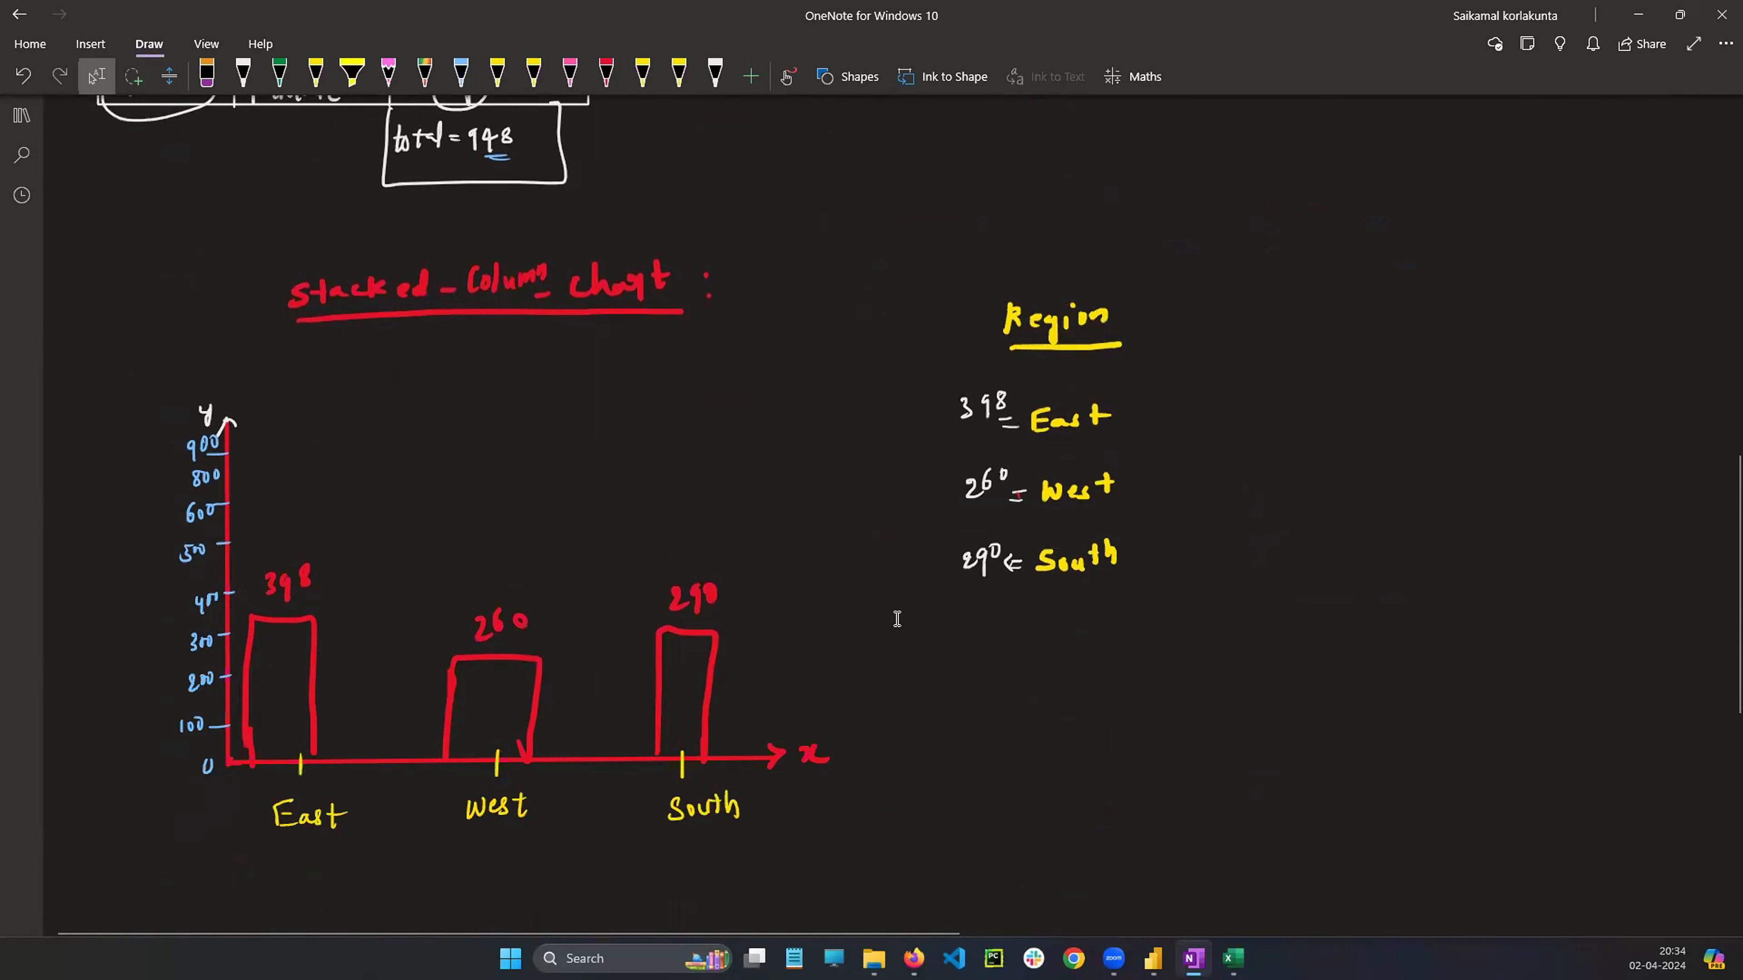
scroll(875, 611, up, 8)
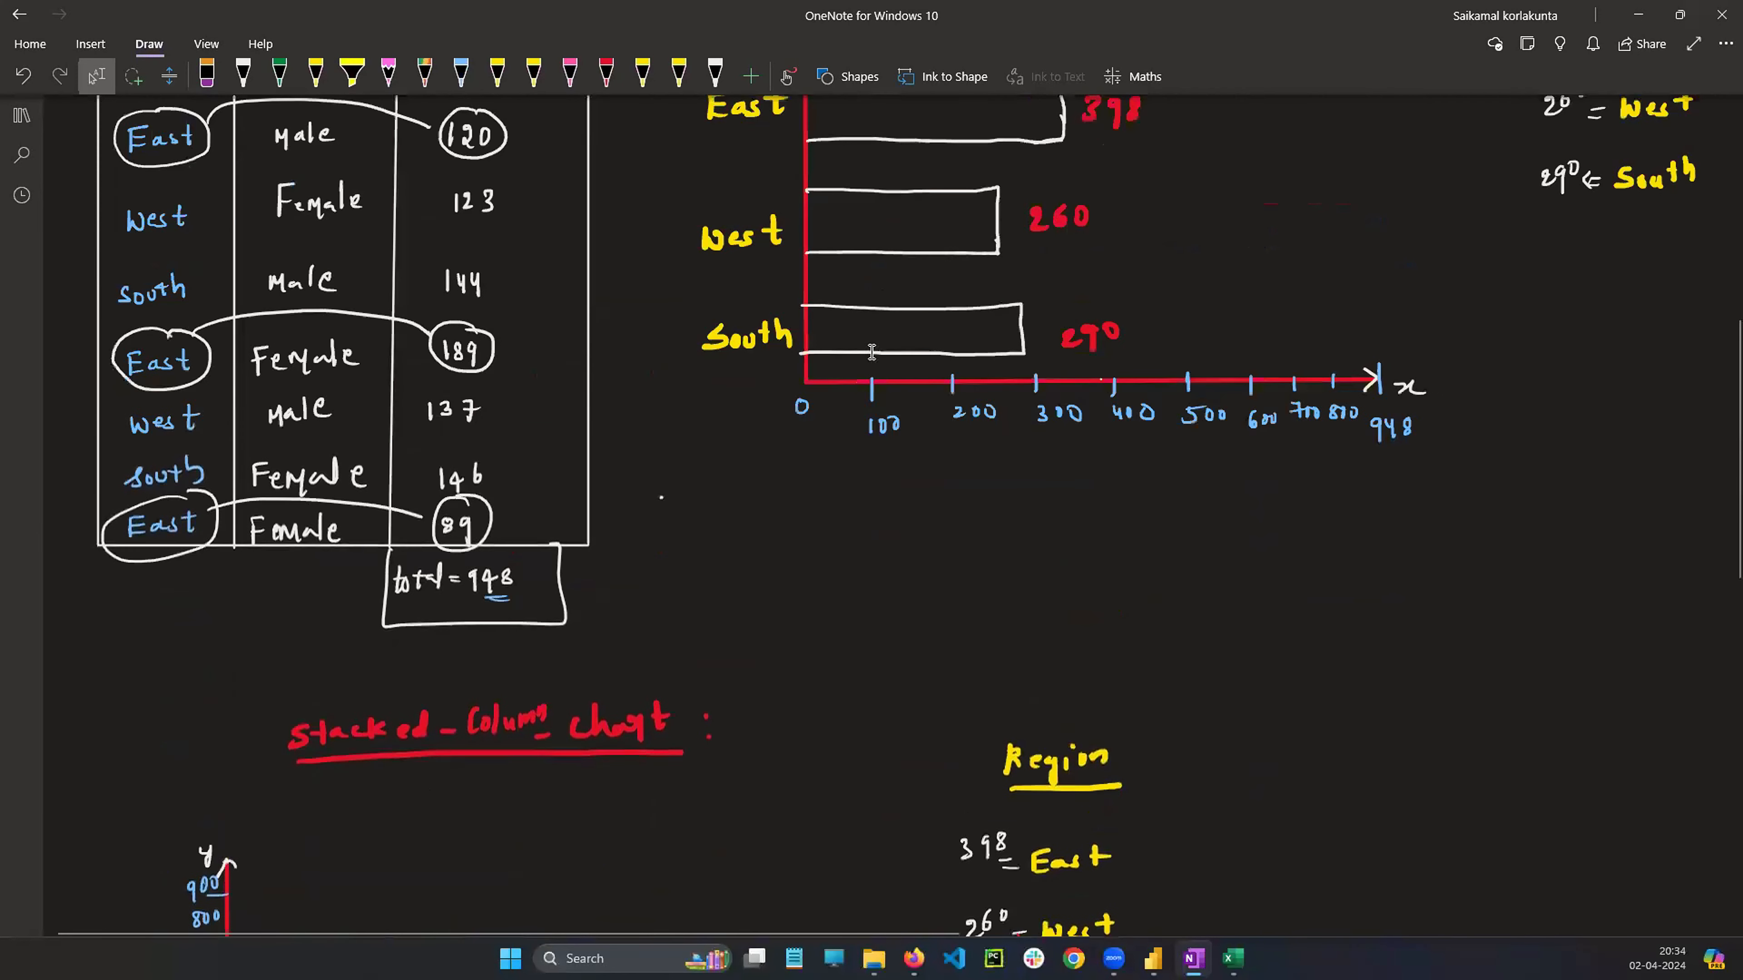
scroll(877, 422, down, 10)
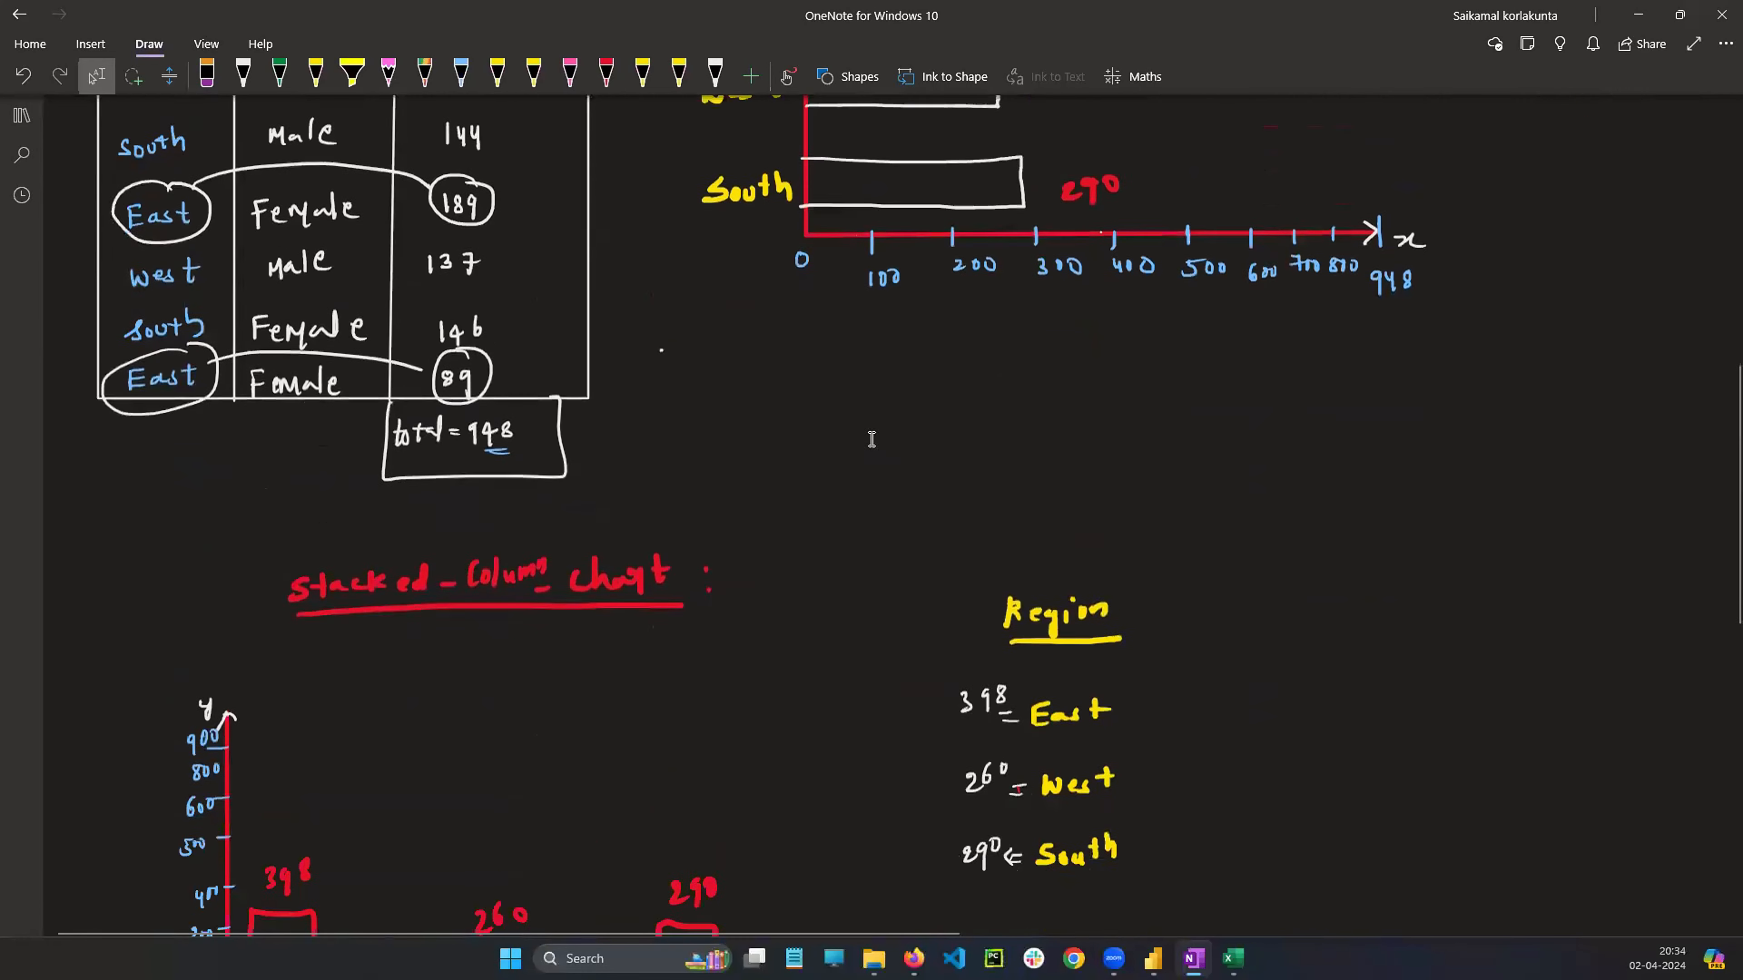
Switch to Power BI, add a new report page and rename it Stacked_Column_chart
click(1153, 959)
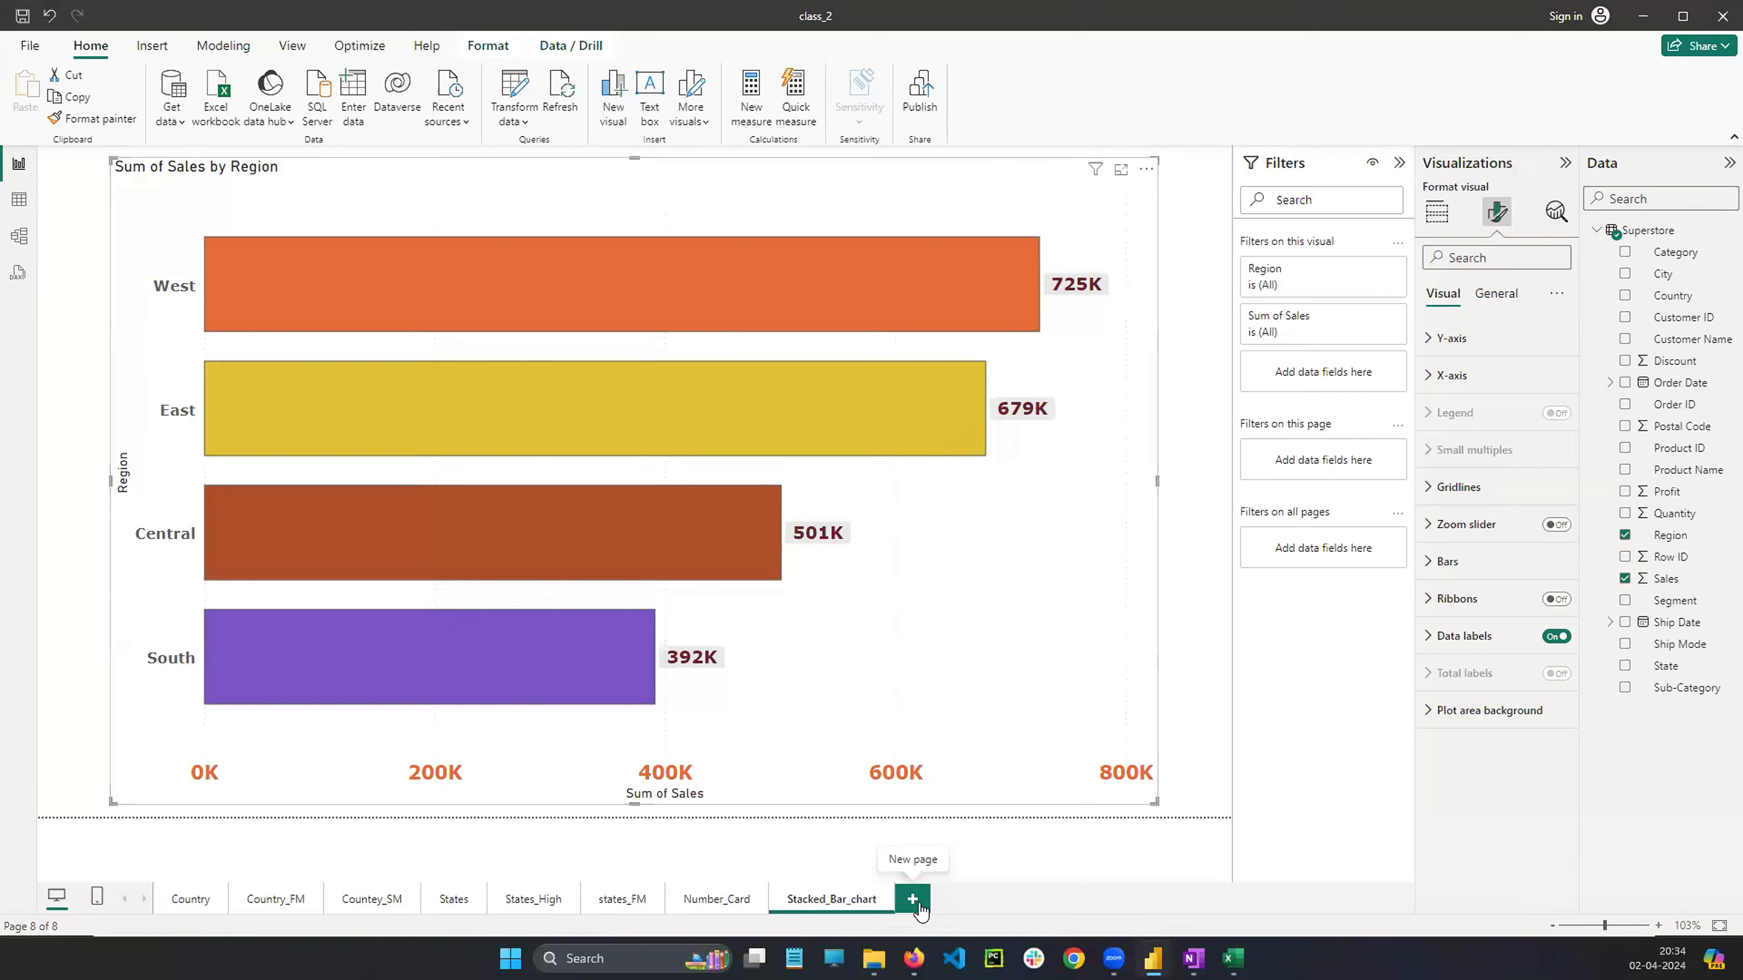
click(933, 904)
right_click(925, 898)
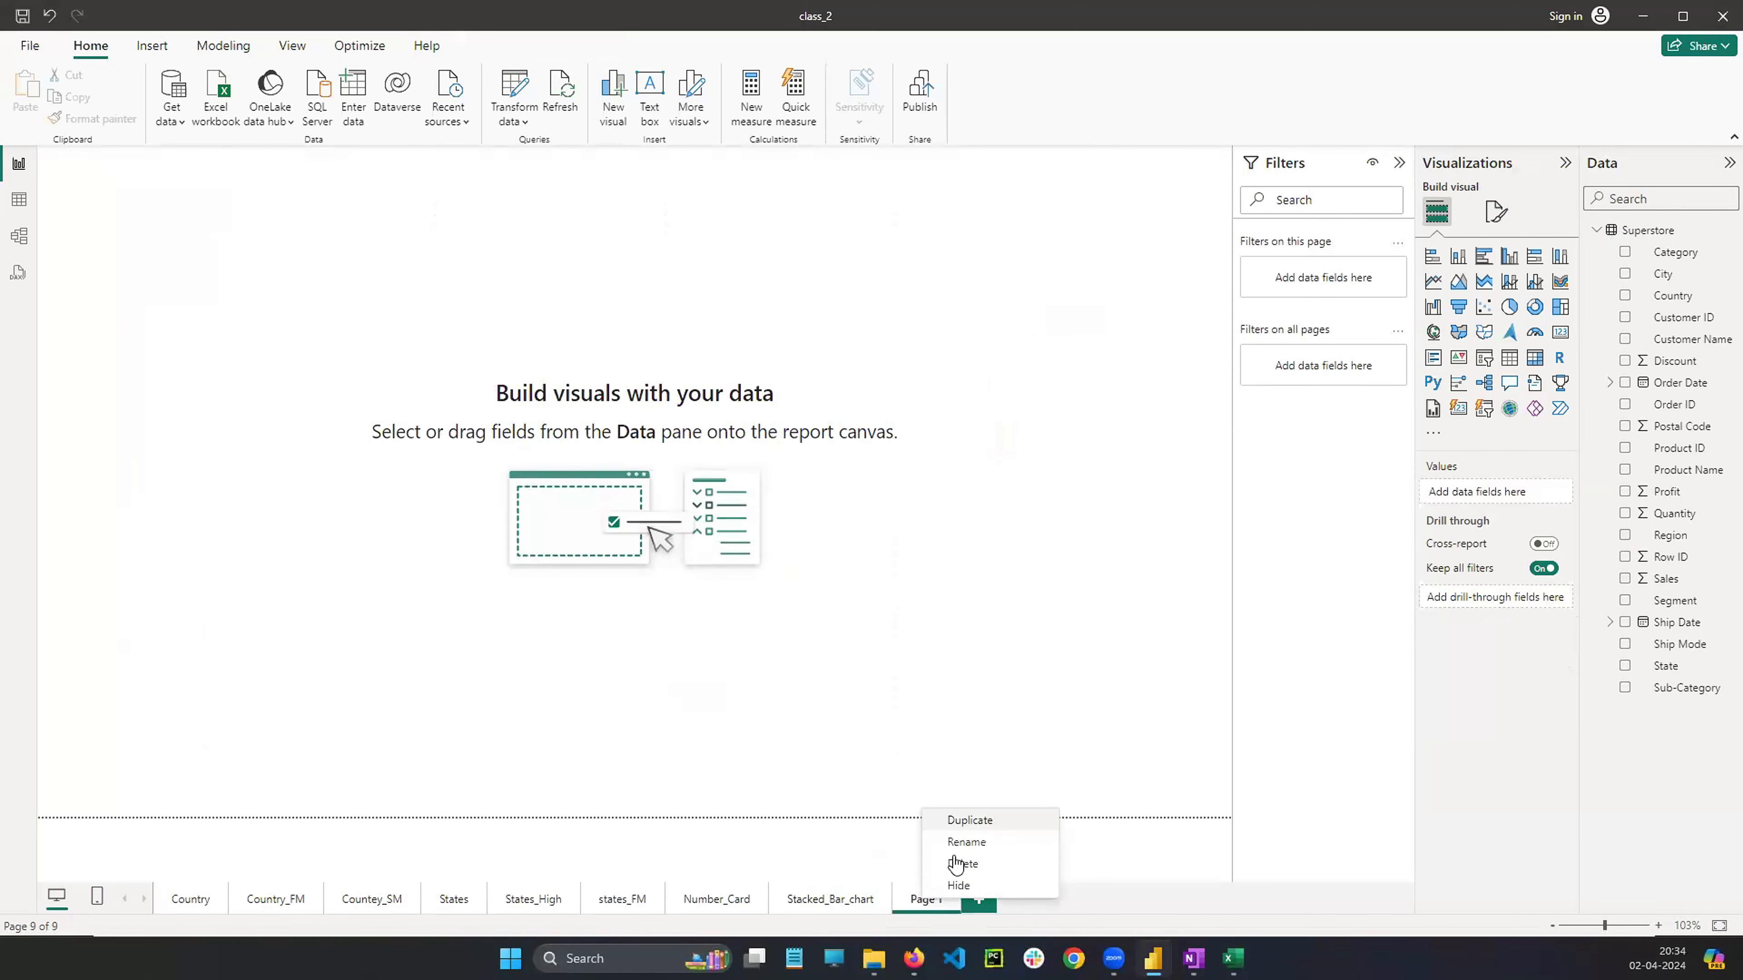
click(964, 842)
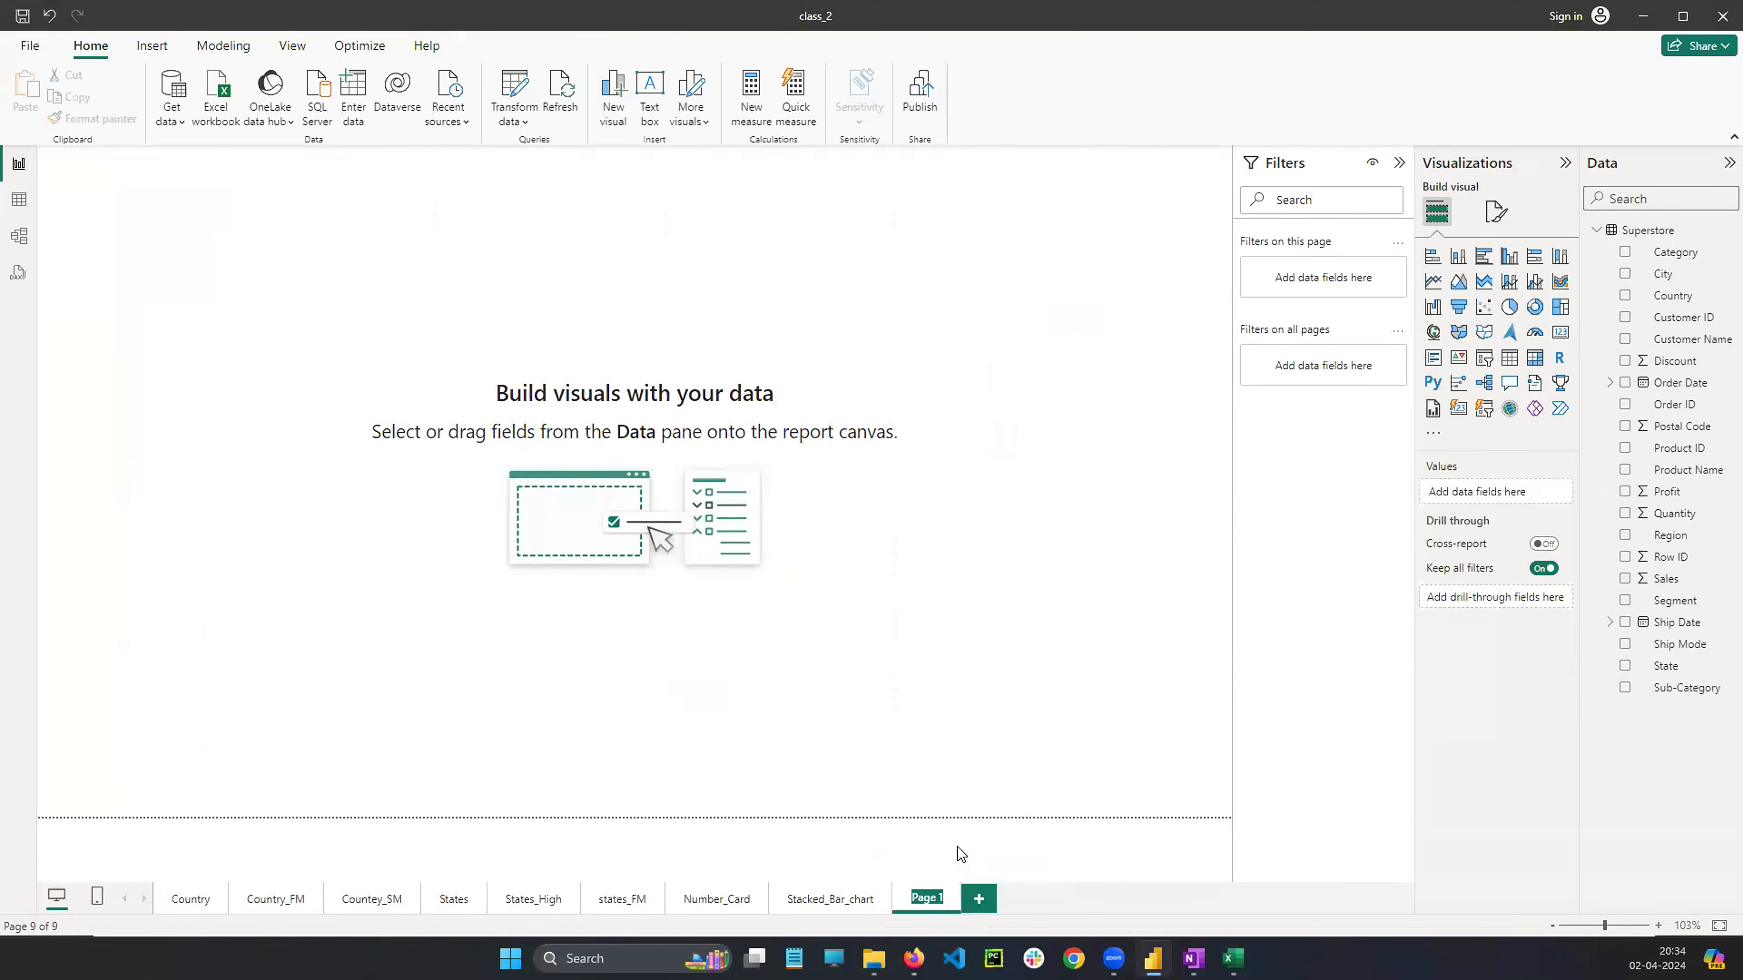
text(Stacked_CO)
key(BackSpace)
key(BackSpace)
key(BackSpace)
key(BackSpace)
text(lumn_chart)
key(Return)
Copy the bar chart visual from the Stacked_Bar_chart page and paste it onto the Stacked_Column_chart page
click(804, 906)
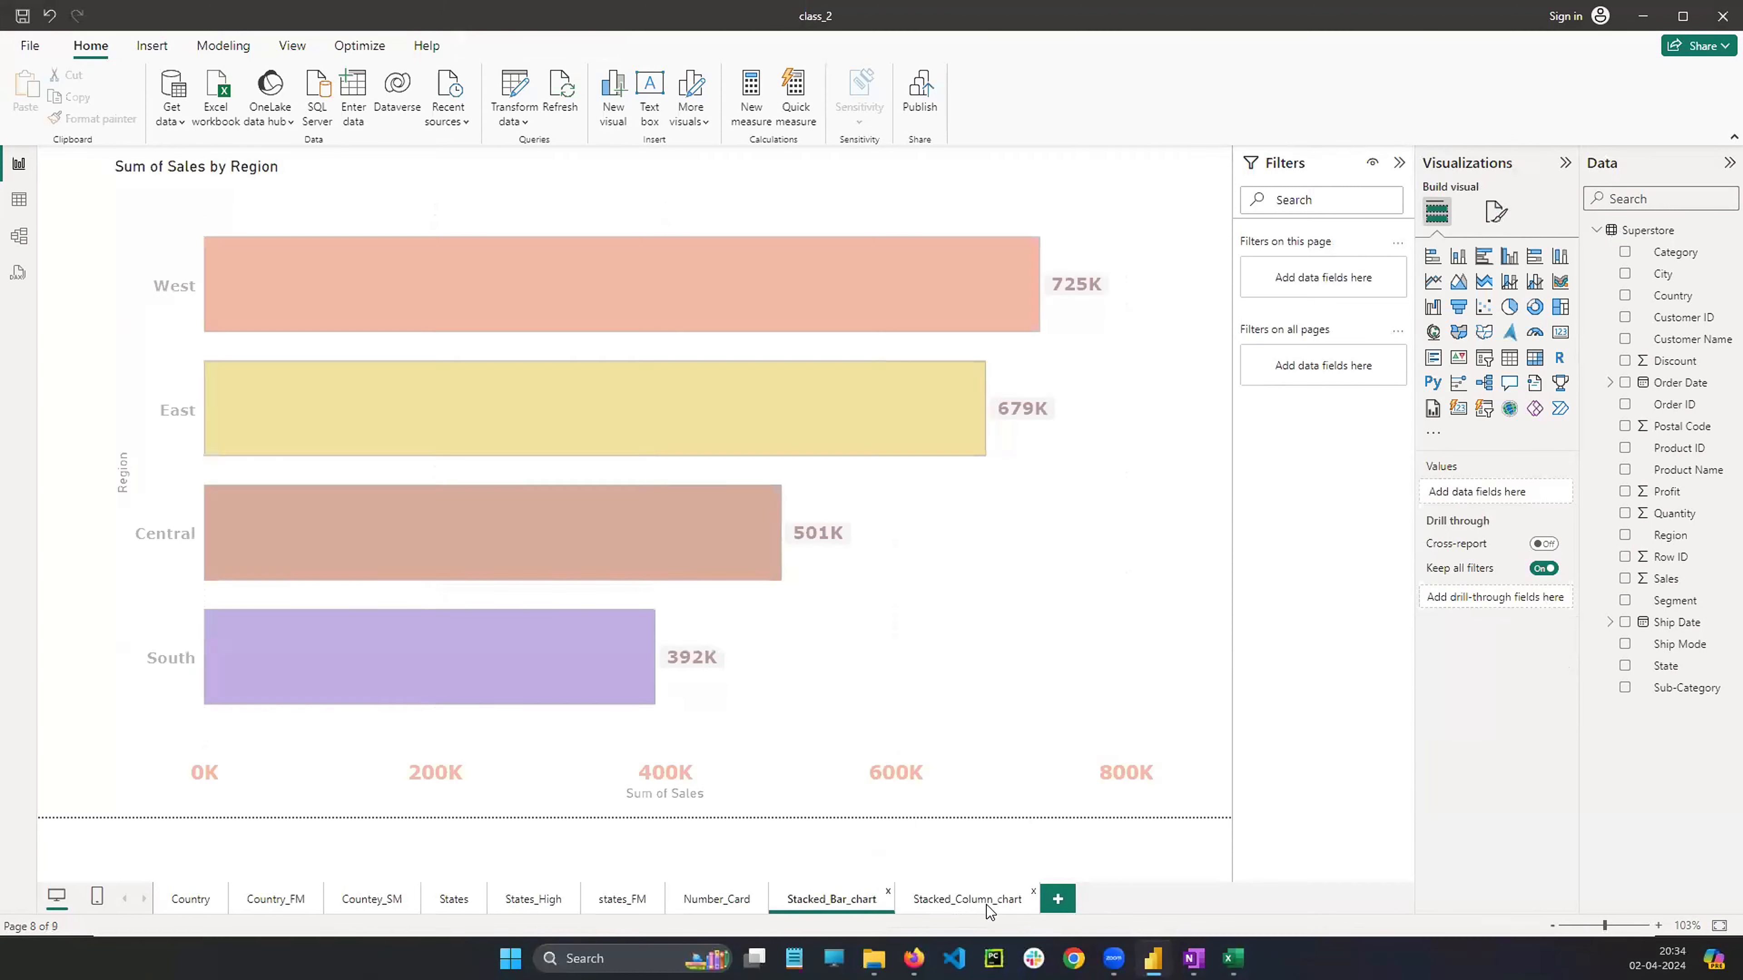
click(986, 906)
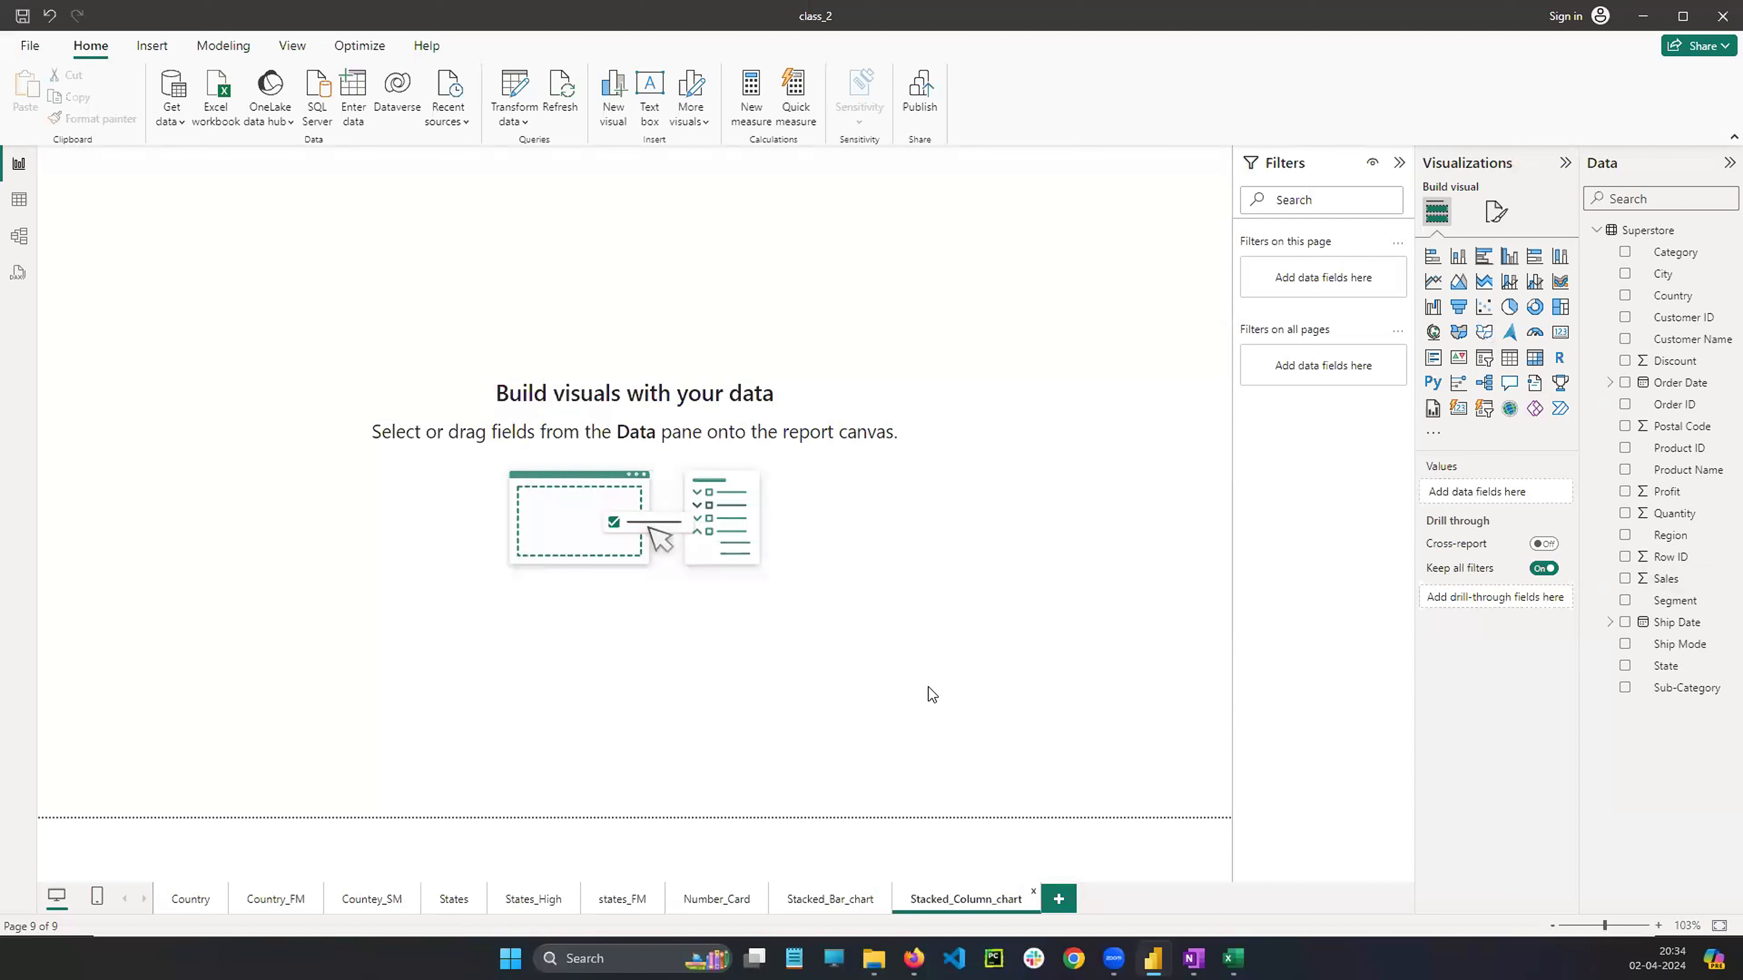
click(832, 905)
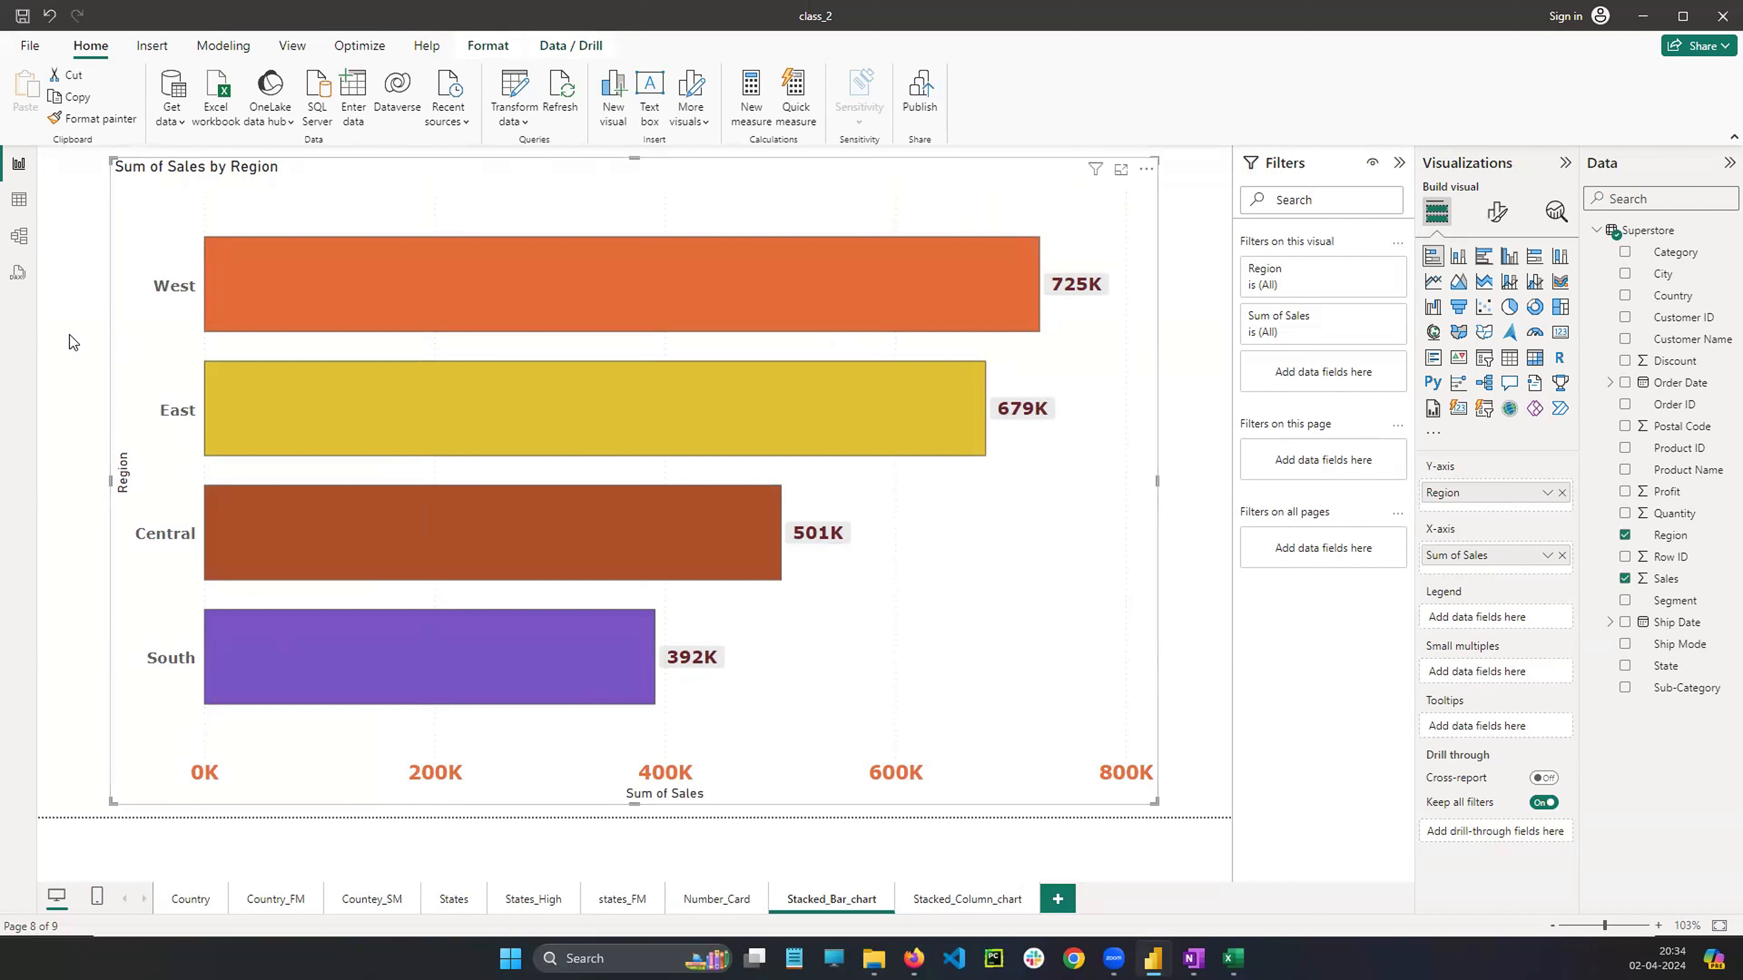
mouse_move(1442, 241)
mouse_down()
mouse_move(1421, 265)
mouse_move(1451, 271)
mouse_move(1444, 254)
mouse_move(1382, 294)
mouse_up()
mouse_move(1284, 345)
mouse_down()
mouse_move(1156, 401)
mouse_move(1147, 427)
mouse_up()
key(Escape)
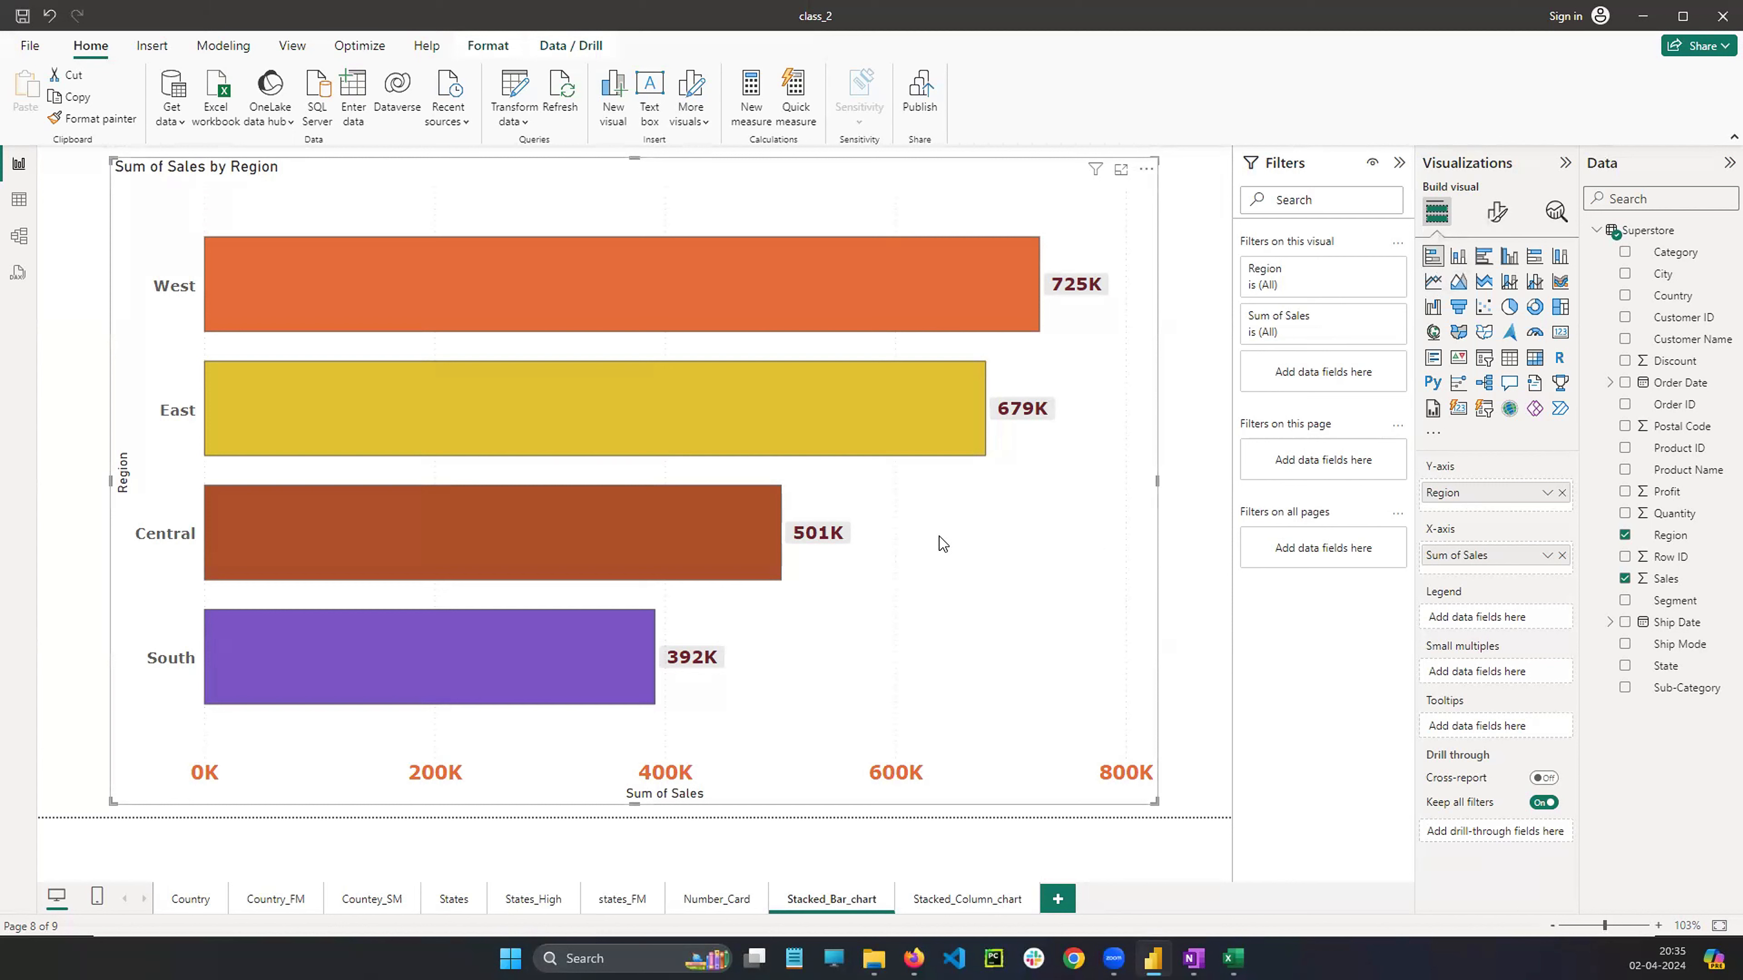
right_click(951, 534)
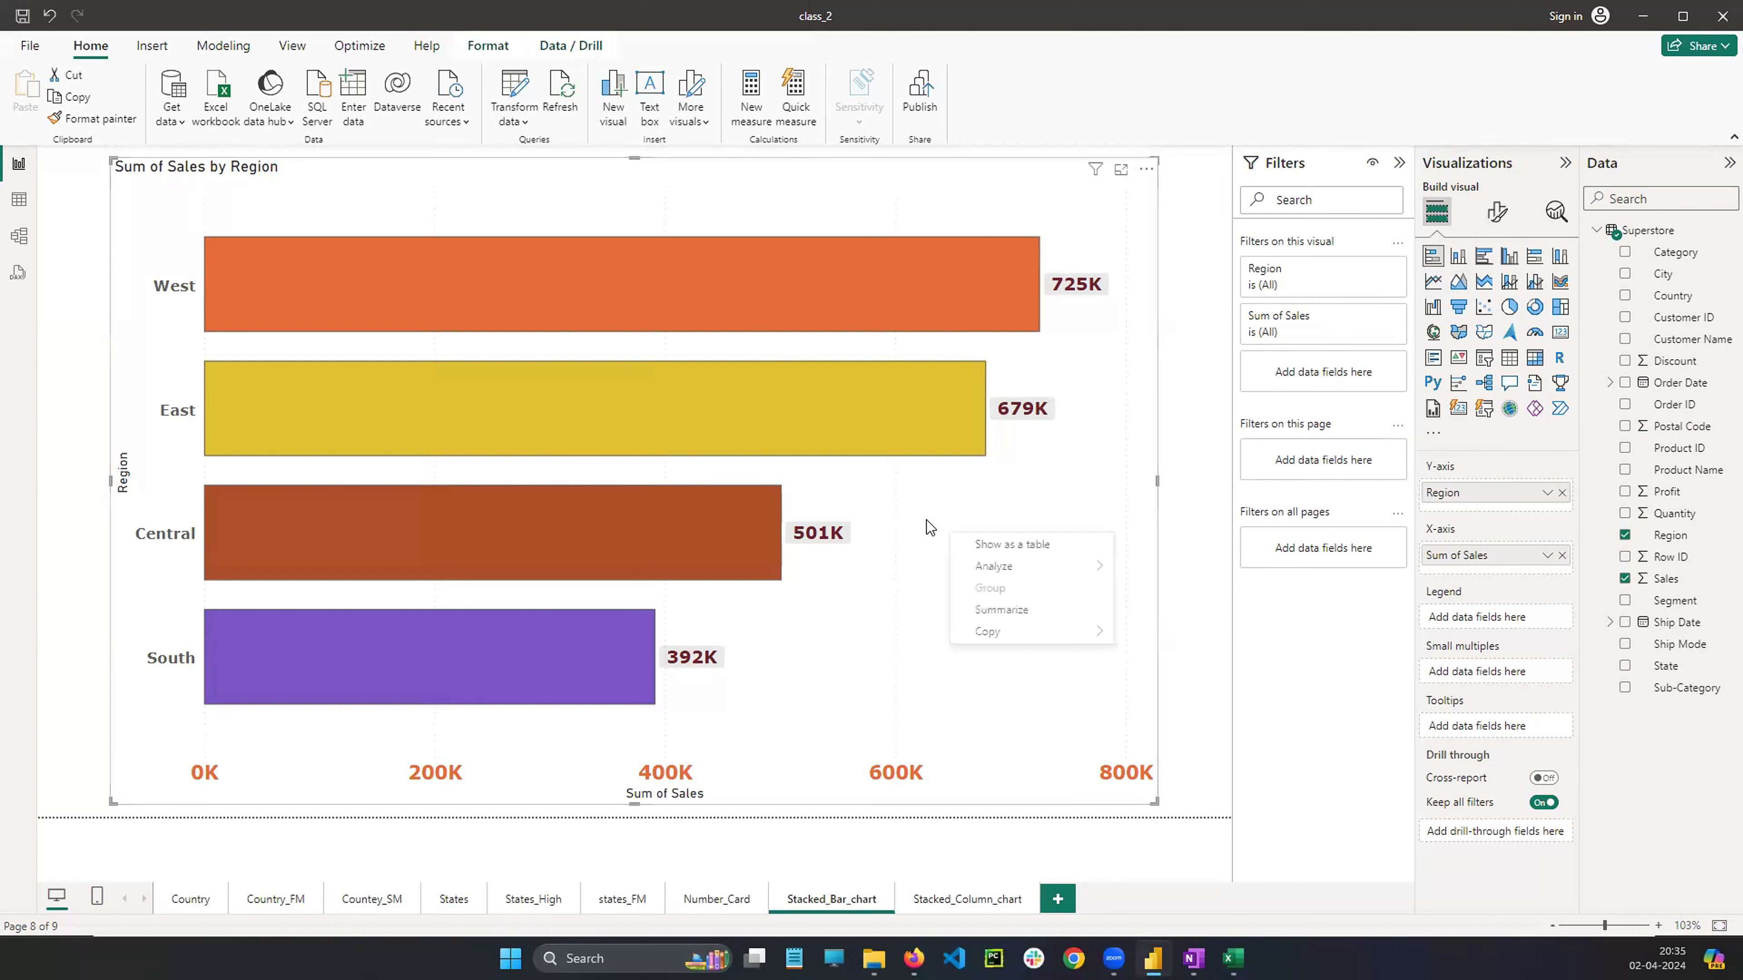
click(941, 501)
right_click(983, 596)
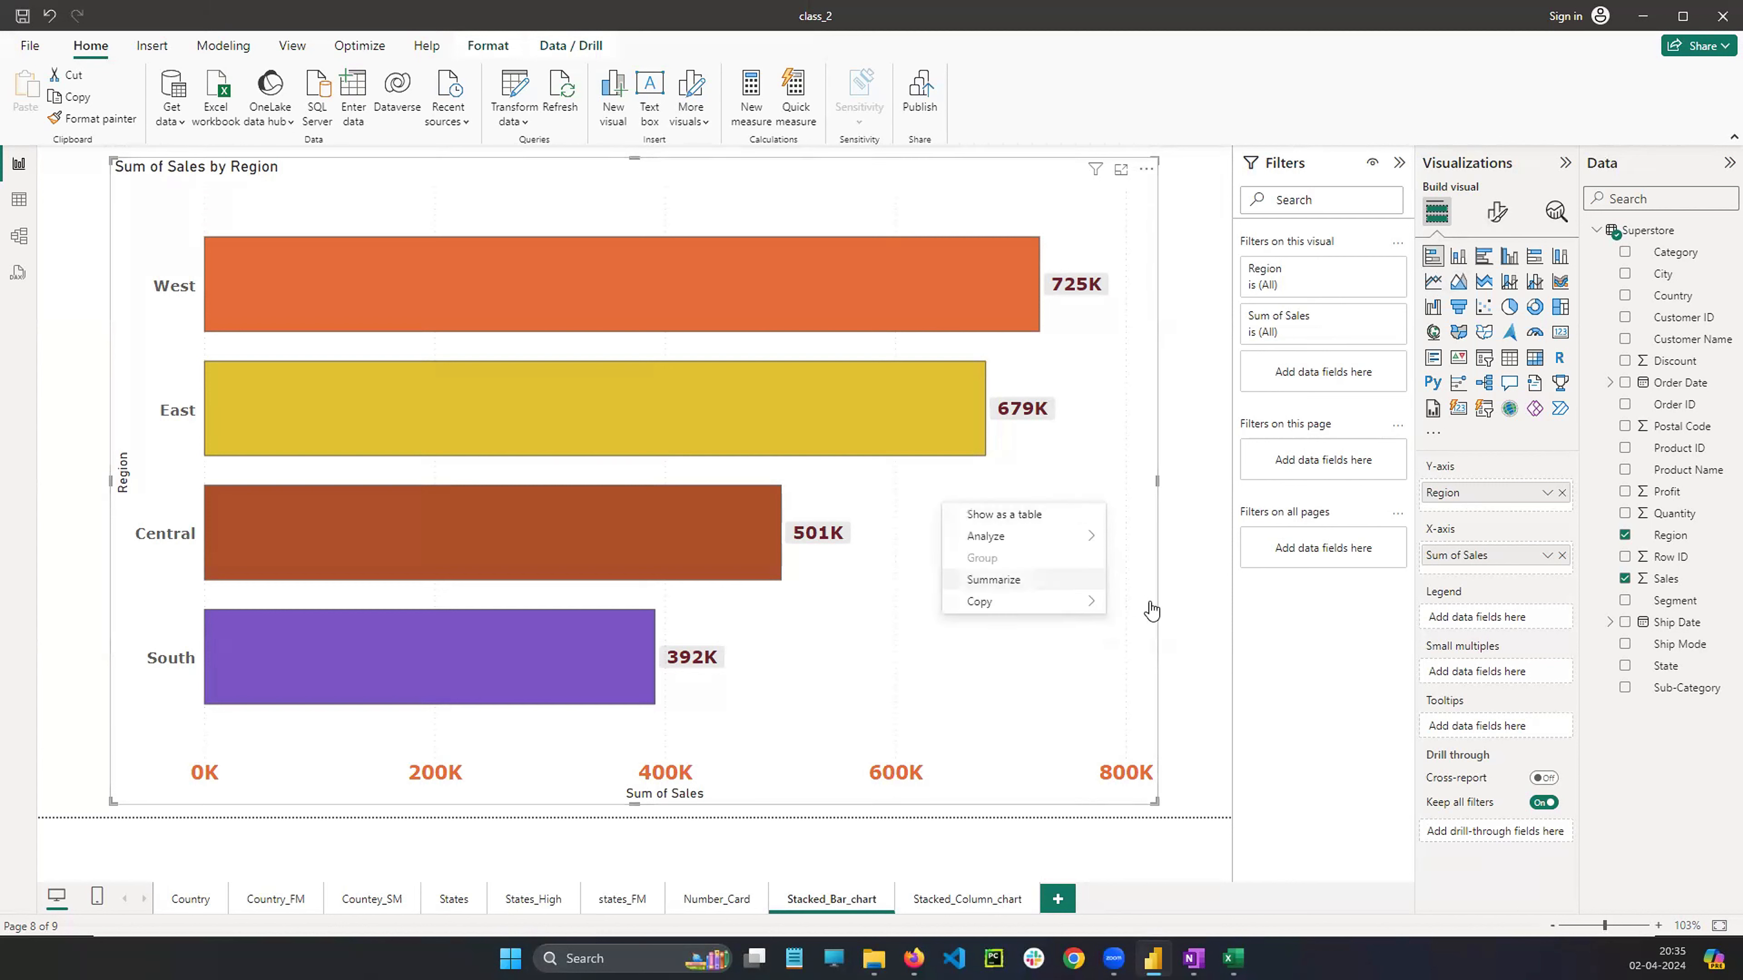
click(1140, 611)
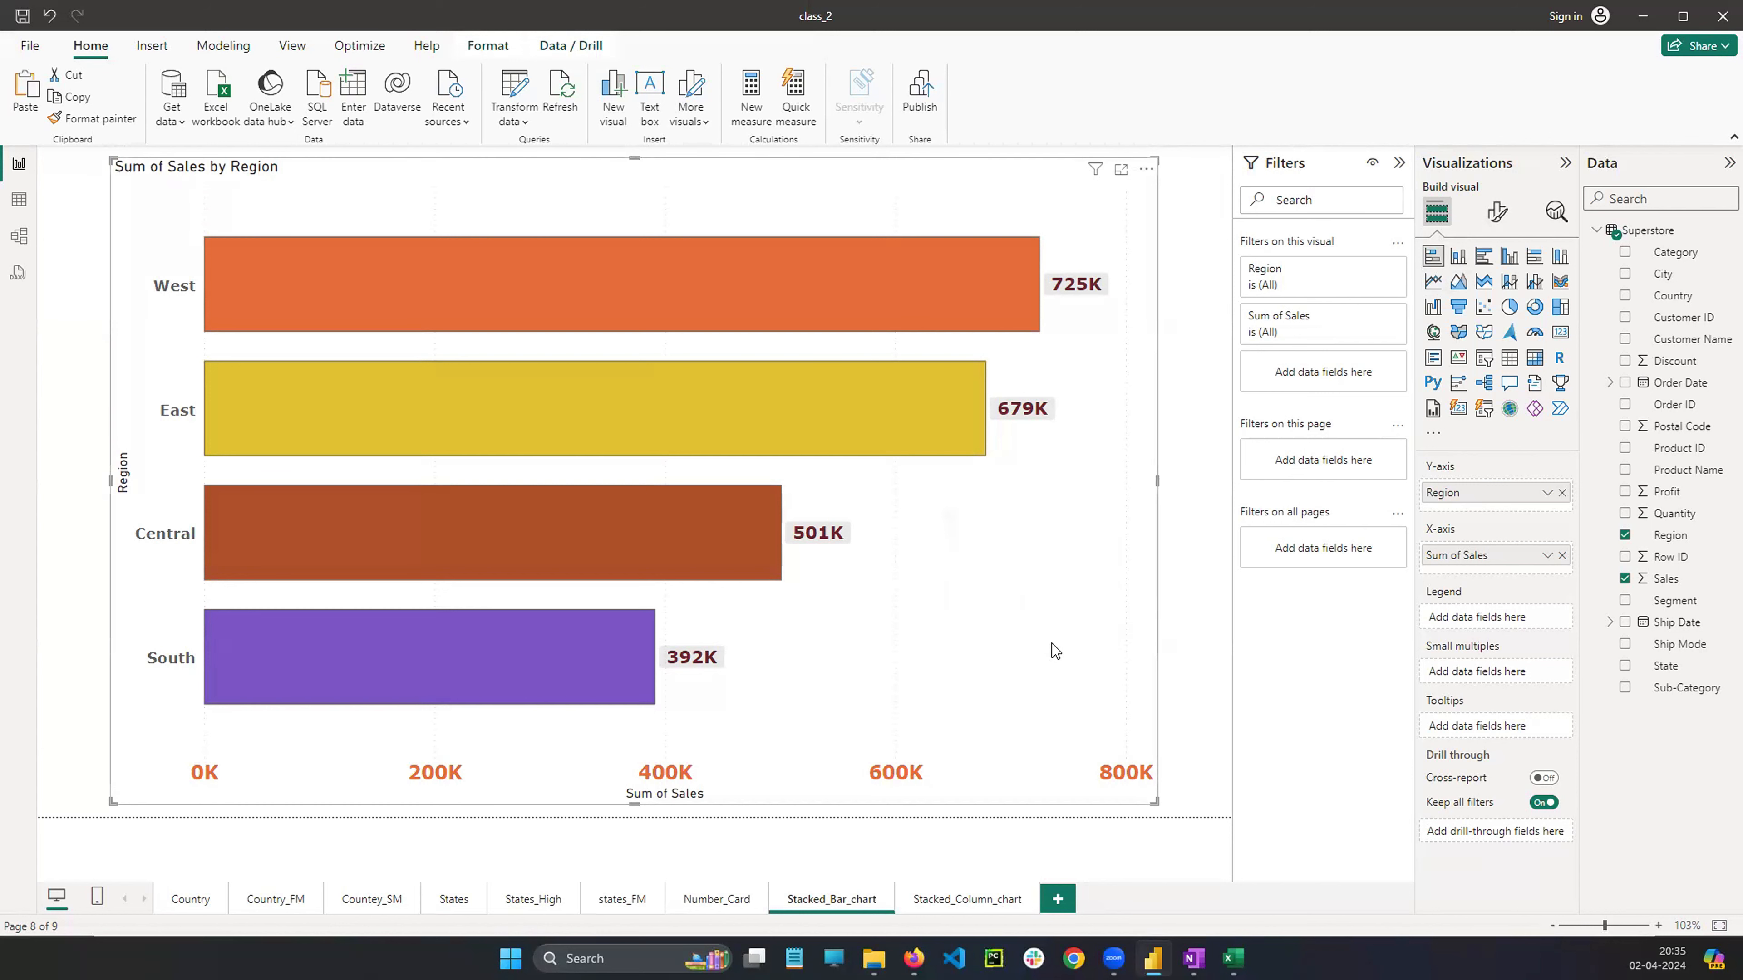
click(974, 901)
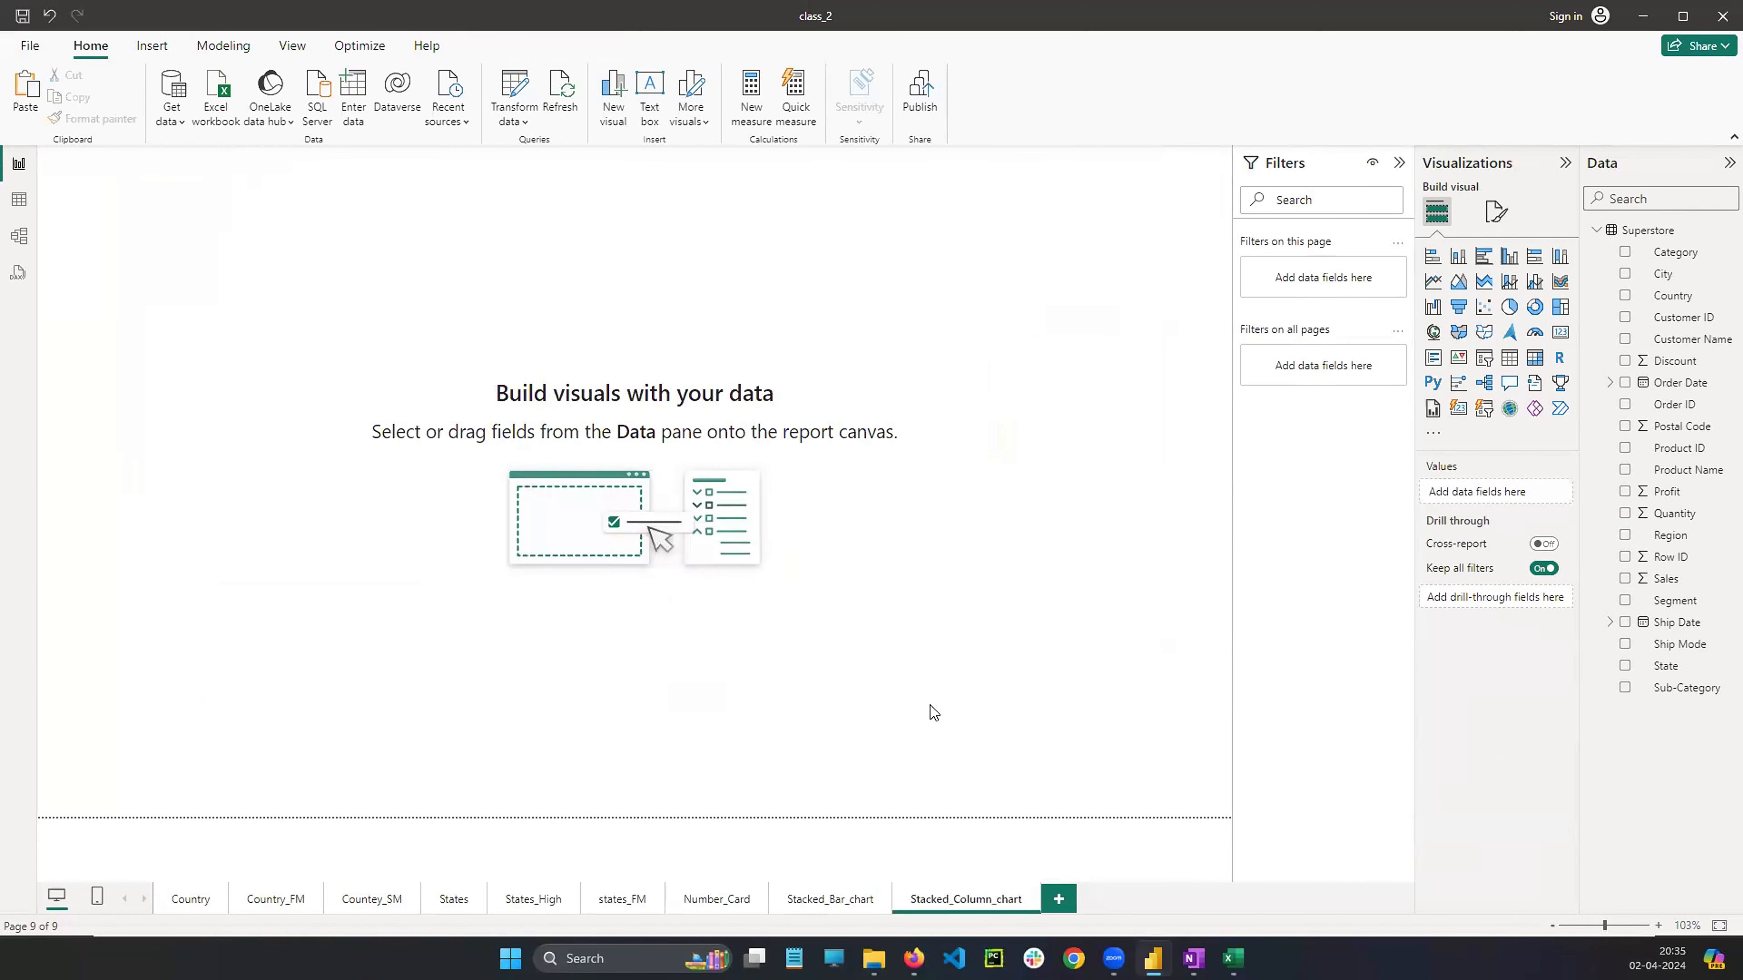
key(ctrl+v)
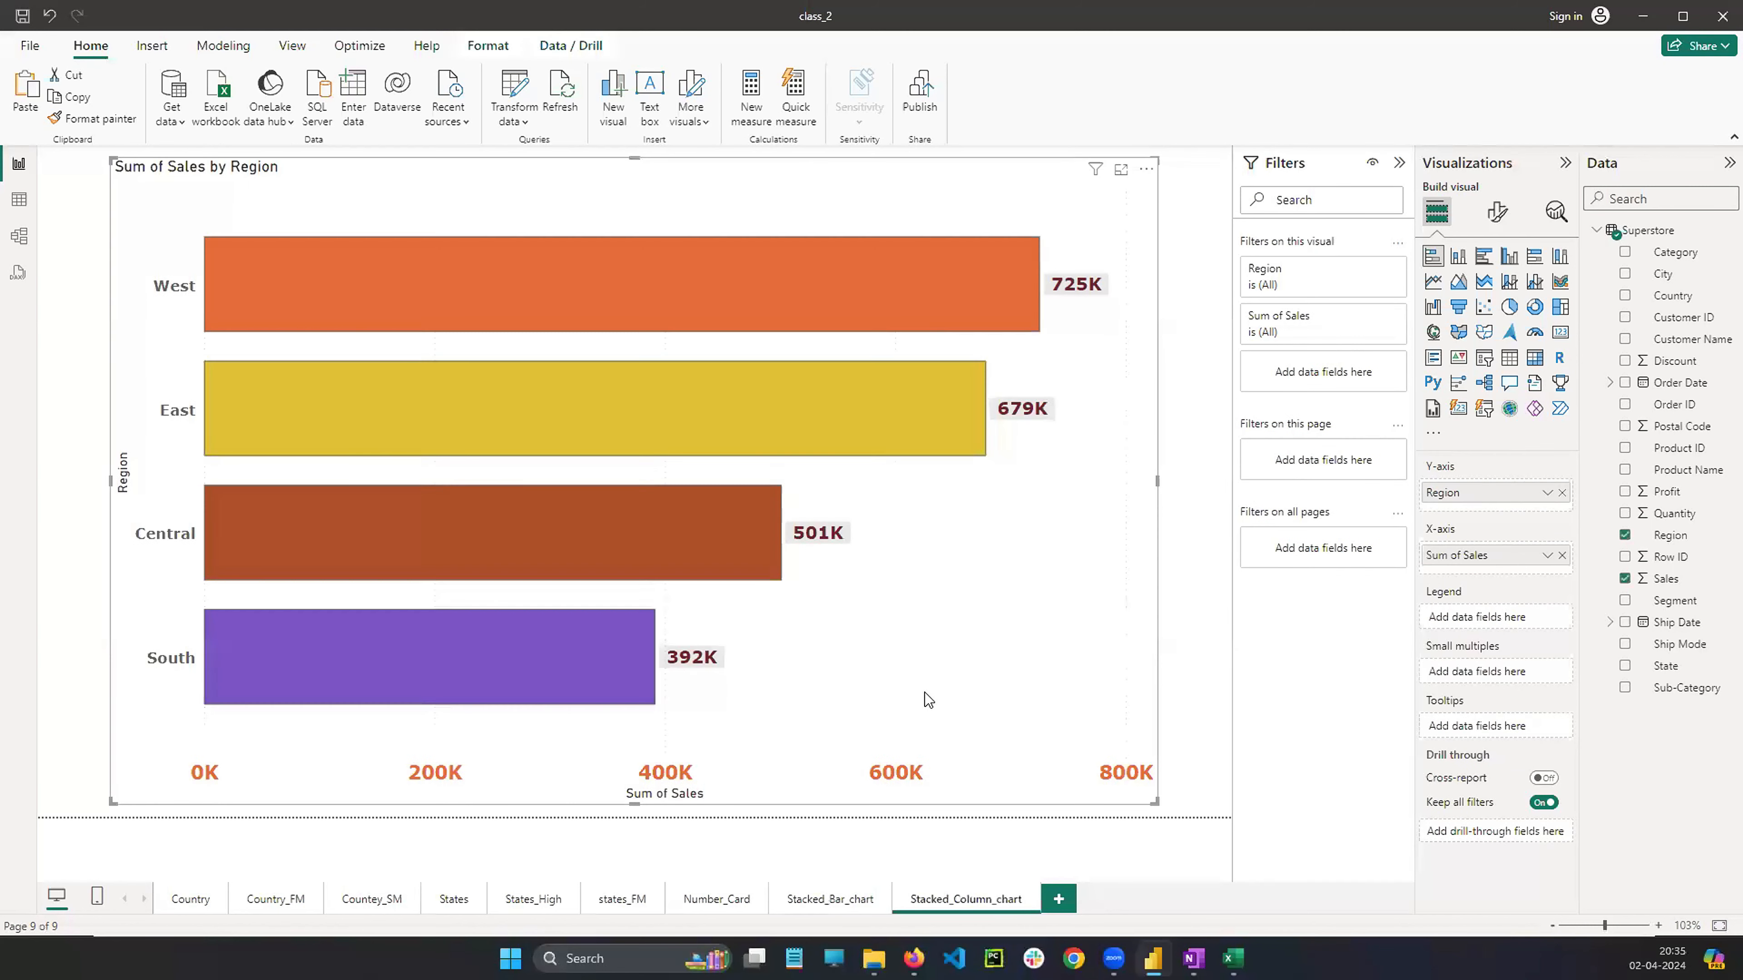
Change the pasted visual on Stacked_Column_chart into a stacked column chart
click(826, 900)
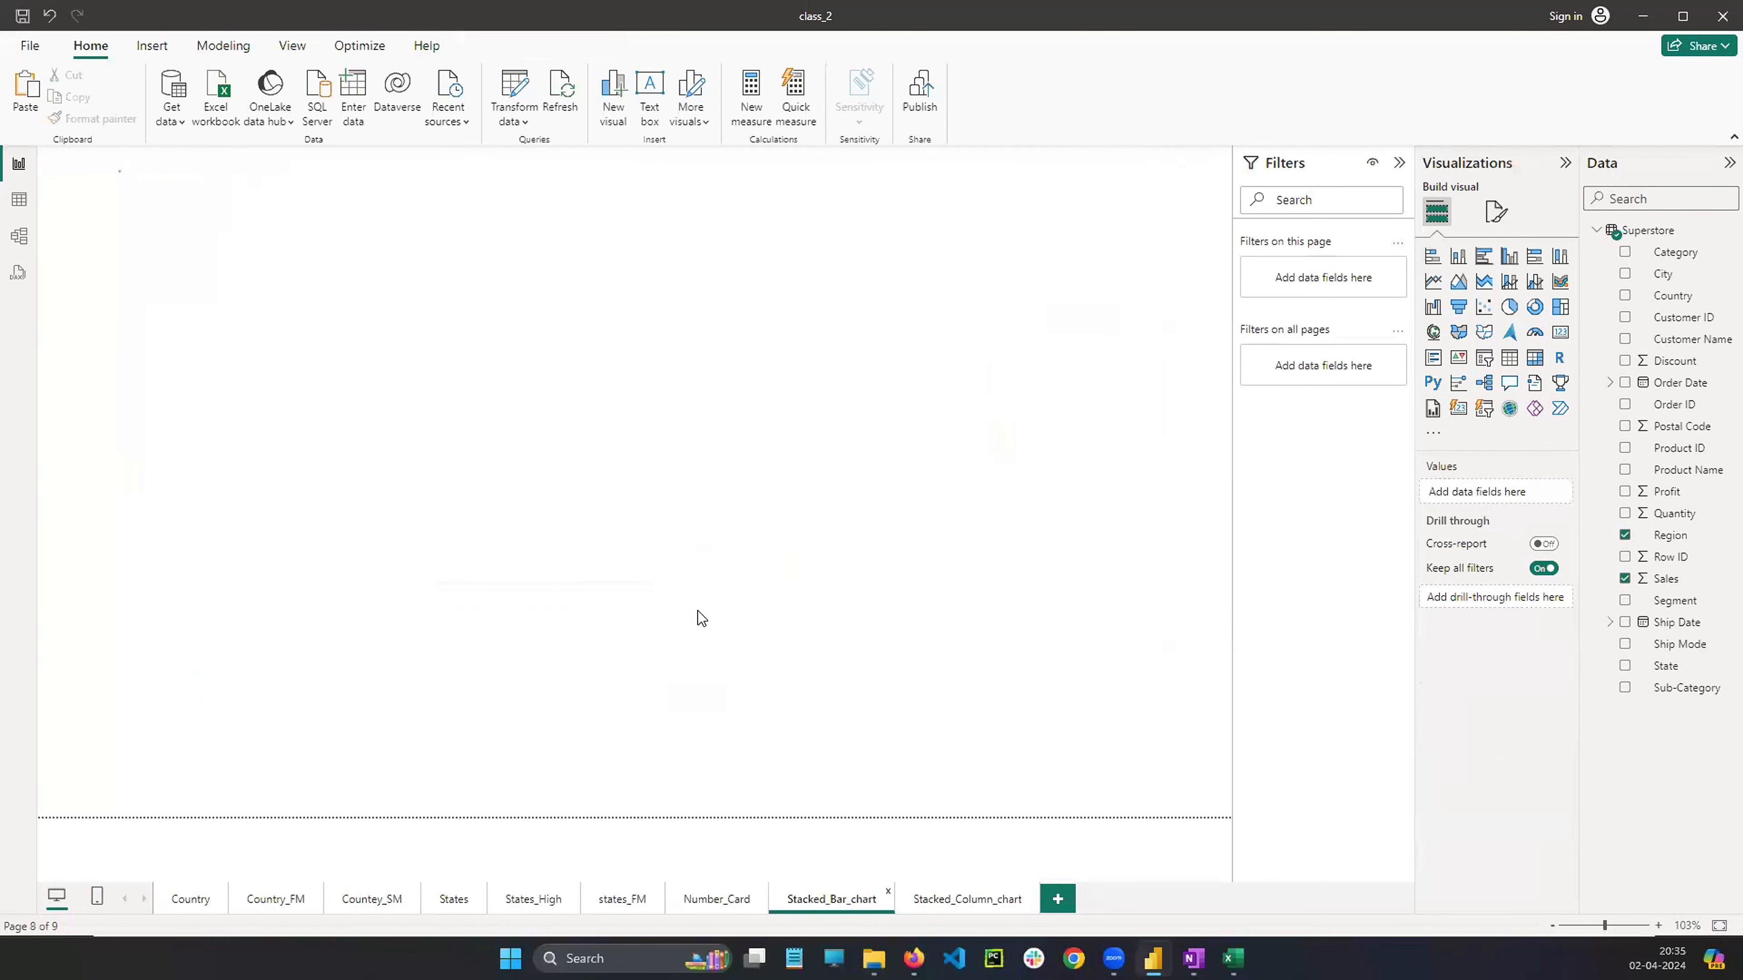
click(957, 900)
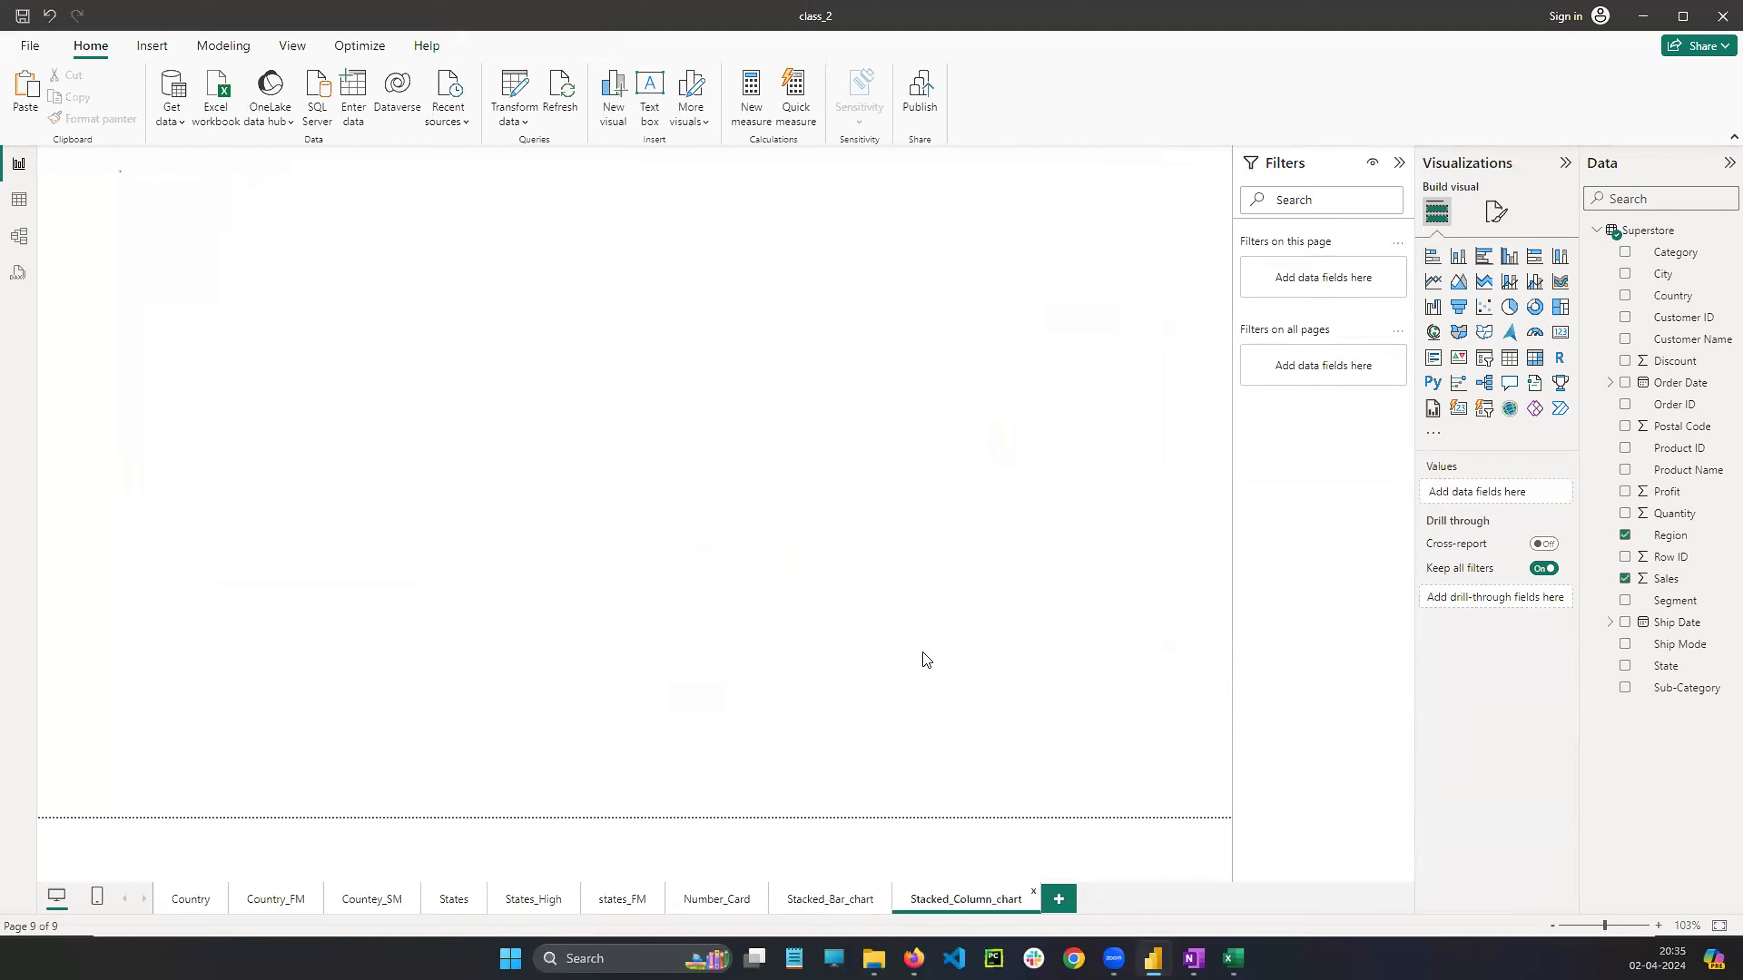
click(925, 627)
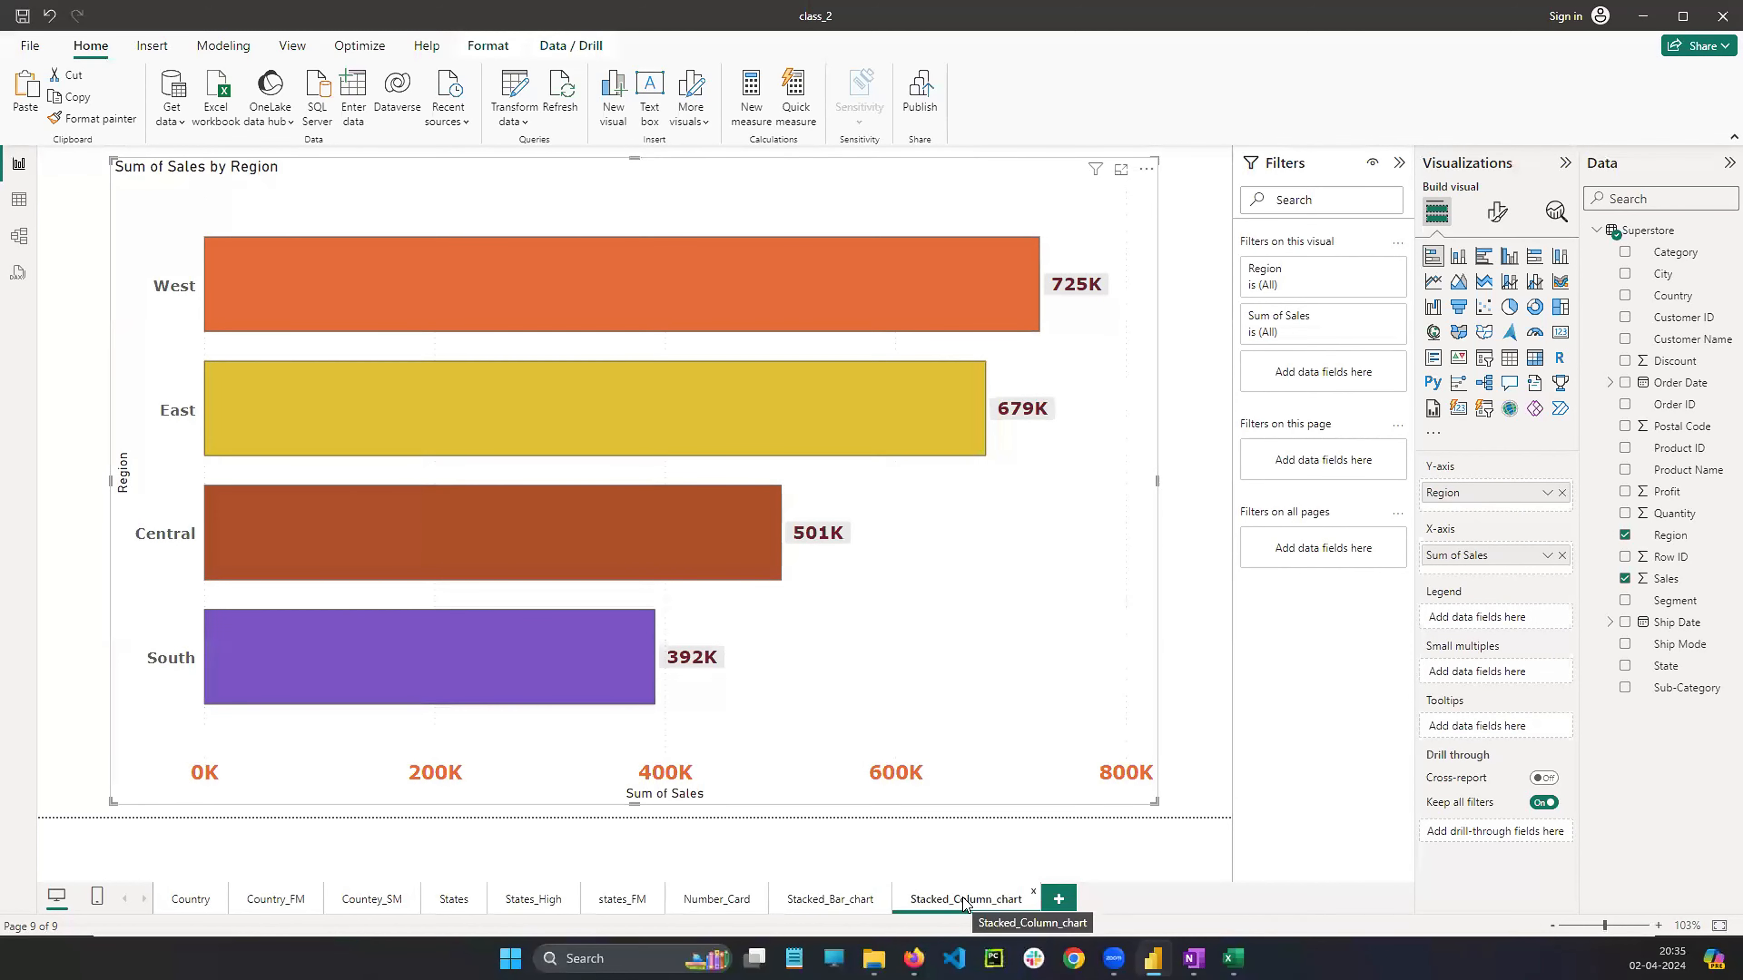
click(851, 904)
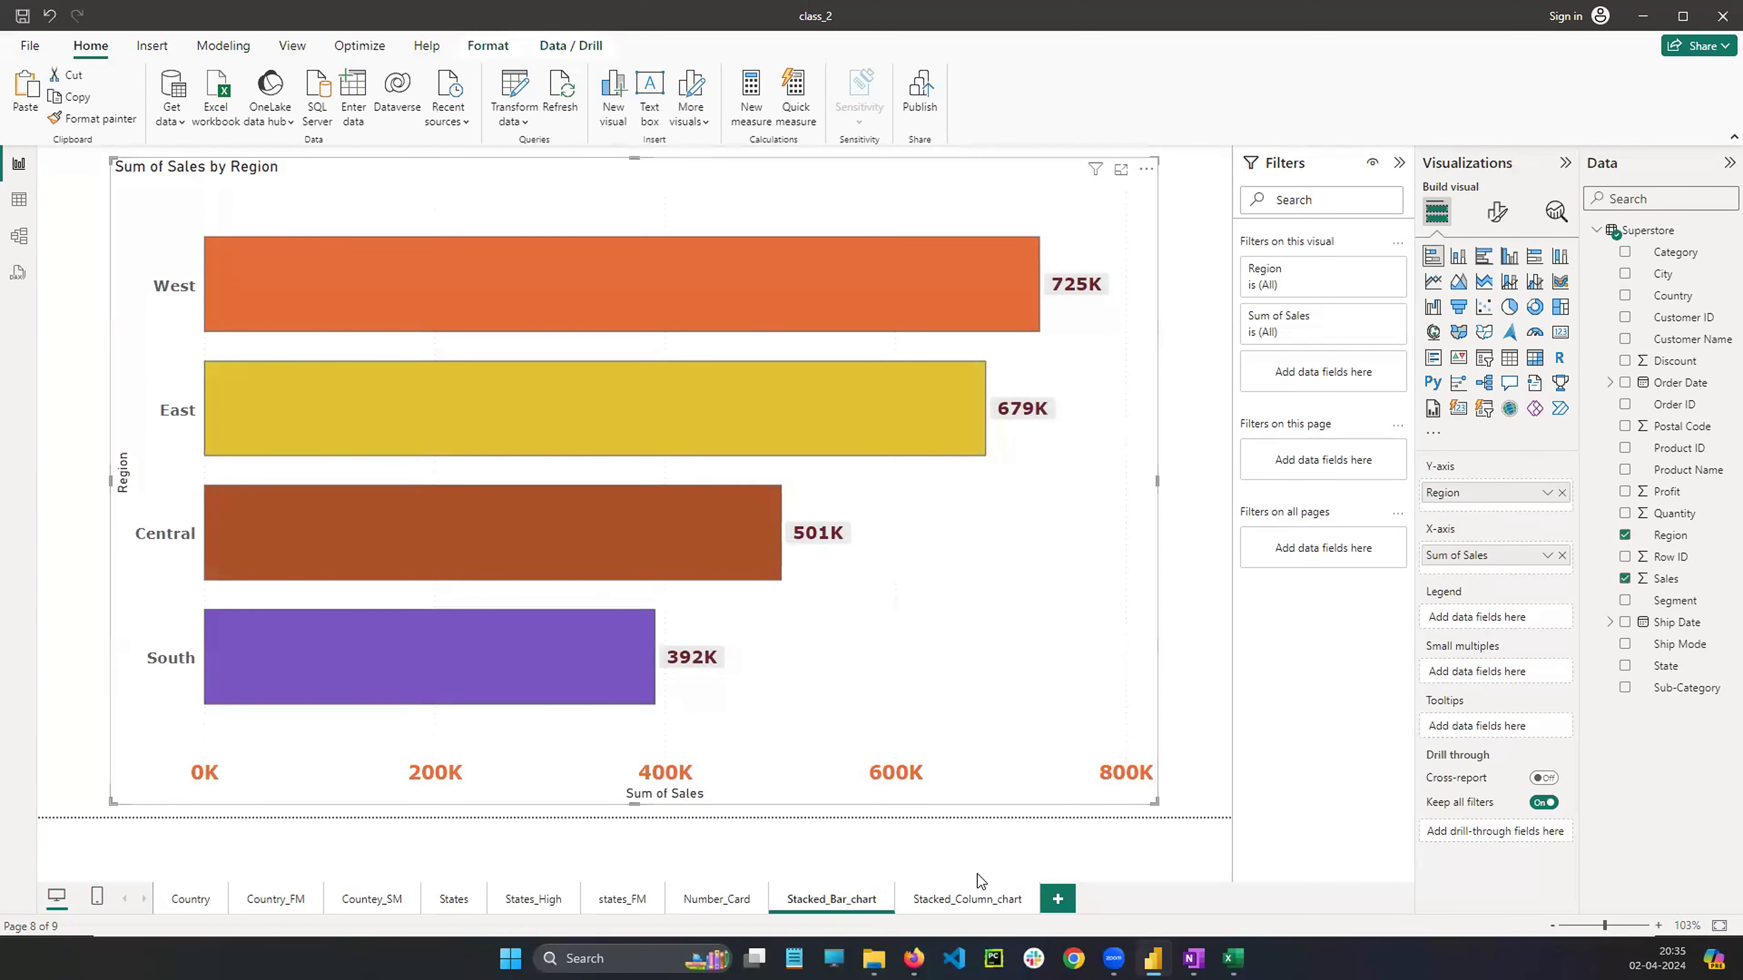
click(976, 899)
click(994, 600)
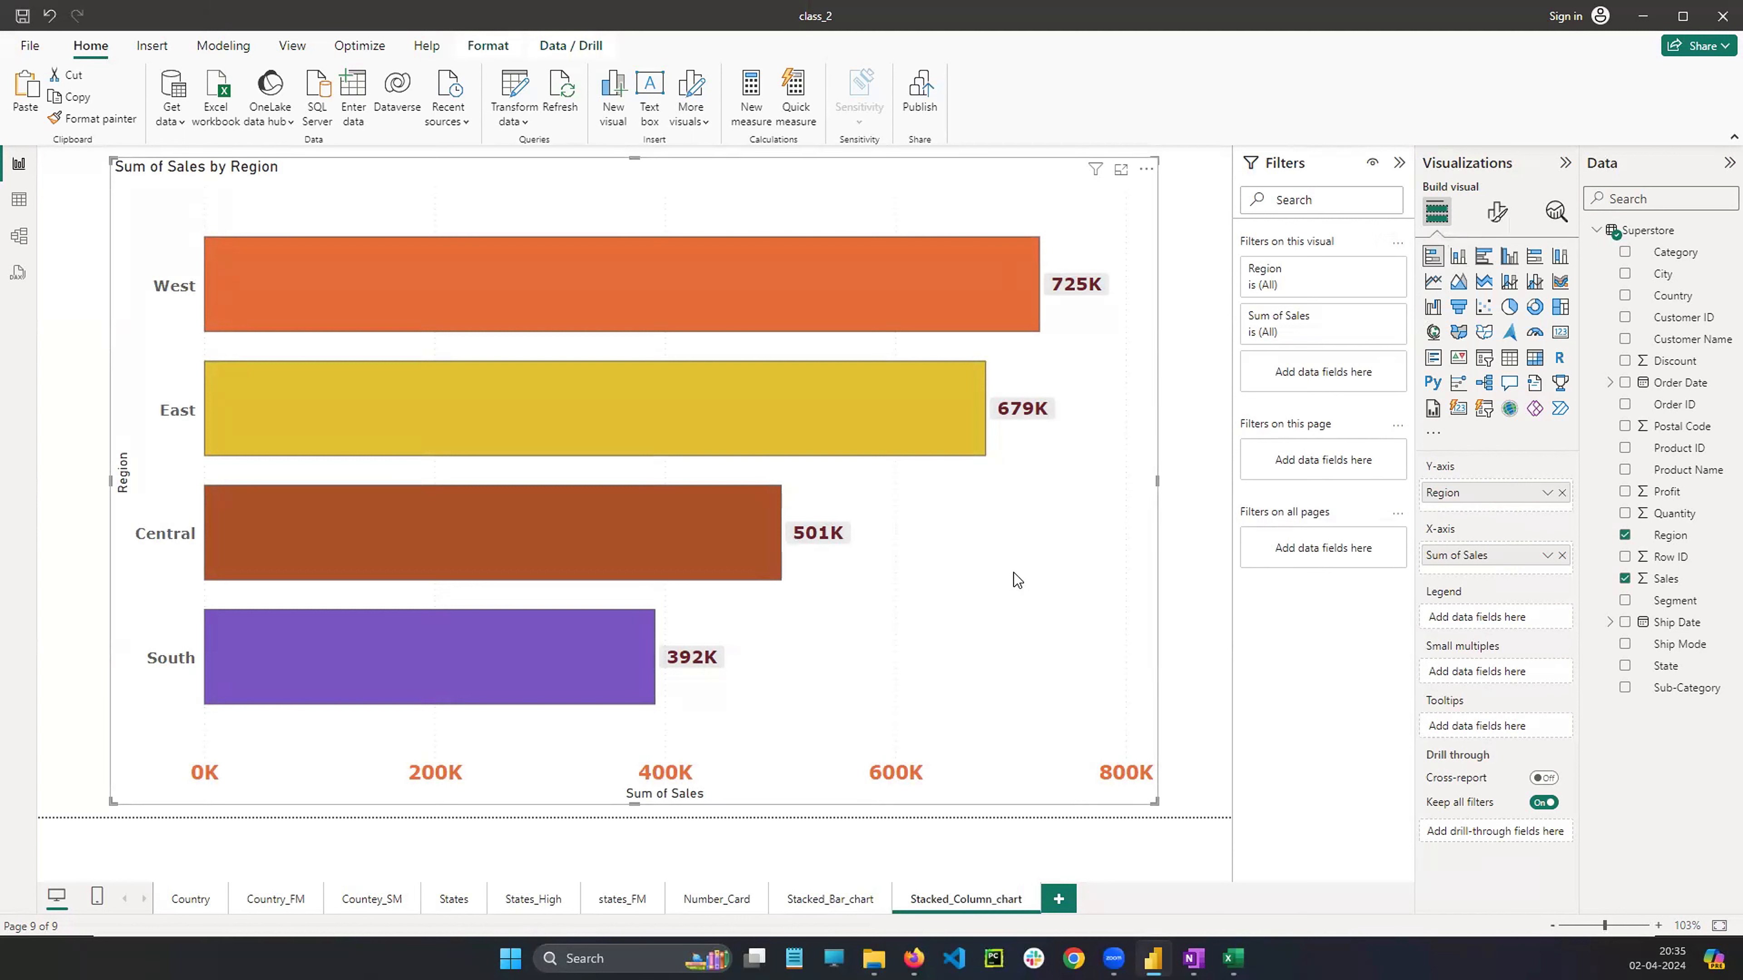
click(1458, 256)
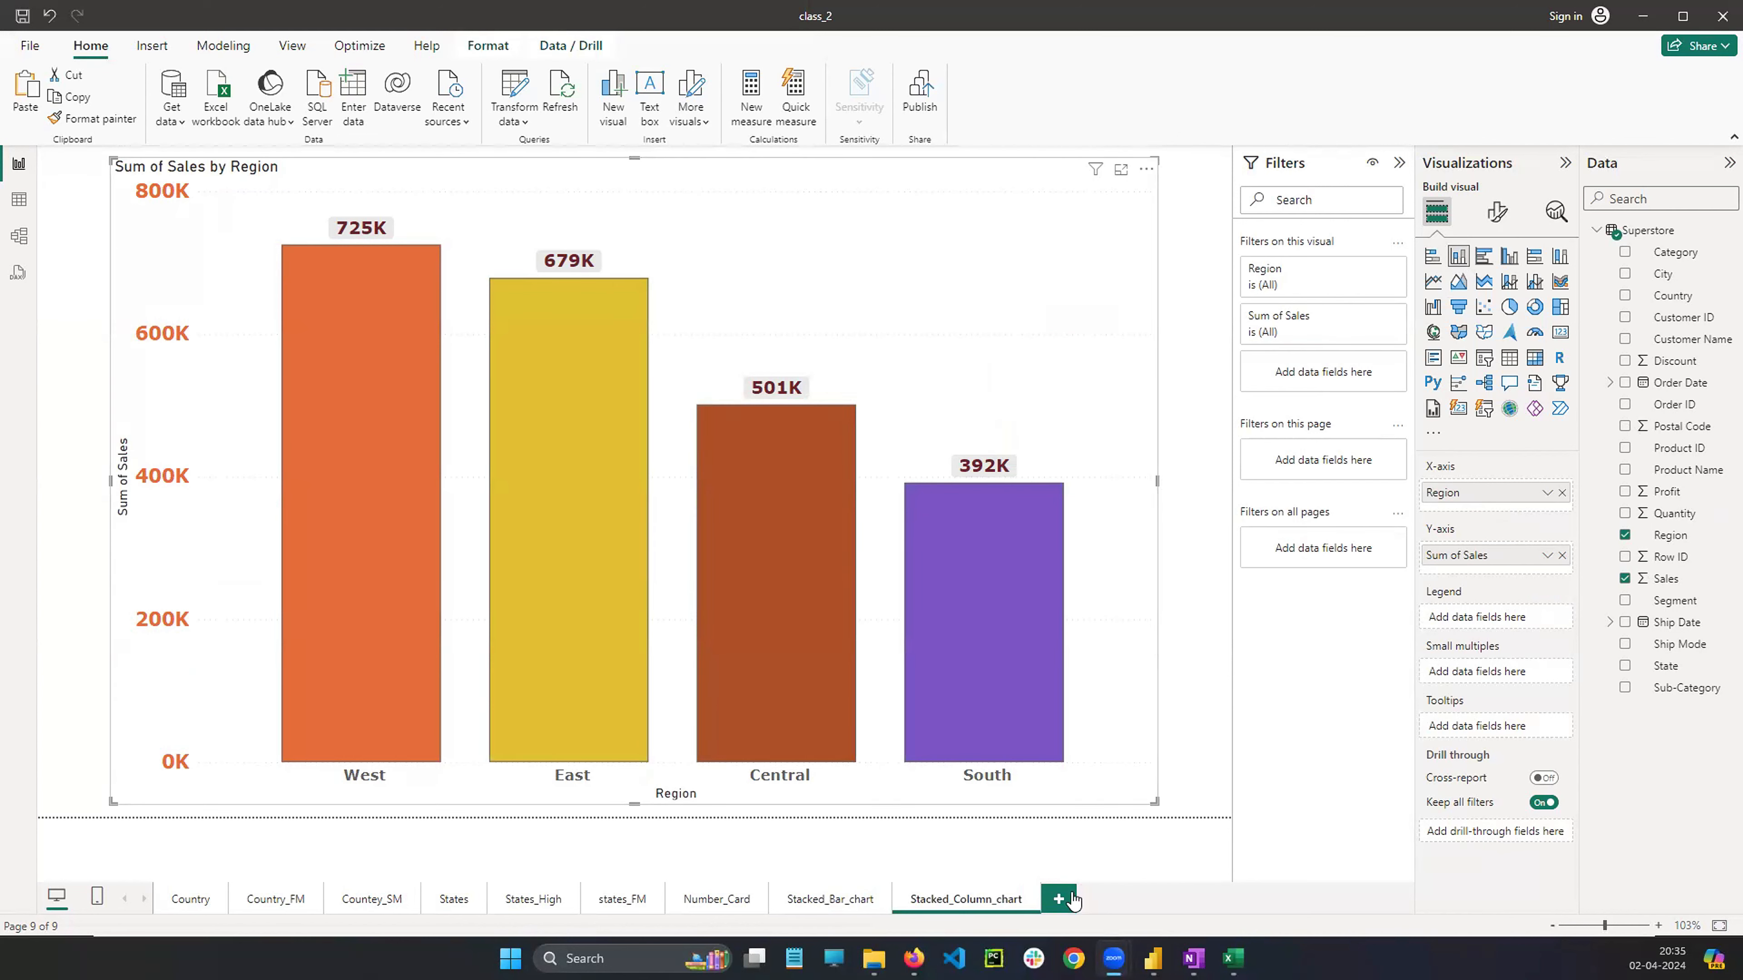
Add a new page with a stacked column chart using Region on the X-axis and Sales on the Y-axis
click(1058, 898)
click(1461, 261)
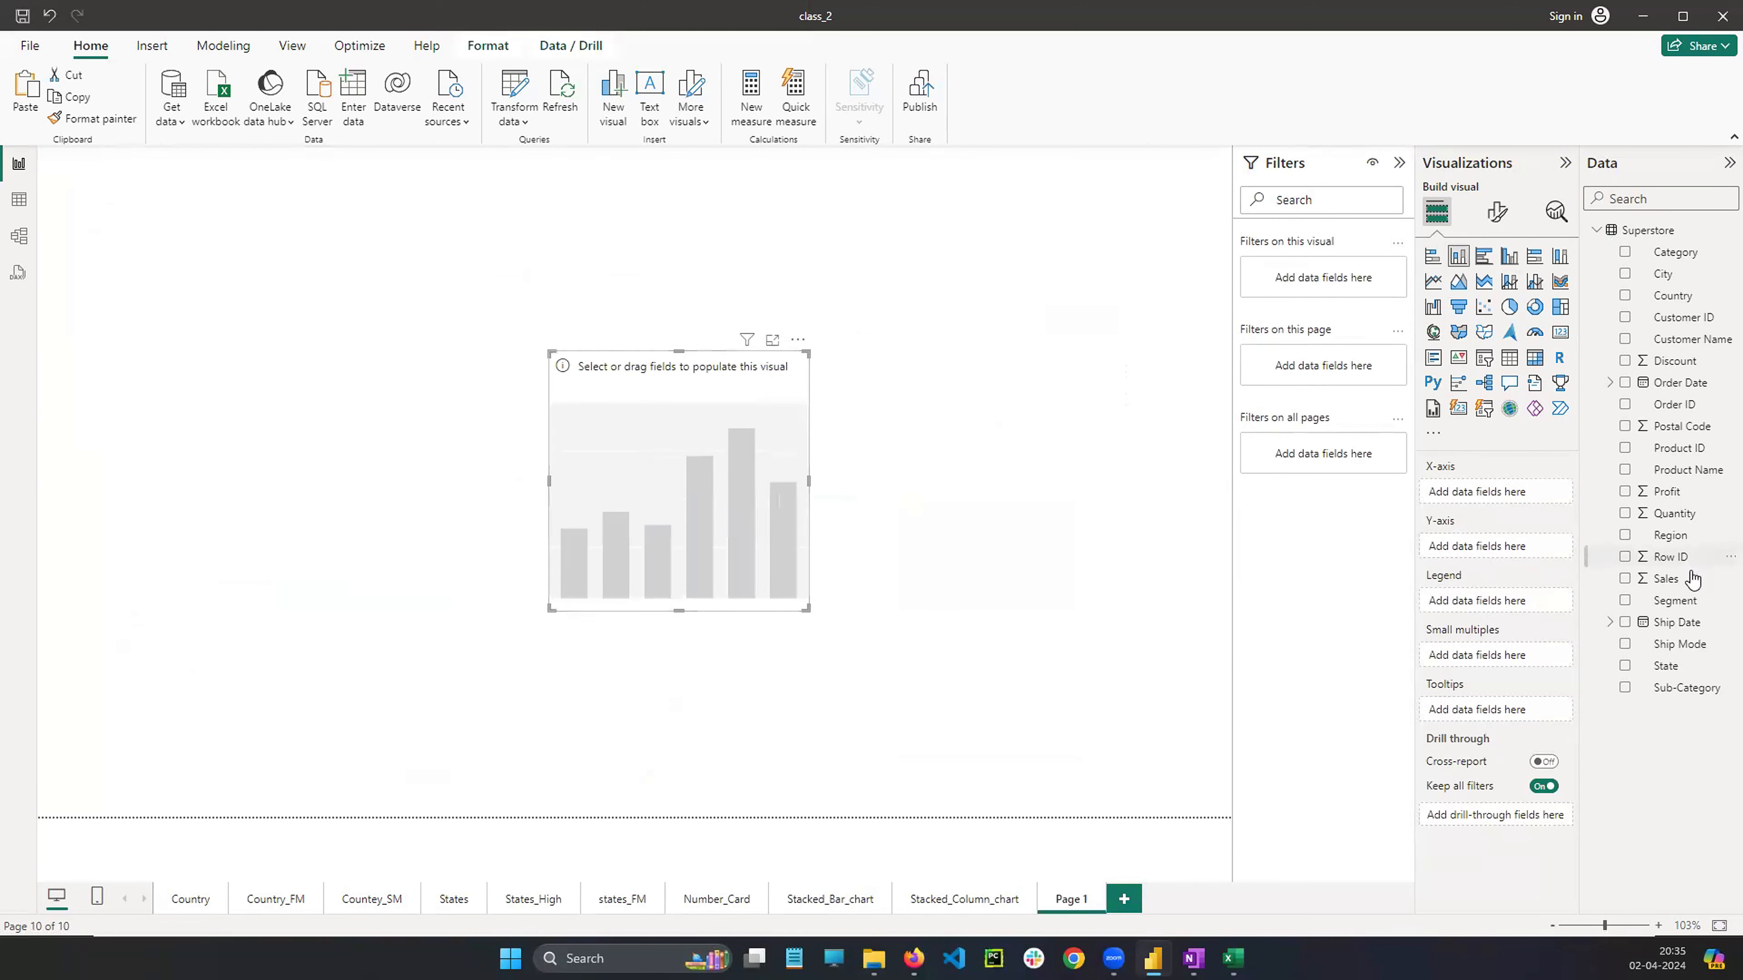
drag(1666, 539, 1503, 494)
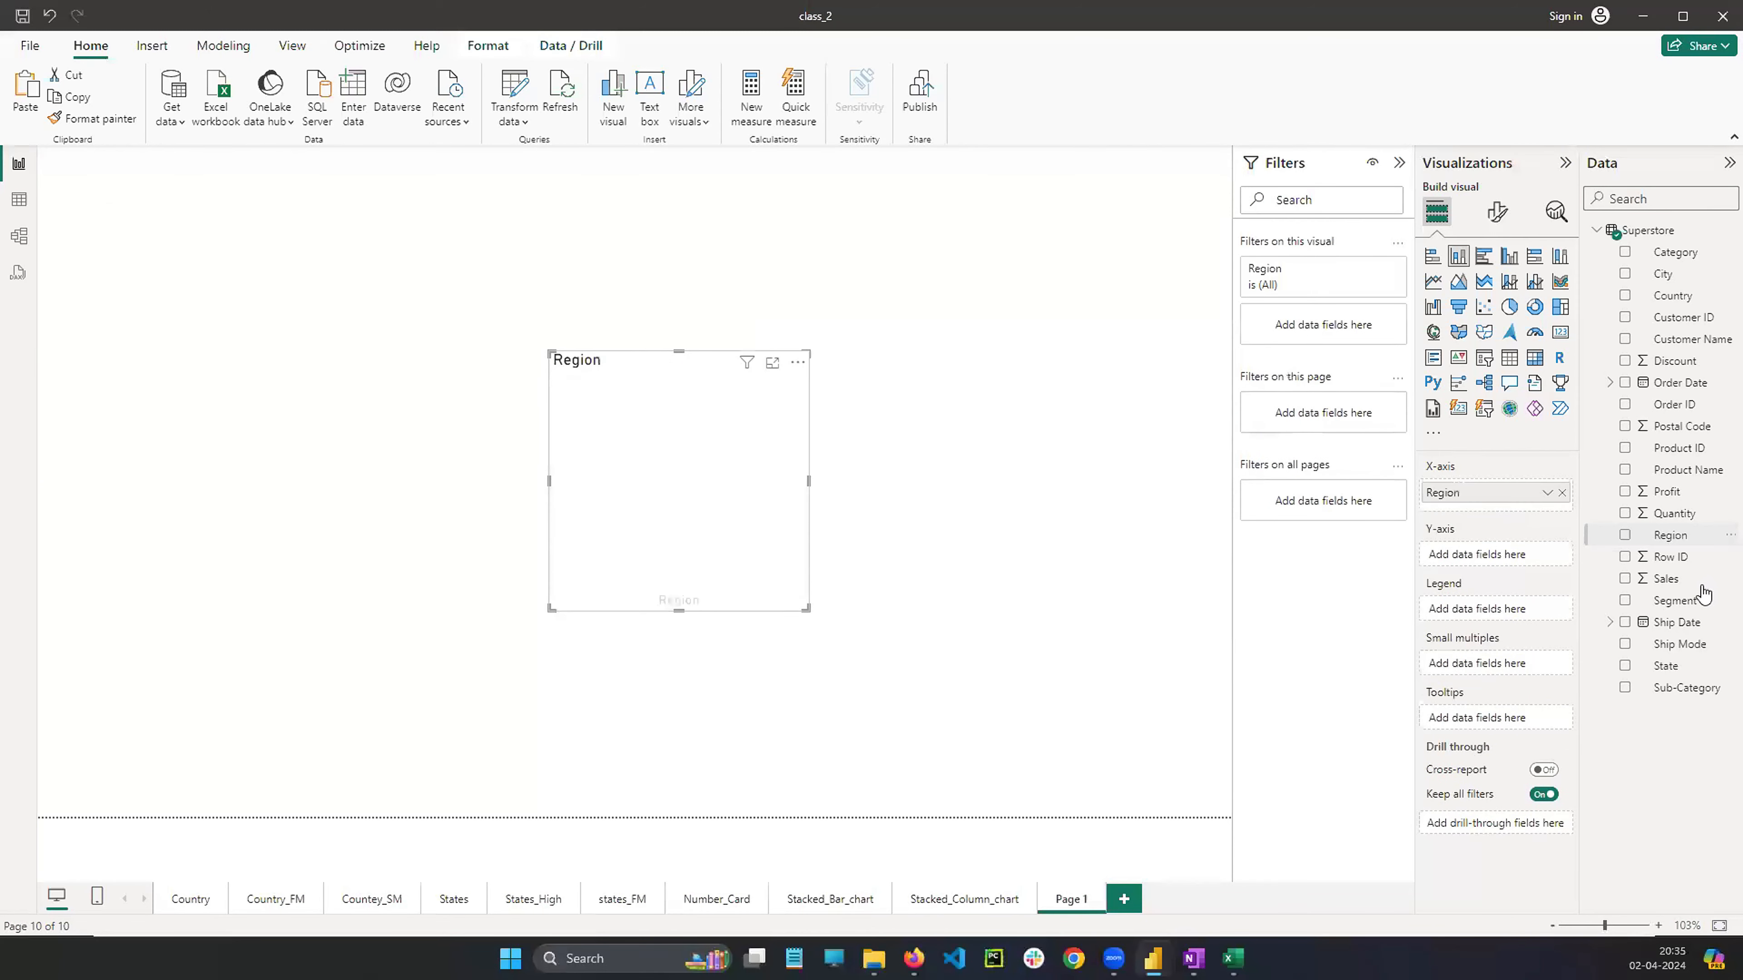
drag(1521, 564, 1509, 556)
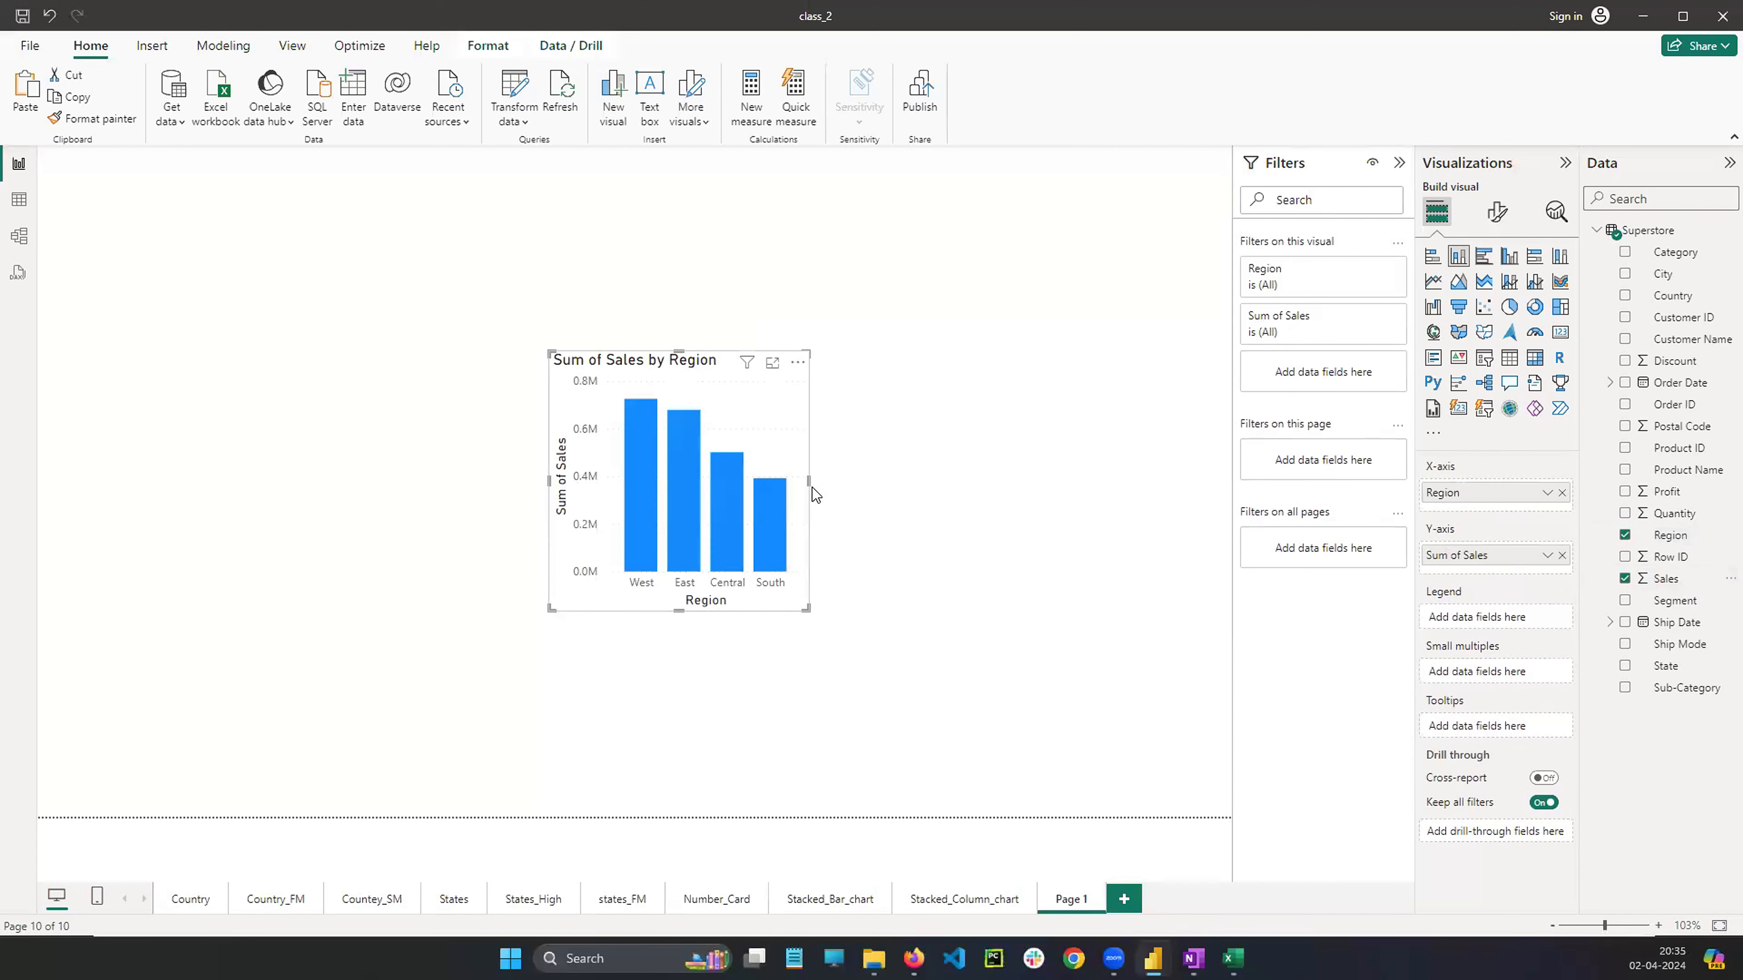
Widen the new column chart visual and open its format visual settings
drag(809, 480, 881, 481)
mouse_move(1074, 482)
mouse_down()
mouse_move(1035, 481)
mouse_move(1107, 480)
mouse_up()
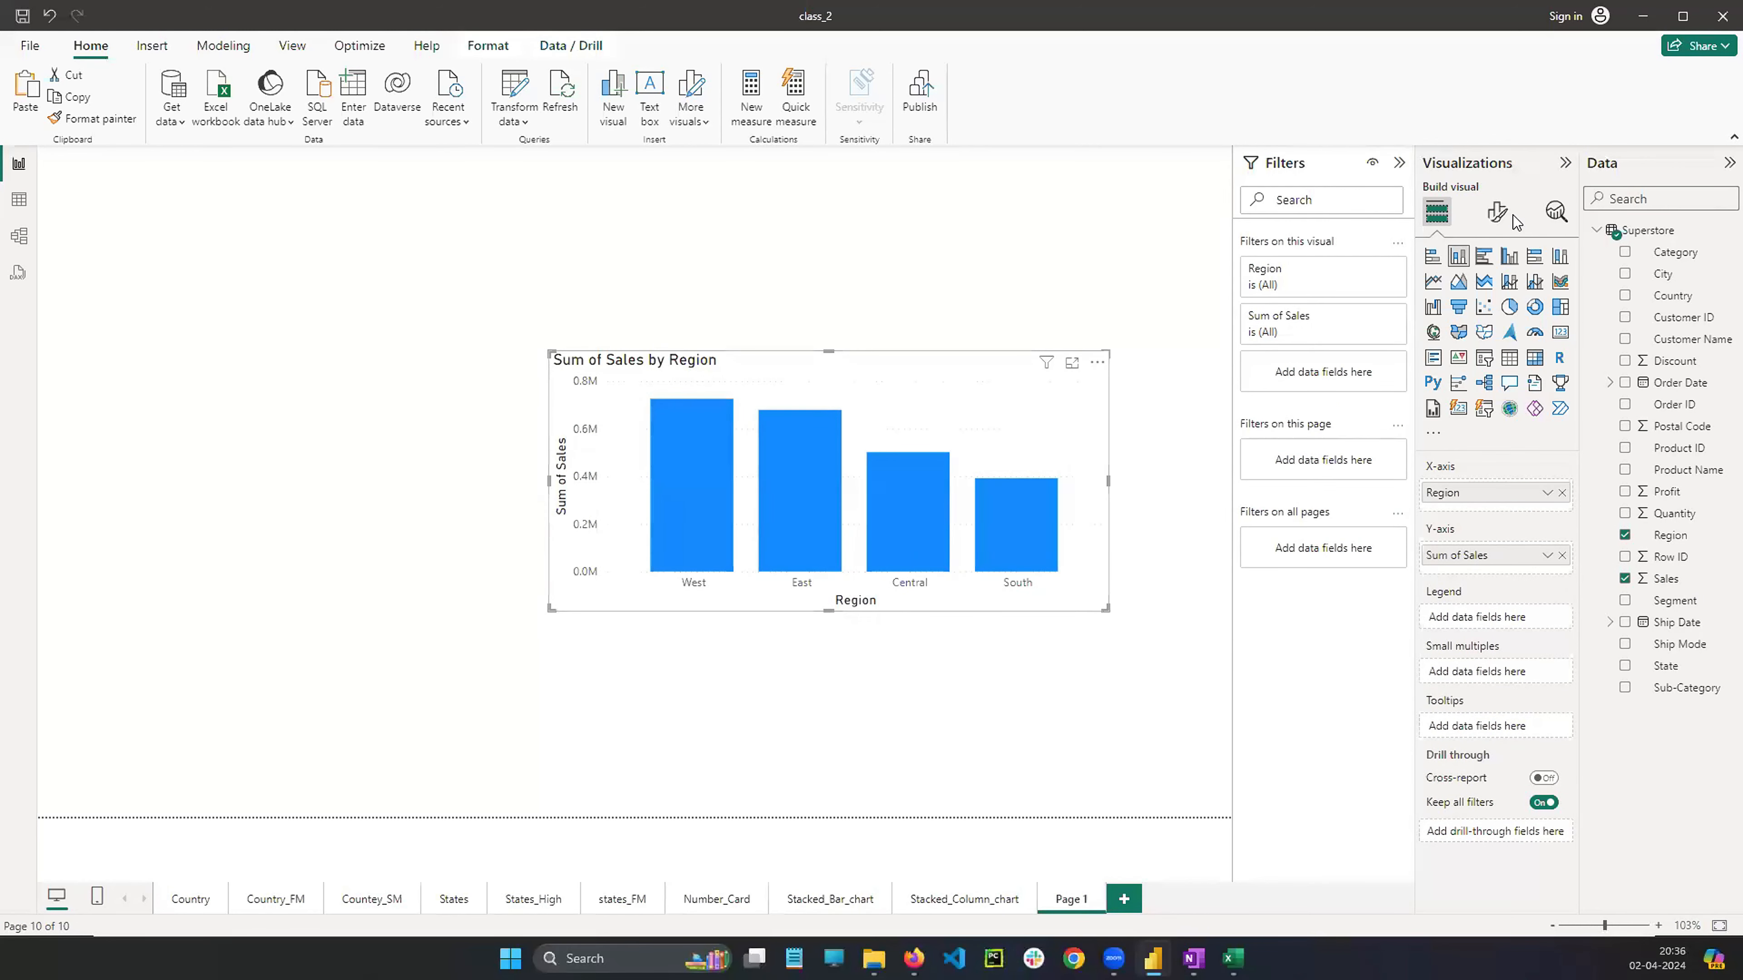
click(1497, 214)
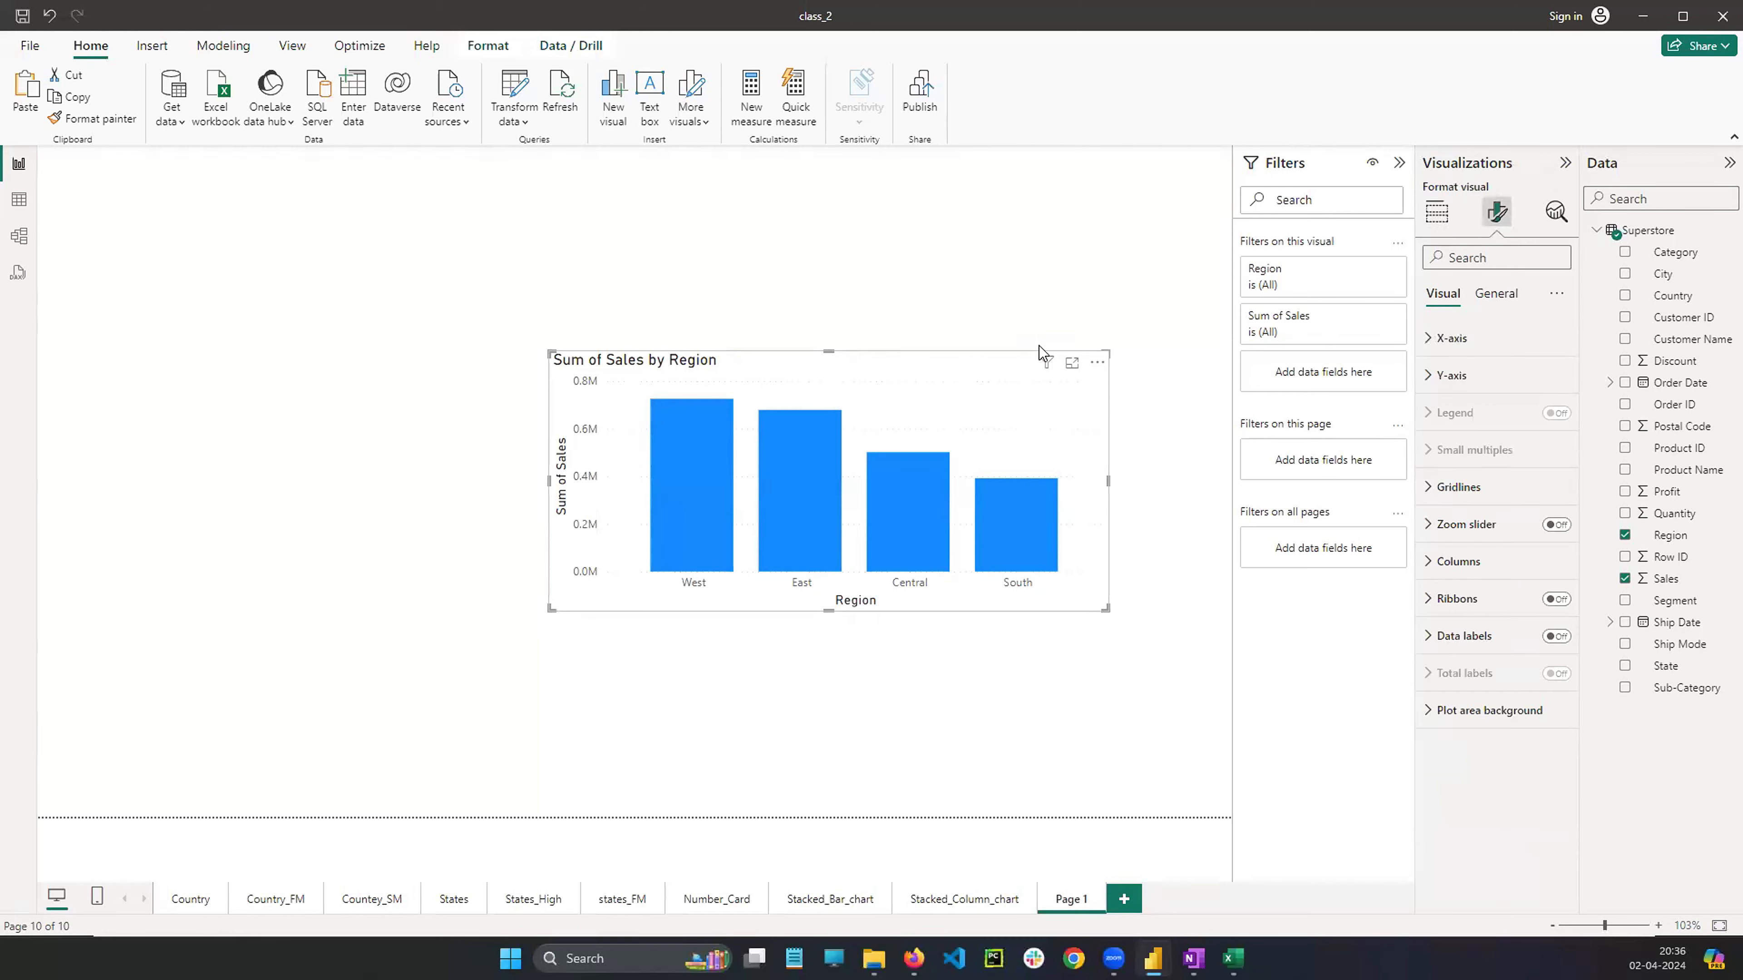
Delete the column chart visual from Page 1
click(1097, 363)
mouse_move(1153, 471)
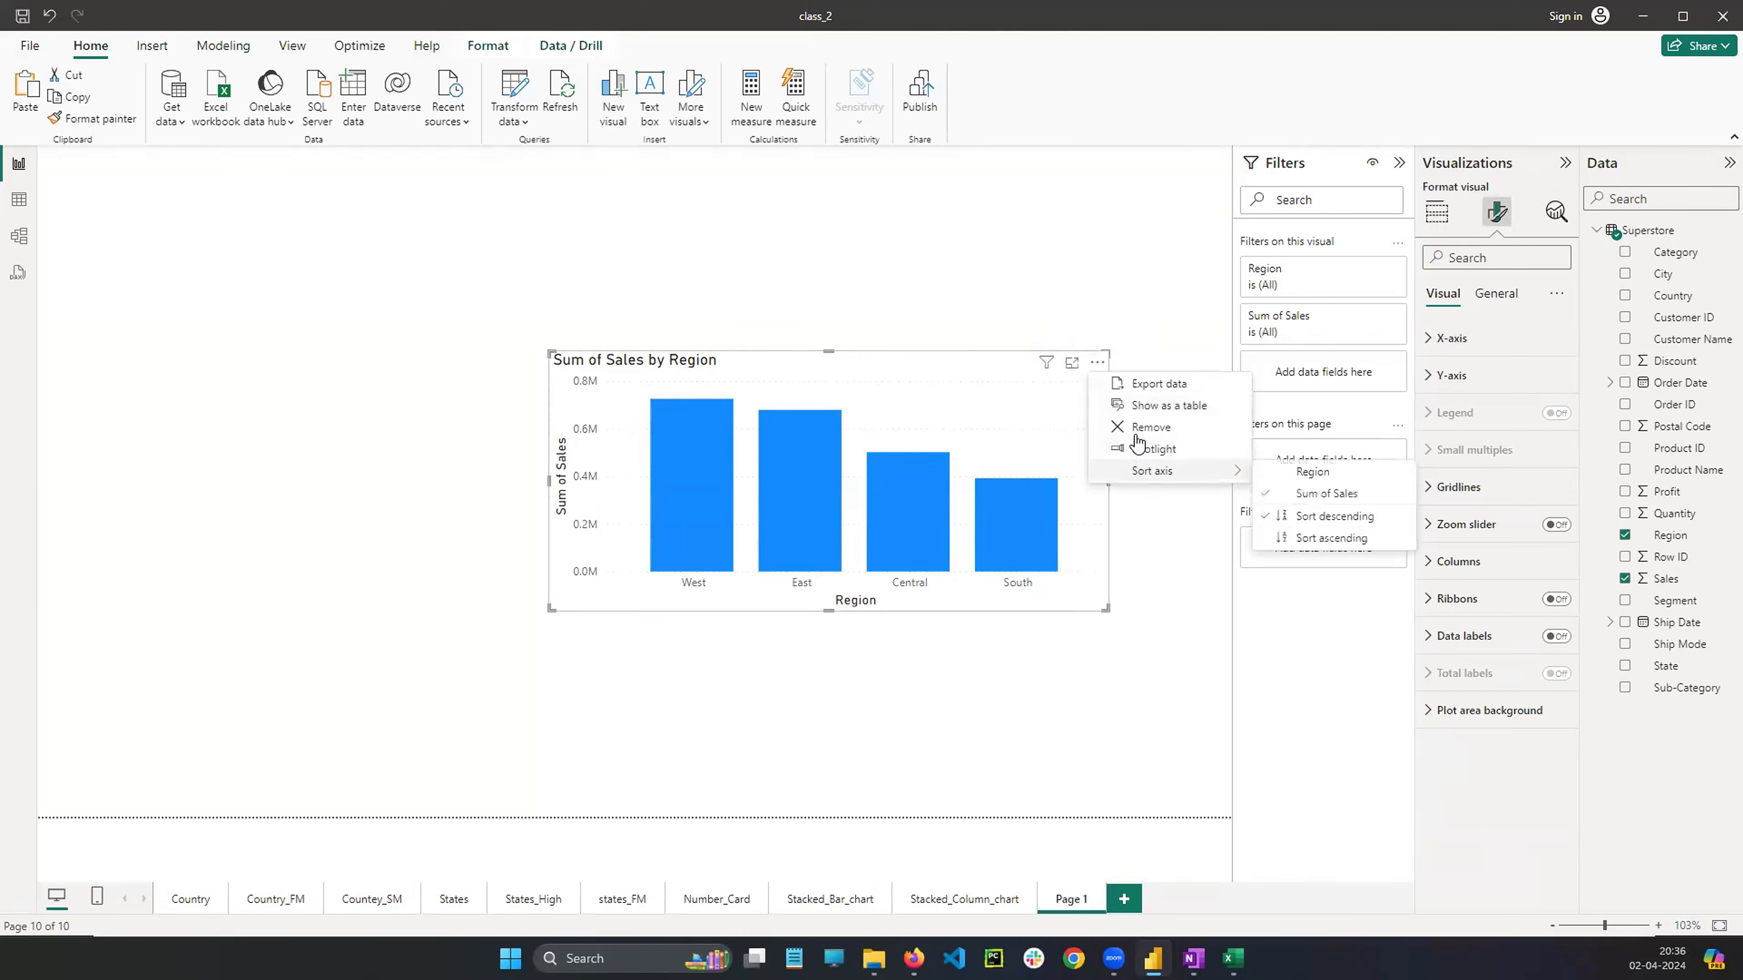
key(Delete)
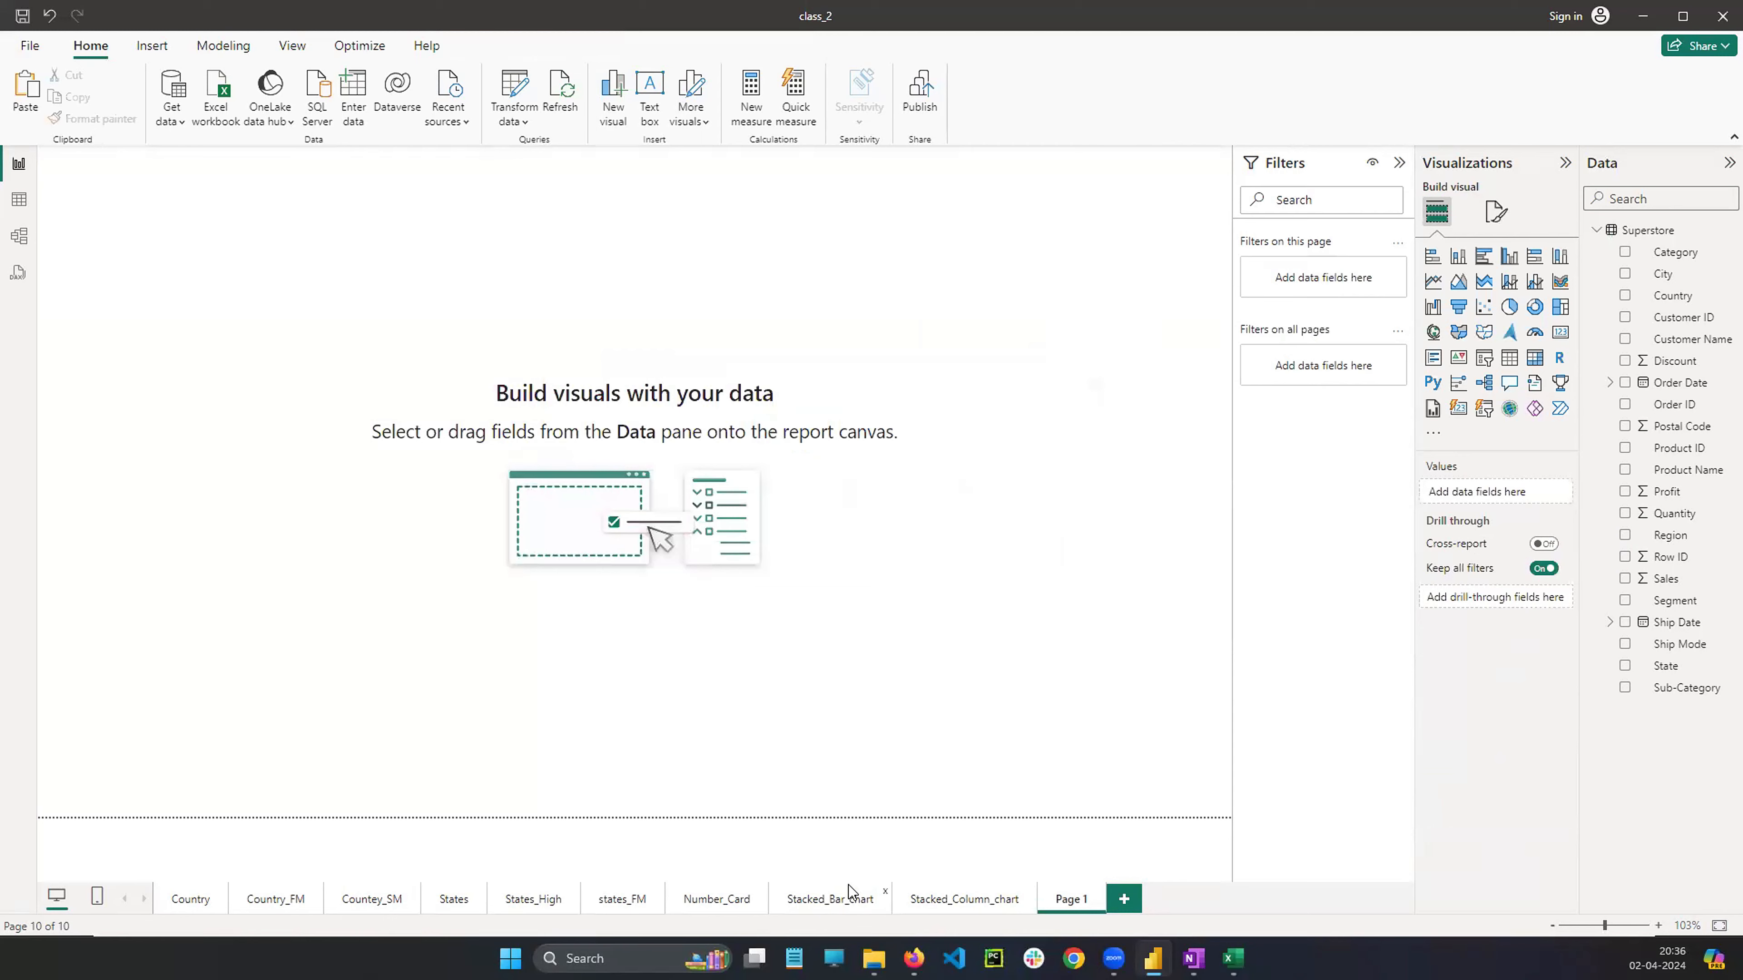
Review the Stacked_Bar_chart and Stacked_Column_chart visuals, then the bar chart hierarchy notes in OneNote
click(844, 897)
click(891, 608)
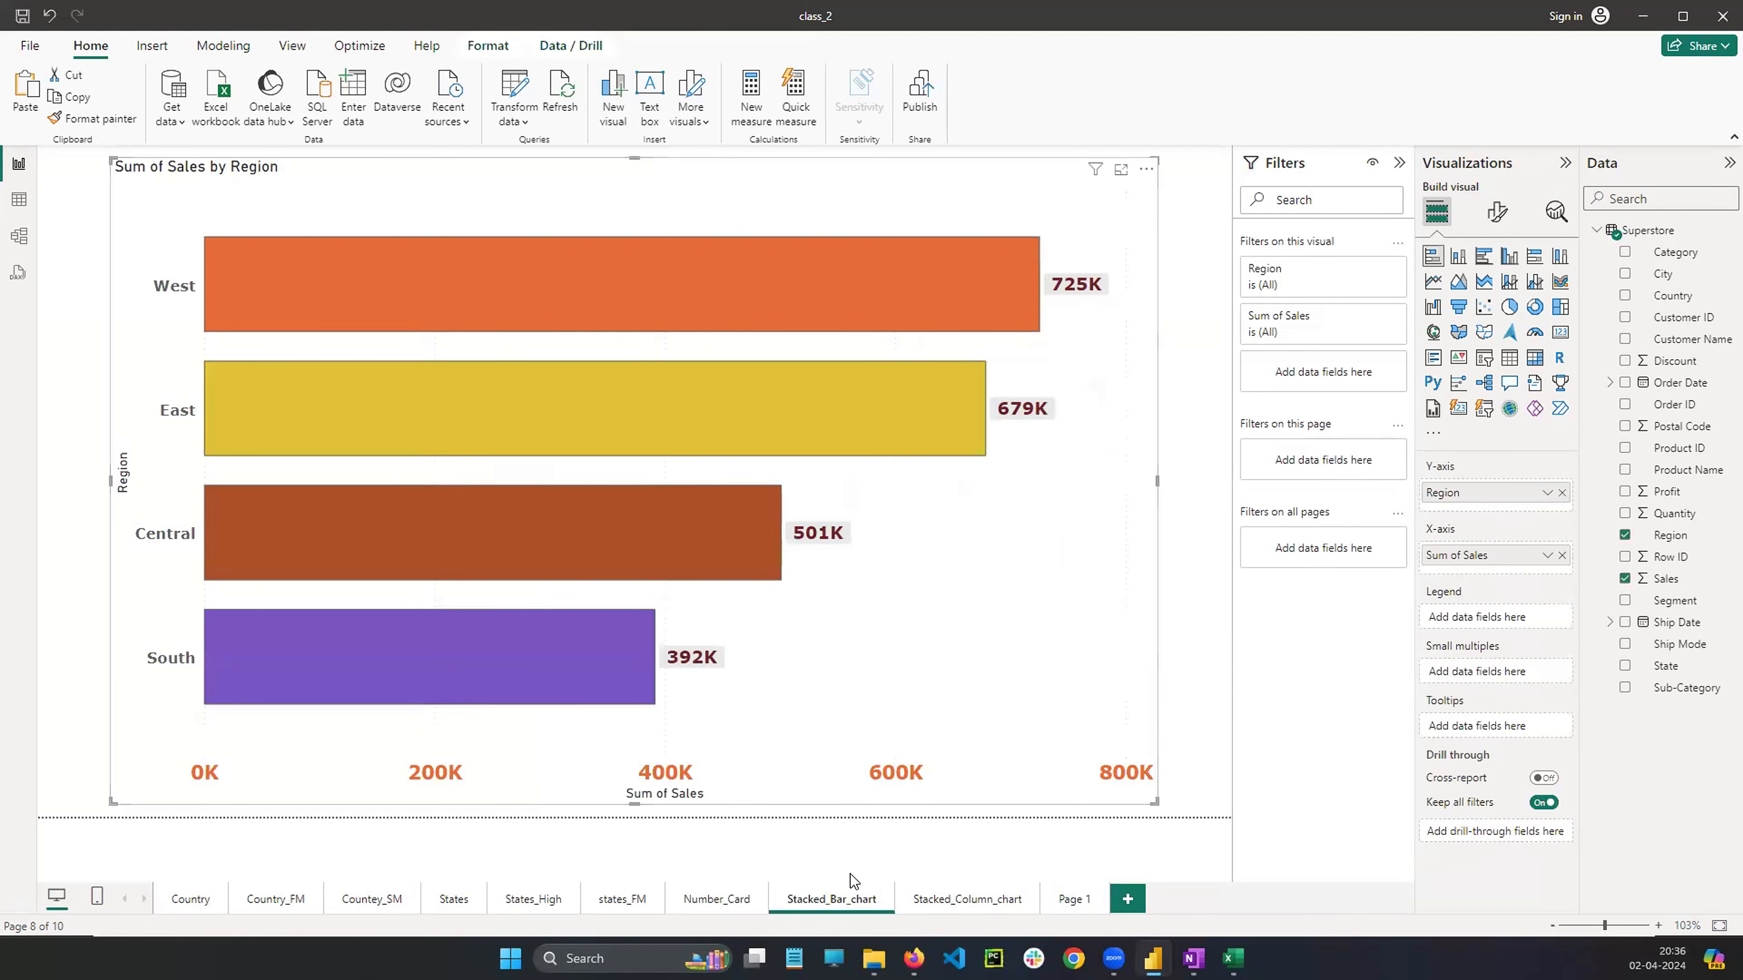
click(969, 905)
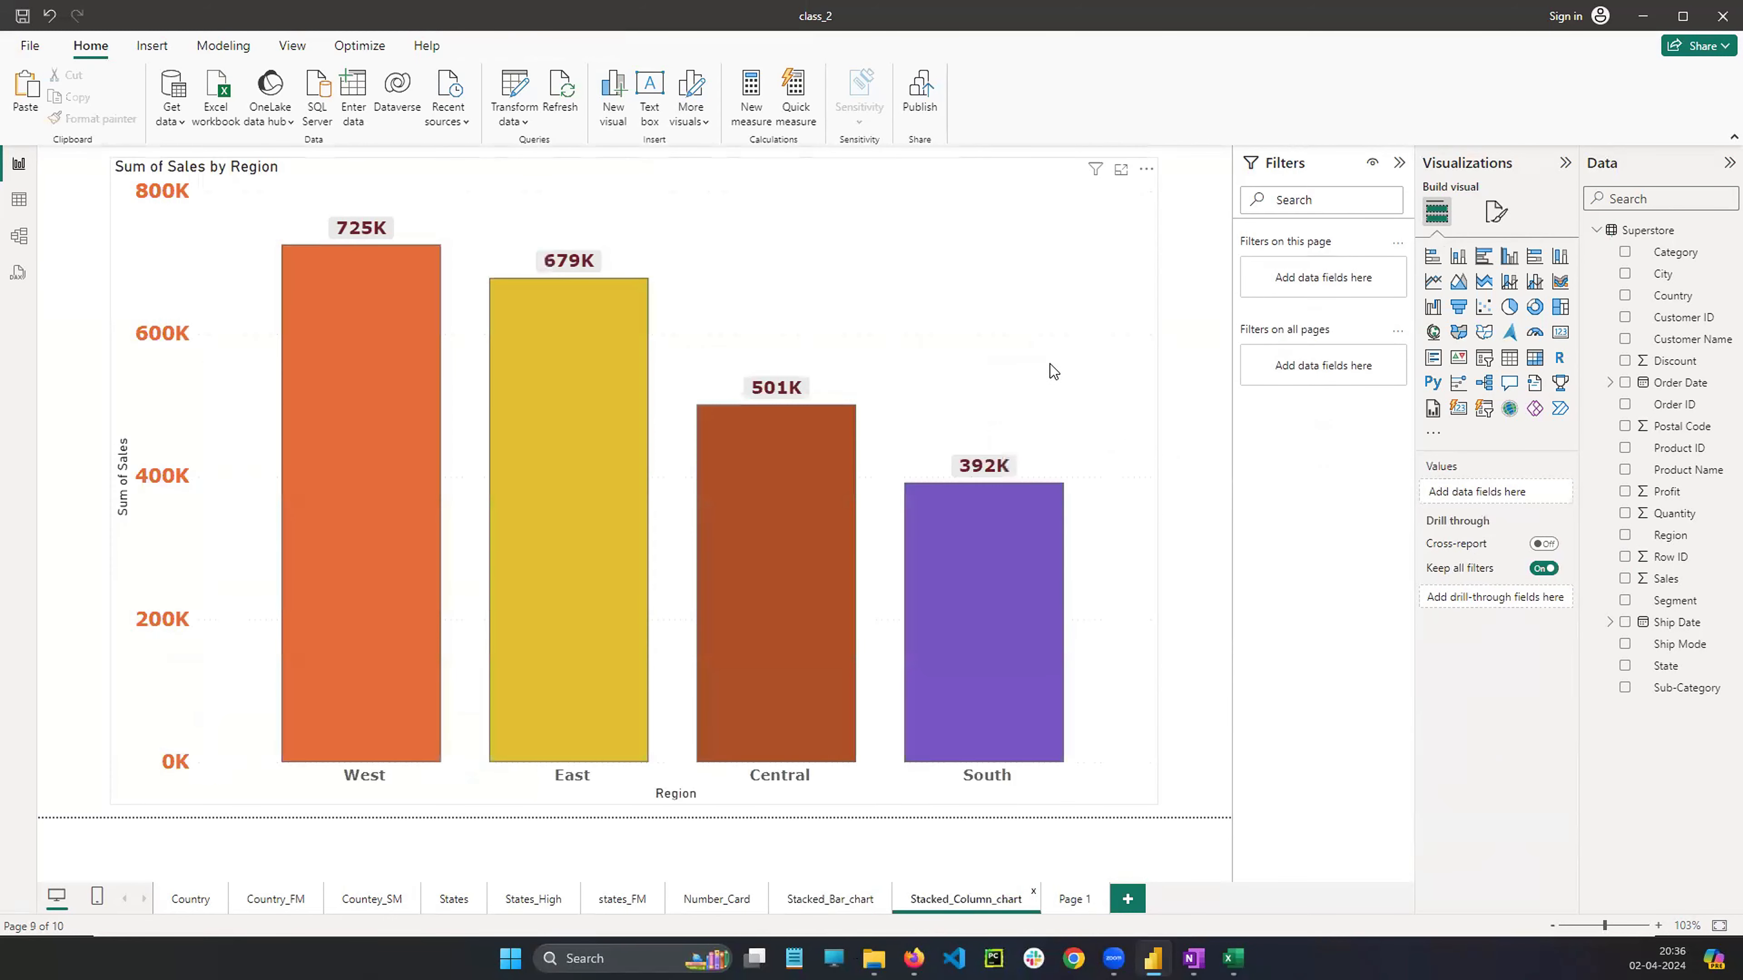
click(1053, 370)
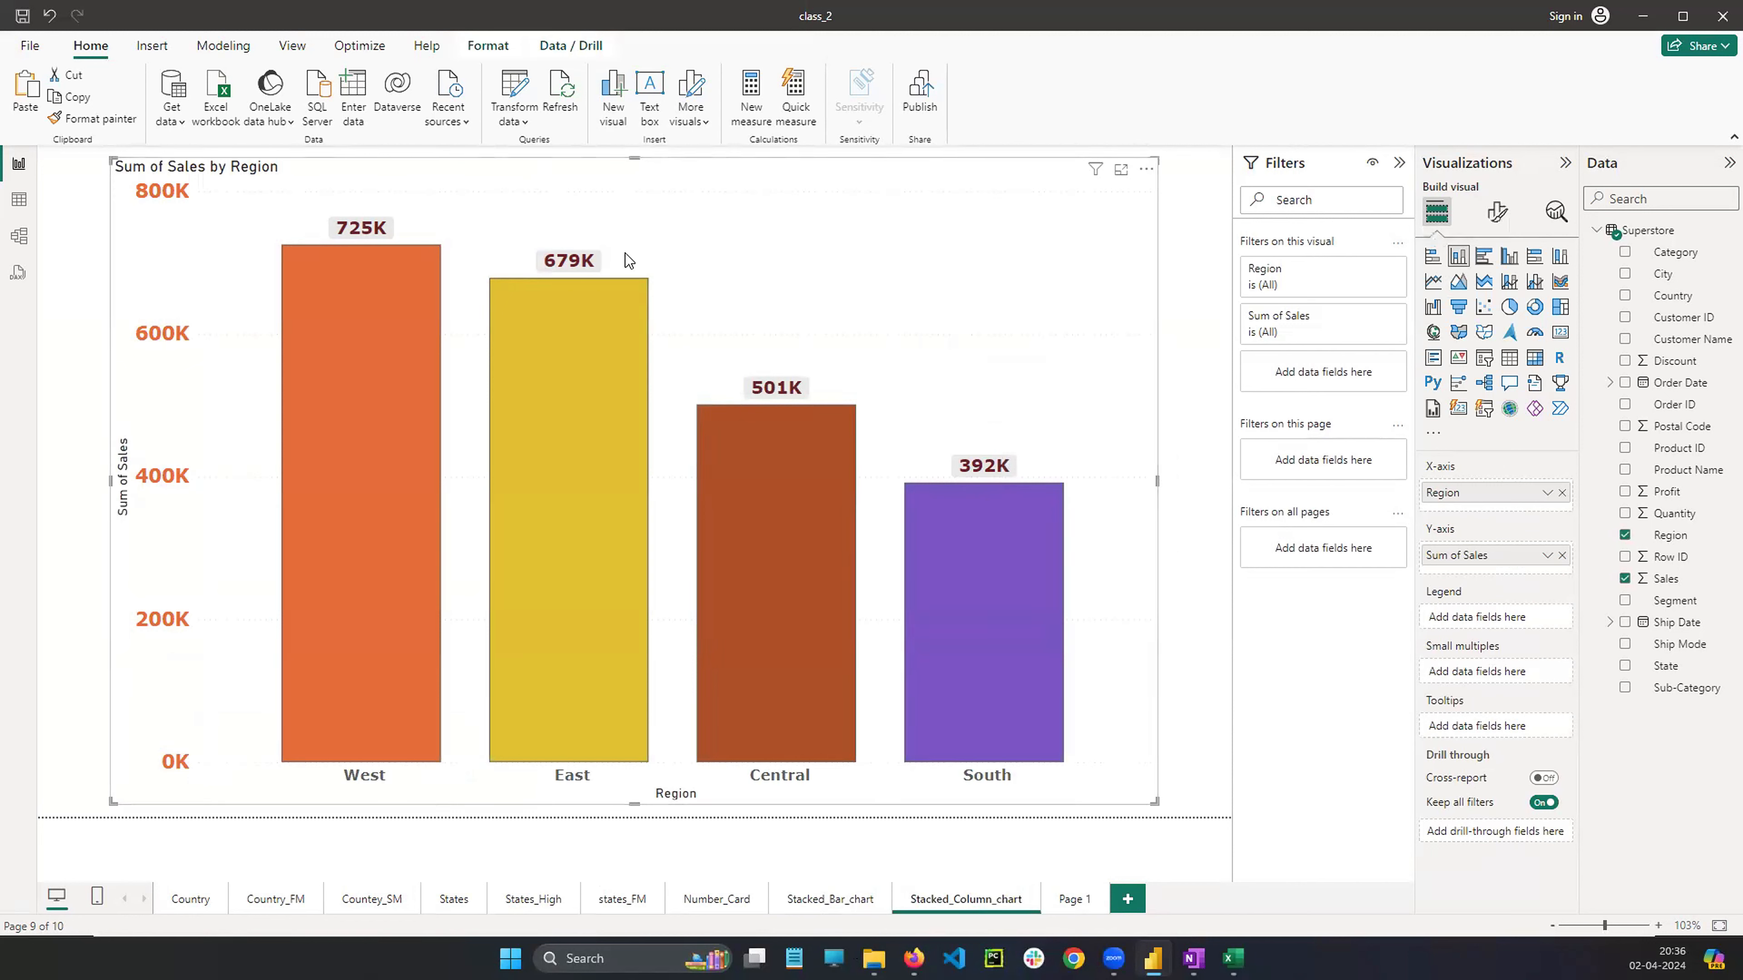
click(1194, 959)
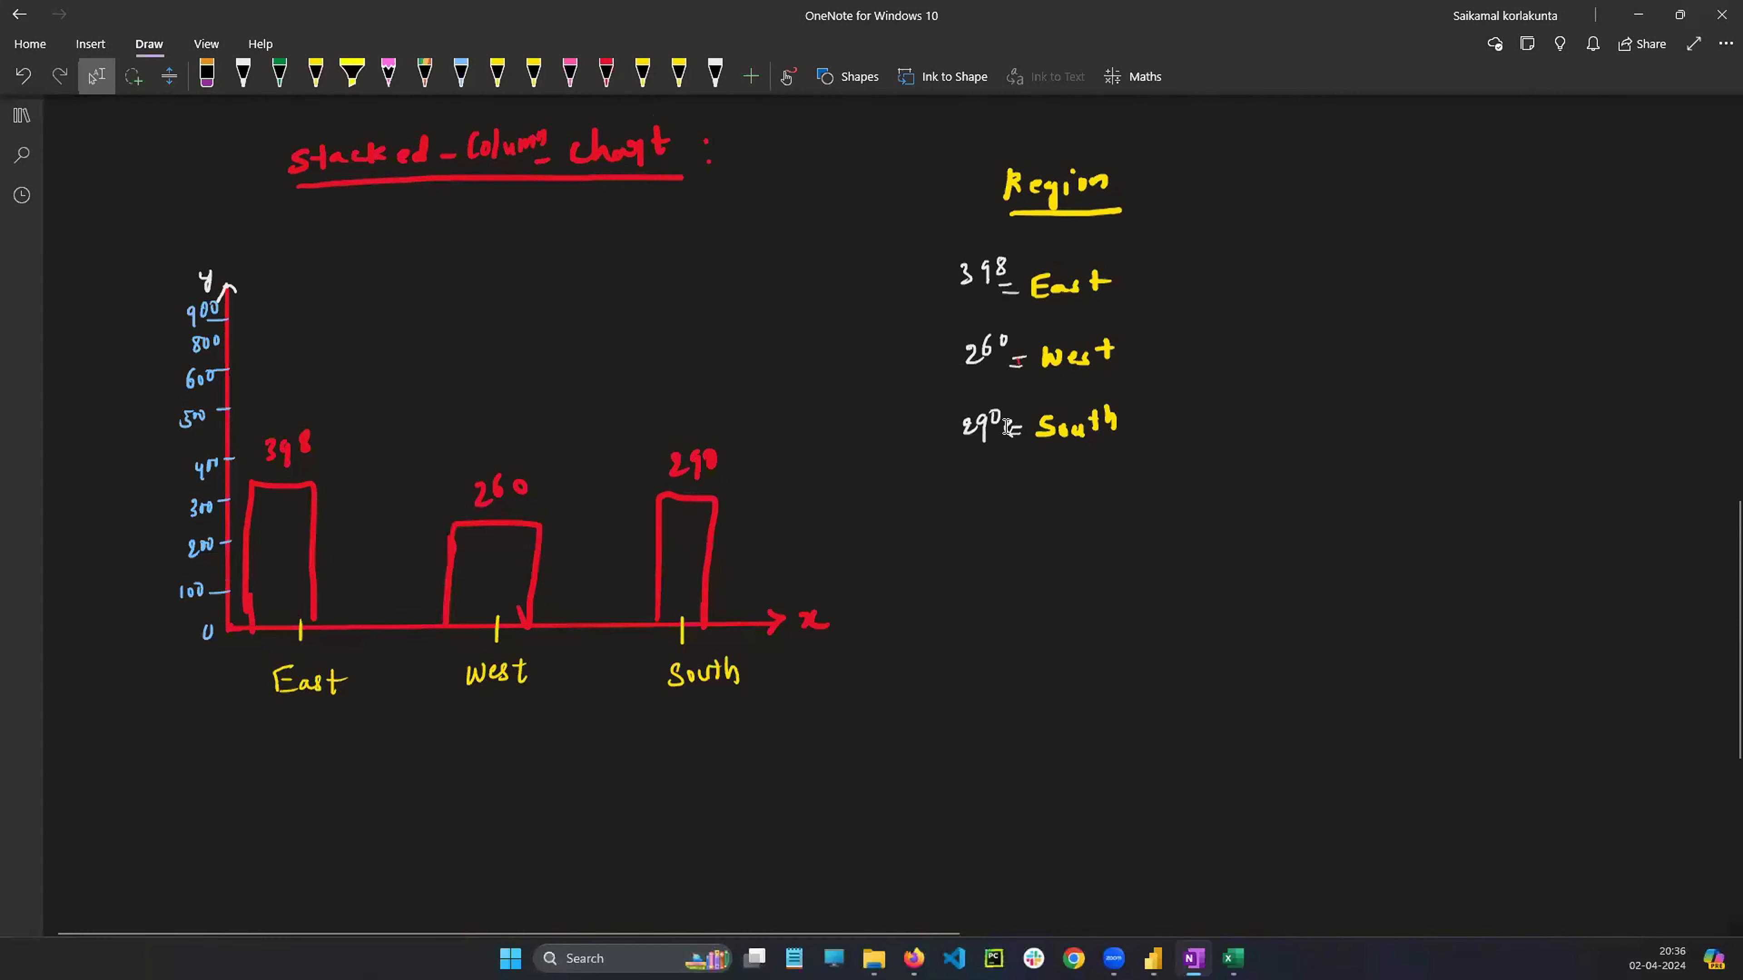
scroll(1046, 427, up, 10)
scroll(1046, 427, up, 5)
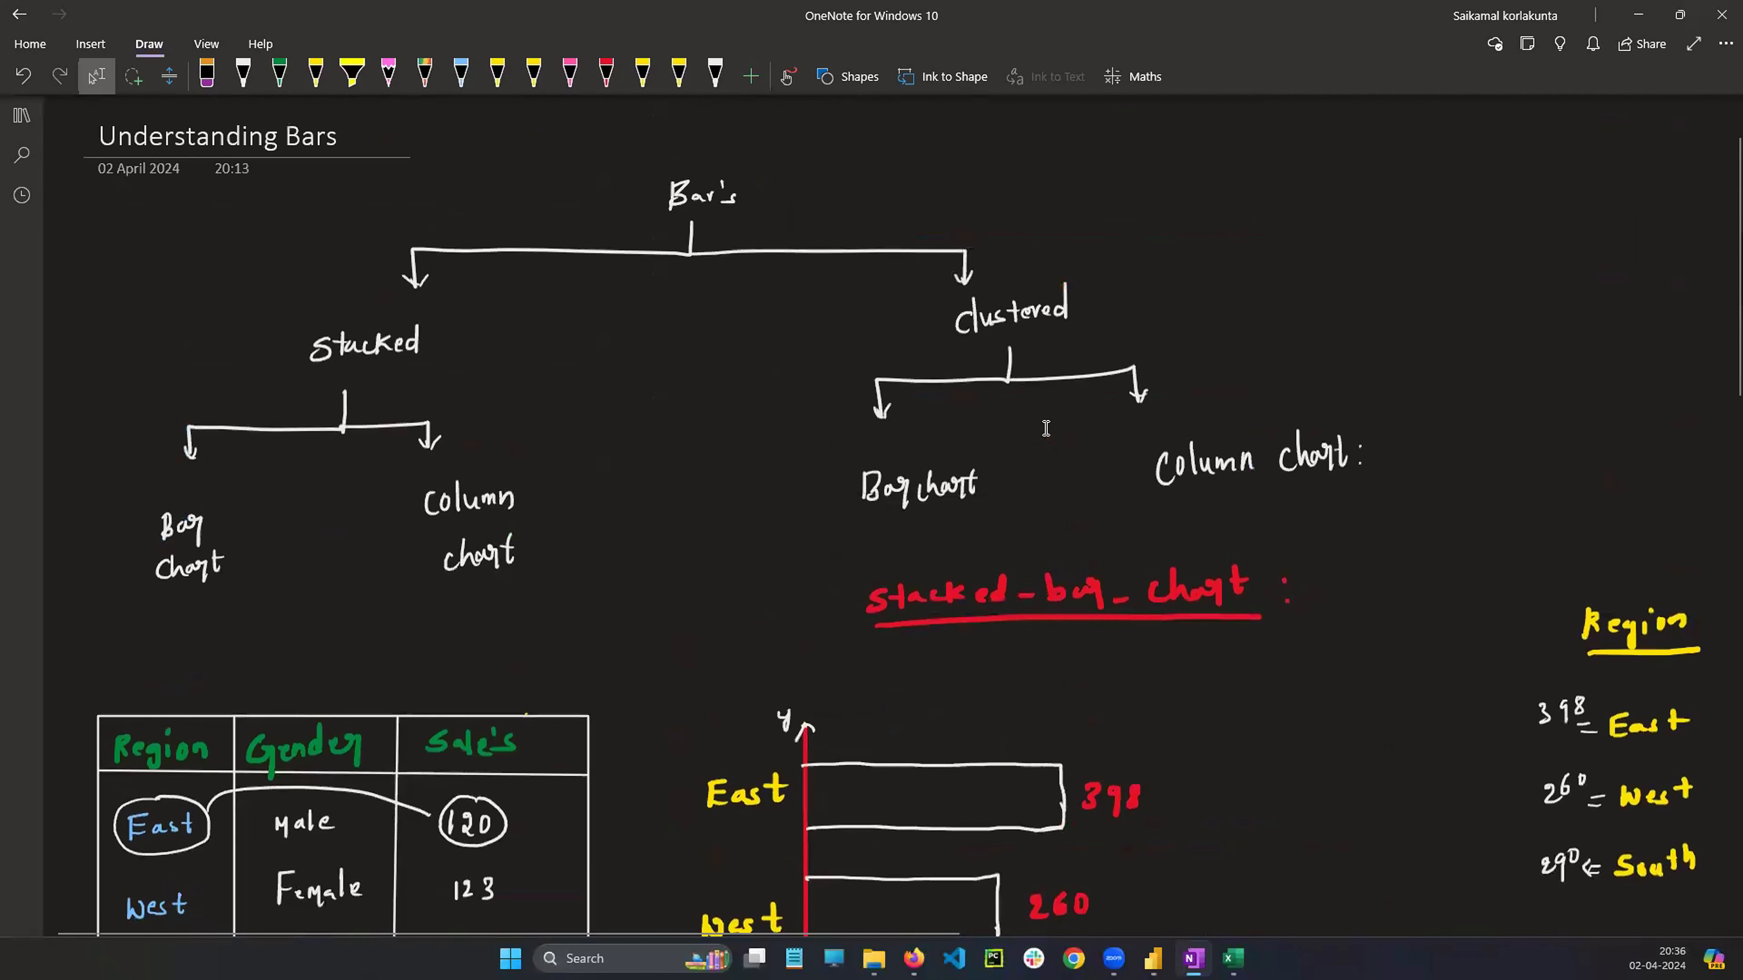
click(880, 501)
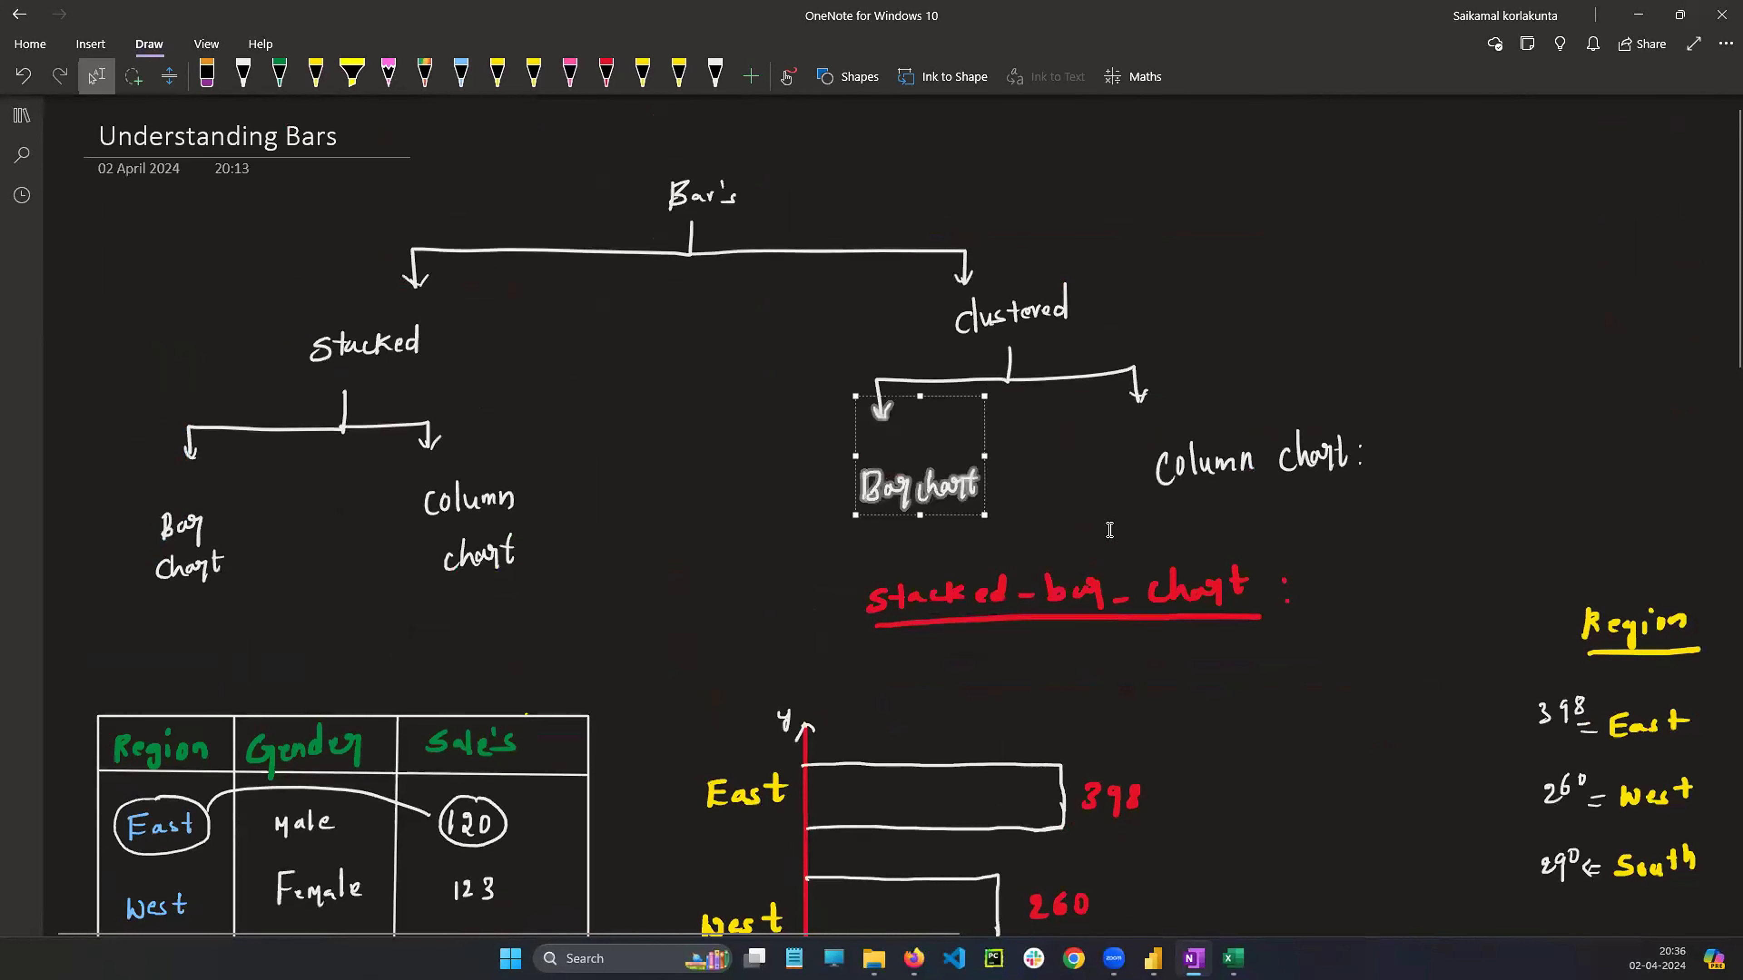
mouse_move(1109, 414)
mouse_down()
mouse_move(1304, 507)
mouse_move(1414, 602)
mouse_move(1365, 583)
mouse_up()
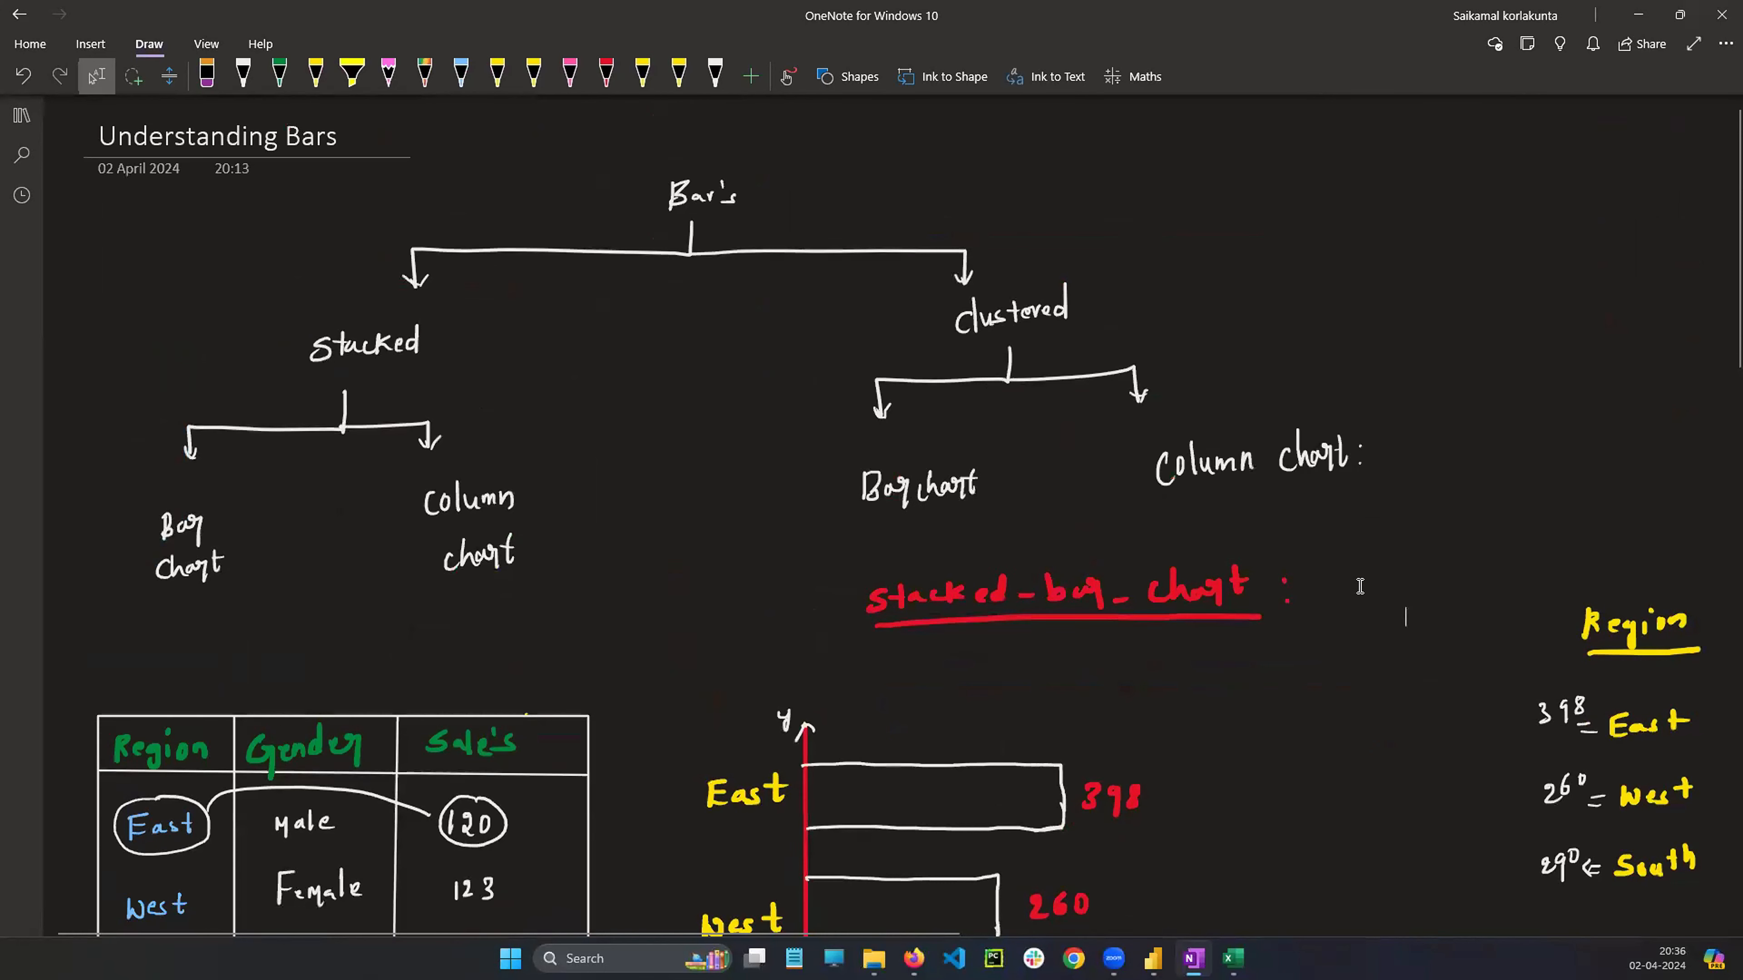
scroll(1354, 601, down, 5)
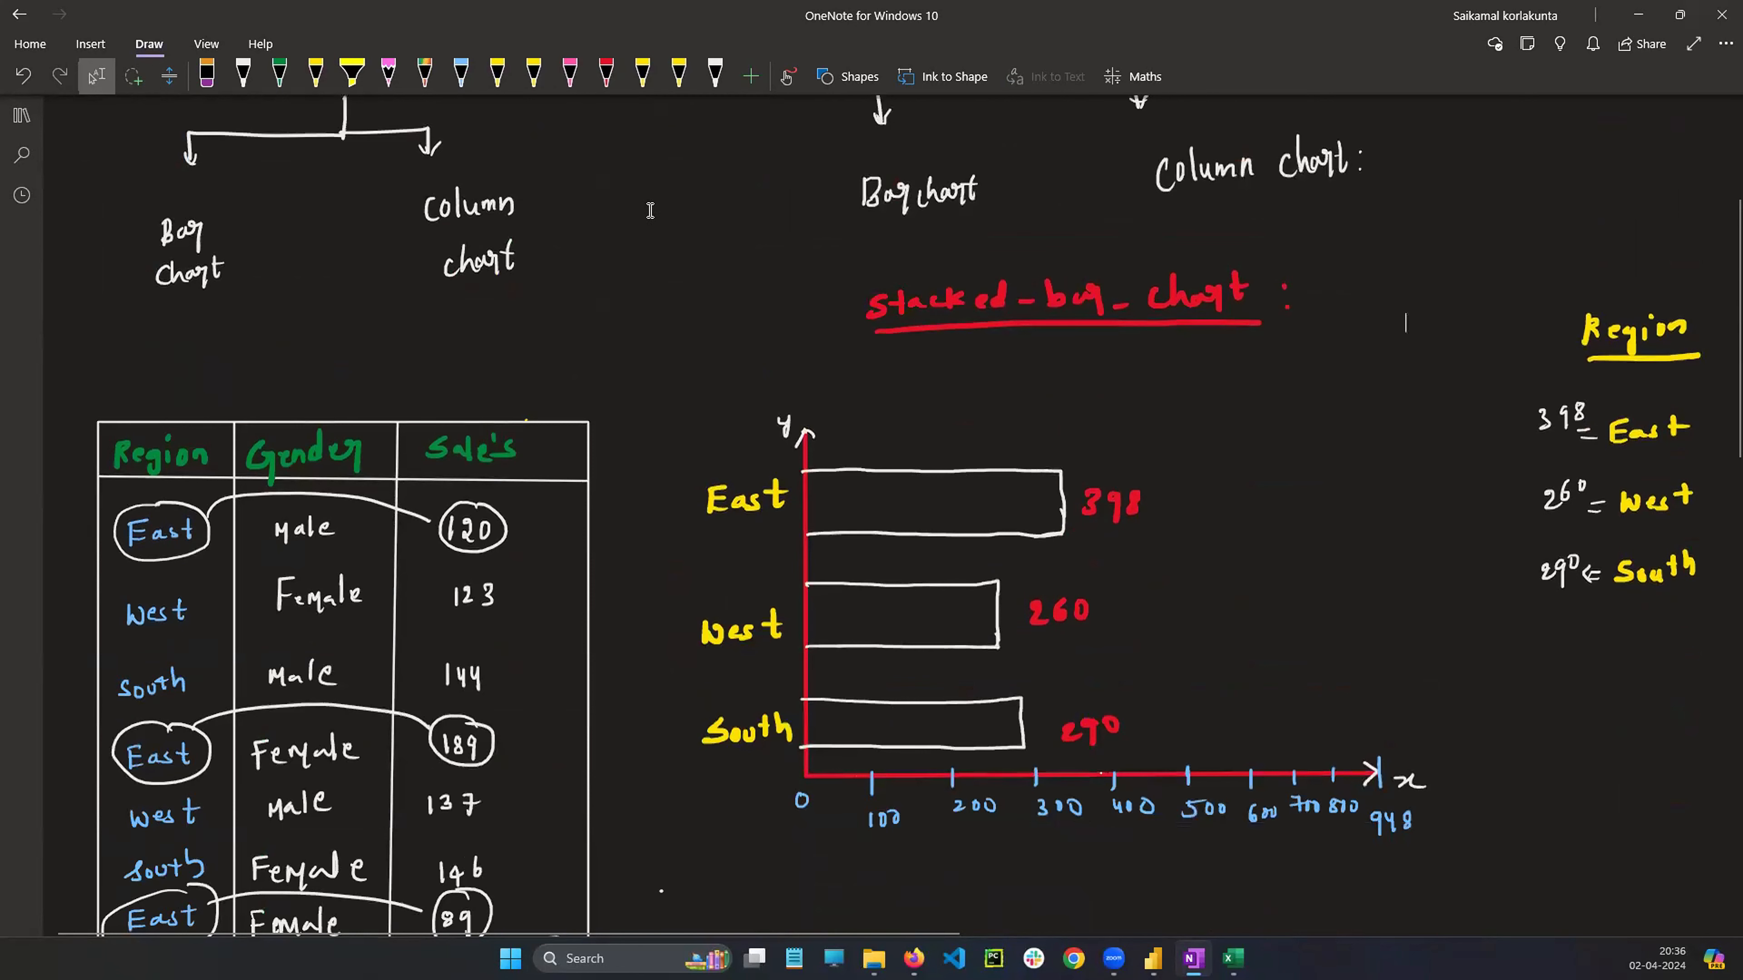
Duplicate the stacked bar chart sketch and place the copy below the stacked column chart sketch
mouse_move(650, 210)
mouse_down()
mouse_move(669, 254)
mouse_move(1306, 861)
mouse_move(1695, 844)
mouse_move(1677, 837)
mouse_up()
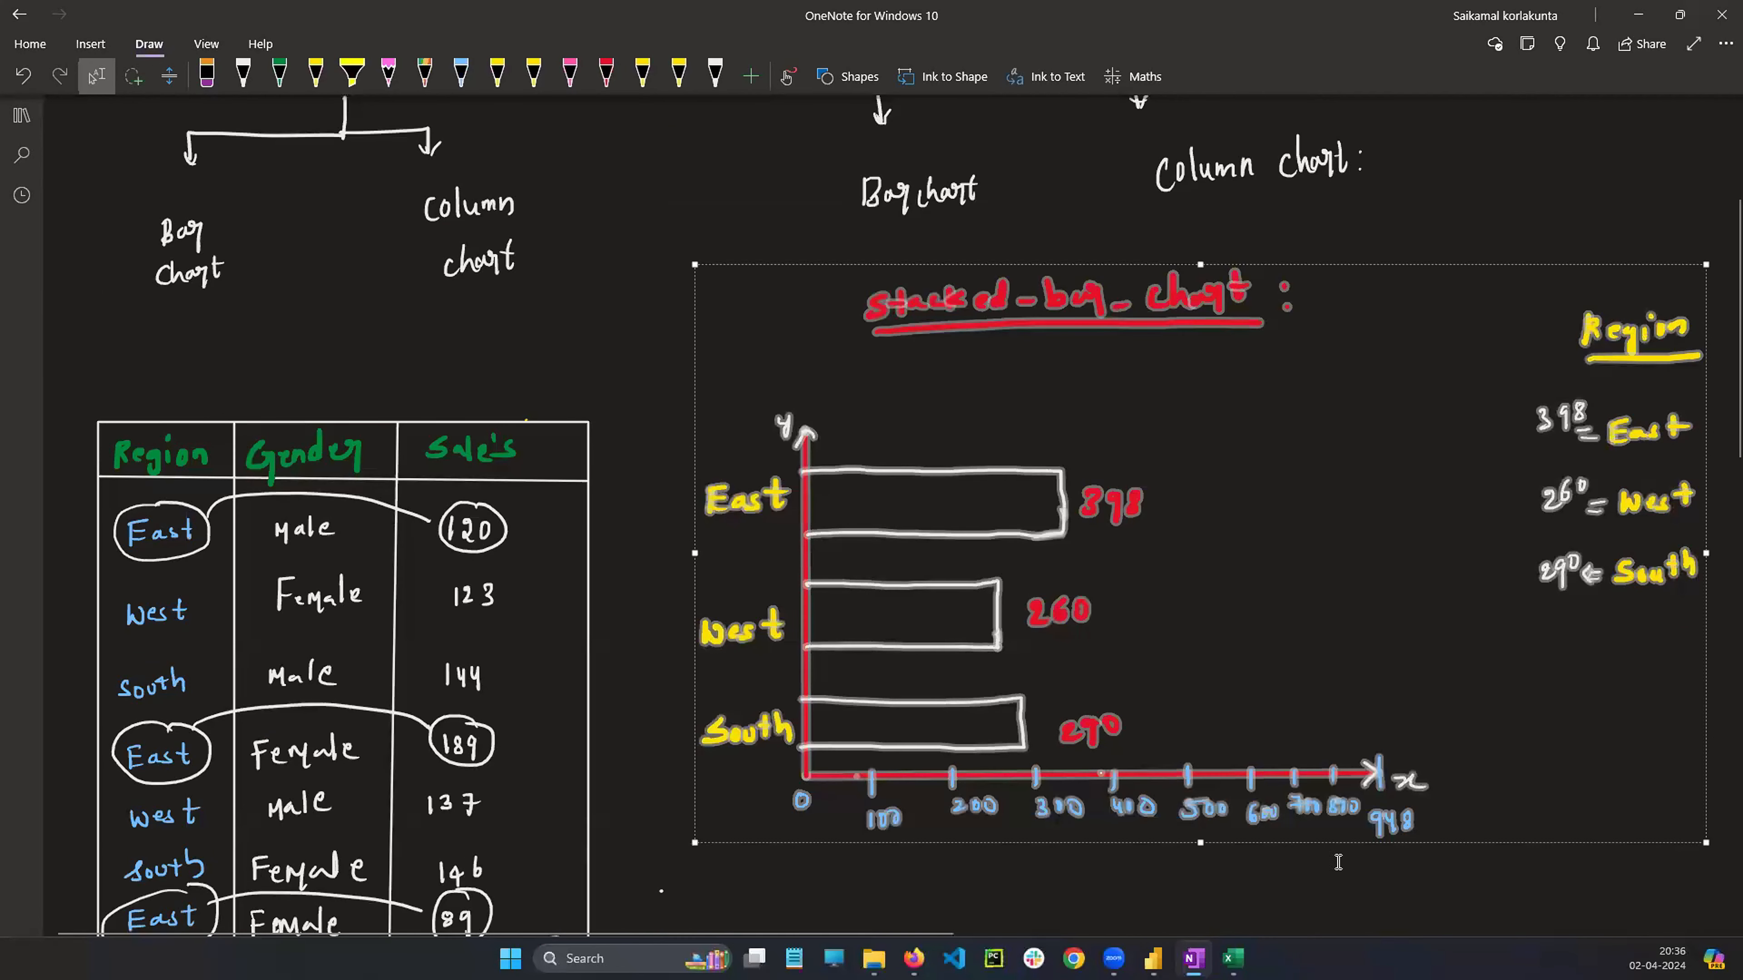
scroll(1337, 861, down, 12)
scroll(1458, 748, down, 12)
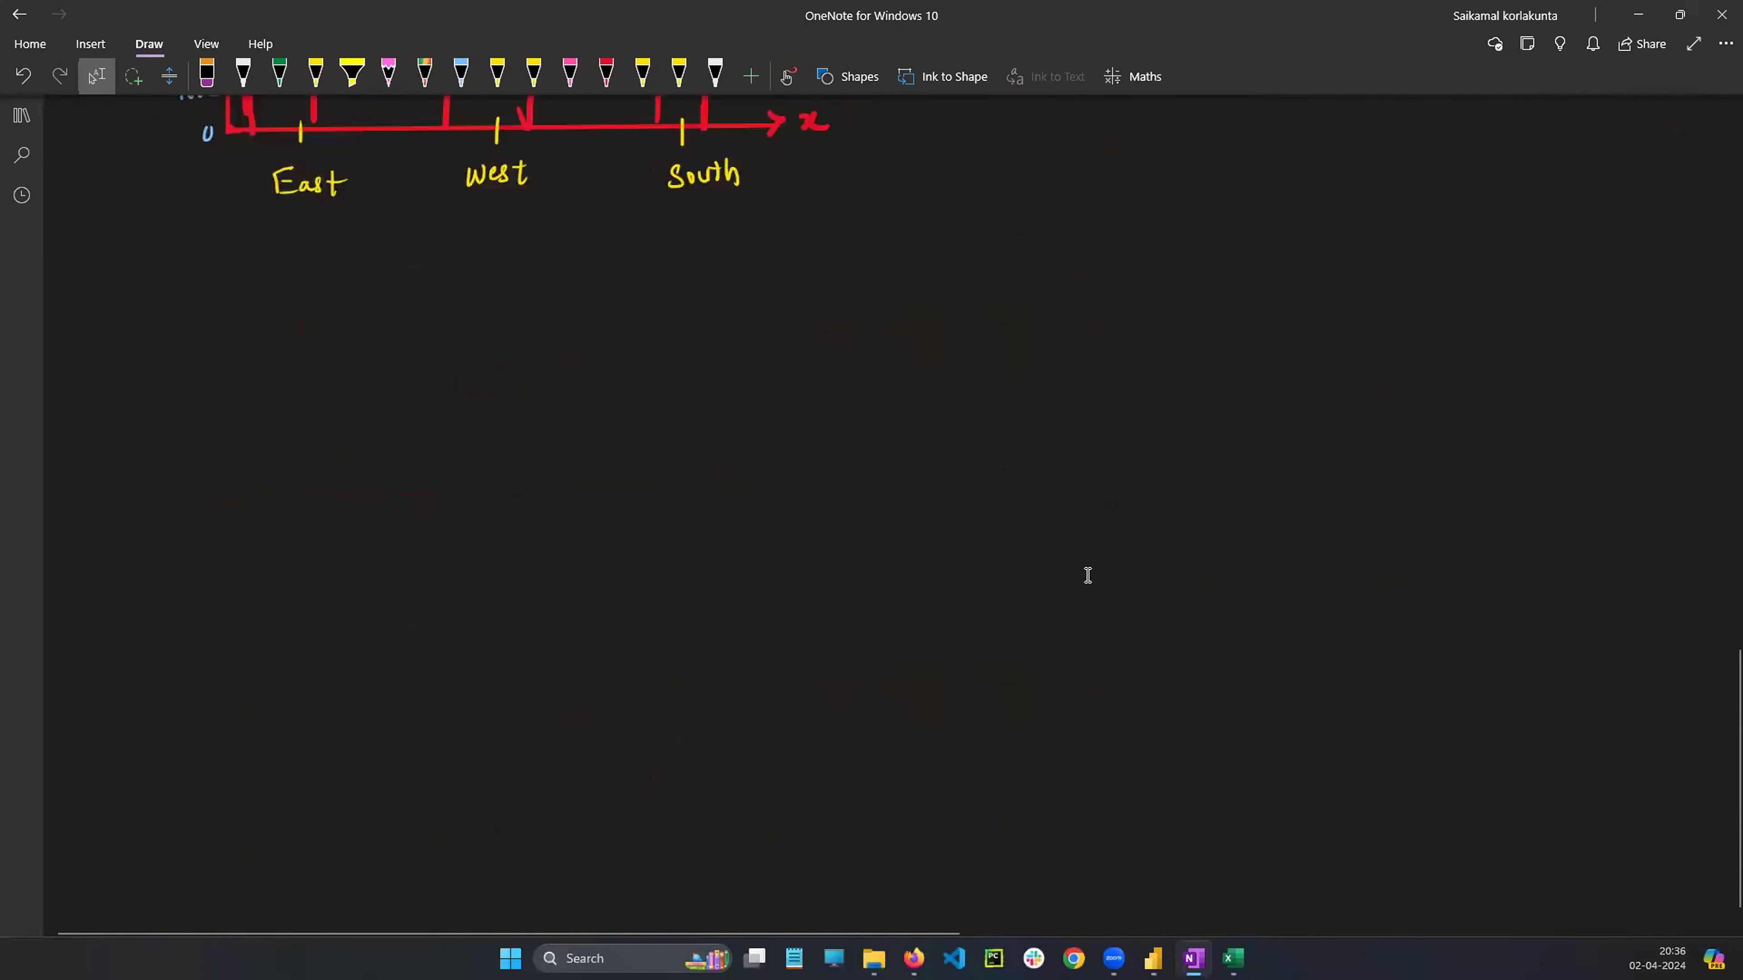
click(221, 374)
key(ctrl+v)
drag(934, 671, 797, 615)
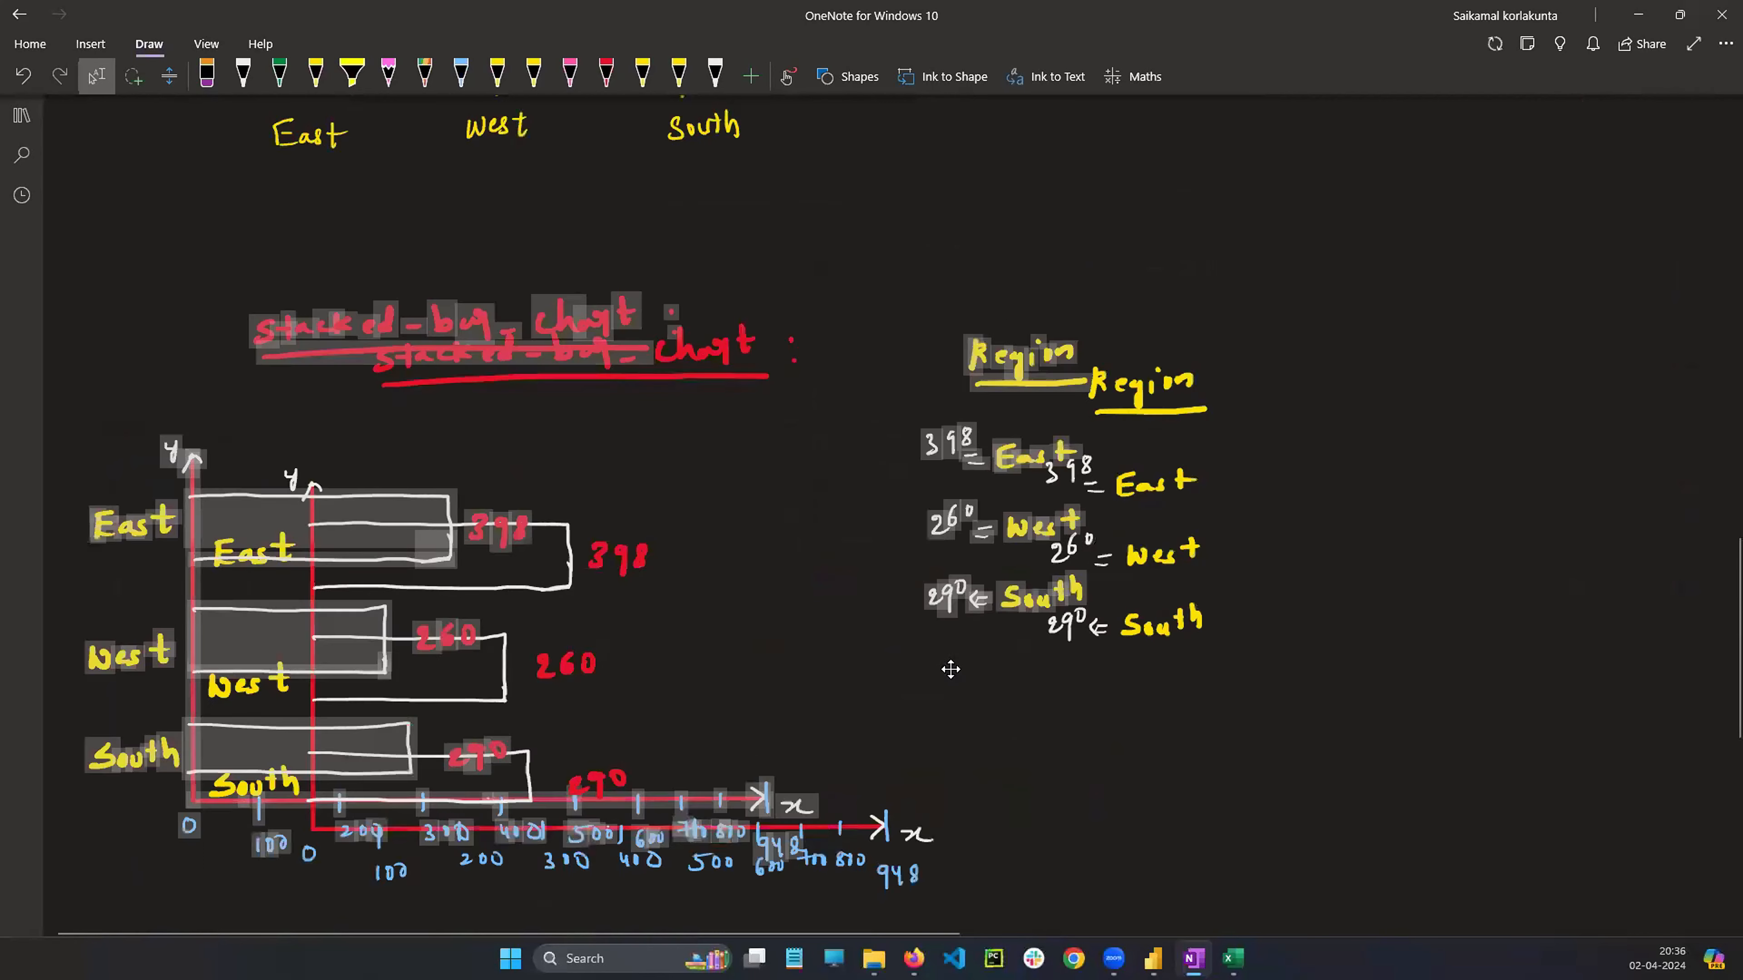
click(1301, 641)
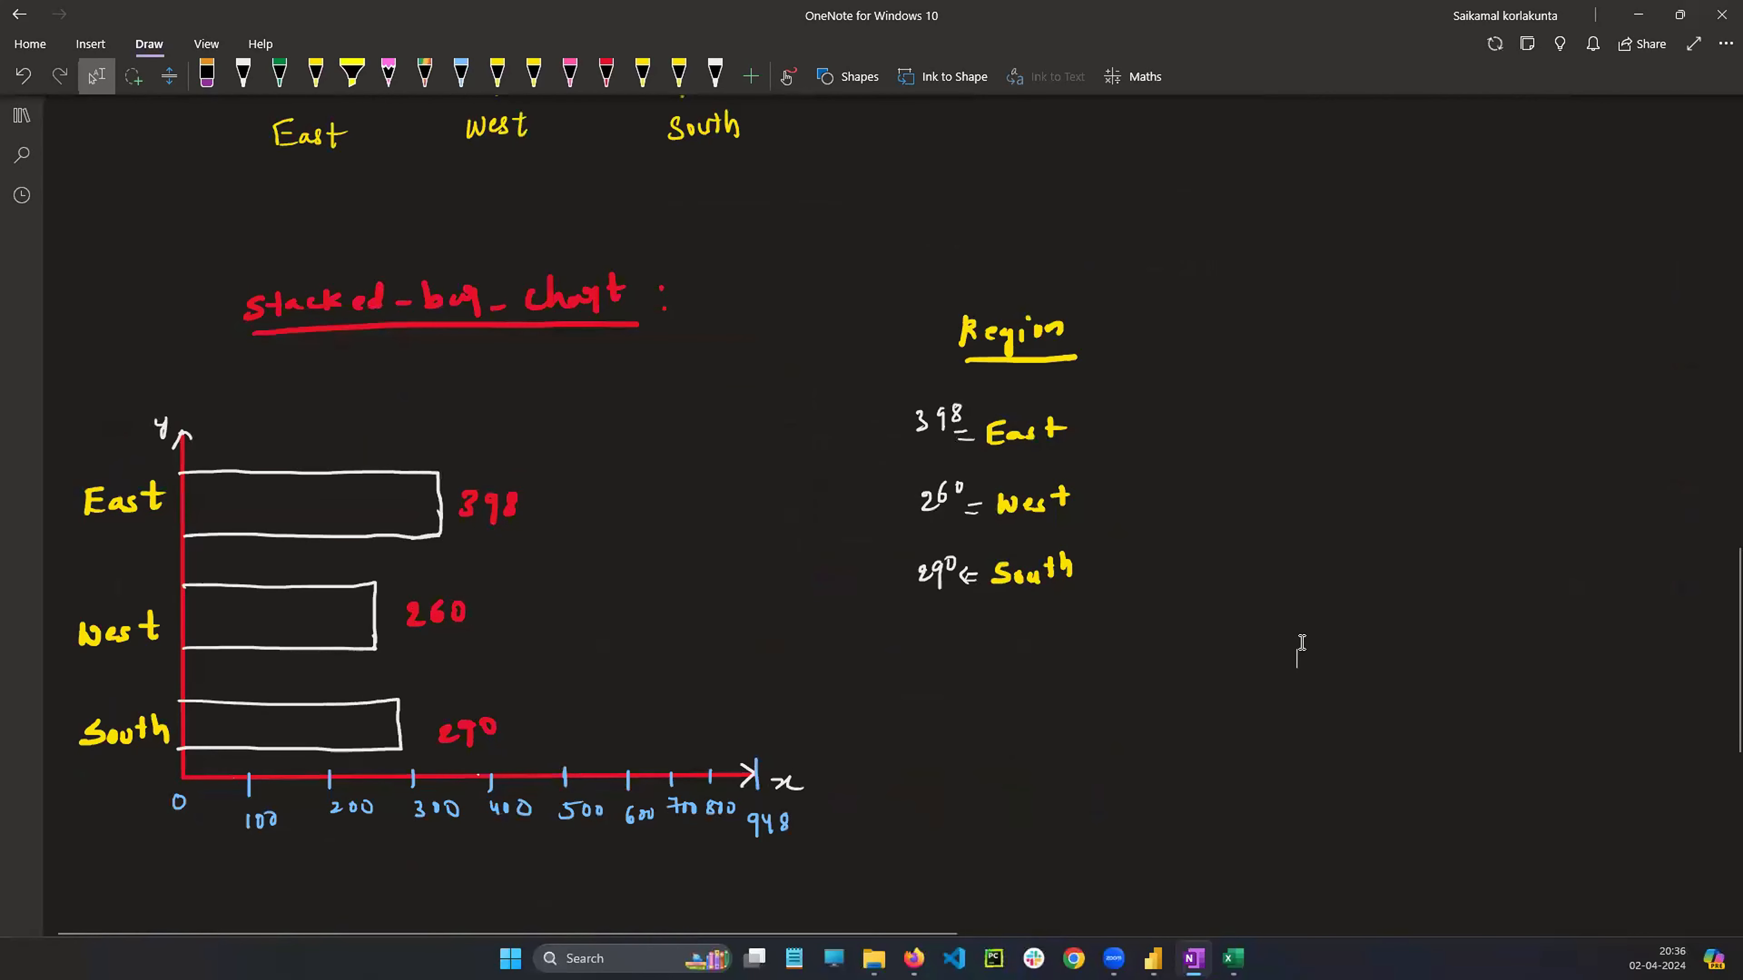
Erase "stacked" from the copied sketch's title and handwrite "clustered" in red in its place
click(606, 74)
click(207, 74)
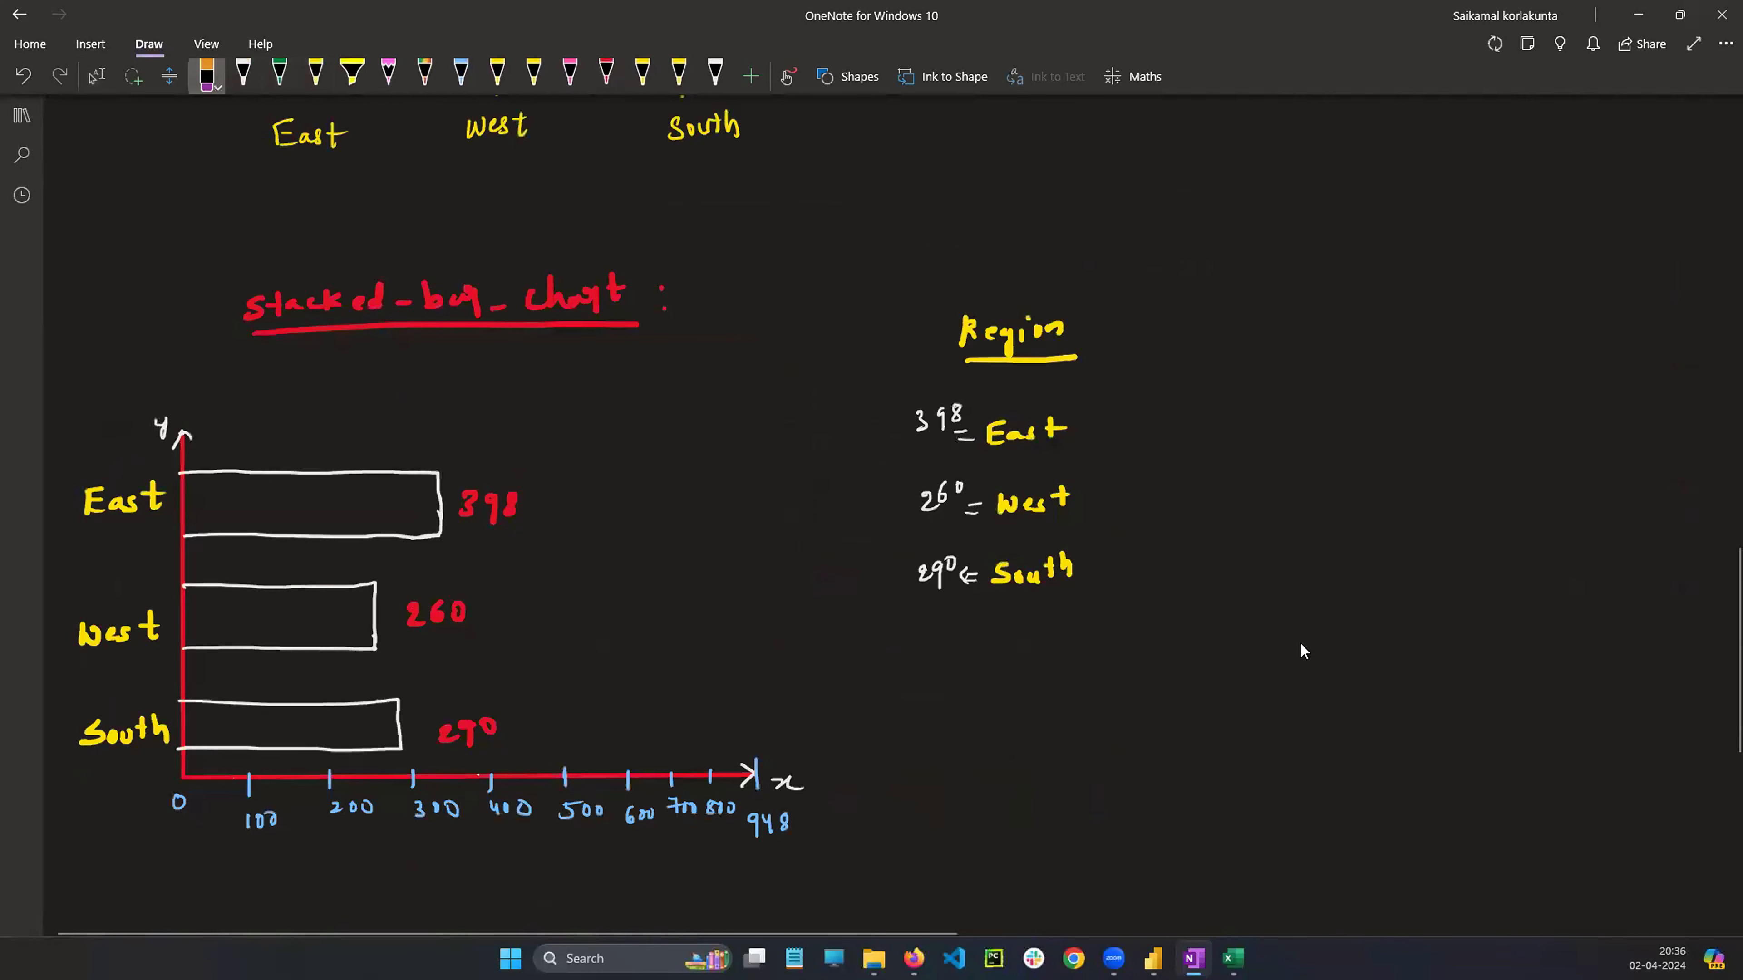
drag(251, 306, 377, 298)
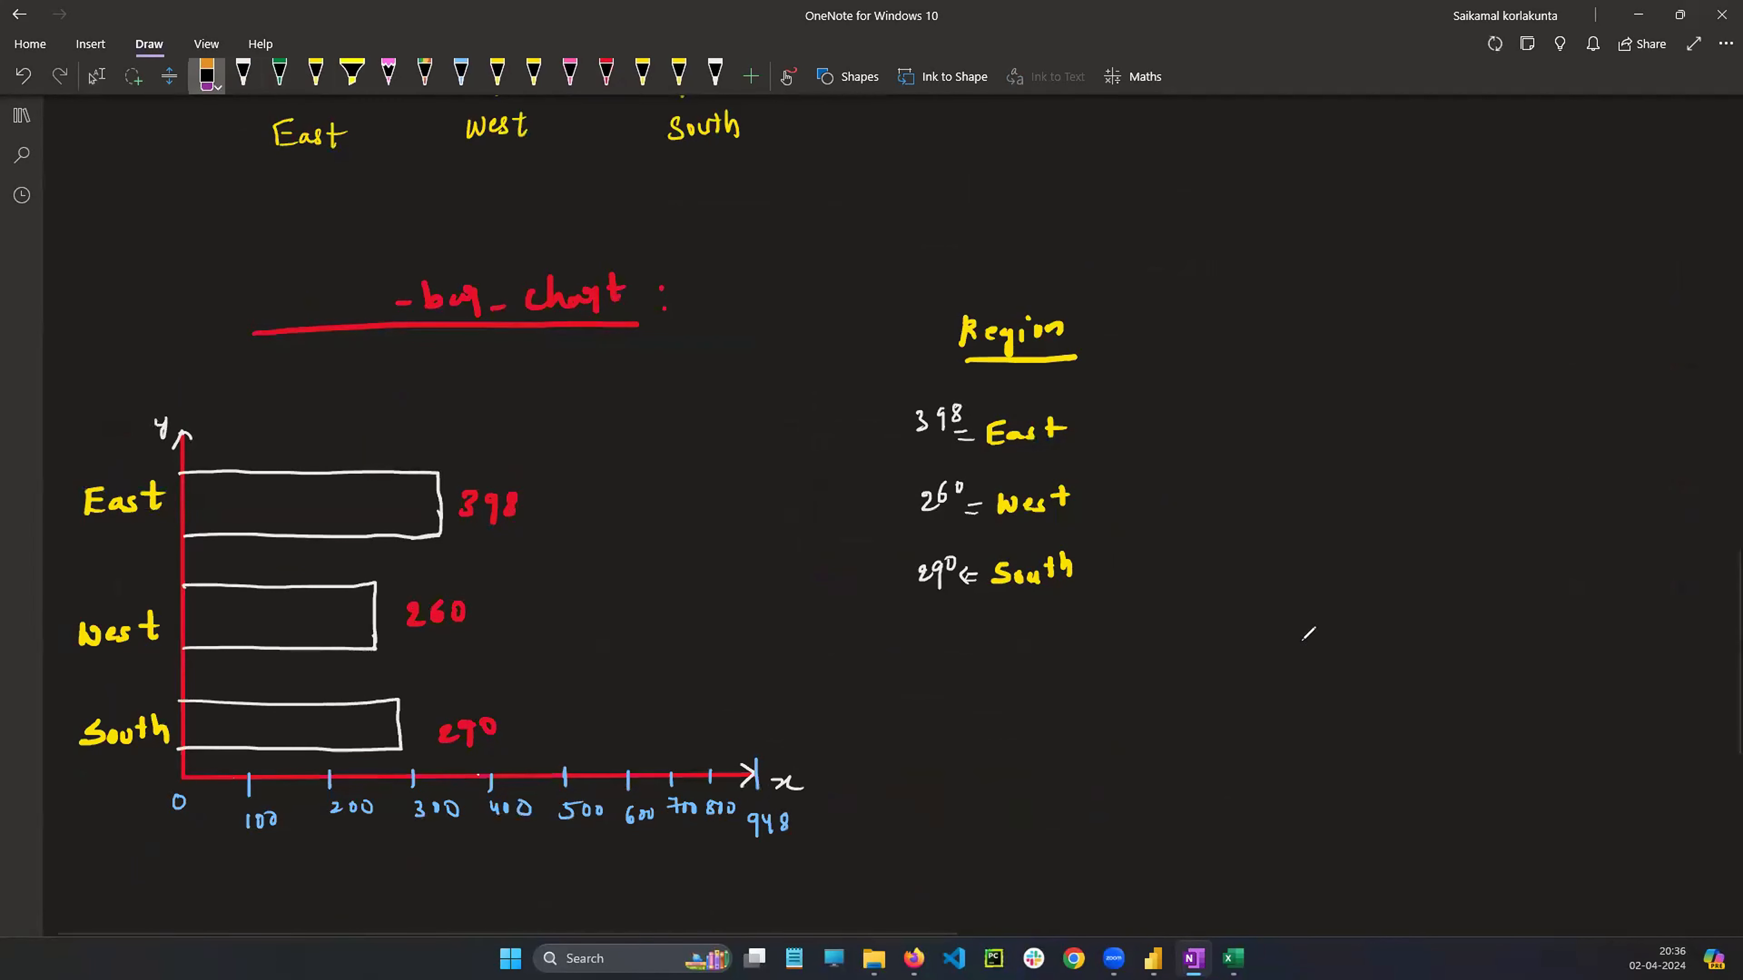
click(606, 72)
drag(273, 288, 256, 311)
mouse_move(284, 269)
mouse_down()
mouse_move(285, 305)
mouse_move(306, 308)
mouse_up()
mouse_move(336, 273)
mouse_down()
mouse_move(337, 305)
mouse_move(372, 283)
mouse_move(394, 303)
mouse_up()
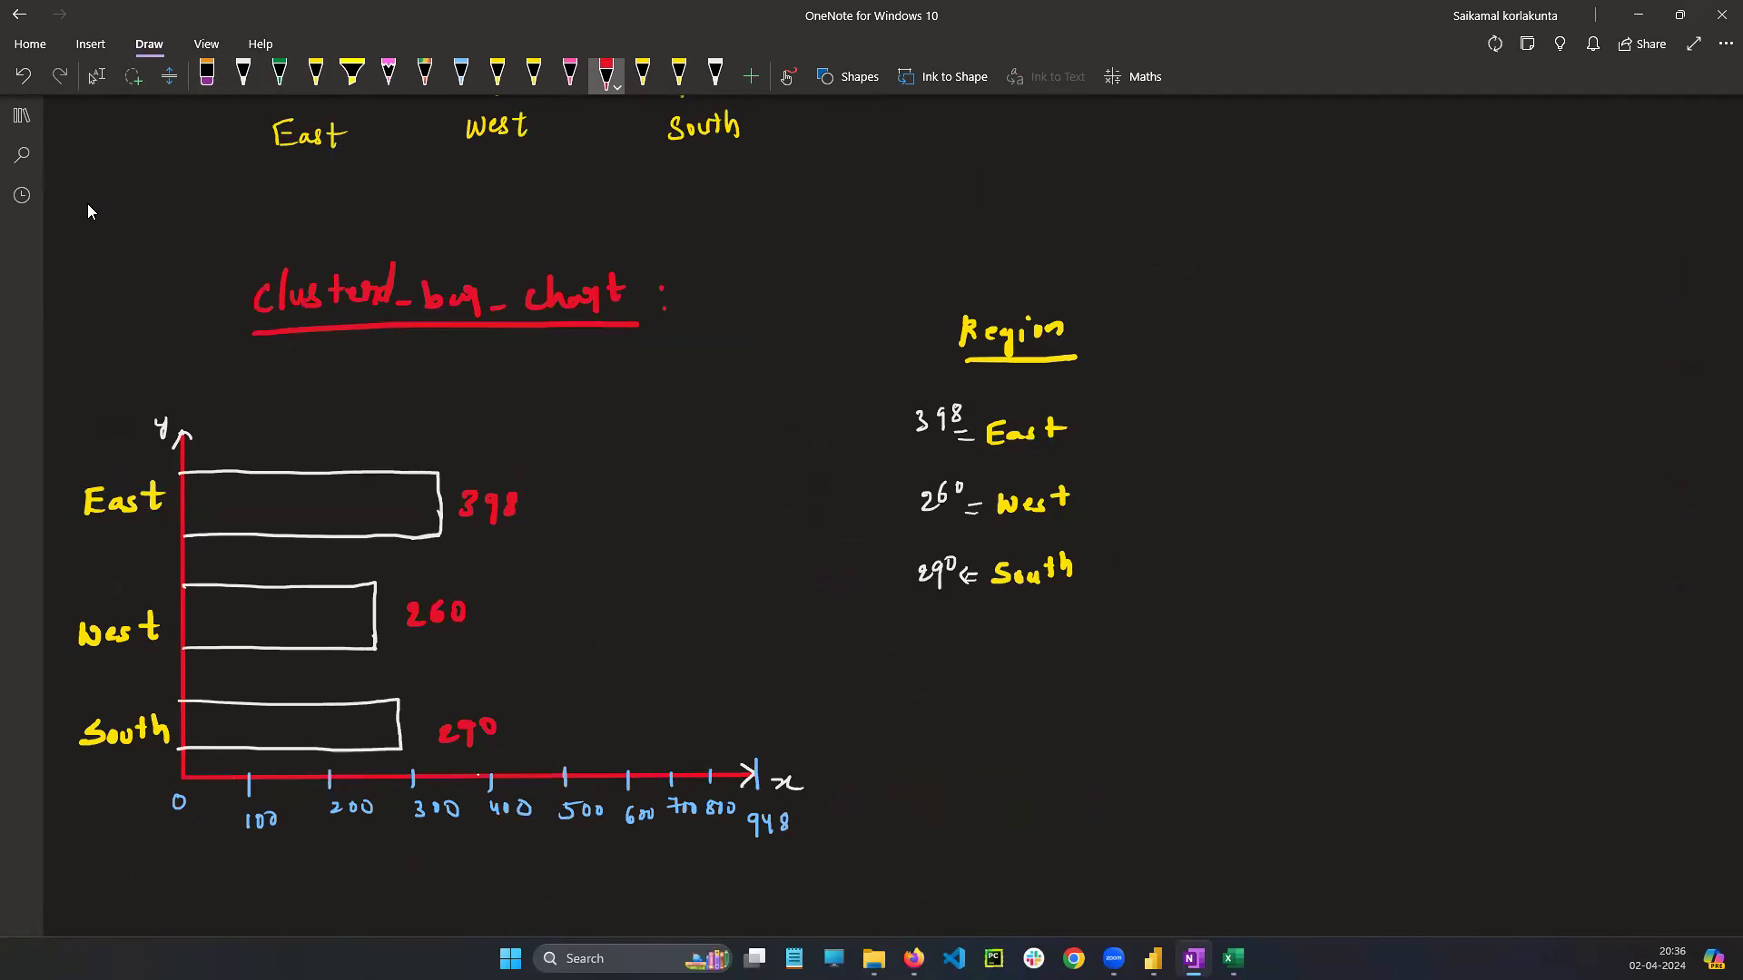
click(97, 75)
click(370, 319)
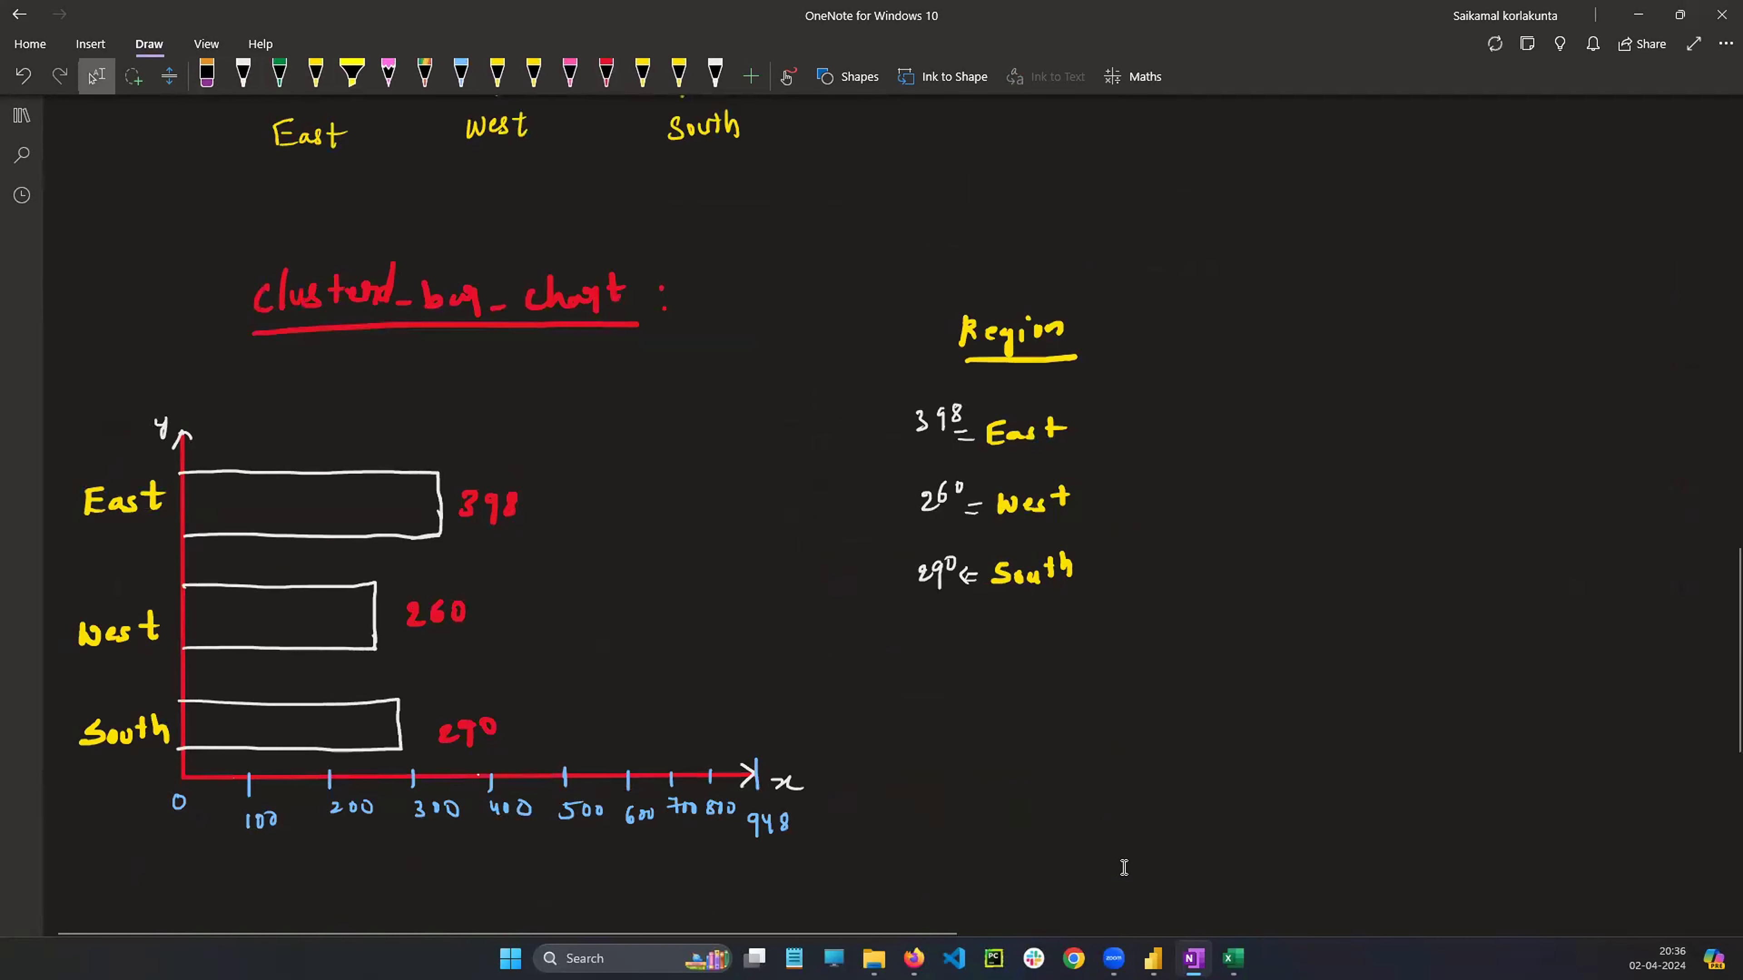
Rename Page 1 in the Power BI report as Clustered_Bar_chart
click(1153, 959)
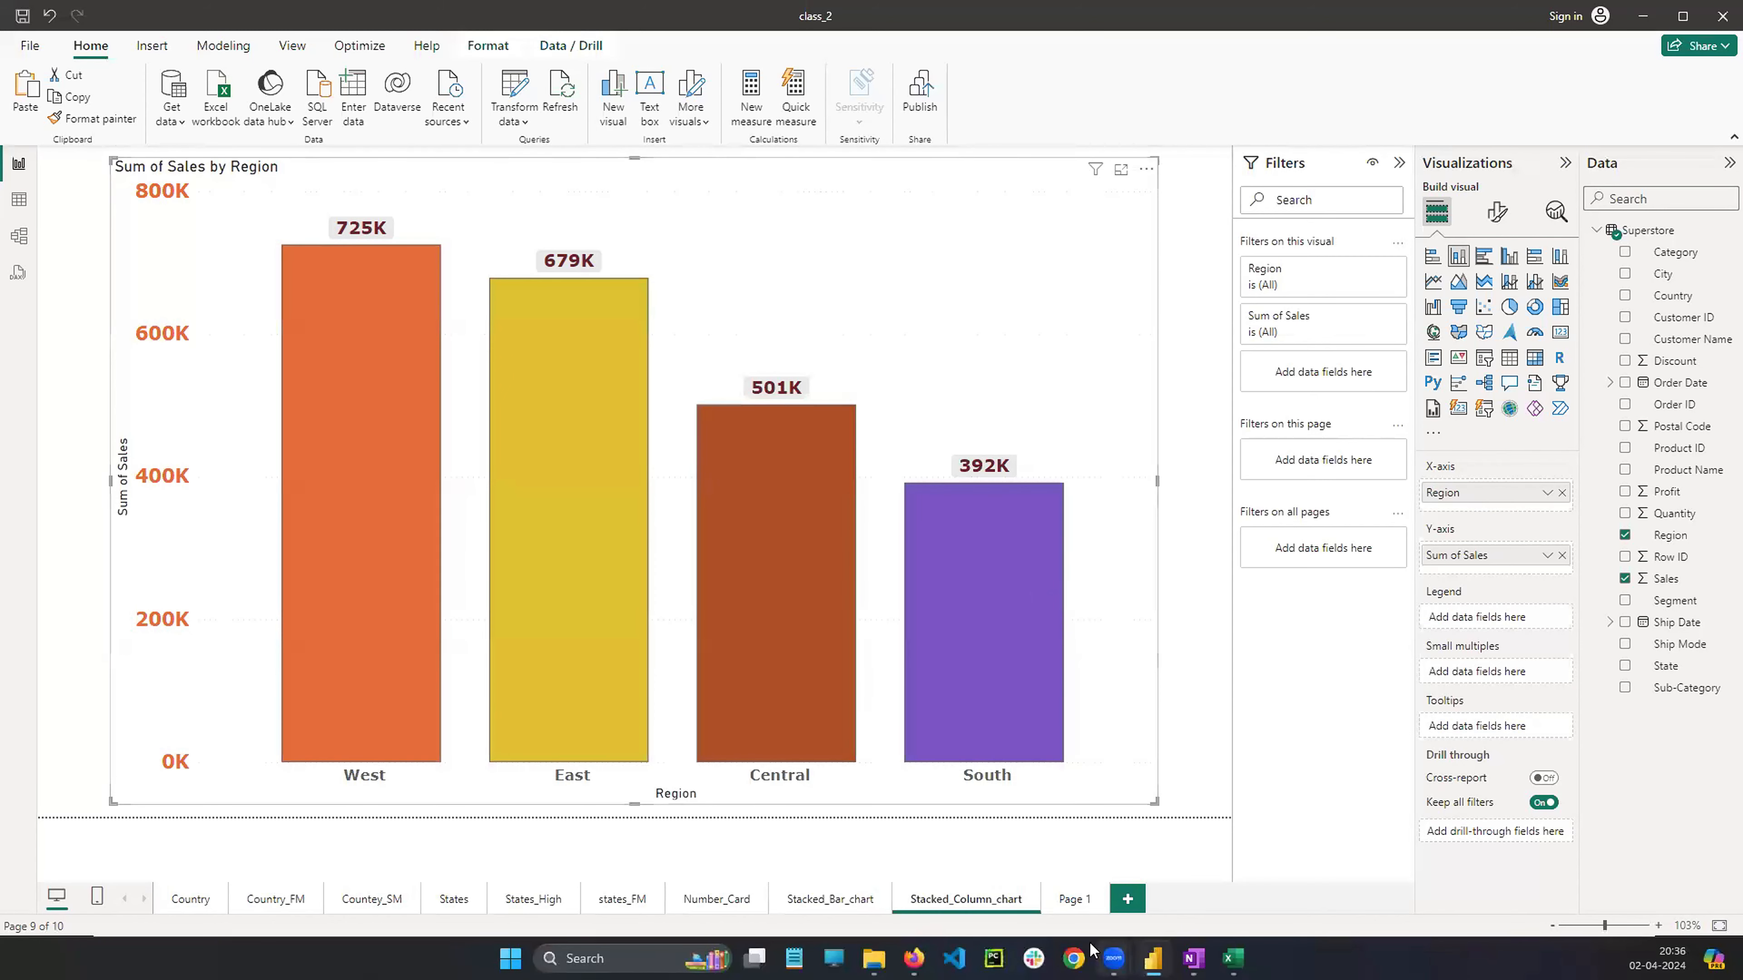
click(1073, 908)
right_click(1067, 904)
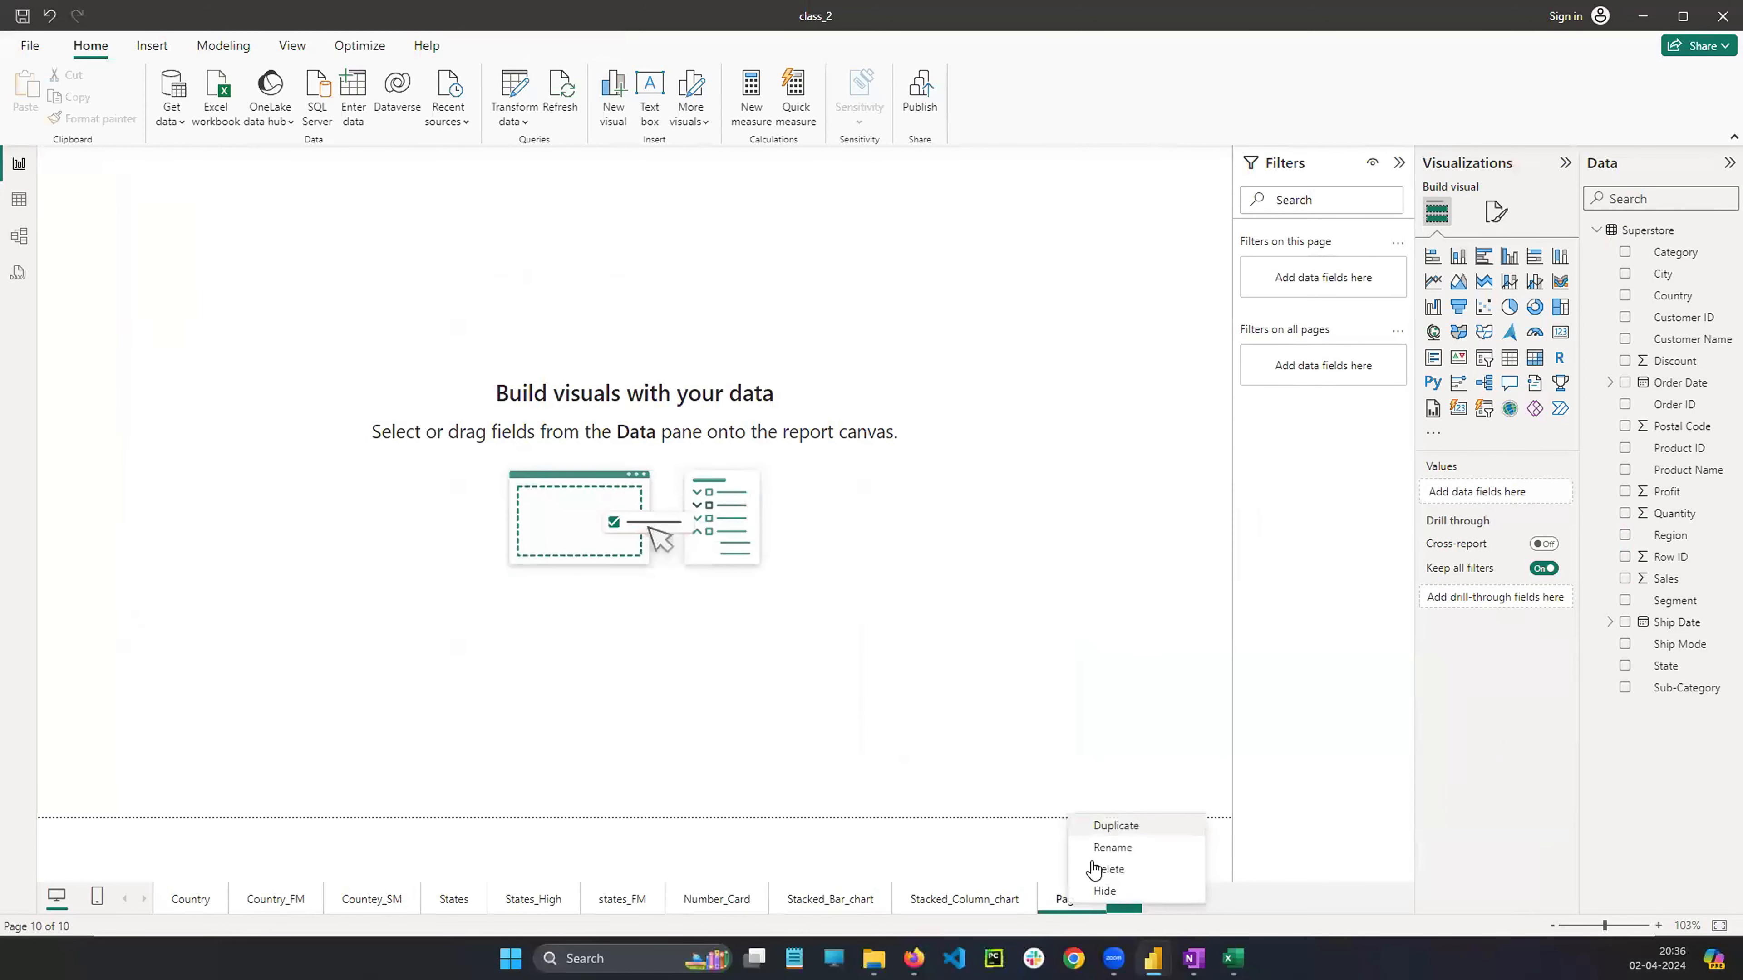
click(1111, 847)
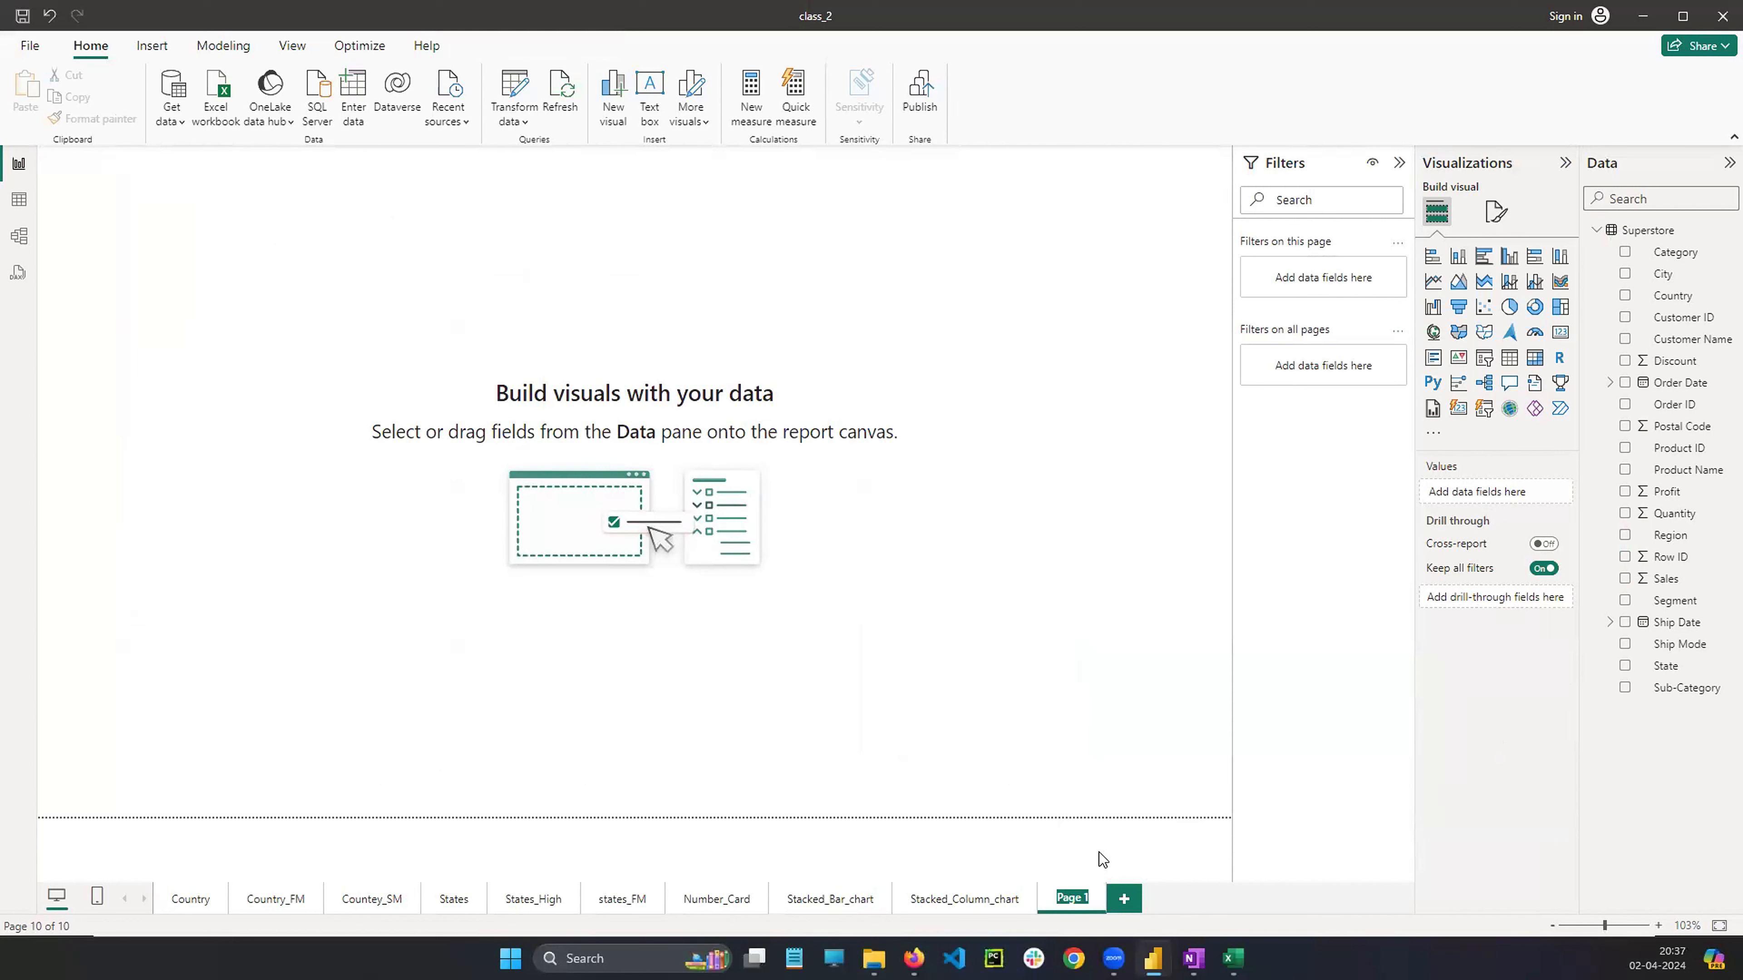
text(Clustered_Bar_chart)
key(Return)
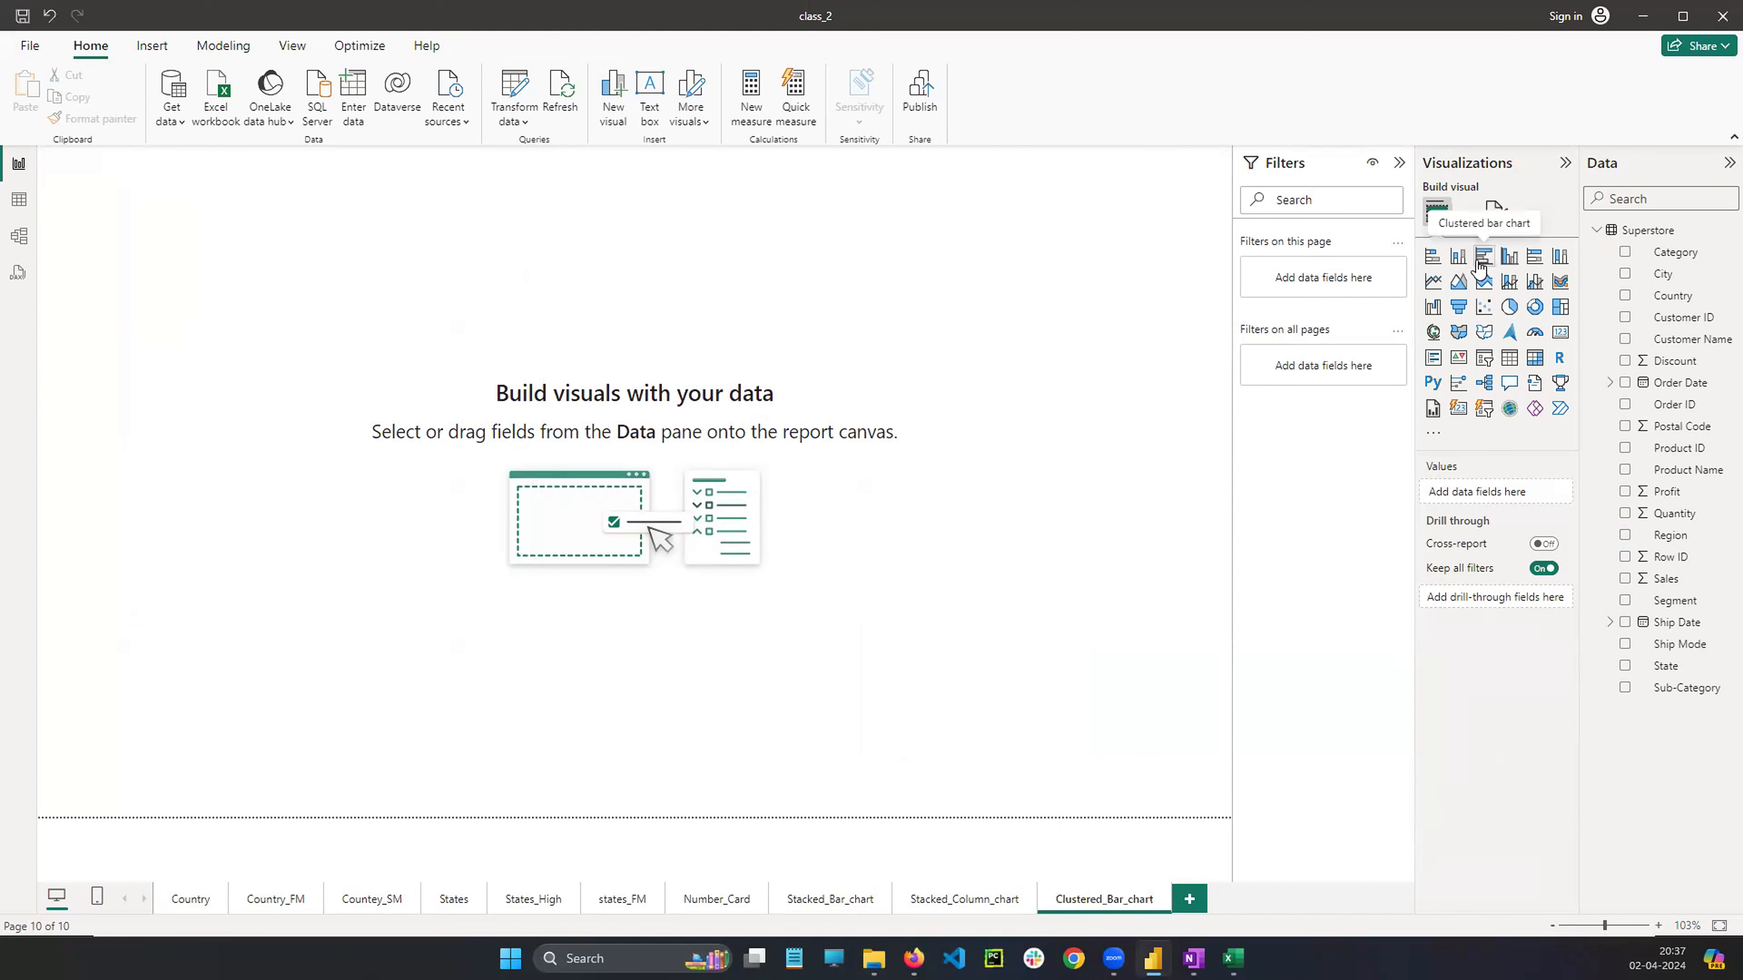
Copy the bar chart visual from Stacked_Bar_chart onto the Clustered_Bar_chart page and change it to a clustered bar chart
click(803, 909)
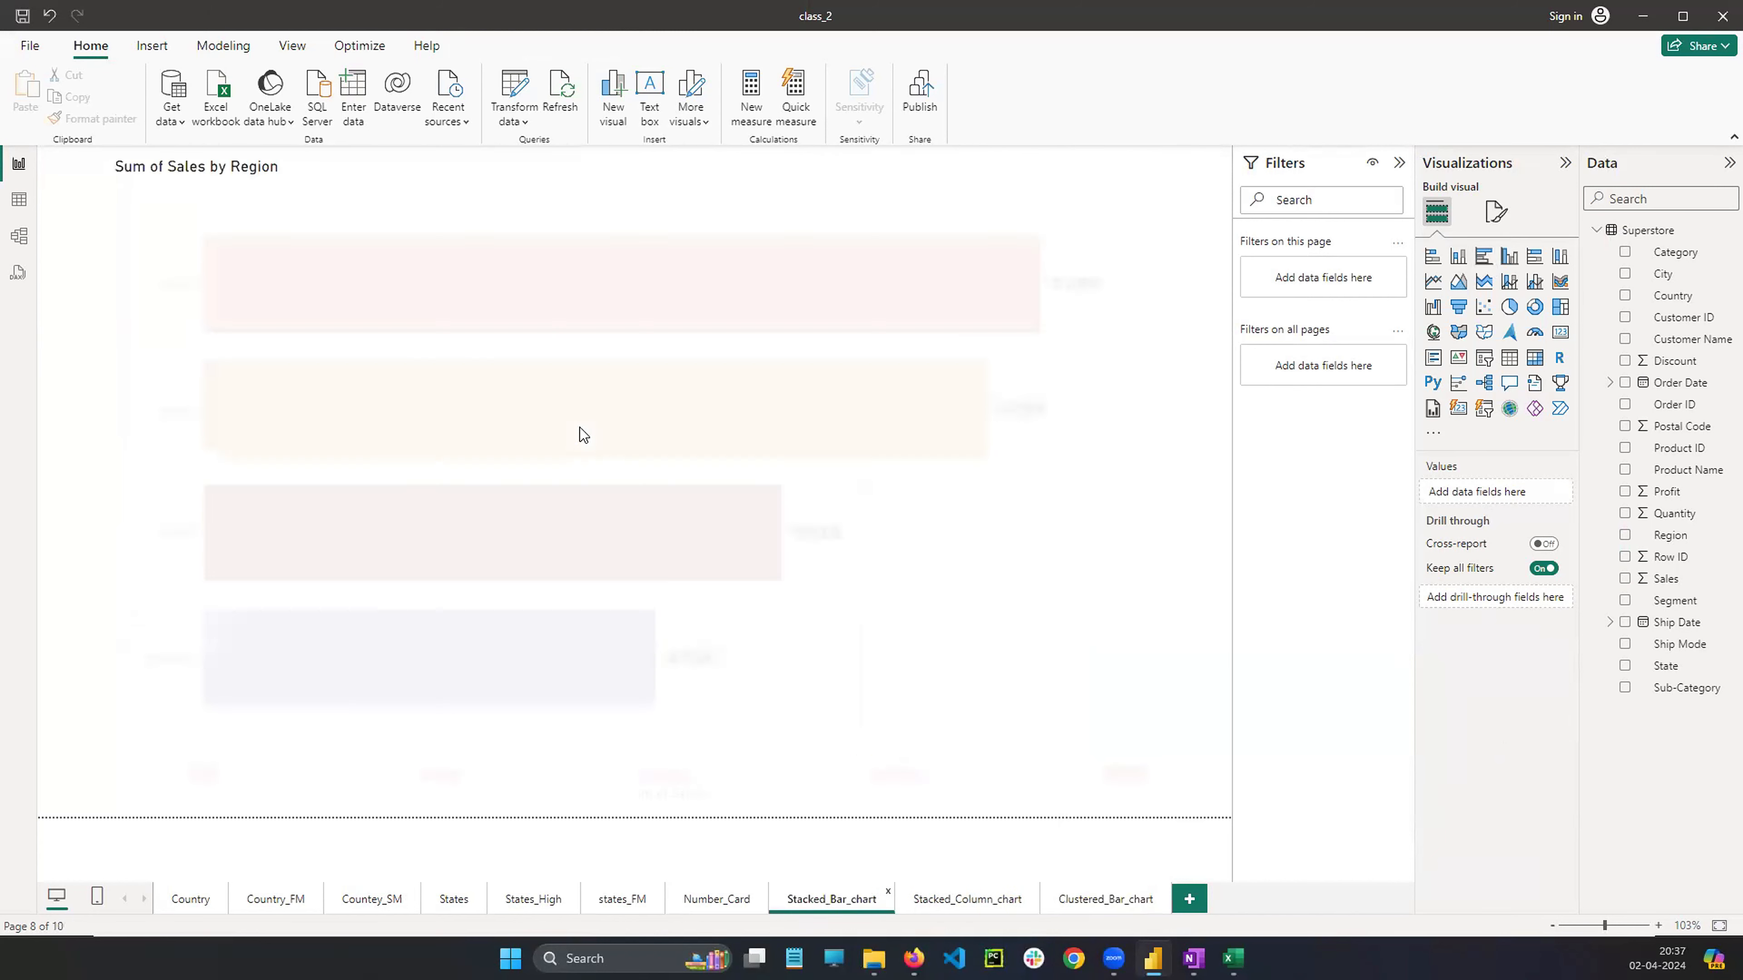
click(1016, 630)
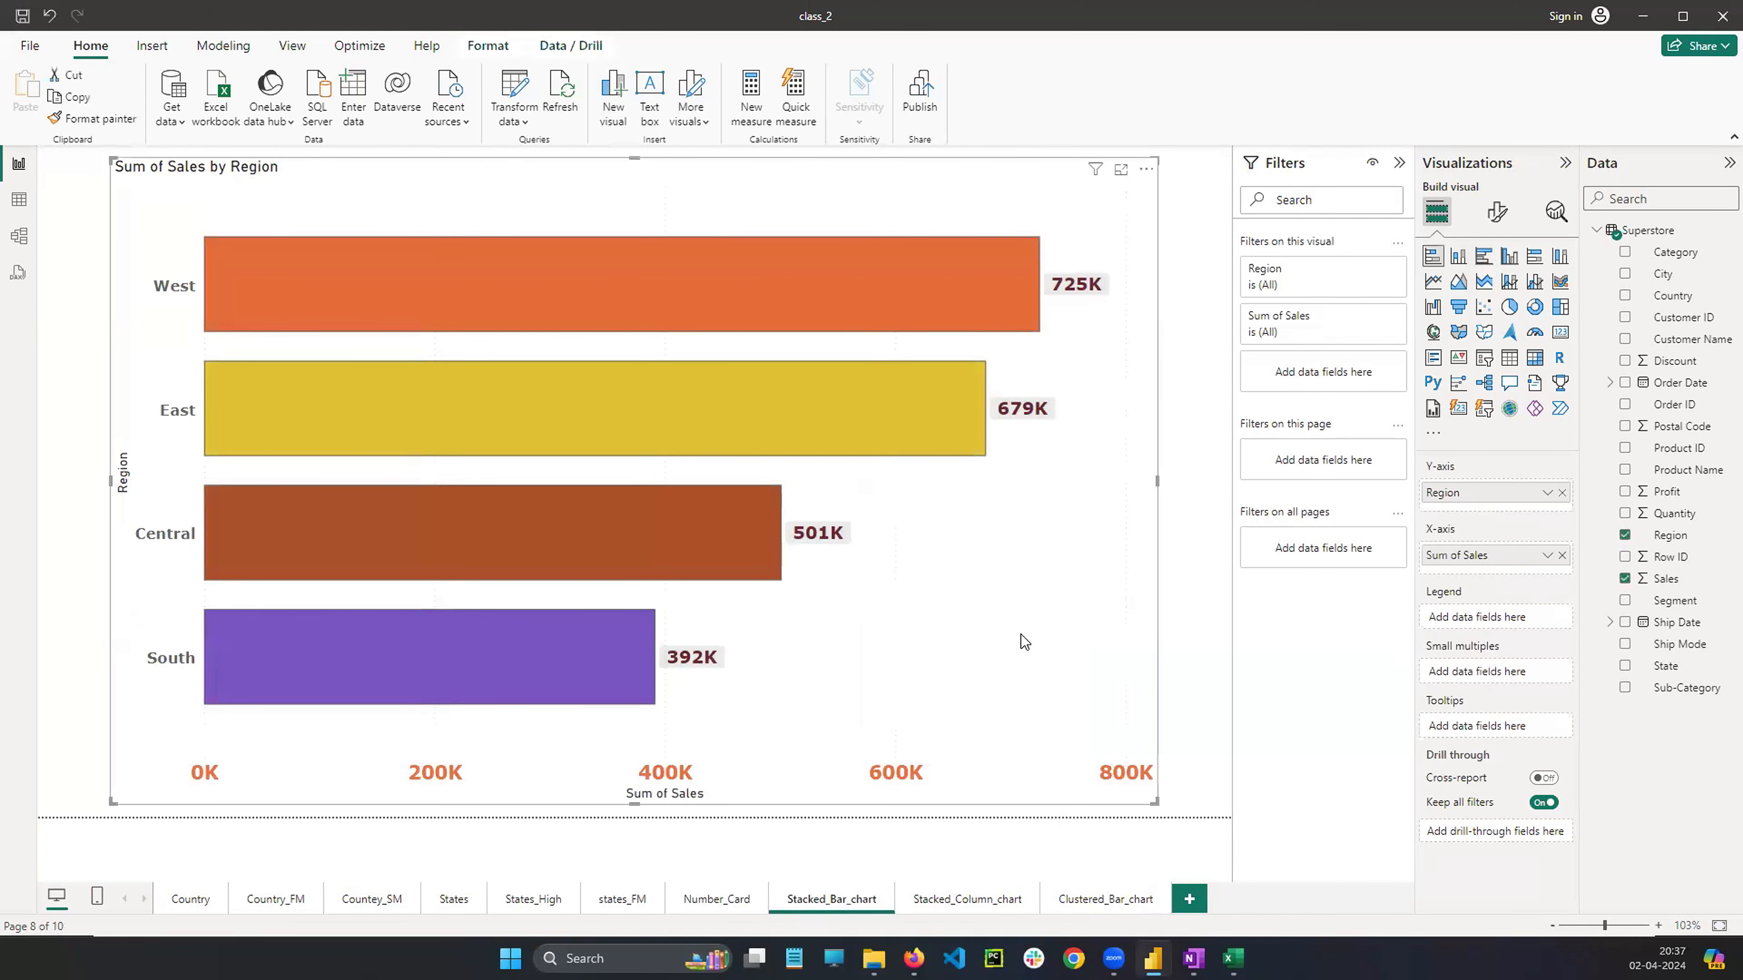
right_click(1000, 540)
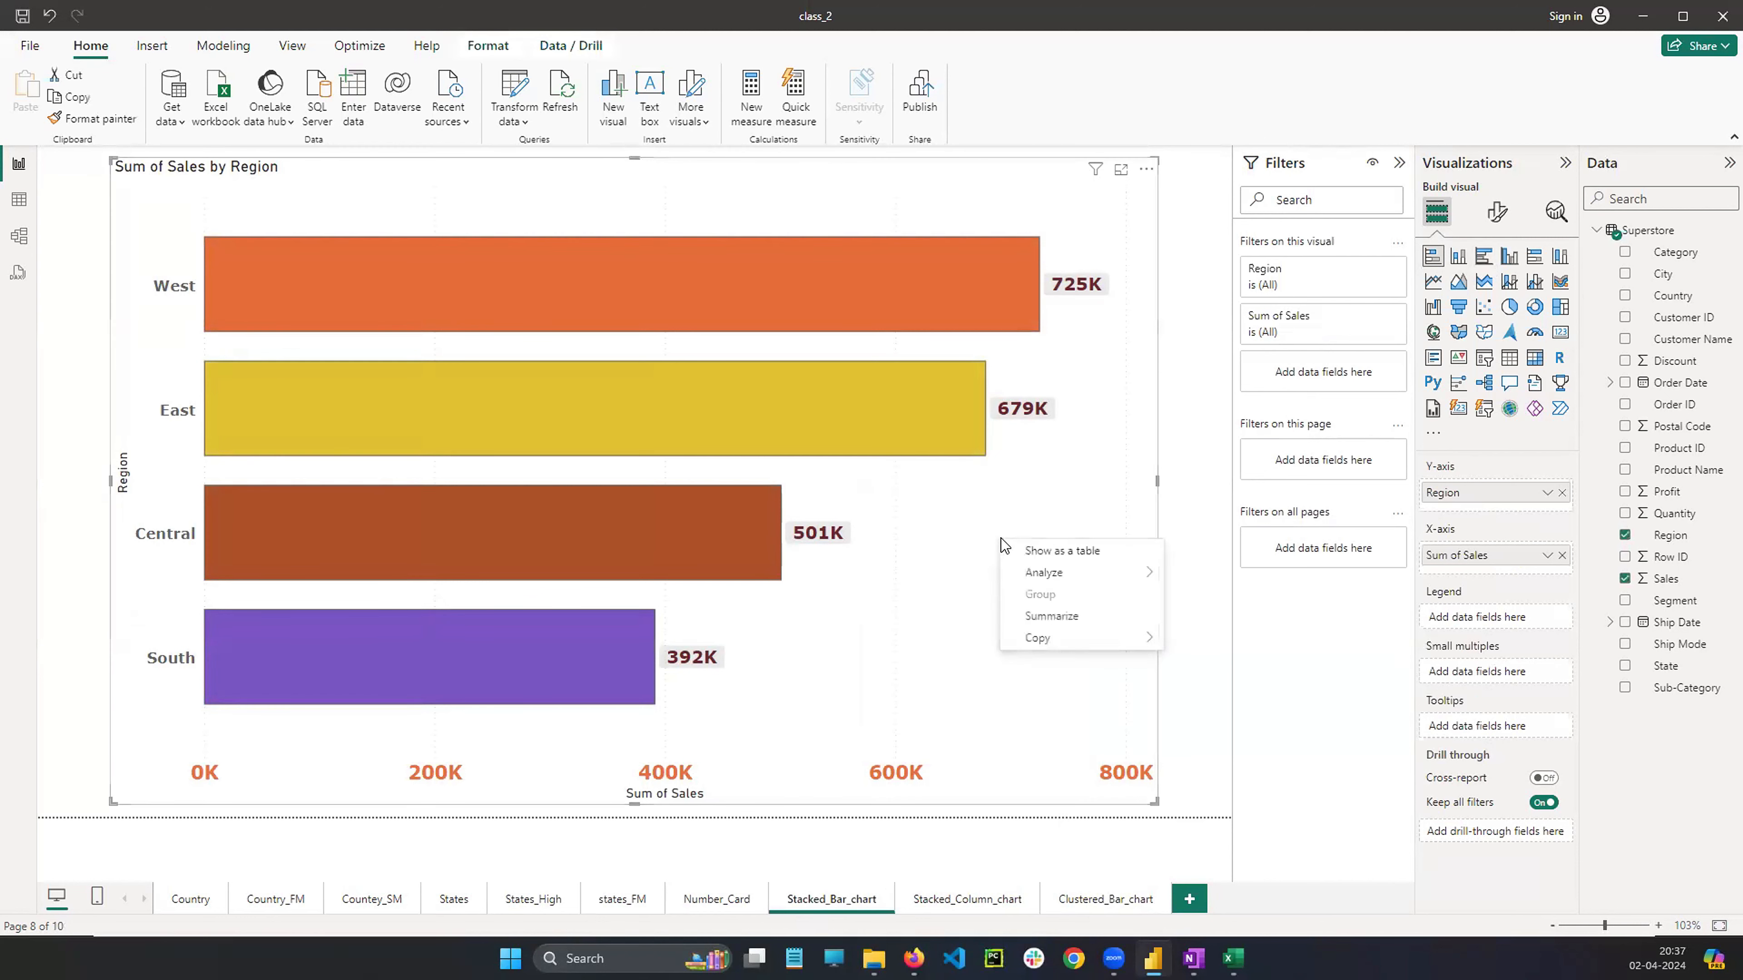
mouse_move(1083, 644)
click(1201, 639)
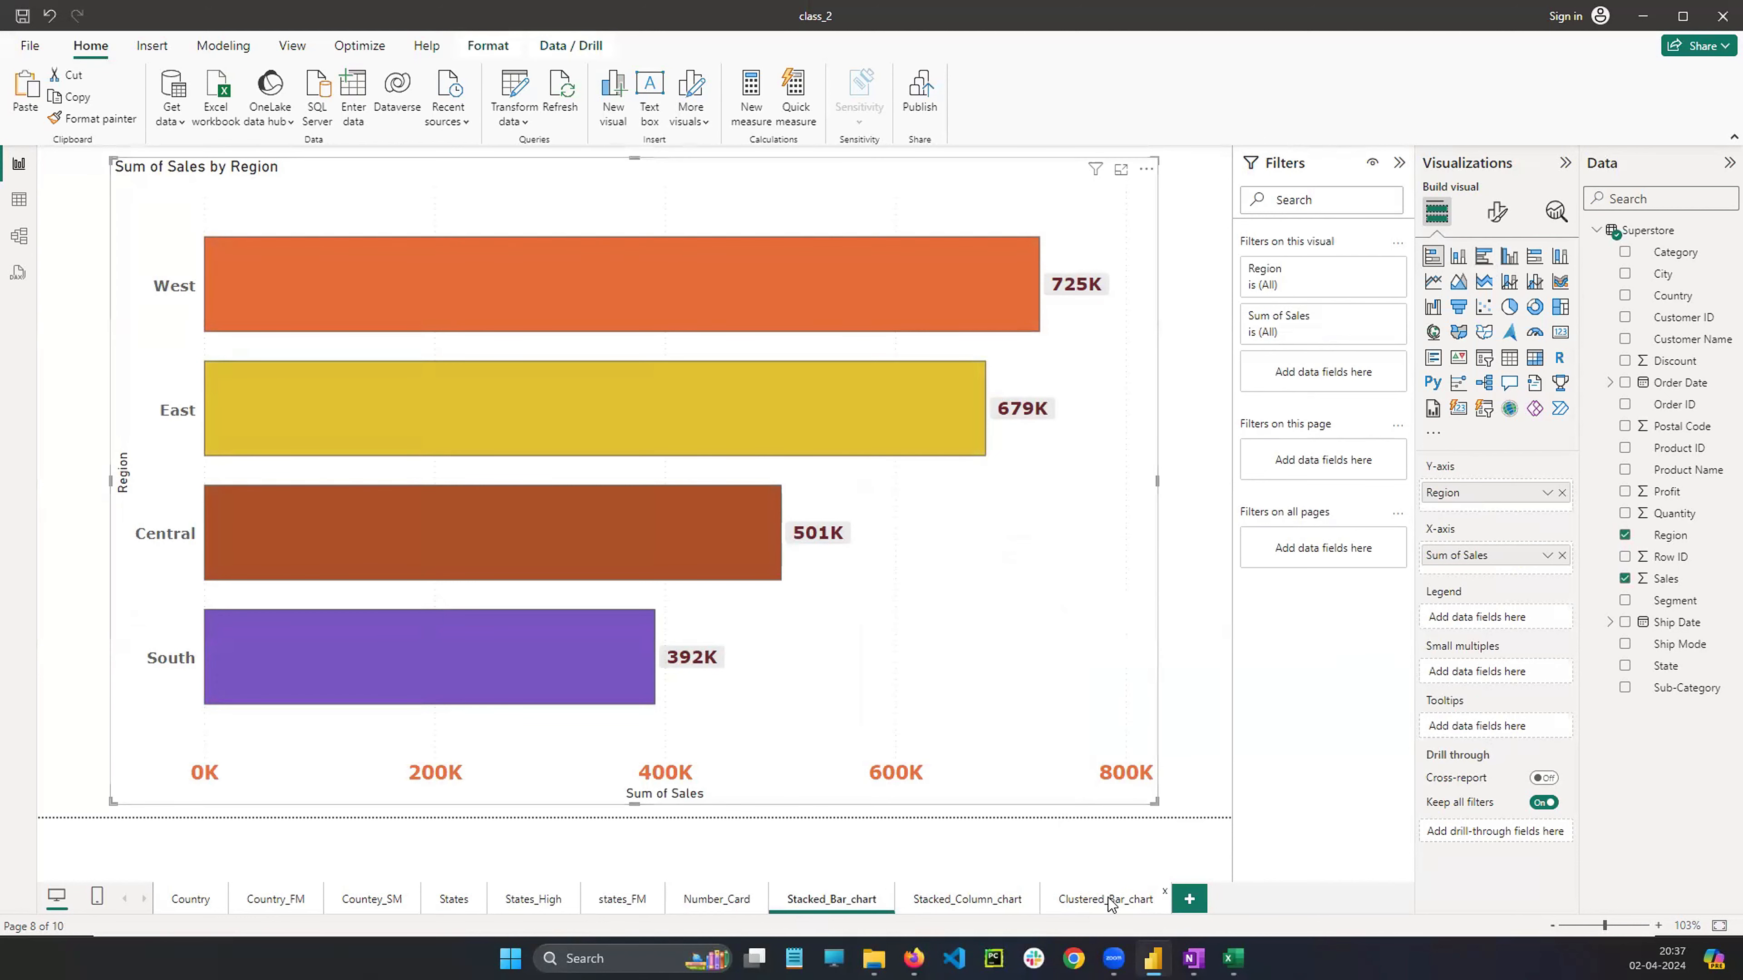
click(1108, 900)
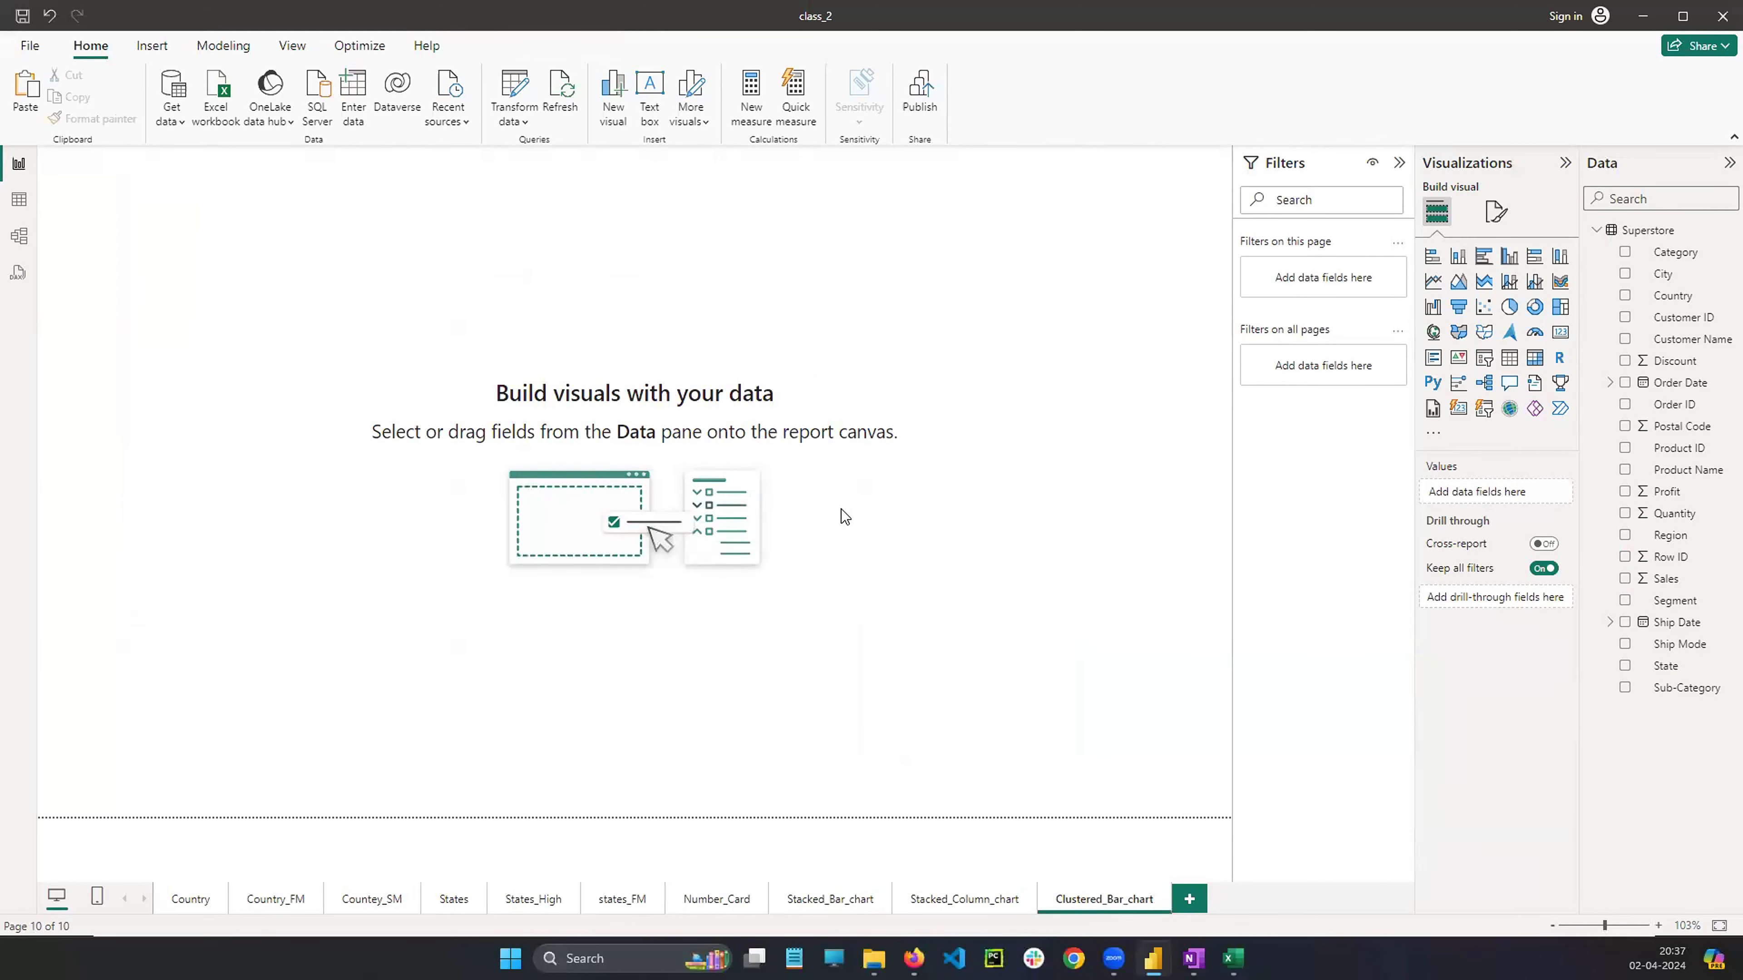
key(ctrl+v)
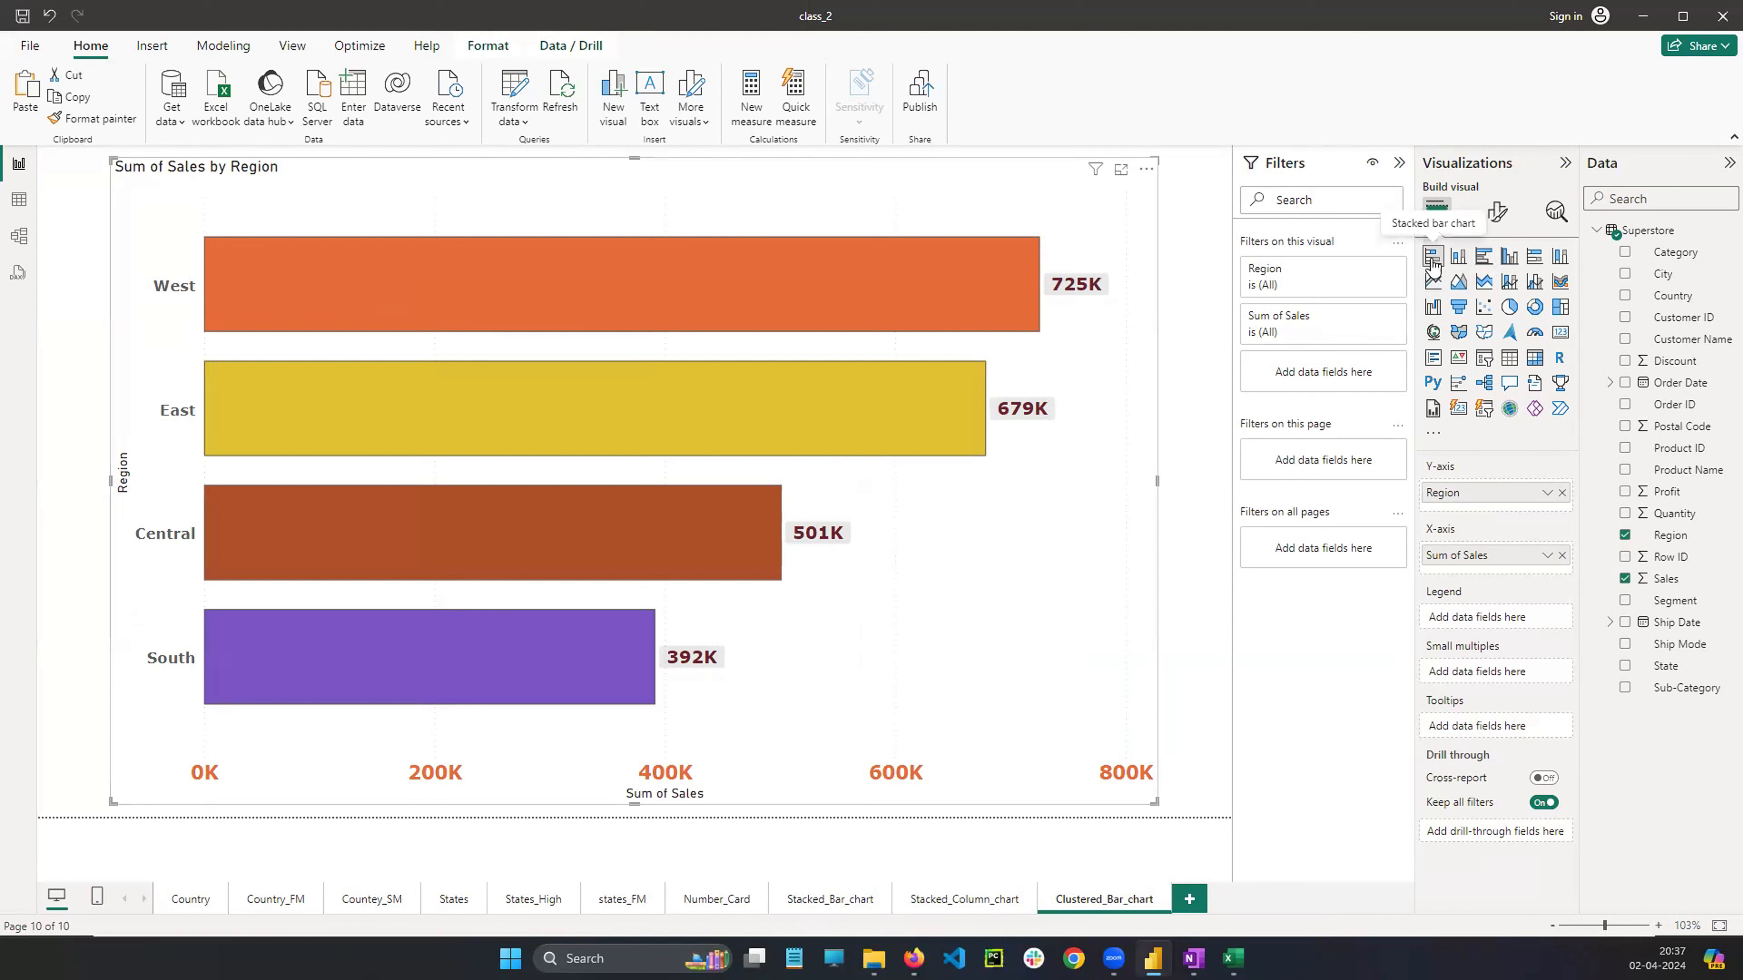
click(1485, 261)
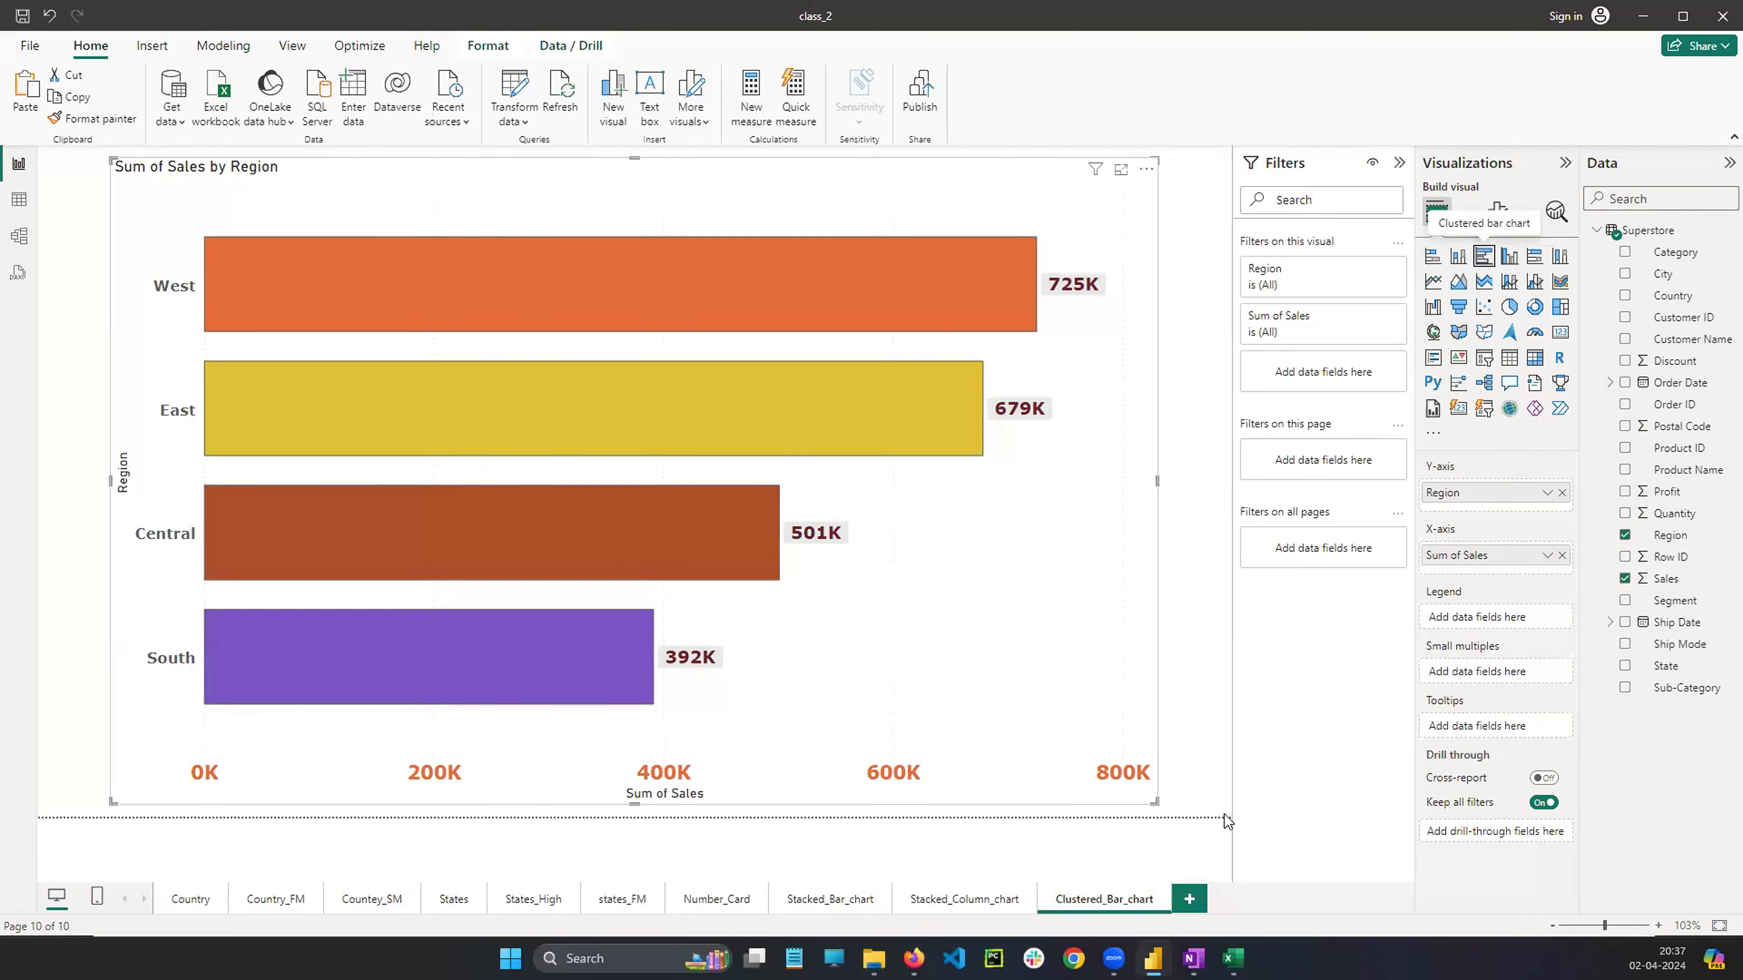
Compare the clustered bar chart sketch in OneNote with the visuals on the Clustered_Bar_chart and Stacked_Column_chart pages
click(1193, 959)
scroll(1171, 390, up, 5)
scroll(1171, 390, up, 8)
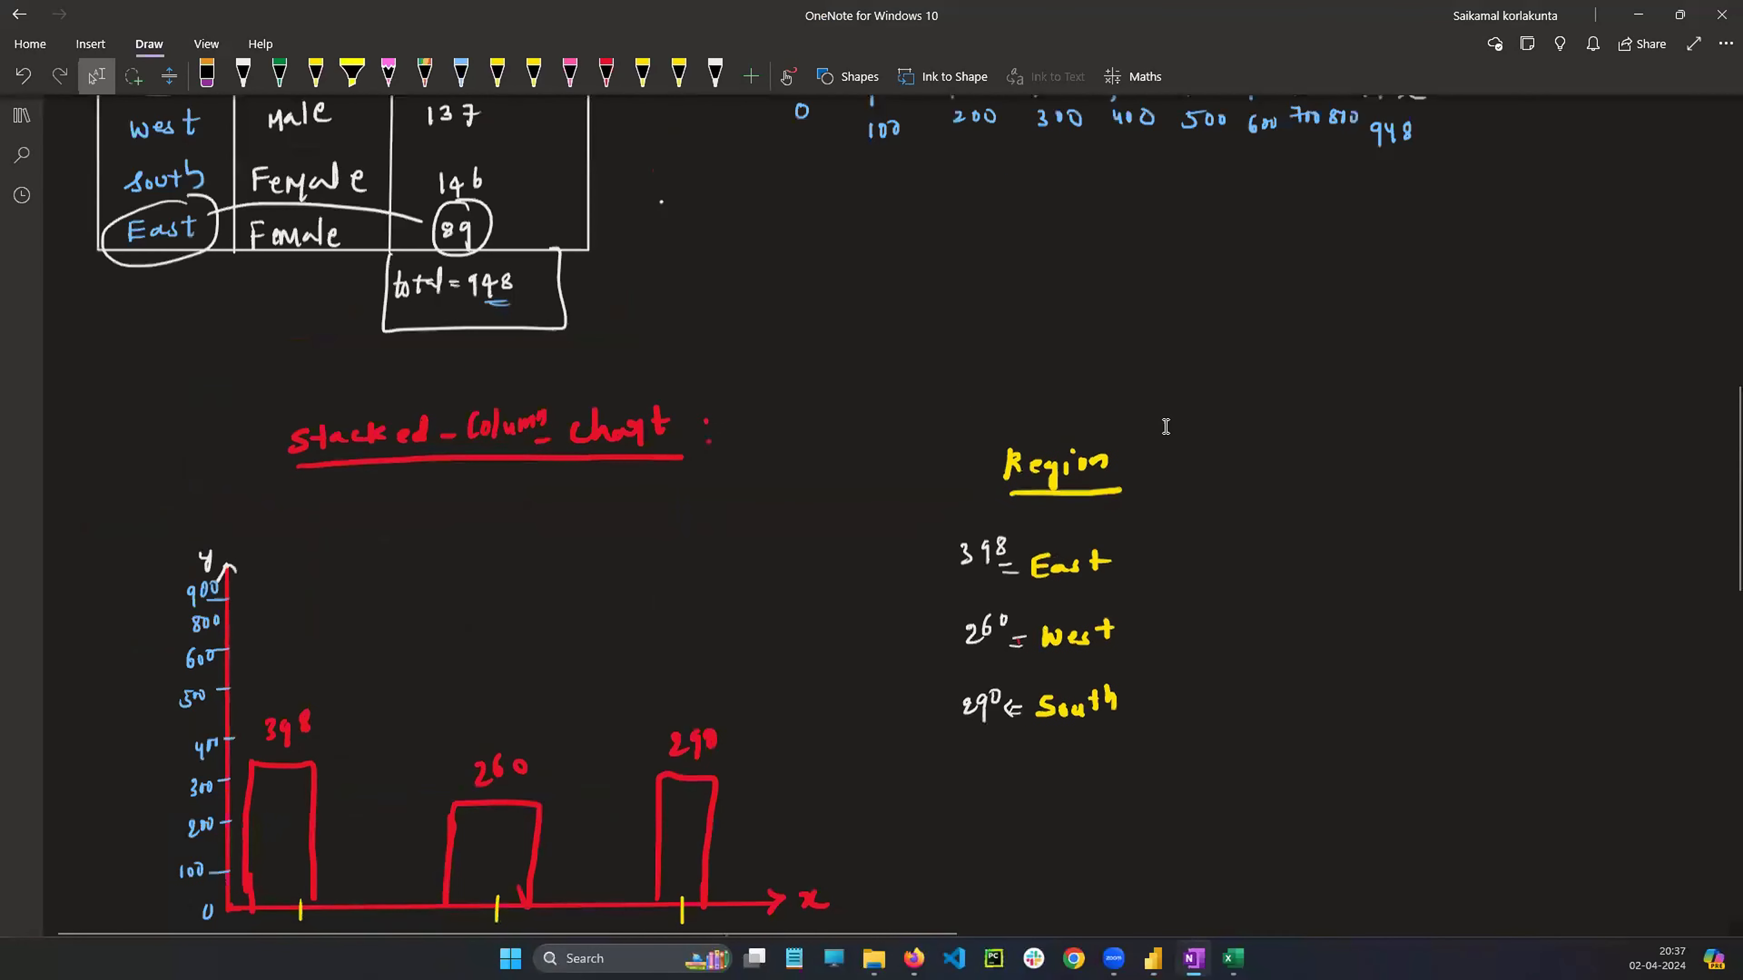
scroll(1098, 425, down, 6)
scroll(1051, 464, down, 8)
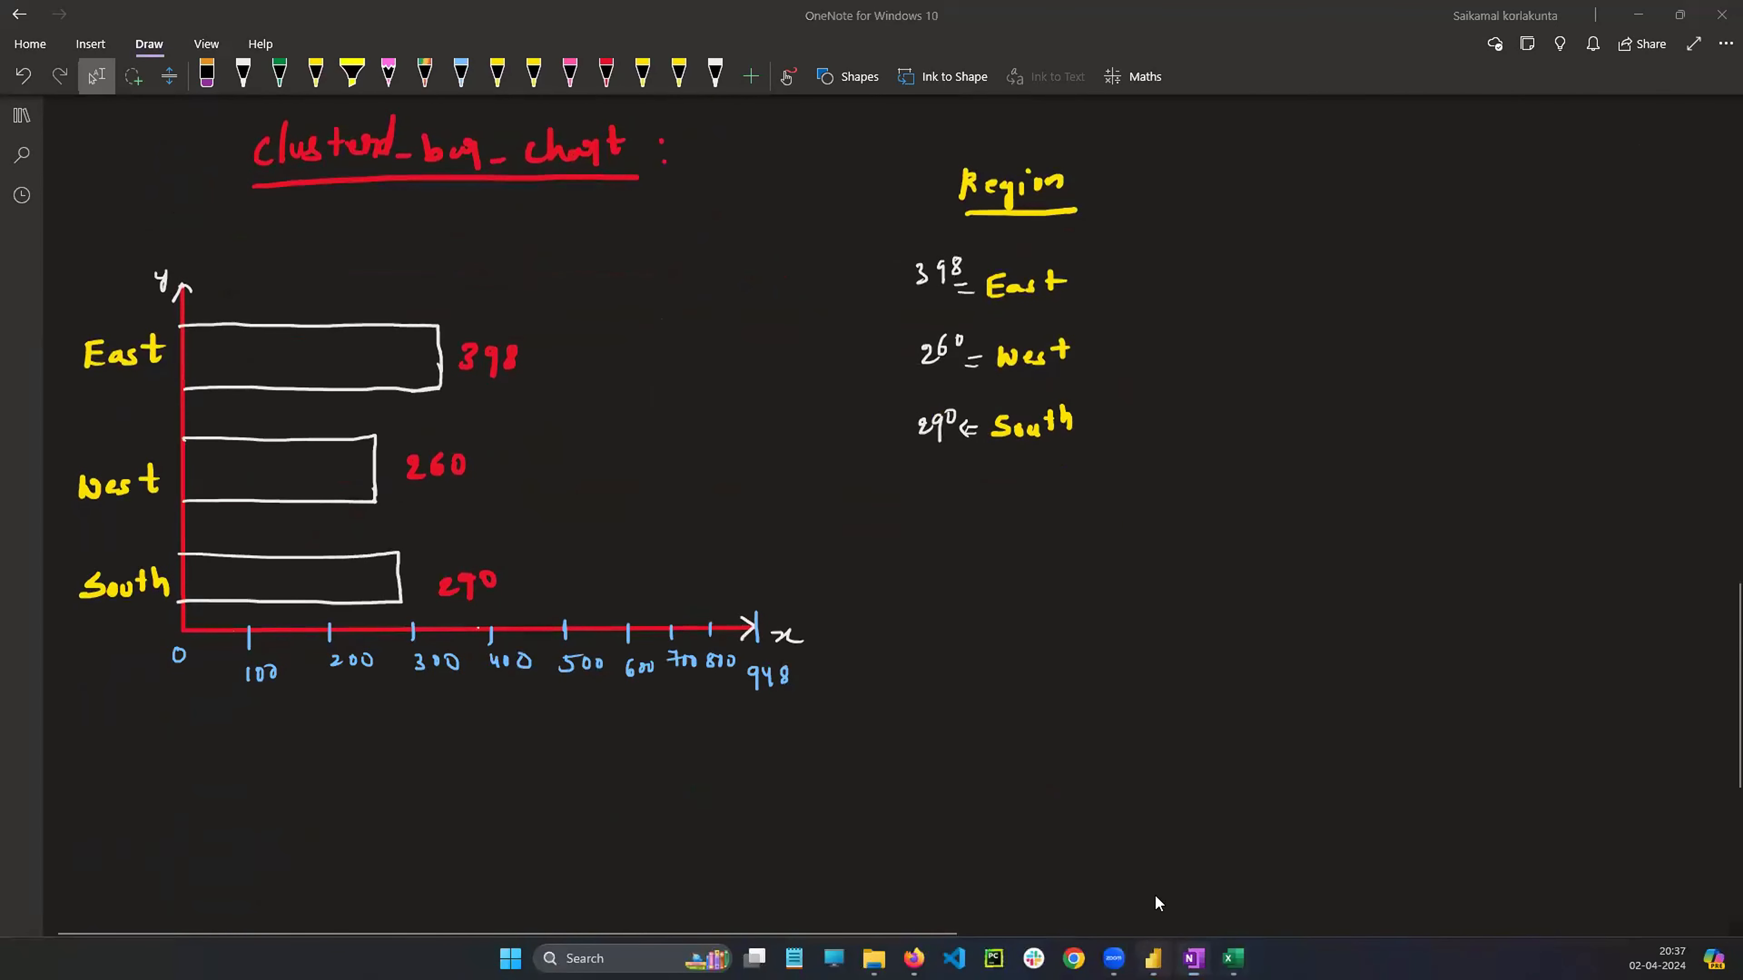
click(1152, 959)
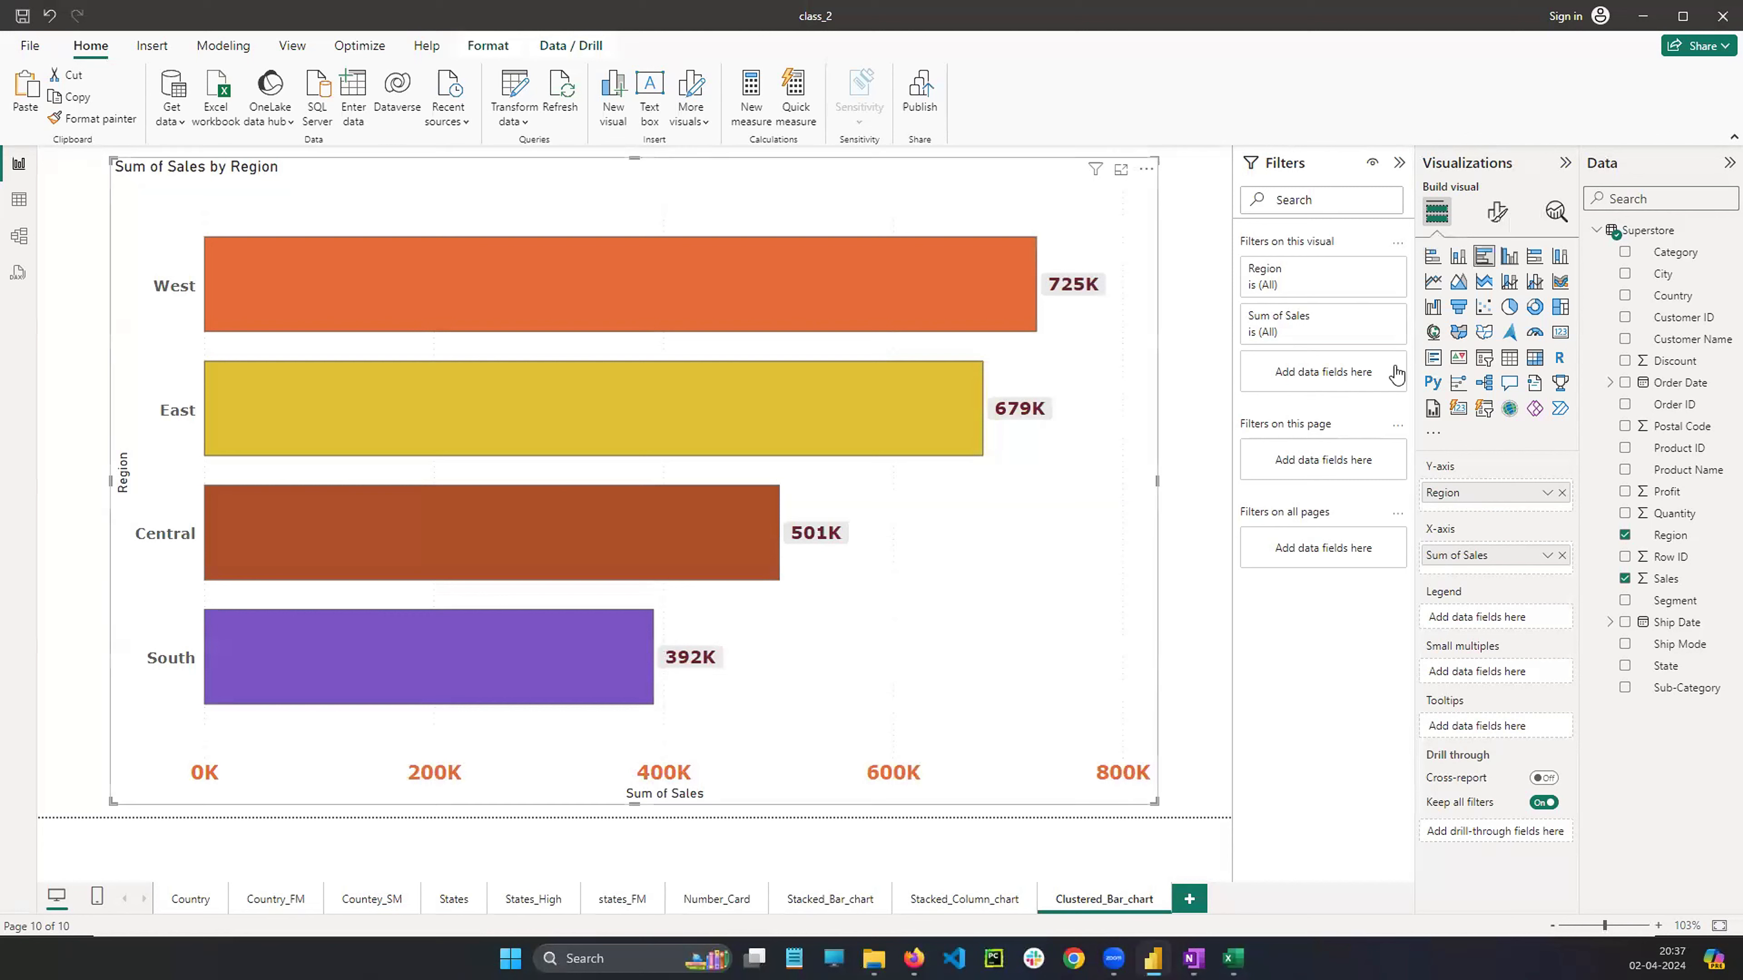
click(1432, 258)
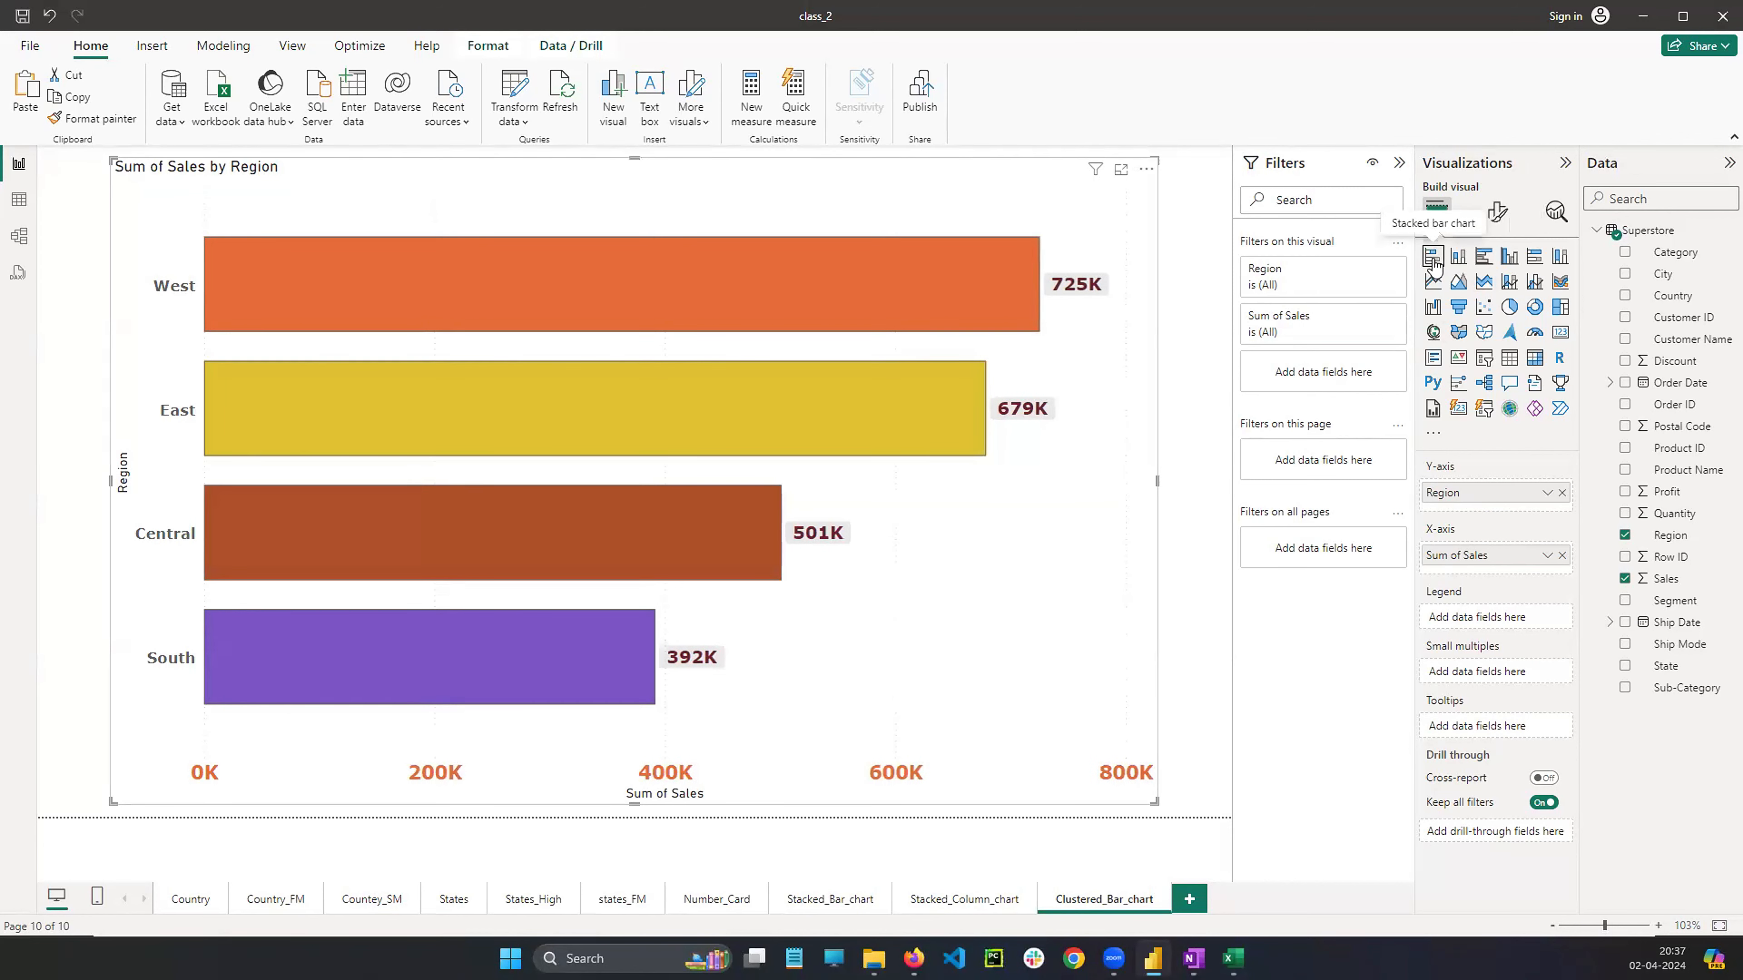
click(1485, 260)
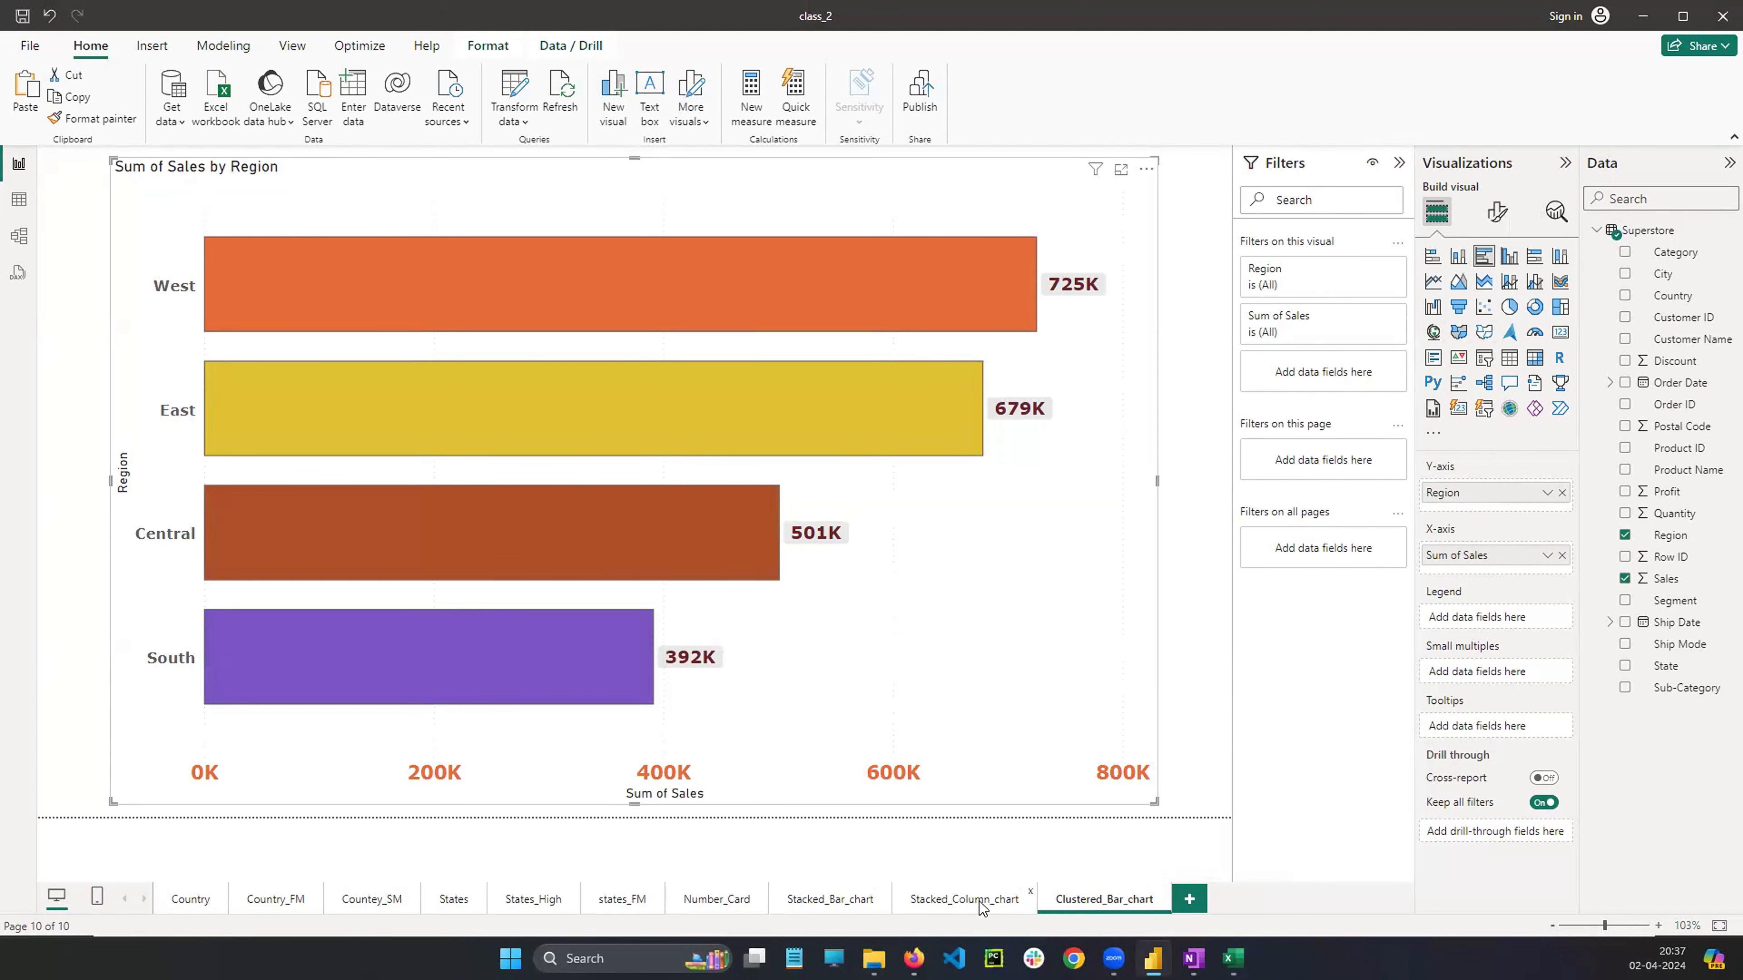
click(964, 899)
click(913, 330)
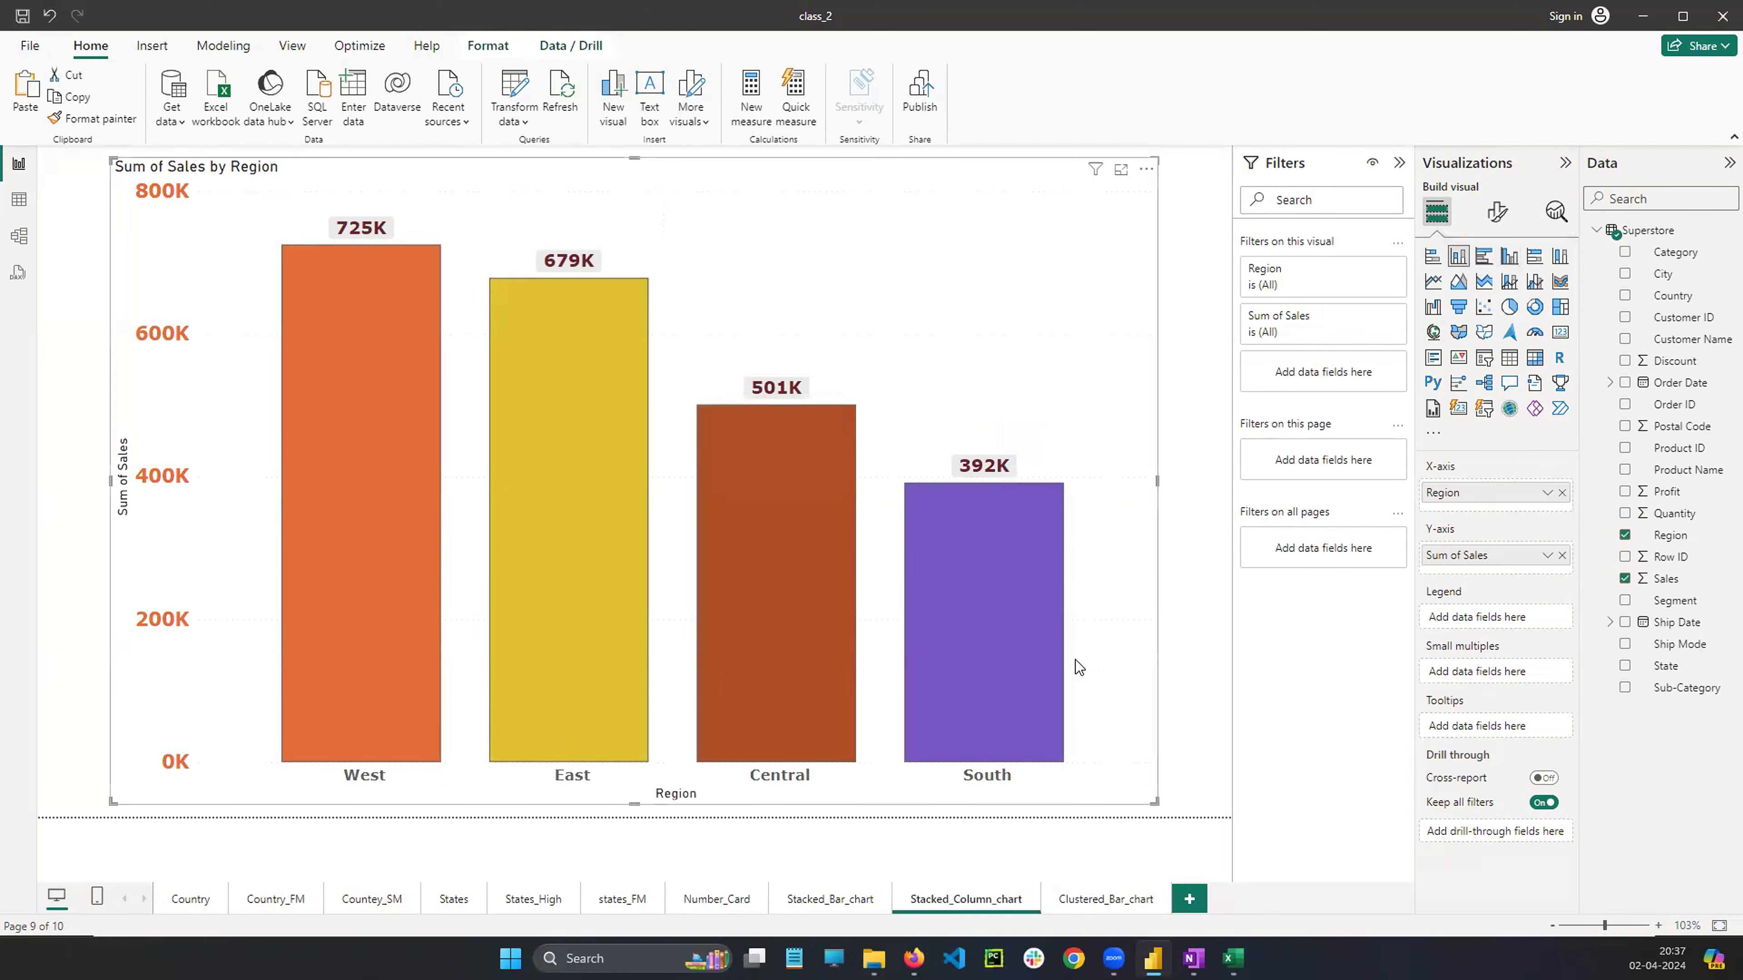
Add a new report page and name it Stacked_Column_chart
click(1195, 905)
right_click(1196, 903)
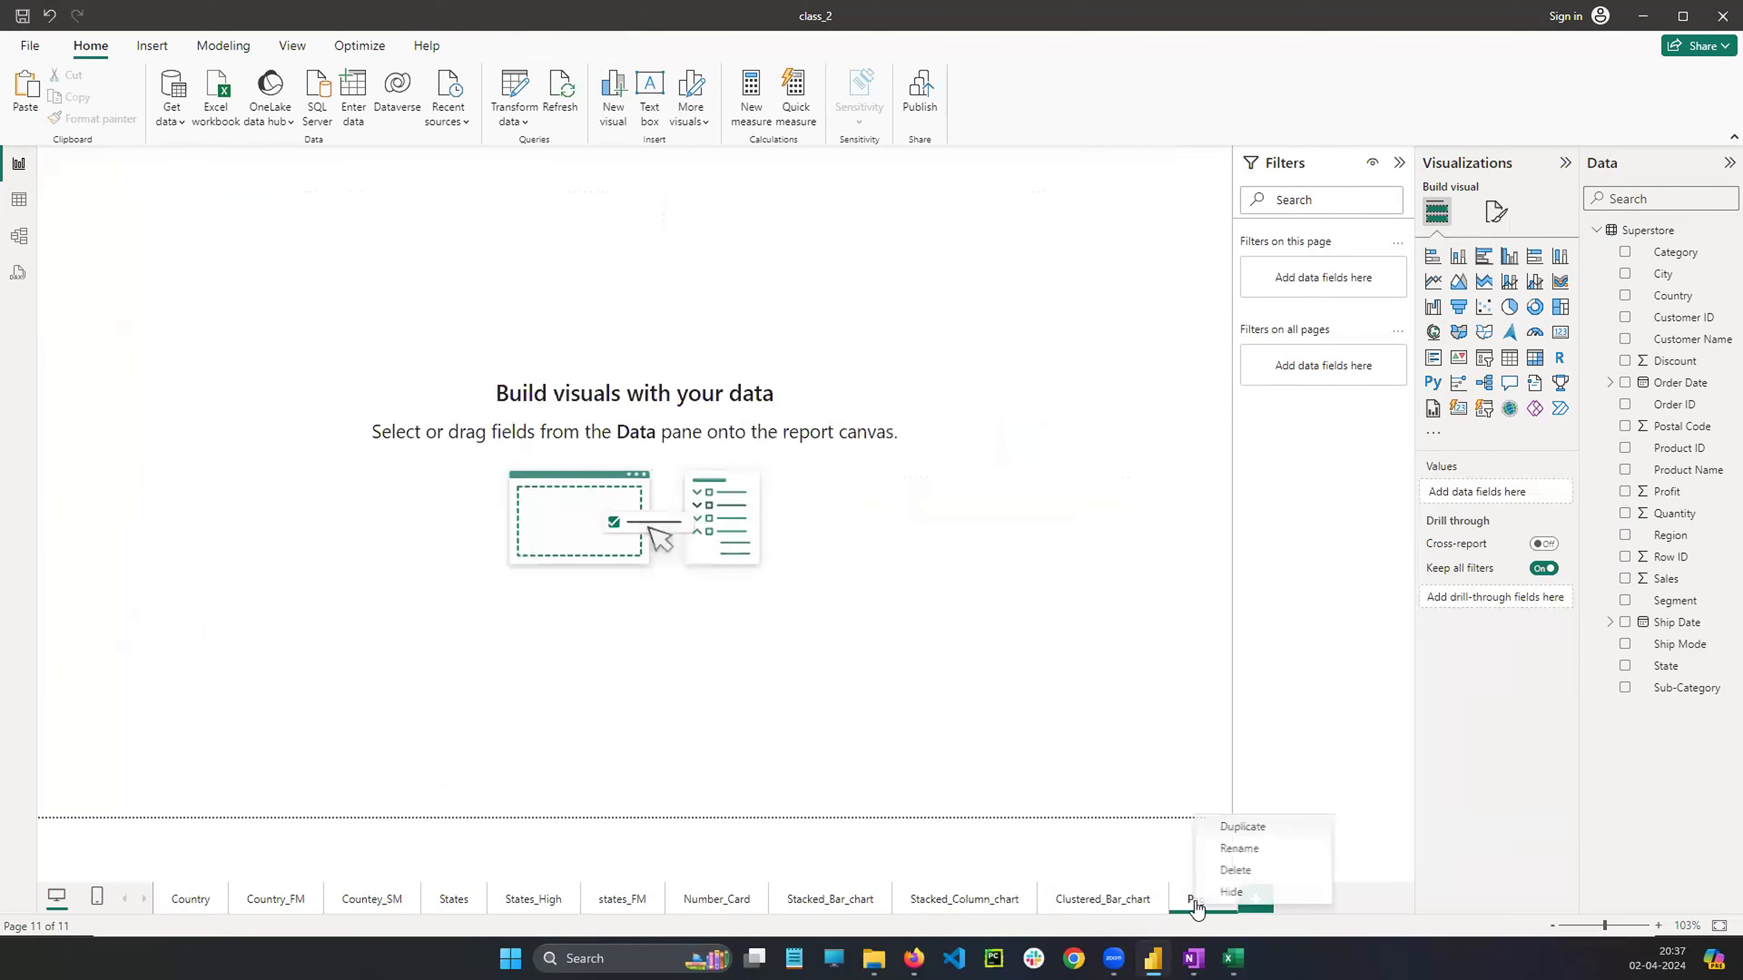
click(1224, 859)
text(S)
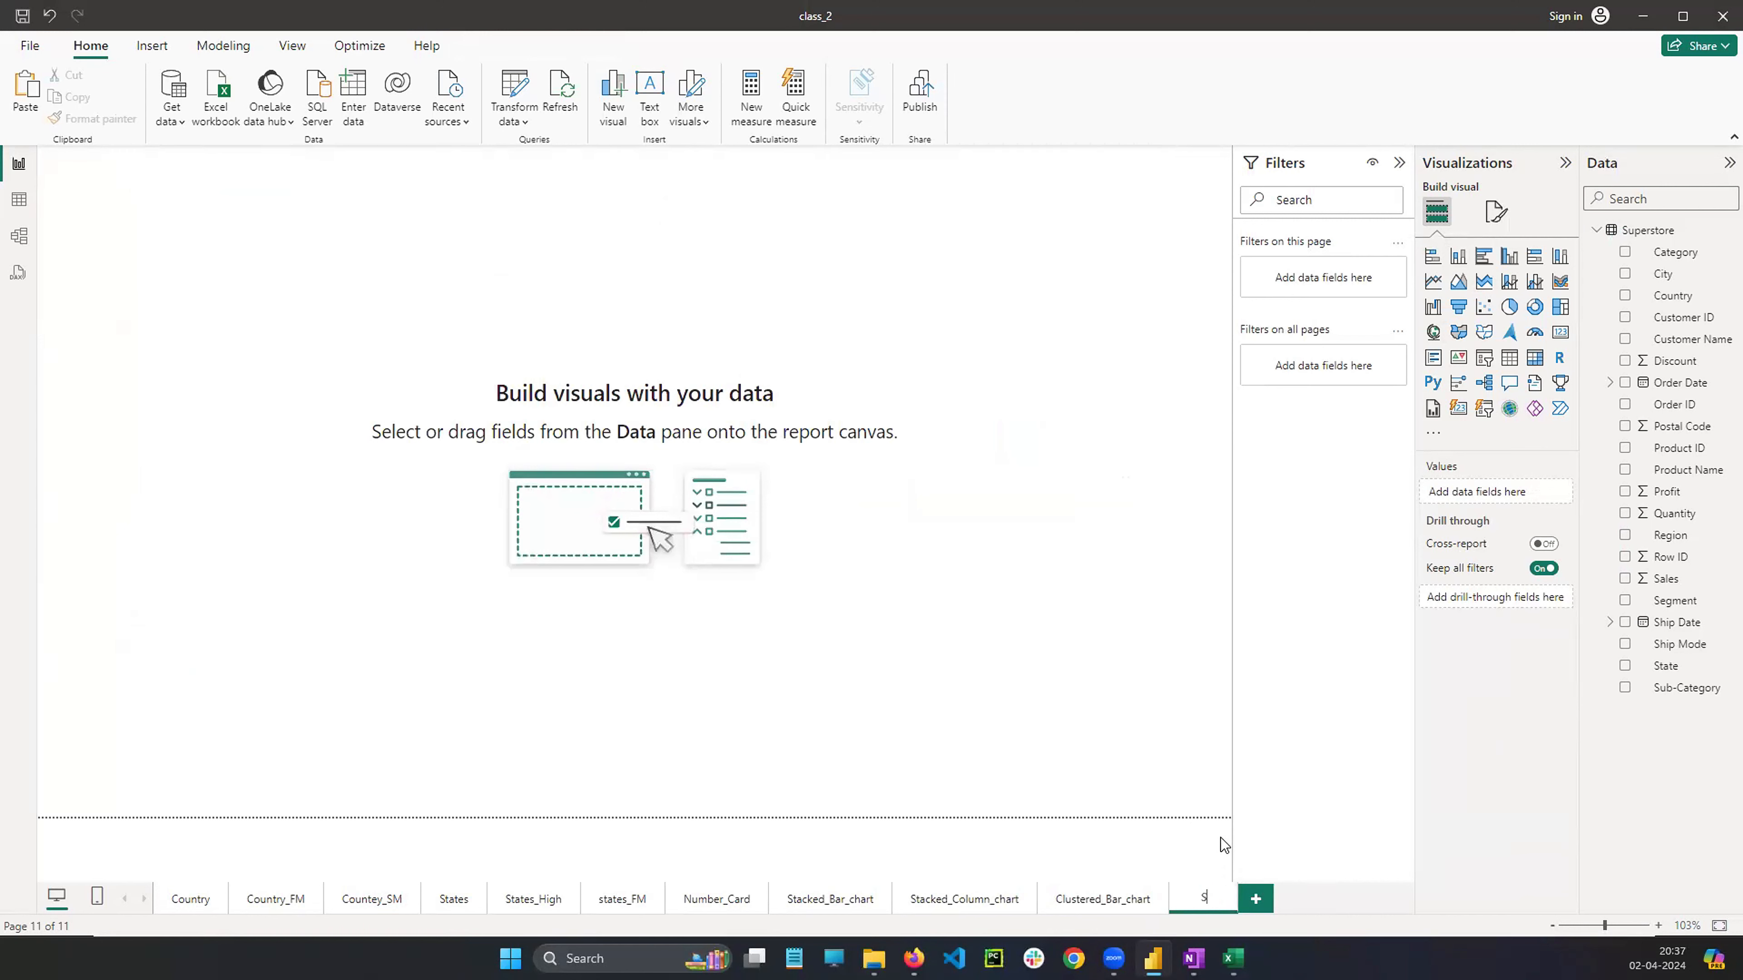
text(tacked)
text(_)
text(Colu)
text(mn_chart)
key(Return)
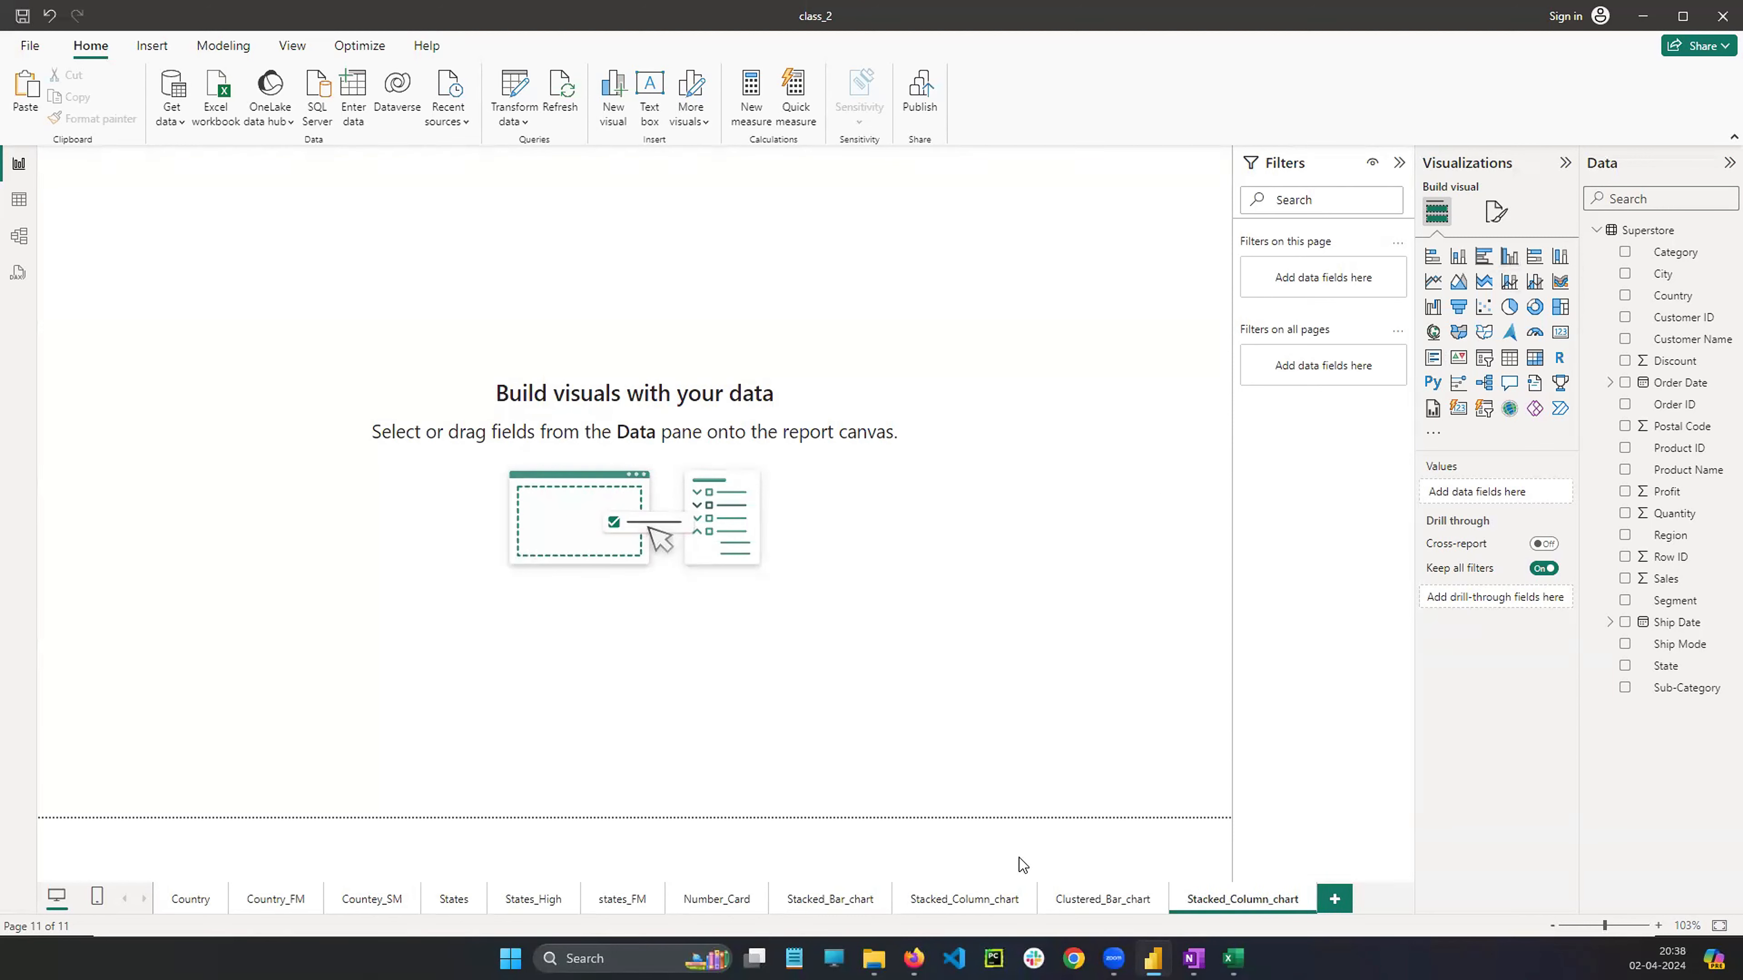
click(964, 909)
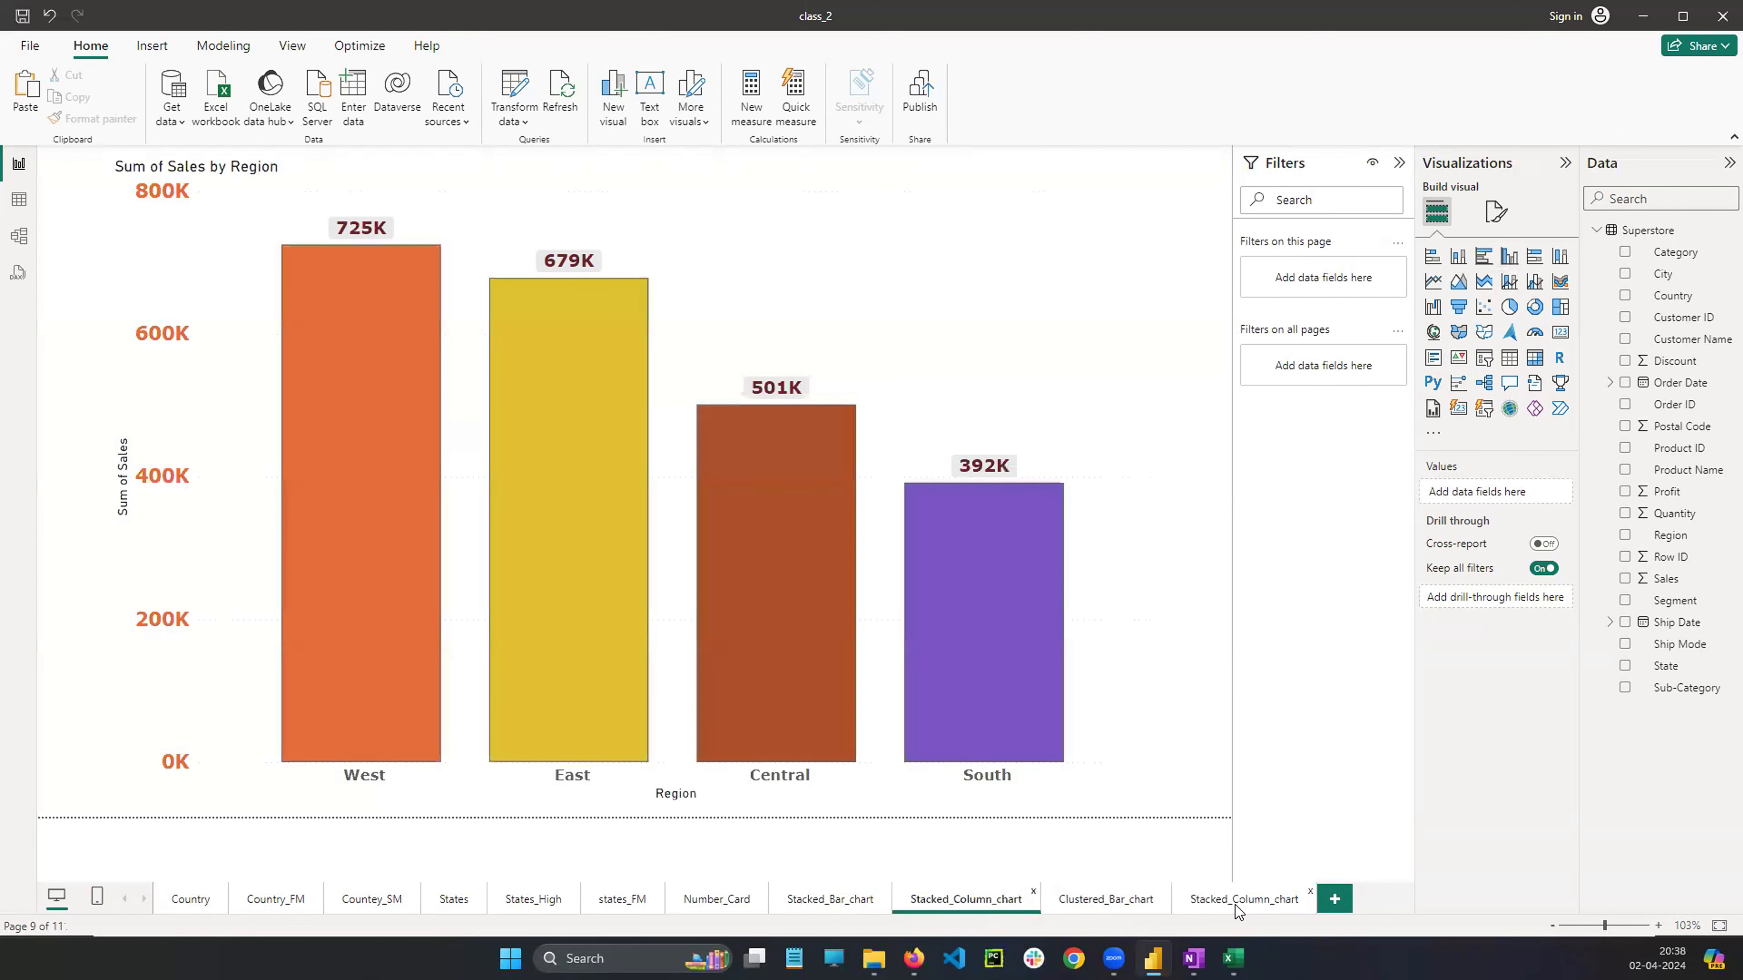
right_click(1238, 911)
click(1290, 850)
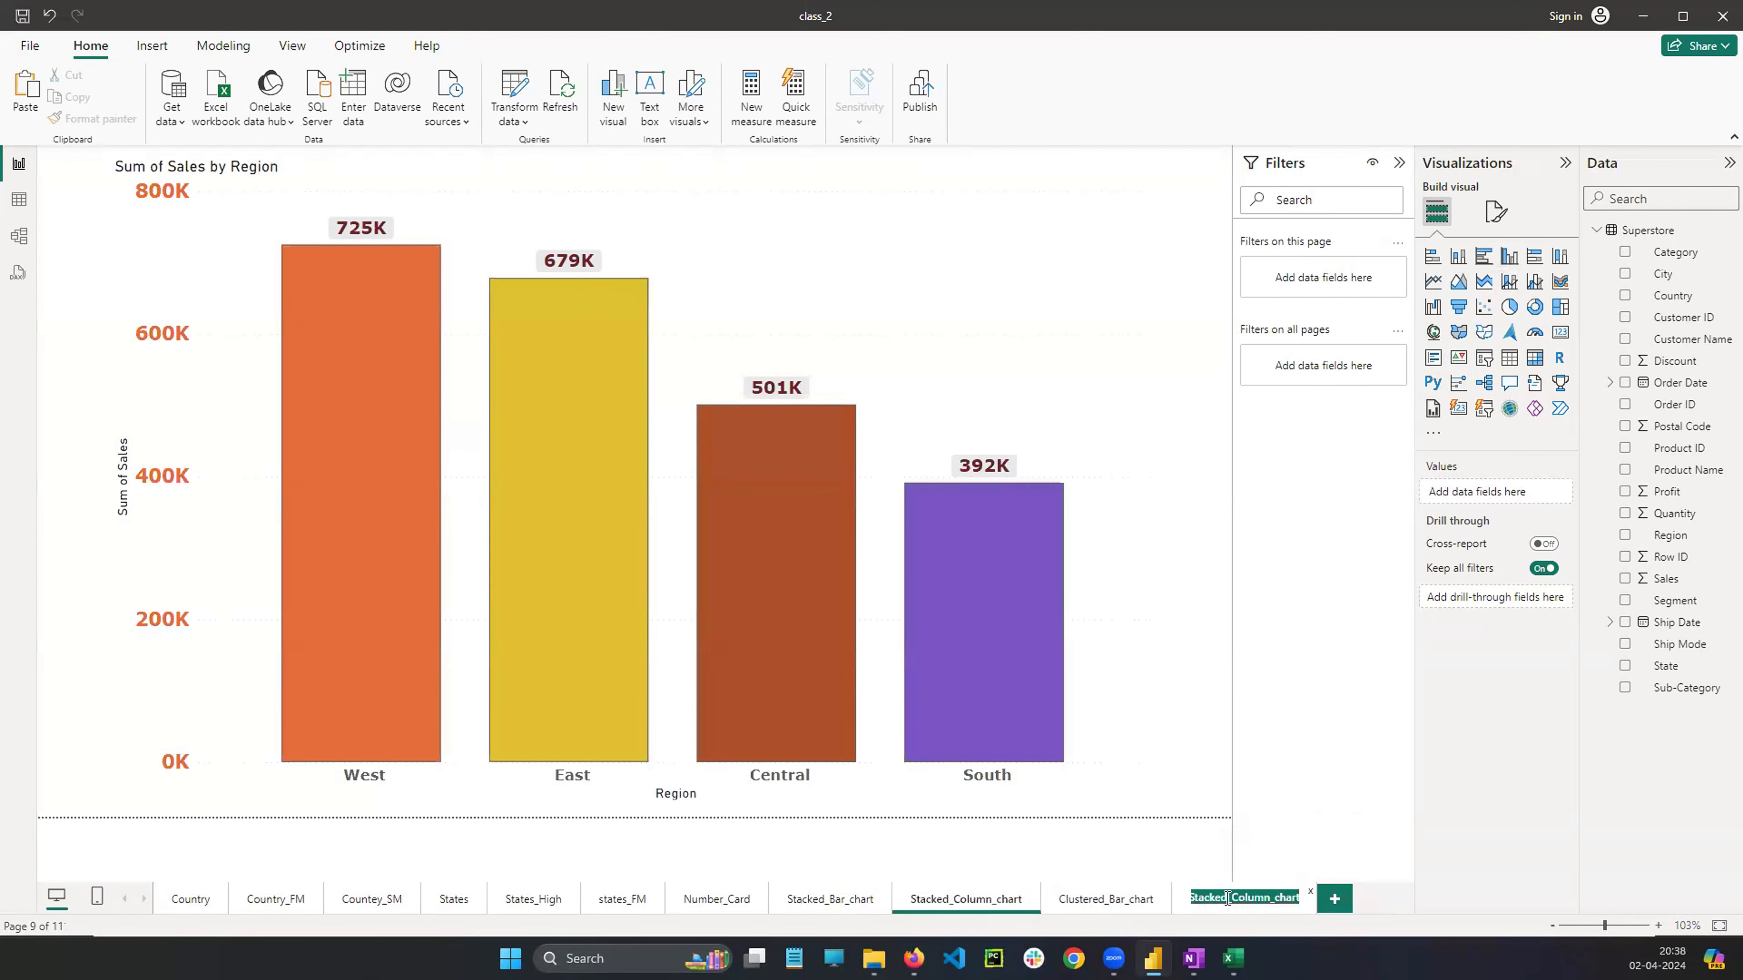
click(1228, 899)
click(1209, 909)
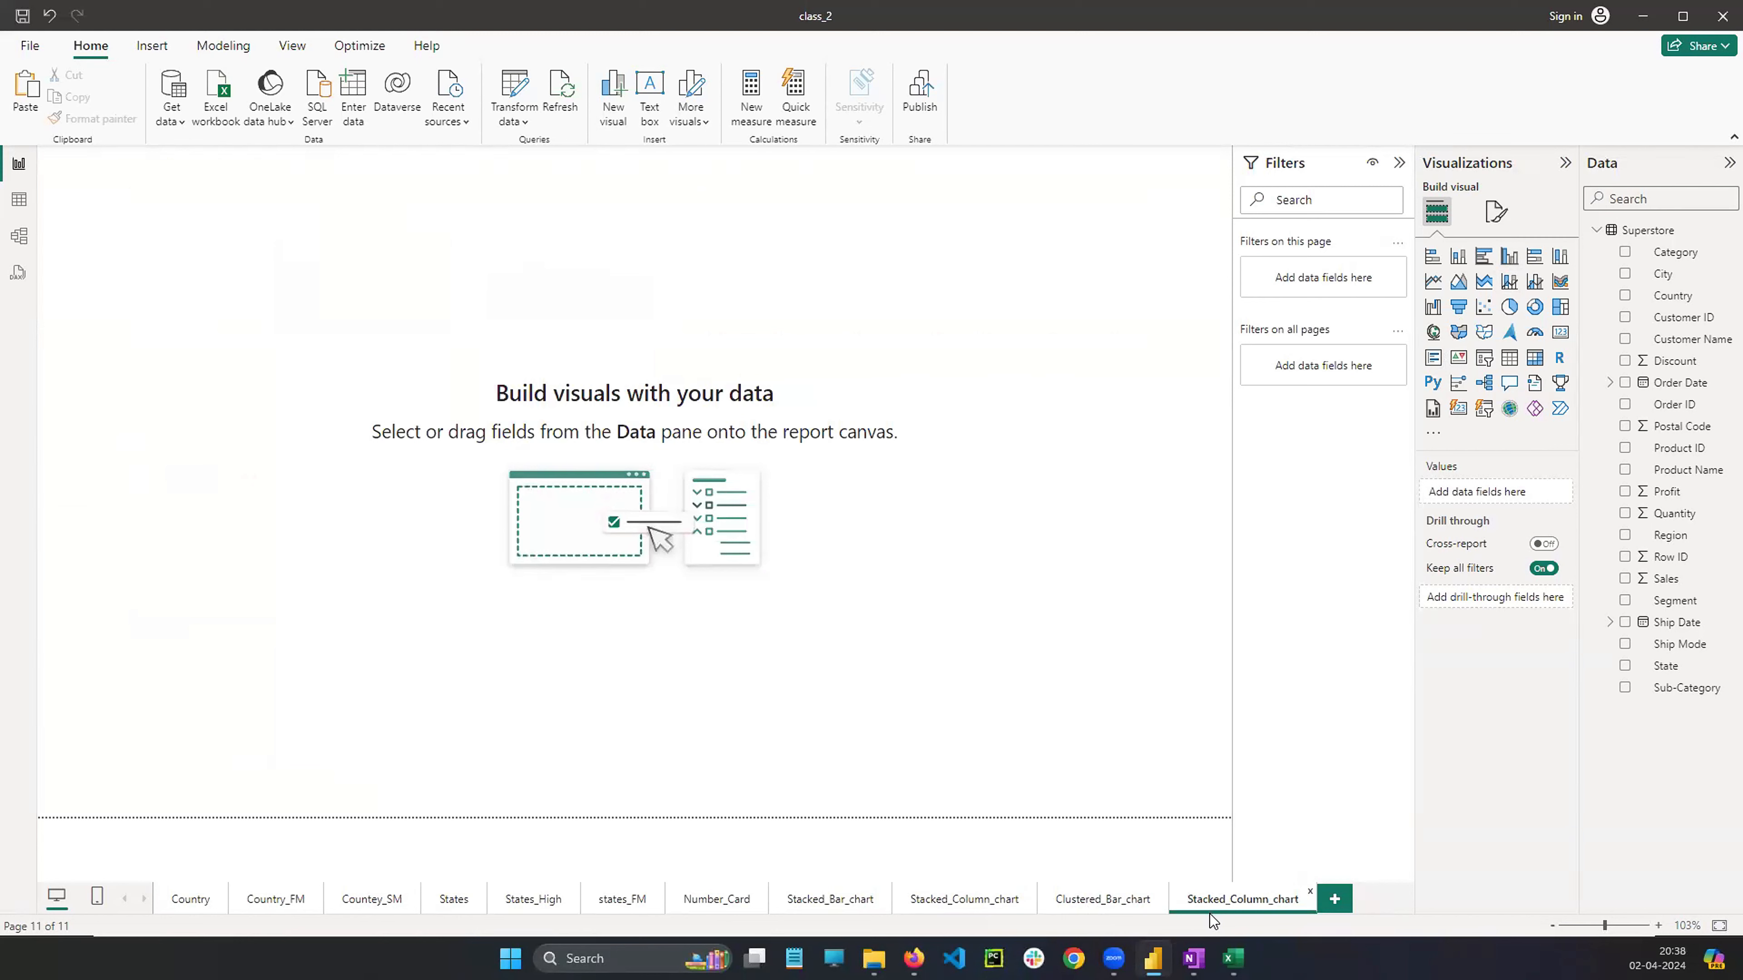
Rename the new page as Clustered_Column_chart
right_click(1233, 905)
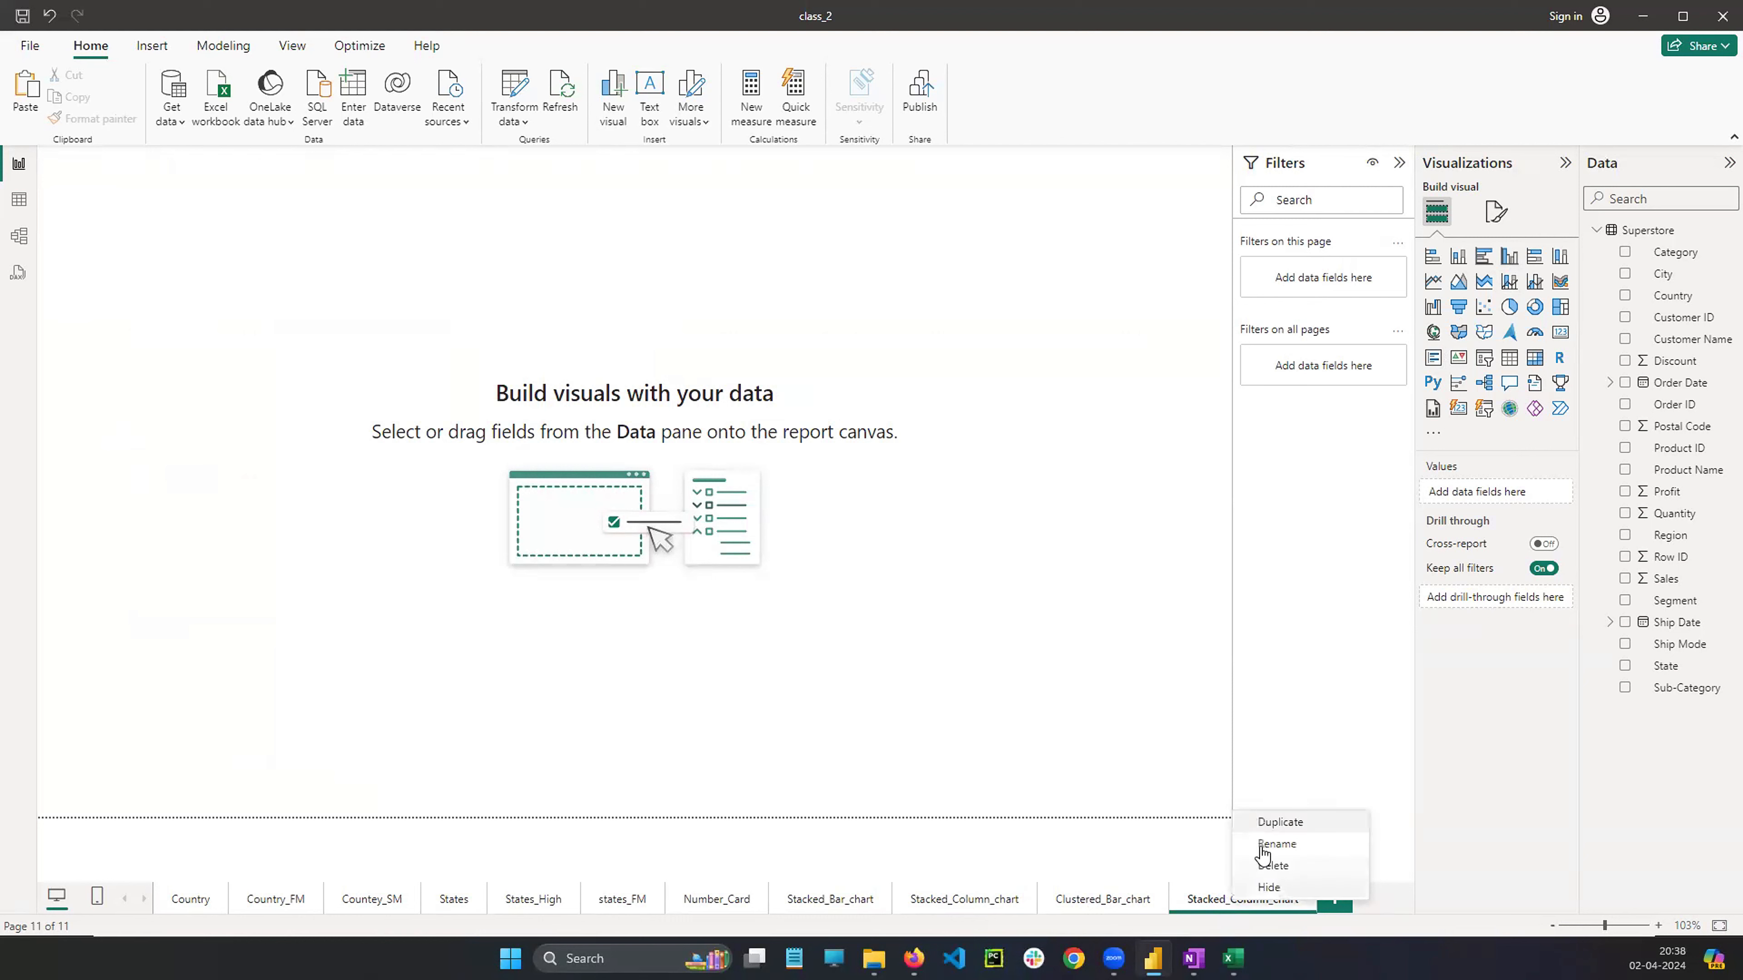
click(1275, 844)
click(1231, 902)
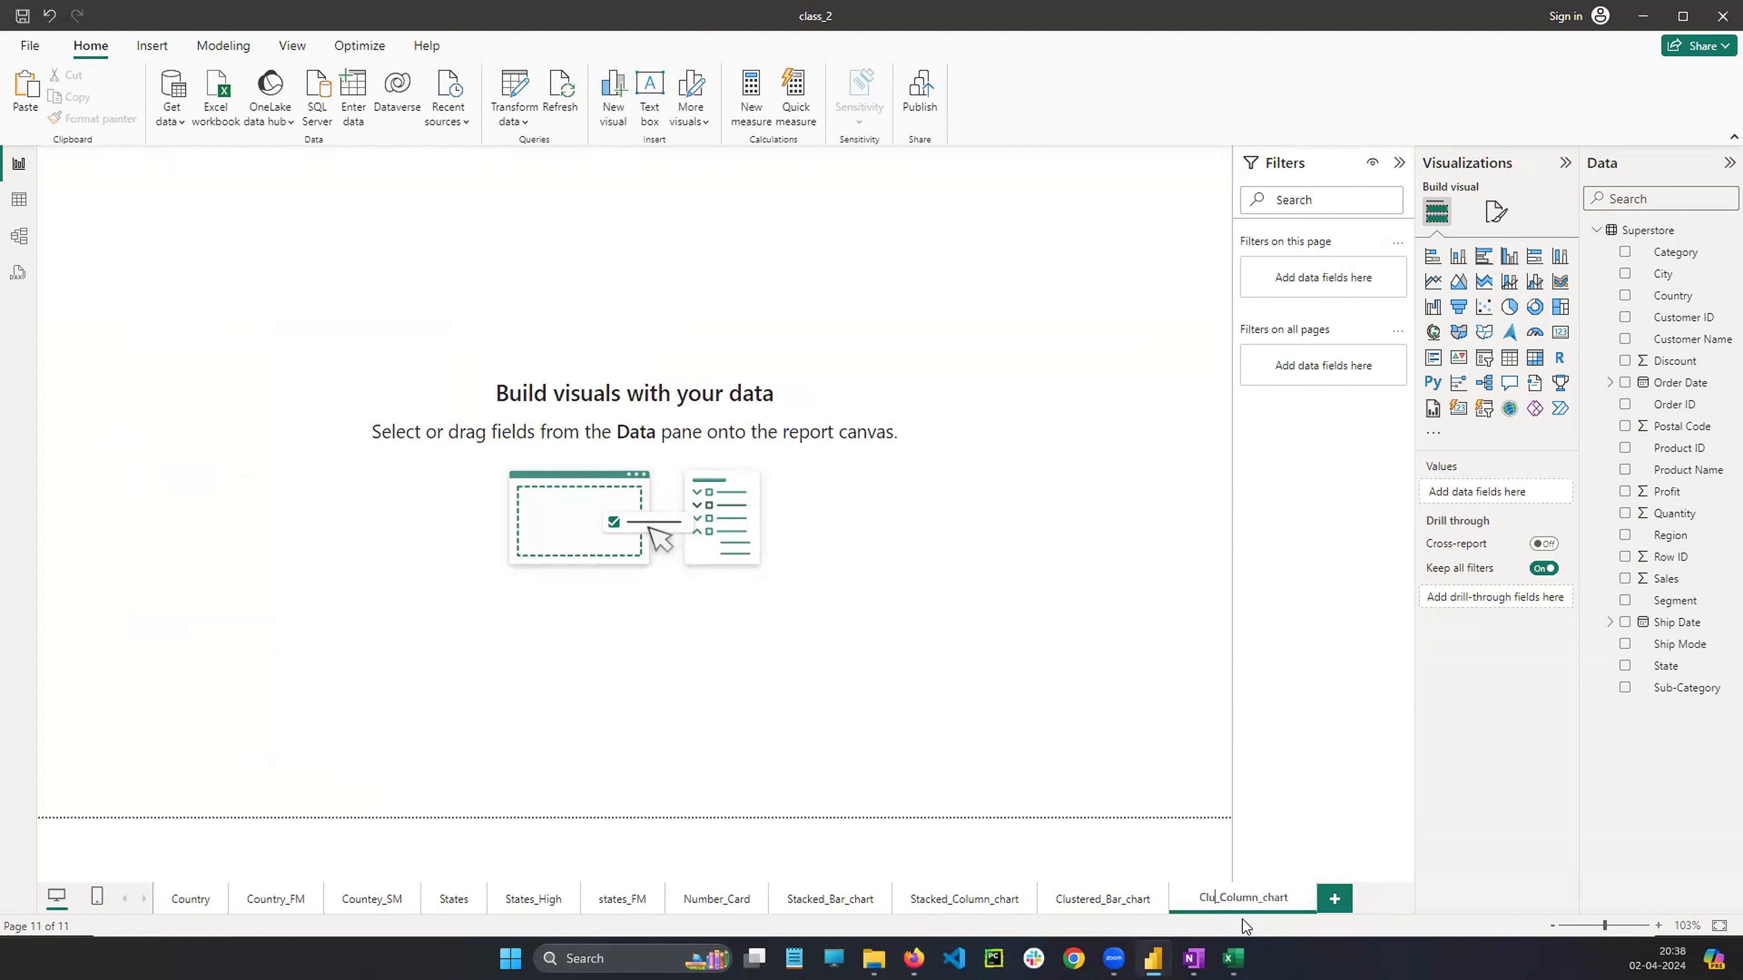
text(Clustered)
key(Return)
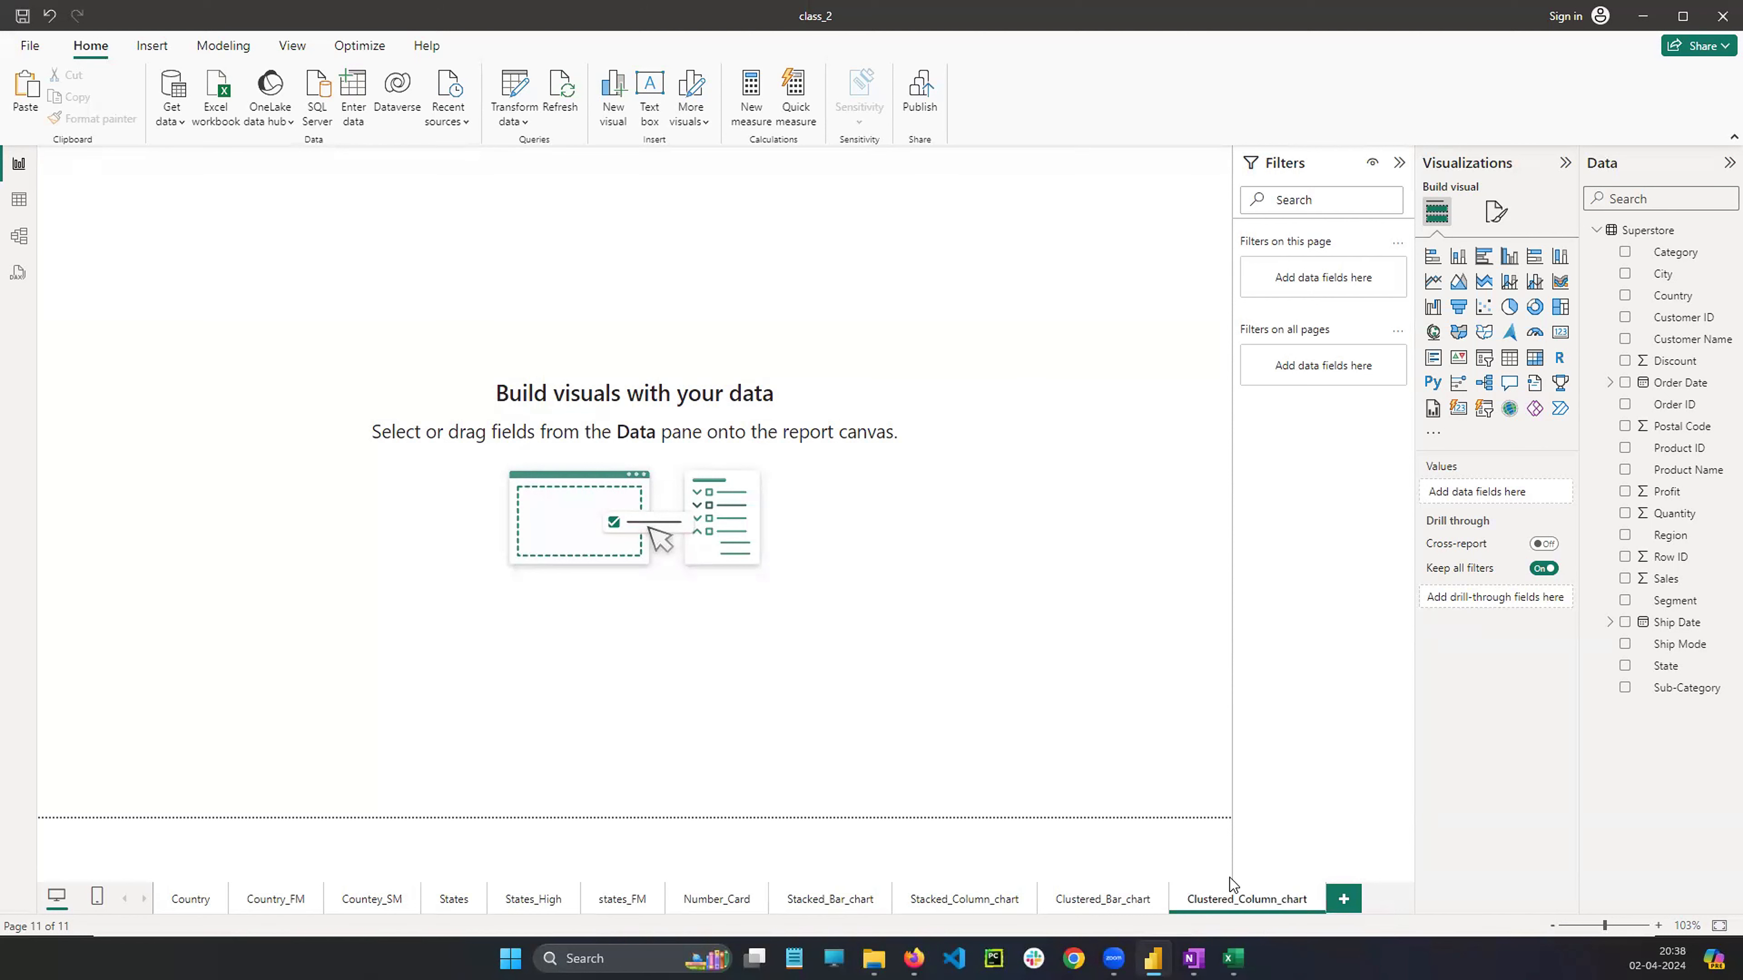
Copy the column chart visual from Stacked_Column_chart onto the Clustered_Column_chart page and change it to a clustered column chart
click(958, 913)
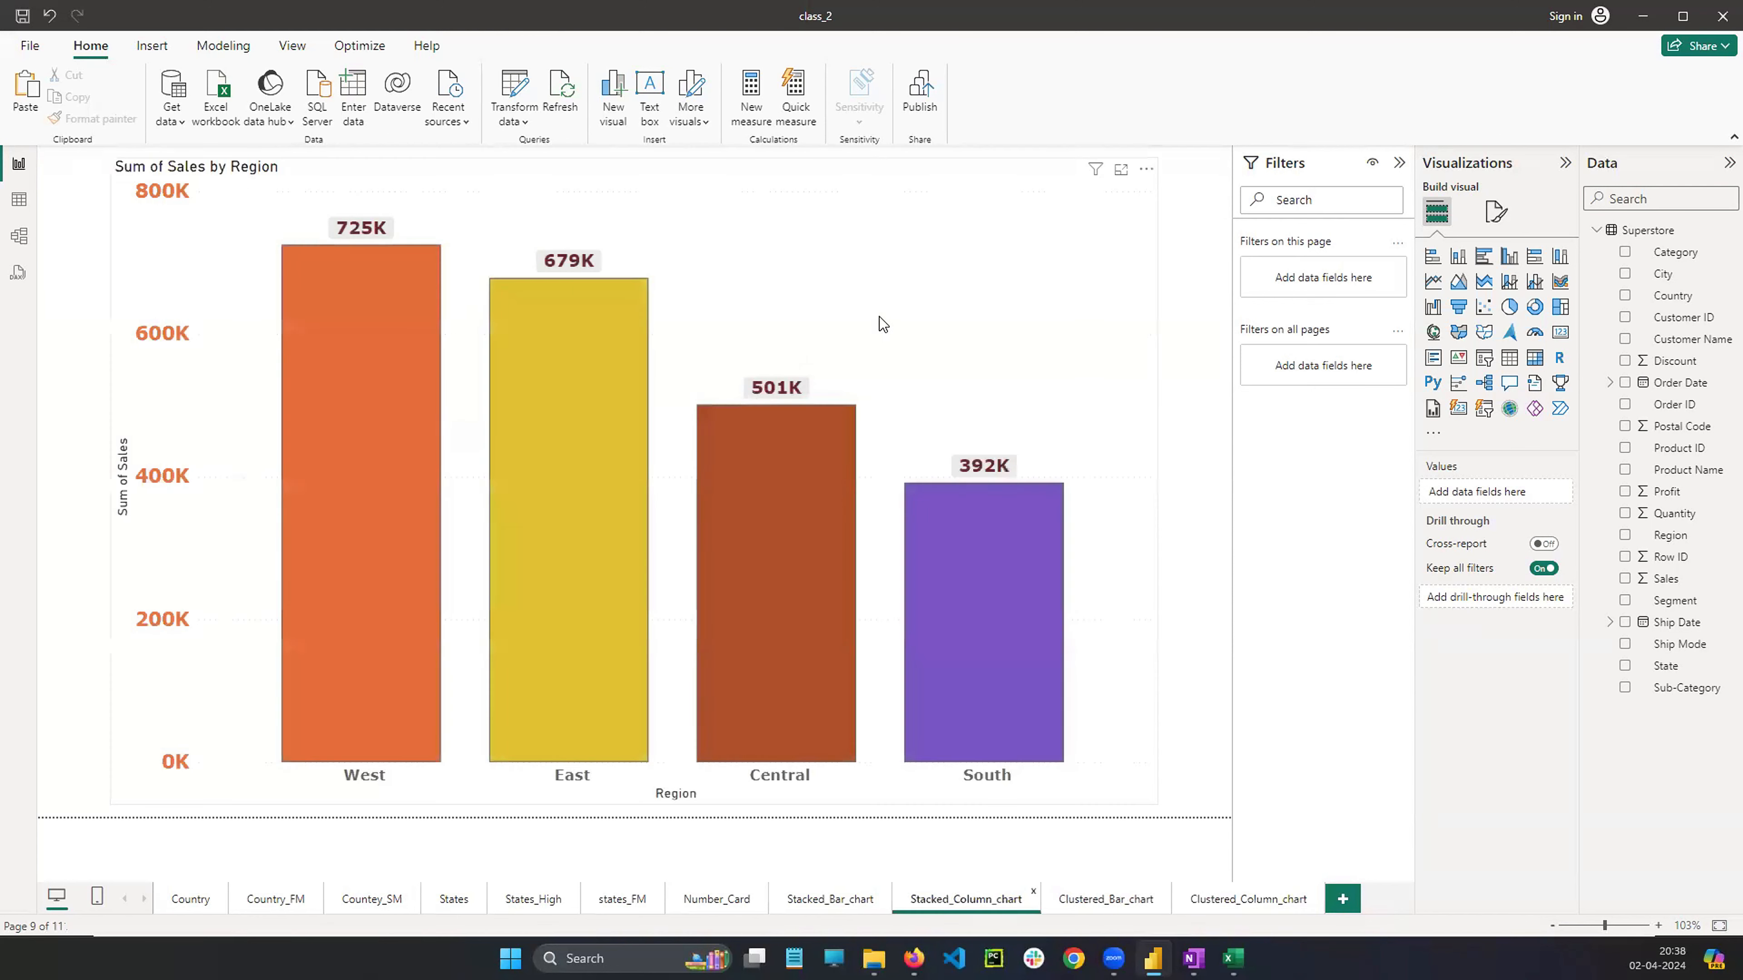
right_click(891, 293)
mouse_move(961, 391)
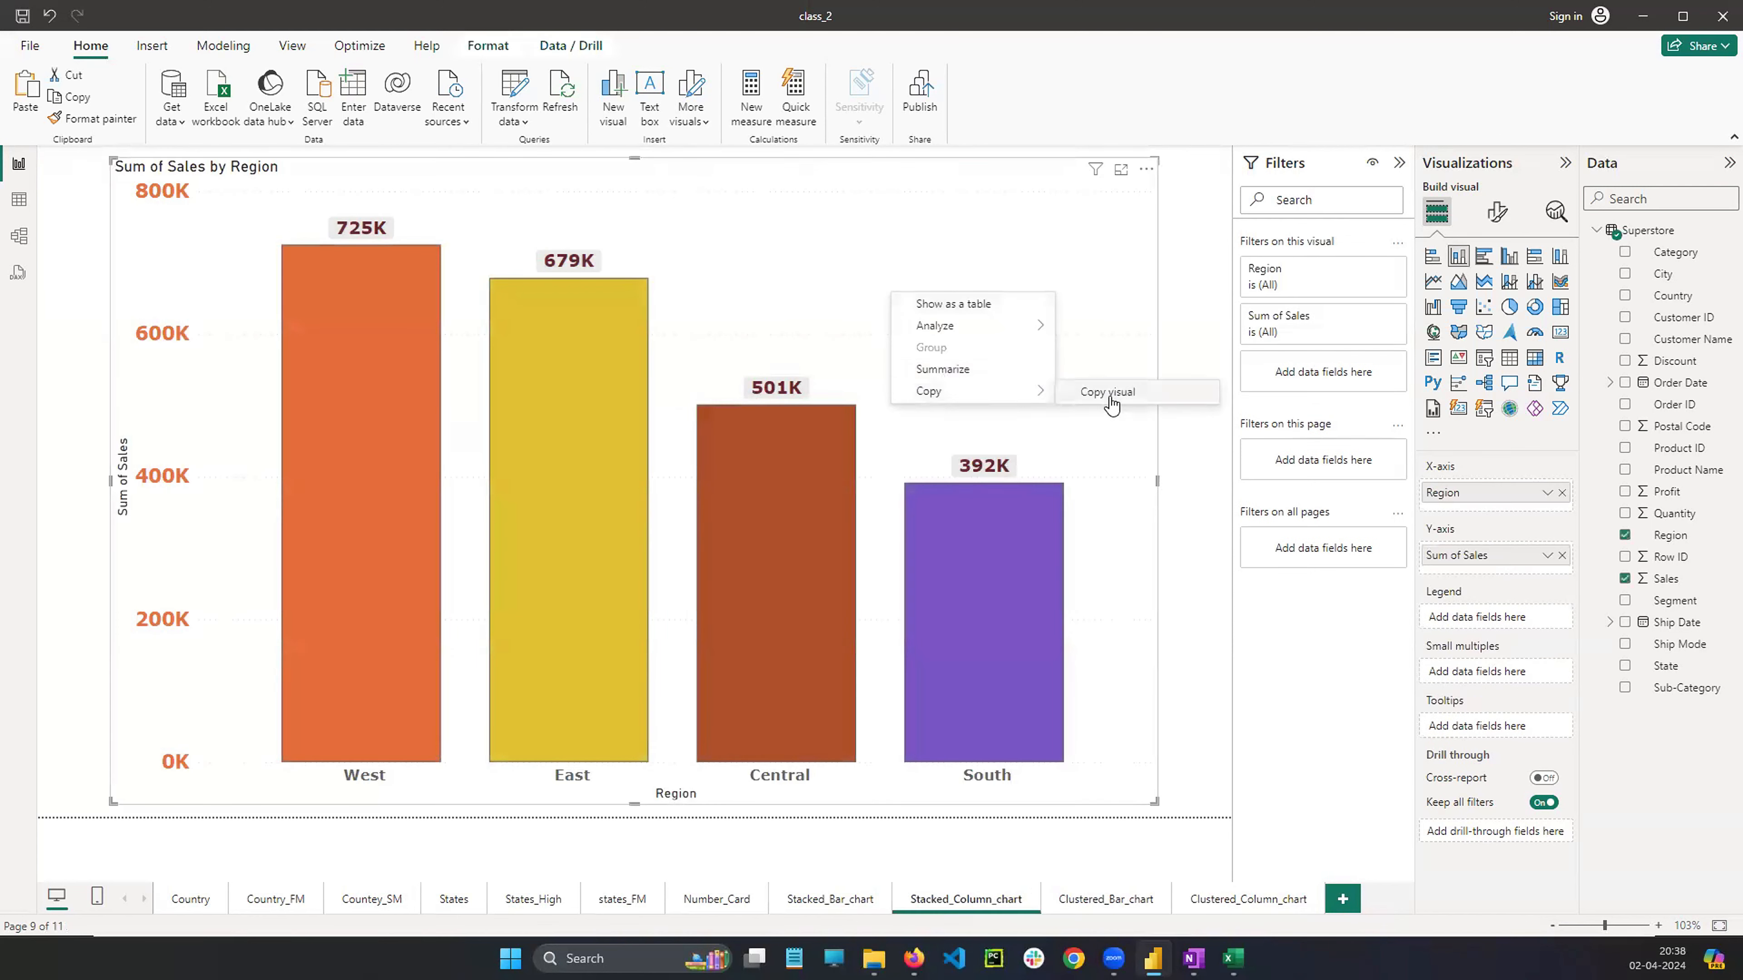
click(1112, 391)
click(1217, 887)
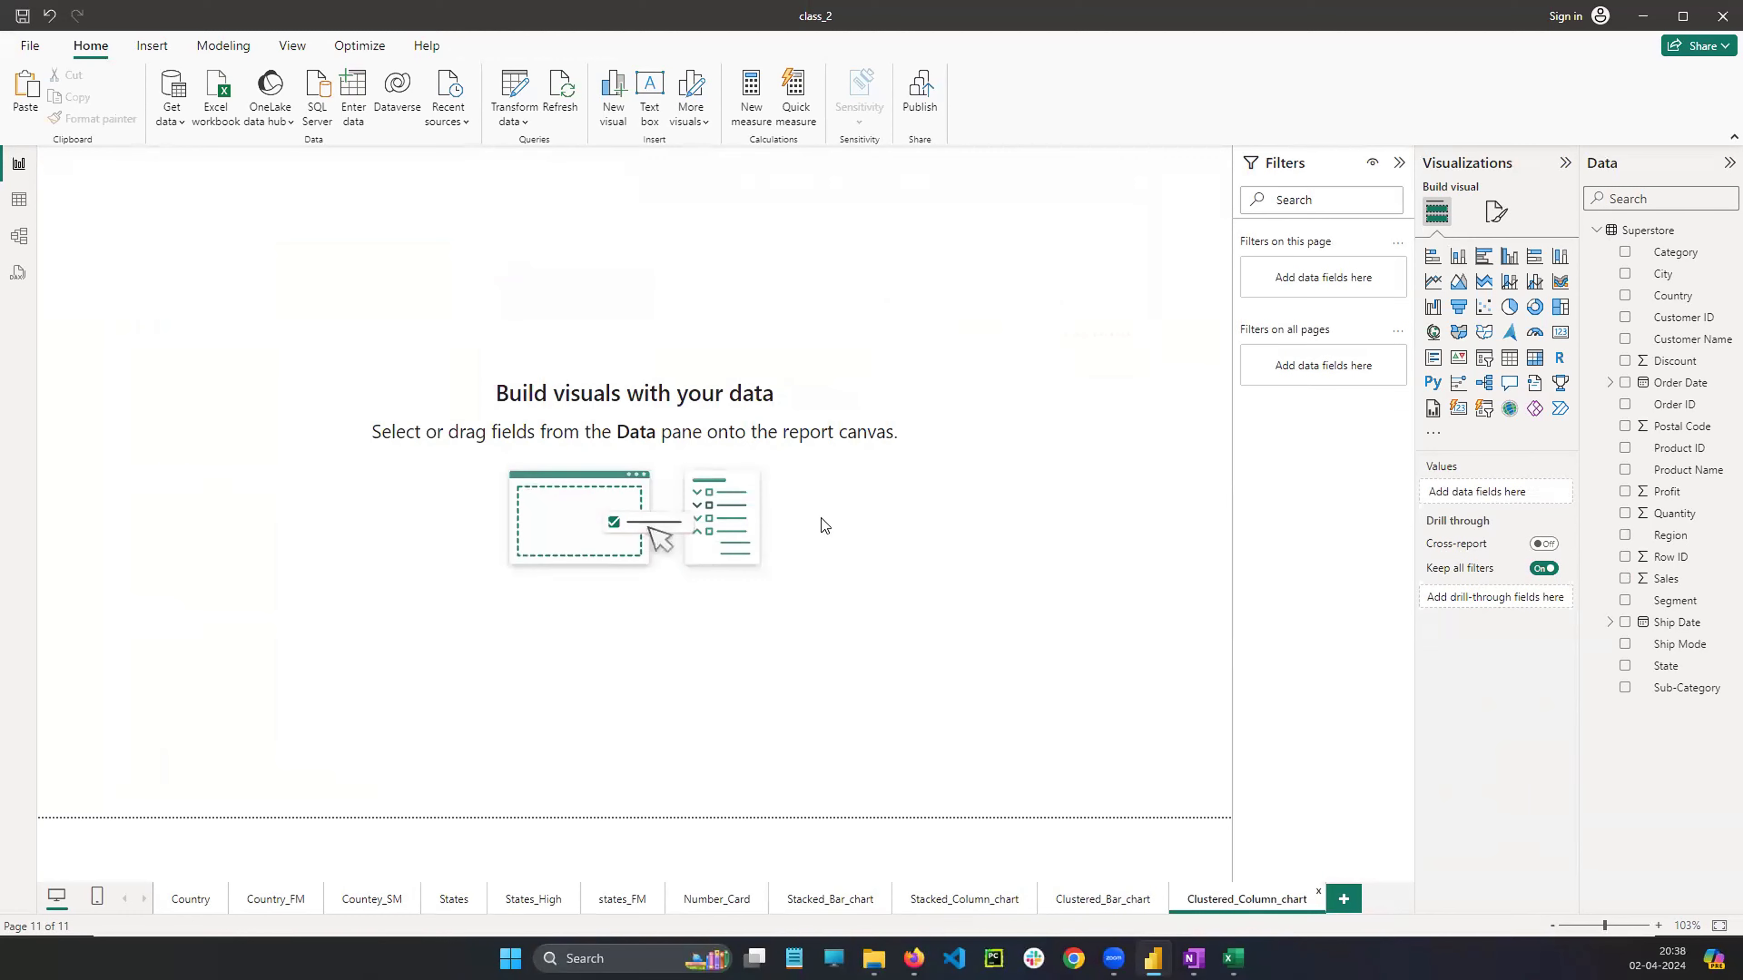
key(ctrl+v)
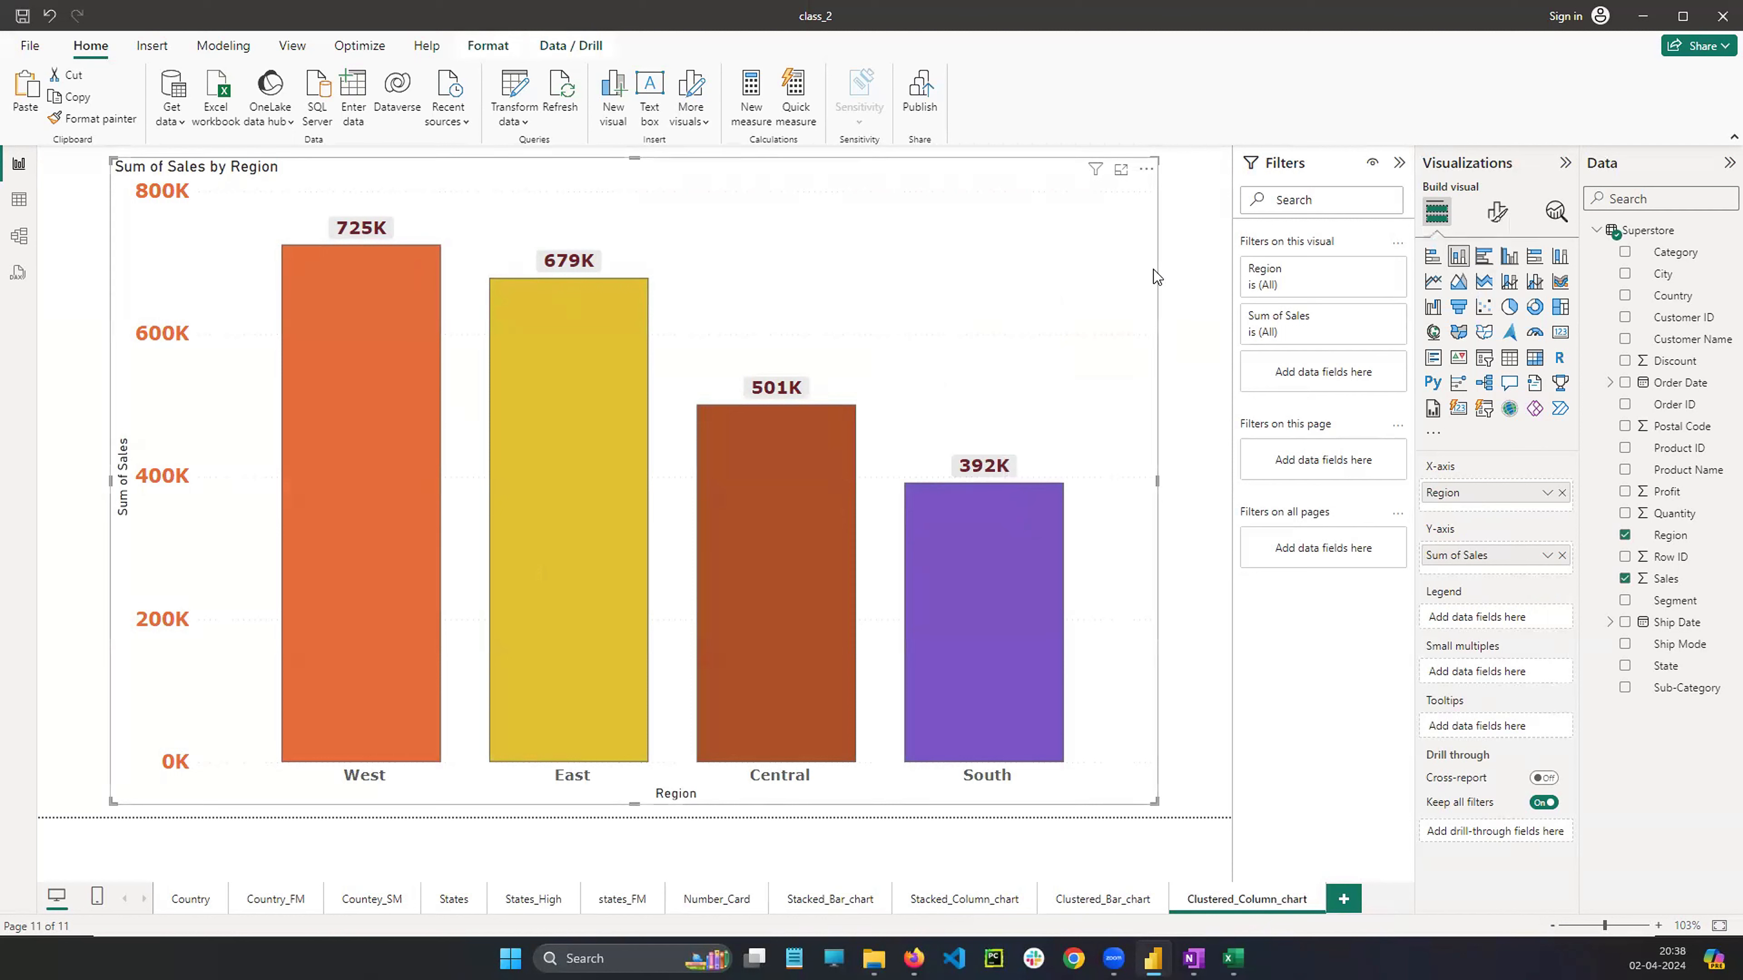
click(1511, 257)
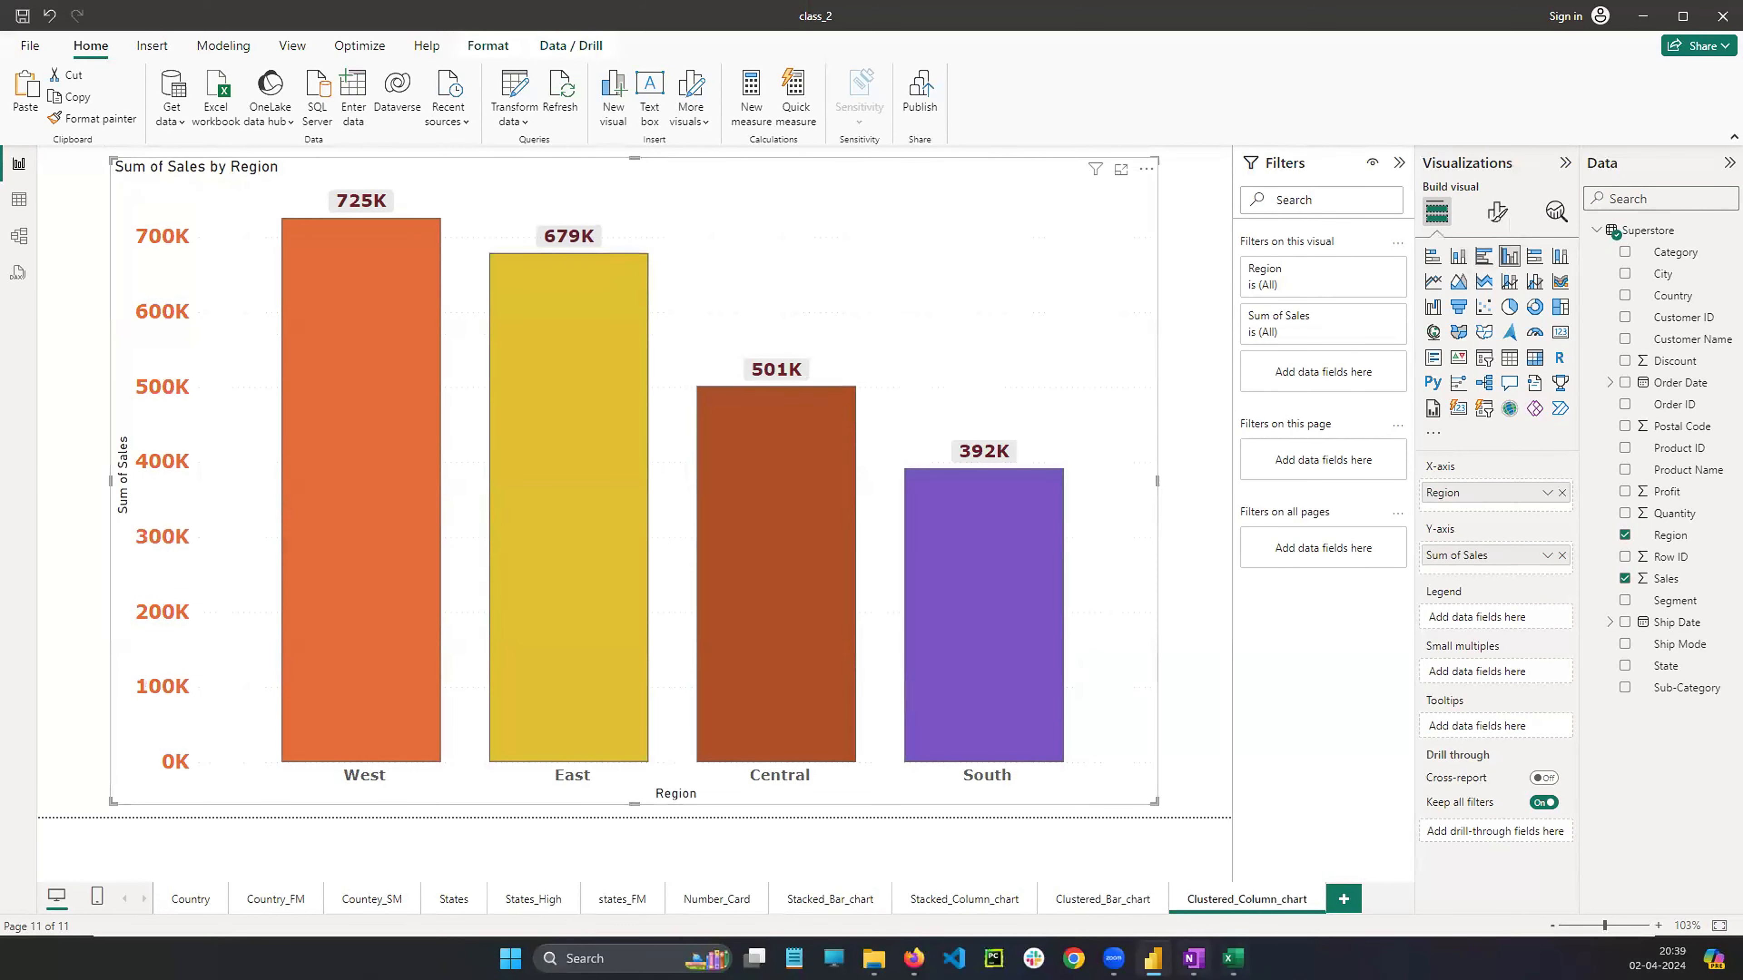
In OneNote, copy the stacked column chart sketch and paste the copy further down the page
click(1194, 958)
scroll(432, 338, up, 9)
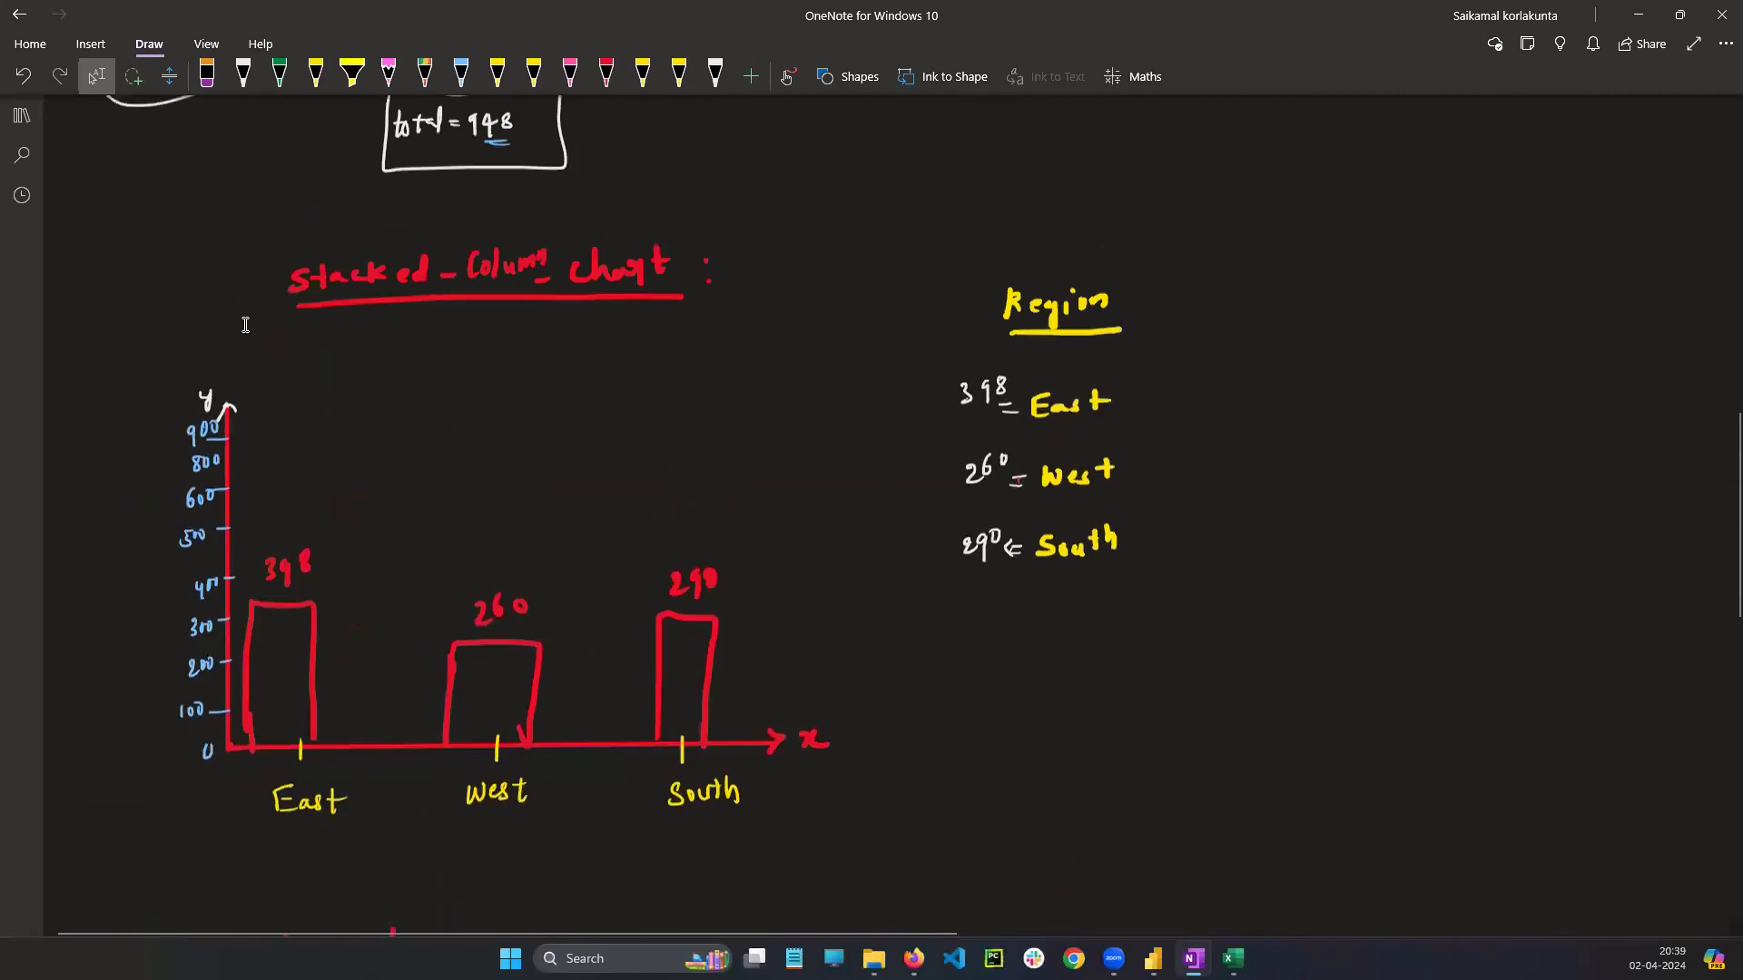
scroll(245, 324, up, 2)
mouse_move(155, 277)
mouse_down()
mouse_move(755, 744)
mouse_move(1233, 837)
mouse_move(1248, 920)
mouse_move(1266, 892)
mouse_up()
click(1350, 767)
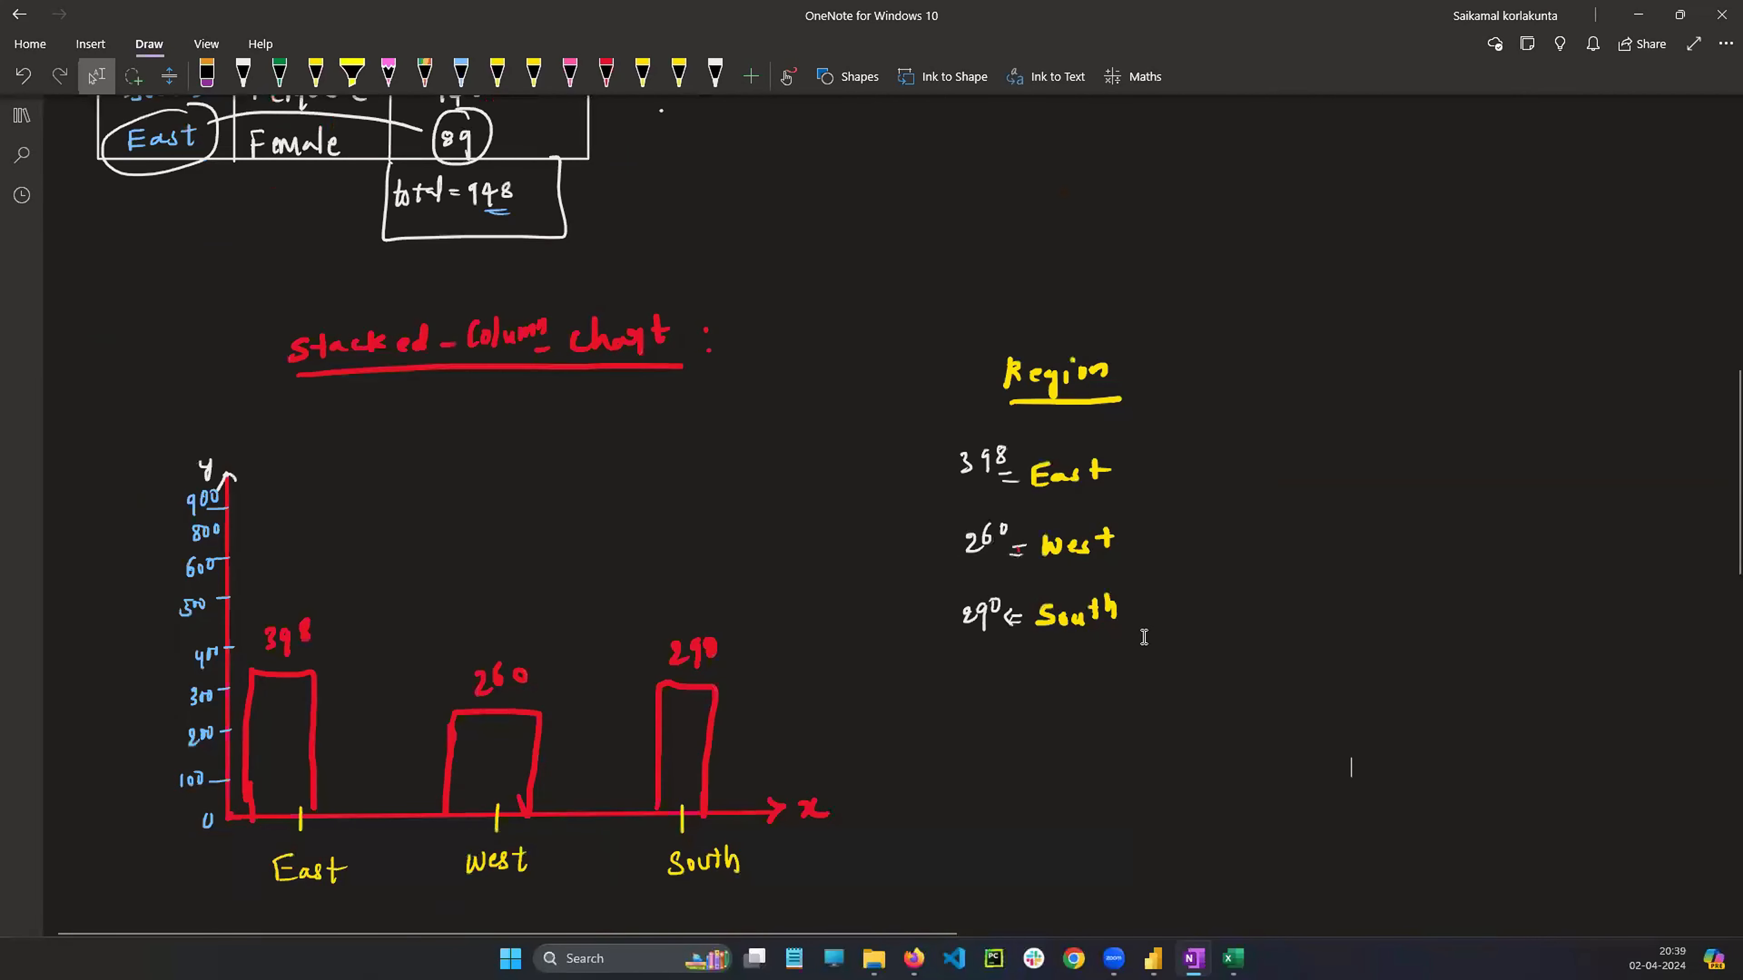
scroll(1144, 637, down, 15)
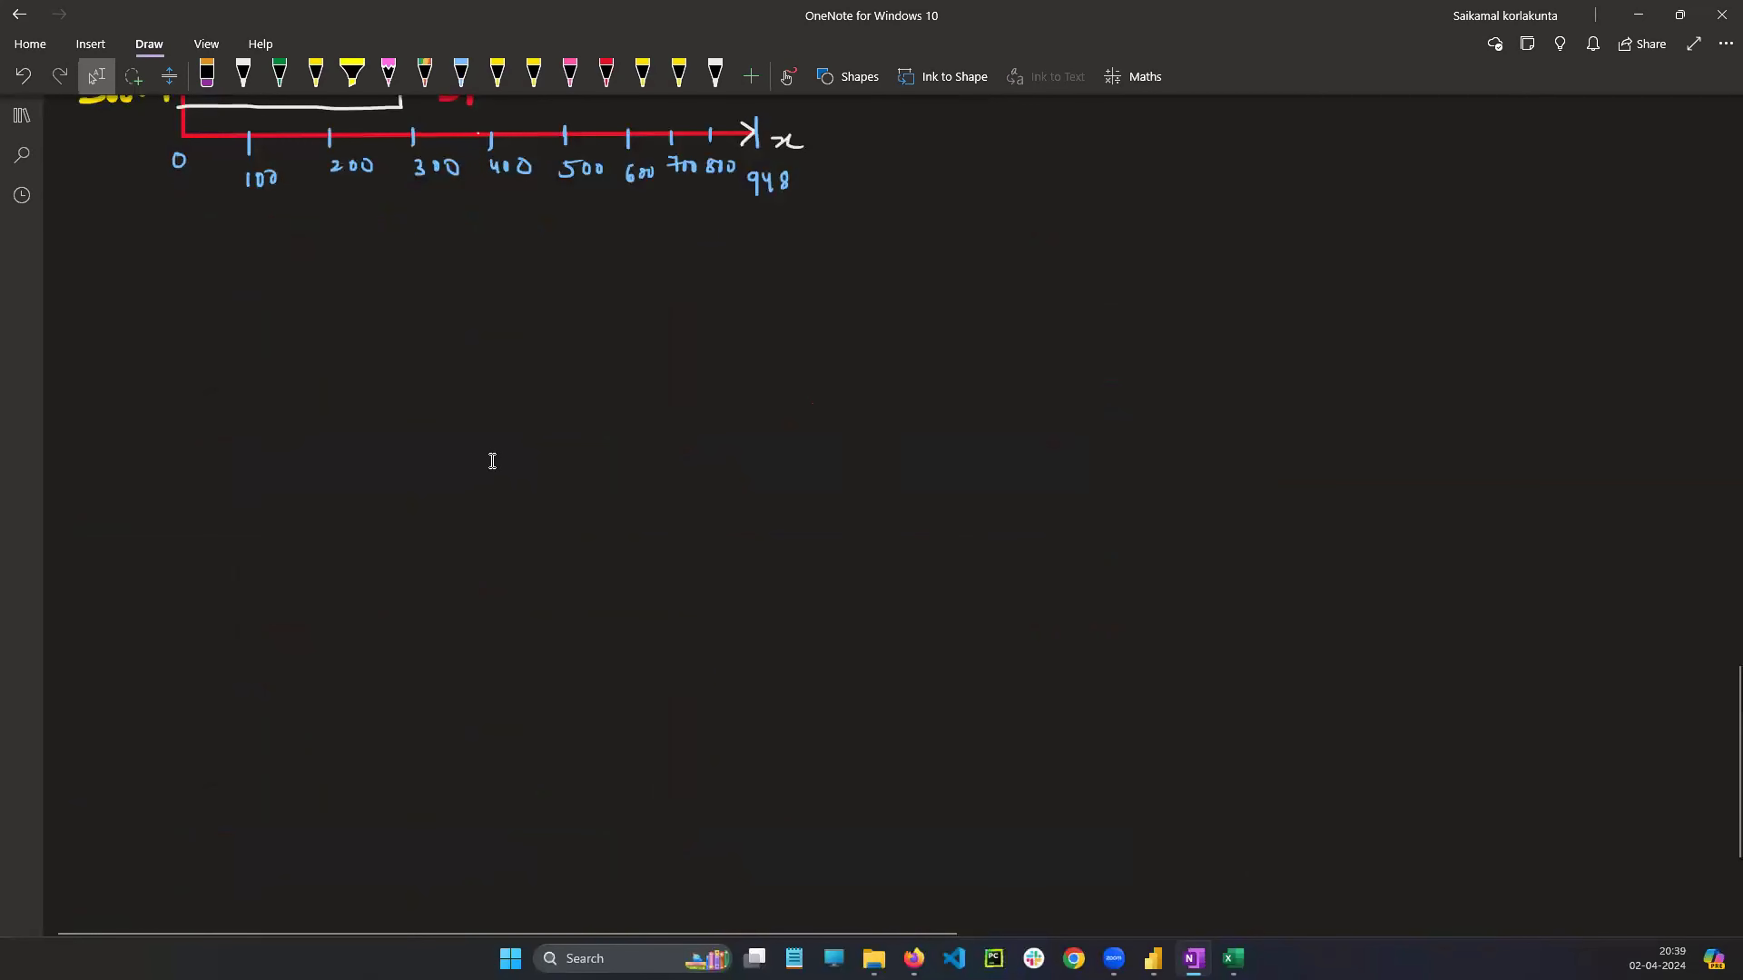
scroll(606, 506, down, 2)
key(ctrl+v)
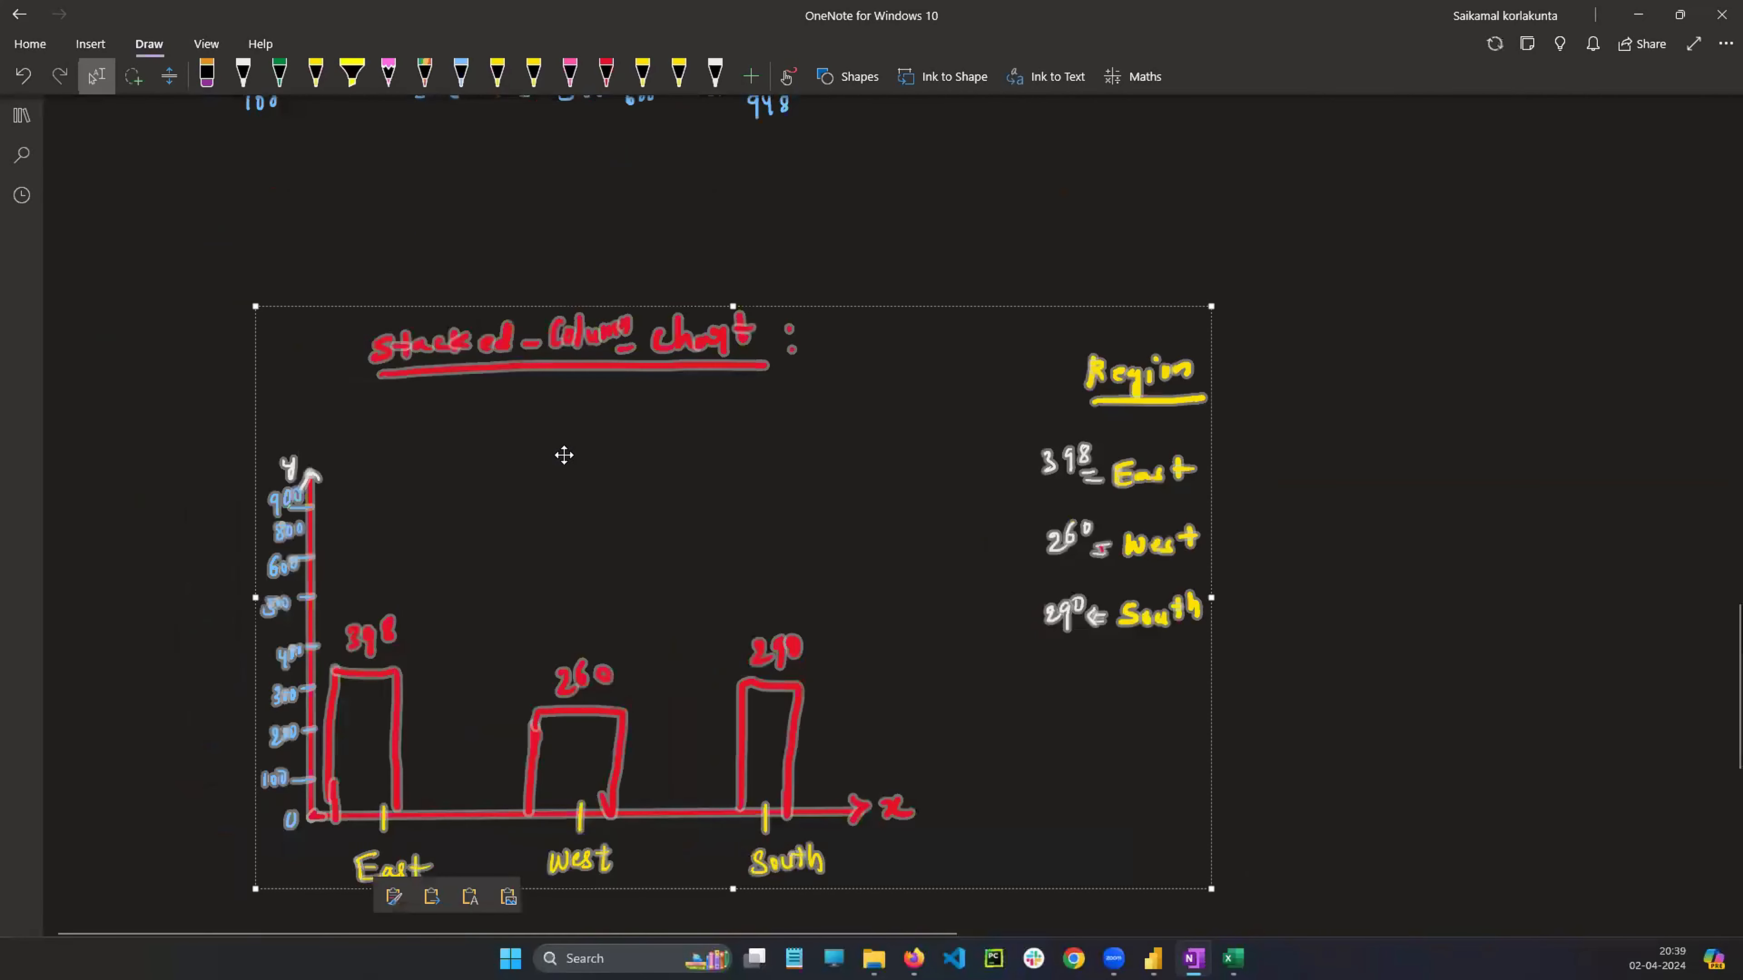
drag(564, 455, 372, 353)
click(1251, 485)
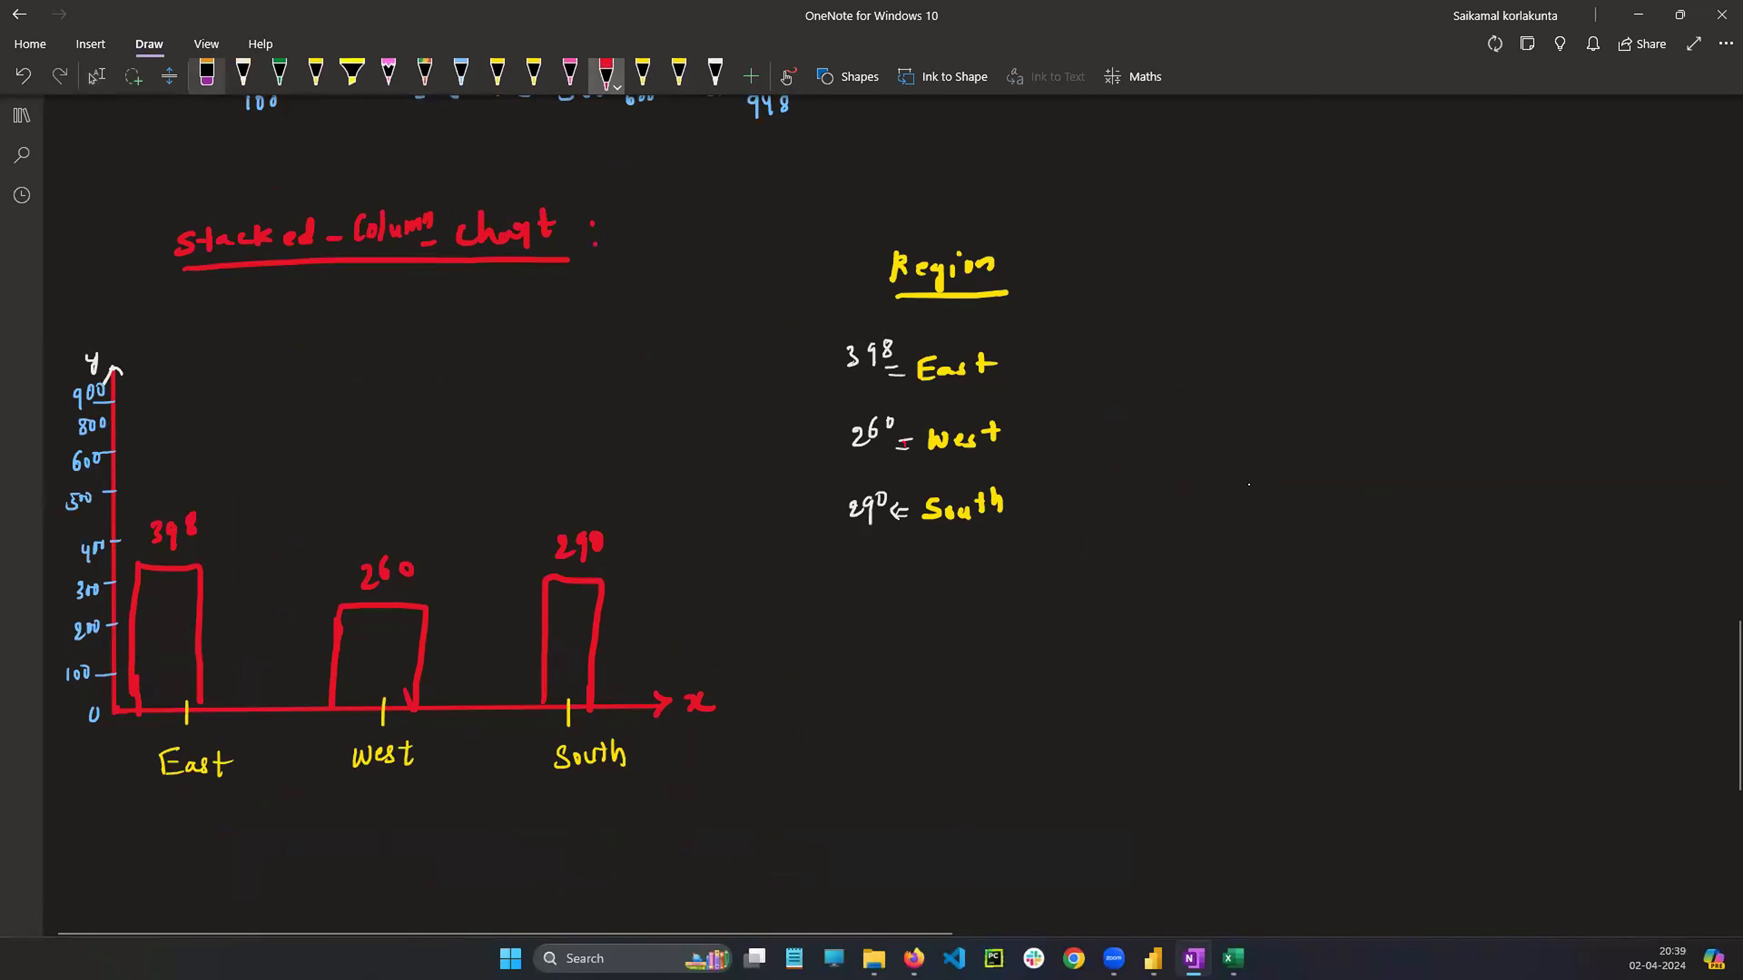
Erase "stacked" from the copied sketch's title and handwrite "Clustered" in red in its place
click(207, 75)
drag(177, 246, 316, 232)
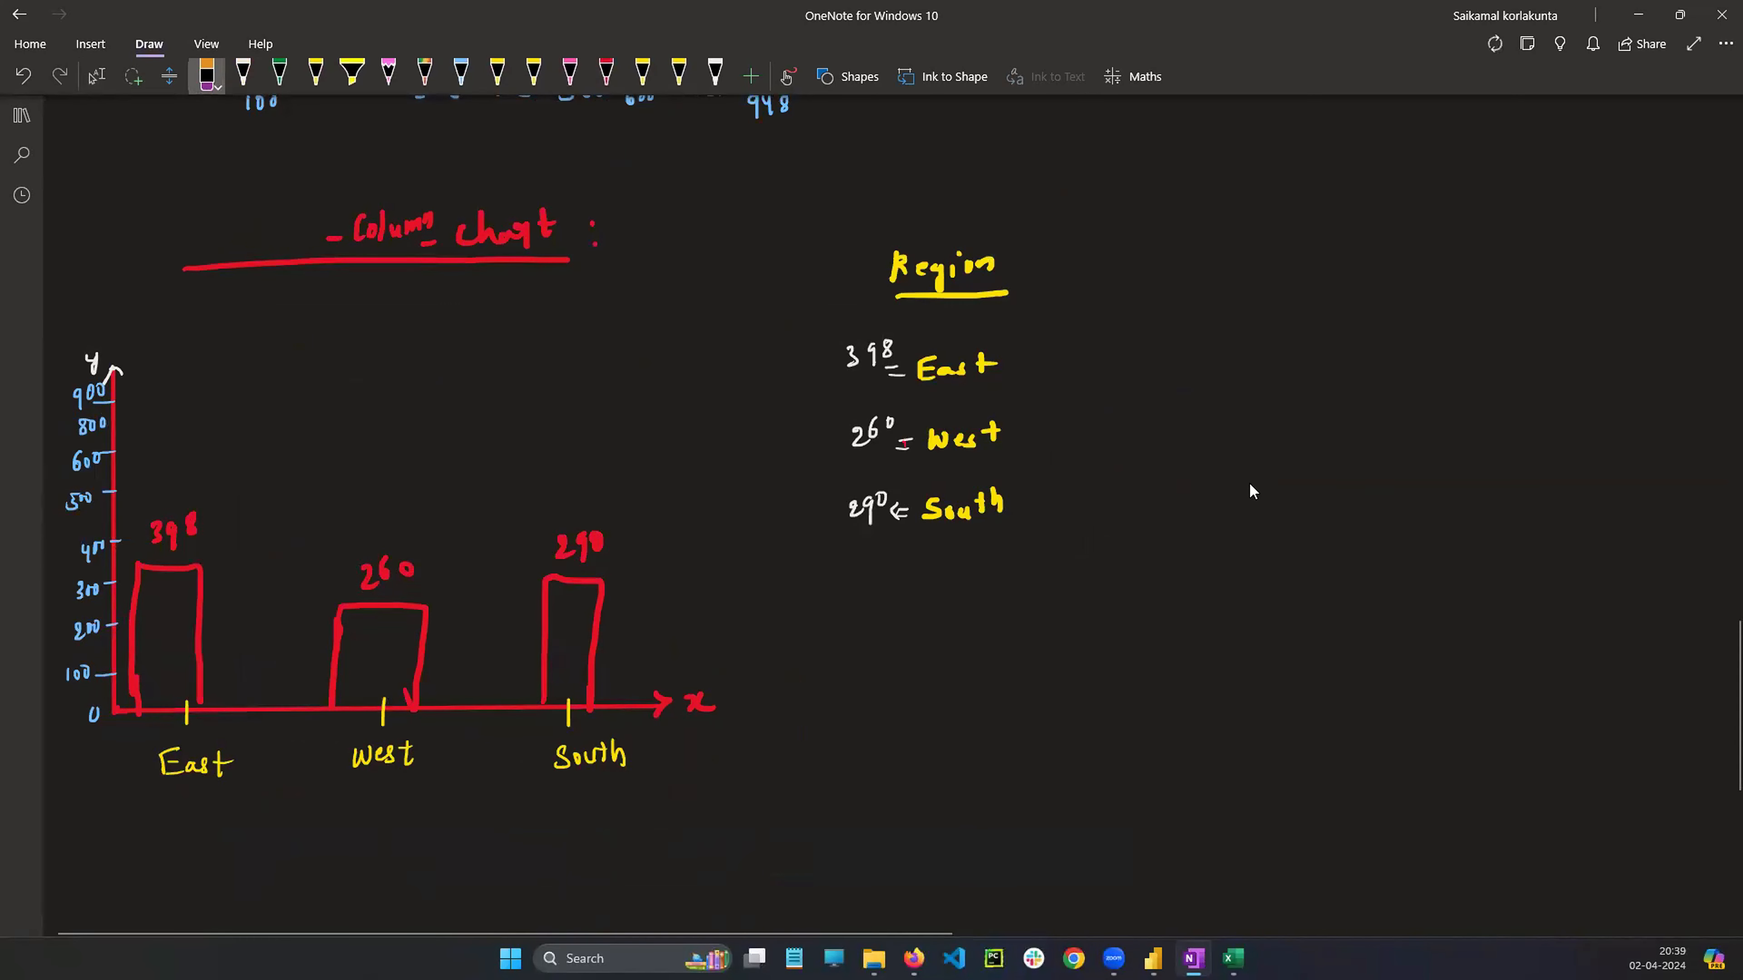
click(606, 74)
drag(209, 214, 209, 239)
mouse_move(219, 202)
mouse_down()
mouse_move(219, 241)
mouse_move(241, 238)
mouse_up()
mouse_move(269, 211)
mouse_down()
mouse_move(269, 234)
mouse_move(302, 239)
mouse_up()
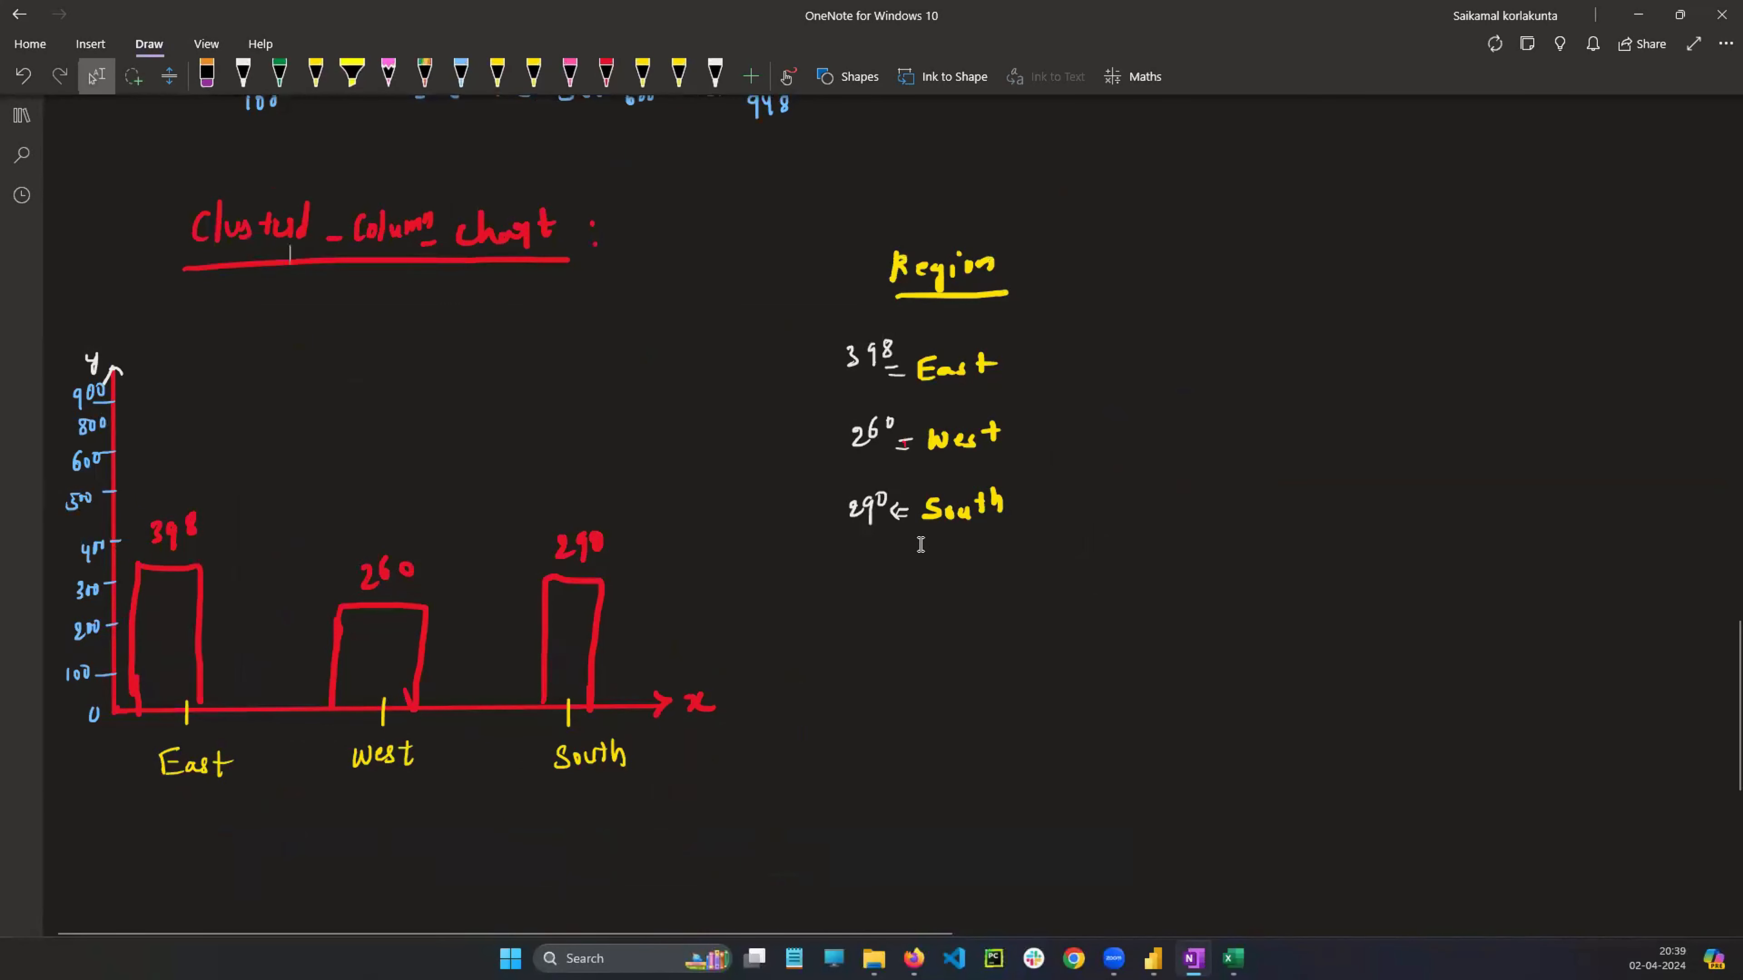
Flip through the stacked and clustered bar and column chart pages in the Power BI report to compare their visuals
click(1153, 959)
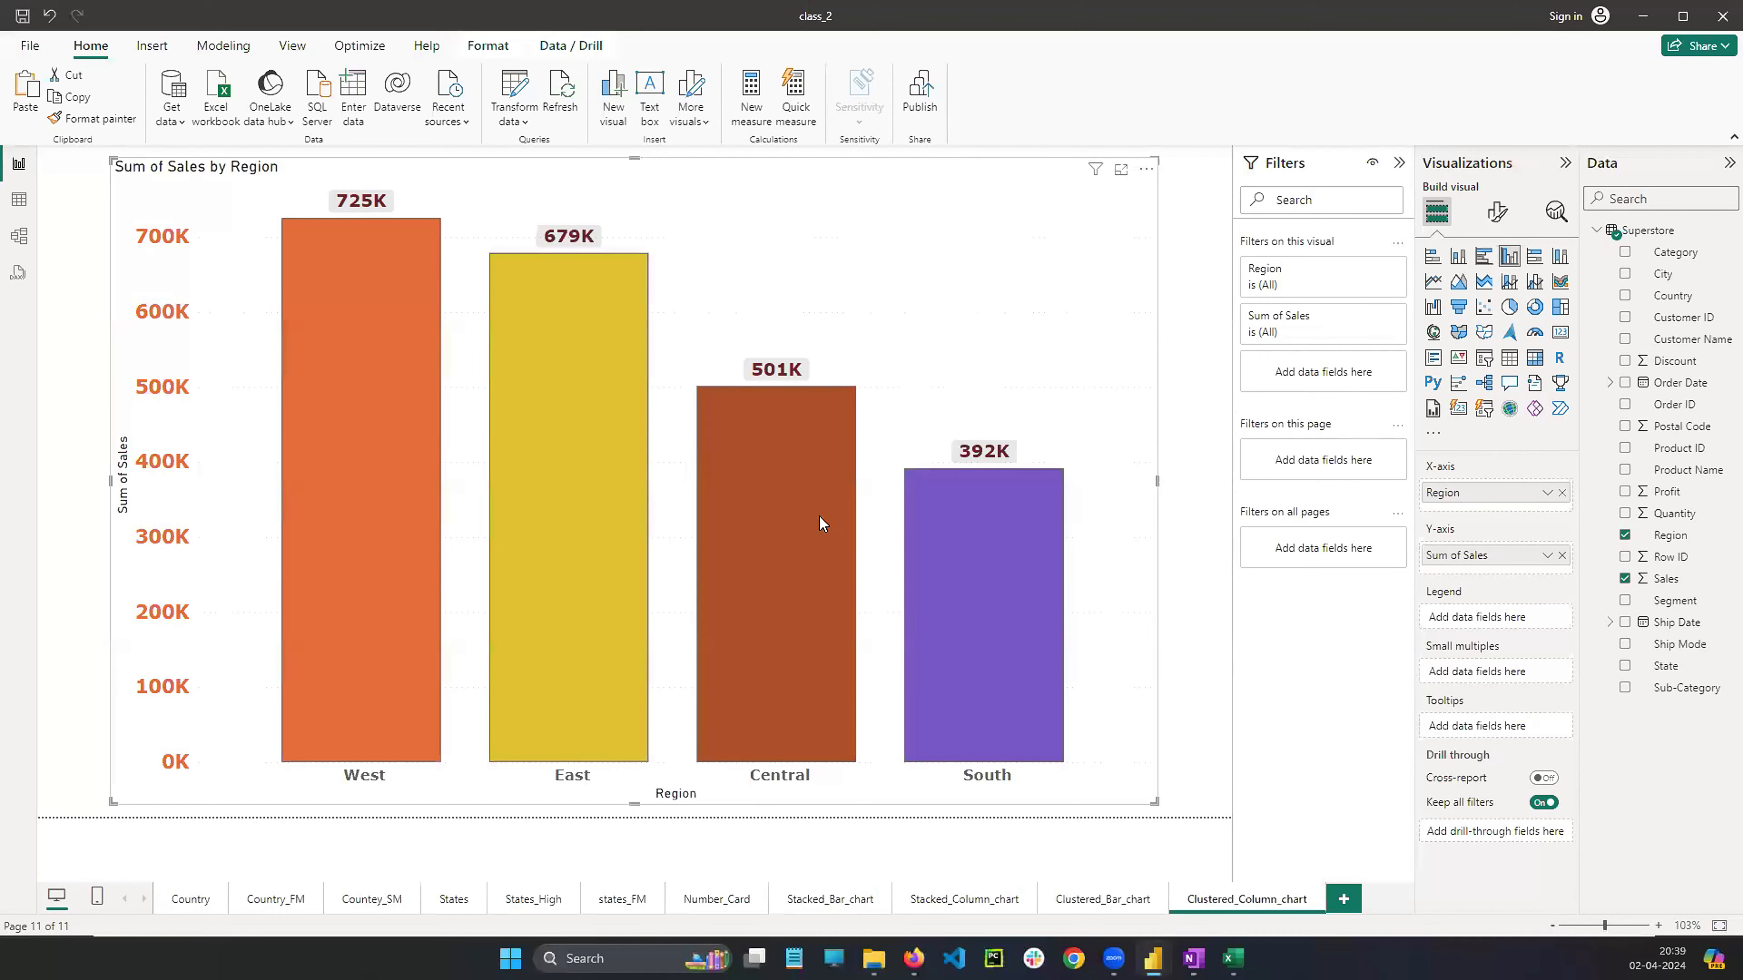
click(818, 905)
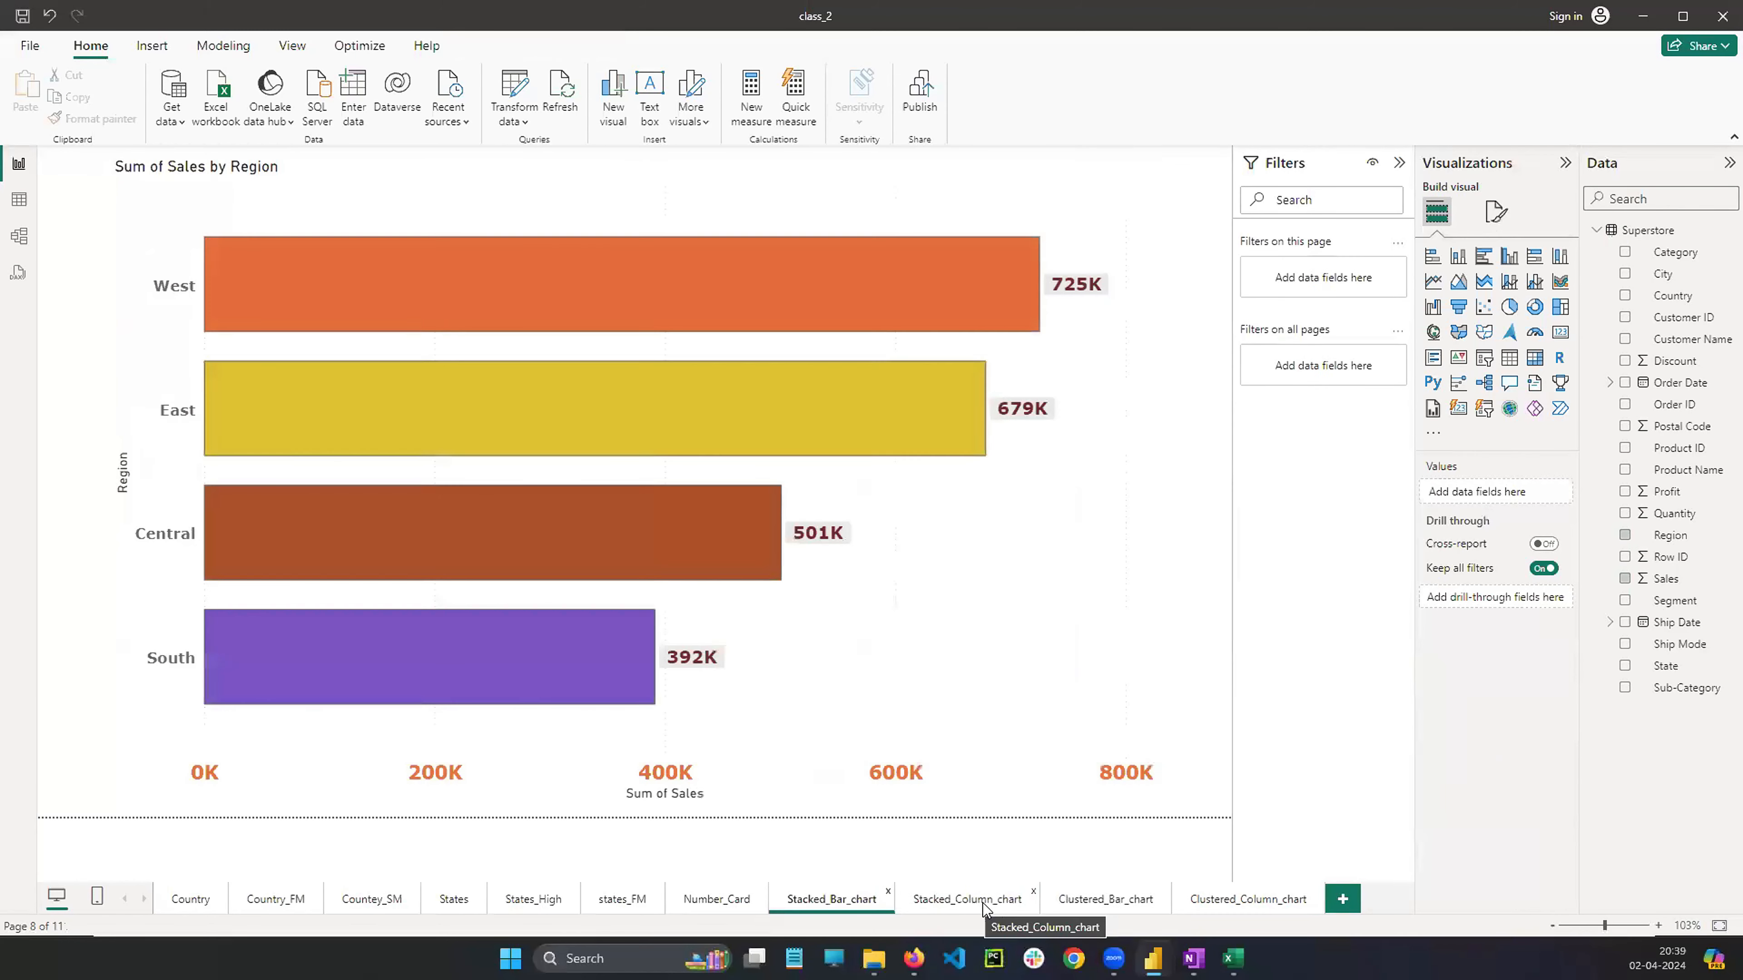
click(995, 904)
click(1100, 906)
click(1226, 907)
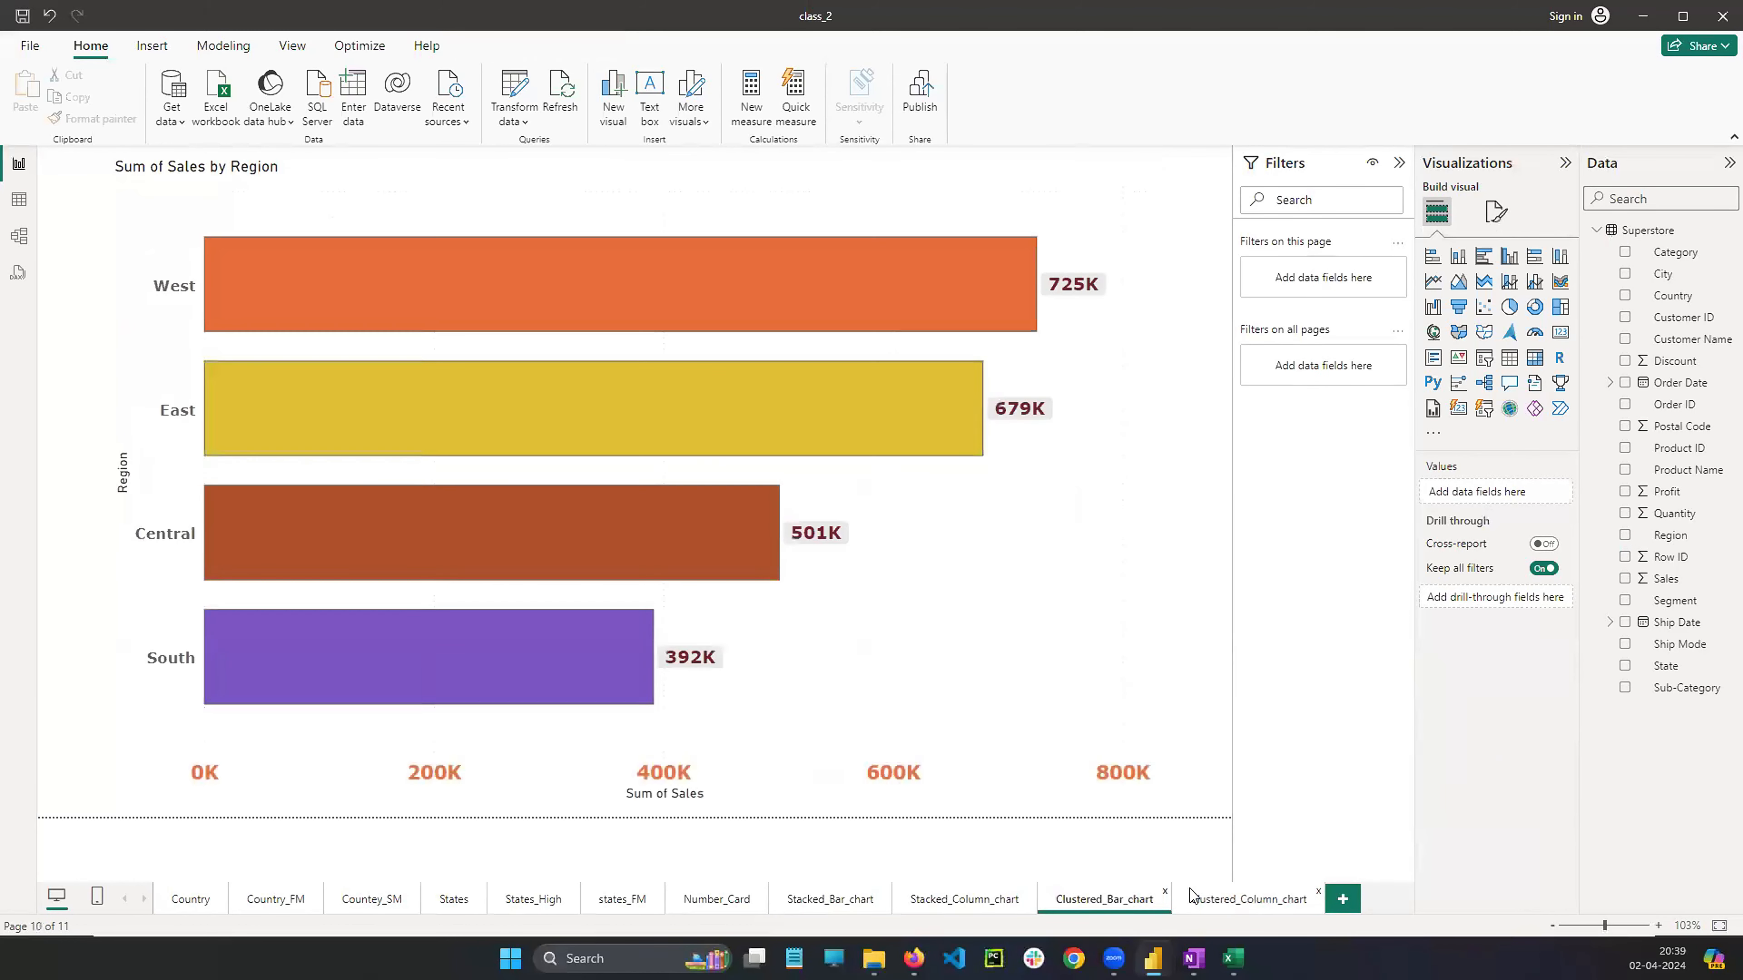
mouse_move(1006, 655)
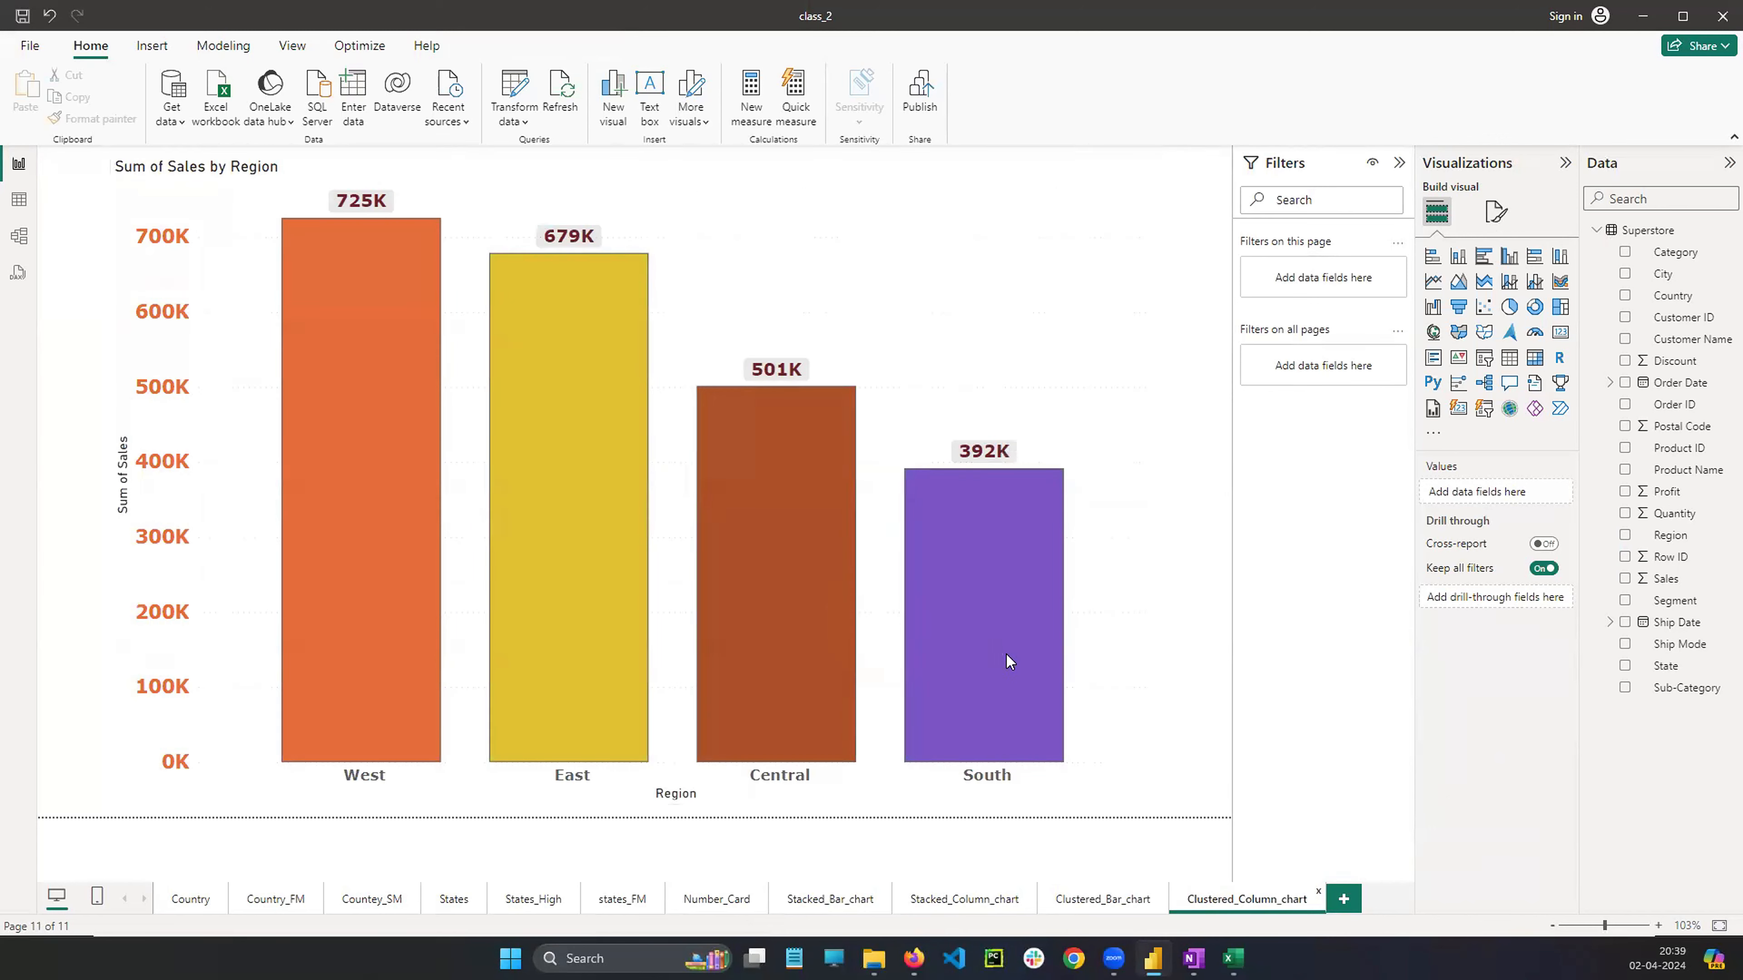
drag(862, 167, 842, 189)
drag(1147, 167, 1150, 184)
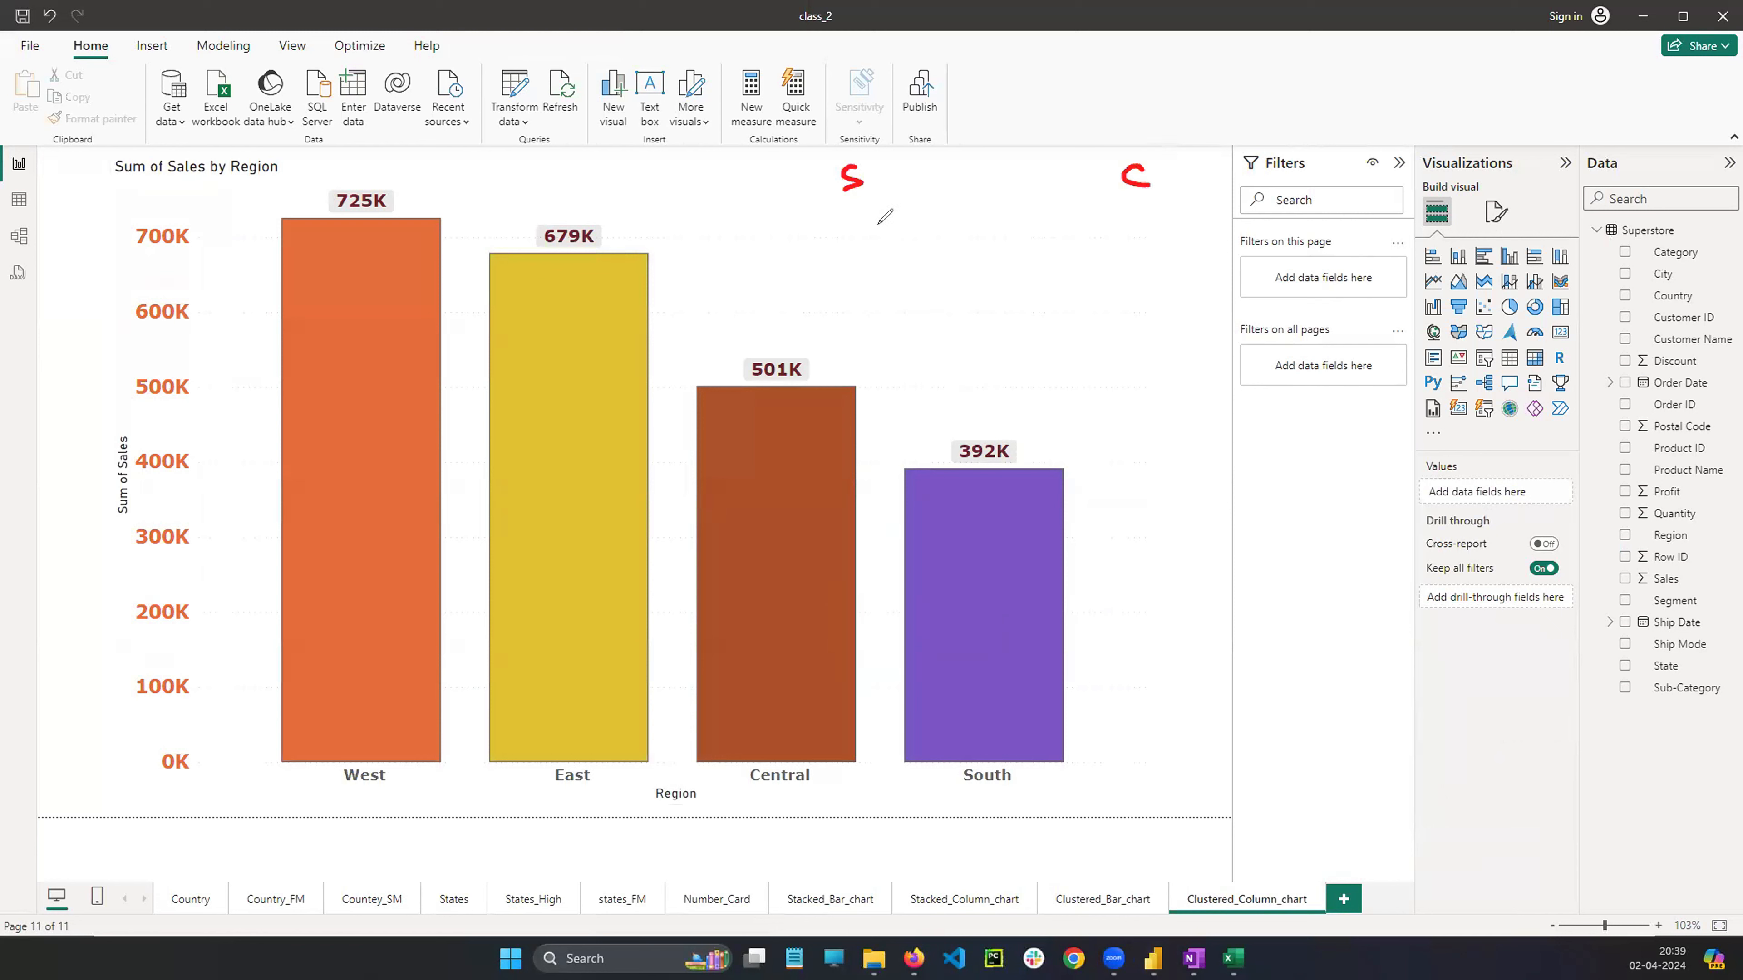
mouse_move(849, 206)
mouse_down()
mouse_move(783, 280)
mouse_move(797, 283)
mouse_up()
mouse_move(846, 207)
mouse_down()
mouse_move(861, 252)
mouse_move(918, 277)
mouse_up()
mouse_move(1132, 206)
mouse_down()
mouse_move(1091, 234)
mouse_move(1098, 280)
mouse_move(1158, 264)
mouse_move(1185, 290)
mouse_up()
mouse_move(688, 342)
mouse_down()
mouse_move(772, 374)
mouse_move(782, 439)
mouse_up()
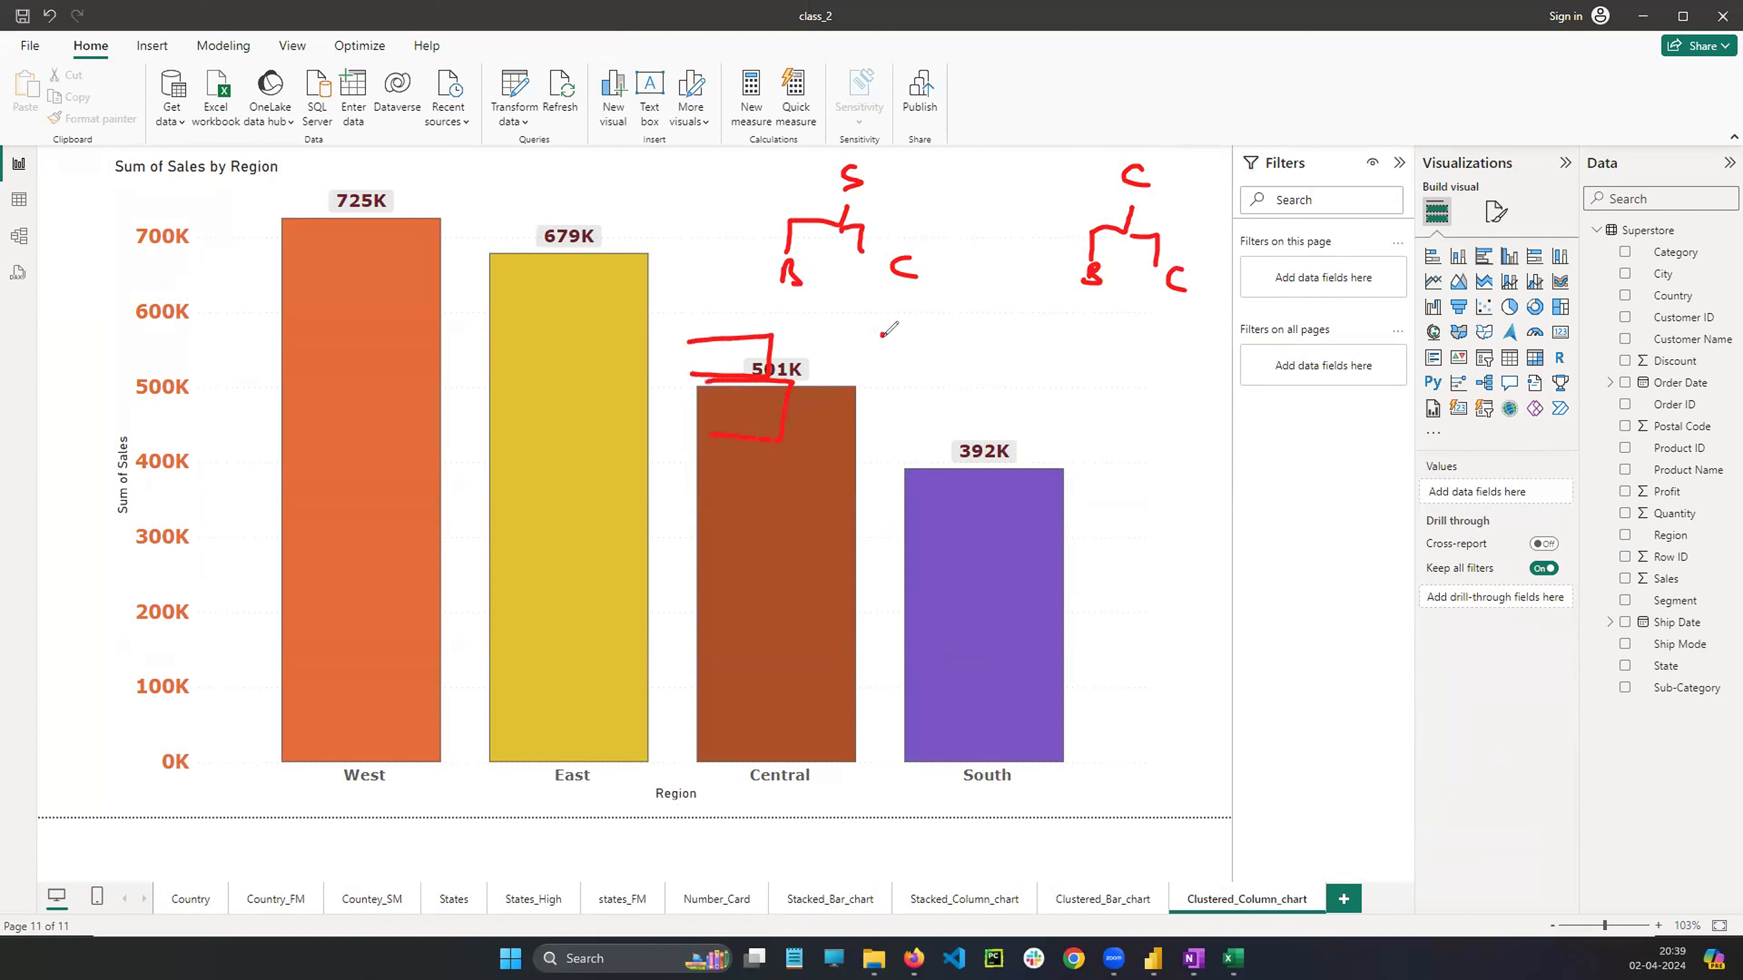
mouse_move(878, 409)
mouse_down()
mouse_move(905, 328)
mouse_move(895, 406)
mouse_up()
mouse_move(899, 374)
mouse_down()
mouse_move(921, 366)
mouse_move(922, 404)
mouse_up()
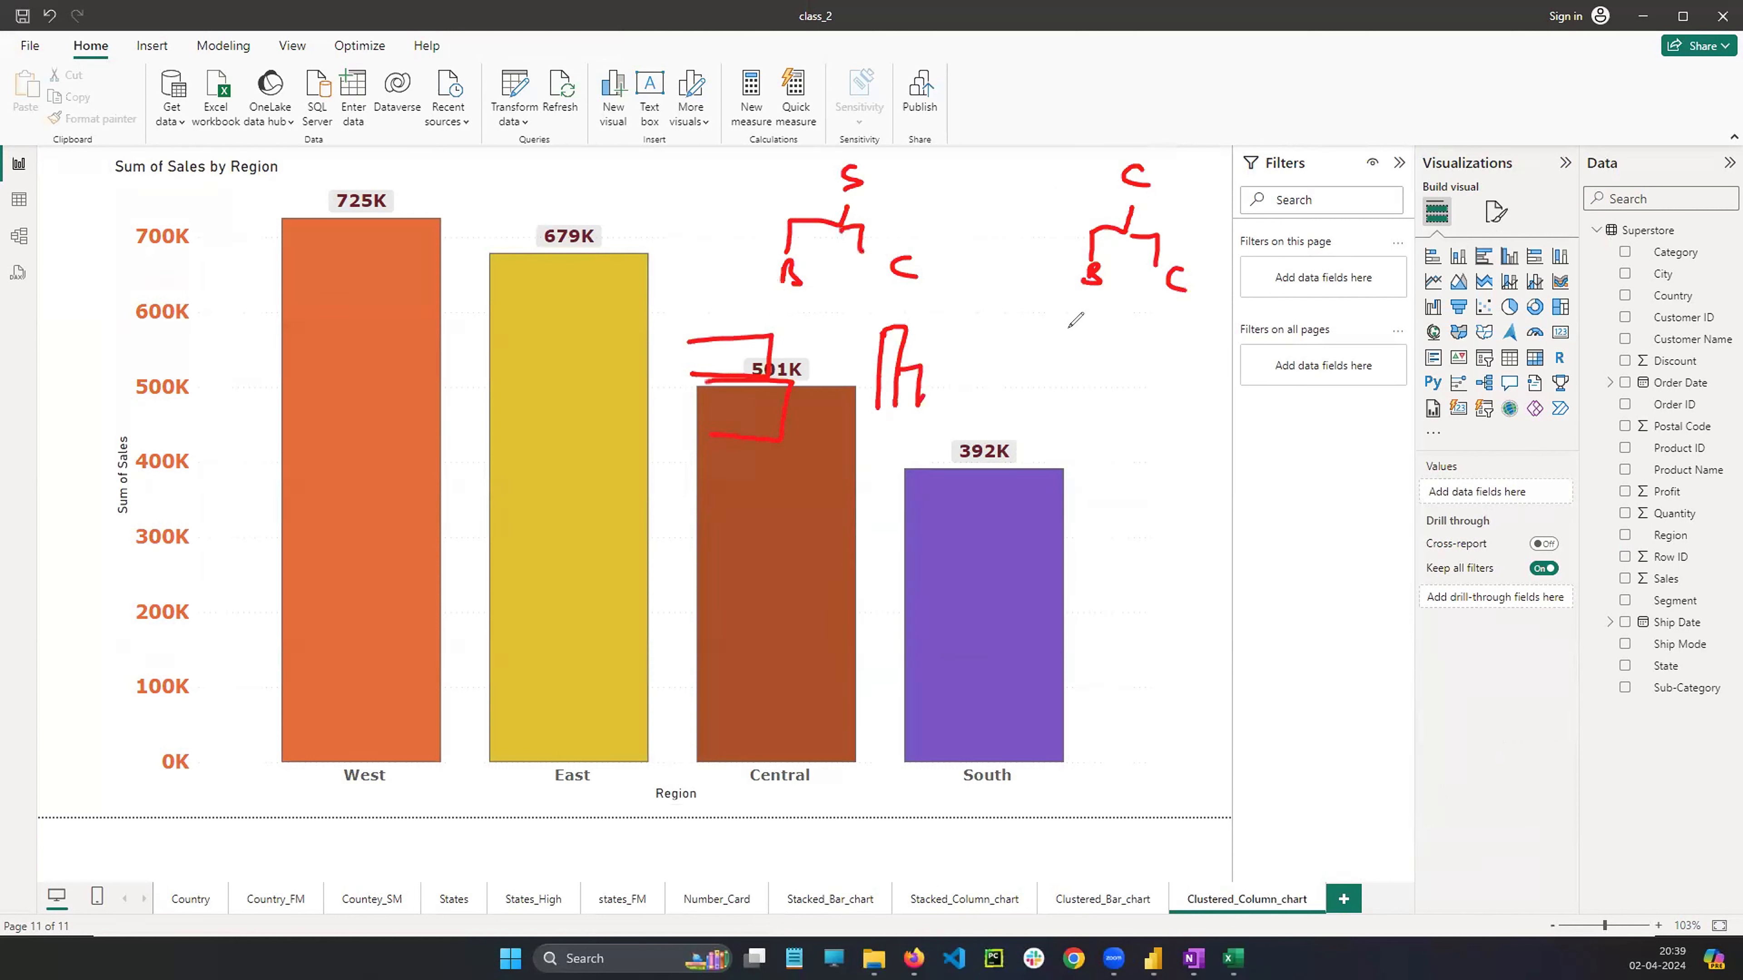
drag(1067, 314, 1058, 401)
mouse_move(1115, 321)
mouse_down()
mouse_move(1069, 332)
mouse_move(1117, 351)
mouse_up()
mouse_move(1058, 355)
mouse_down()
mouse_move(1104, 353)
mouse_move(1067, 385)
mouse_up()
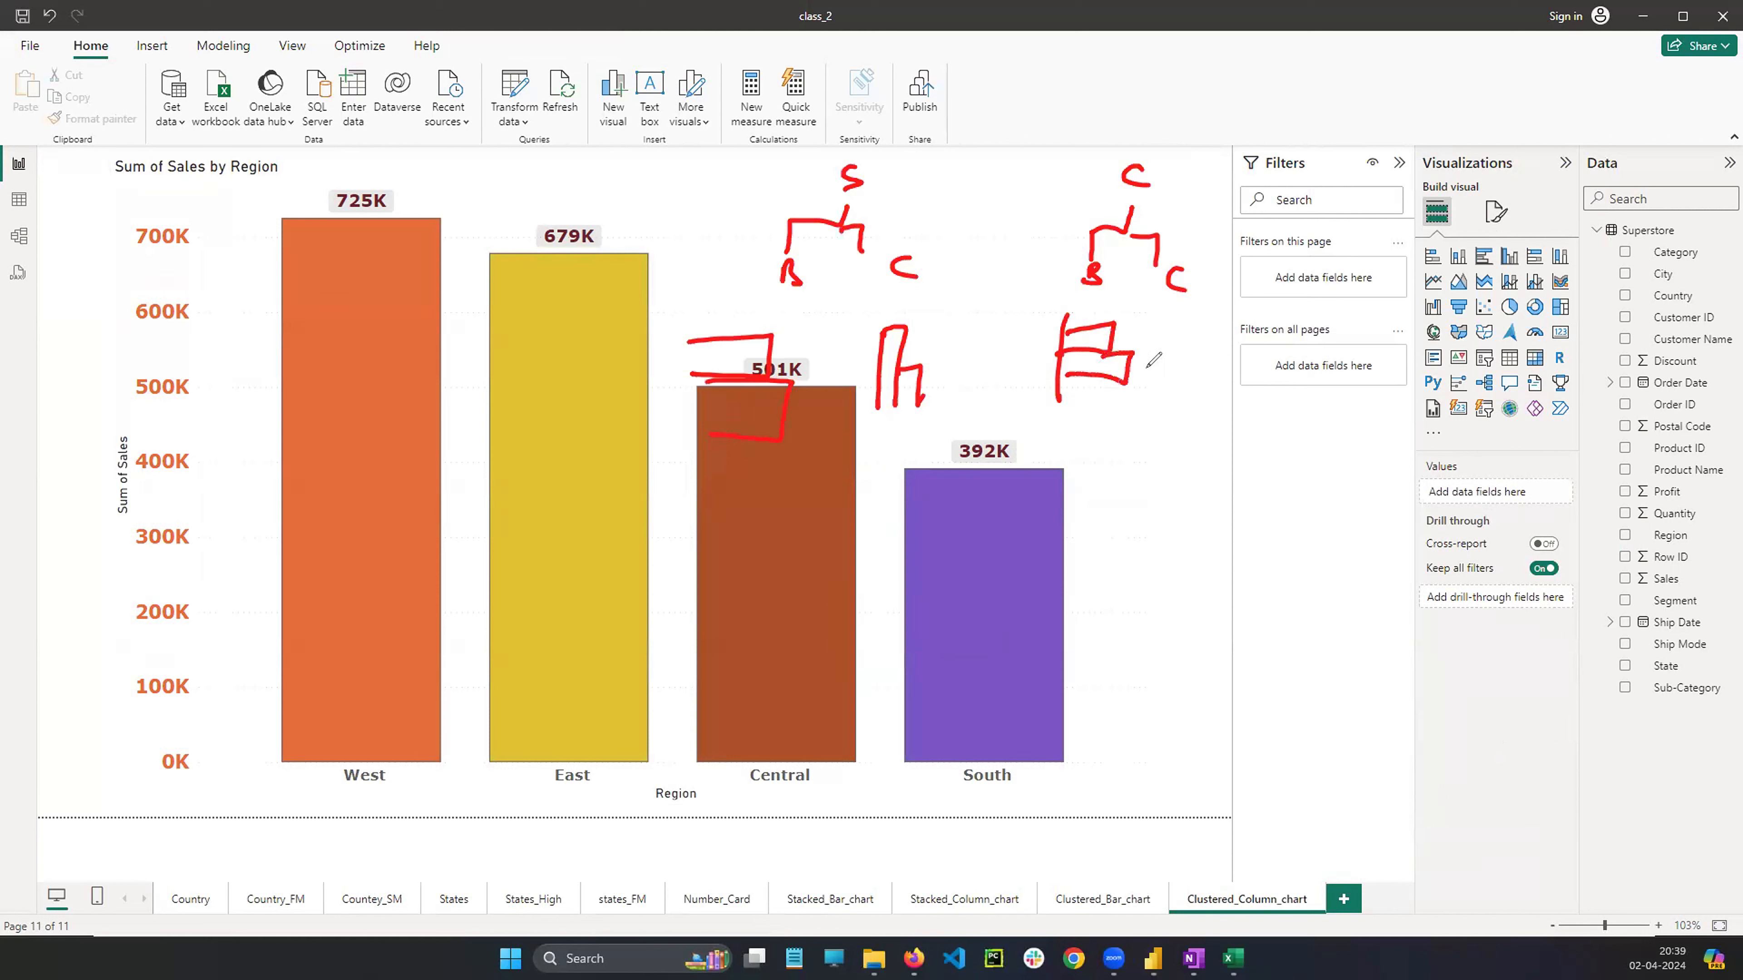
mouse_move(1186, 323)
mouse_down()
mouse_move(1180, 396)
mouse_move(1196, 390)
mouse_up()
drag(1201, 345, 1222, 395)
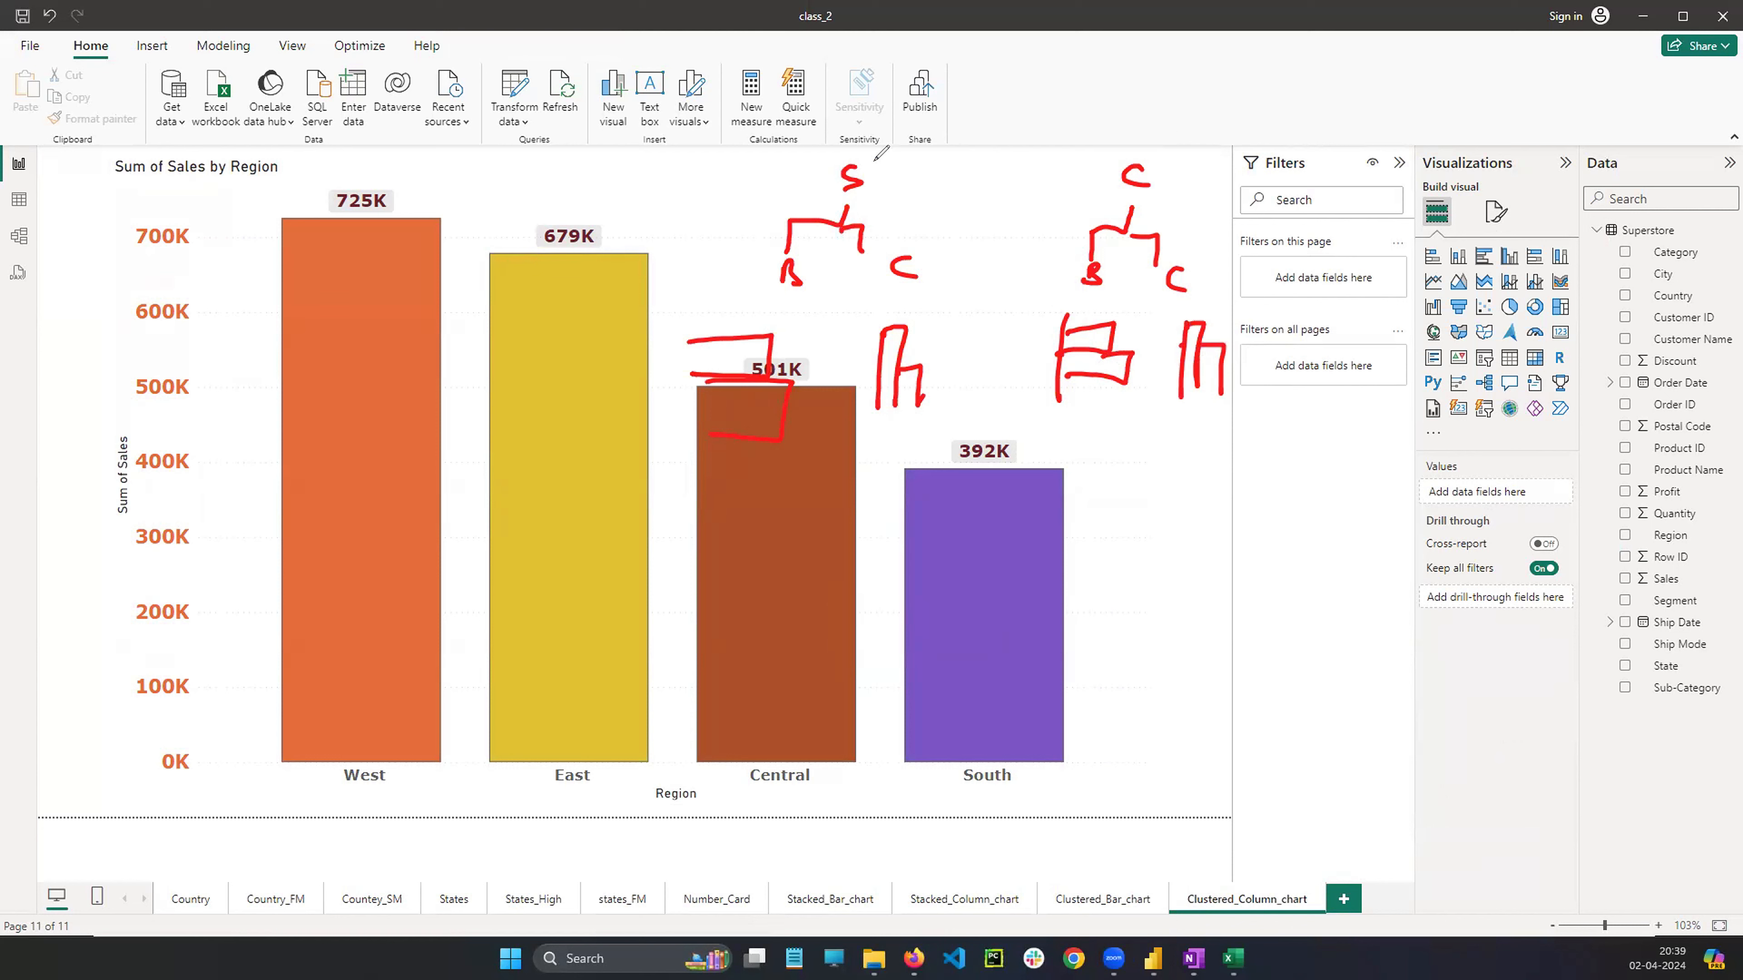
drag(877, 145, 884, 176)
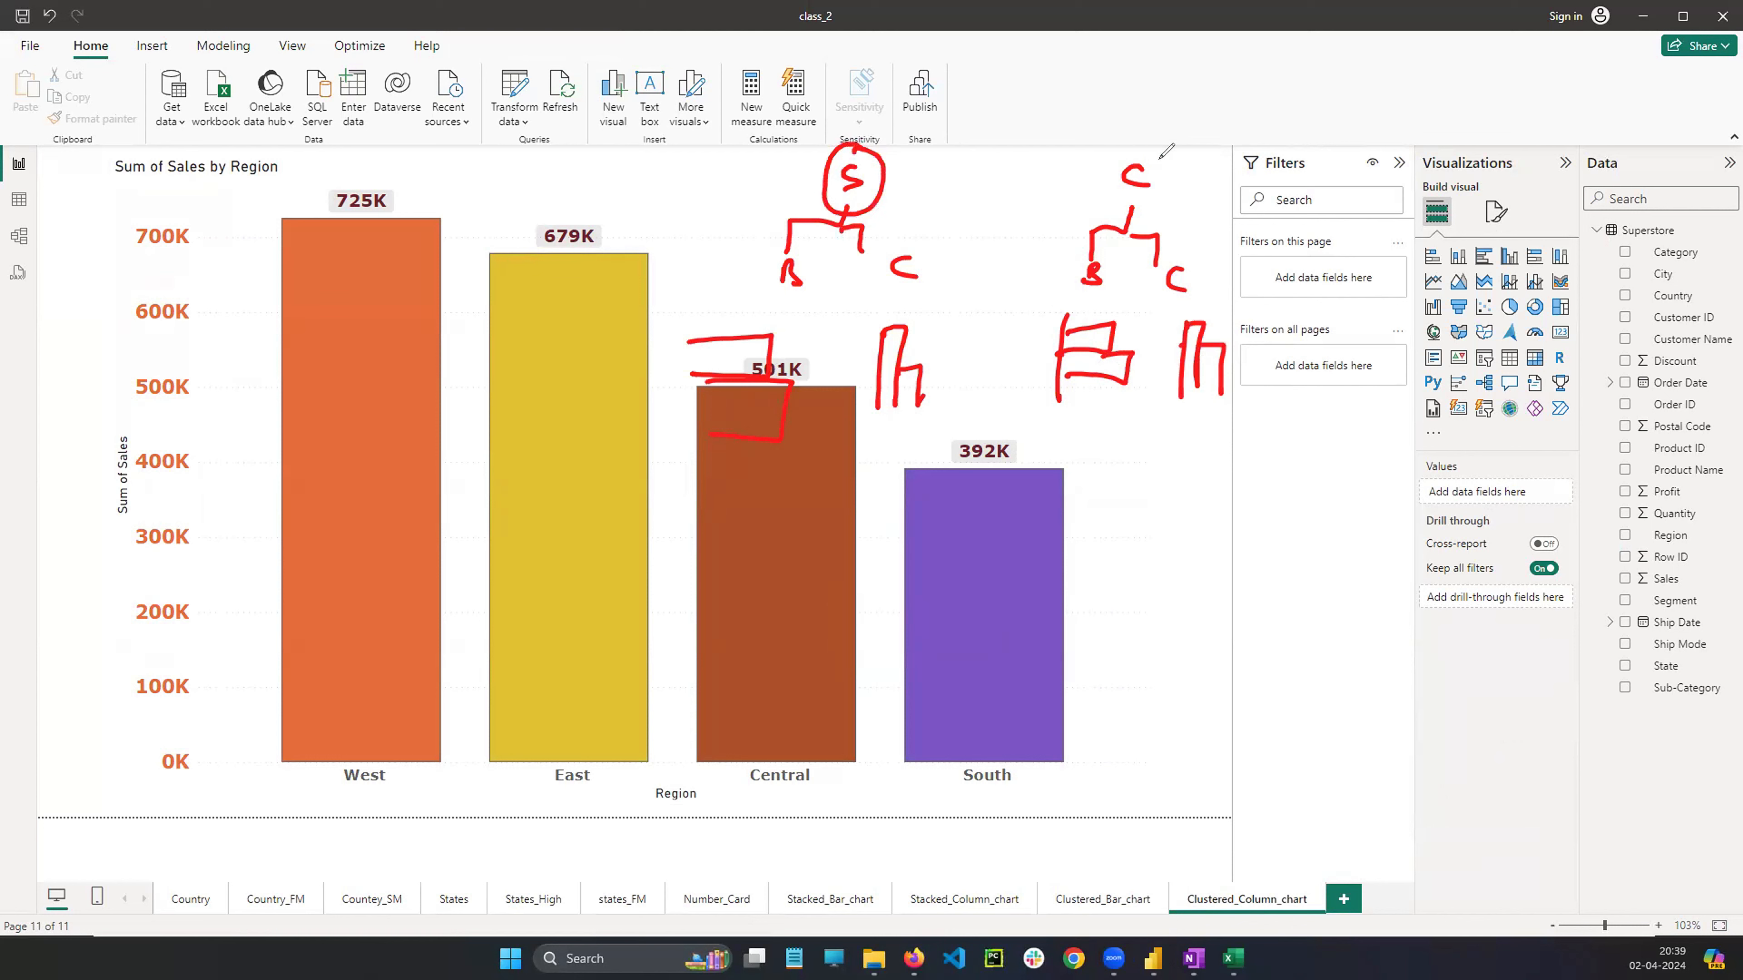
mouse_move(1160, 149)
mouse_down()
mouse_move(1108, 164)
mouse_move(1167, 156)
mouse_up()
mouse_move(882, 173)
mouse_down()
mouse_move(1101, 180)
mouse_move(1081, 199)
mouse_up()
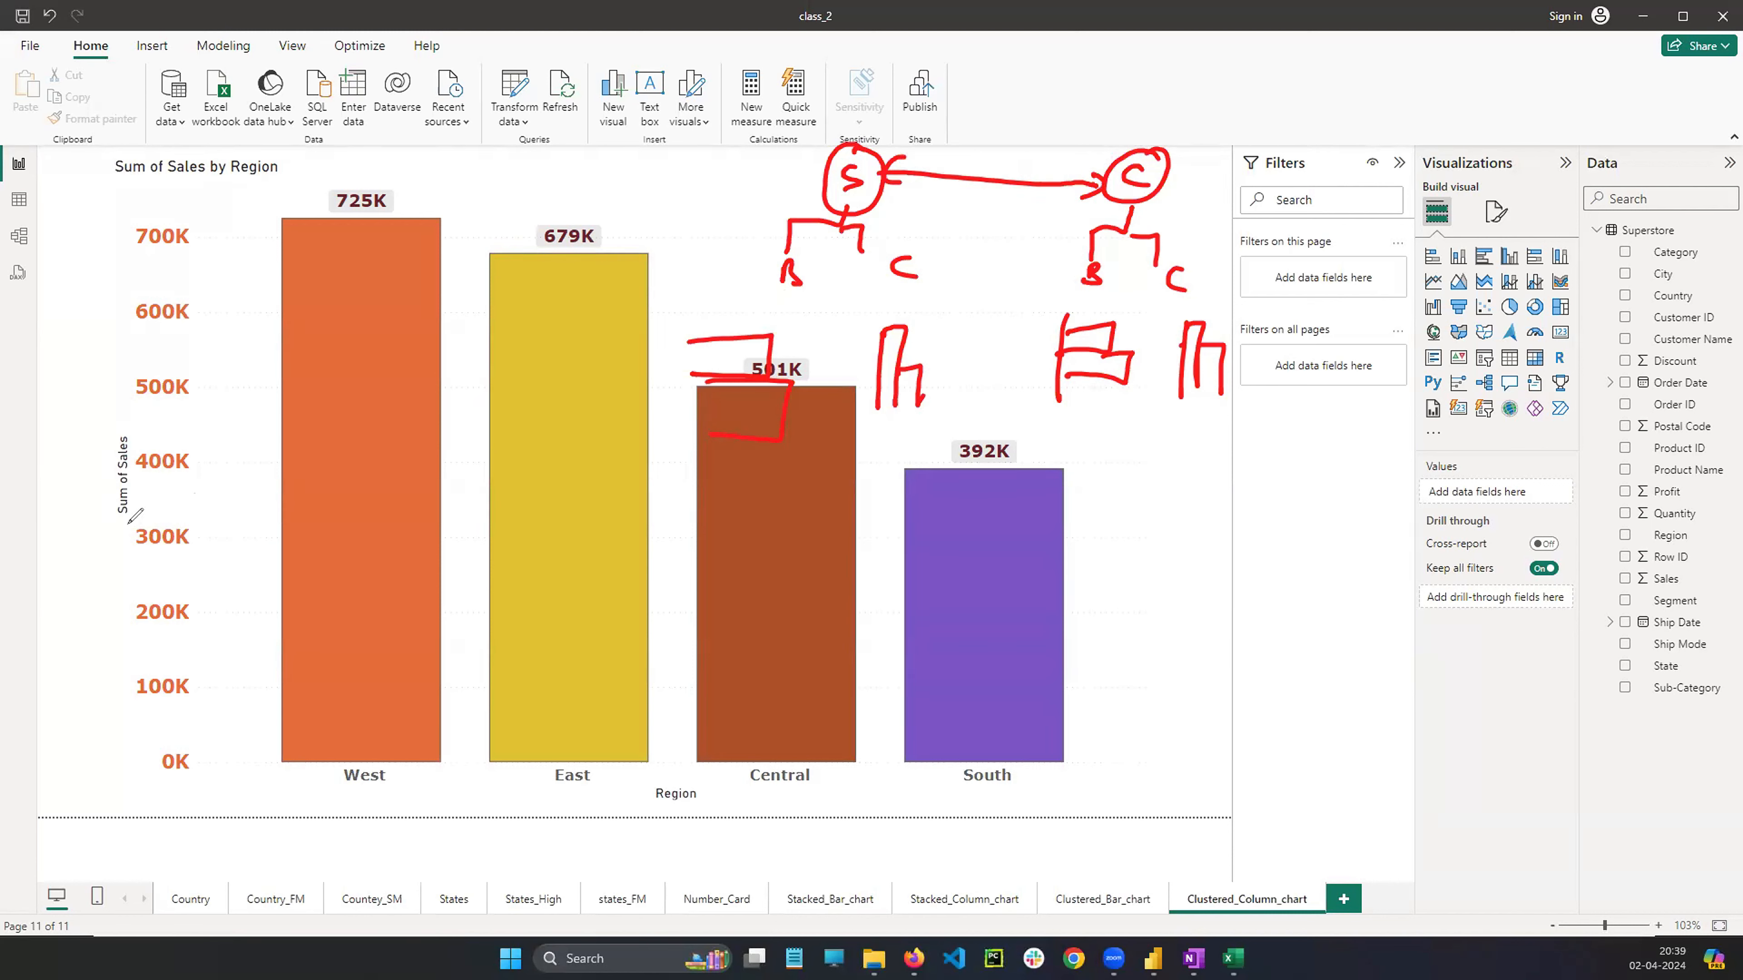
click(75, 539)
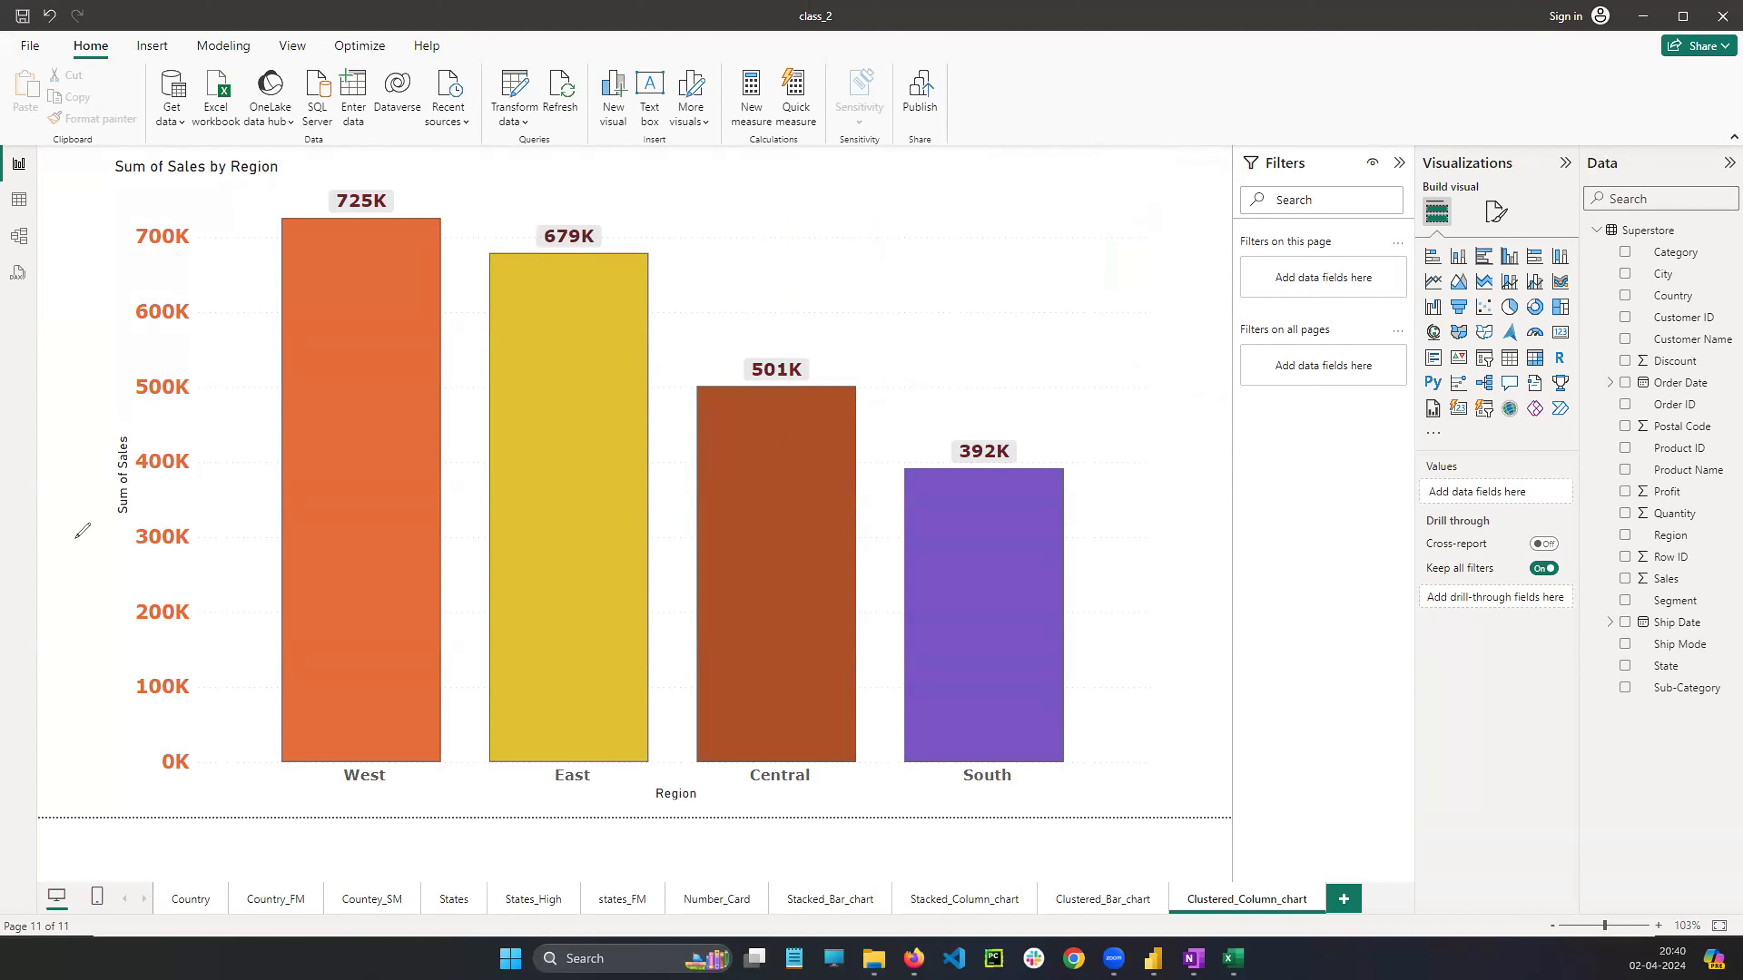
Review the Clustered_Bar_chart, Stacked_Column_chart, Stacked_Bar_chart and Clustered_Column_chart pages again
click(1135, 909)
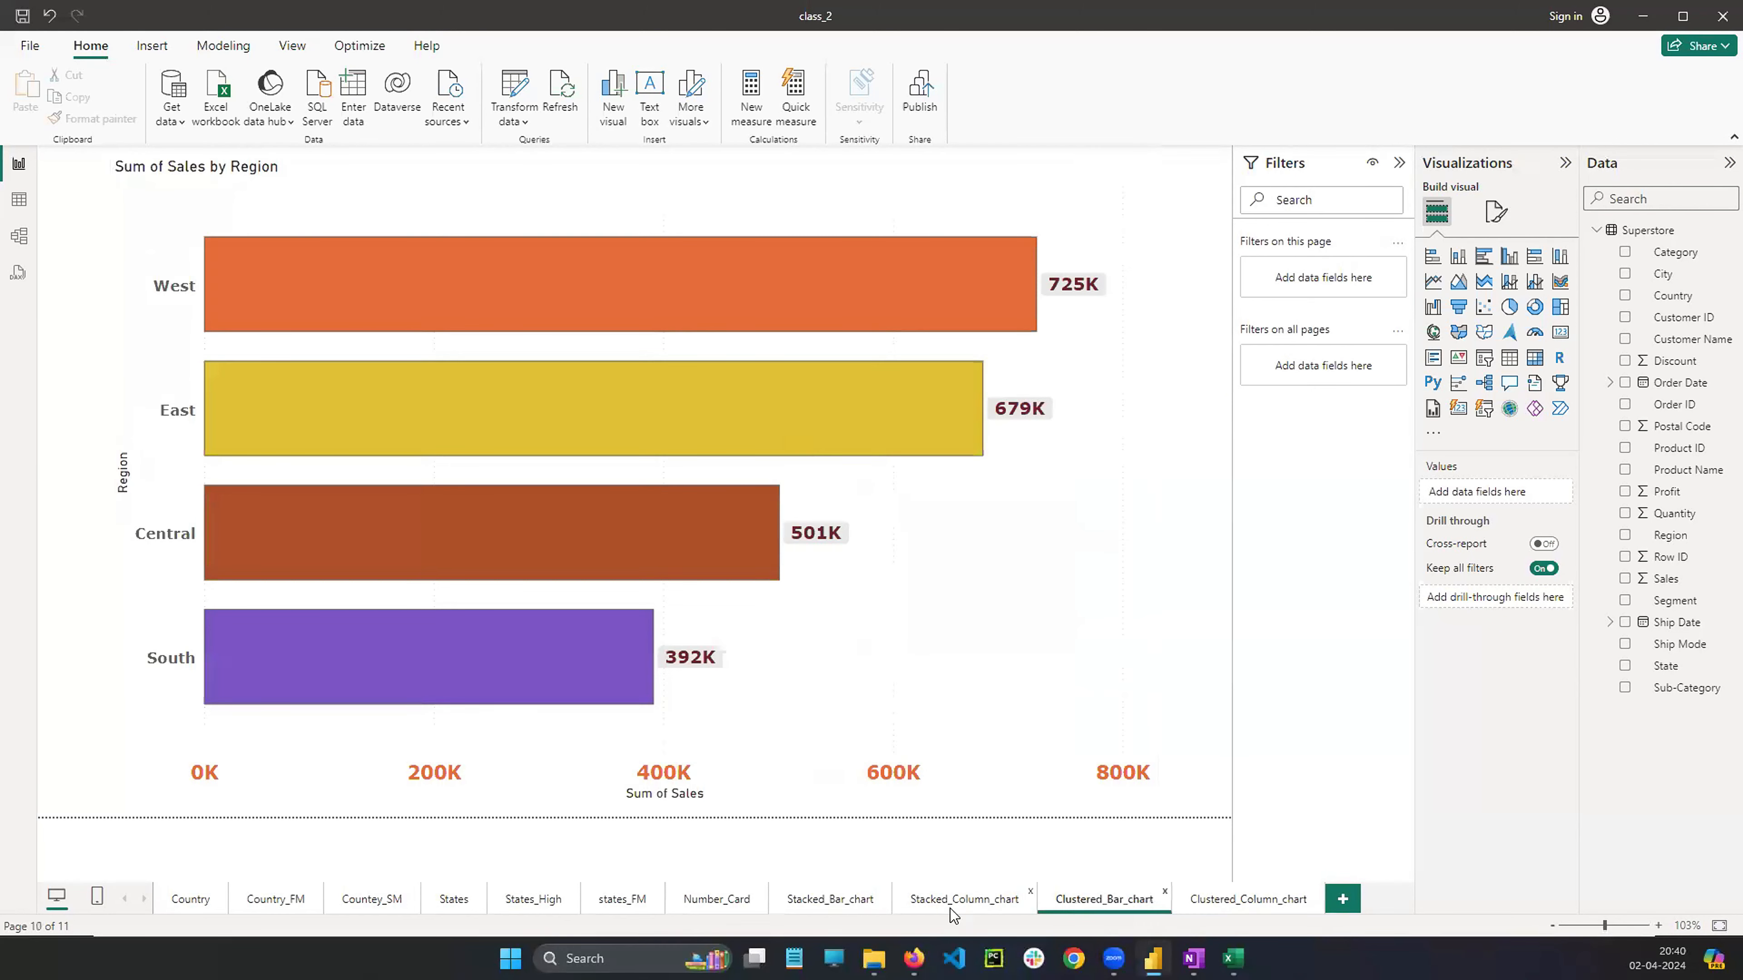
click(954, 909)
click(804, 909)
click(1257, 908)
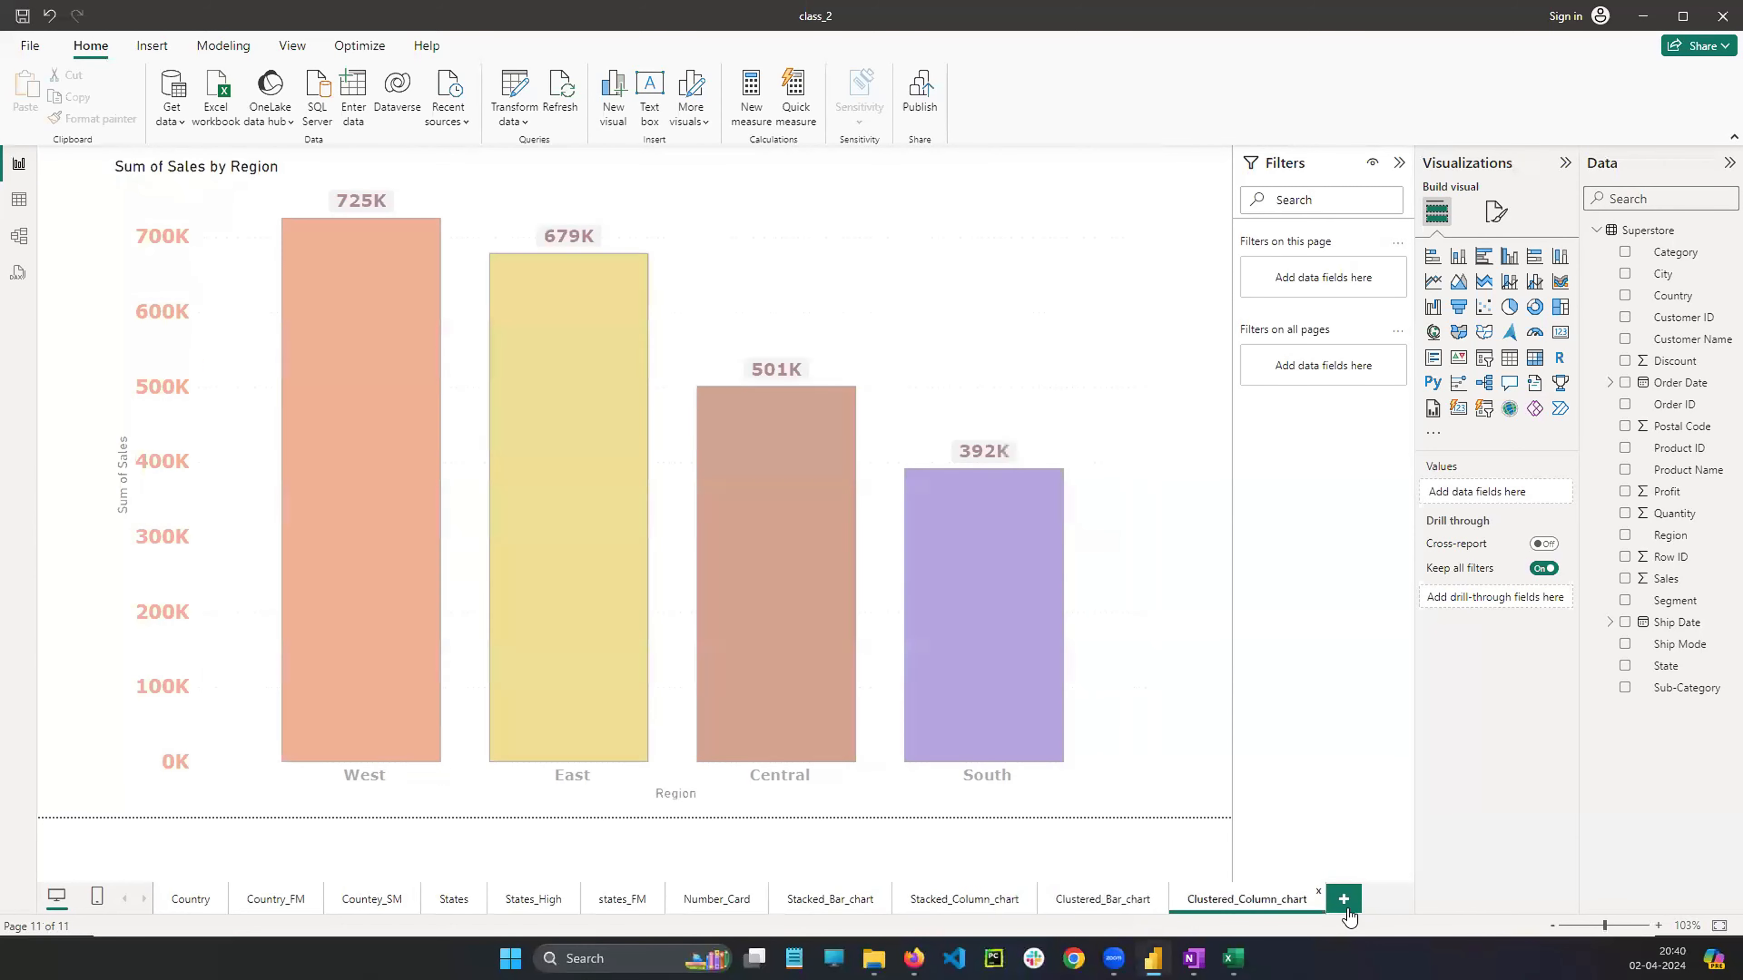
Add a new report page and rename it Difference
click(1344, 905)
right_click(1331, 902)
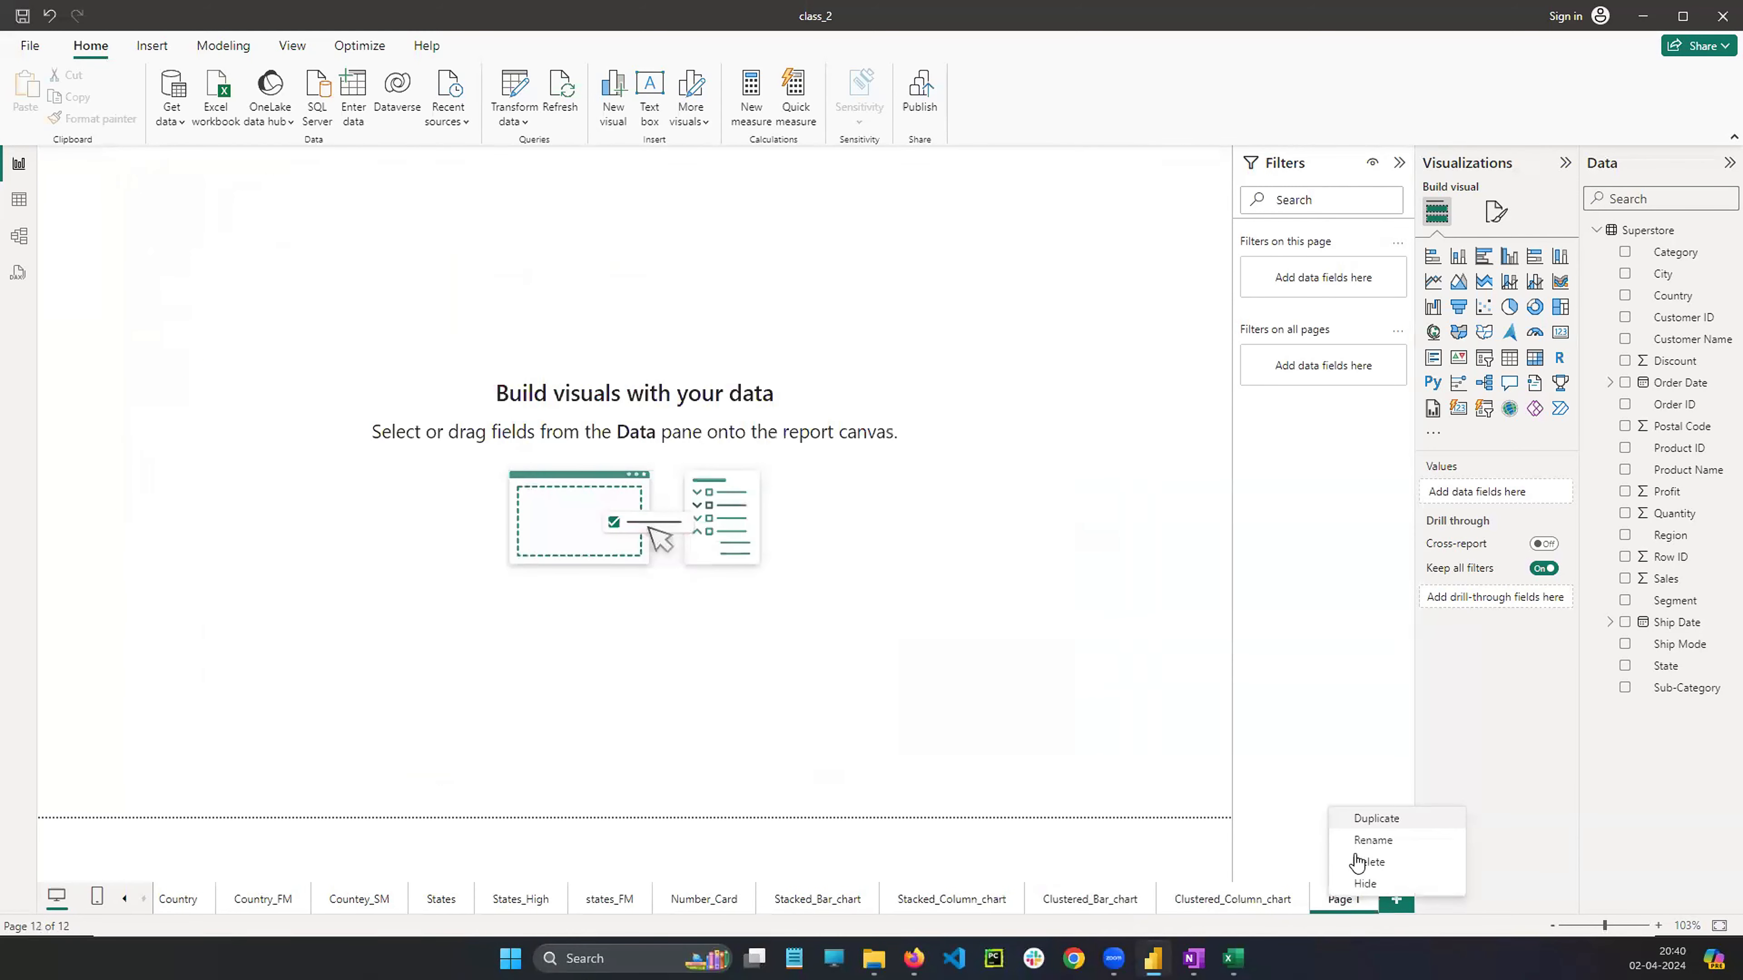
click(1360, 843)
text(D)
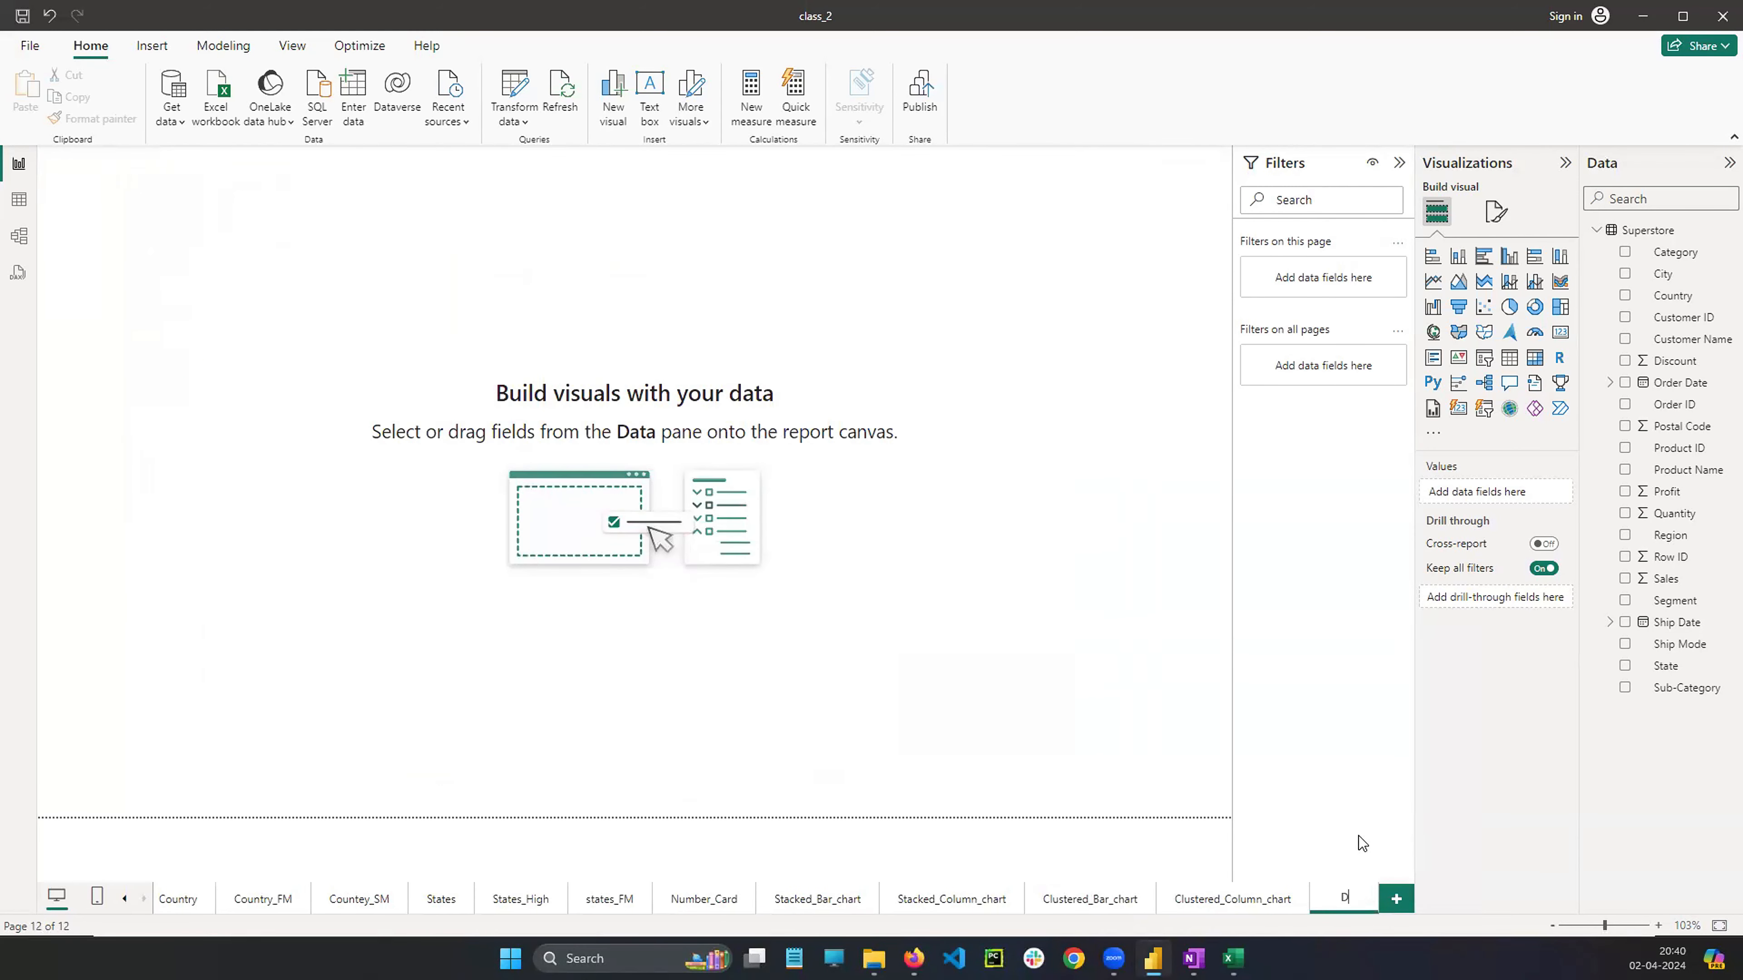
text(ifference_in_)
key(BackSpace)
key(BackSpace)
key(BackSpace)
key(BackSpace)
key(Return)
Switch to OneNote and draw a long horizontal red line below the clustered column chart sketch
mouse_move(1233, 960)
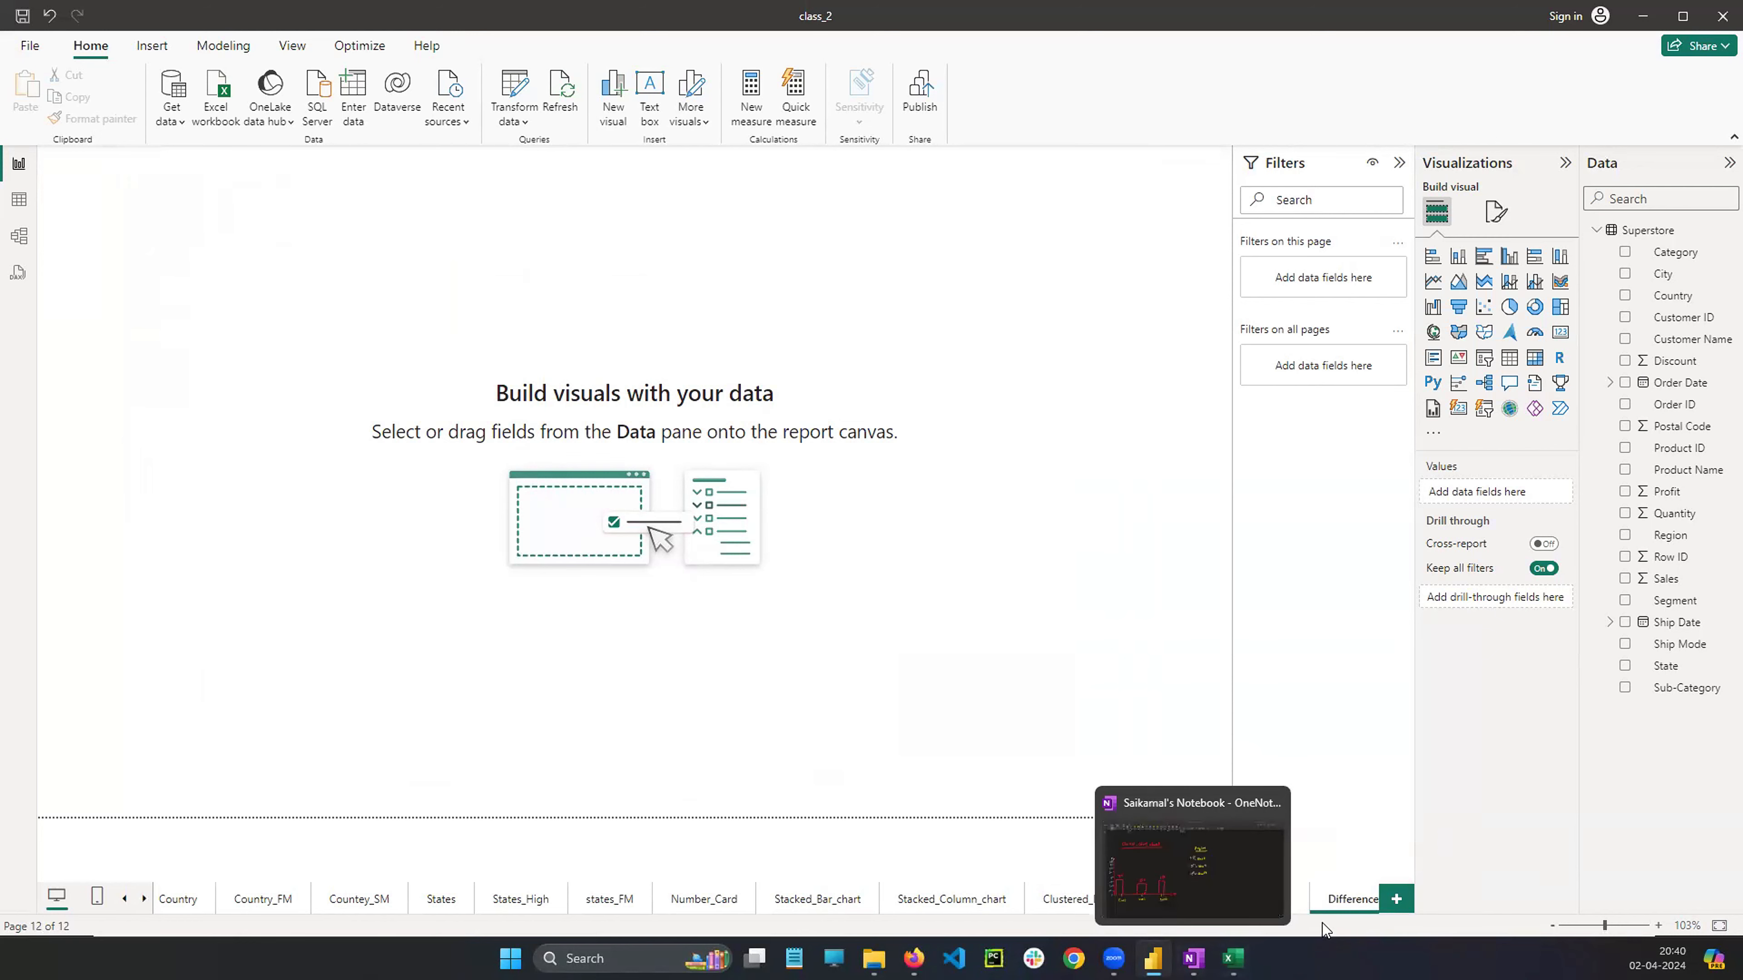
click(1193, 959)
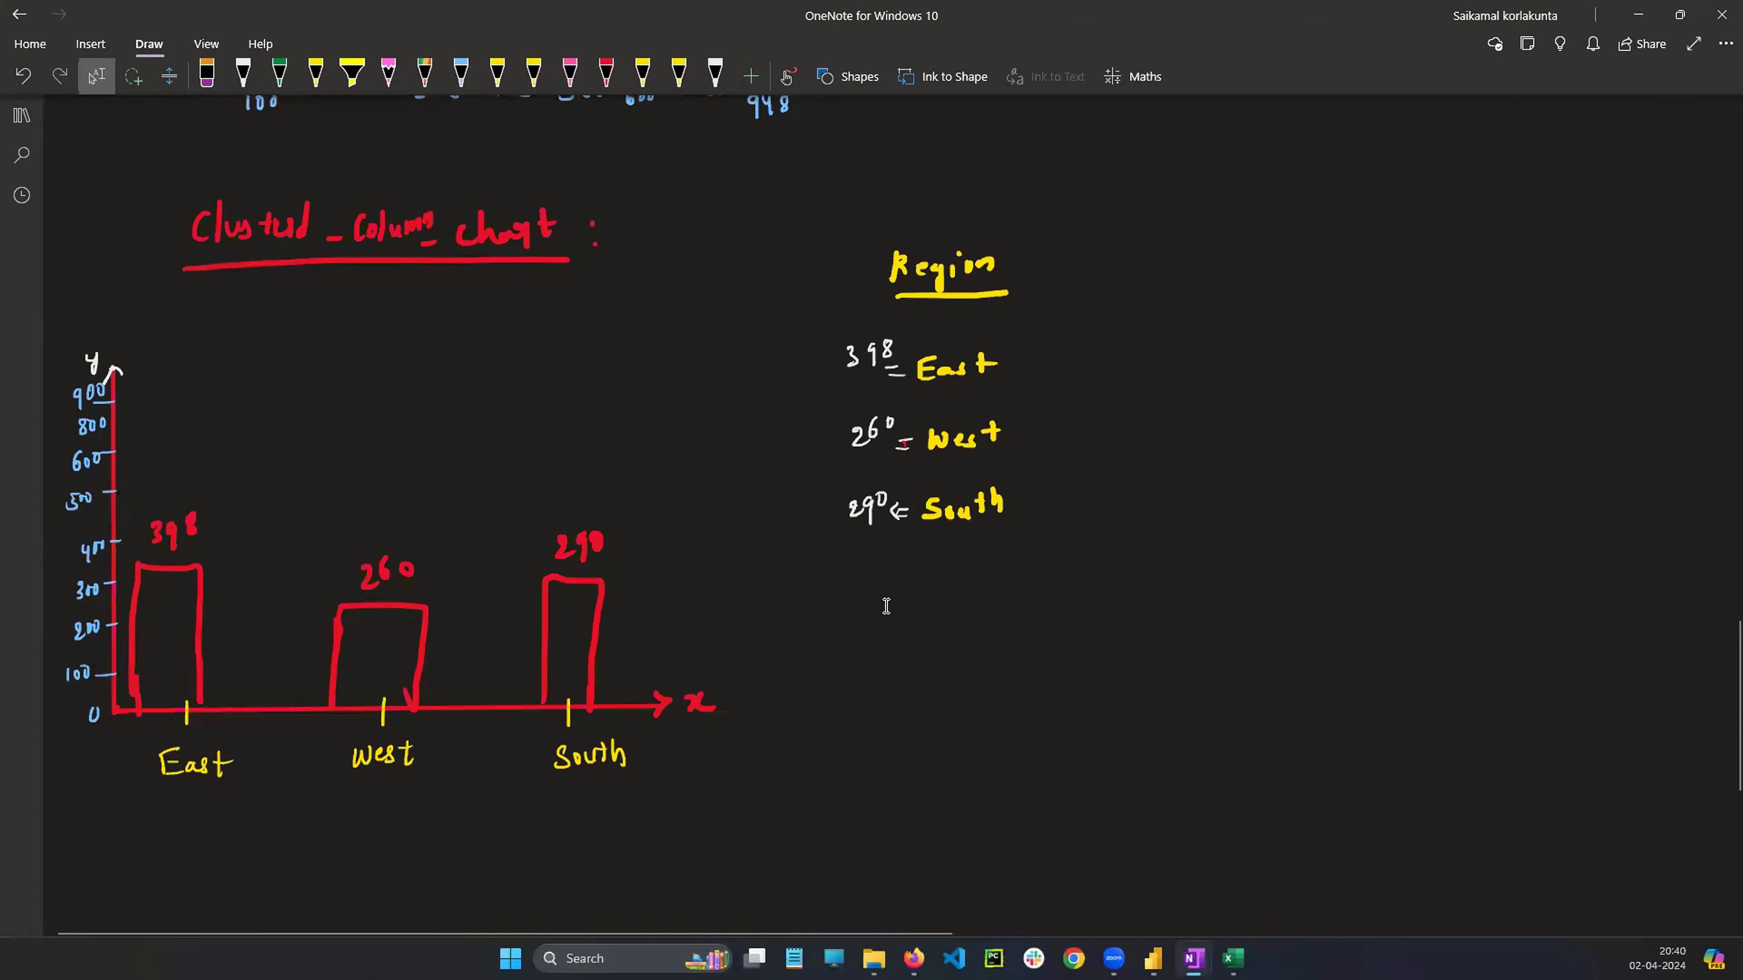
scroll(885, 618, down, 6)
scroll(892, 628, up, 10)
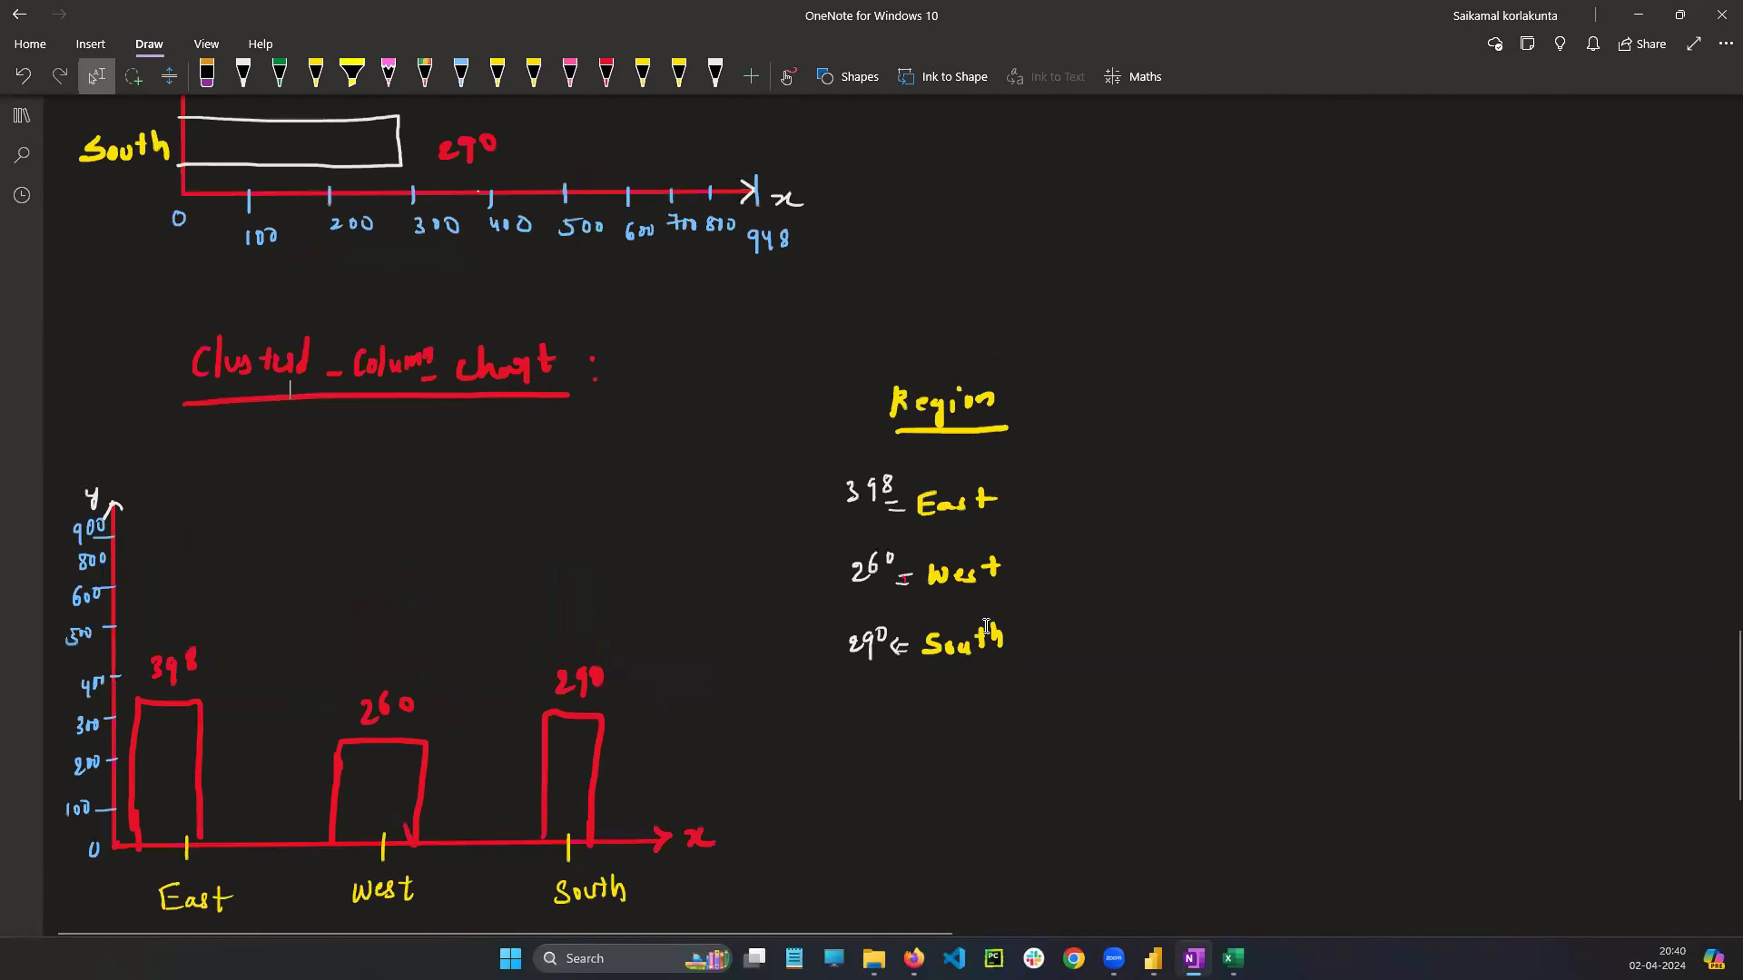
scroll(992, 618, down, 10)
click(854, 76)
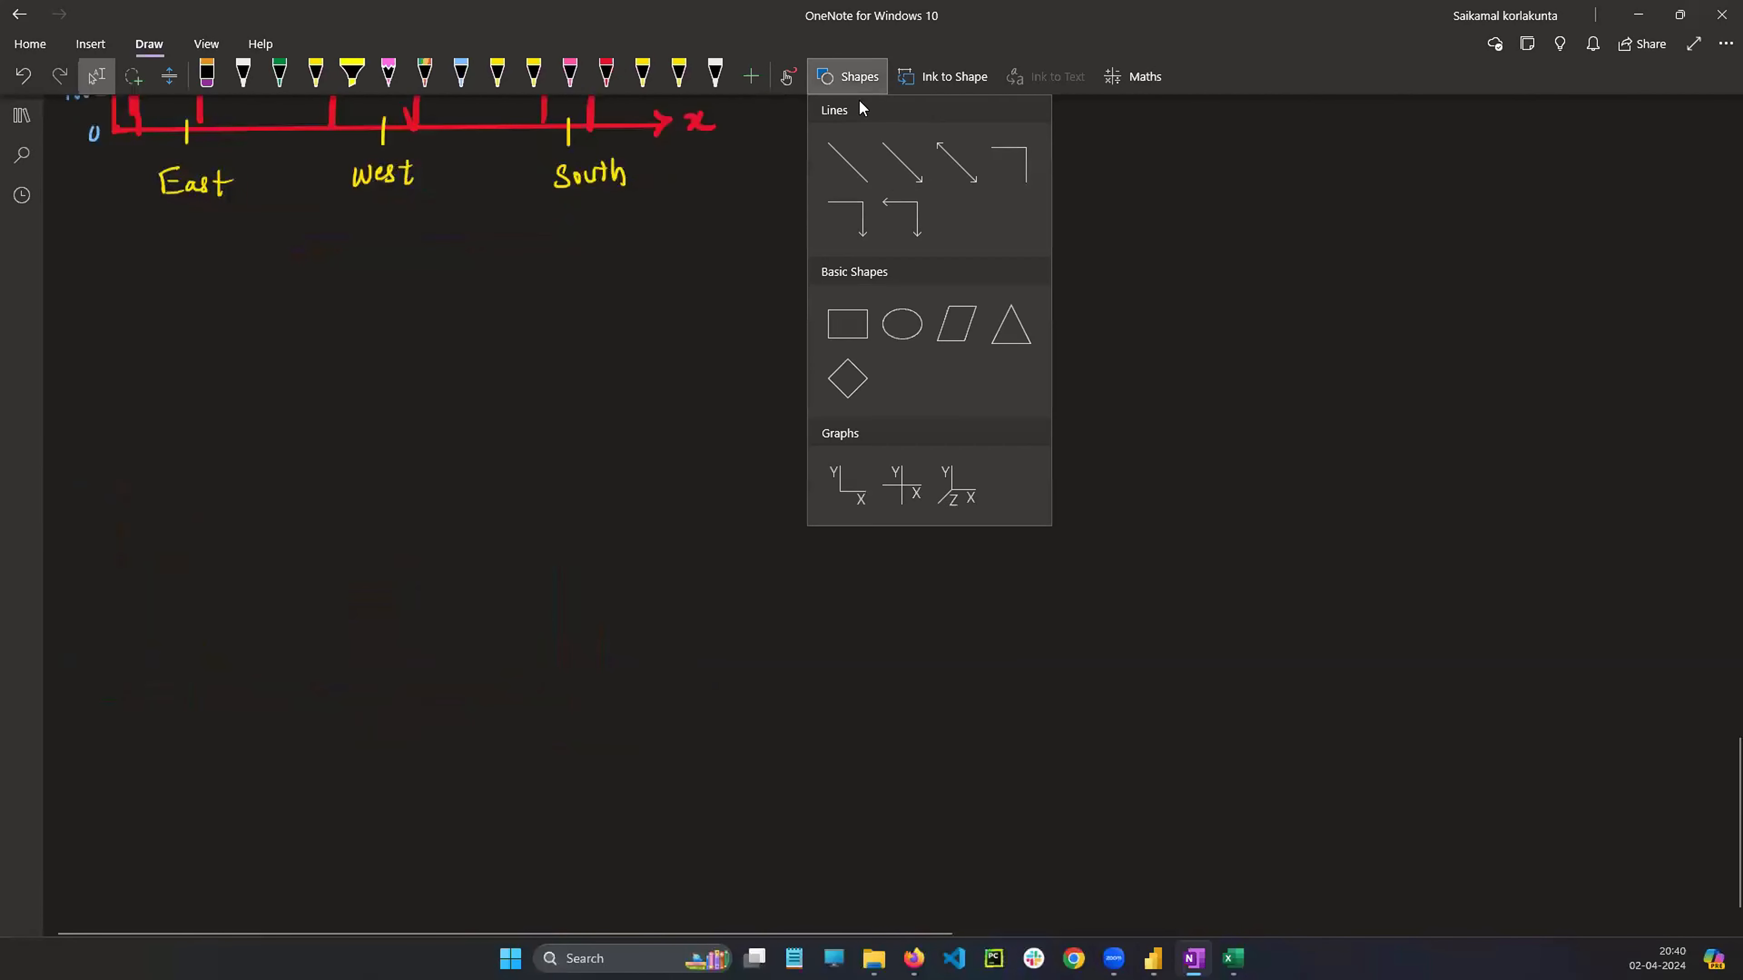
click(849, 163)
drag(99, 276, 81, 252)
drag(568, 274, 1688, 277)
click(1677, 316)
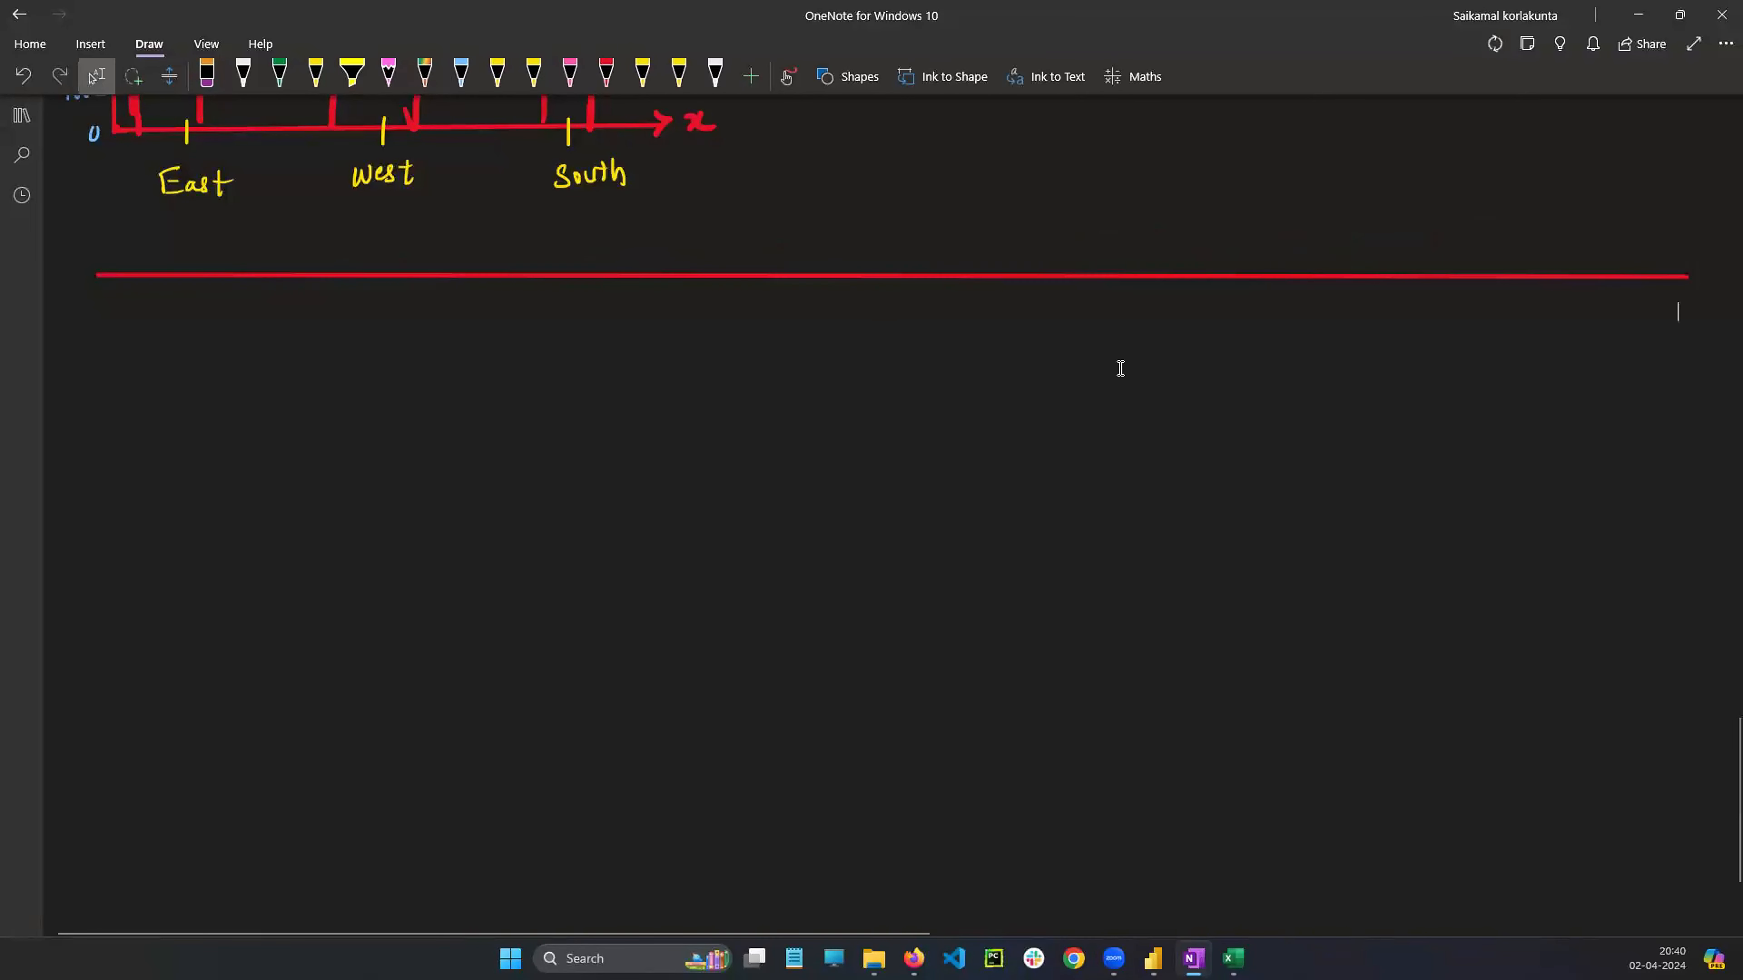
Handwrite the heading "Difference b/w stacked & cluster:" in blue below the red line
scroll(1121, 370, down, 2)
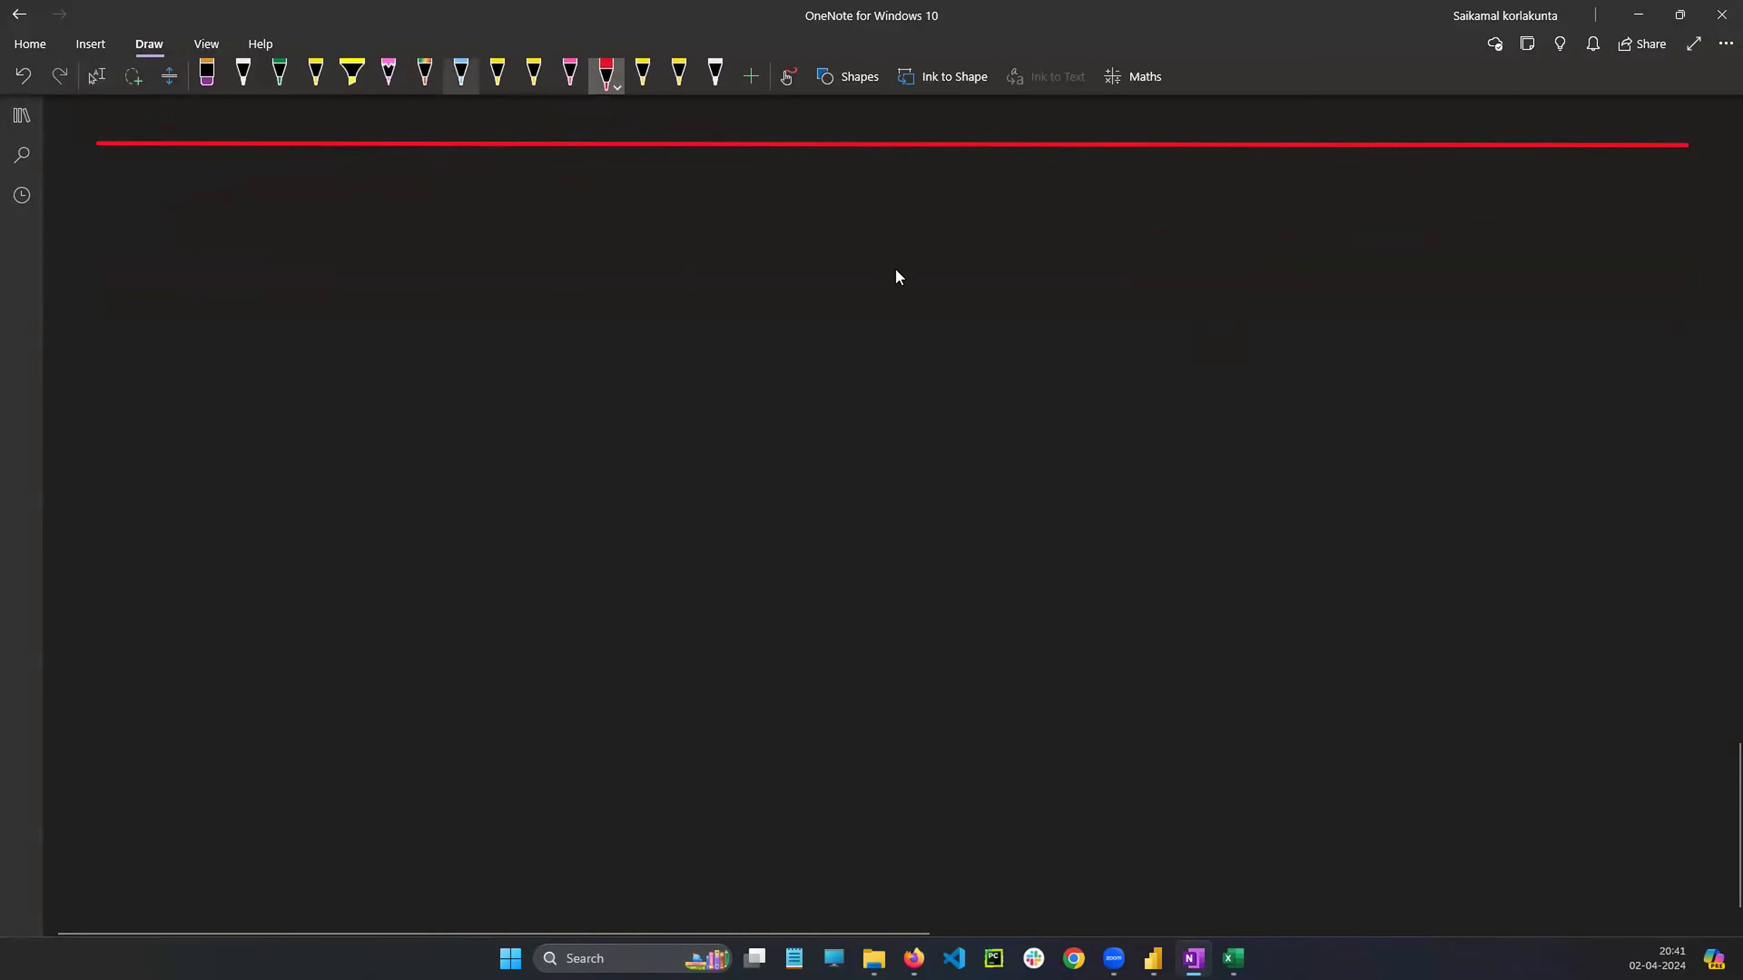
click(461, 73)
mouse_move(408, 171)
mouse_down()
mouse_move(400, 209)
mouse_move(425, 239)
mouse_up()
drag(473, 216, 495, 233)
mouse_move(502, 201)
mouse_down()
mouse_move(501, 238)
mouse_move(551, 212)
mouse_up()
drag(551, 205, 563, 213)
drag(573, 205, 567, 211)
drag(658, 180, 667, 206)
drag(680, 176, 674, 232)
mouse_move(685, 208)
mouse_down()
mouse_move(784, 198)
mouse_move(776, 217)
mouse_up()
mouse_move(798, 197)
mouse_down()
mouse_move(799, 216)
mouse_move(808, 204)
mouse_up()
drag(821, 205, 826, 213)
mouse_move(835, 194)
mouse_down()
mouse_move(848, 216)
mouse_move(872, 193)
mouse_move(919, 211)
mouse_move(939, 196)
mouse_up()
click(867, 205)
mouse_move(998, 202)
mouse_down()
mouse_move(988, 218)
mouse_move(1003, 219)
mouse_up()
drag(1017, 203, 1036, 214)
mouse_move(1049, 188)
mouse_down()
mouse_move(1048, 213)
mouse_move(1058, 202)
mouse_up()
drag(1058, 206, 1088, 201)
click(1096, 197)
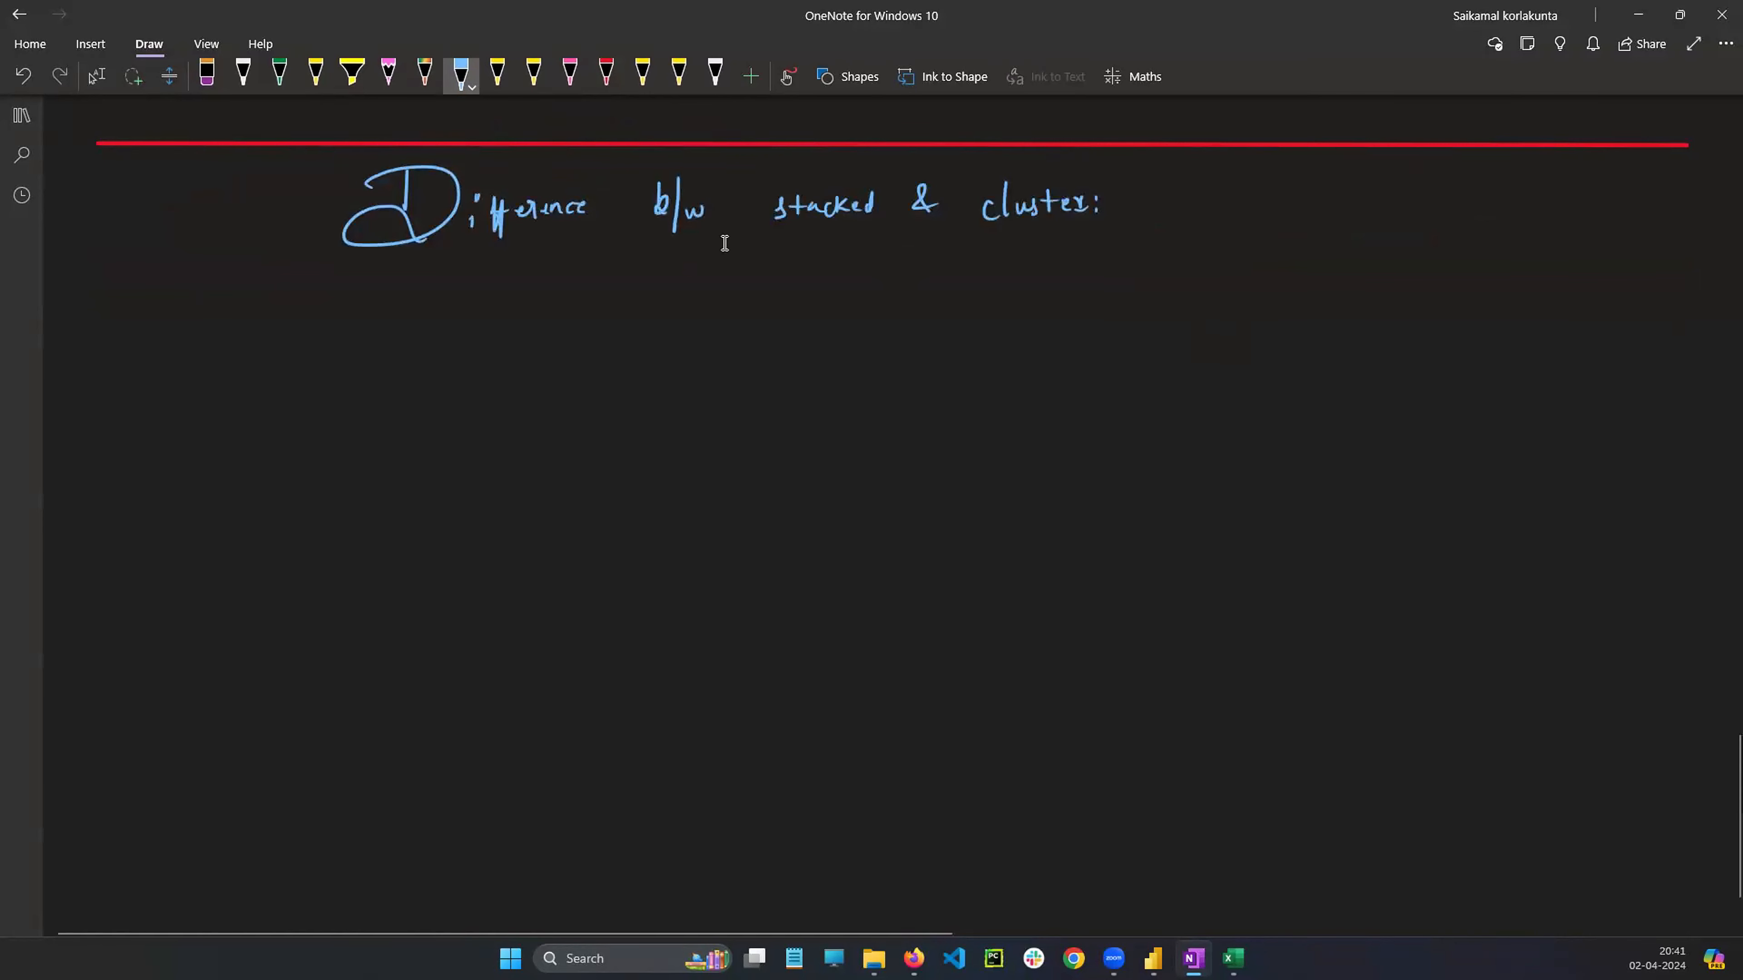
key(Escape)
Select the stacked bar chart sketch together with its Region legend
scroll(841, 323, up, 6)
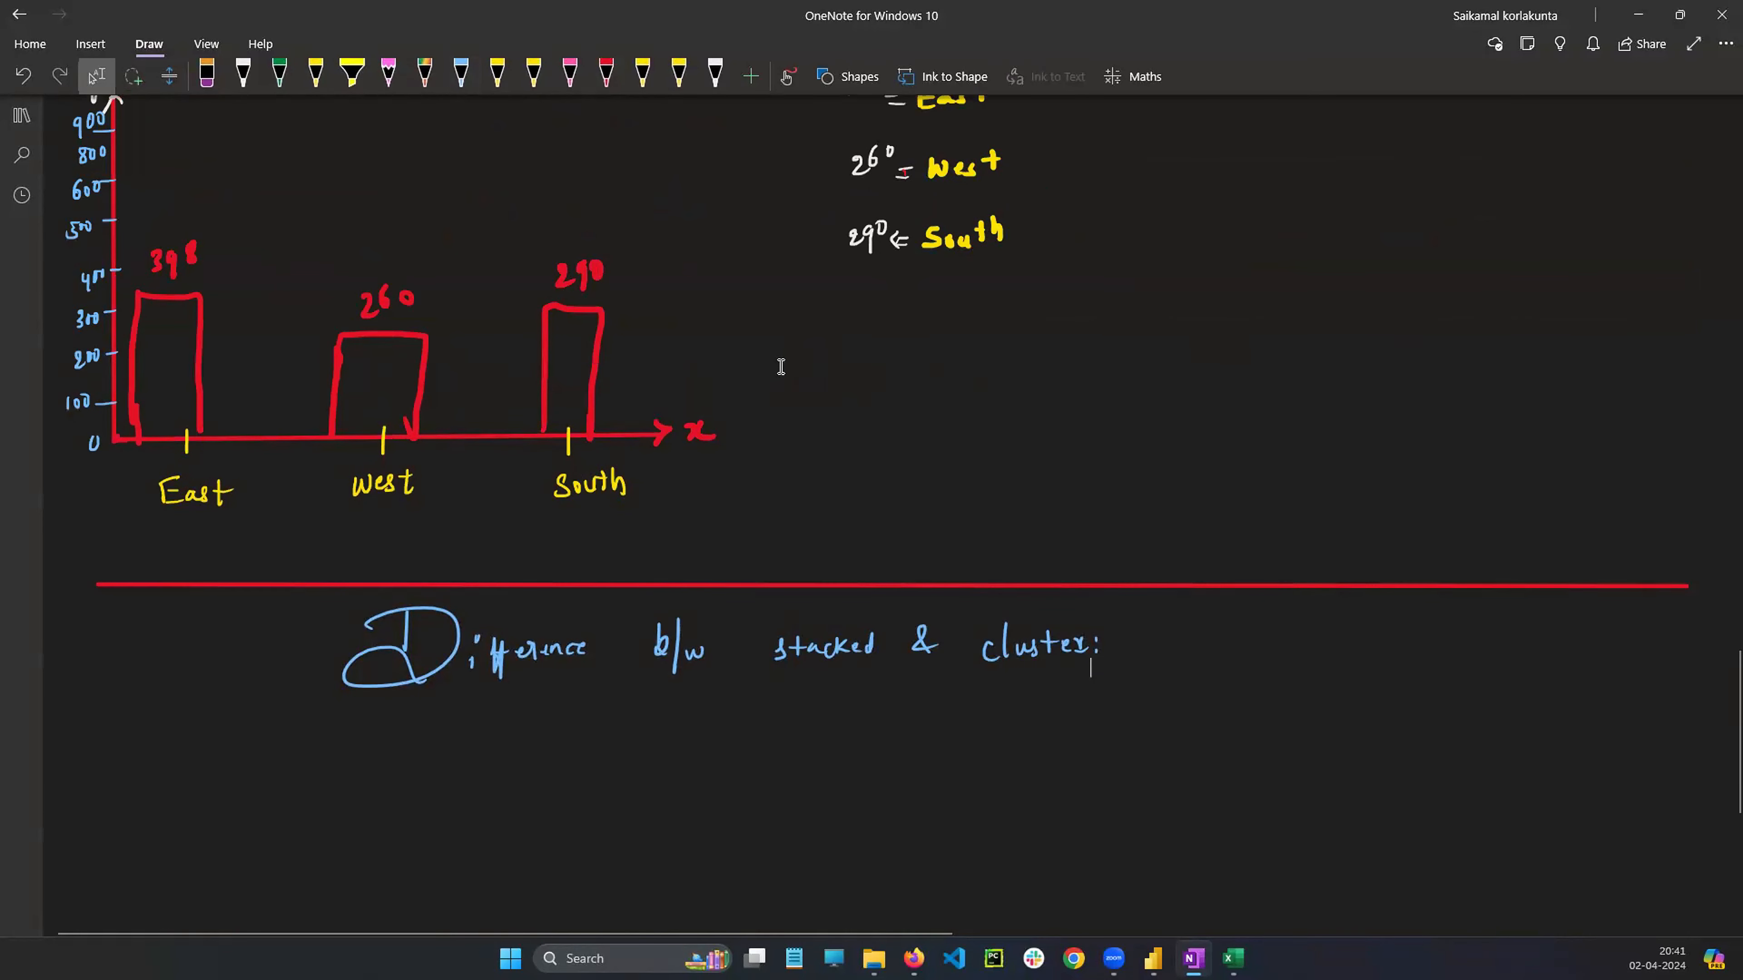
scroll(780, 359, up, 12)
scroll(451, 615, down, 4)
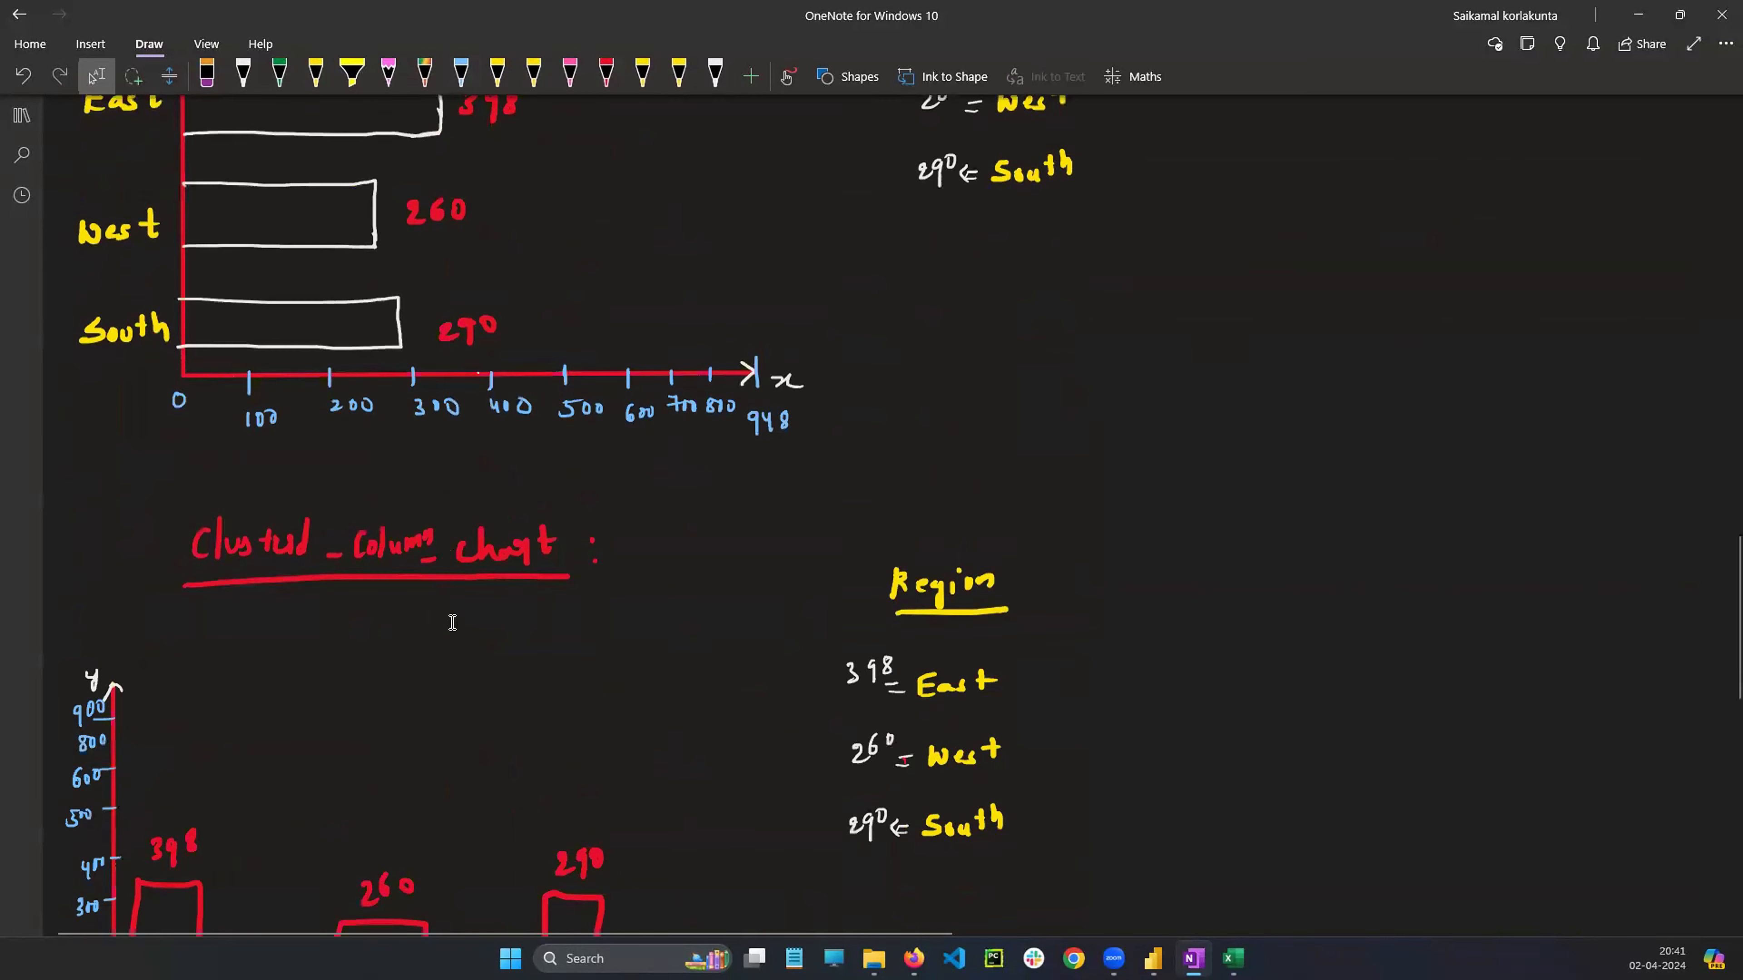
scroll(431, 342, up, 4)
scroll(449, 454, down, 3)
scroll(449, 454, down, 3)
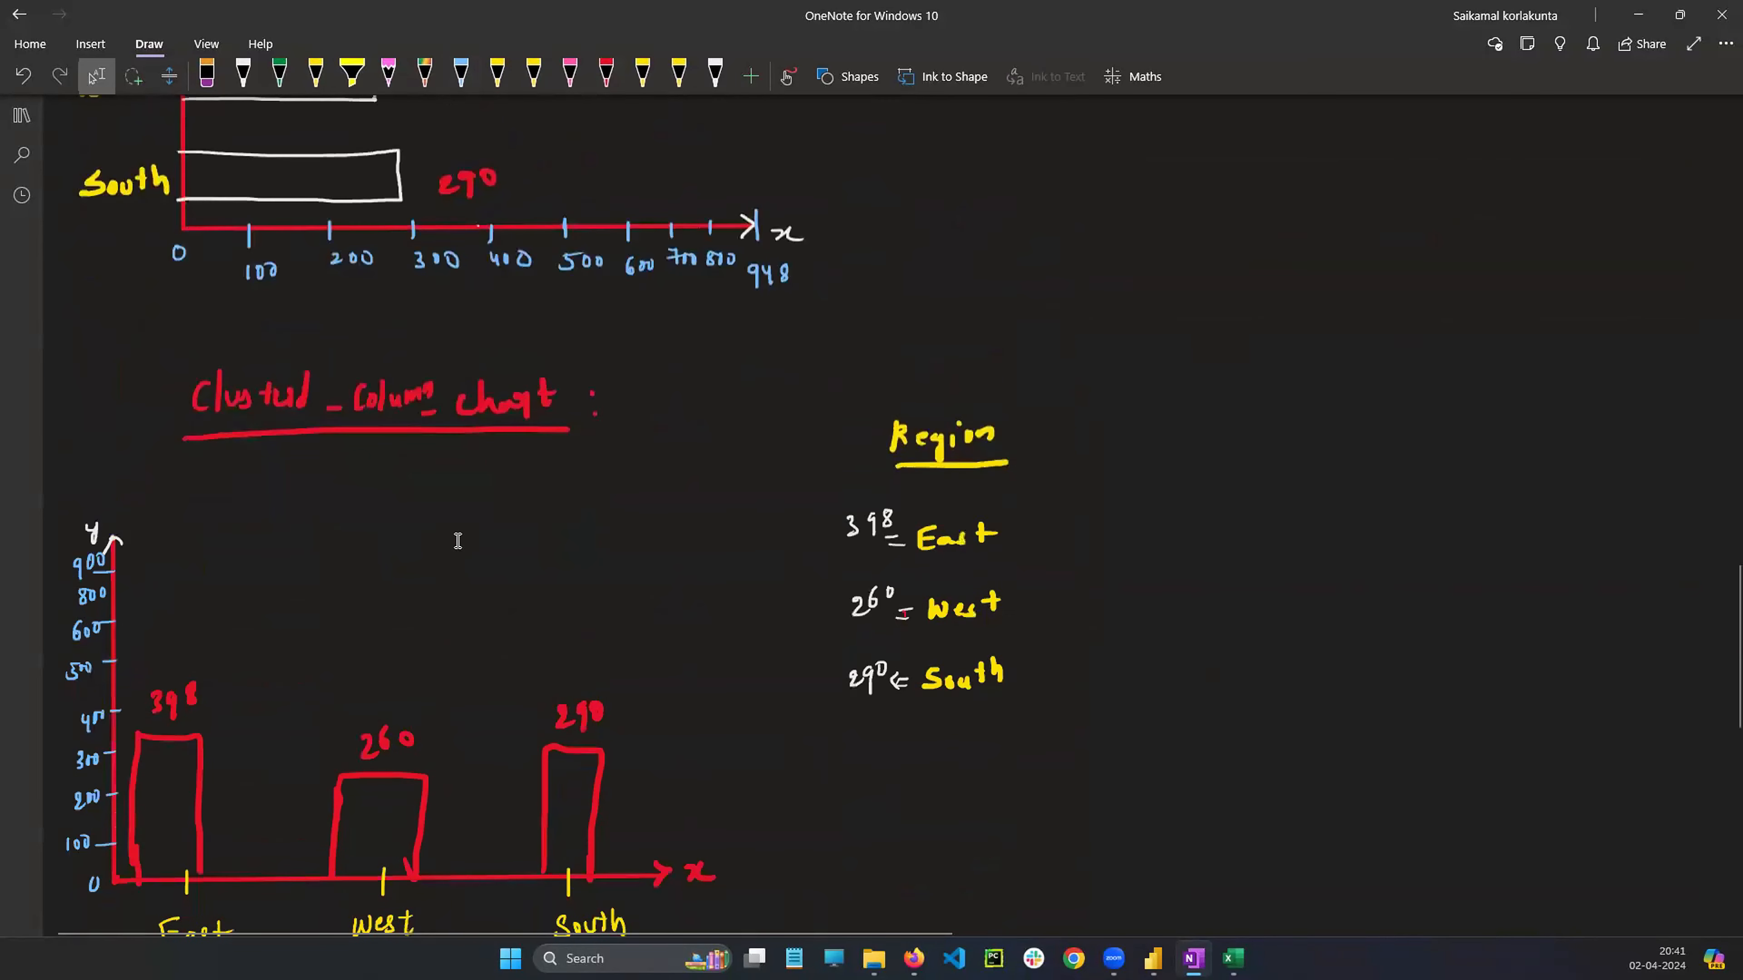
scroll(855, 536, down, 15)
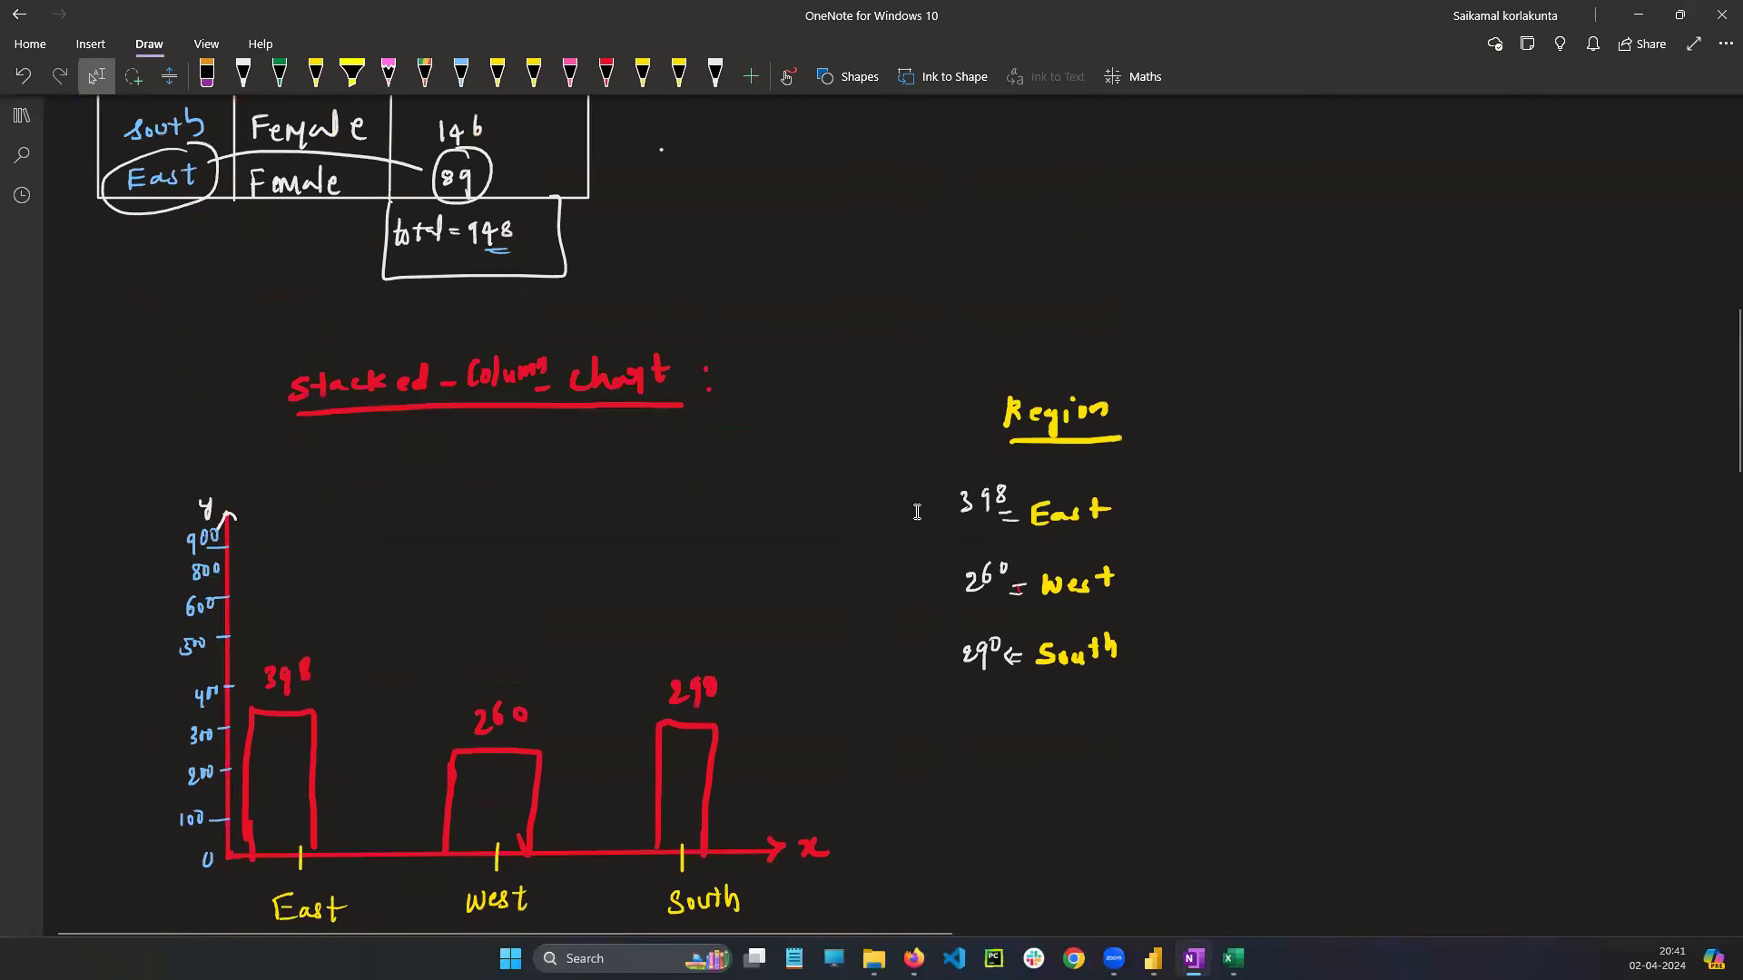
scroll(627, 494, left, 2)
scroll(831, 536, up, 5)
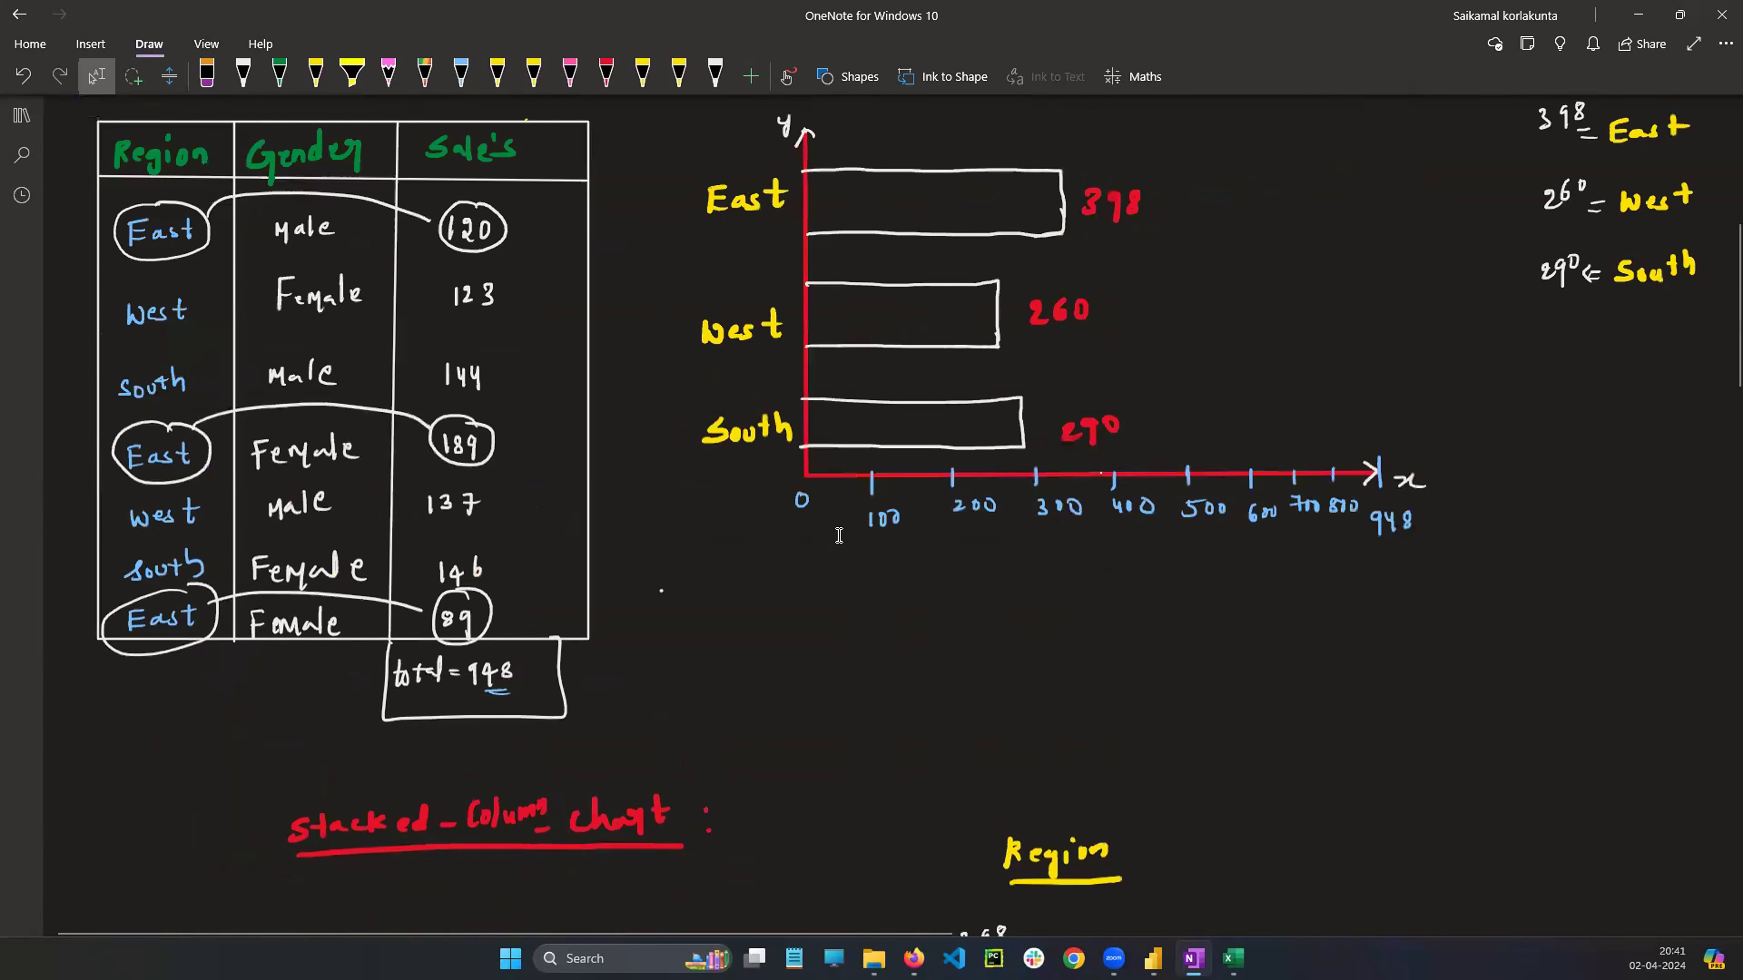
scroll(930, 275, up, 2)
scroll(925, 285, up, 4)
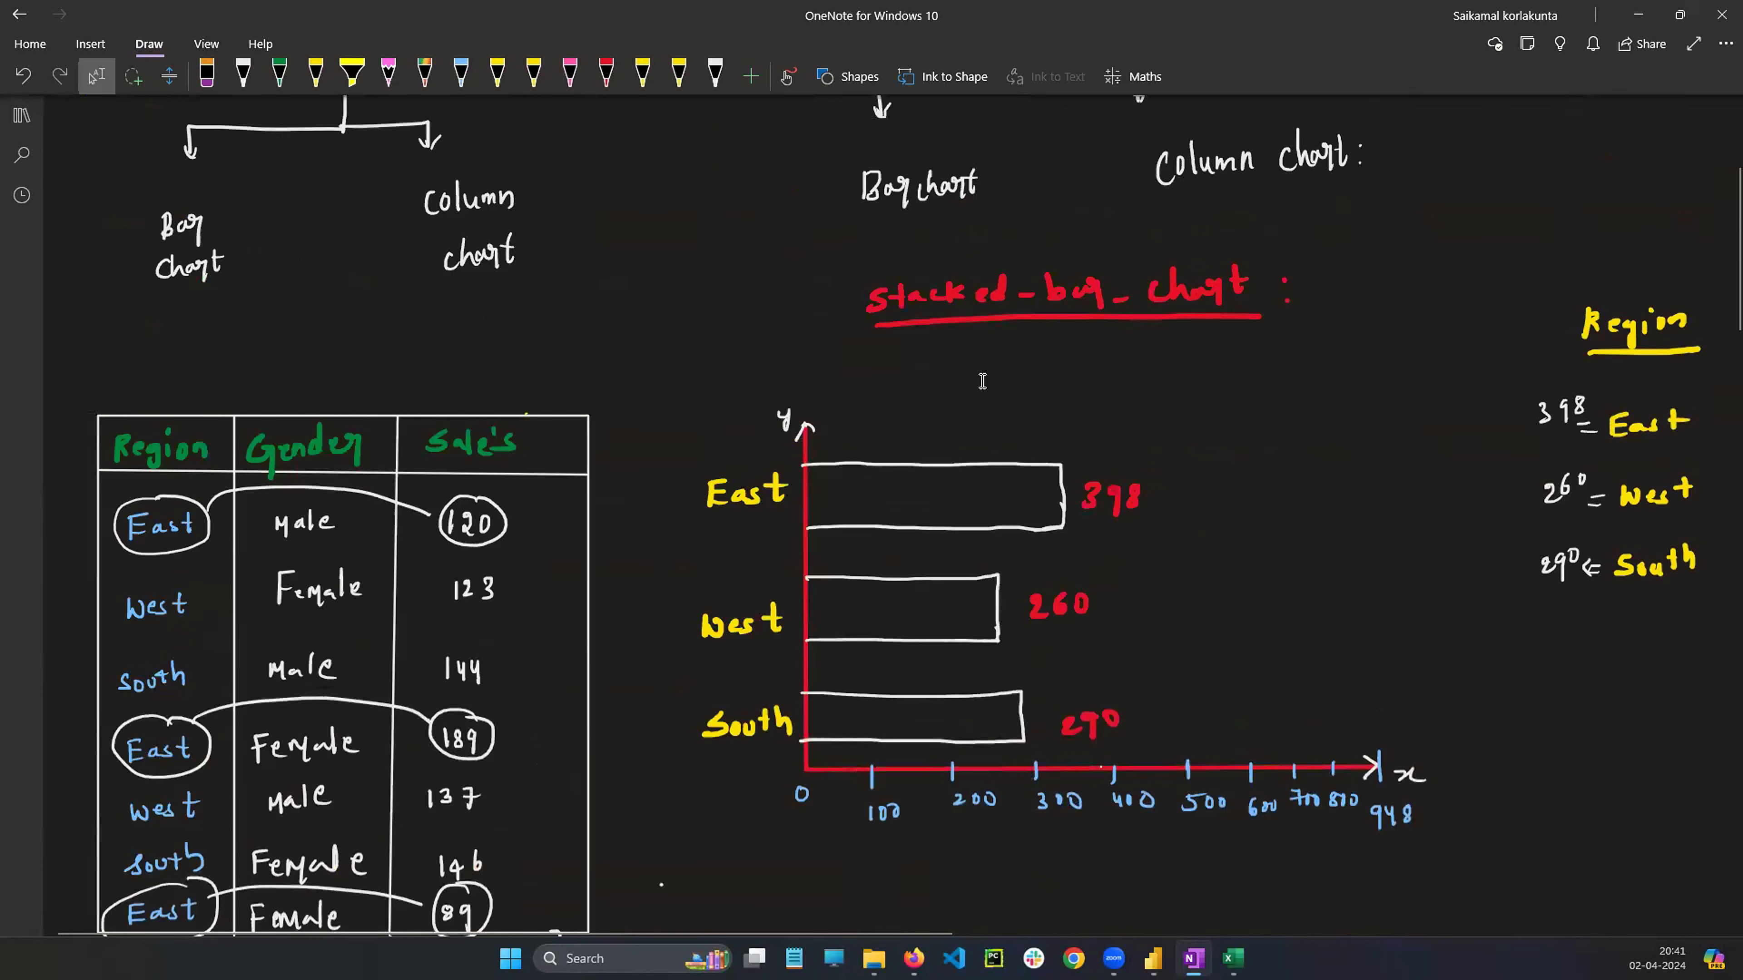
scroll(982, 380, down, 2)
scroll(982, 380, down, 10)
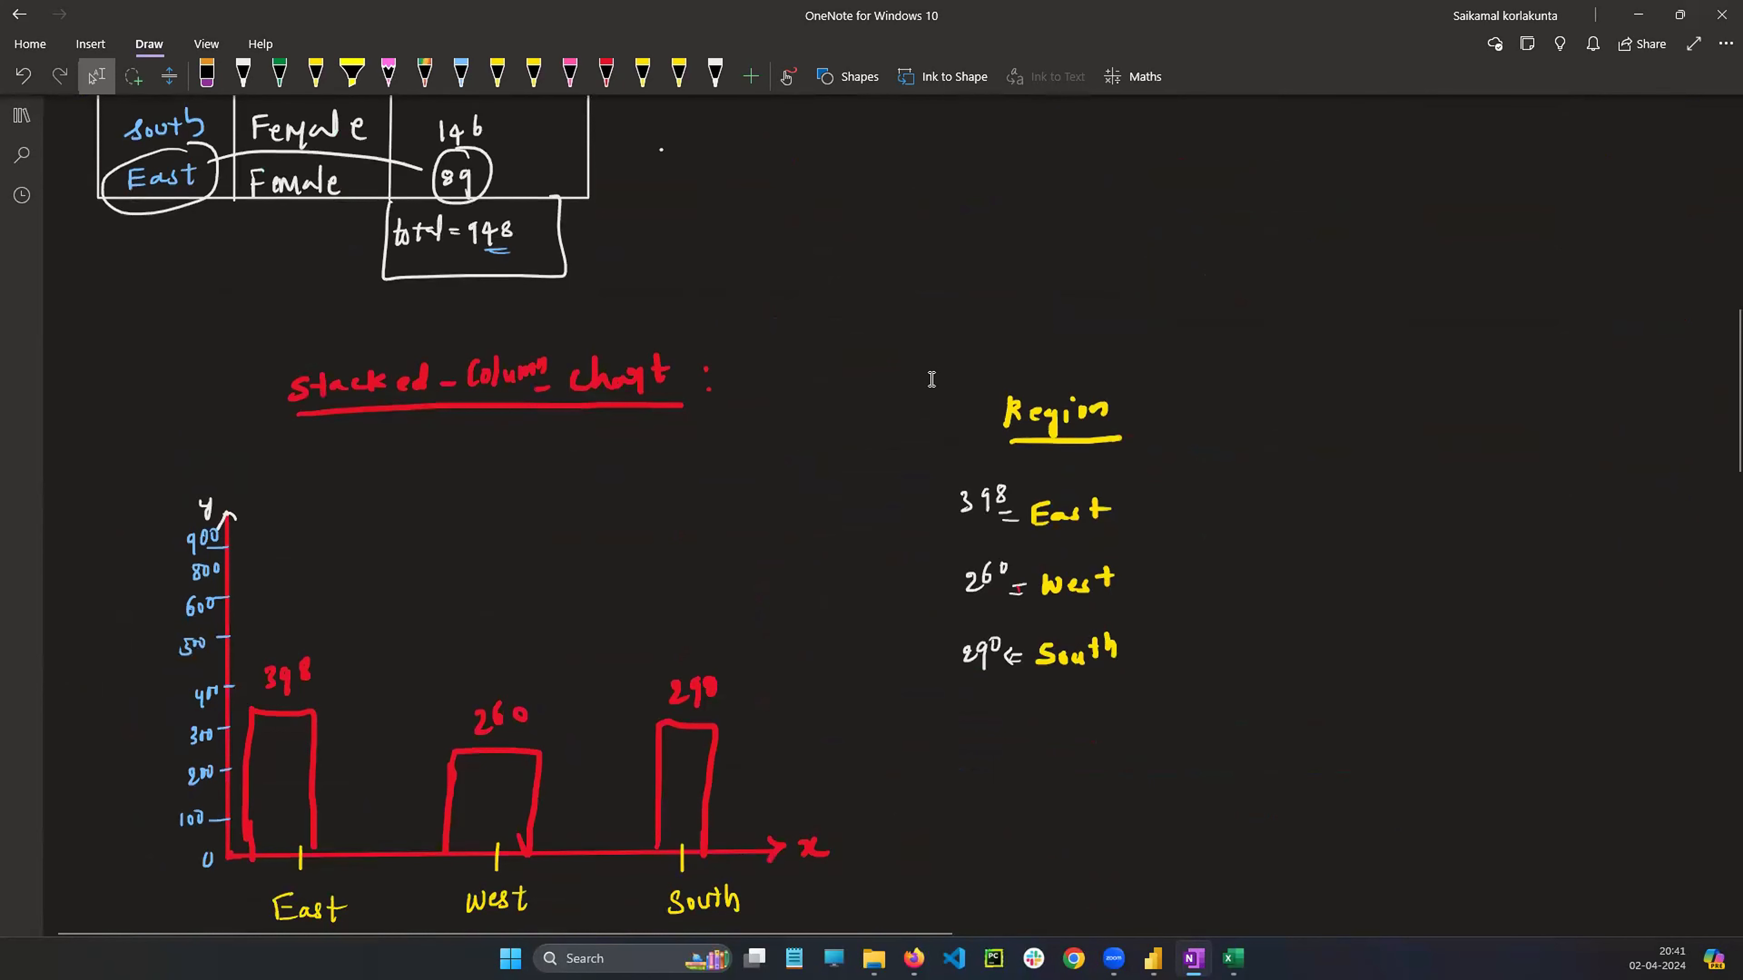
scroll(930, 383, up, 9)
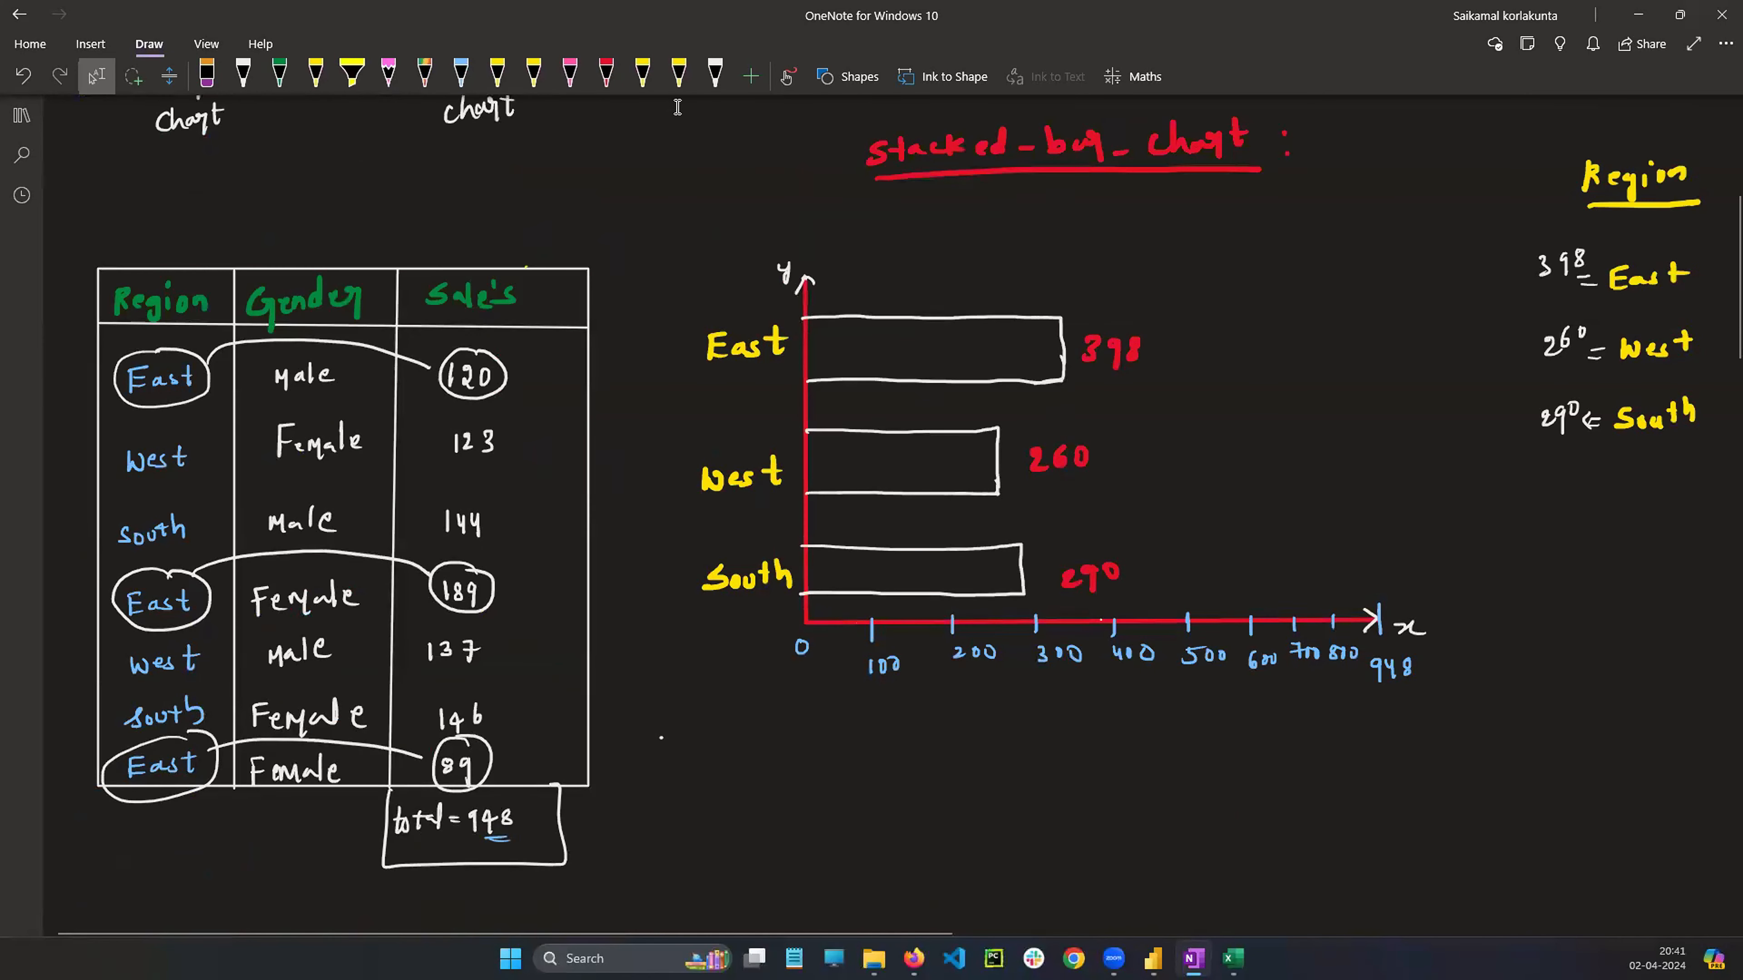
drag(675, 107, 1444, 674)
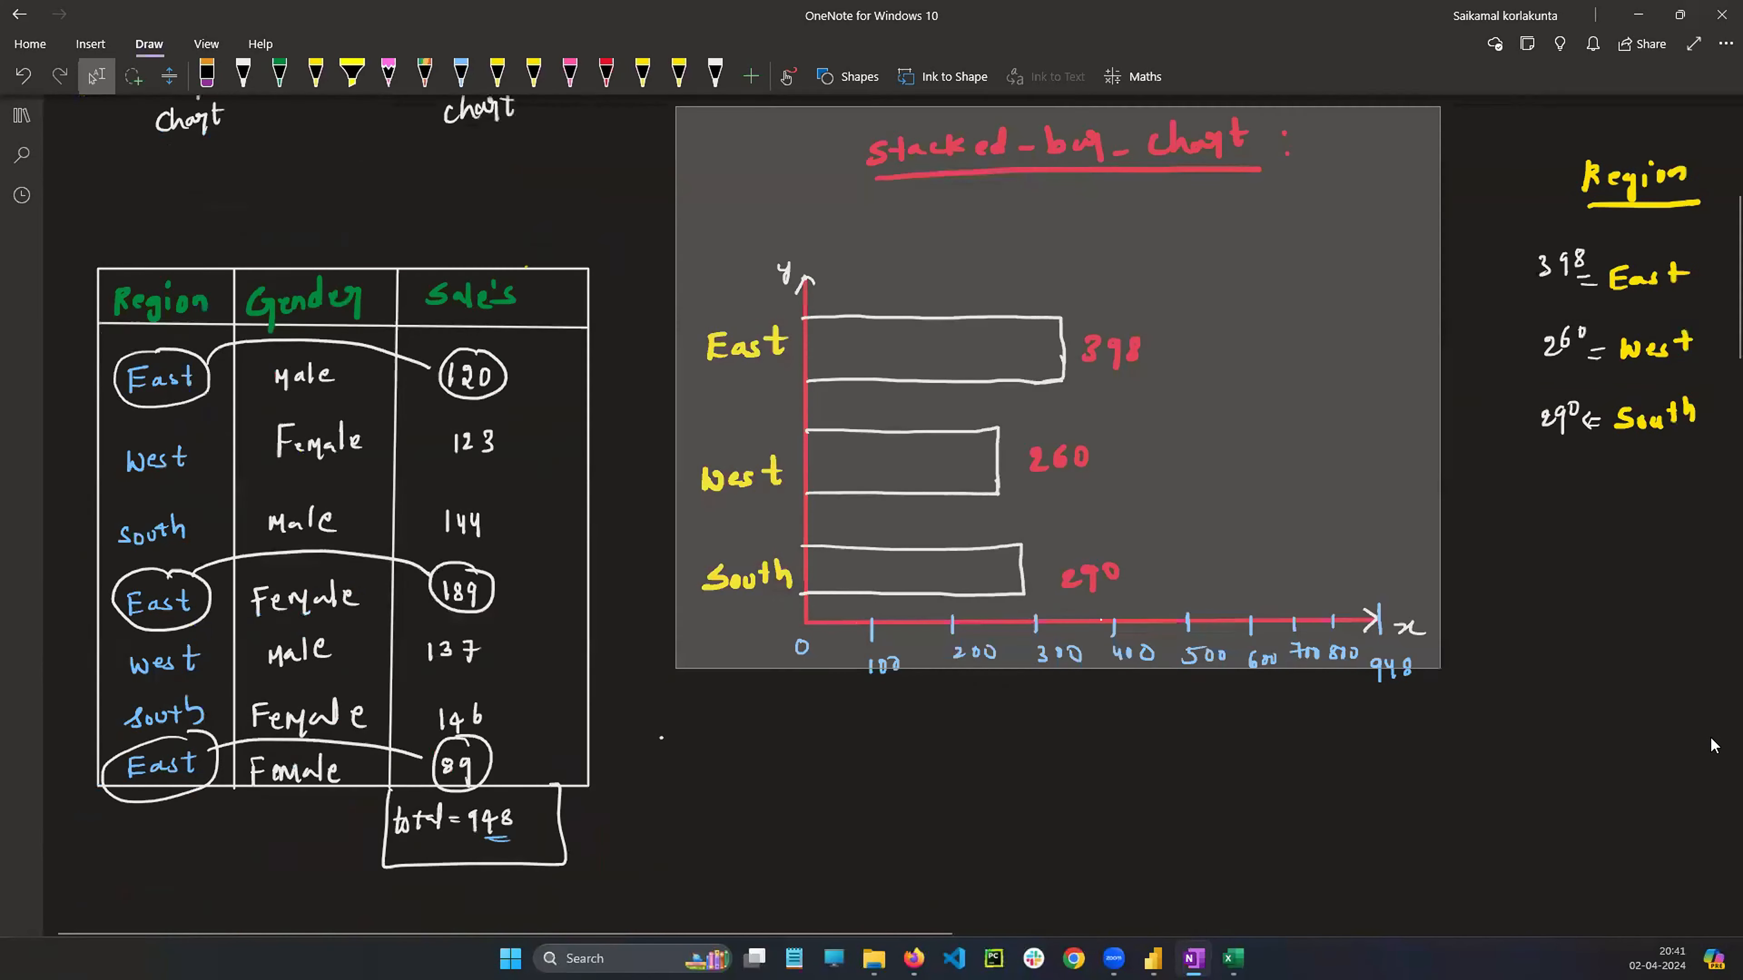
drag(1718, 748, 1722, 751)
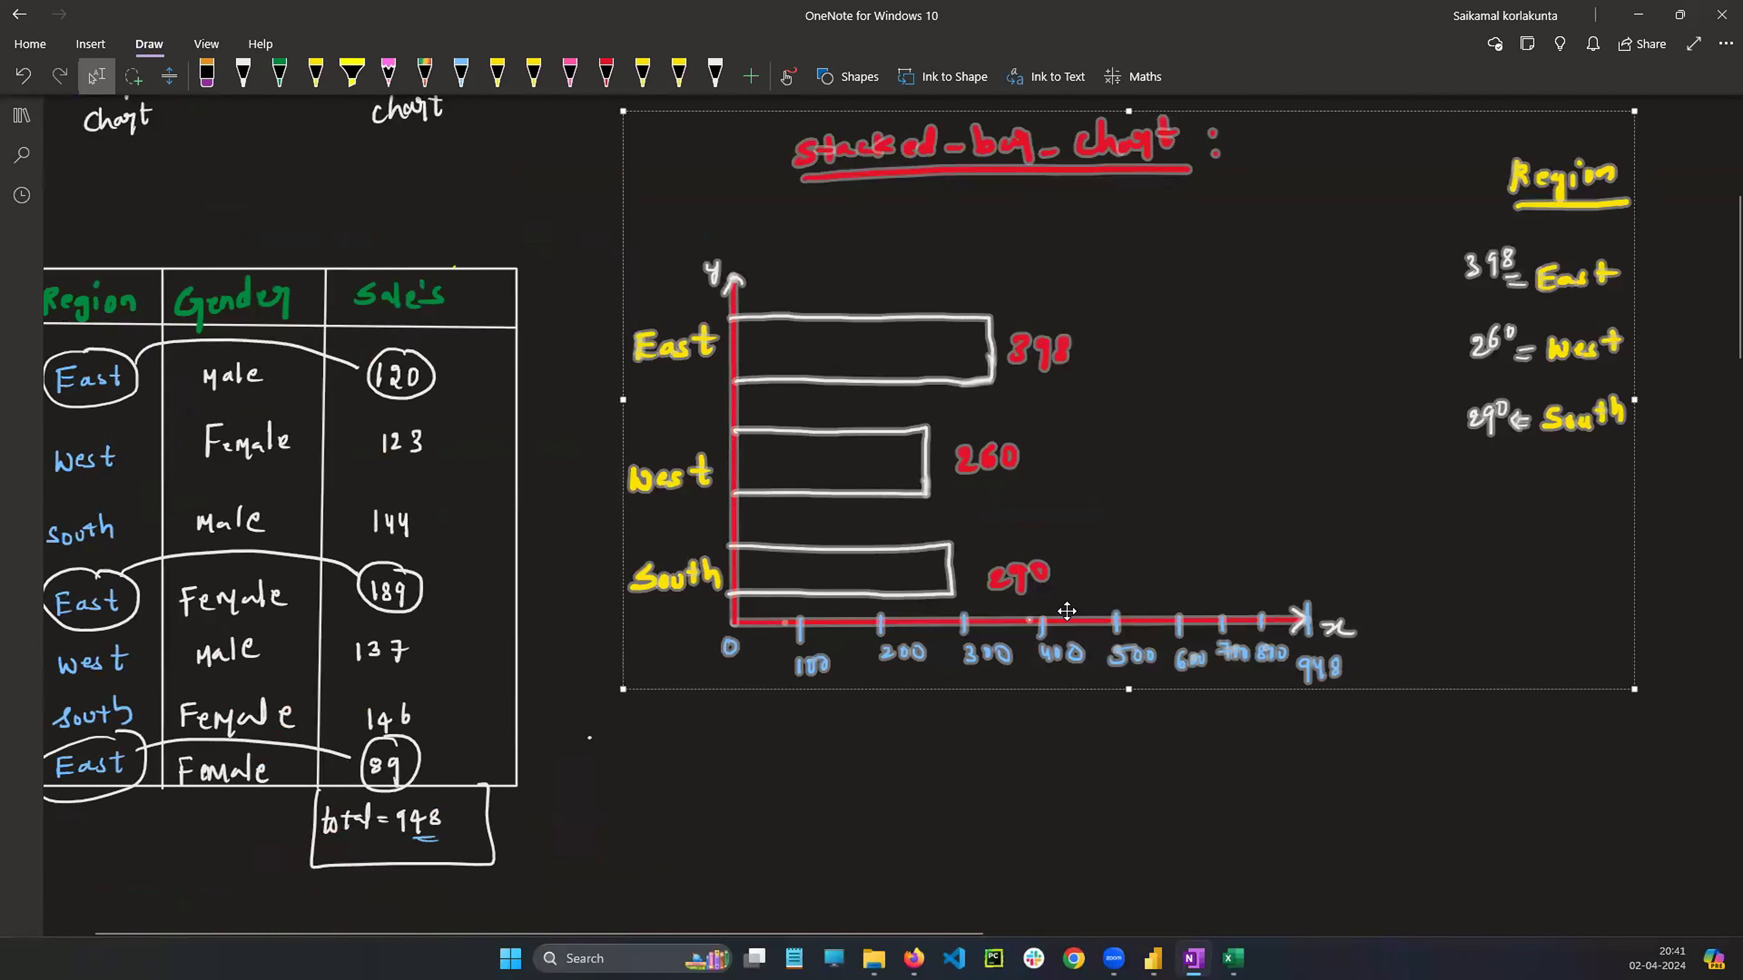
Paste the stacked bar chart sketch below the Difference heading and position it there
scroll(1066, 602, down, 15)
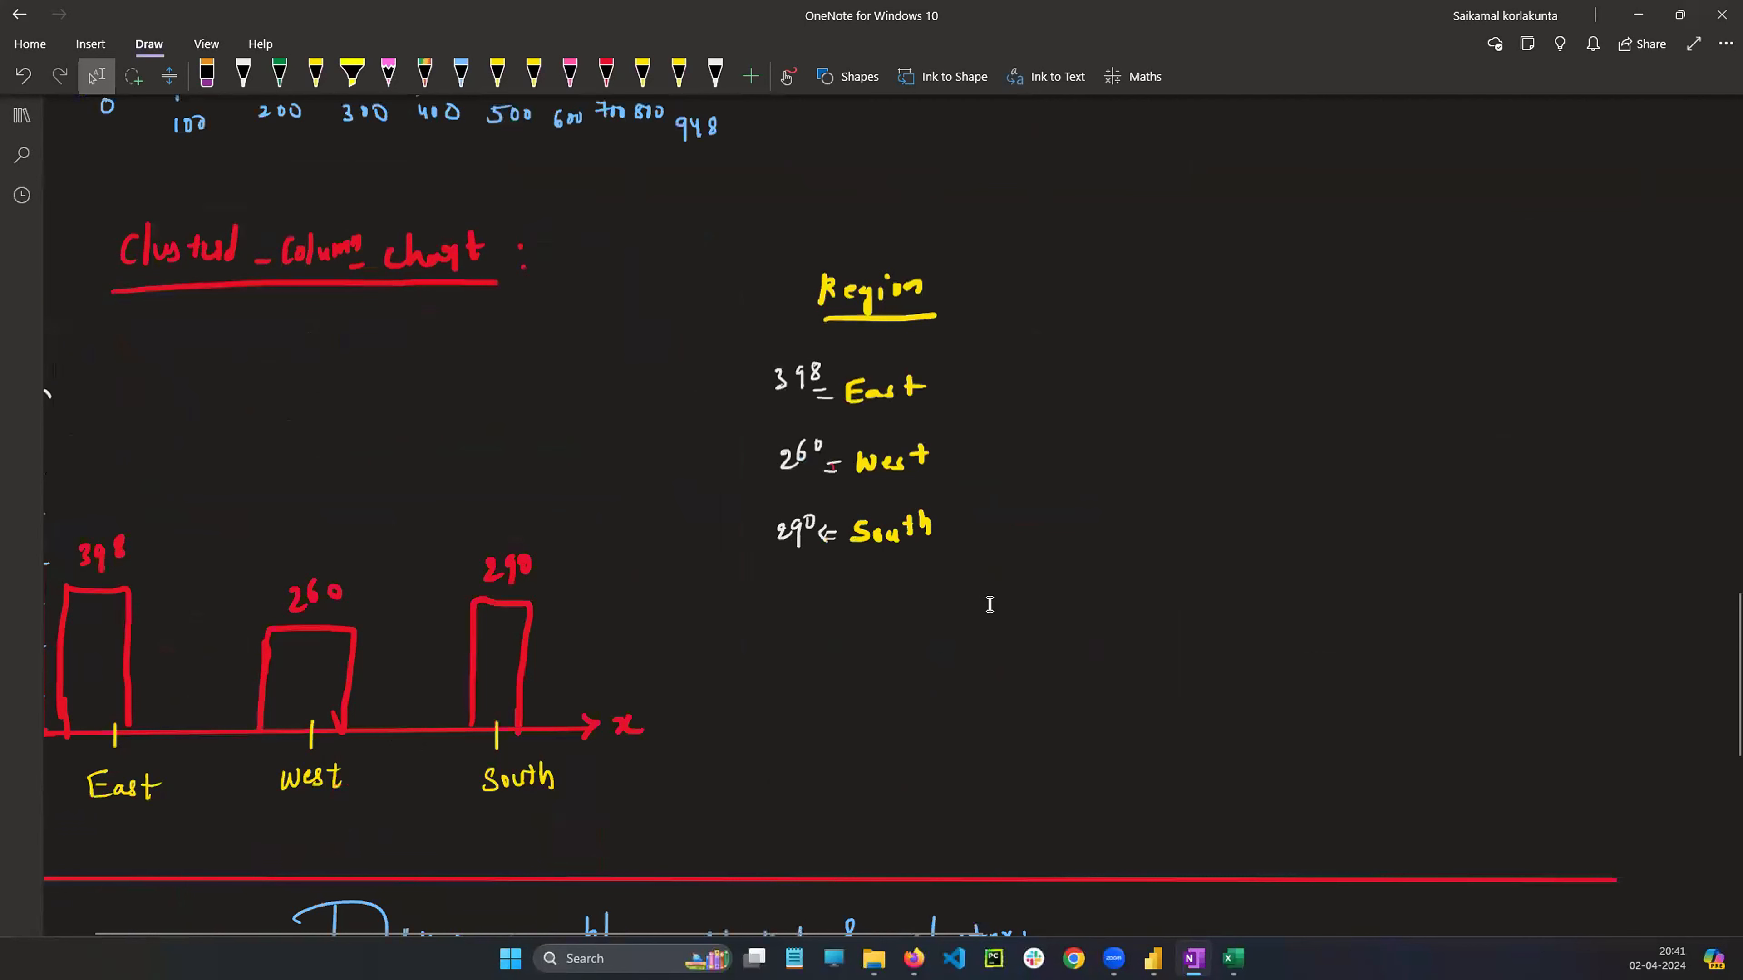
scroll(1190, 631, left, 1)
scroll(1190, 631, down, 10)
scroll(1239, 613, down, 1)
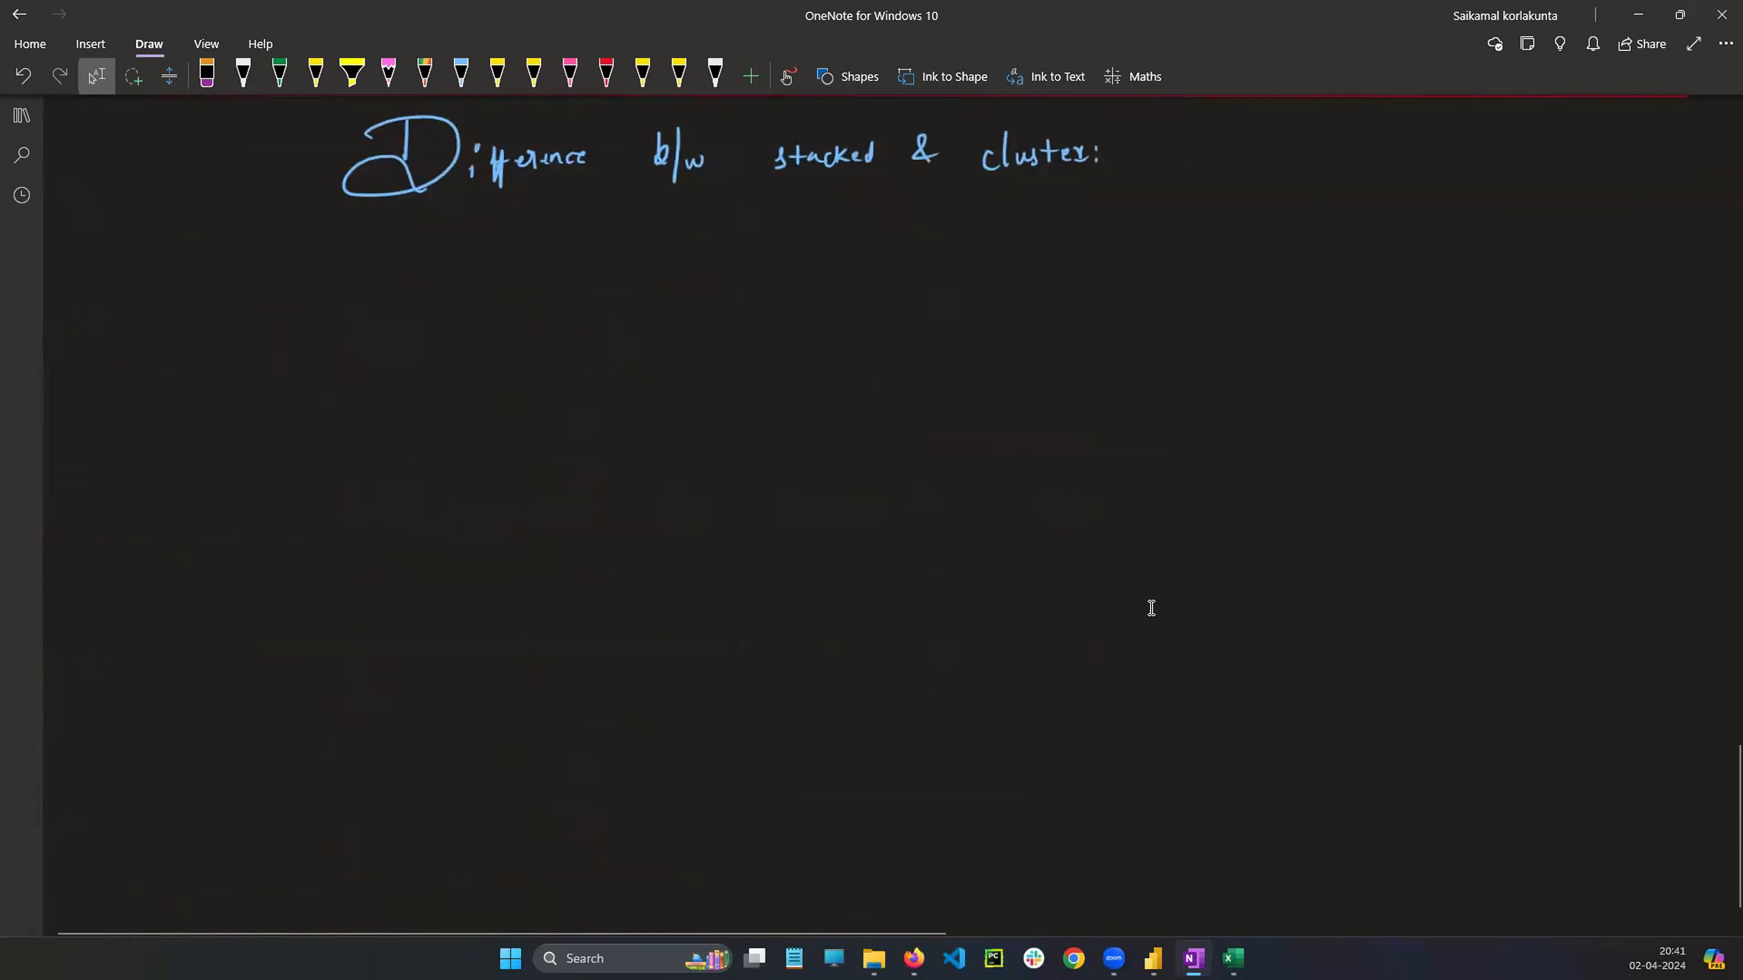
key(ctrl+v)
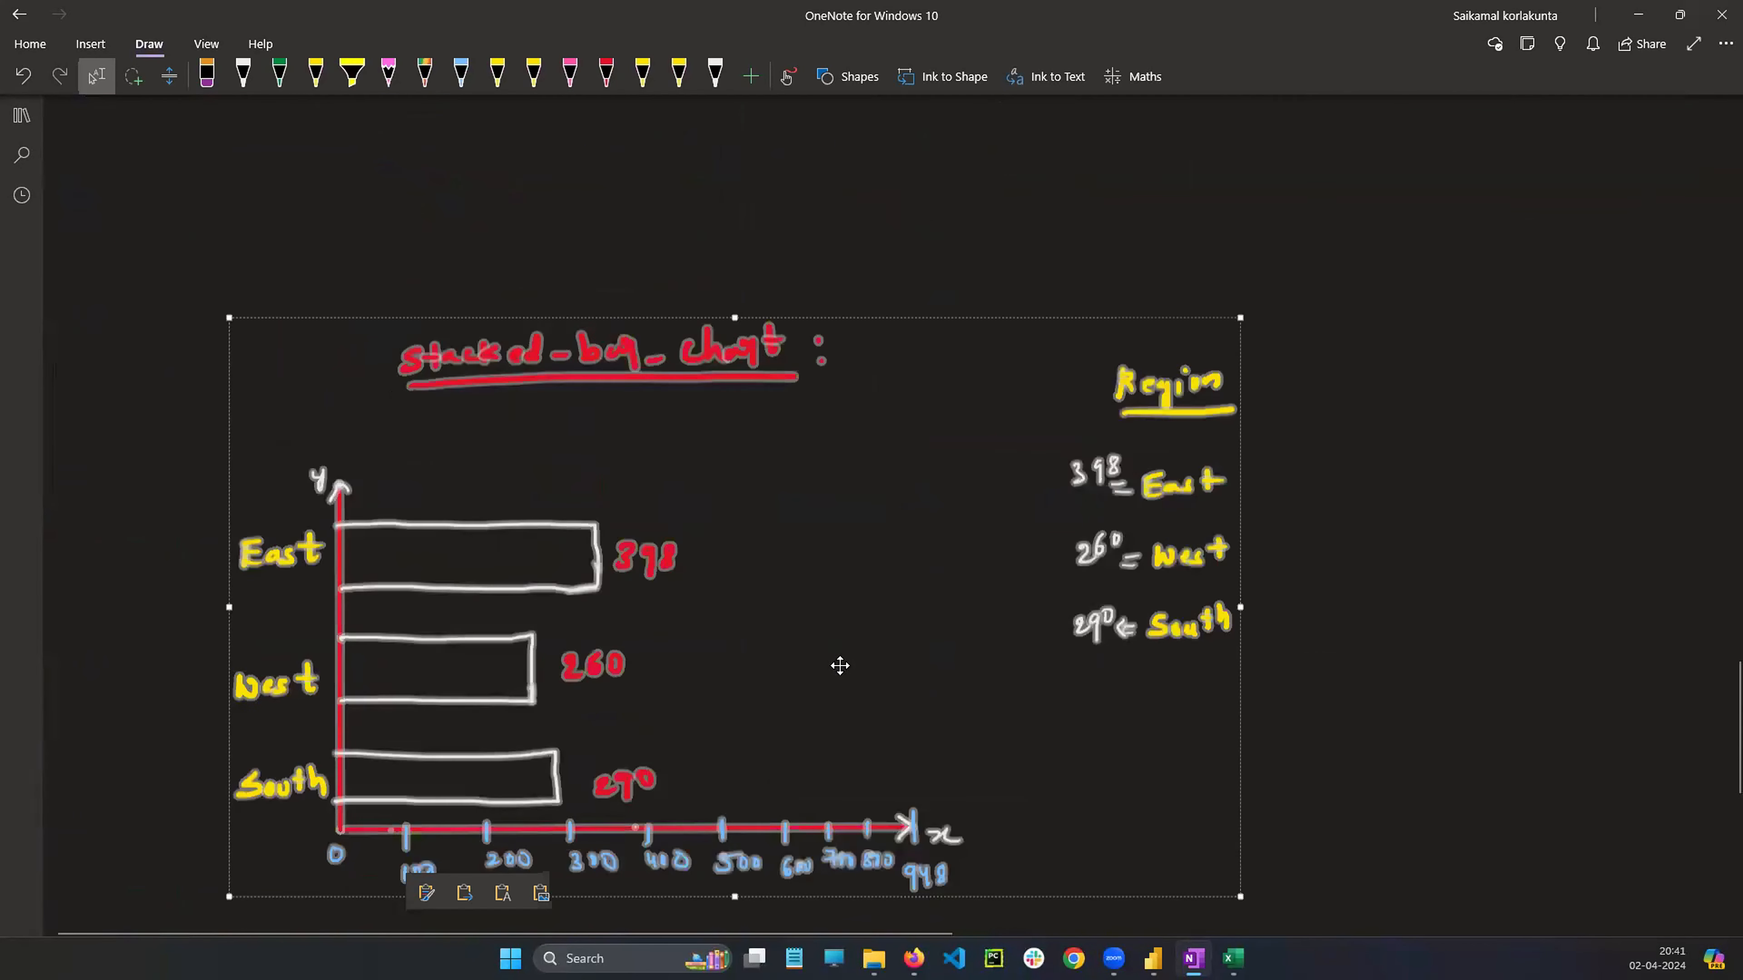
mouse_move(825, 611)
mouse_down()
mouse_move(691, 449)
mouse_move(734, 537)
mouse_up()
scroll(1093, 665, up, 3)
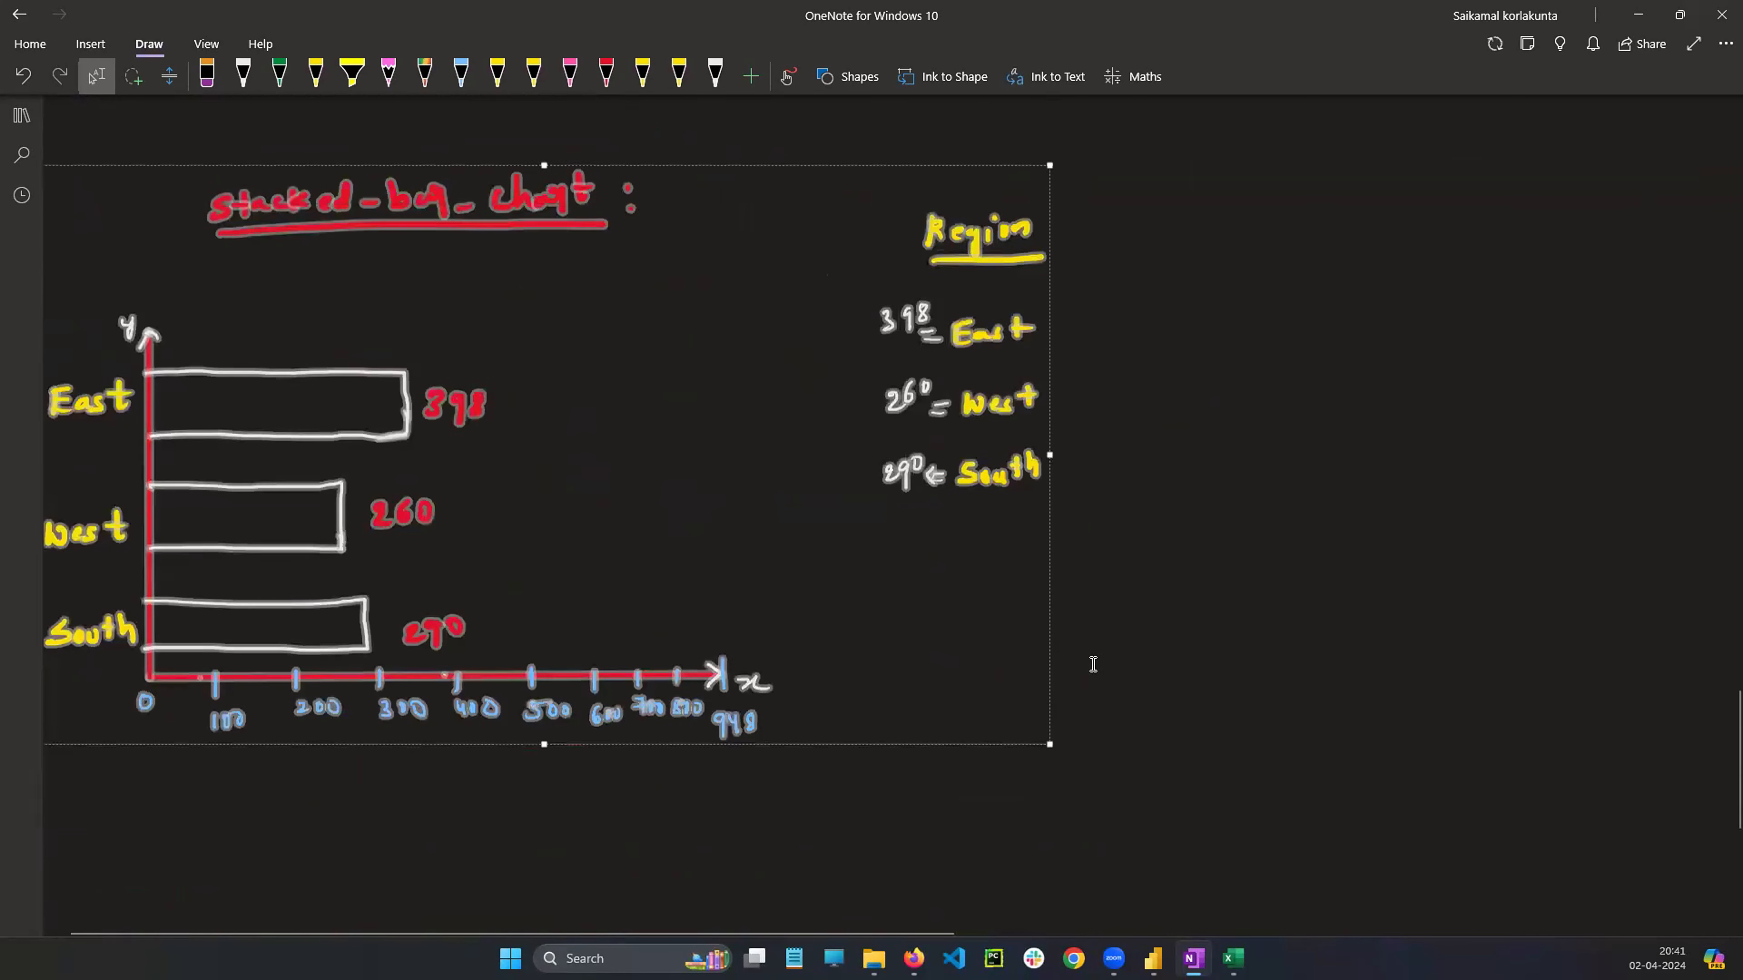
drag(730, 641, 775, 628)
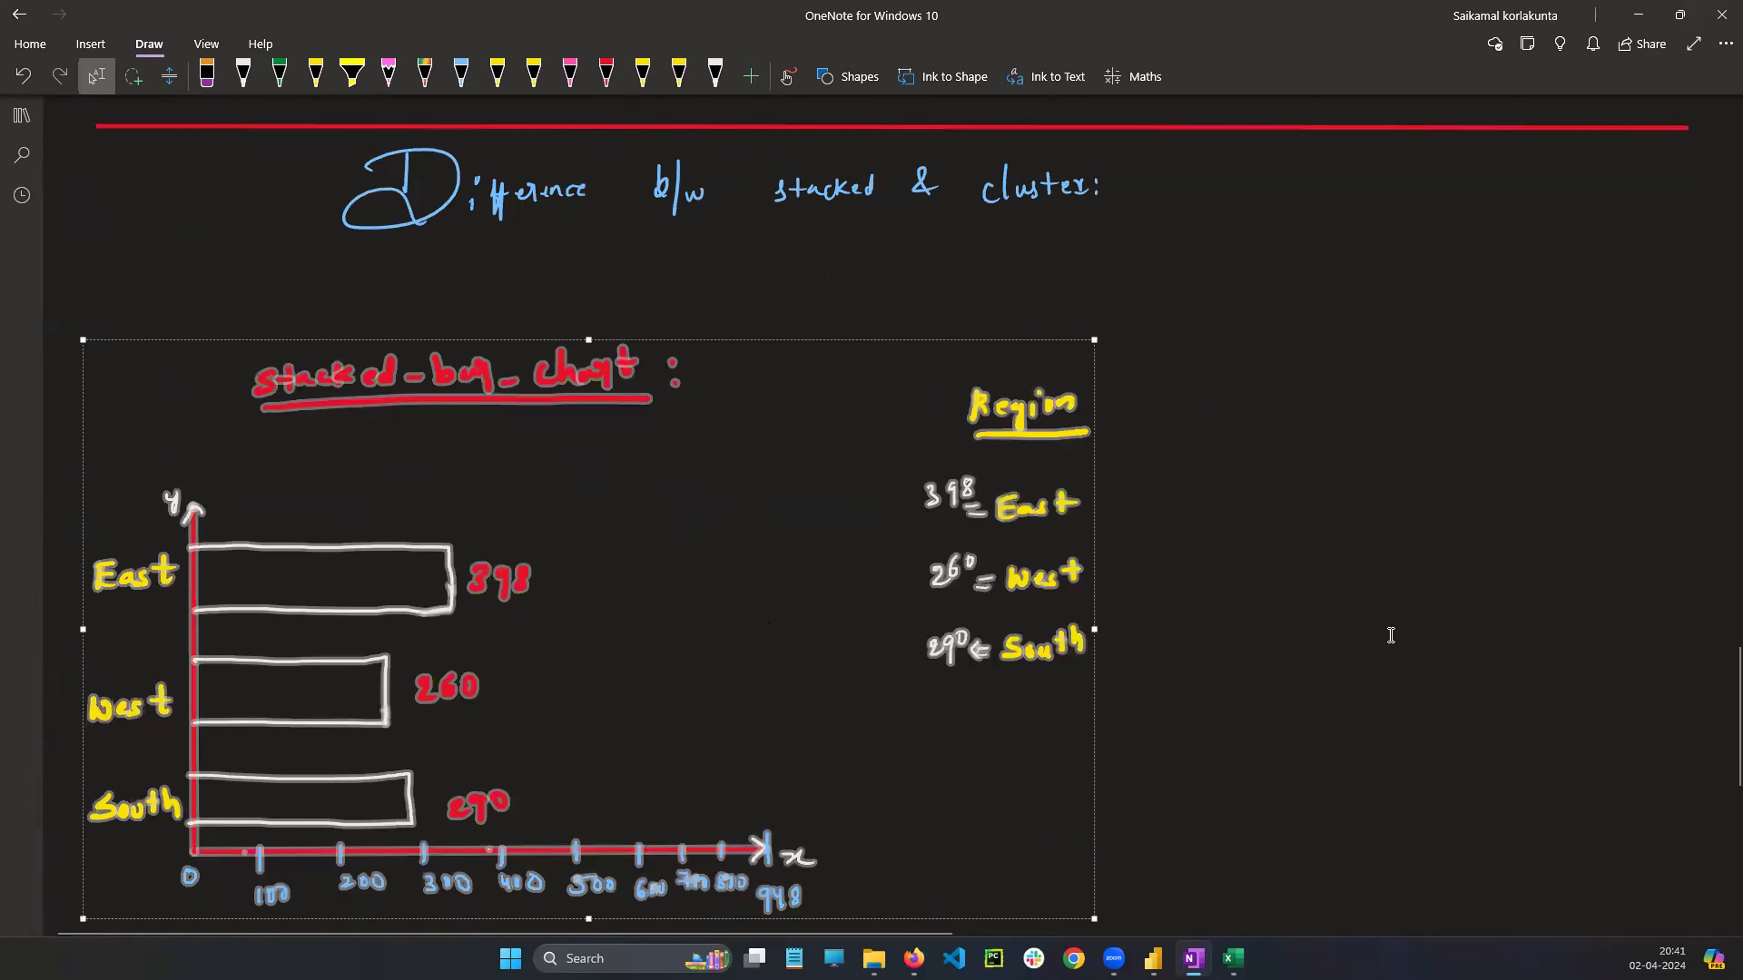
click(1387, 637)
Shrink the pasted stacked bar chart sketch to about two-thirds of its size
click(815, 604)
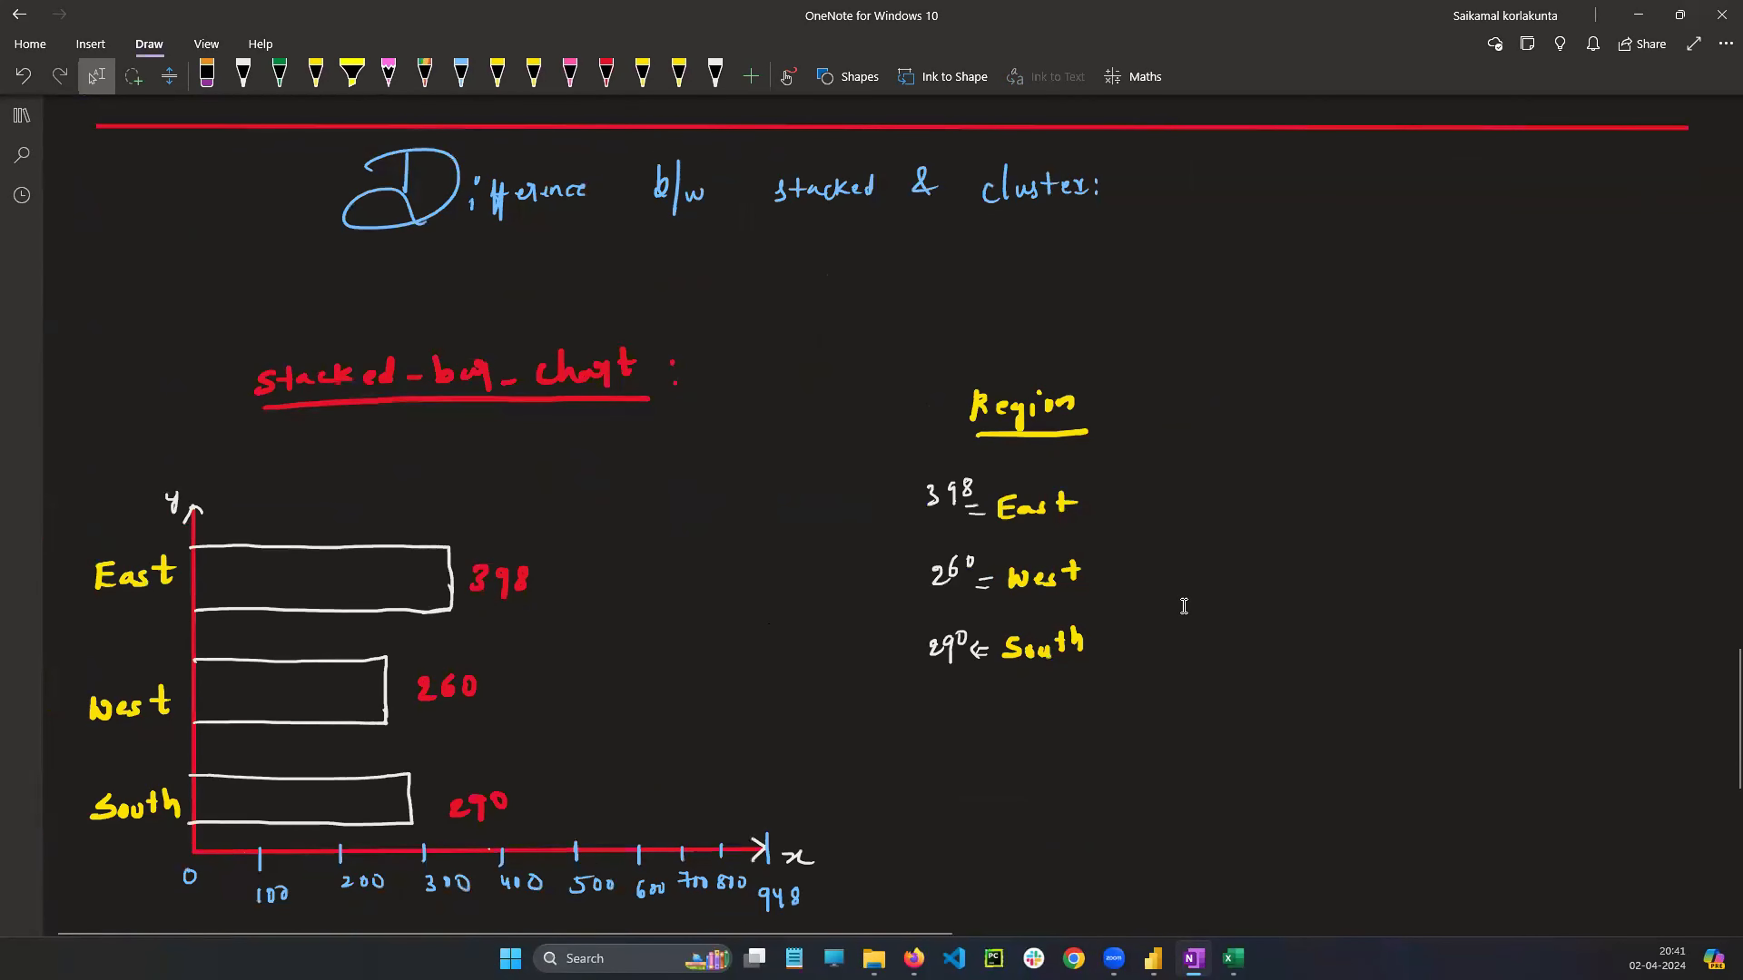
scroll(1187, 606, down, 2)
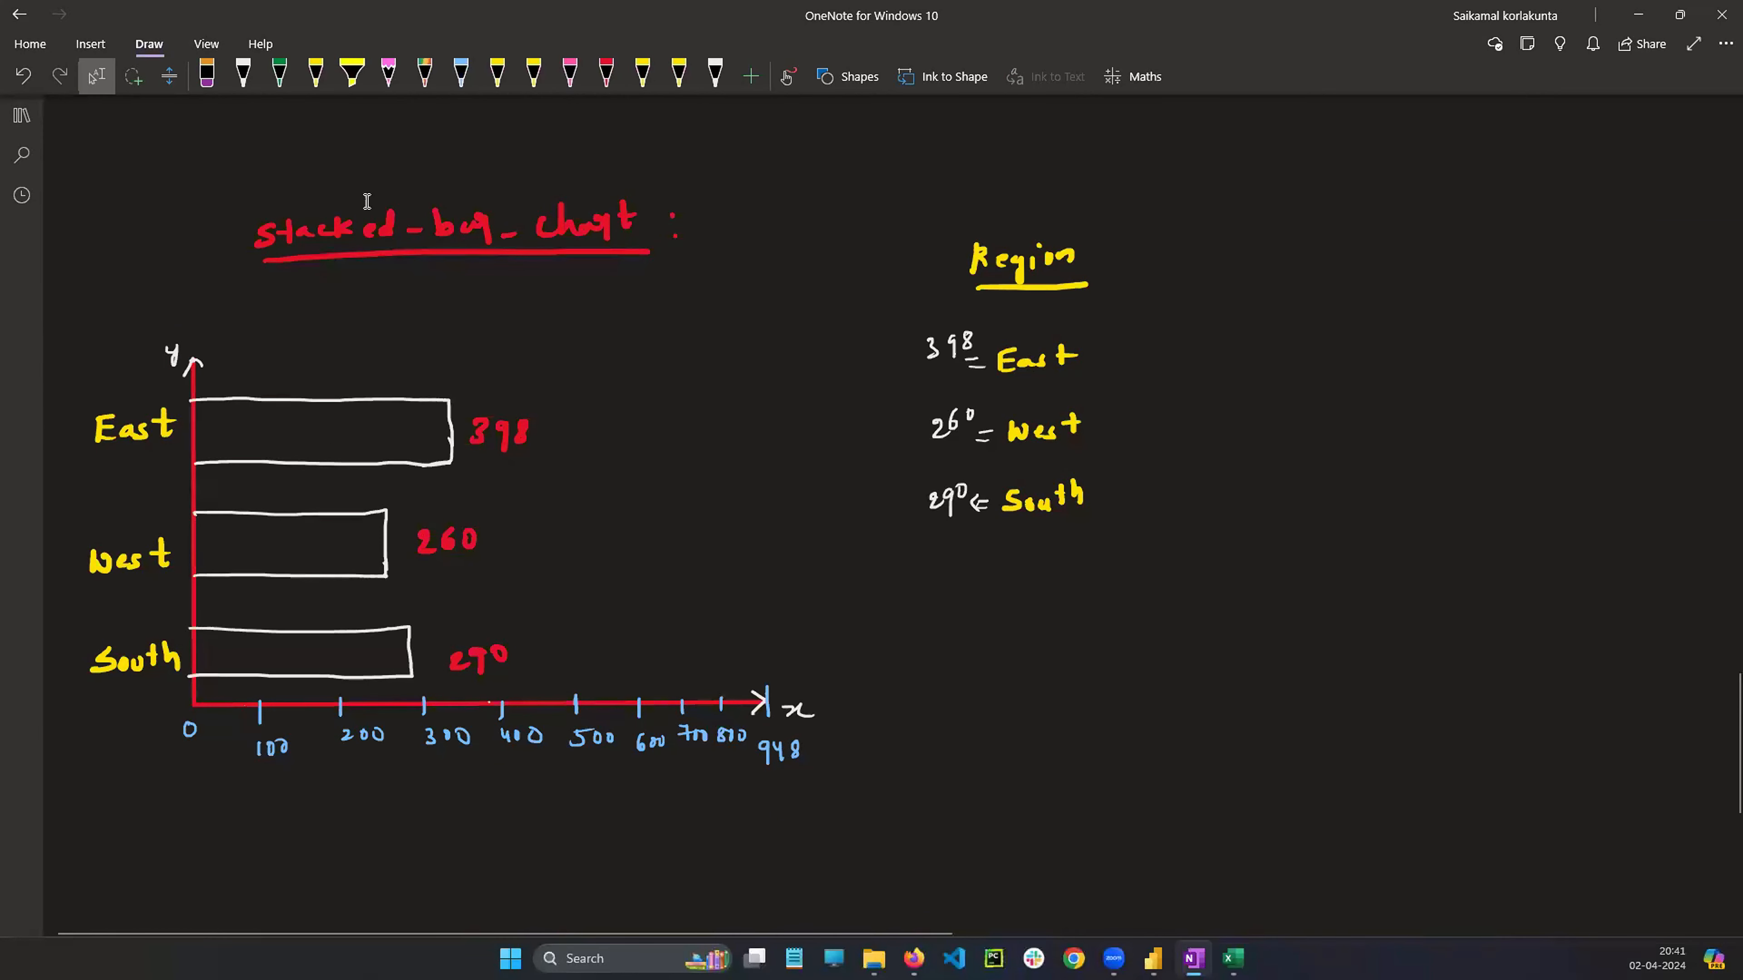
mouse_move(82, 155)
mouse_down()
mouse_move(265, 683)
mouse_move(922, 872)
mouse_move(1228, 868)
mouse_up()
drag(1095, 774, 820, 621)
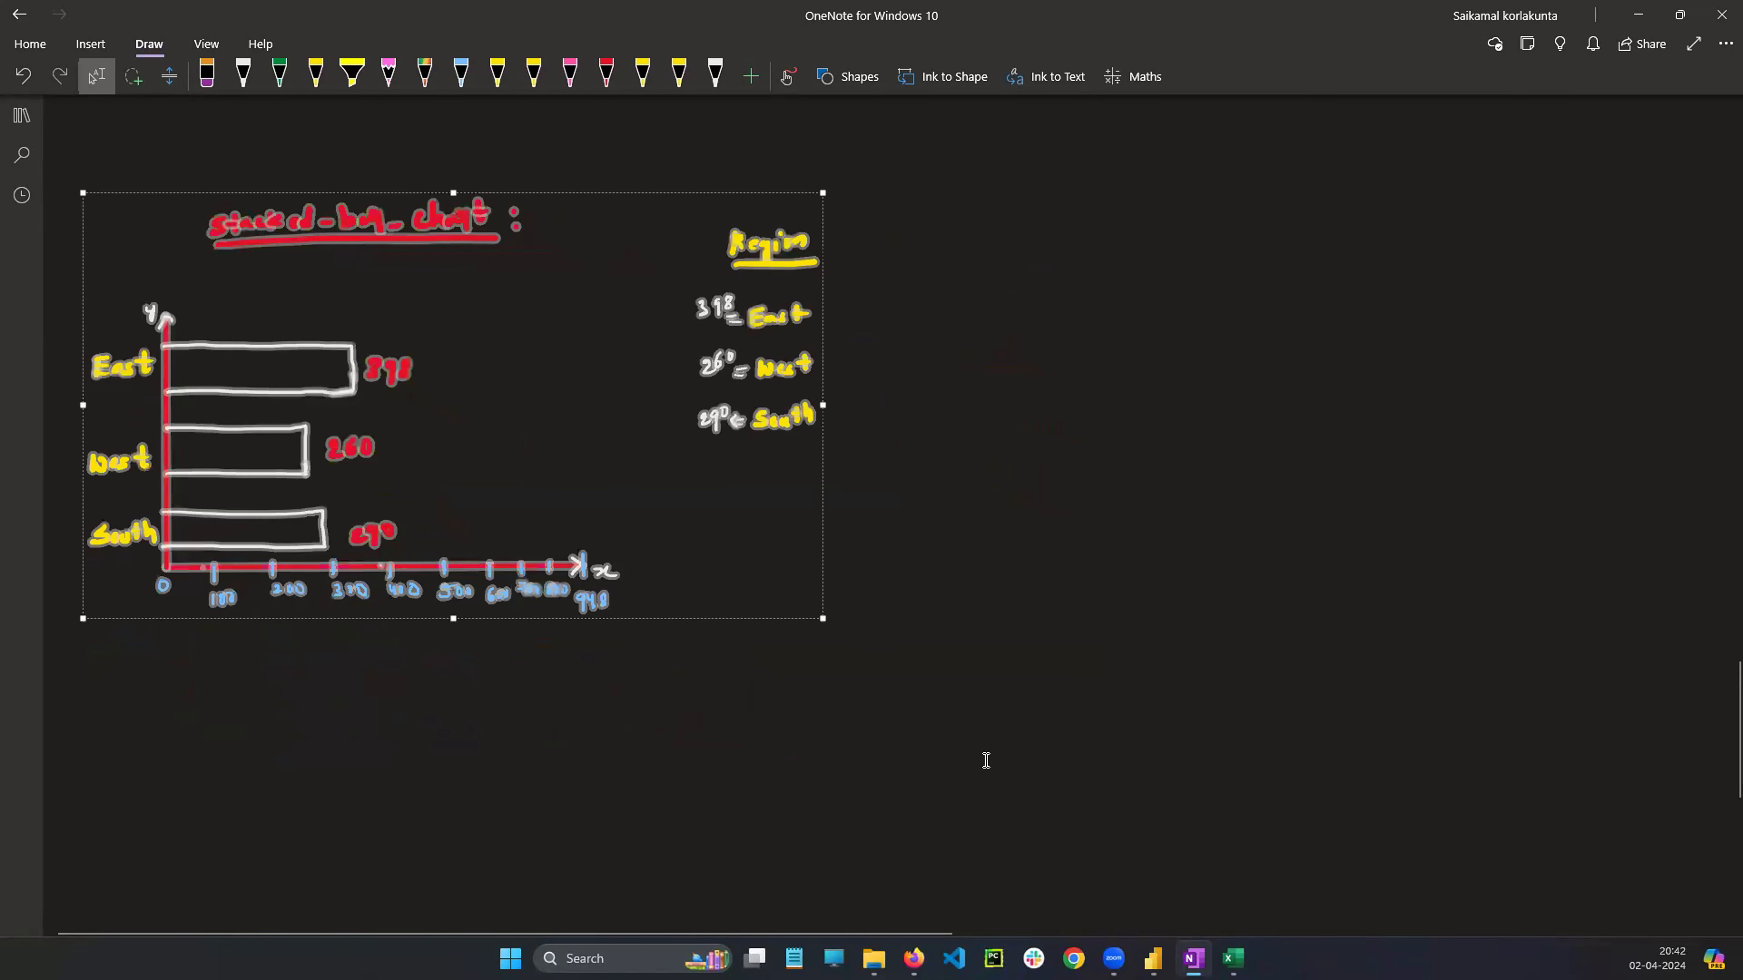
click(997, 750)
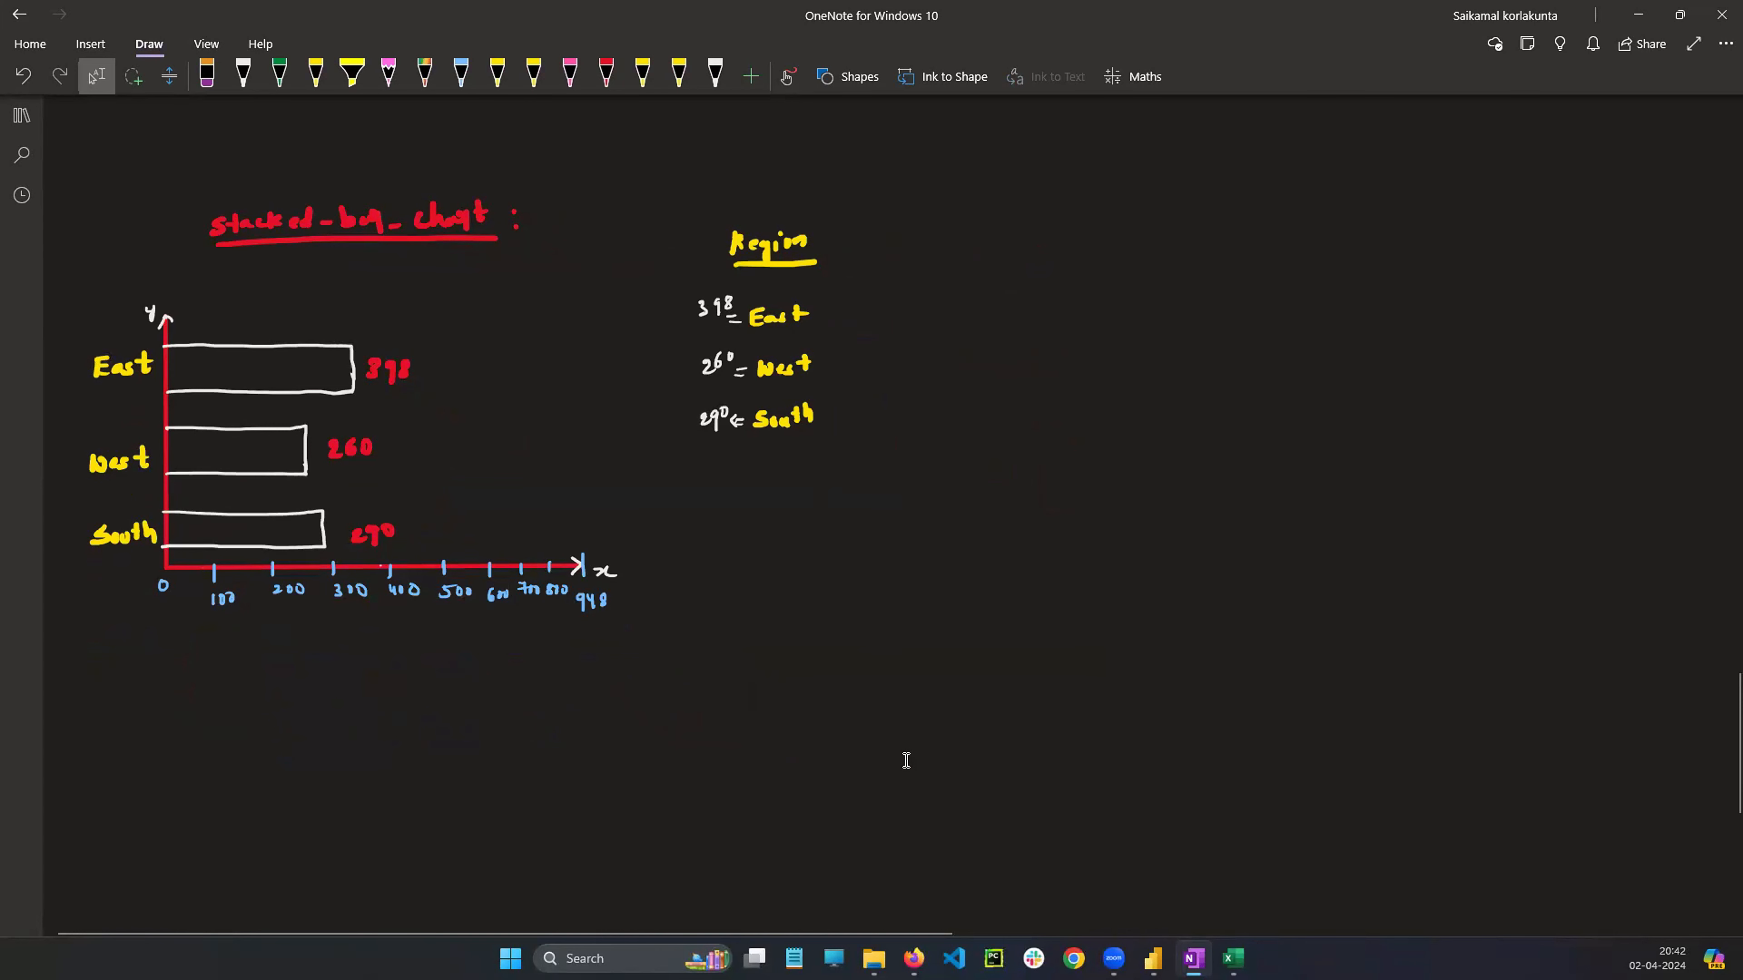
Draw a vertical line down the middle of the comparison area, from the heading to below the sketch
scroll(960, 742, up, 4)
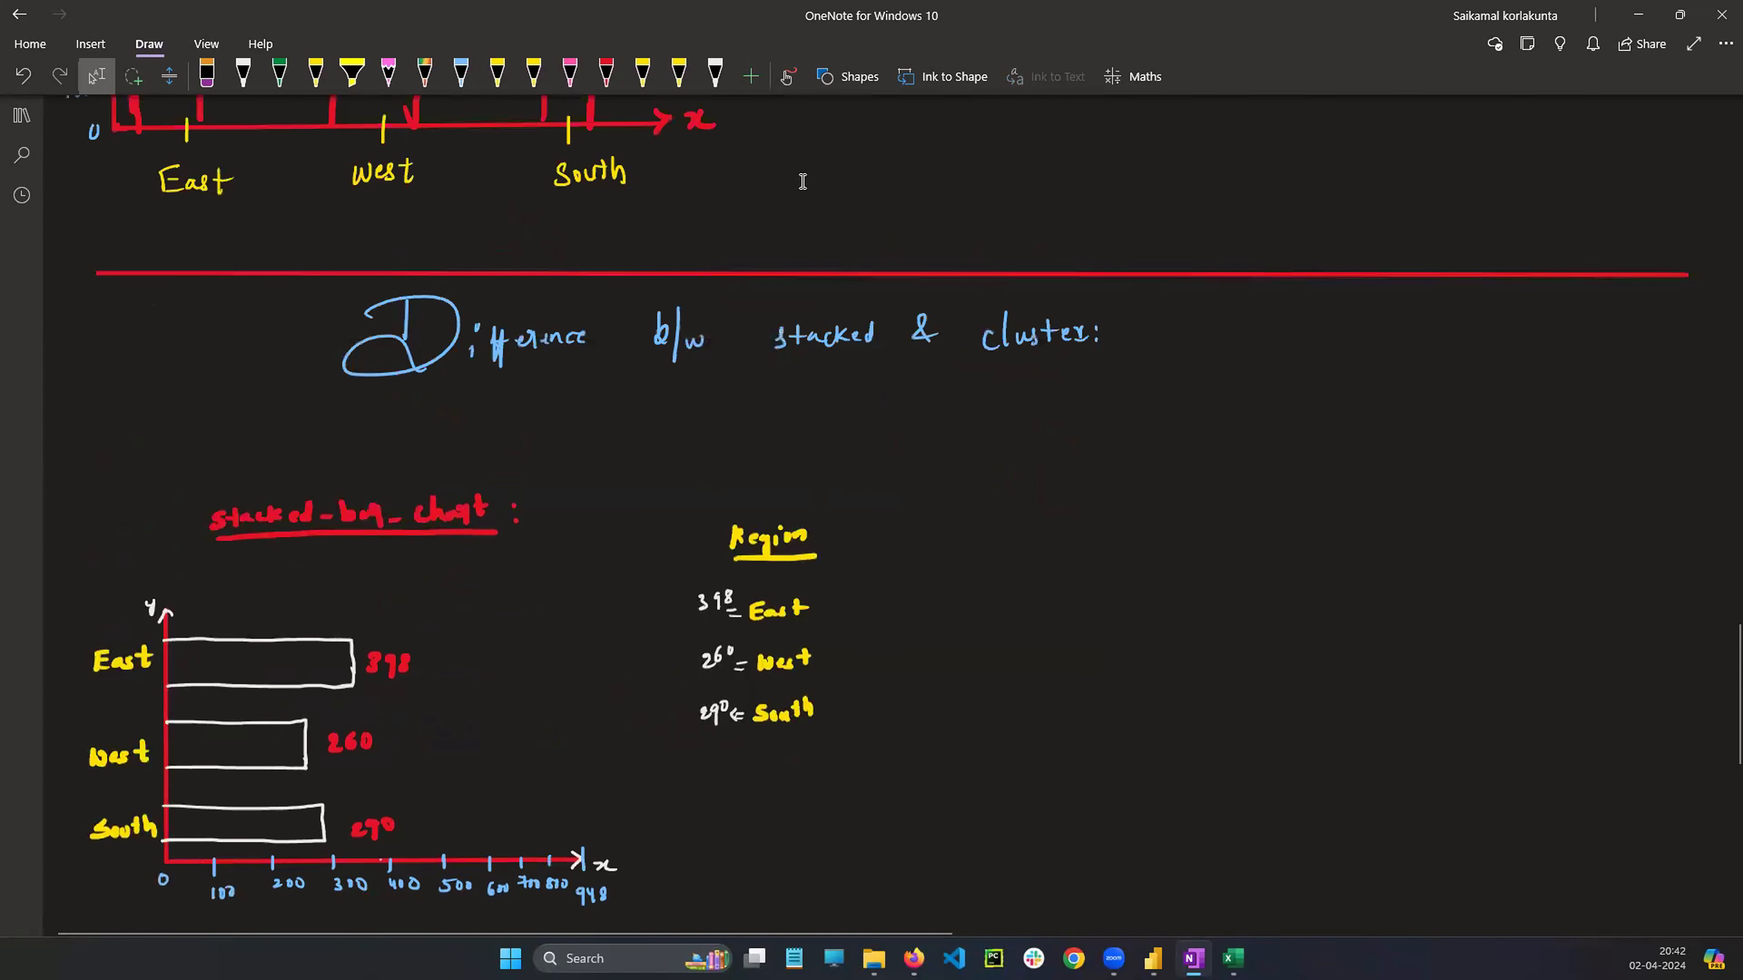
click(848, 76)
click(975, 331)
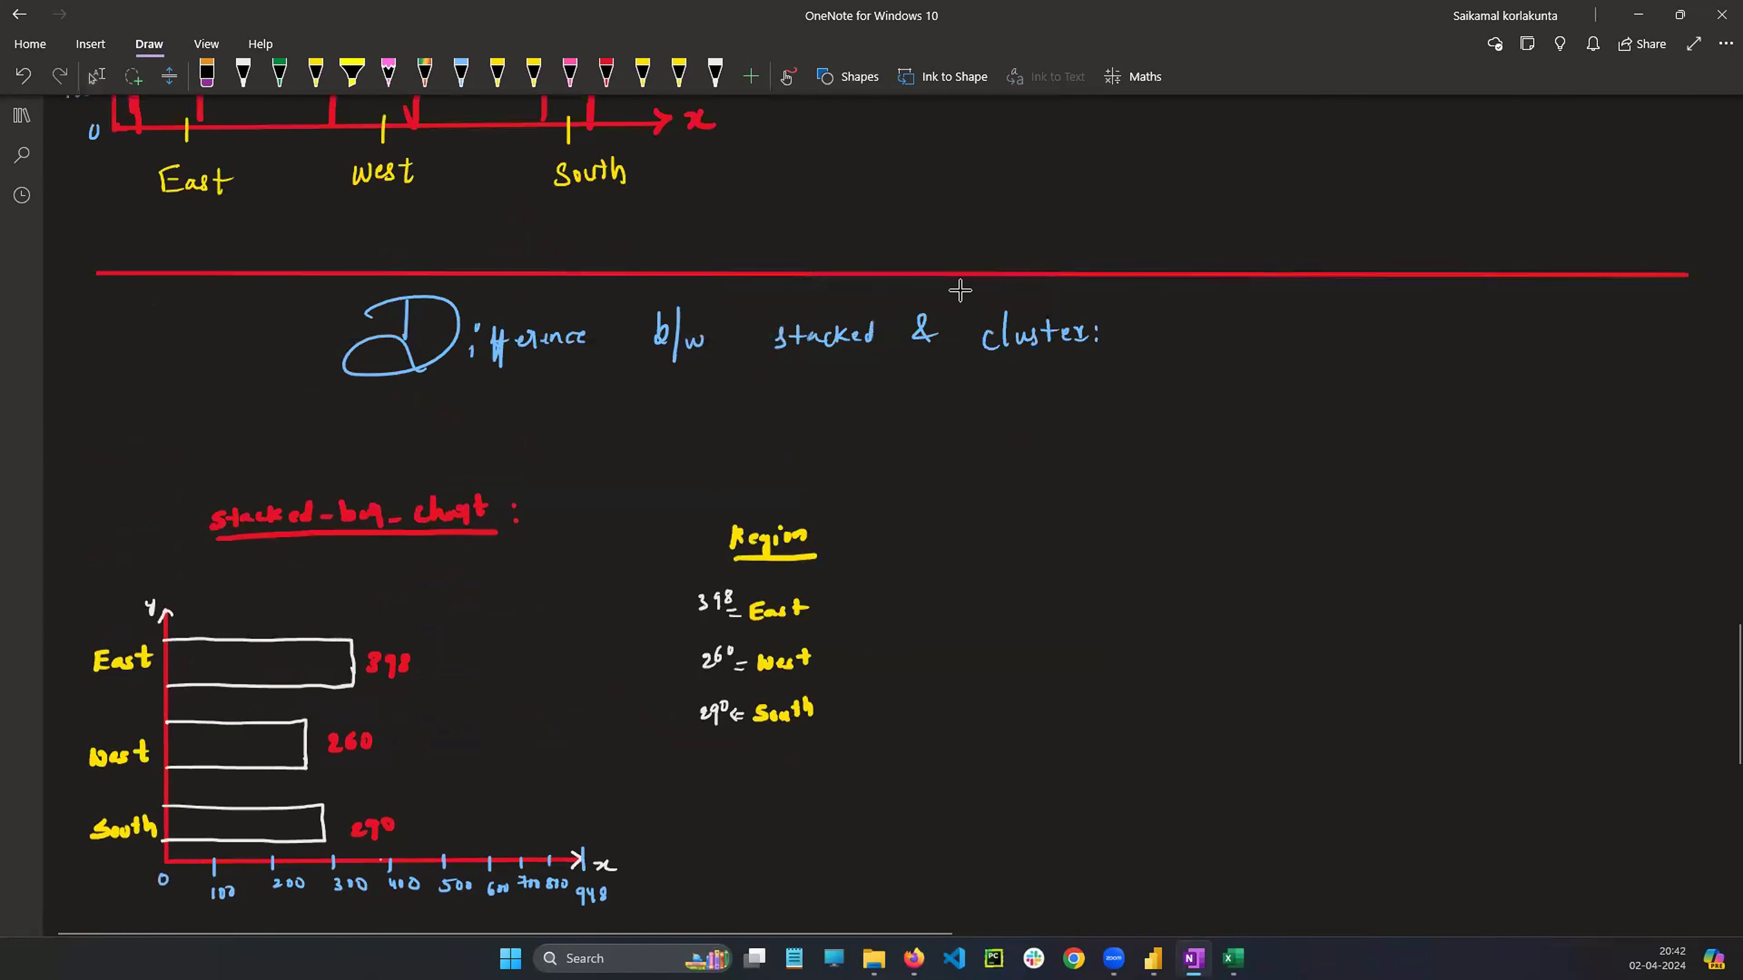
drag(968, 273, 962, 300)
mouse_move(962, 411)
mouse_down()
mouse_move(972, 926)
mouse_move(981, 886)
mouse_up()
scroll(981, 886, down, 2)
click(1066, 692)
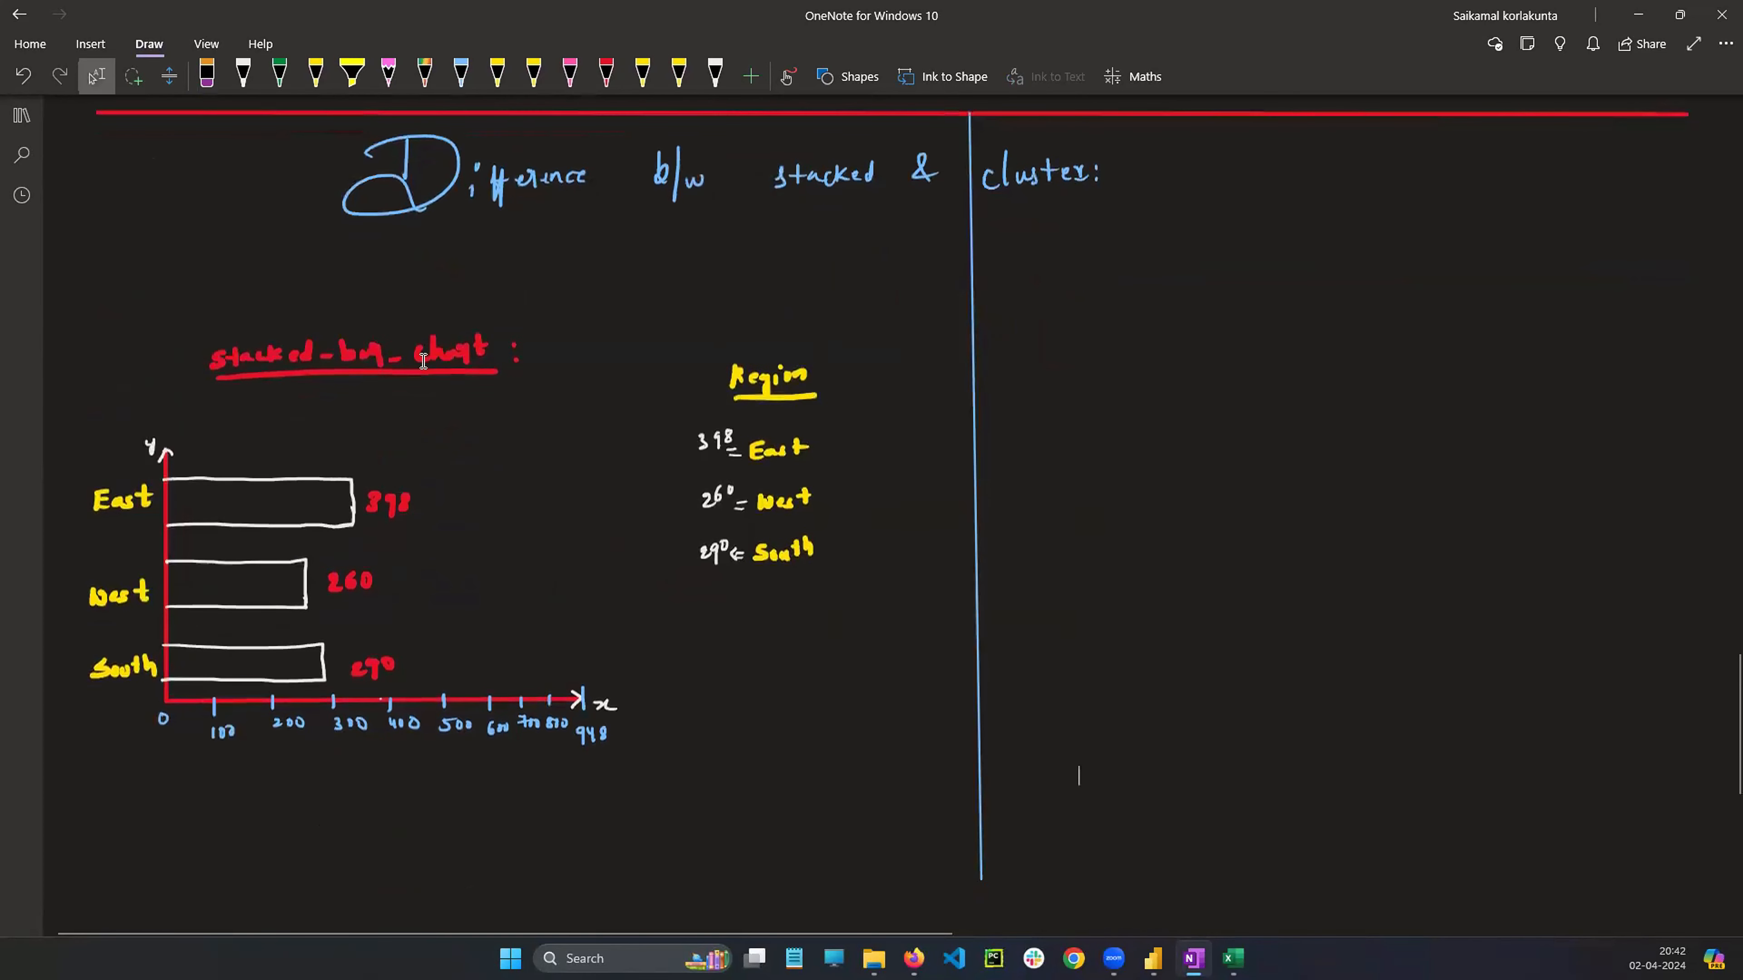
Copy the clustered bar chart sketch and paste it to the right of the vertical dividing line
scroll(751, 420, up, 6)
scroll(615, 427, up, 9)
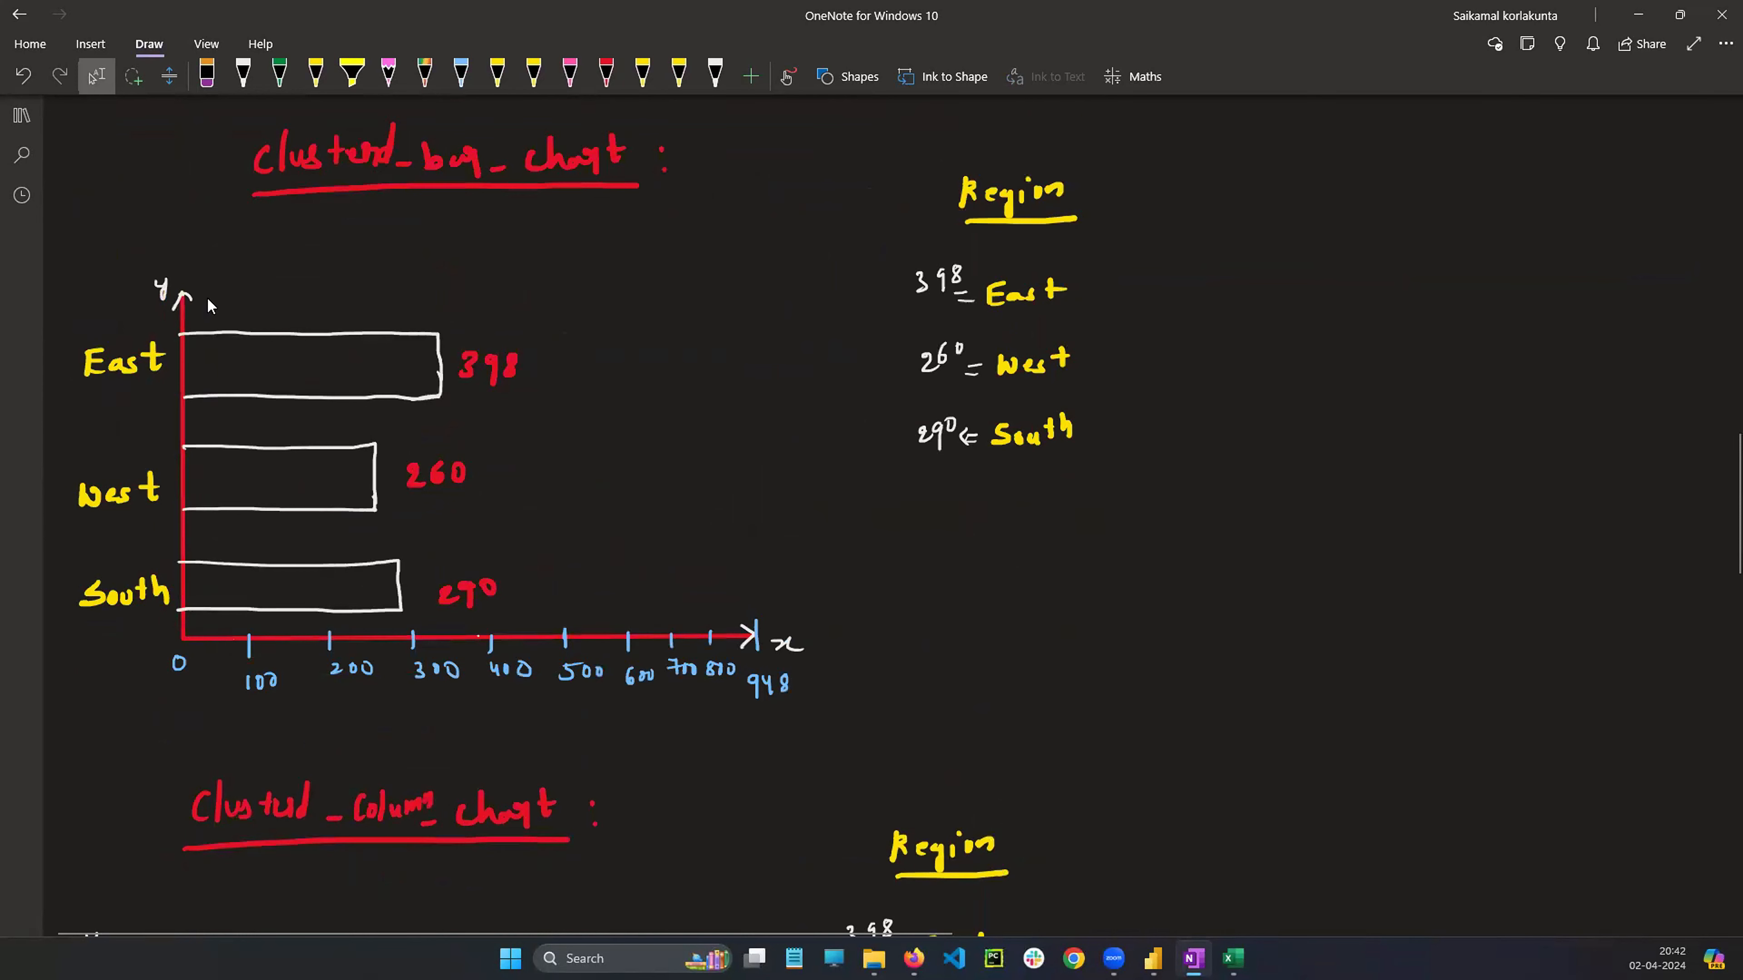
mouse_move(66, 114)
mouse_down()
mouse_move(353, 580)
mouse_move(829, 692)
mouse_move(1261, 711)
mouse_up()
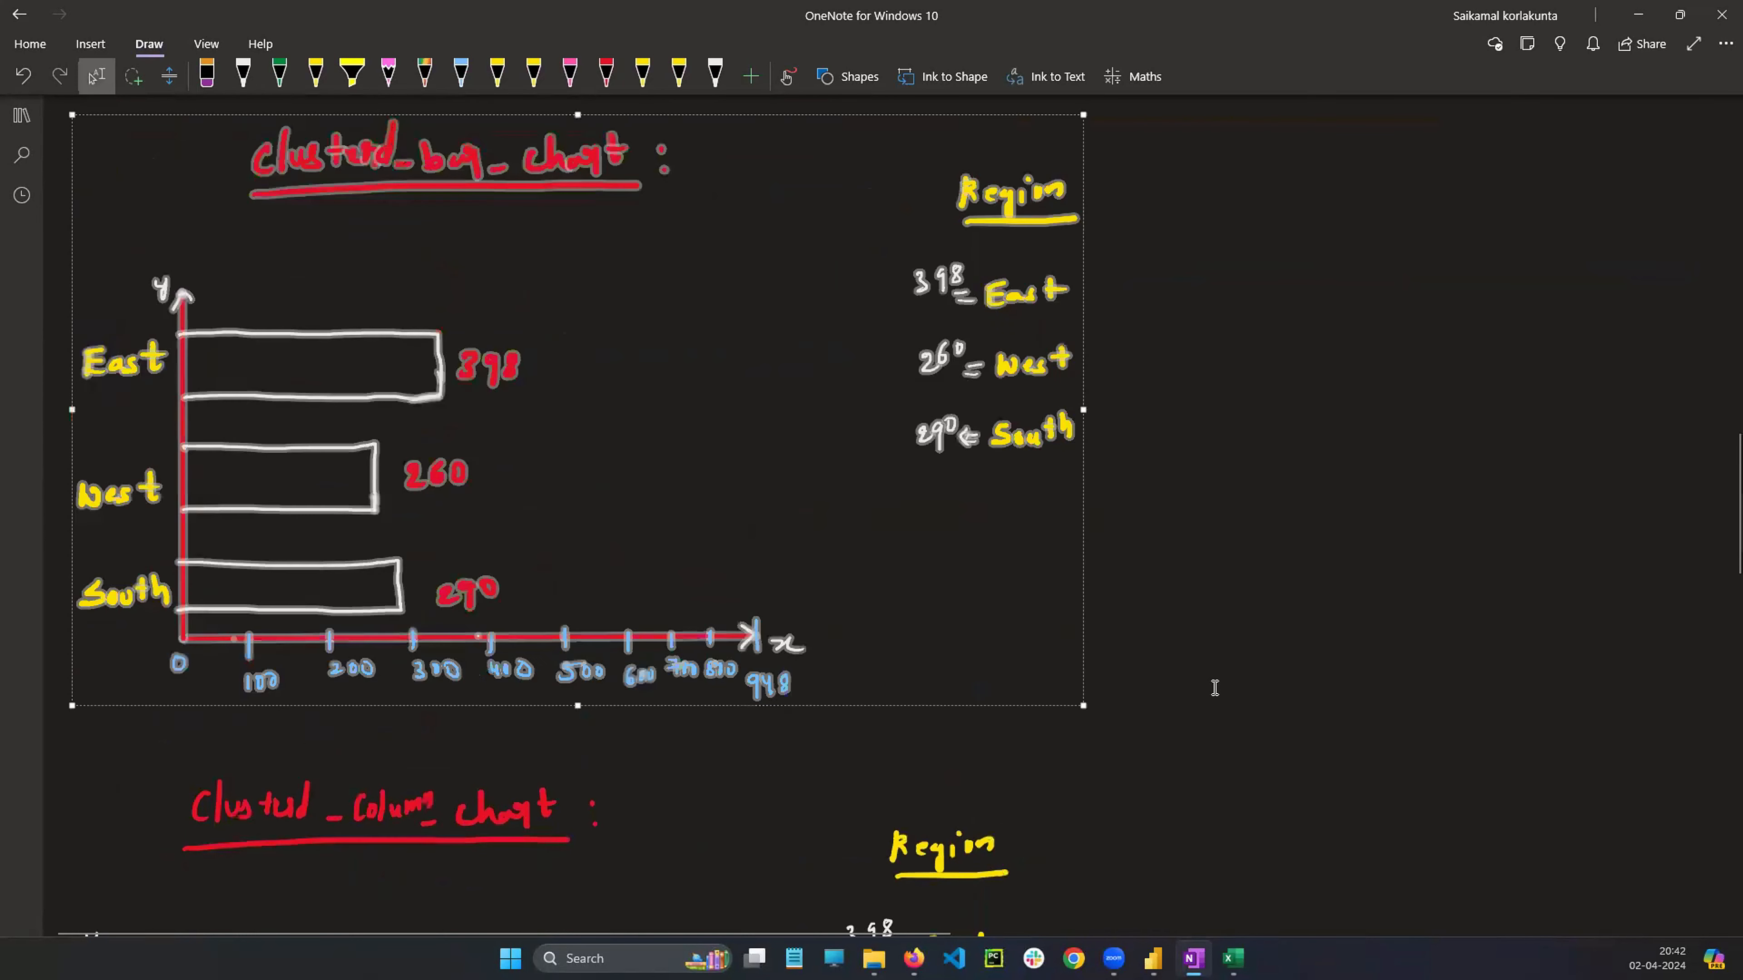
click(1371, 561)
scroll(1291, 568, down, 15)
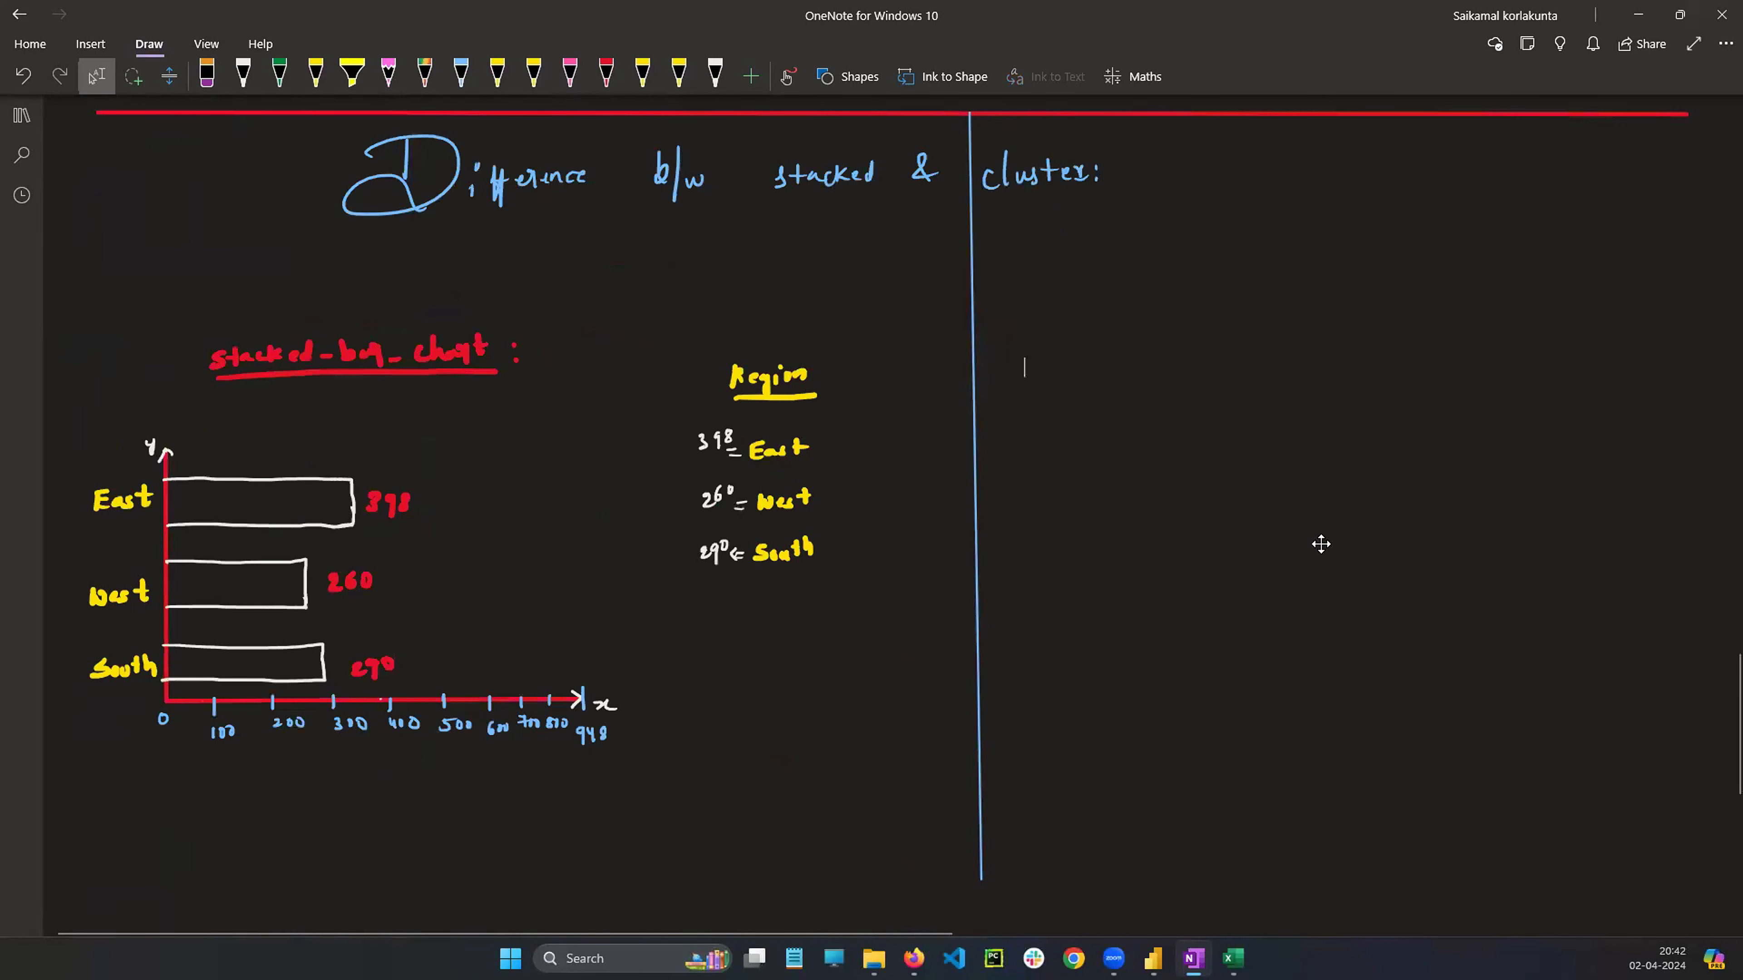
key(ctrl+v)
drag(1135, 385, 1342, 498)
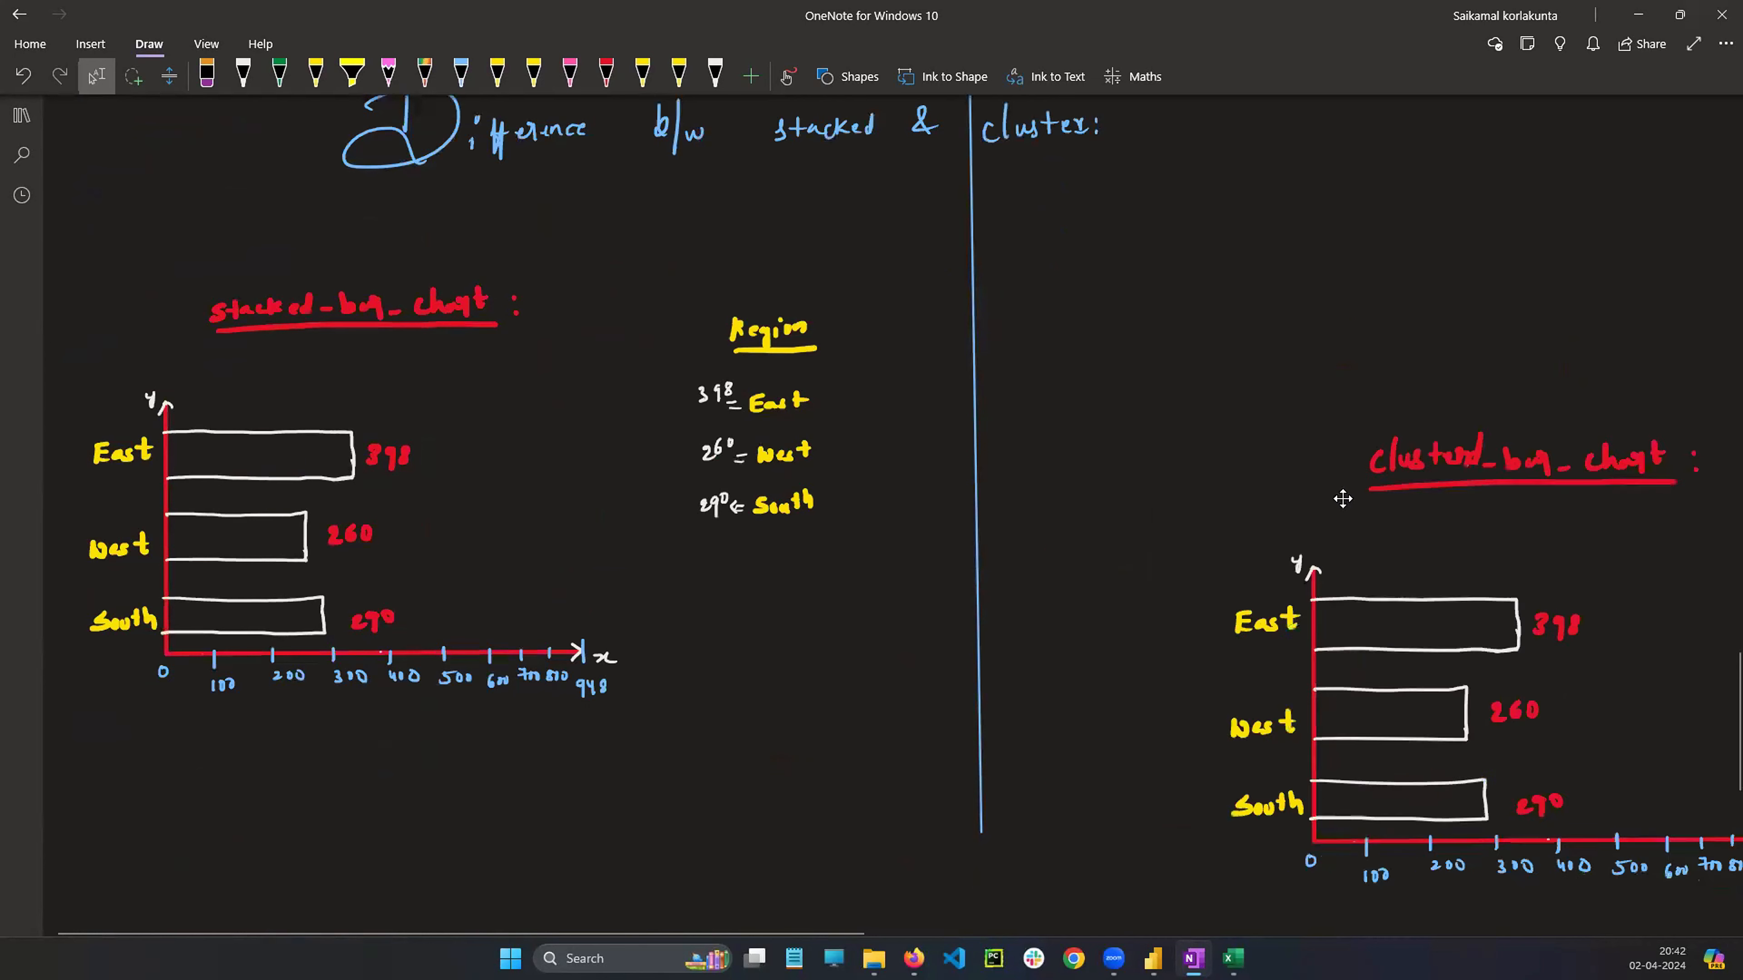
Move the pasted clustered bar chart sketch up beside the Difference heading and enlarge it slightly
drag(1582, 596, 1248, 340)
drag(1684, 620, 1696, 628)
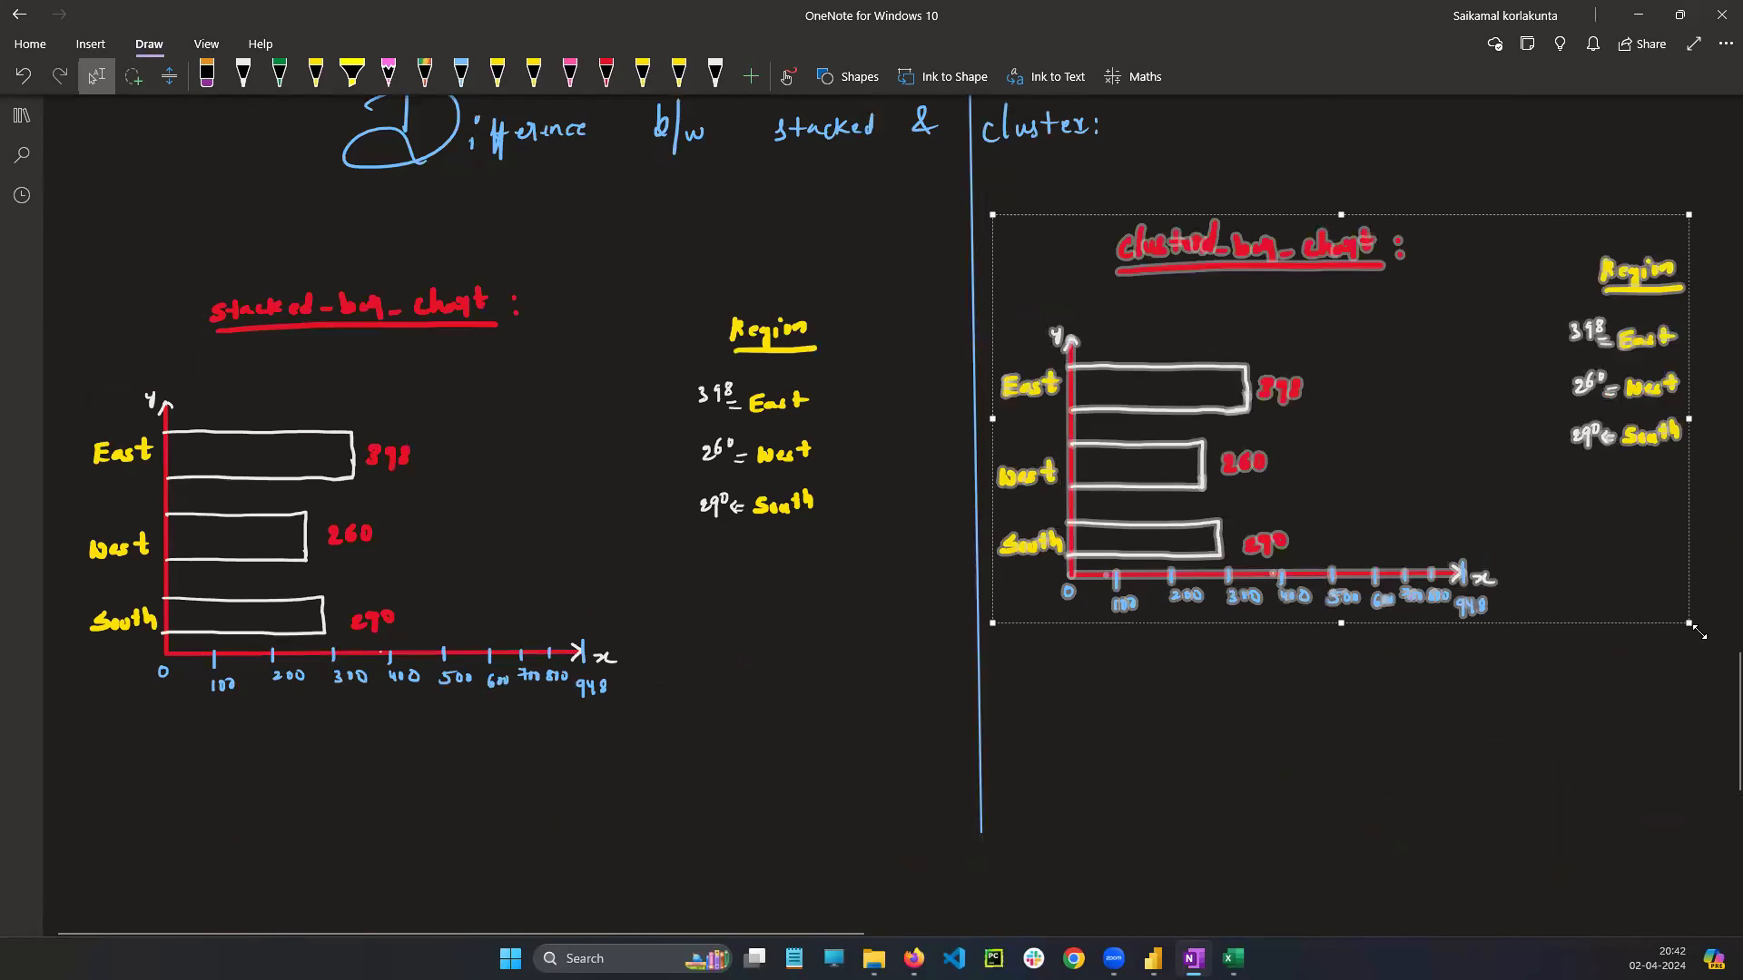
click(1431, 775)
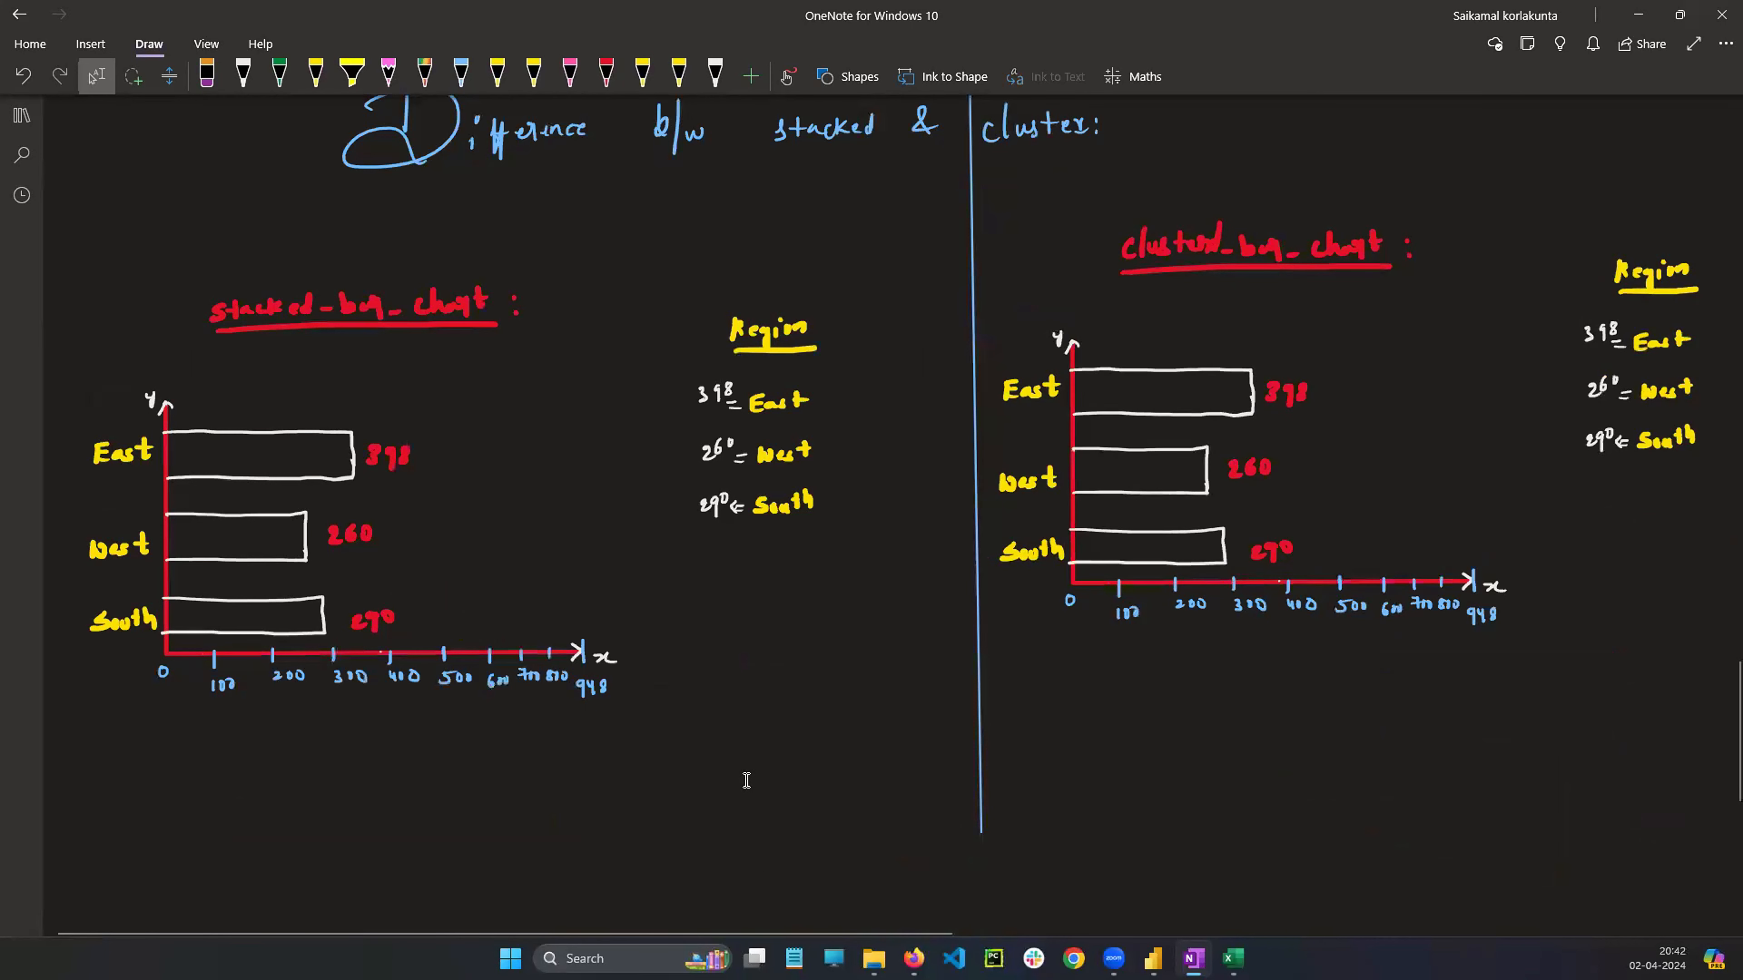
Select the clustered bar chart sketch and its region legend, then enlarge and nudge them to match the stacked chart
scroll(781, 739, down, 2)
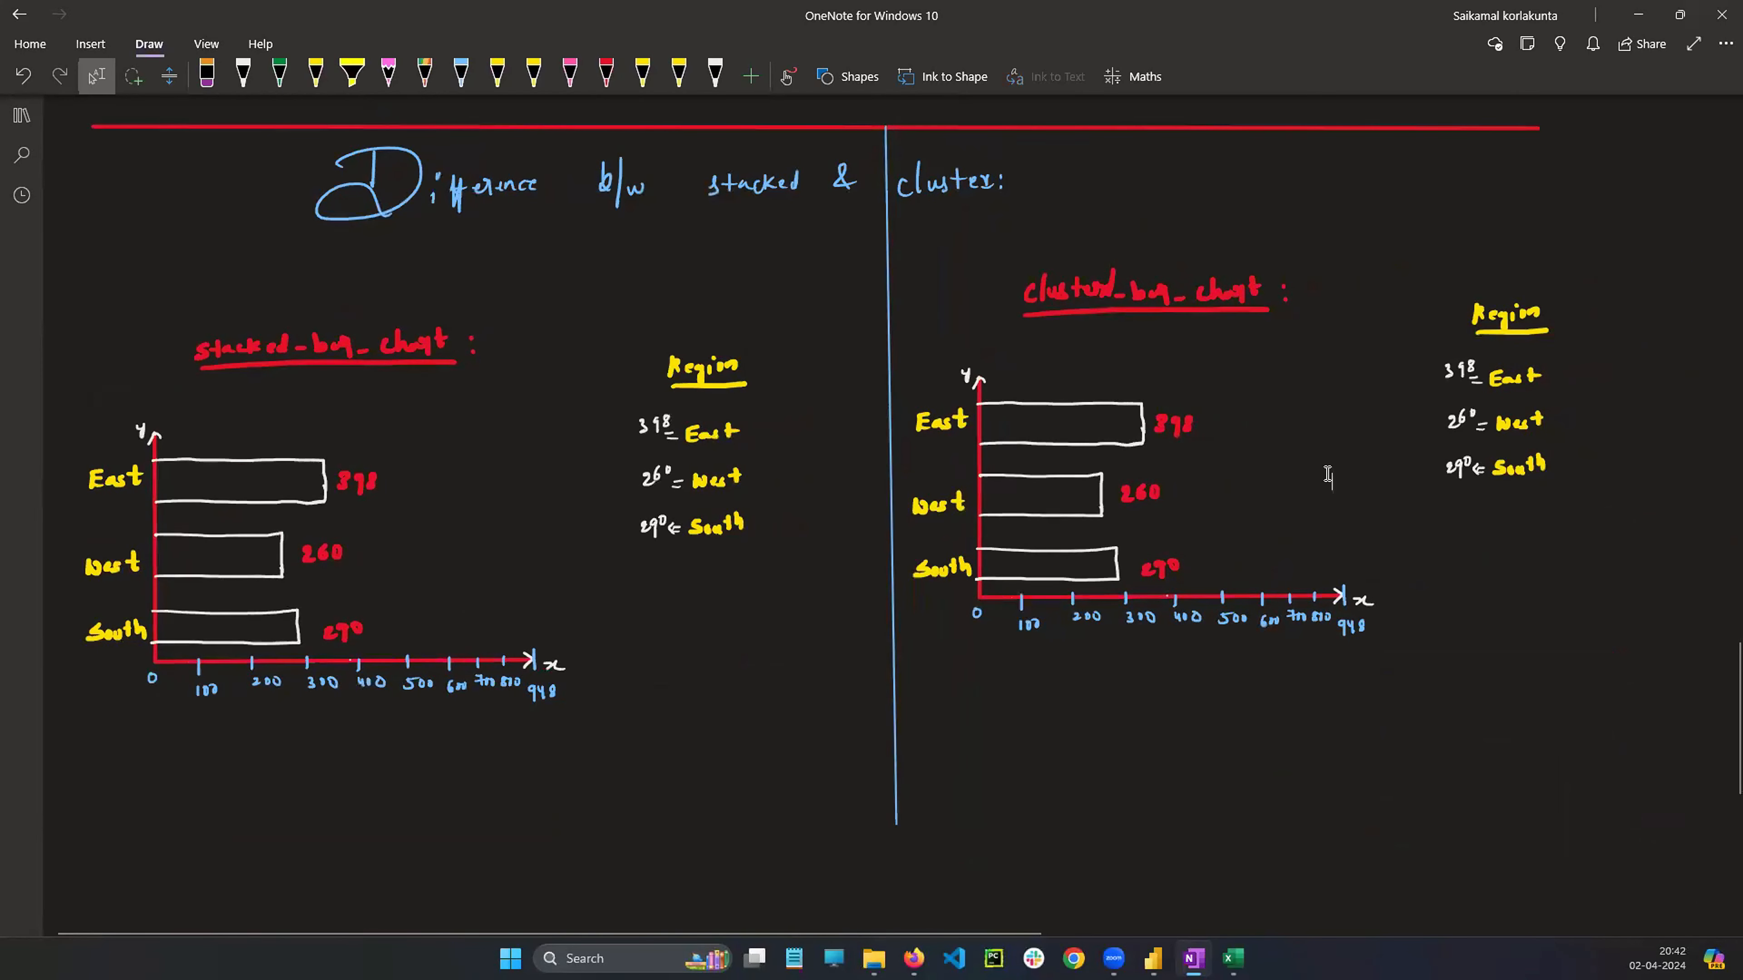
mouse_move(903, 224)
mouse_down()
mouse_move(1299, 704)
mouse_move(1611, 713)
mouse_up()
drag(1554, 642, 1650, 691)
drag(1402, 526, 1425, 538)
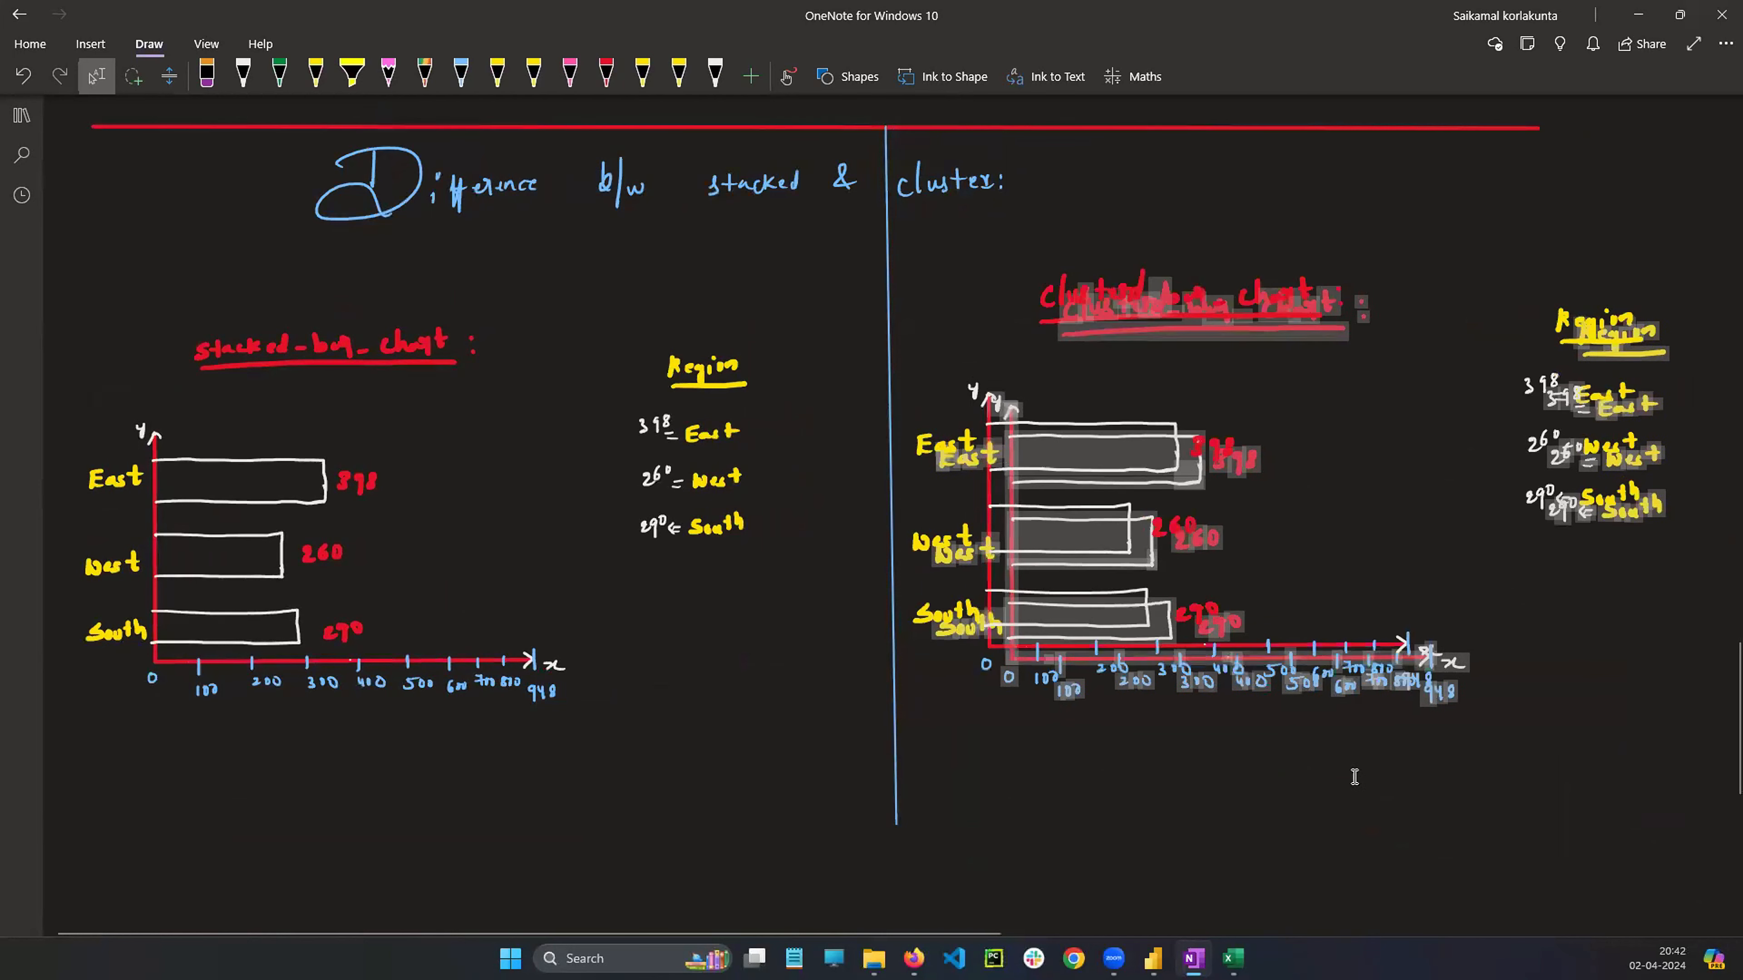
click(977, 574)
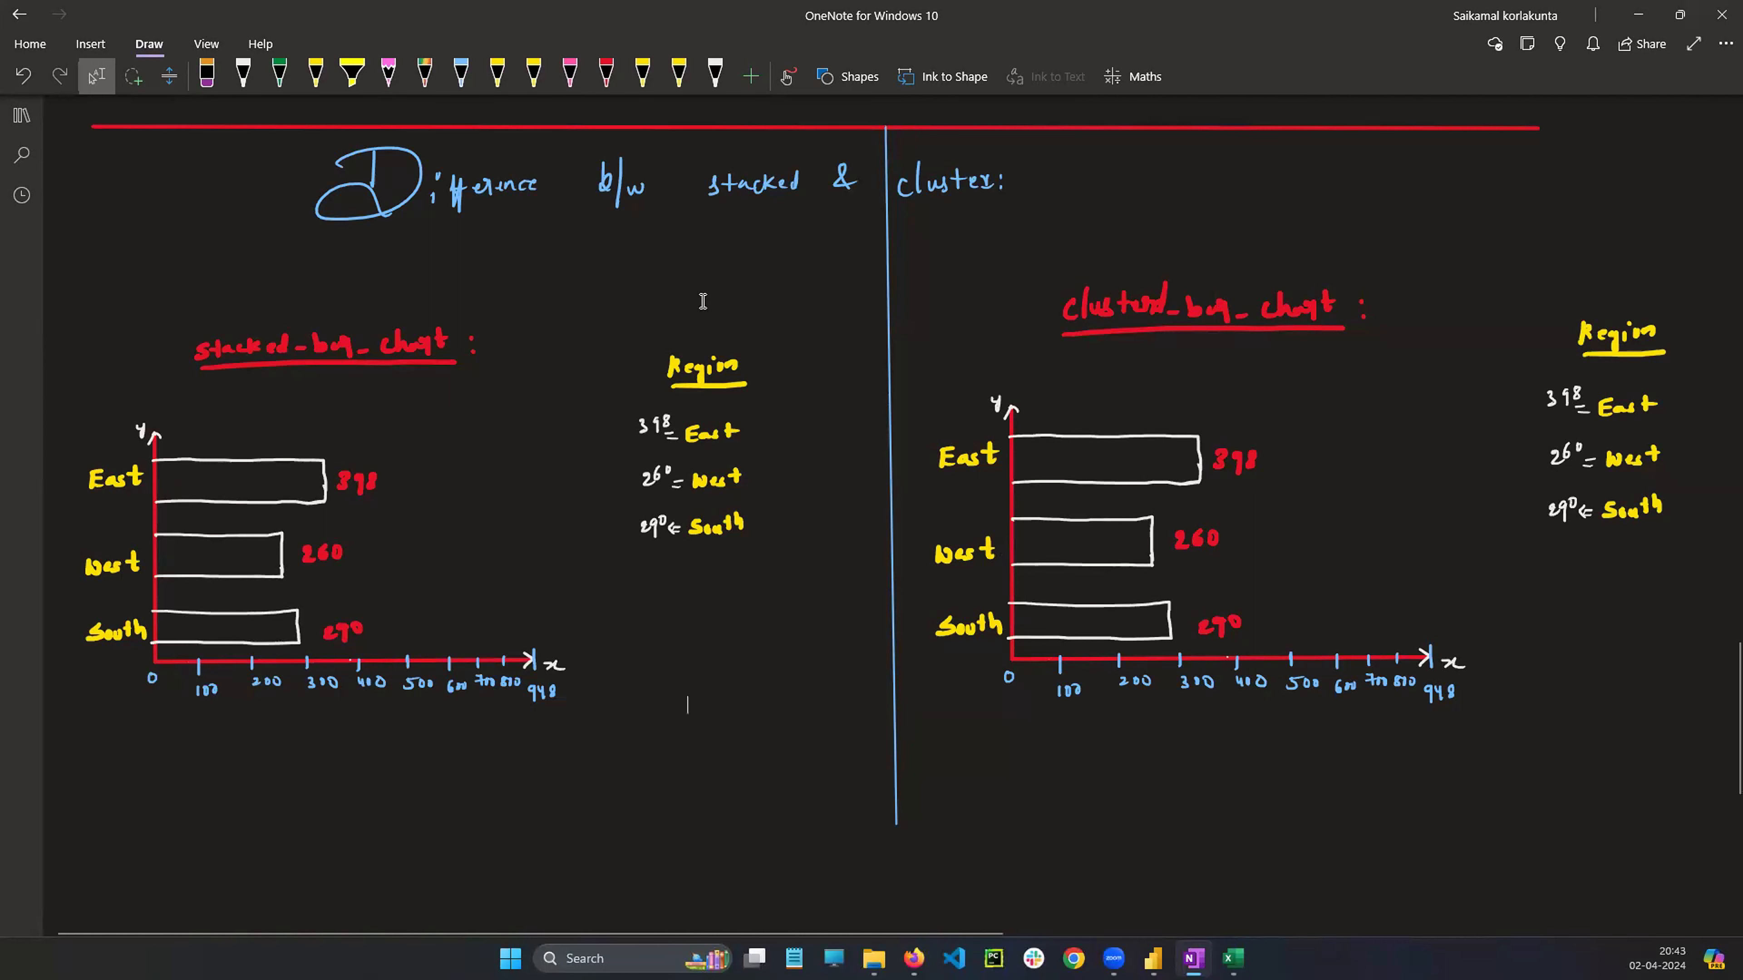
Erase the circles and connecting lines around the East rows and their sales values in the data table
scroll(615, 324, up, 1)
scroll(615, 324, up, 15)
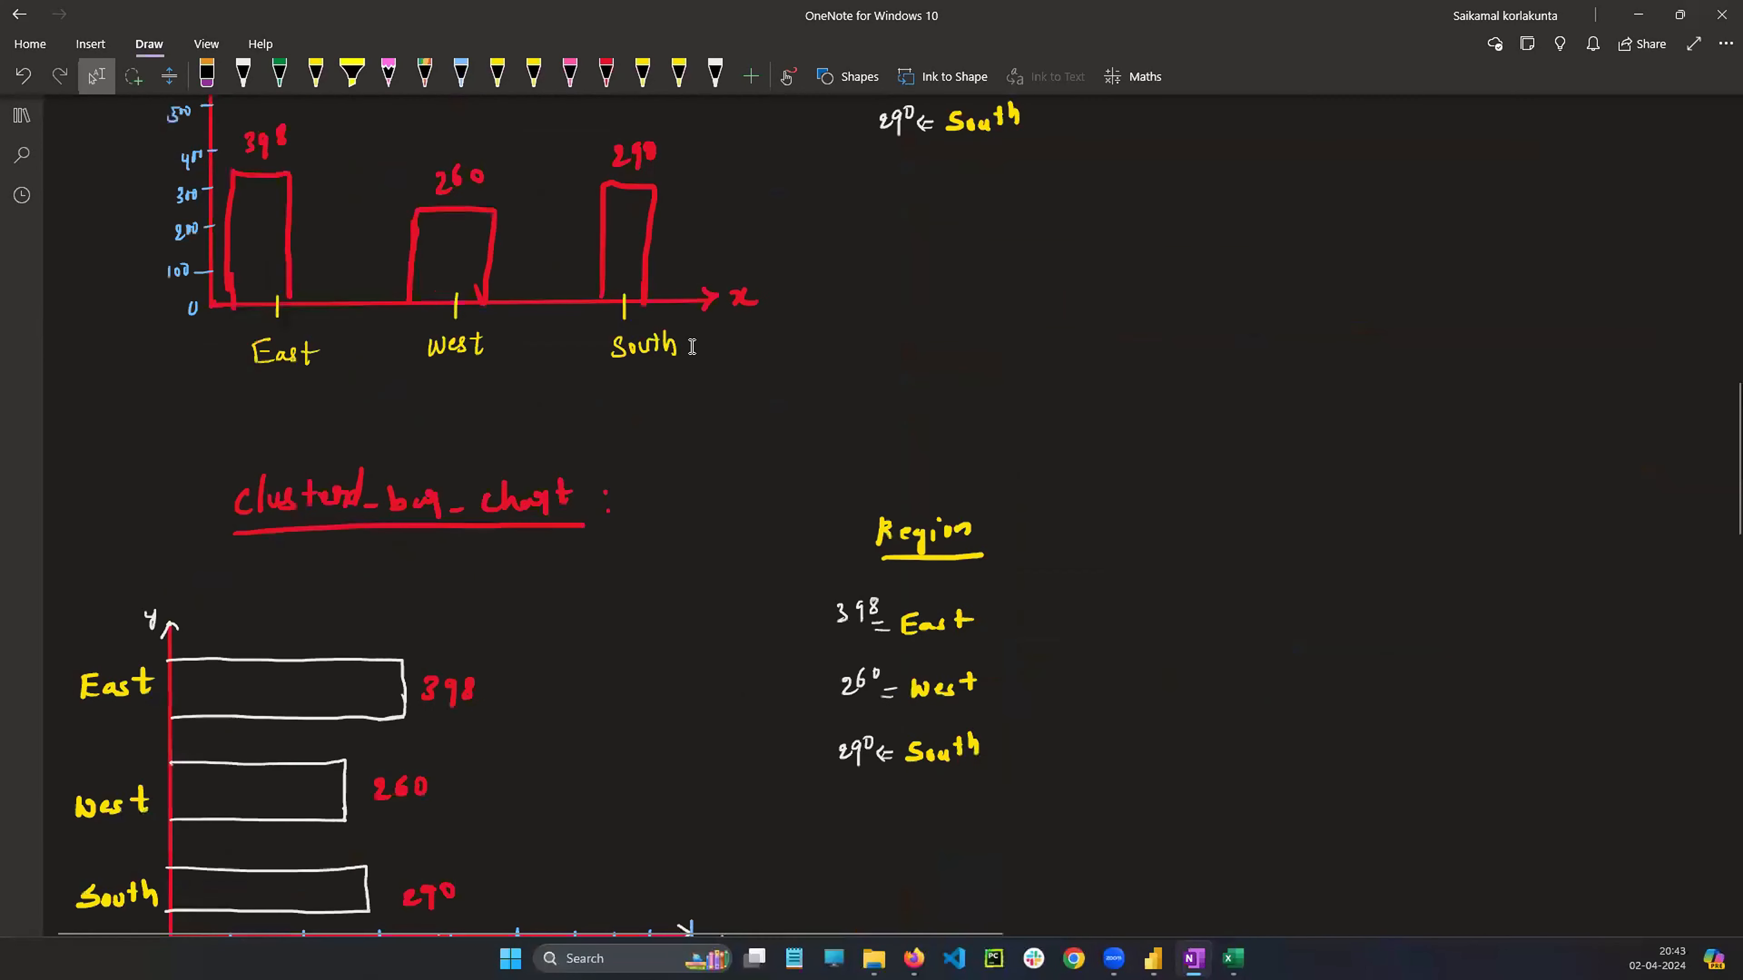
scroll(699, 365, up, 2)
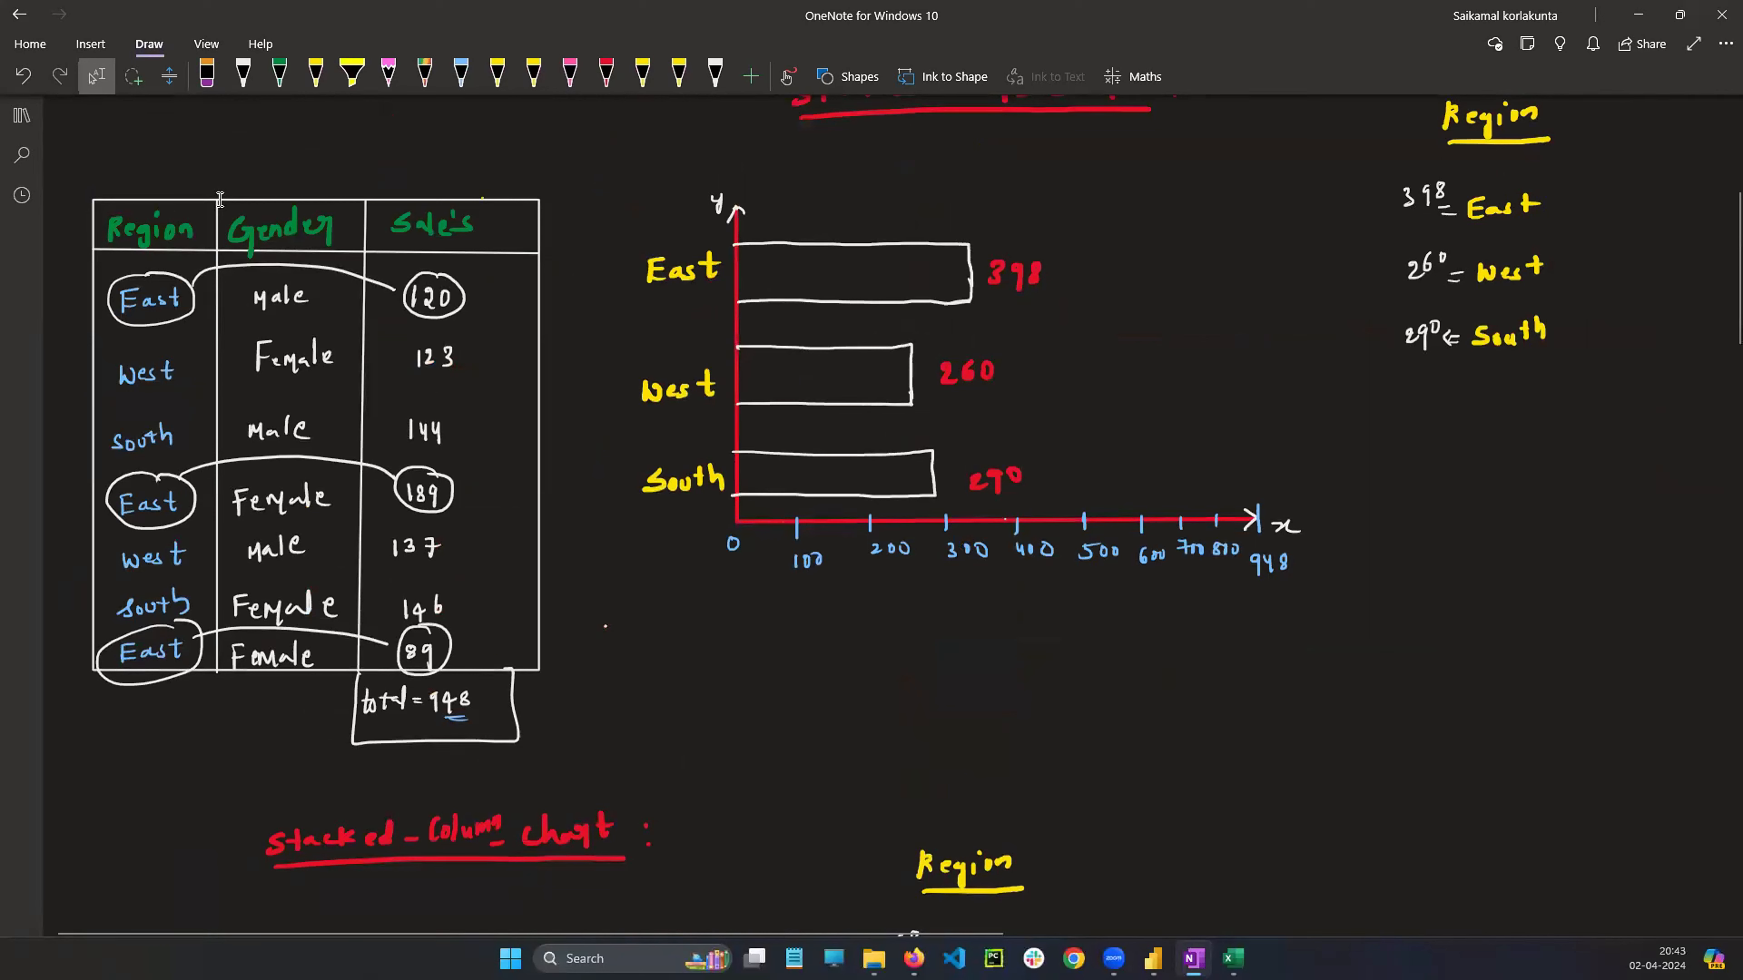
click(206, 74)
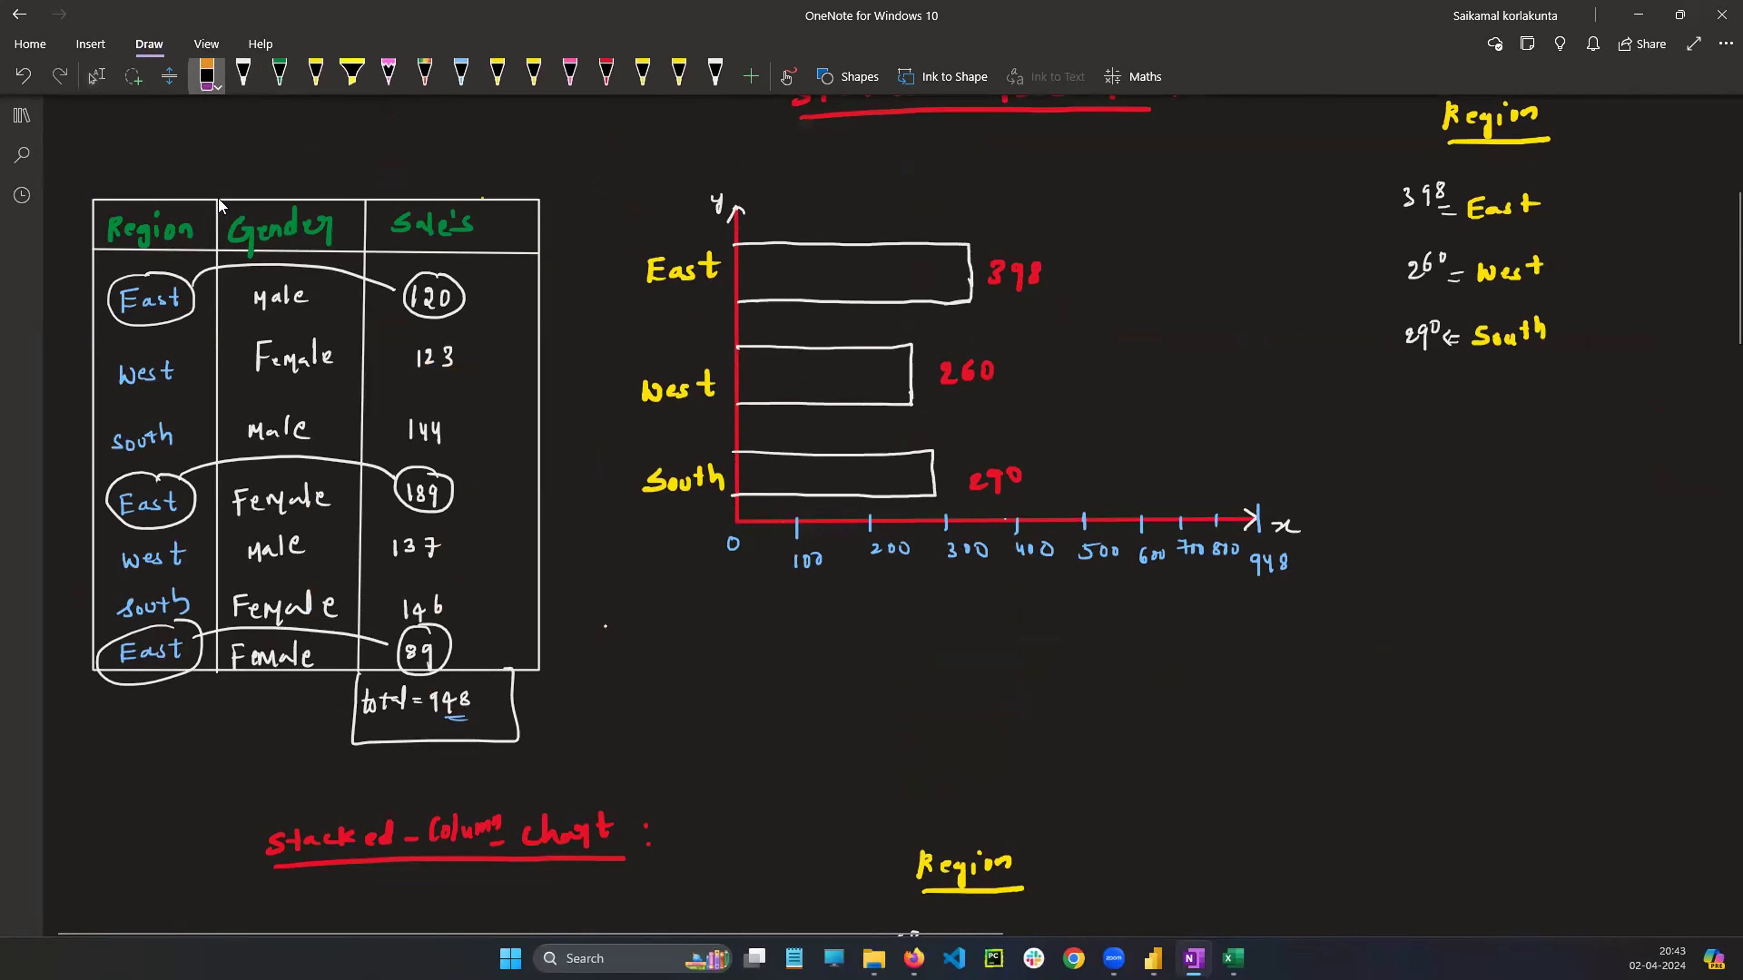
drag(199, 276, 191, 293)
drag(221, 450, 219, 469)
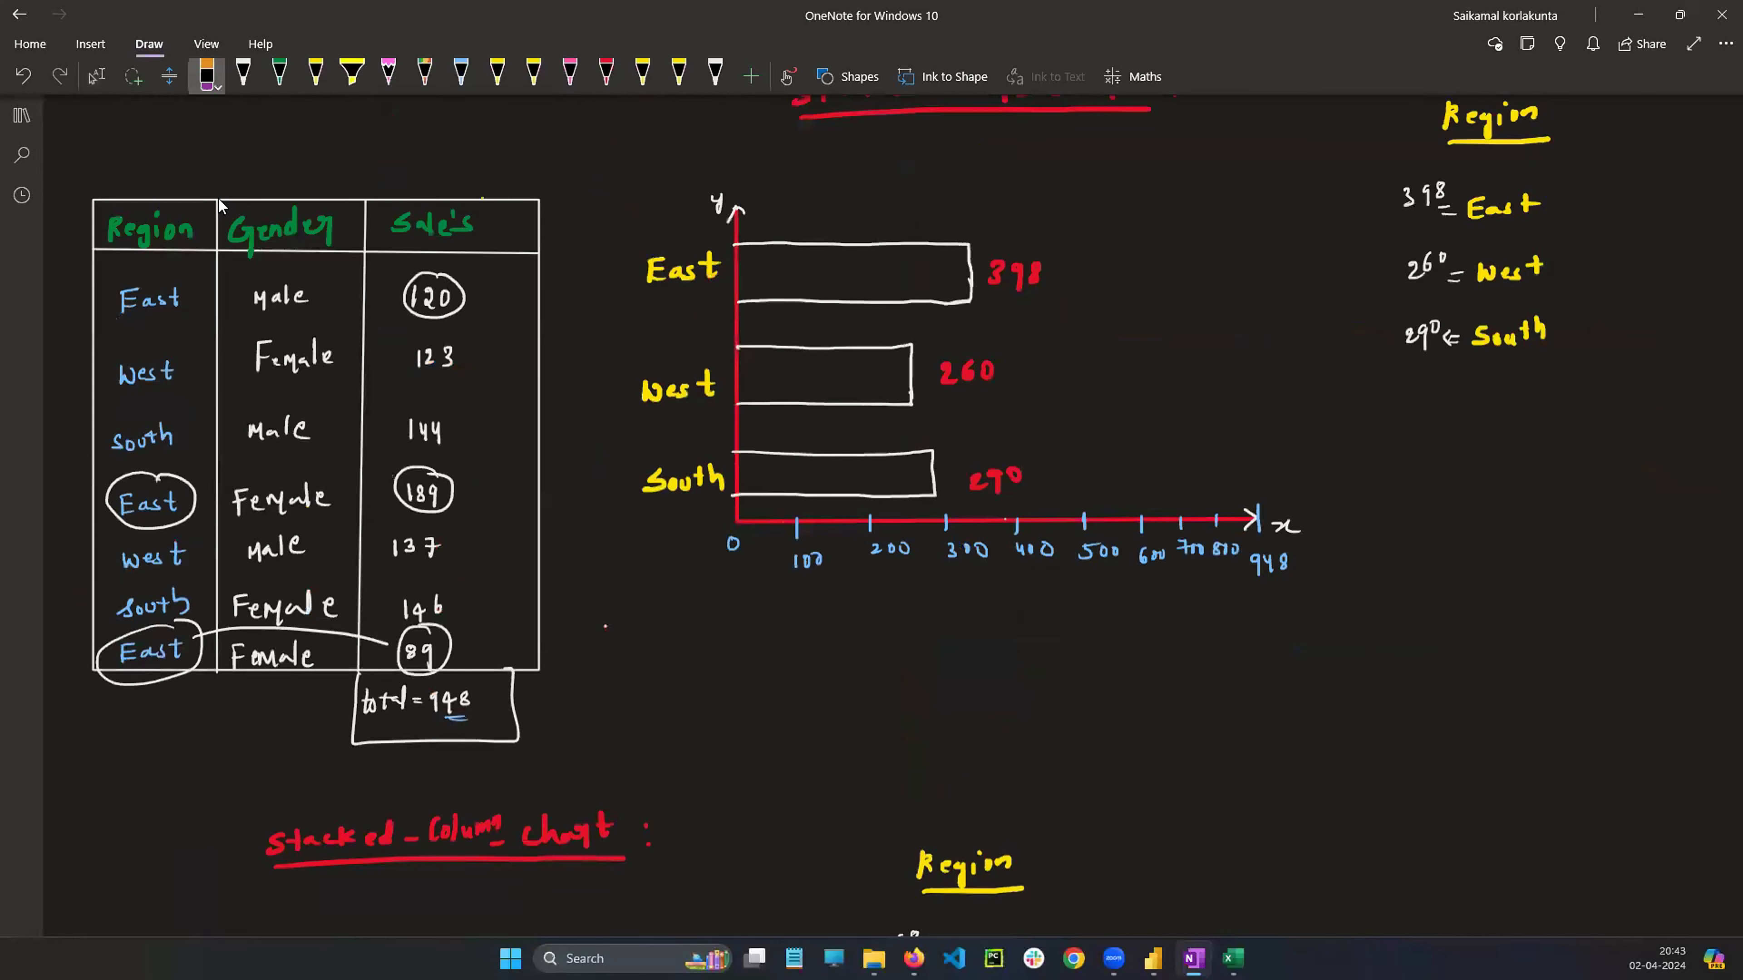
drag(433, 276, 435, 302)
drag(423, 470, 424, 494)
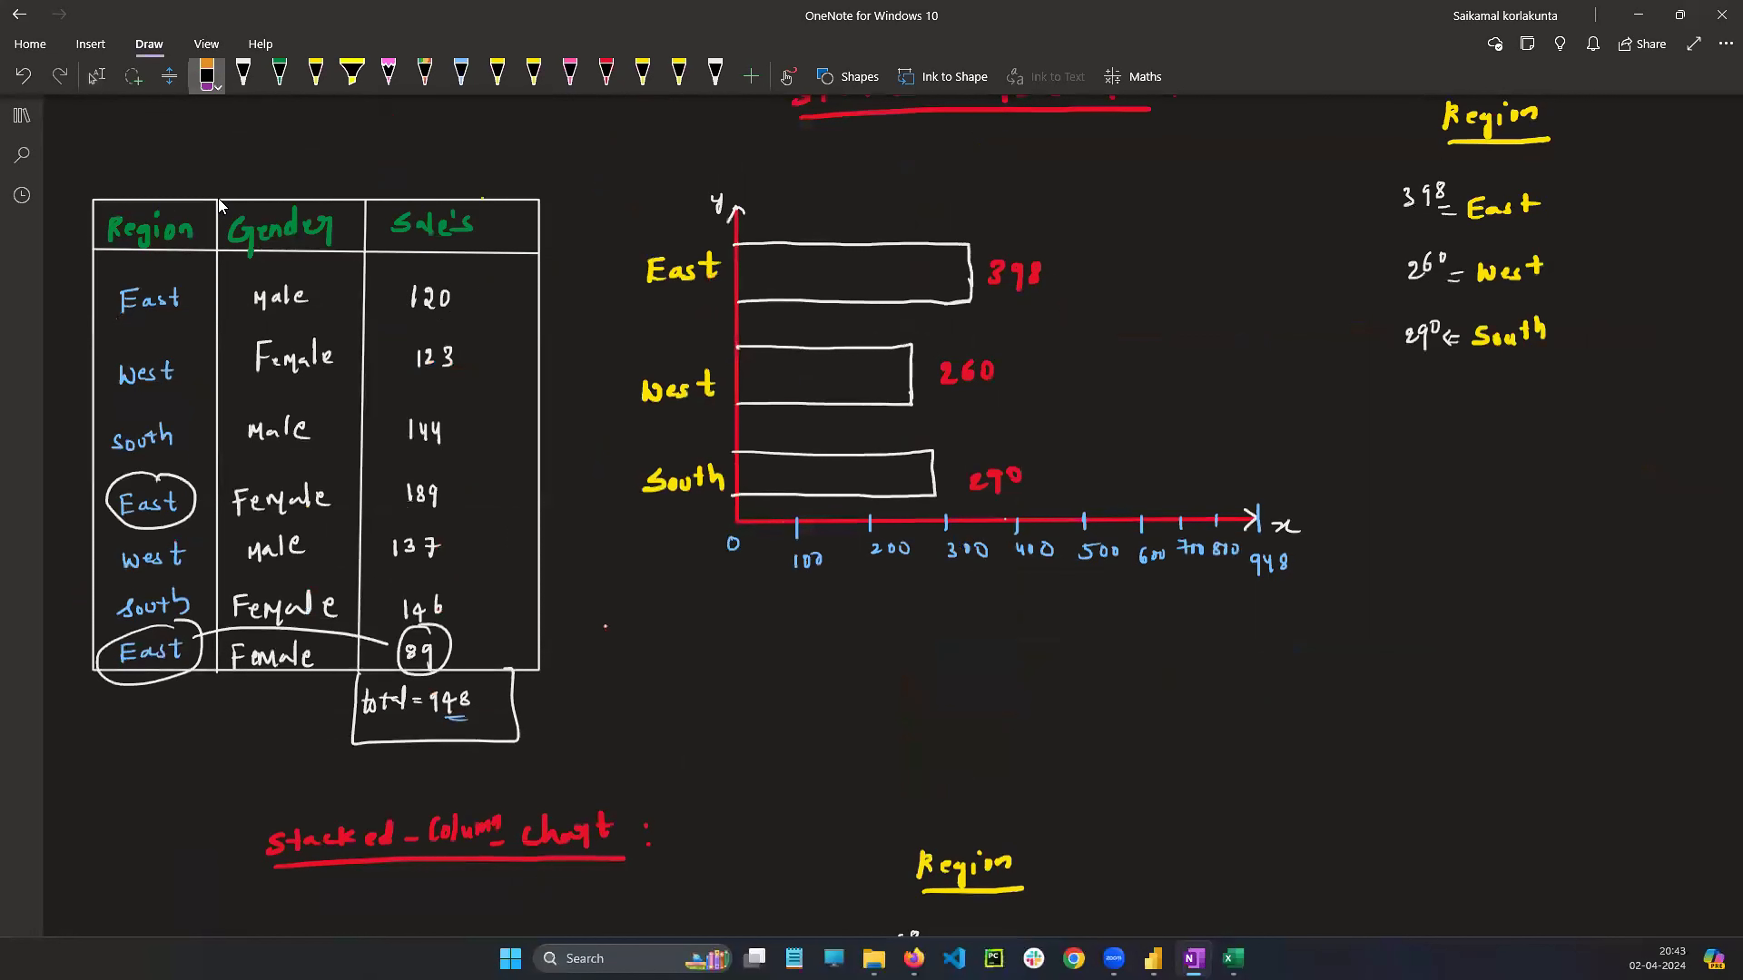
drag(180, 474, 174, 491)
drag(186, 638, 182, 660)
drag(423, 625, 426, 648)
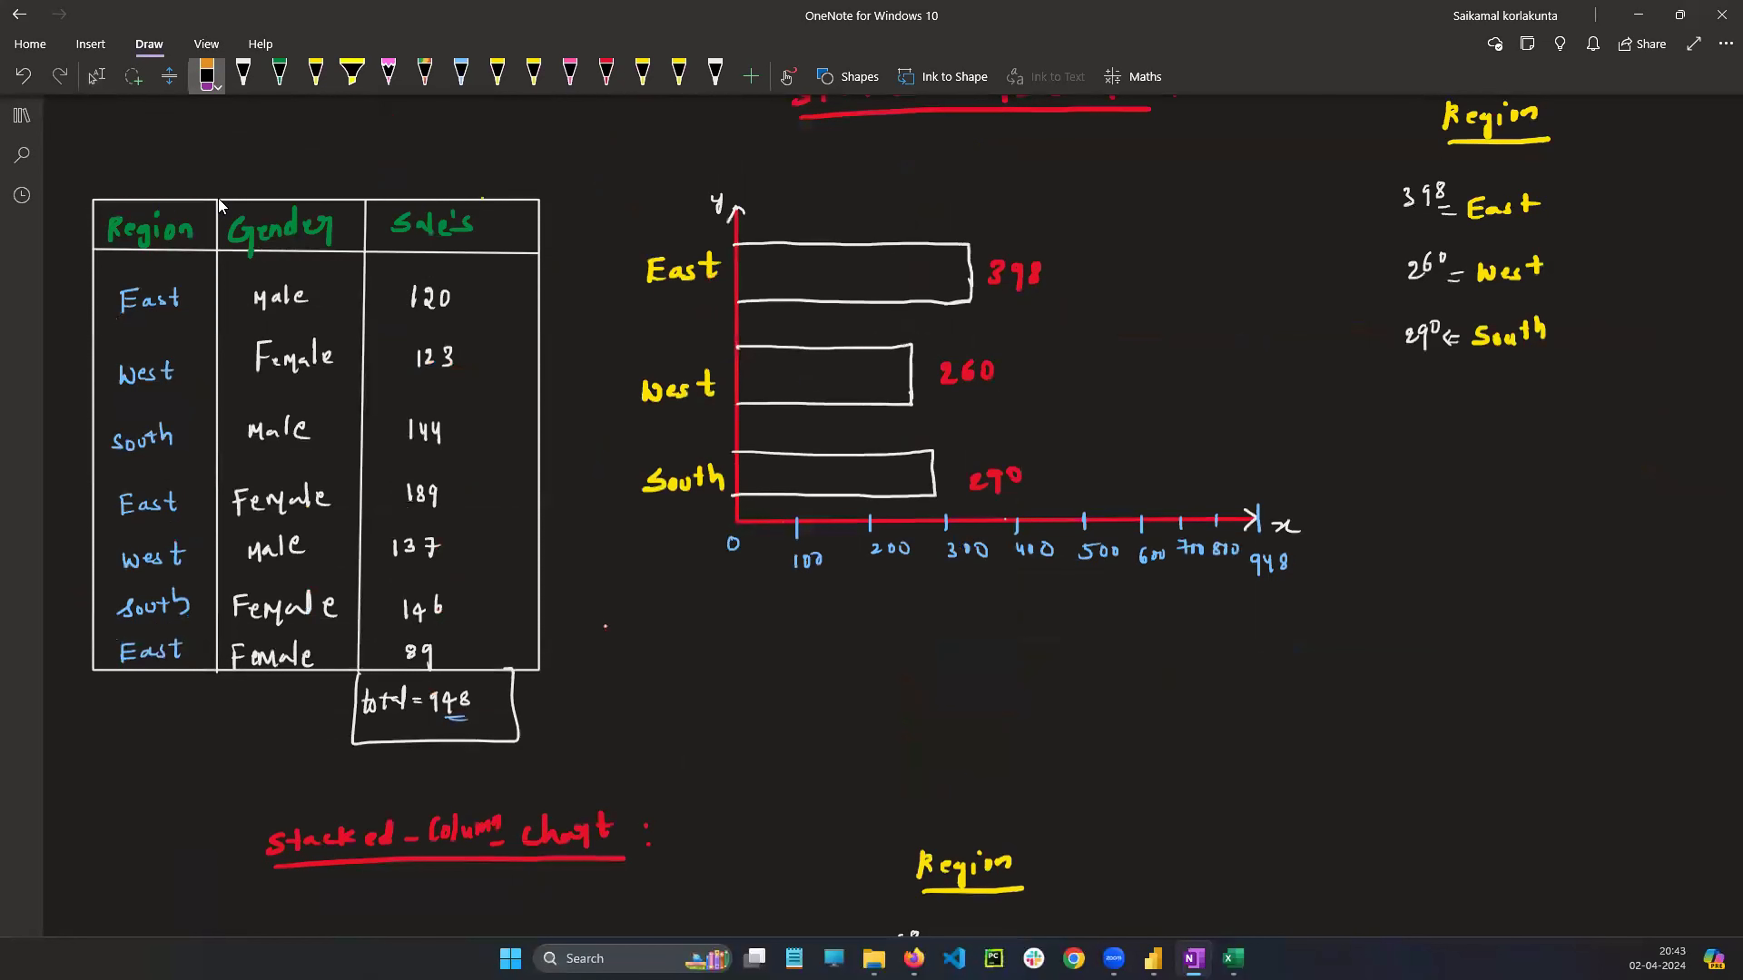
Copy the Region-Gender-Sales data table and paste one copy below the stacked bar chart in the comparison area
click(97, 76)
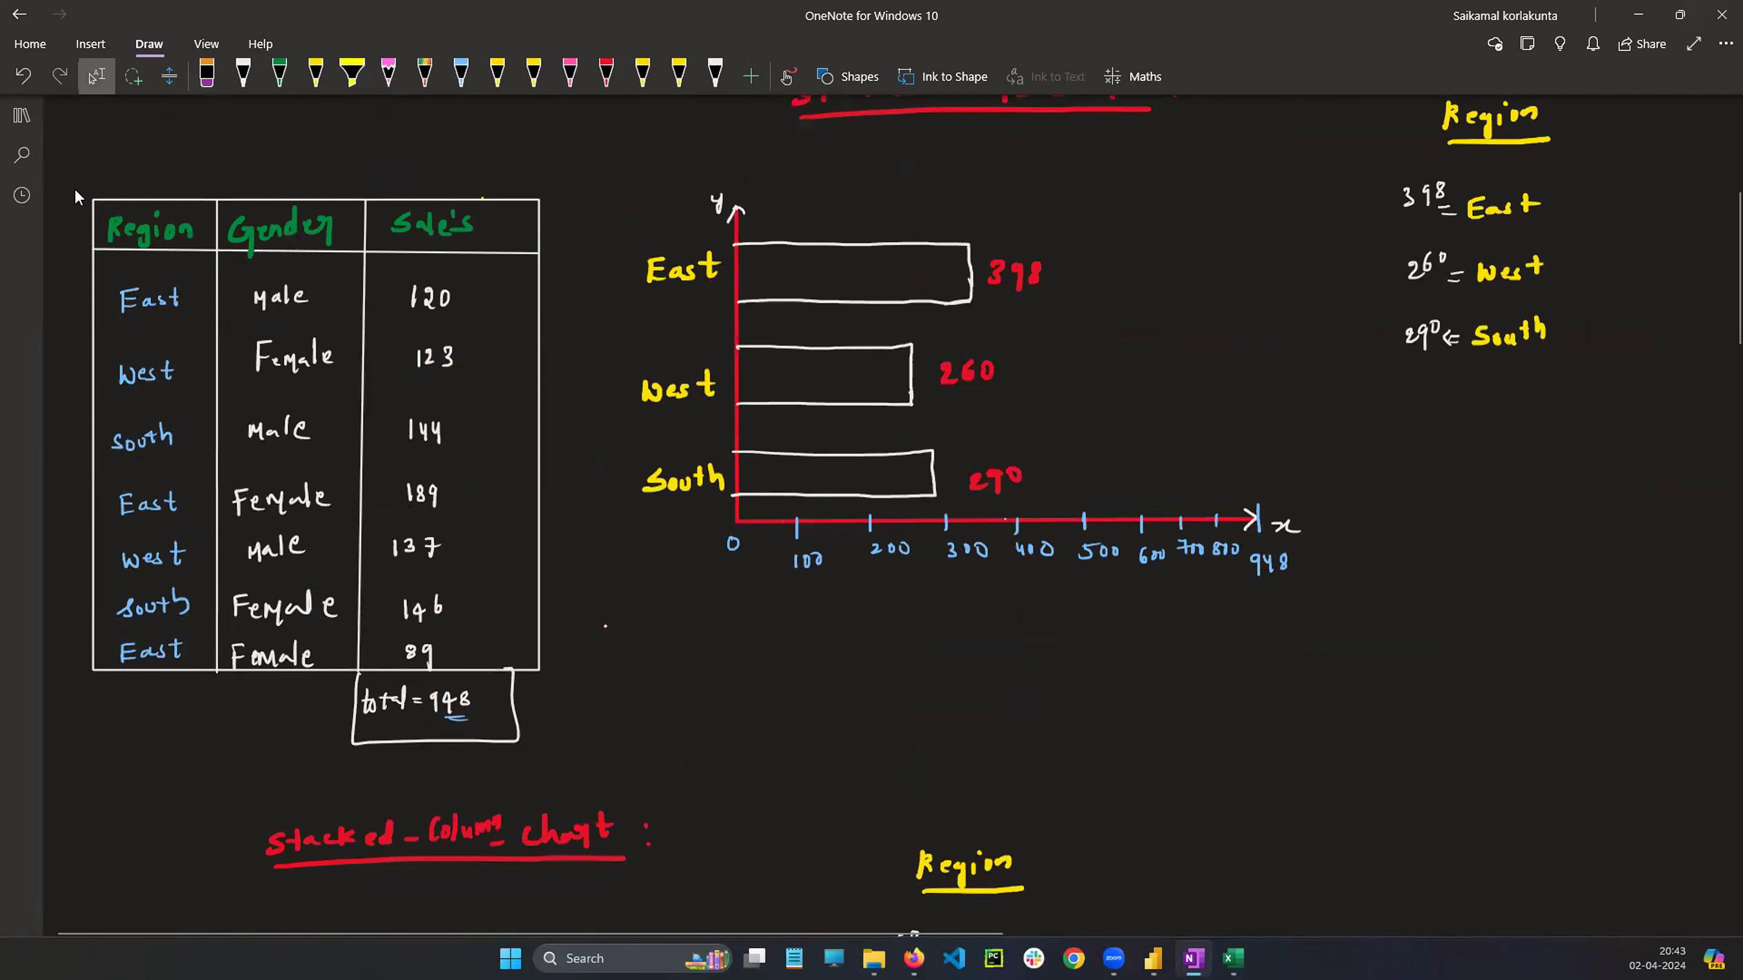
mouse_move(74, 152)
mouse_down()
mouse_move(90, 226)
mouse_move(639, 773)
mouse_up()
scroll(750, 727, down, 20)
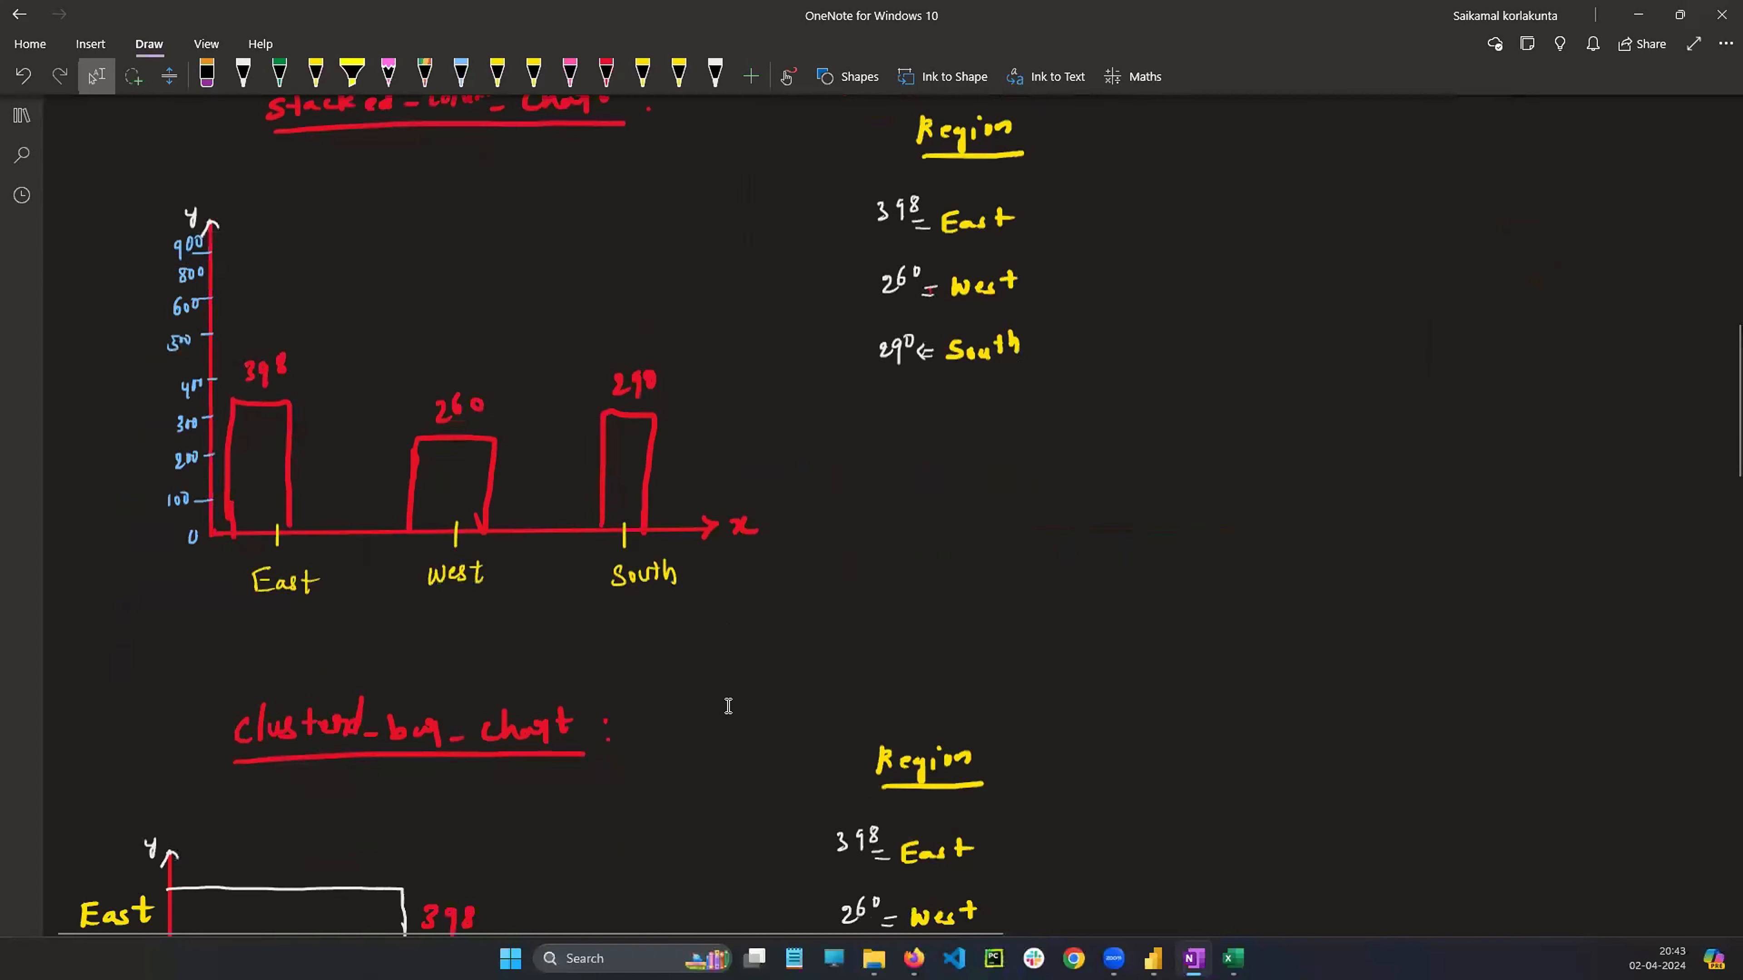
scroll(542, 657, down, 4)
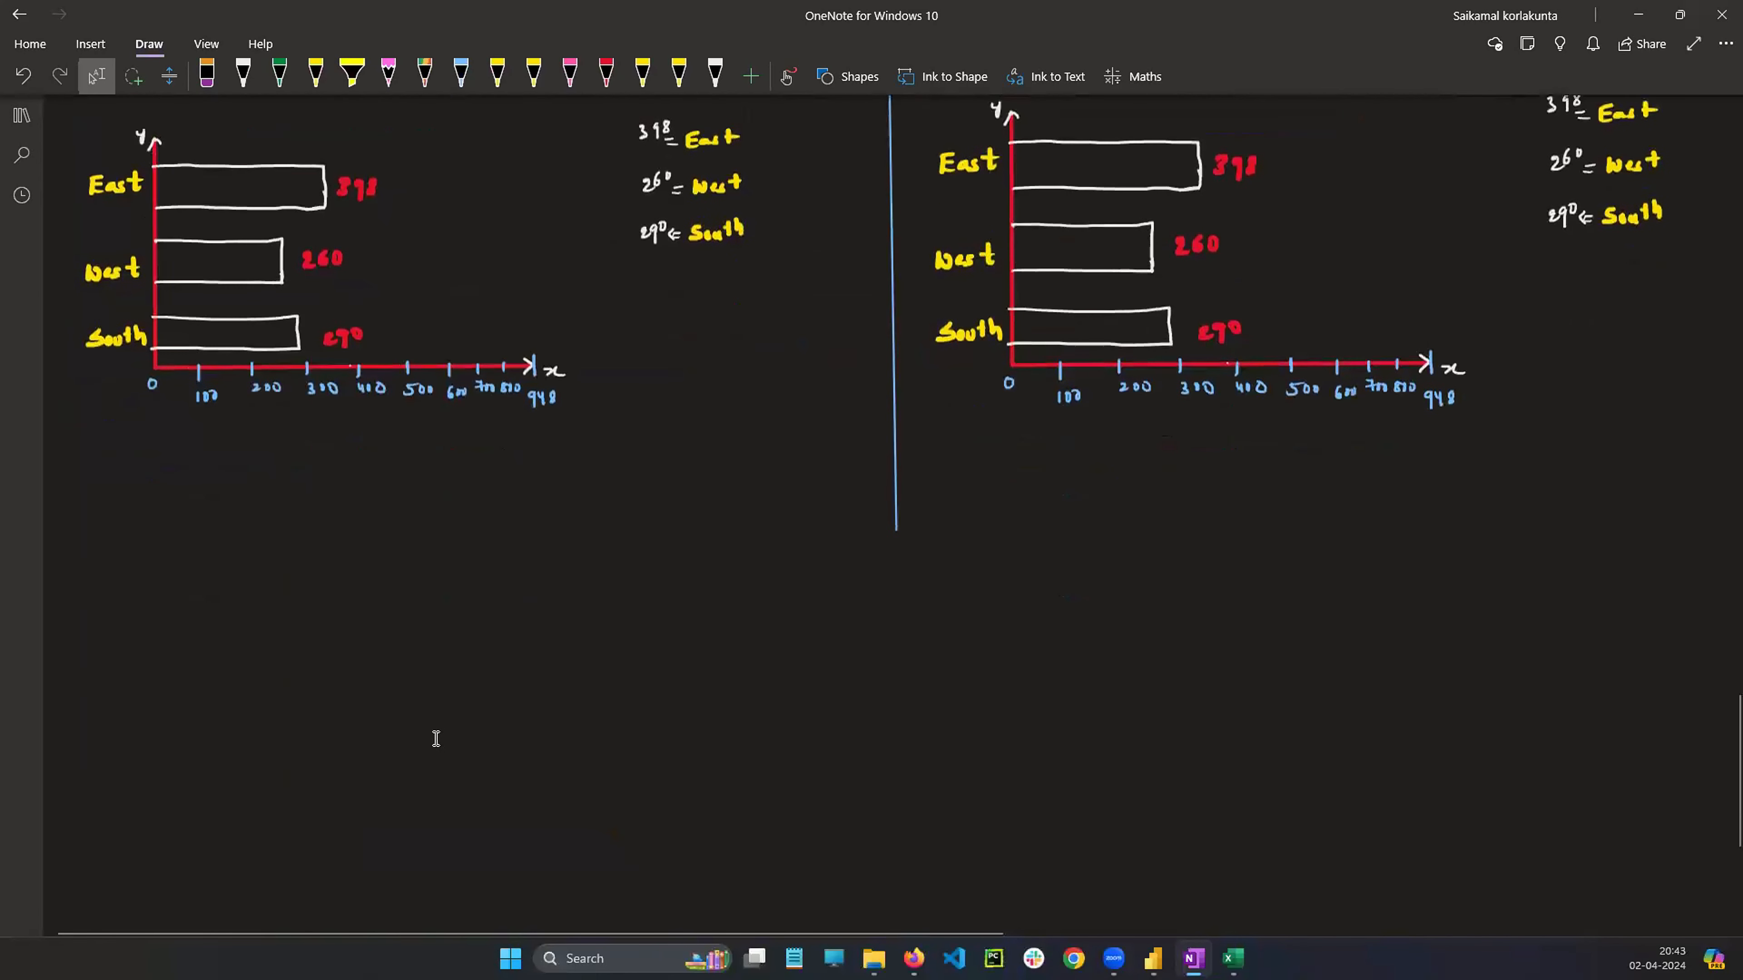
click(375, 699)
scroll(412, 694, down, 4)
key(ctrl+v)
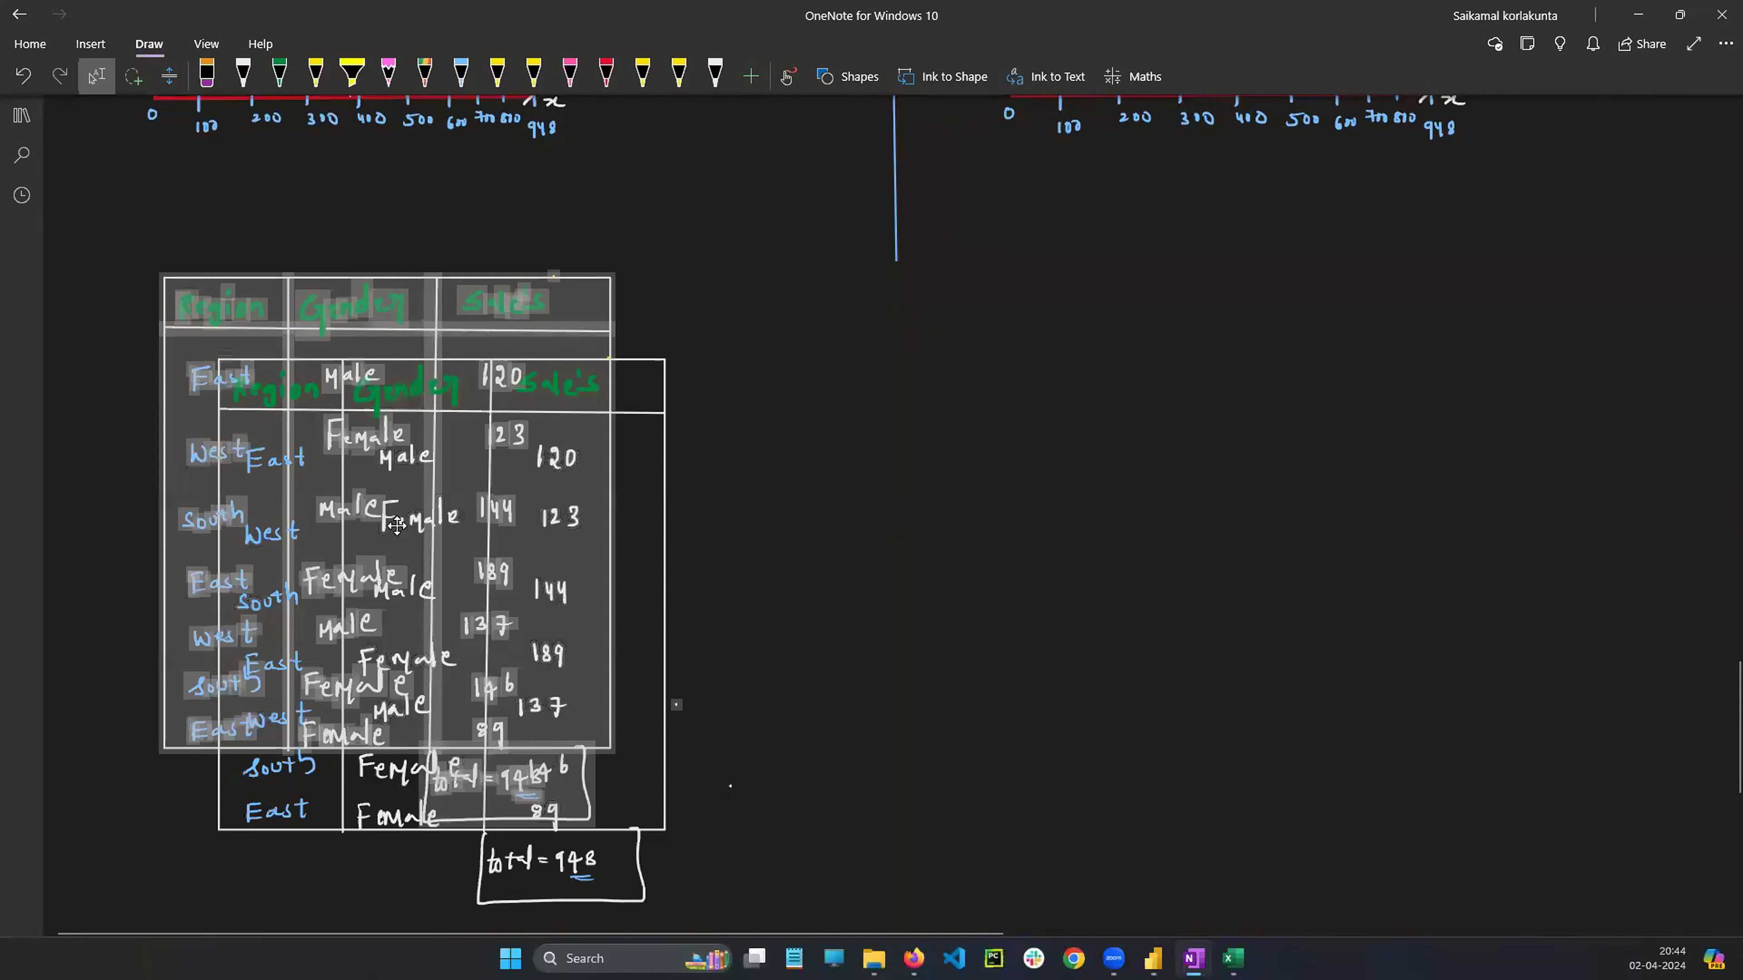
key(ctrl+z)
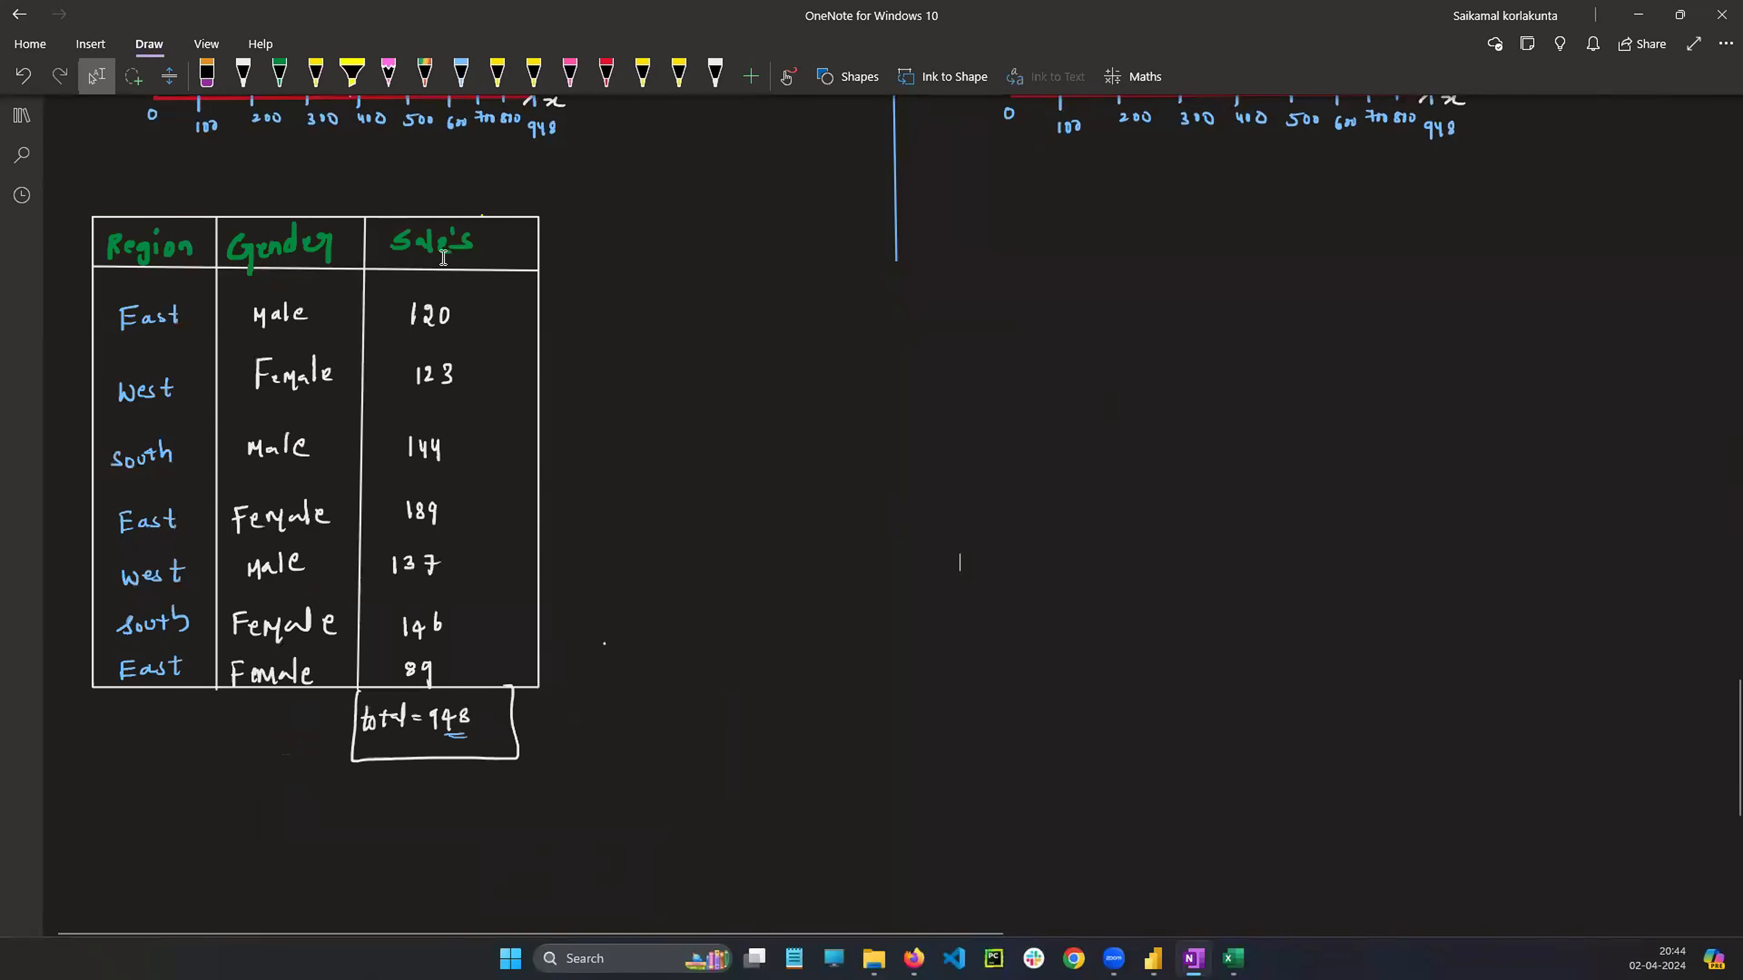
scroll(516, 377, up, 5)
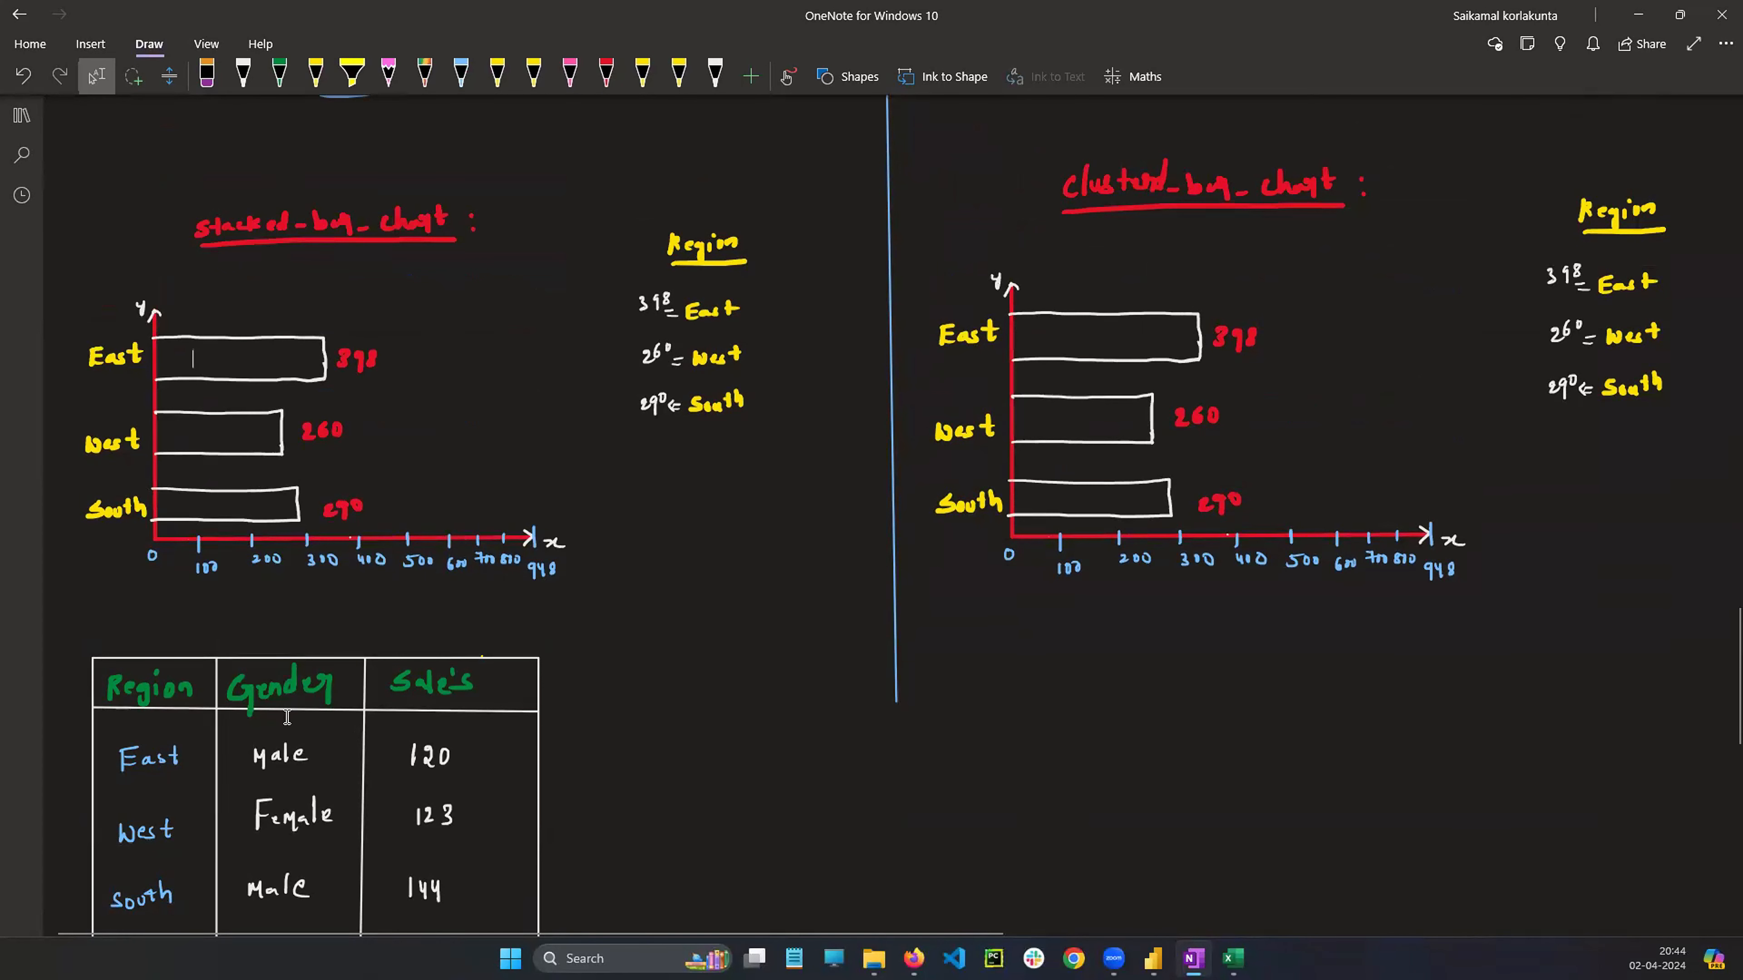
scroll(287, 714, down, 5)
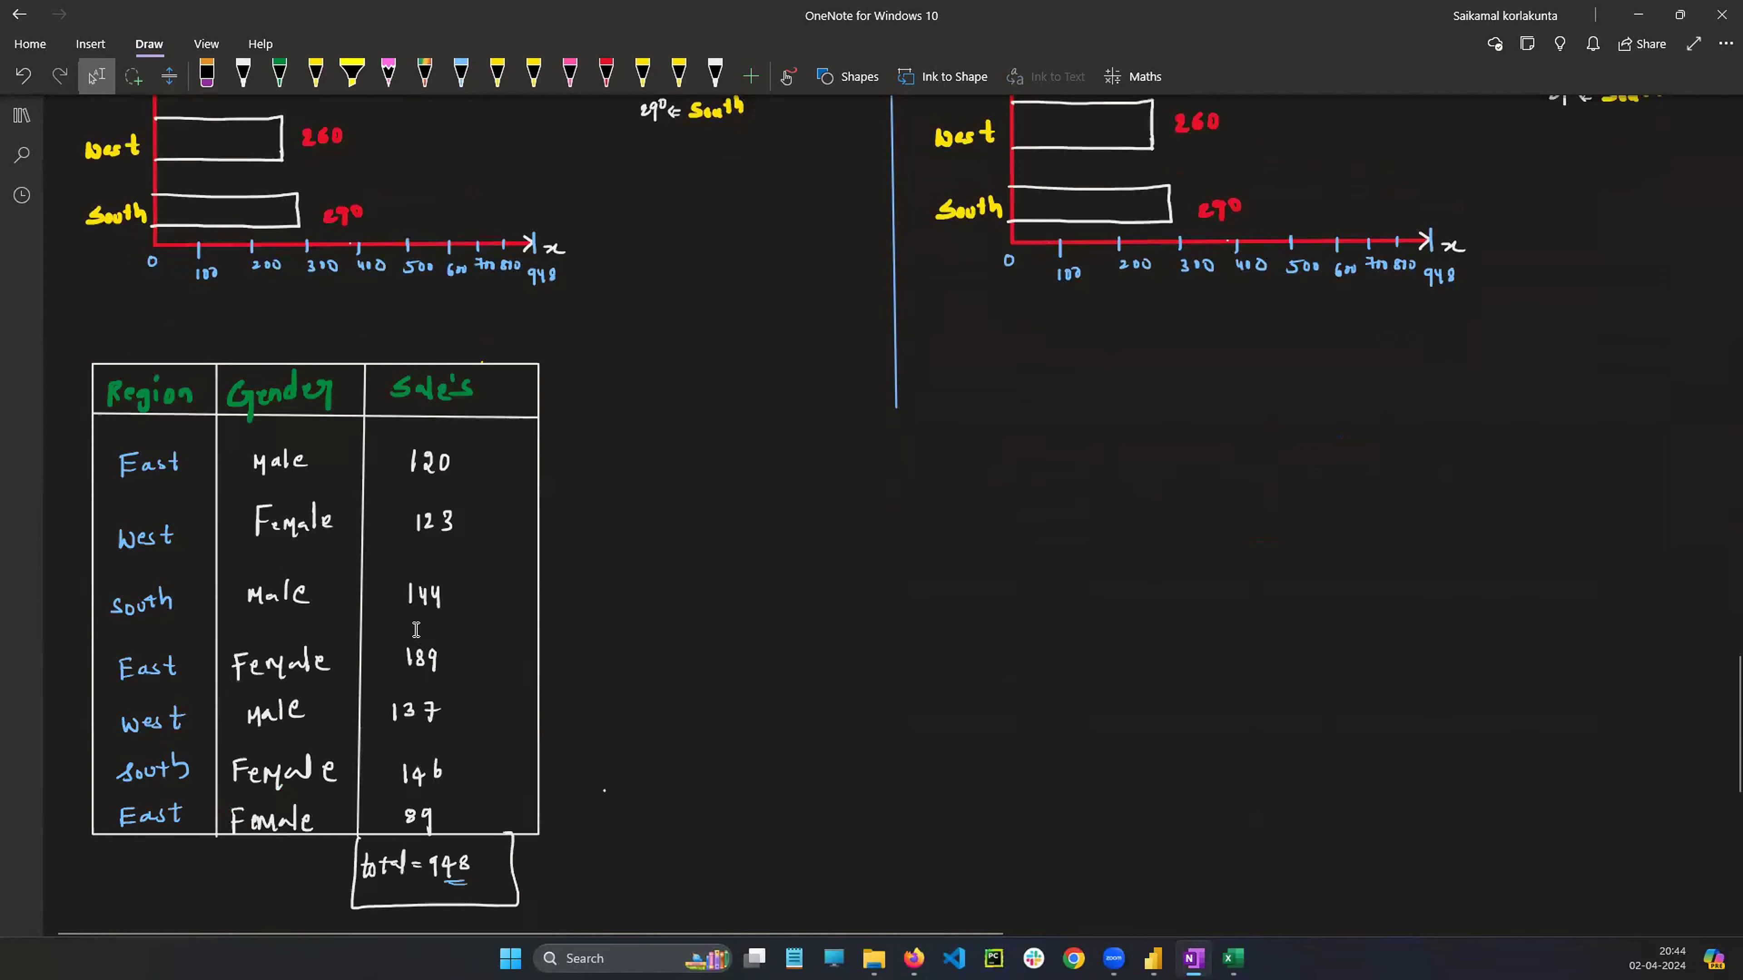
drag(116, 431, 188, 505)
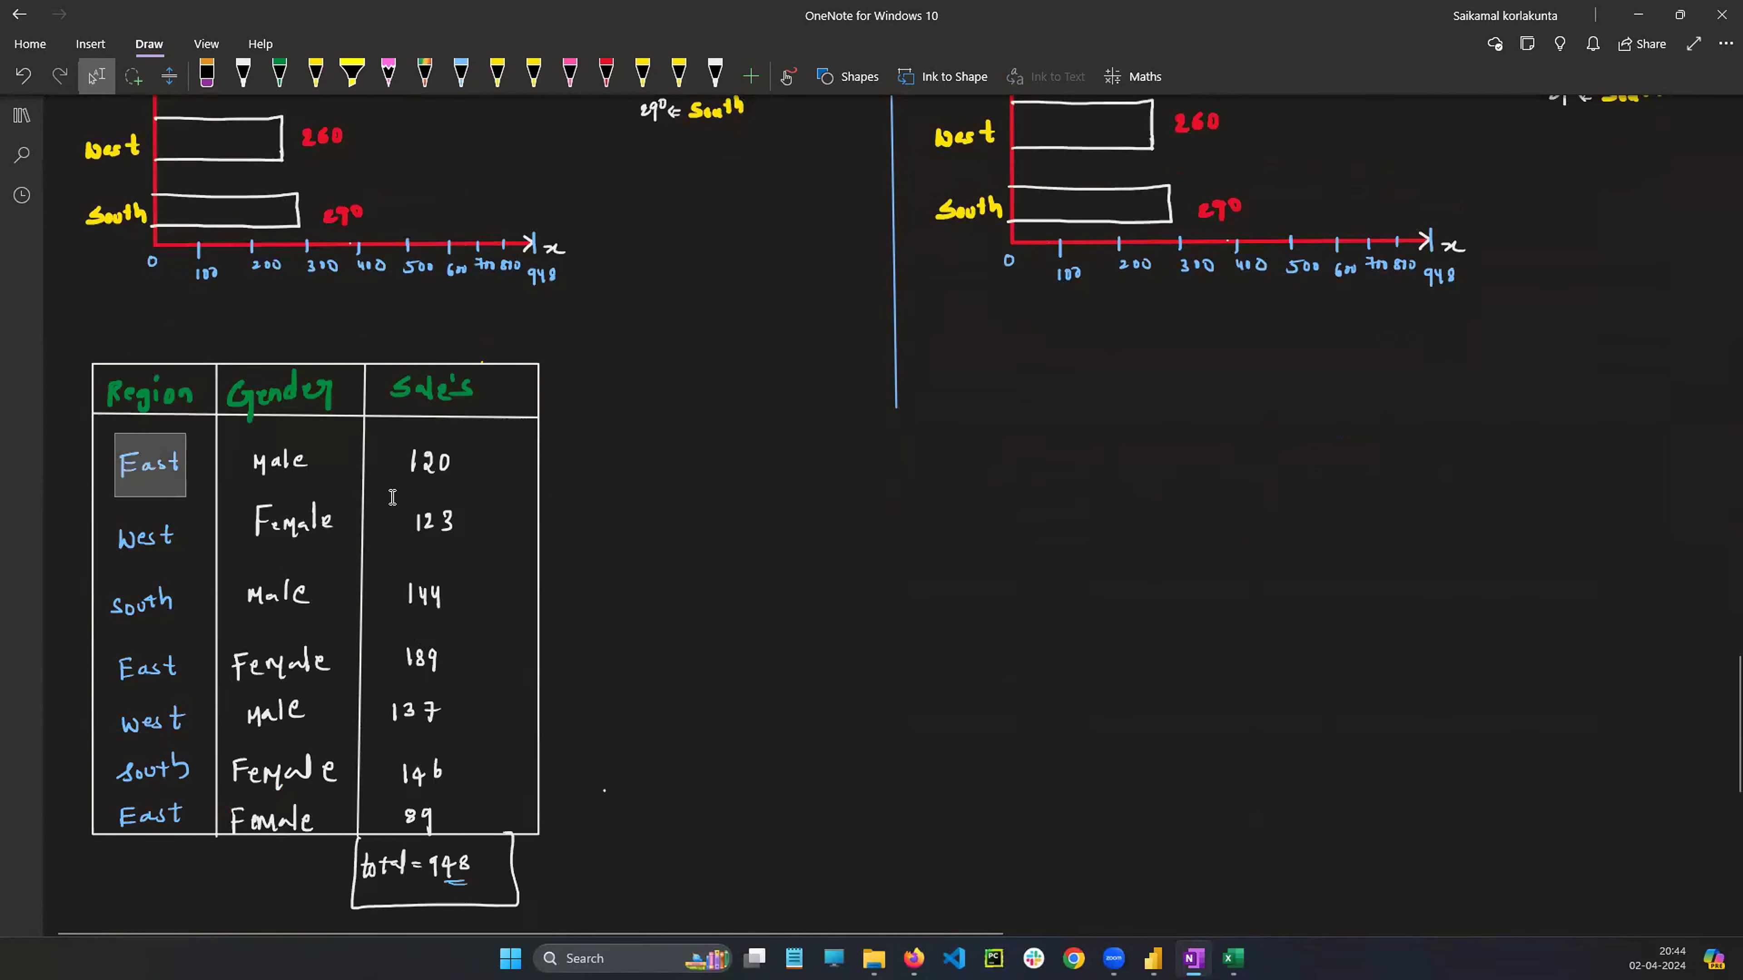
scroll(393, 497, up, 5)
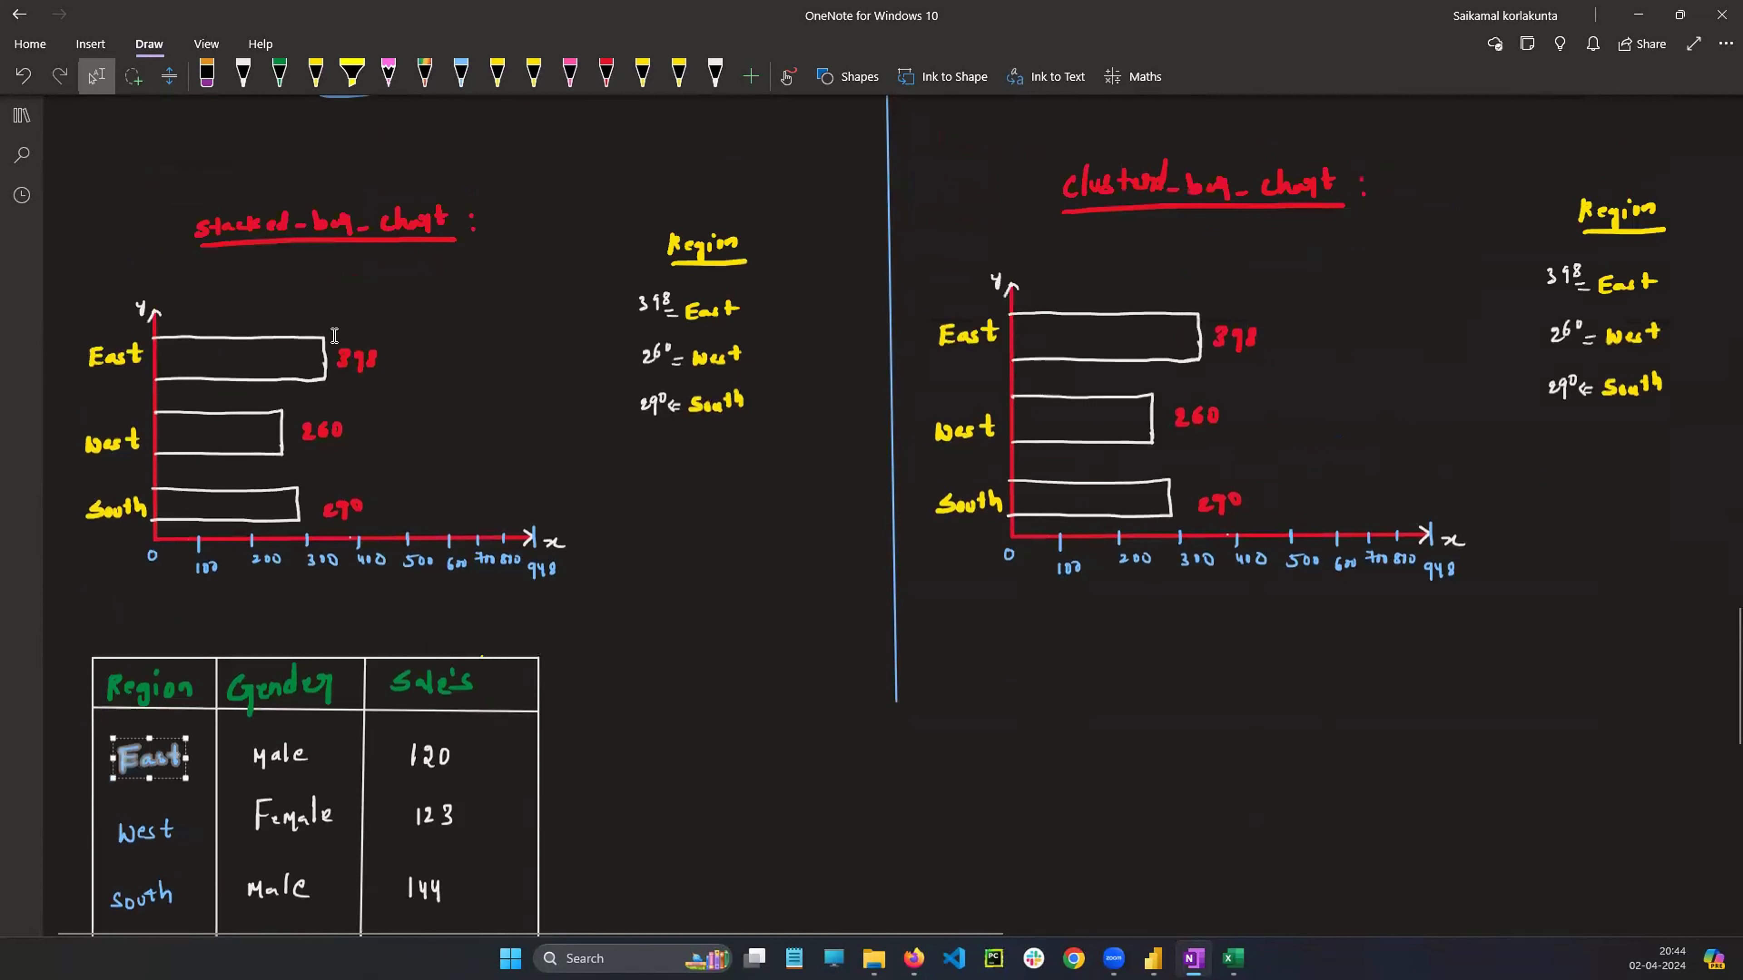
drag(335, 336, 404, 401)
click(508, 432)
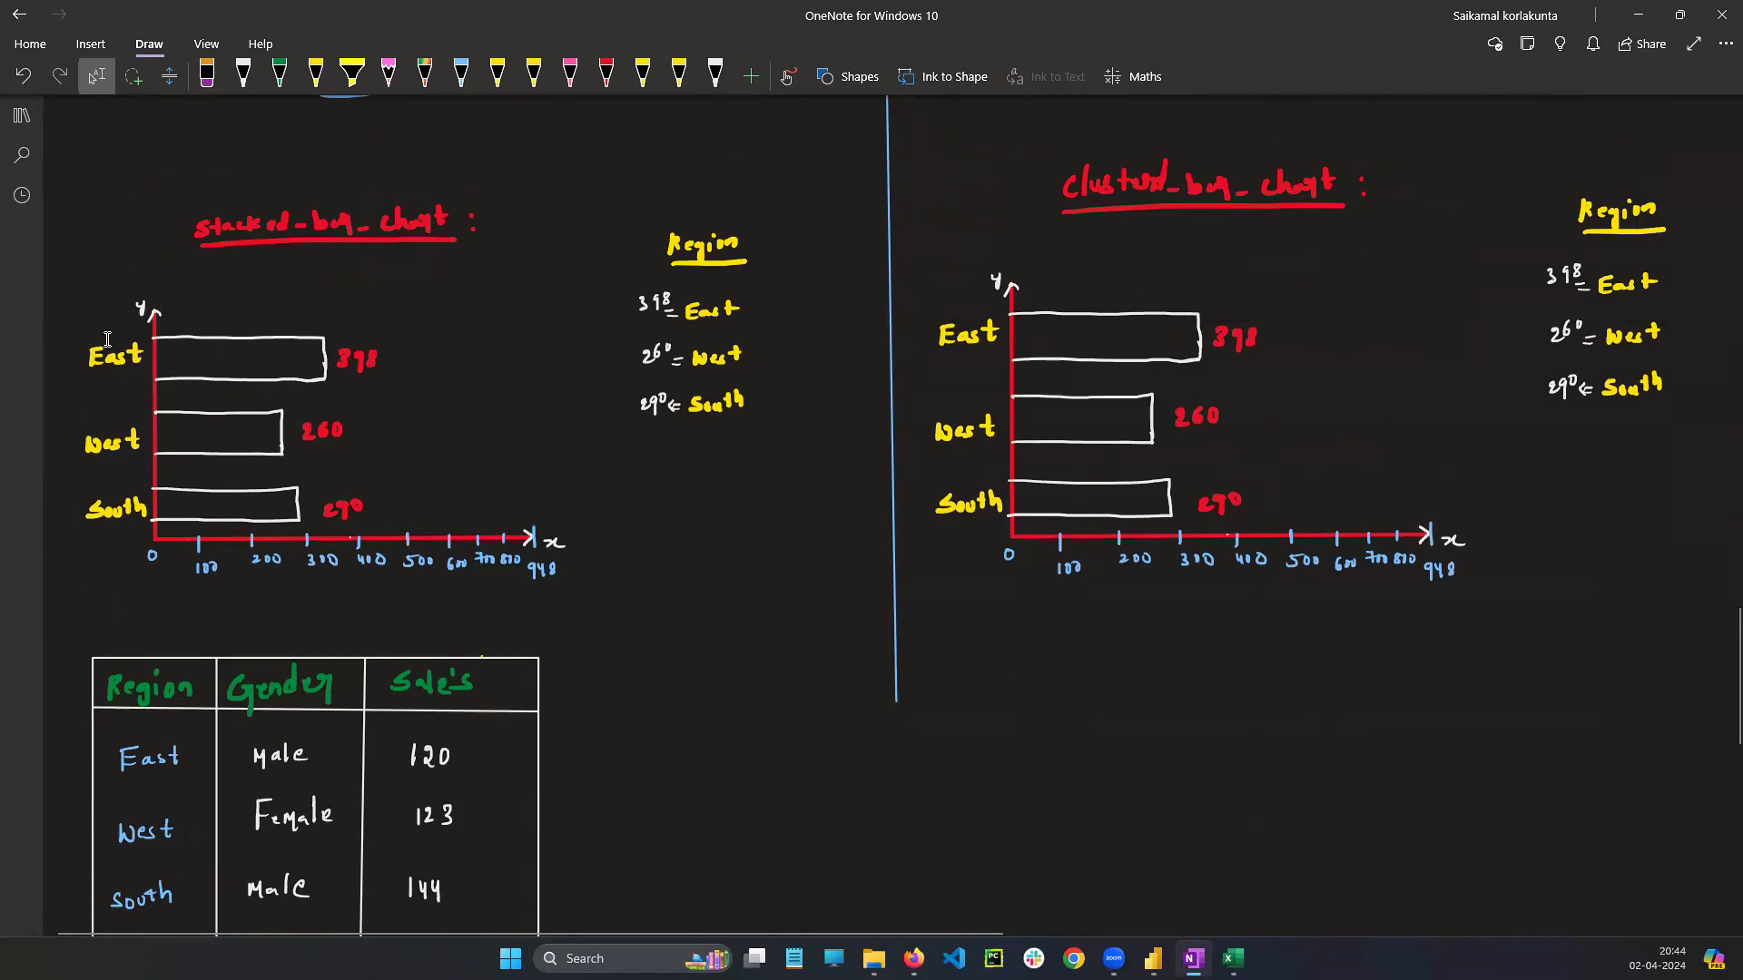
scroll(599, 433, down, 3)
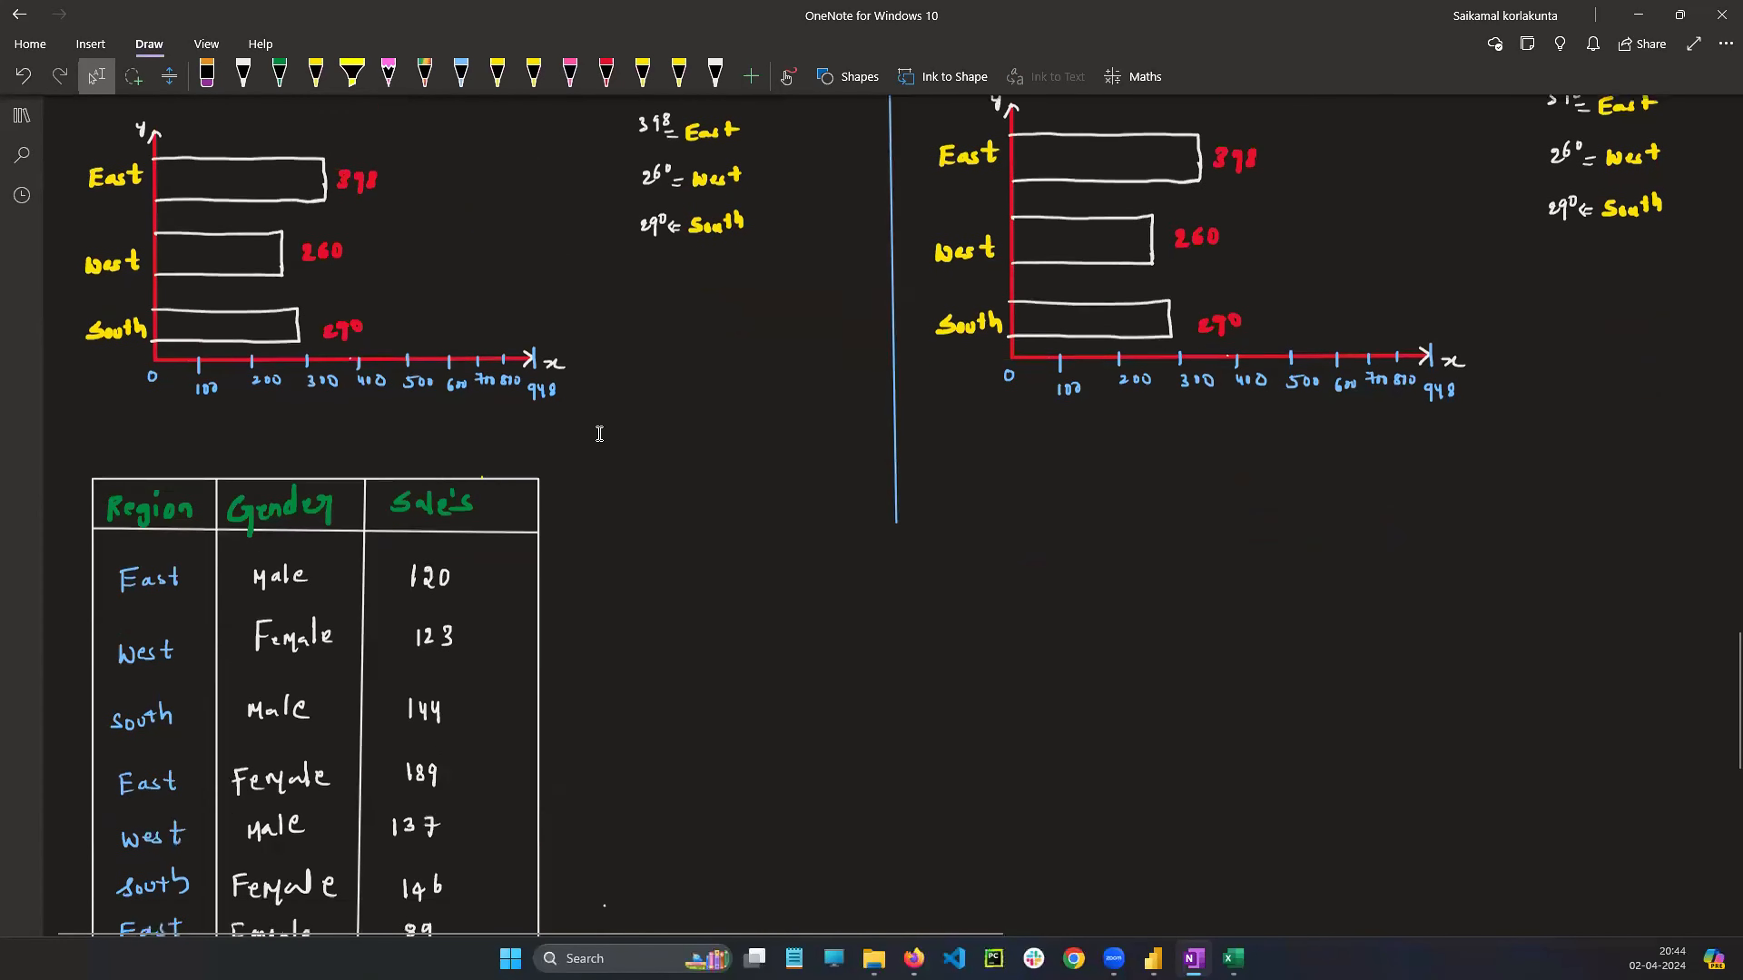
scroll(599, 433, down, 2)
key(alt+Tab)
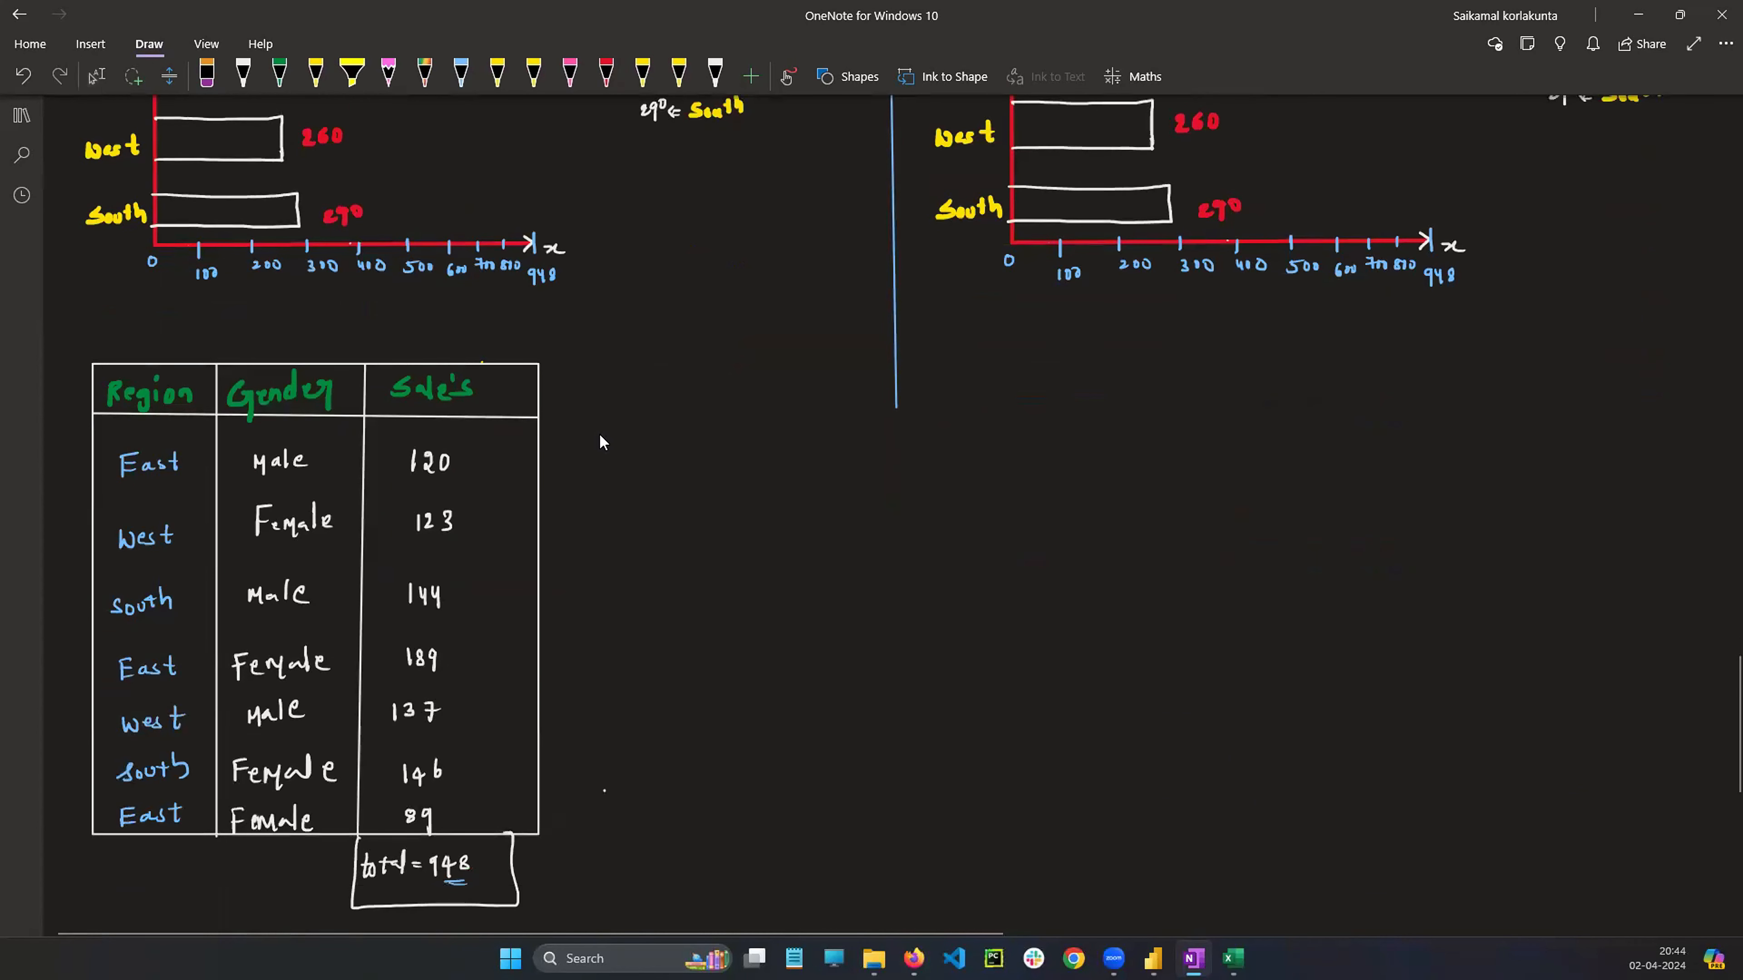
Write E(m) = 120 with the yellow pen to the right of the copied data table
click(280, 74)
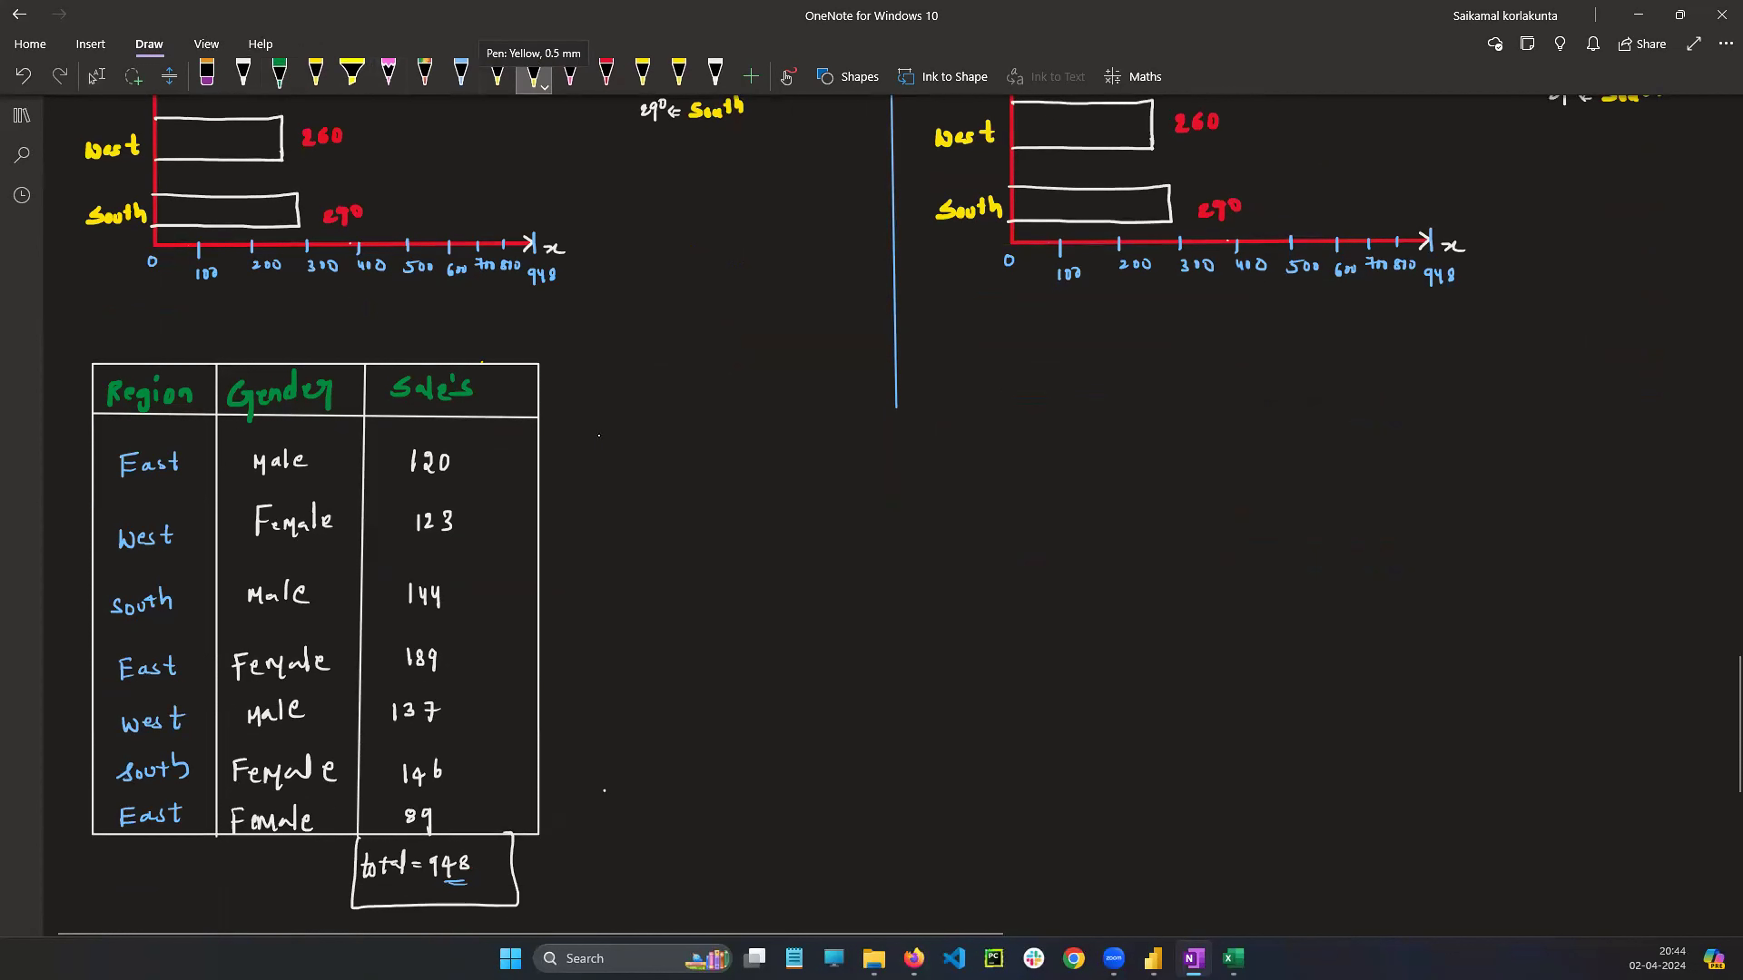
click(497, 74)
click(505, 86)
click(544, 153)
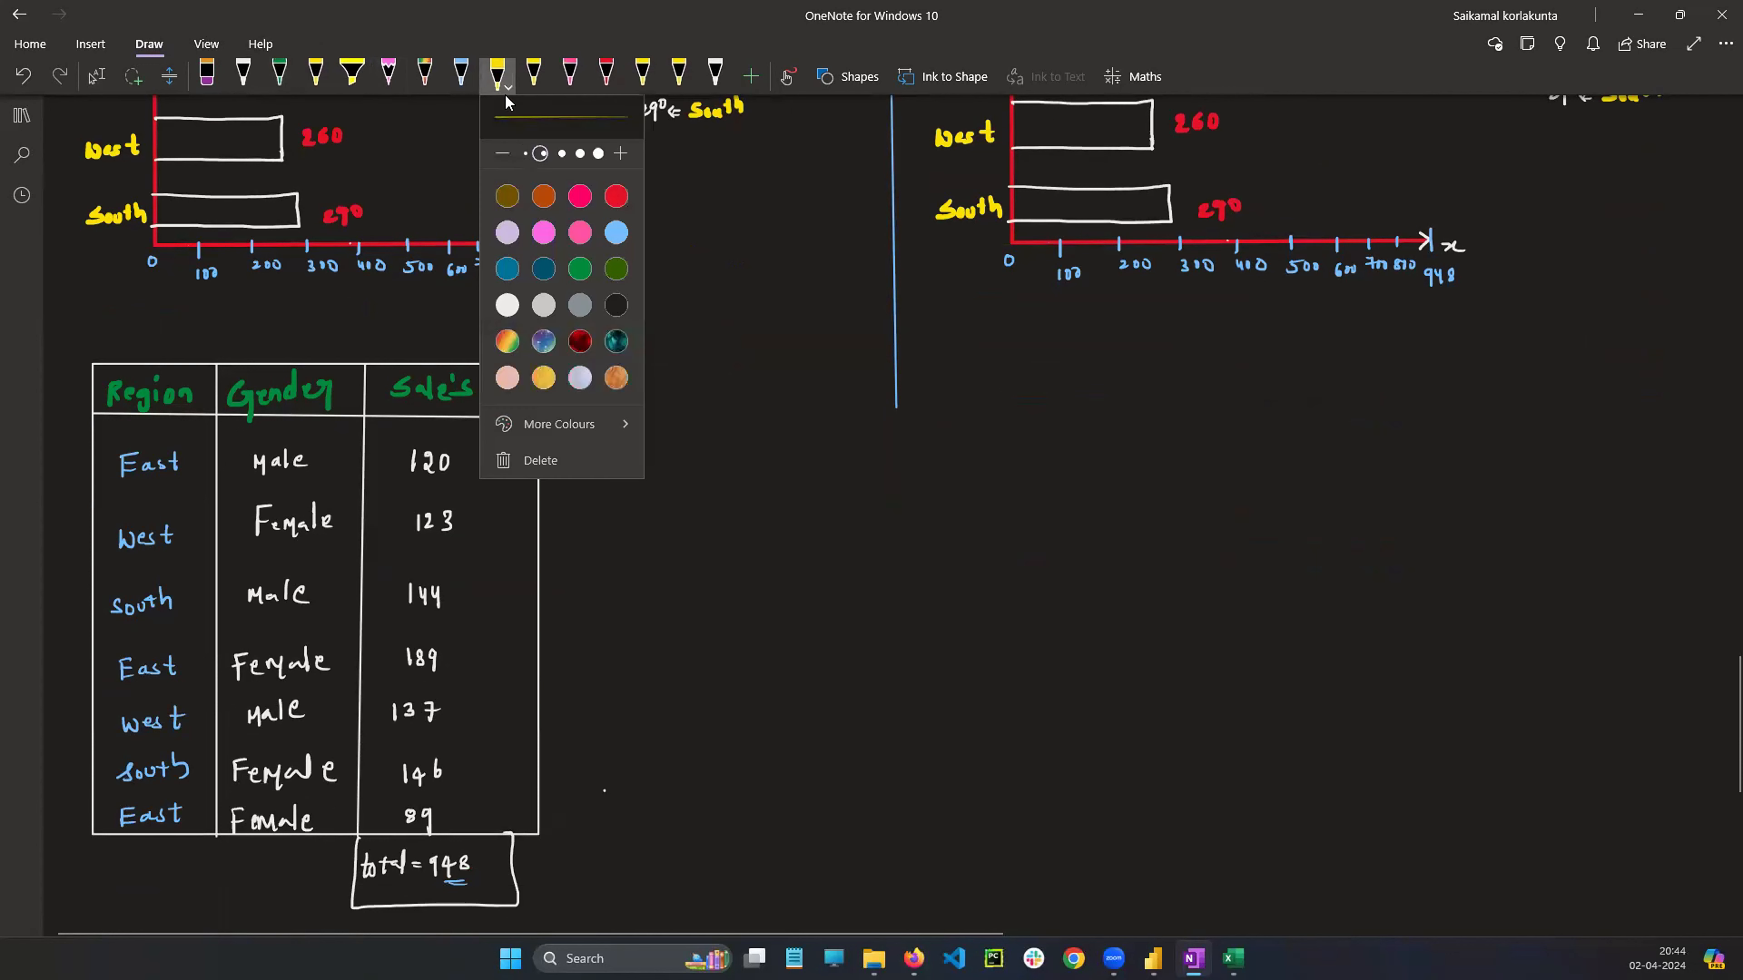
click(646, 276)
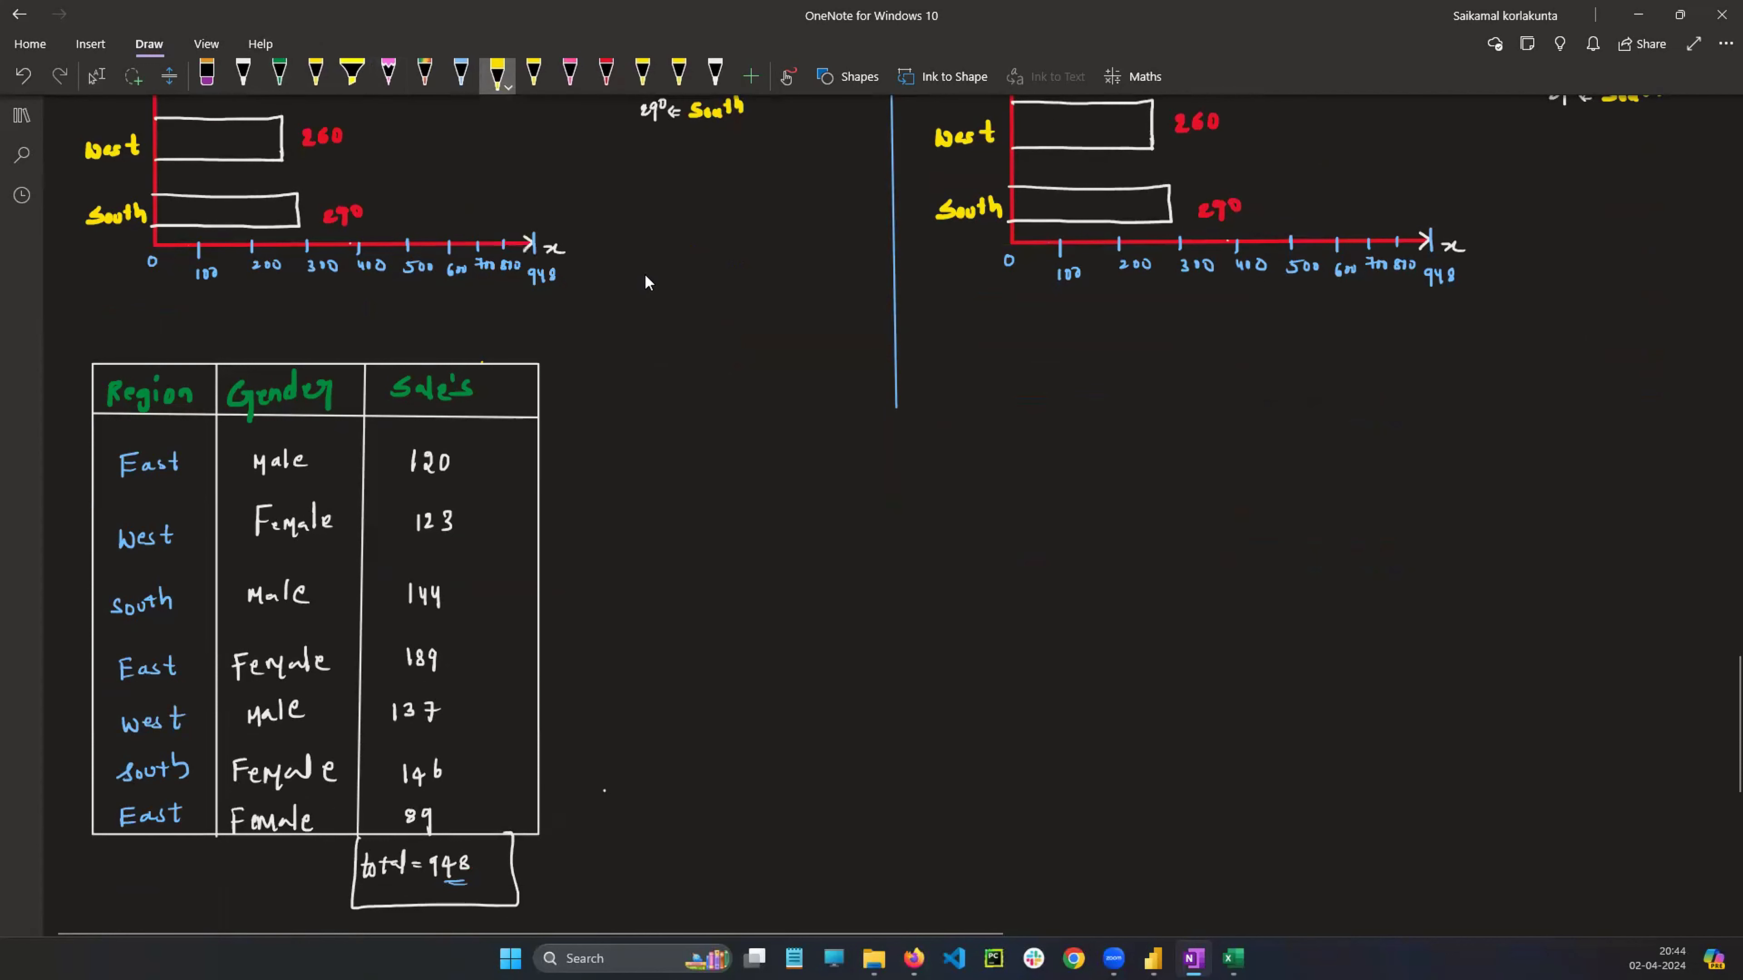
mouse_move(663, 518)
mouse_down()
mouse_move(662, 548)
mouse_move(679, 516)
mouse_up()
drag(663, 532, 679, 546)
click(507, 87)
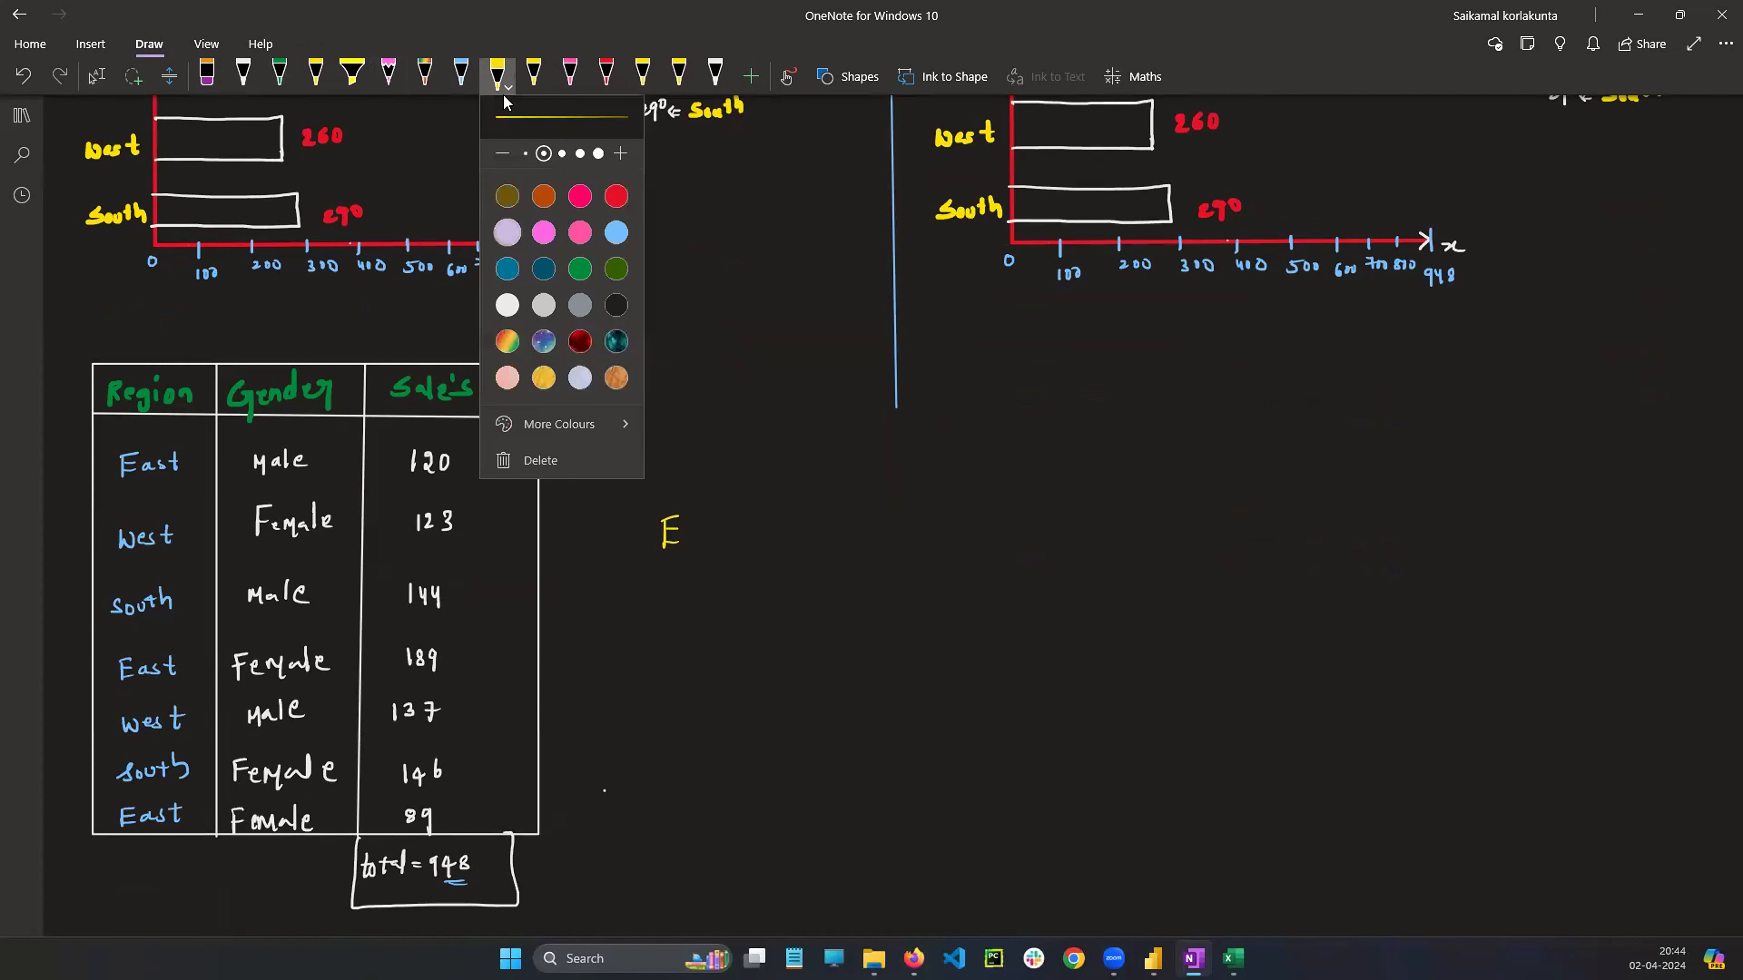
click(657, 304)
mouse_move(724, 502)
mouse_down()
mouse_move(717, 542)
mouse_move(836, 521)
mouse_up()
drag(815, 533, 866, 533)
mouse_move(884, 520)
mouse_down()
mouse_move(903, 533)
mouse_move(931, 516)
mouse_up()
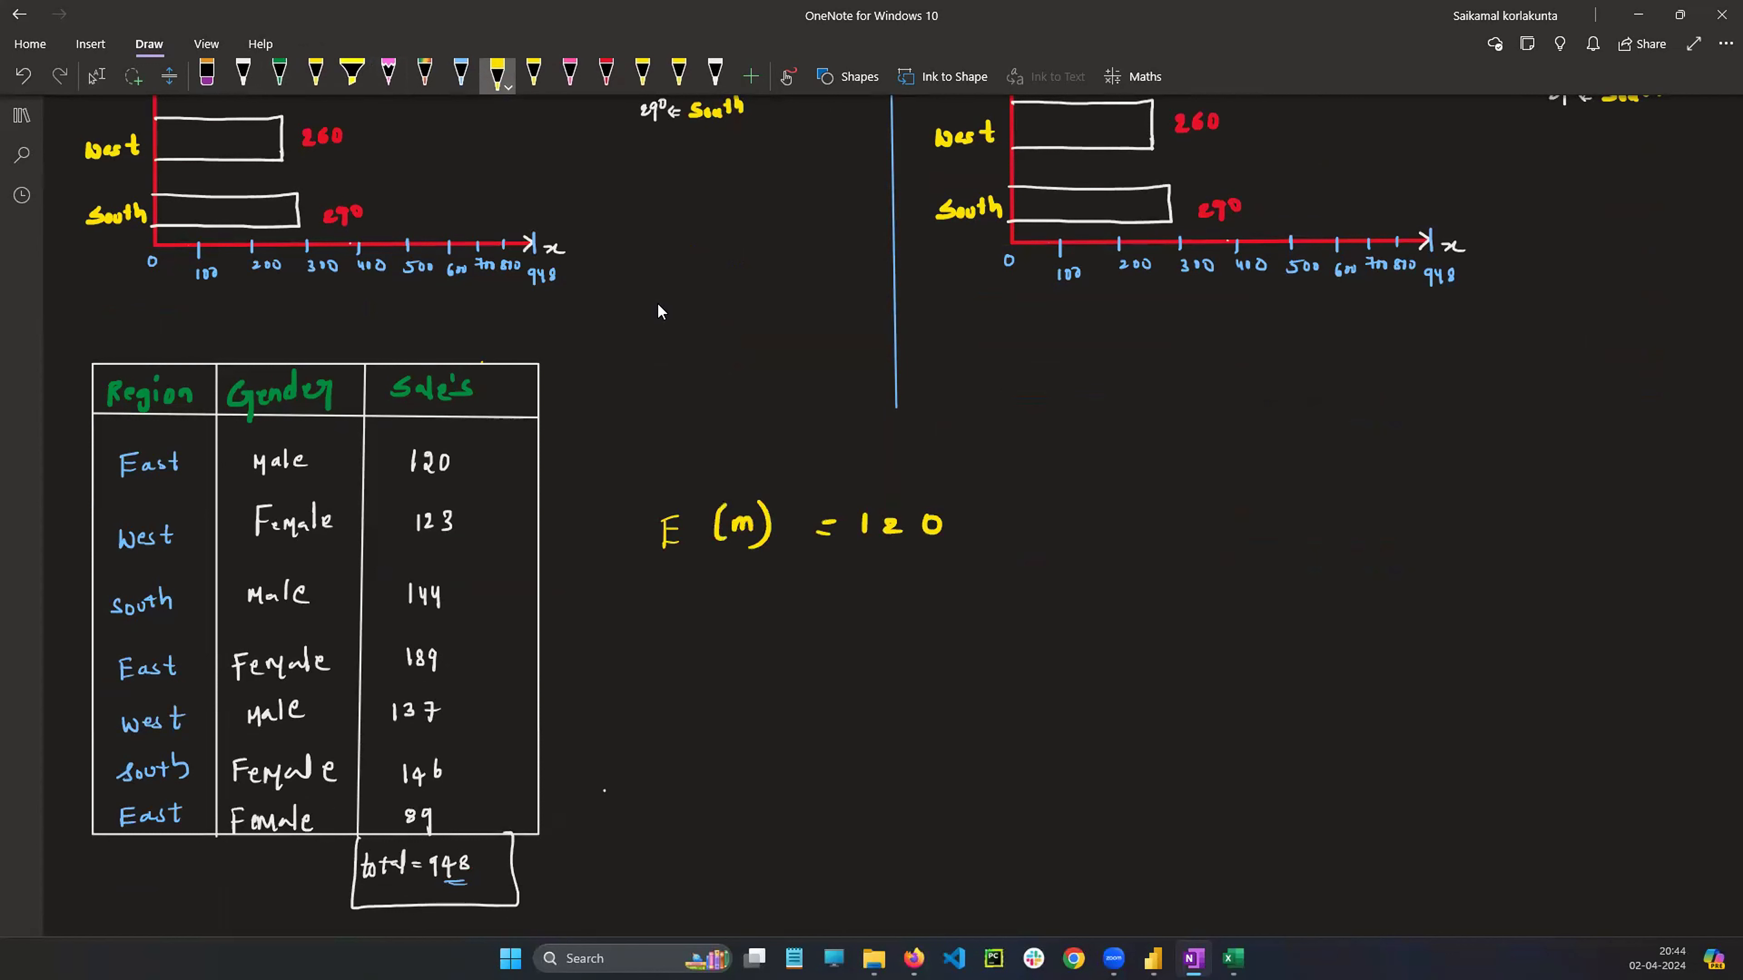
Write E(f) = 189 below the male East sales line
drag(690, 607, 688, 630)
mouse_move(686, 608)
mouse_down()
mouse_move(703, 604)
mouse_move(706, 627)
mouse_up()
mouse_move(737, 596)
mouse_down()
mouse_move(728, 632)
mouse_move(748, 625)
mouse_up()
drag(744, 607, 778, 621)
drag(820, 601, 844, 608)
mouse_move(874, 590)
mouse_down()
mouse_move(878, 610)
mouse_move(906, 588)
mouse_up()
drag(933, 587, 931, 632)
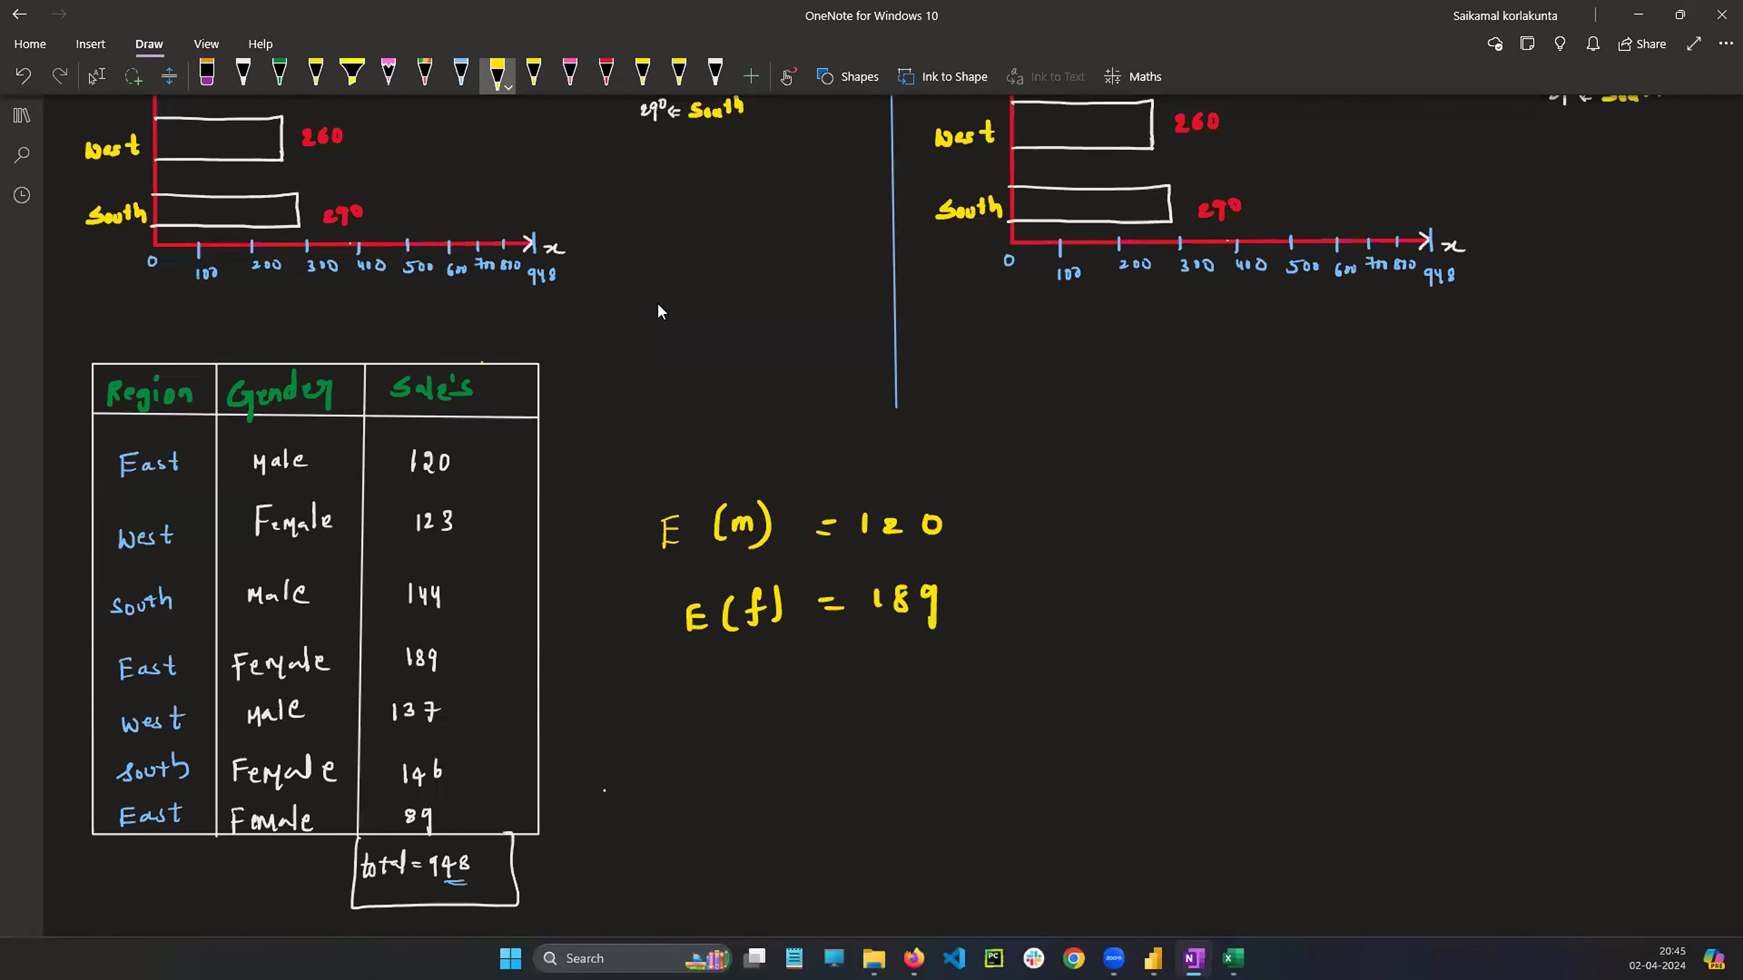
Write E(f) = 89 underneath and bracket the two female East sales lines together
mouse_move(697, 678)
mouse_down()
mouse_move(695, 700)
mouse_move(711, 672)
mouse_up()
drag(696, 698, 732, 699)
drag(764, 658, 749, 695)
drag(760, 676, 773, 677)
mouse_move(772, 655)
mouse_down()
mouse_move(782, 696)
mouse_move(855, 668)
mouse_up()
drag(836, 683, 908, 670)
drag(929, 661, 918, 673)
drag(927, 664, 926, 707)
drag(952, 584, 962, 664)
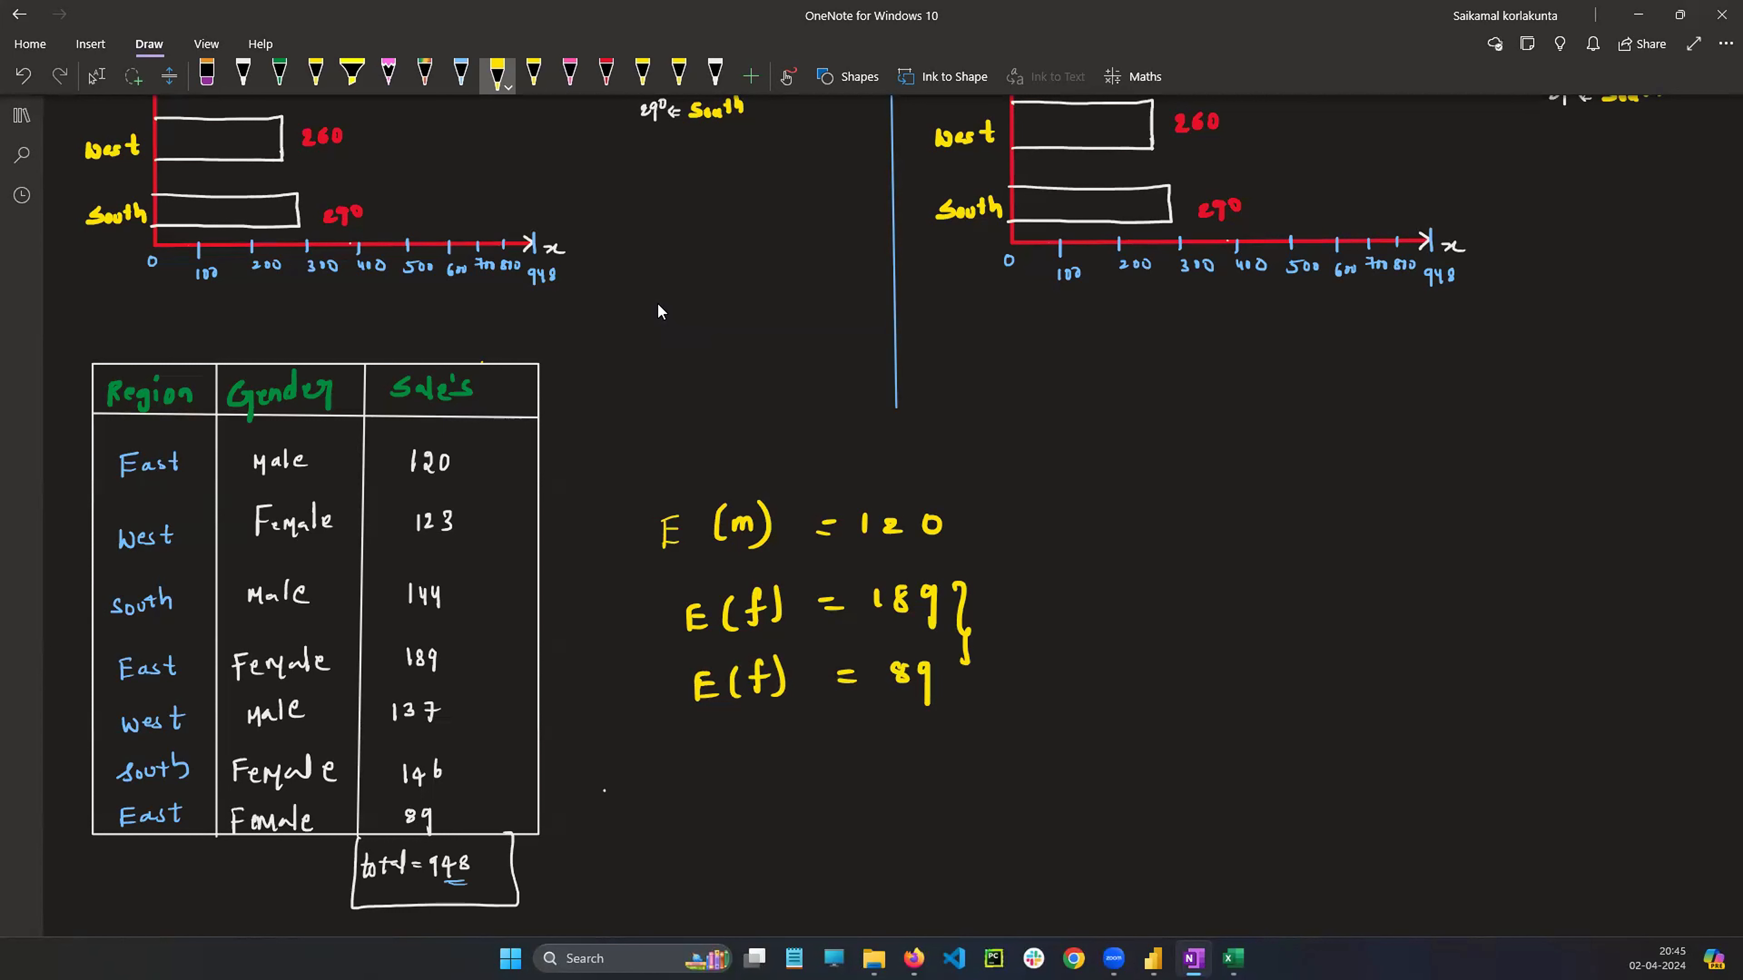
Add 189 and 89 in a column calculation, writing the sum 278 below the line
mouse_move(1158, 660)
mouse_down()
mouse_move(1158, 691)
mouse_move(1188, 675)
mouse_move(1231, 693)
mouse_move(1195, 723)
mouse_move(1262, 769)
mouse_up()
drag(1191, 617, 1190, 646)
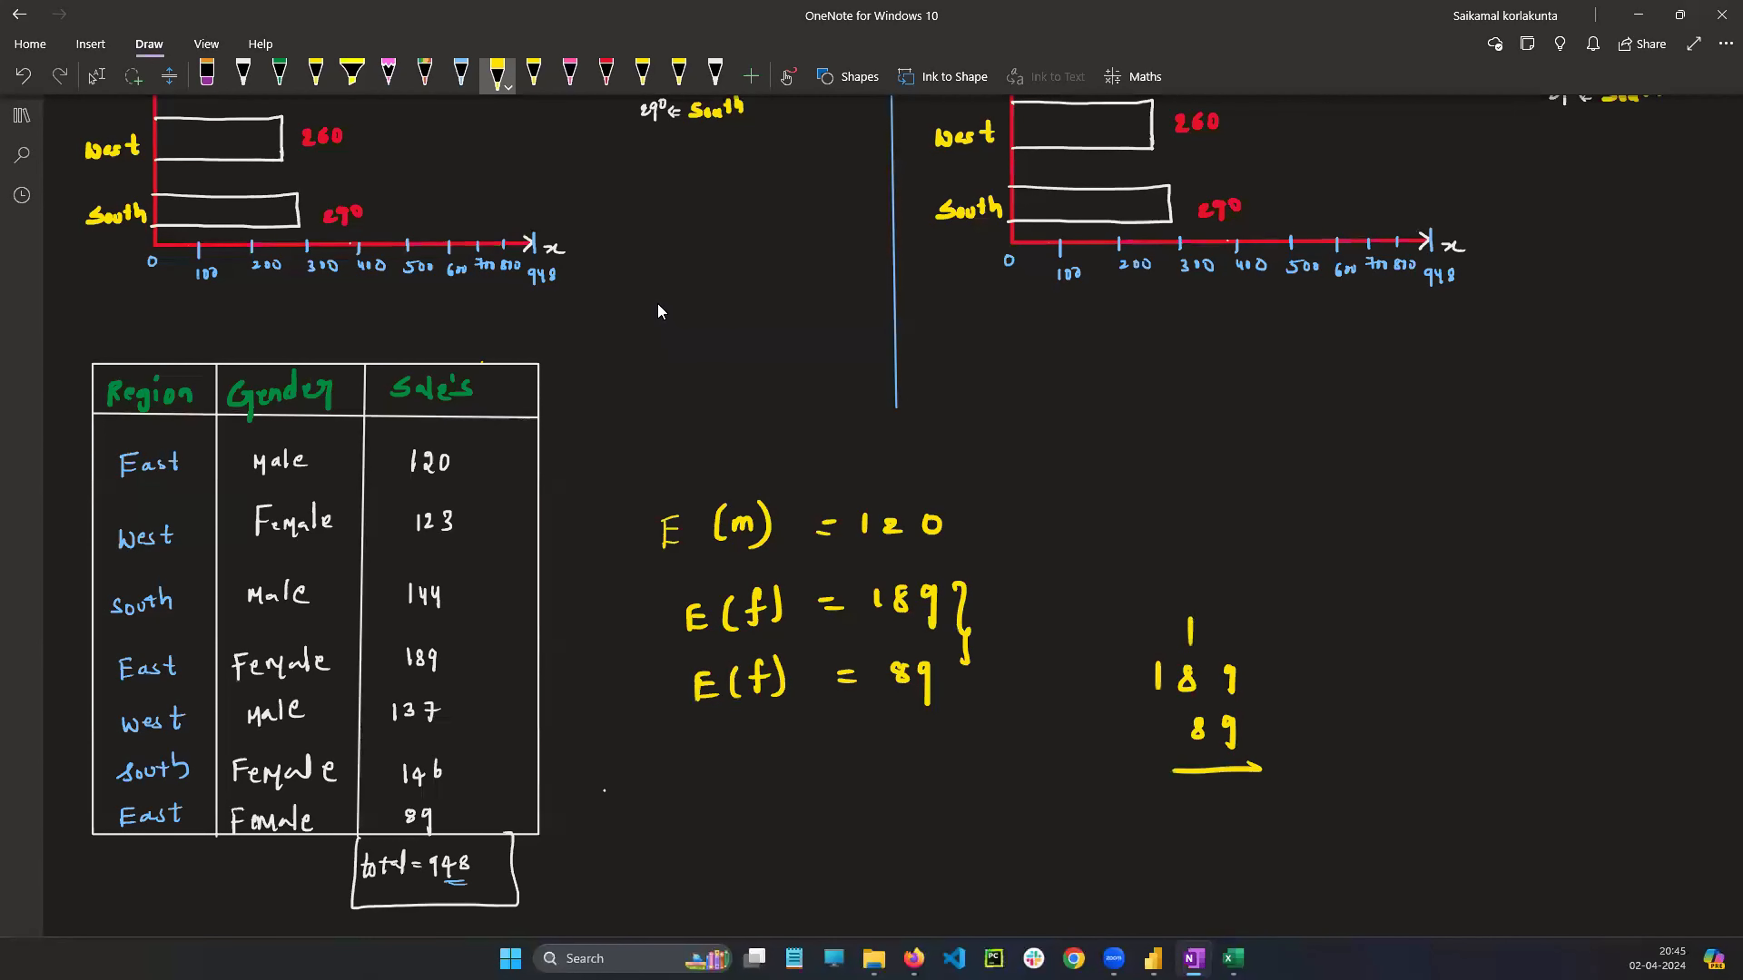
drag(1261, 794, 1257, 820)
drag(1161, 714, 1160, 741)
mouse_move(1205, 790)
mouse_down()
mouse_move(1222, 791)
mouse_move(1204, 821)
mouse_up()
Write E(m) = 120 further to the right of the calculation
drag(1288, 511, 1285, 538)
drag(1288, 508, 1301, 505)
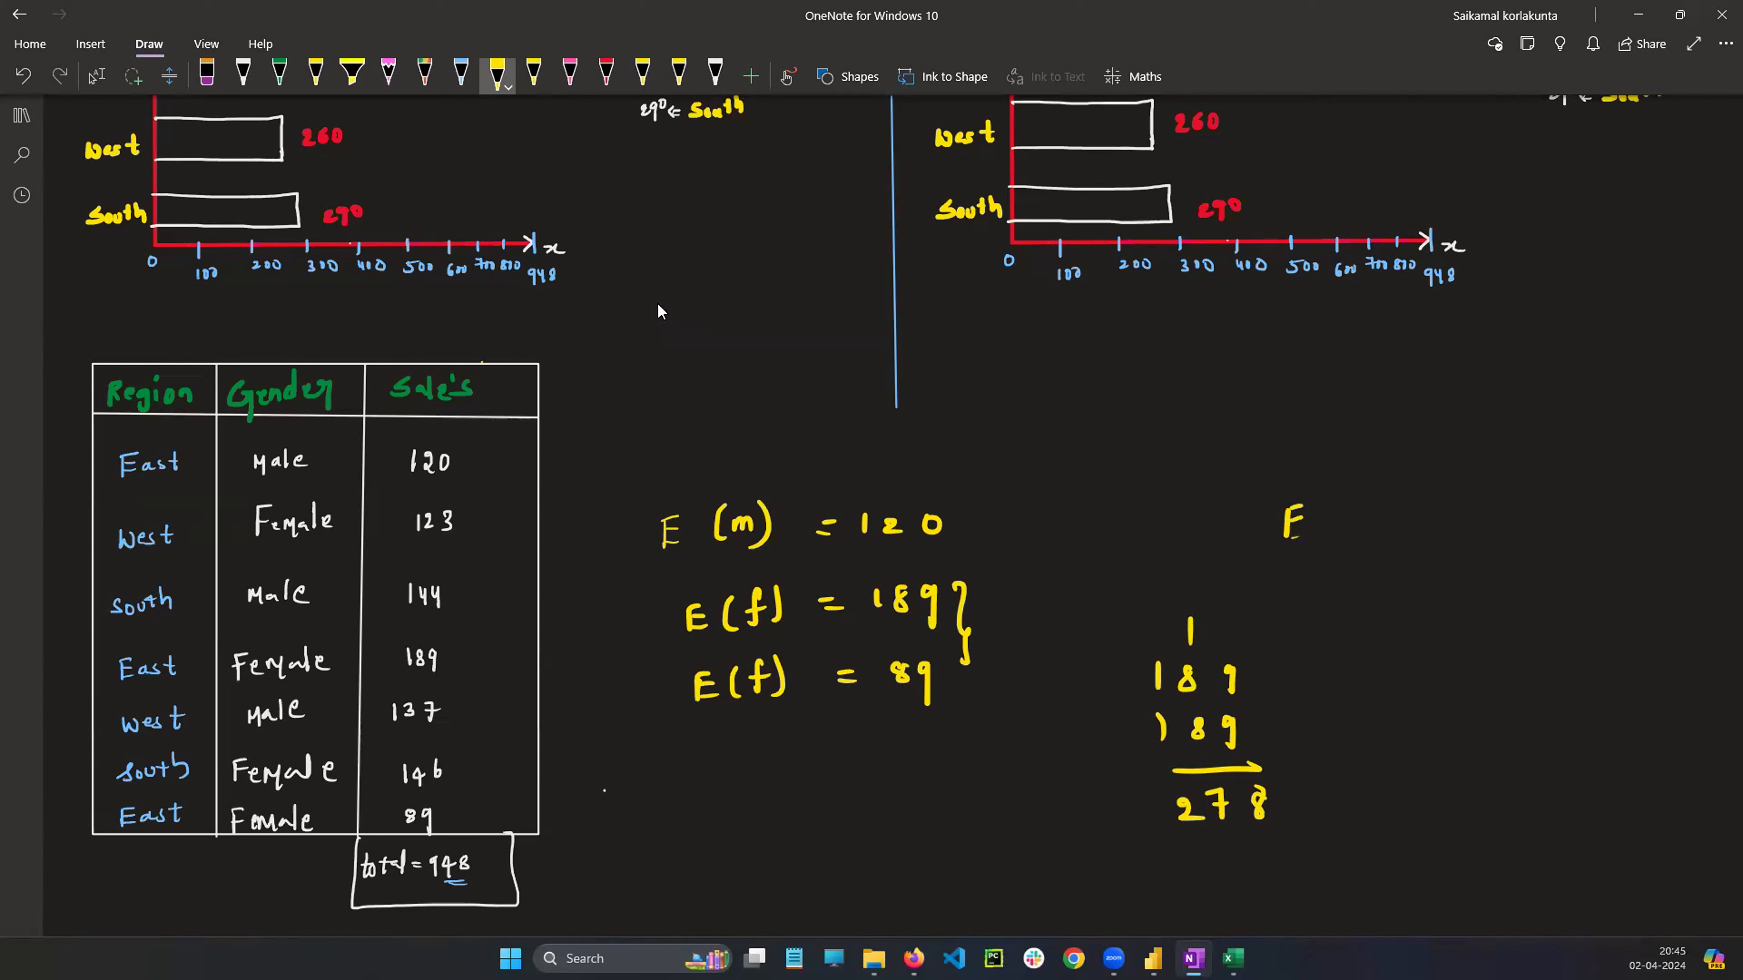
drag(1287, 536, 1312, 537)
mouse_move(1333, 478)
mouse_down()
mouse_move(1333, 536)
mouse_move(1355, 505)
mouse_move(1369, 516)
mouse_up()
mouse_move(1368, 479)
mouse_down()
mouse_move(1370, 536)
mouse_move(1443, 502)
mouse_up()
click(1426, 508)
drag(1422, 517, 1446, 515)
mouse_move(1460, 494)
mouse_down()
mouse_move(1462, 519)
mouse_move(1500, 513)
mouse_up()
drag(1519, 491, 1517, 493)
Write E(F) = 278 beneath it, draw a summing line, and write the East total 398
mouse_move(1310, 582)
mouse_down()
mouse_move(1312, 609)
mouse_move(1323, 582)
mouse_up()
drag(1314, 595, 1328, 602)
mouse_move(1352, 565)
mouse_down()
mouse_move(1349, 610)
mouse_move(1363, 596)
mouse_up()
drag(1362, 573, 1381, 581)
drag(1387, 564, 1389, 600)
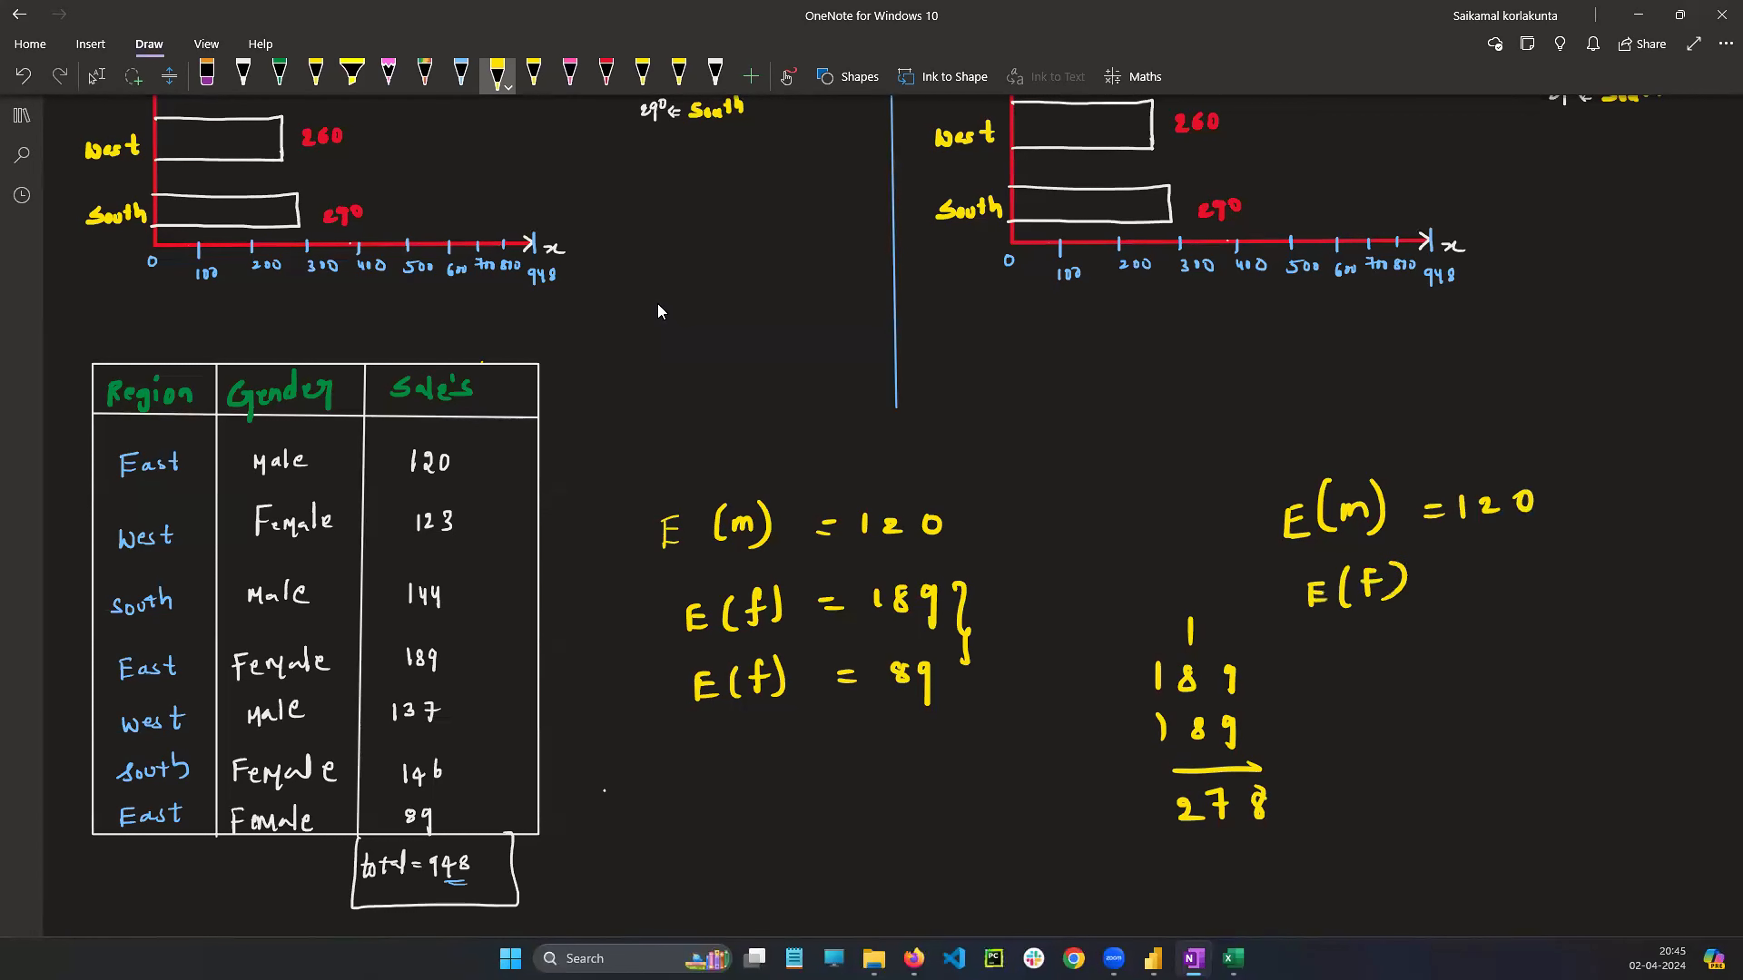
mouse_move(1480, 569)
mouse_down()
mouse_move(1518, 581)
mouse_move(1545, 558)
mouse_up()
mouse_move(1305, 637)
mouse_down()
mouse_move(1599, 617)
mouse_move(1584, 688)
mouse_move(1595, 672)
mouse_move(1559, 679)
mouse_move(1553, 704)
mouse_move(1512, 695)
mouse_up()
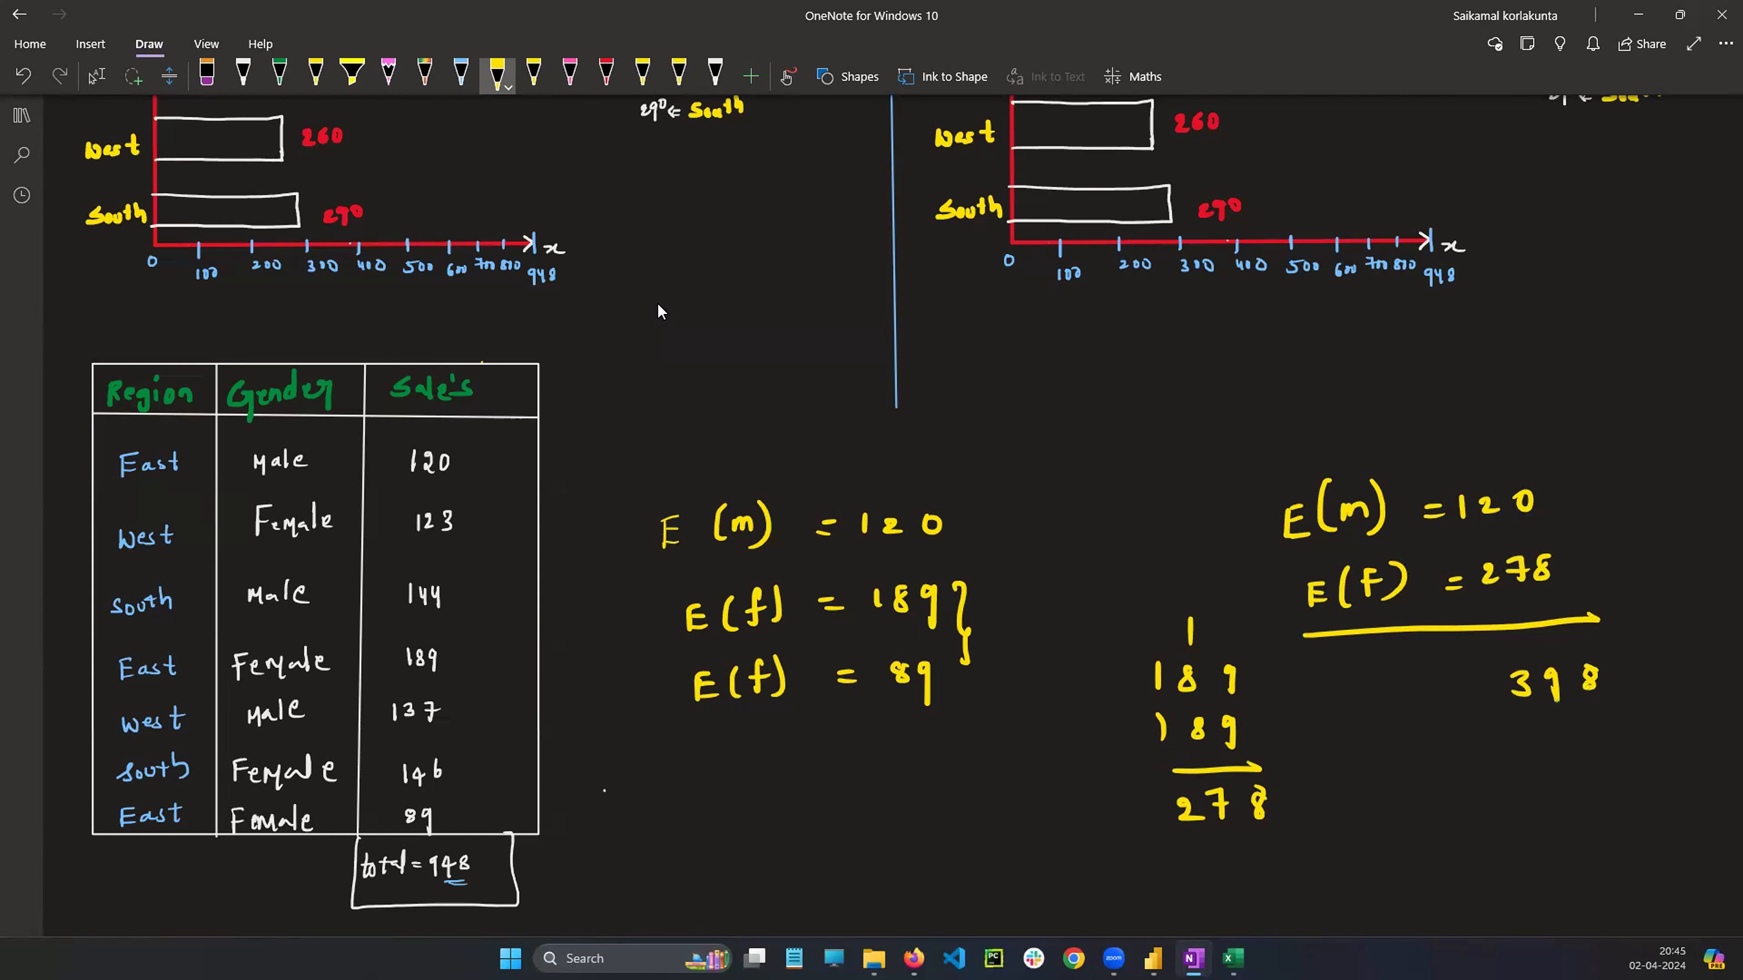
scroll(634, 401, up, 2)
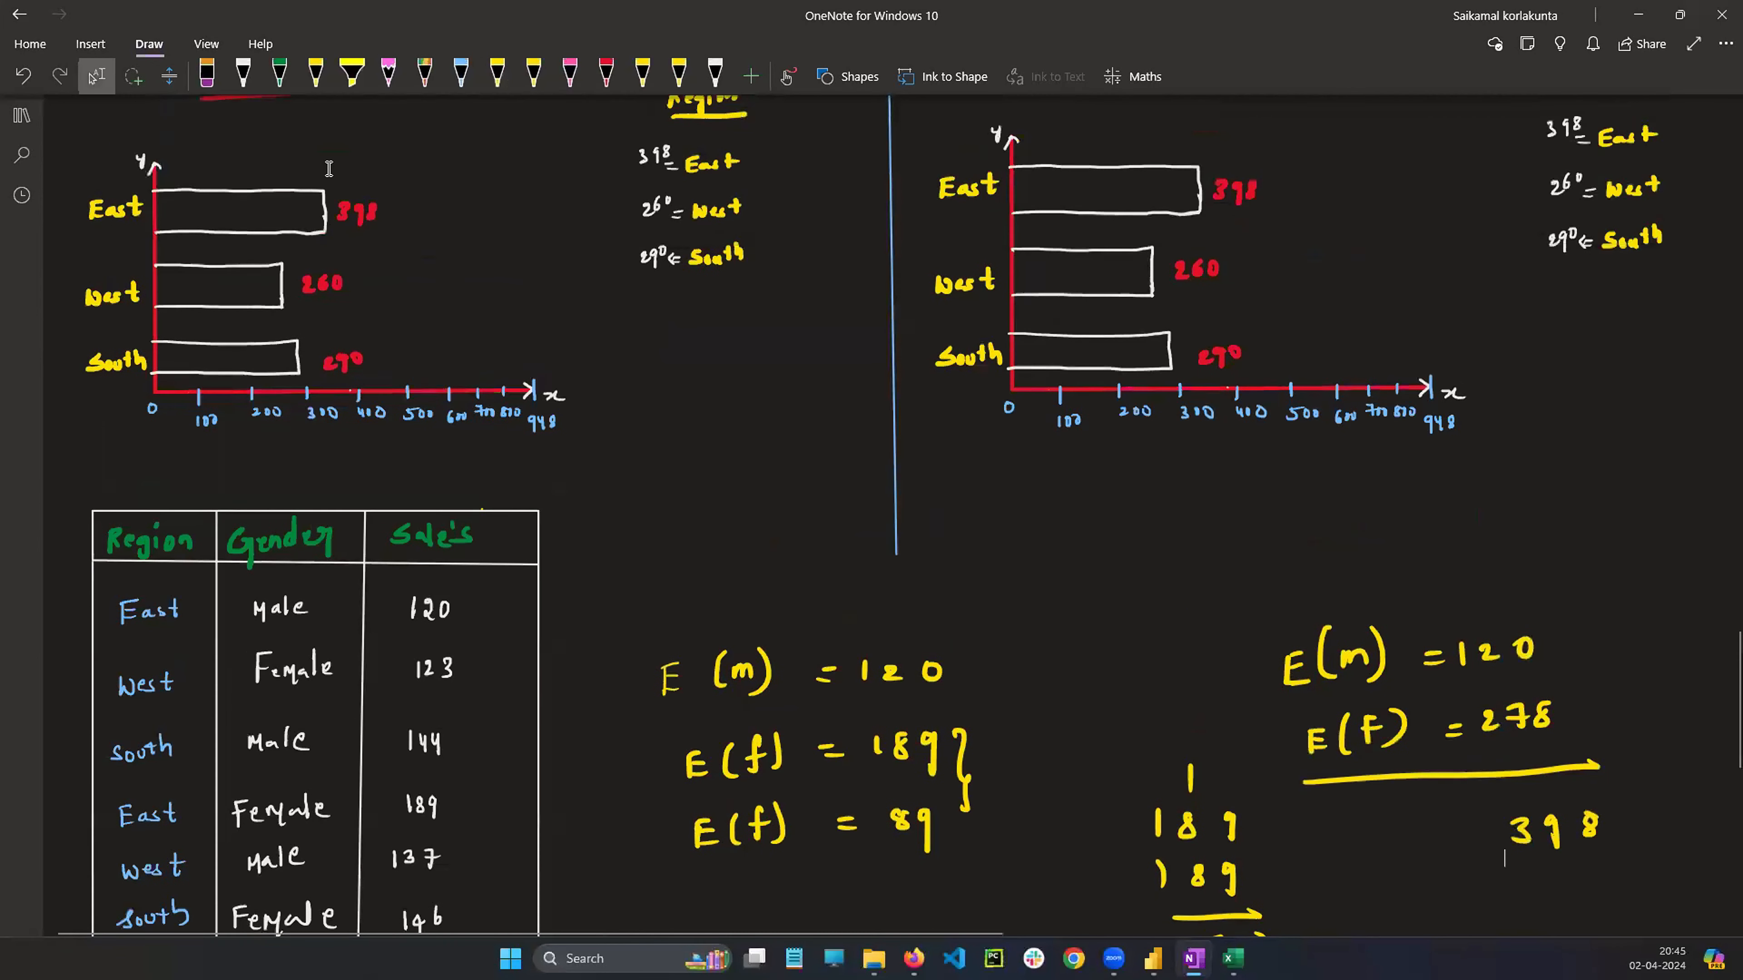
click(348, 211)
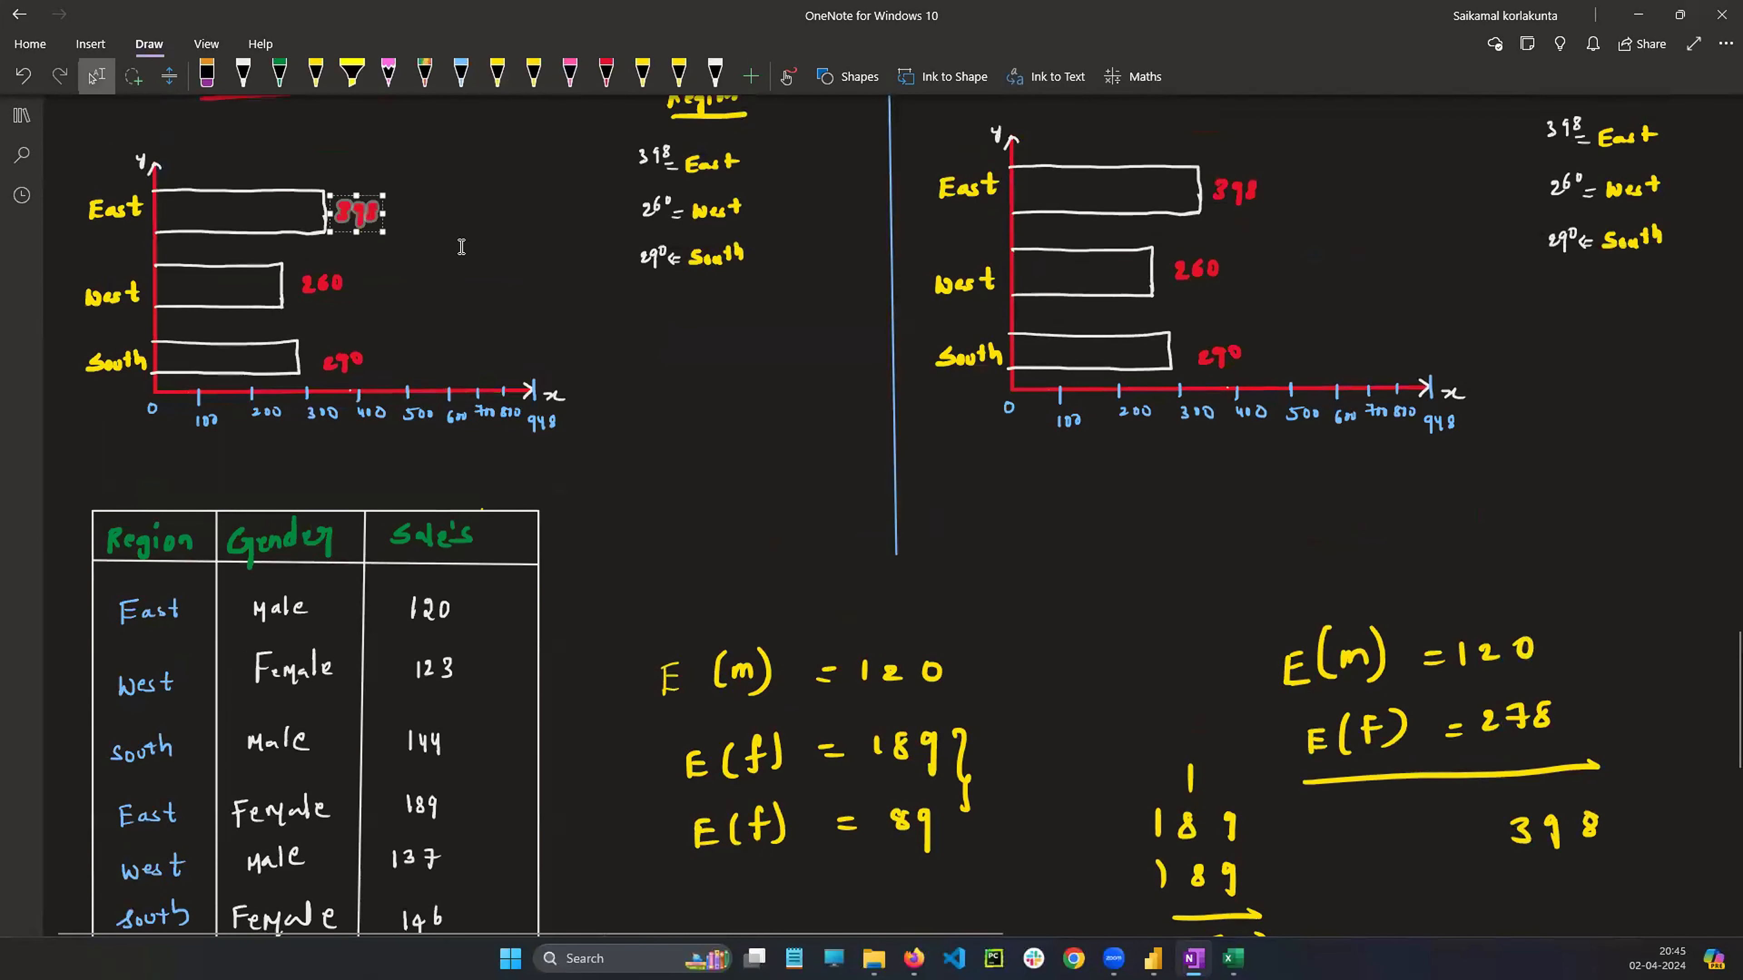
click(461, 247)
drag(1495, 798, 1609, 891)
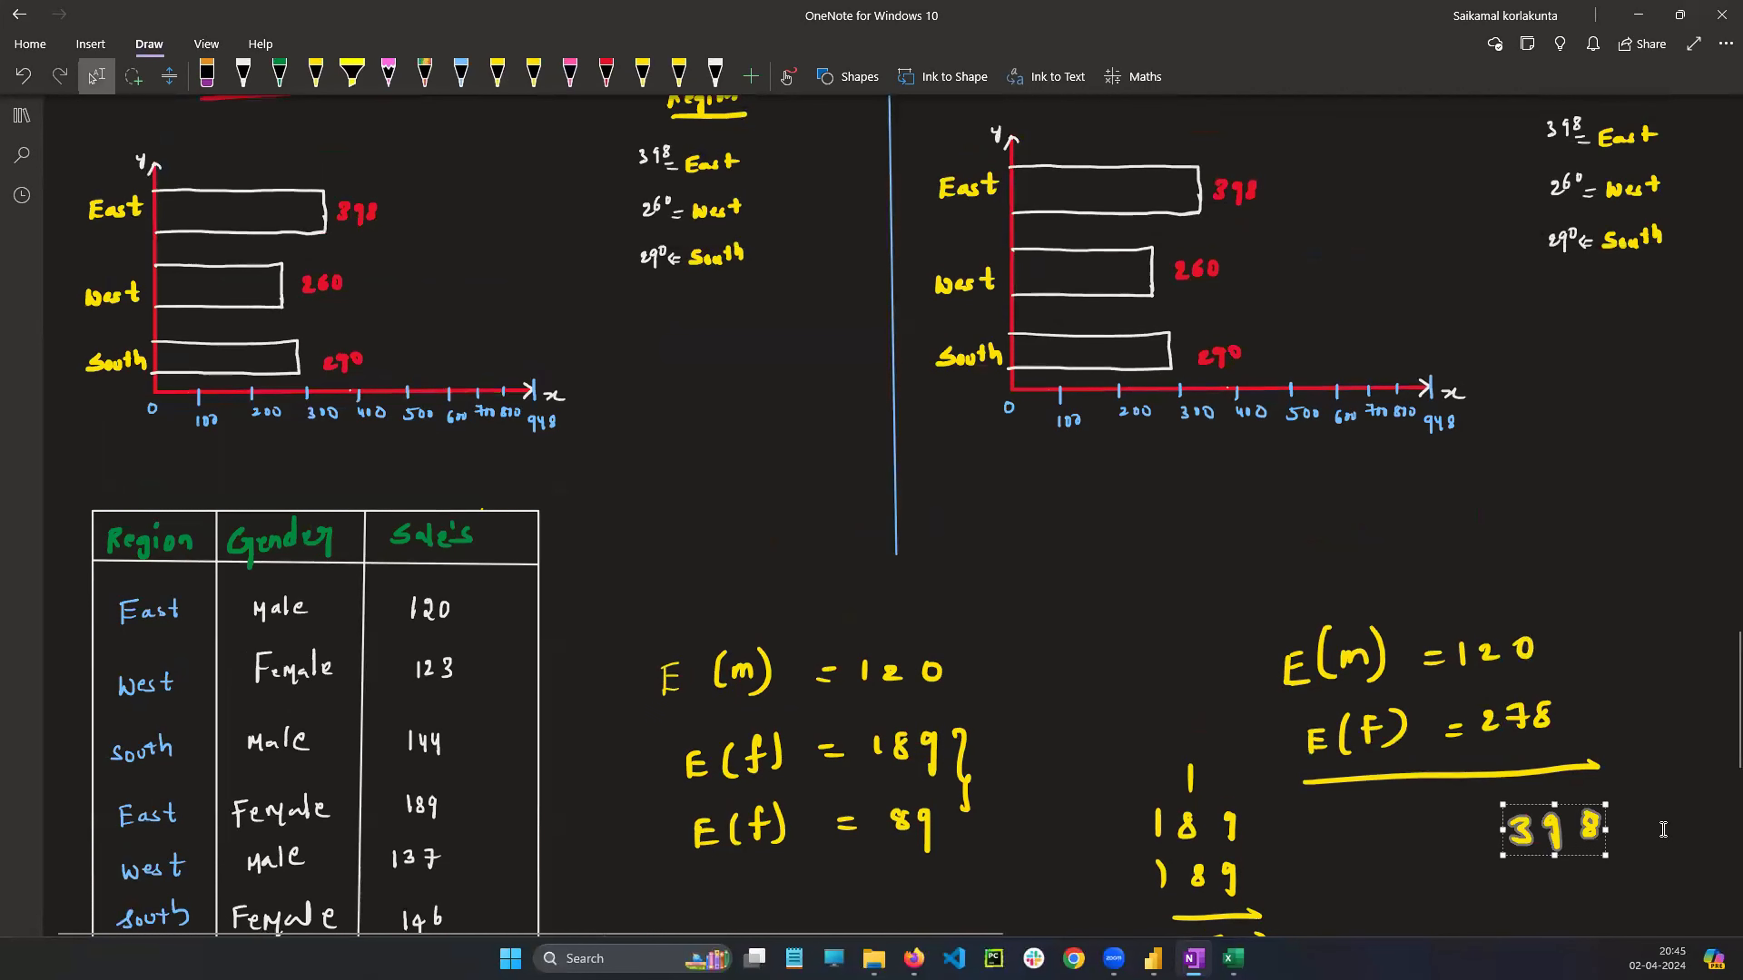
click(1425, 599)
Erase the East E(m) and E(f) lines and the 189 + 89 column addition from the left side
scroll(1425, 600, down, 2)
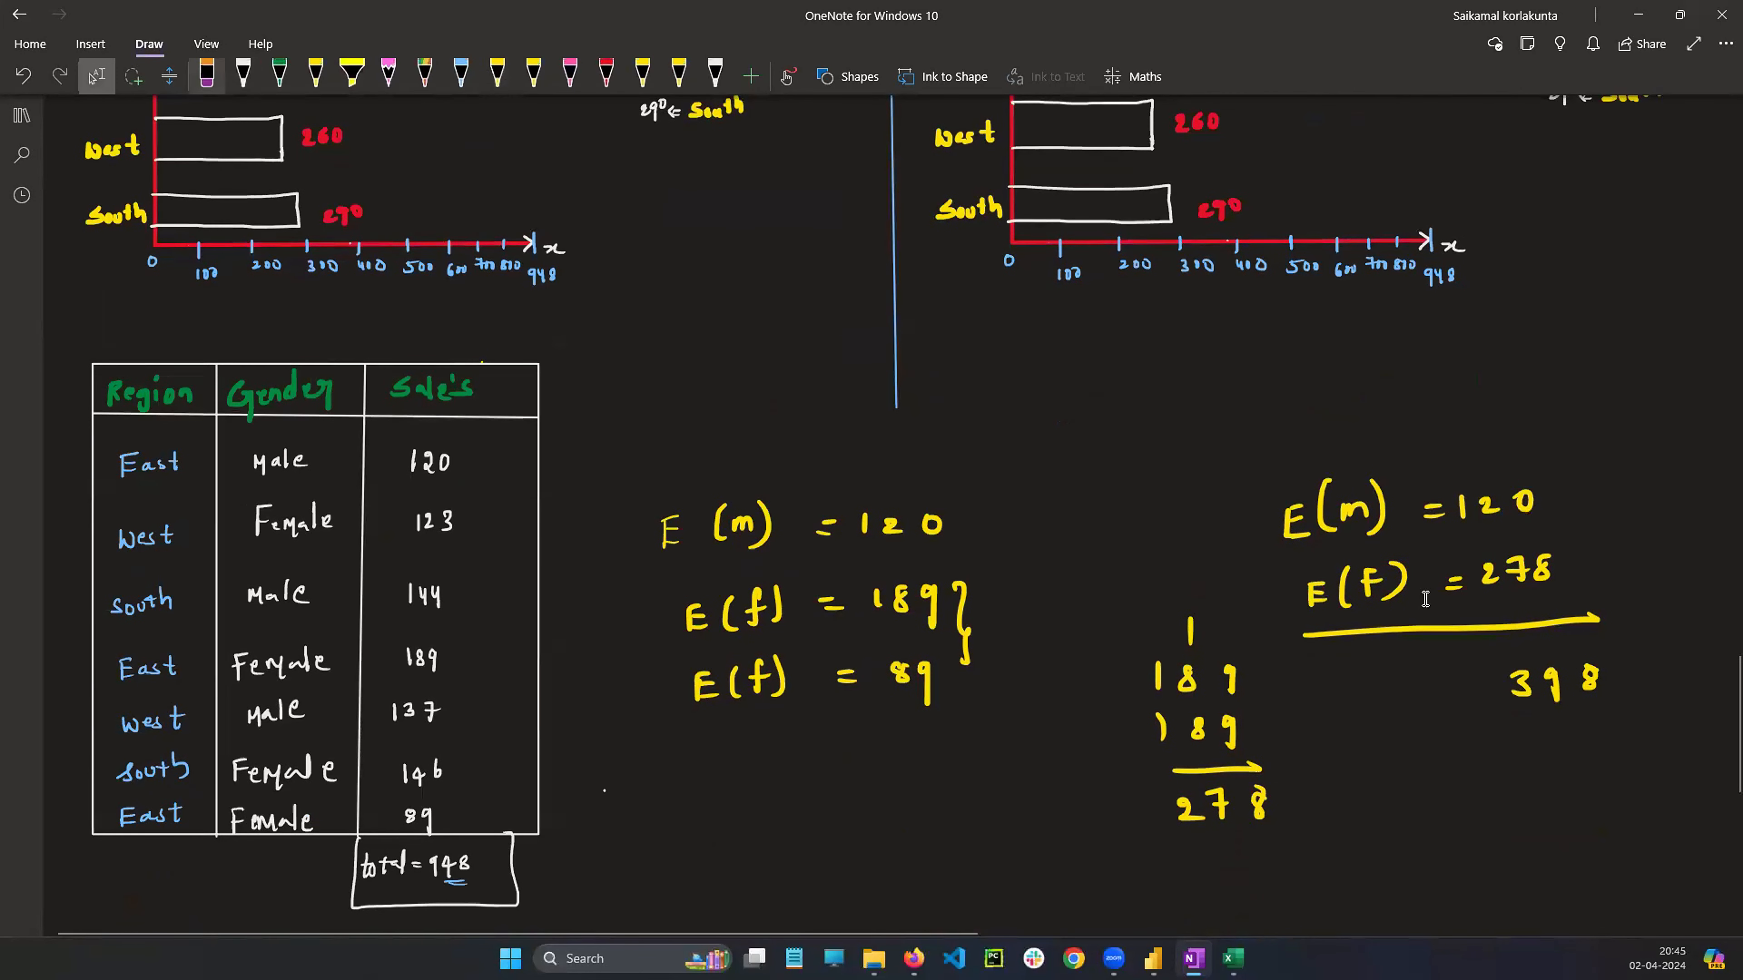
click(206, 74)
drag(660, 530, 941, 524)
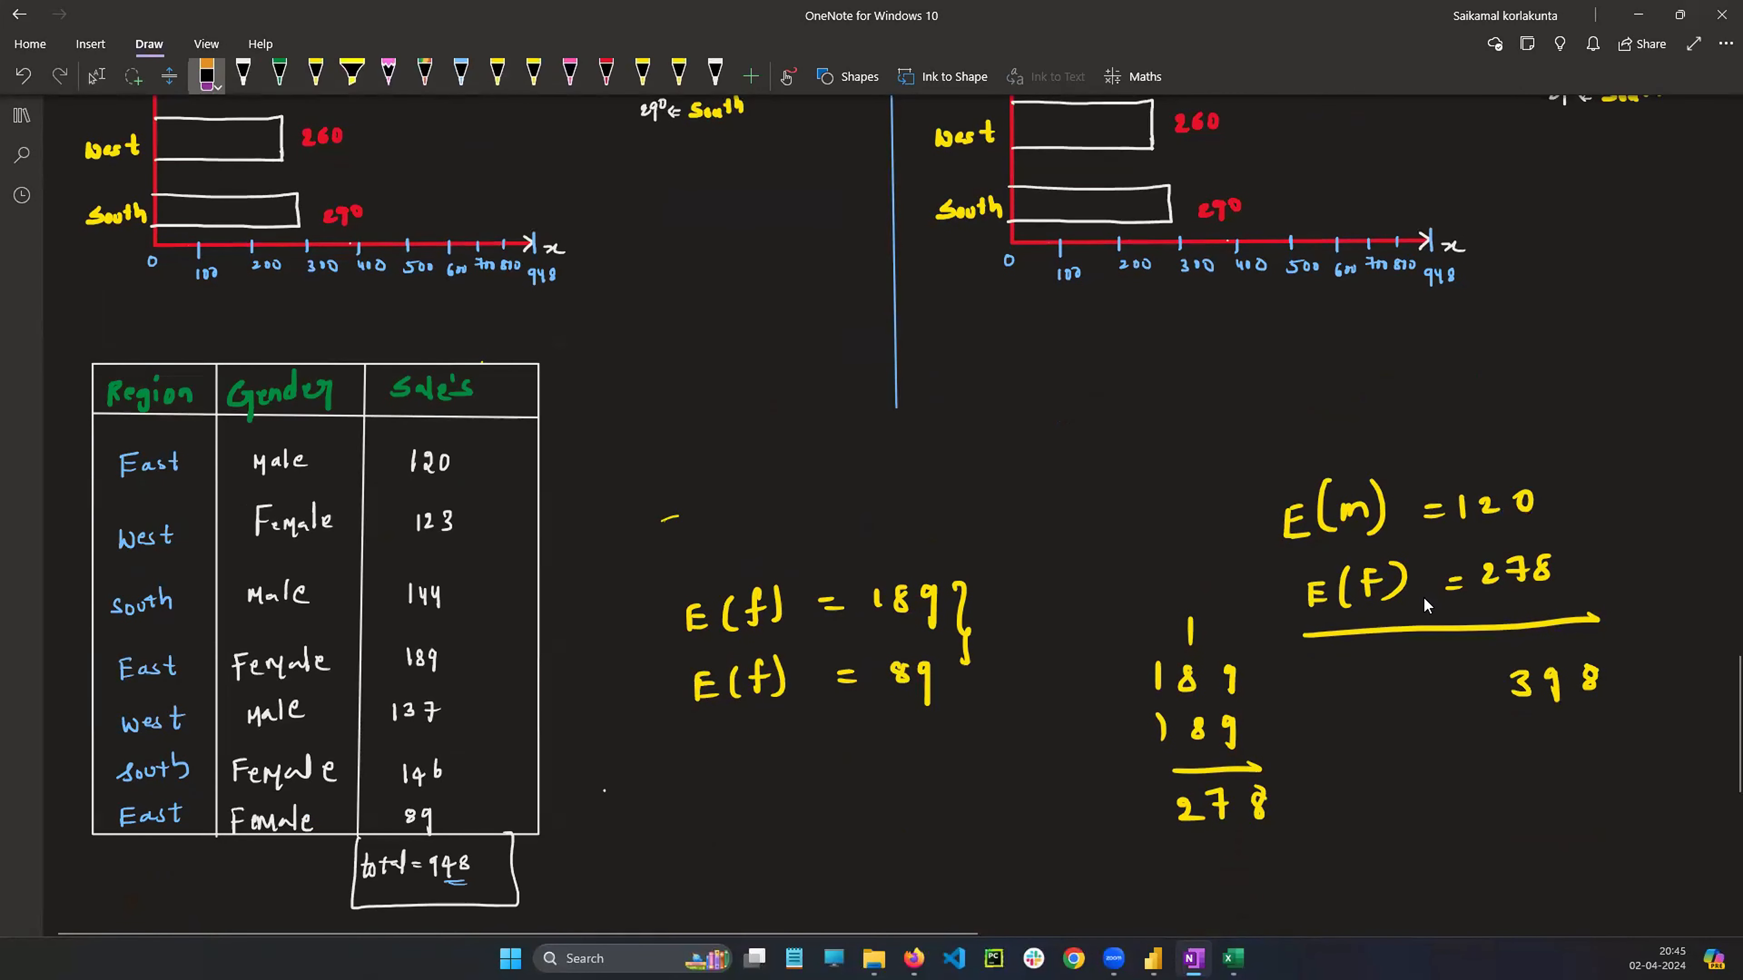
mouse_move(686, 611)
mouse_down()
mouse_move(939, 605)
mouse_move(967, 665)
mouse_move(844, 609)
mouse_up()
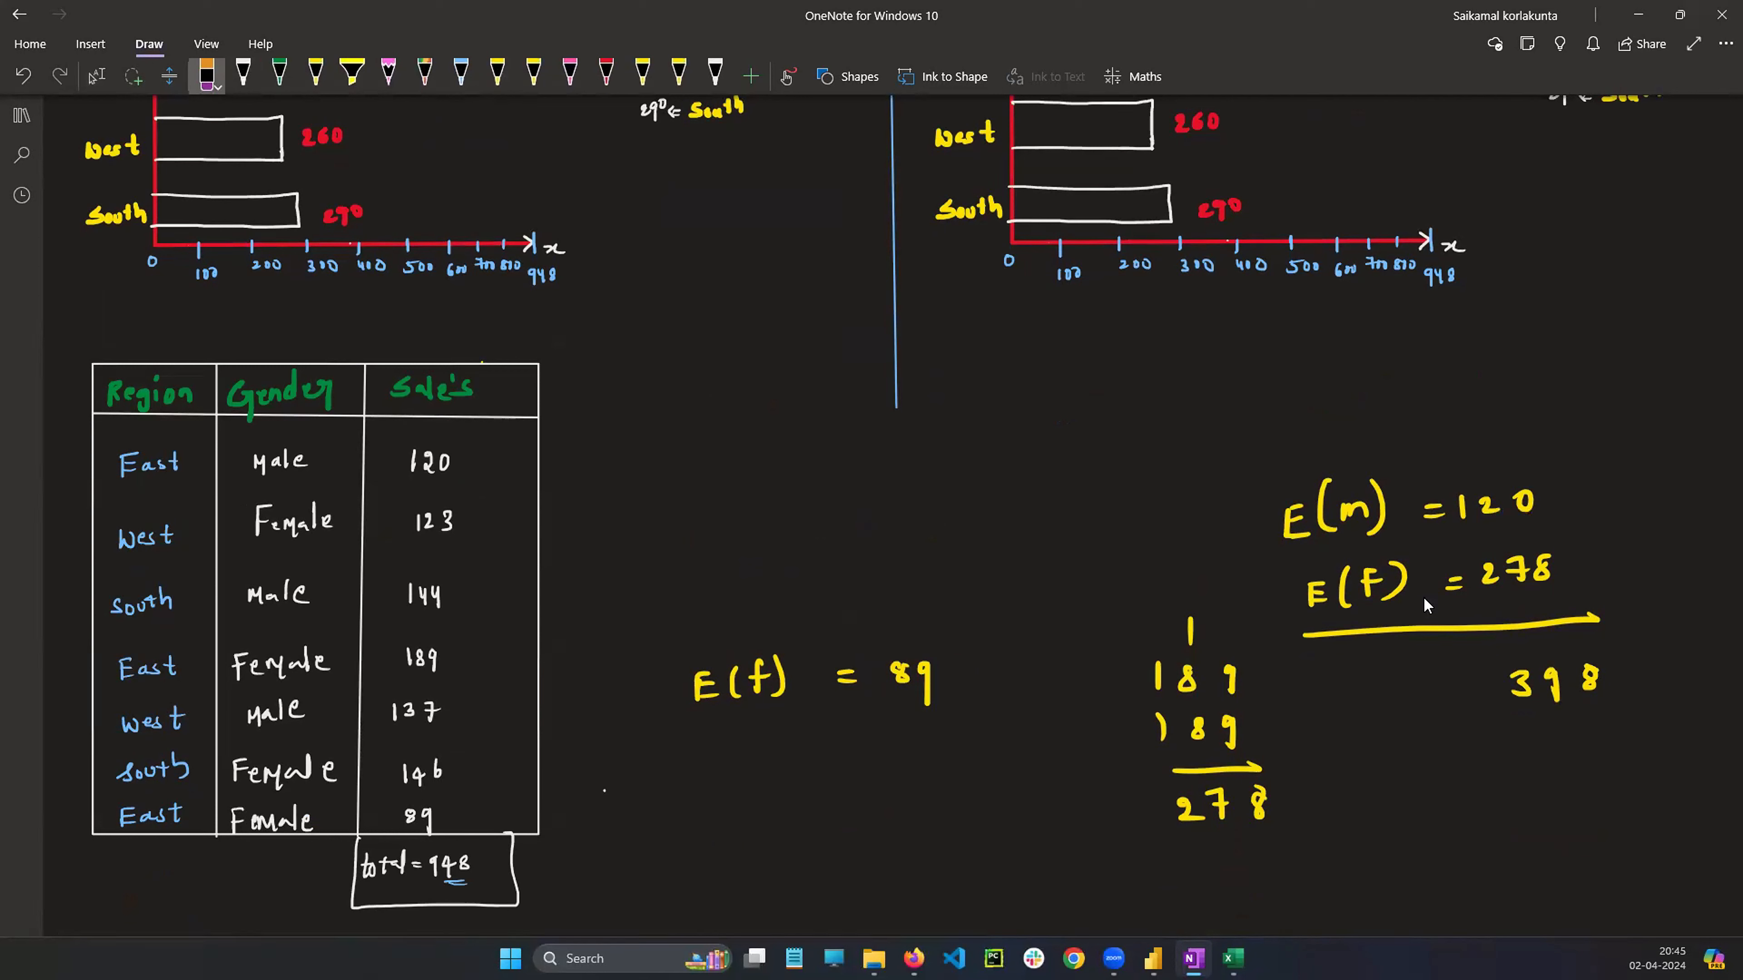
mouse_move(692, 687)
mouse_down()
mouse_move(787, 677)
mouse_move(700, 696)
mouse_up()
drag(837, 671, 923, 686)
drag(1159, 669, 1194, 681)
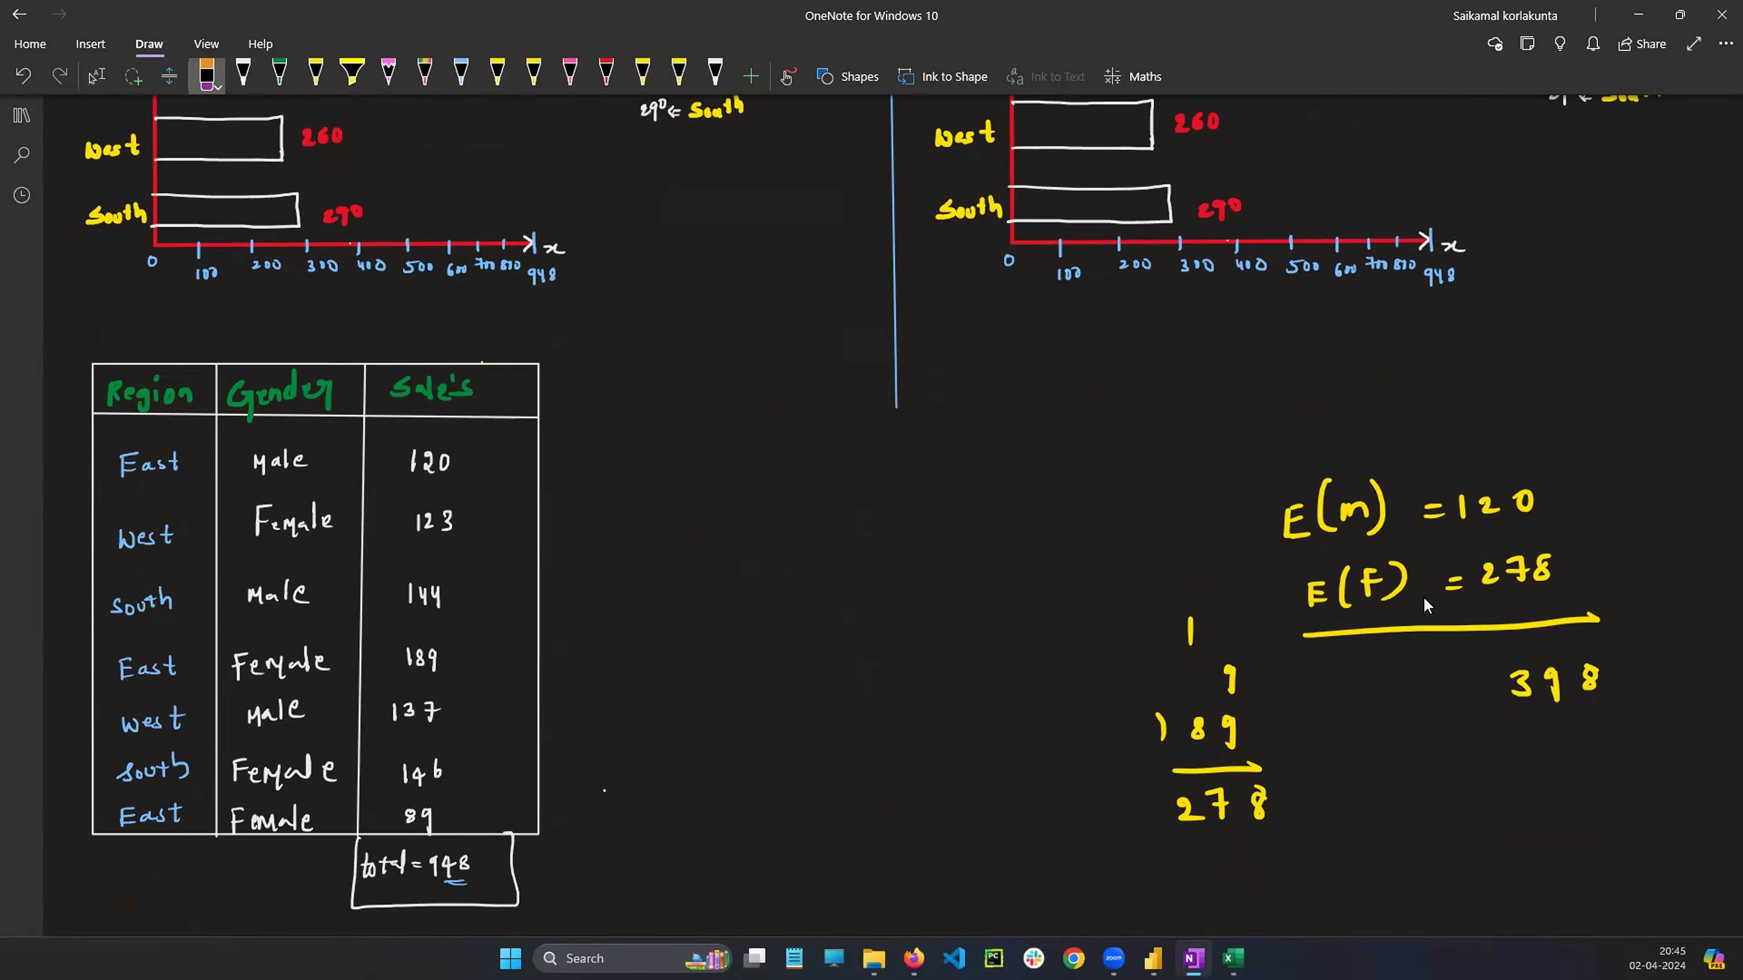
drag(1191, 617, 1229, 693)
mouse_move(1158, 727)
mouse_down()
mouse_move(1233, 733)
mouse_move(1262, 766)
mouse_up()
mouse_move(1204, 793)
mouse_down()
mouse_move(1222, 817)
mouse_move(1180, 813)
mouse_up()
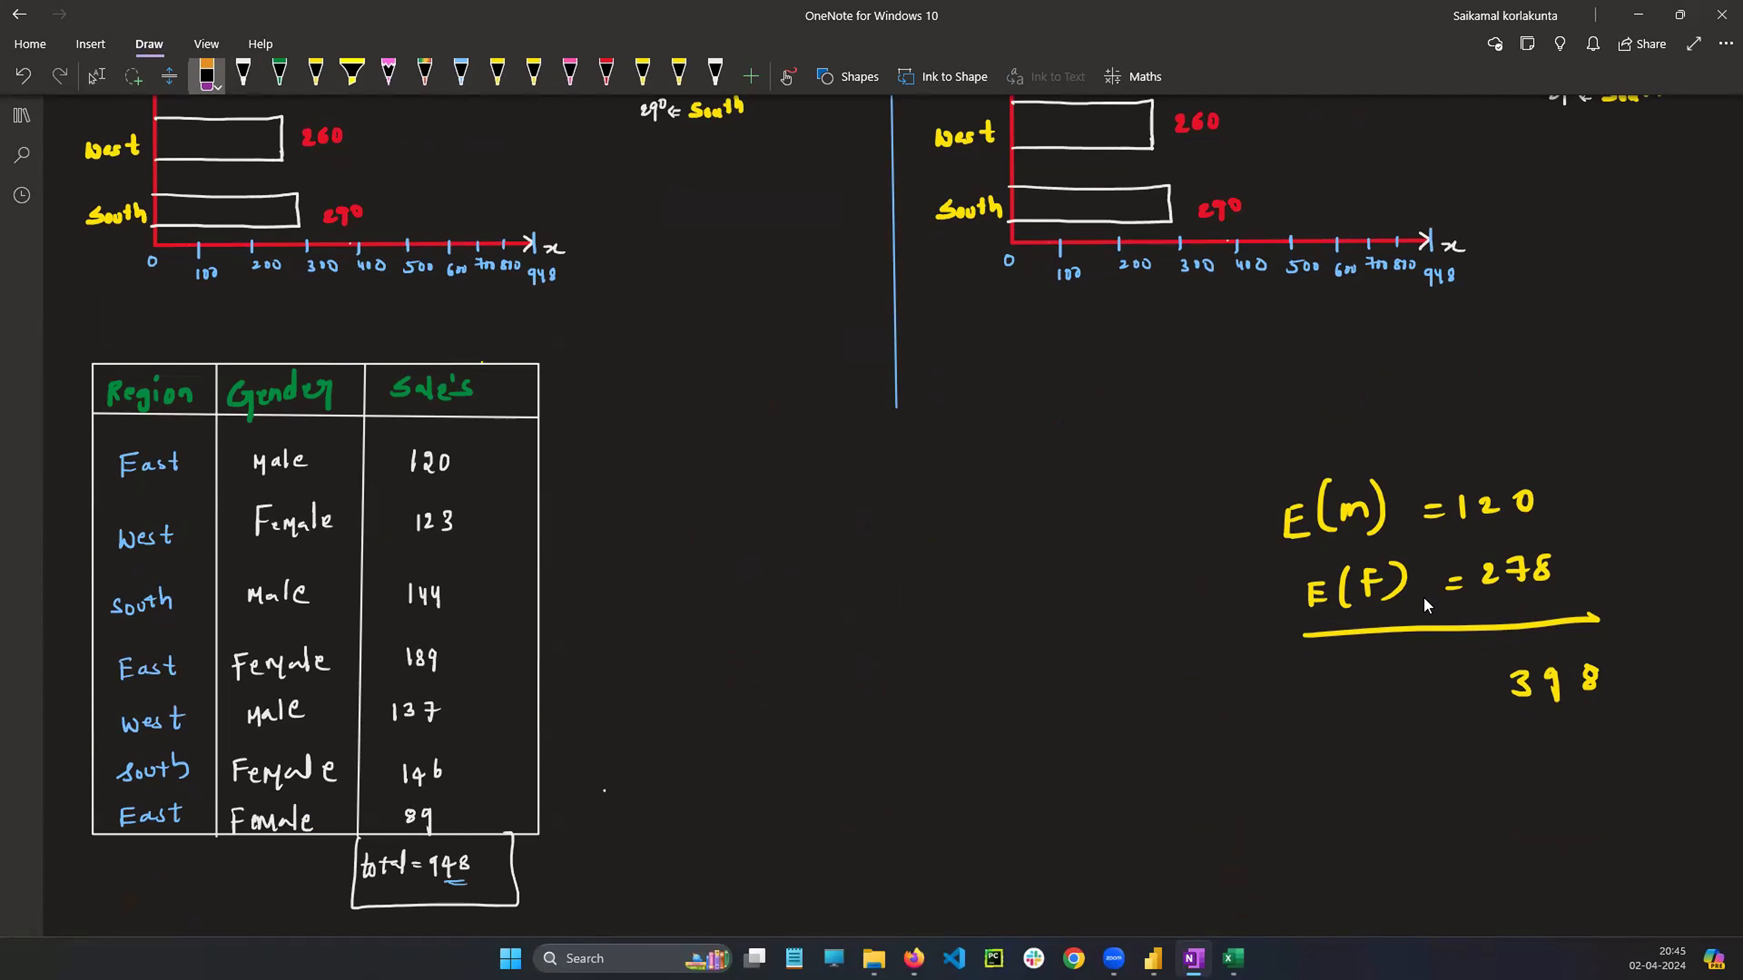
Split the stacked chart's East bar with a blue divider and label its segments m=120 and f=278
click(97, 75)
scroll(1200, 541, up, 5)
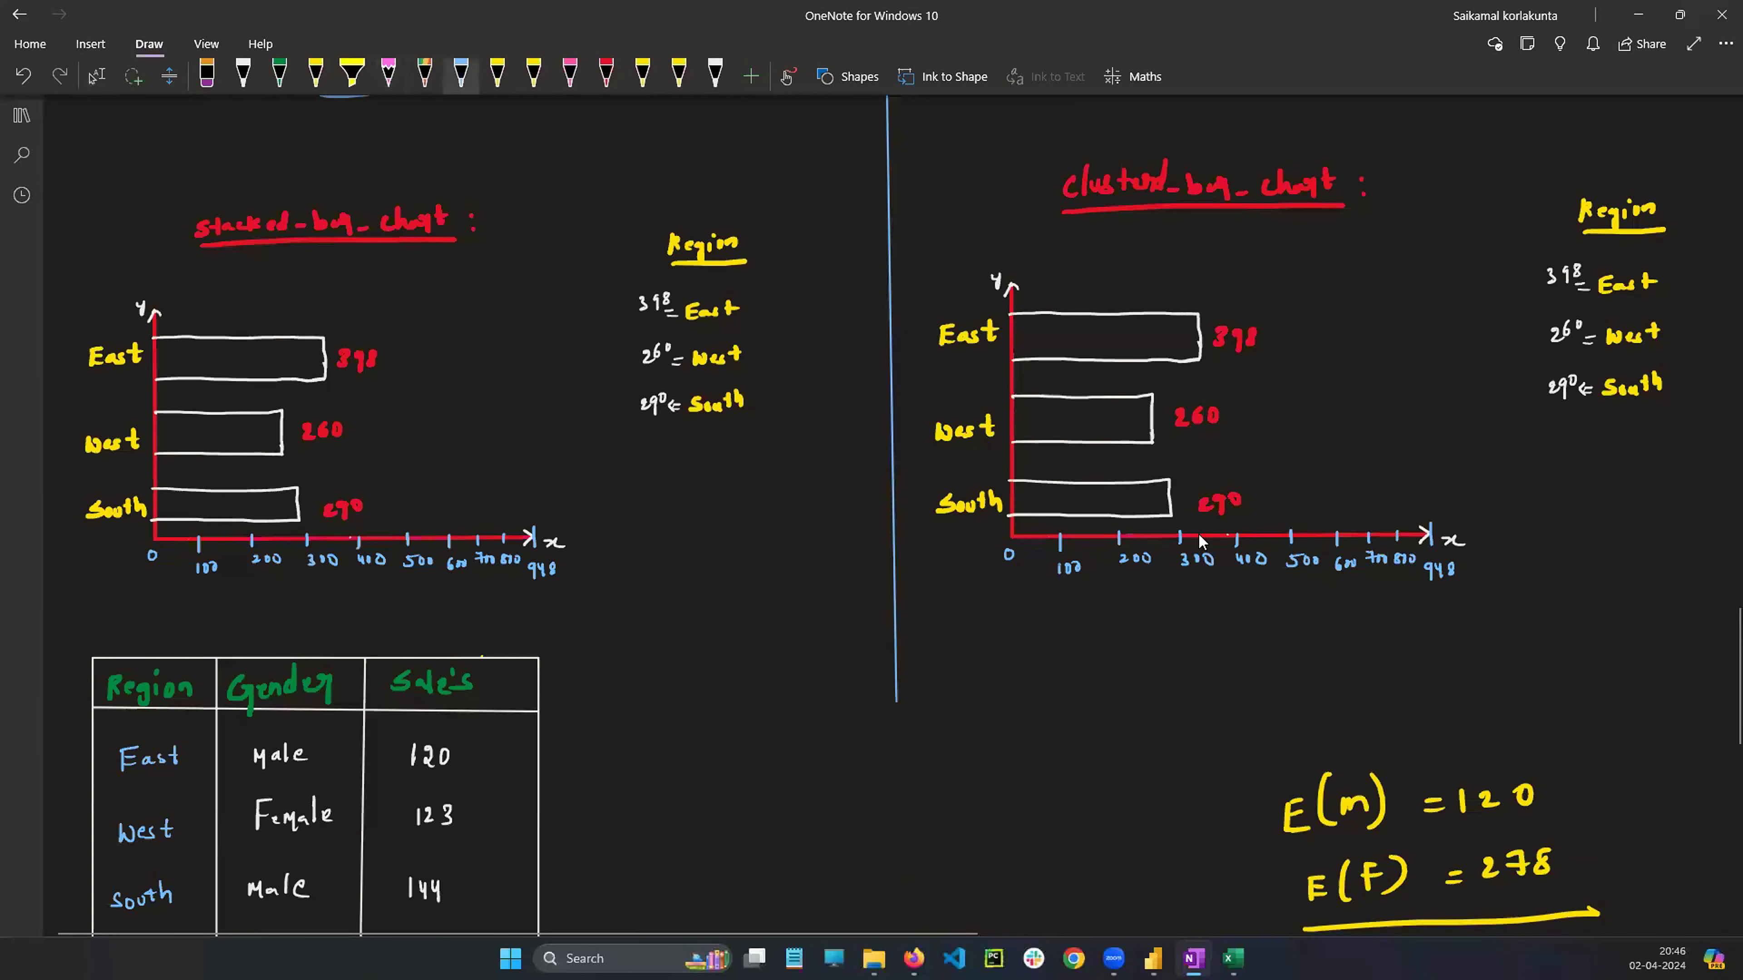
click(462, 75)
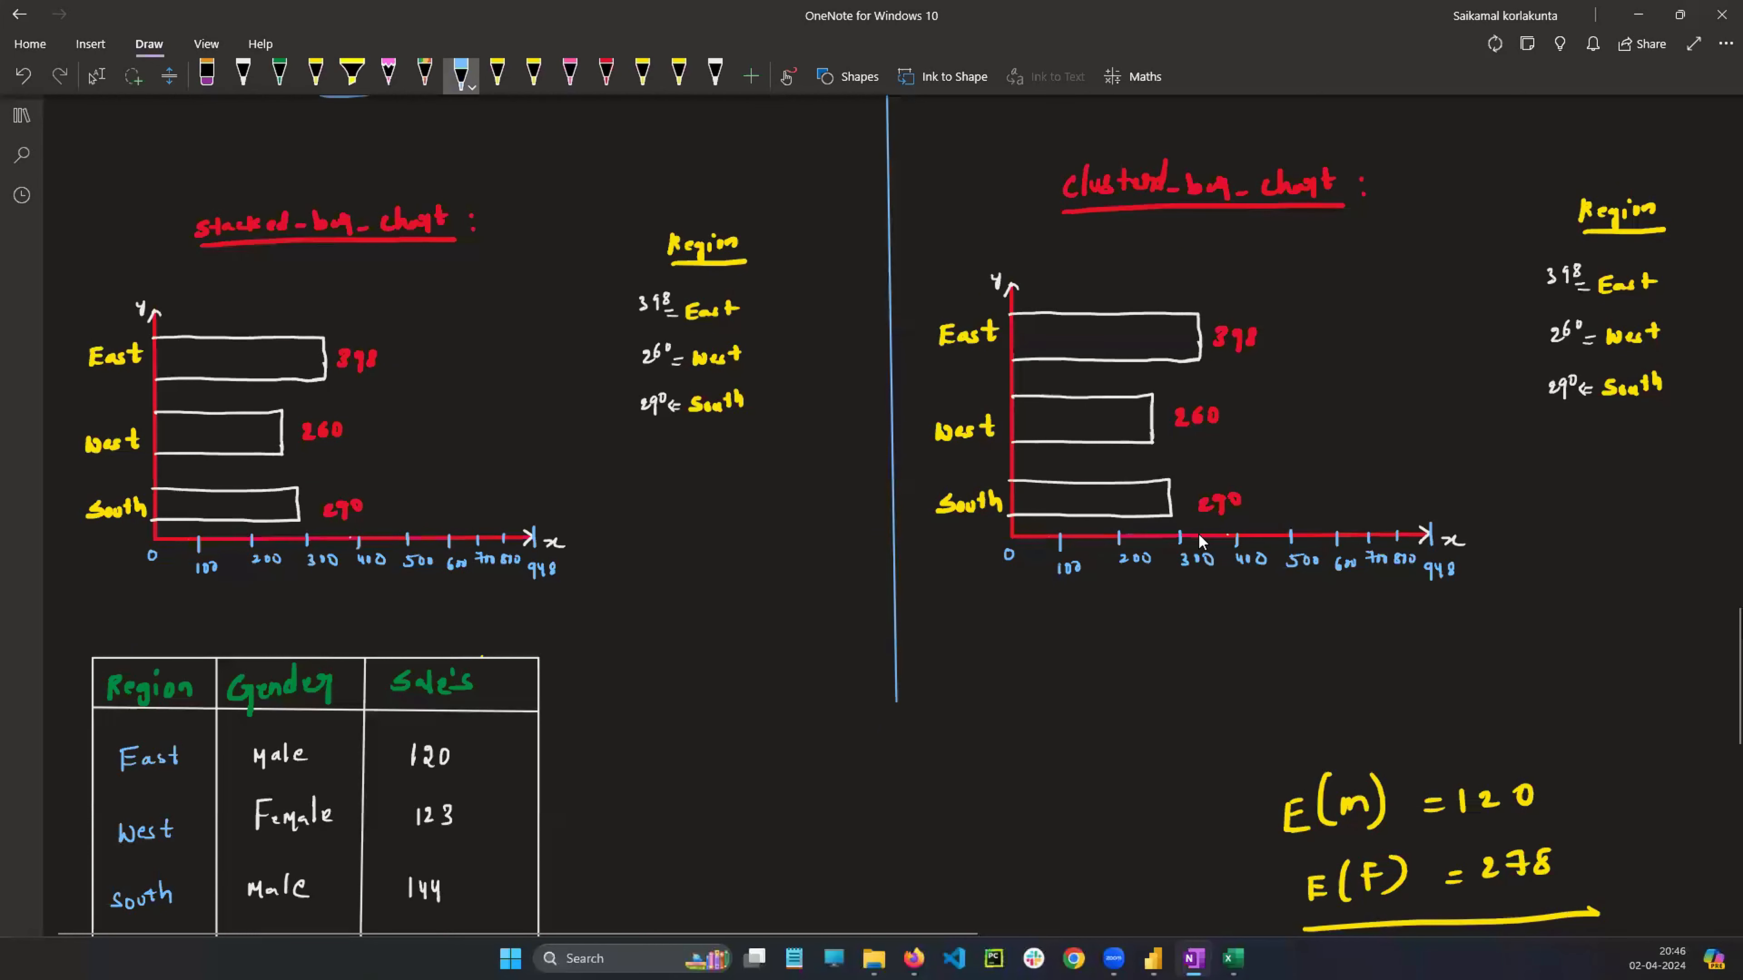
drag(221, 337, 221, 386)
click(461, 75)
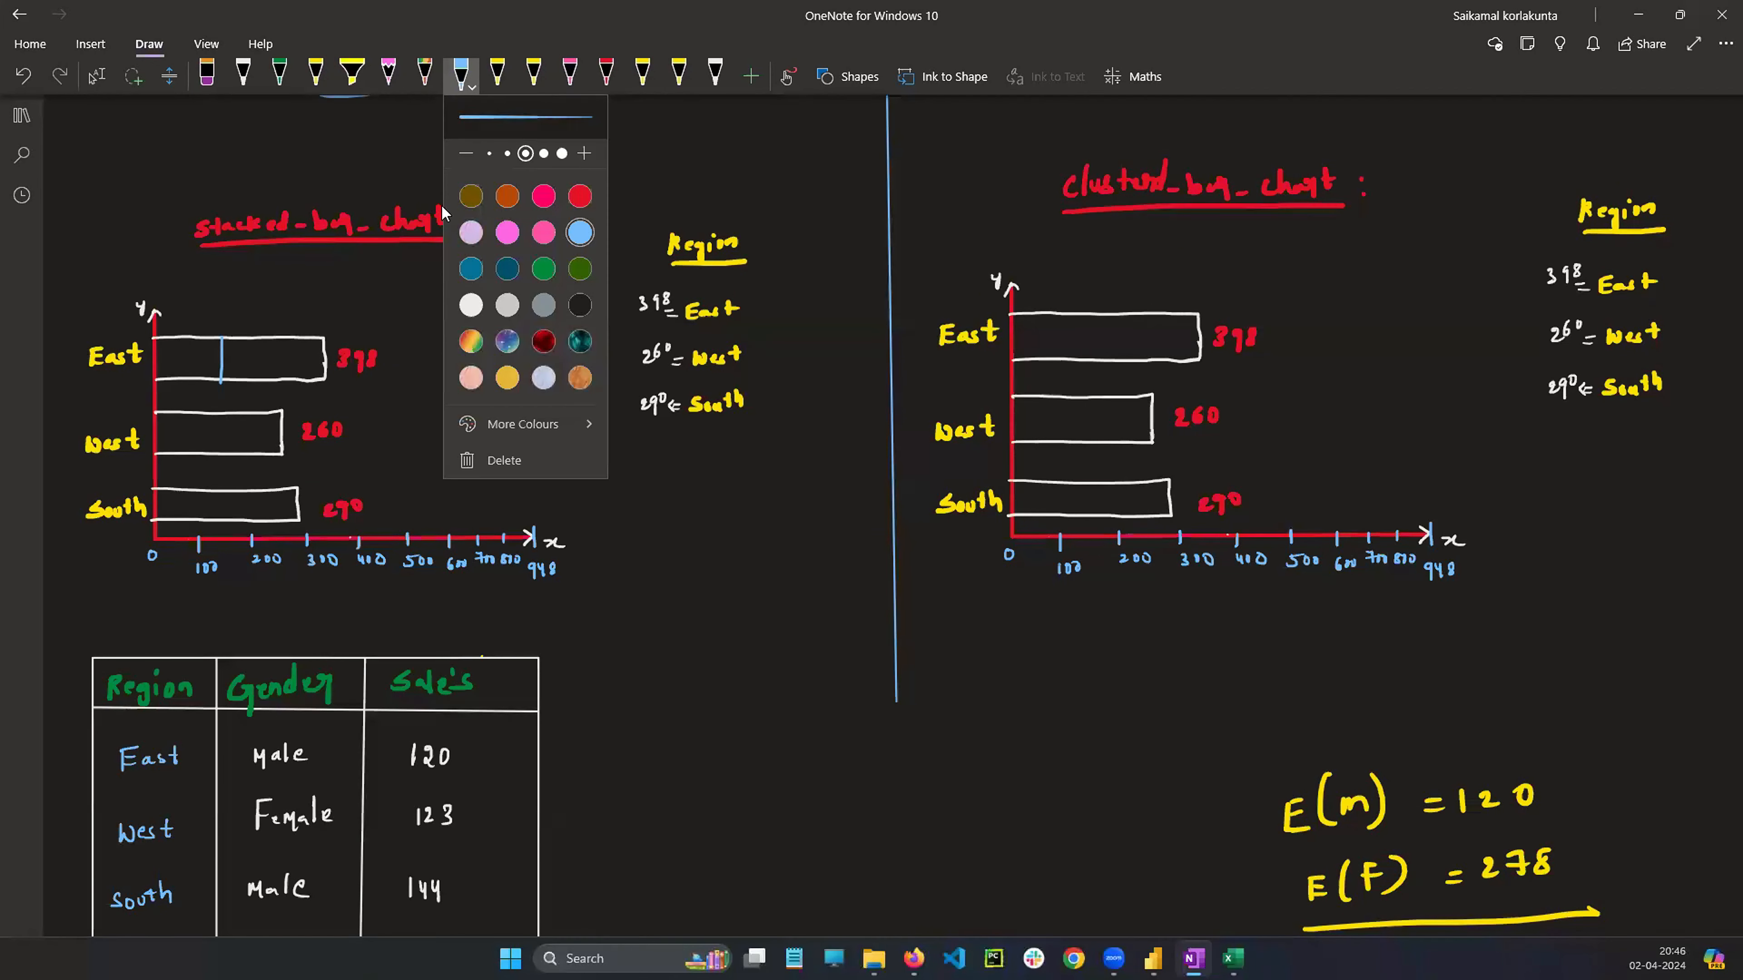
click(543, 153)
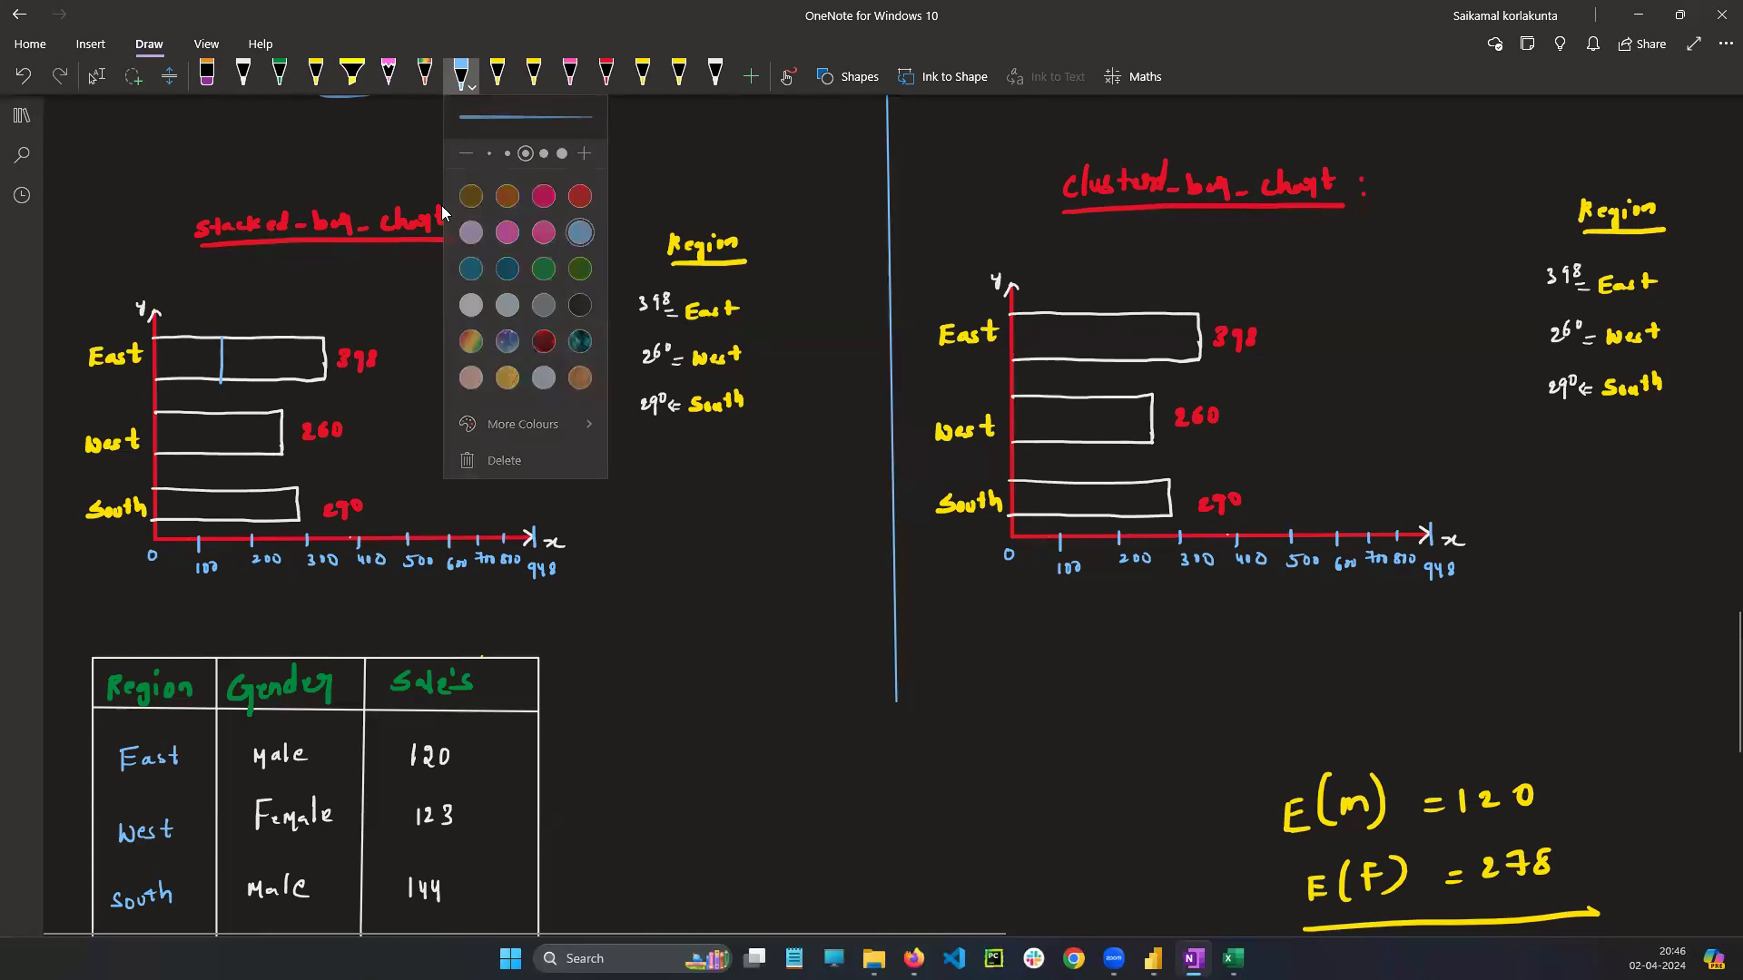
click(173, 358)
drag(169, 355, 202, 361)
mouse_move(209, 345)
mouse_down()
mouse_move(229, 373)
mouse_move(240, 358)
mouse_up()
drag(247, 359, 256, 366)
drag(262, 354, 272, 366)
mouse_move(275, 352)
mouse_down()
mouse_move(285, 366)
mouse_move(307, 347)
mouse_up()
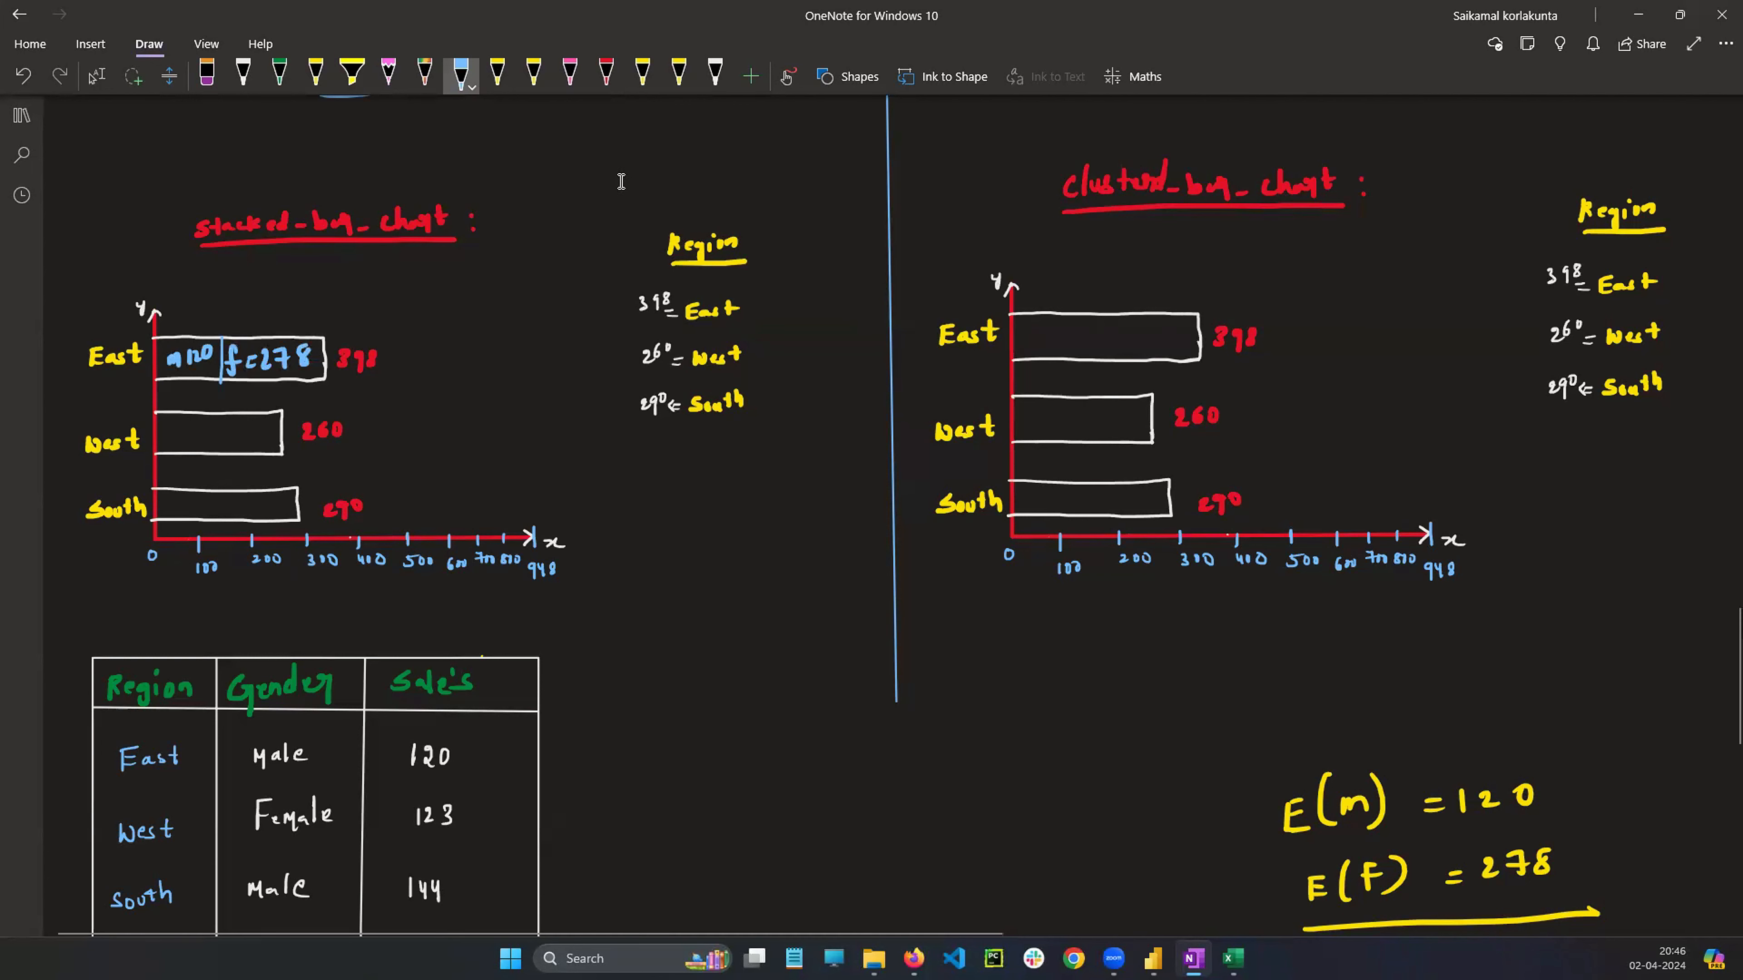
Write W(f) = 123 and W(m) = 137 in yellow below the stacked chart
scroll(567, 202, down, 2)
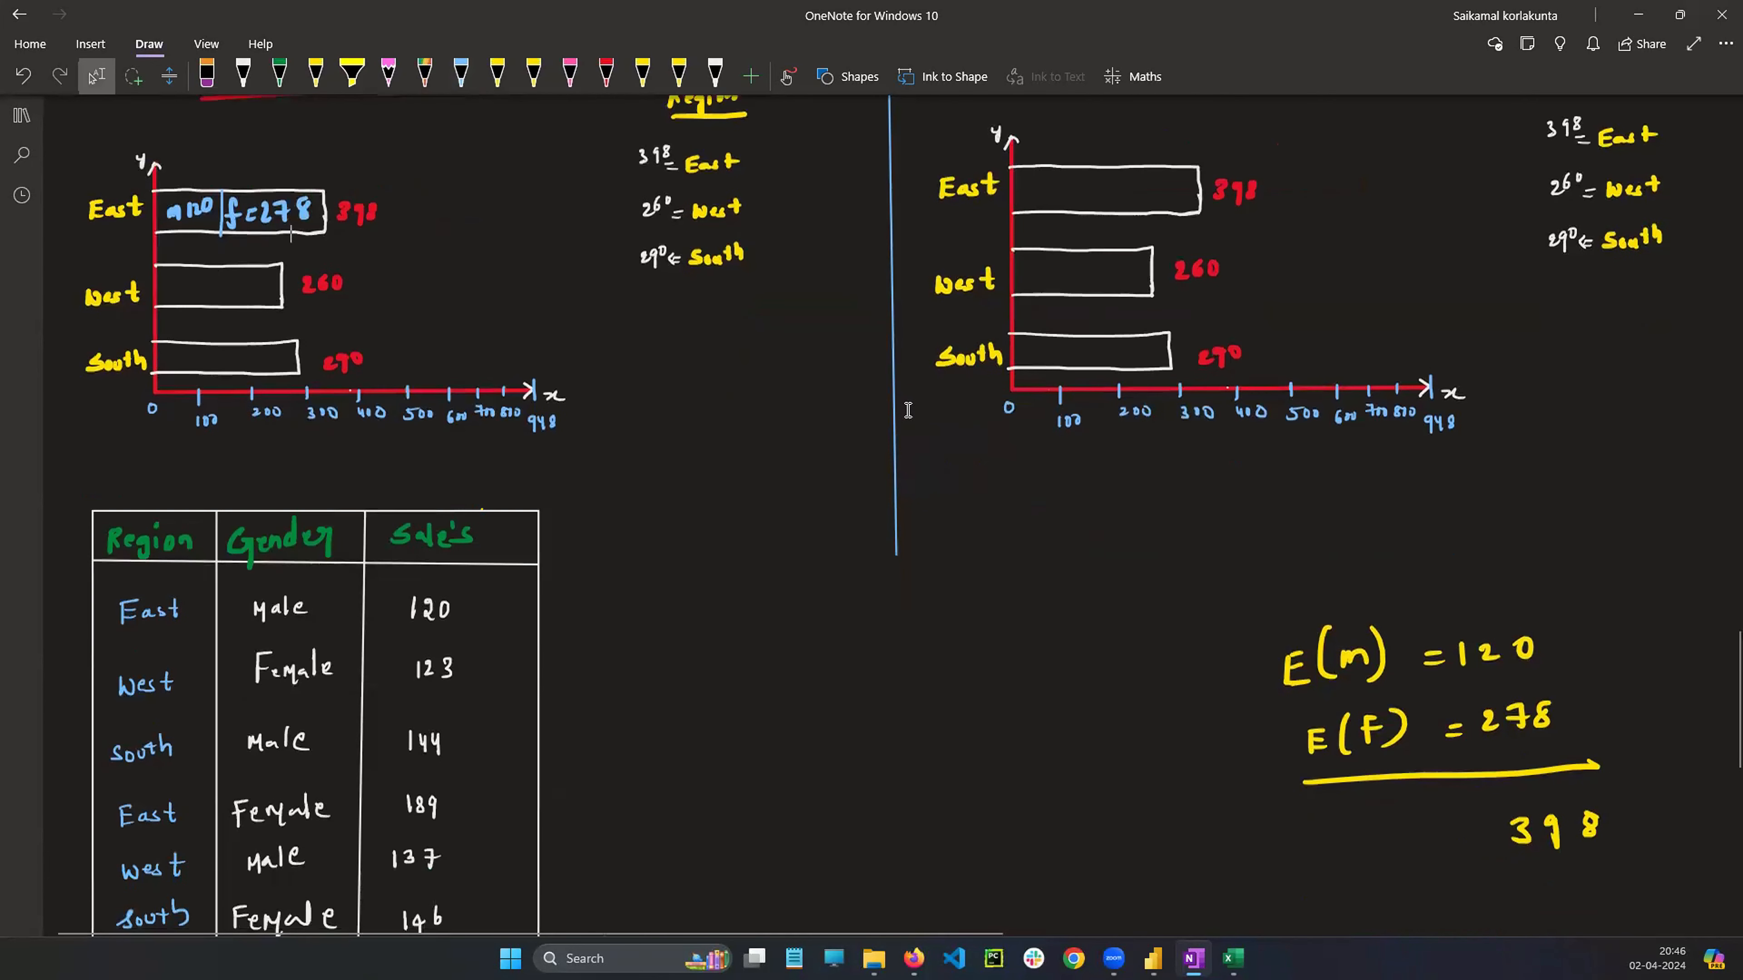
scroll(906, 408, down, 2)
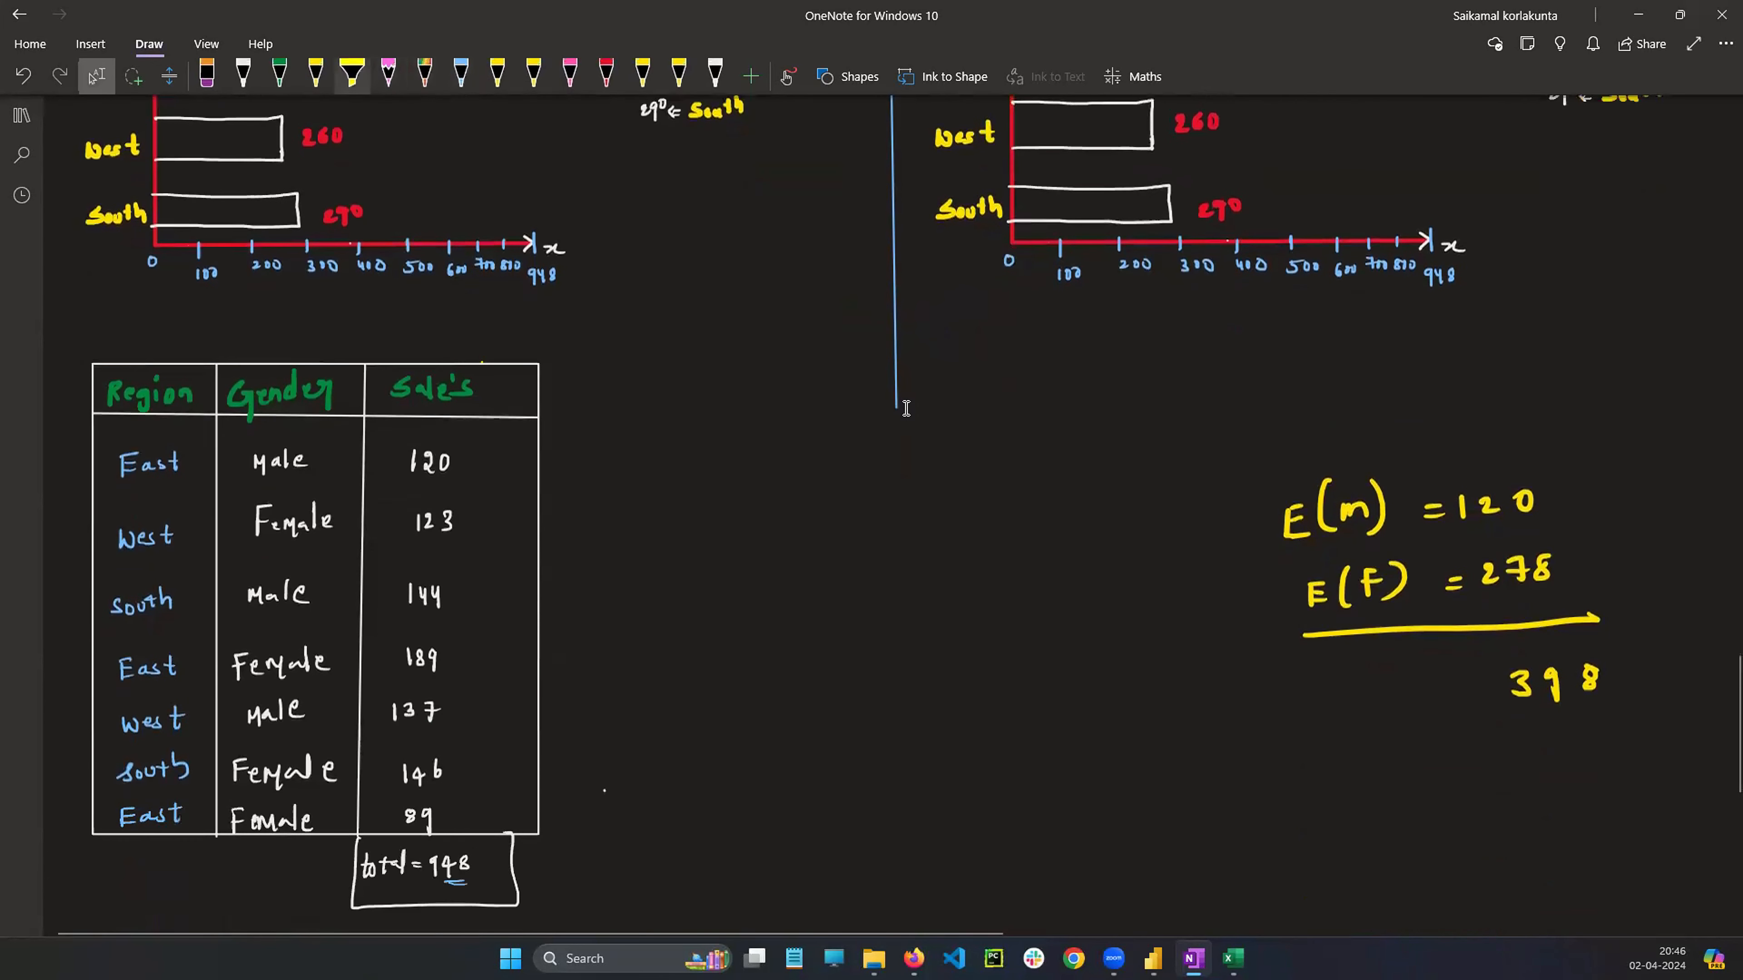
click(316, 74)
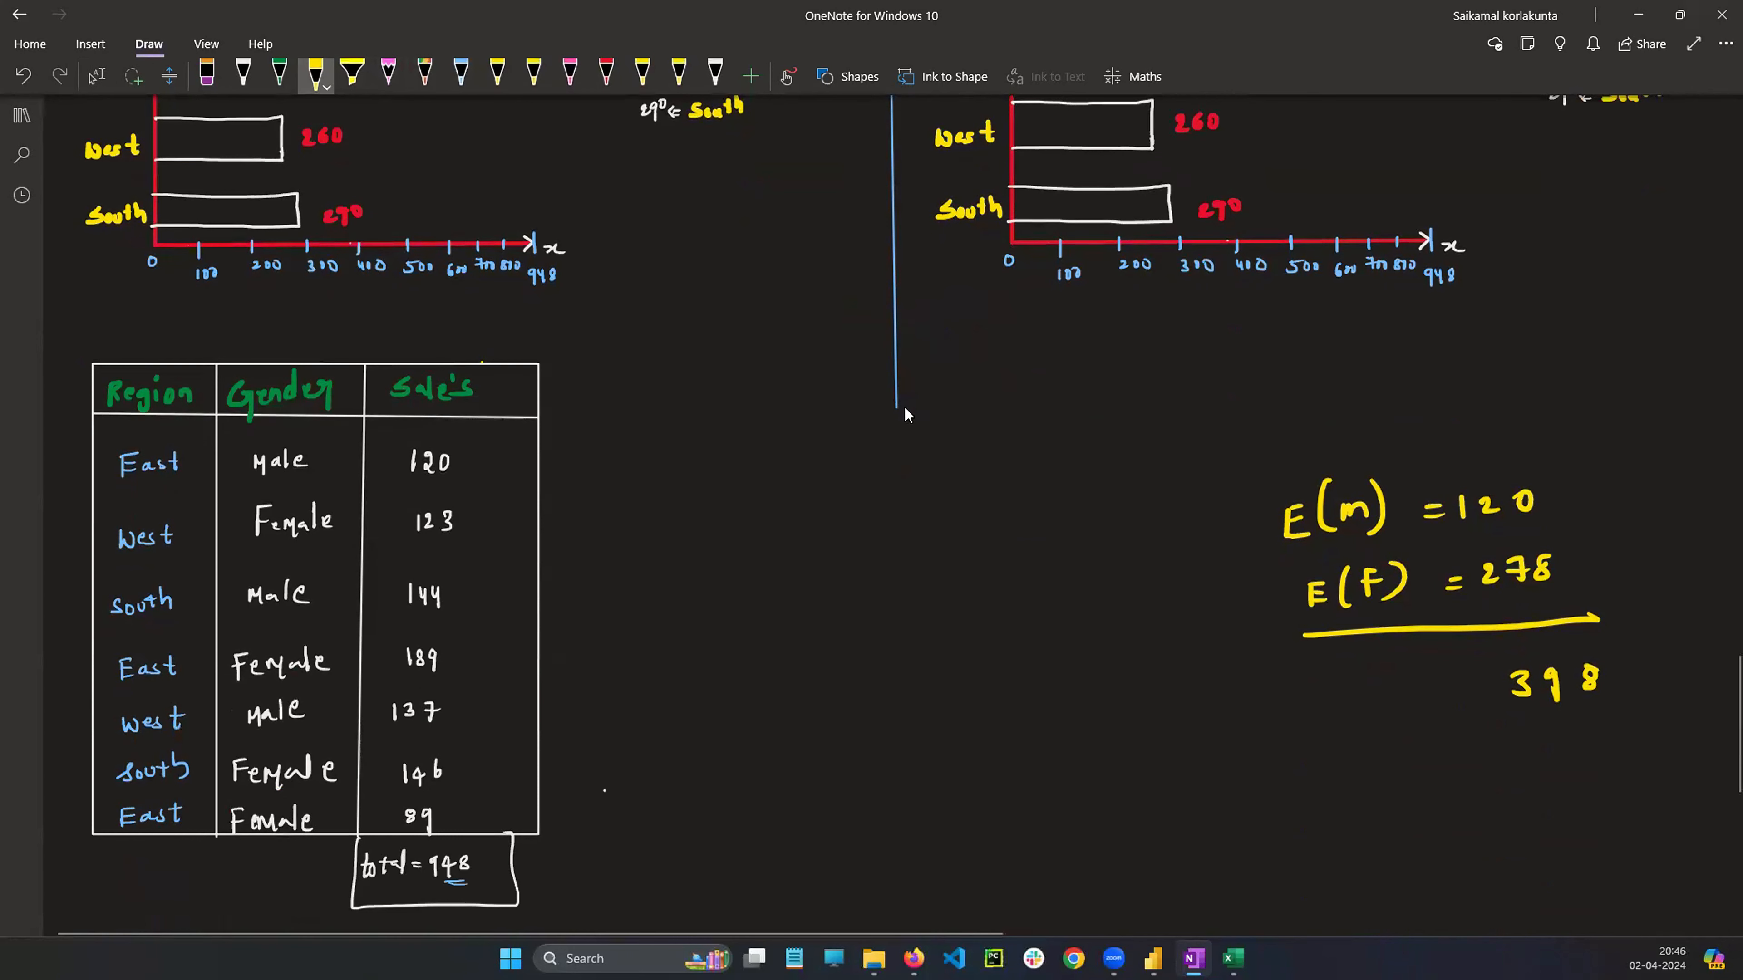
mouse_move(629, 525)
mouse_down()
mouse_move(648, 546)
mouse_move(661, 518)
mouse_move(680, 542)
mouse_move(720, 527)
mouse_up()
drag(707, 536, 721, 536)
mouse_move(744, 519)
mouse_down()
mouse_move(746, 537)
mouse_move(789, 540)
mouse_up()
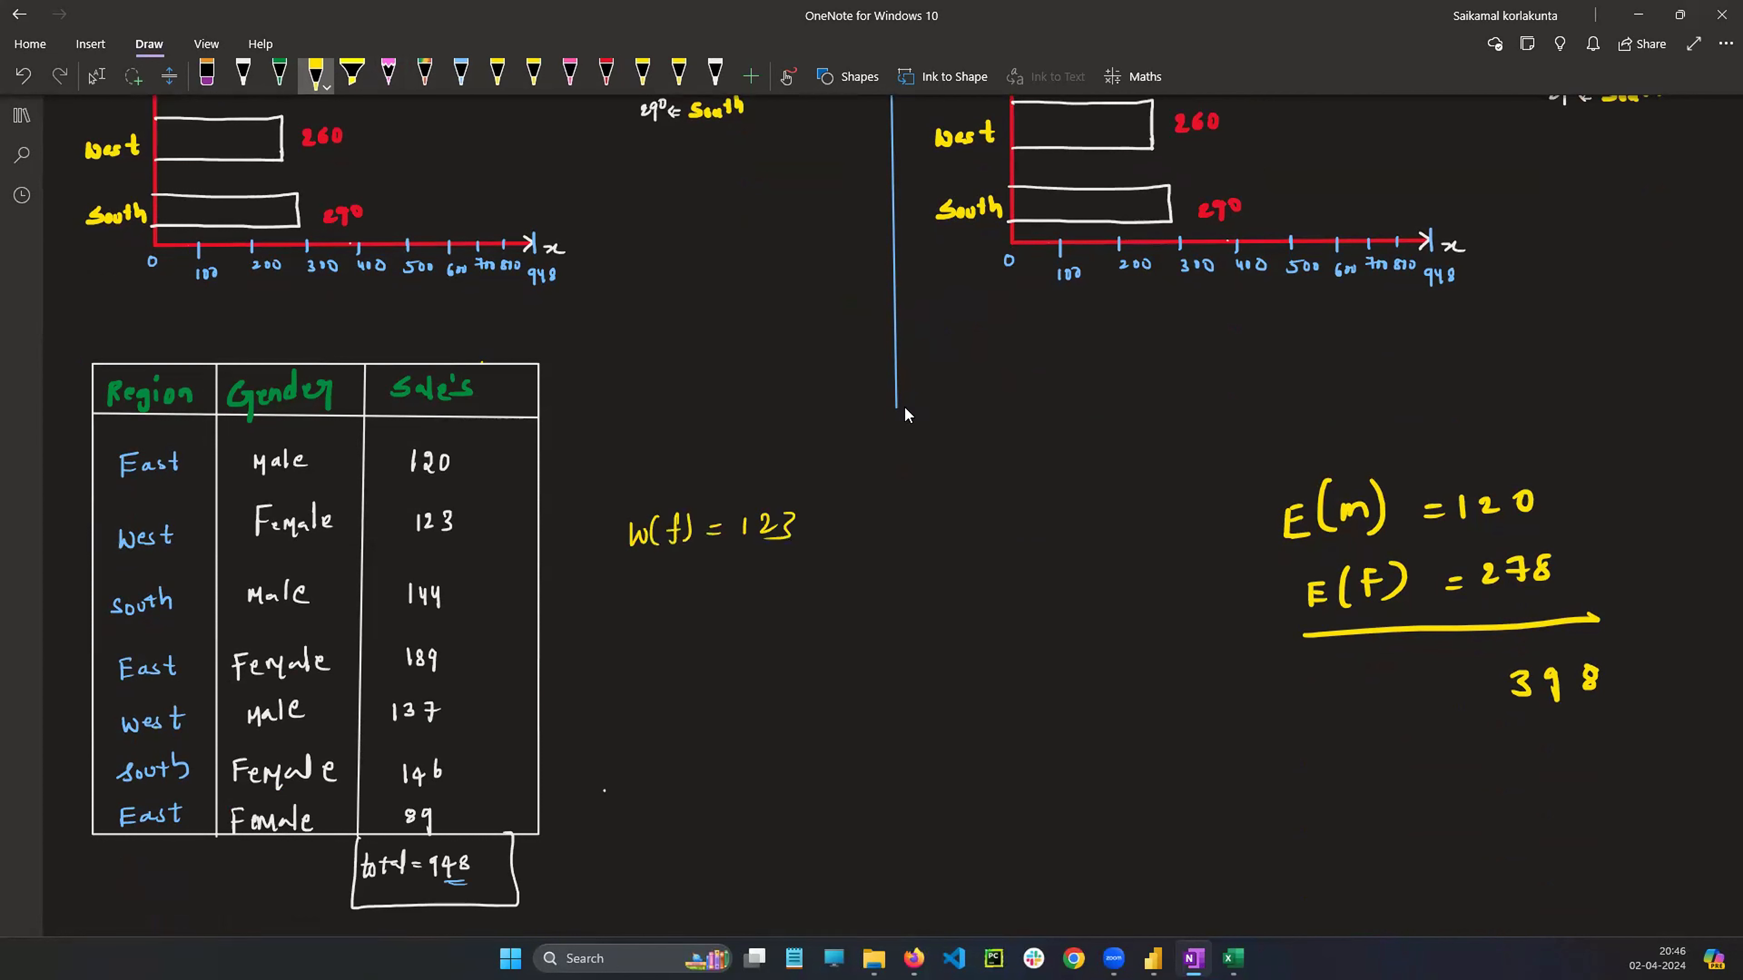
mouse_move(637, 584)
mouse_down()
mouse_move(640, 608)
mouse_move(661, 585)
mouse_move(676, 614)
mouse_move(727, 613)
mouse_up()
drag(756, 596, 772, 604)
drag(785, 583, 798, 606)
mouse_move(812, 585)
mouse_down()
mouse_move(827, 580)
mouse_move(821, 607)
mouse_up()
drag(818, 596, 838, 594)
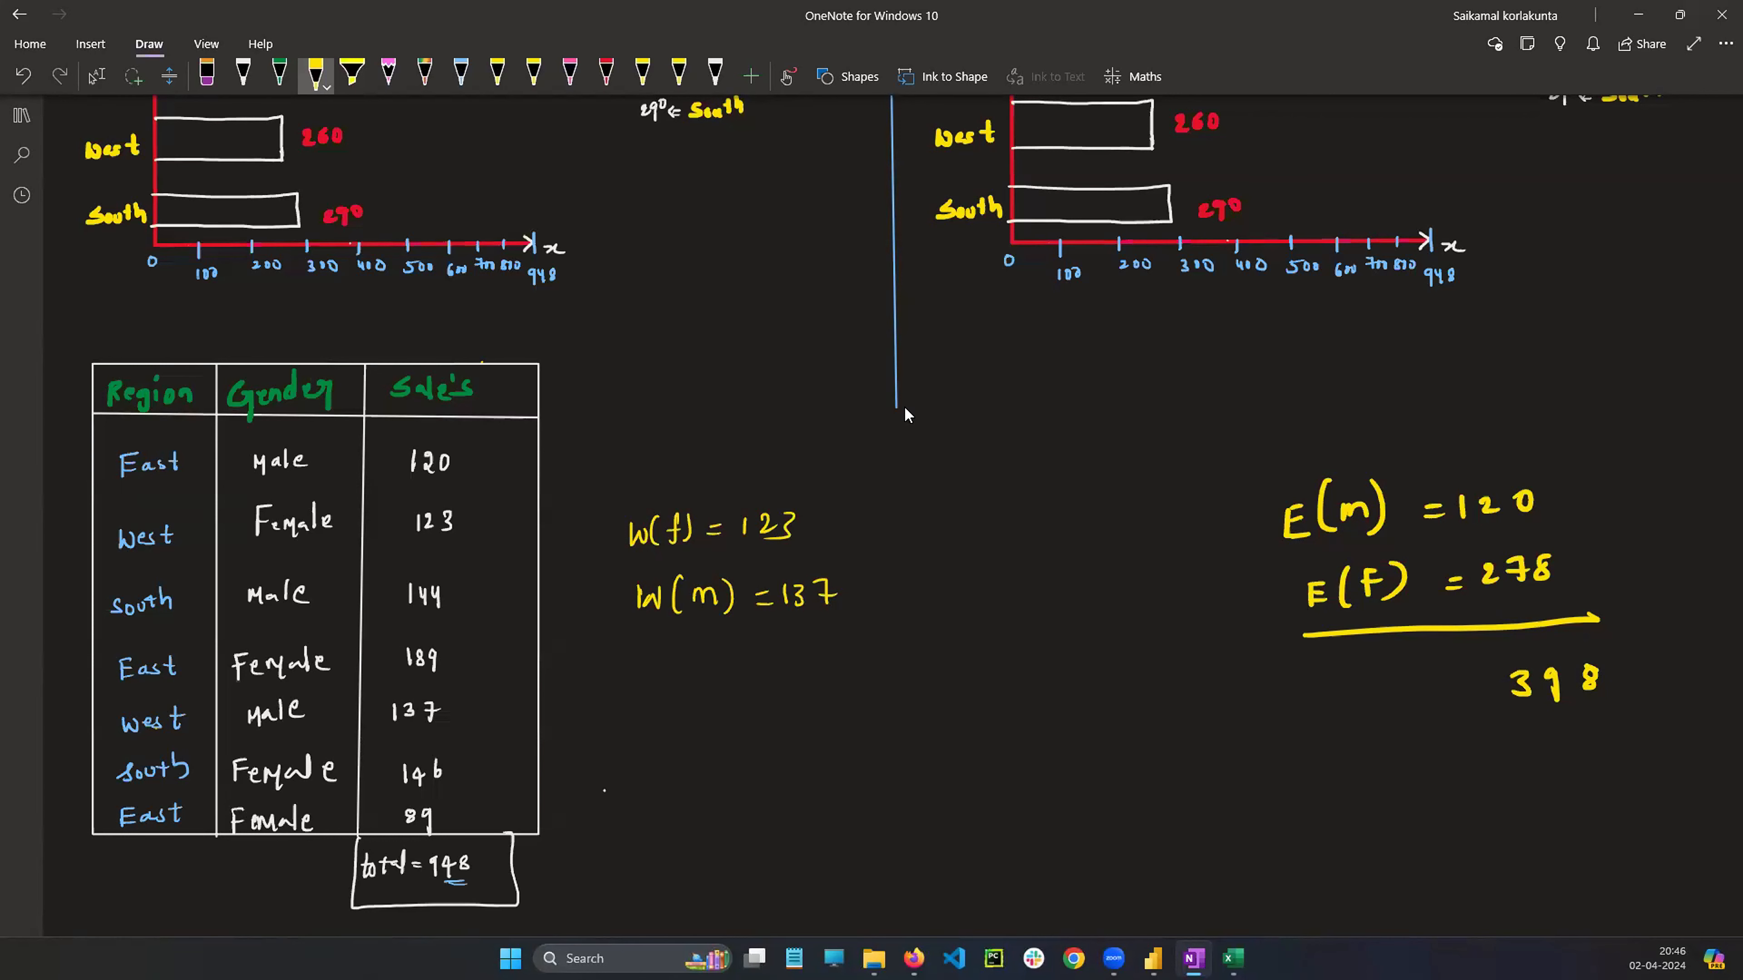
Divide the stacked chart's West bar and label its segments m=137 and f=123
click(97, 76)
scroll(312, 419, up, 5)
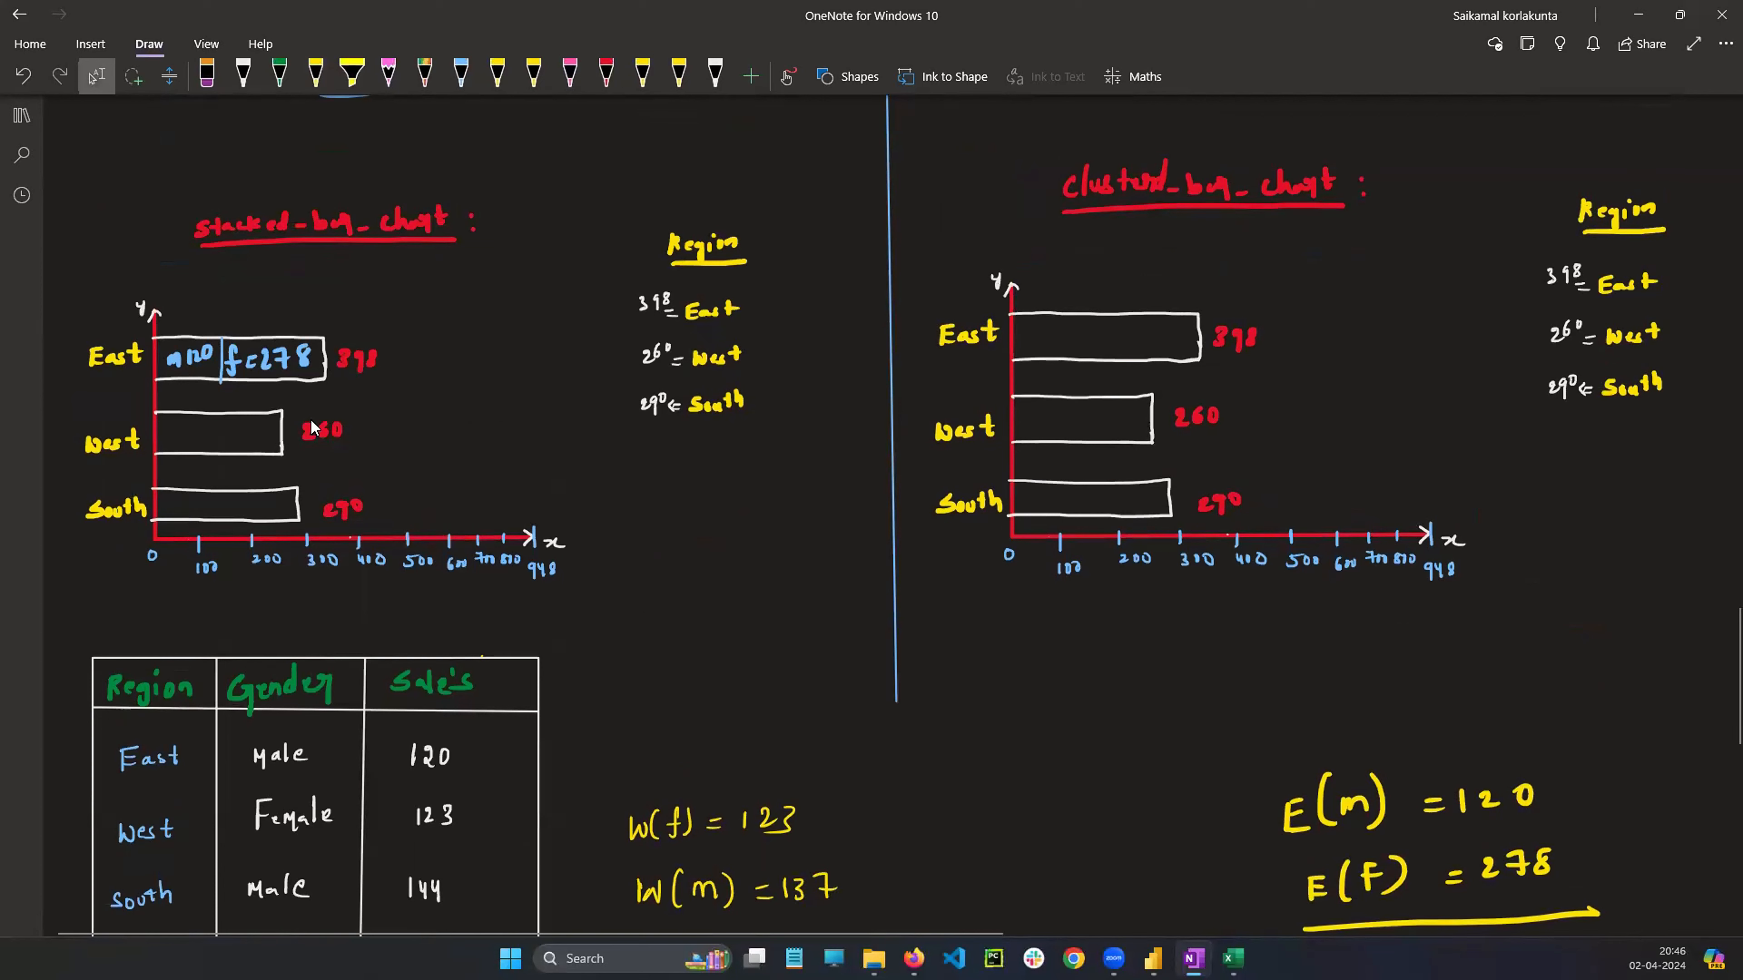
drag(170, 440, 210, 438)
drag(219, 409, 226, 445)
drag(224, 432, 261, 438)
drag(264, 423, 265, 437)
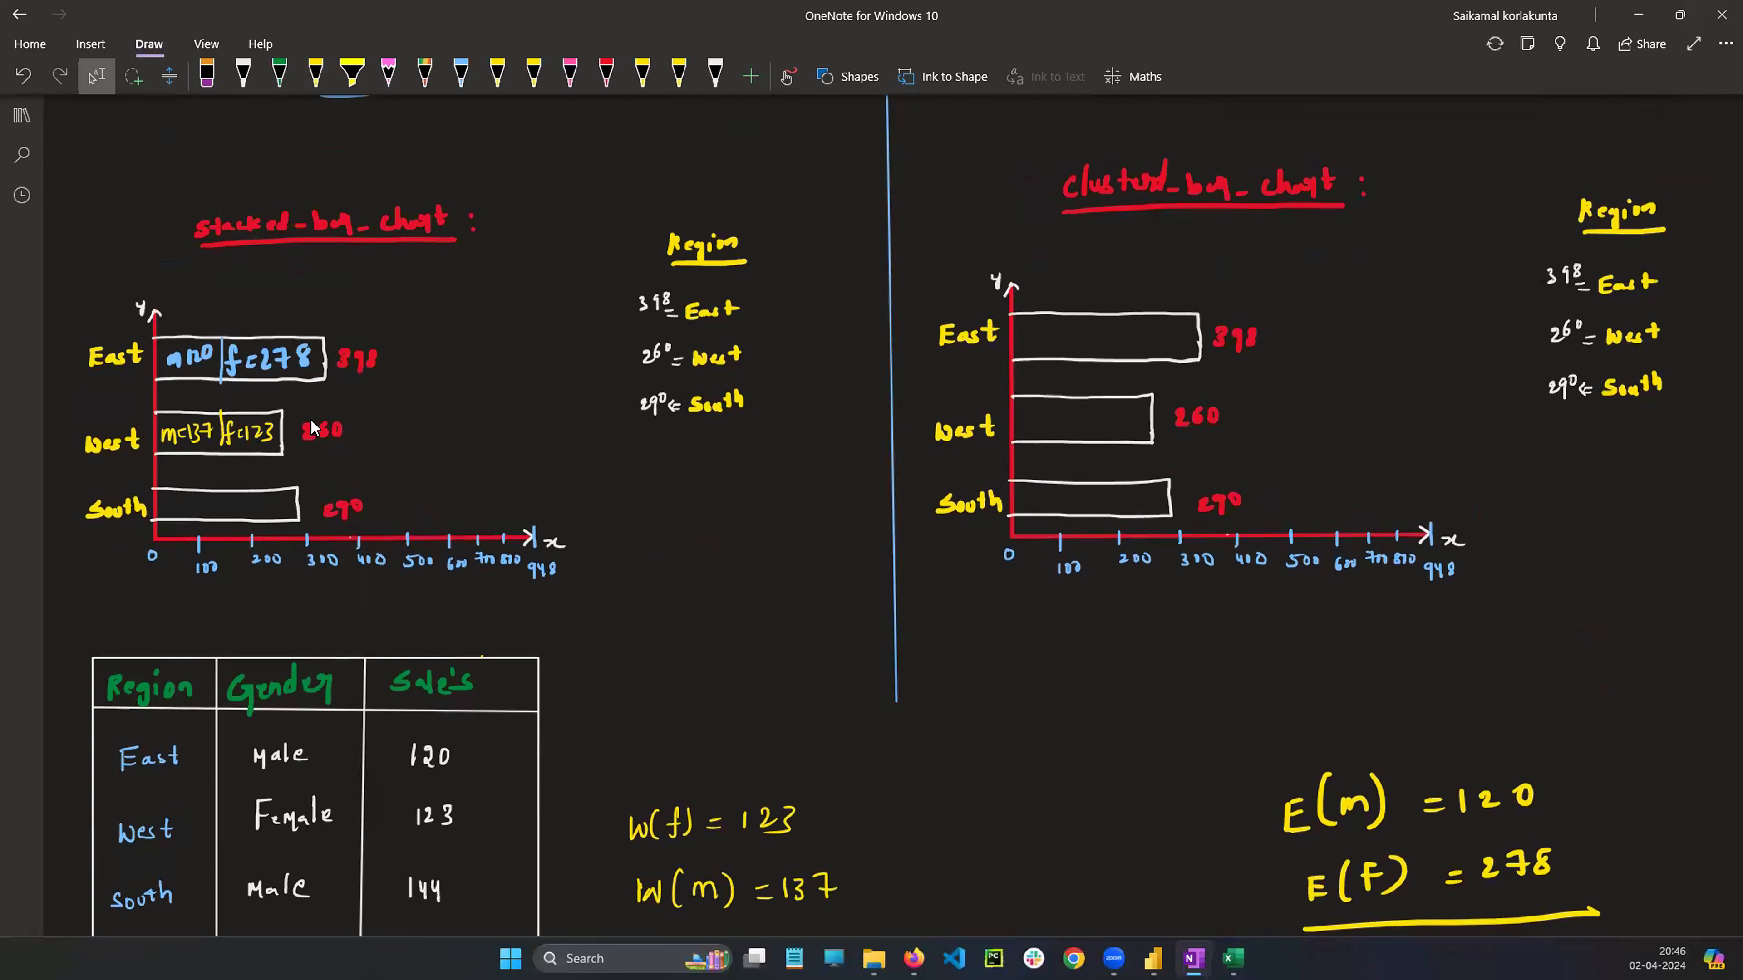
Divide the stacked chart's South bar and label its segments m(144) and f(146)
scroll(308, 544, down, 4)
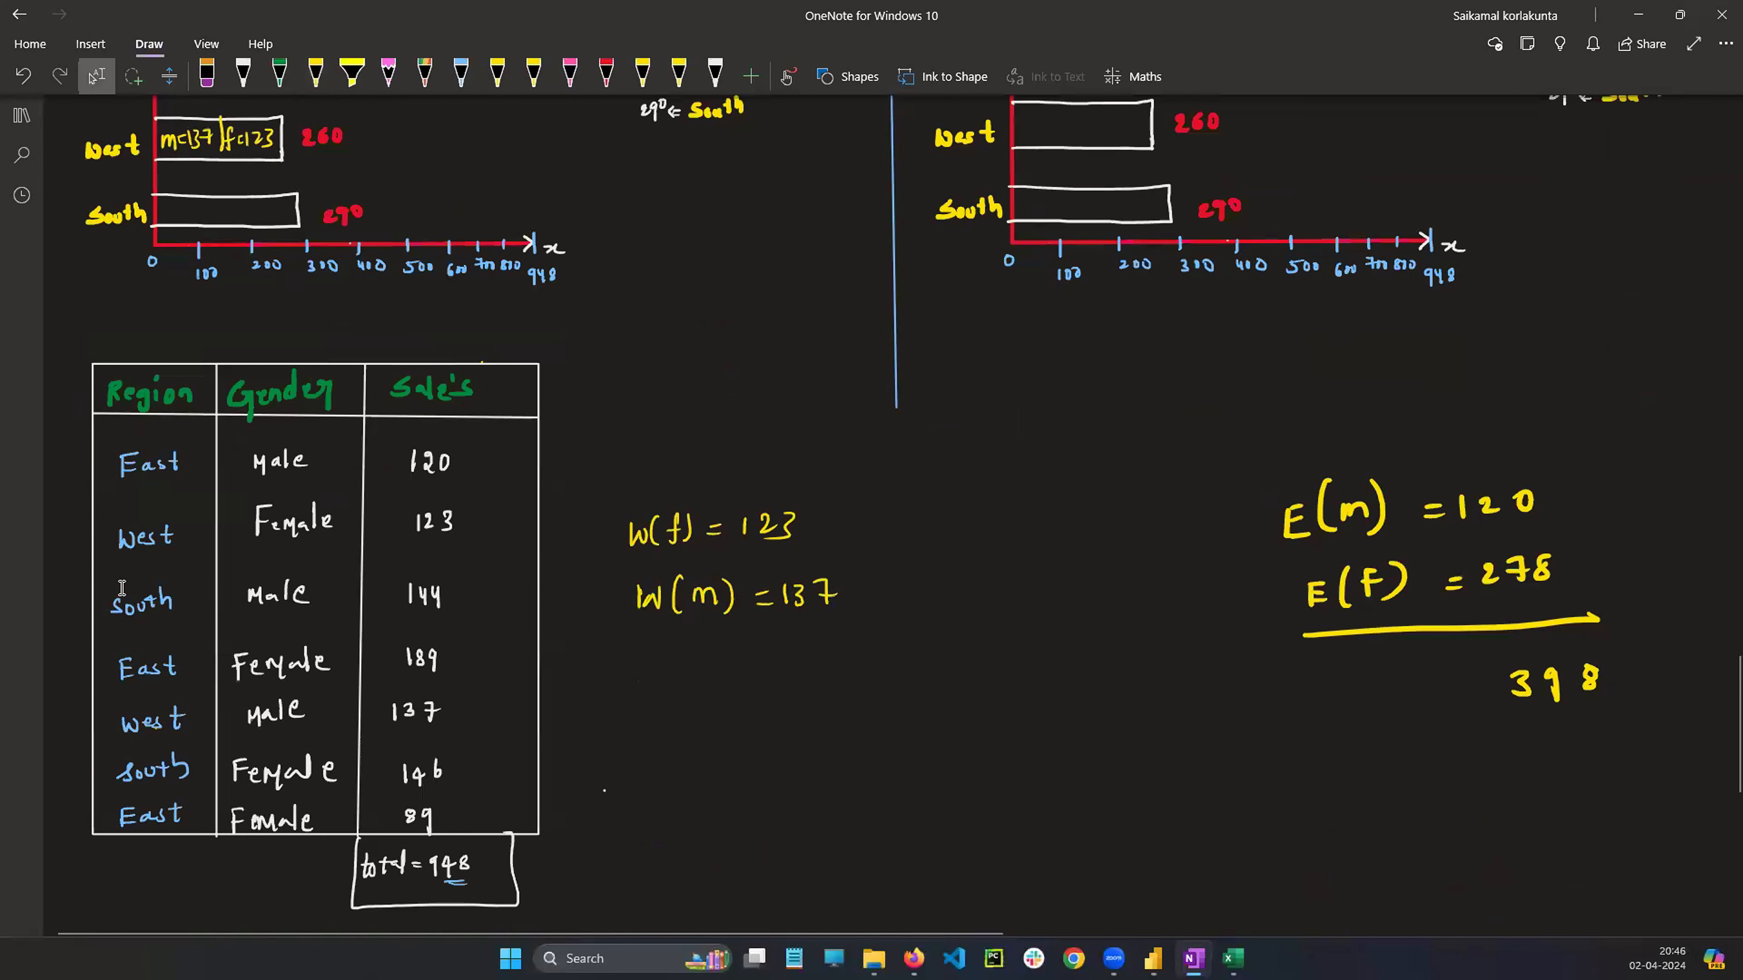
mouse_move(106, 570)
mouse_down()
mouse_move(147, 638)
mouse_move(182, 642)
mouse_up()
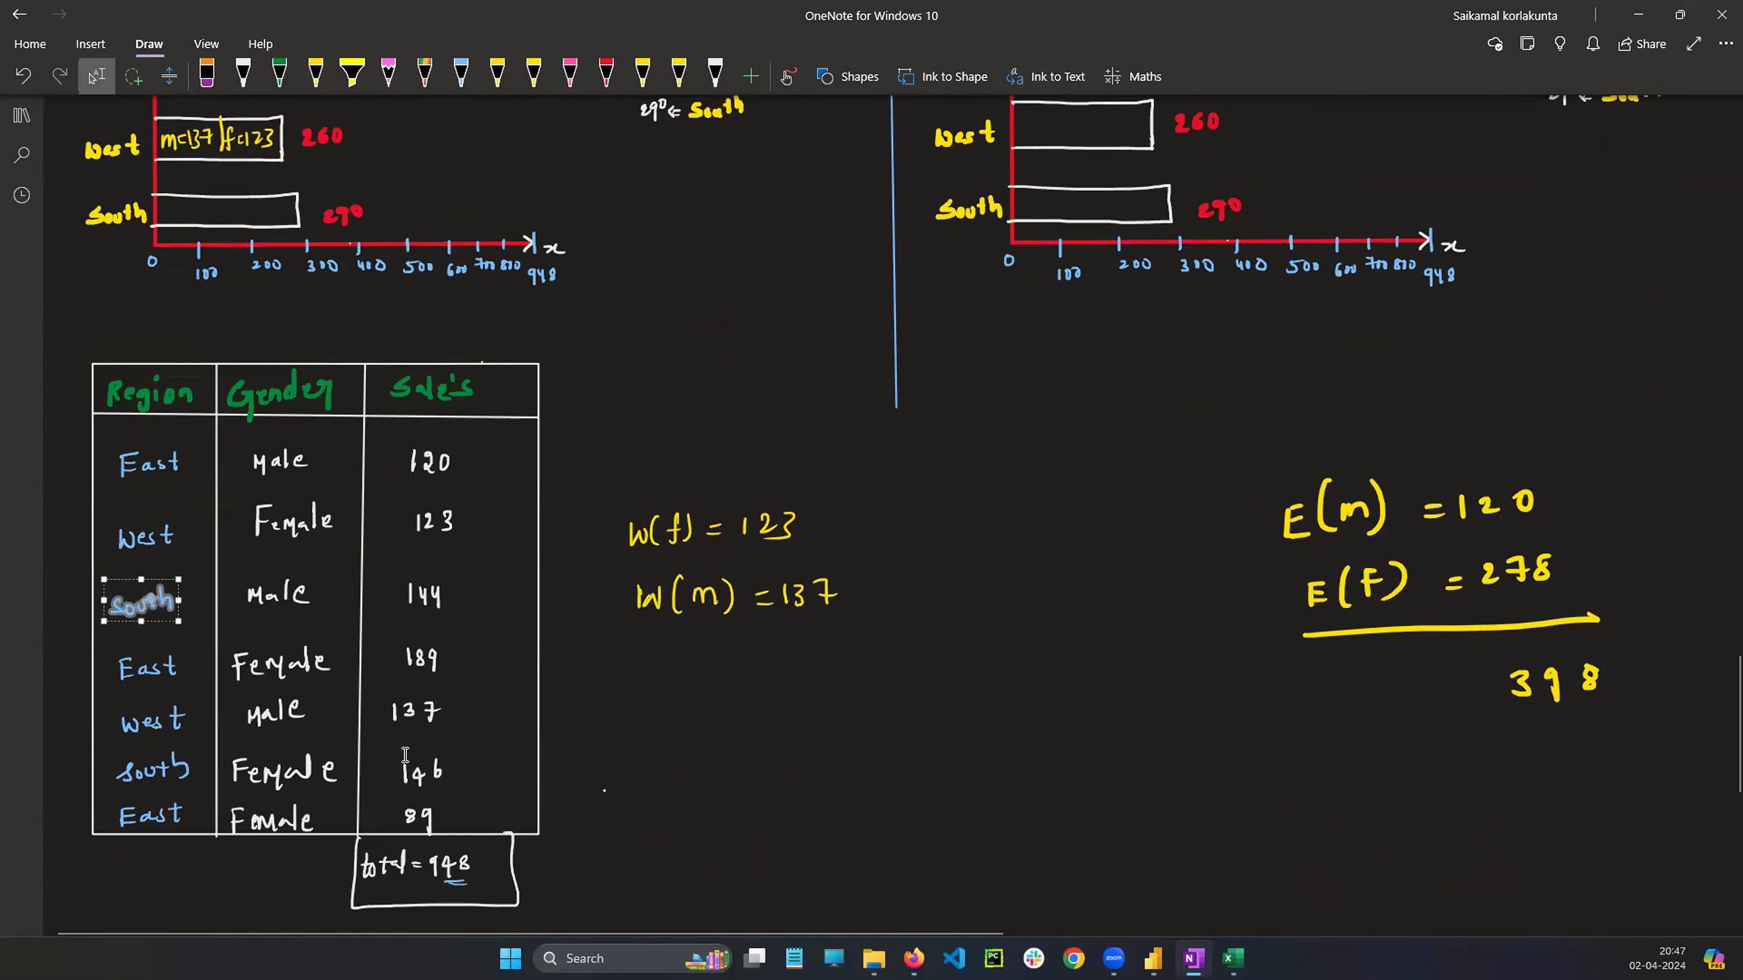
click(452, 802)
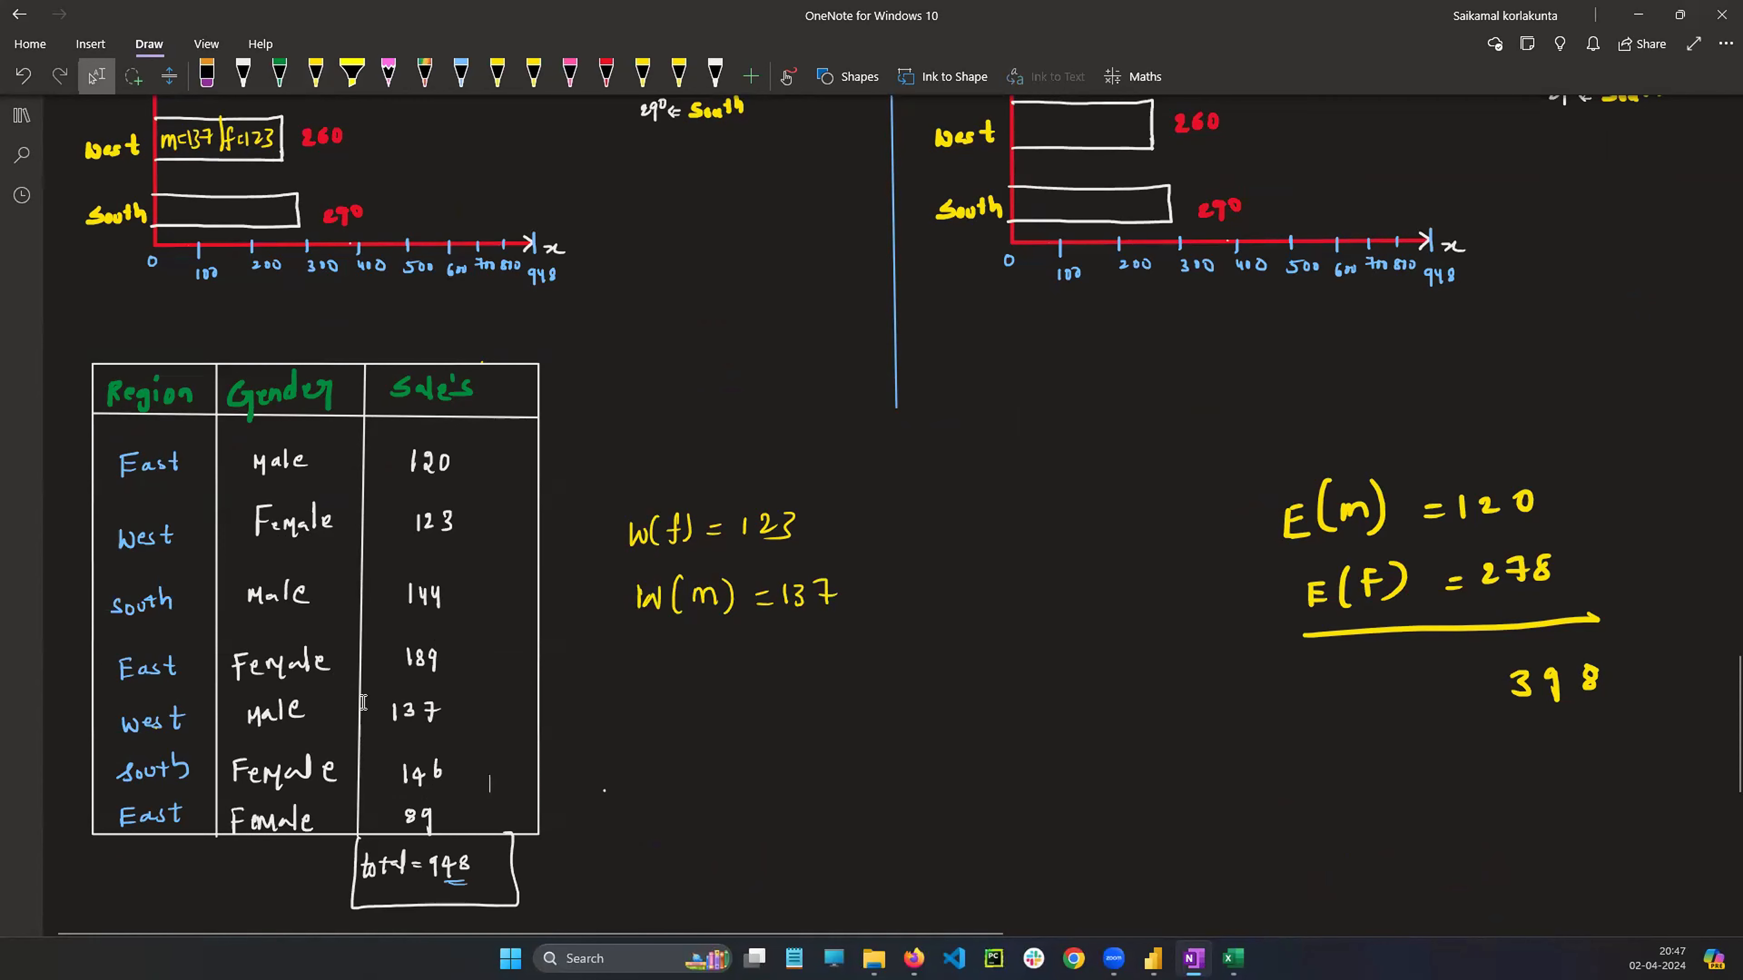
scroll(363, 700, down, 2)
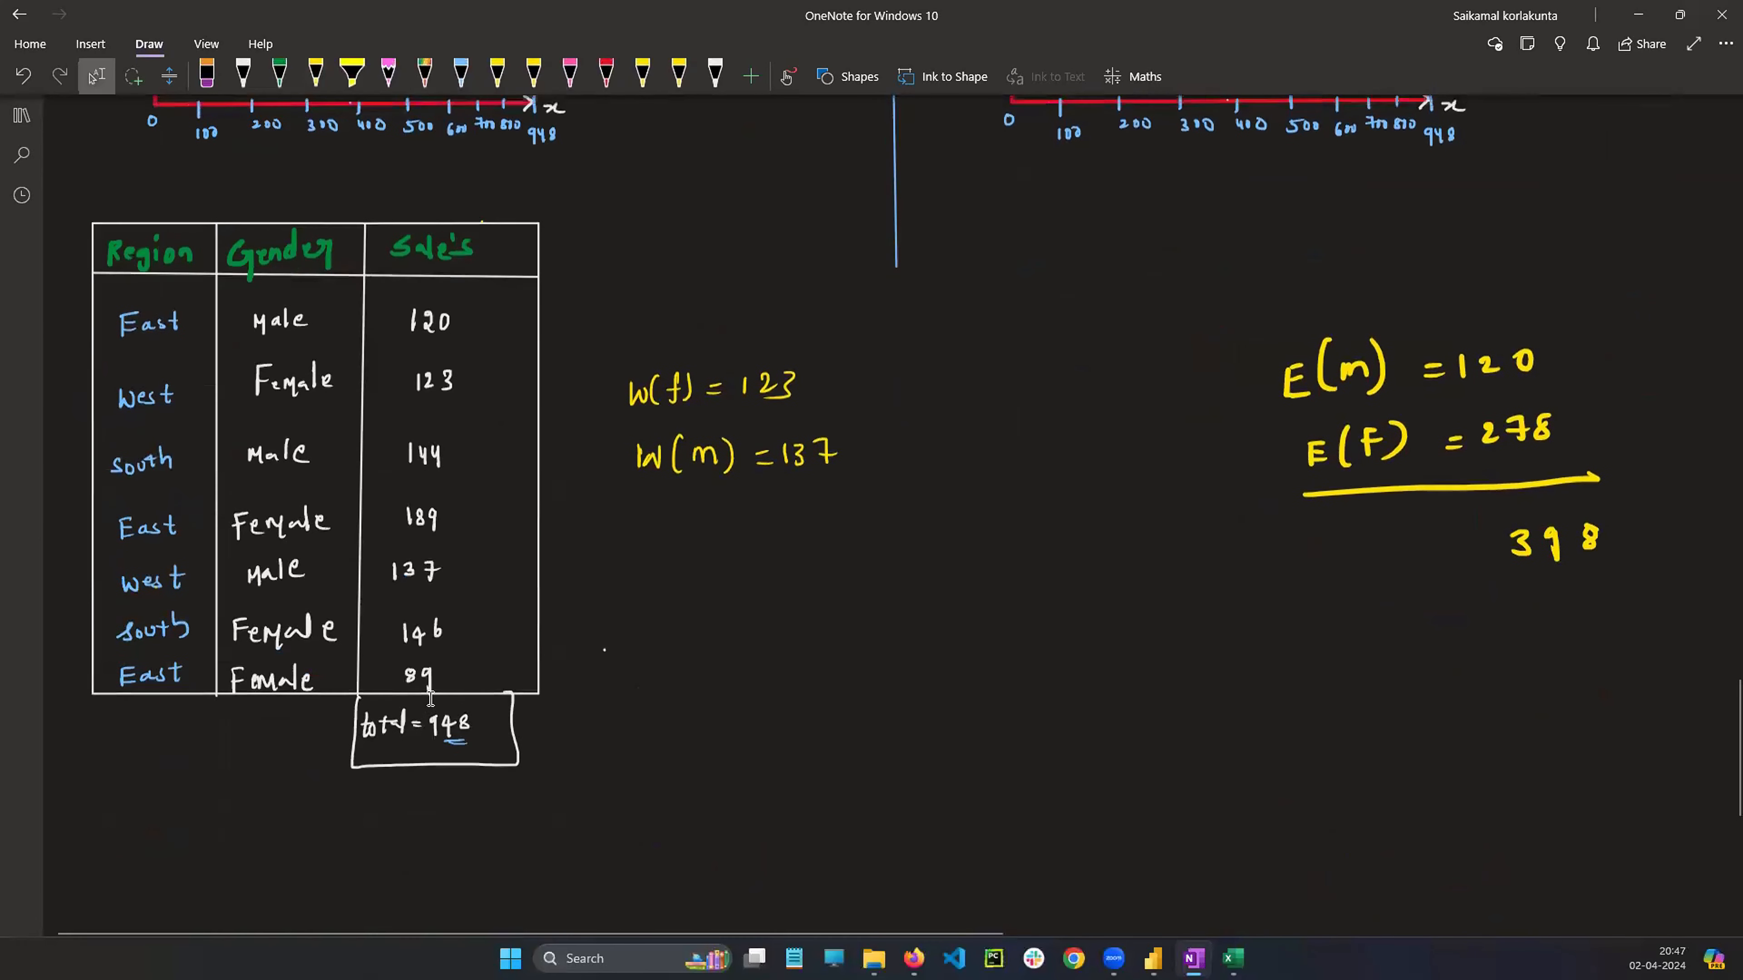
scroll(431, 699, up, 2)
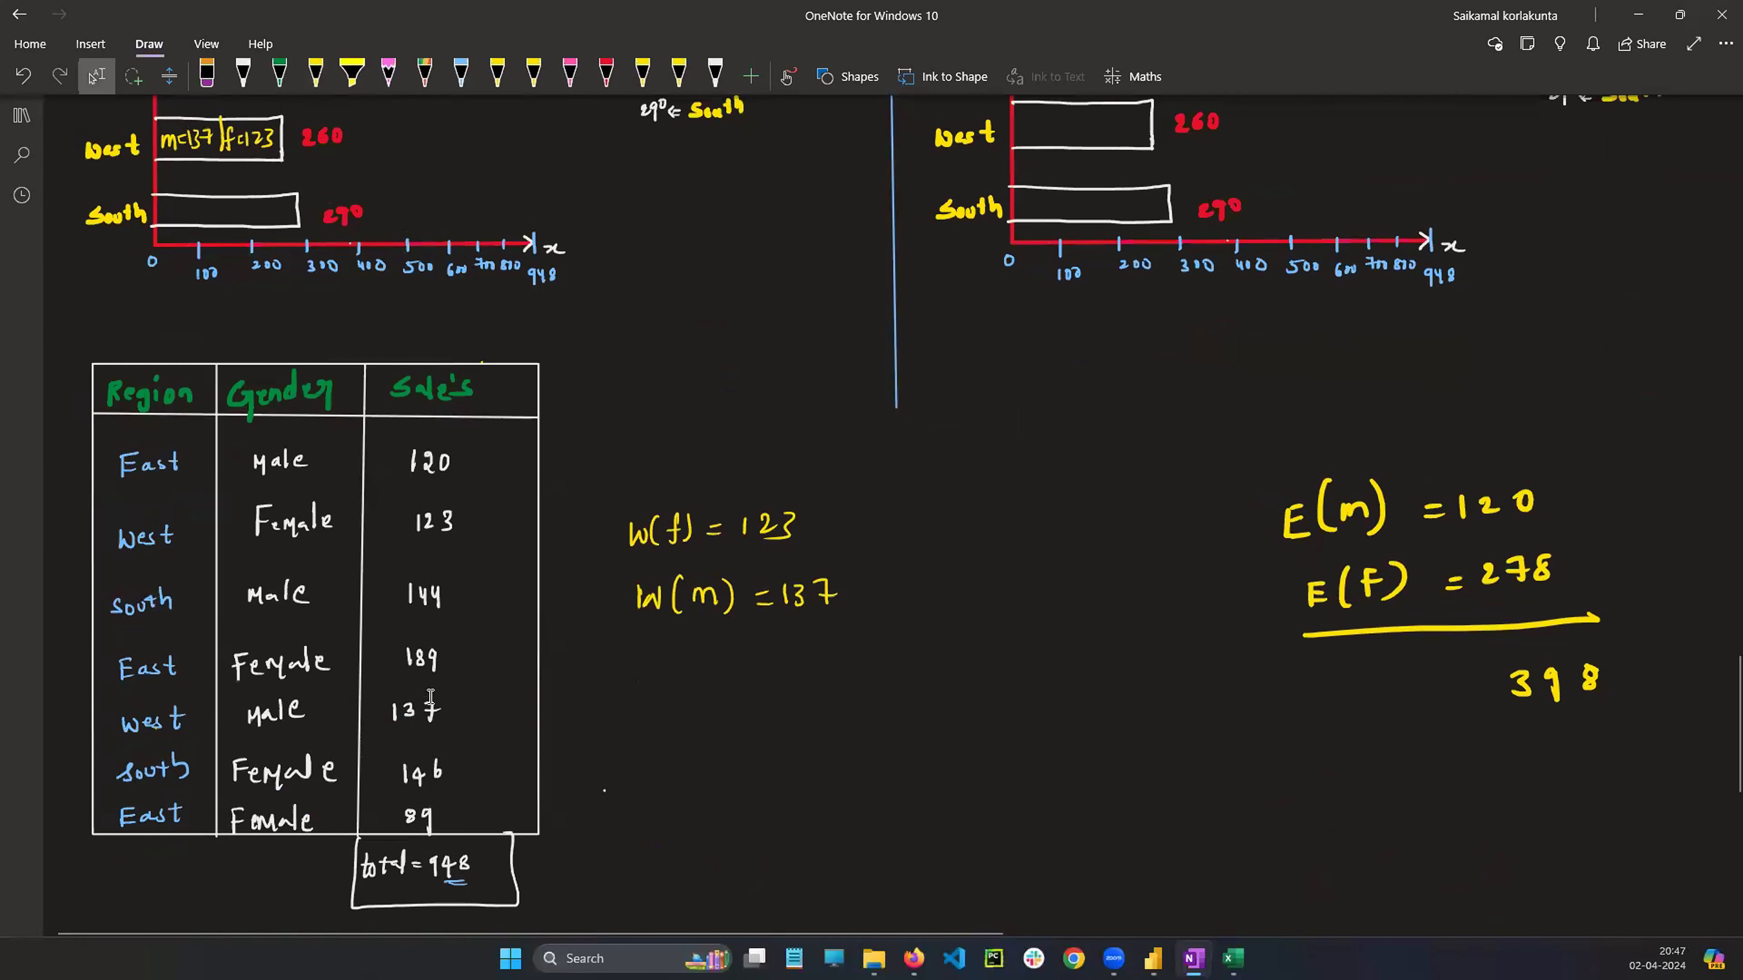
drag(166, 206, 178, 217)
drag(183, 203, 181, 218)
mouse_move(188, 205)
mouse_down()
mouse_move(233, 232)
mouse_move(248, 218)
mouse_up()
mouse_move(255, 198)
mouse_down()
mouse_move(255, 219)
mouse_move(279, 219)
mouse_up()
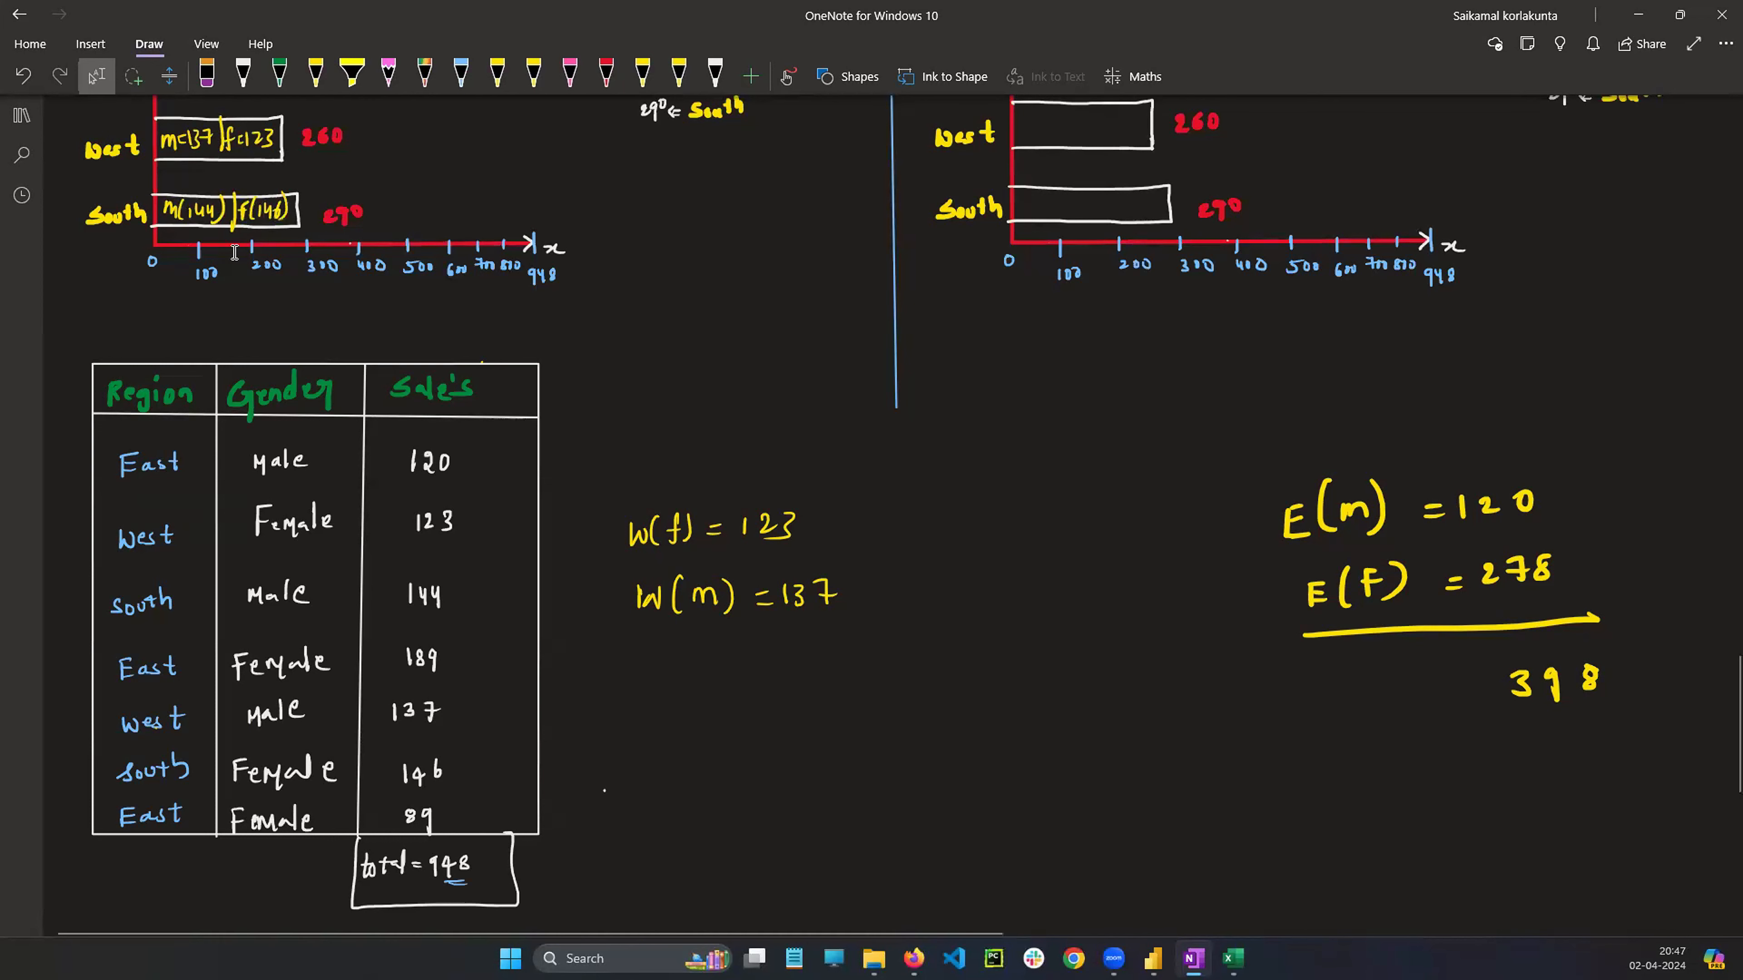
Review the segmented stacked bar chart for all three regions
scroll(137, 315, up, 5)
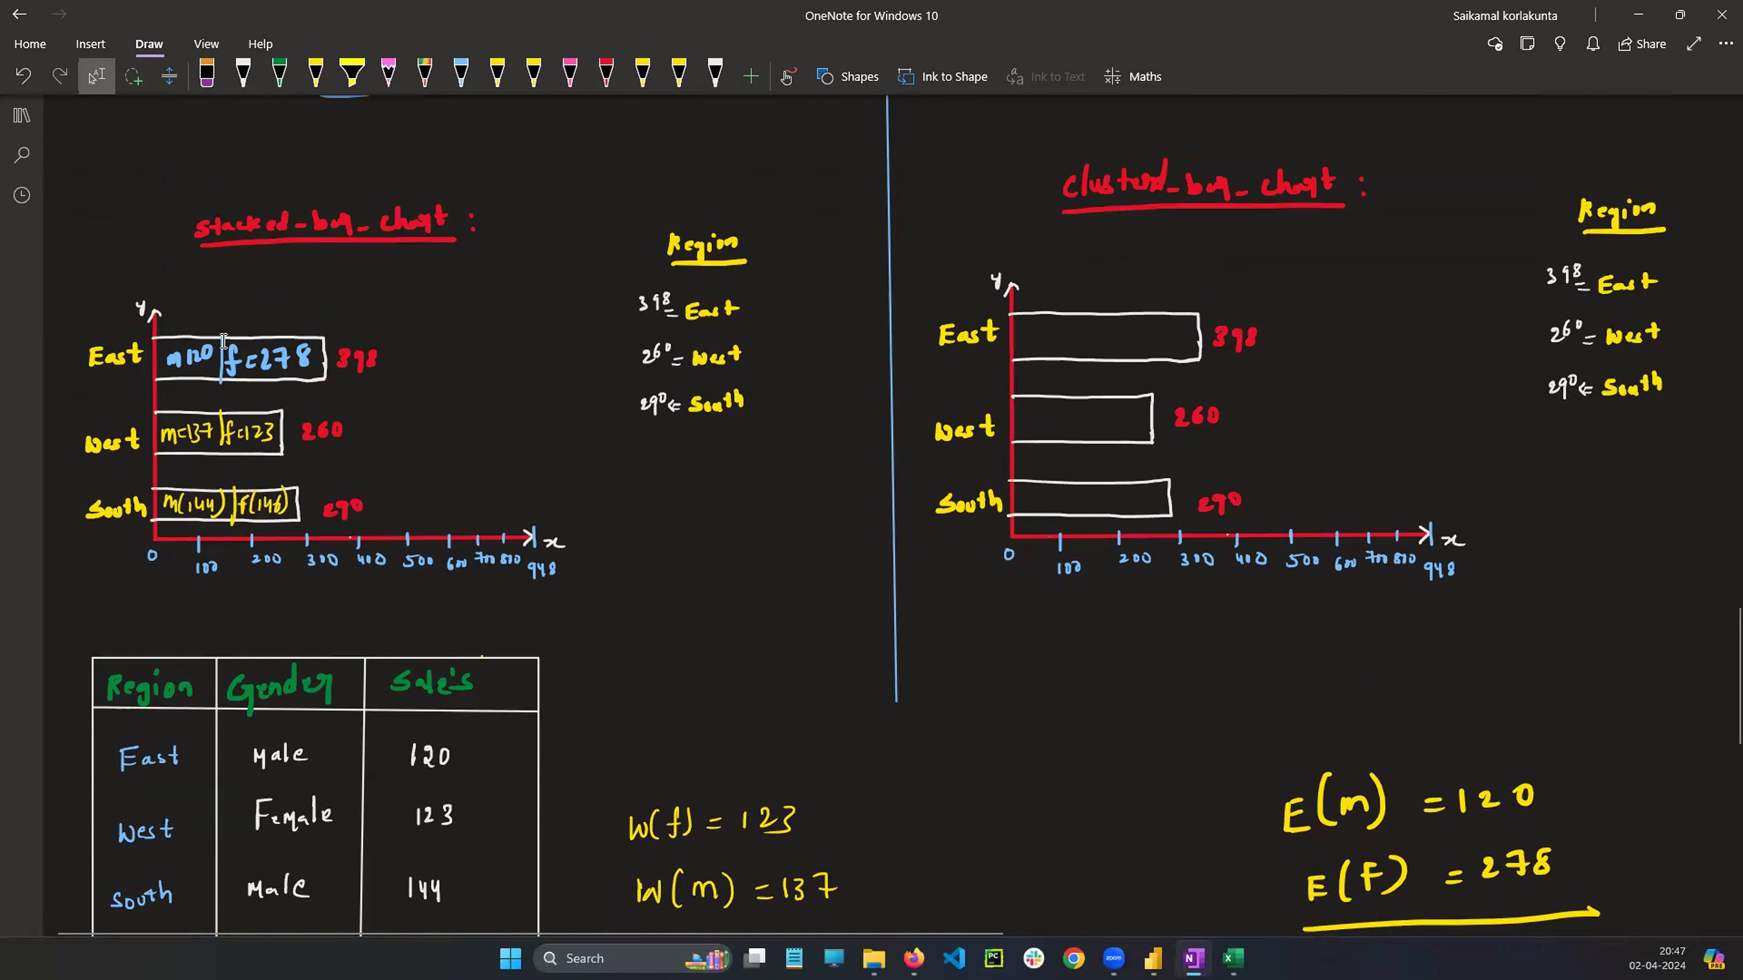
mouse_move(177, 307)
mouse_down()
mouse_move(181, 335)
mouse_move(369, 392)
mouse_up()
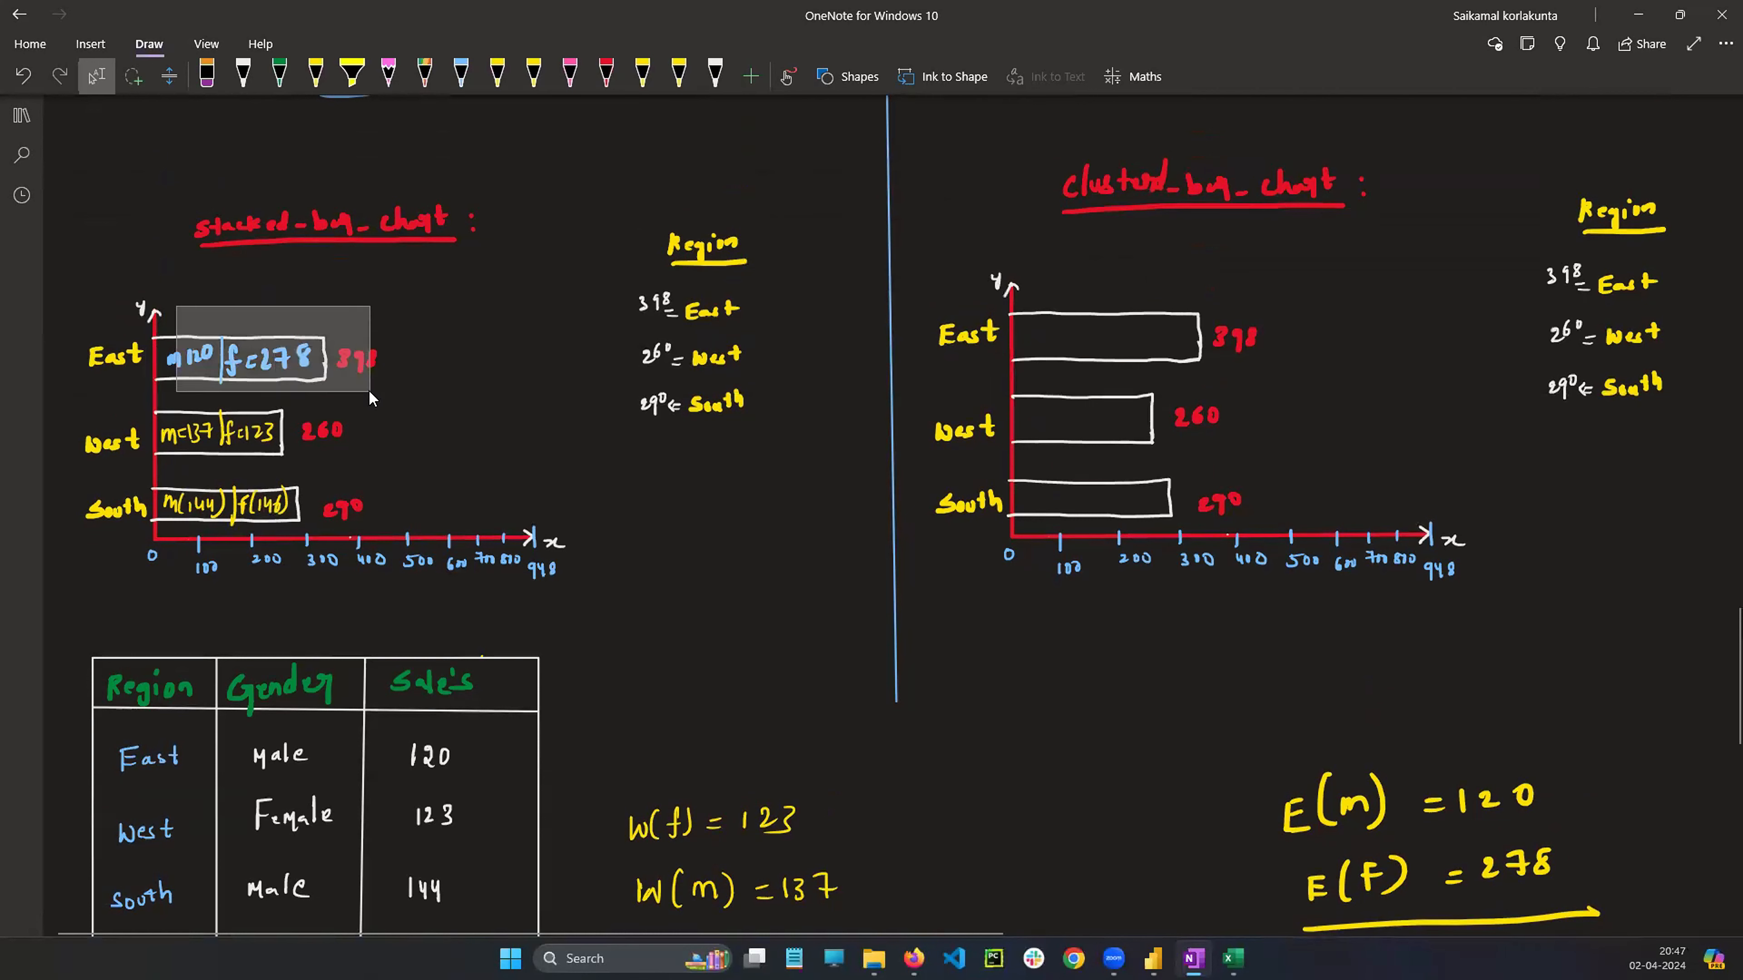
click(436, 375)
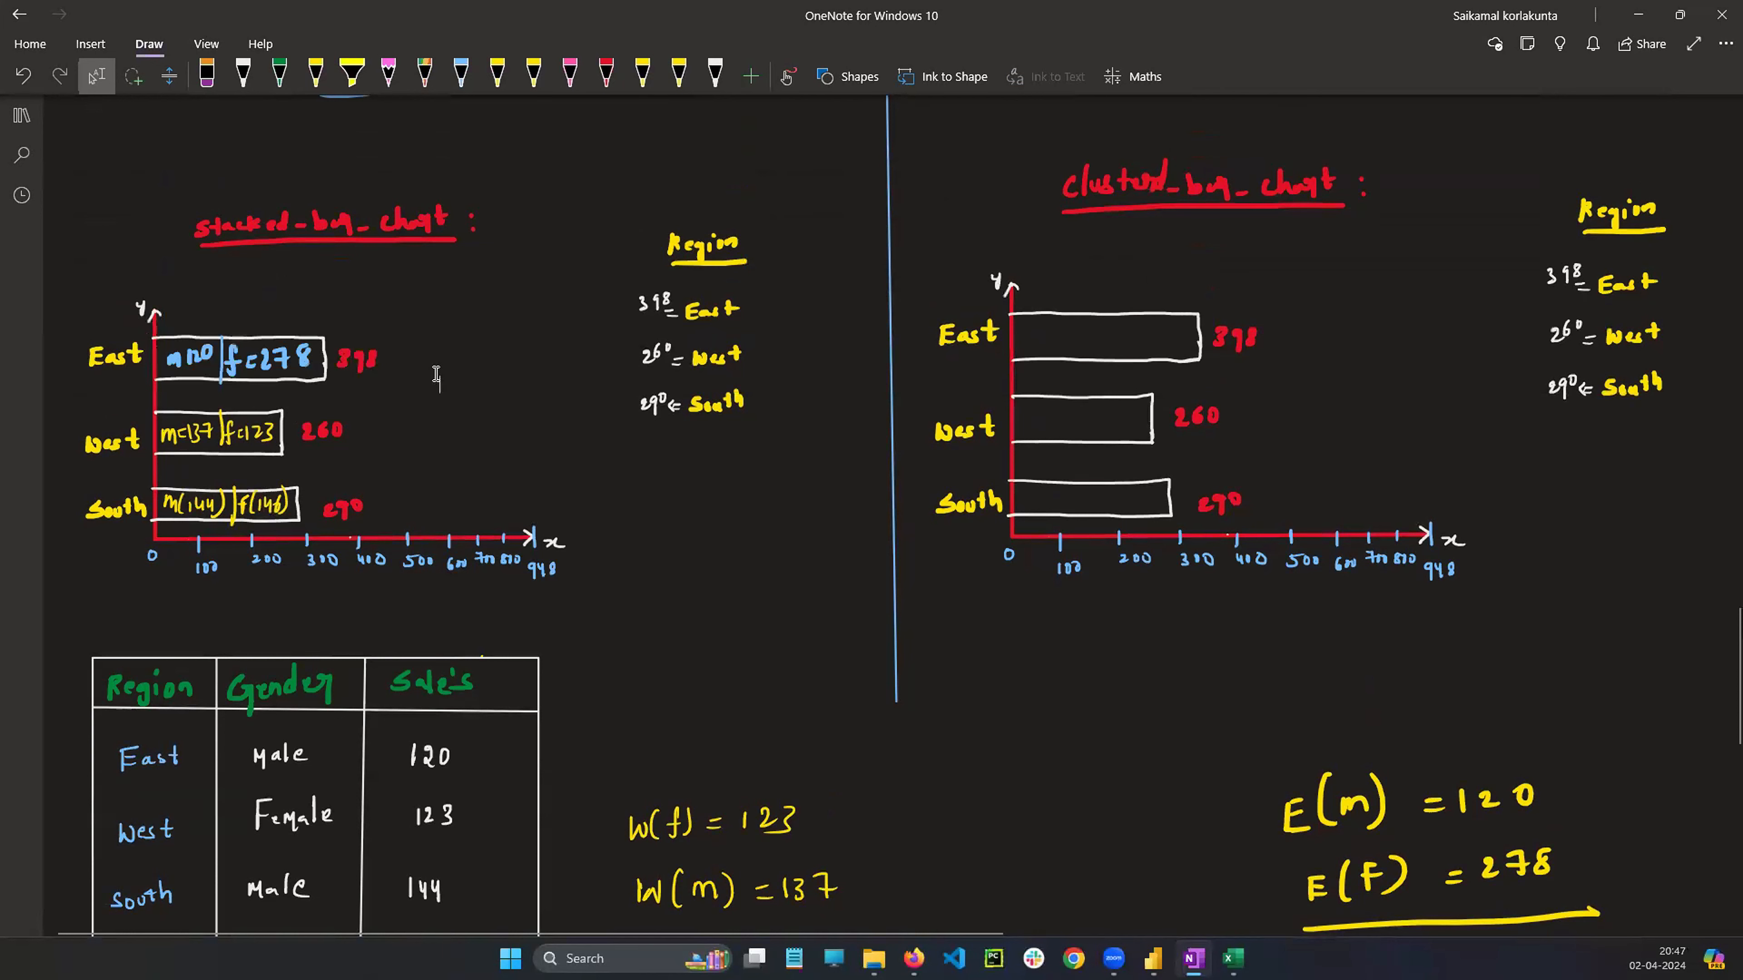
scroll(337, 326, down, 3)
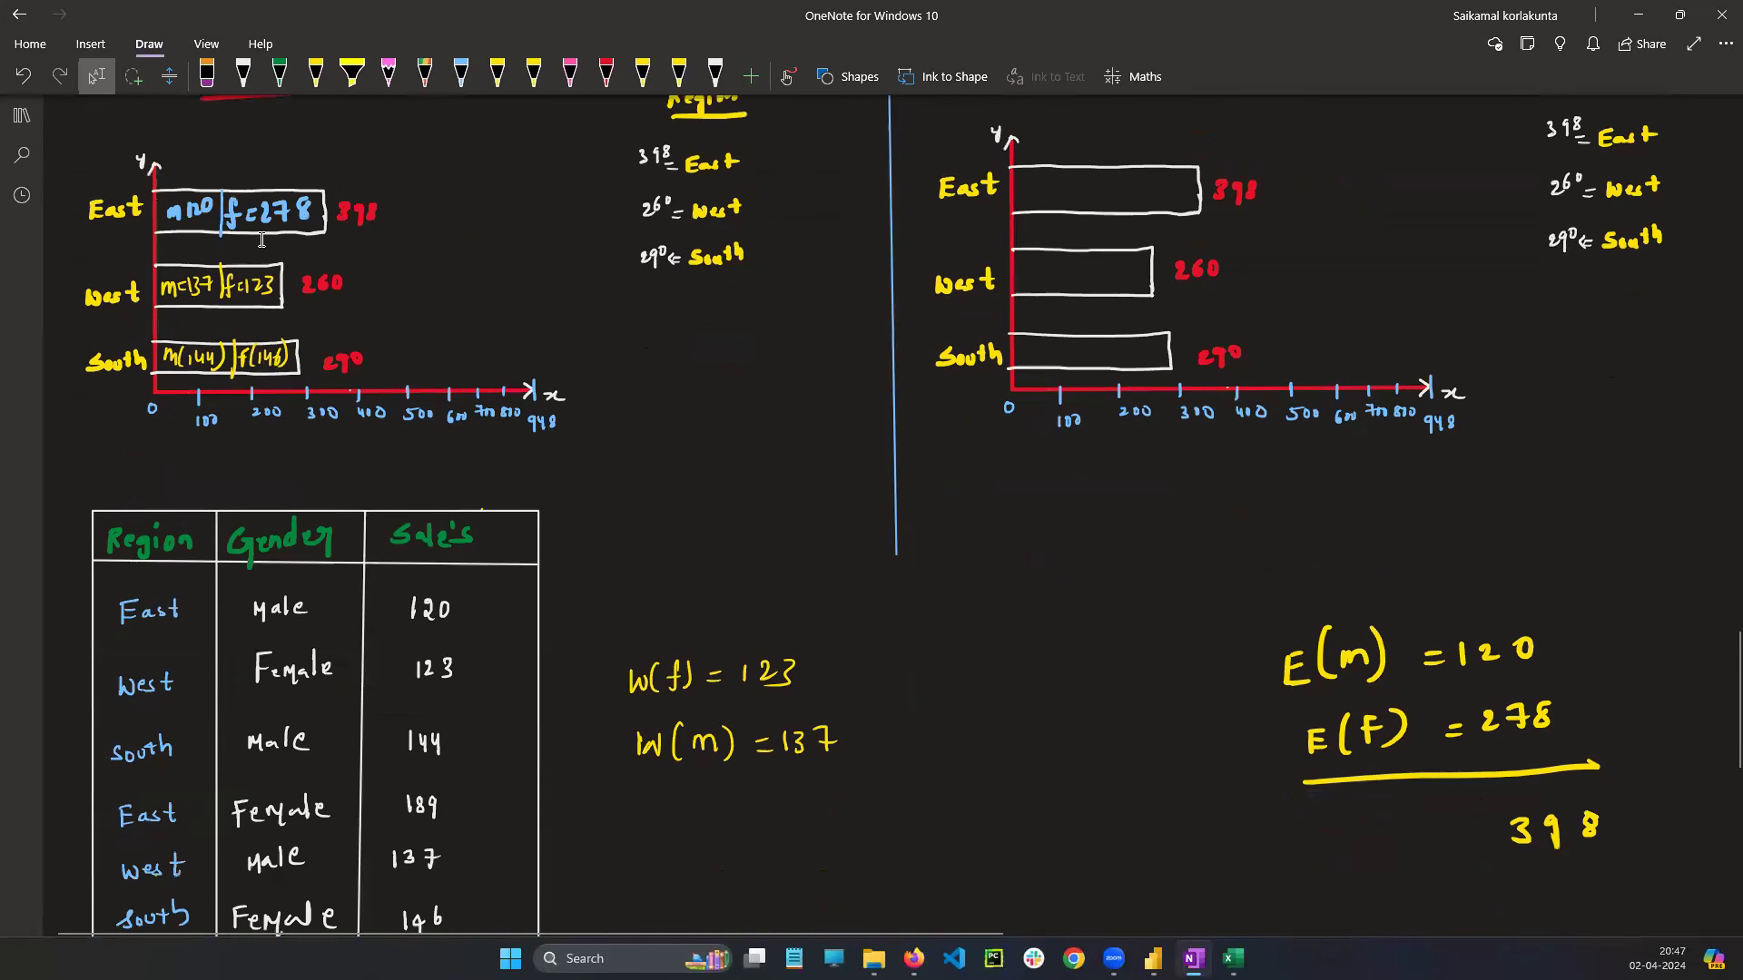
scroll(259, 240, up, 4)
scroll(254, 283, up, 1)
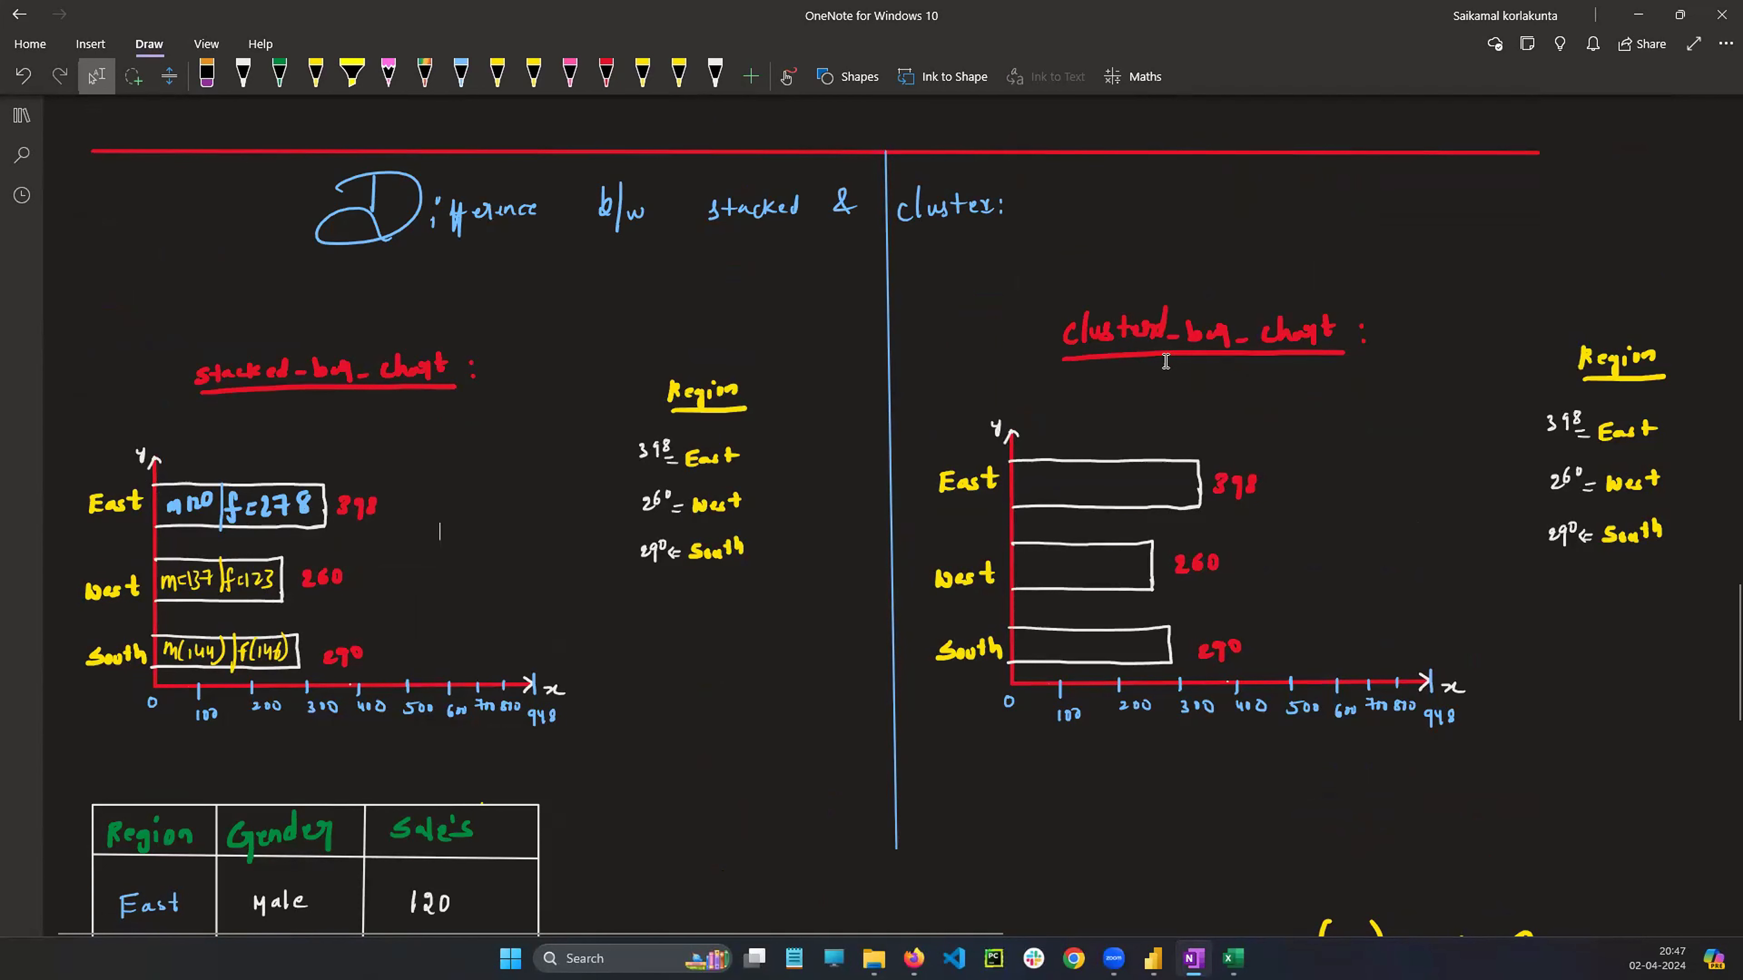
scroll(519, 401, down, 3)
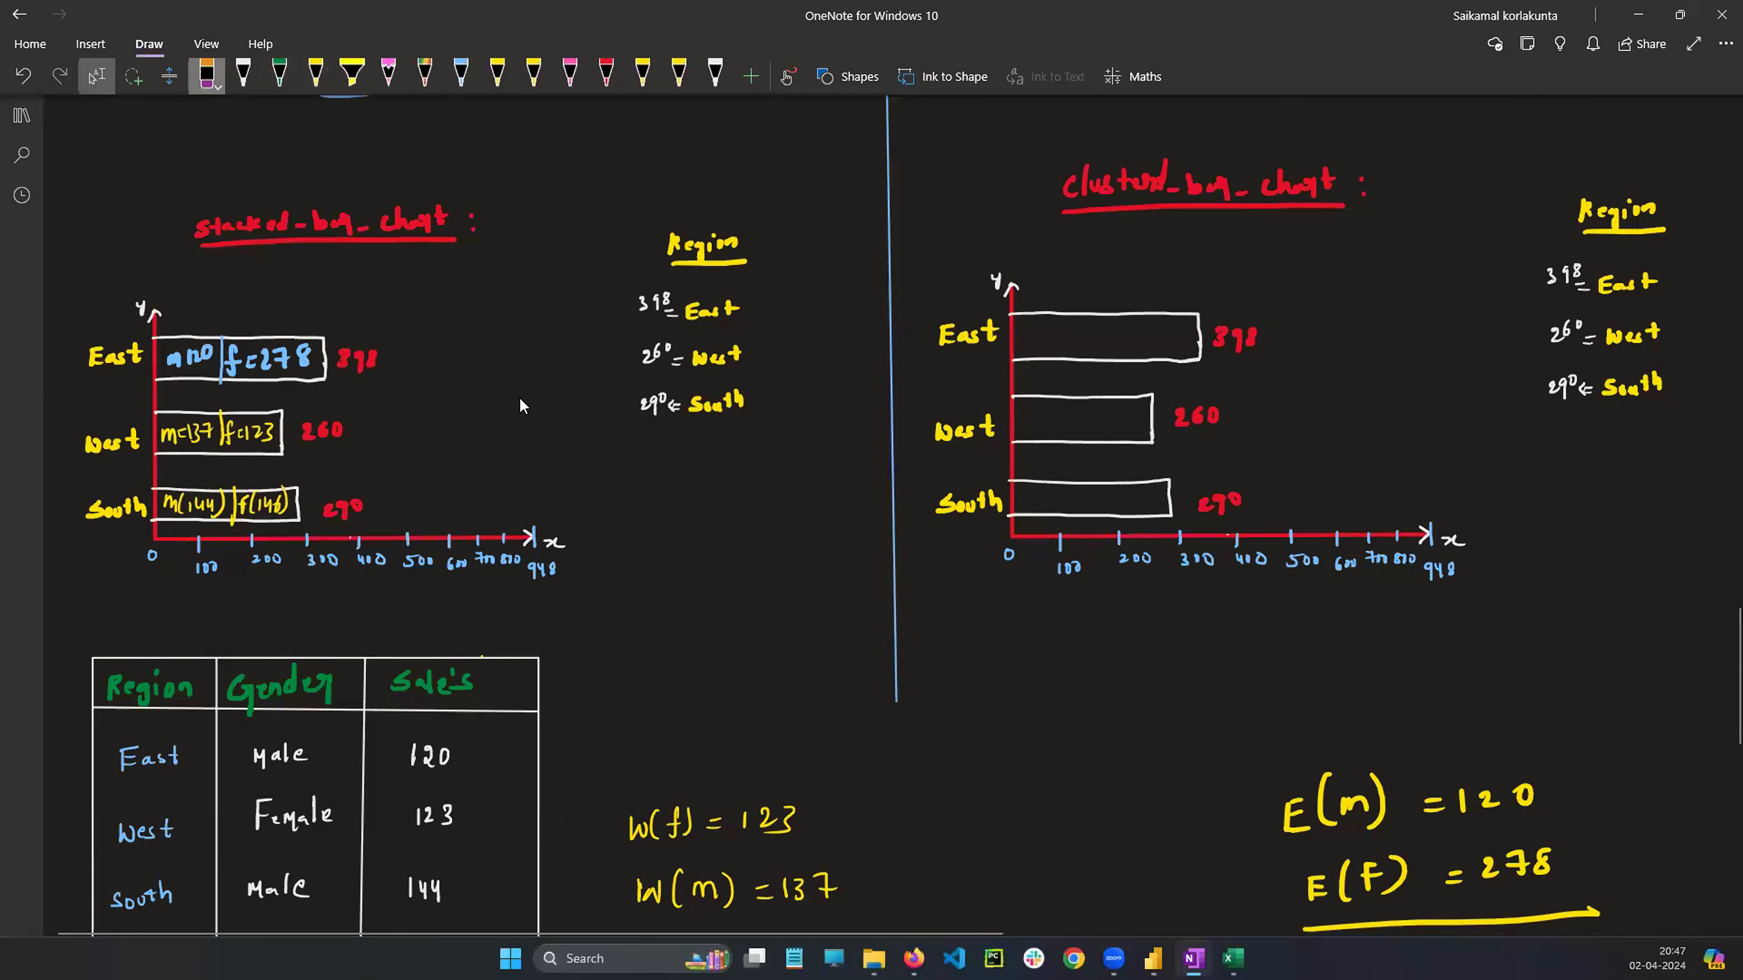
Erase the East bar from the clustered bar chart
click(206, 74)
click(1106, 314)
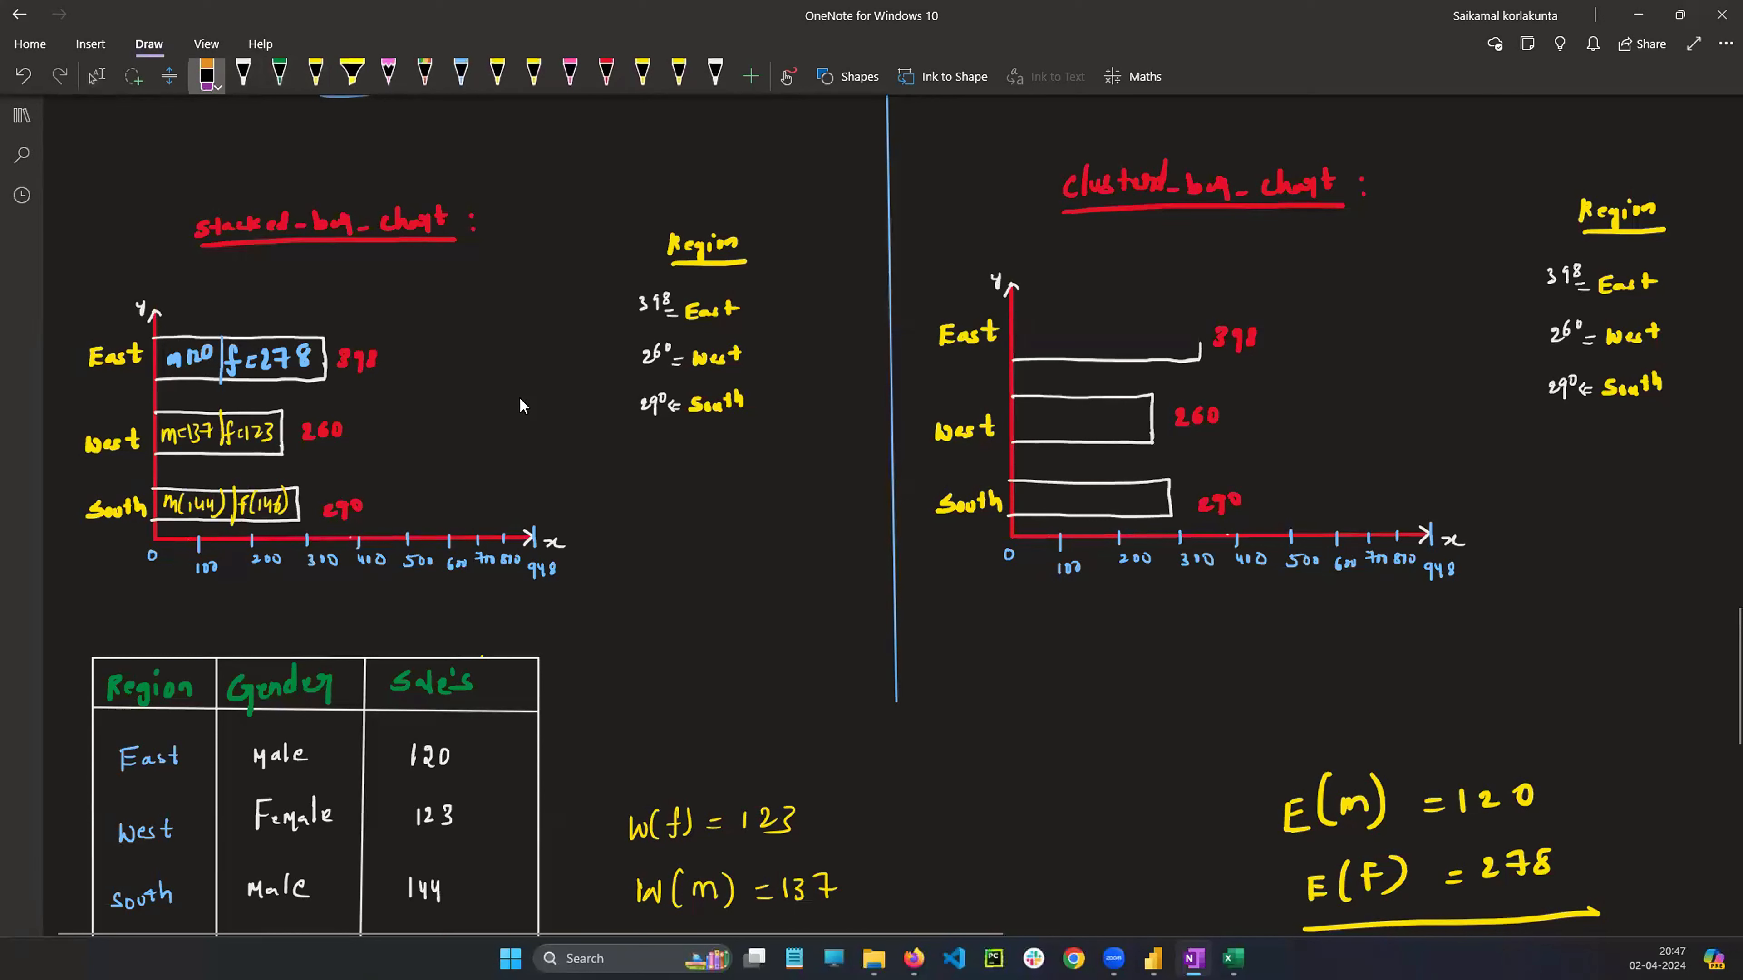
click(1106, 359)
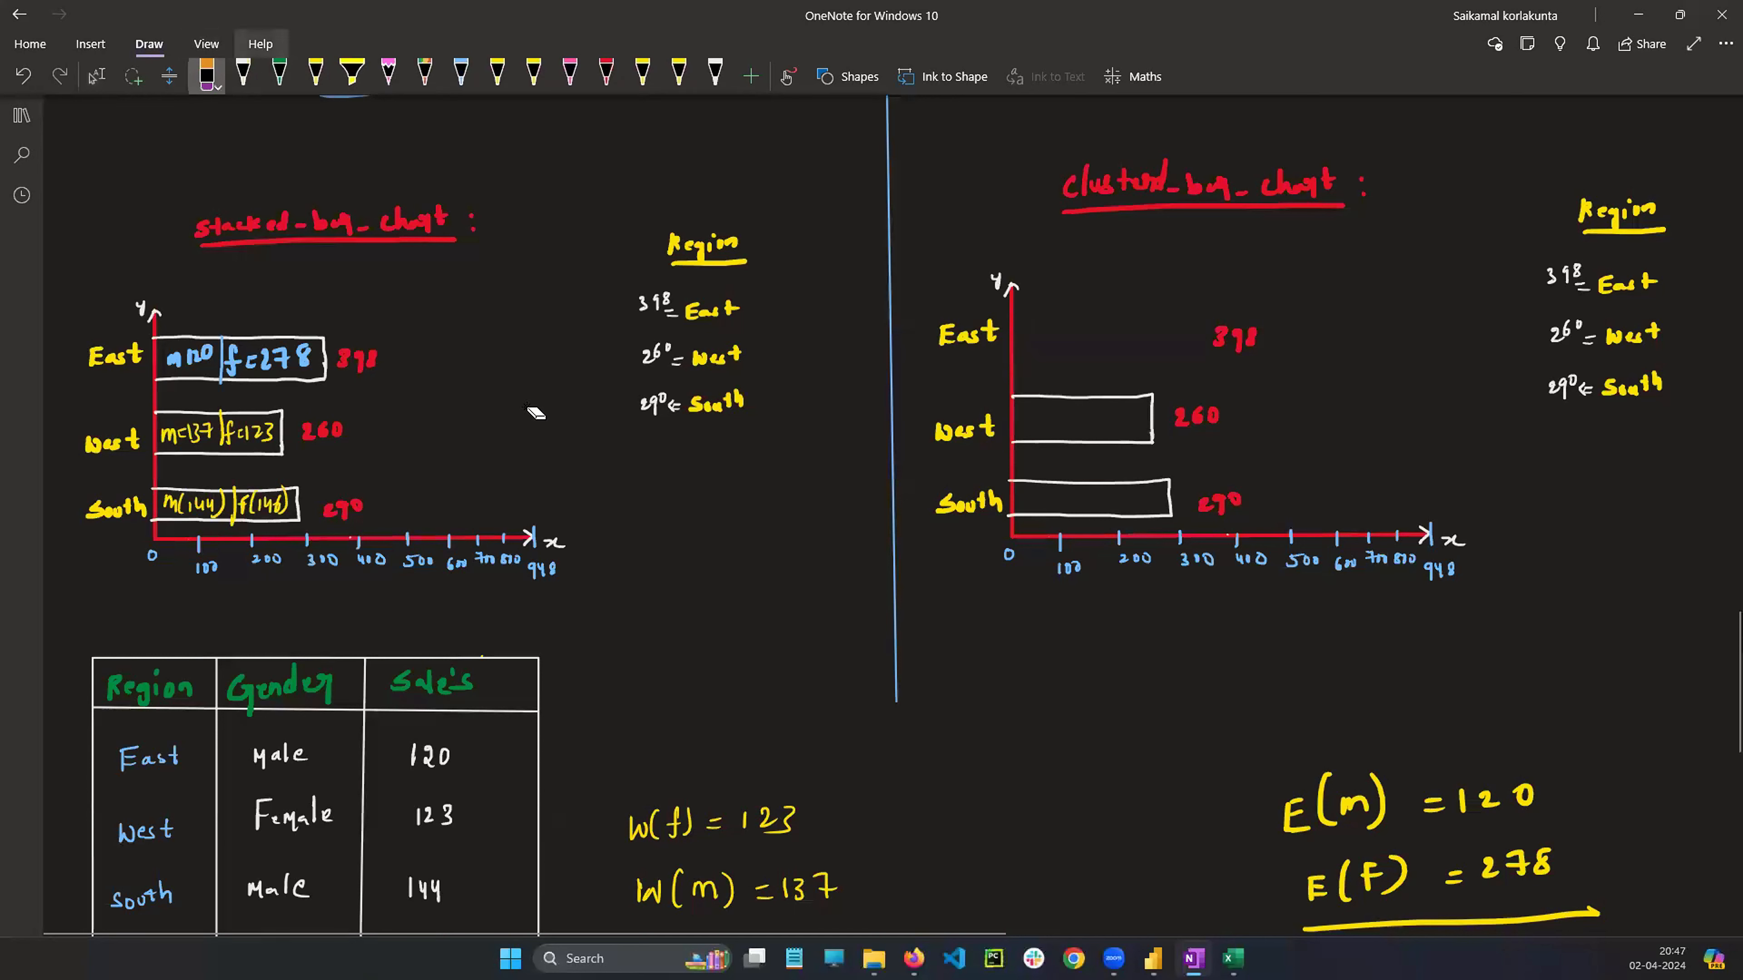
Put white tick marks beside E(m) = 120 and E(F) = 278
click(243, 74)
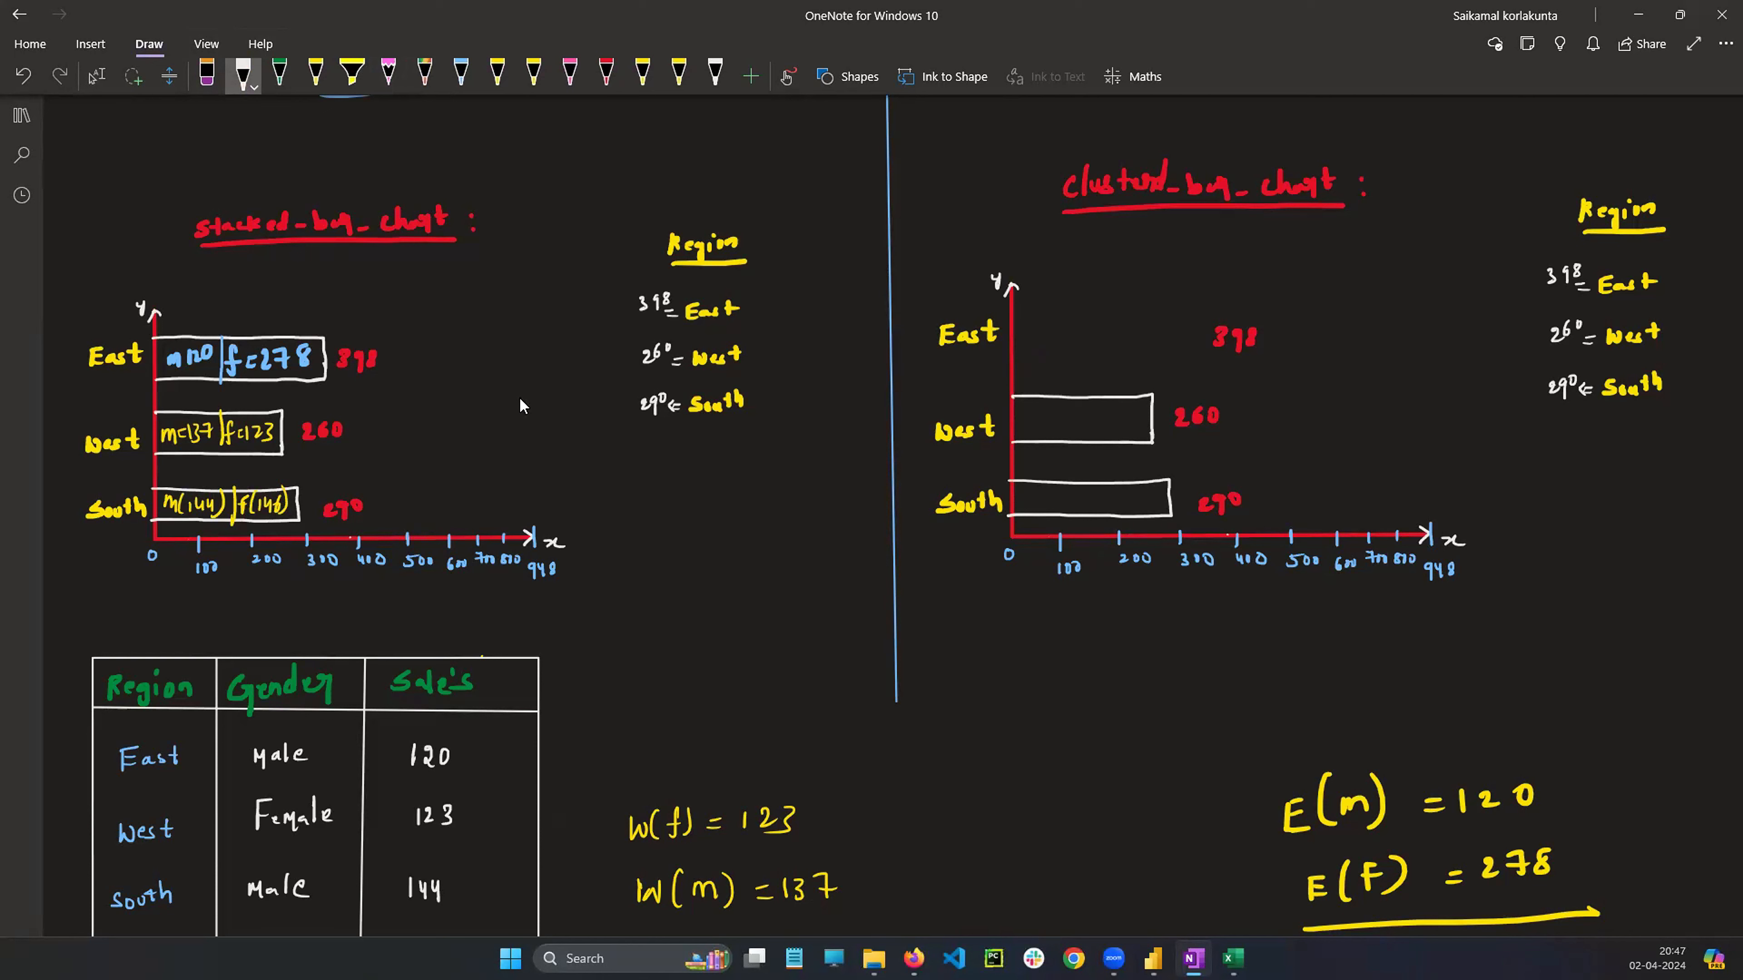
drag(1545, 785, 1568, 774)
mouse_move(1581, 854)
mouse_down()
mouse_move(1582, 877)
mouse_move(1610, 846)
mouse_up()
Draw a short East bar for the male sales in the clustered bar chart
mouse_move(1012, 317)
mouse_down()
mouse_move(1116, 318)
mouse_move(1185, 351)
mouse_move(1024, 344)
mouse_move(1081, 345)
mouse_up()
key(ctrl+z)
key(ctrl+z)
mouse_move(1011, 313)
mouse_down()
mouse_move(1114, 313)
mouse_move(1011, 331)
mouse_up()
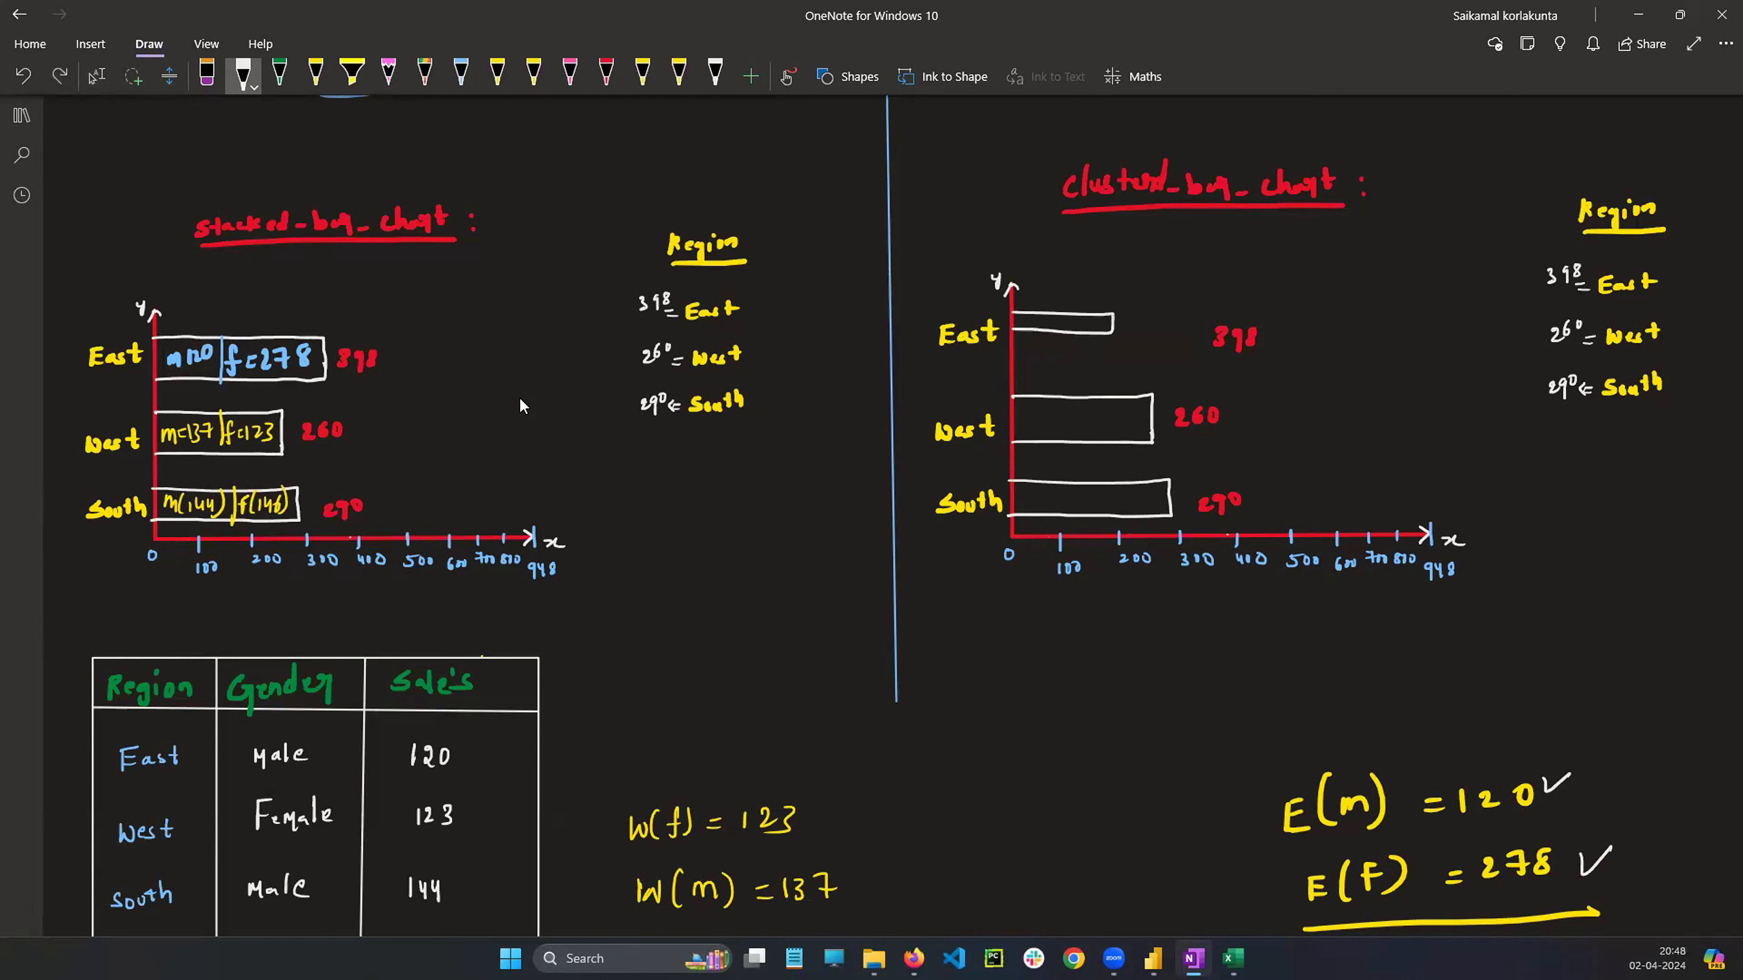
Draw the female East bar labelled 298 beside the male bar labelled 120 in the clustered bar chart, and bracket the stacked East total
drag(1127, 324, 1138, 321)
mouse_move(1146, 309)
mouse_down()
mouse_move(1162, 333)
mouse_move(1012, 345)
mouse_up()
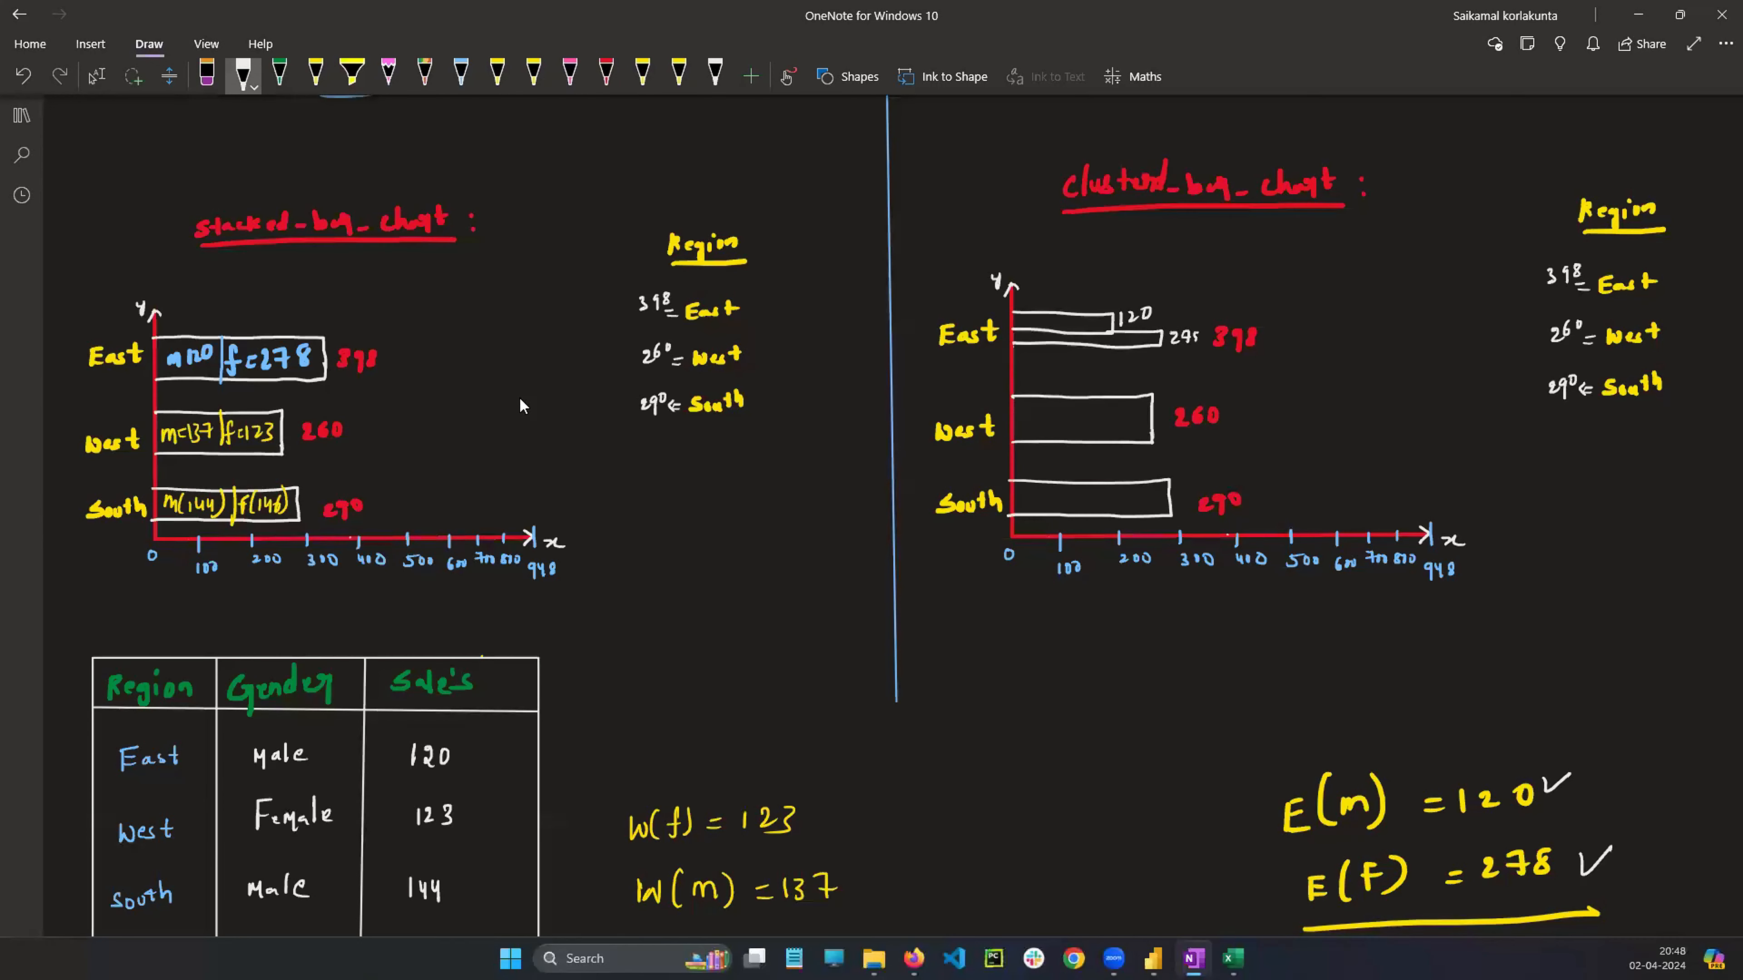
mouse_move(1217, 315)
mouse_down()
mouse_move(1276, 328)
mouse_move(1214, 316)
mouse_up()
drag(329, 334, 329, 376)
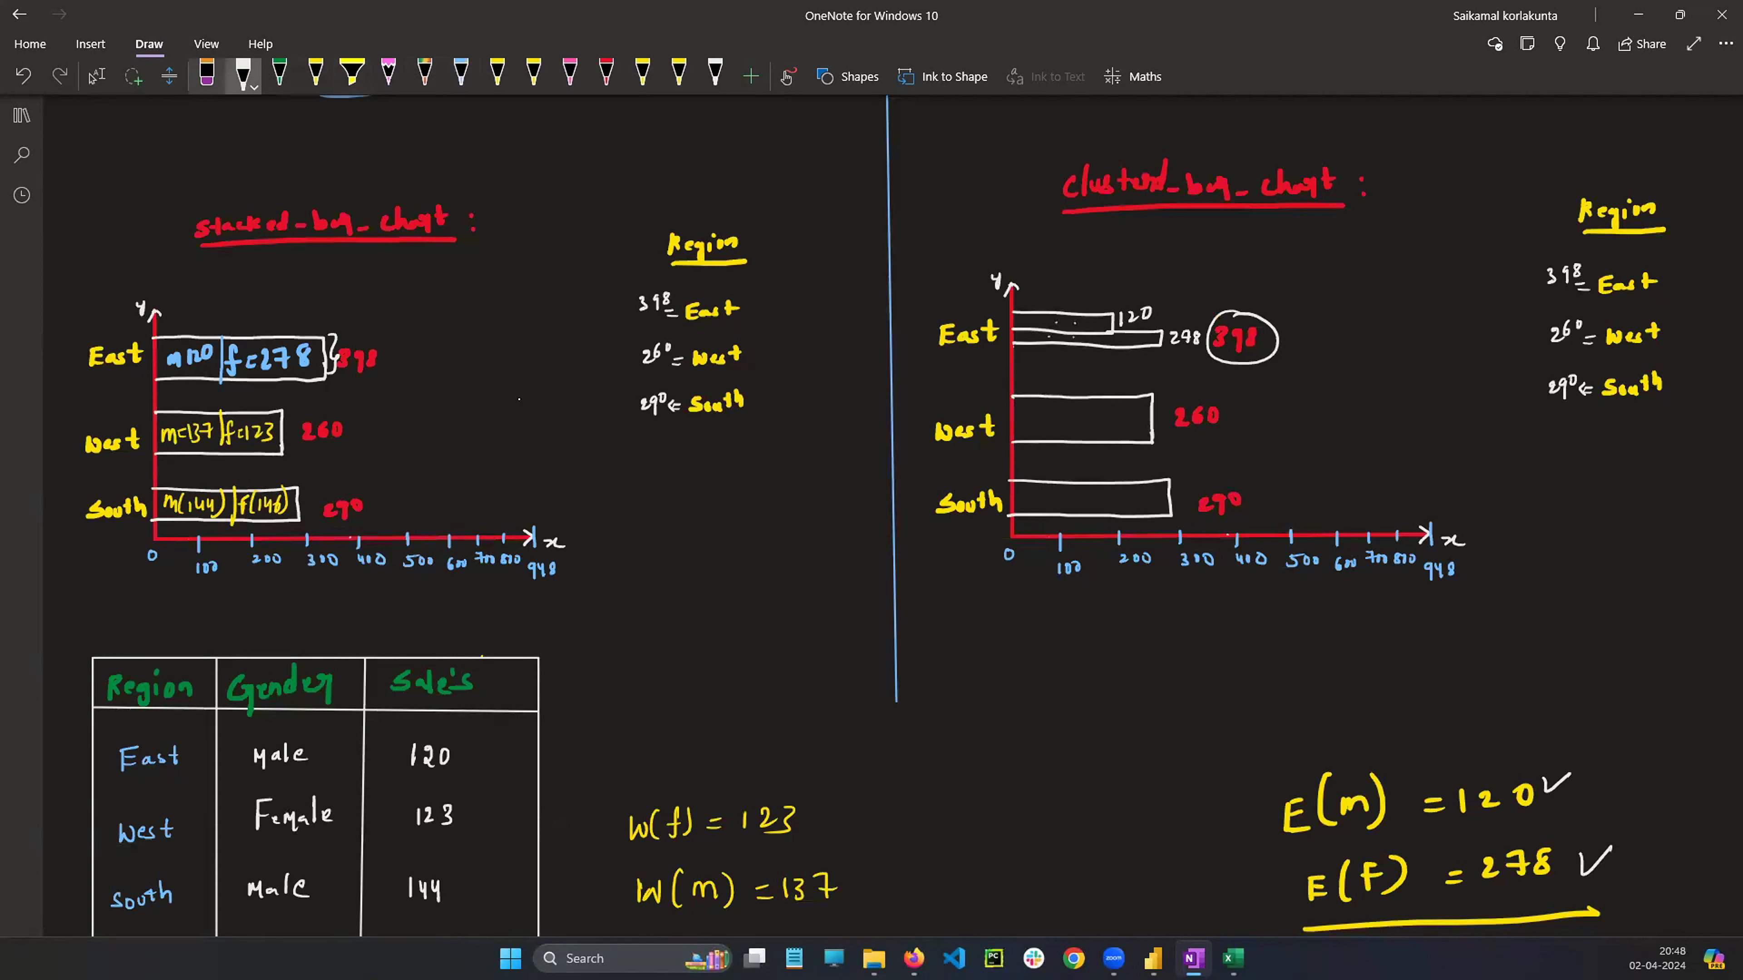
Replace the West bar in the clustered bar chart with two bars labelled f(123) and m(137)
click(207, 74)
drag(1105, 393, 1105, 445)
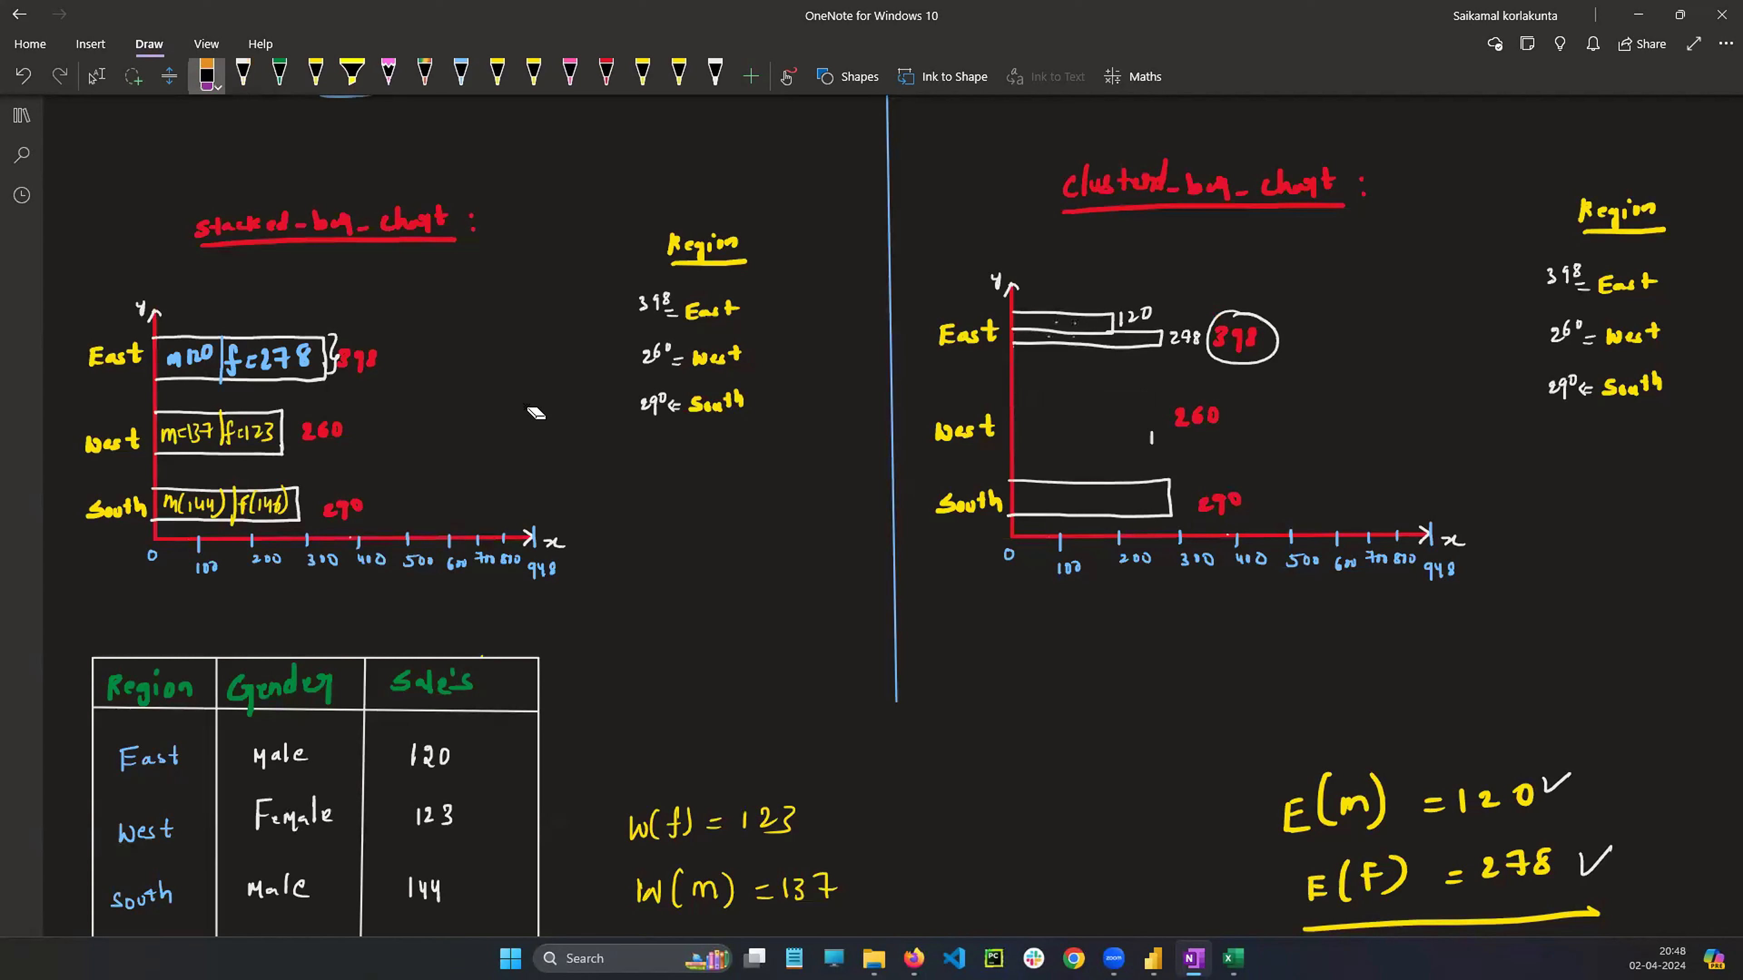
click(243, 74)
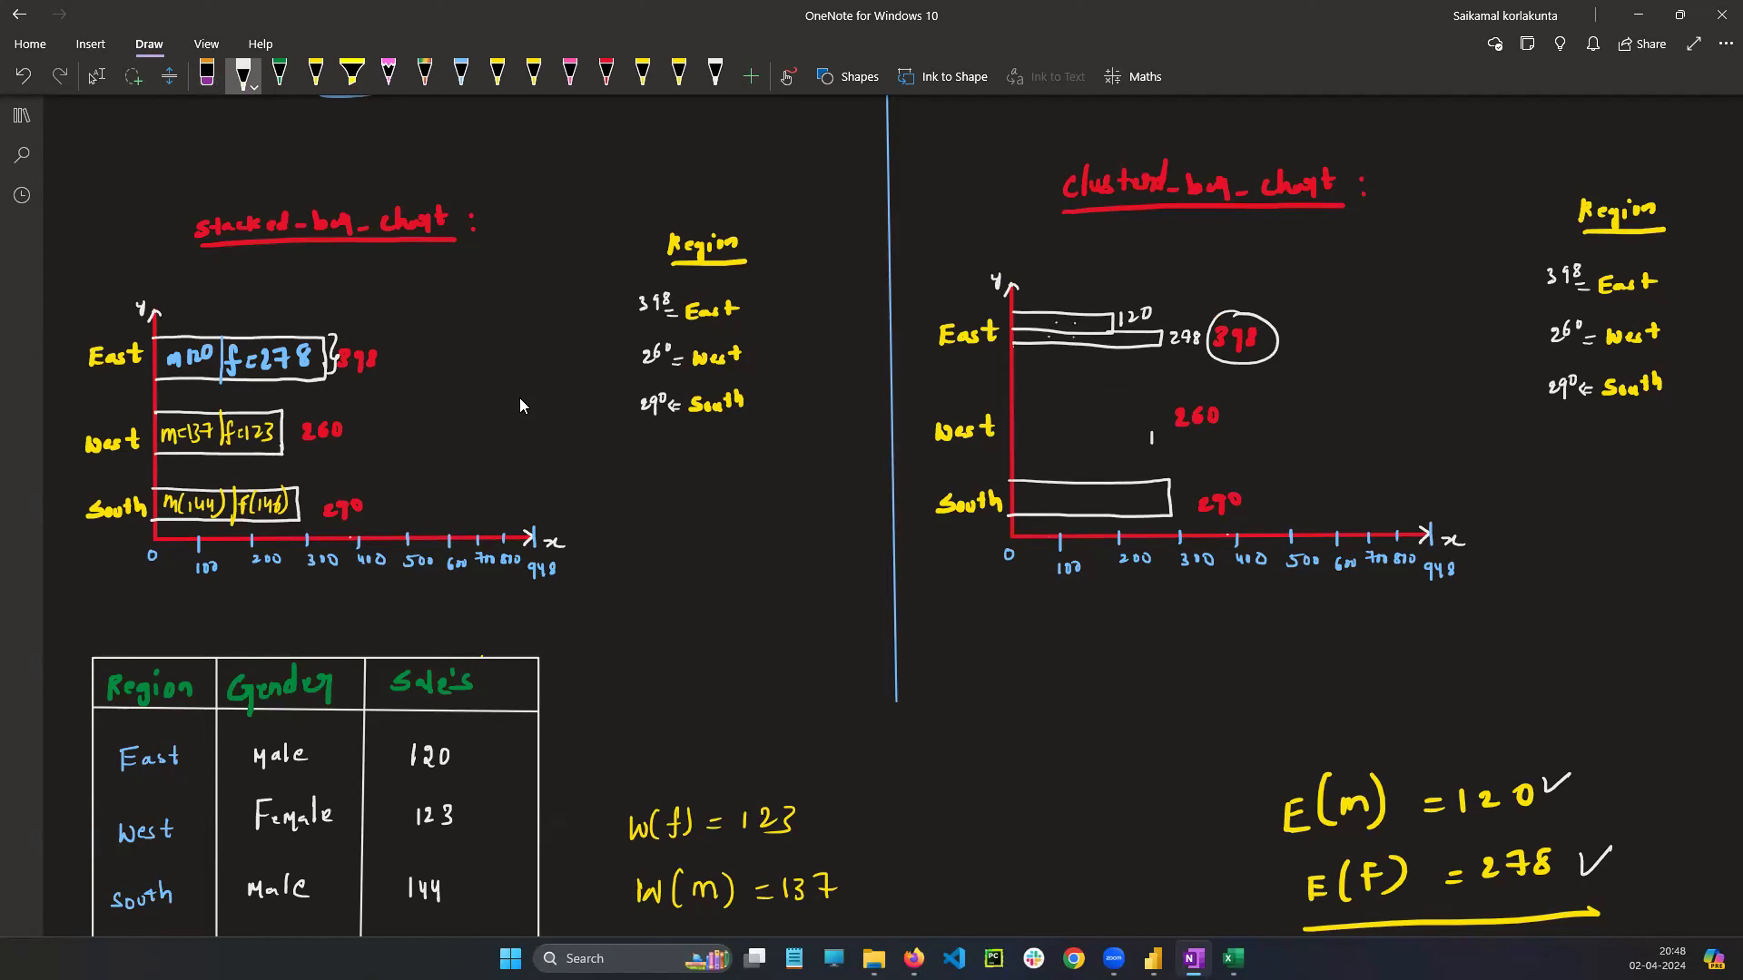
mouse_move(1008, 406)
mouse_down()
mouse_move(1119, 402)
mouse_move(1010, 420)
mouse_move(1100, 394)
mouse_up()
mouse_move(1104, 382)
mouse_down()
mouse_move(1091, 432)
mouse_move(1010, 436)
mouse_move(1111, 432)
mouse_move(1094, 451)
mouse_up()
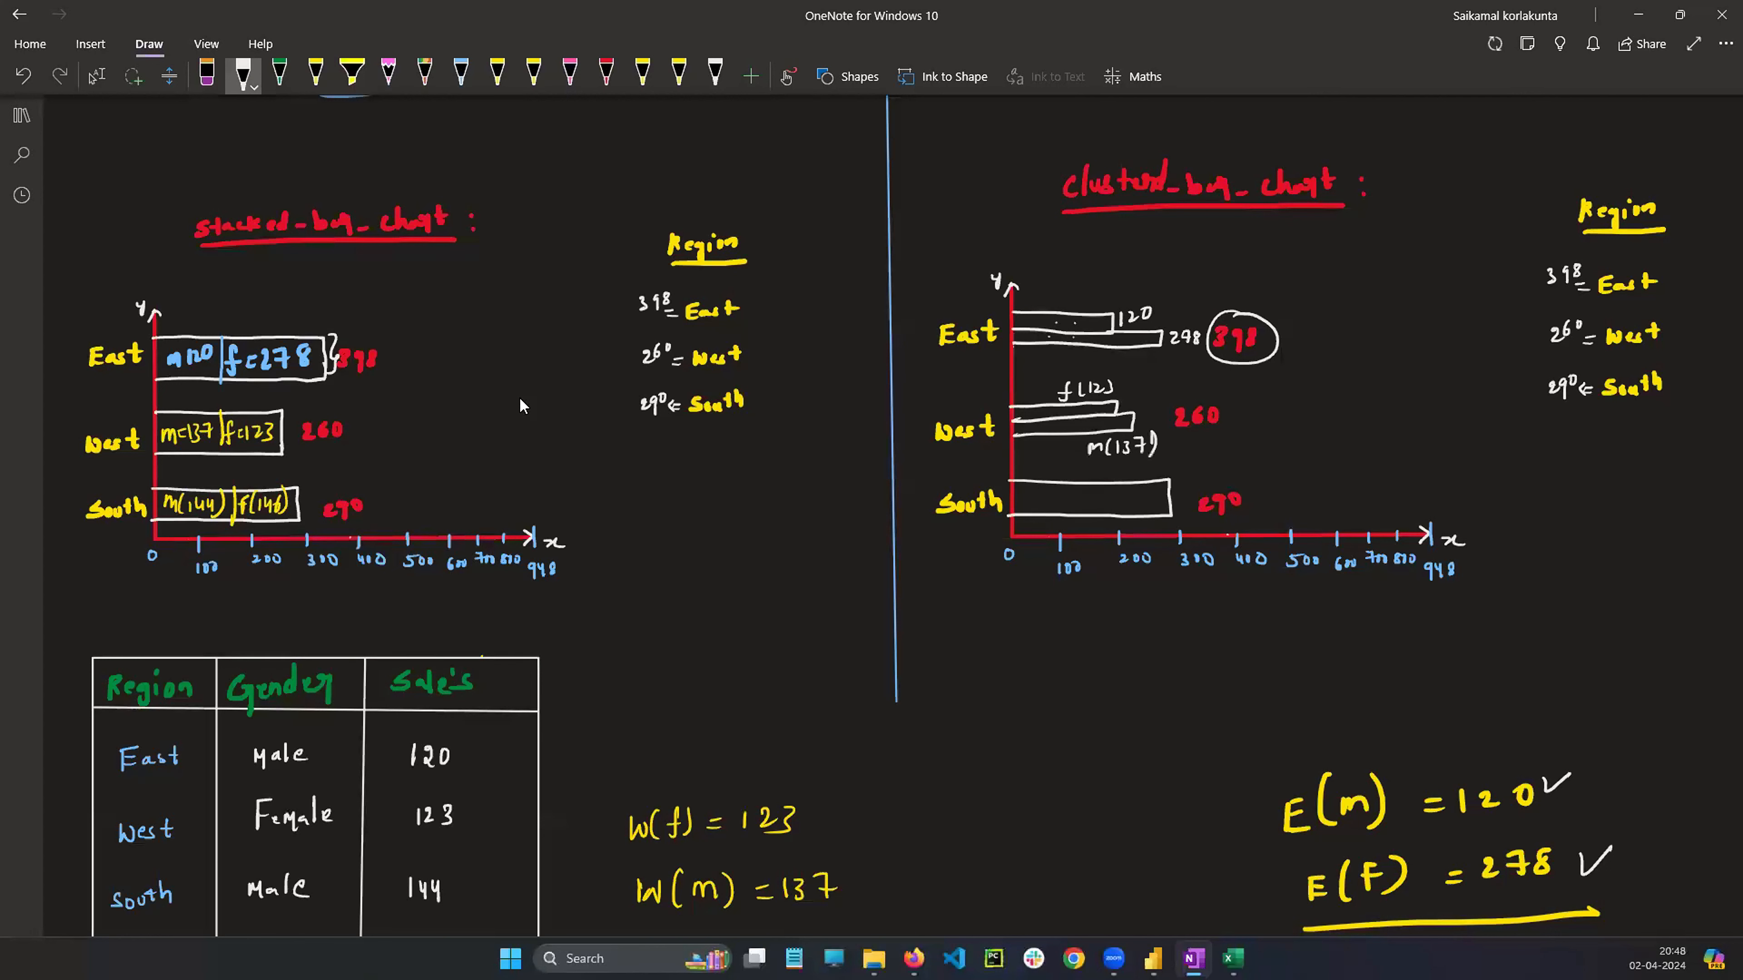
Replace the South bar in the clustered bar chart with two bars labelled m(144) and f(146)
click(207, 74)
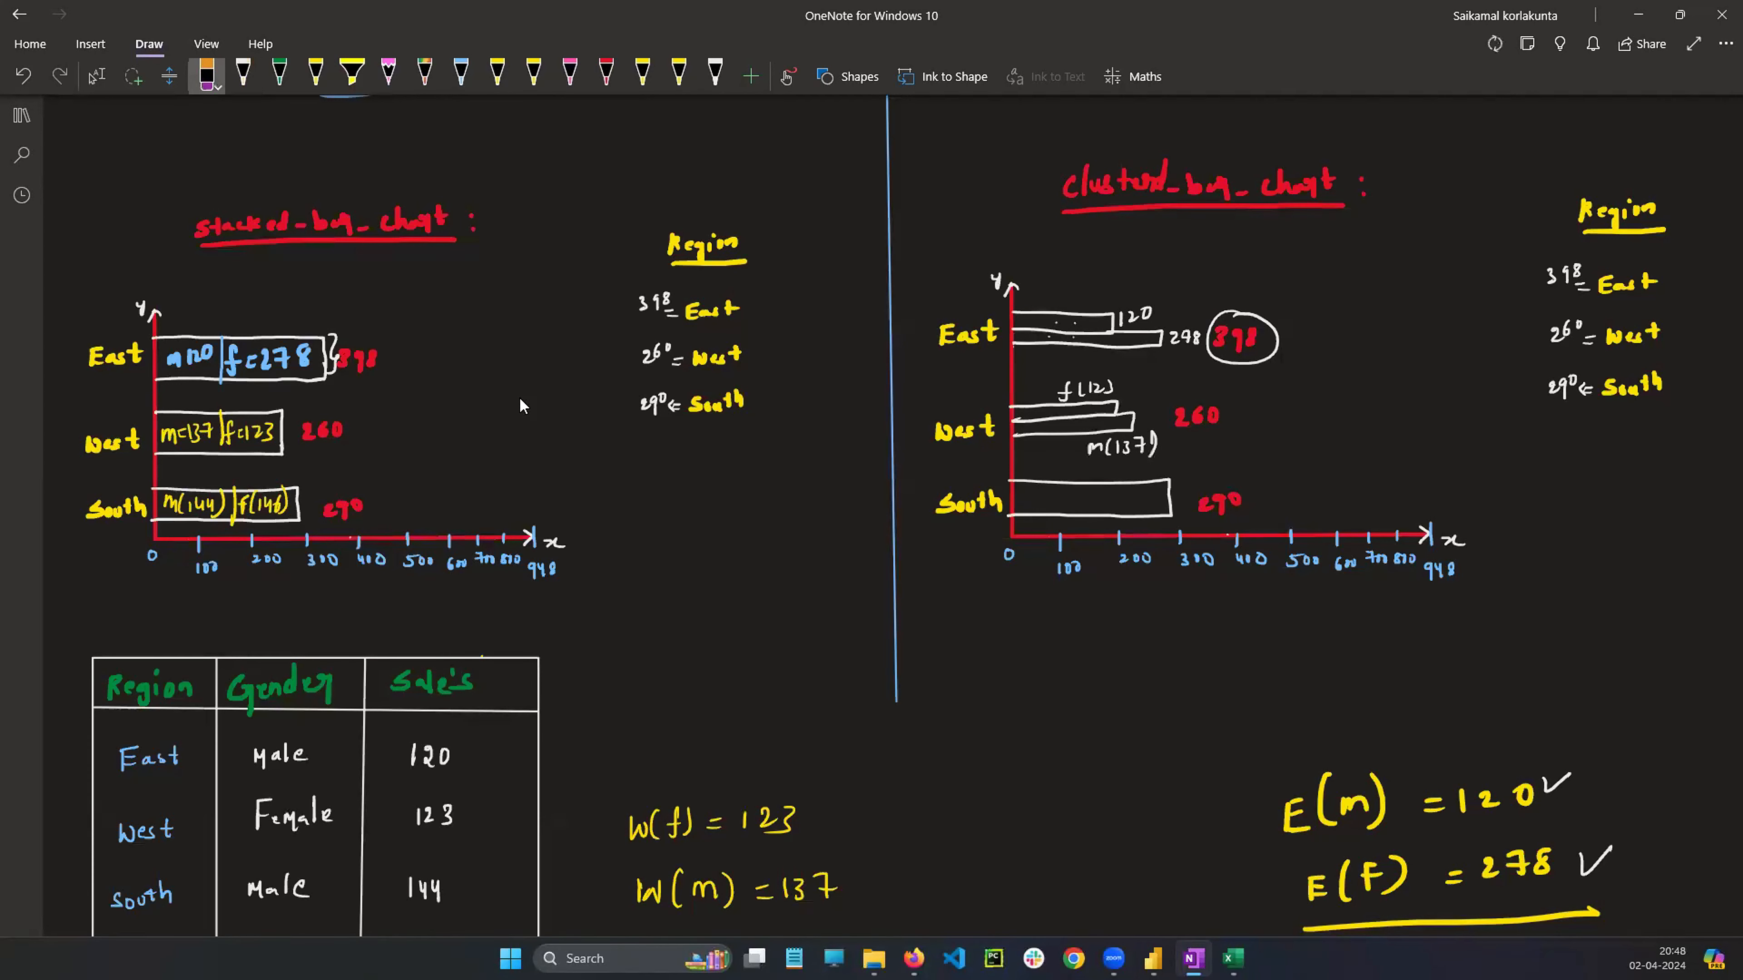
drag(1169, 482, 1170, 513)
click(242, 74)
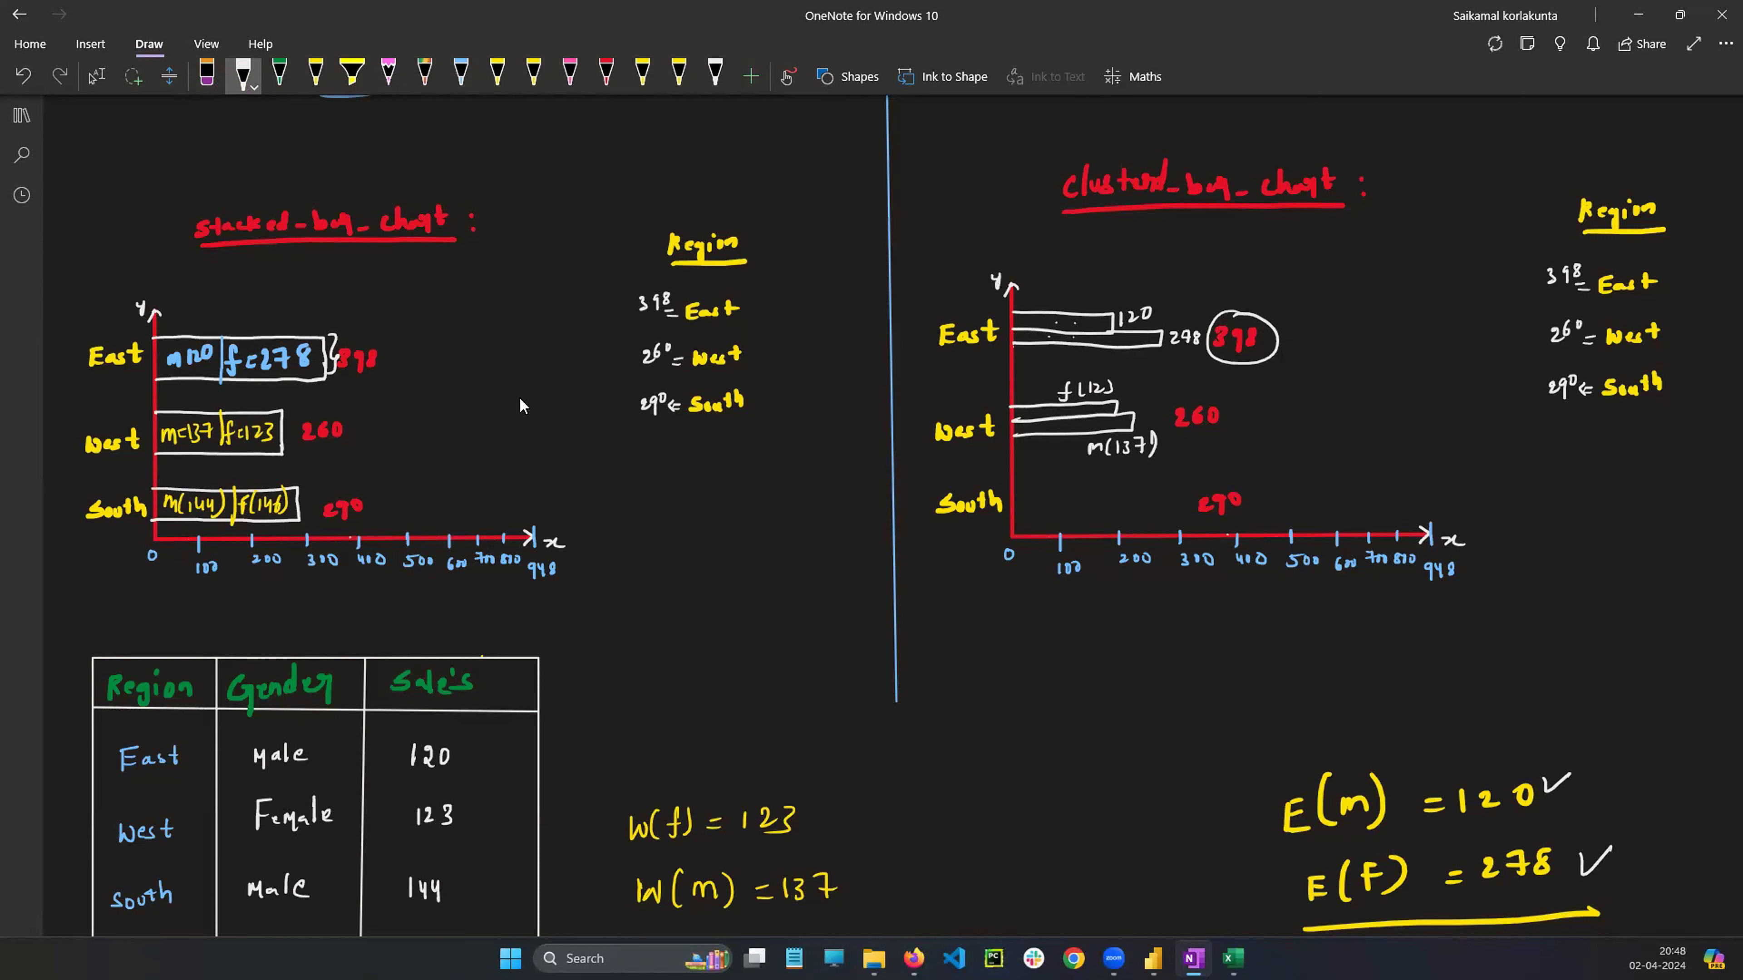
mouse_move(1029, 486)
mouse_down()
mouse_move(1091, 487)
mouse_move(1036, 500)
mouse_move(1119, 508)
mouse_move(1016, 517)
mouse_up()
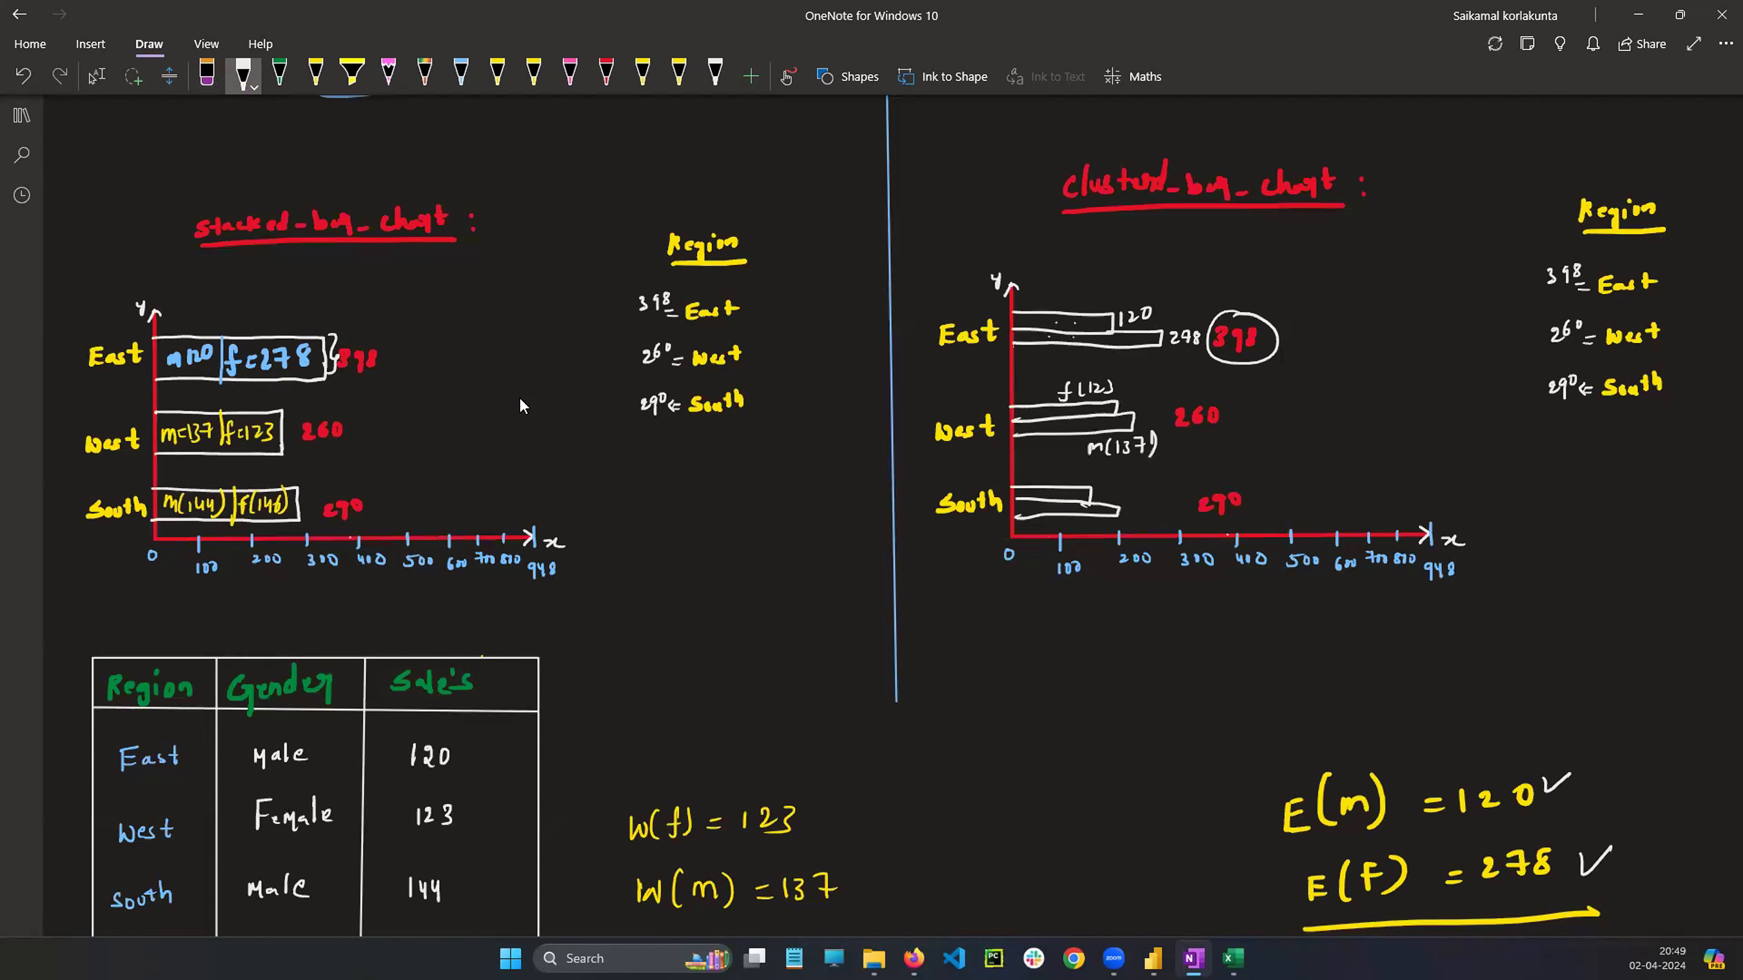
mouse_move(1129, 503)
mouse_down()
mouse_move(1119, 521)
mouse_move(1112, 489)
mouse_move(1152, 489)
mouse_up()
drag(1159, 468, 1166, 526)
drag(1175, 507, 1179, 534)
Select the East bars and then the whole stacked and clustered bar charts to compare them
click(96, 77)
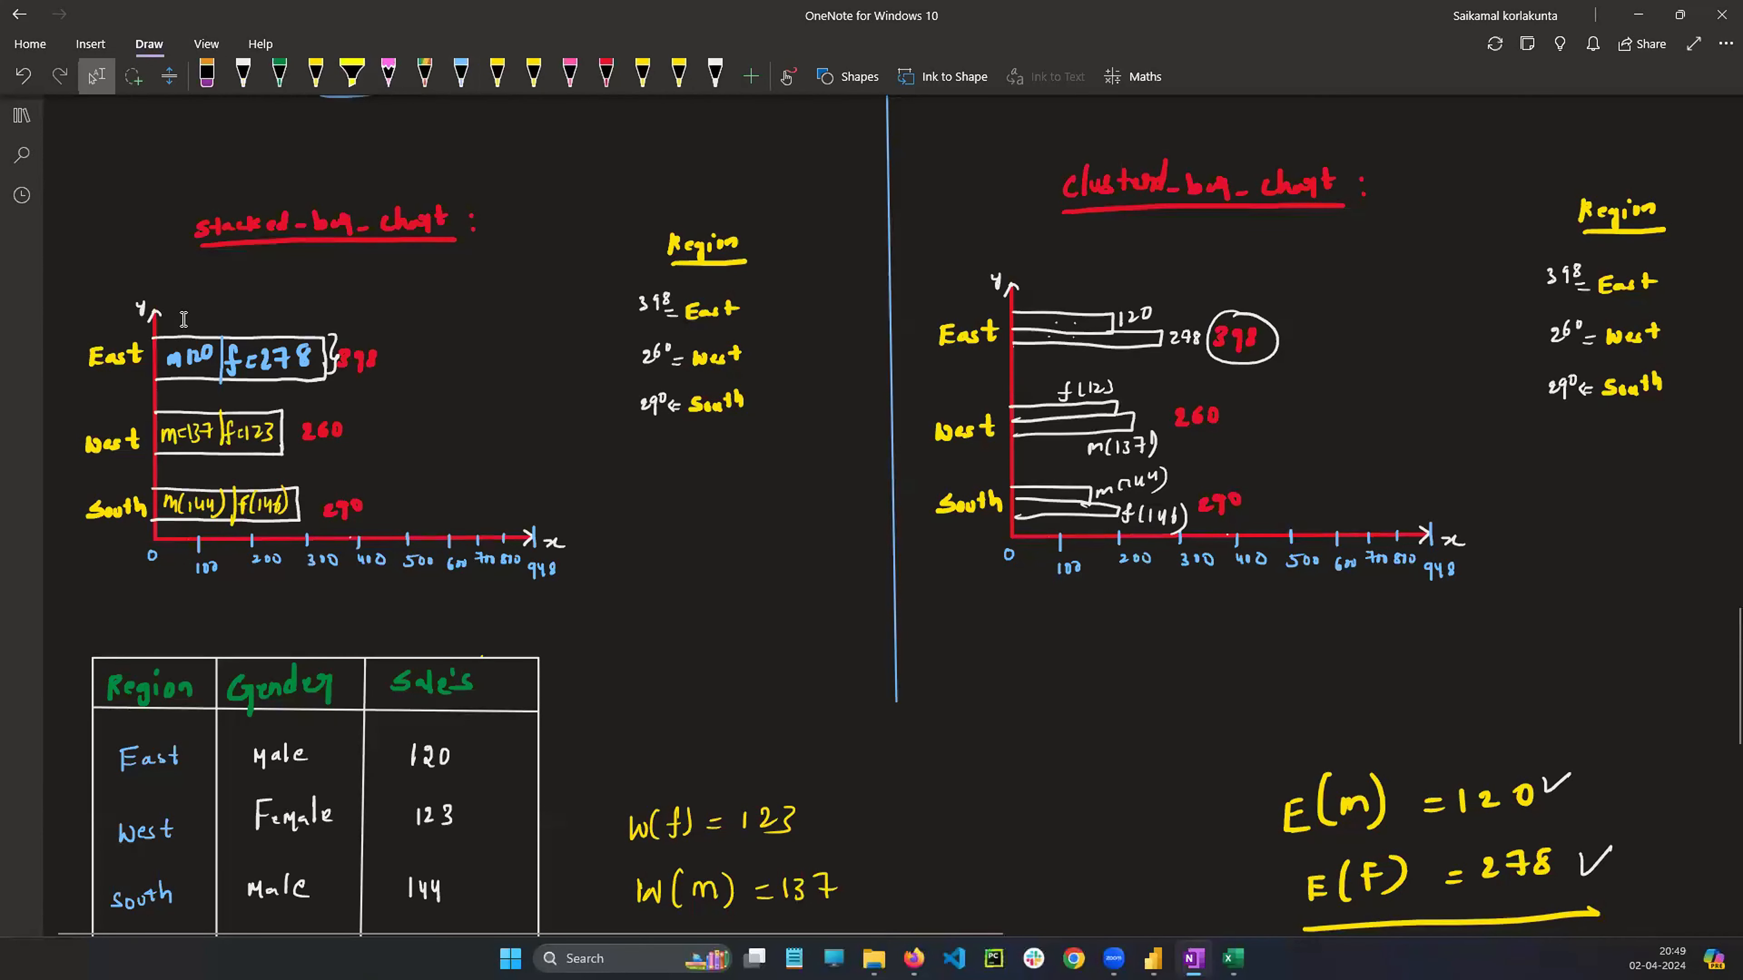
mouse_move(182, 320)
mouse_down()
mouse_move(208, 366)
mouse_move(358, 396)
mouse_up()
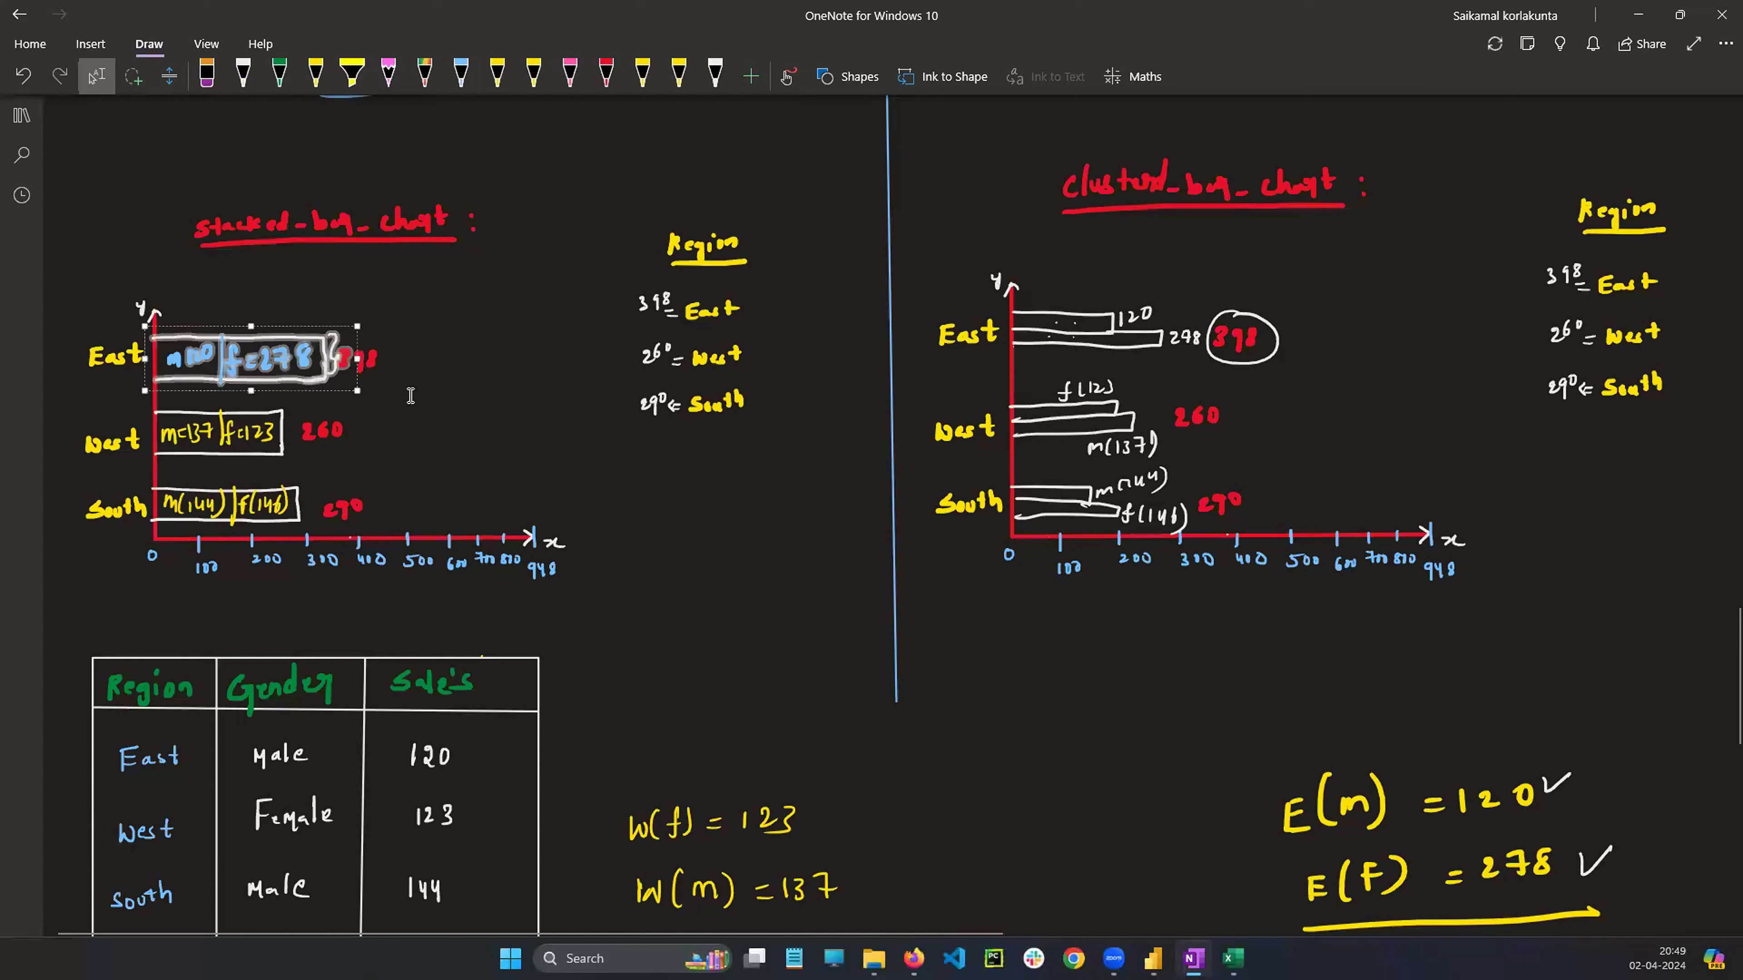
click(412, 398)
mouse_move(1056, 299)
mouse_down()
mouse_move(1074, 341)
mouse_move(1209, 355)
mouse_up()
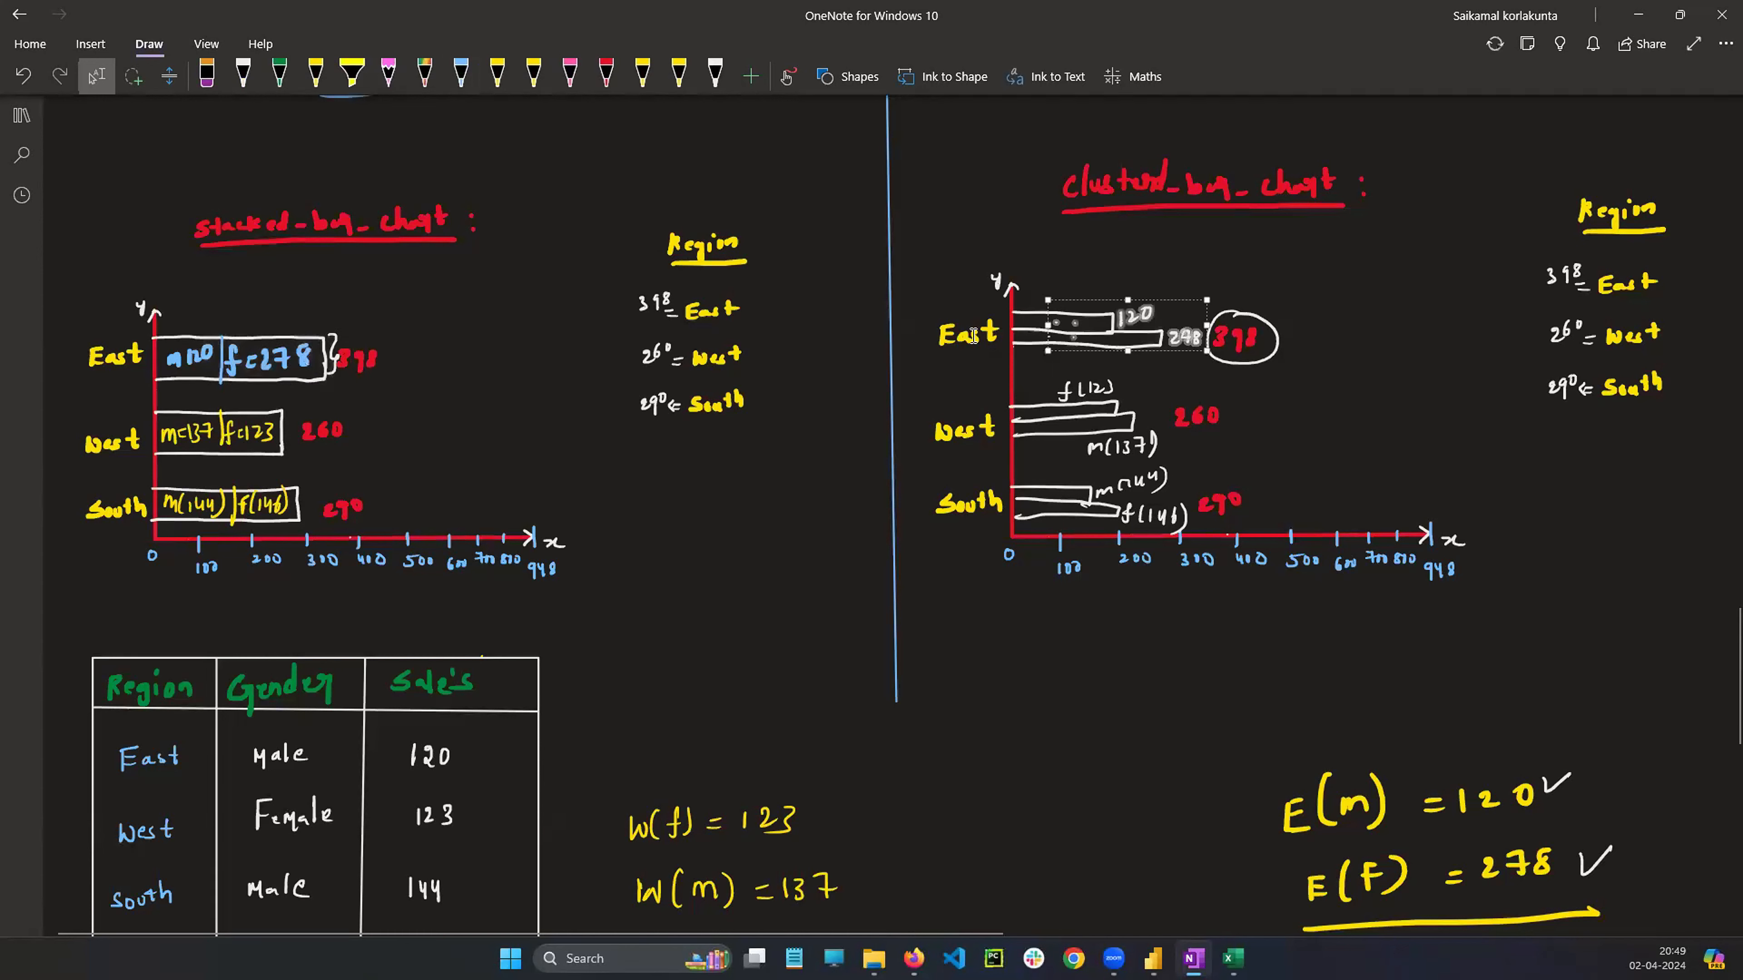
drag(928, 306, 1004, 360)
click(1334, 387)
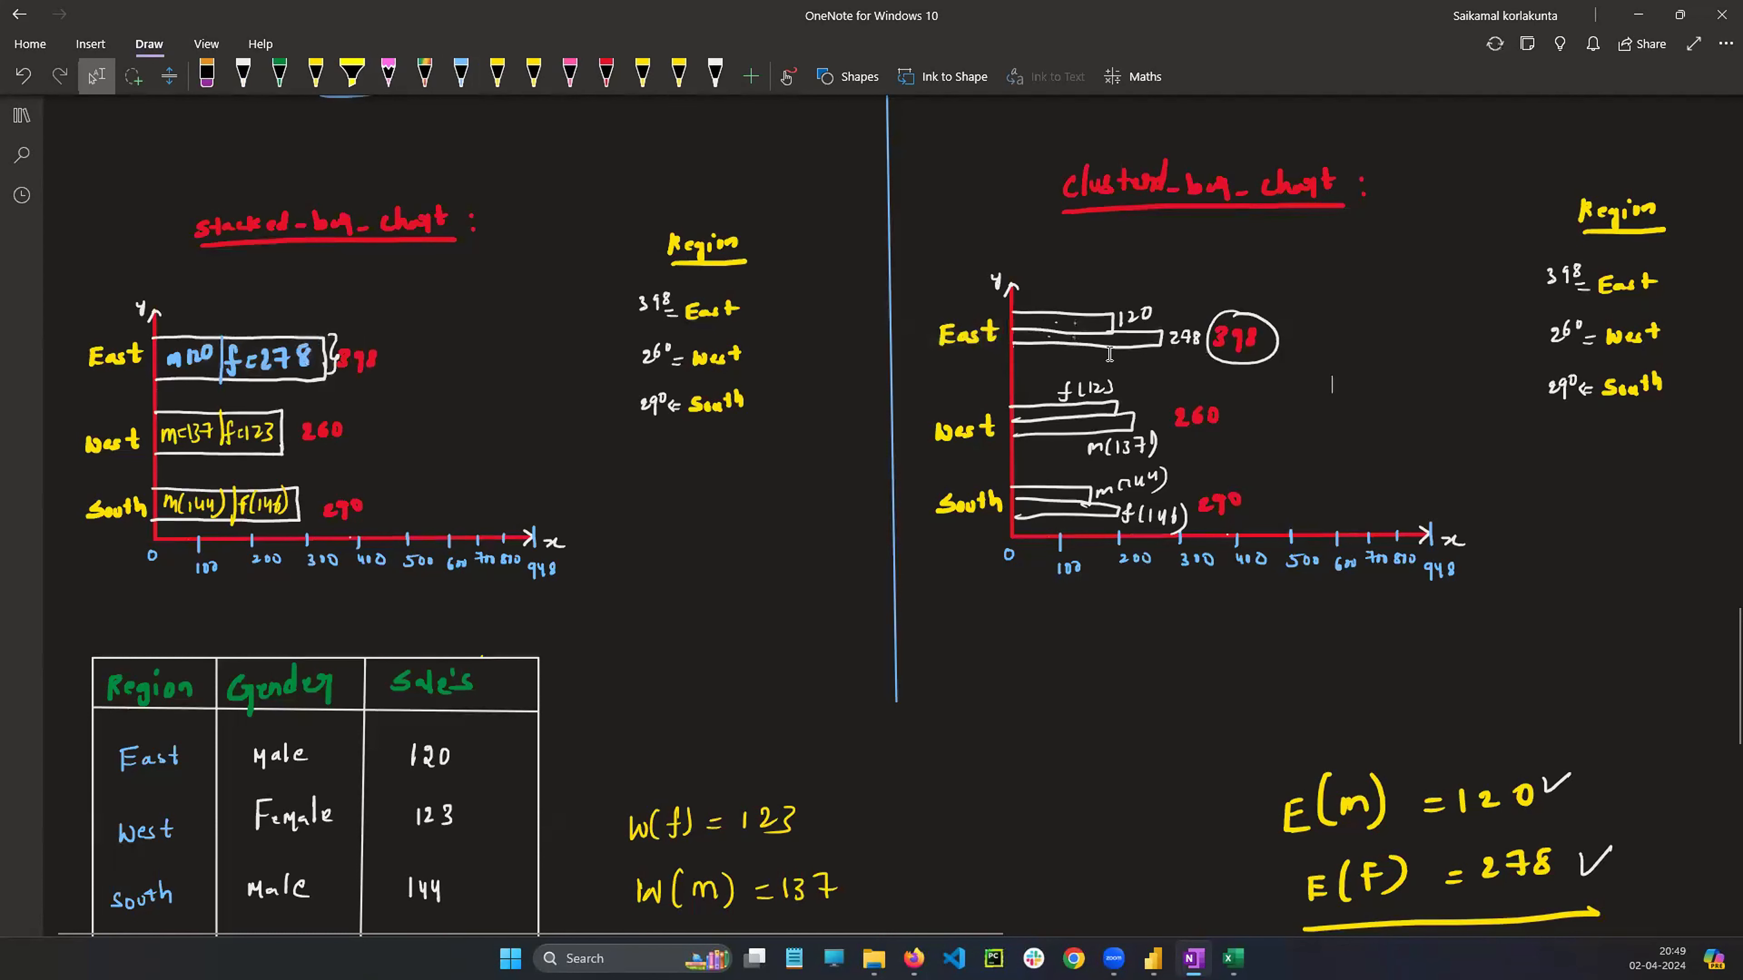
scroll(1108, 353, down, 2)
scroll(1108, 357, down, 4)
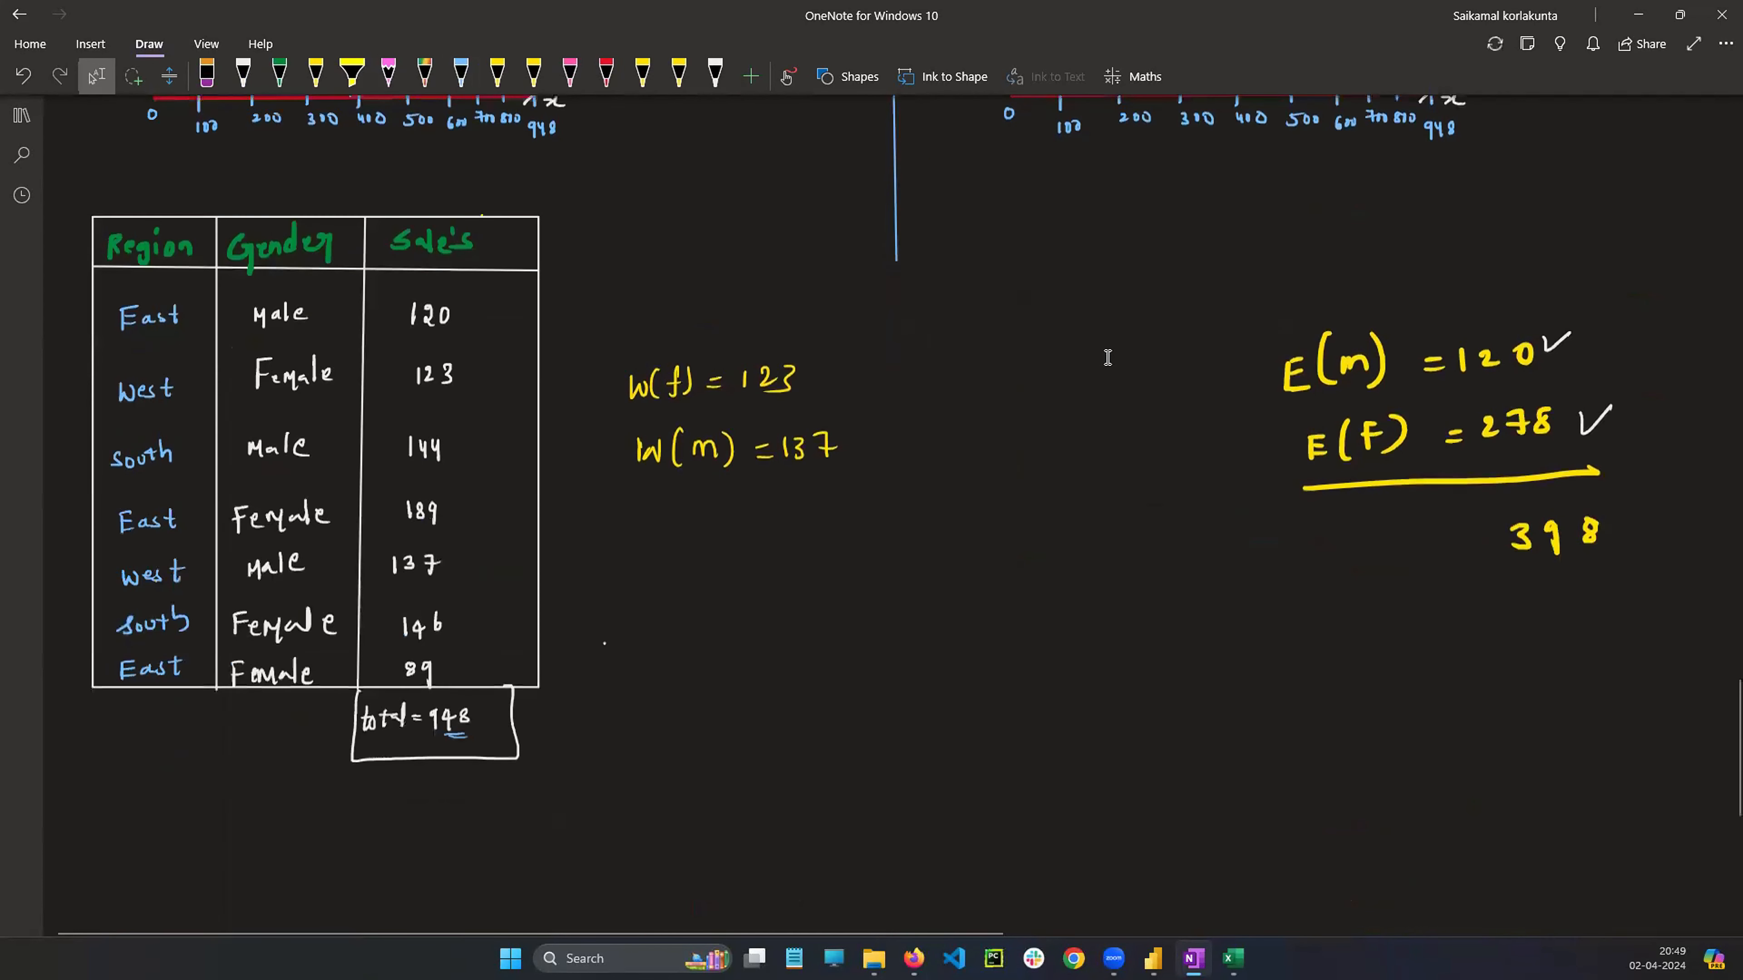
scroll(1108, 357, up, 13)
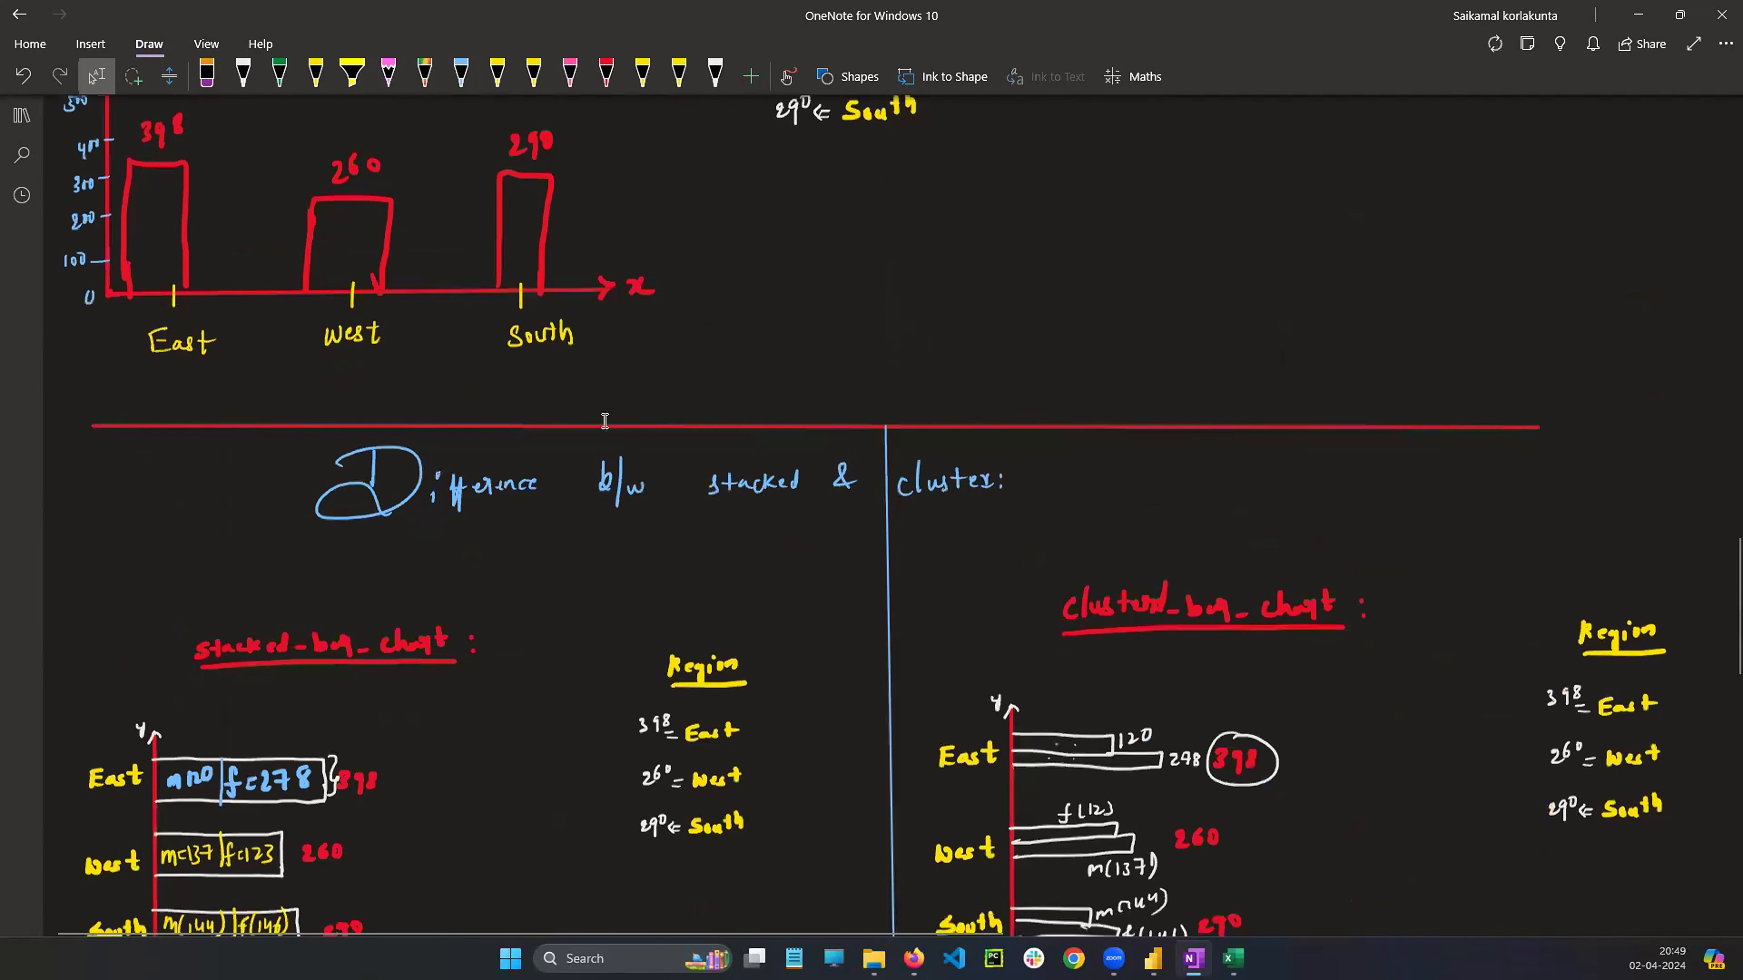
scroll(604, 421, down, 4)
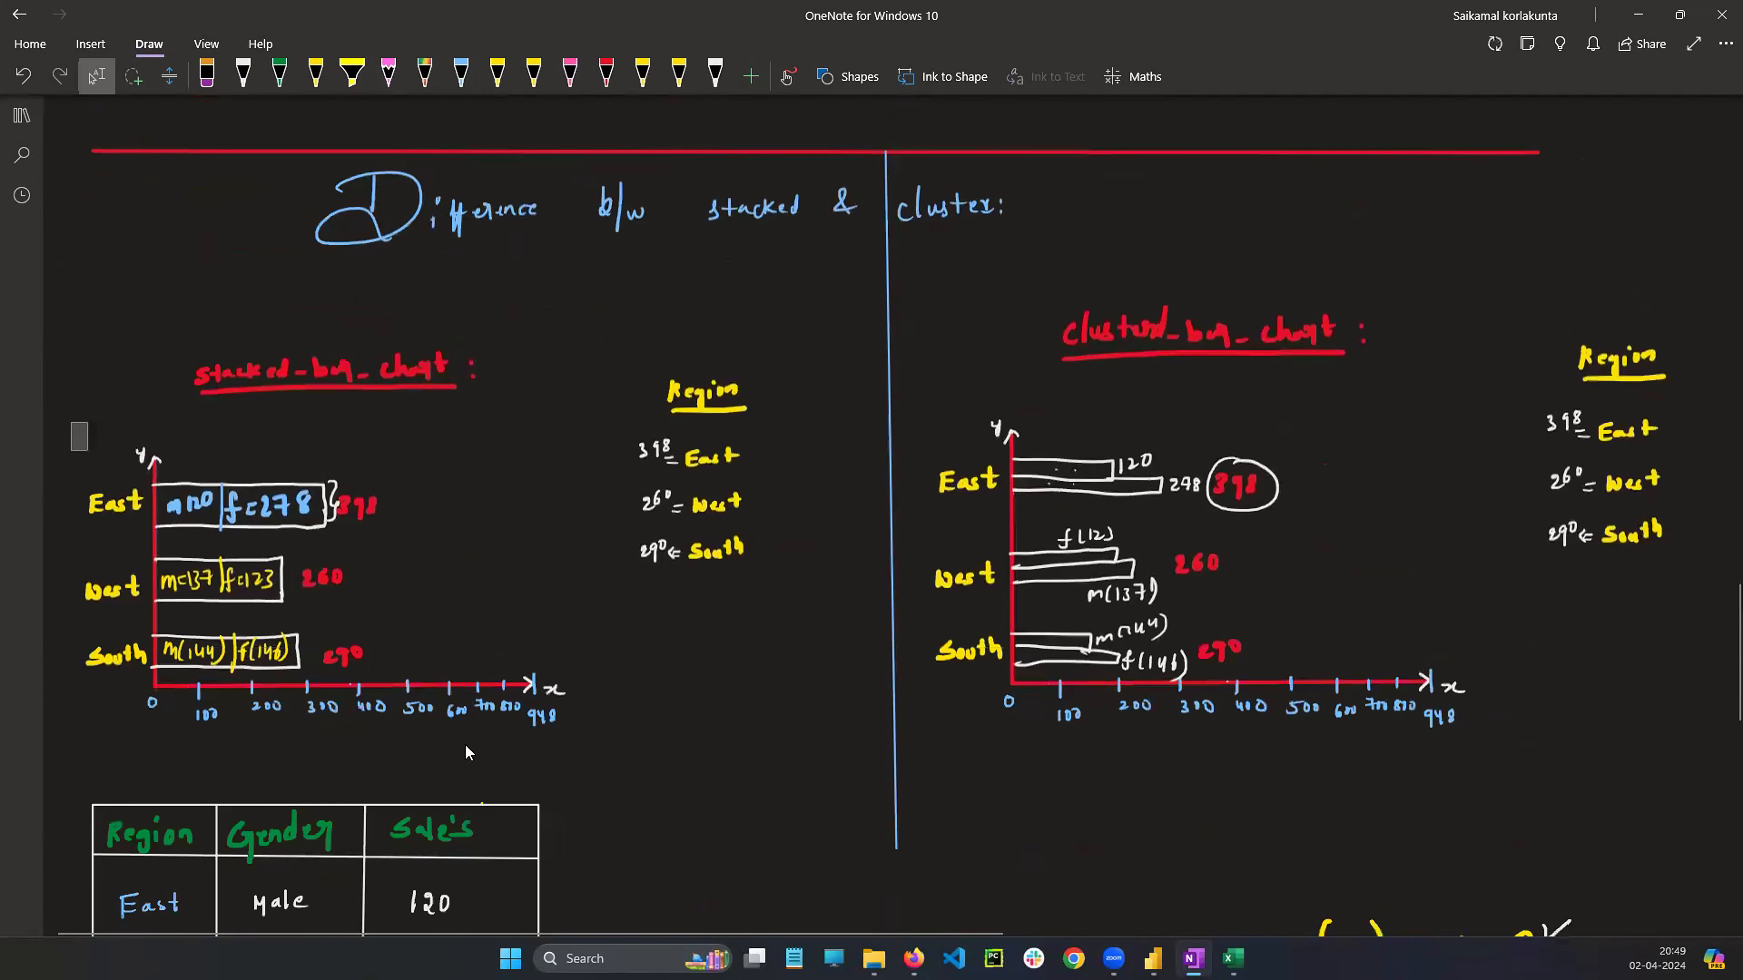
drag(466, 746, 624, 779)
click(692, 749)
mouse_move(921, 386)
mouse_down()
mouse_move(940, 437)
mouse_move(1309, 727)
mouse_move(1526, 751)
mouse_up()
click(1330, 611)
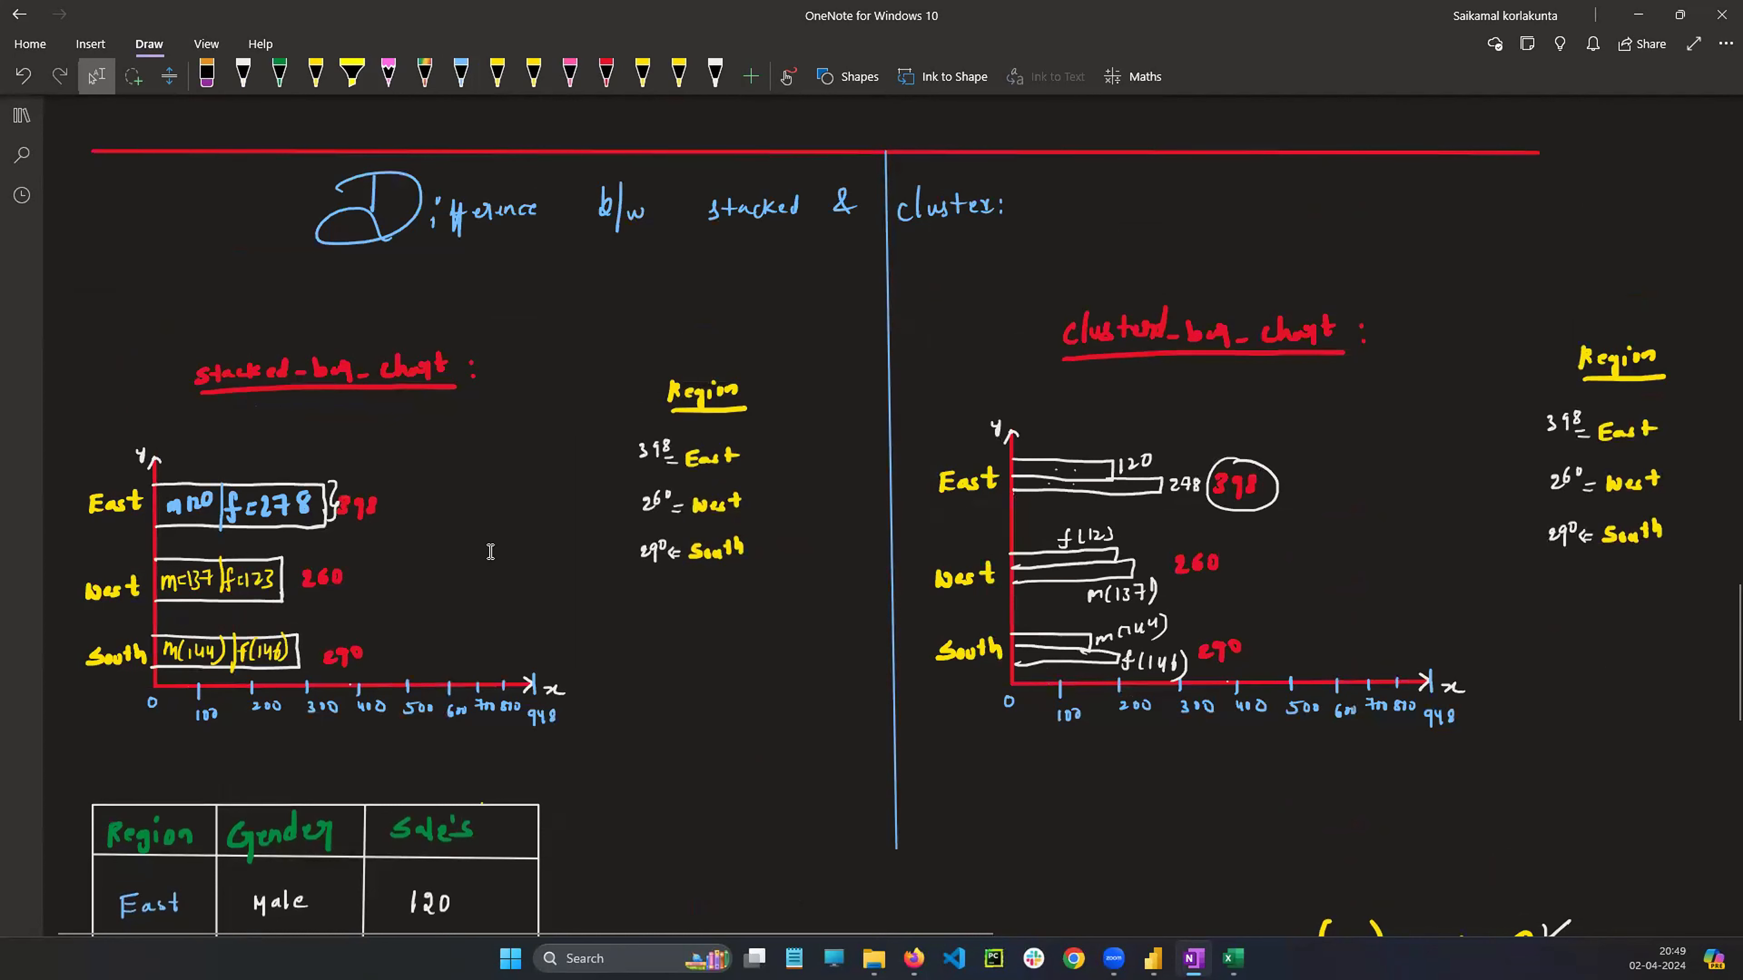
Scroll through the notes page to review the bar chart sketches and the sales table
scroll(977, 526, down, 5)
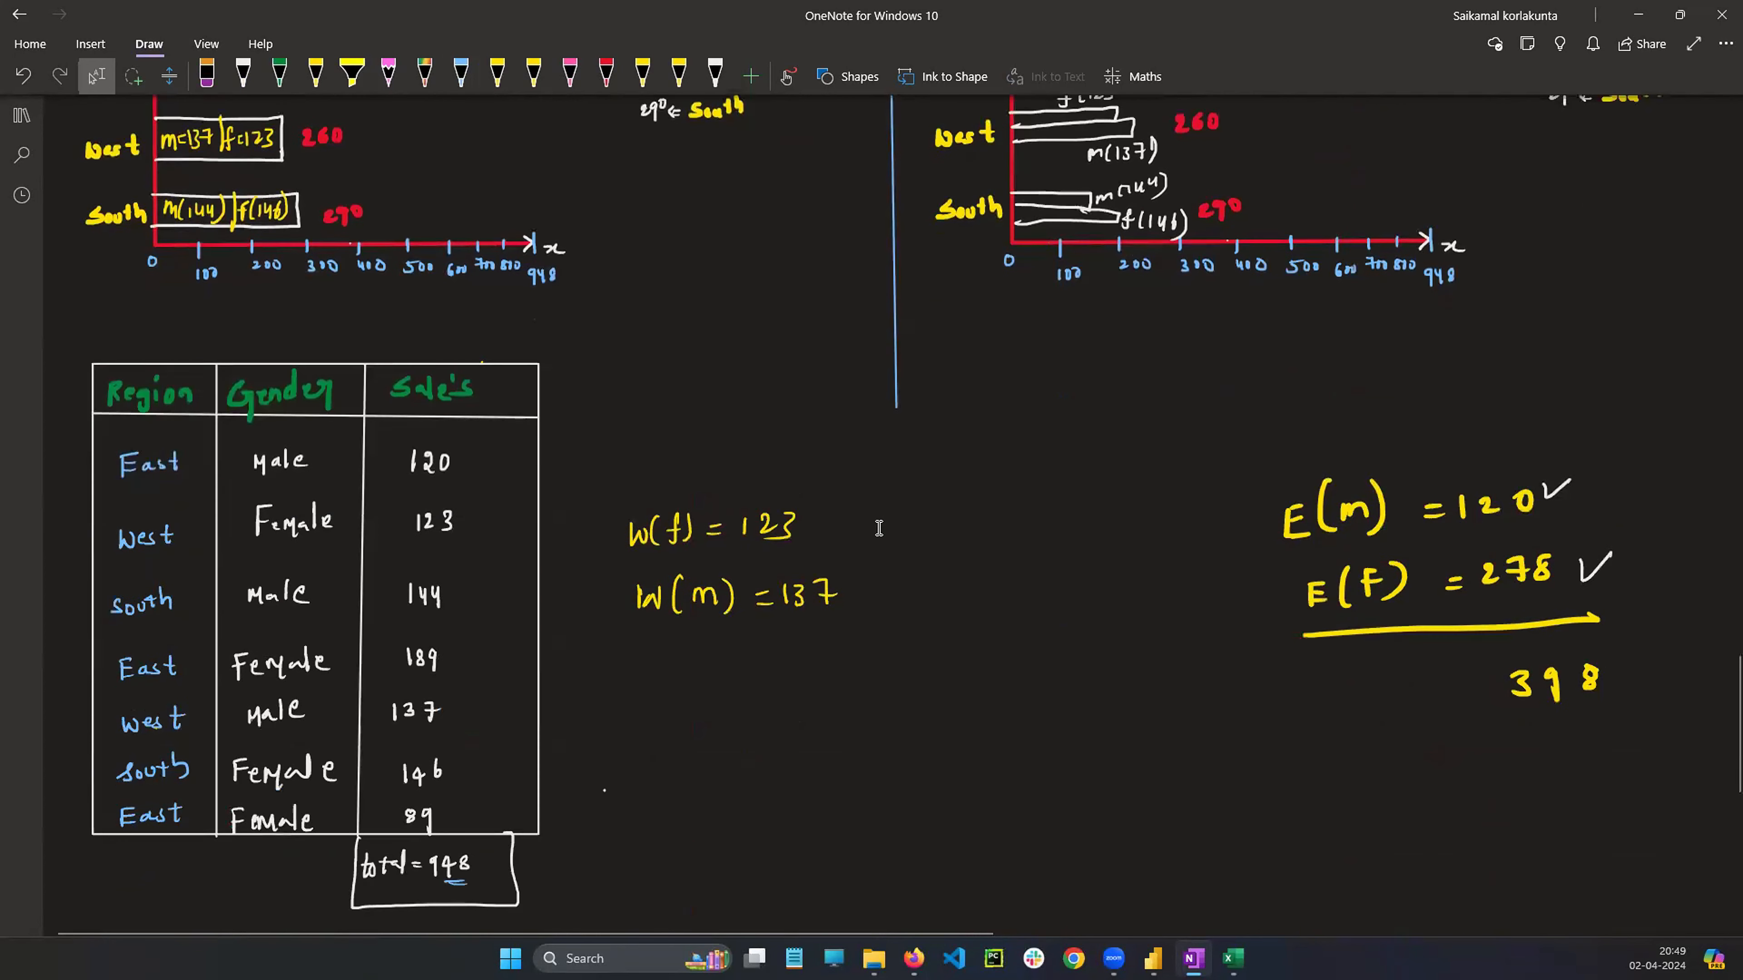
scroll(879, 528, up, 10)
scroll(879, 528, up, 10)
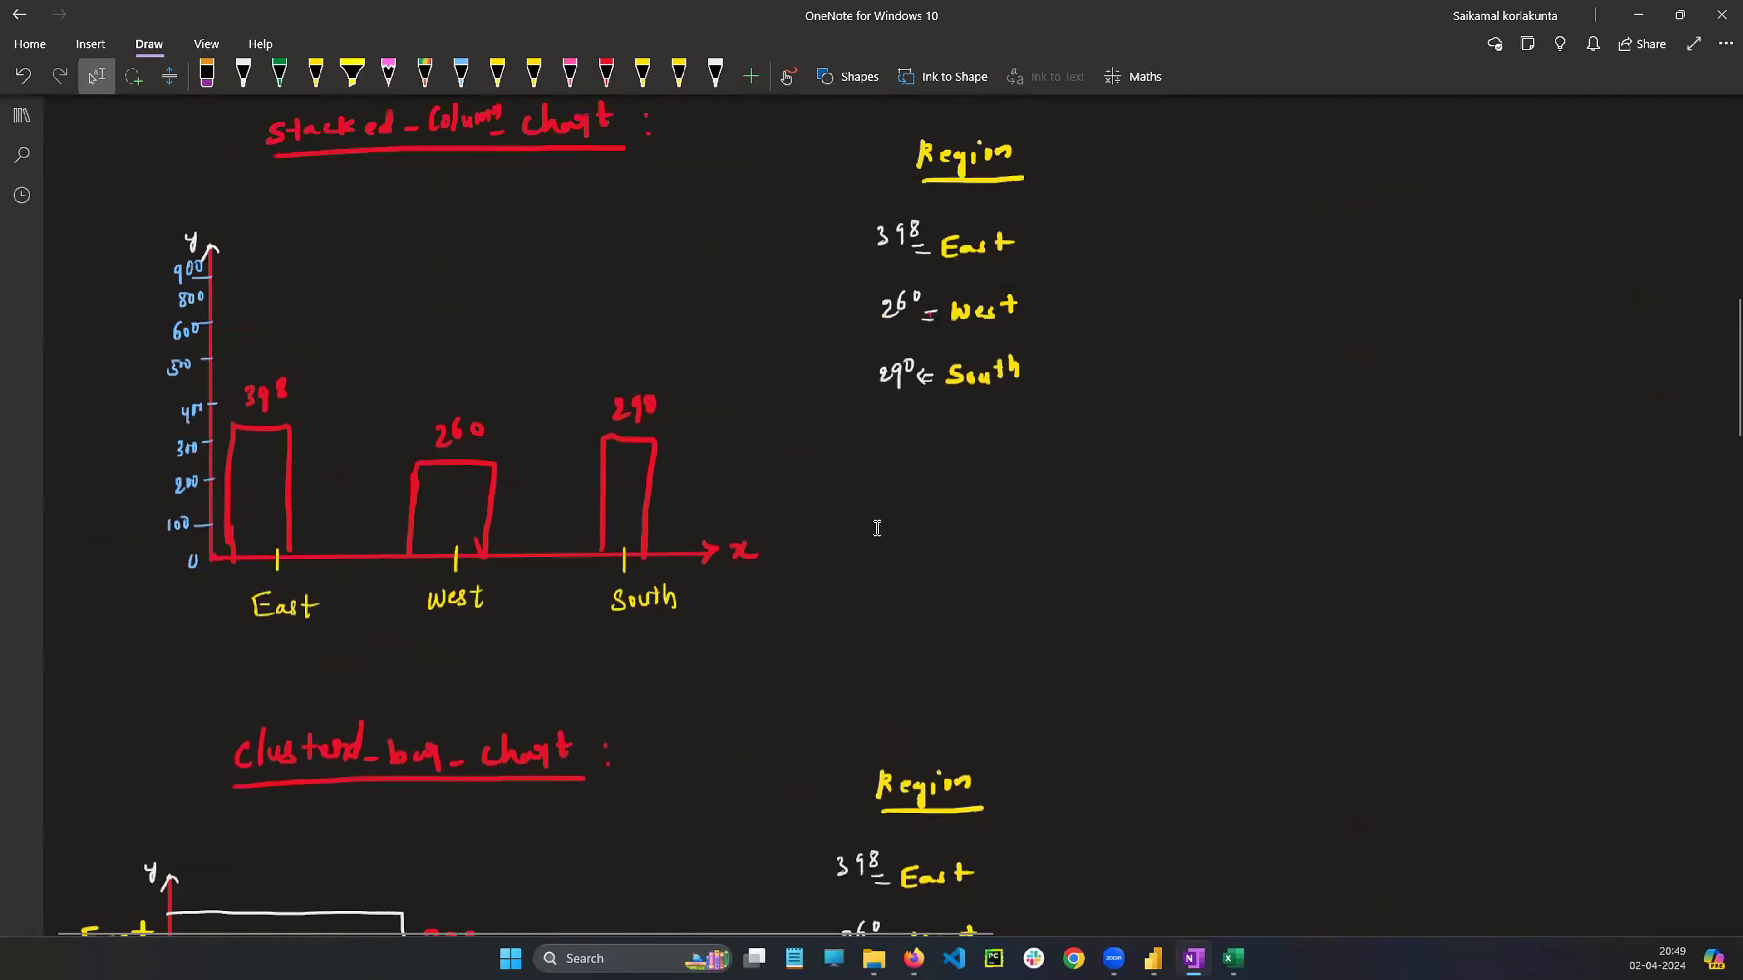
scroll(877, 529, up, 4)
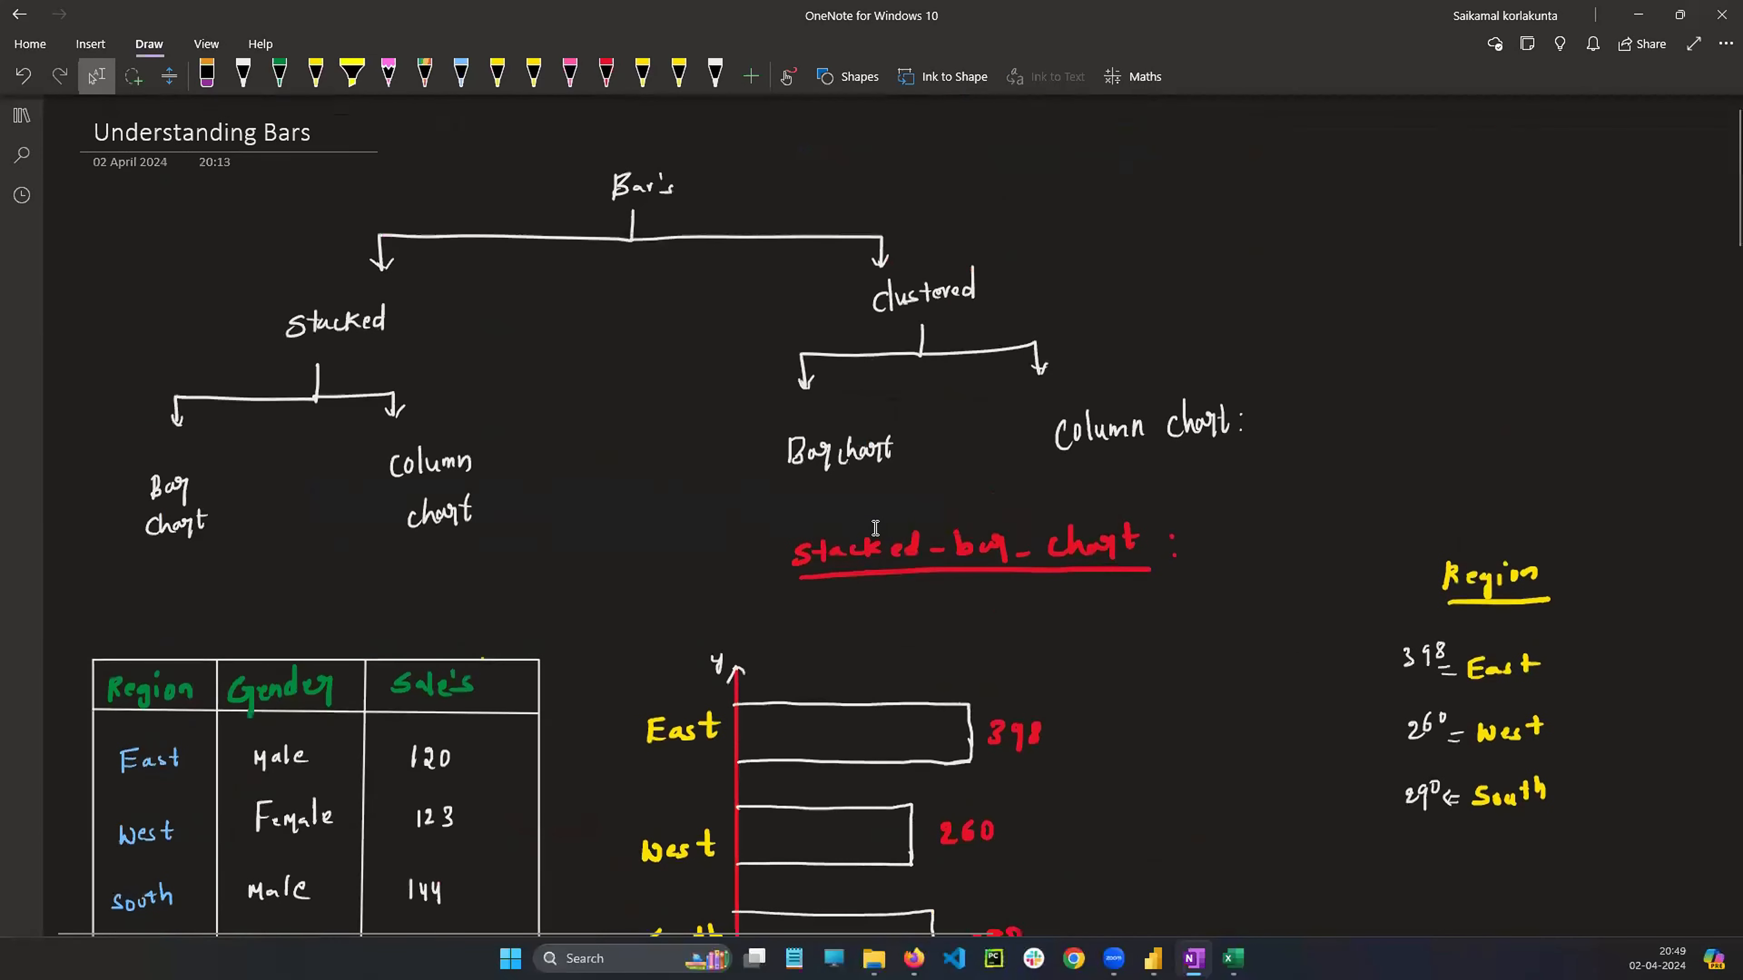
scroll(877, 529, down, 15)
scroll(874, 530, down, 15)
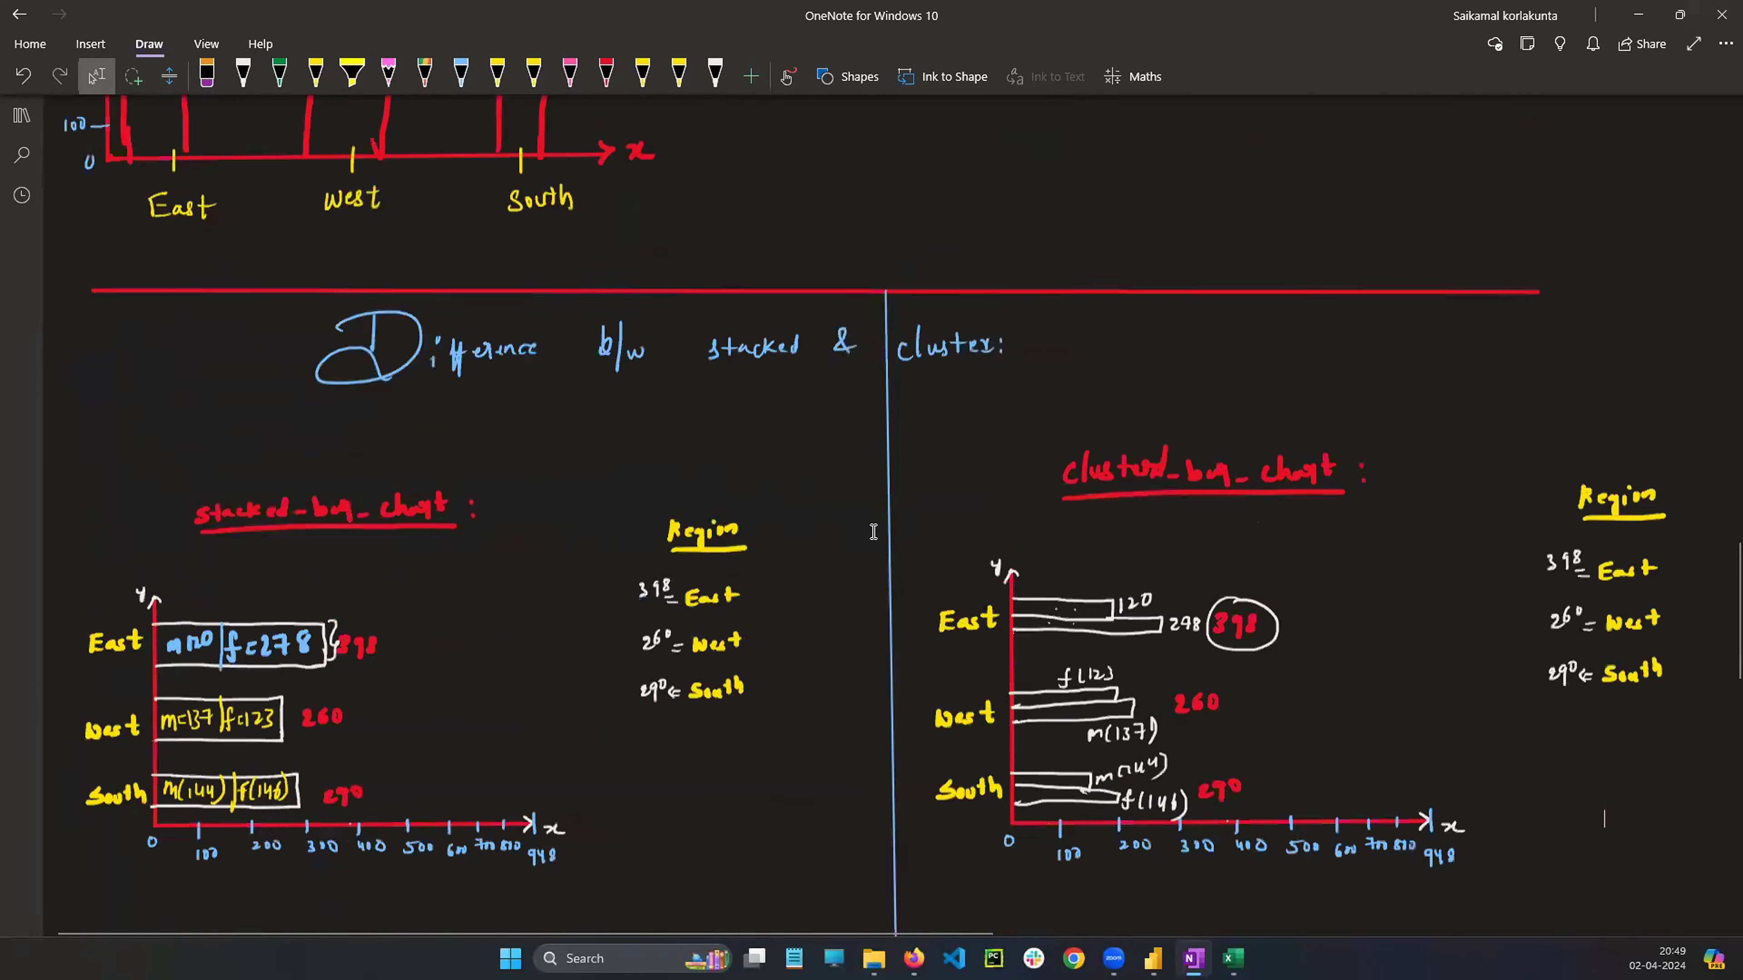
scroll(756, 689, down, 1)
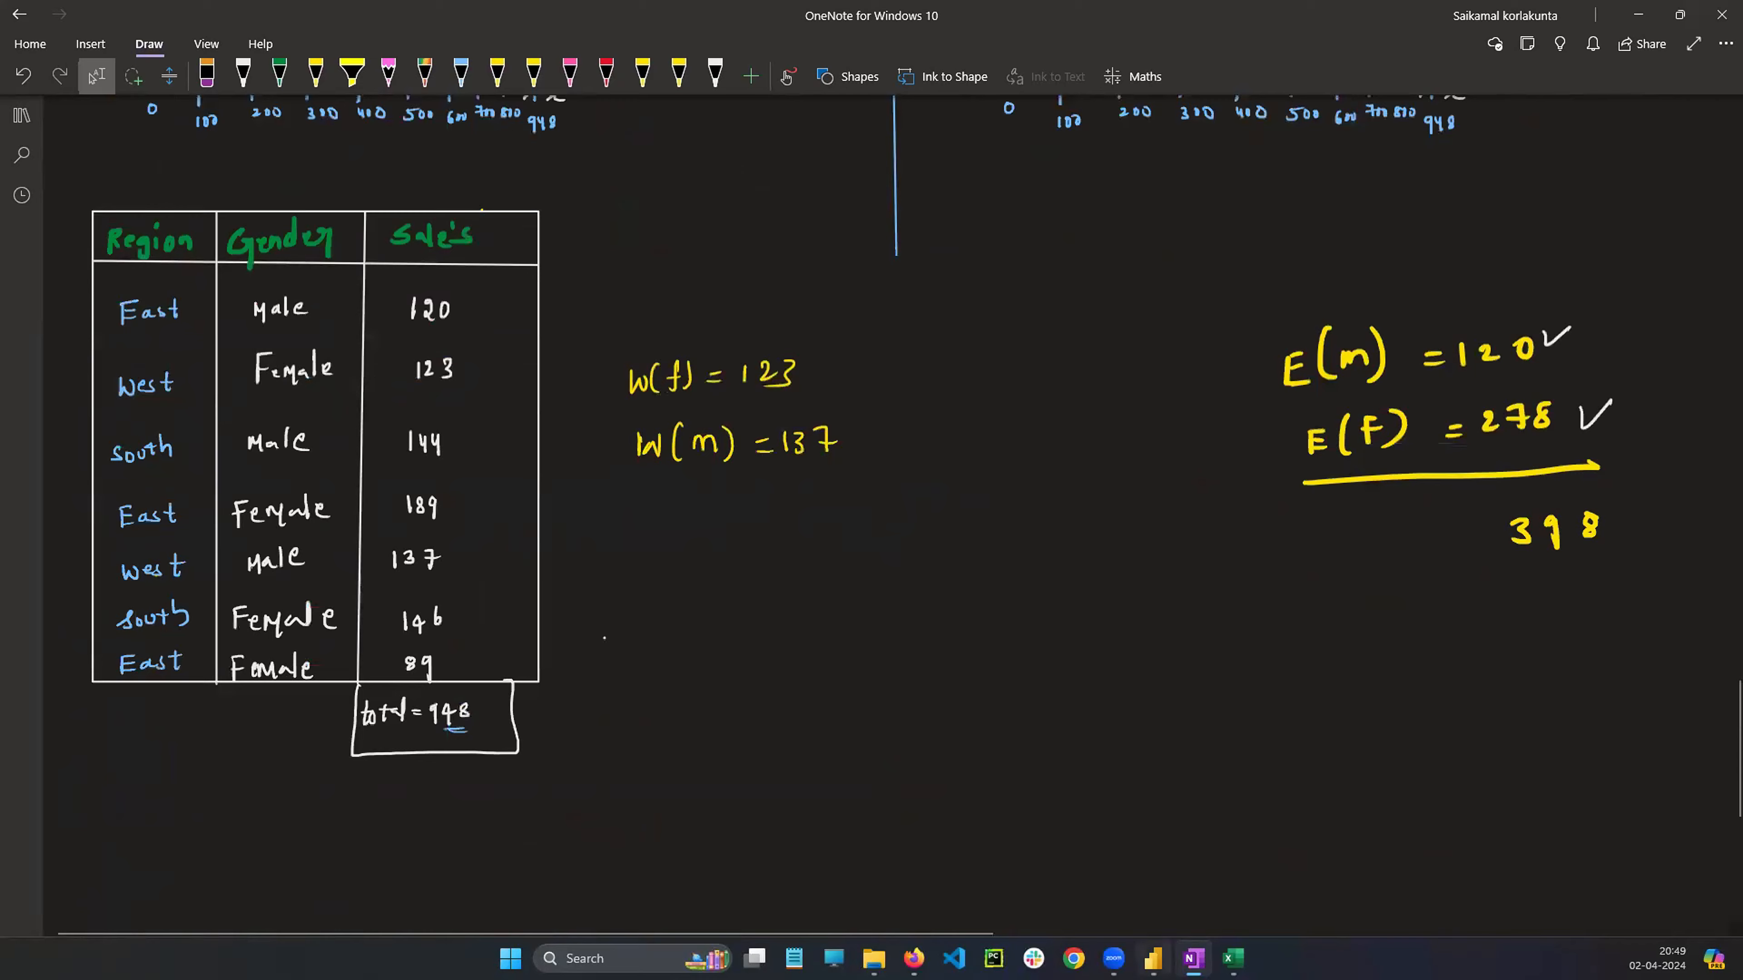
Switch to Power BI, copy the sales-by-region bar chart from Stacked_Bar_chart and paste it onto the Difference page
key(alt+Tab)
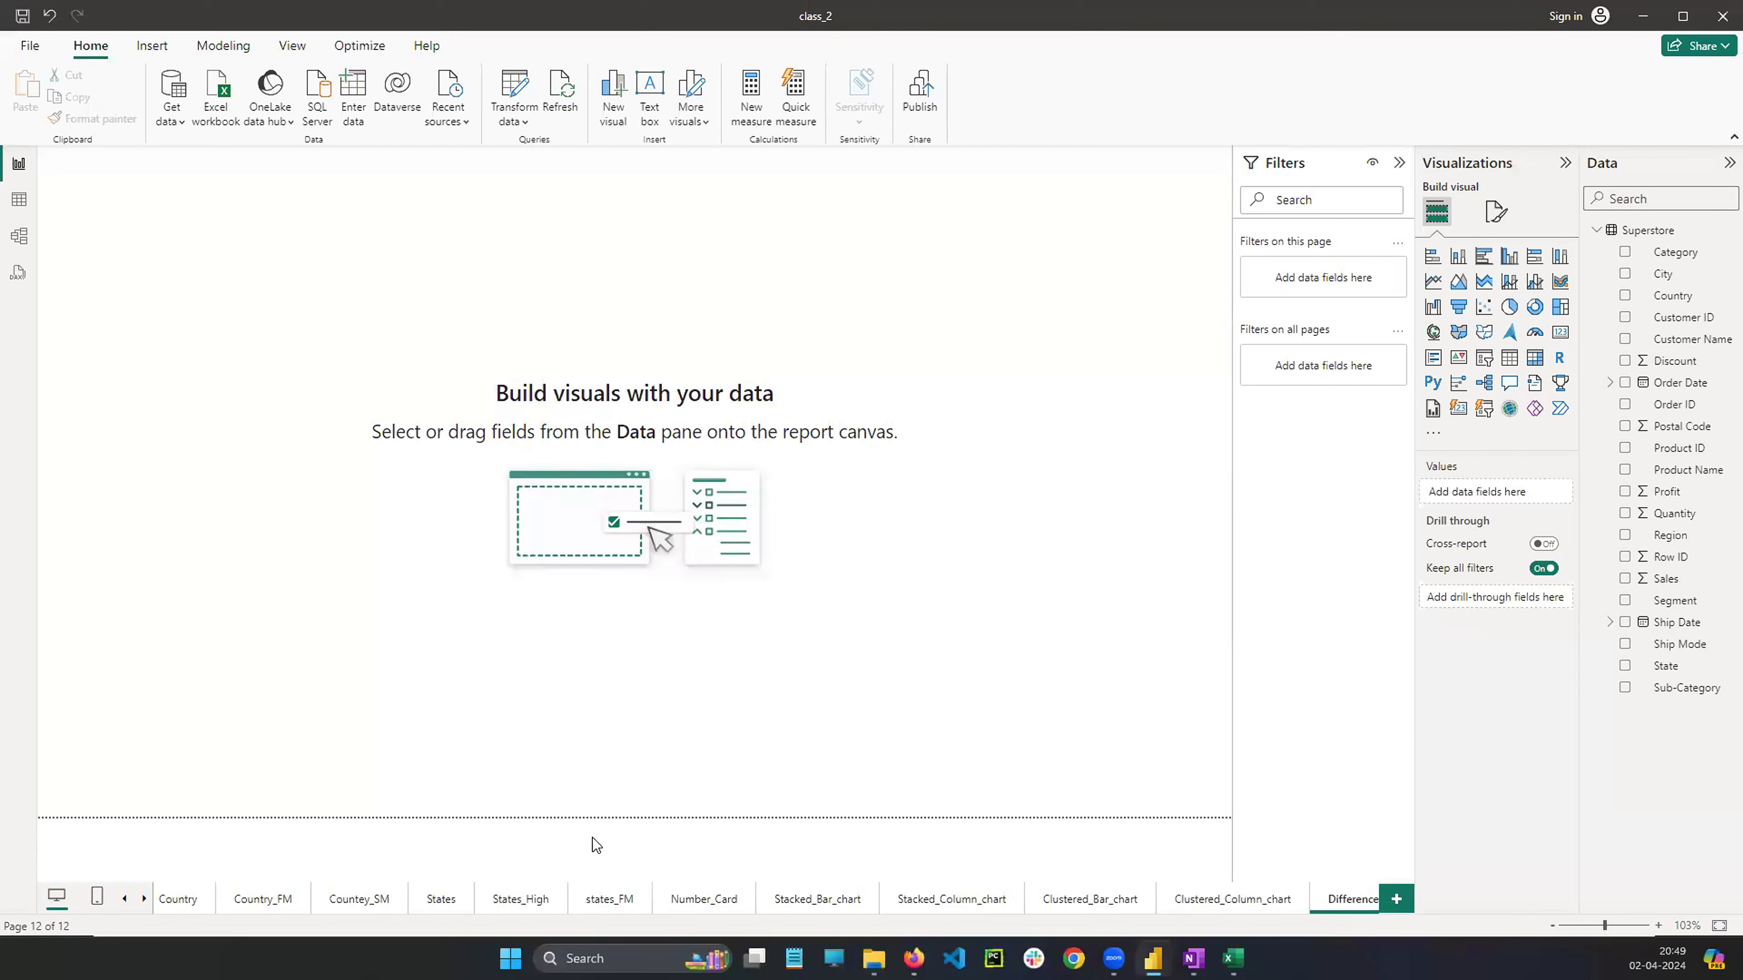
click(819, 899)
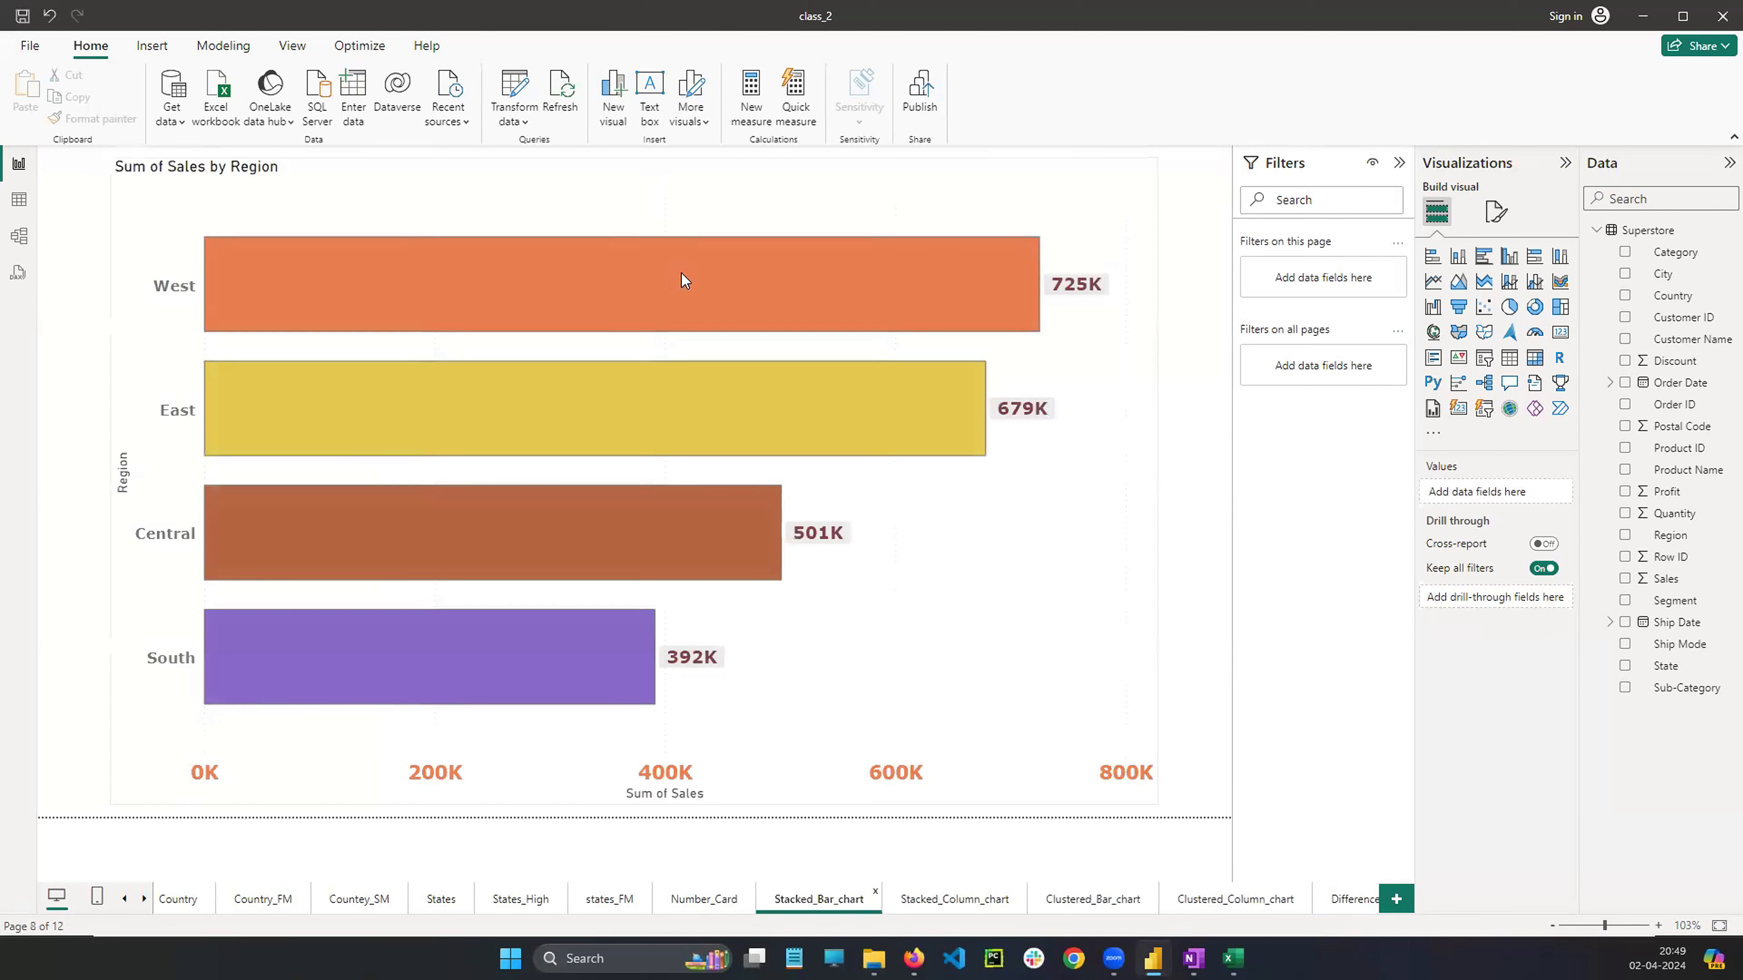
click(1009, 592)
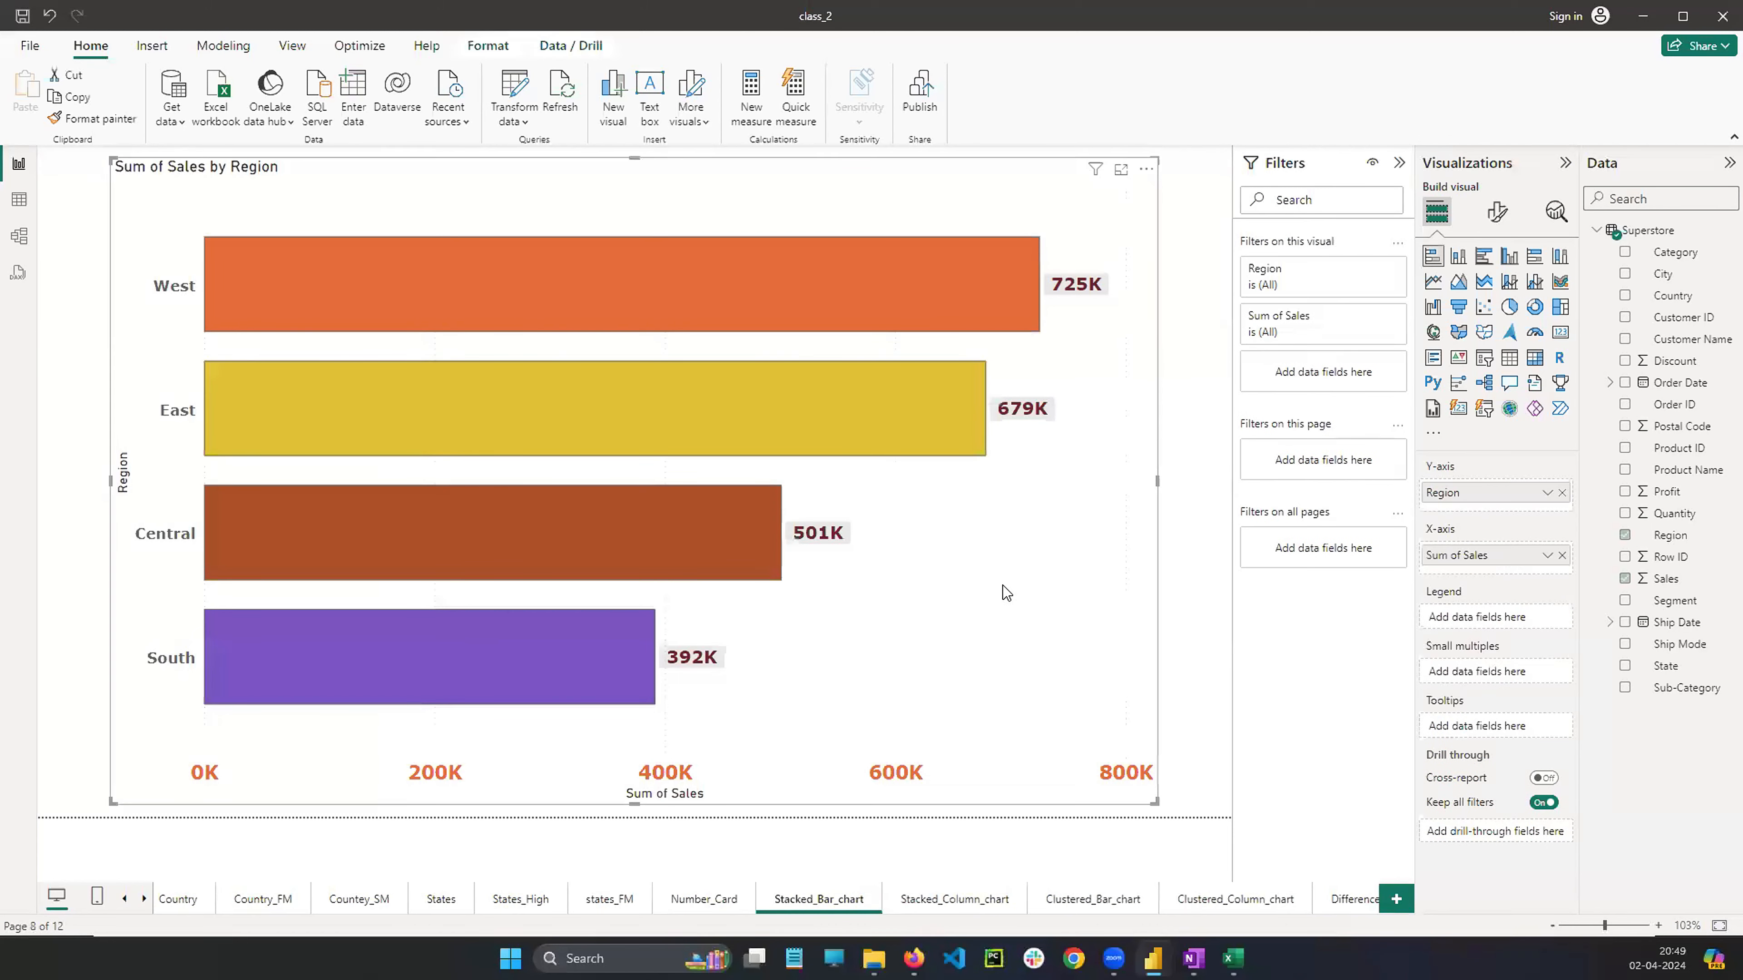
right_click(995, 571)
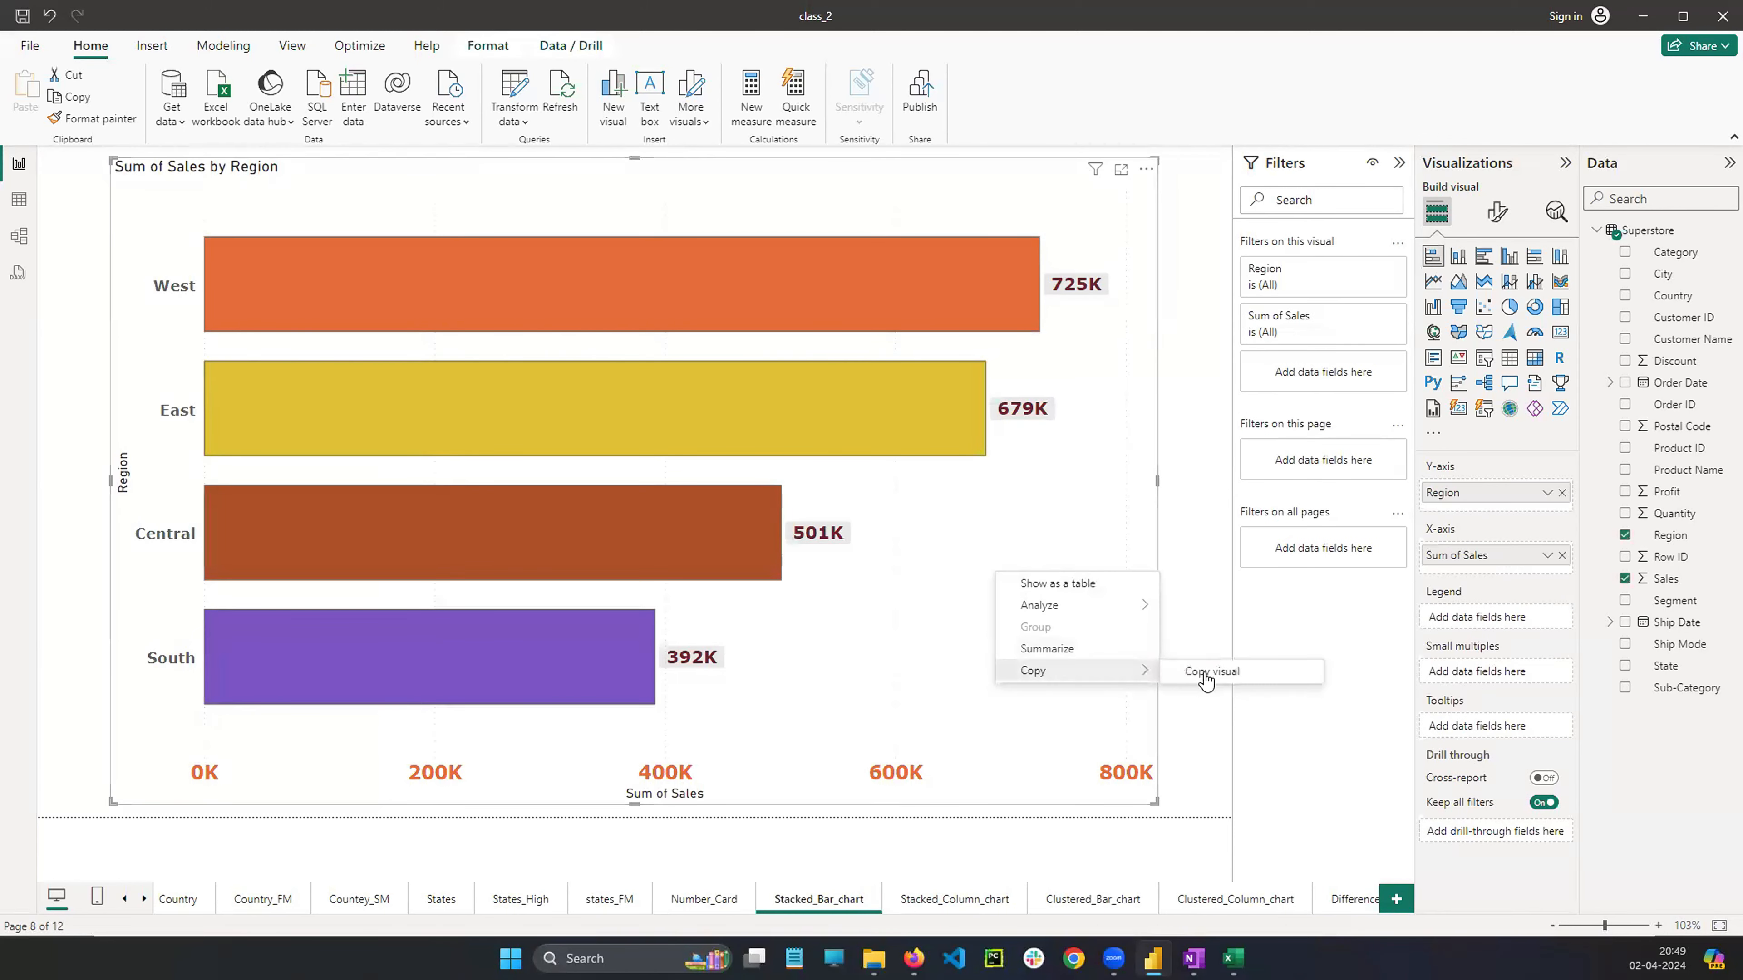
click(1228, 673)
click(1350, 899)
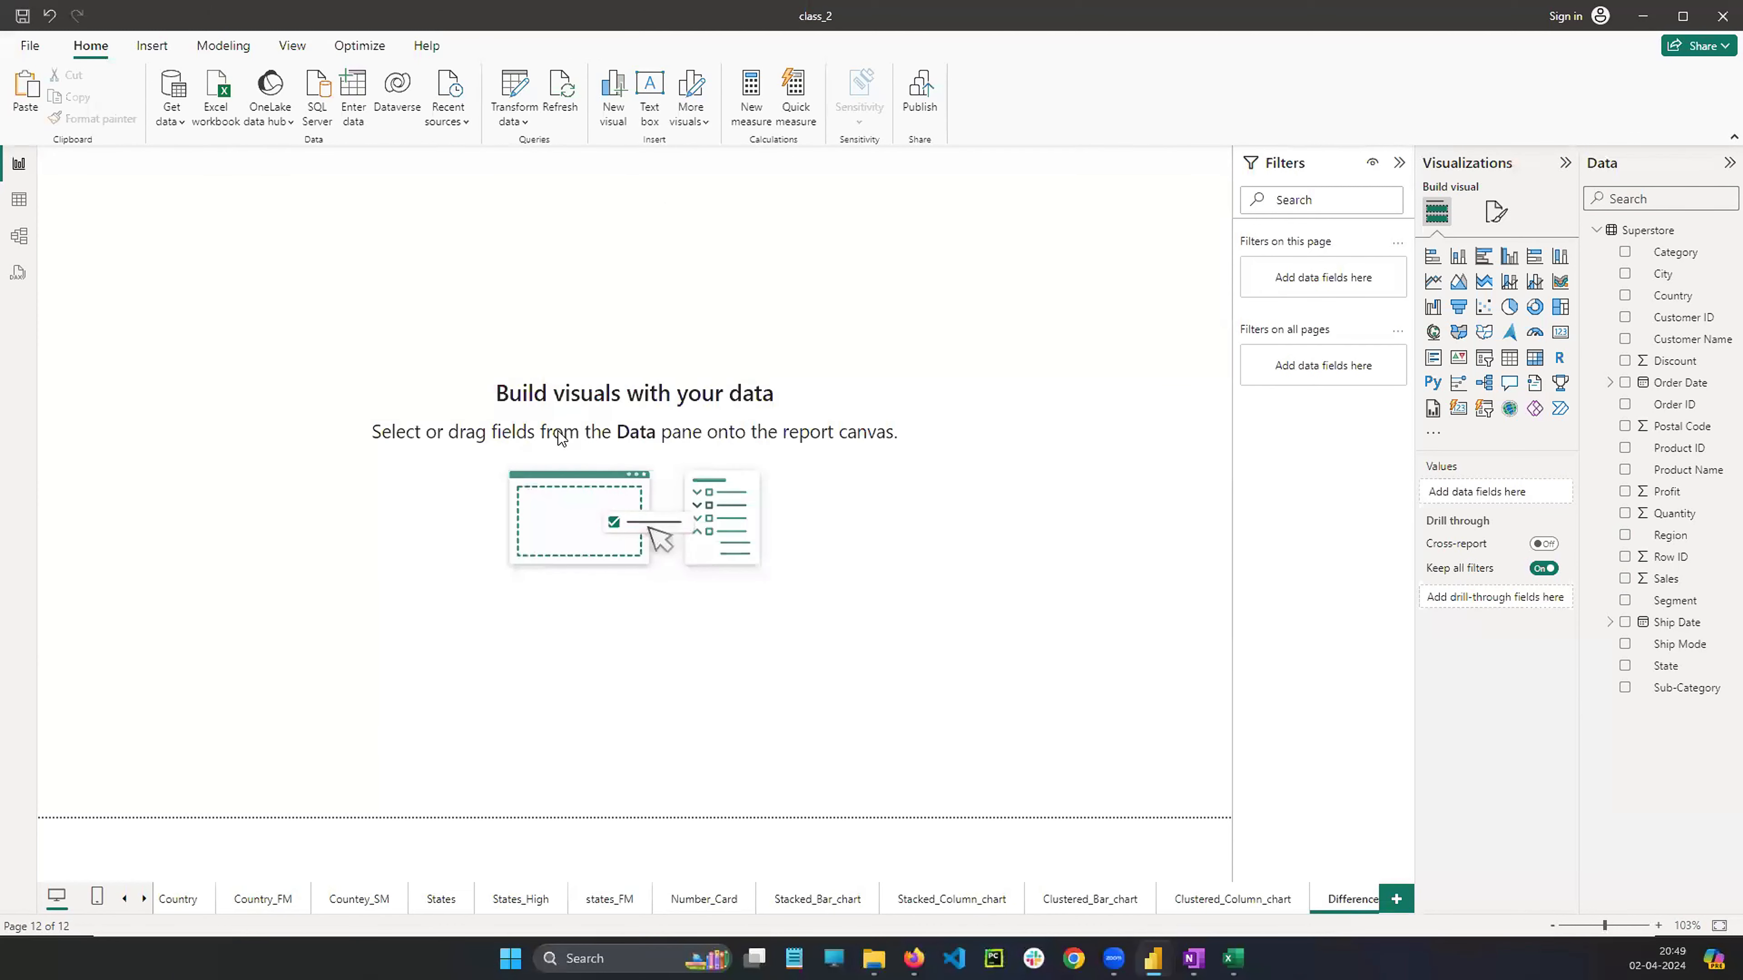
key(ctrl+v)
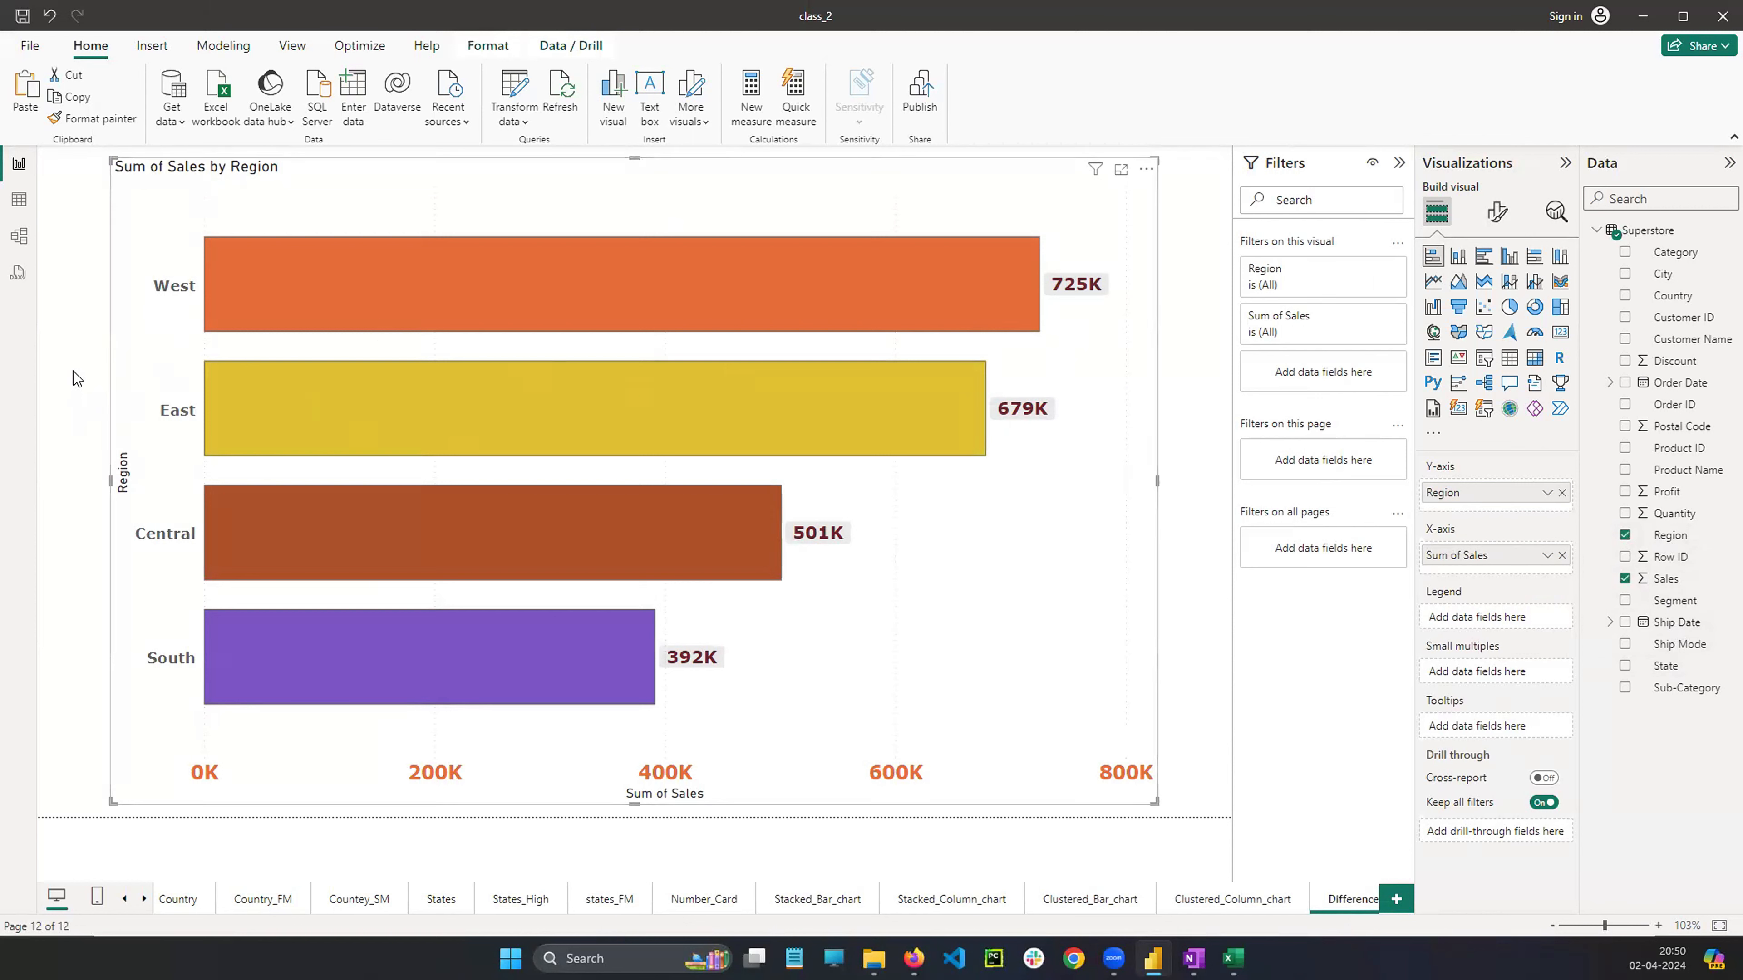
click(250, 414)
mouse_move(296, 279)
mouse_down()
mouse_move(275, 295)
mouse_move(337, 278)
mouse_move(340, 300)
mouse_up()
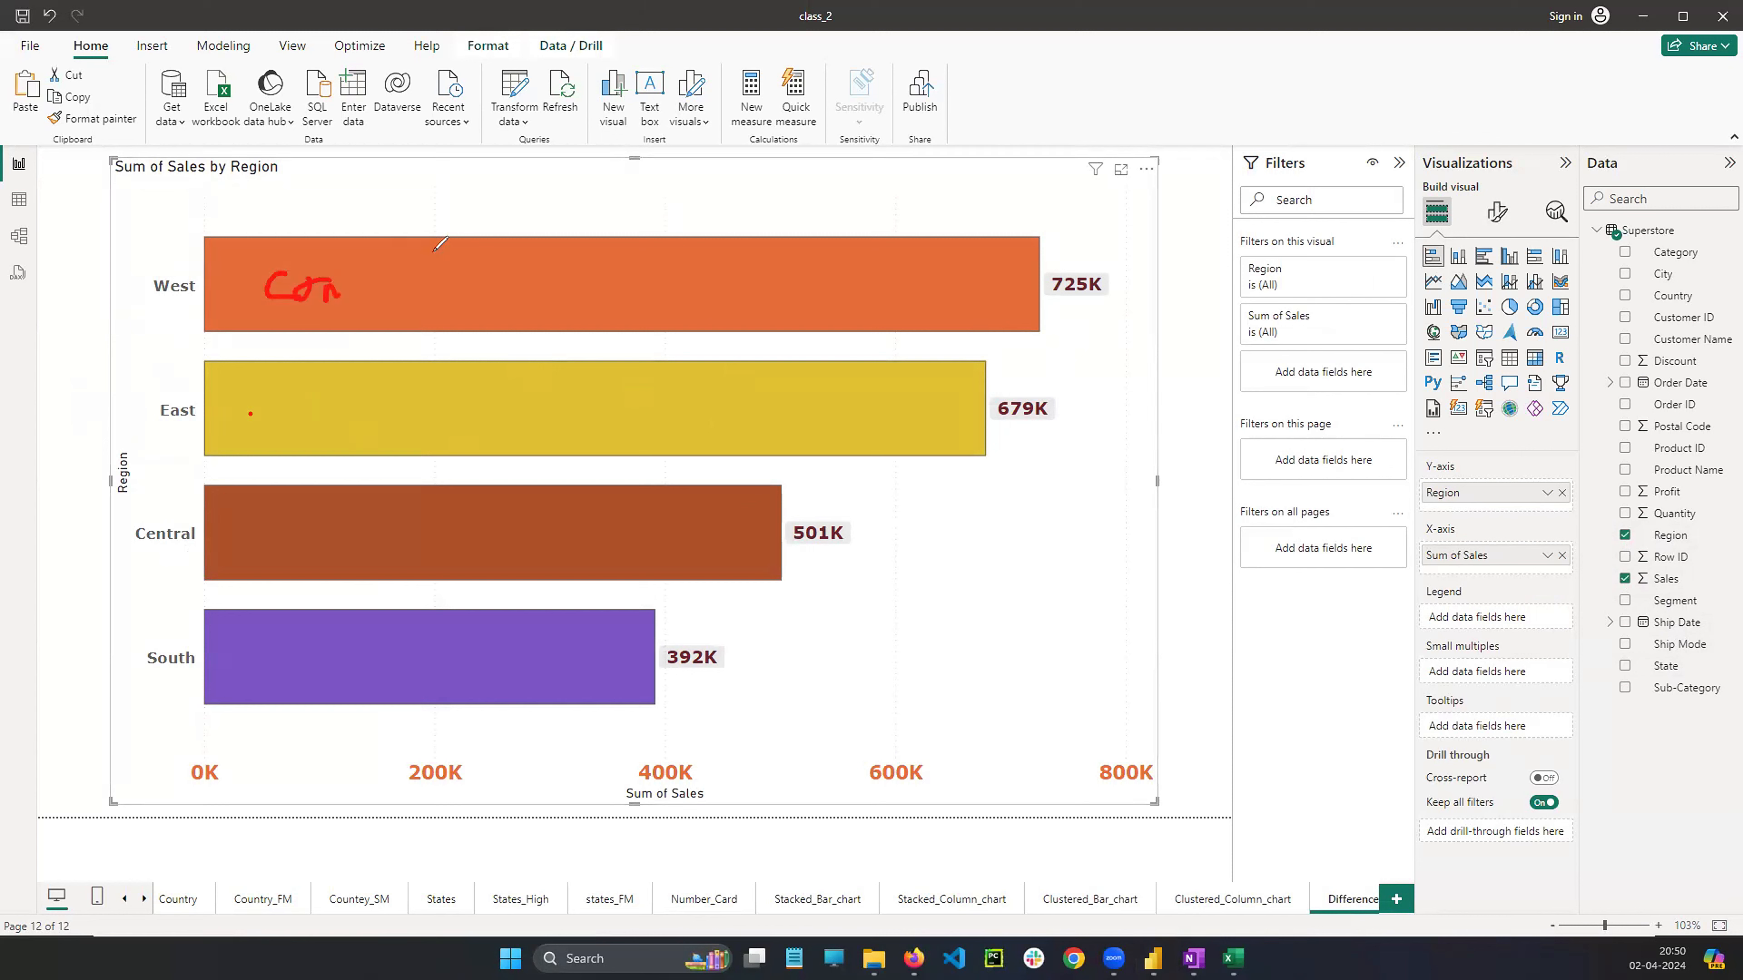
drag(458, 282, 464, 336)
drag(530, 274, 553, 280)
drag(639, 240, 640, 312)
drag(726, 267, 737, 305)
drag(713, 286, 754, 282)
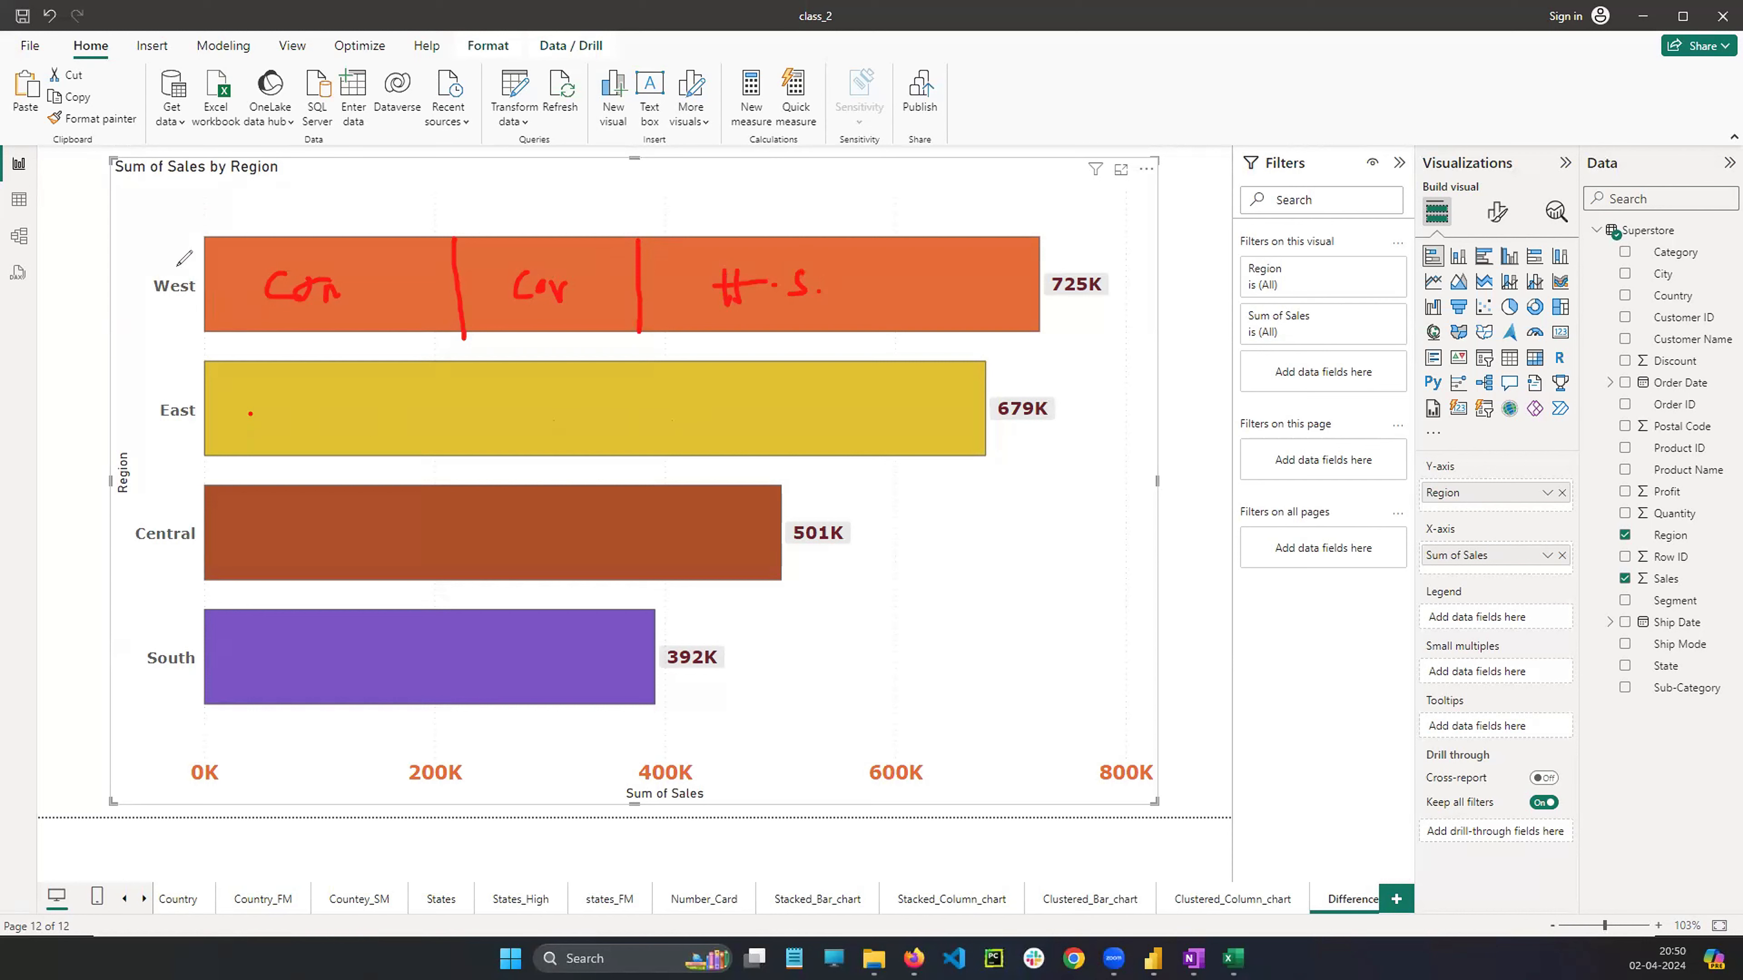
mouse_move(178, 266)
mouse_down()
mouse_move(218, 302)
mouse_move(291, 281)
mouse_move(801, 267)
mouse_up()
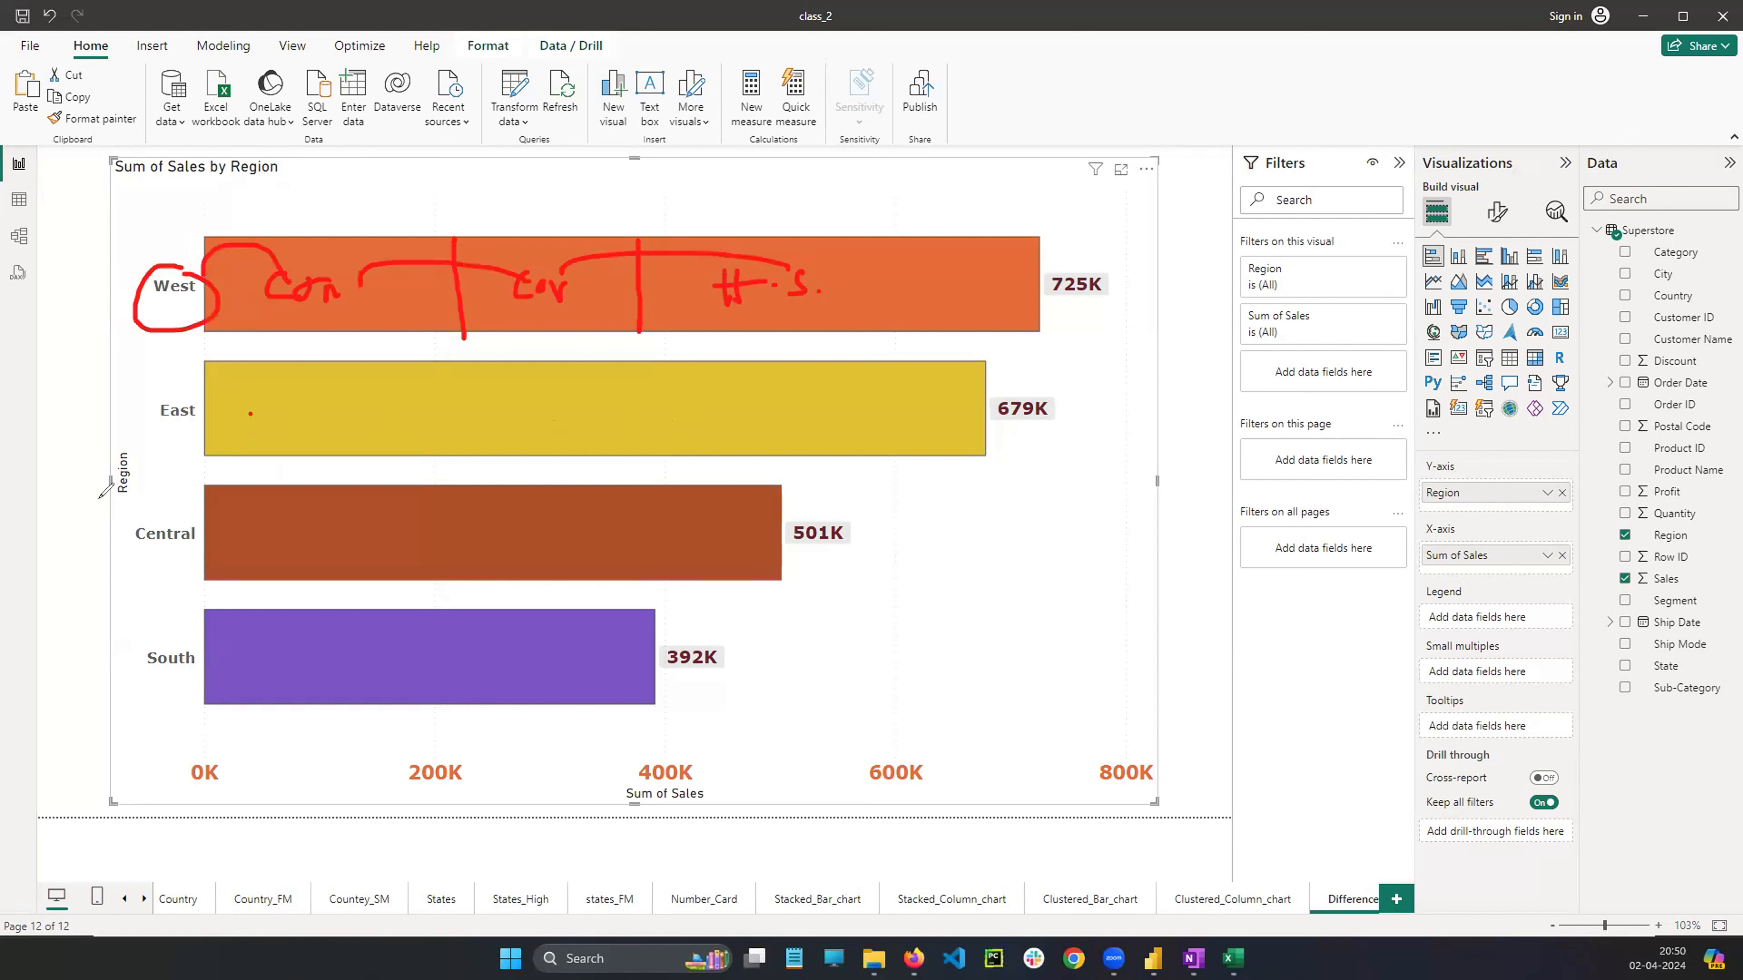
key(e)
key(Escape)
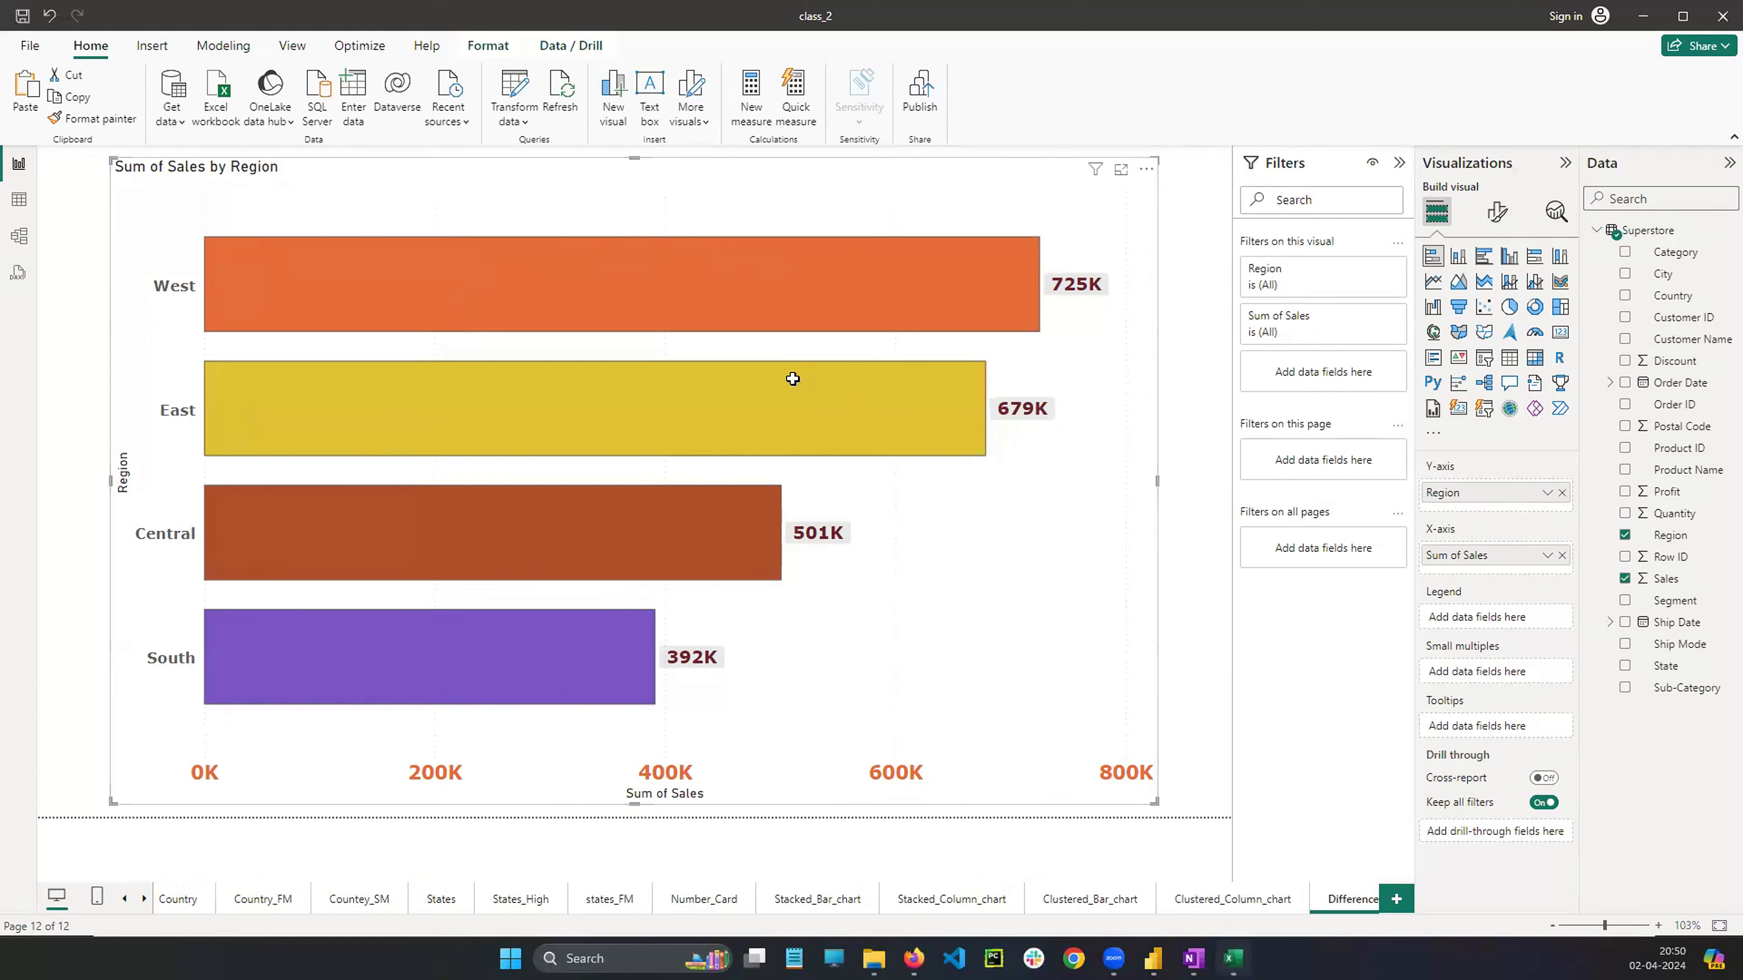
Switch to Excel and inspect the Region, Segment and Sales values in the Superstore sheet
key(alt+Tab)
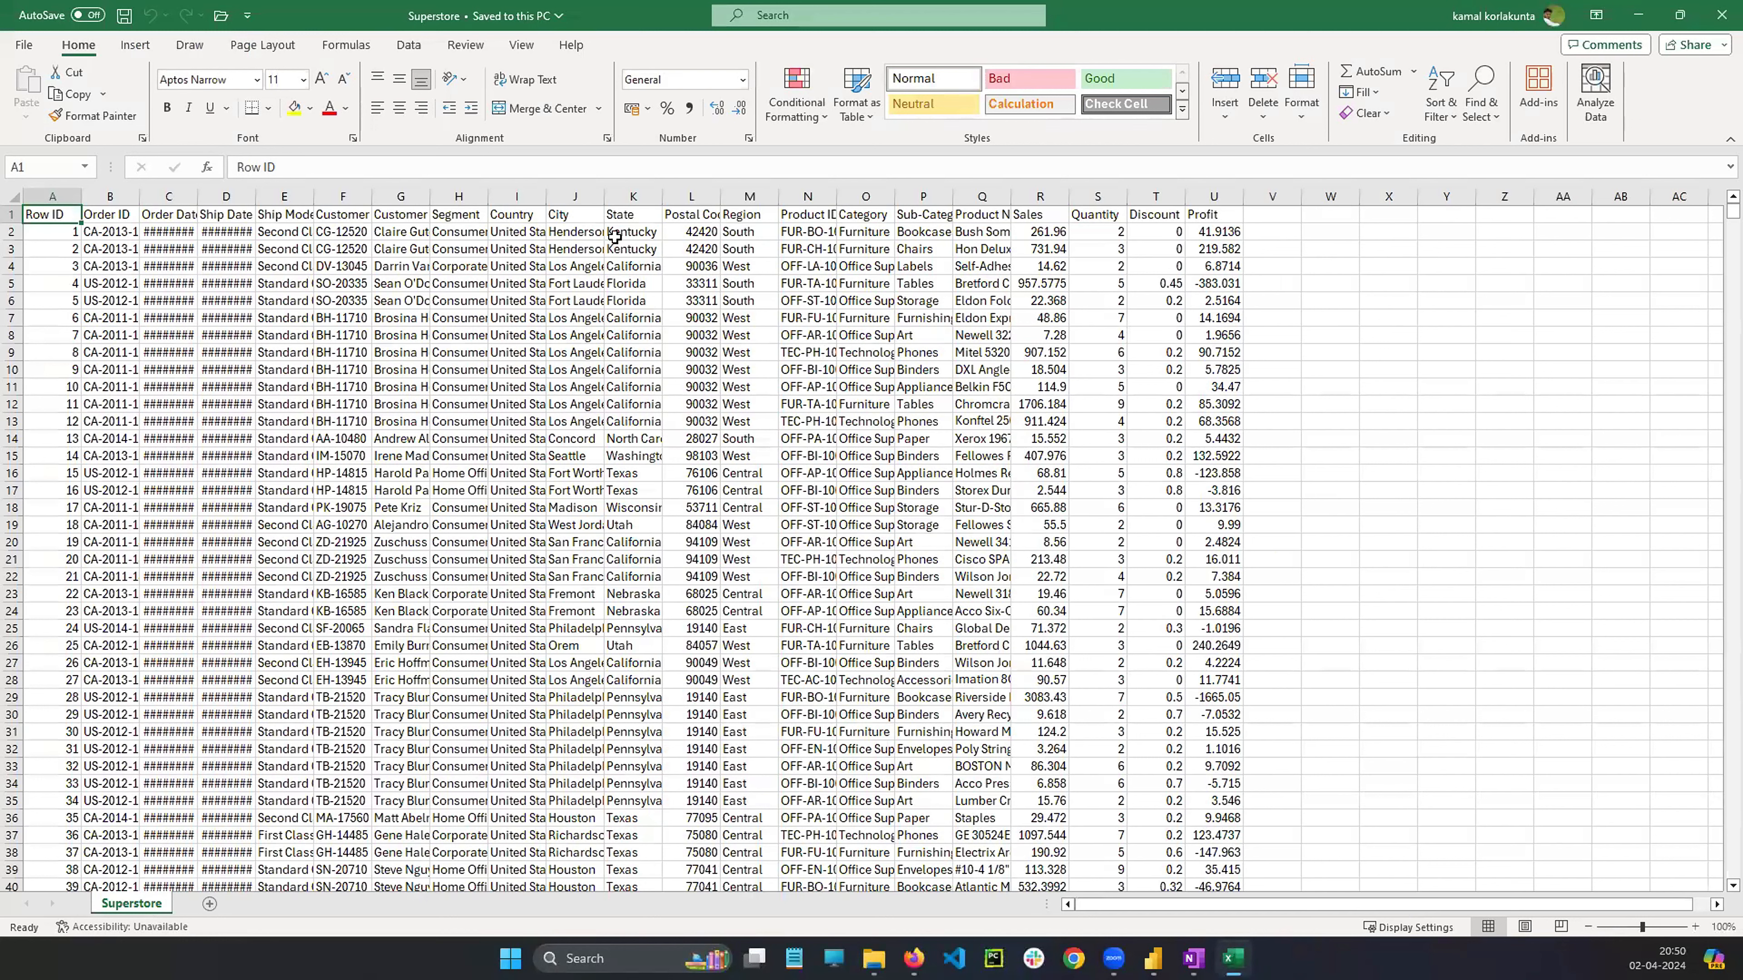
click(750, 268)
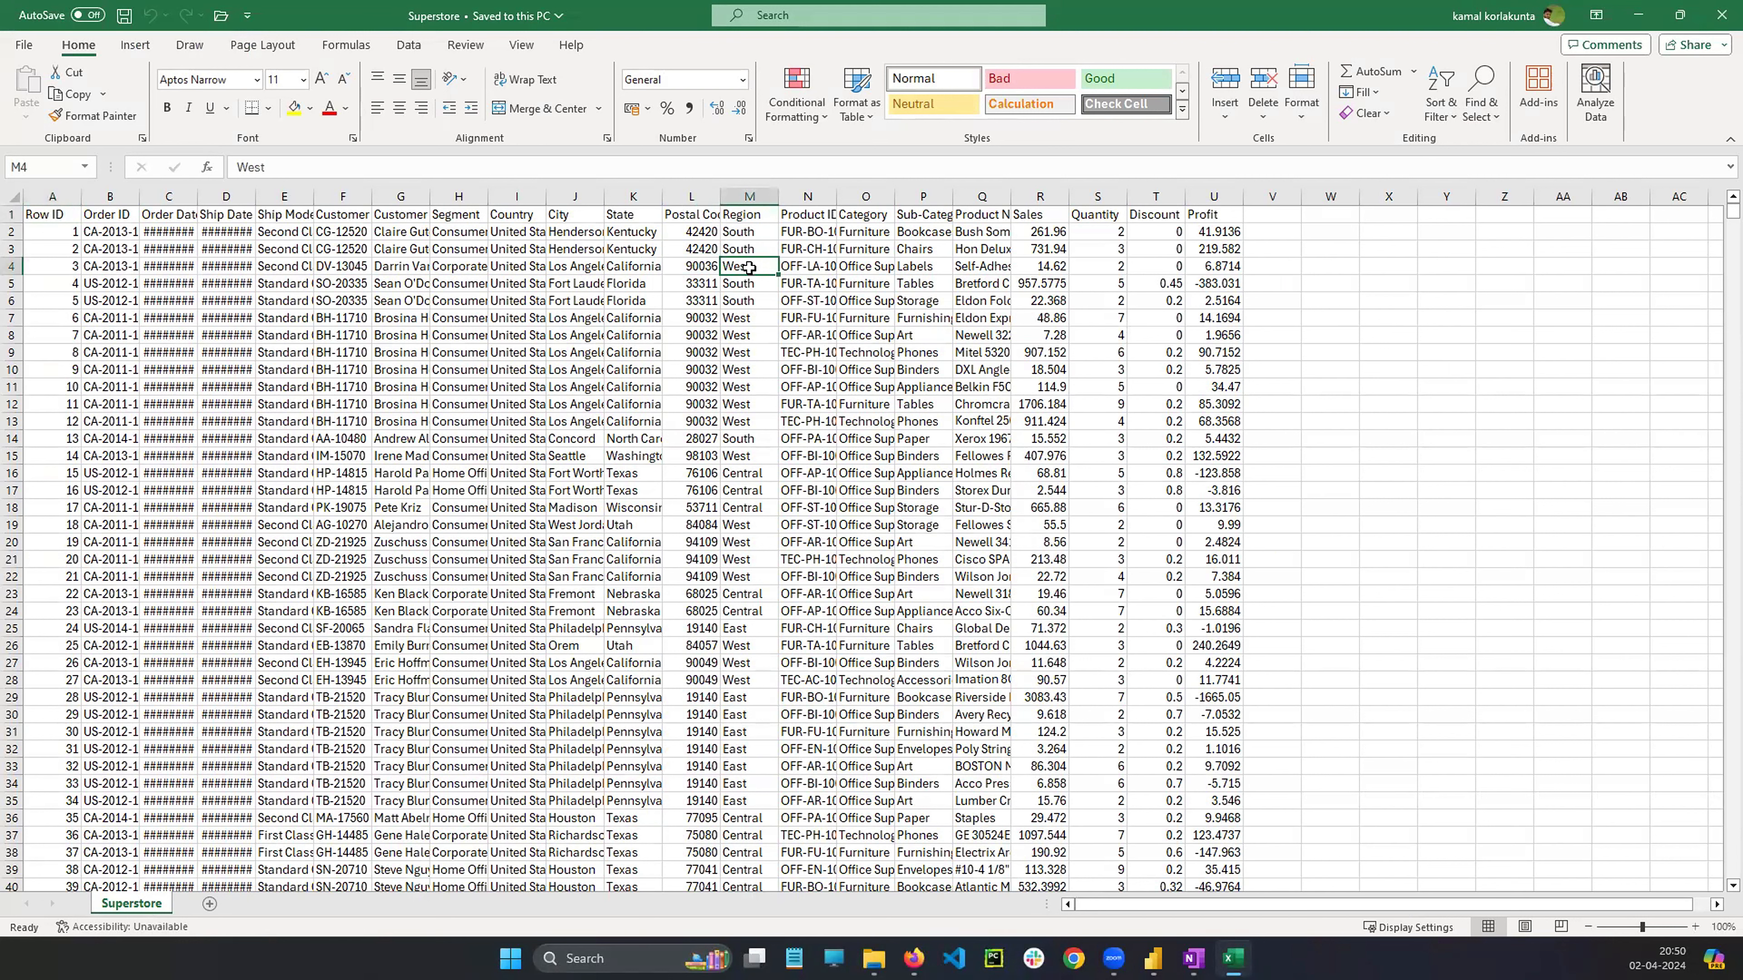
click(460, 248)
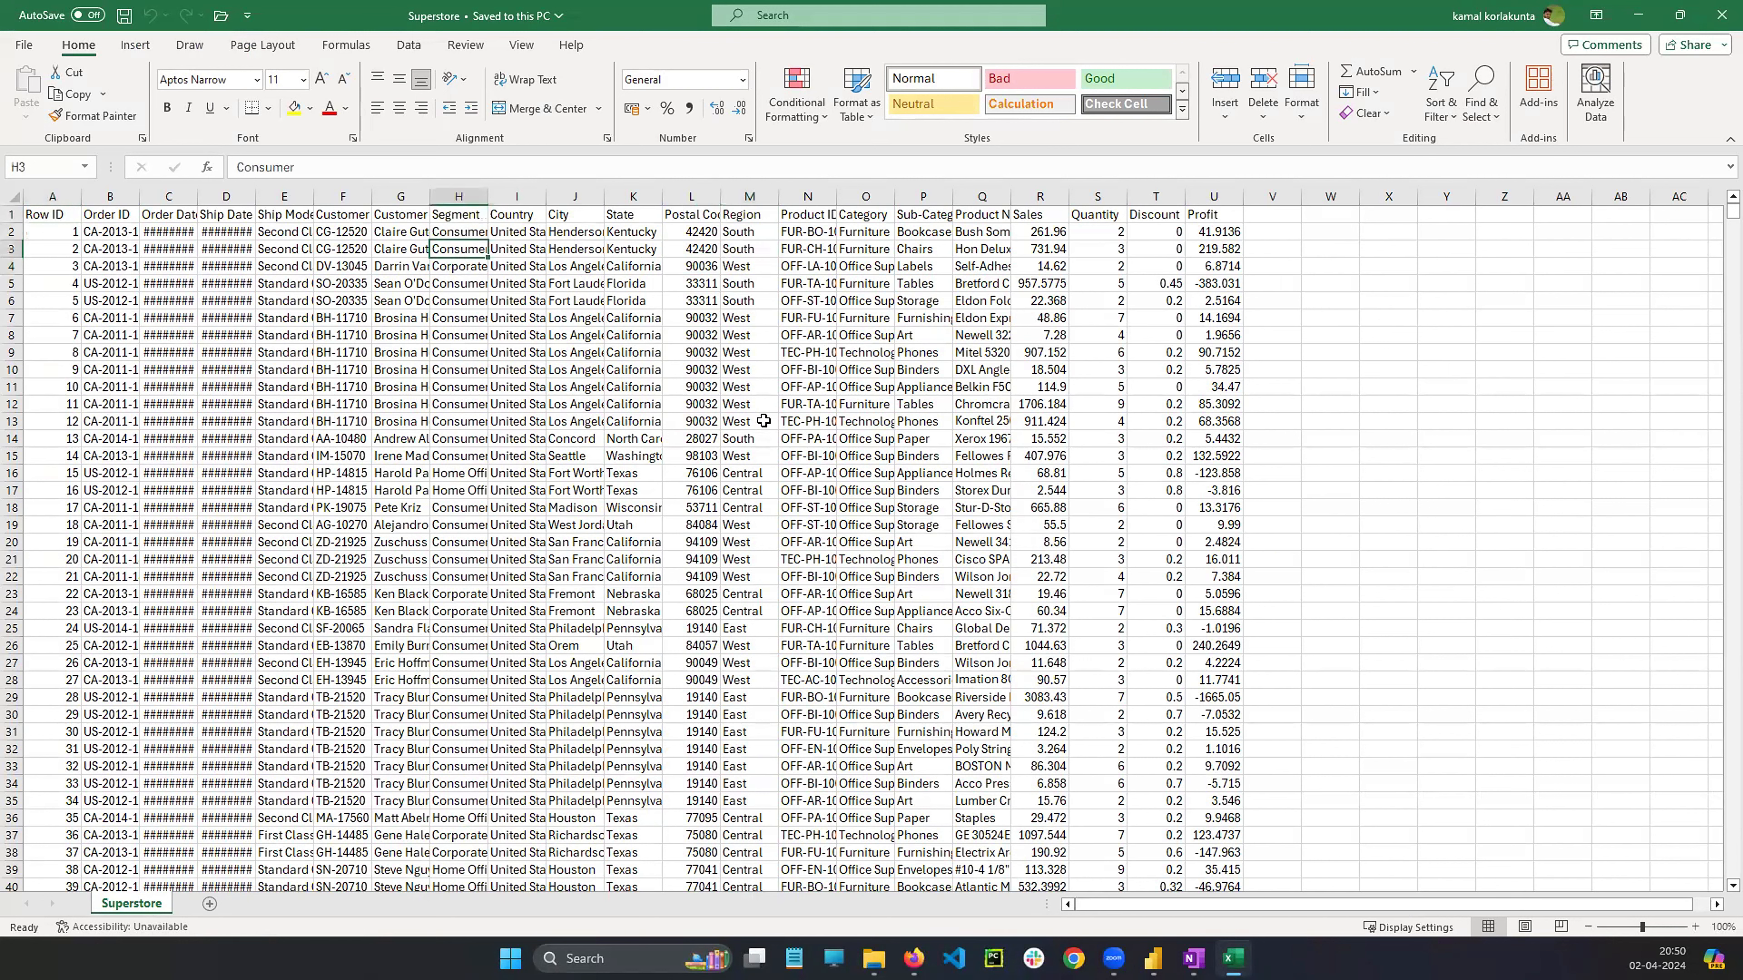
click(736, 457)
click(460, 457)
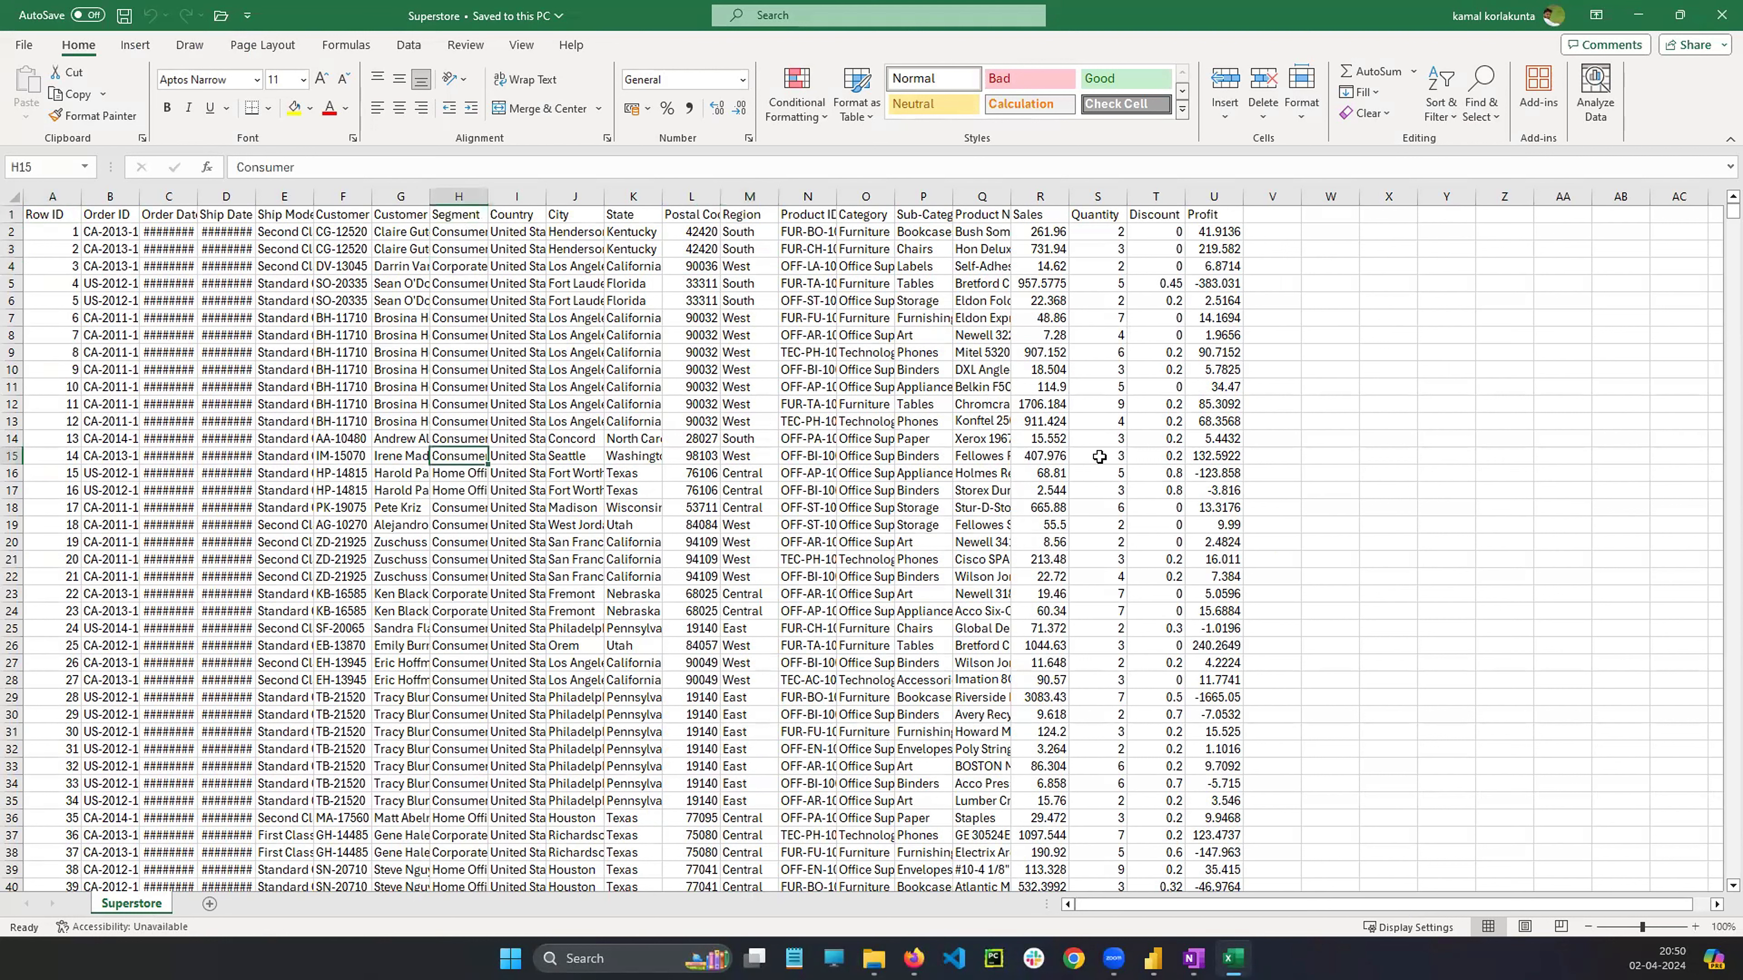
click(1056, 458)
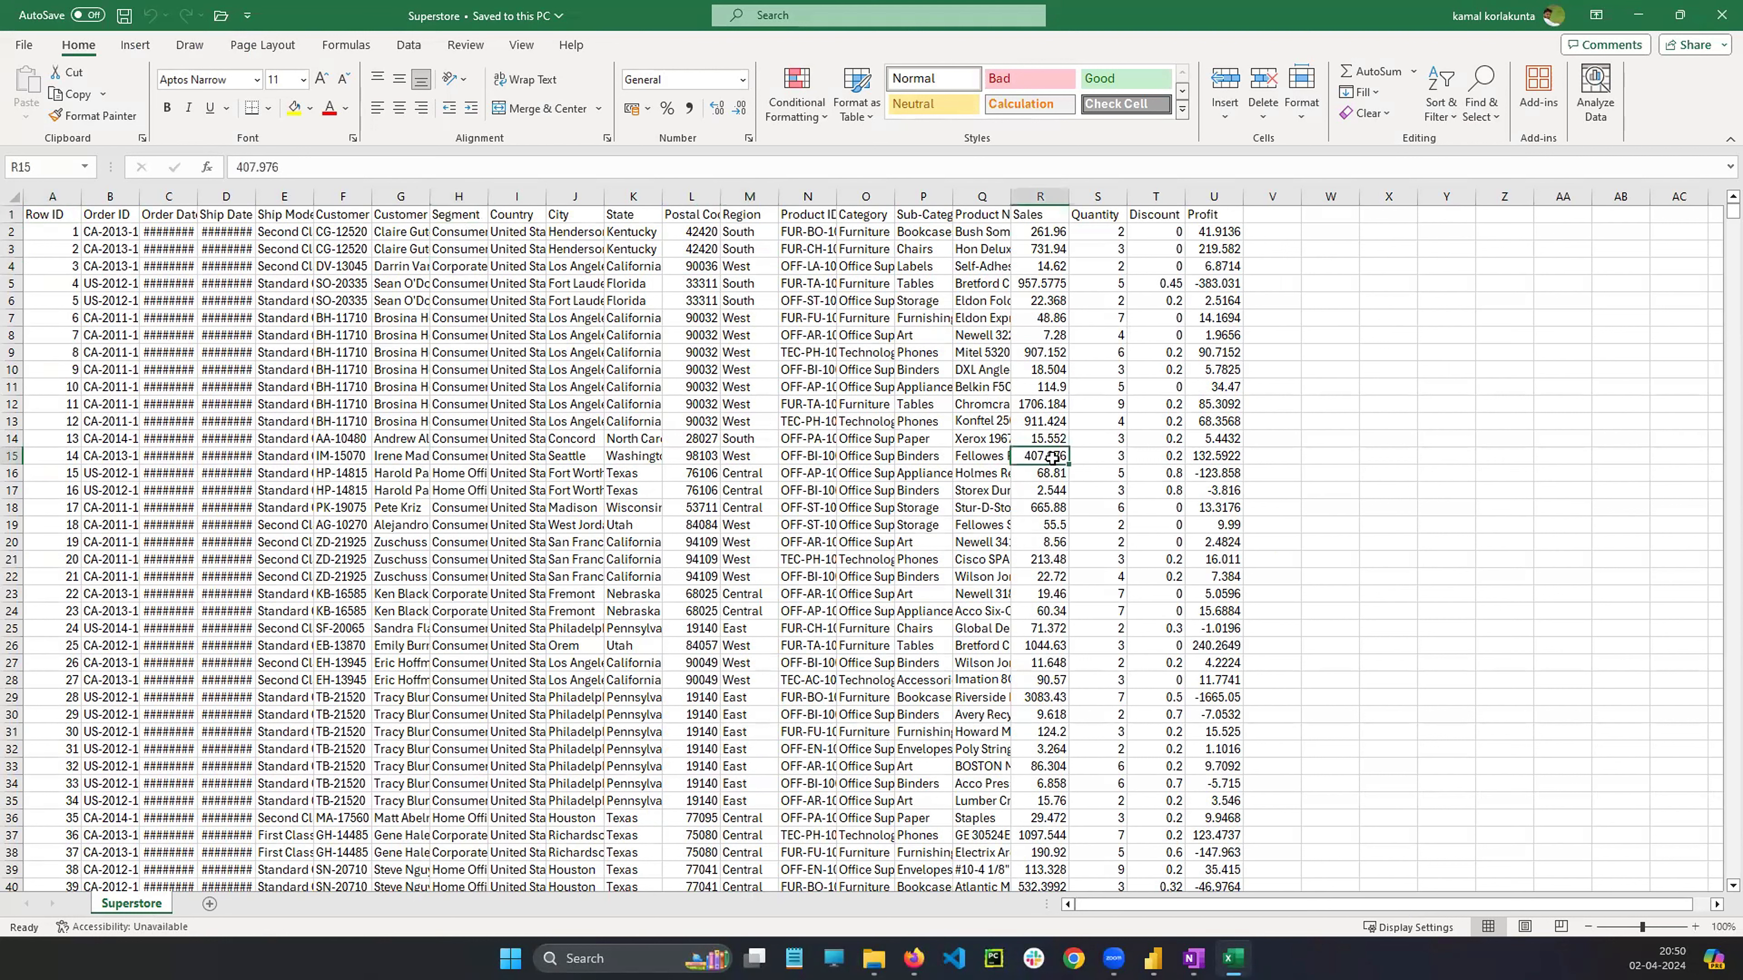
Return to Power BI and add Segment as the legend of the pasted bar chart
click(1194, 958)
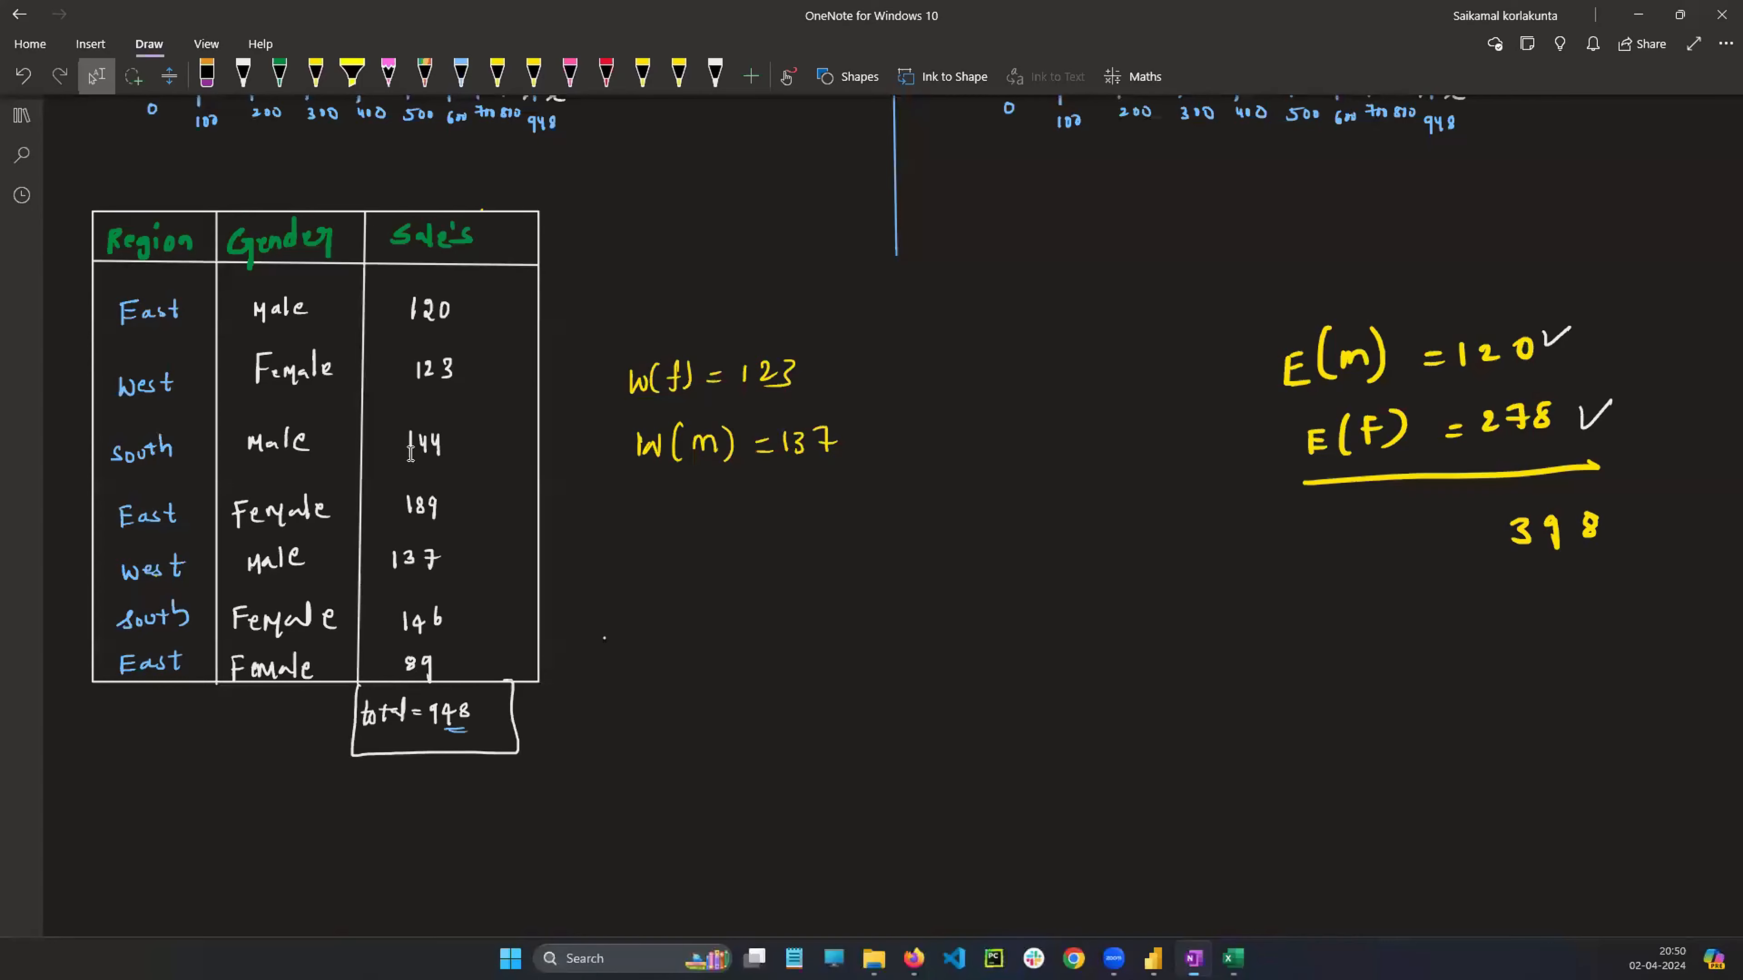
scroll(1240, 615, up, 5)
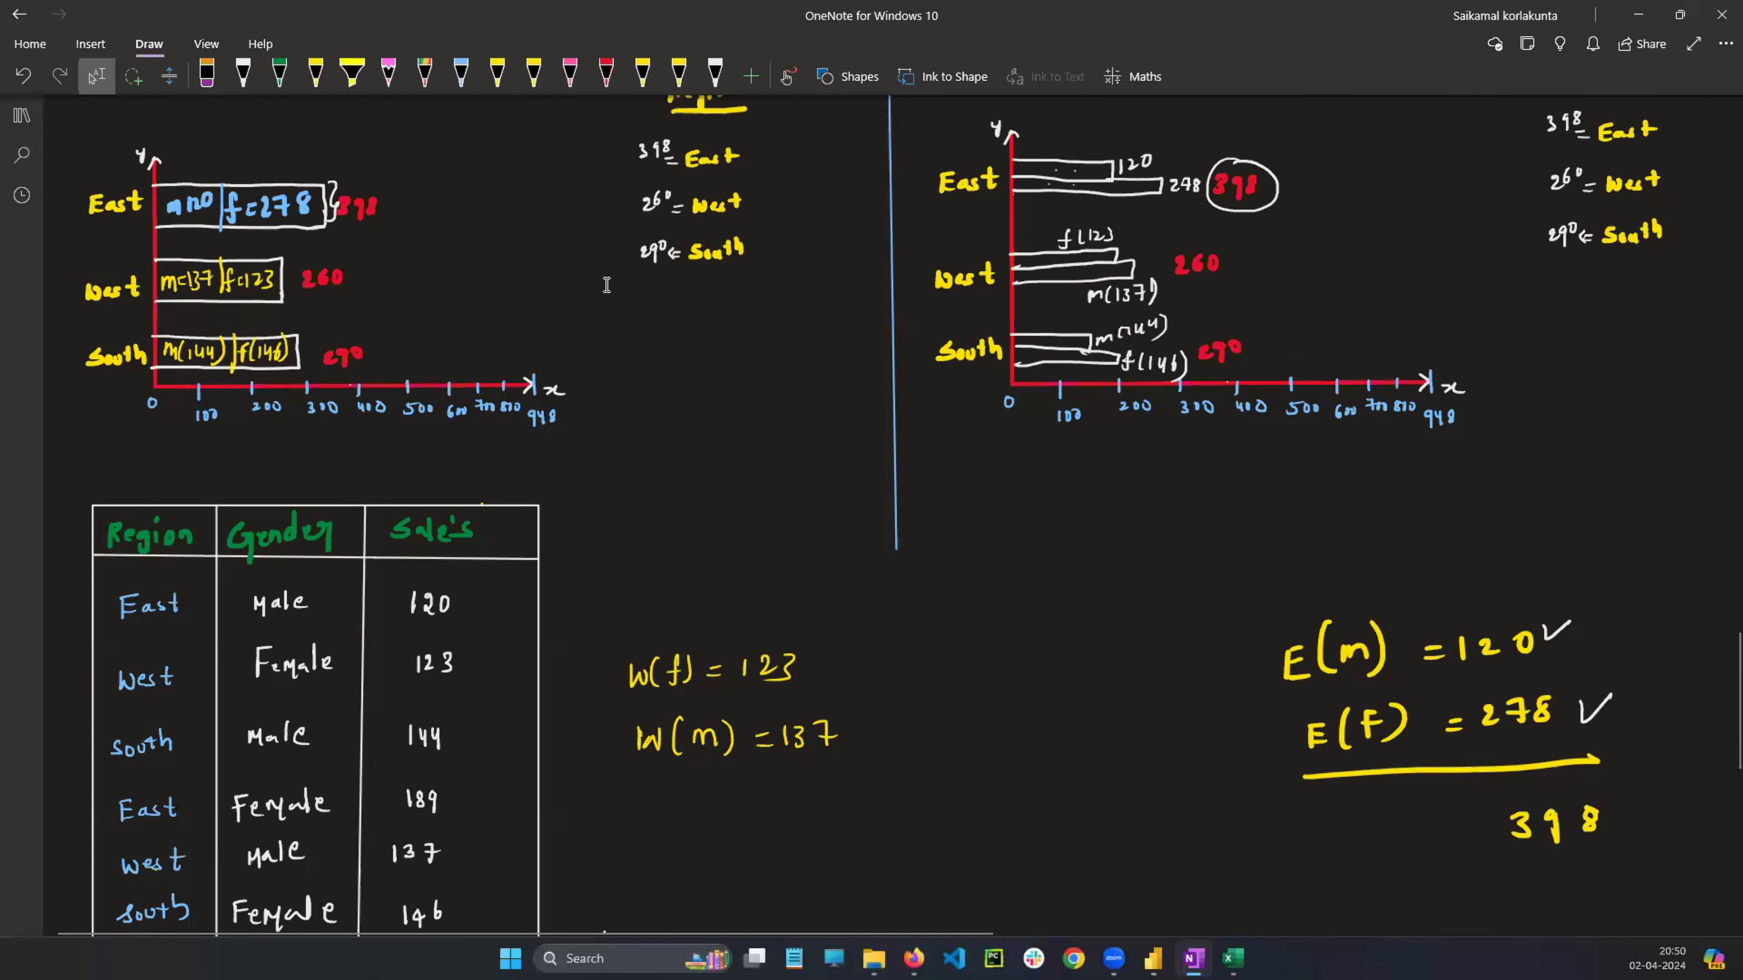
mouse_move(1153, 958)
click(1148, 815)
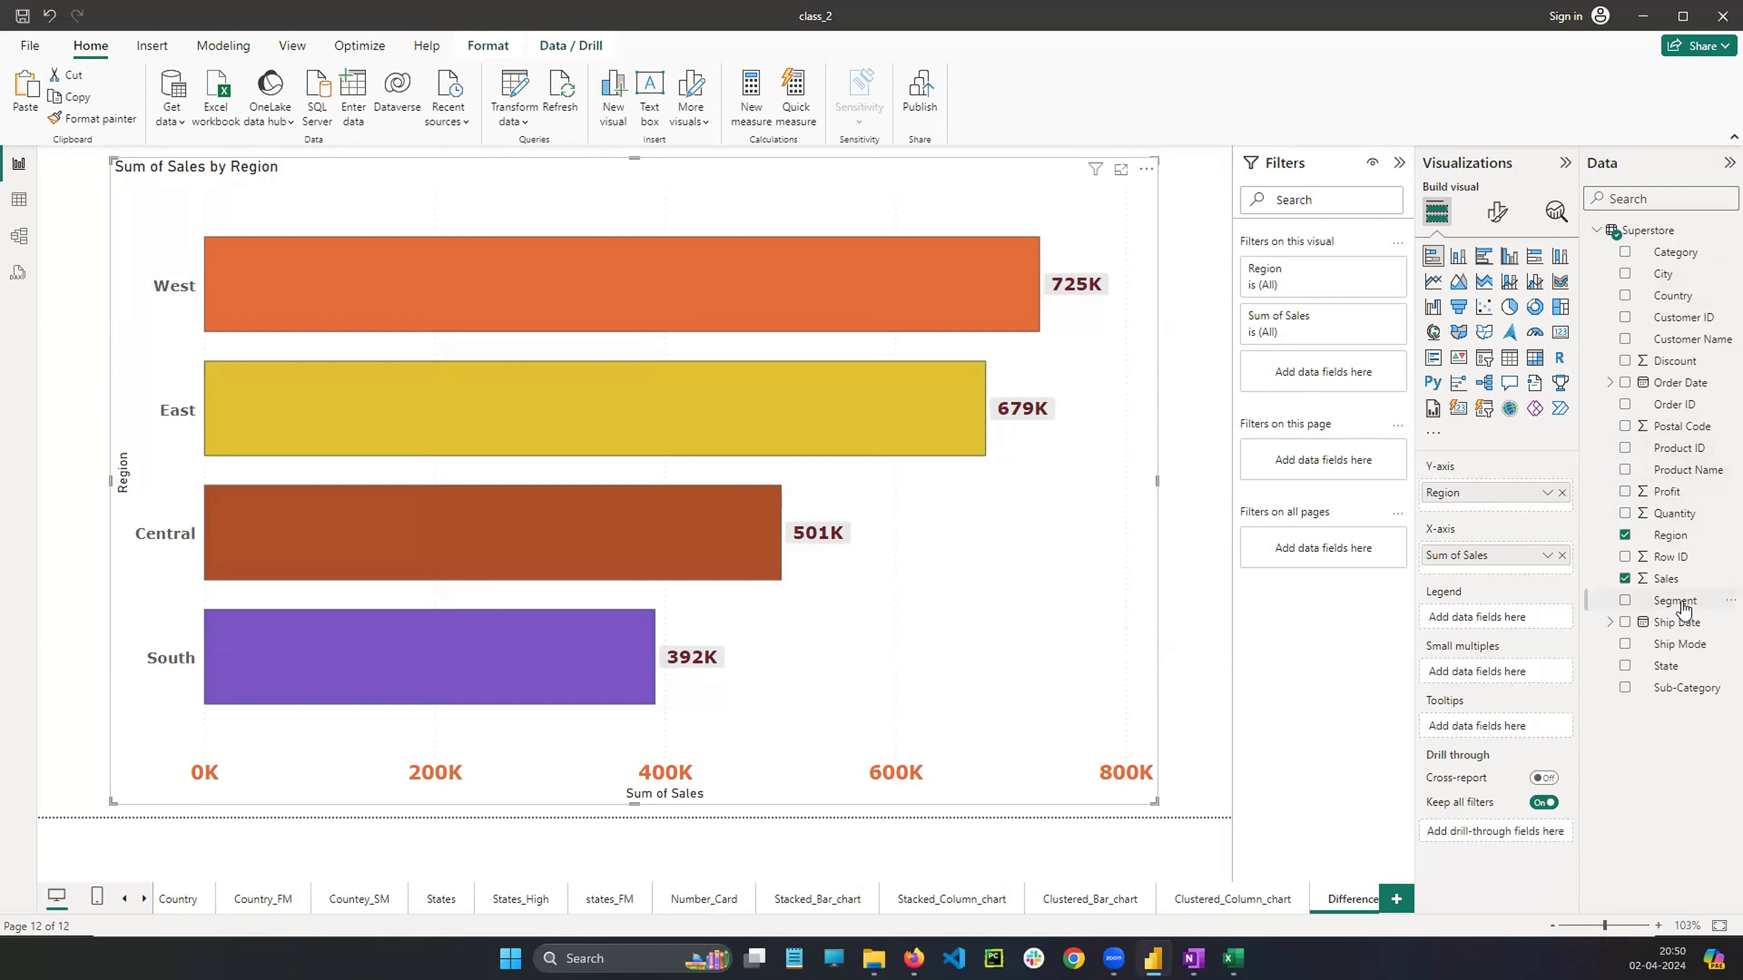
drag(1682, 608, 1503, 616)
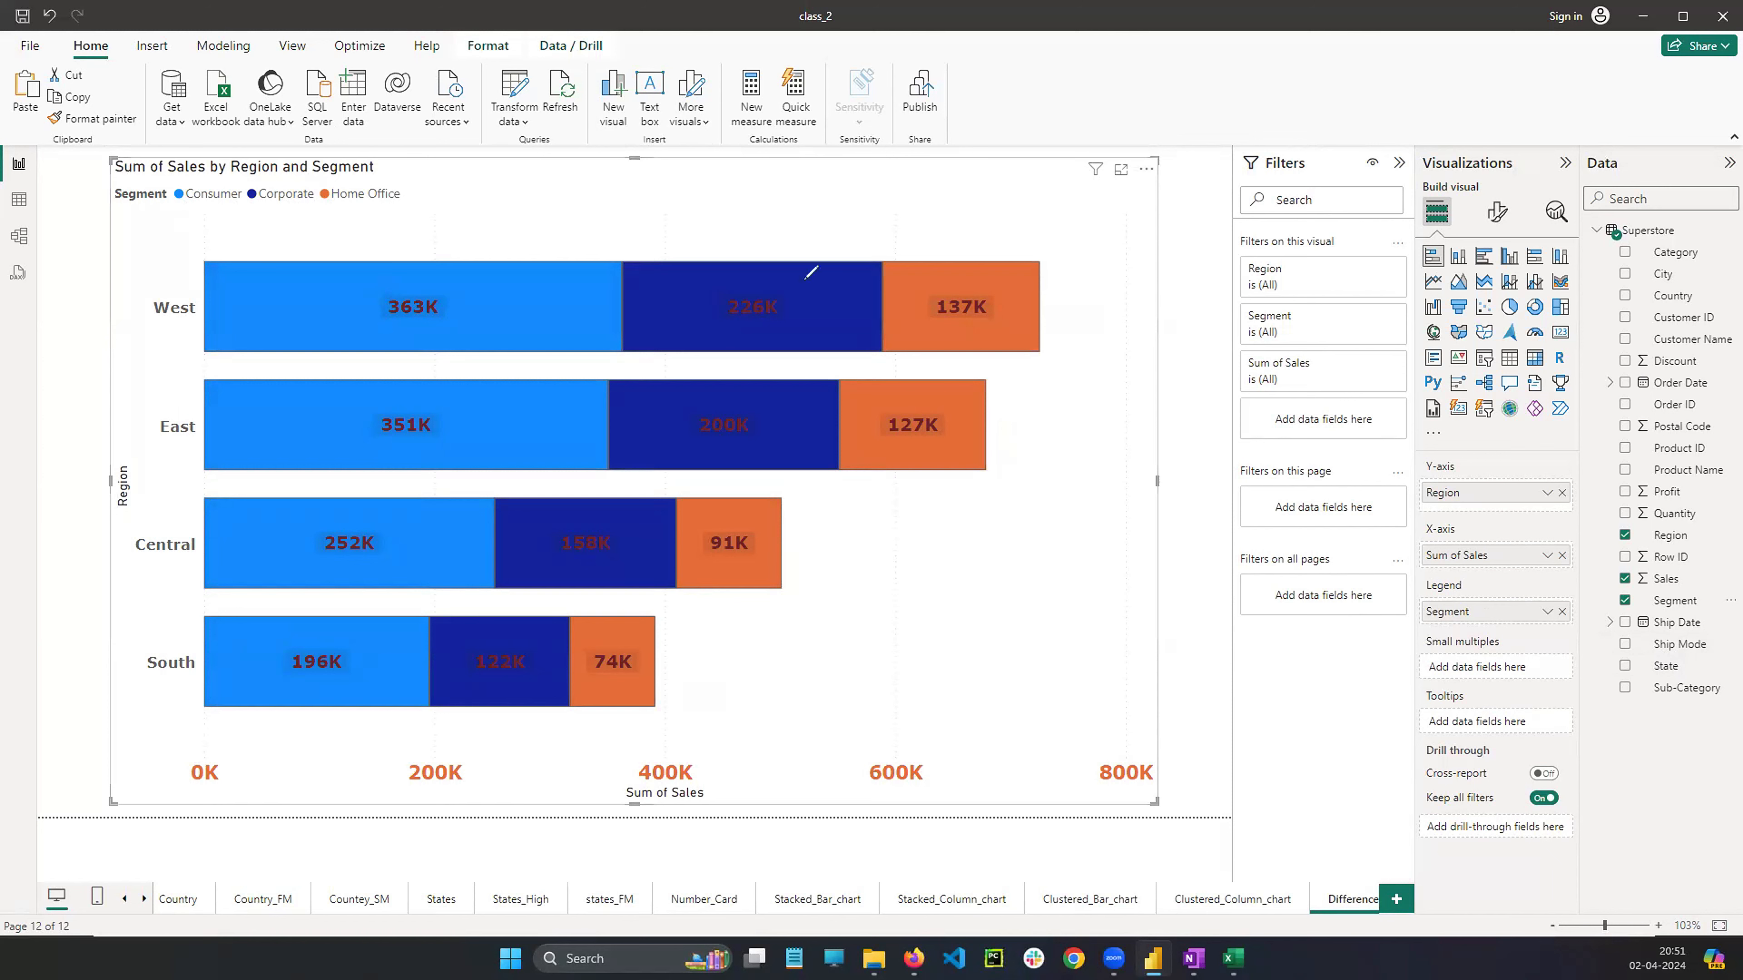
drag(178, 287, 183, 277)
mouse_move(452, 287)
mouse_down()
mouse_move(367, 291)
mouse_move(422, 330)
mouse_move(461, 309)
mouse_move(449, 293)
mouse_up()
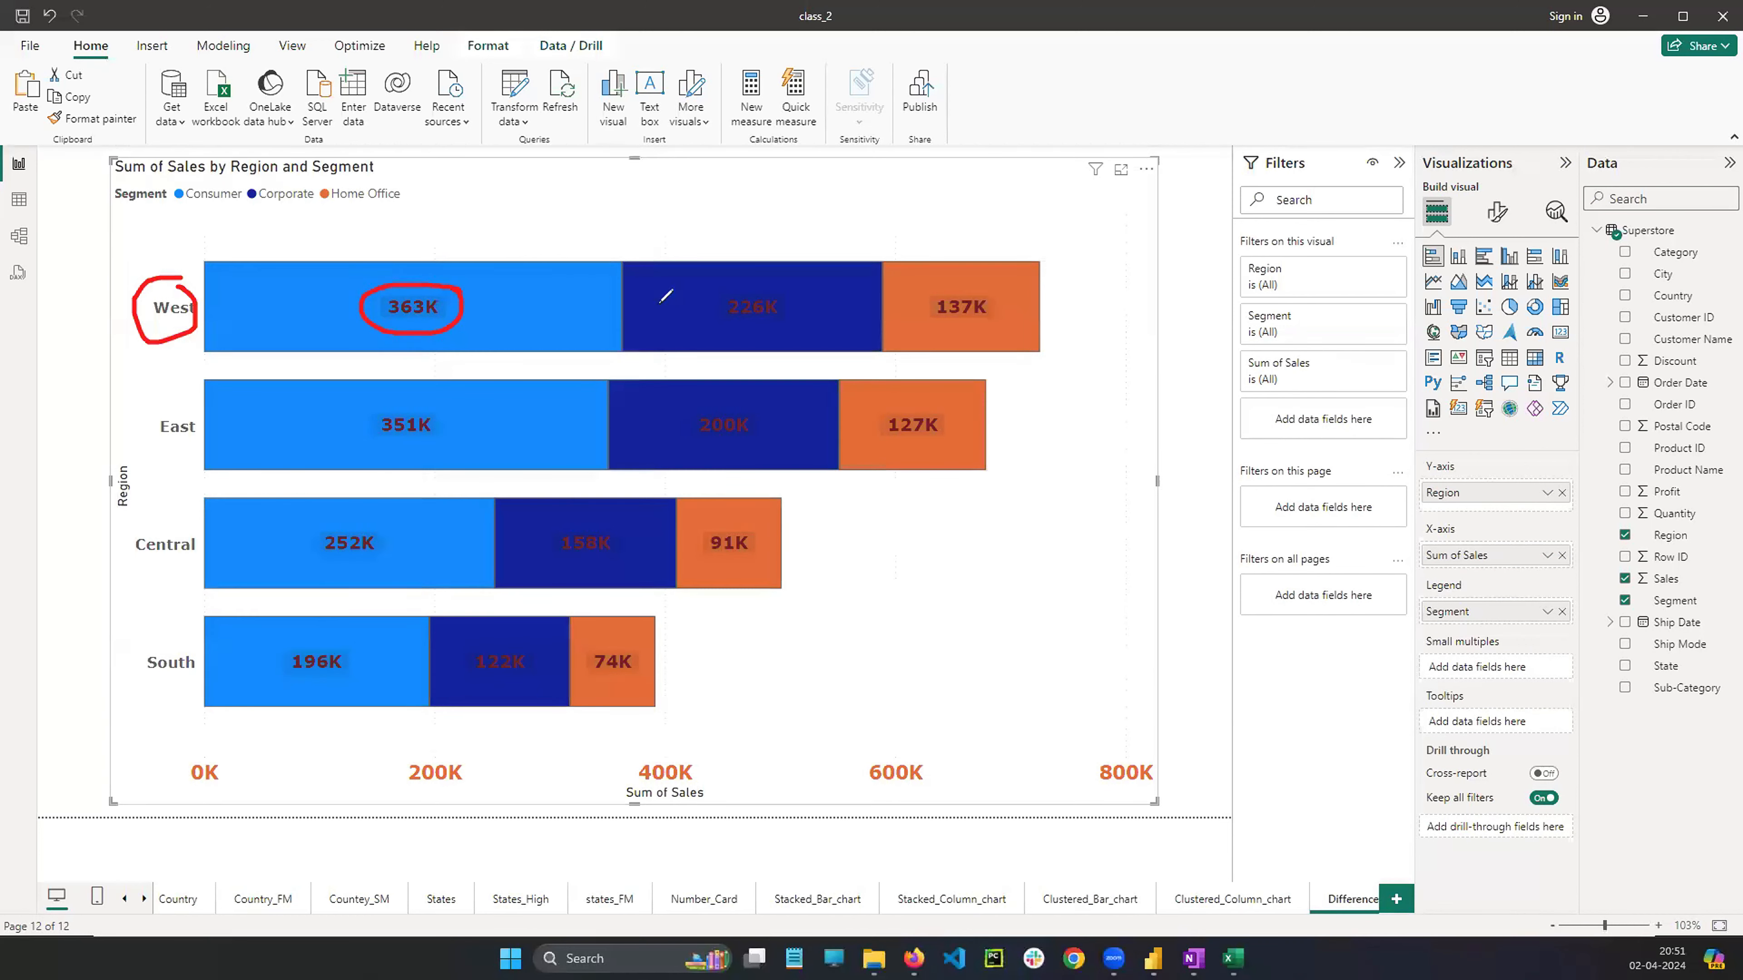
mouse_move(768, 280)
mouse_down()
mouse_move(719, 317)
mouse_move(799, 293)
mouse_up()
mouse_move(928, 280)
mouse_down()
mouse_move(933, 343)
mouse_move(953, 280)
mouse_up()
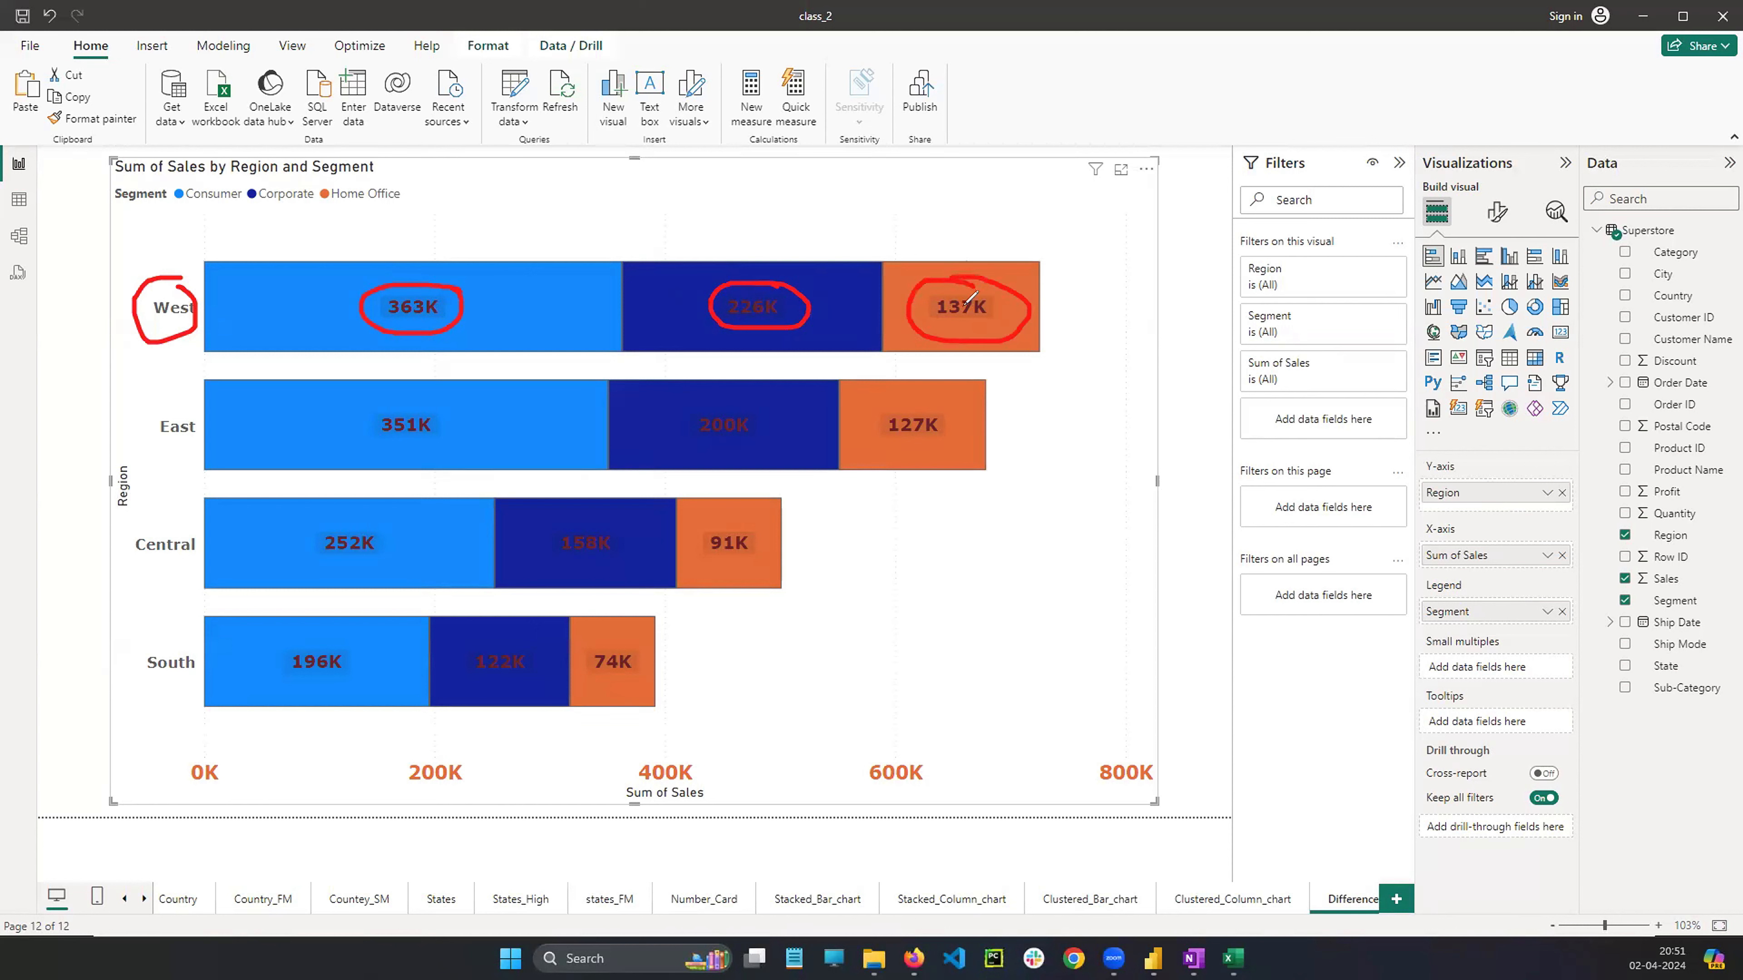
mouse_move(456, 402)
mouse_down()
mouse_move(411, 459)
mouse_move(480, 403)
mouse_up()
mouse_move(771, 384)
mouse_down()
mouse_move(754, 382)
mouse_move(796, 423)
mouse_move(761, 384)
mouse_up()
mouse_move(919, 388)
mouse_down()
mouse_move(983, 445)
mouse_move(899, 415)
mouse_up()
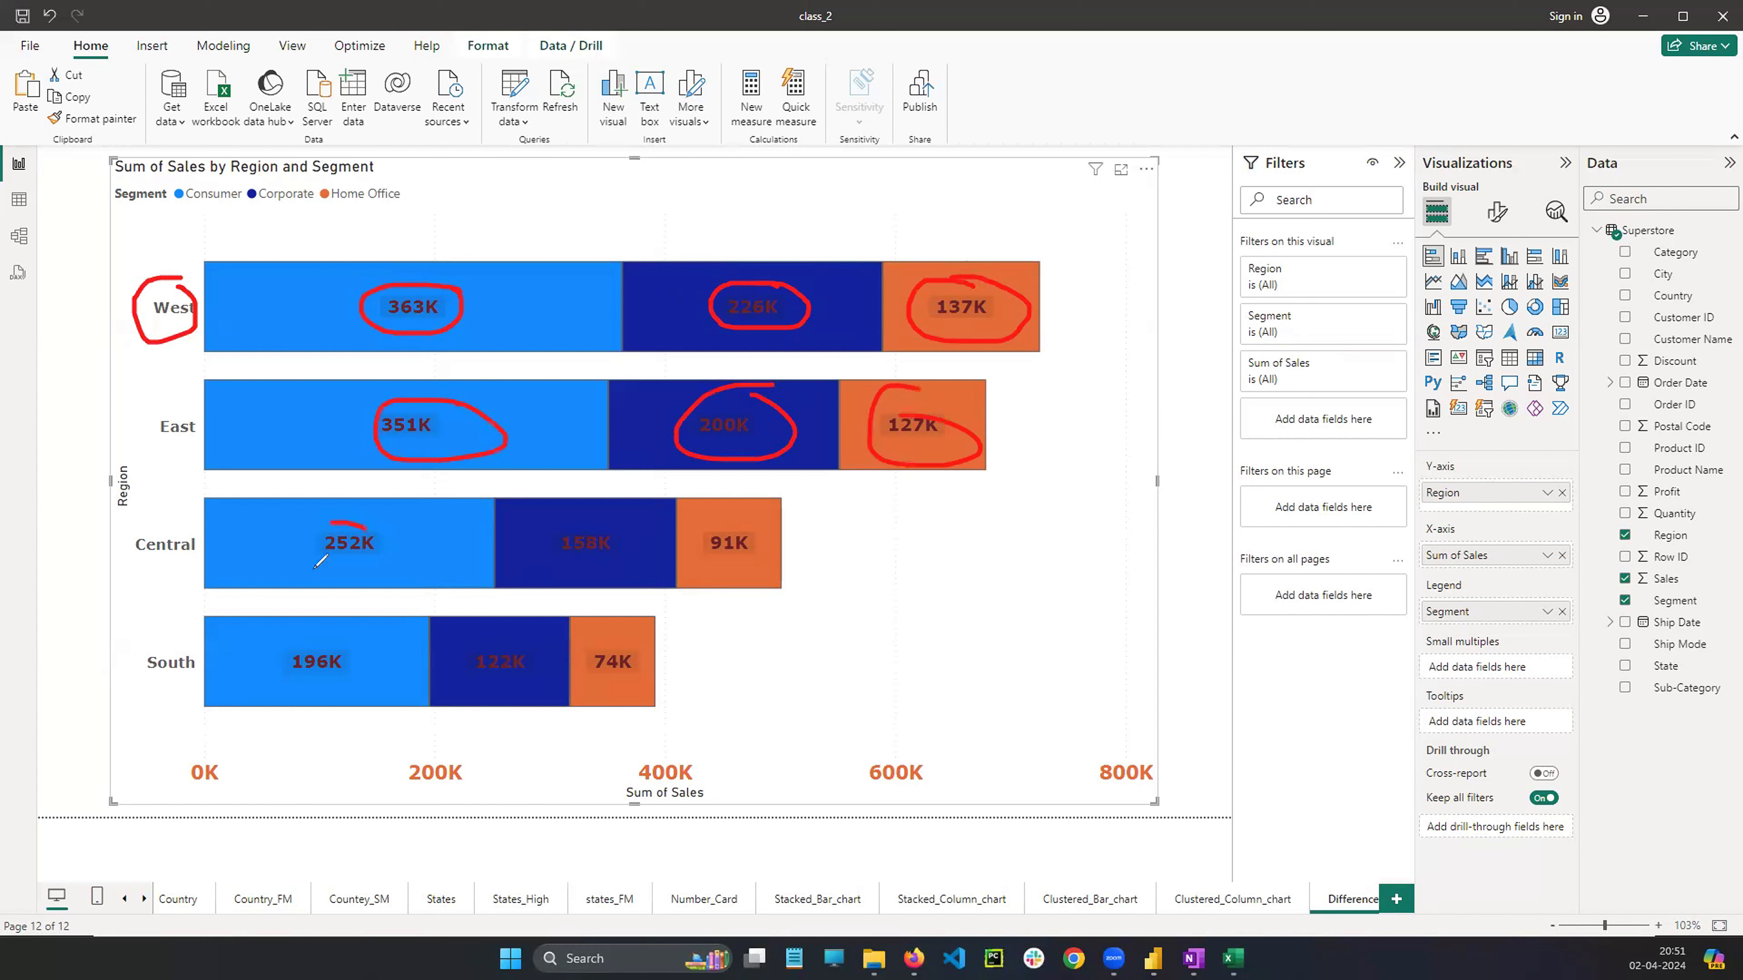
drag(320, 562, 371, 521)
mouse_move(613, 506)
mouse_down()
mouse_move(748, 502)
mouse_move(790, 552)
mouse_move(679, 489)
mouse_up()
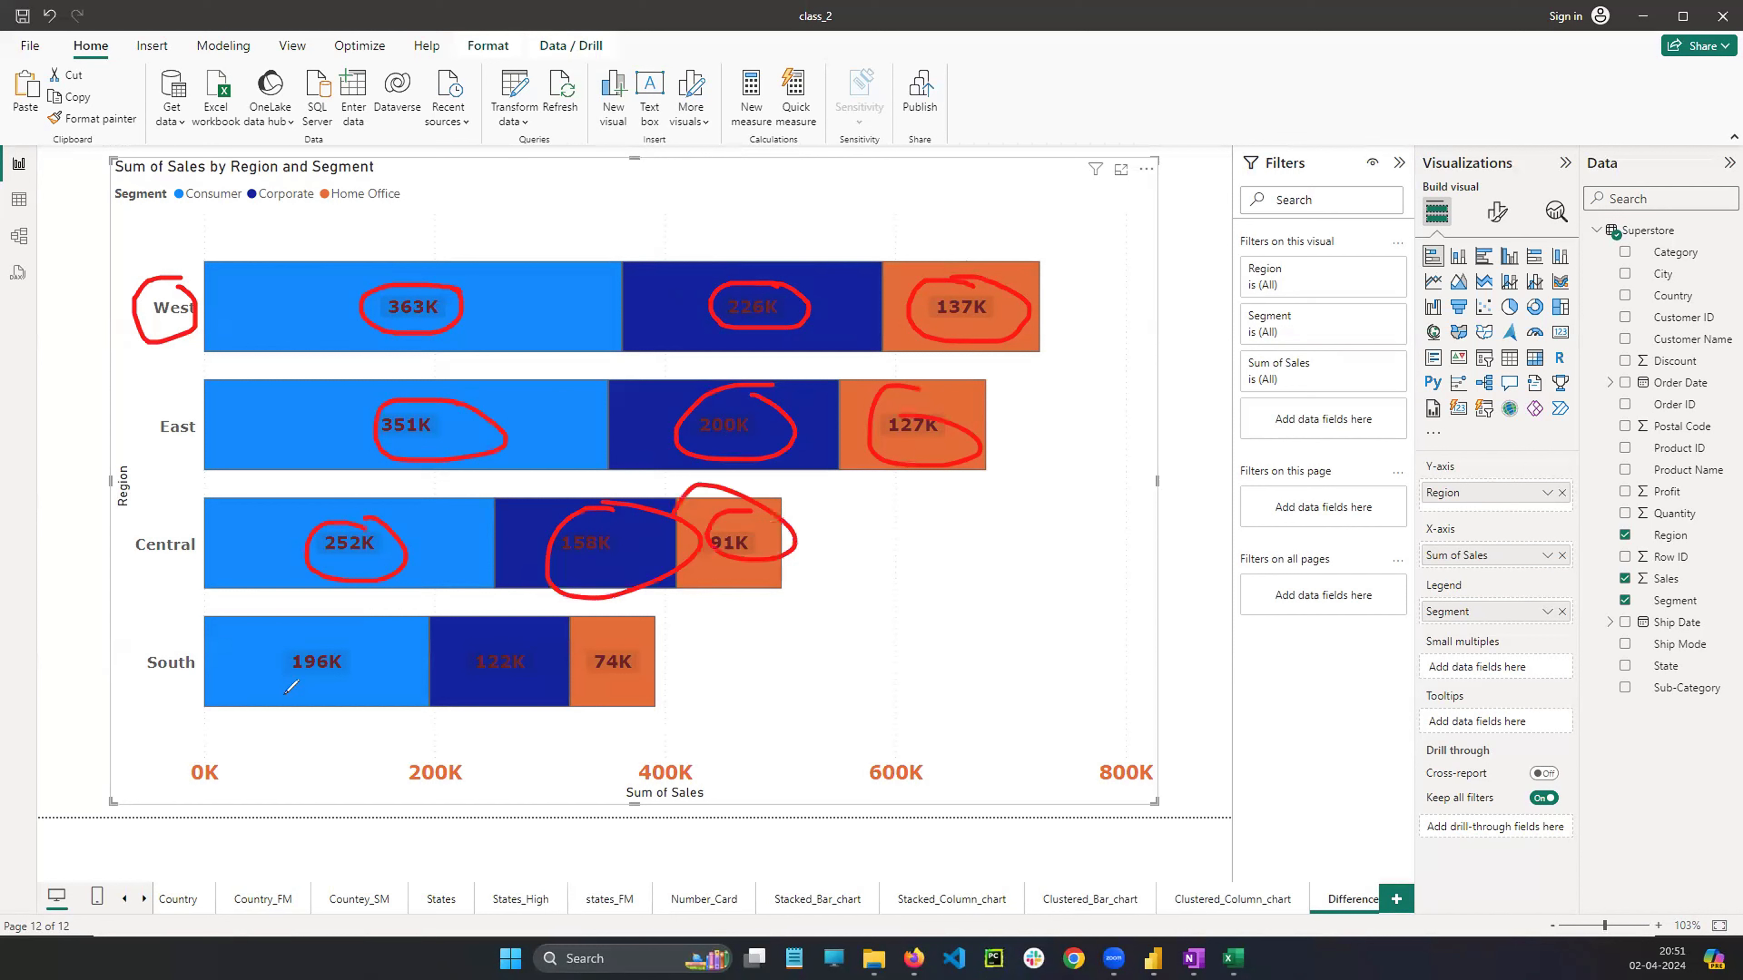
drag(302, 619, 304, 633)
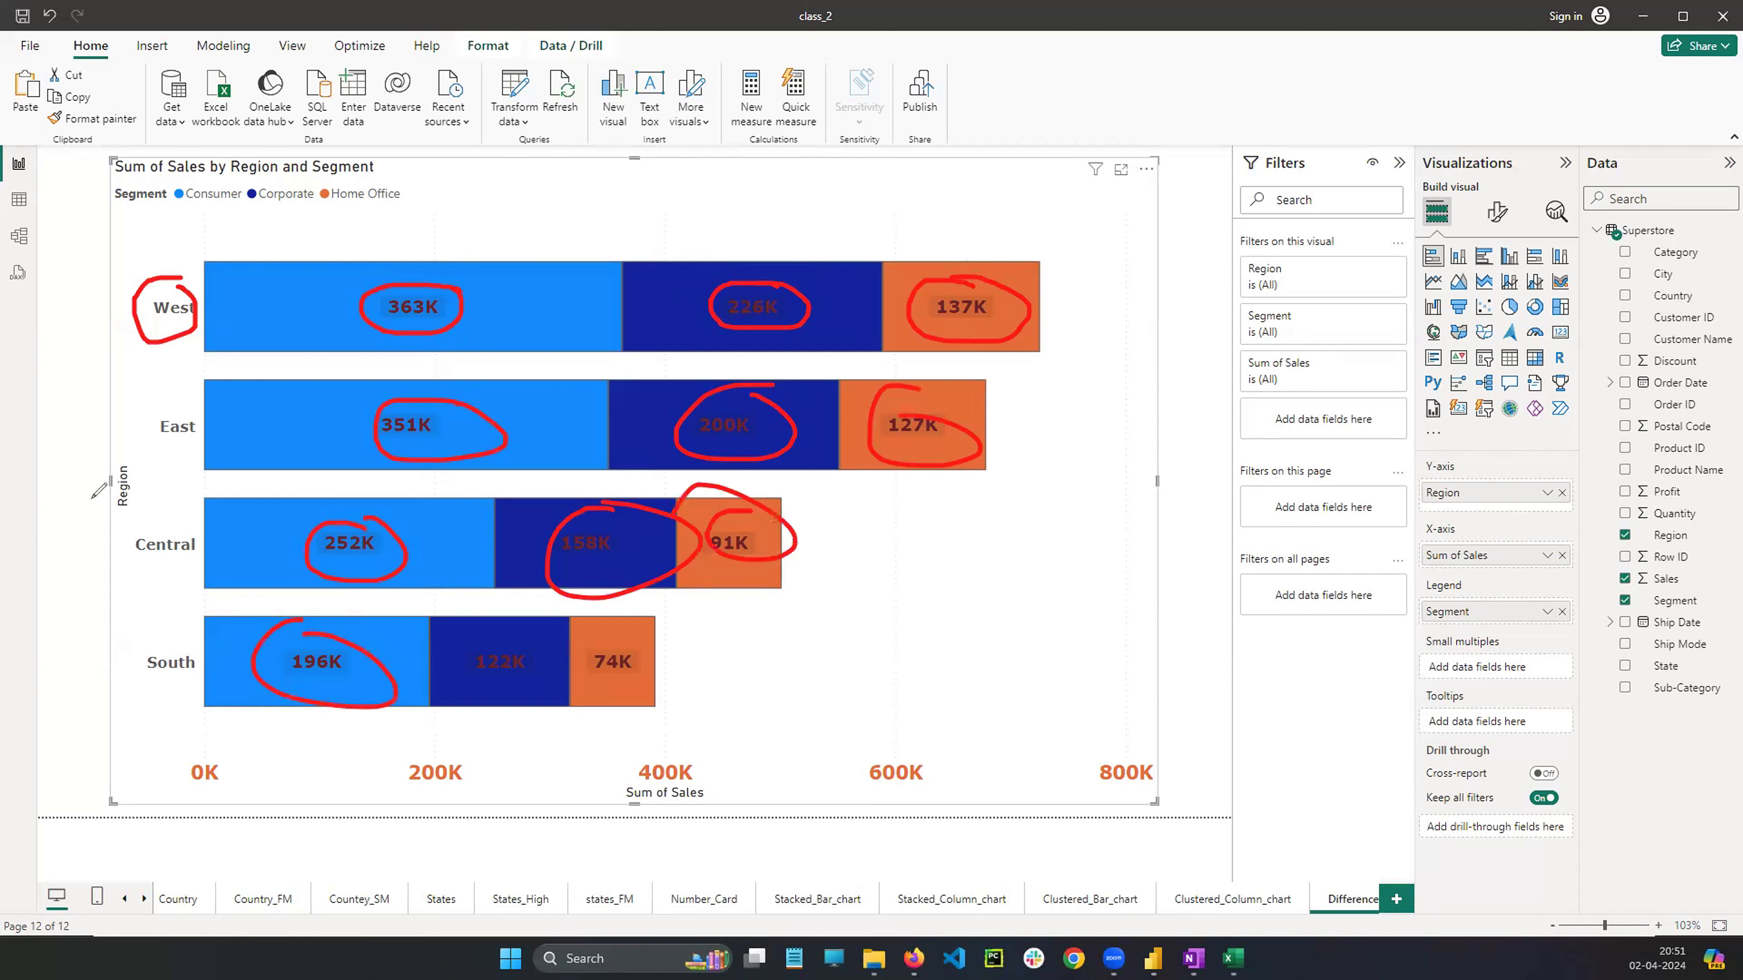
key(Escape)
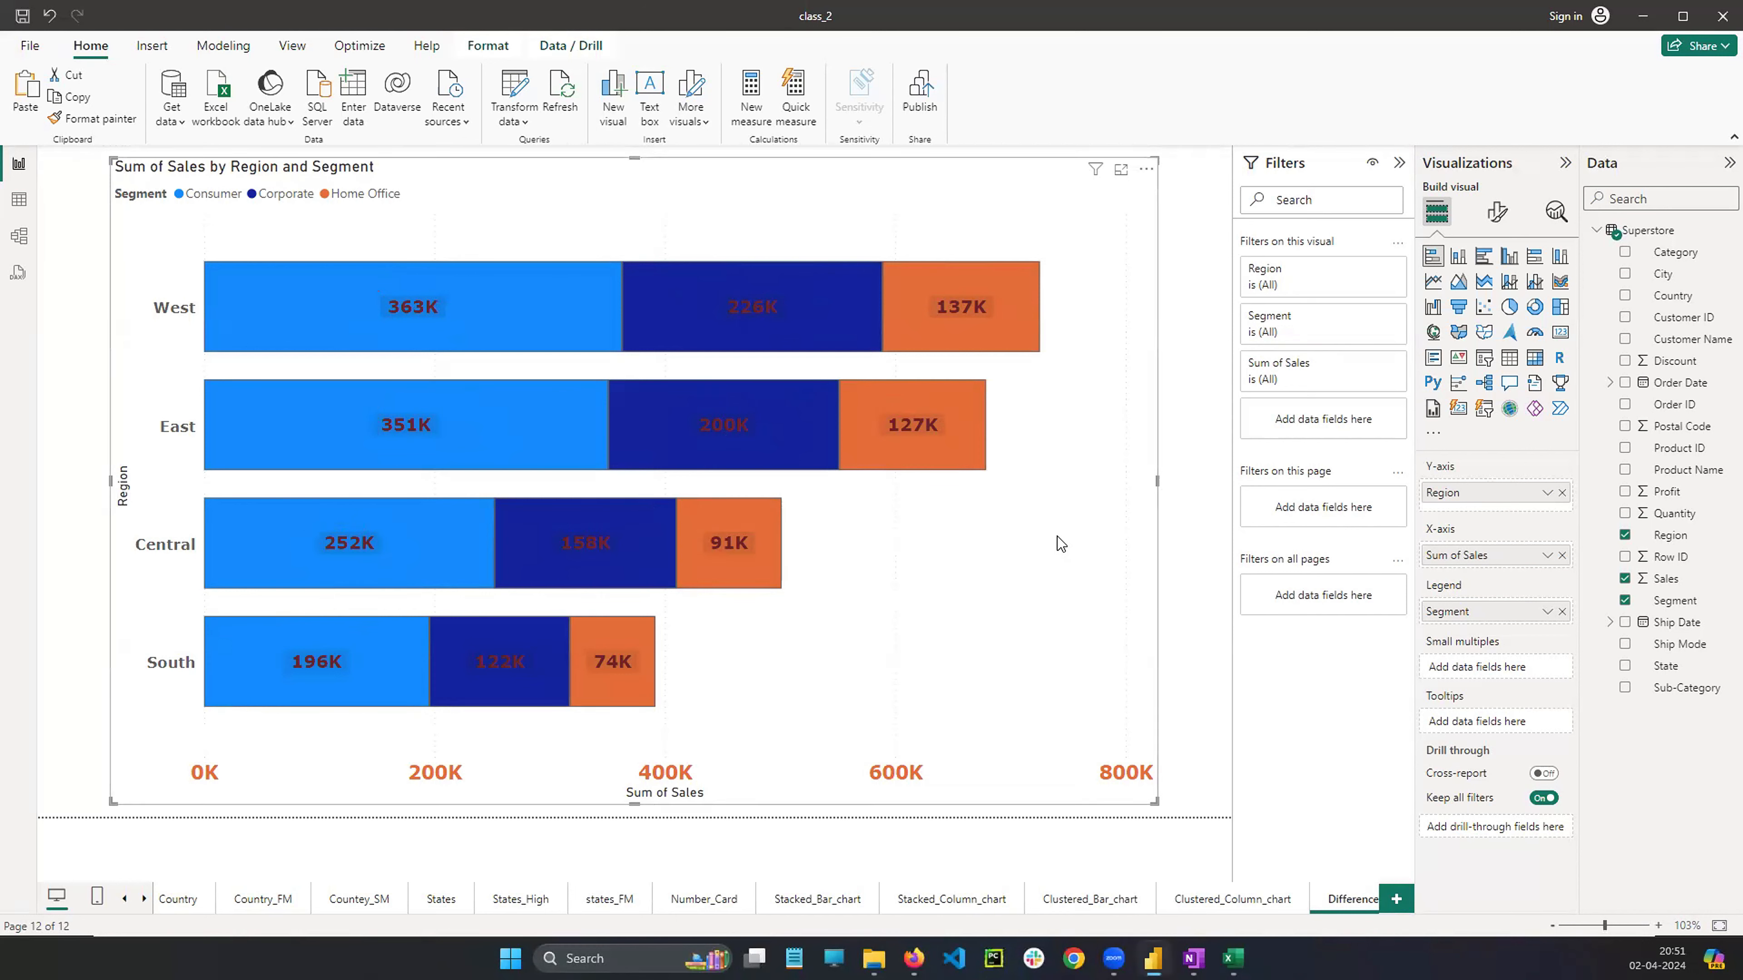
Open the visual's formatting options and move the legend position to Top center
click(1497, 212)
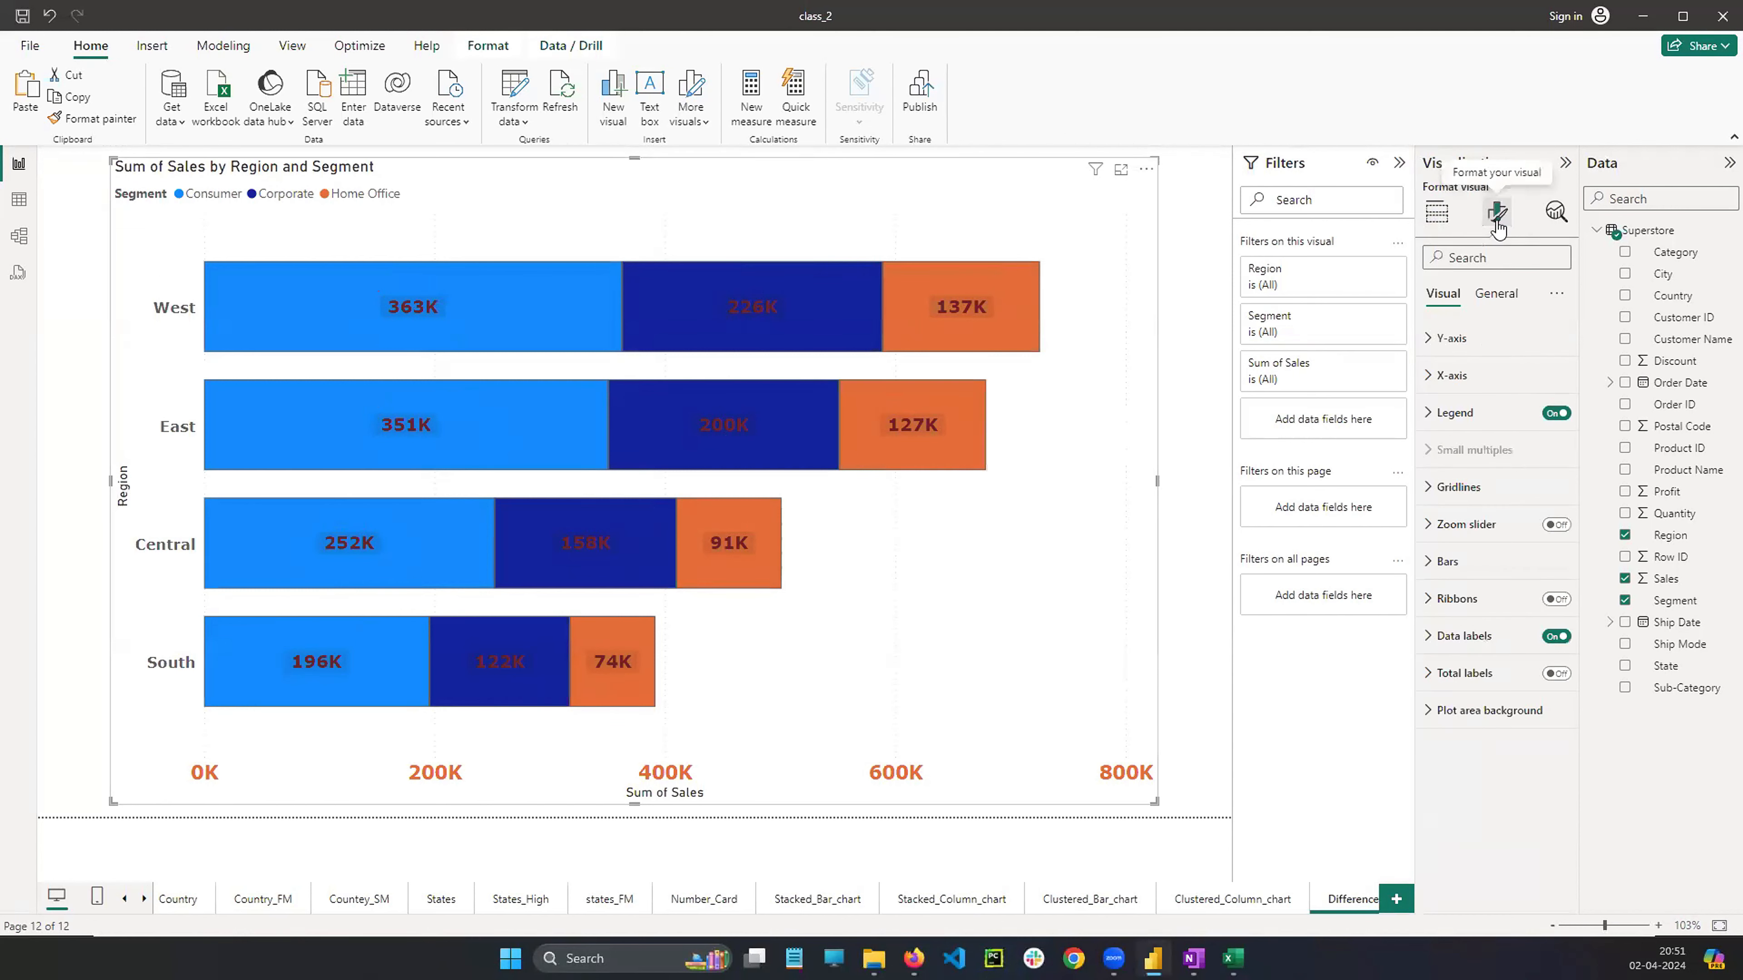
click(1455, 413)
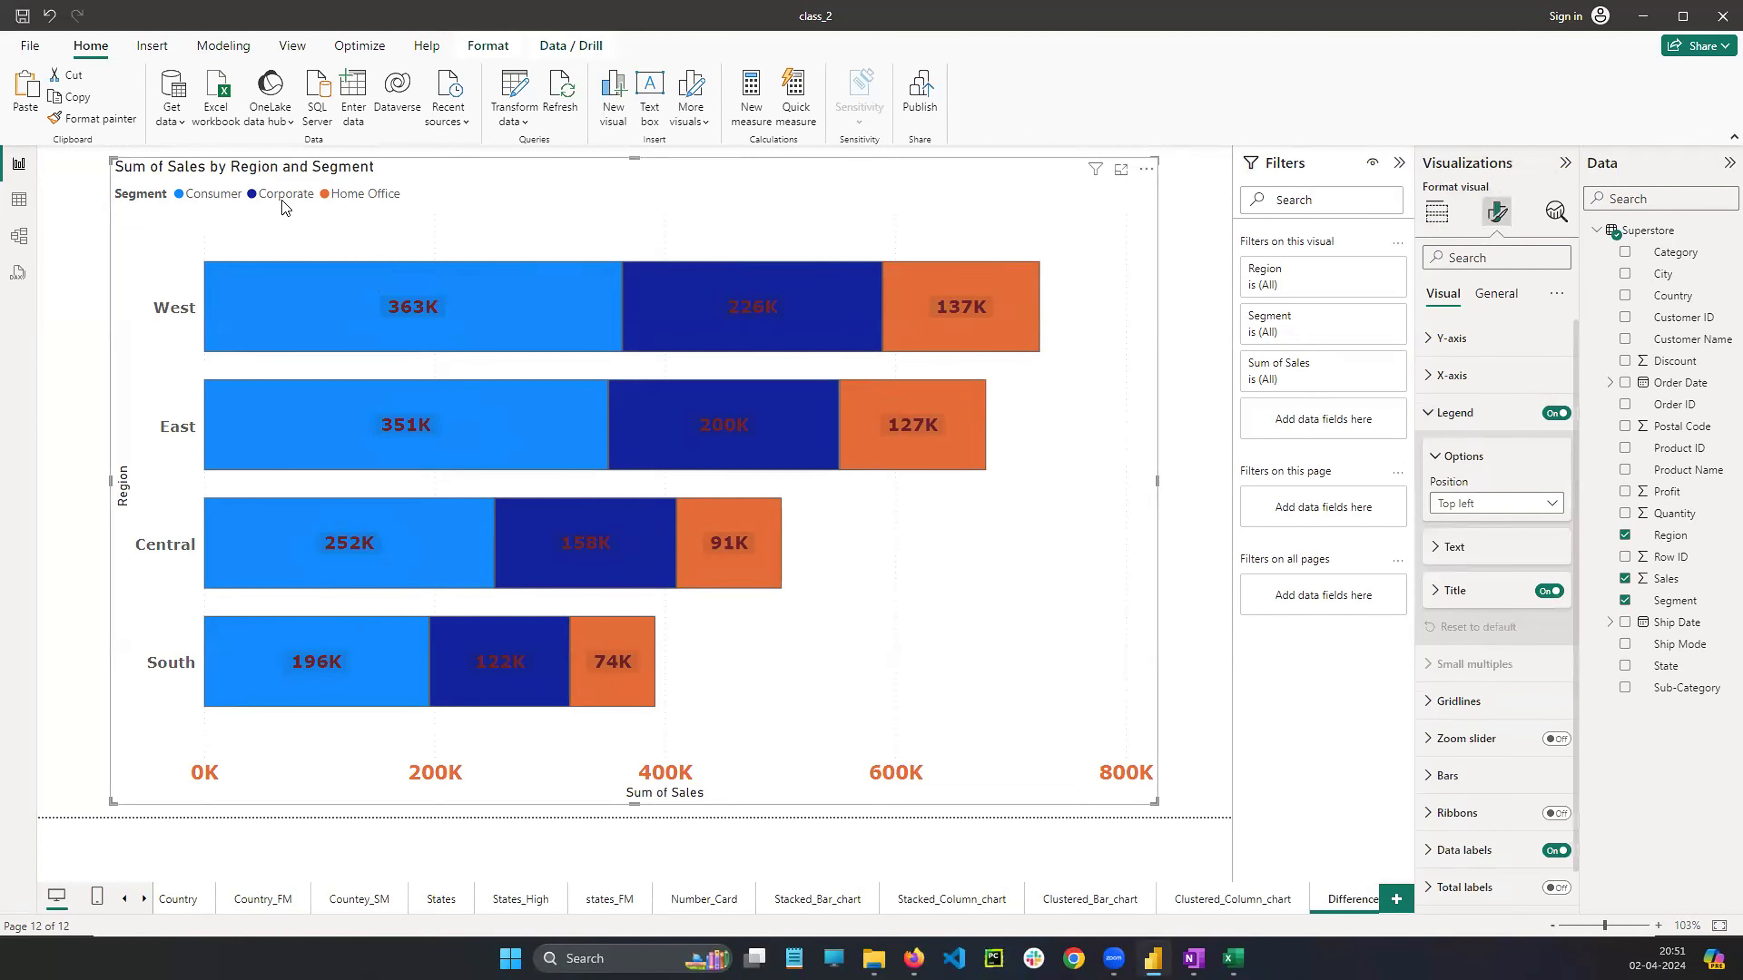
click(1482, 503)
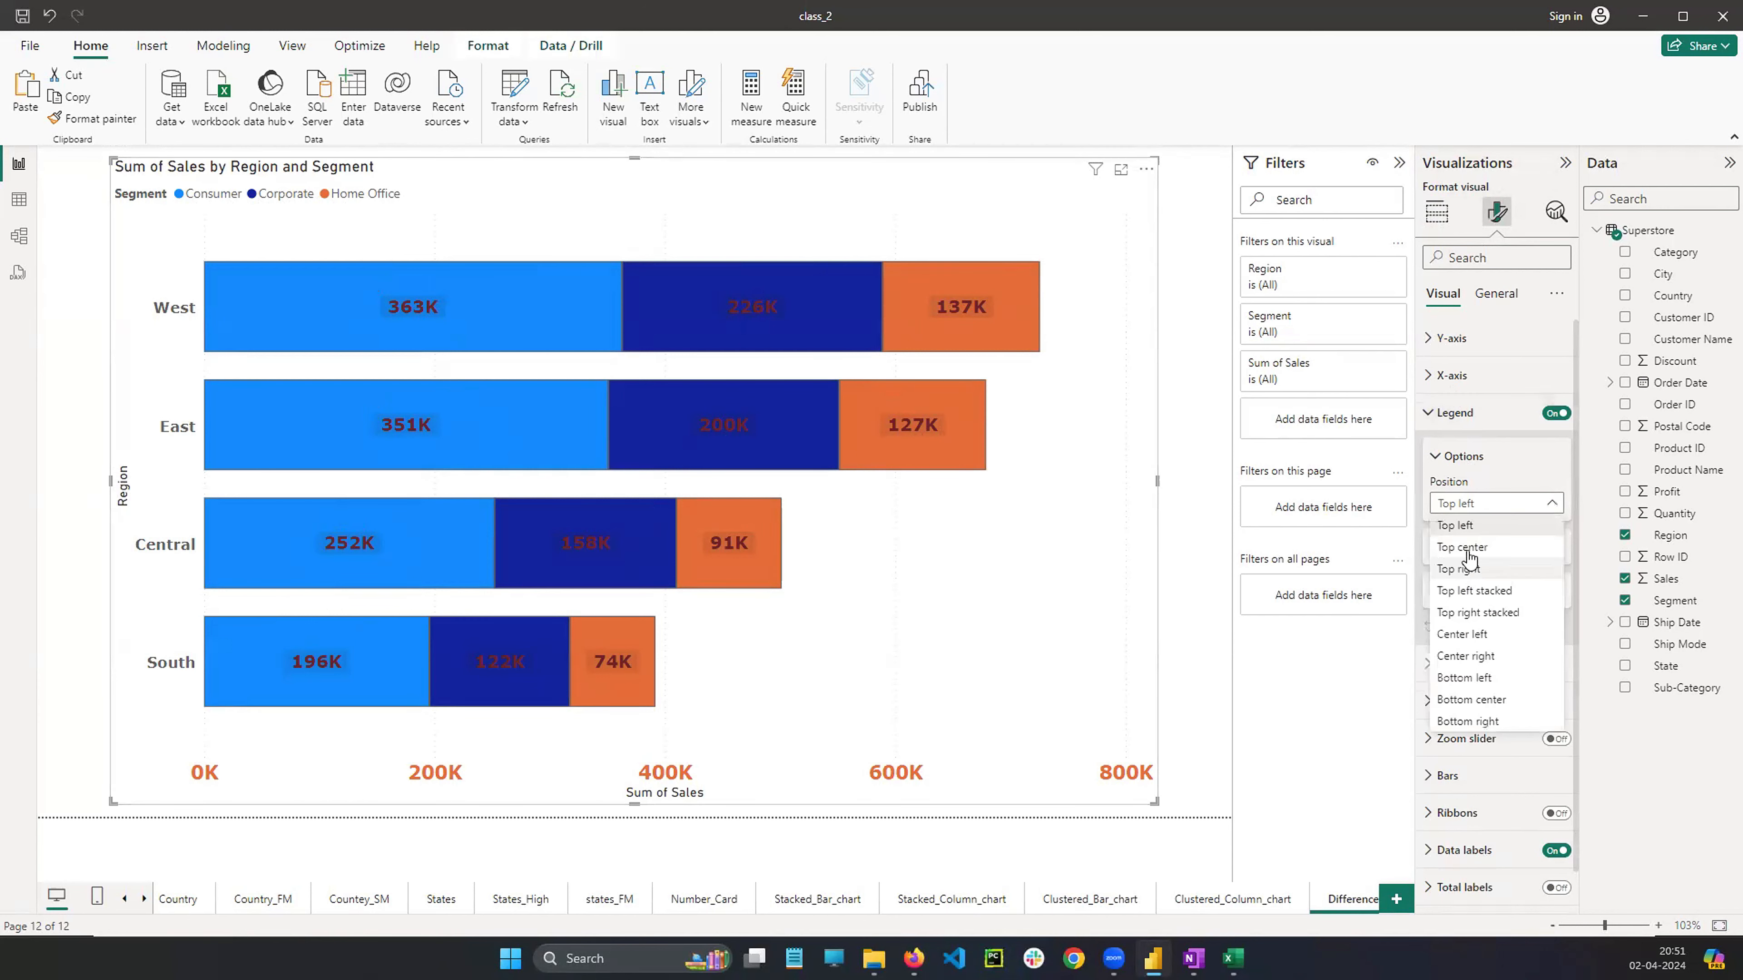
click(1467, 549)
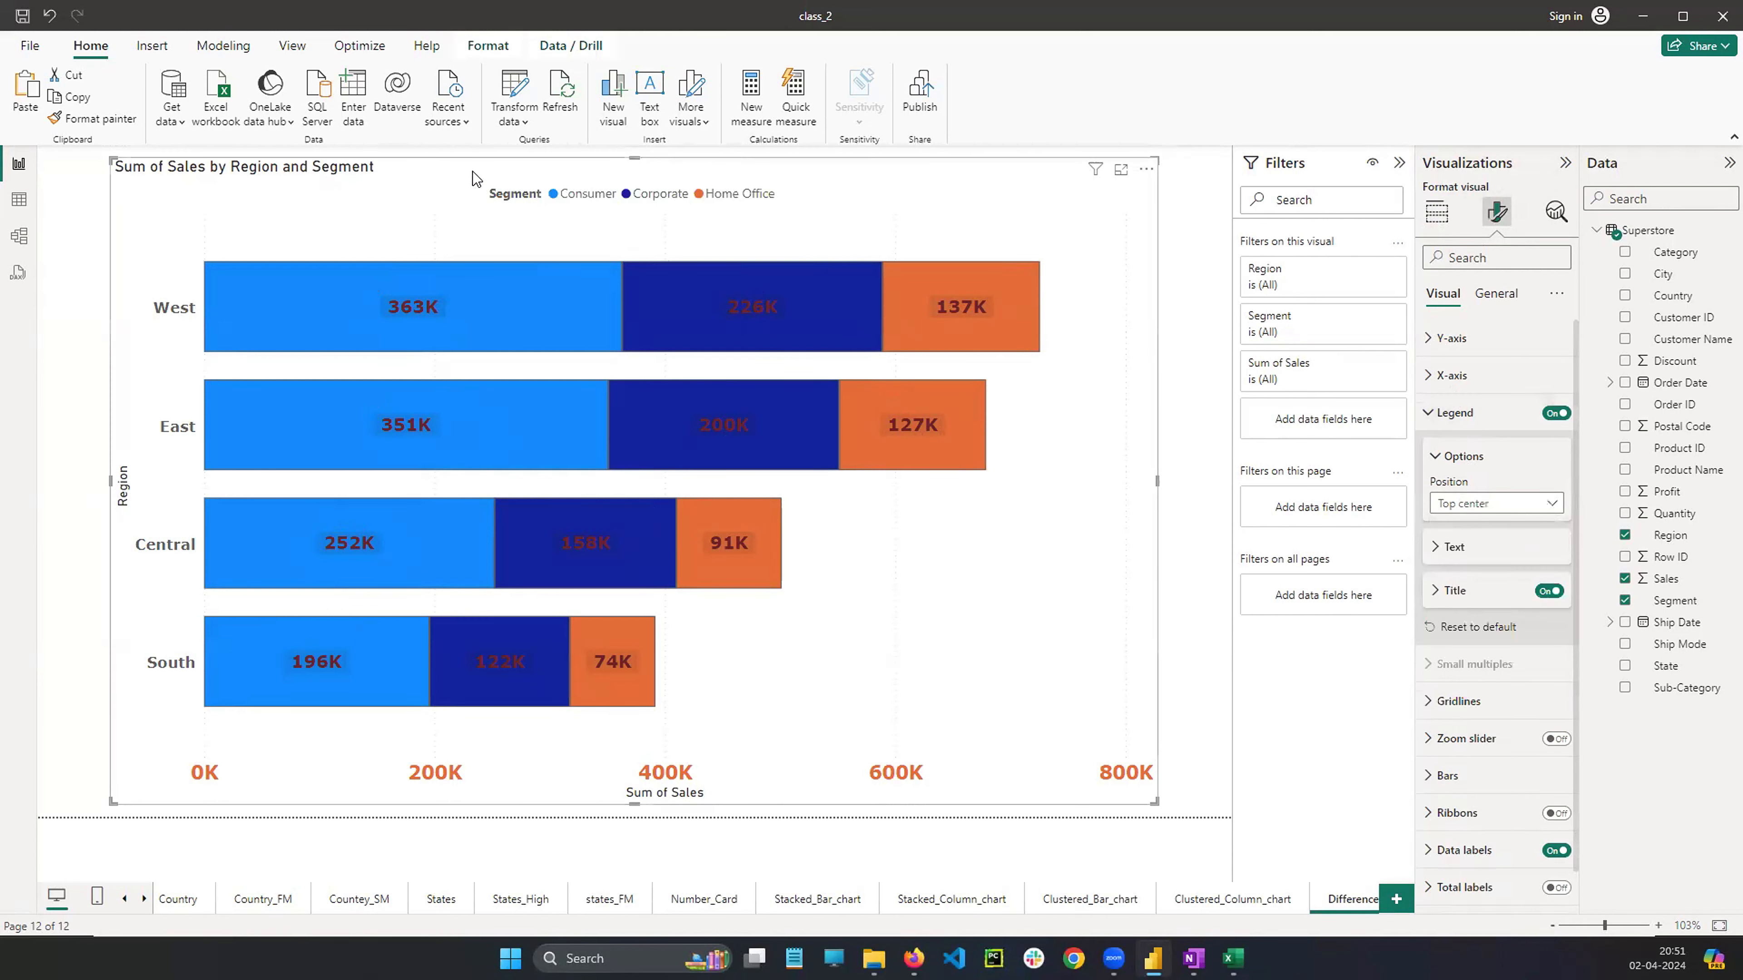
click(1441, 457)
Set the legend text to Verdana font, size 13, and make it bold
click(1441, 500)
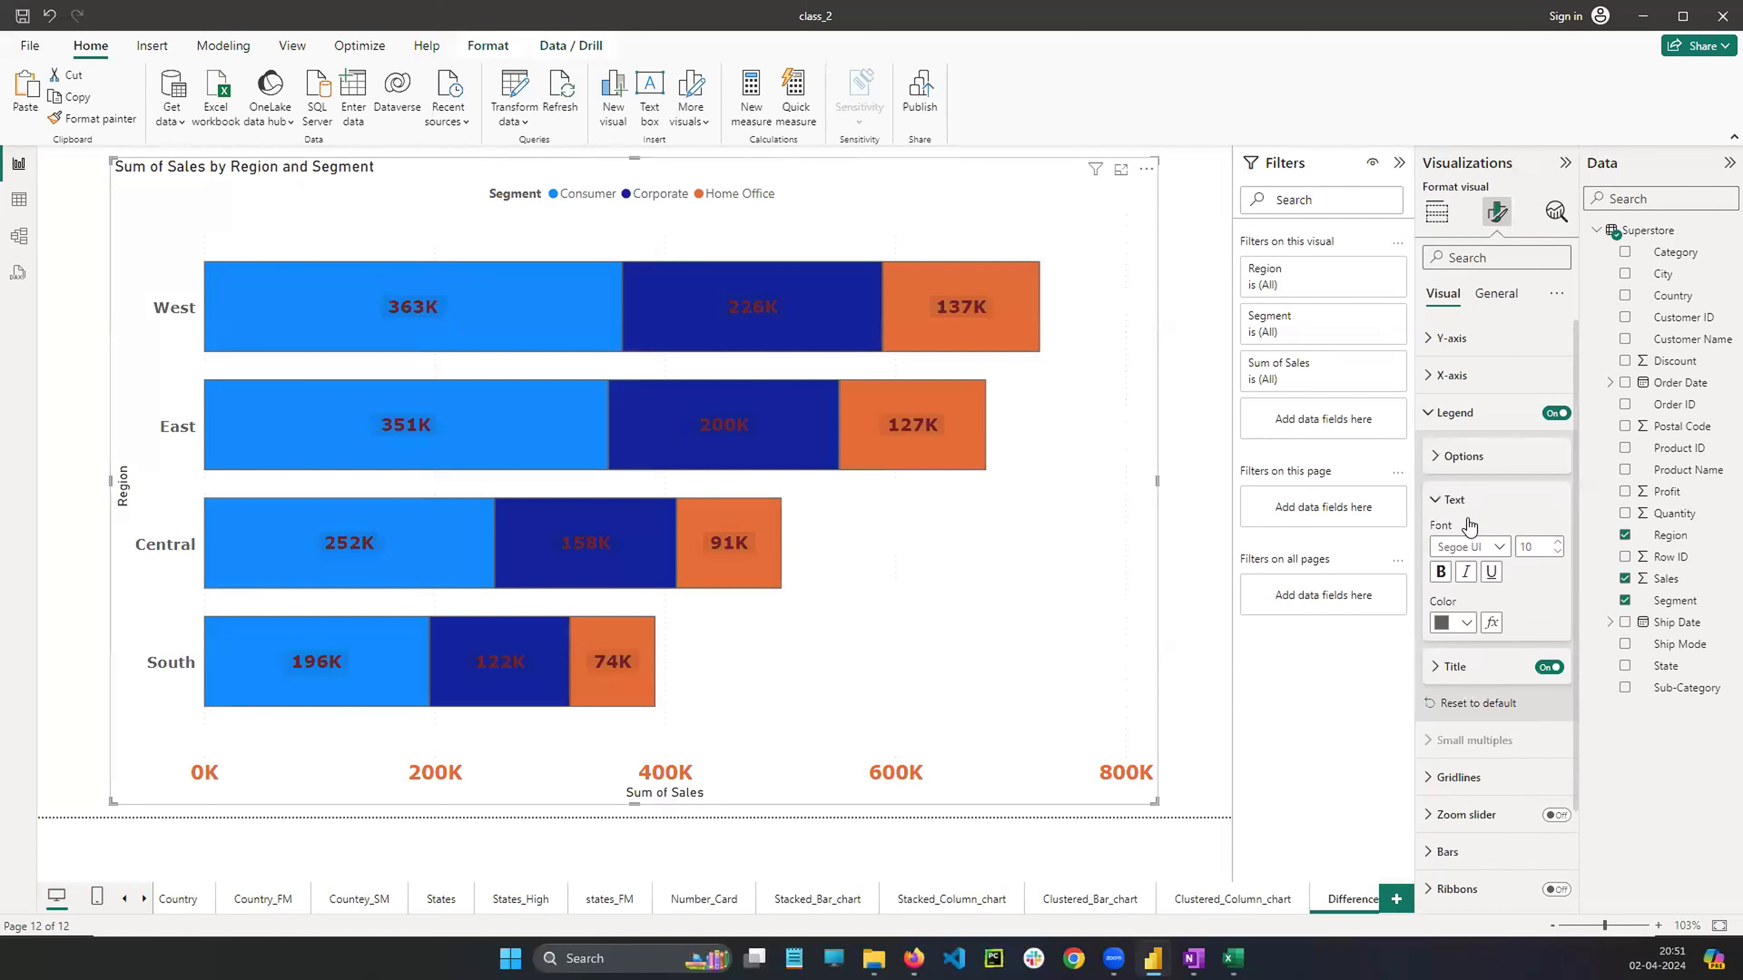
scroll(1468, 527, down, 2)
click(1468, 459)
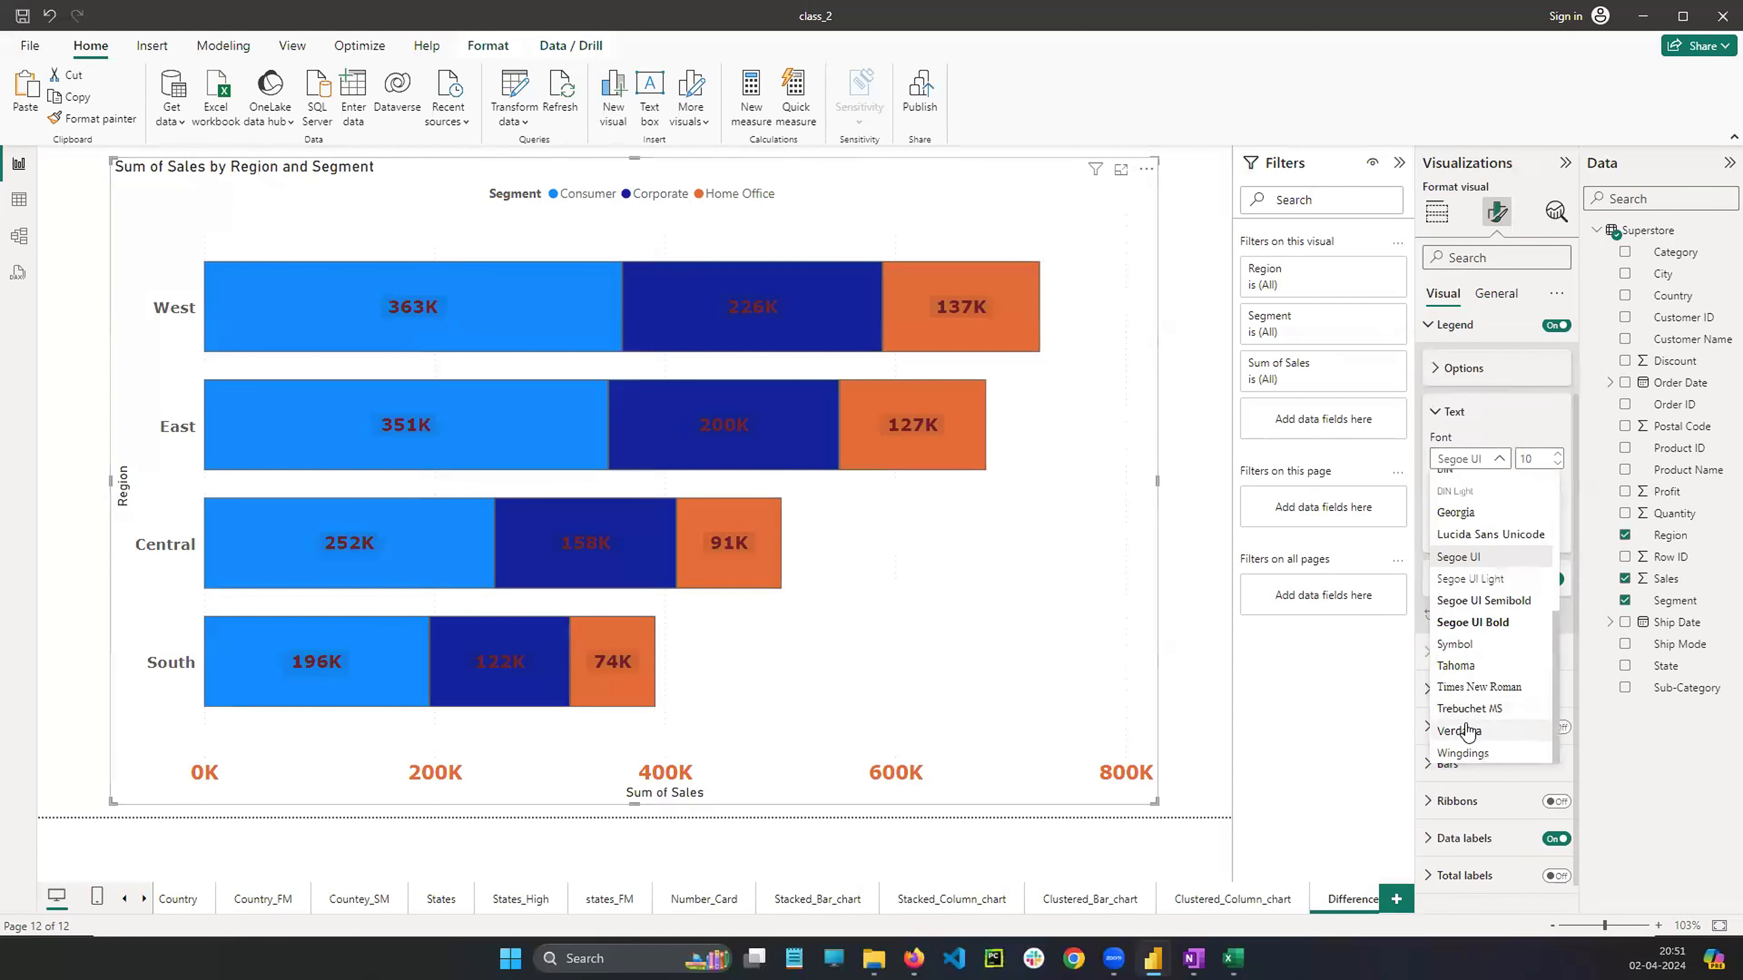
click(1466, 729)
click(1556, 455)
click(1557, 454)
click(1556, 454)
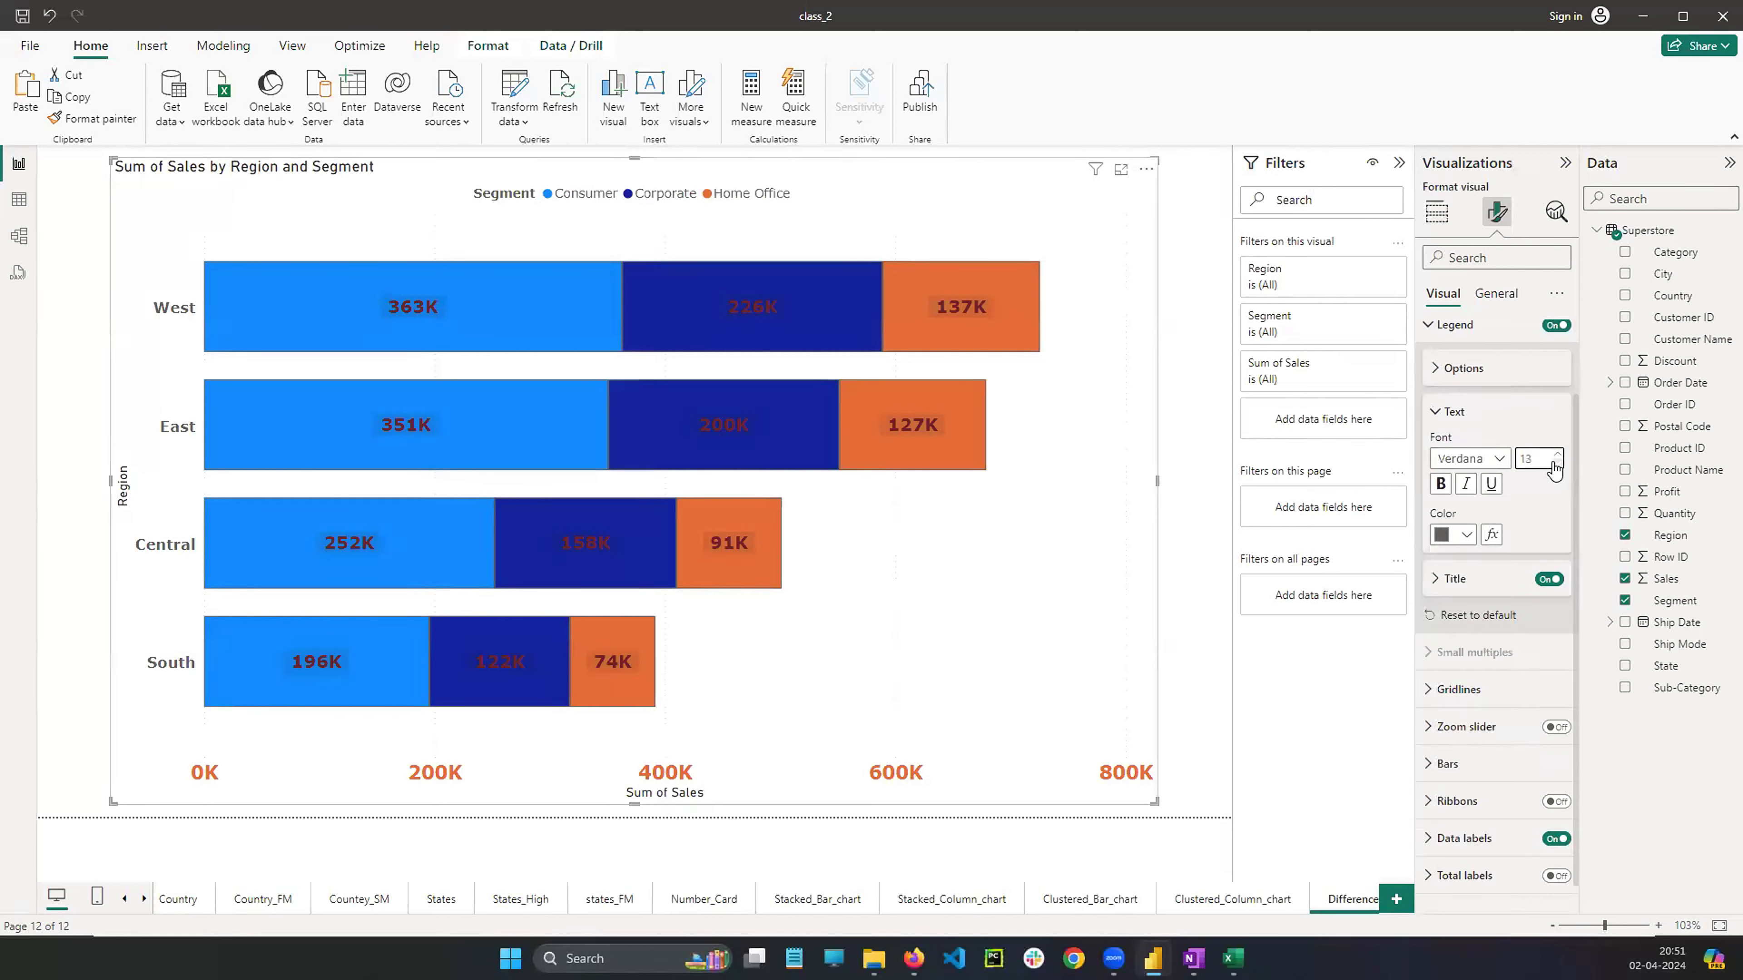
click(1440, 483)
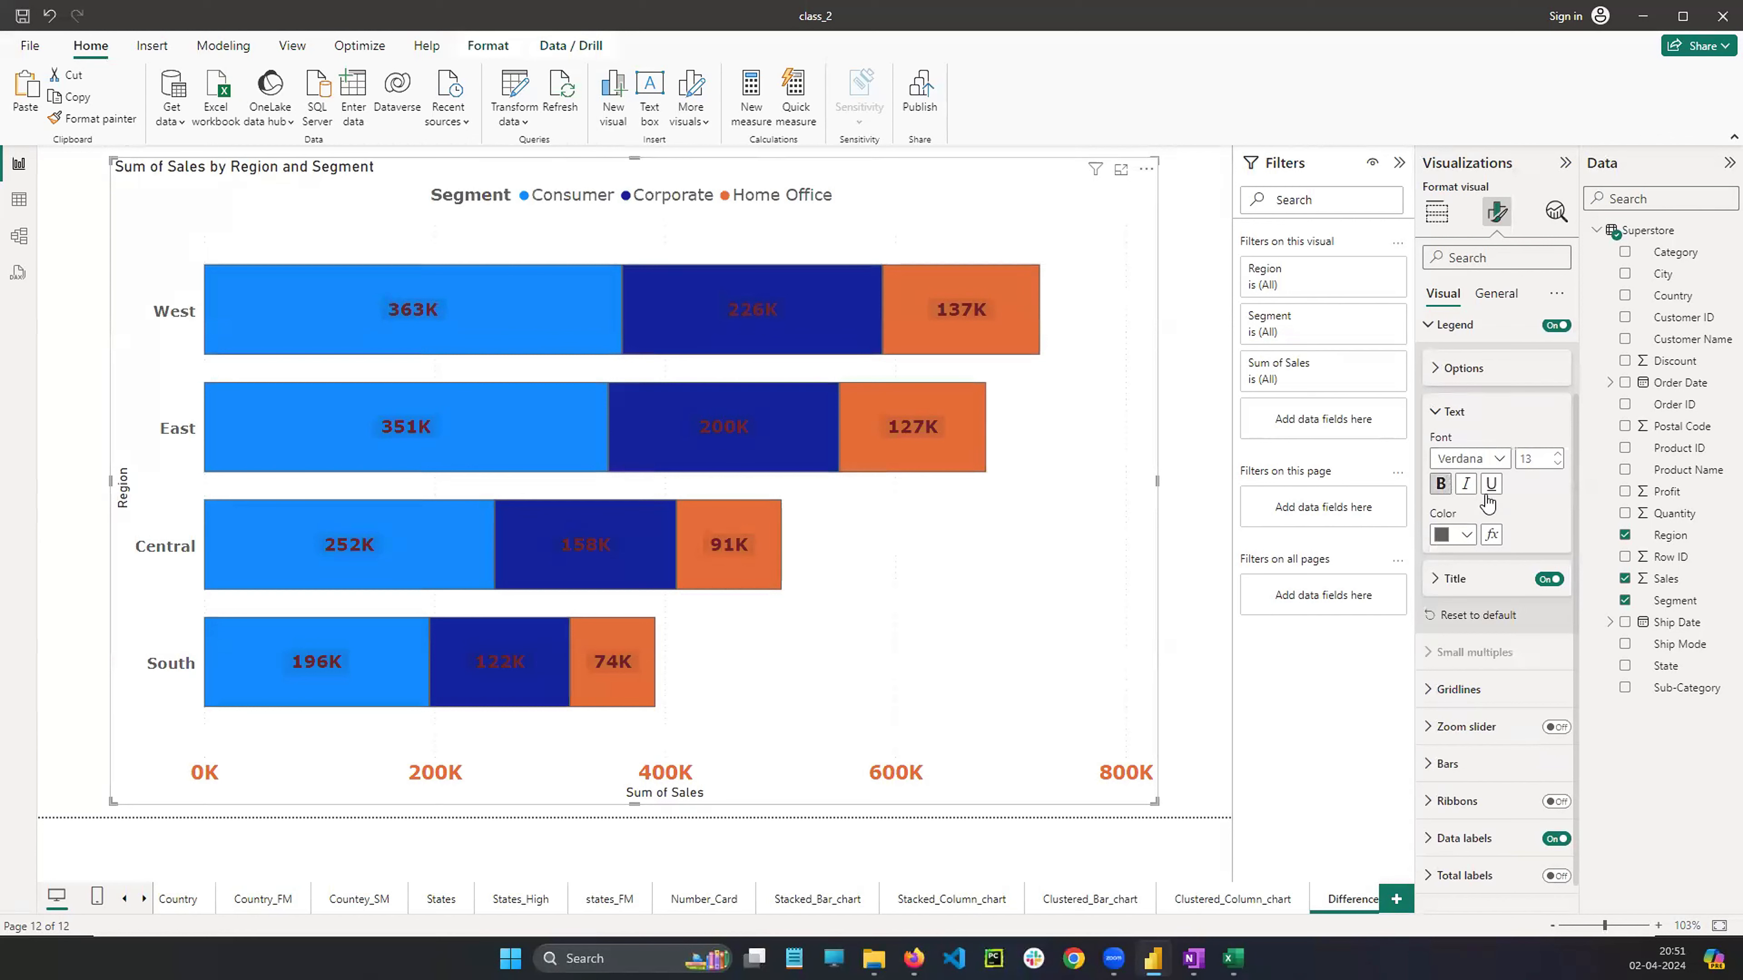
scroll(1433, 445, up, 2)
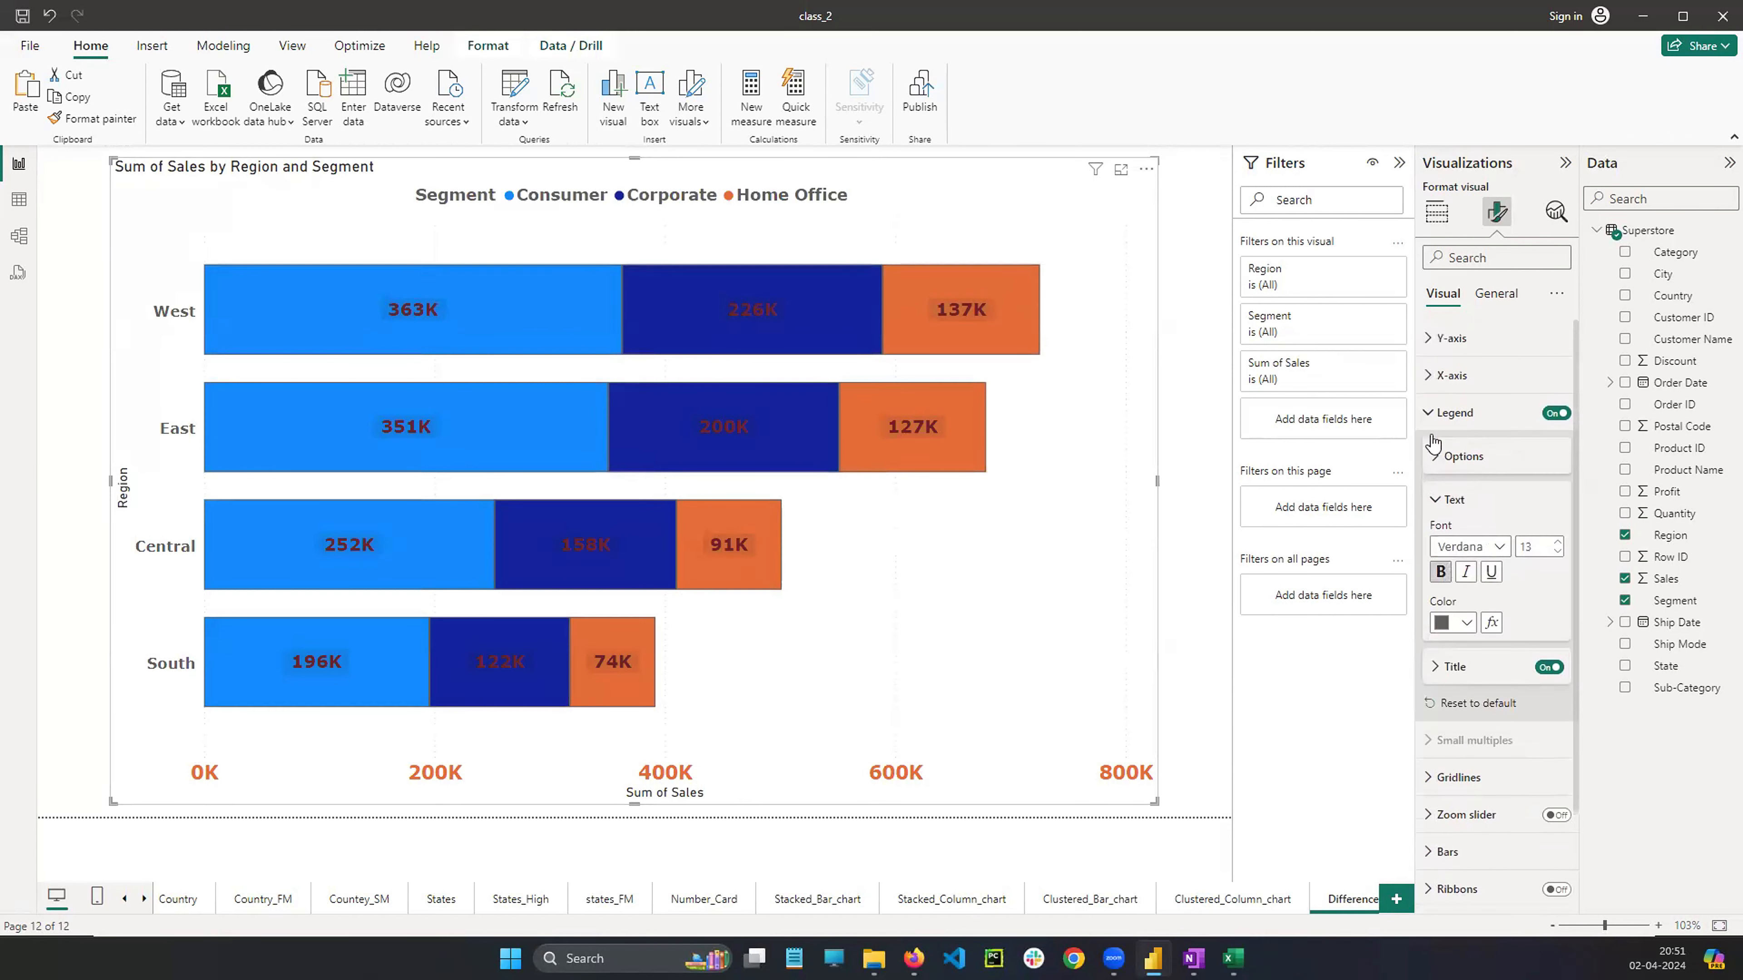
click(1429, 415)
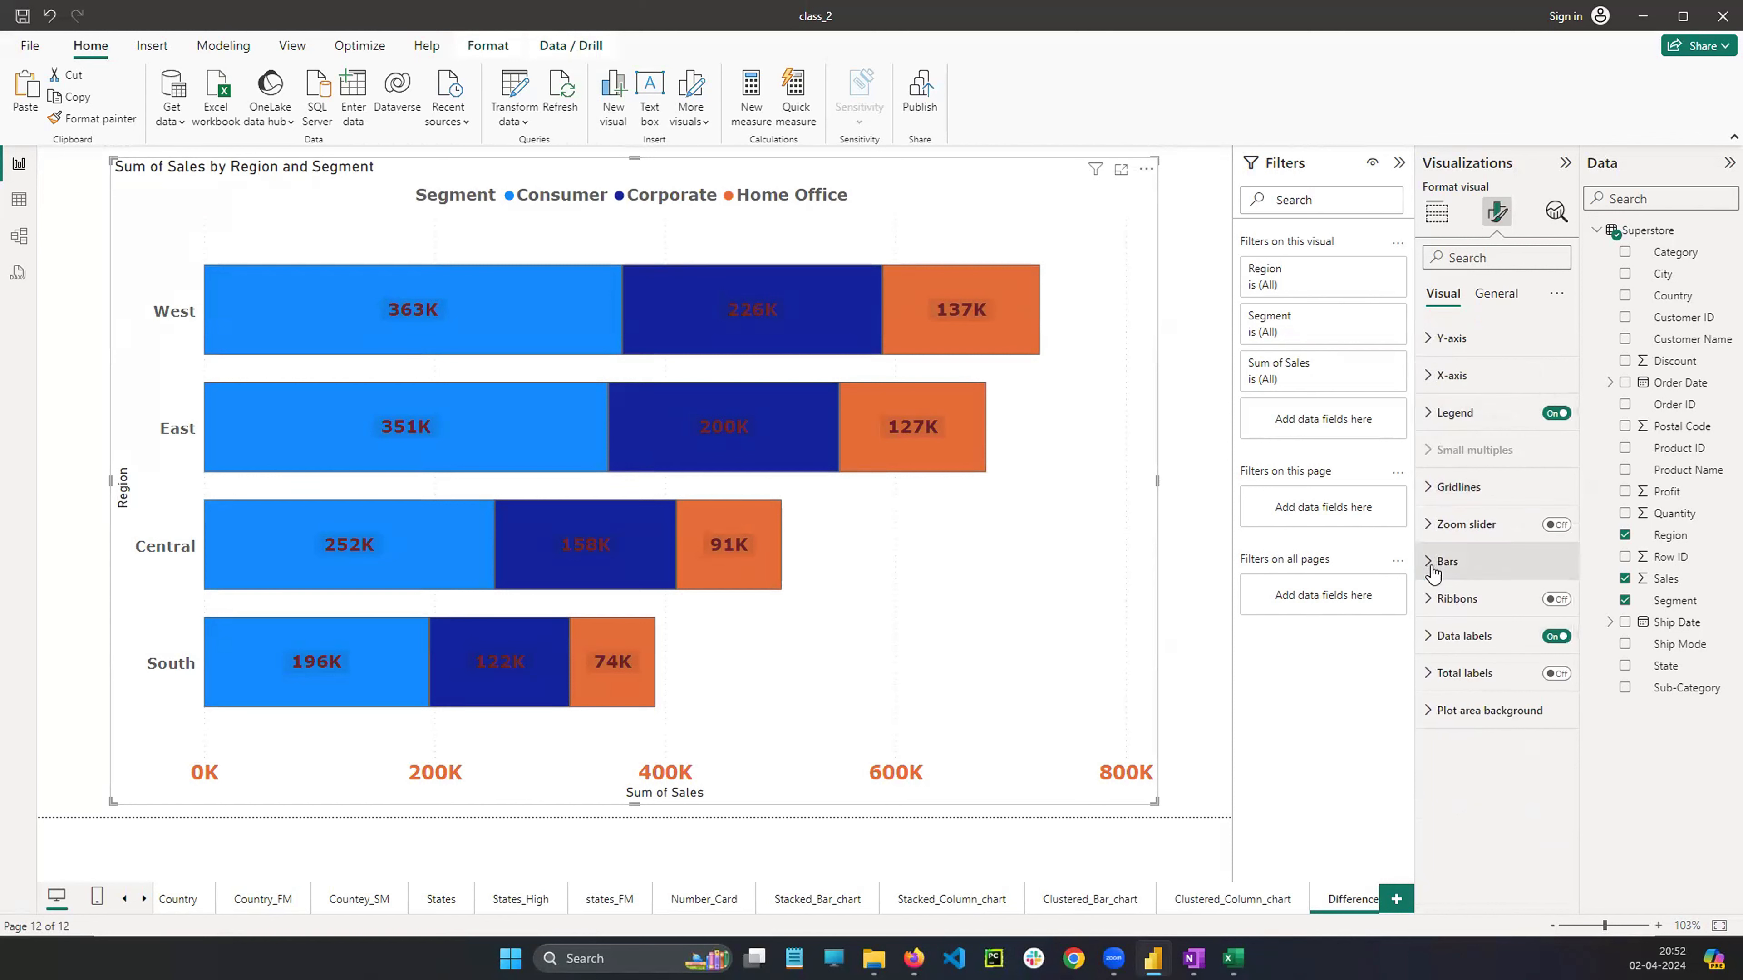
click(1435, 413)
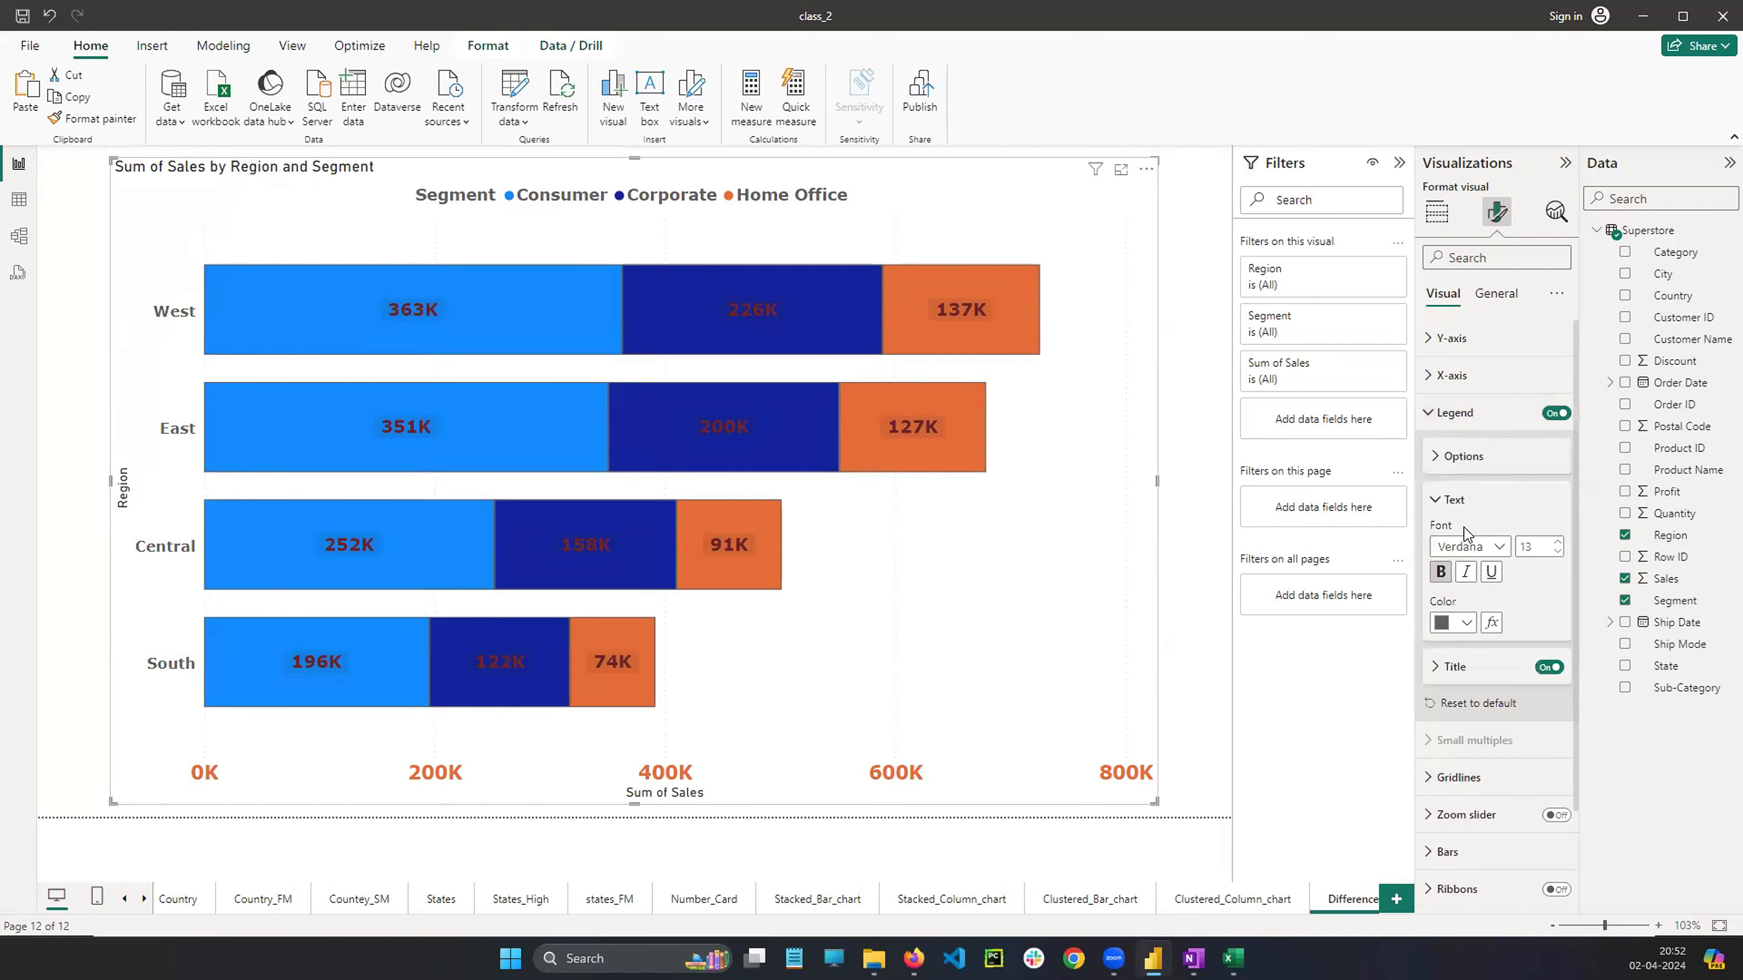
scroll(1468, 549, down, 2)
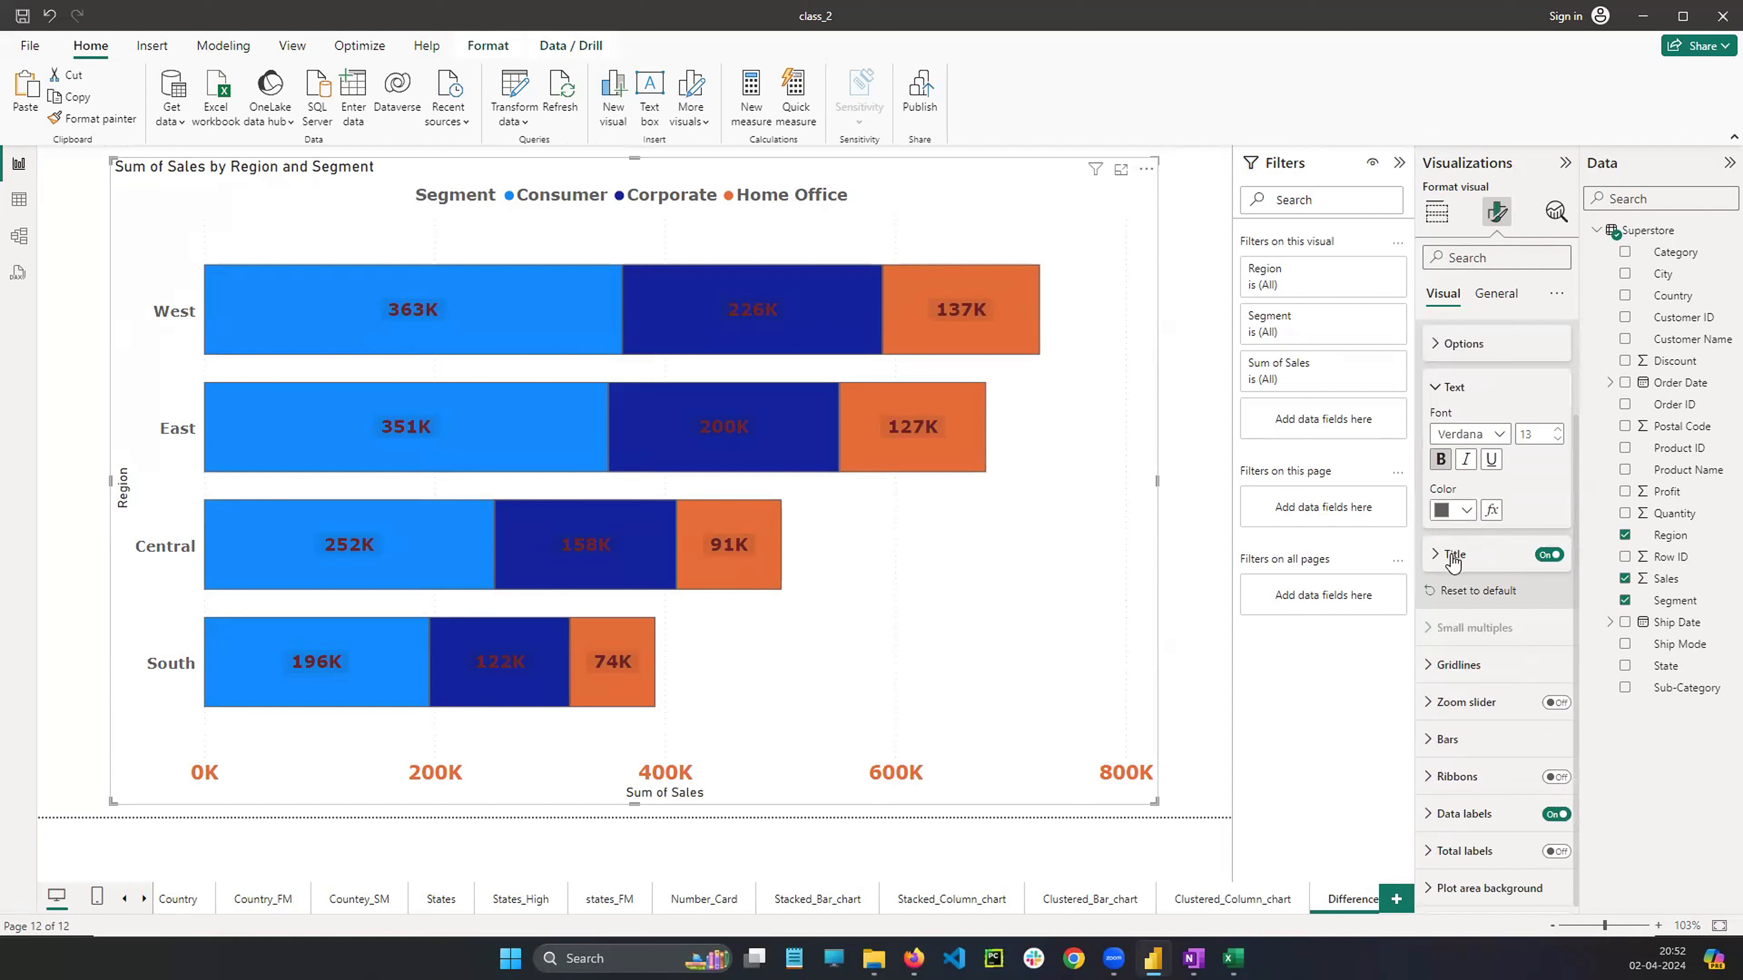
Apply bar colour settings to the Consumer series and colour its bars yellow #e1c233
click(1448, 739)
scroll(1465, 727, down, 5)
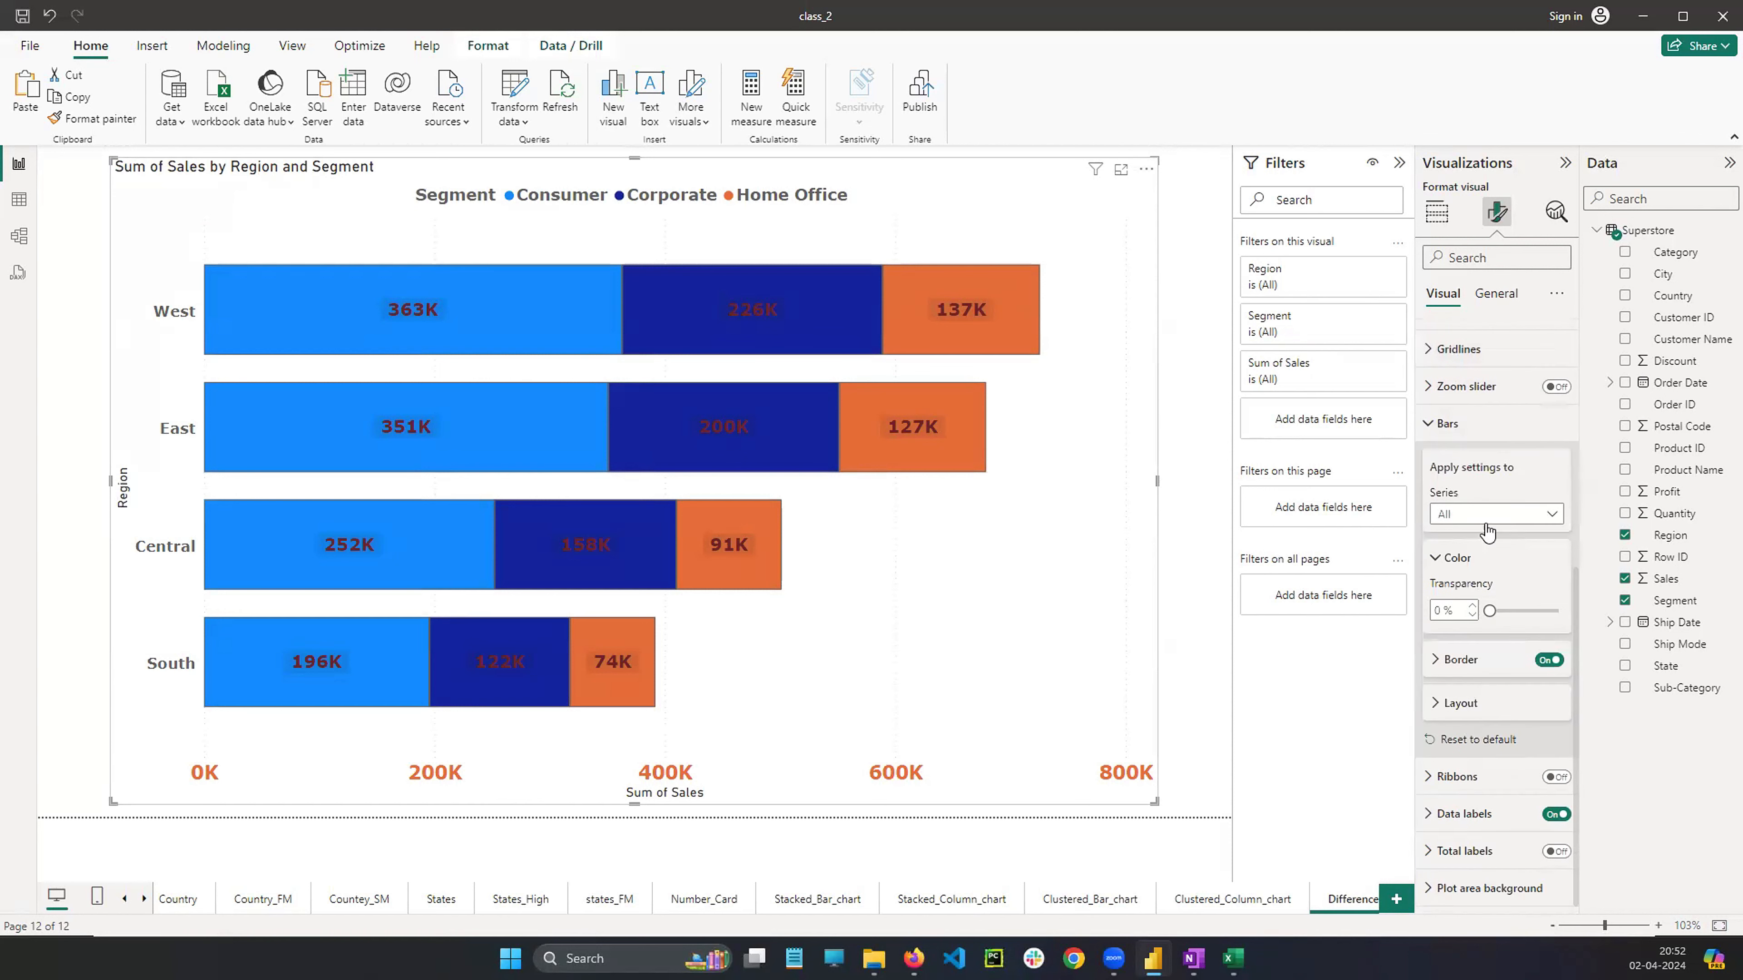
click(1485, 522)
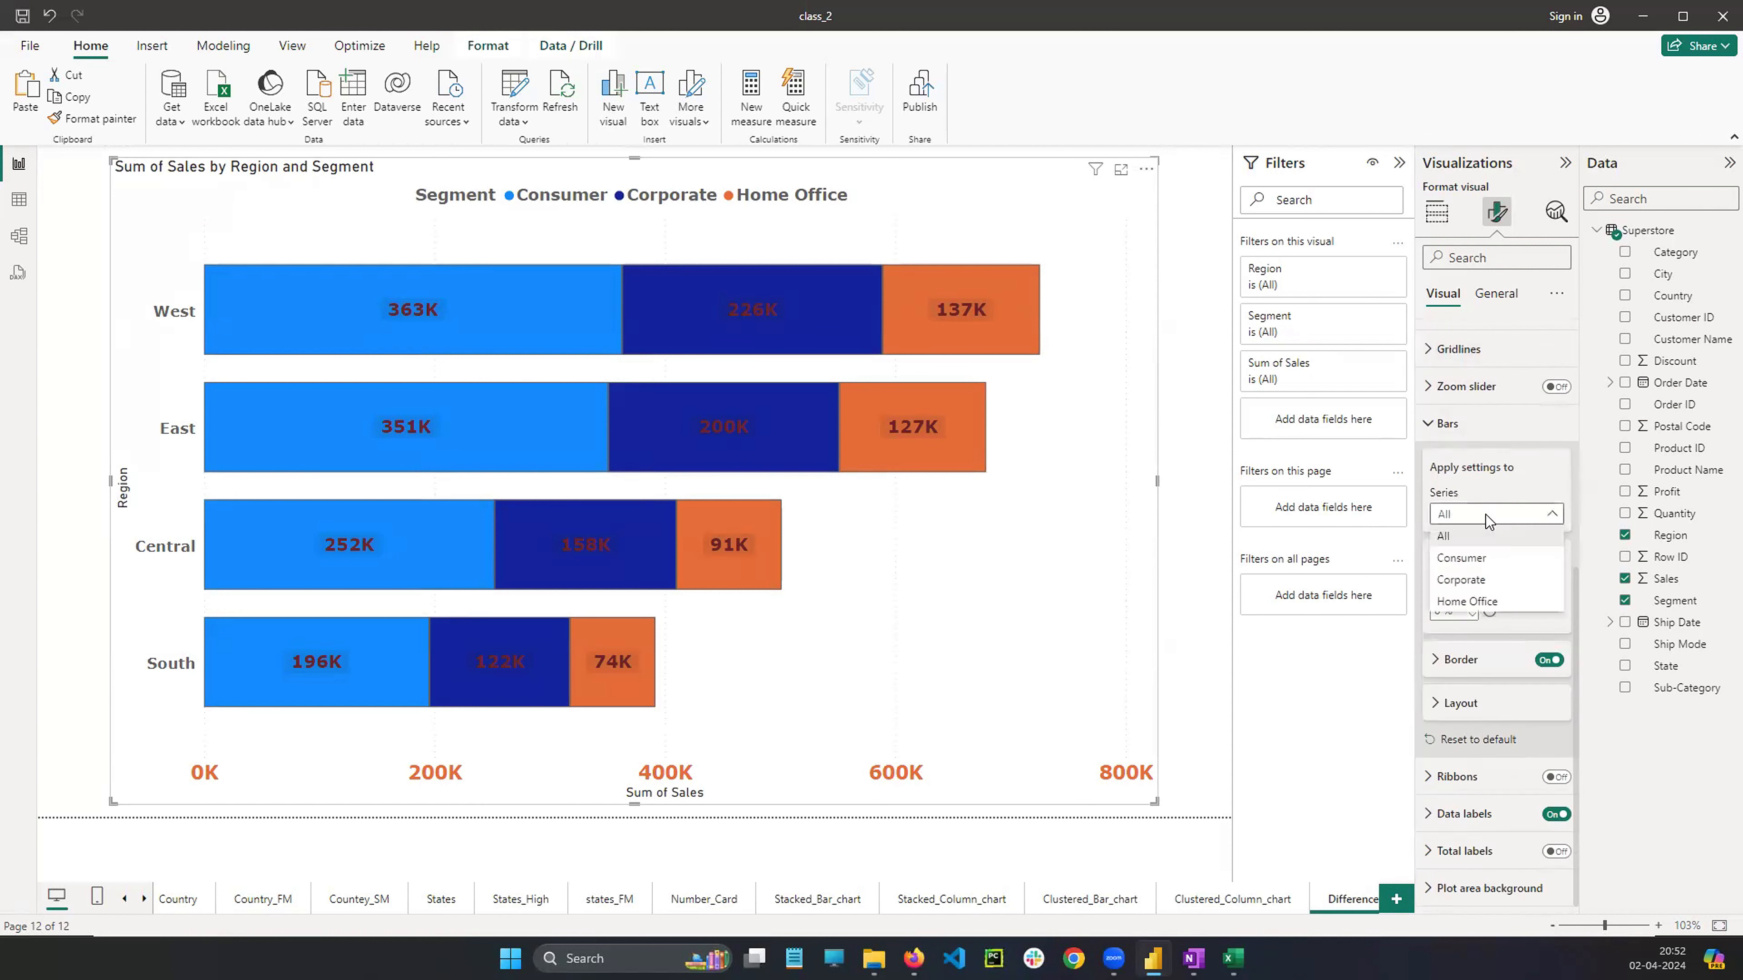
click(1465, 559)
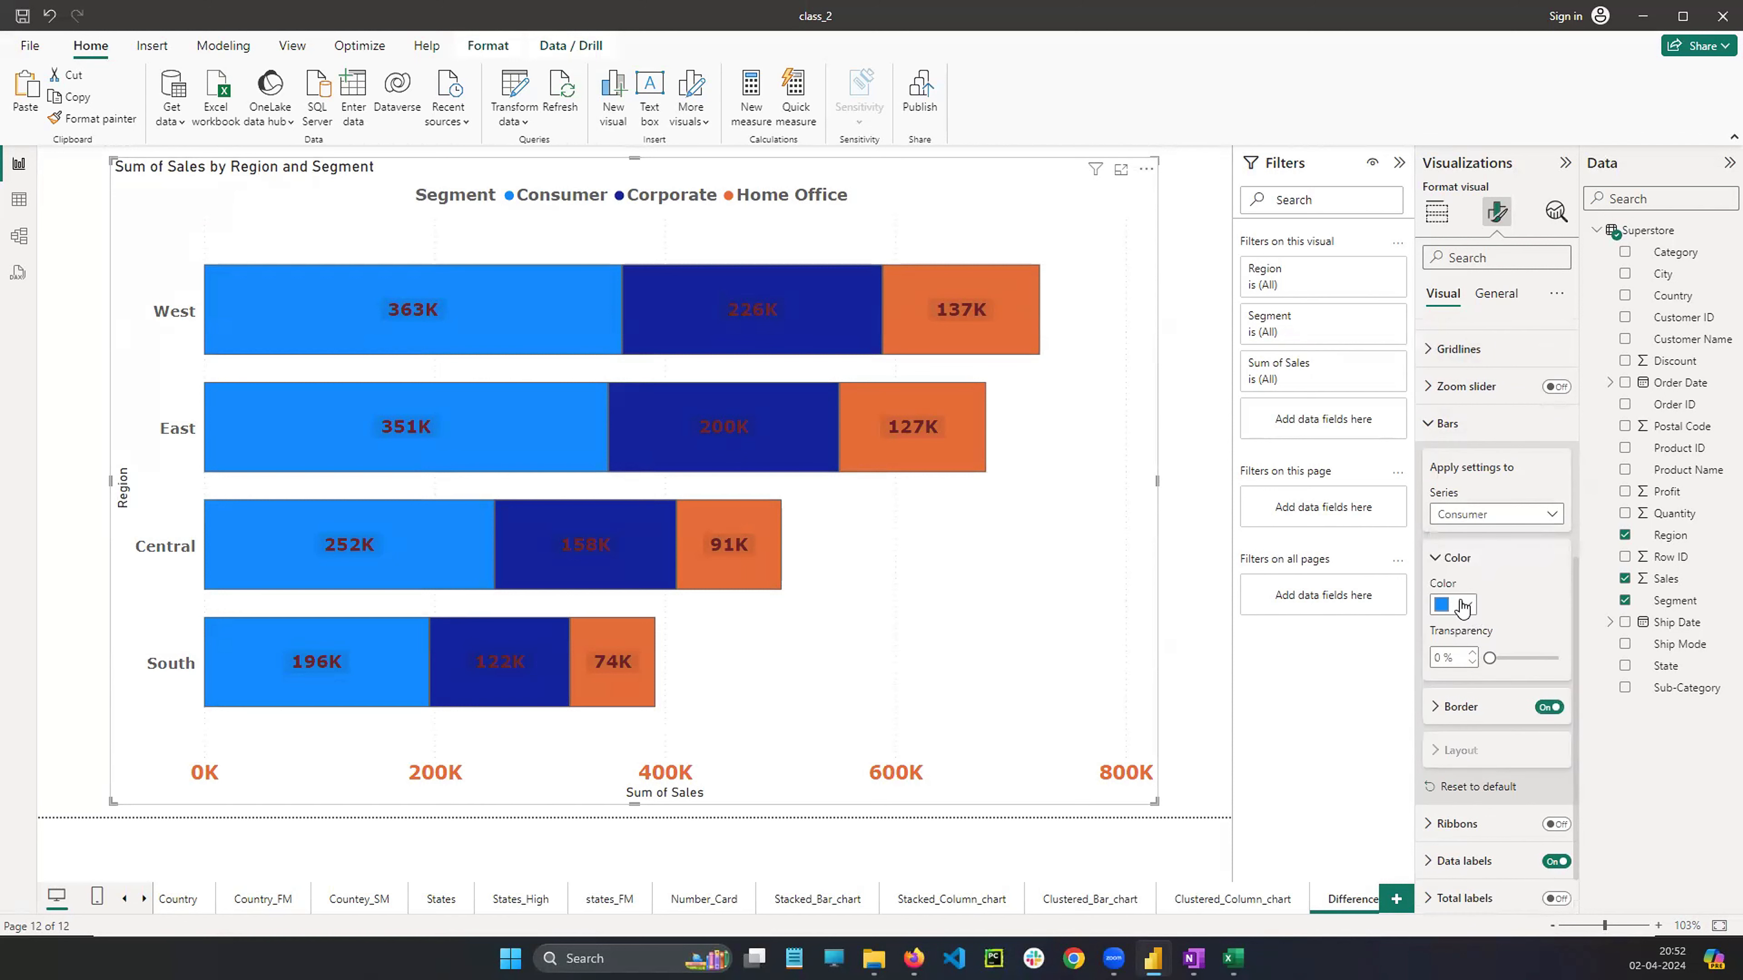
click(1465, 605)
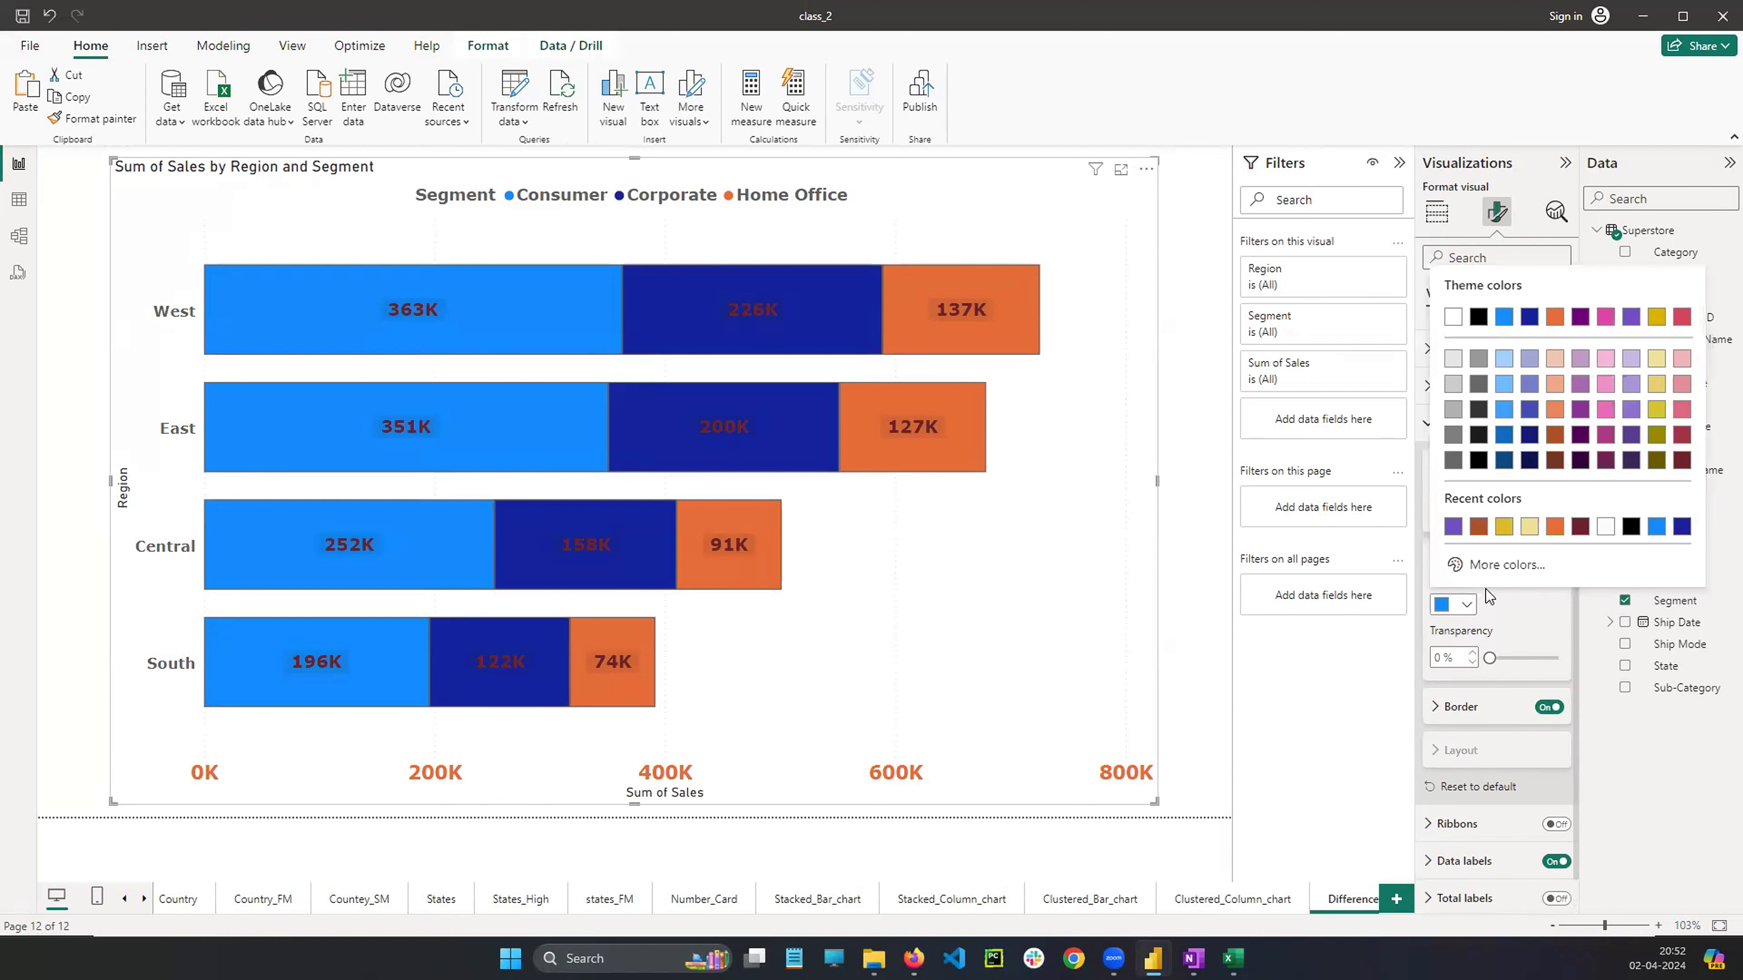
click(1500, 522)
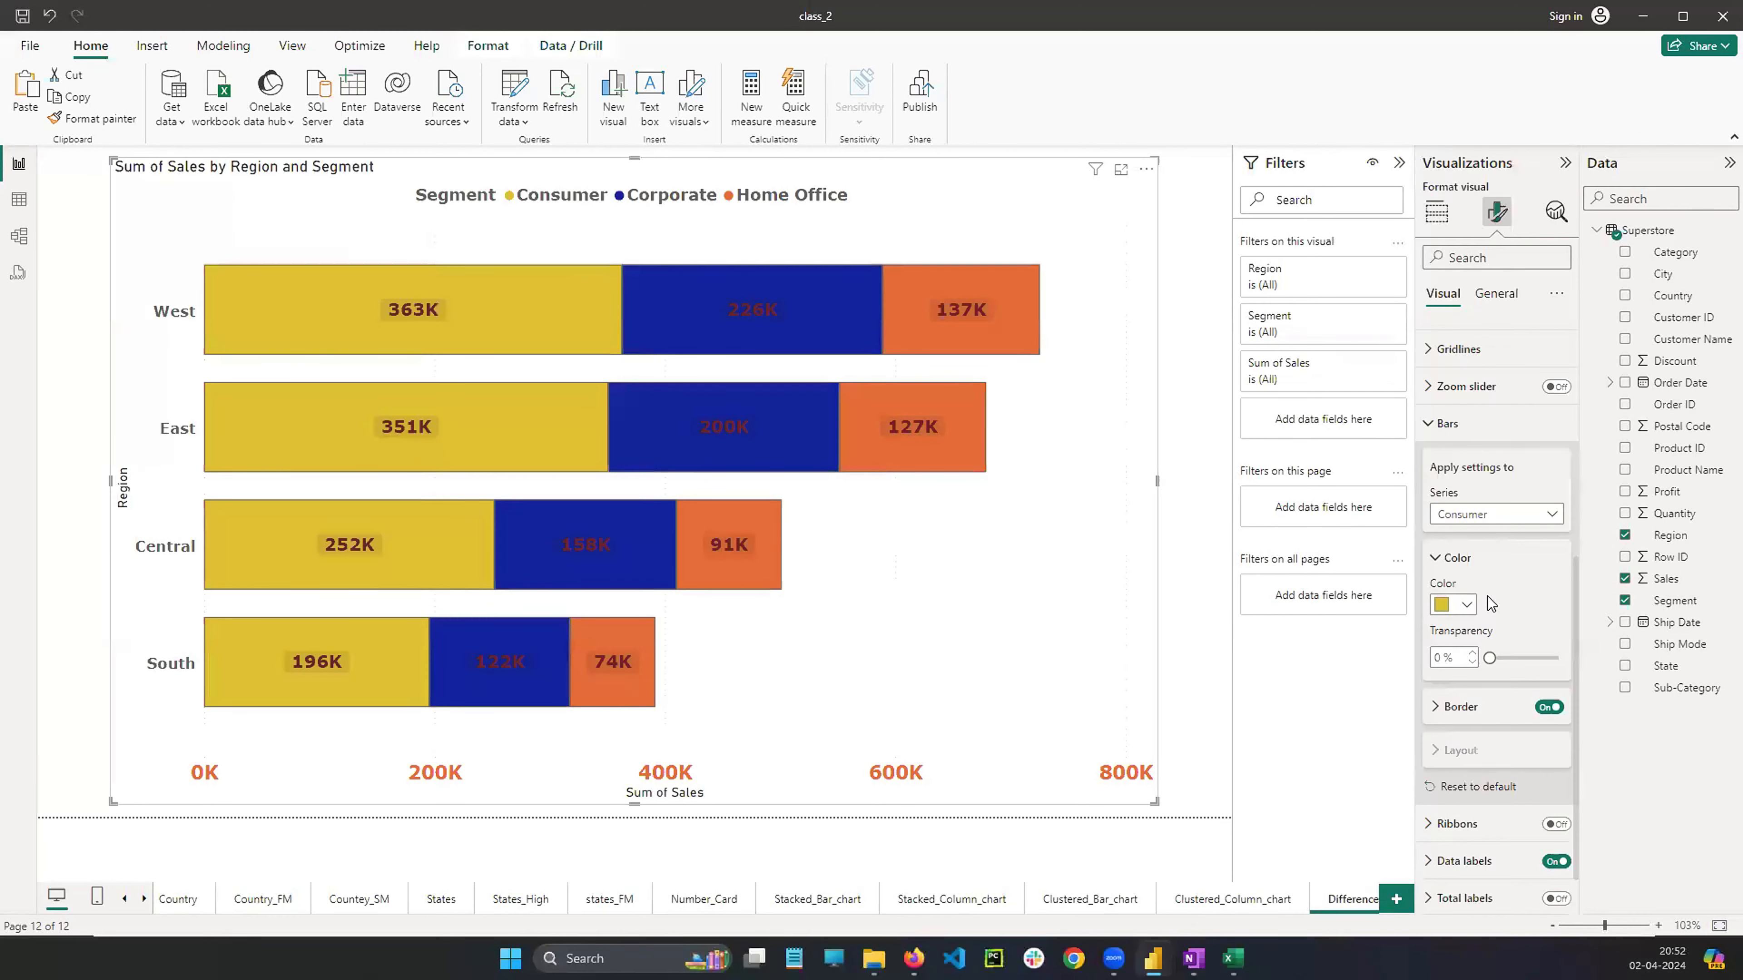
Switch the bar settings to the Corporate series and recolour its bars a light lavender shade
click(1489, 522)
click(1475, 578)
click(1466, 604)
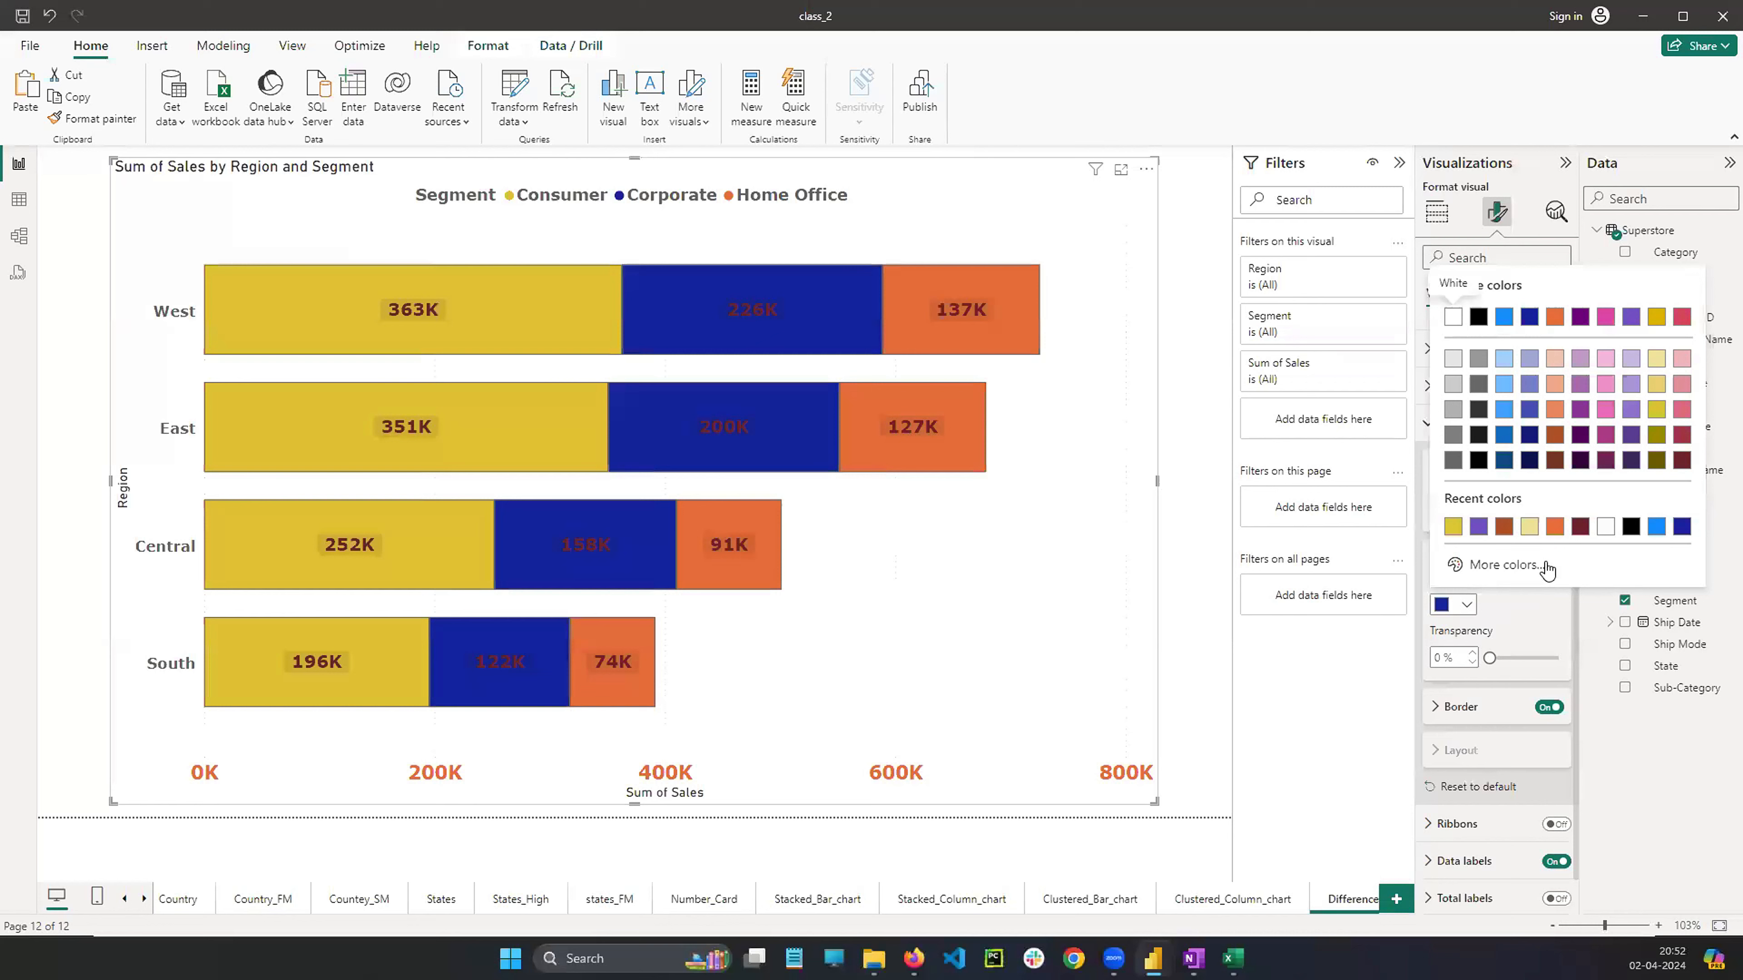
click(1553, 527)
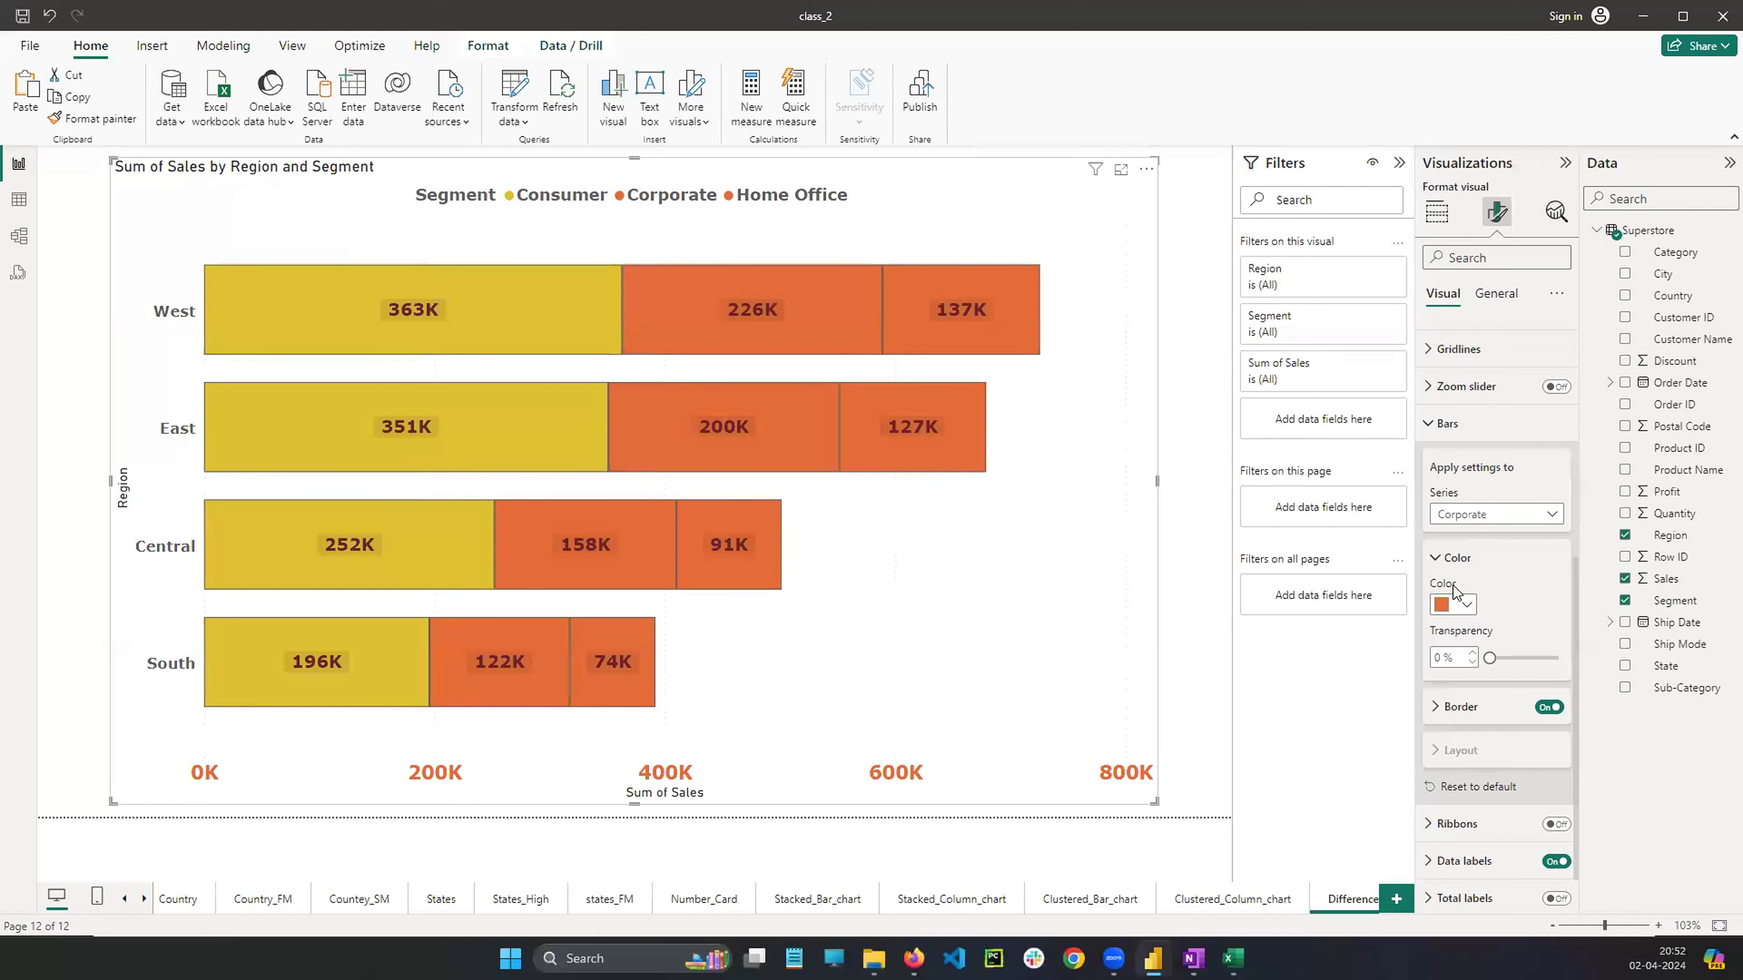
click(1466, 604)
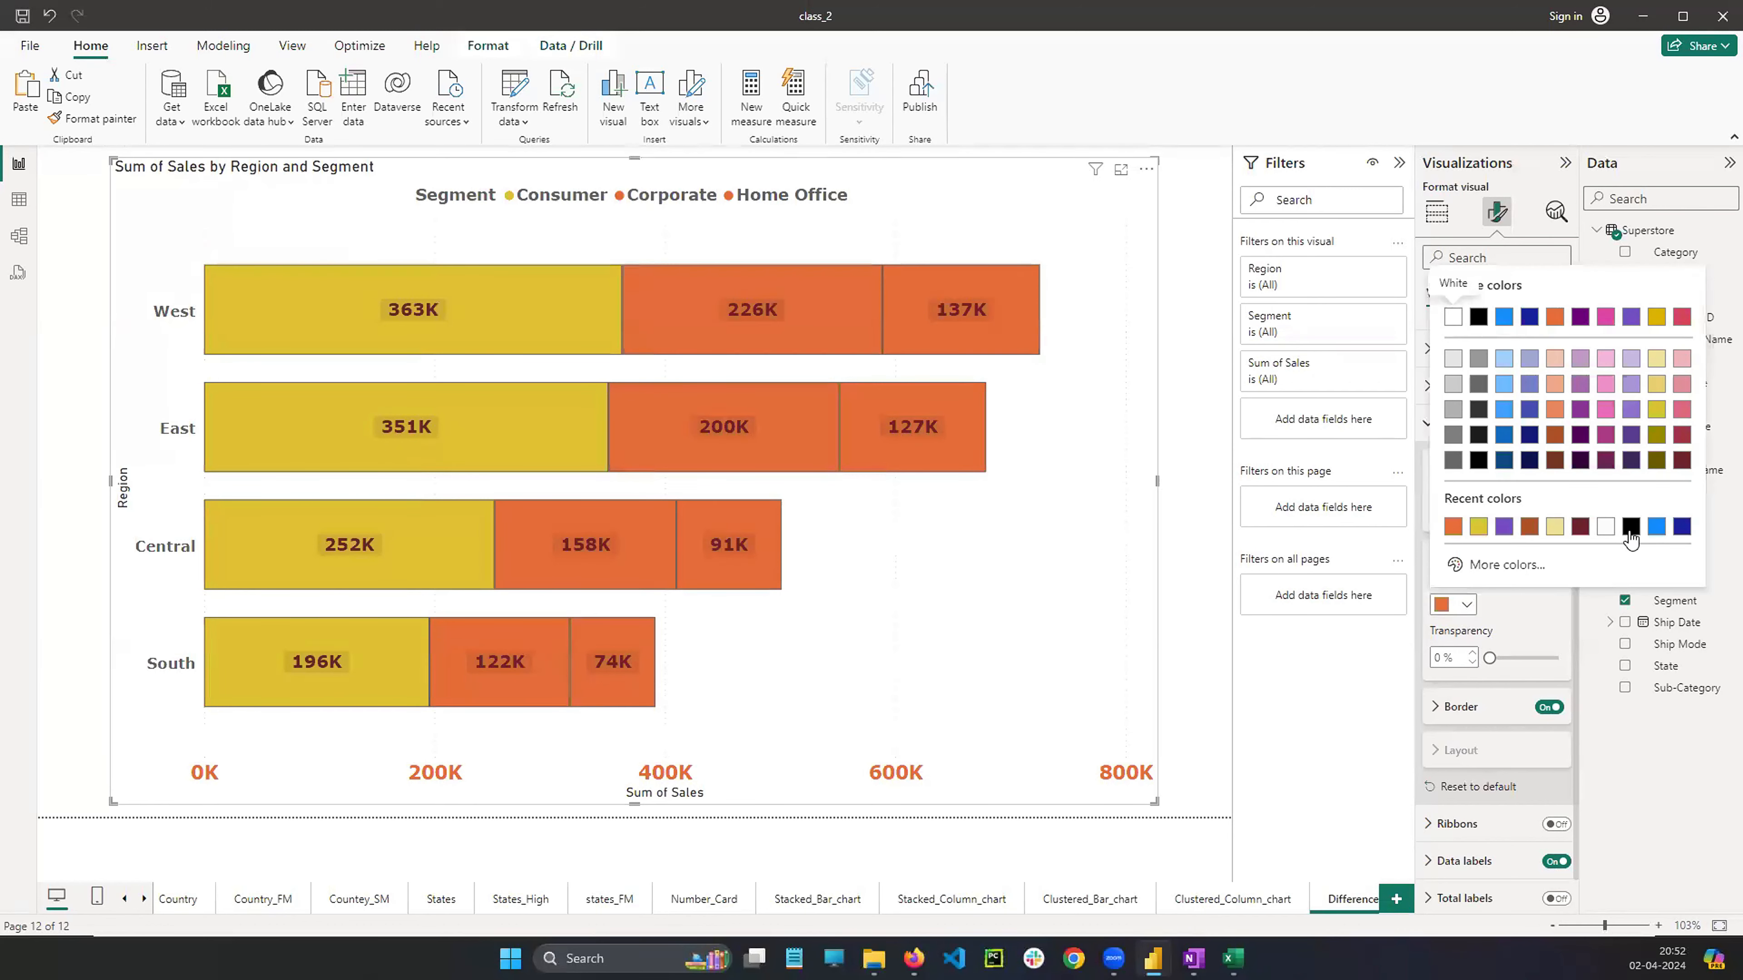
click(1631, 527)
click(1465, 605)
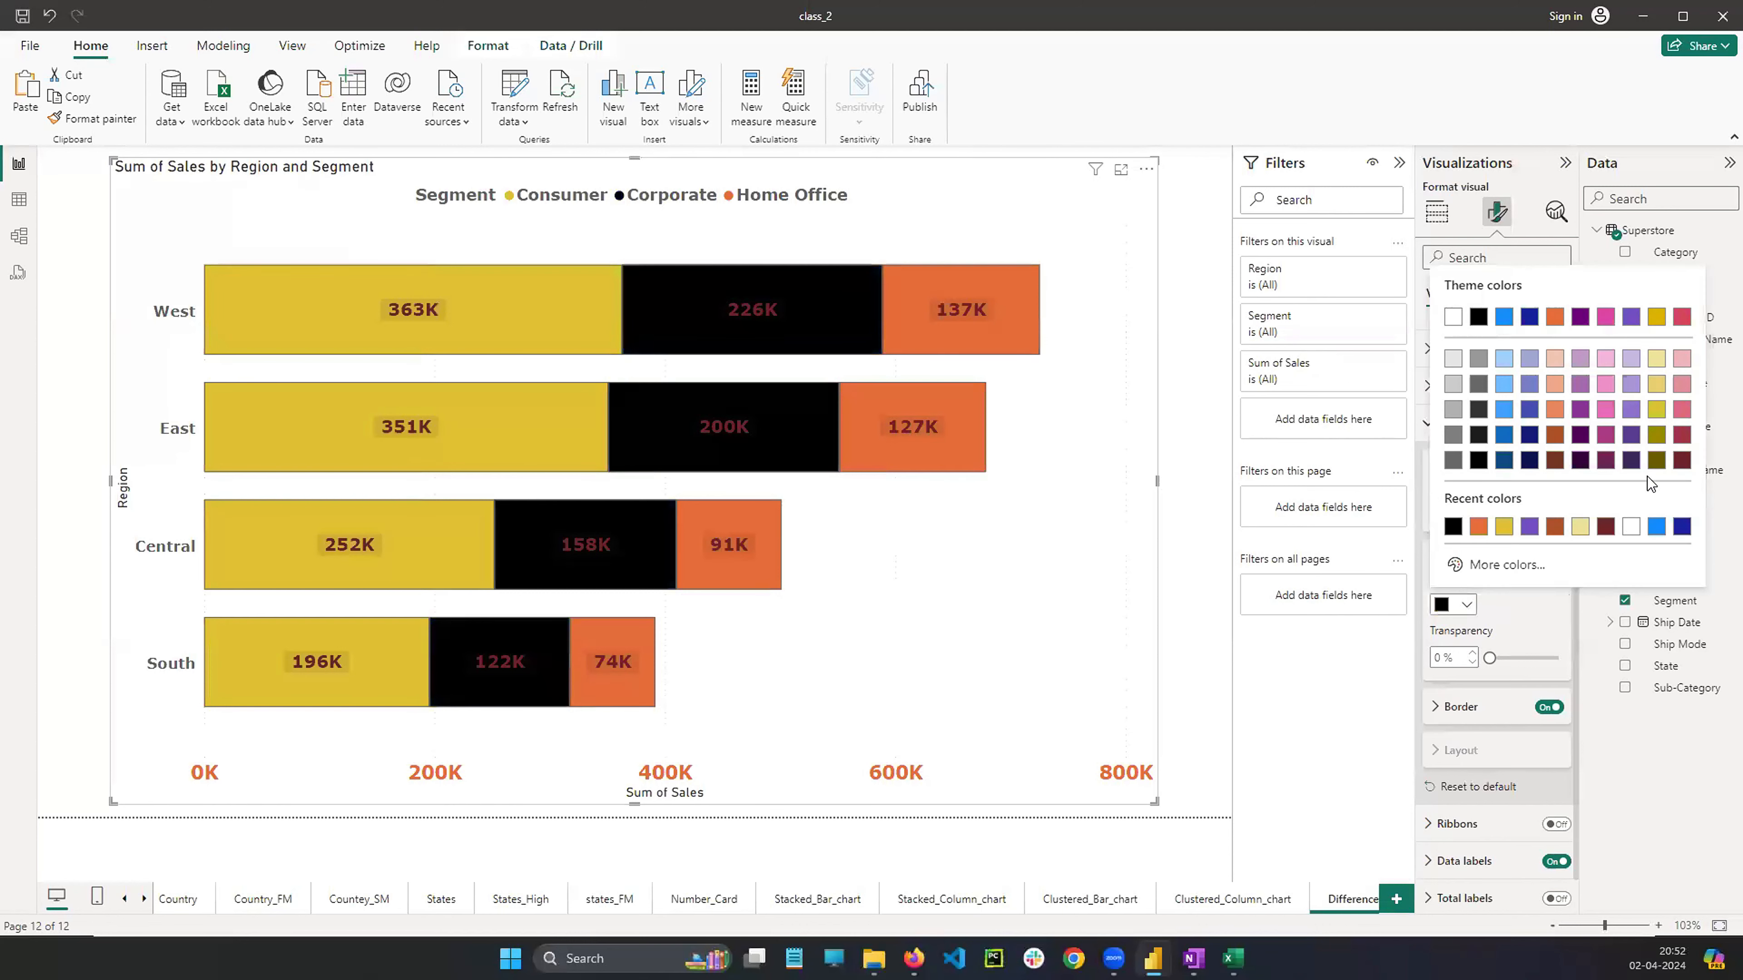
click(1556, 412)
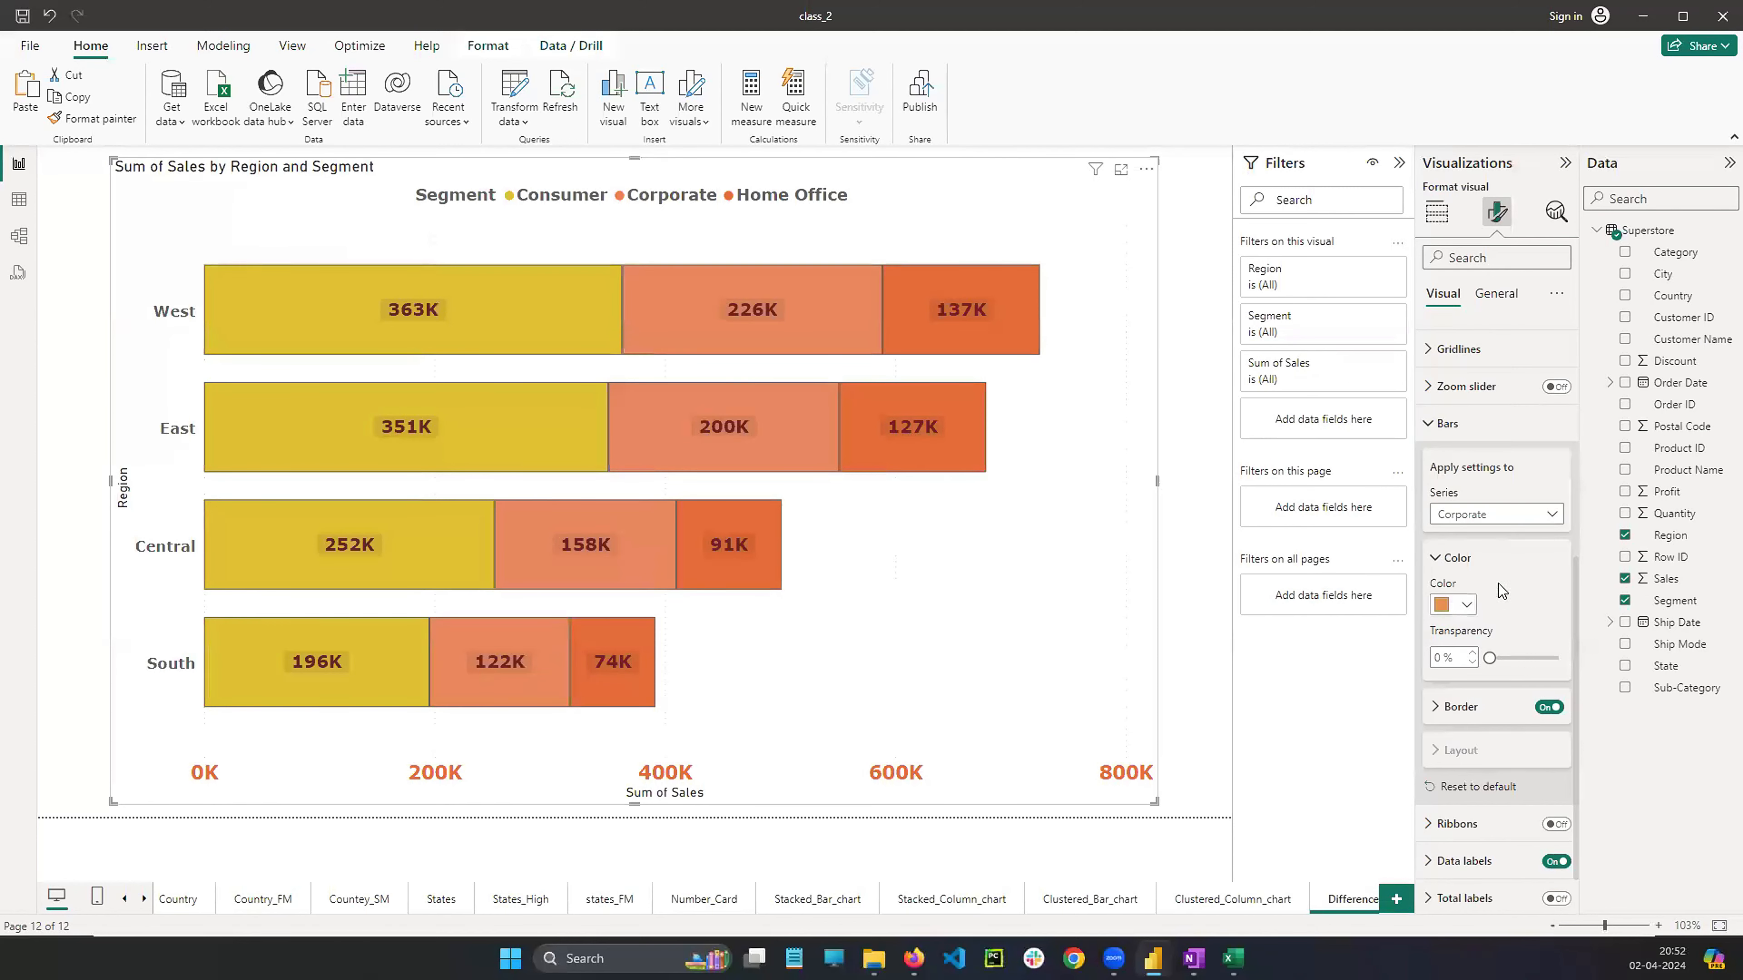
click(1471, 604)
click(1530, 363)
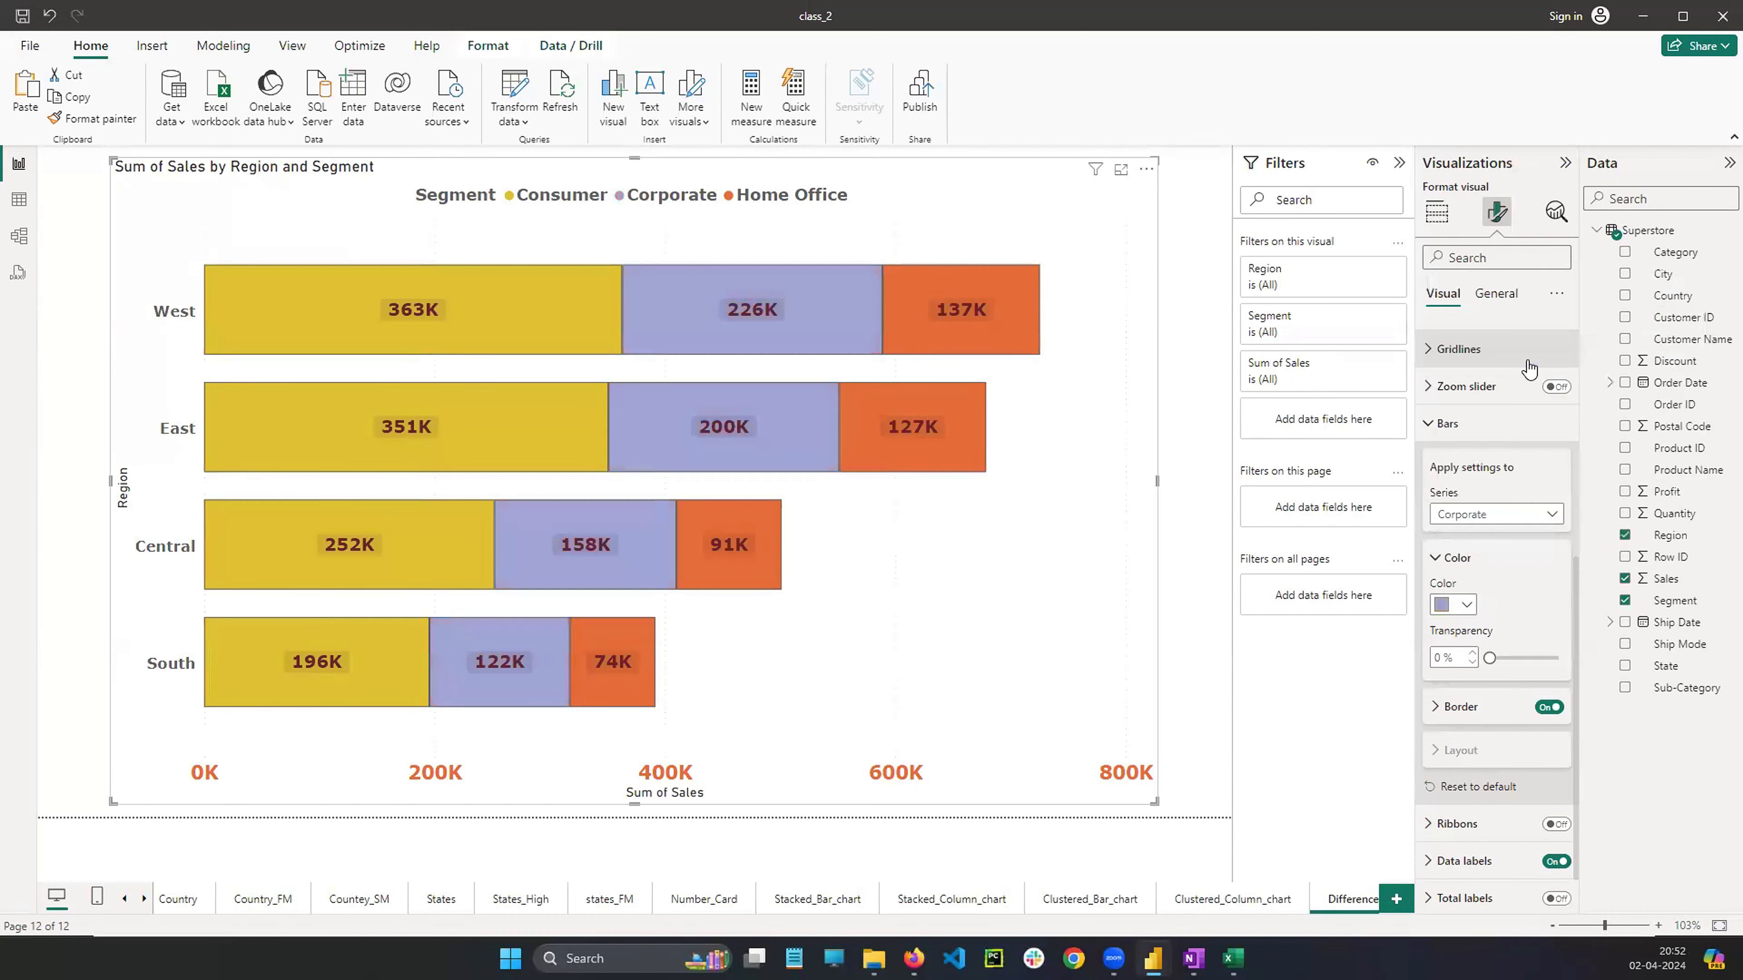
Switch the bar settings back to the Consumer series and recolour its bars red
click(1485, 514)
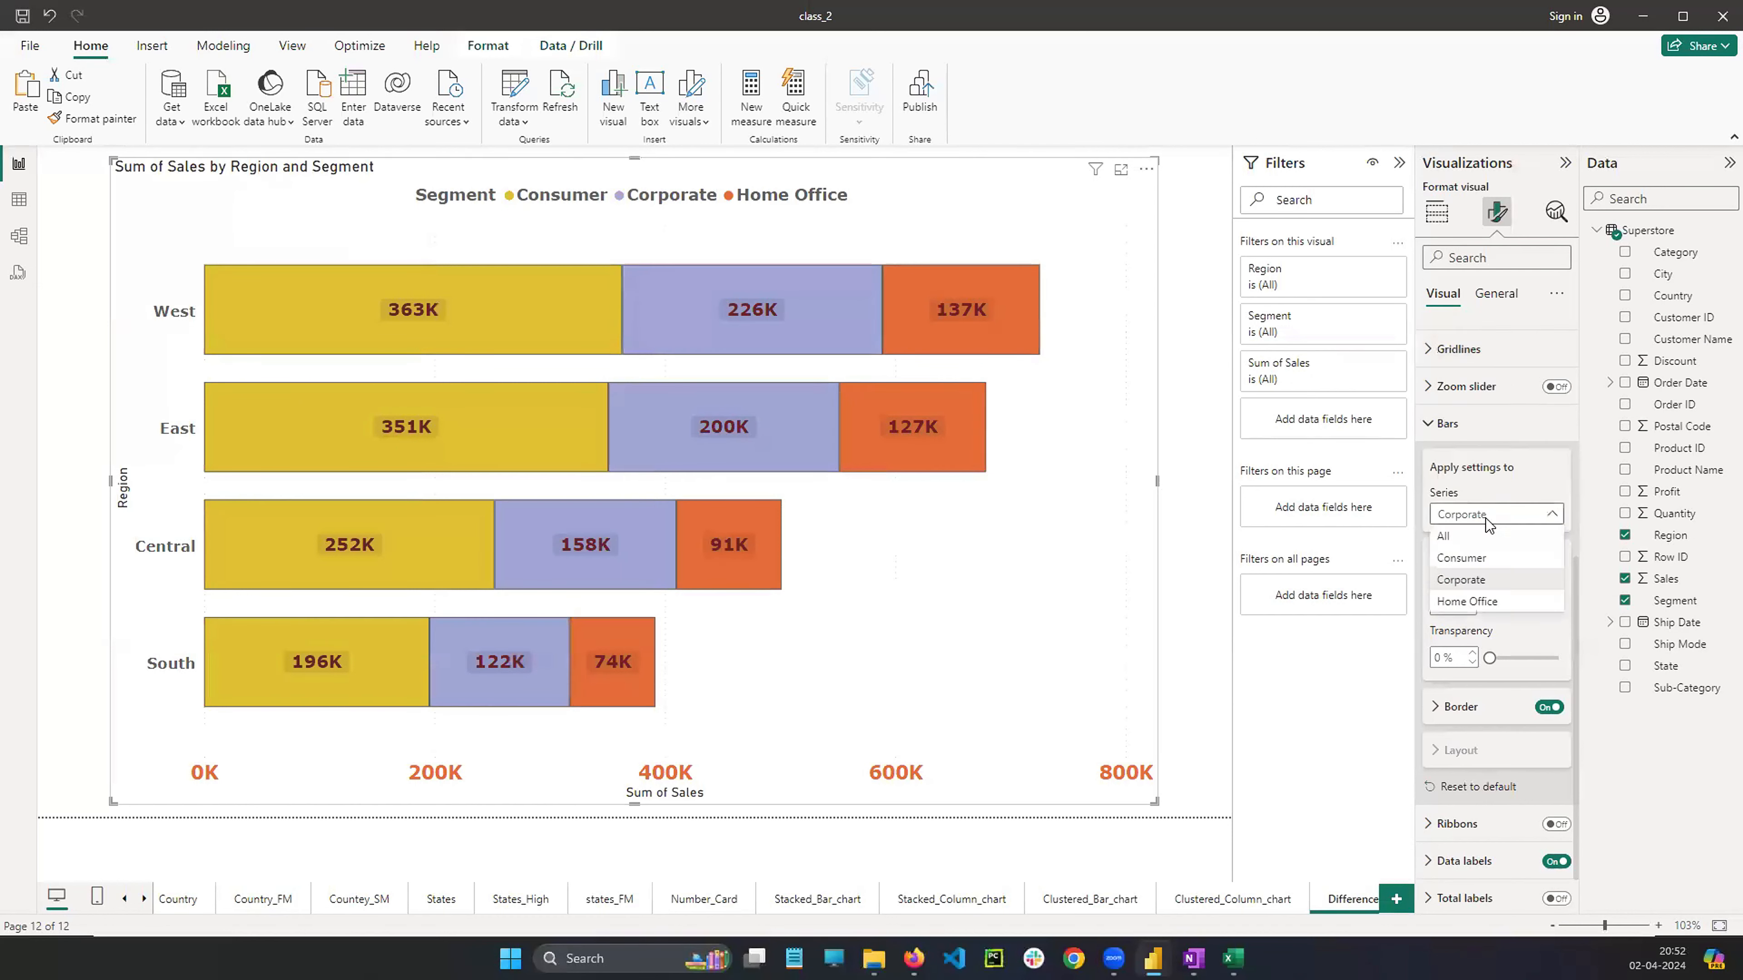
click(1465, 557)
click(1458, 607)
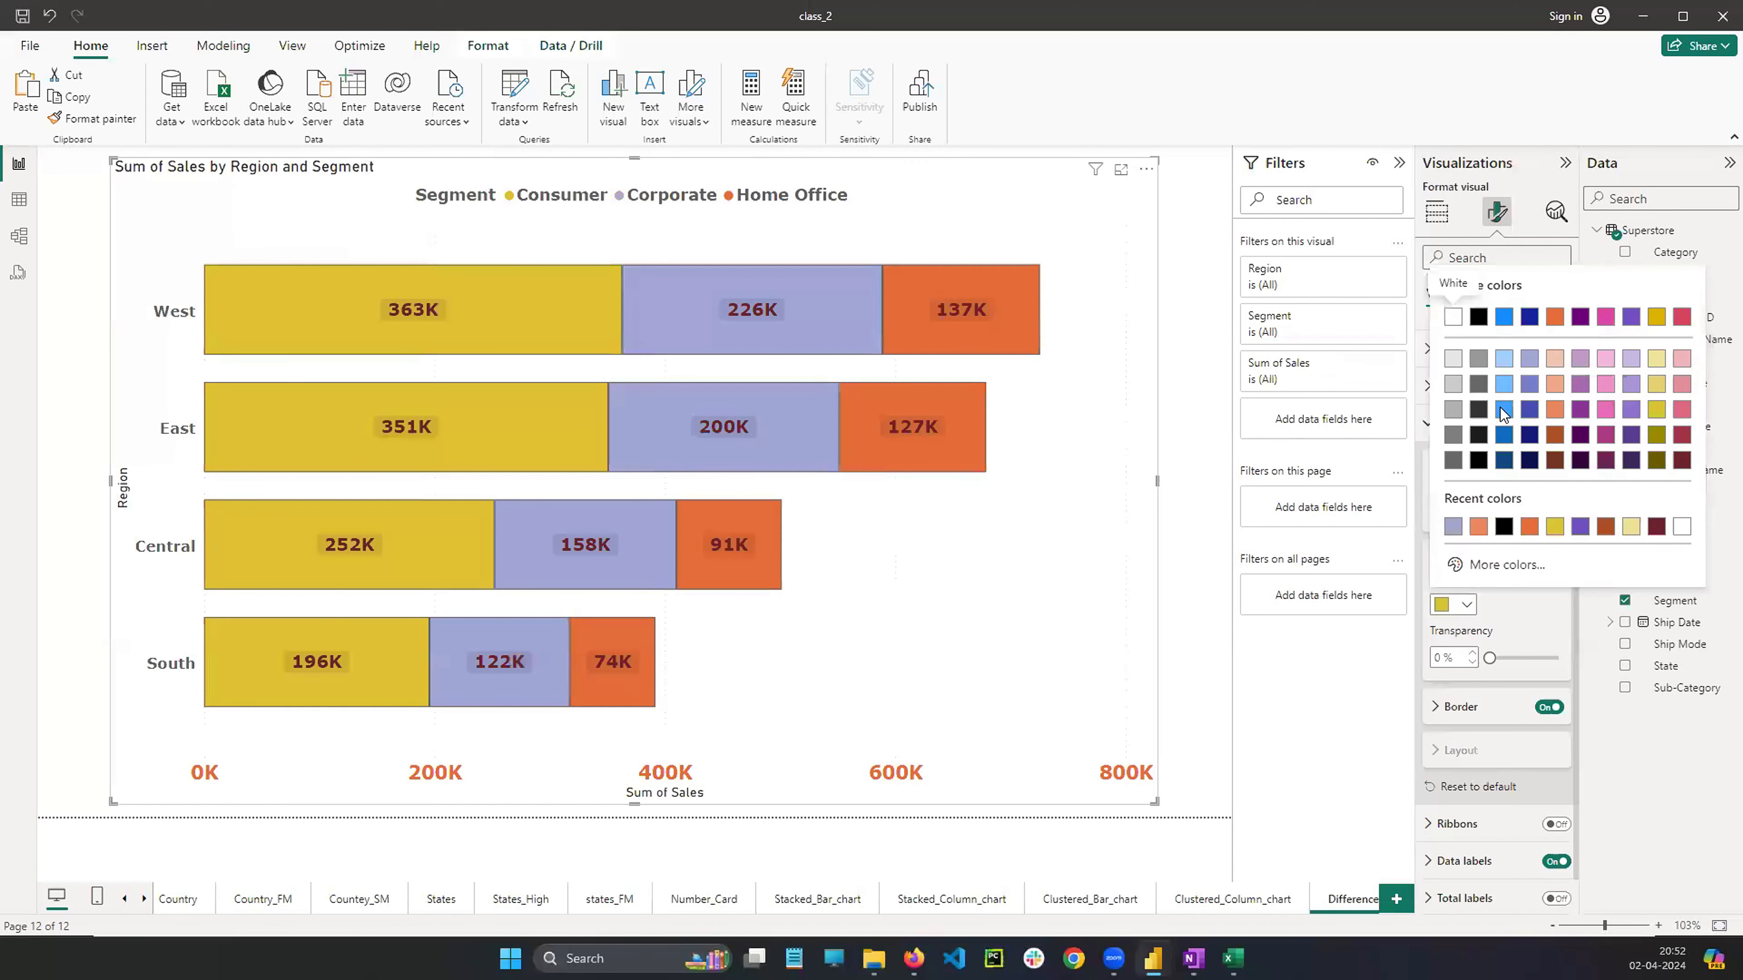
click(1486, 394)
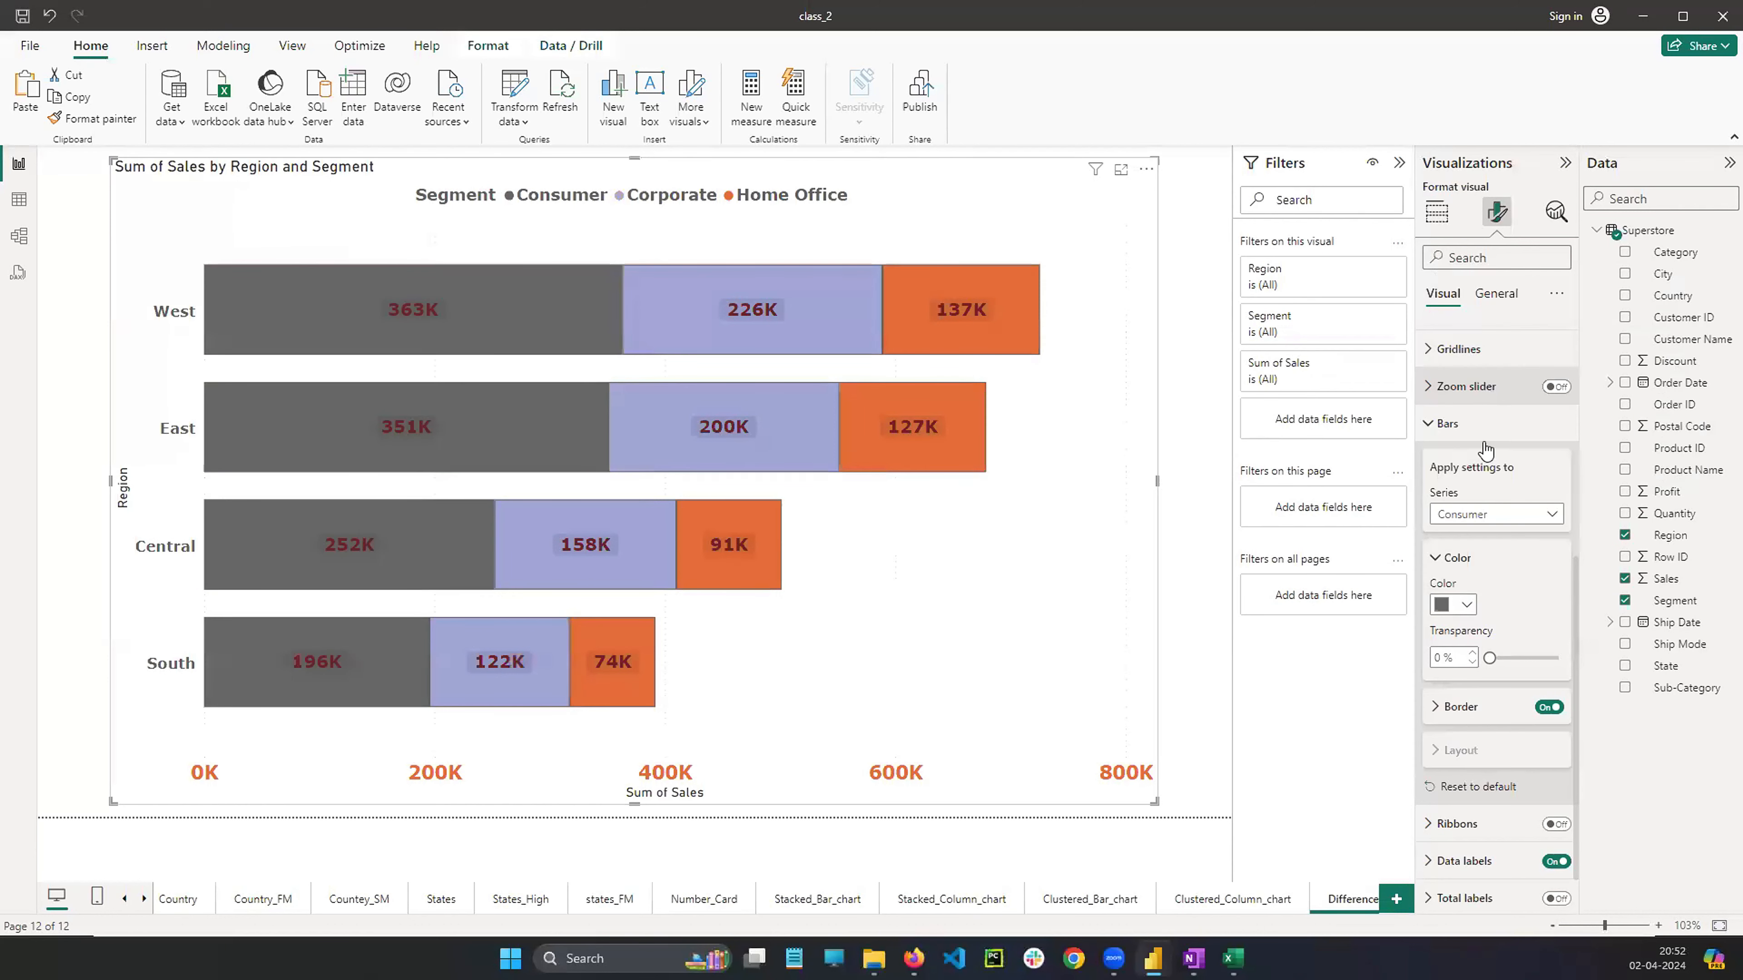
click(1463, 606)
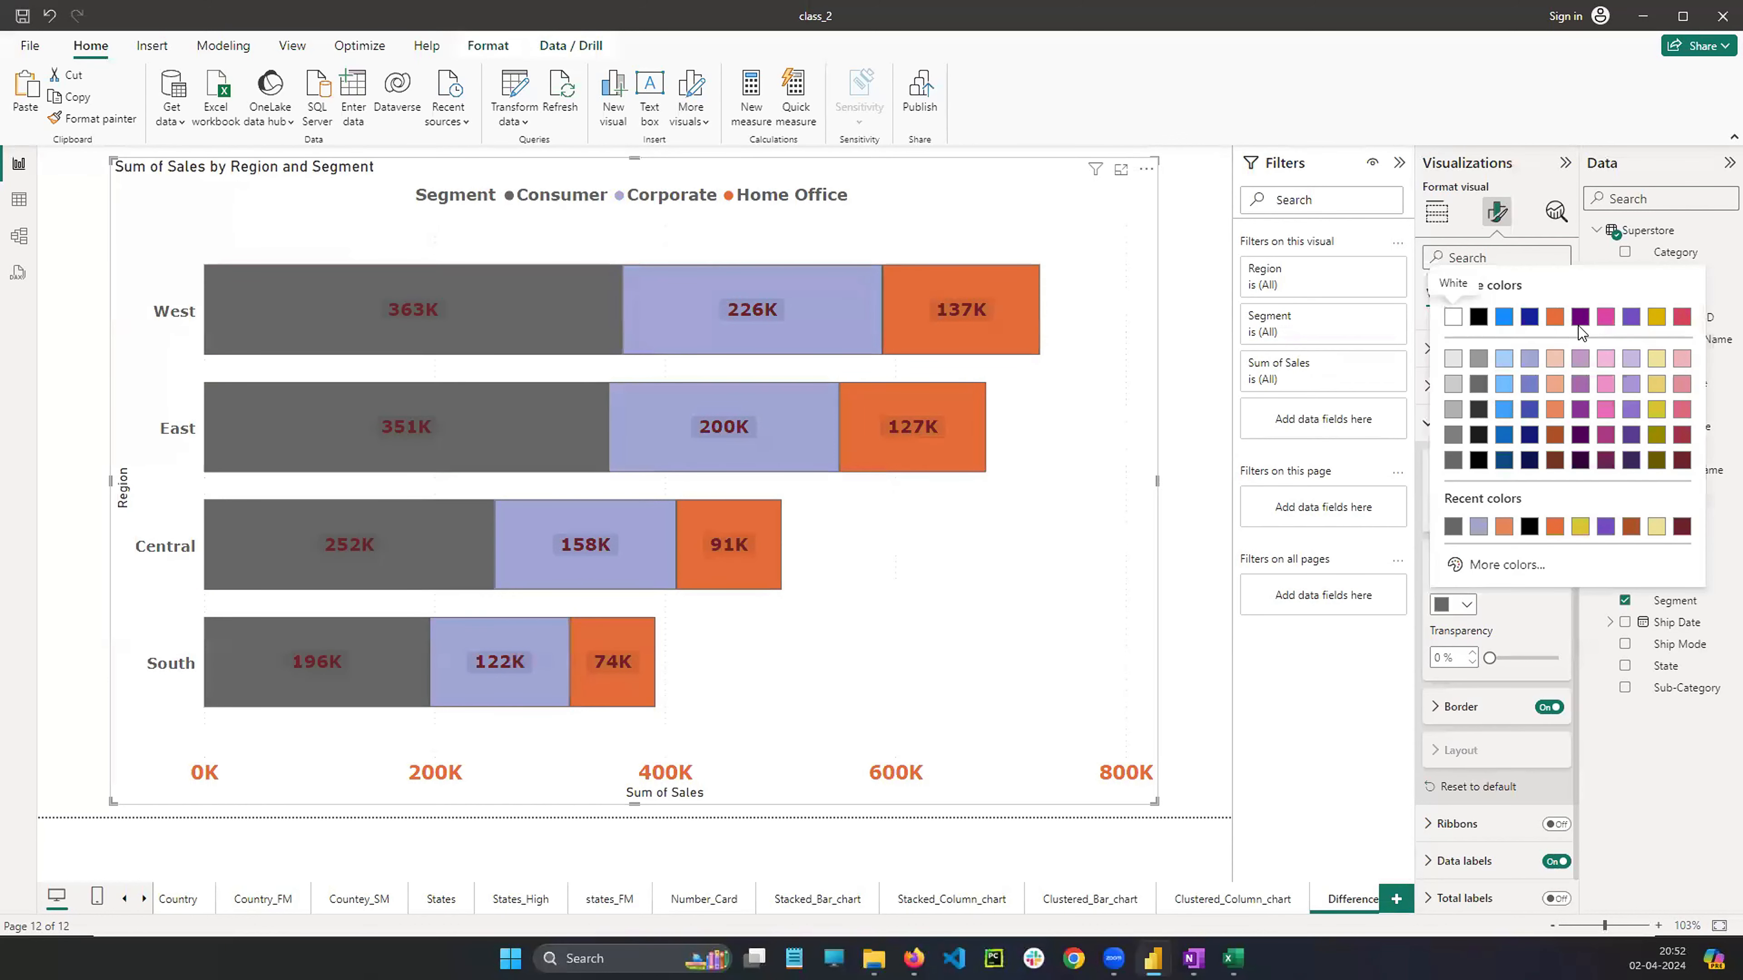
click(1681, 318)
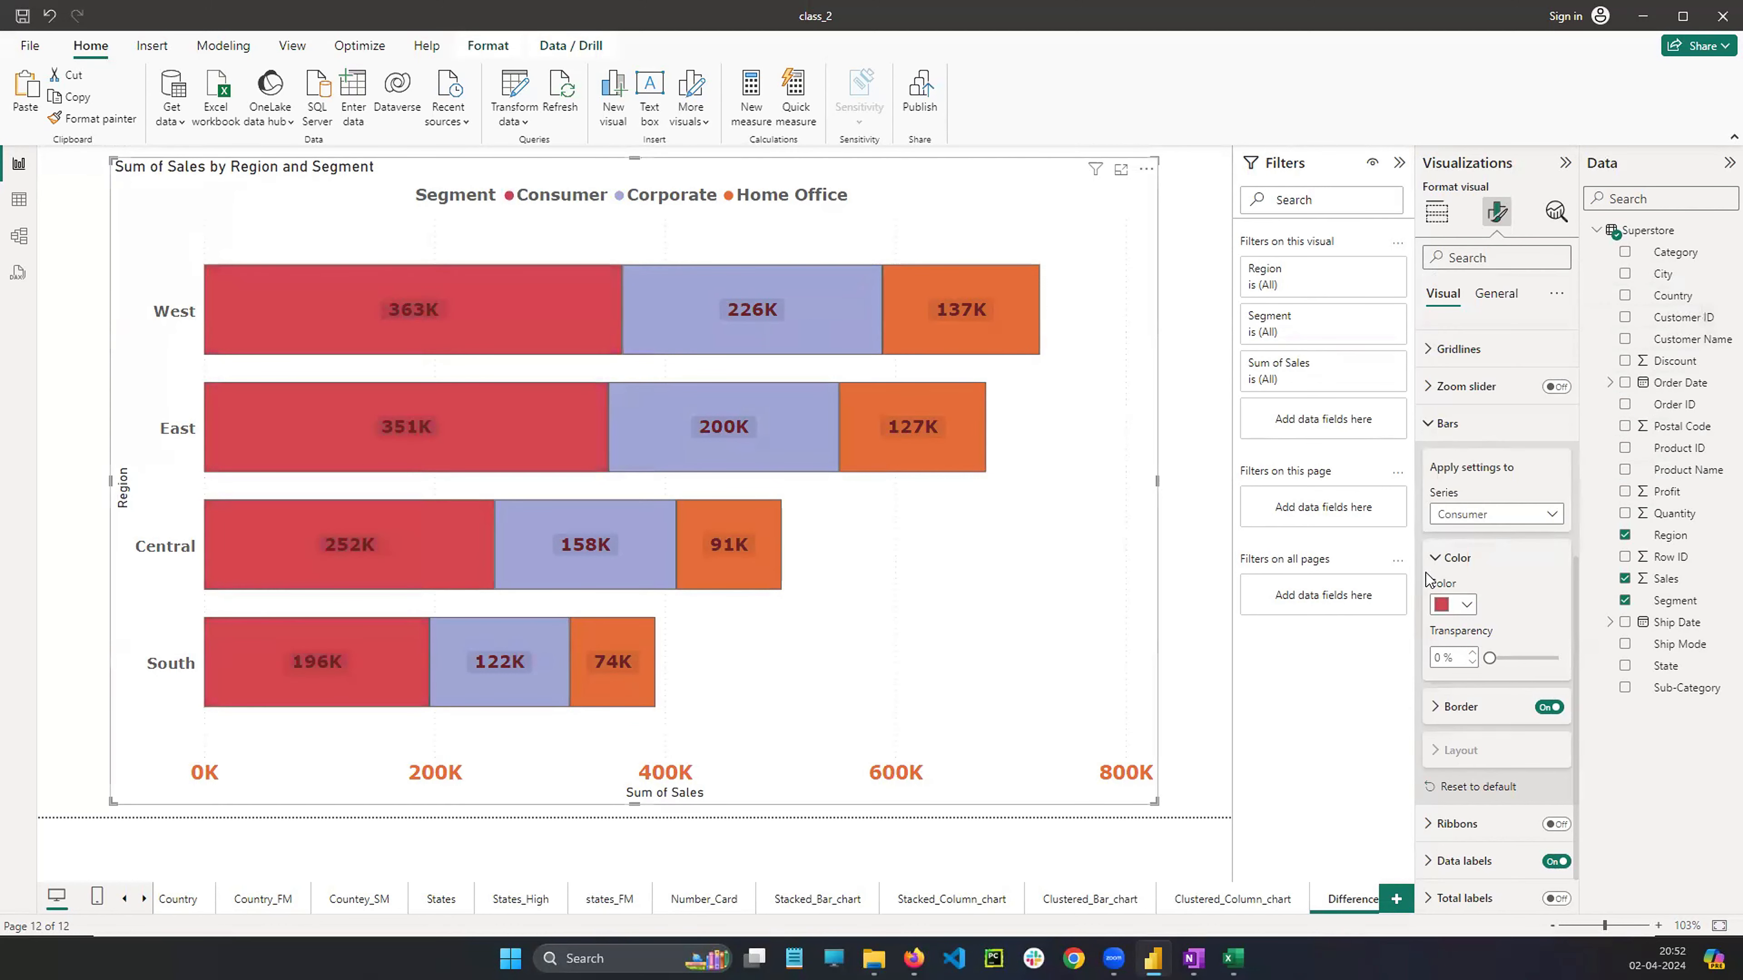
Switch the bar settings to the Home Office series and recolour its bars a dark burnt orange
click(1490, 514)
click(1482, 599)
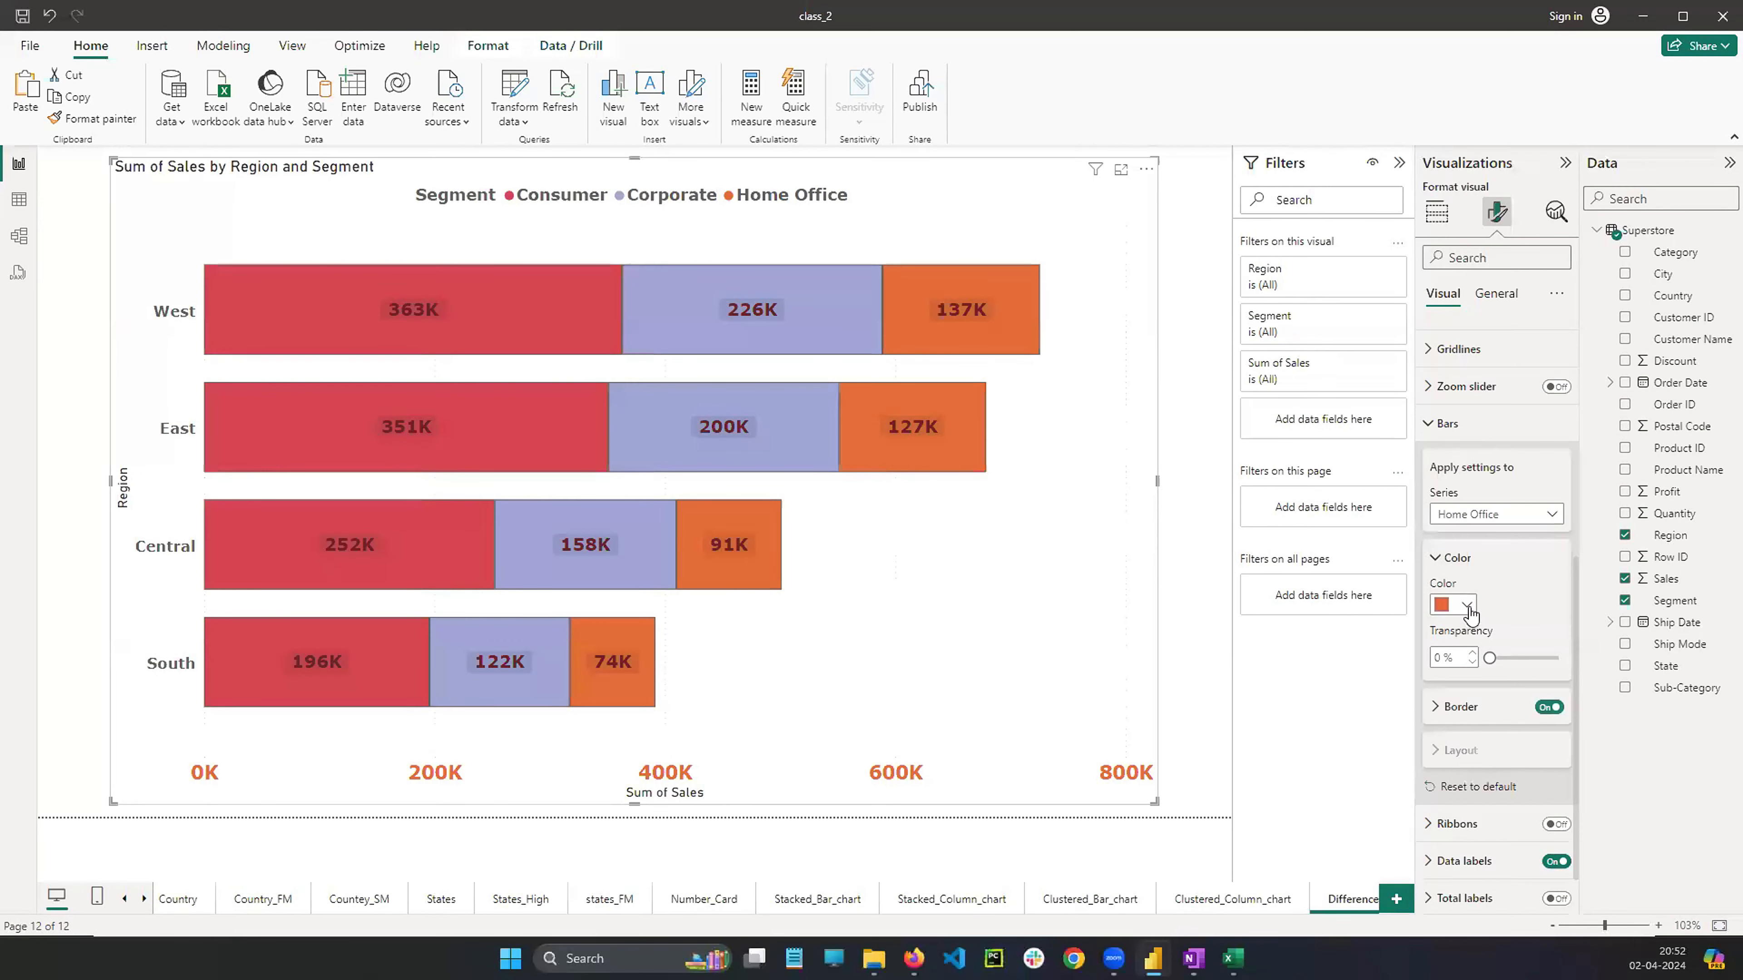
click(1466, 605)
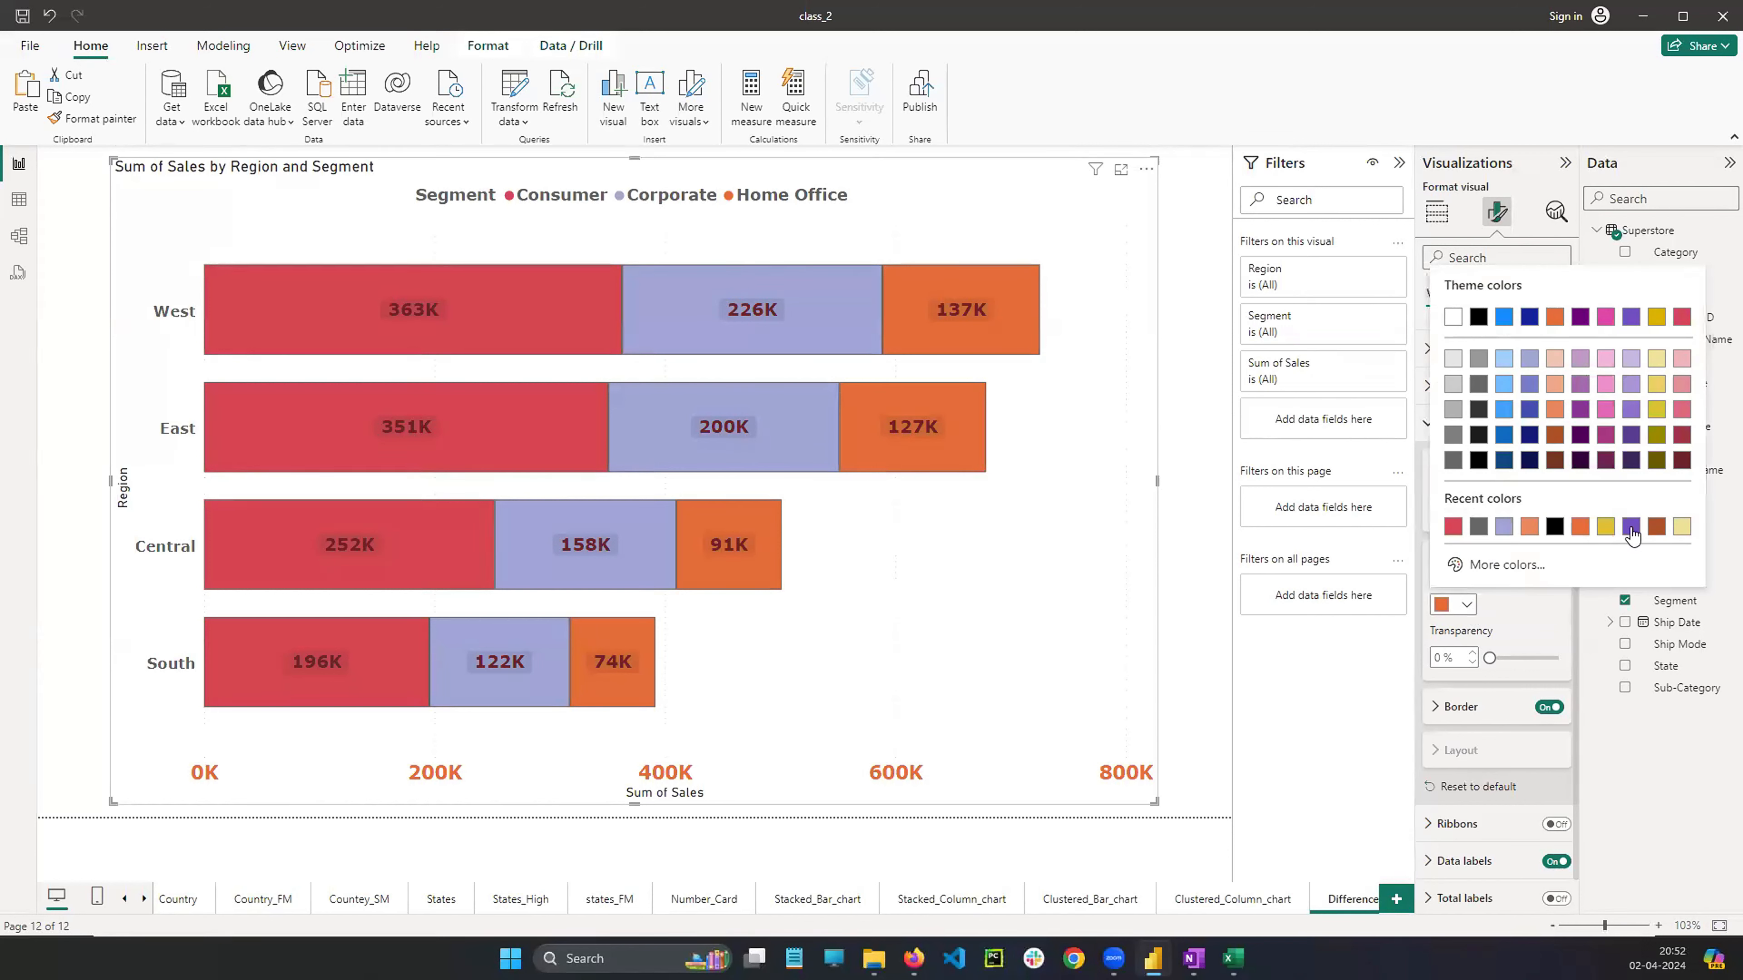
click(1657, 528)
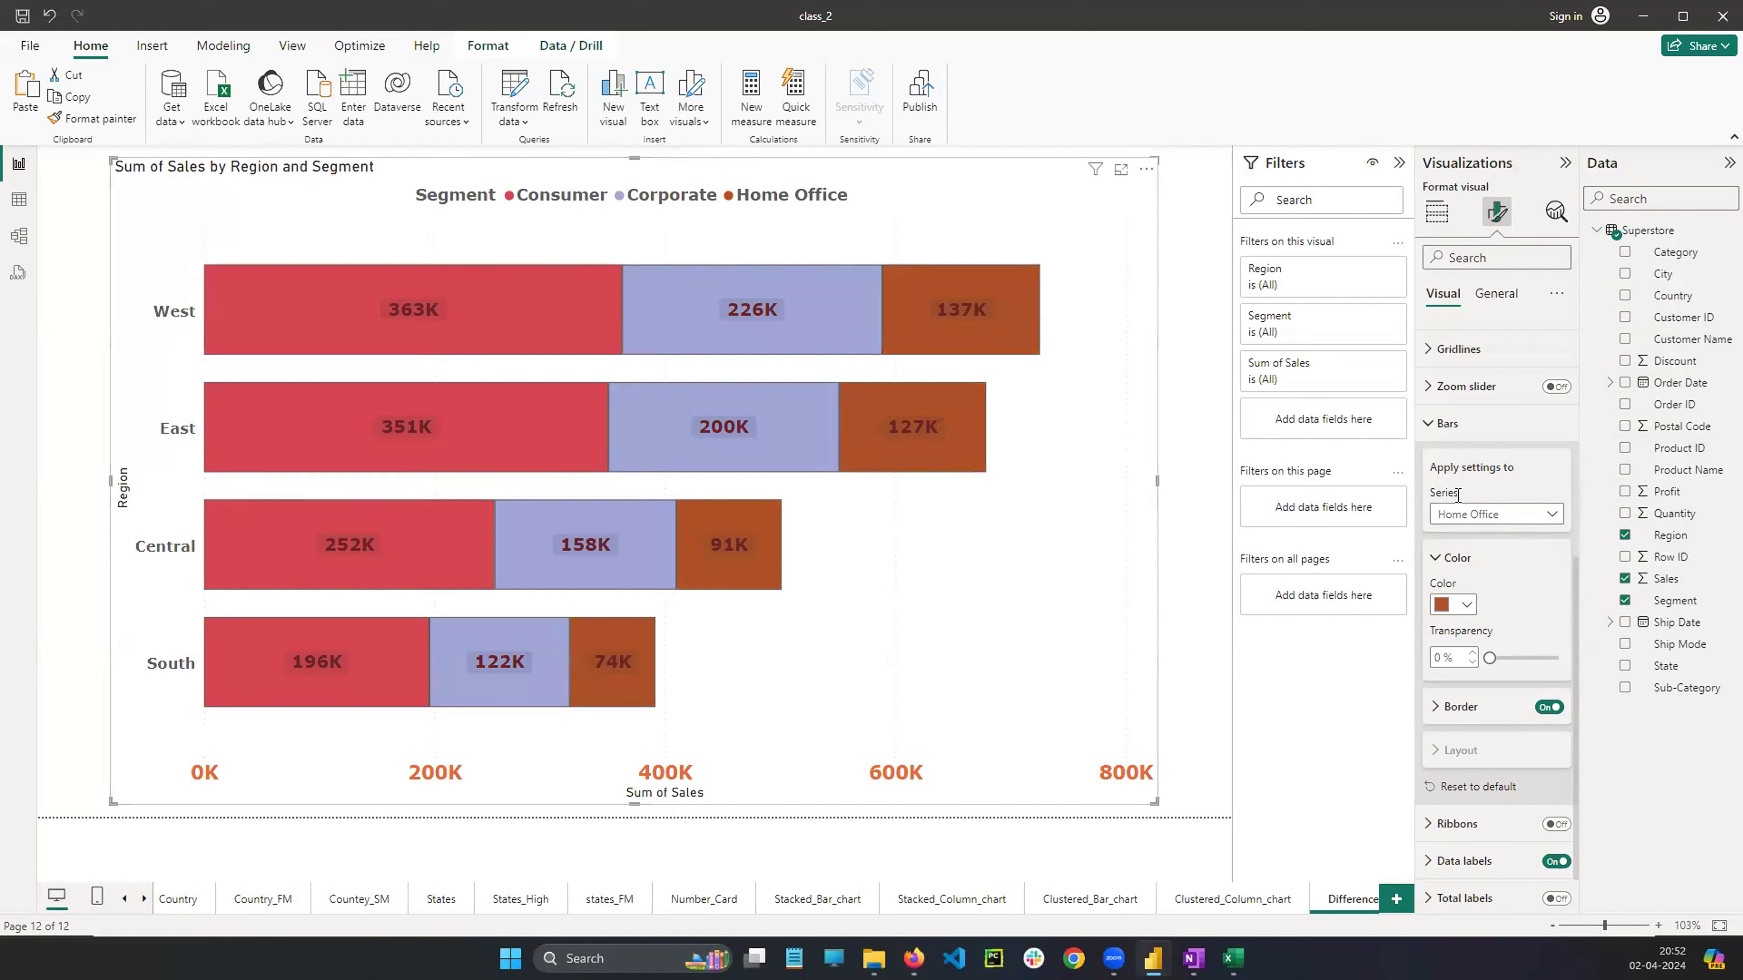
Turn on total labels for the stacked bar chart
click(1427, 429)
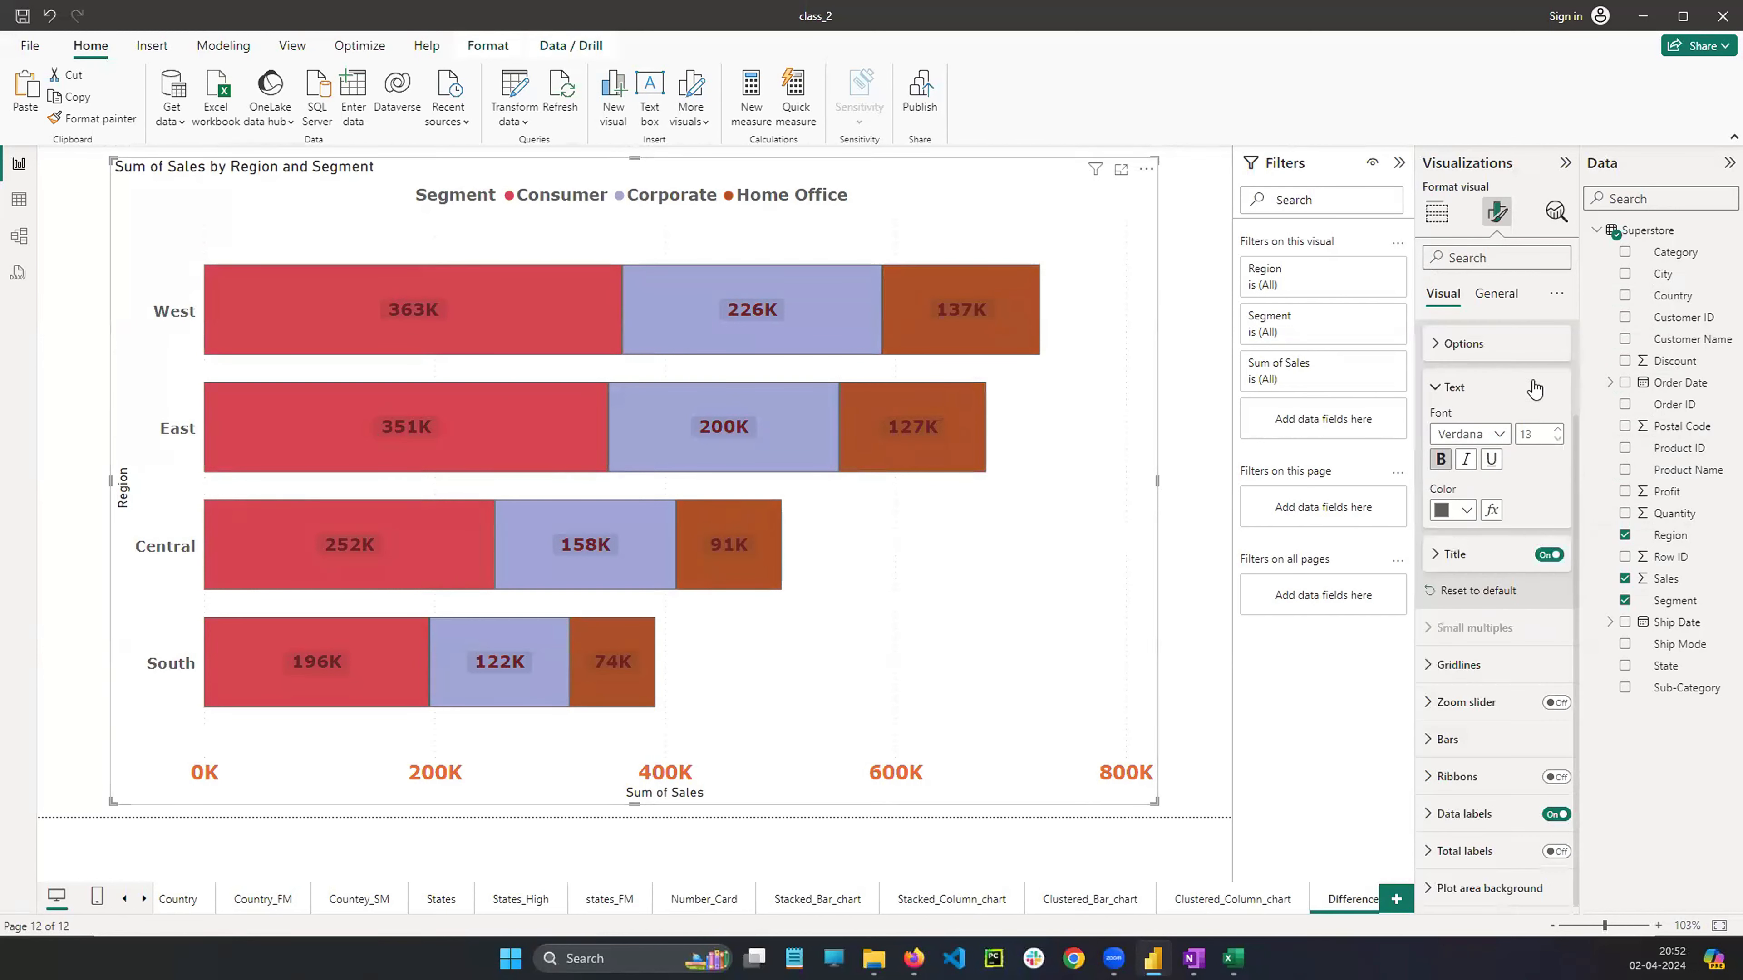
click(1442, 388)
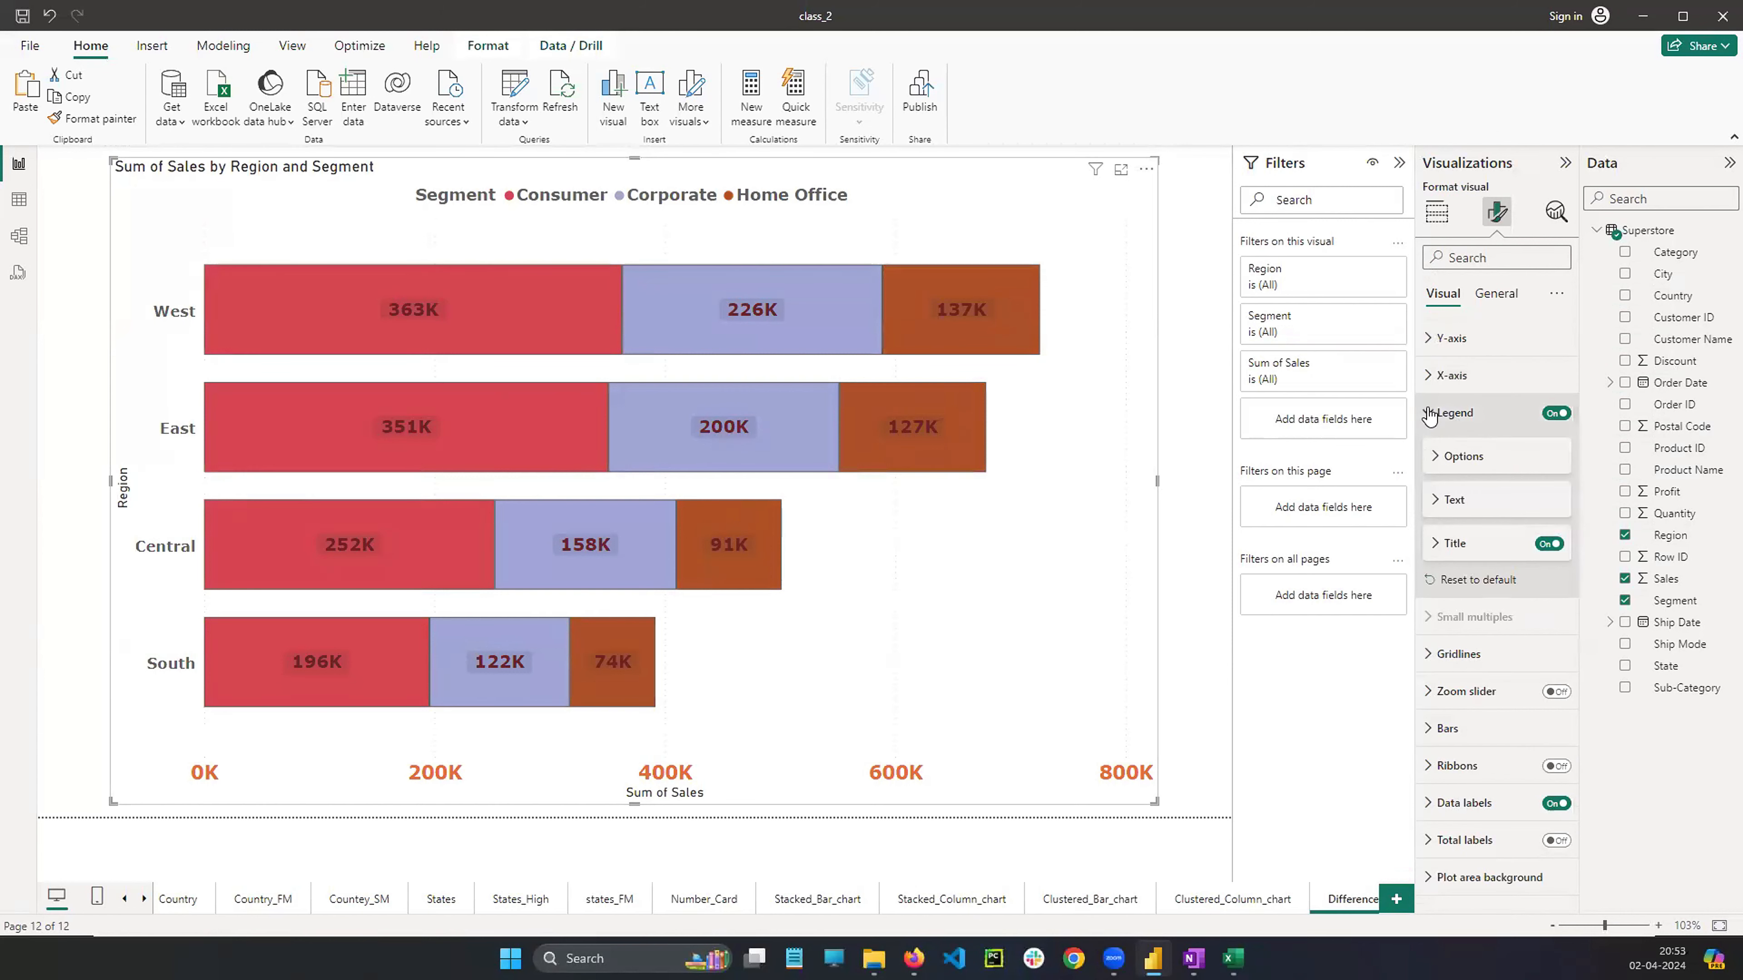
click(1429, 413)
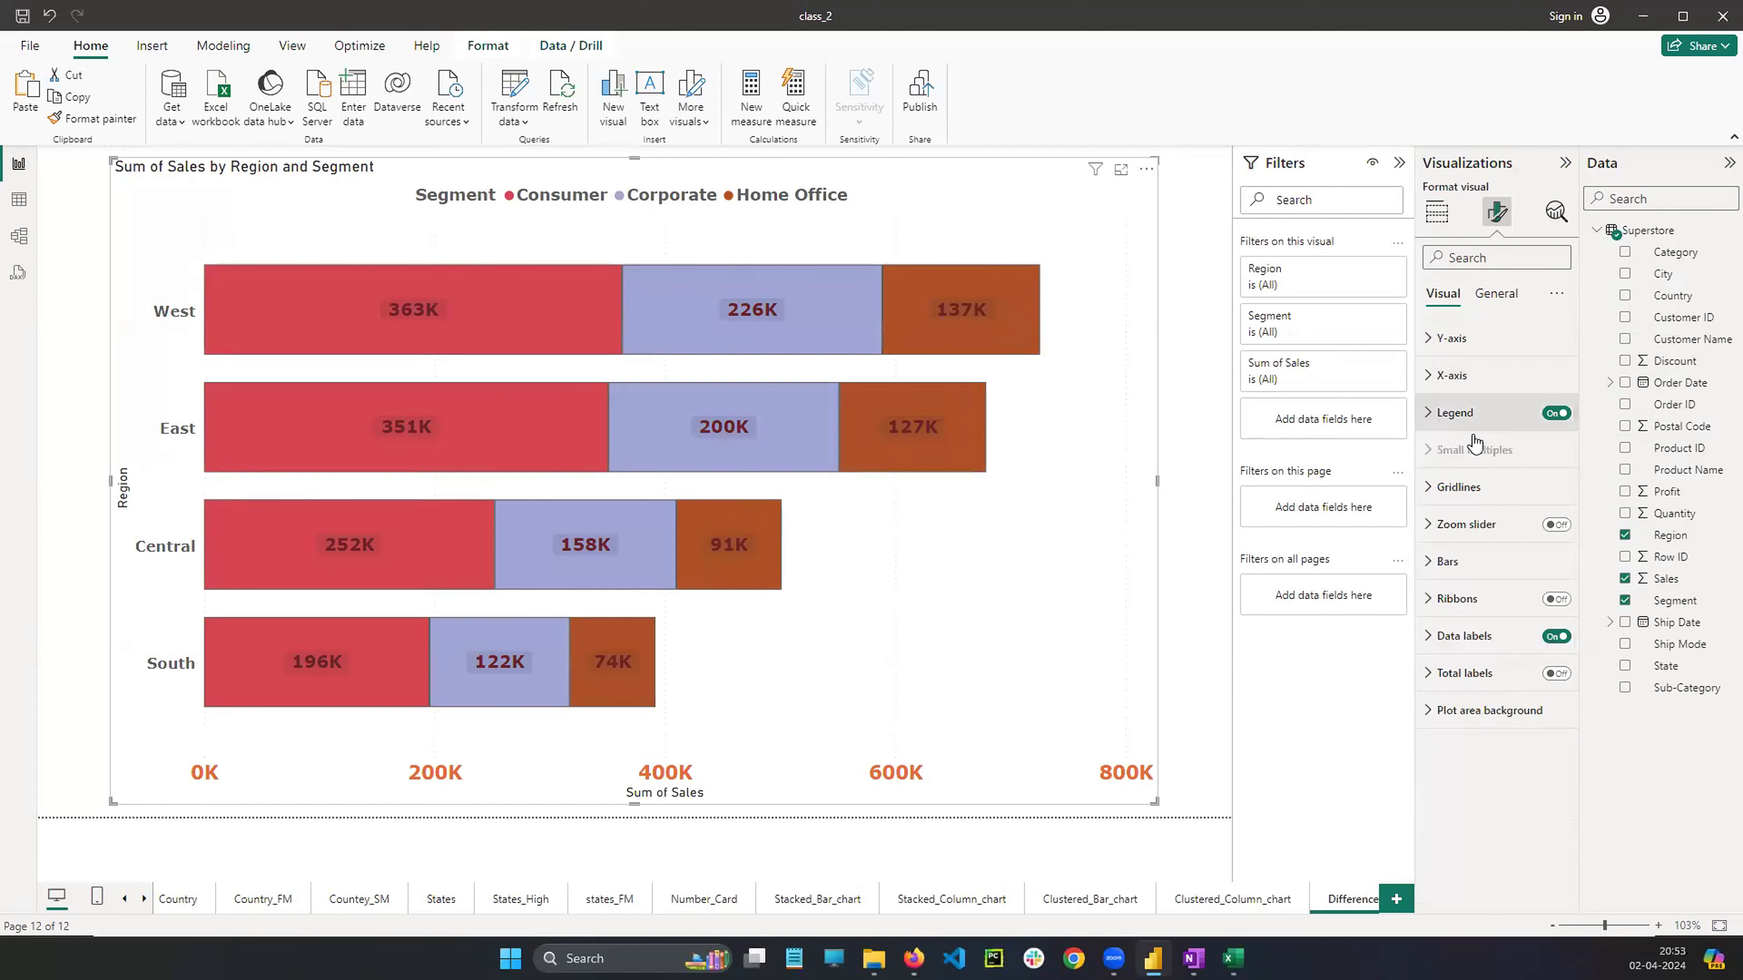
click(1556, 673)
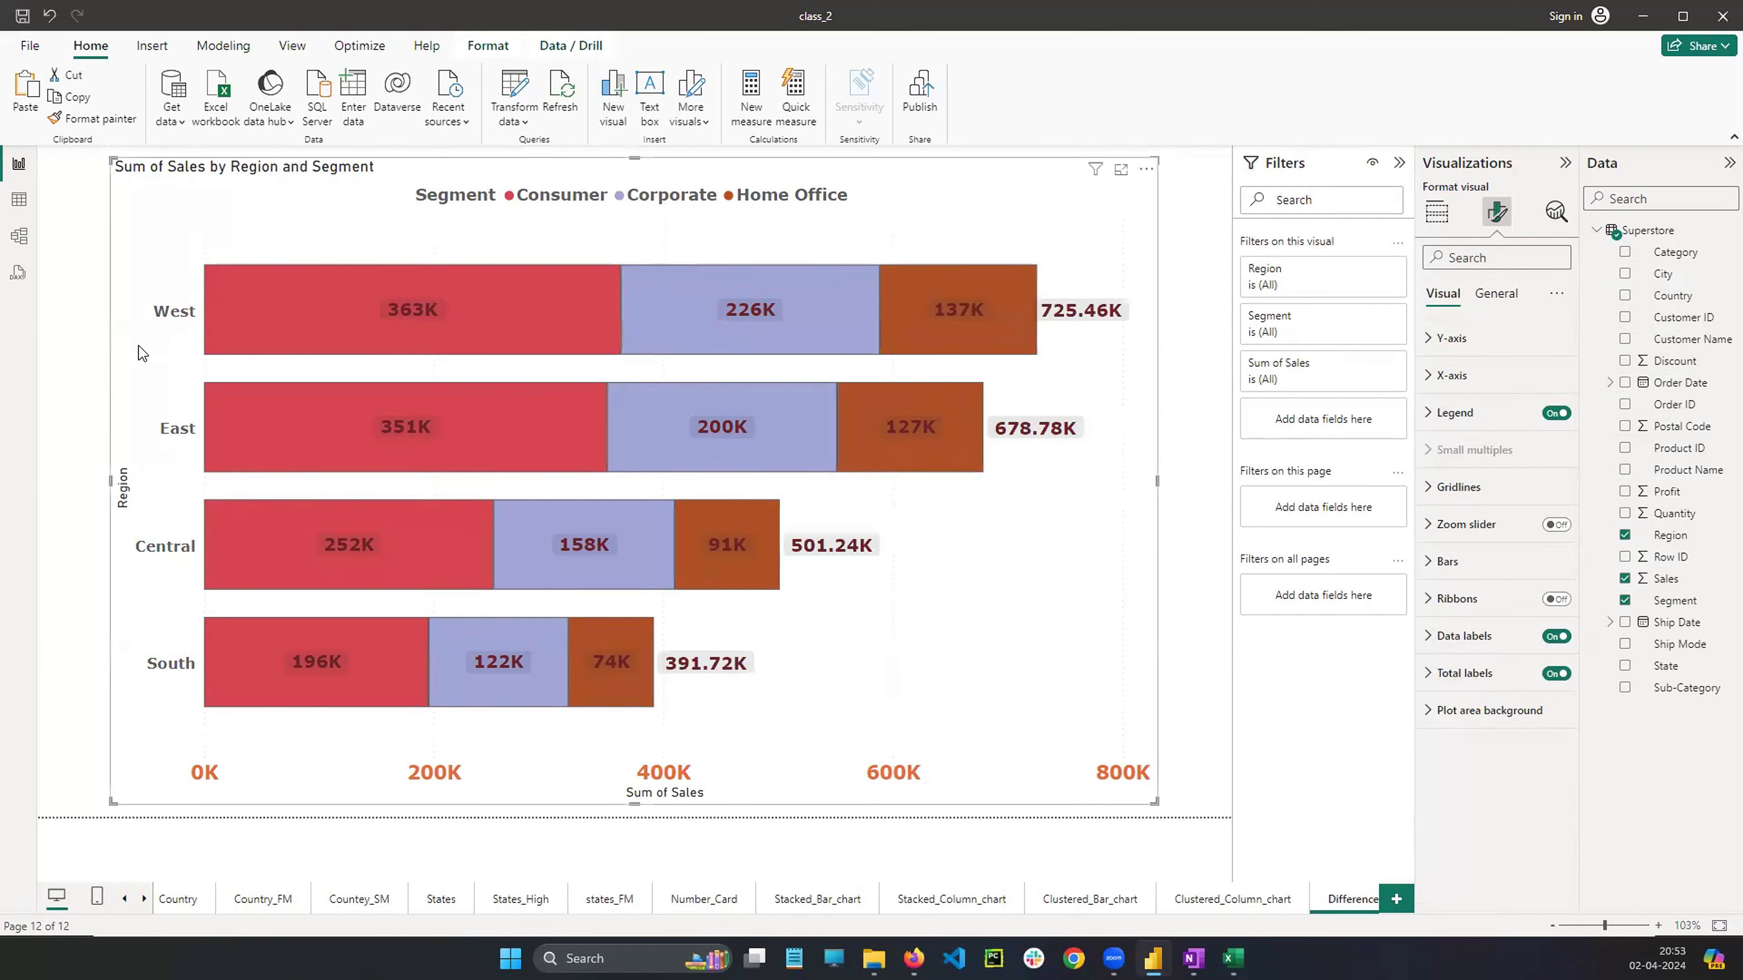
Examine how the West region's segment values add up to its total label on the chart
mouse_move(142, 311)
mouse_down()
mouse_move(177, 357)
mouse_move(163, 279)
mouse_move(511, 125)
mouse_move(1056, 230)
mouse_move(1097, 283)
mouse_move(1038, 293)
mouse_move(1135, 322)
mouse_move(1082, 292)
mouse_move(1068, 334)
mouse_up()
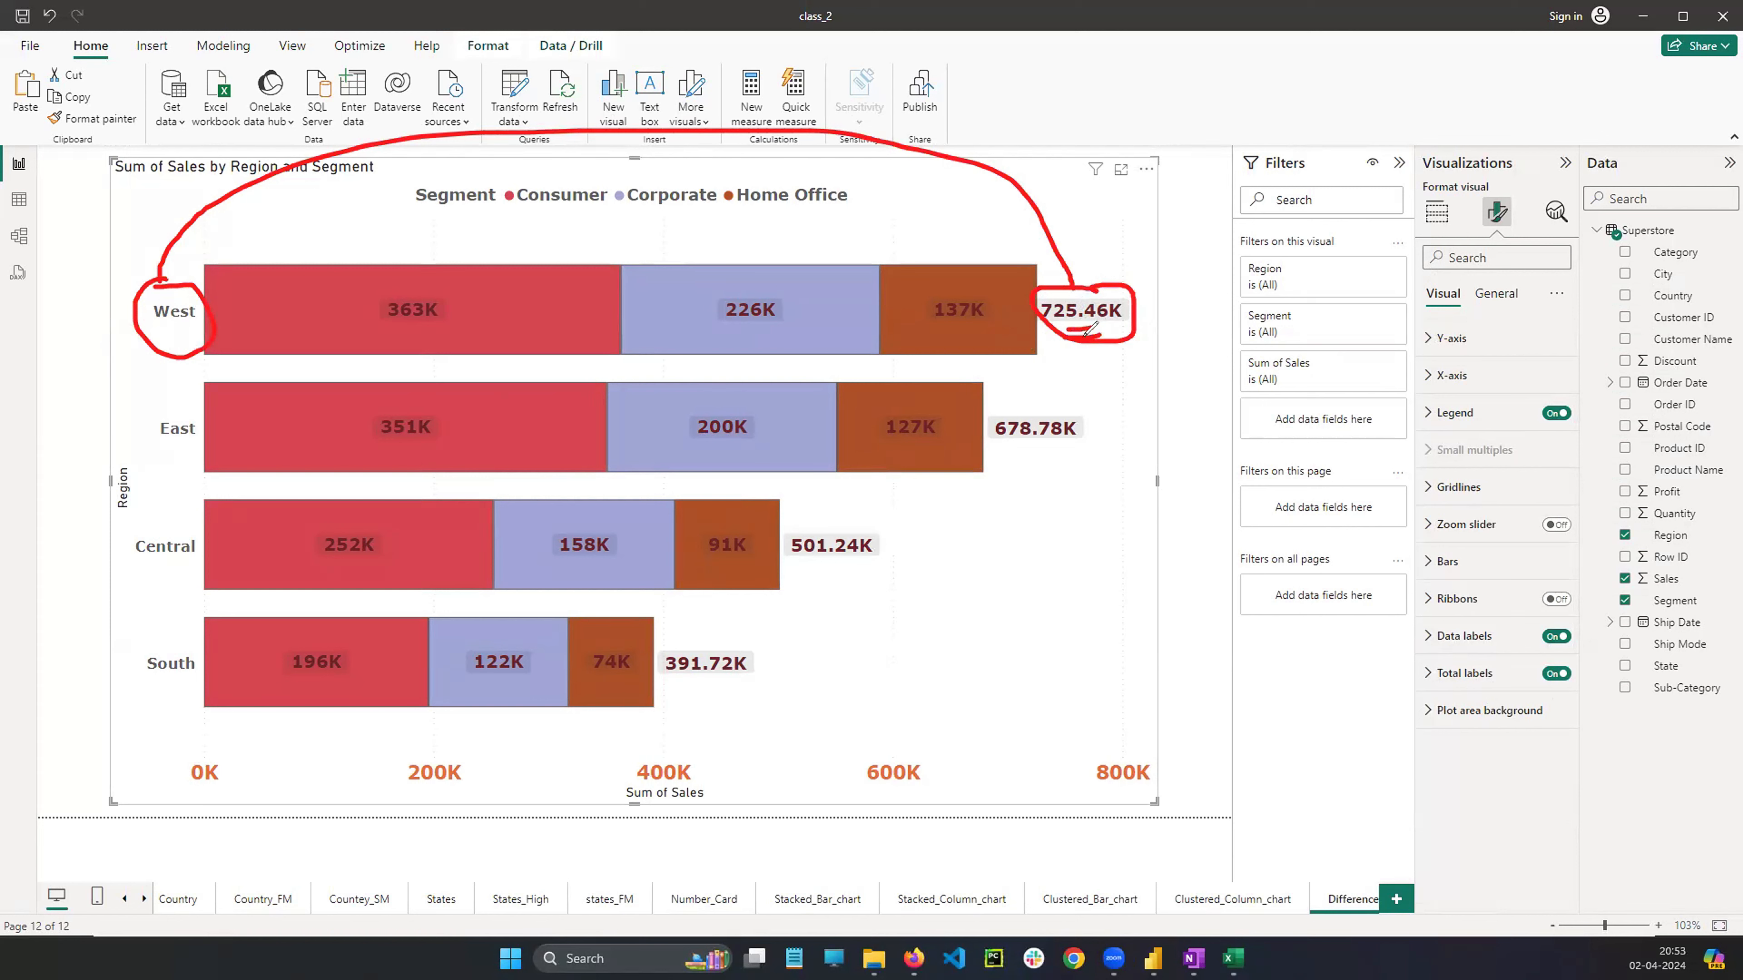
mouse_move(448, 285)
mouse_down()
mouse_move(358, 294)
mouse_move(439, 349)
mouse_move(458, 302)
mouse_up()
drag(510, 195, 433, 260)
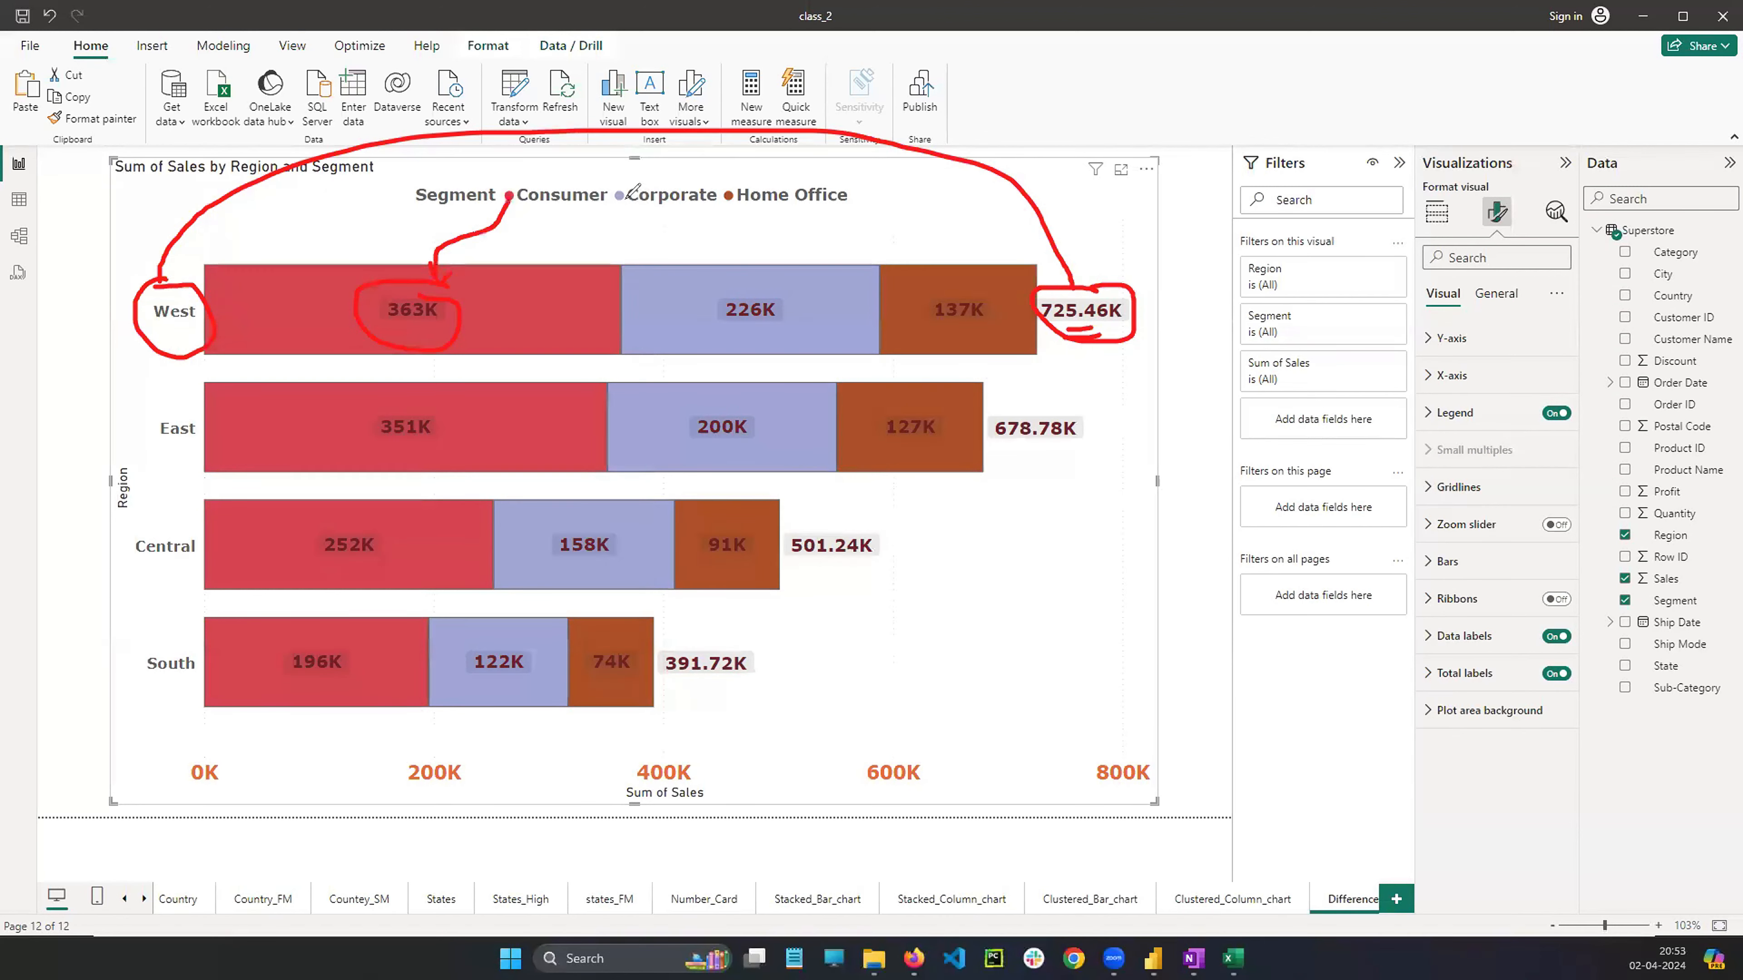
mouse_move(622, 200)
mouse_down()
mouse_move(776, 282)
mouse_move(736, 337)
mouse_move(796, 292)
mouse_up()
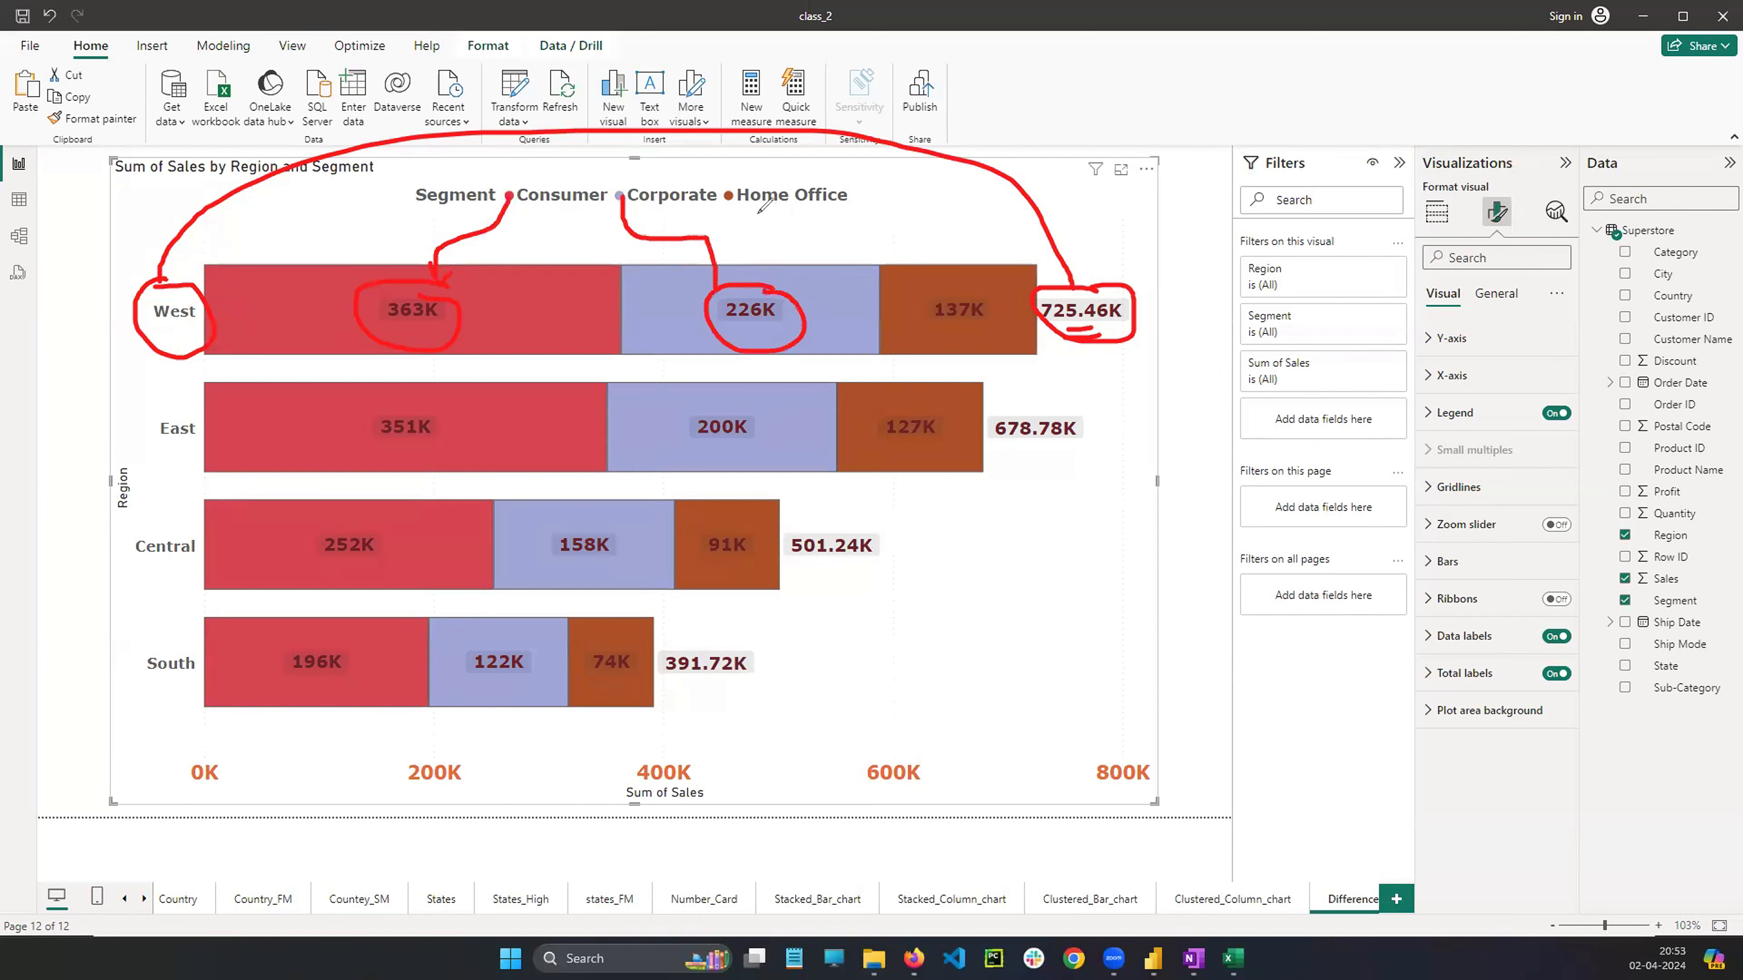
mouse_move(733, 199)
mouse_down()
mouse_move(903, 214)
mouse_move(974, 345)
mouse_move(947, 295)
mouse_up()
drag(483, 315, 567, 313)
drag(525, 278, 527, 323)
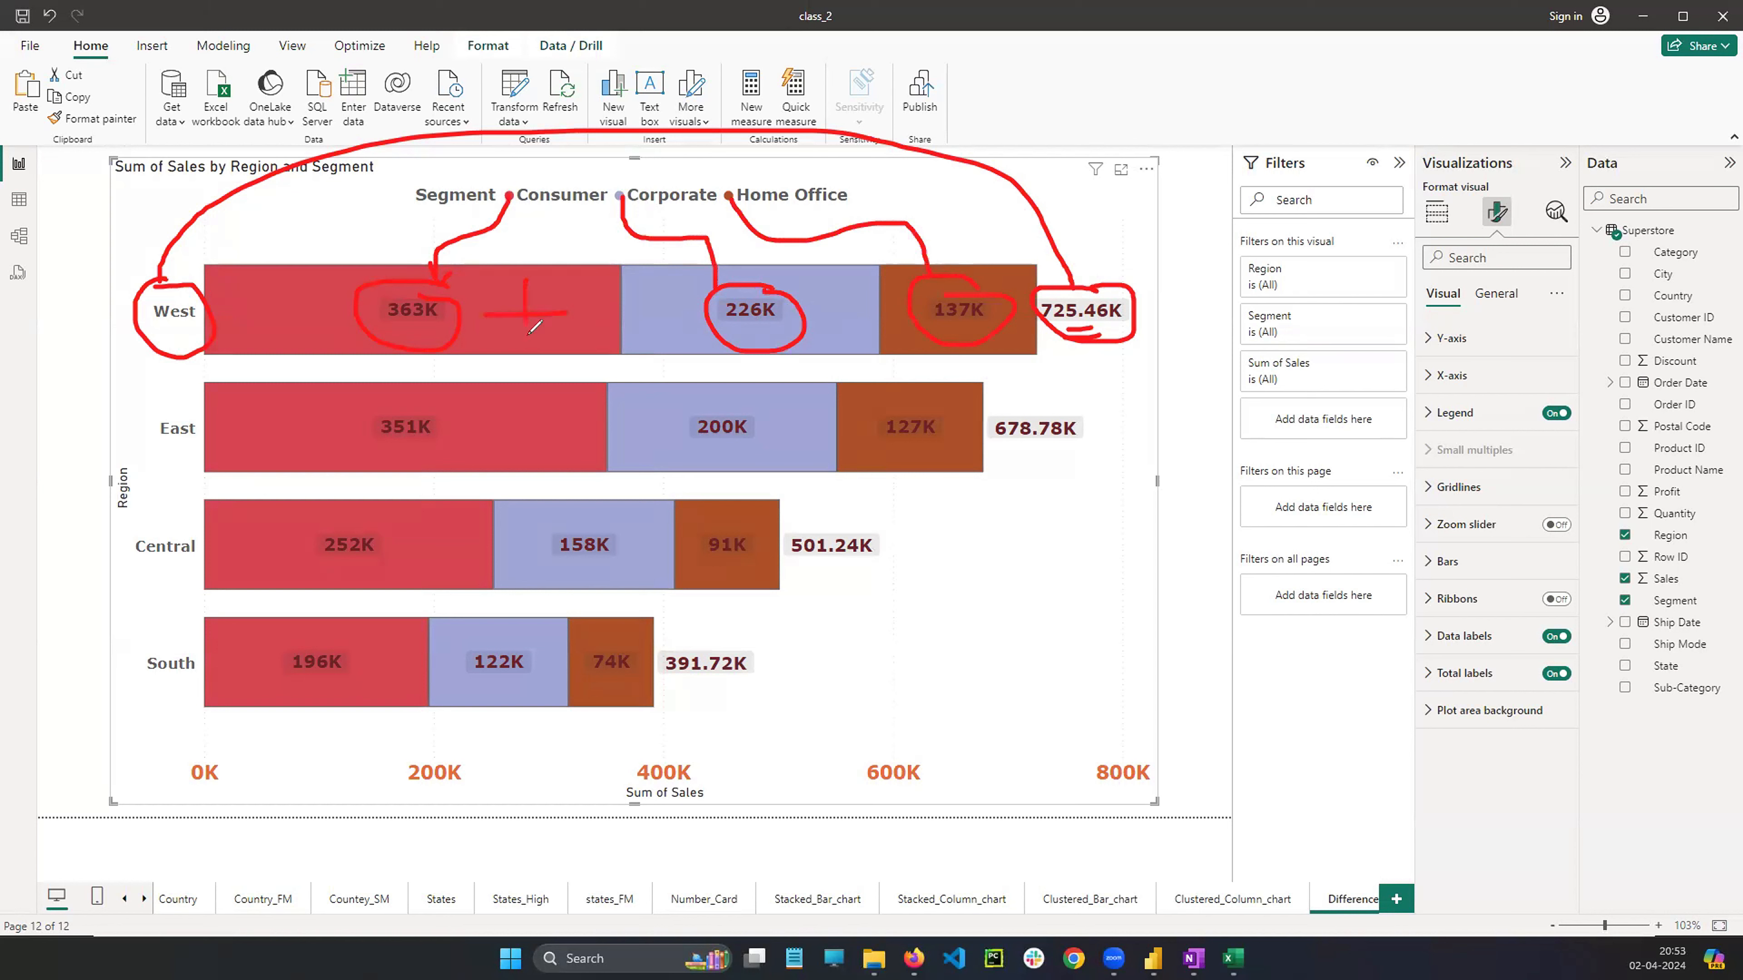
mouse_move(969, 568)
mouse_down()
mouse_move(1010, 613)
mouse_move(1050, 589)
mouse_move(1130, 588)
mouse_move(1089, 607)
mouse_up()
mouse_move(1019, 657)
mouse_down()
mouse_move(1066, 675)
mouse_move(1118, 654)
mouse_up()
drag(1144, 607, 1121, 651)
drag(1064, 718, 1079, 754)
drag(1102, 701, 1106, 748)
drag(1156, 695, 1167, 732)
drag(1053, 808, 1235, 754)
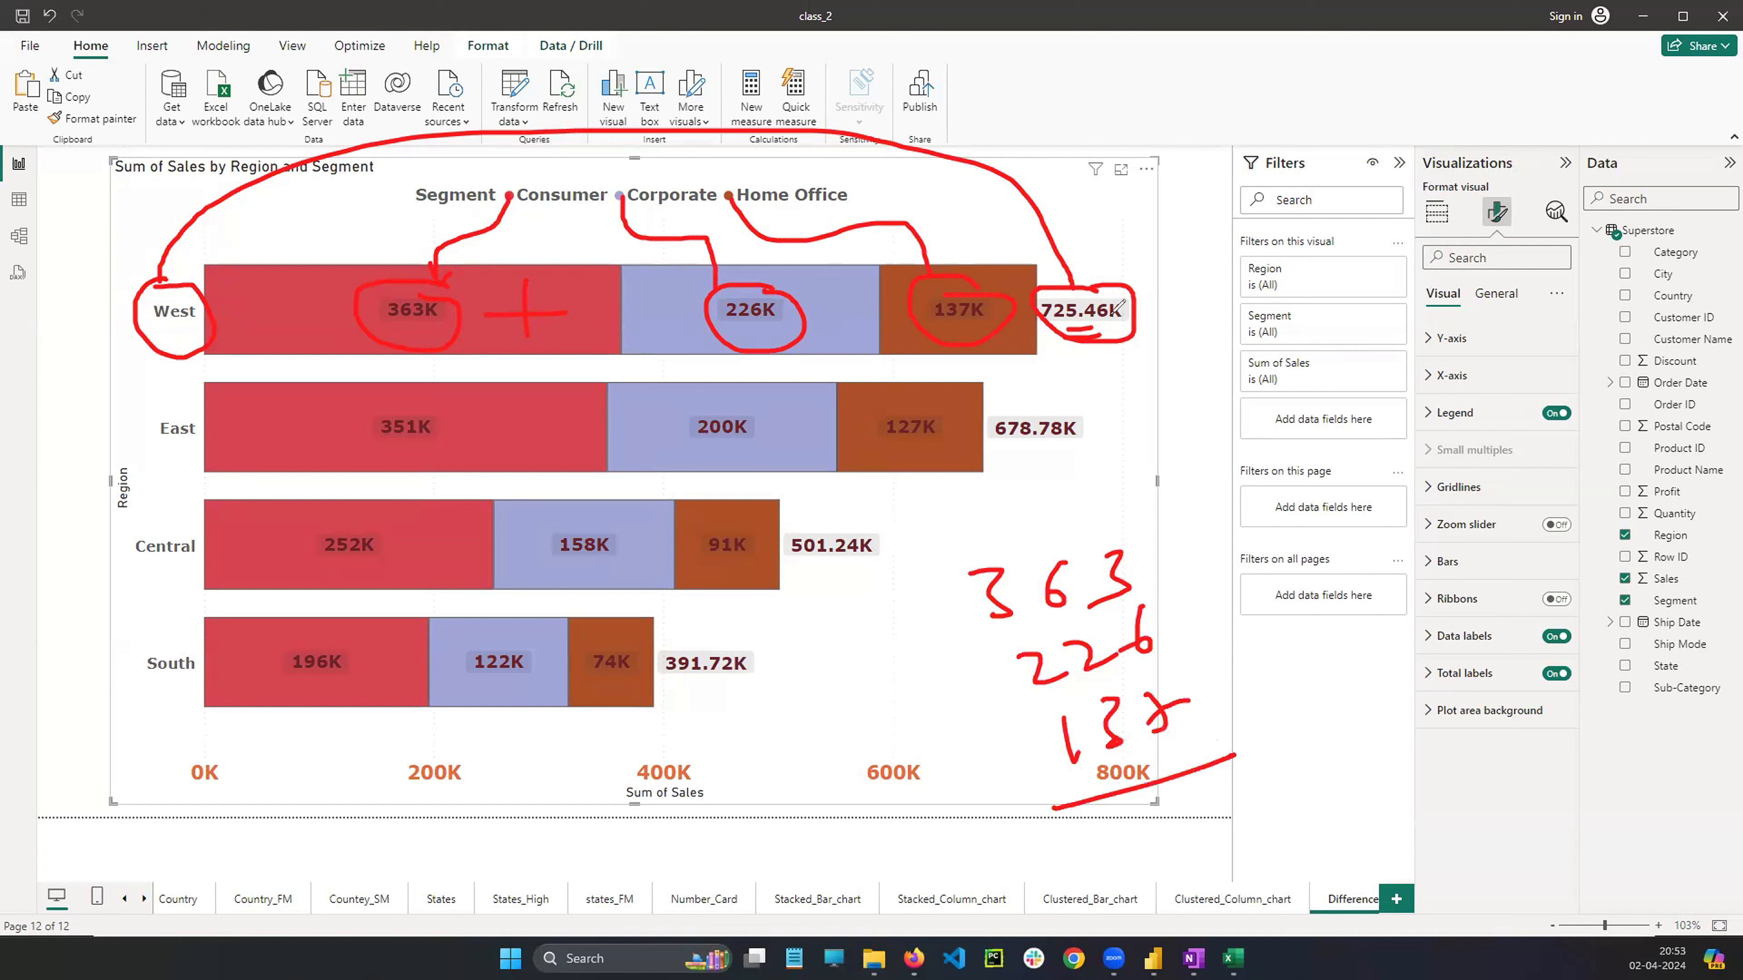
drag(1108, 316, 1181, 252)
click(98, 584)
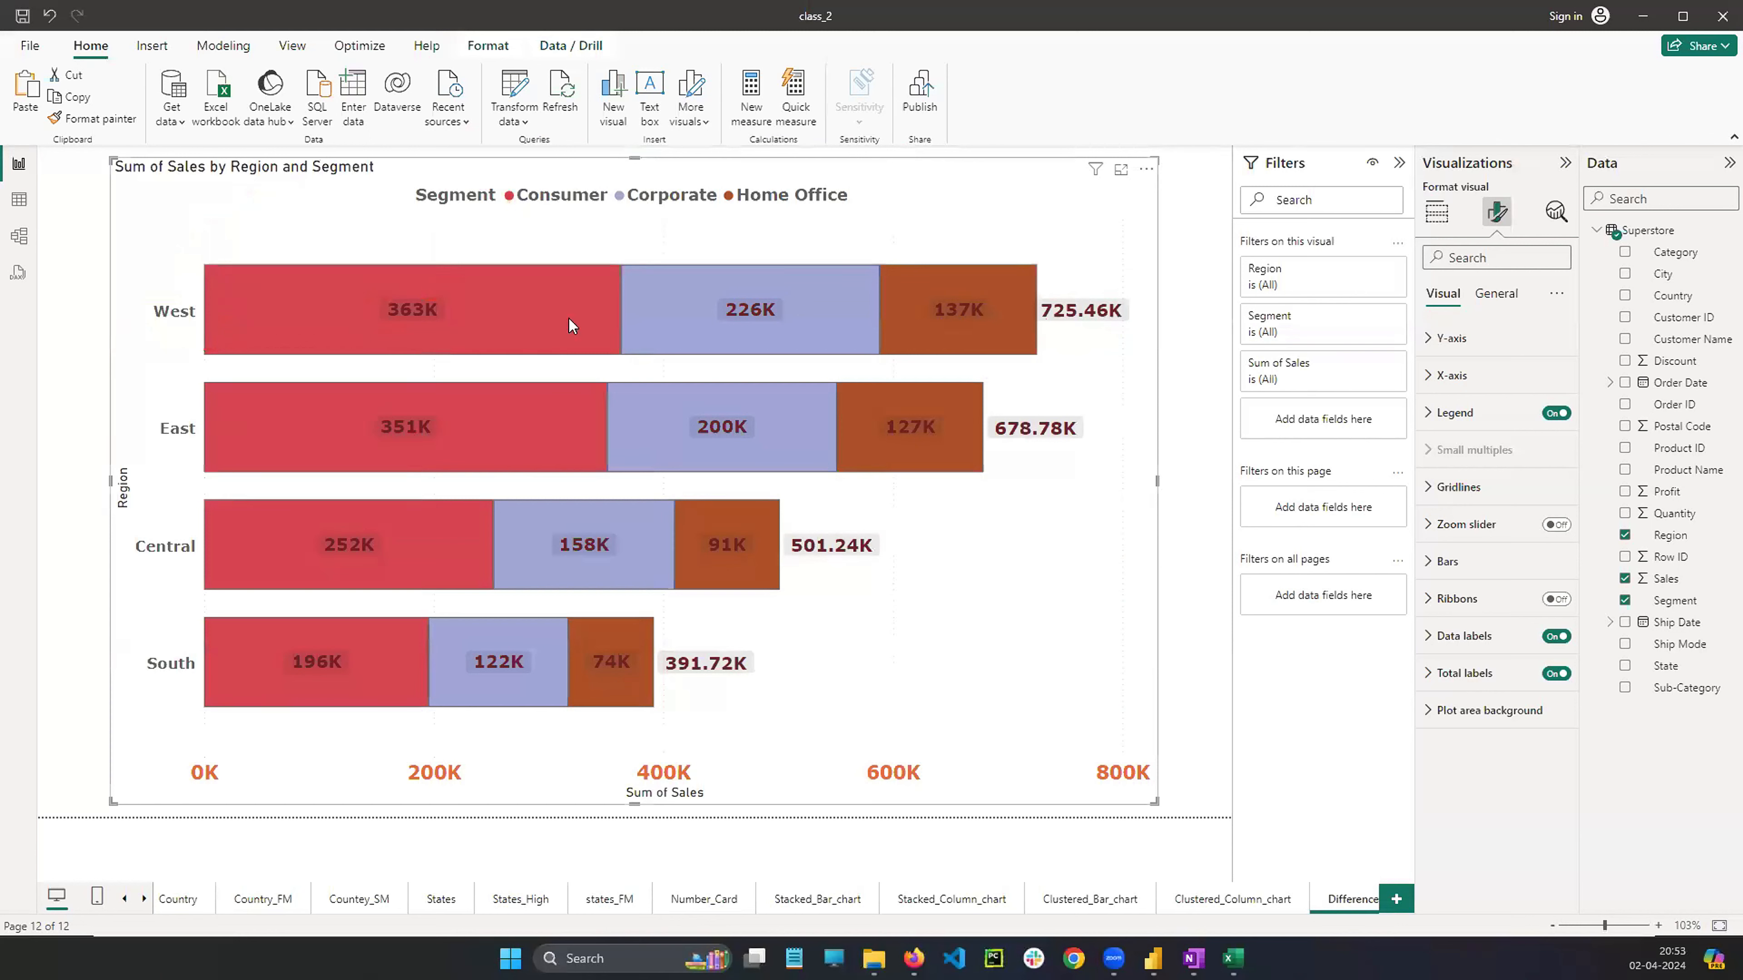
mouse_move(424, 317)
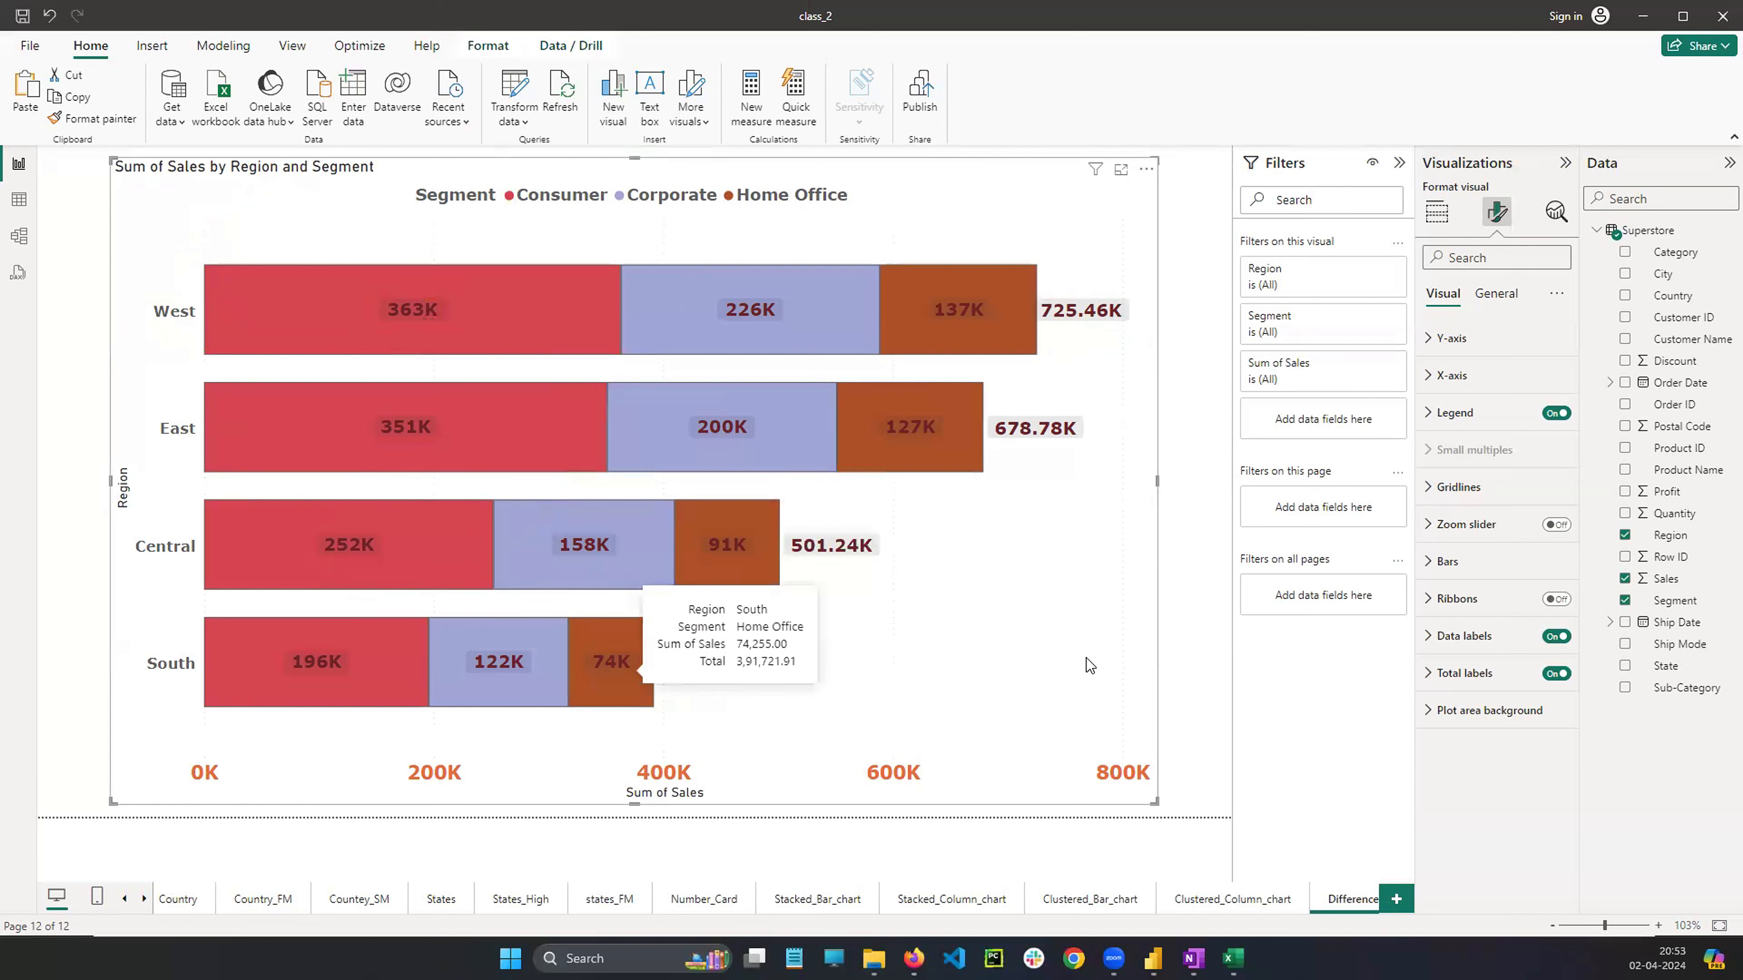
Copy the chart visual, paste it onto a new page, and change it to a stacked column chart
click(1437, 212)
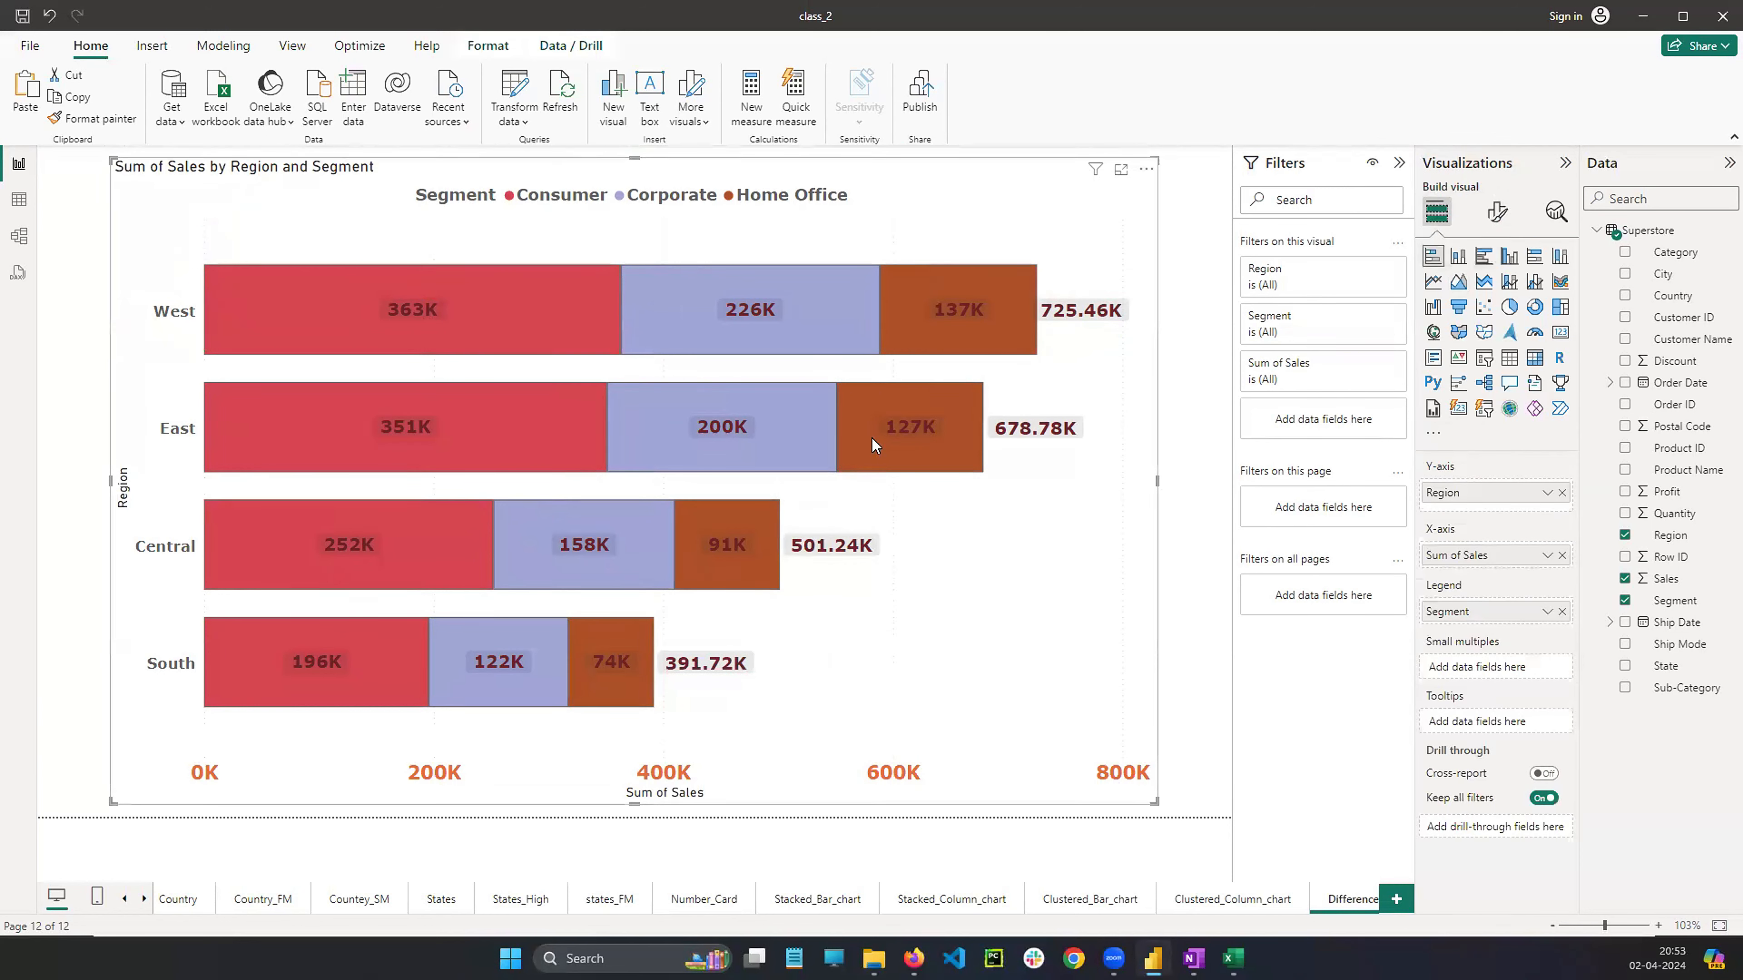
right_click(956, 555)
mouse_move(993, 652)
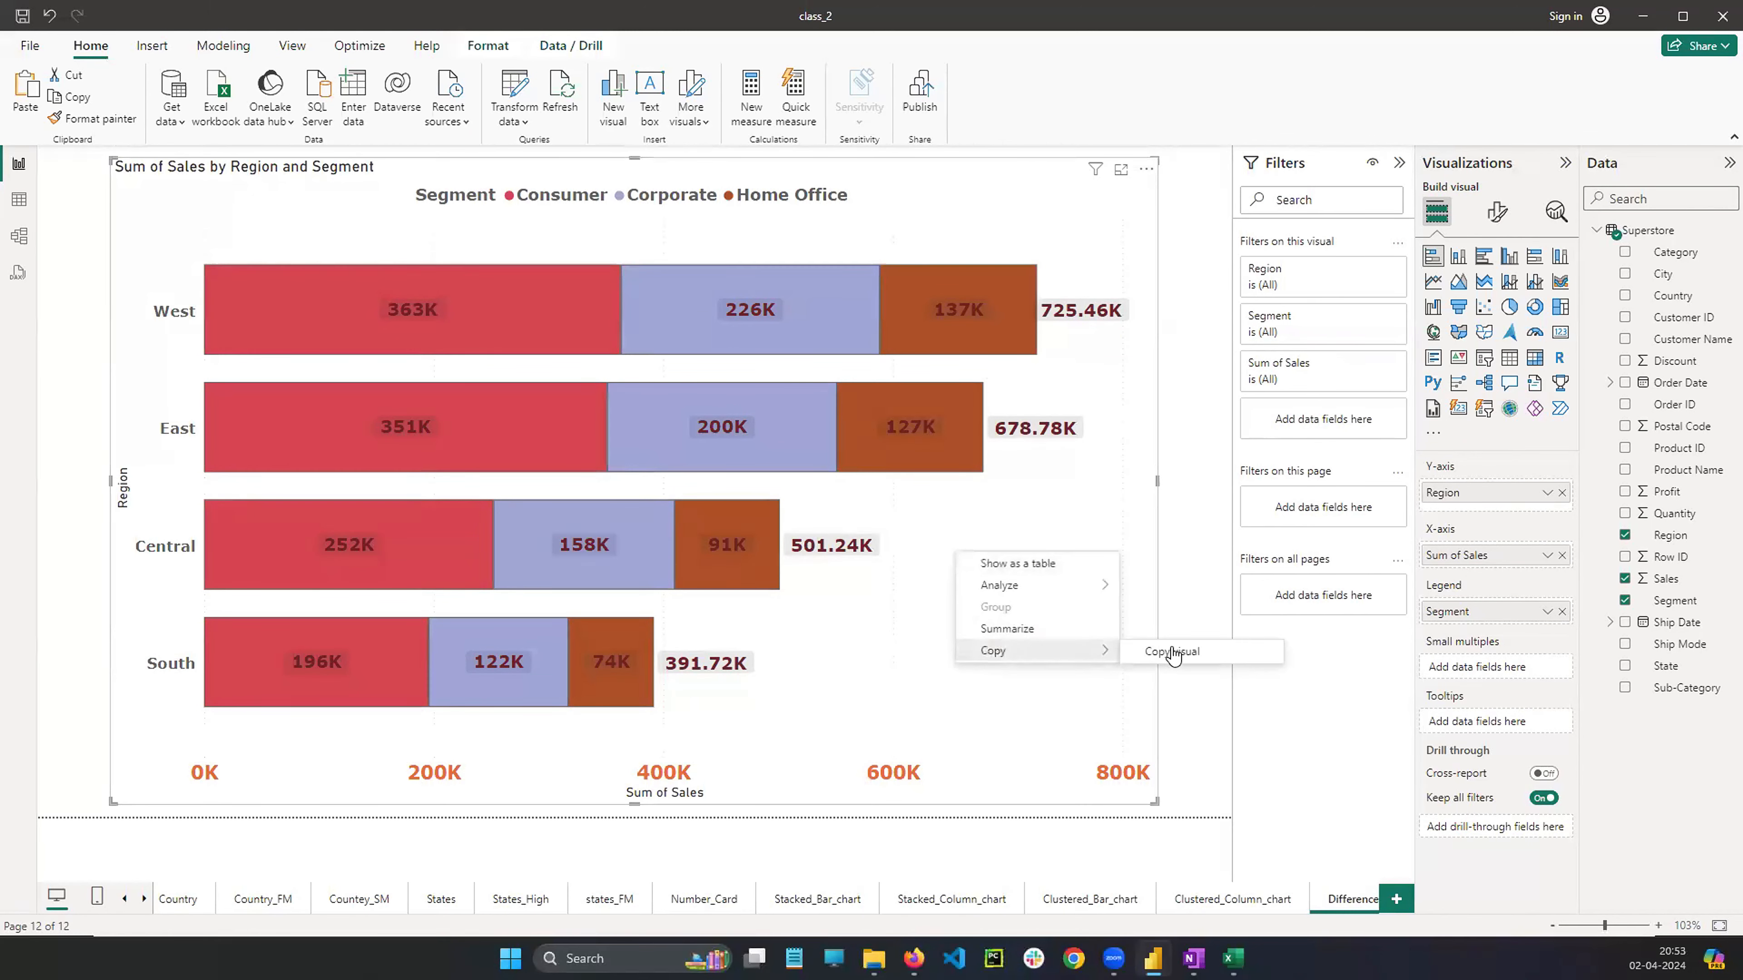
click(1173, 655)
click(1397, 899)
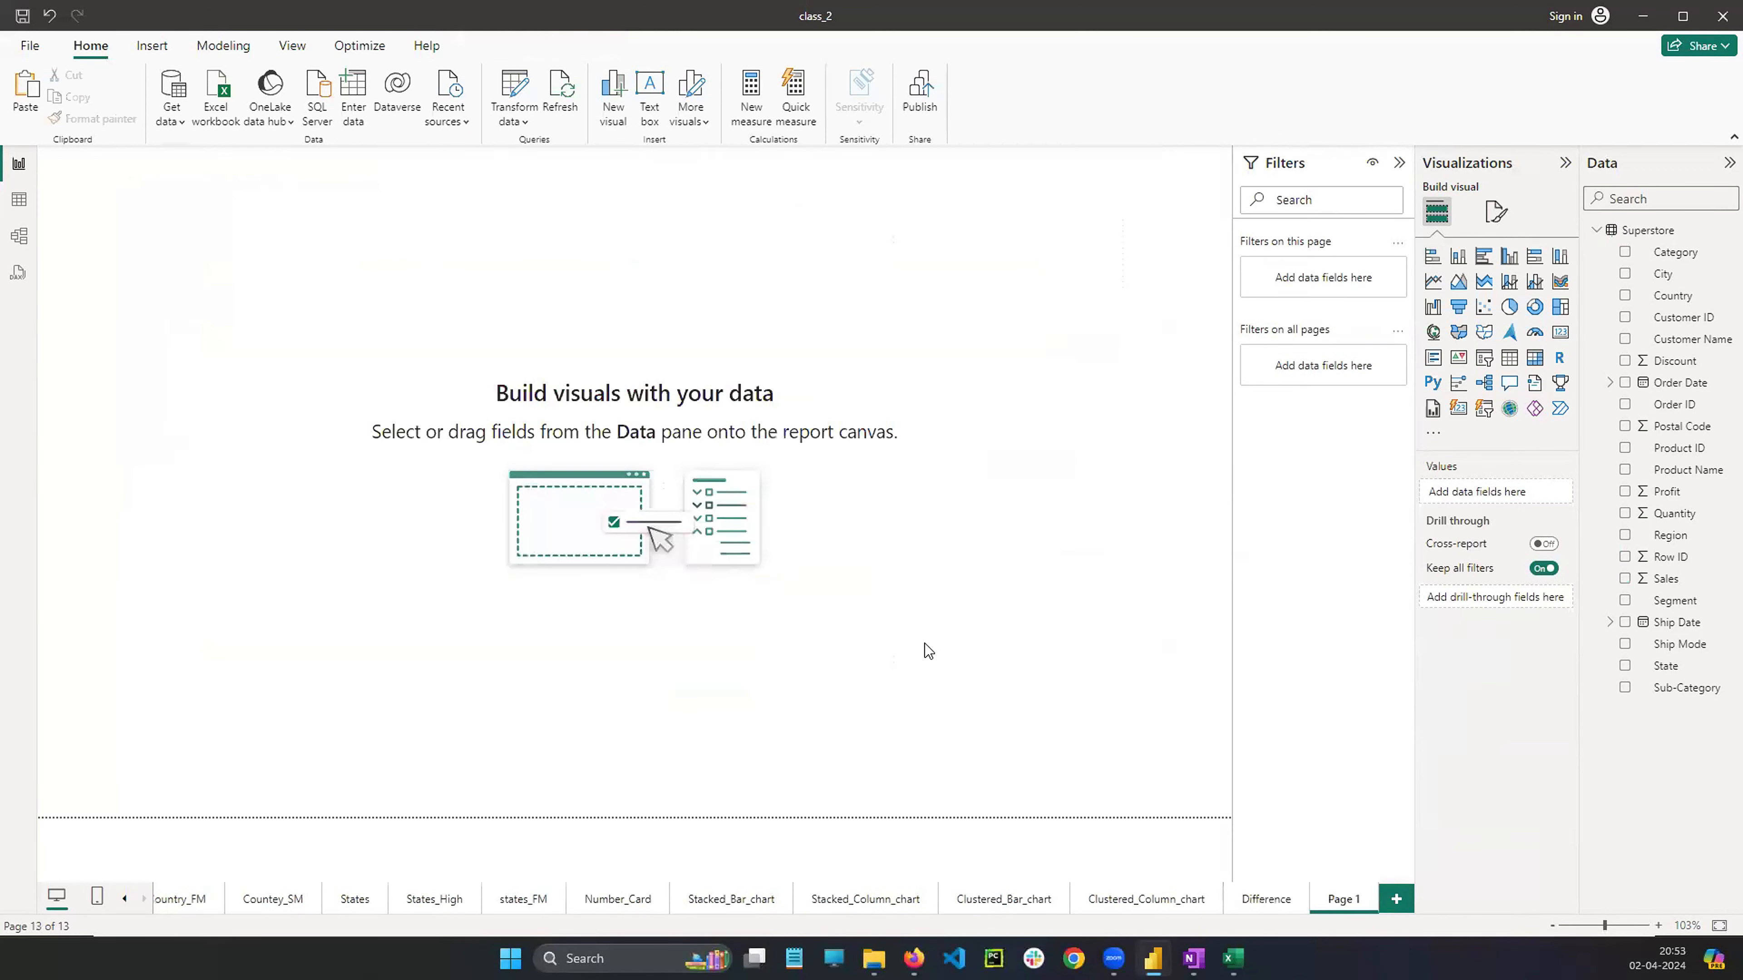
key(ctrl+v)
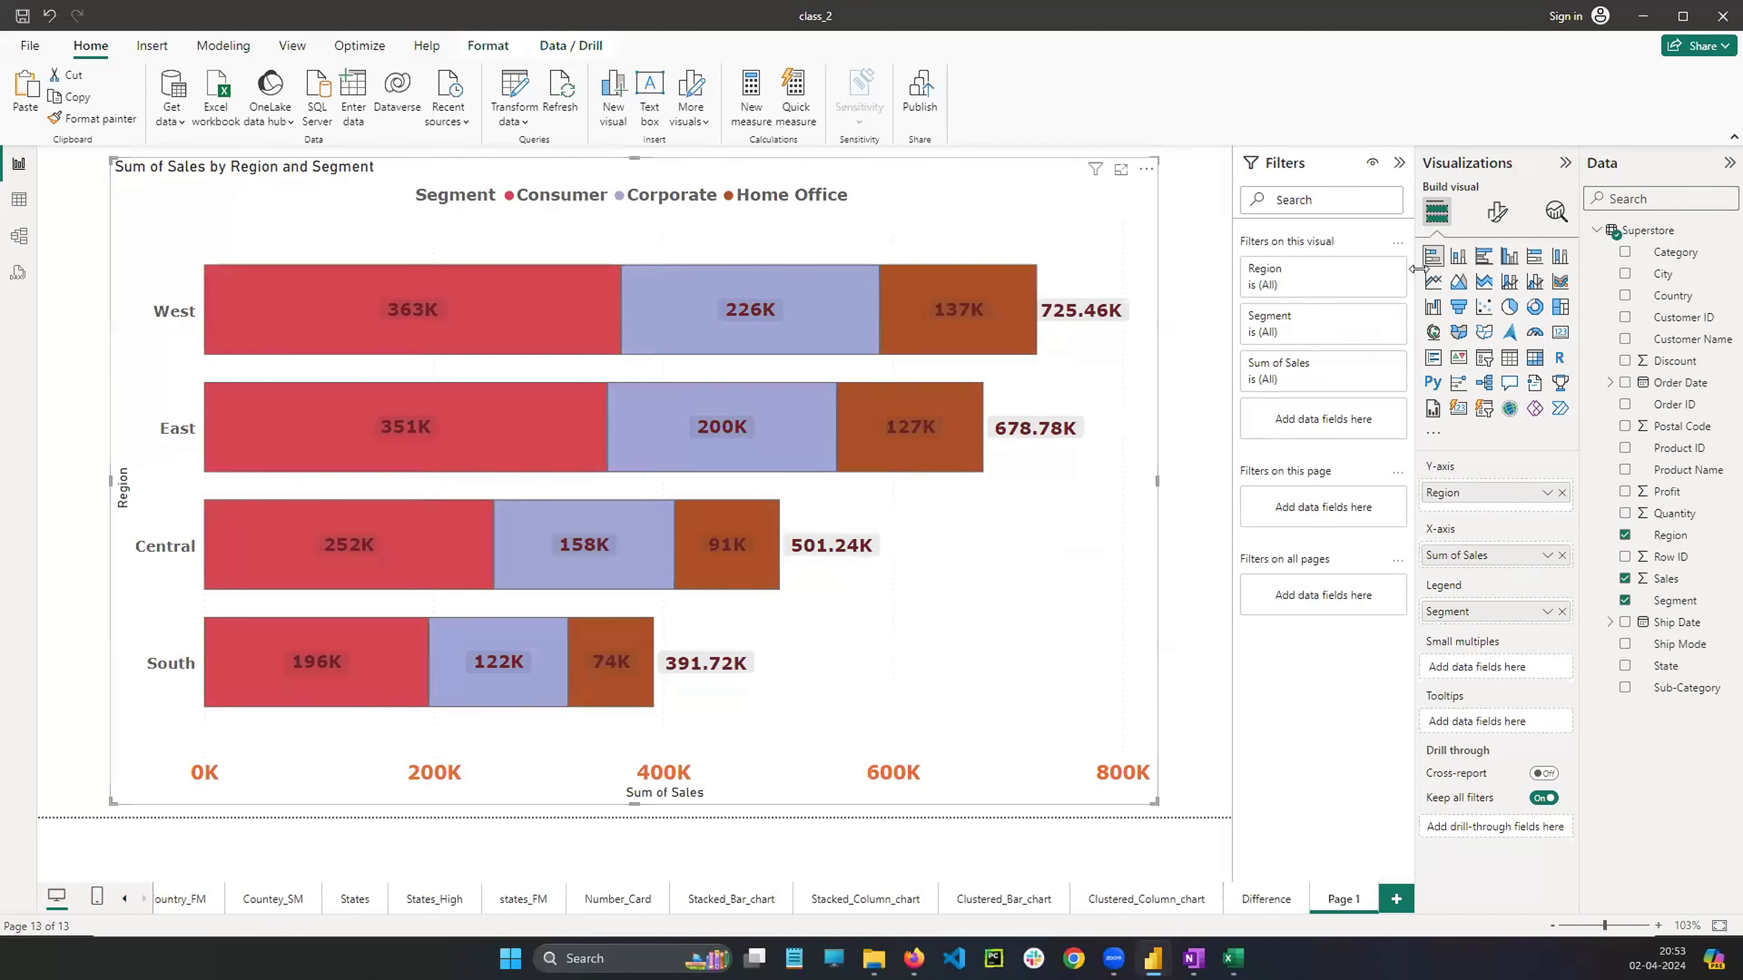
click(1458, 258)
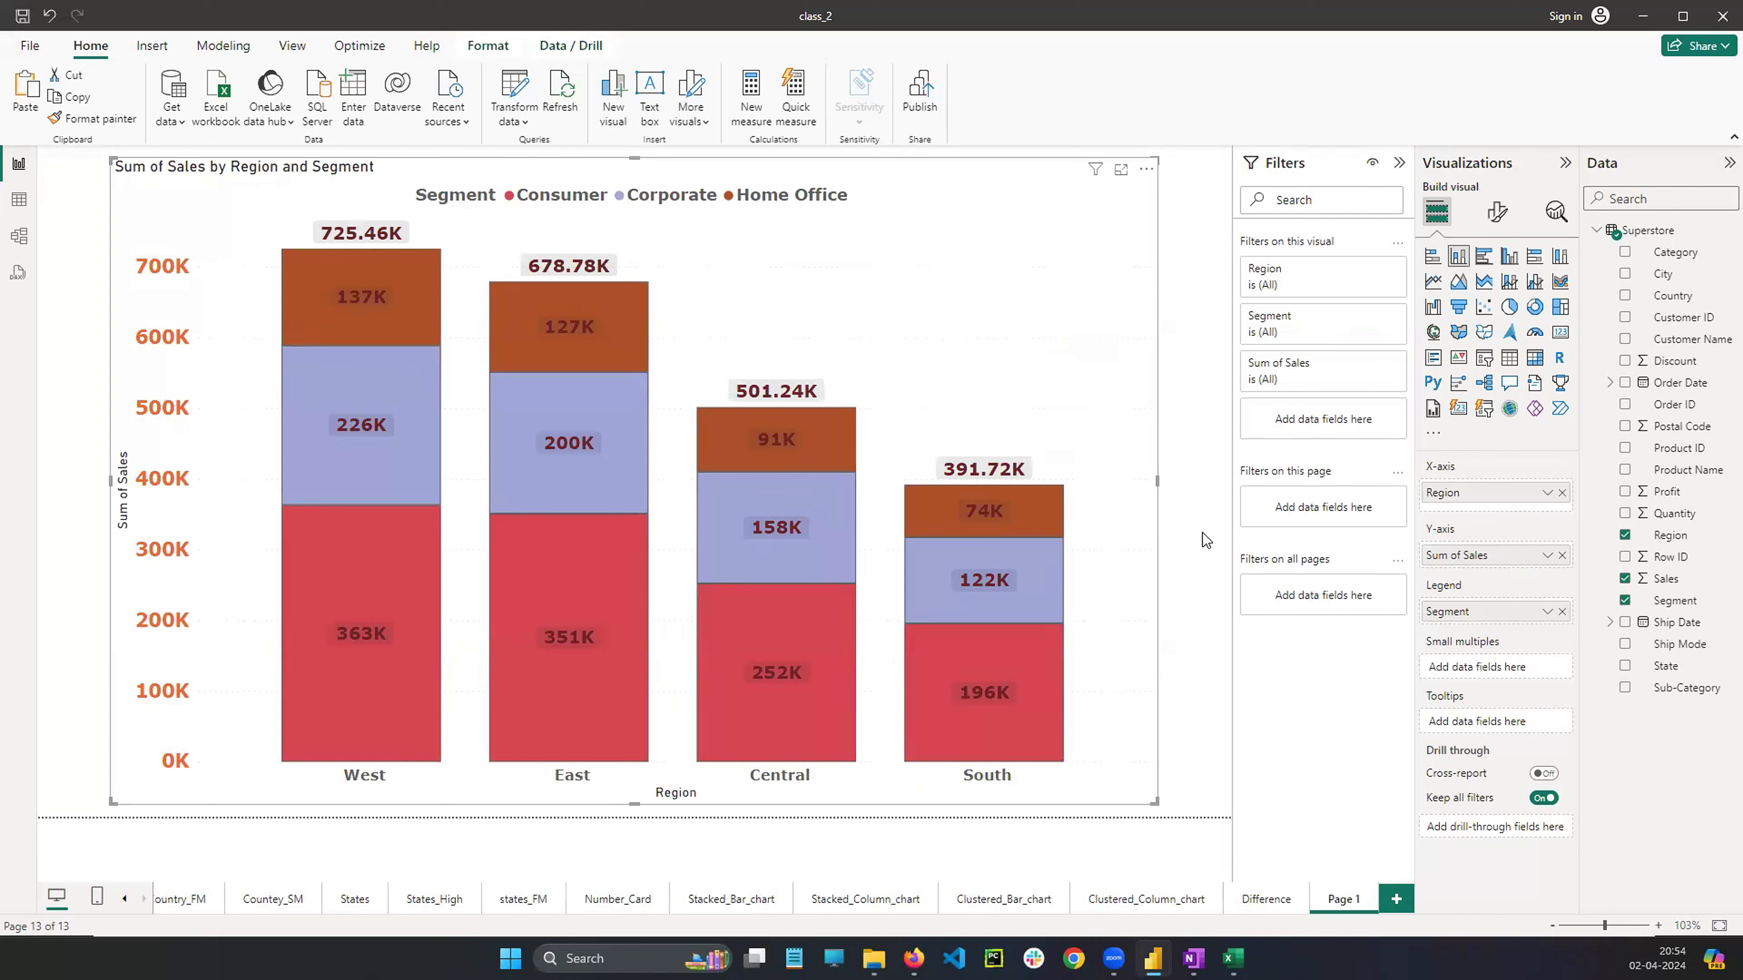
Rename the stacked column chart's page as s_c
right_click(1344, 898)
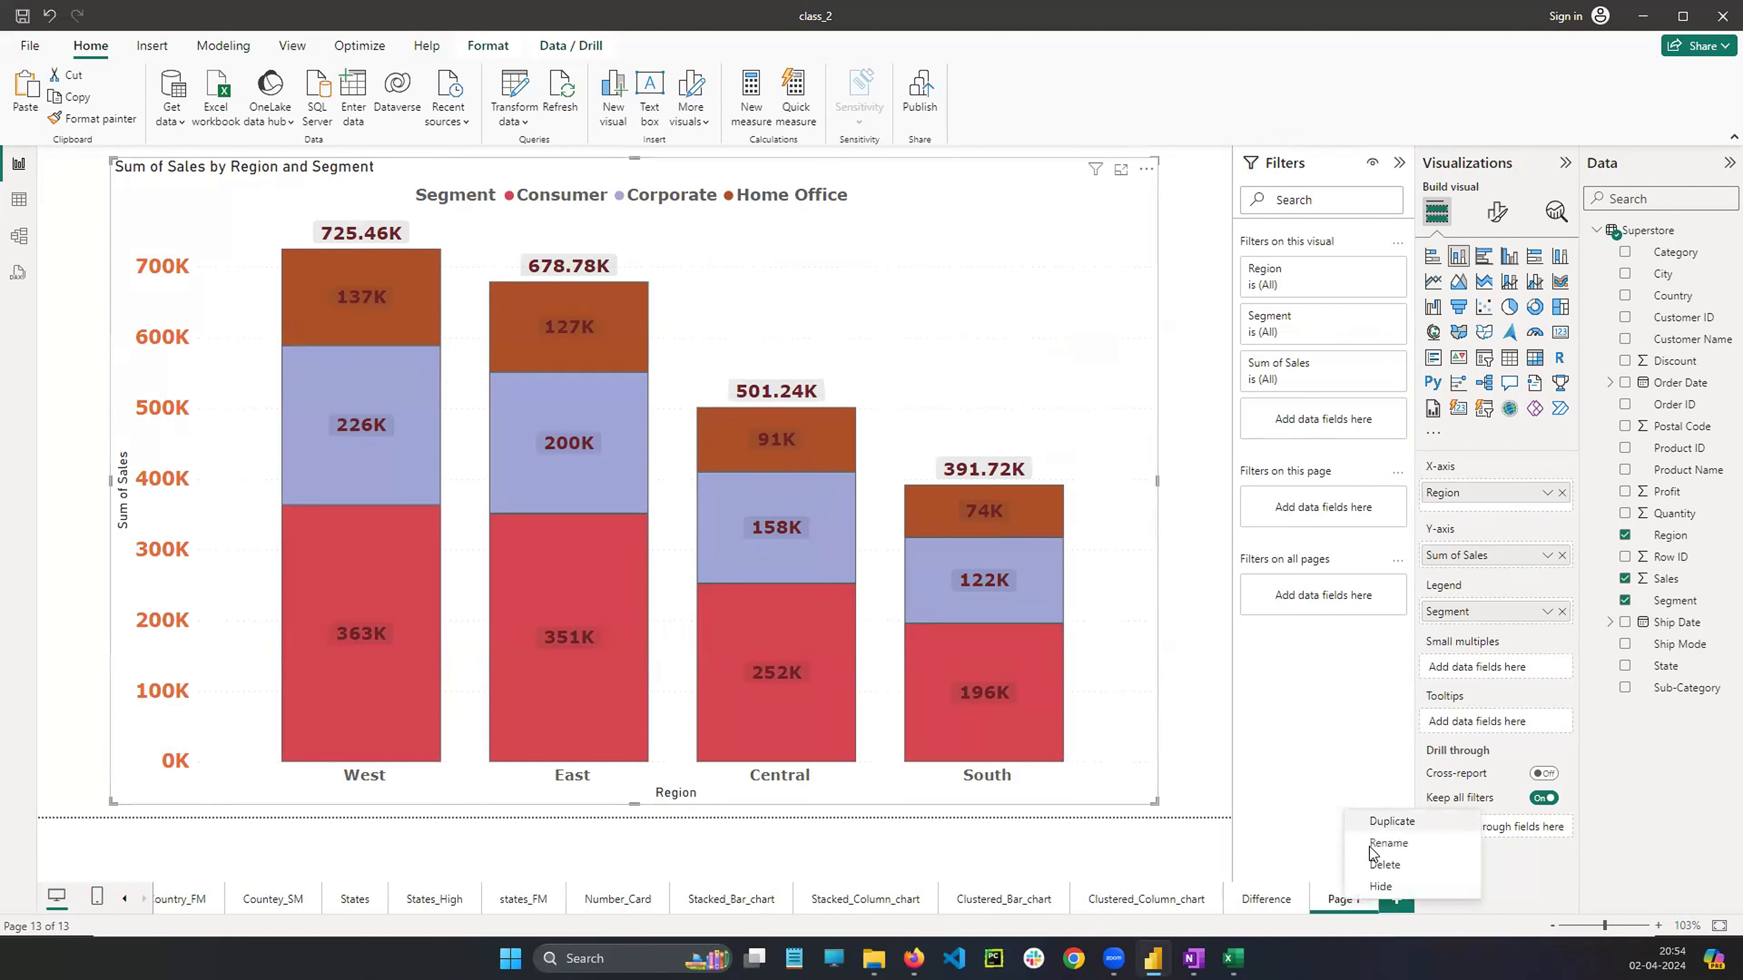
click(1371, 851)
text(s)
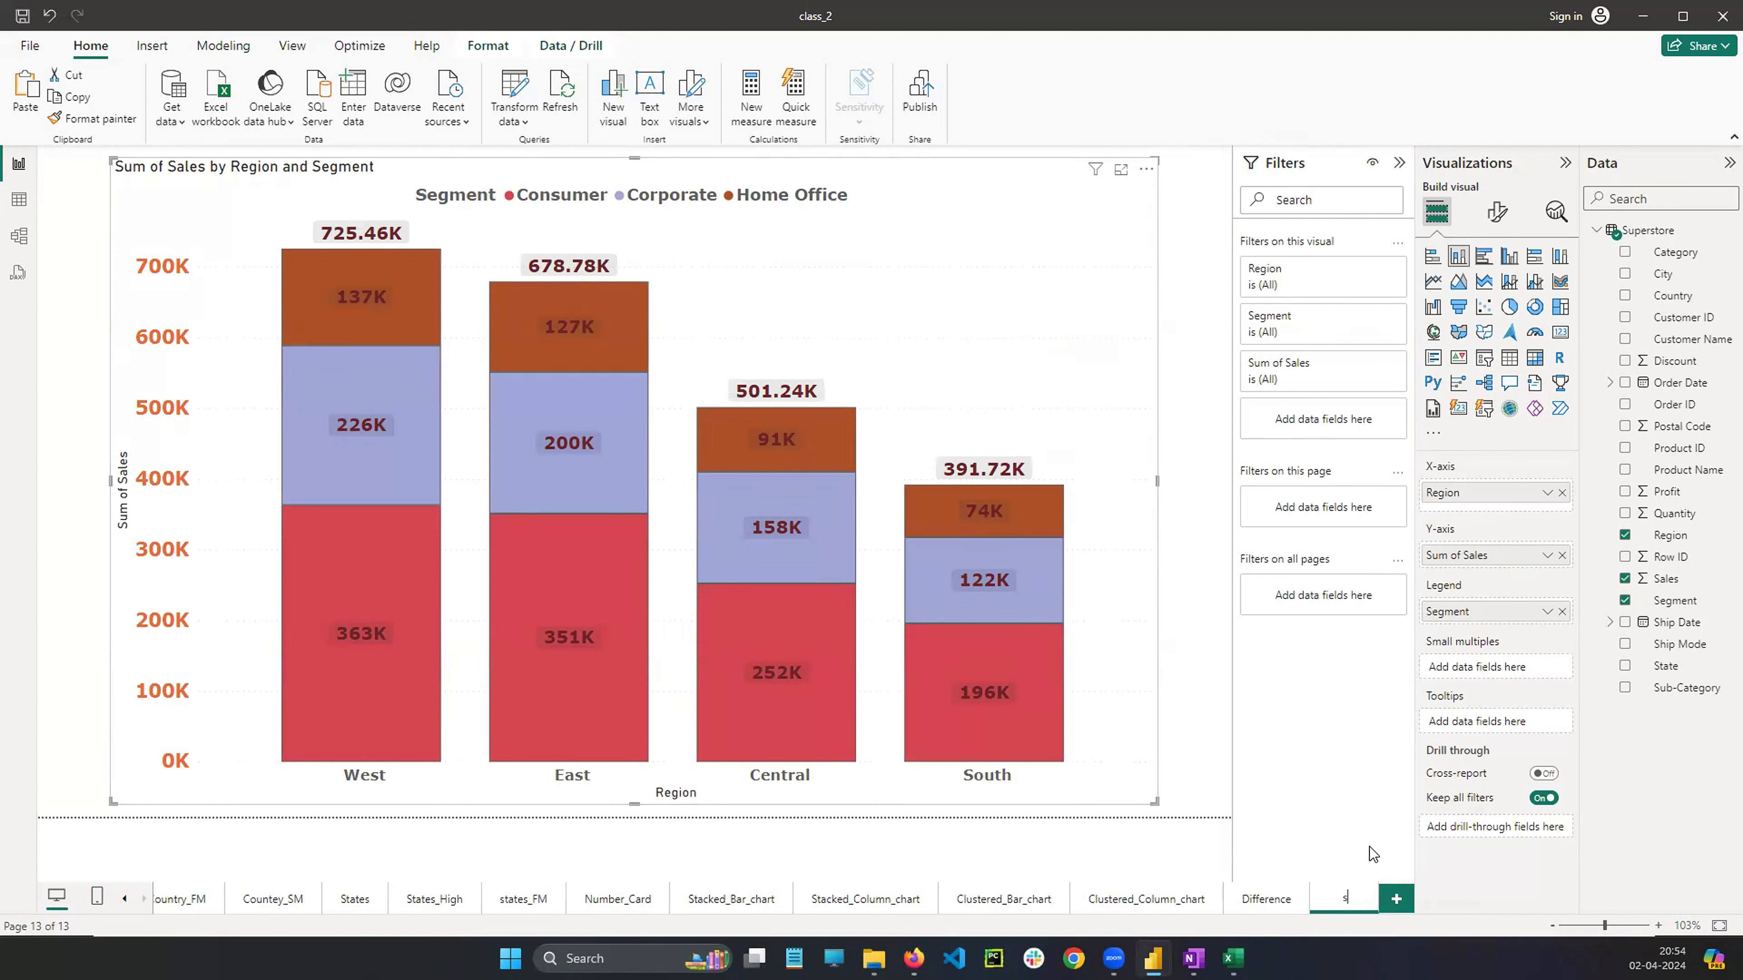
text(_c)
key(Return)
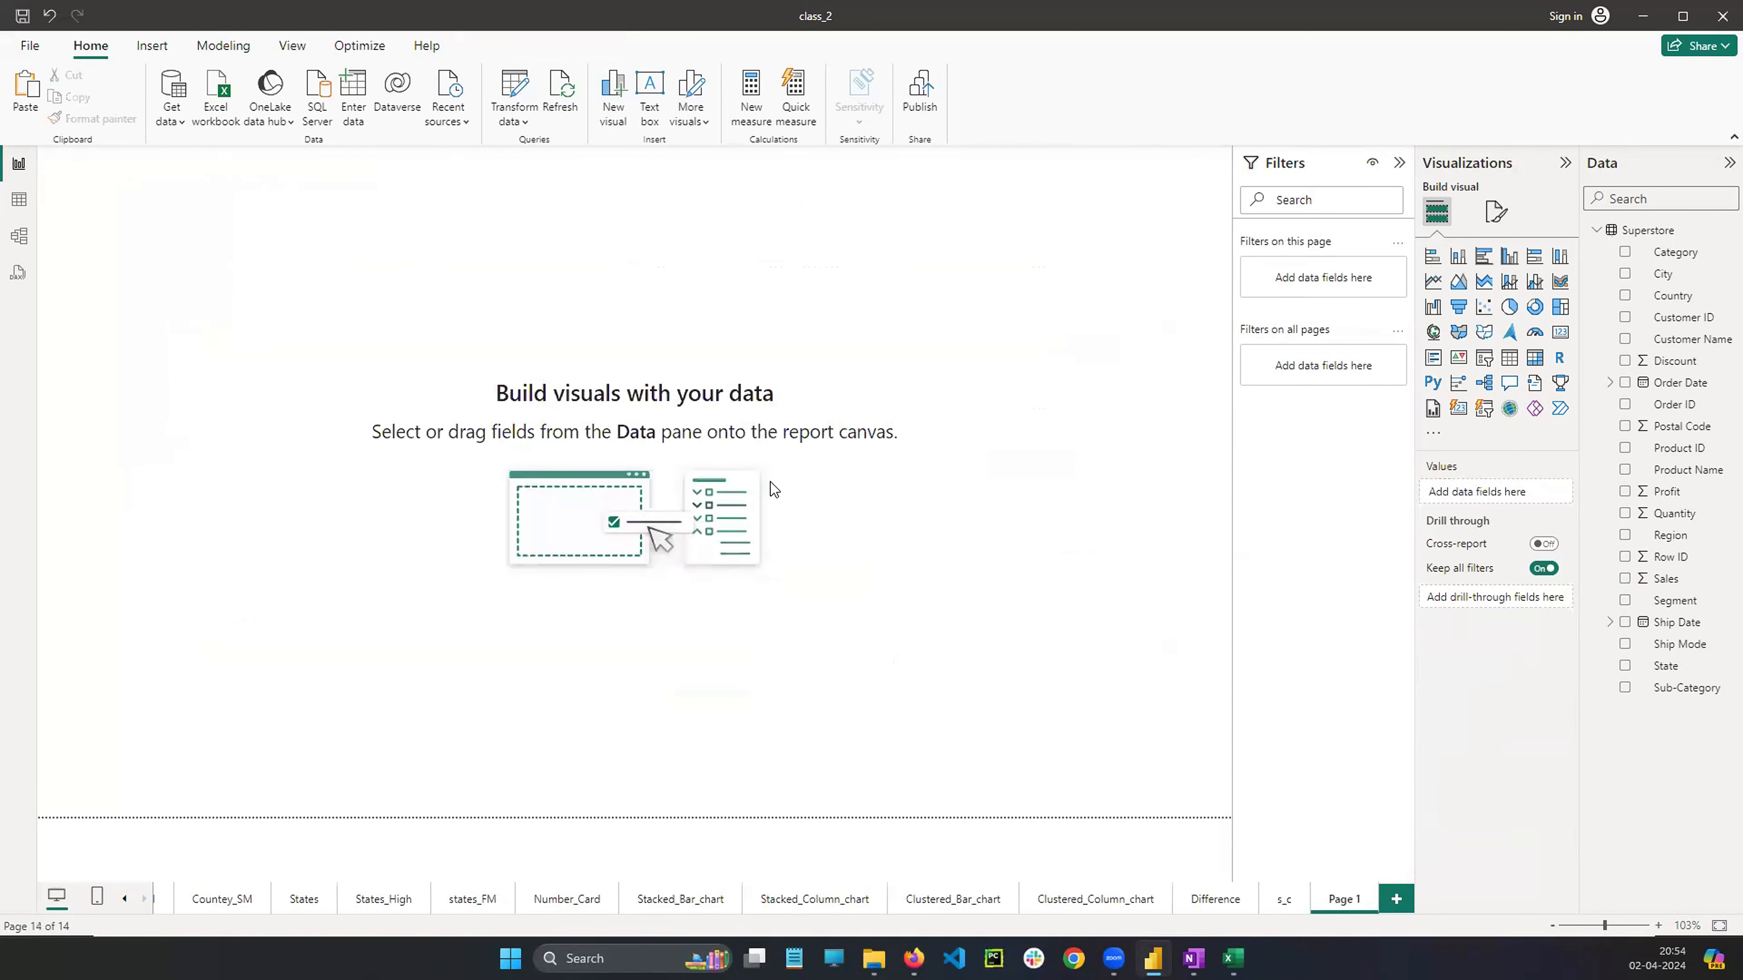
Paste the copied stacked bar chart onto the blank new page
key(ctrl+v)
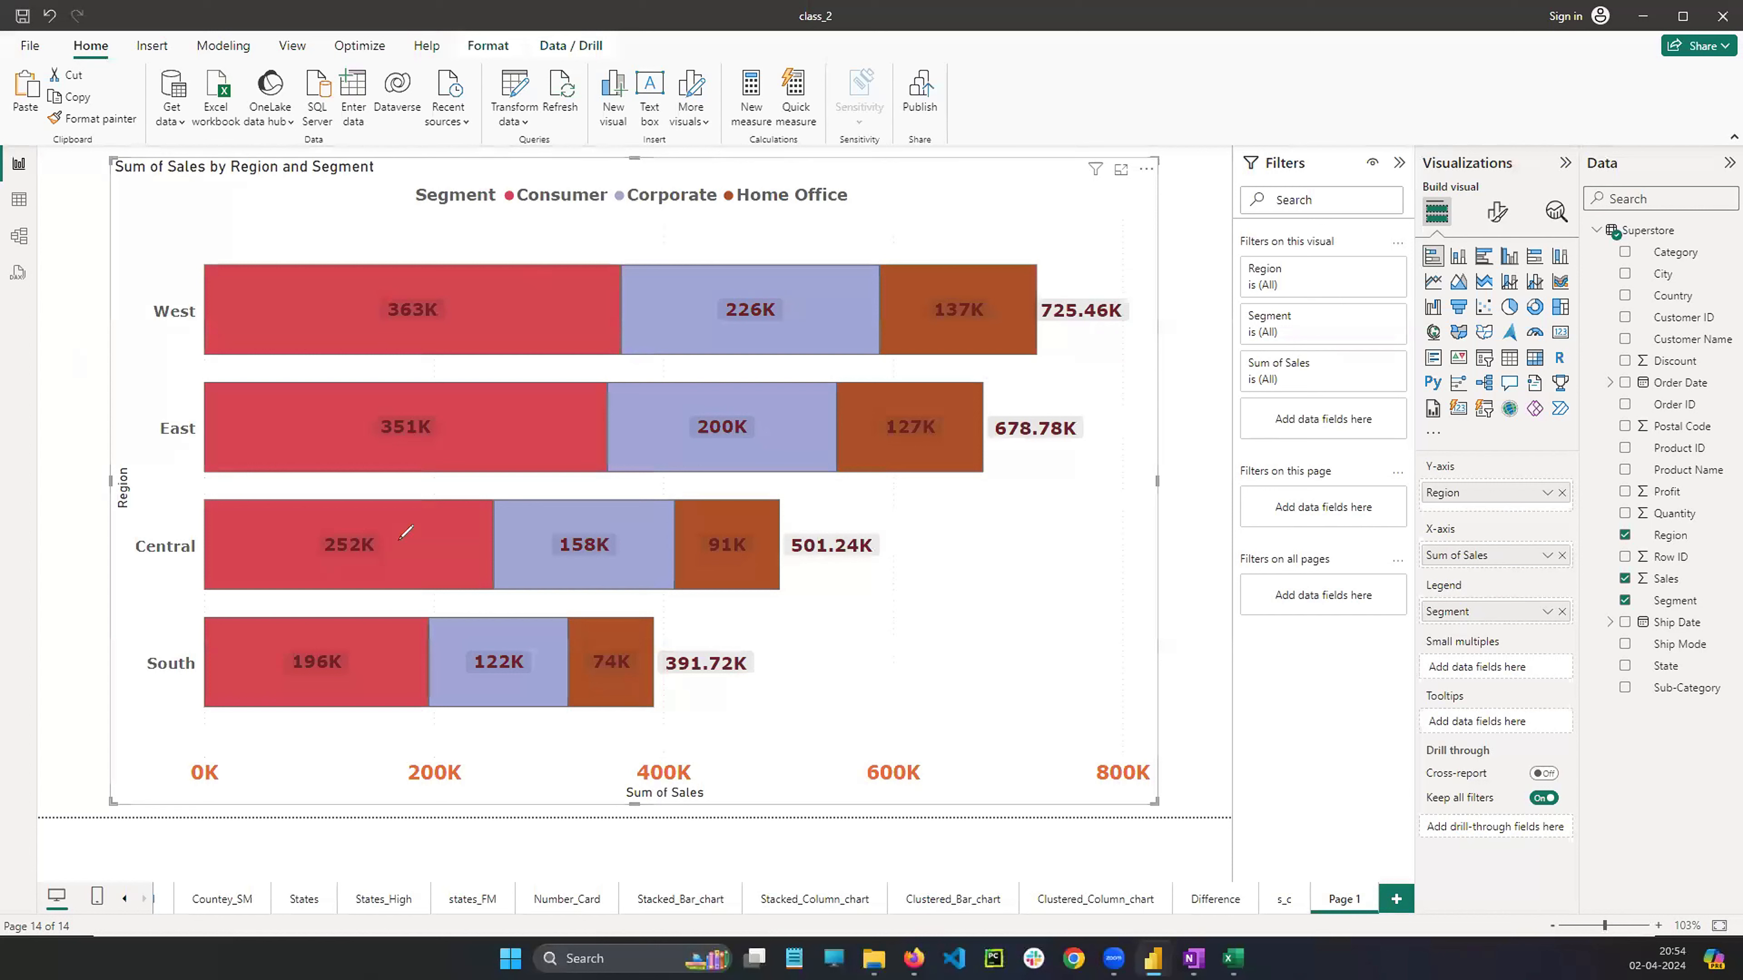
drag(365, 288, 830, 287)
drag(365, 417, 792, 415)
drag(296, 541, 717, 541)
drag(332, 658, 559, 659)
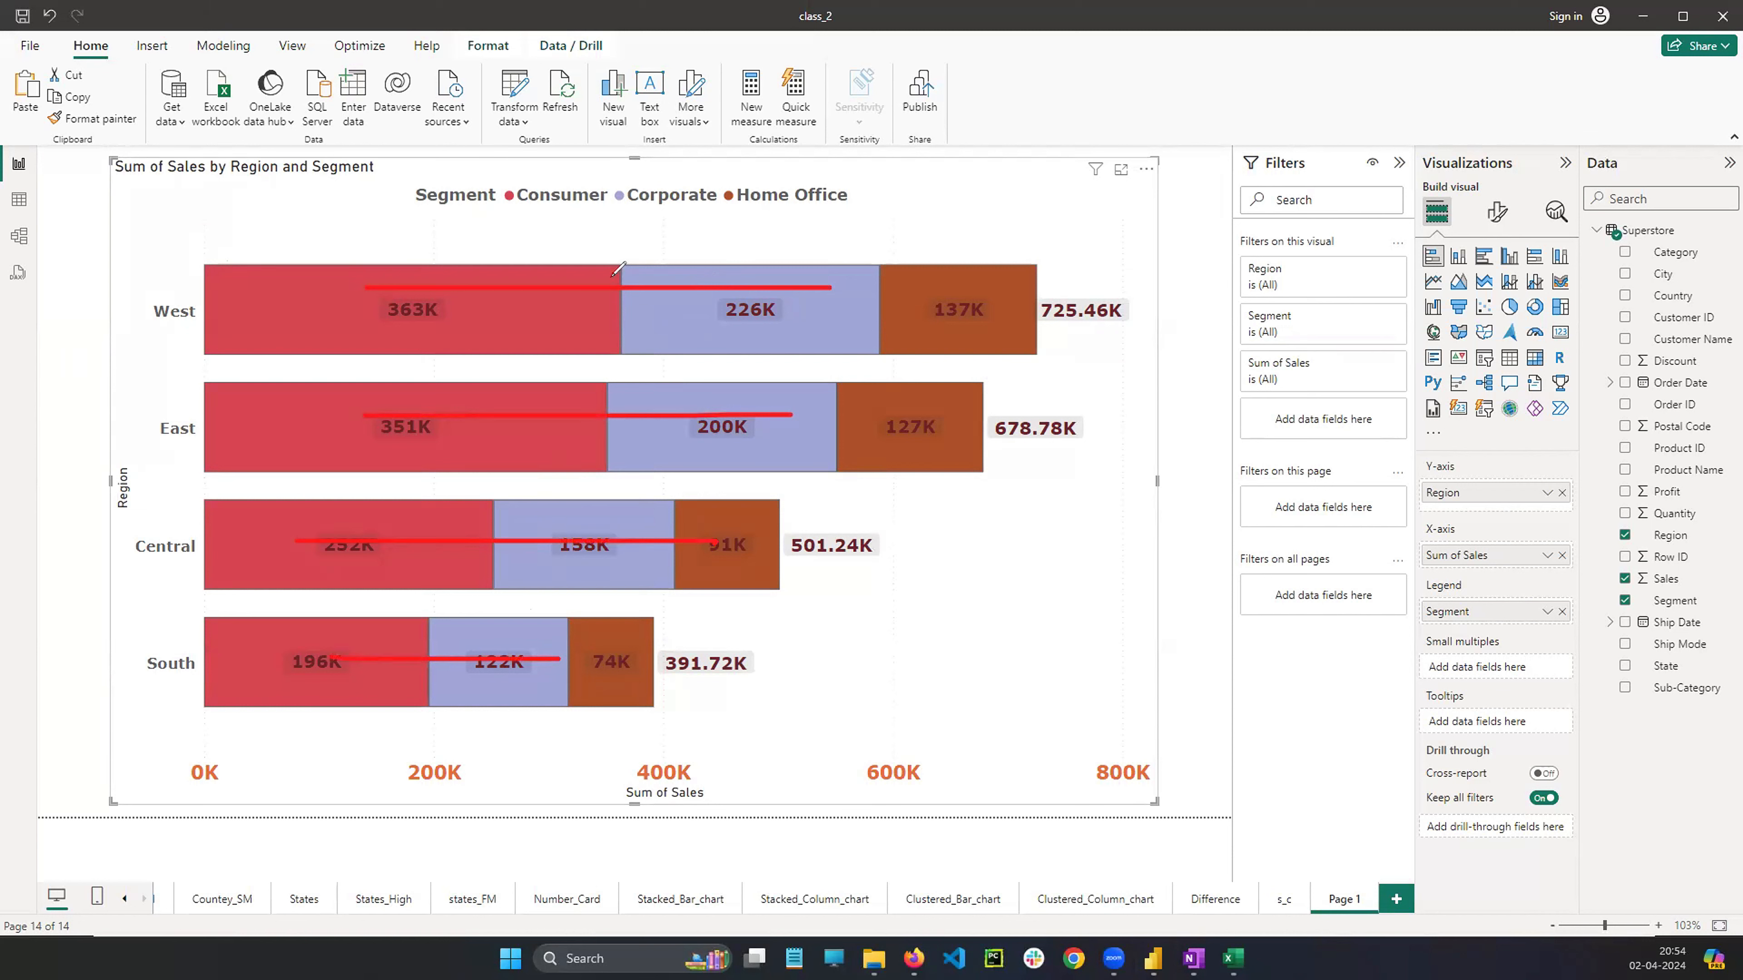
drag(608, 264, 612, 358)
drag(888, 321, 885, 331)
key(Escape)
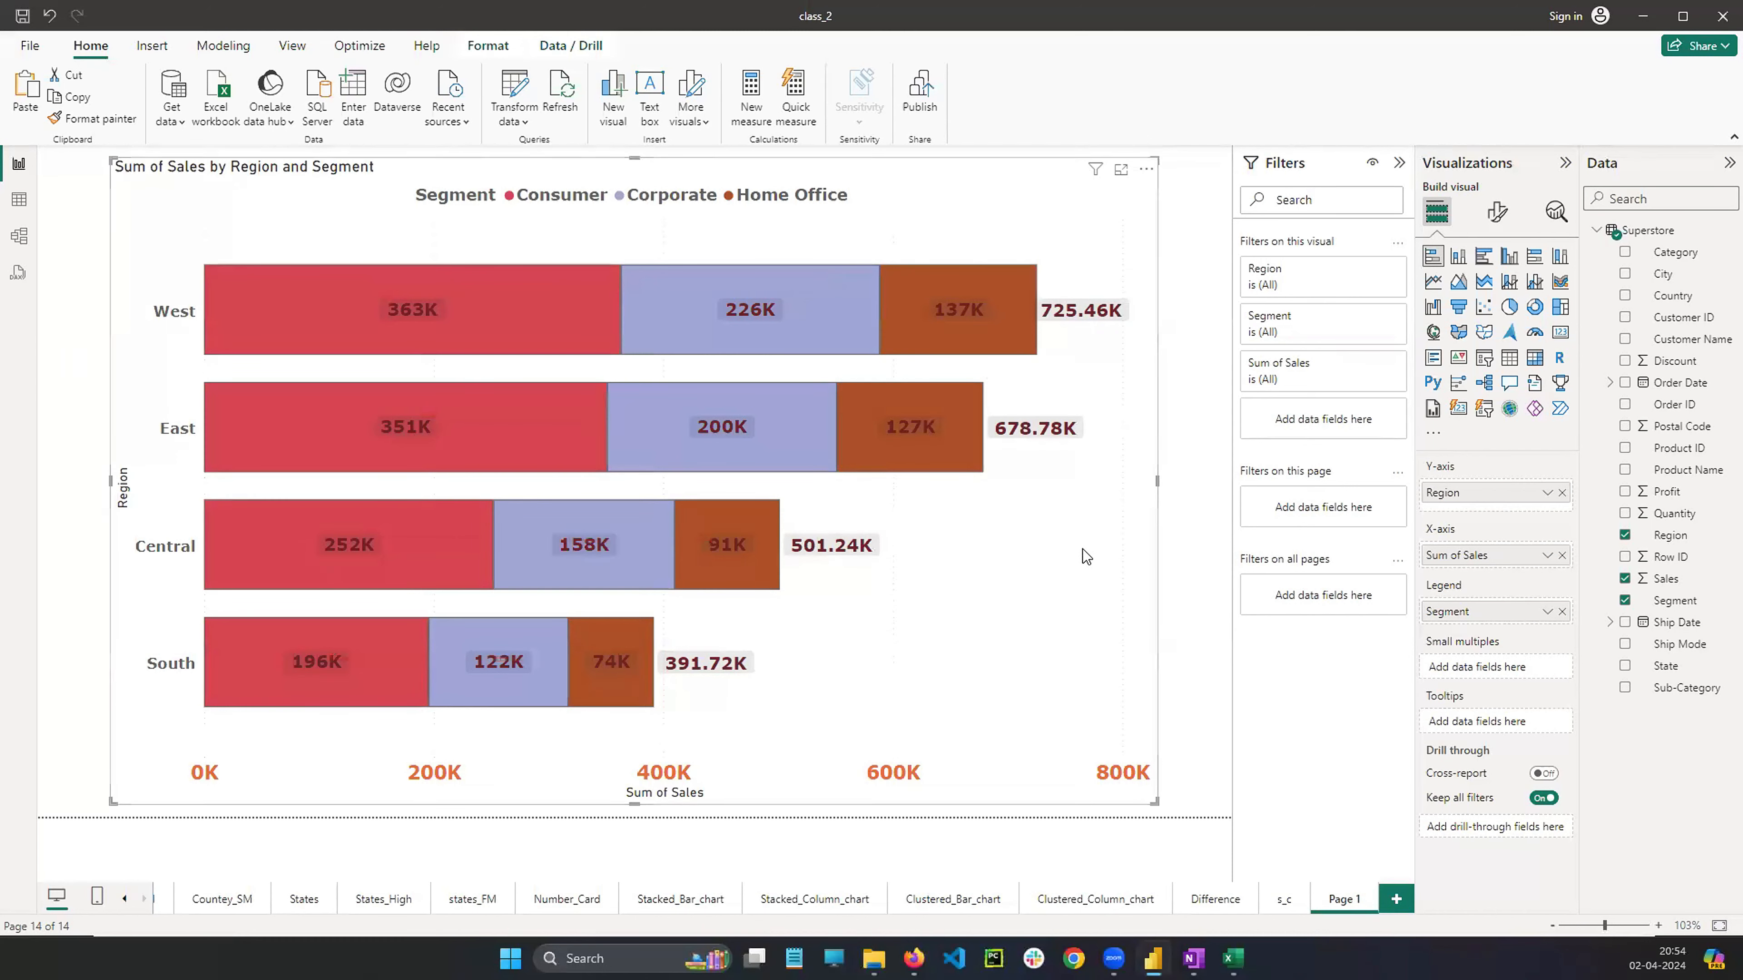
Change the pasted visual to a clustered bar chart, compare it with the OneNote sketch, and widen it slightly
click(1484, 259)
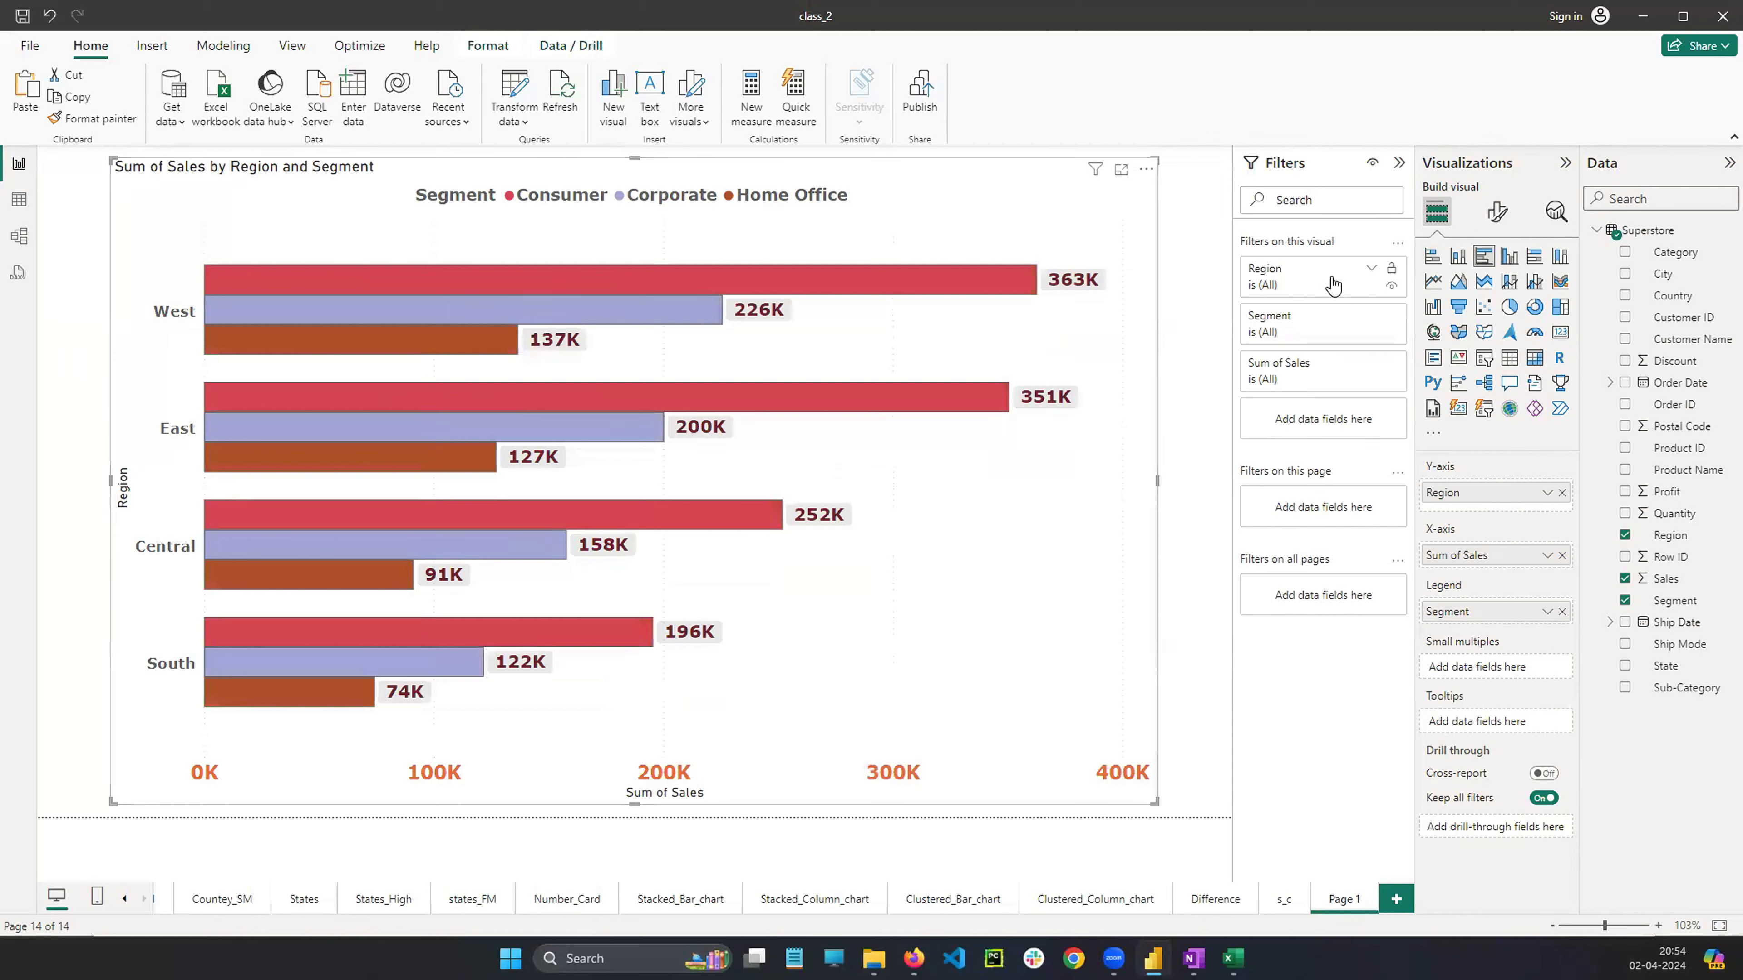
key(alt+Tab)
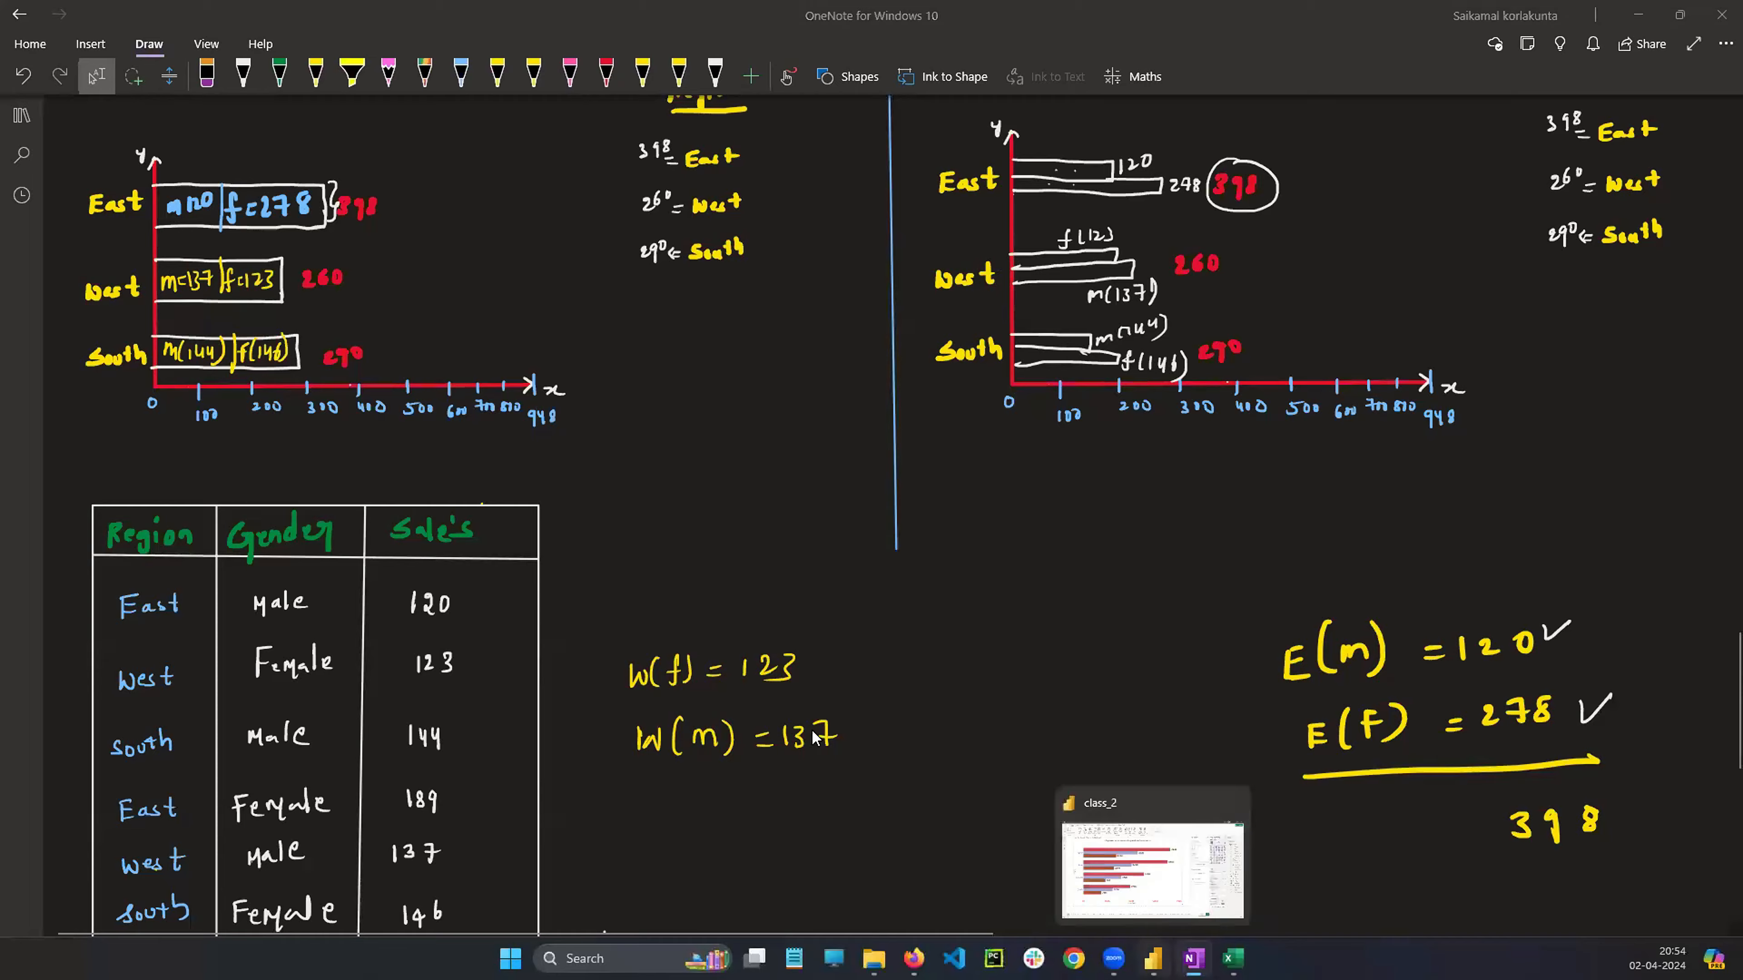
click(1153, 958)
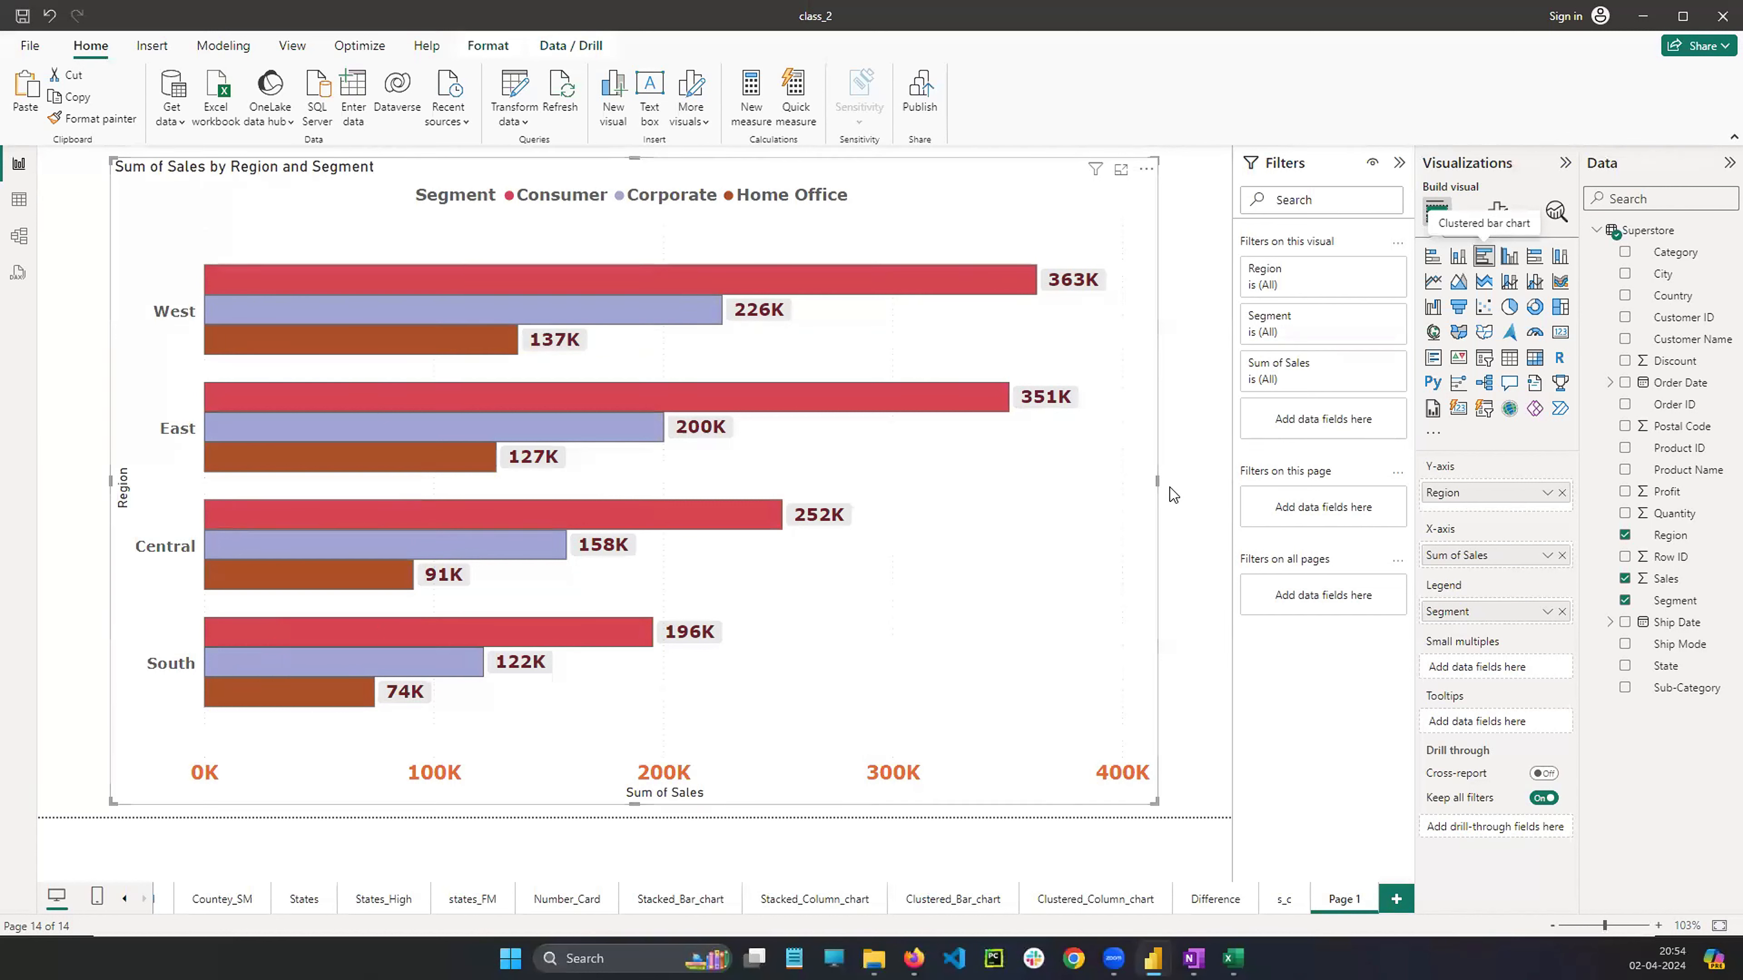
drag(1159, 481, 1197, 481)
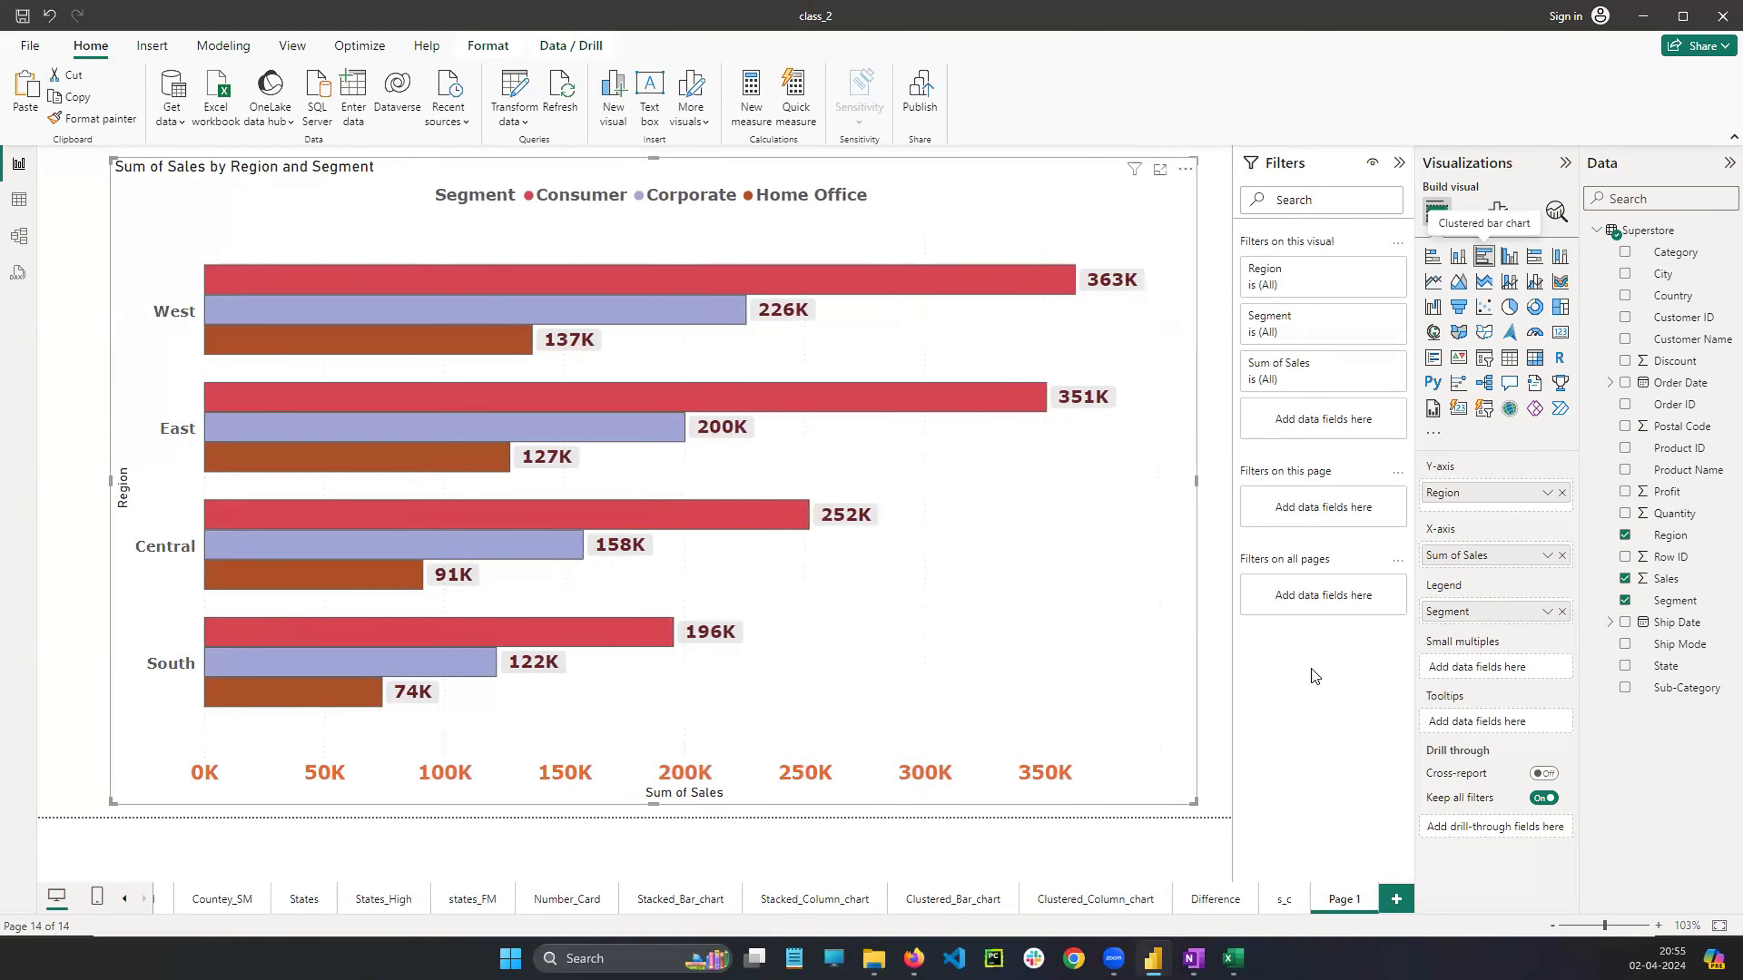
Compare stacked and clustered layouts by switching the visual to a stacked bar chart and back
click(1434, 261)
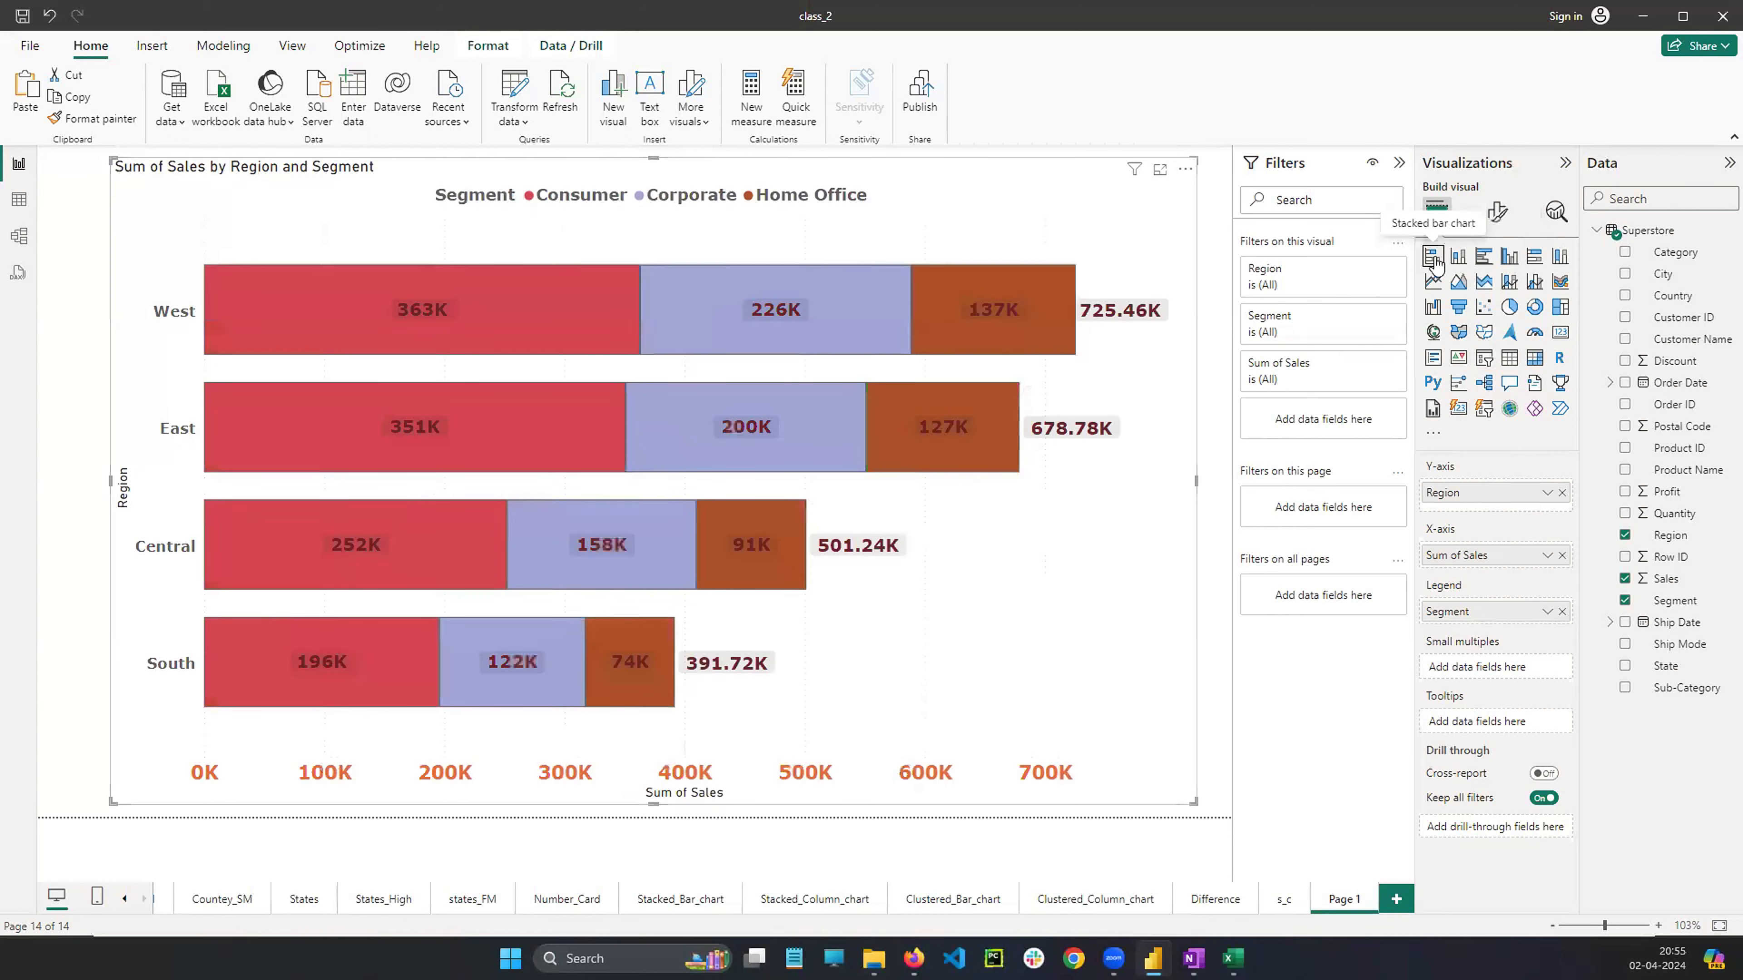
click(1484, 261)
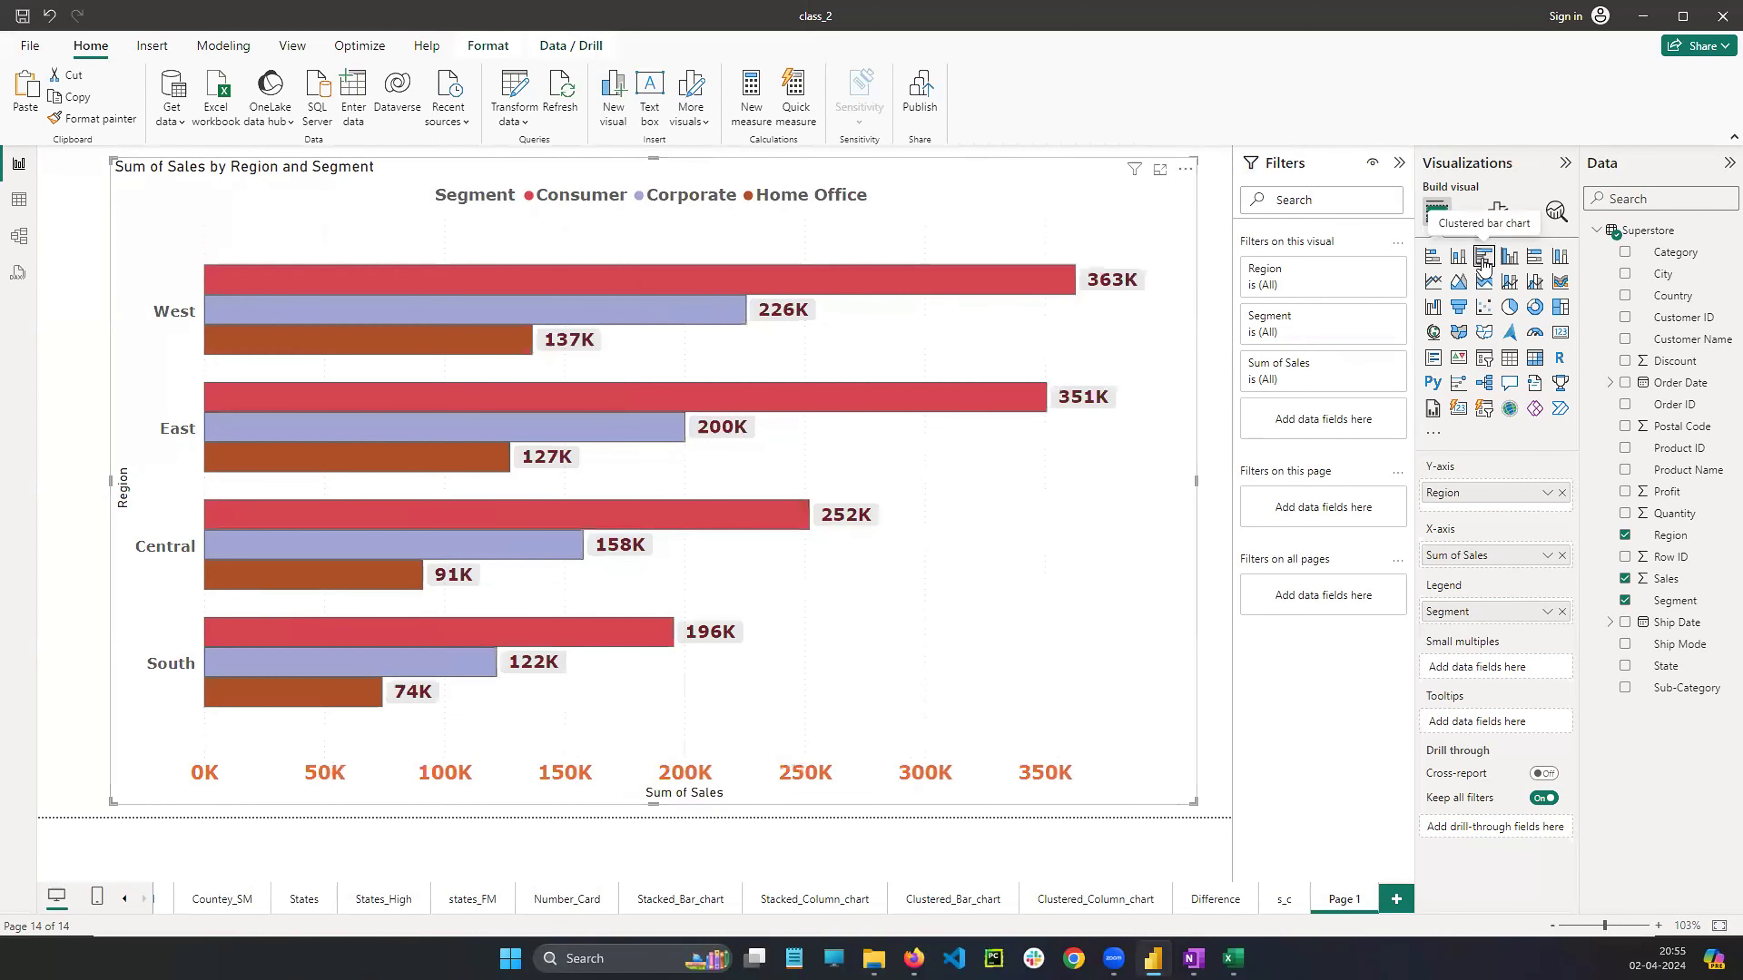
Add another new page and rename the clustered bar chart's page as c_s
click(1388, 896)
click(1273, 900)
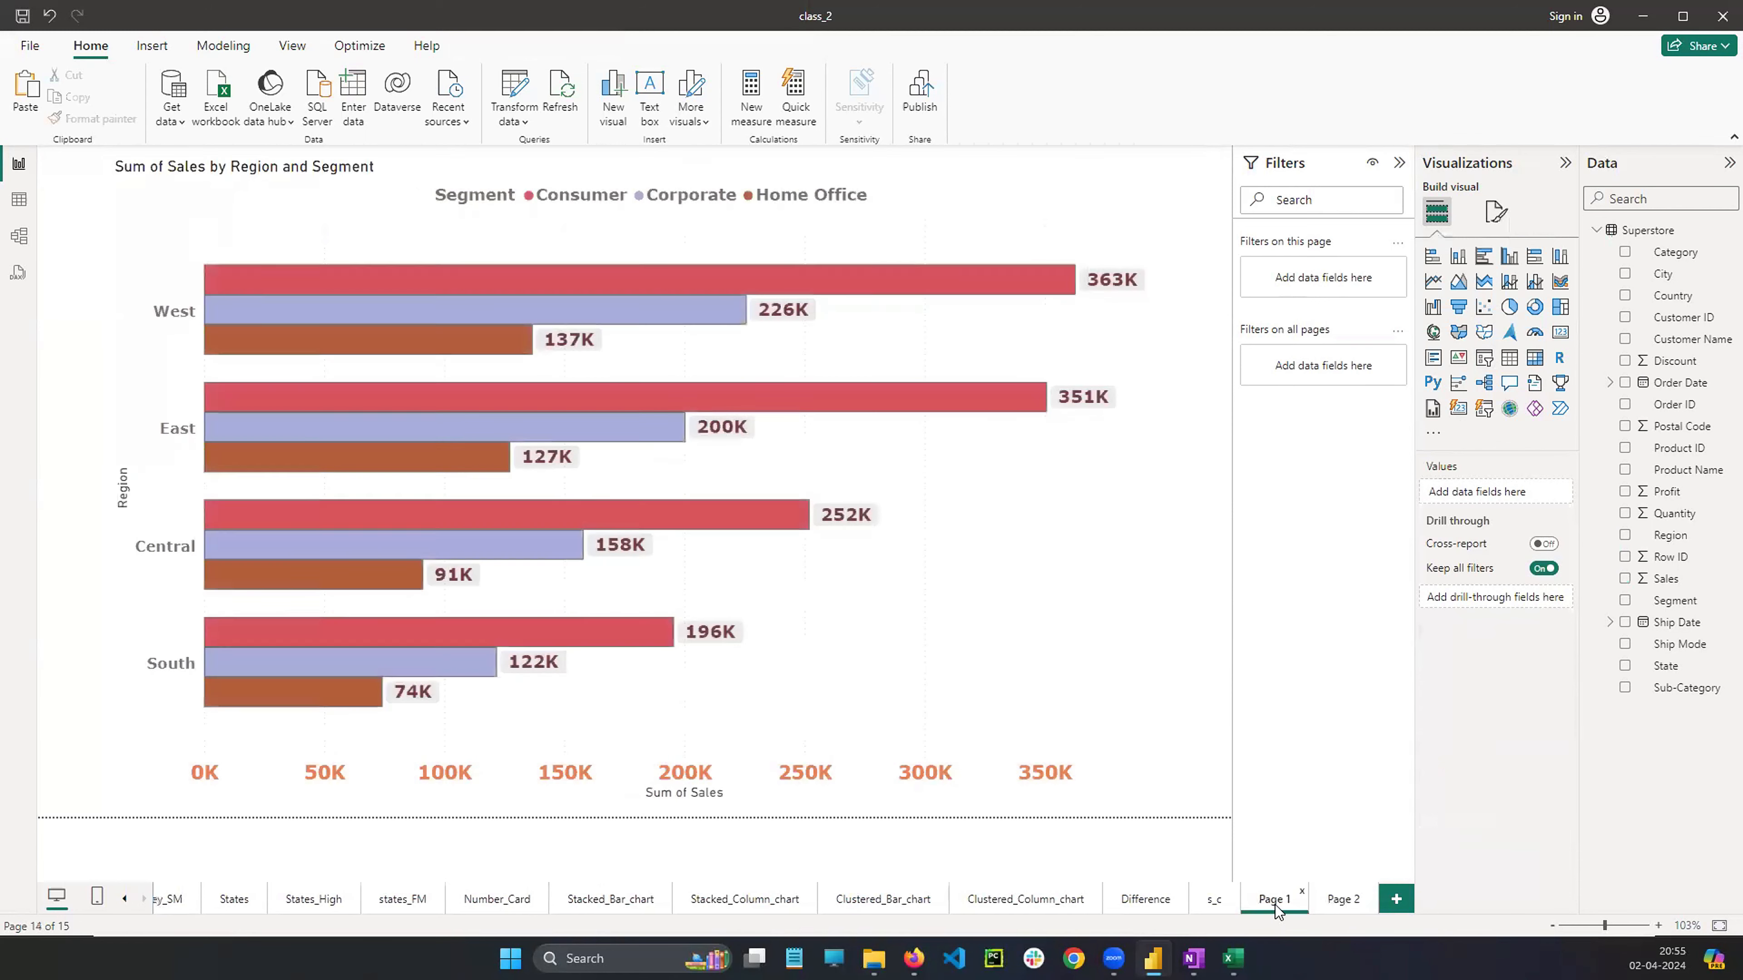
right_click(1273, 905)
click(1288, 852)
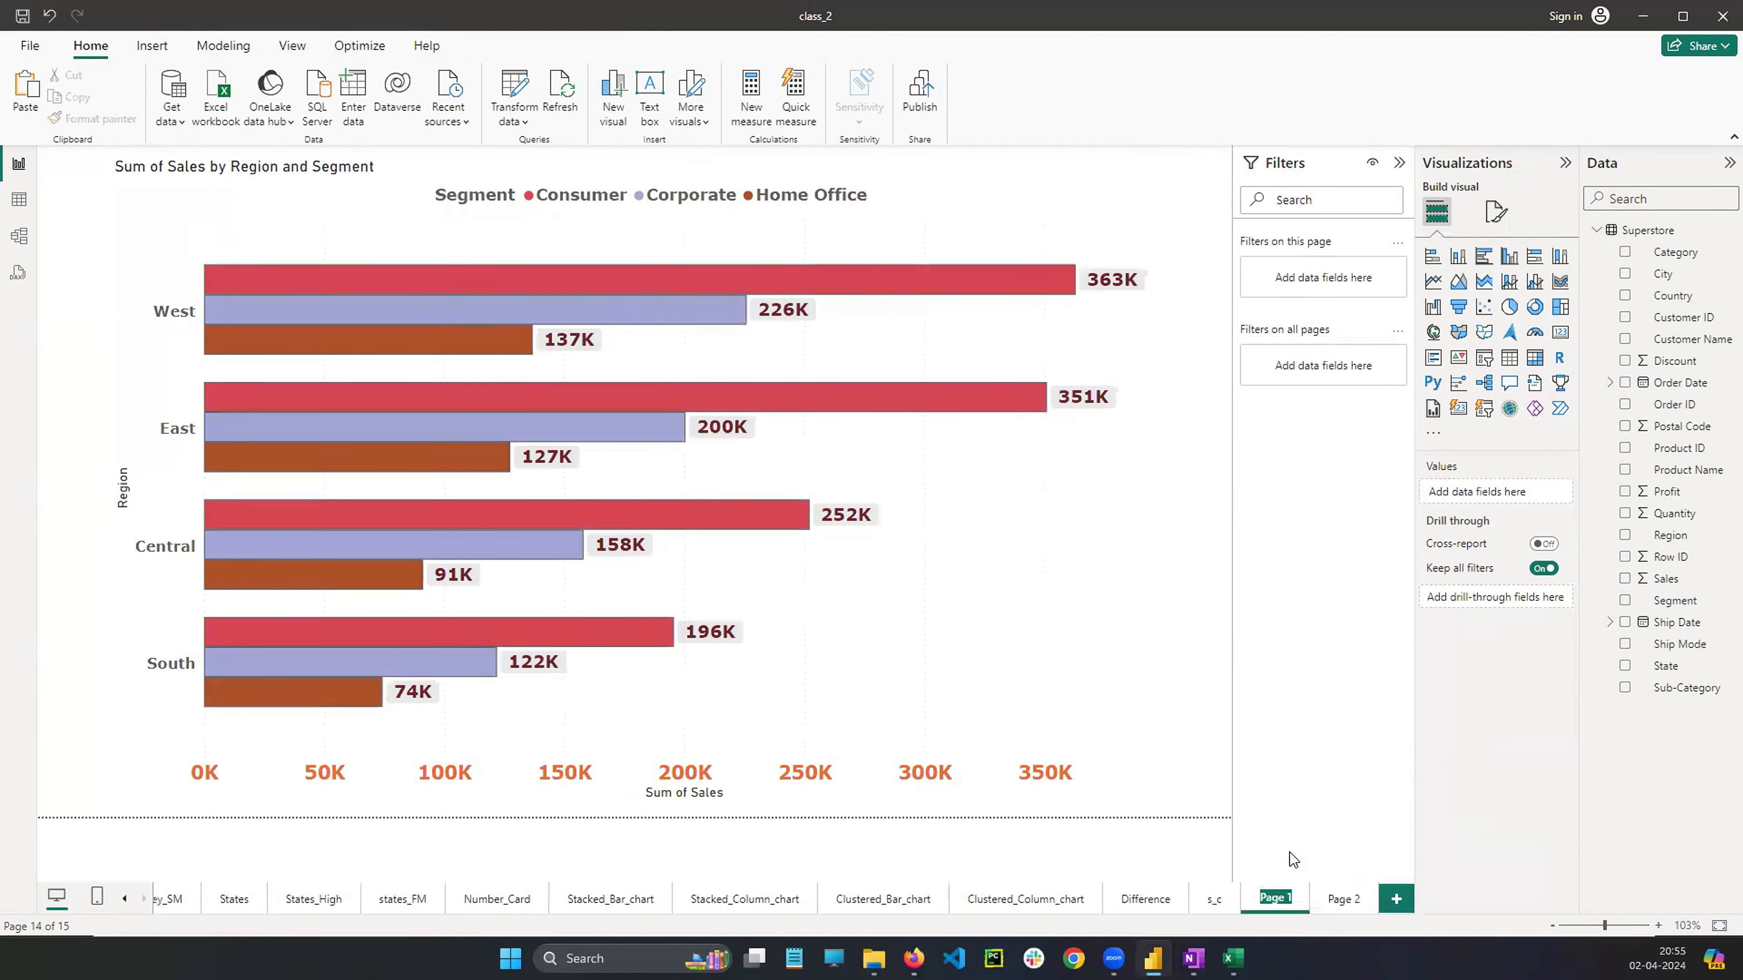
text(c_s)
key(Return)
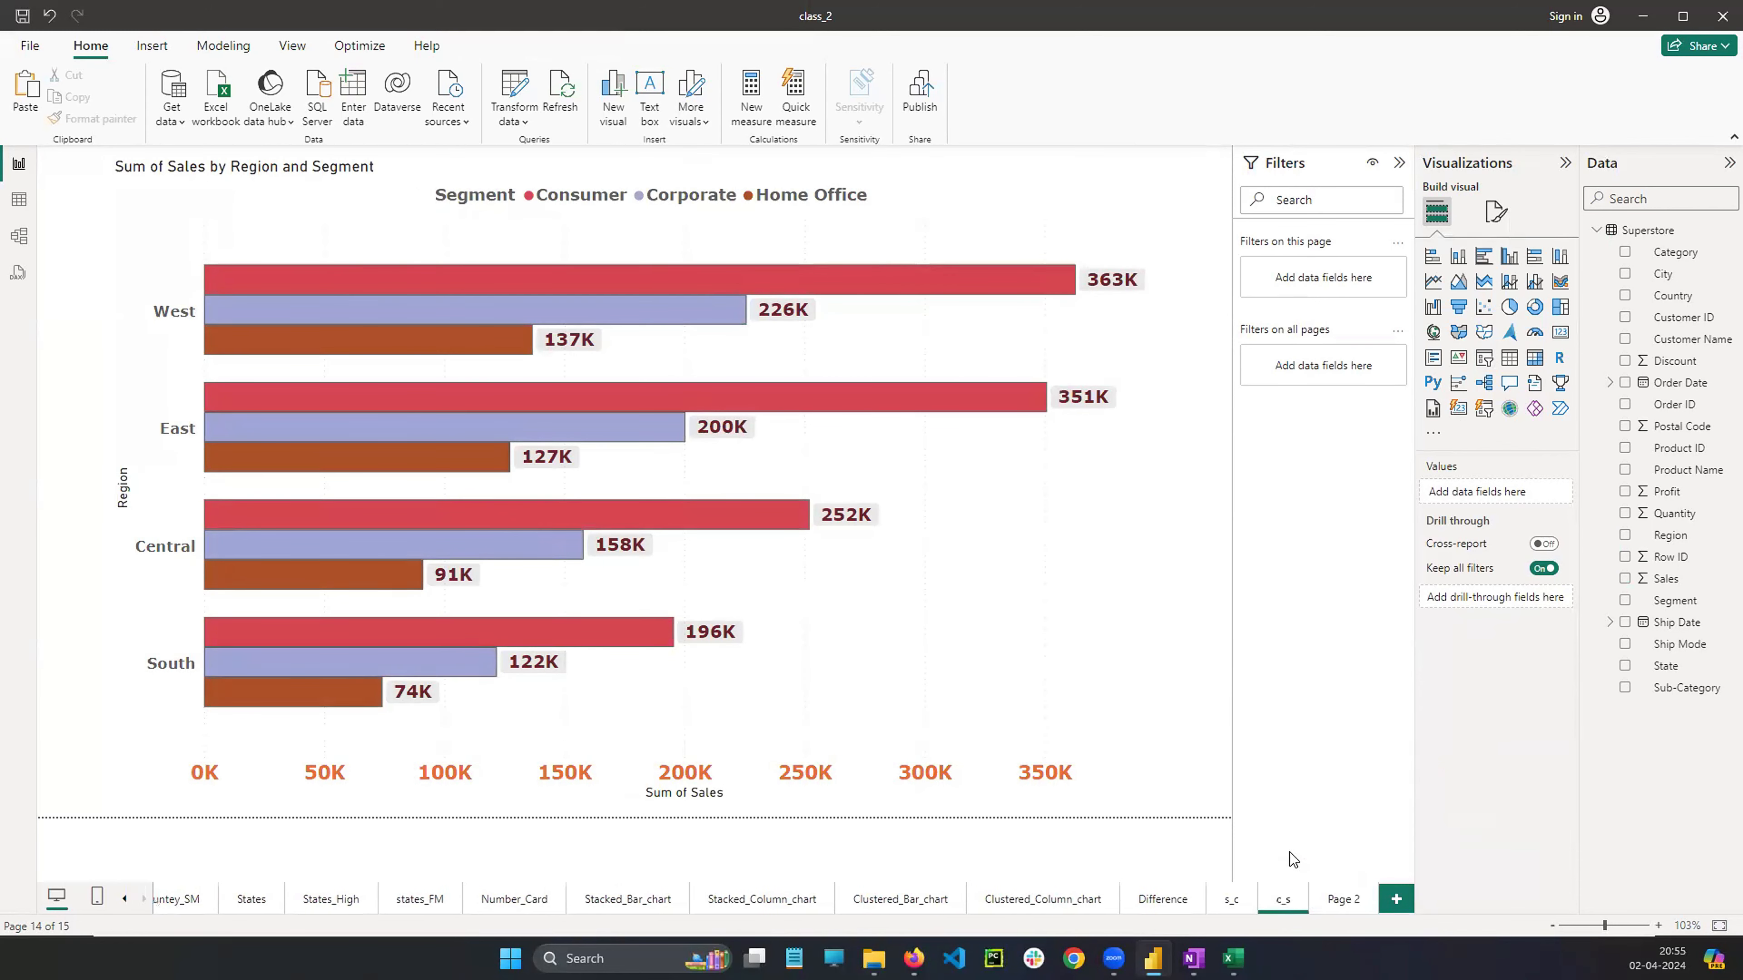
click(969, 545)
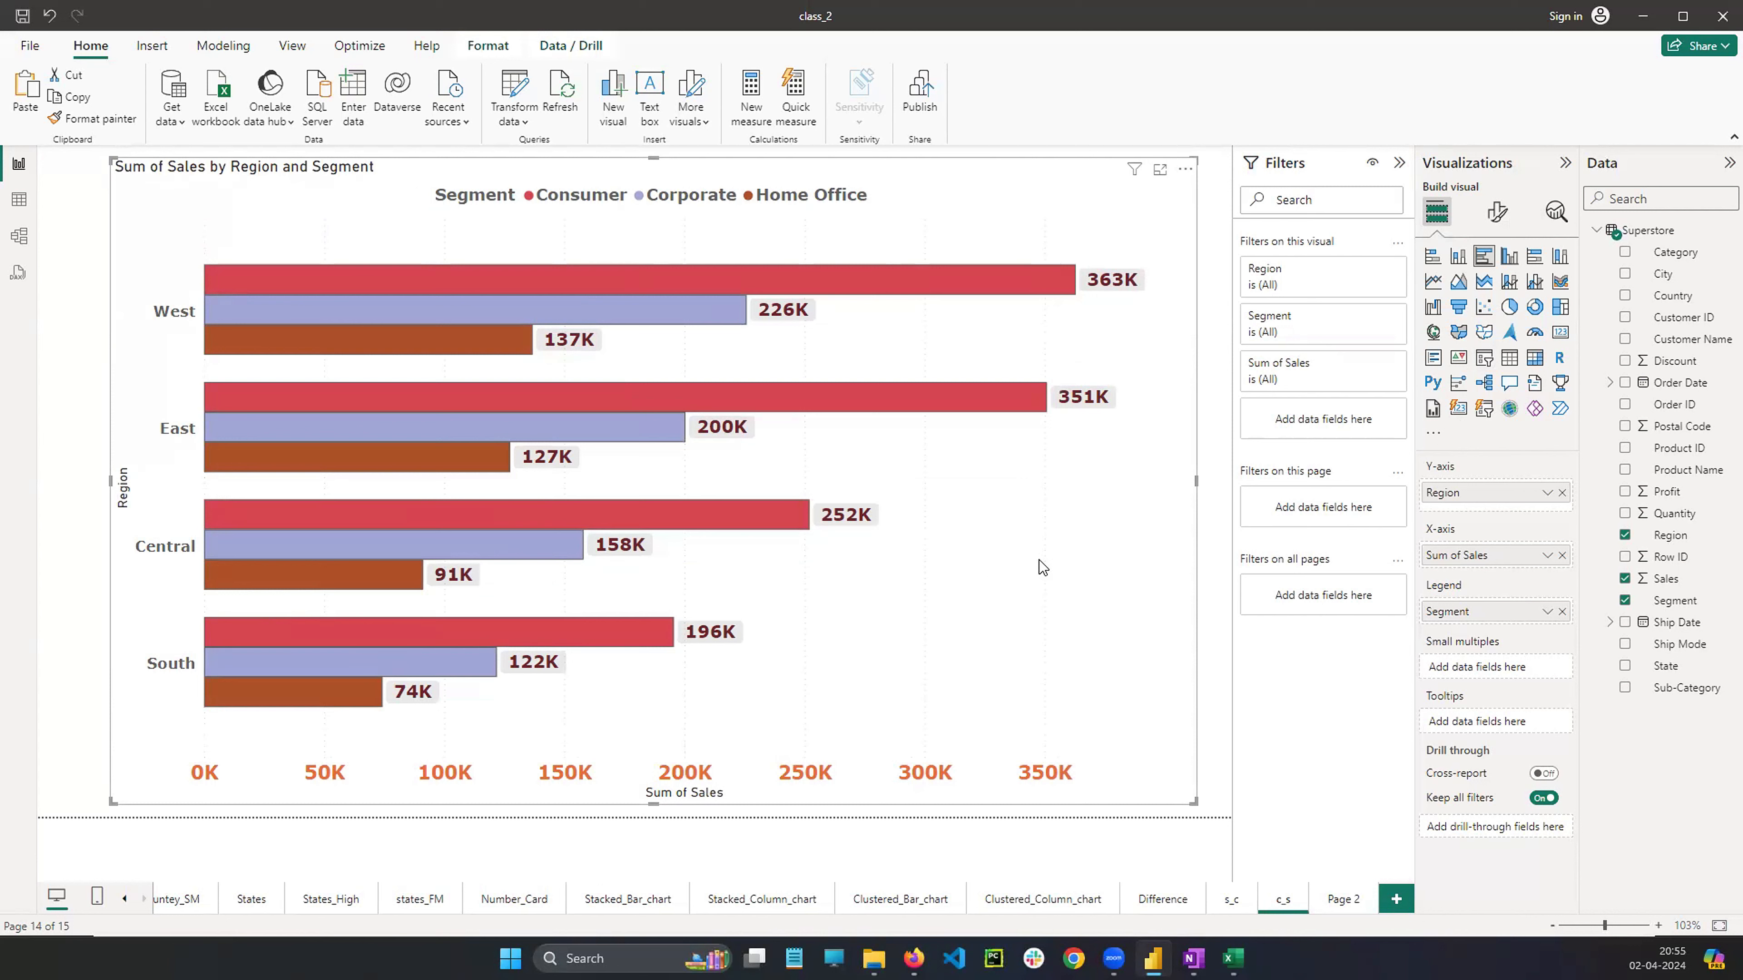
Examine the legend and data label format settings of the clustered bar chart
click(1499, 214)
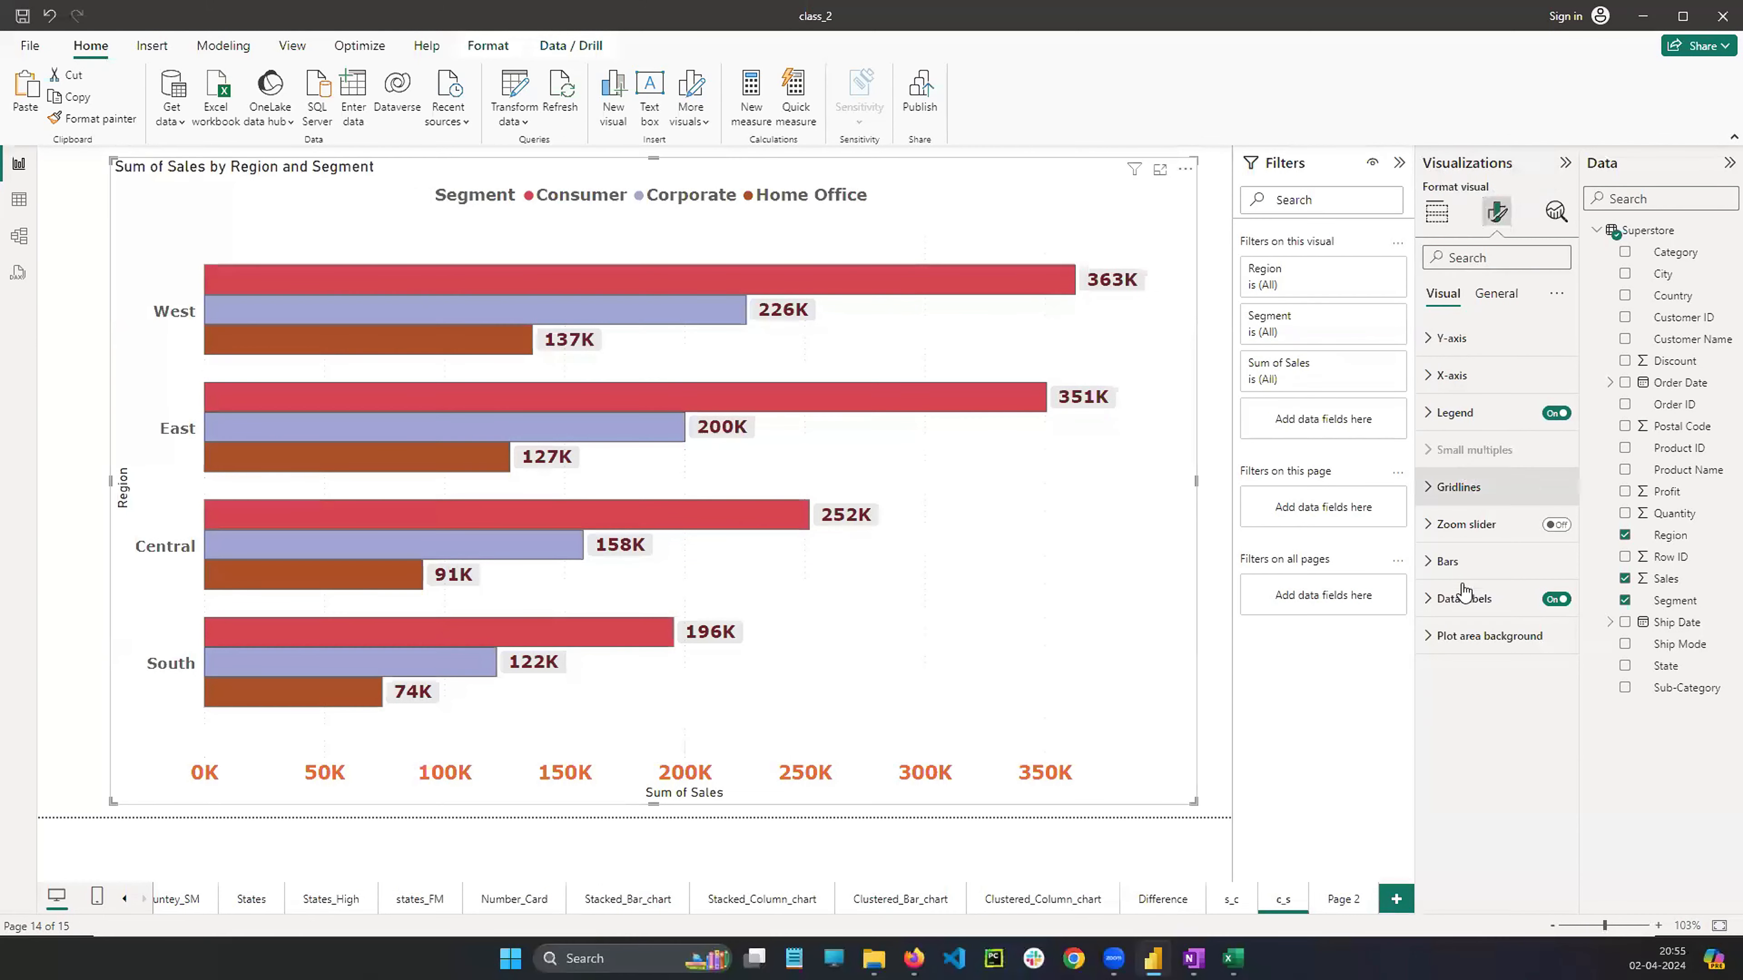
click(1434, 601)
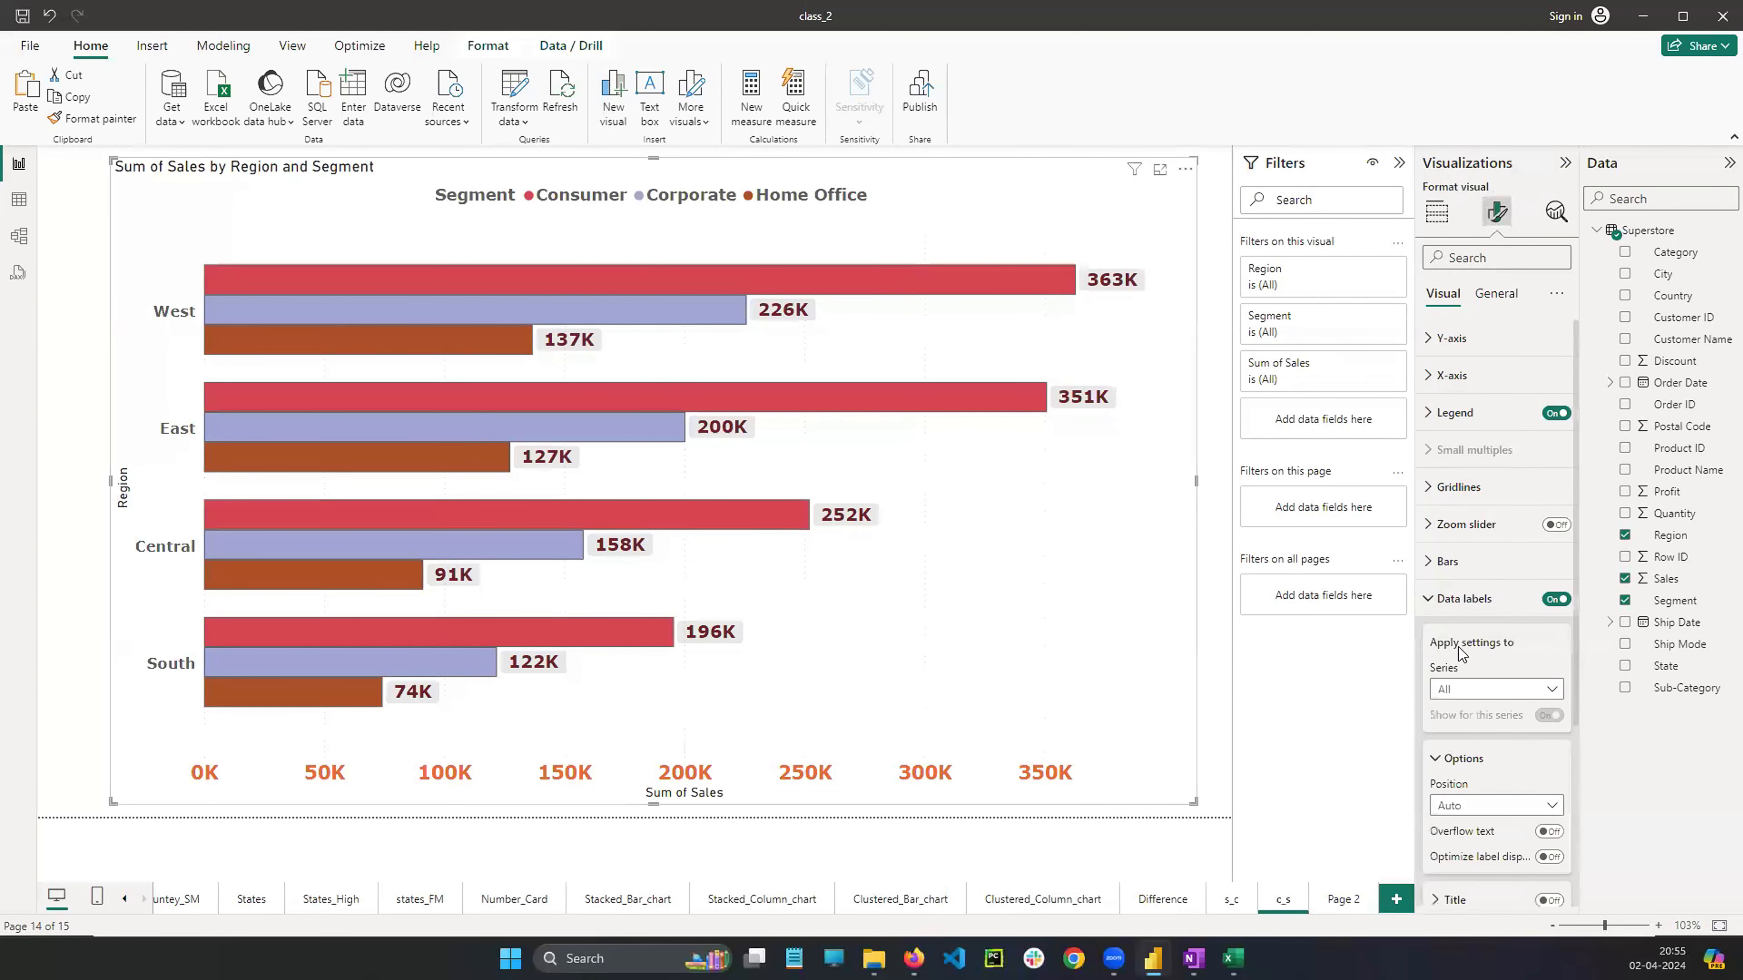
click(1436, 604)
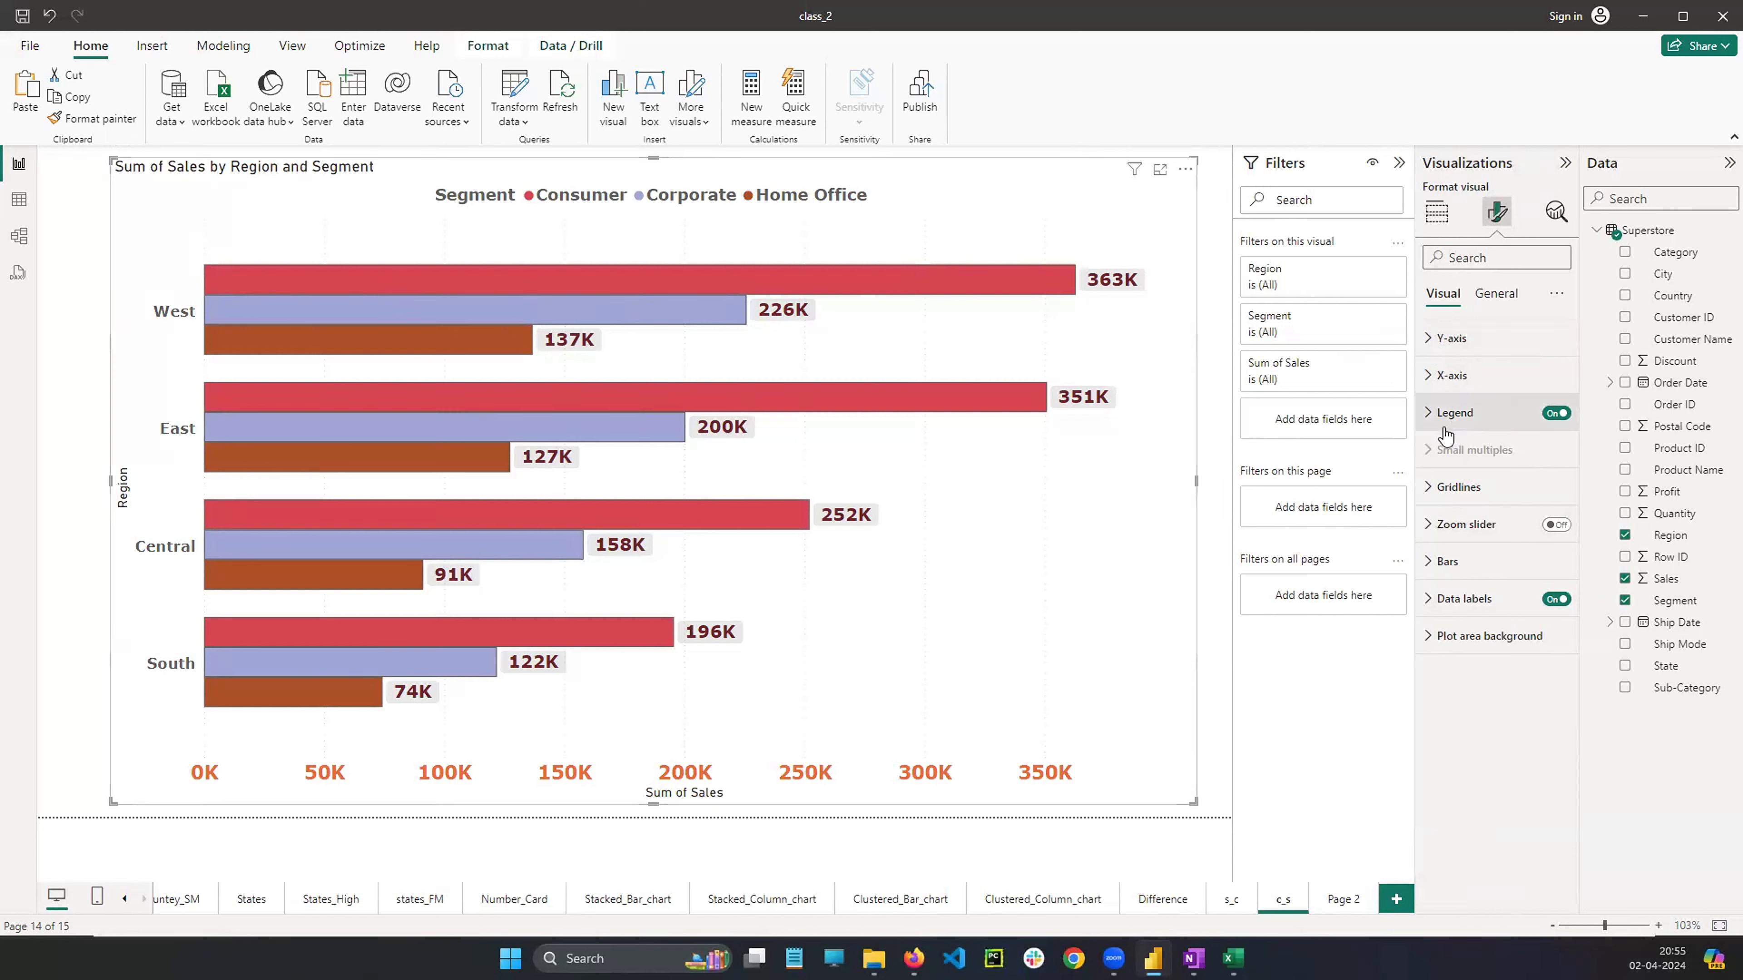
click(1432, 415)
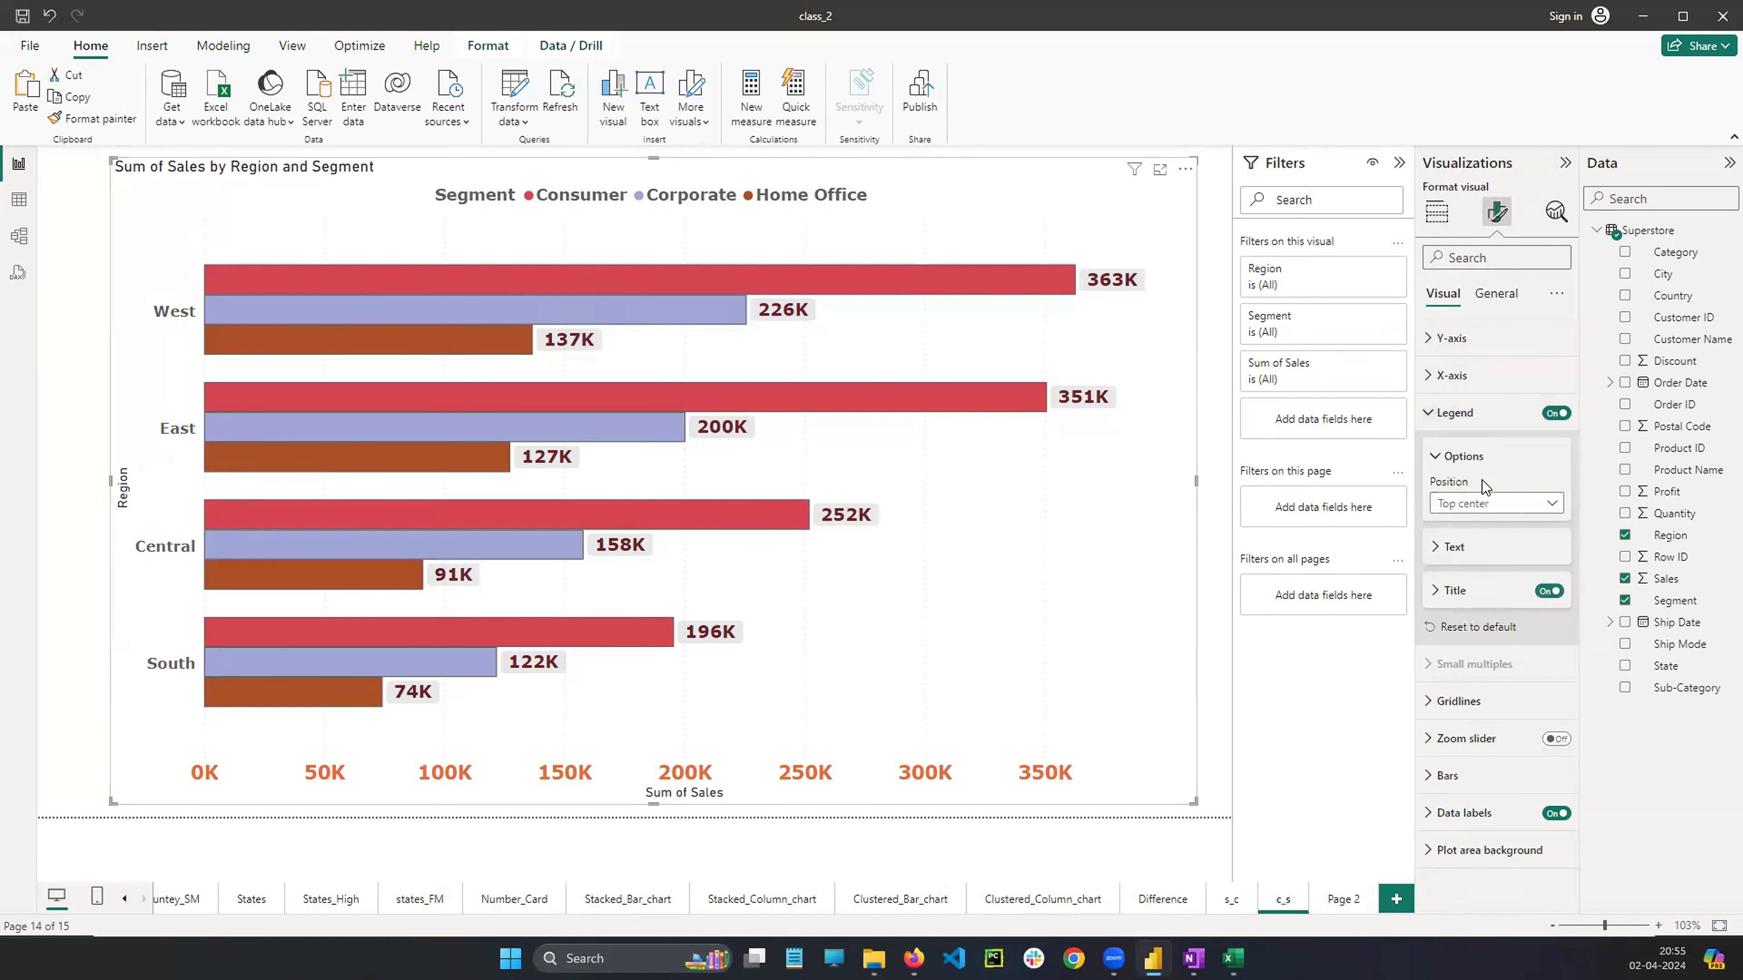
click(1437, 549)
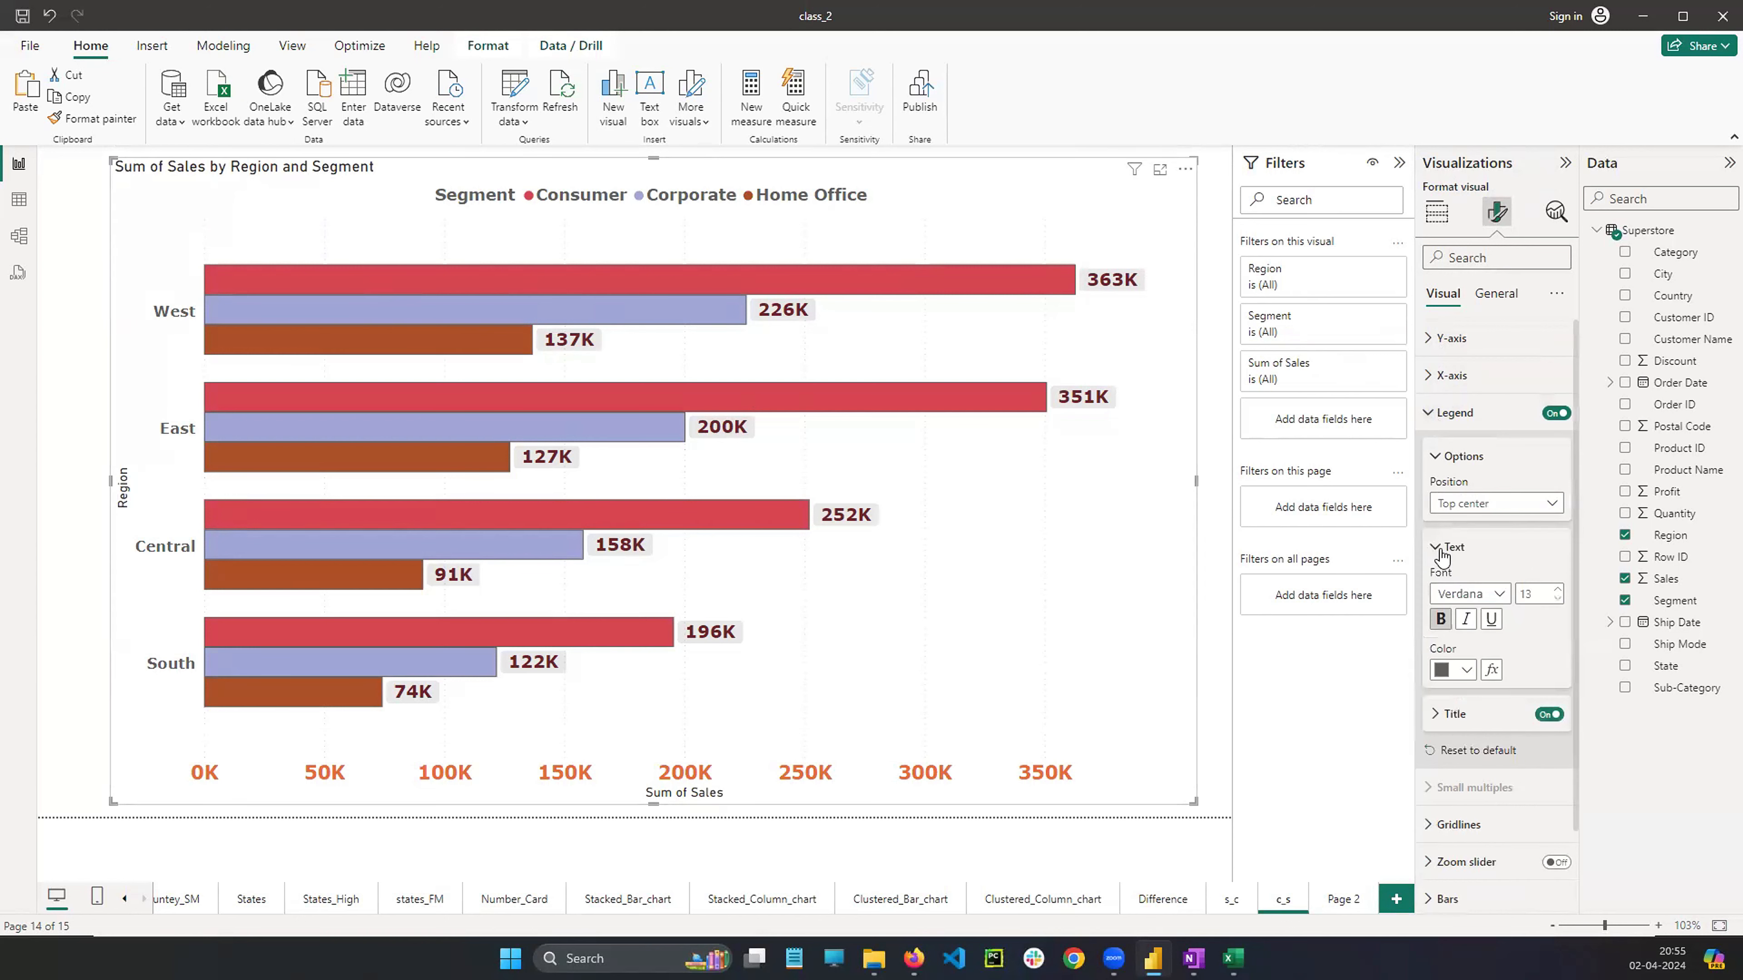
click(1438, 549)
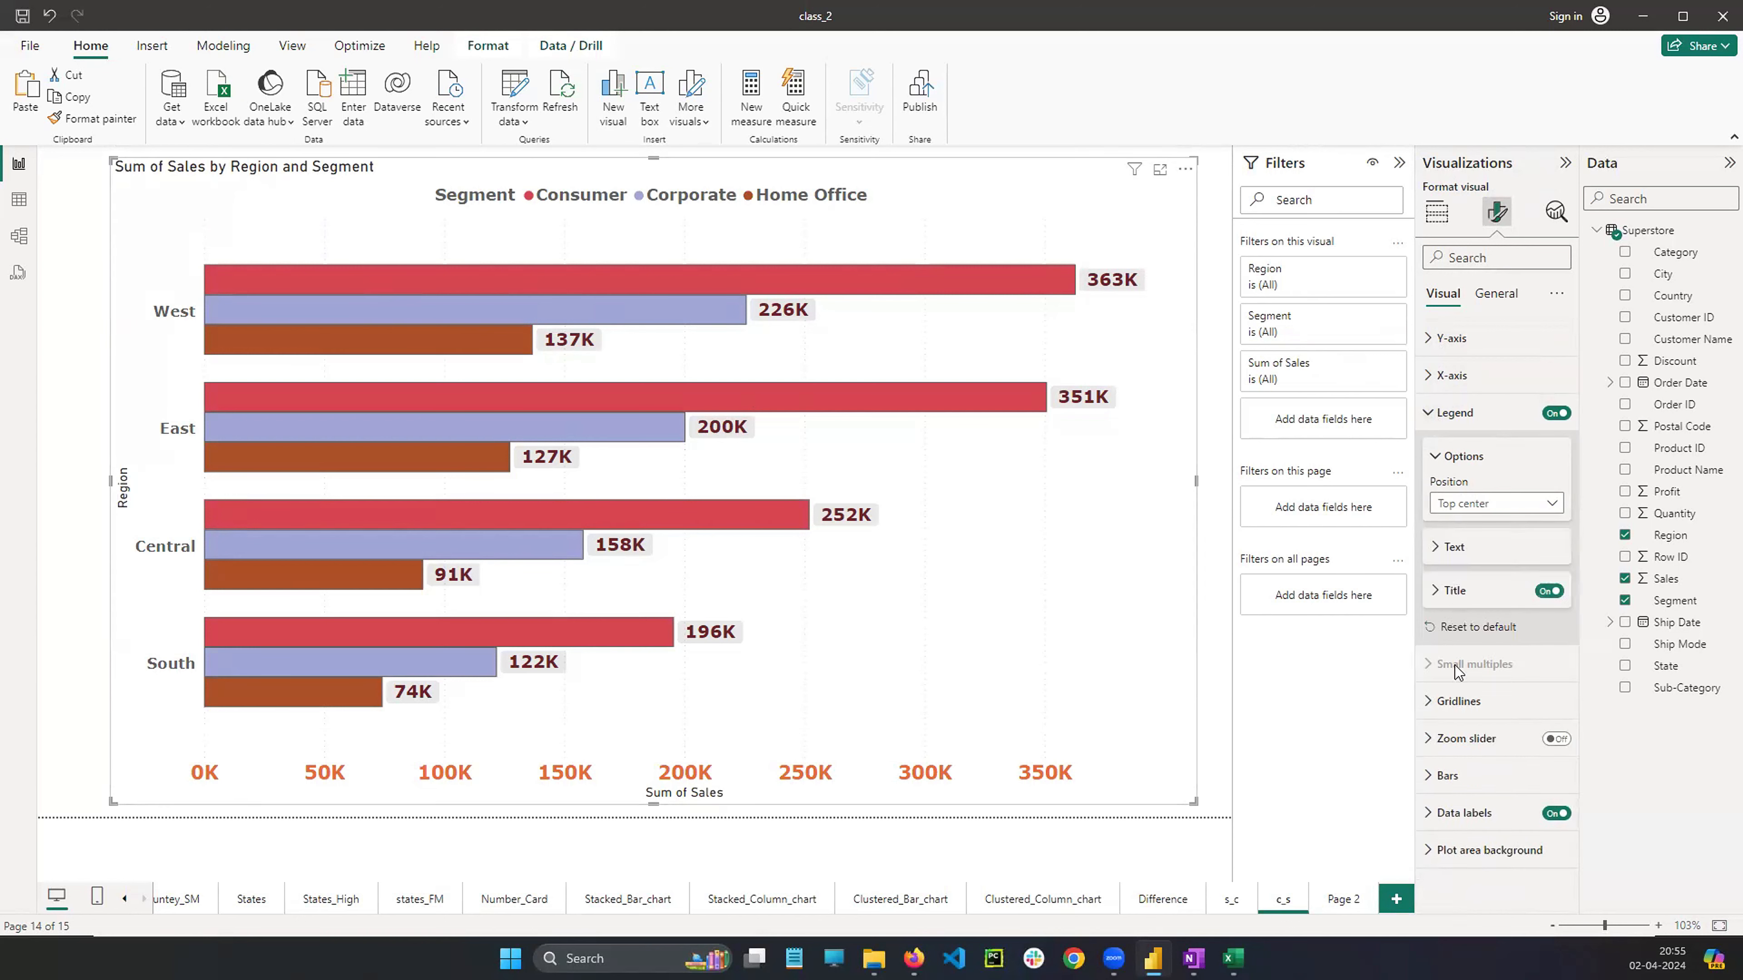
click(1439, 456)
click(1435, 415)
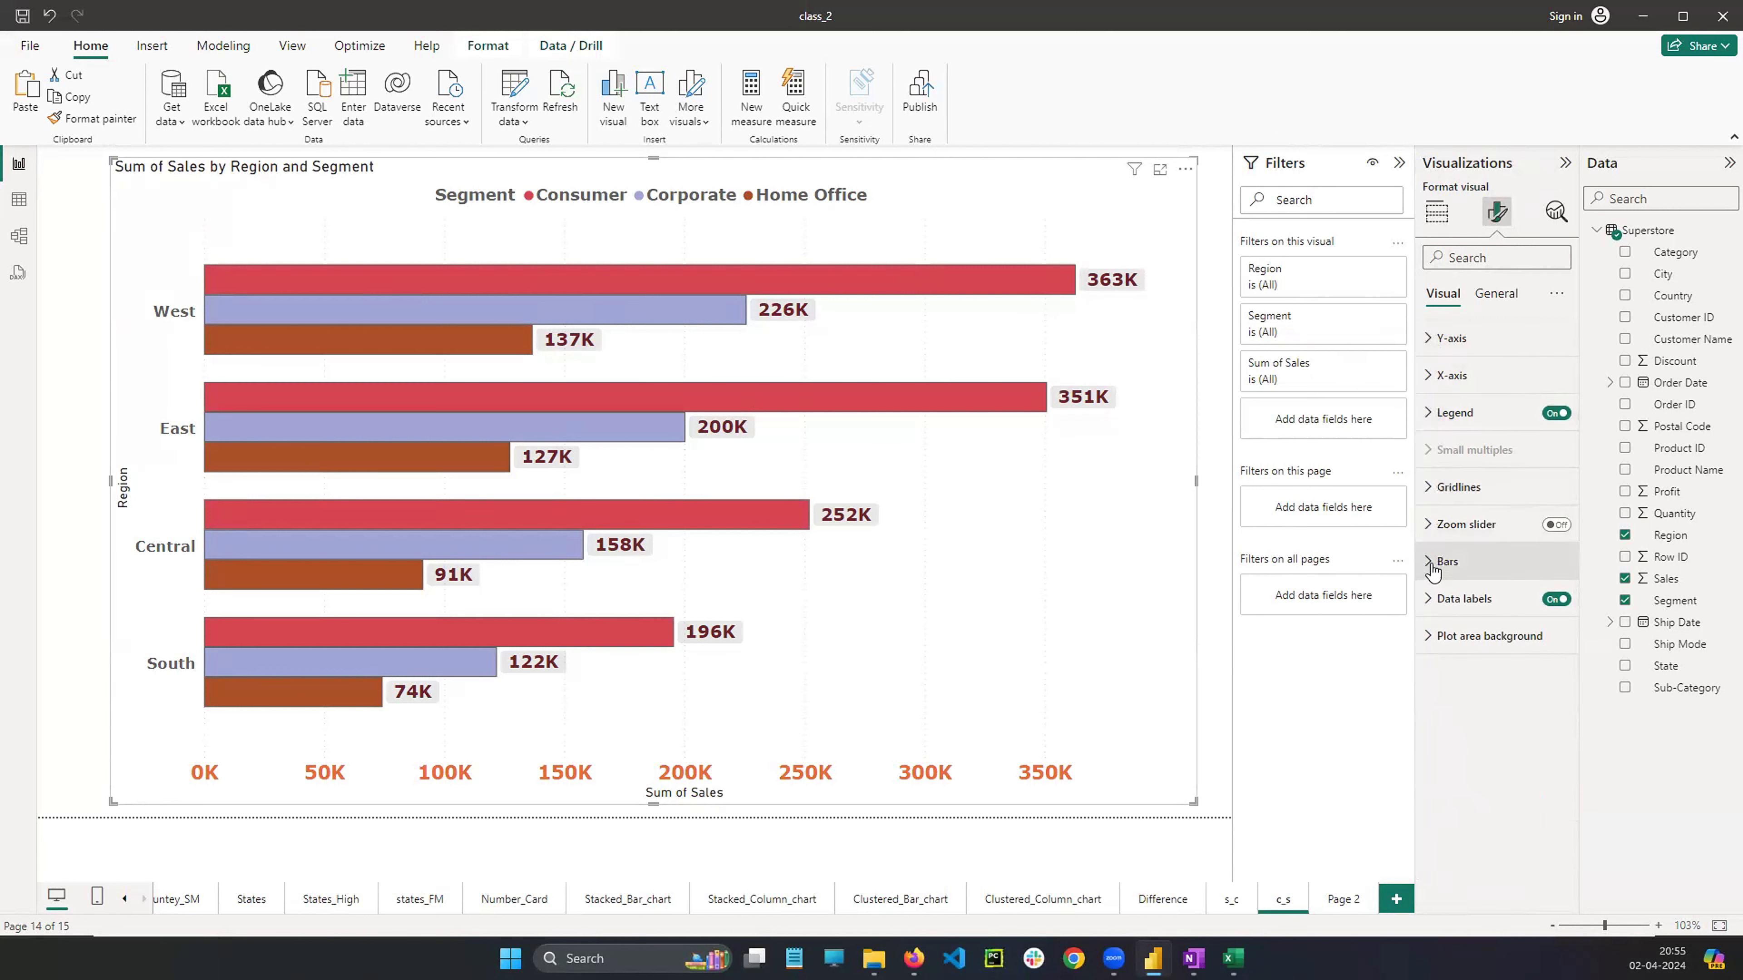
Turn on the data label titles and set their font to Verdana, size 13, bold
click(1429, 607)
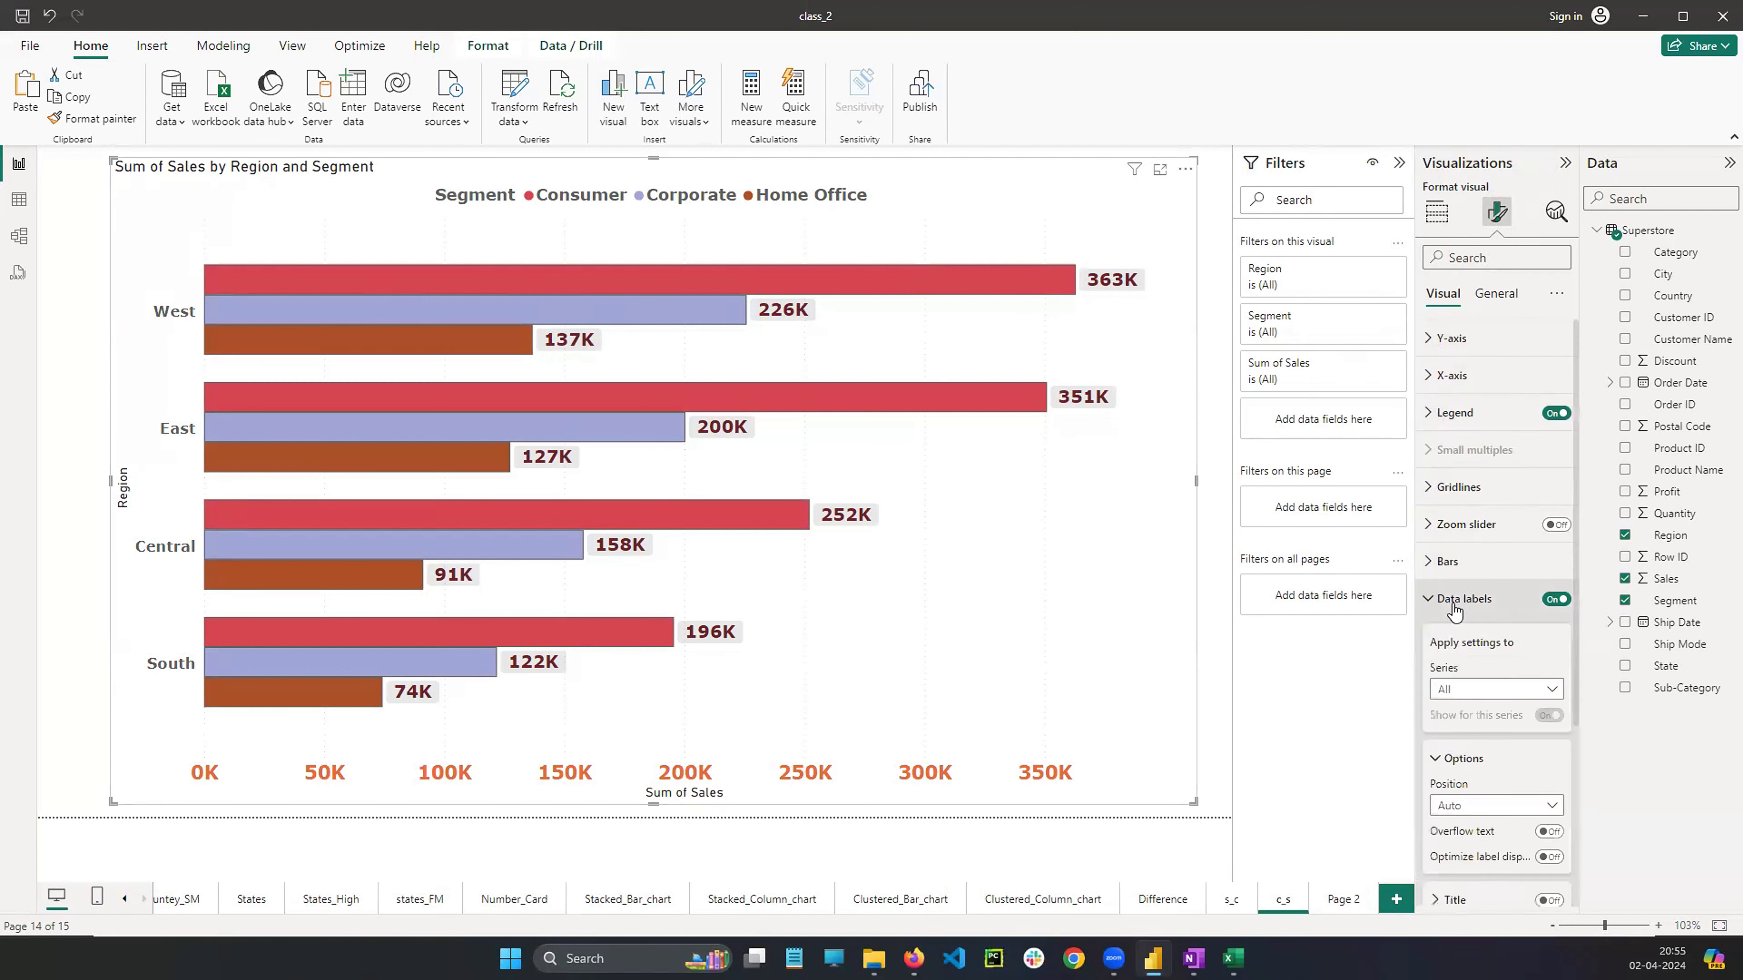
scroll(1455, 611, down, 4)
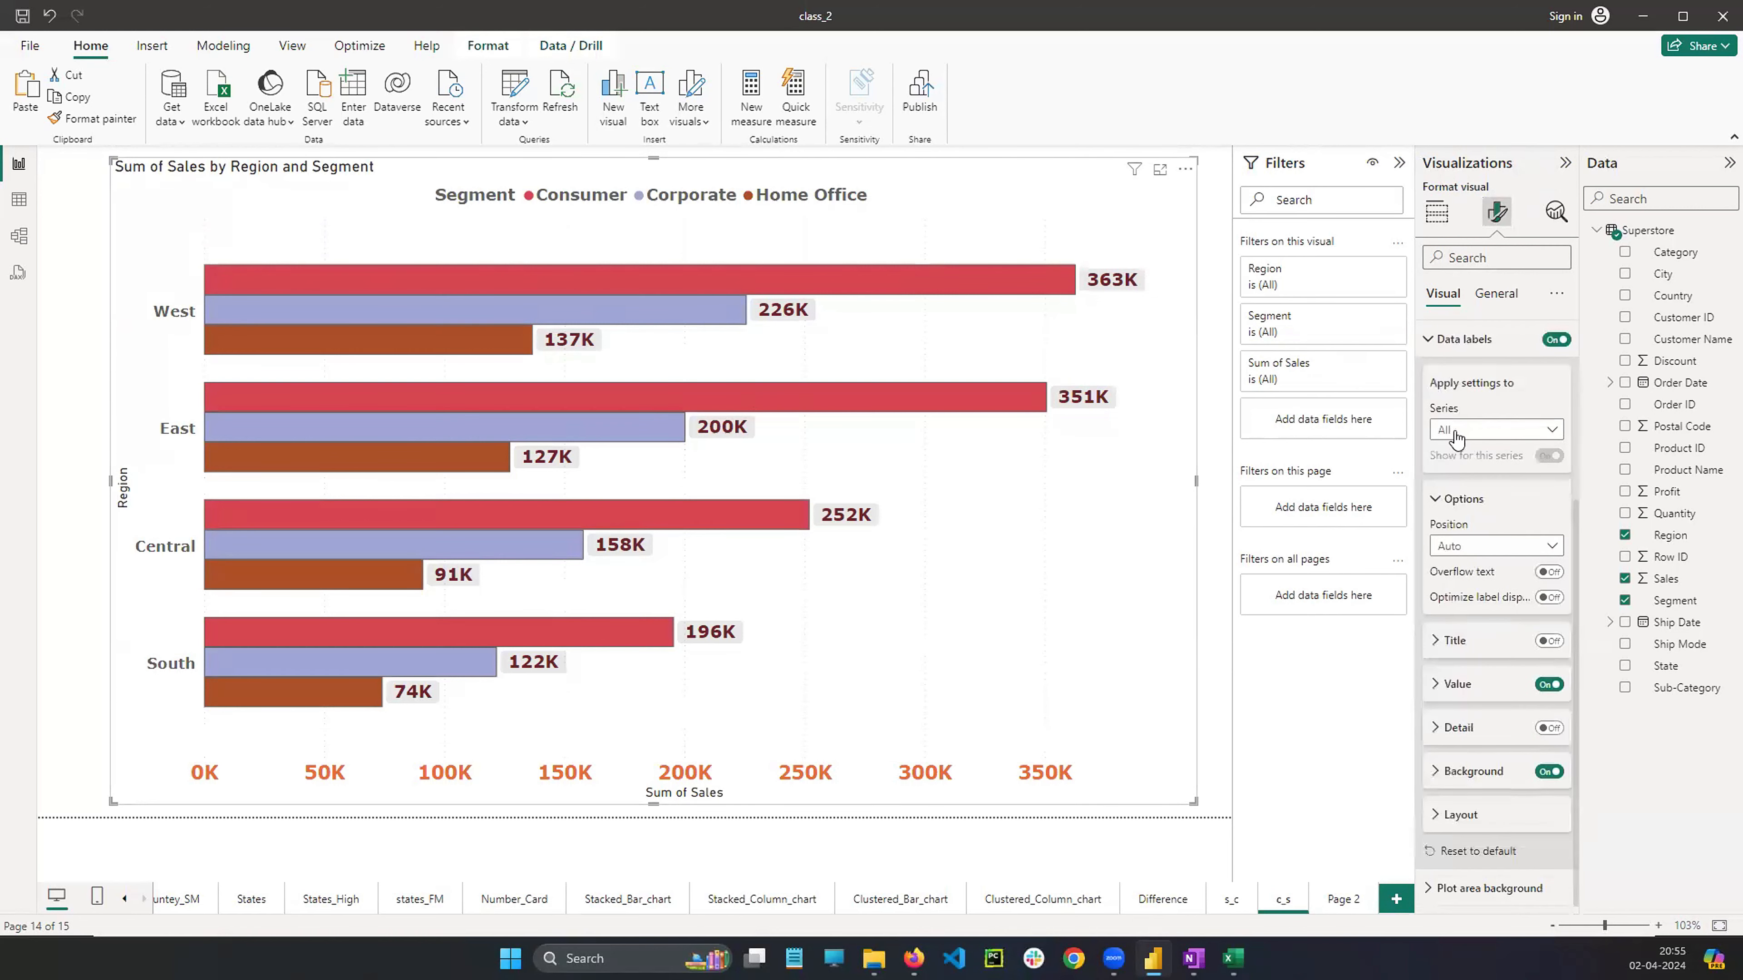
click(1457, 430)
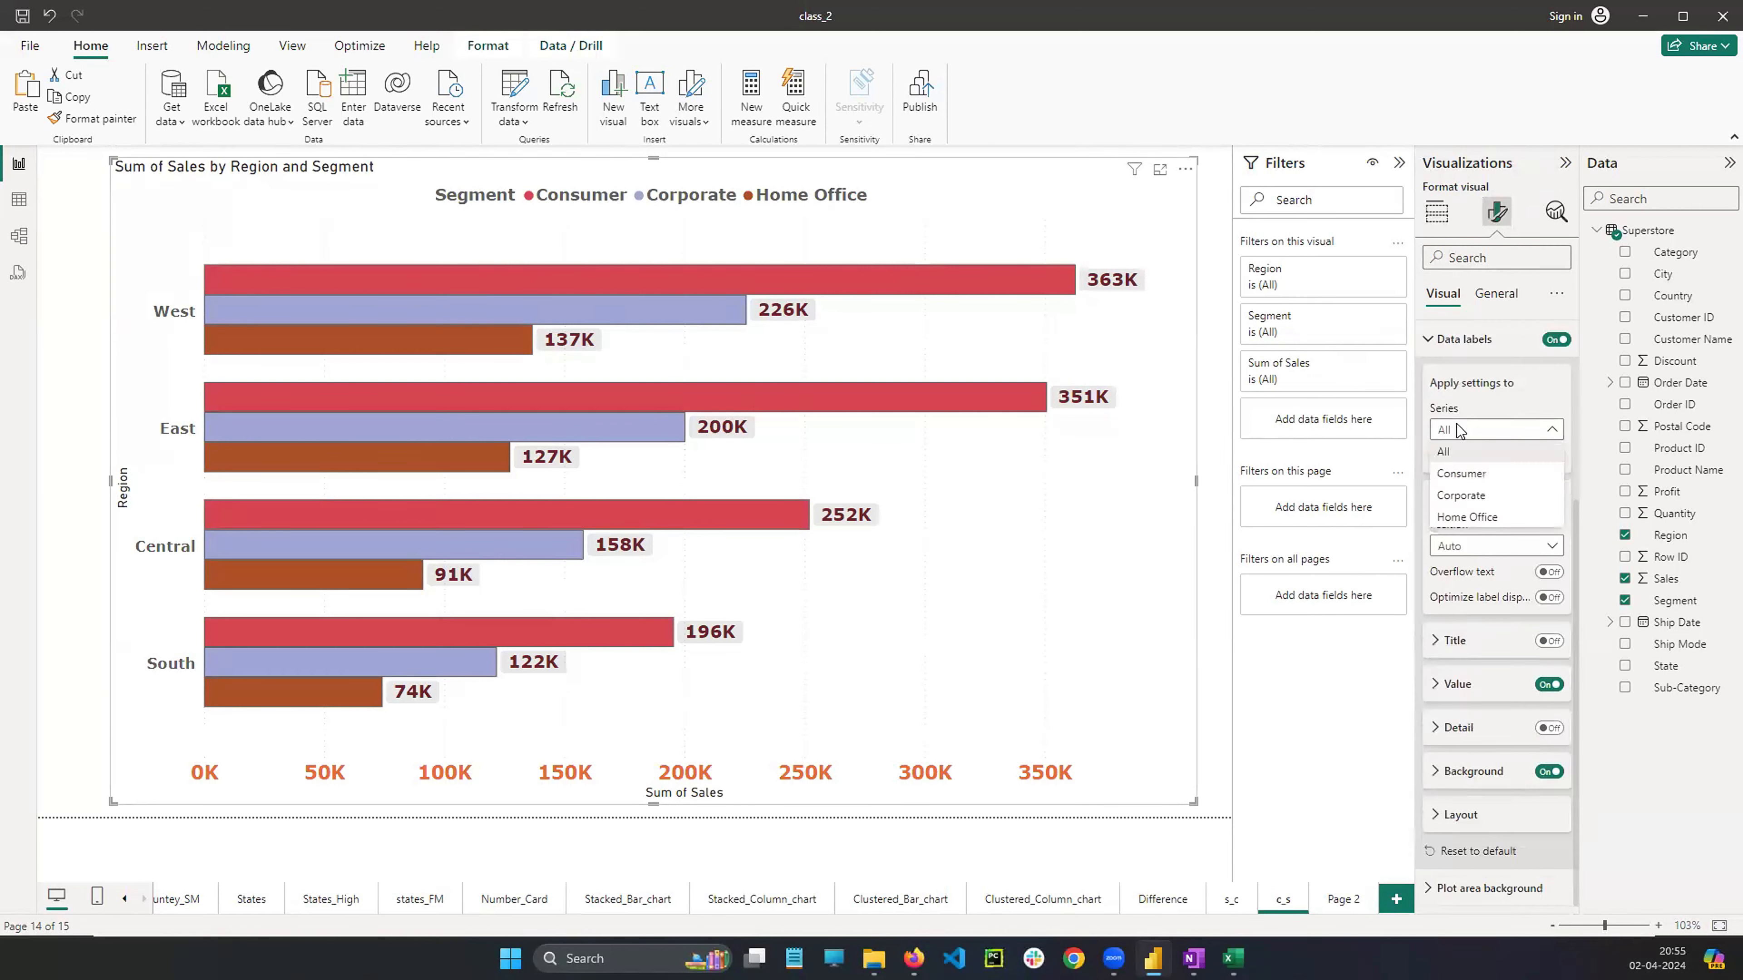
click(1459, 427)
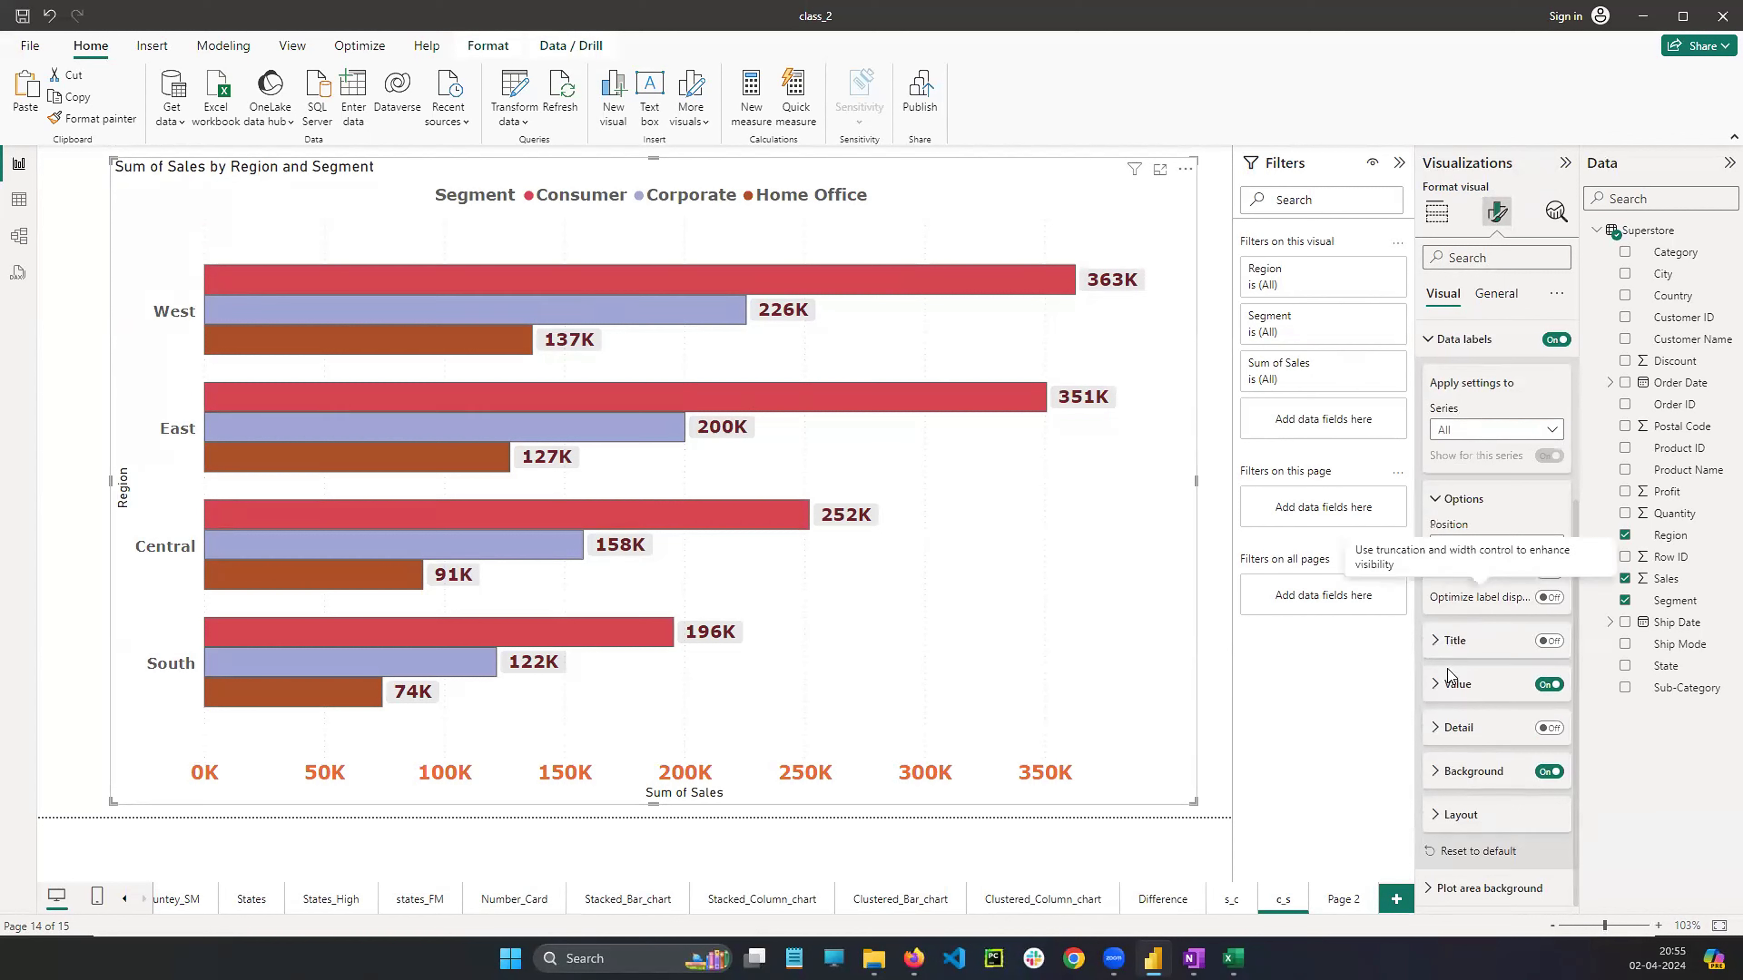
click(1550, 643)
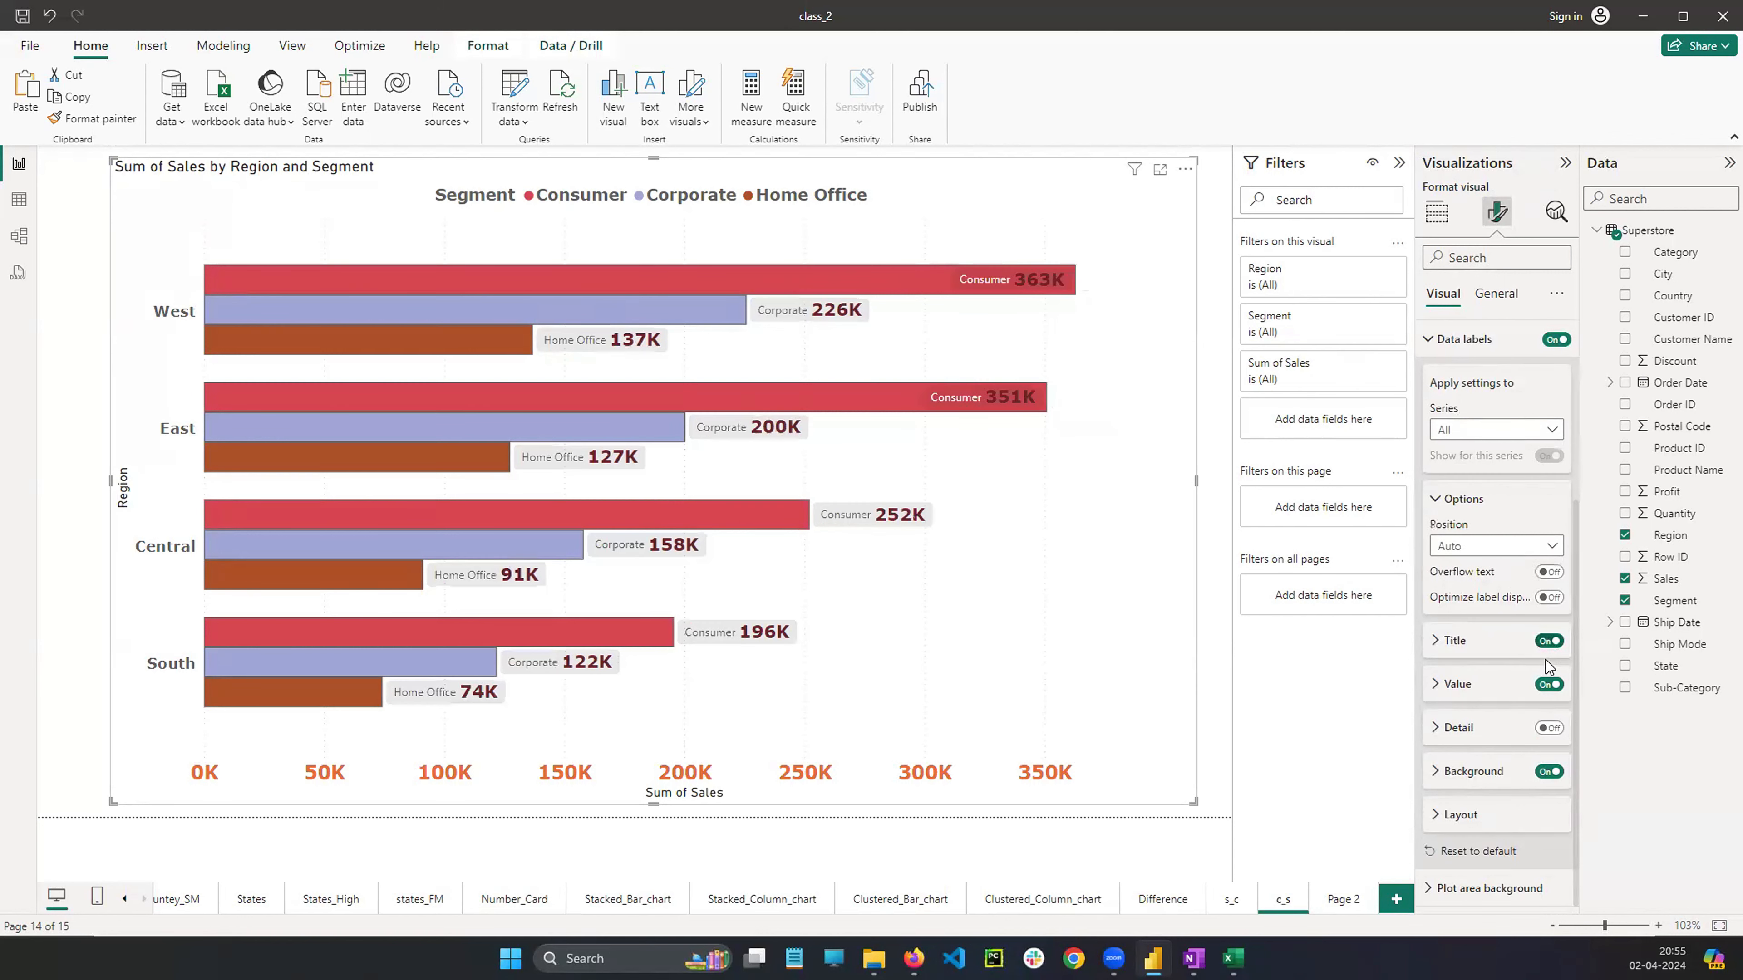
click(1431, 643)
scroll(1460, 663, down, 3)
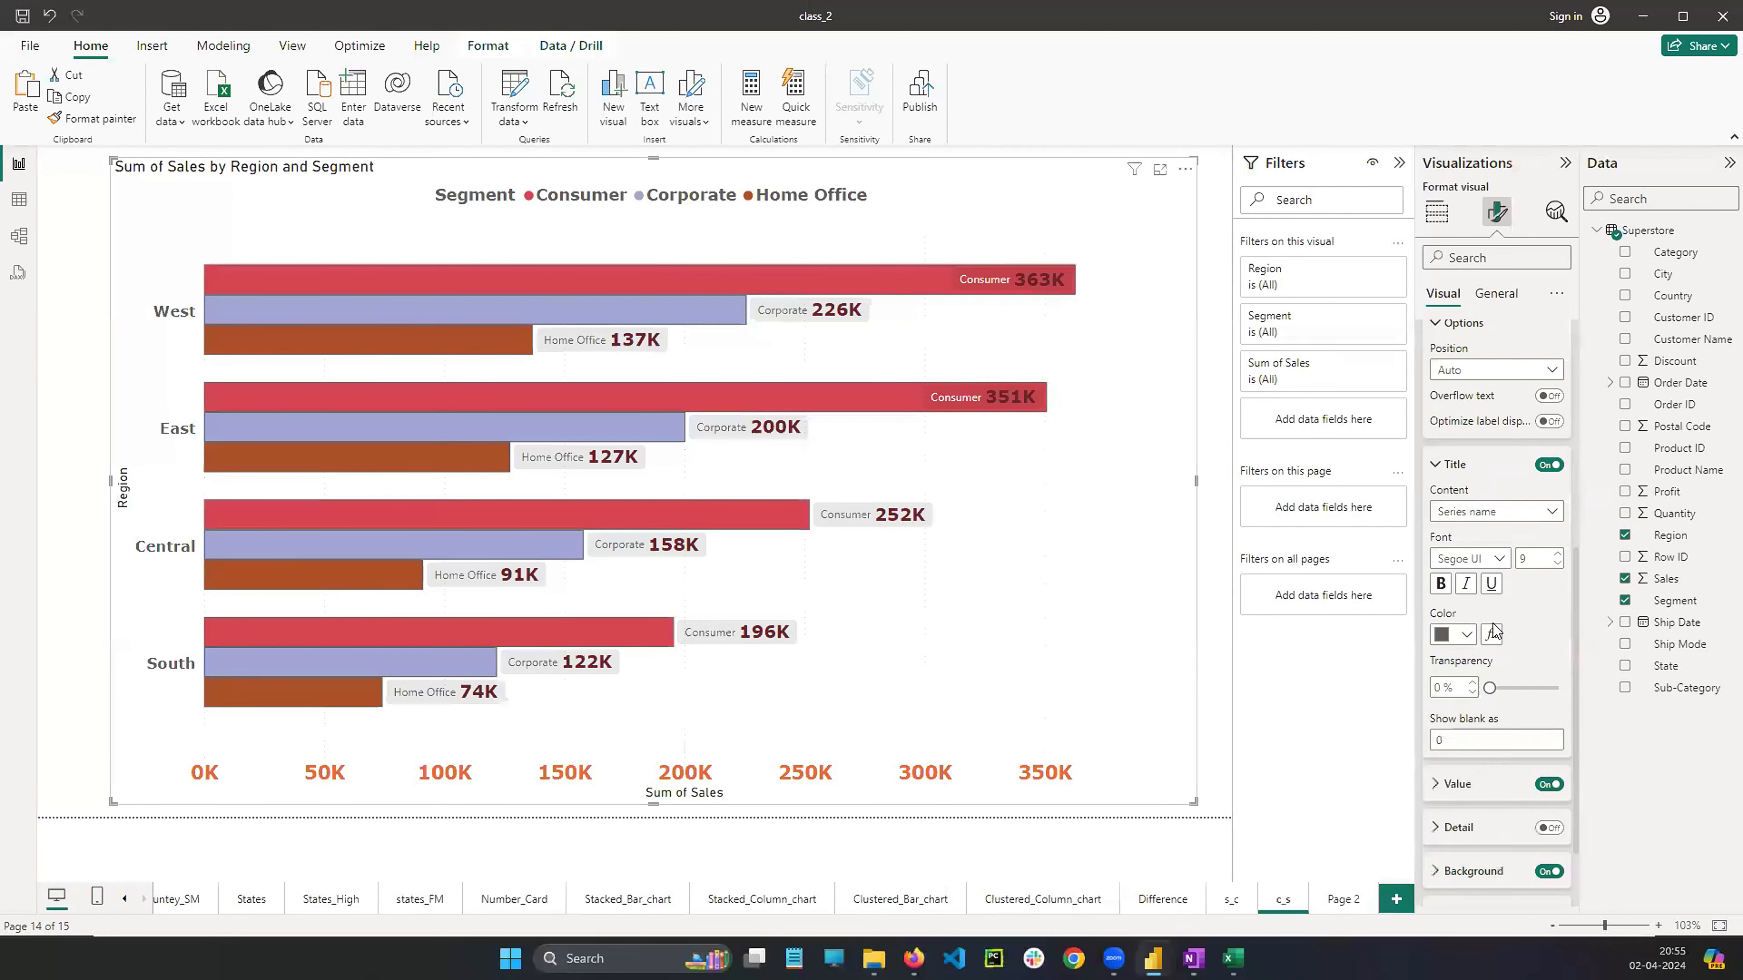
click(1498, 559)
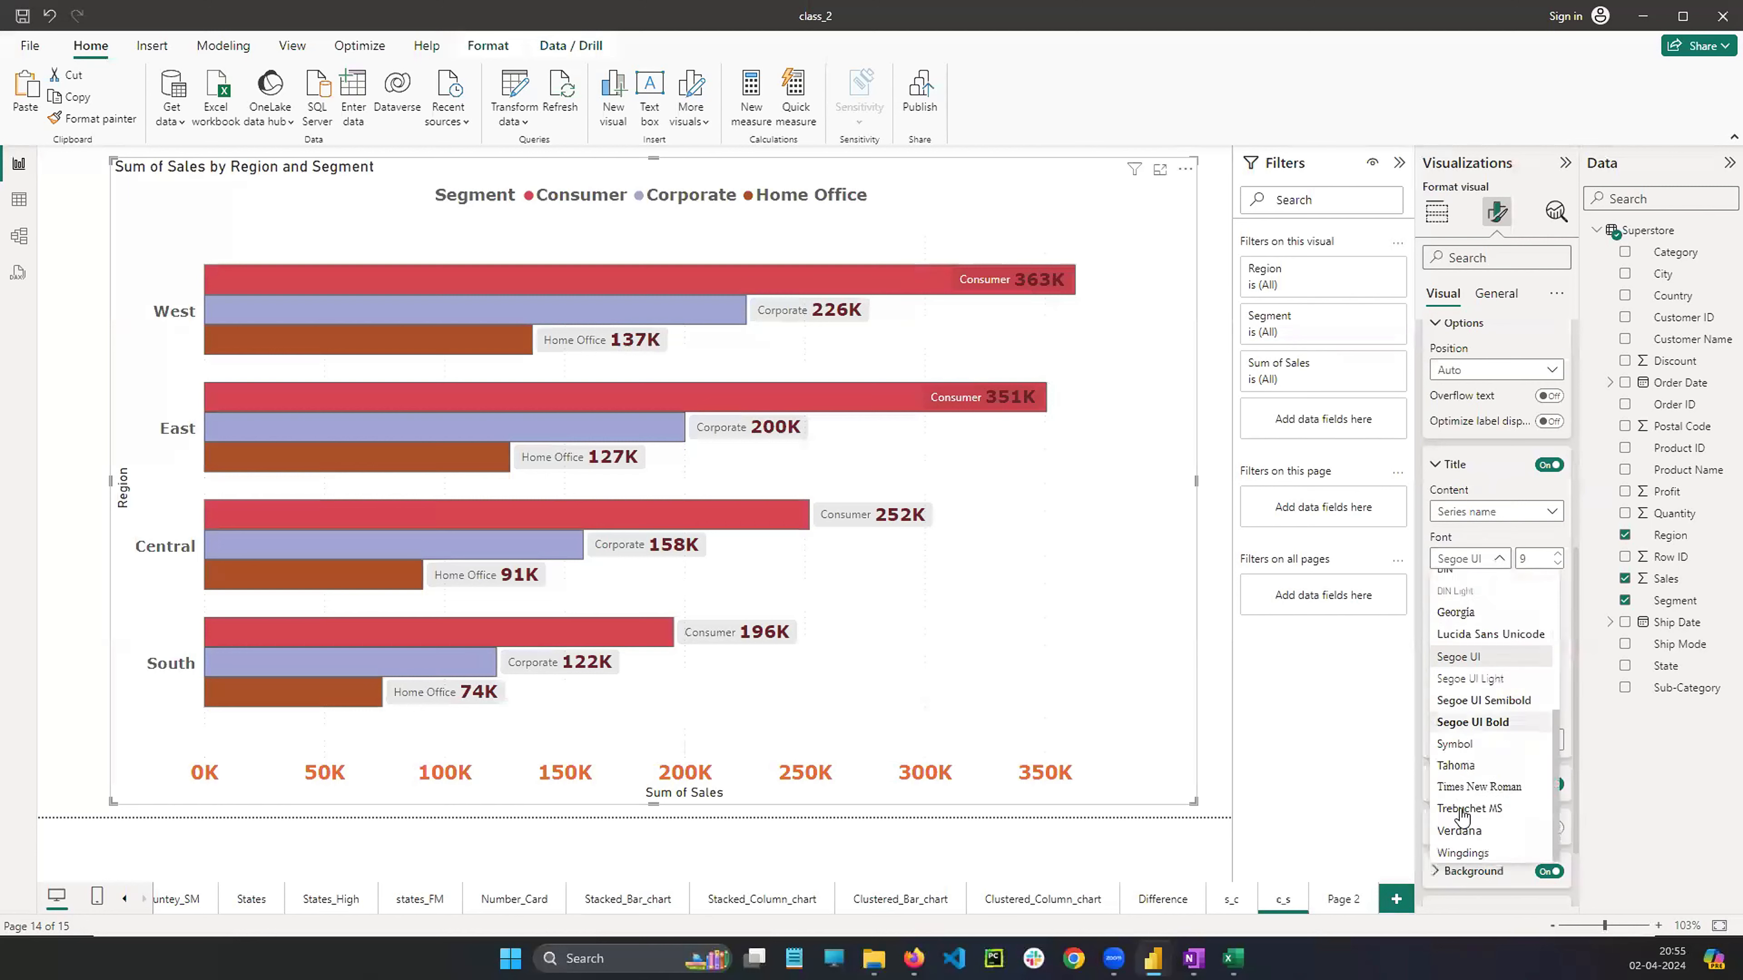
click(1464, 831)
click(1558, 556)
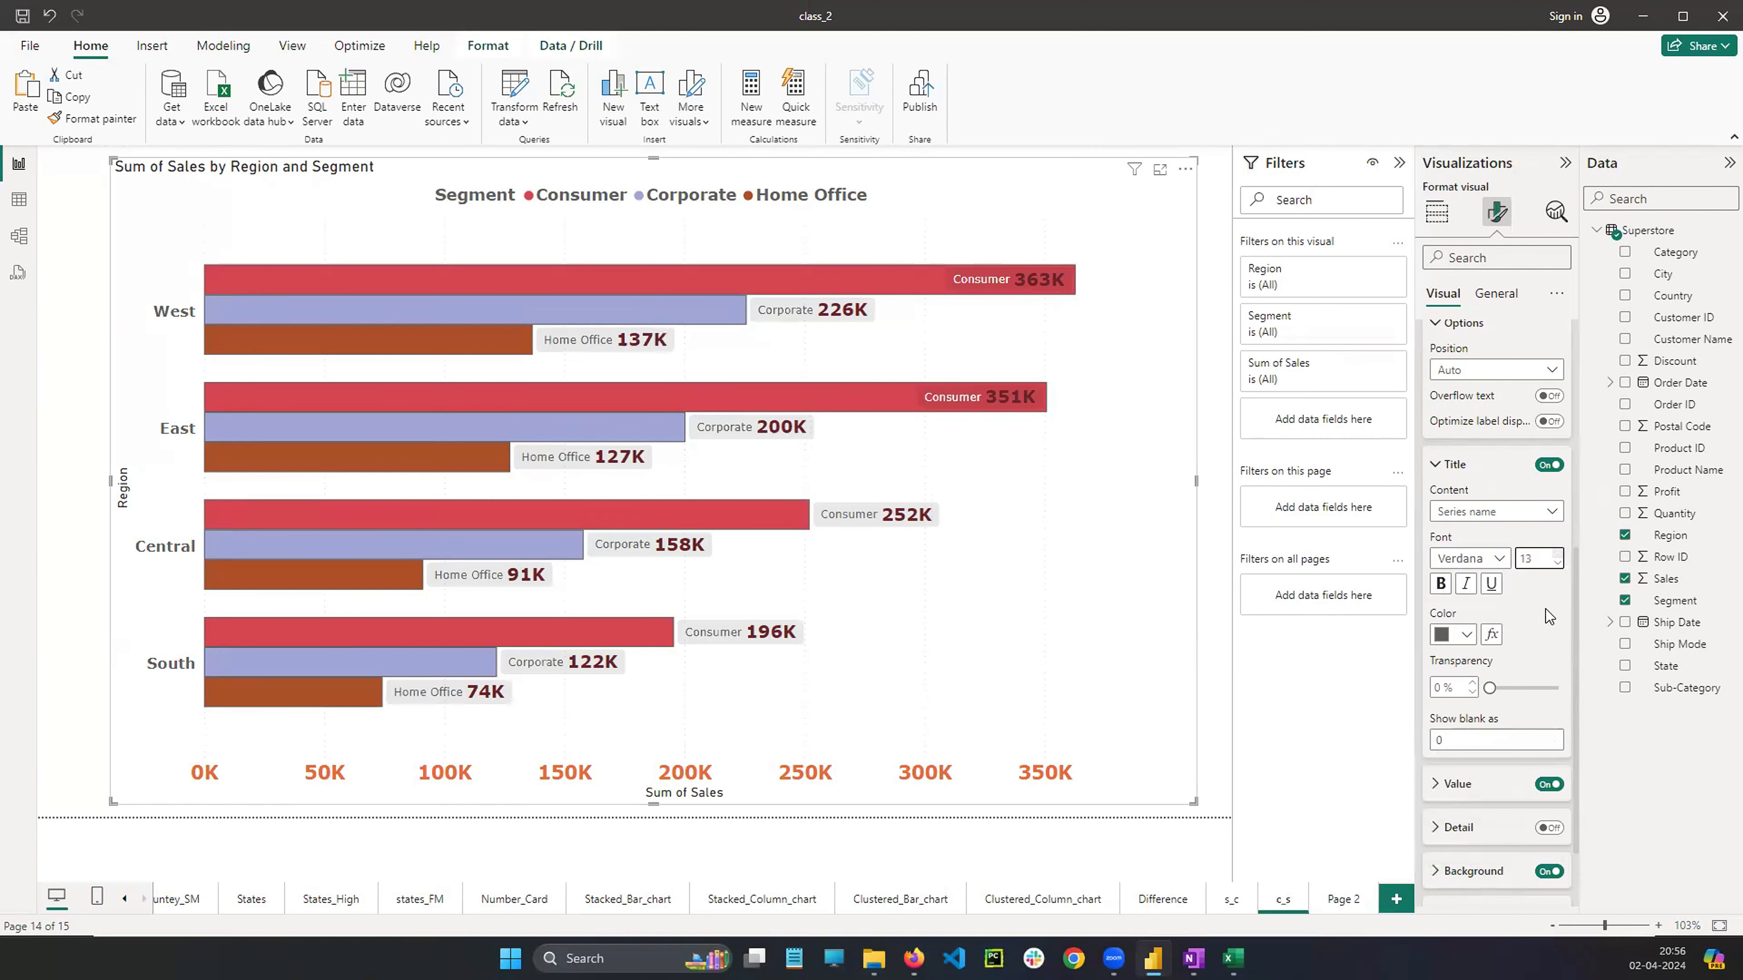
click(1444, 587)
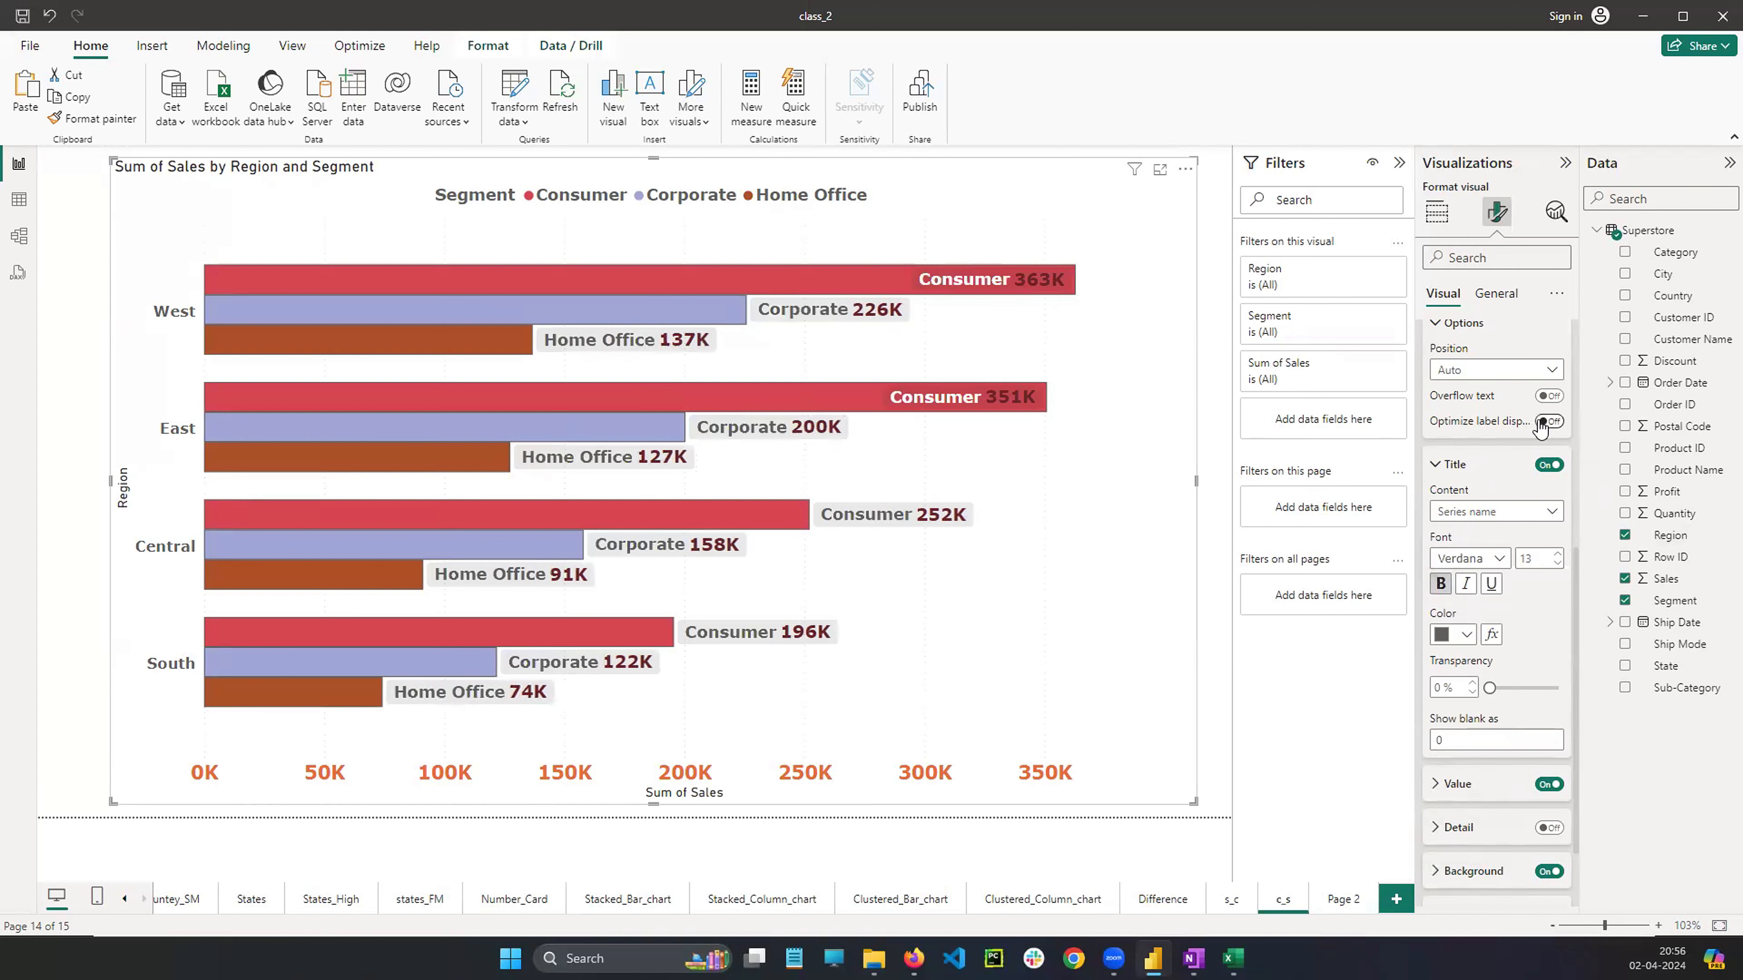
scroll(1541, 427, up, 5)
click(1437, 599)
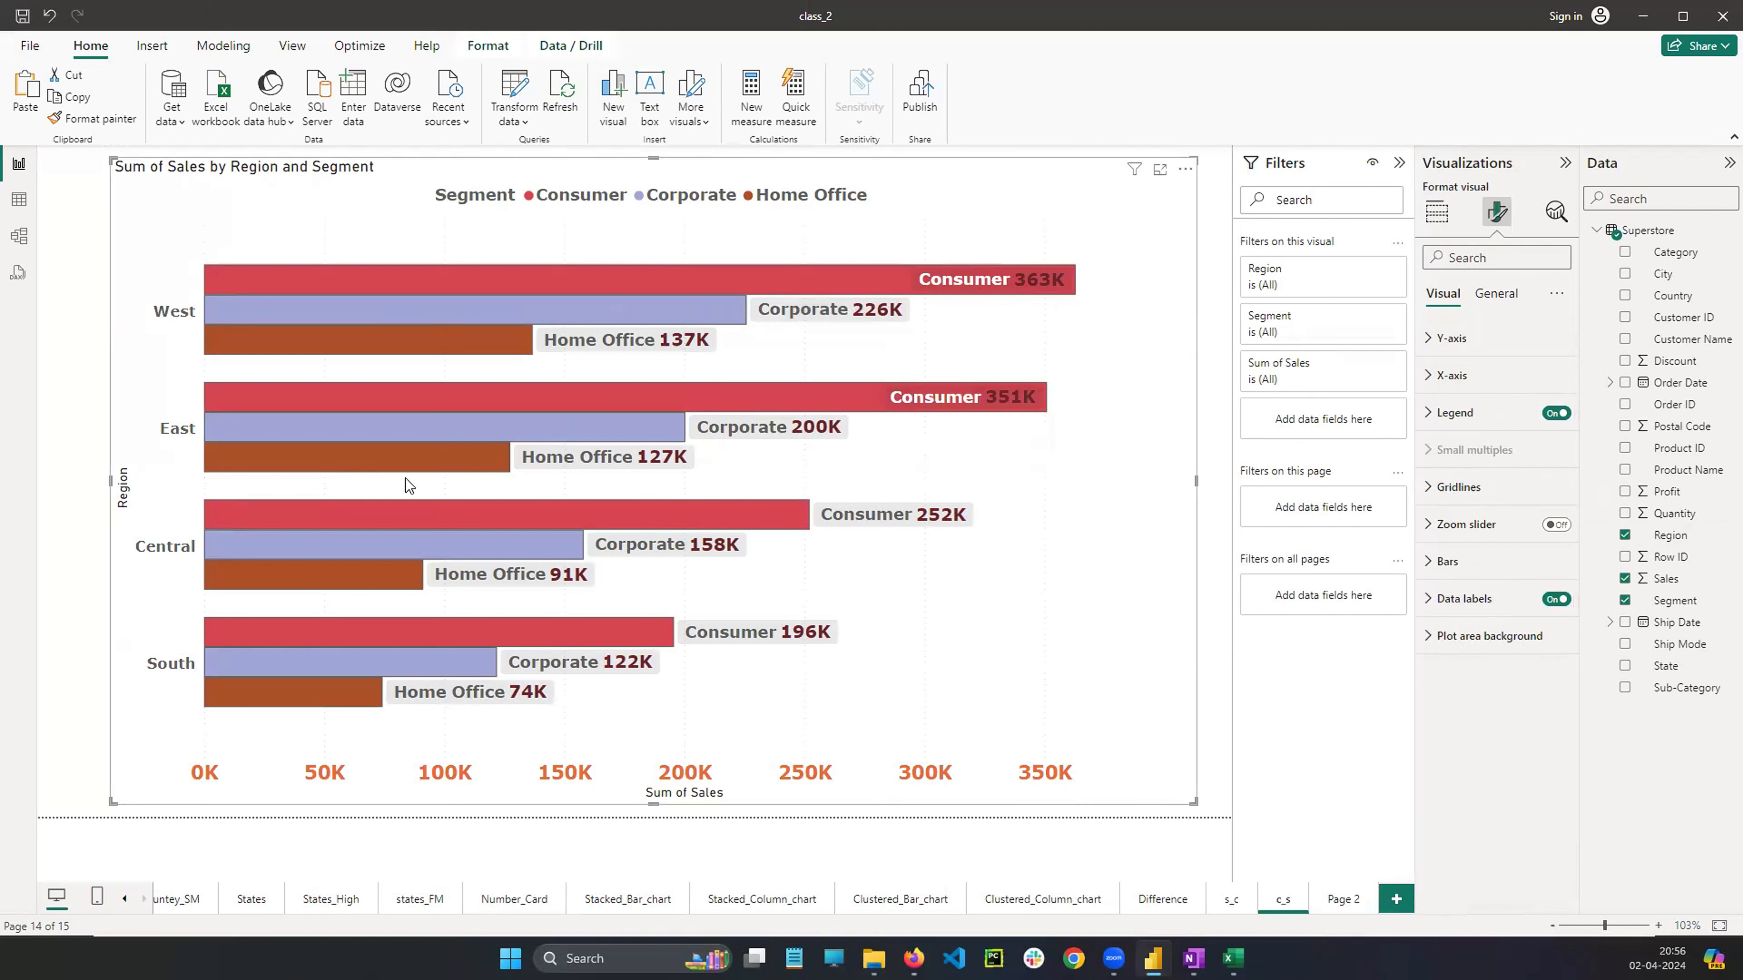
right_click(1023, 474)
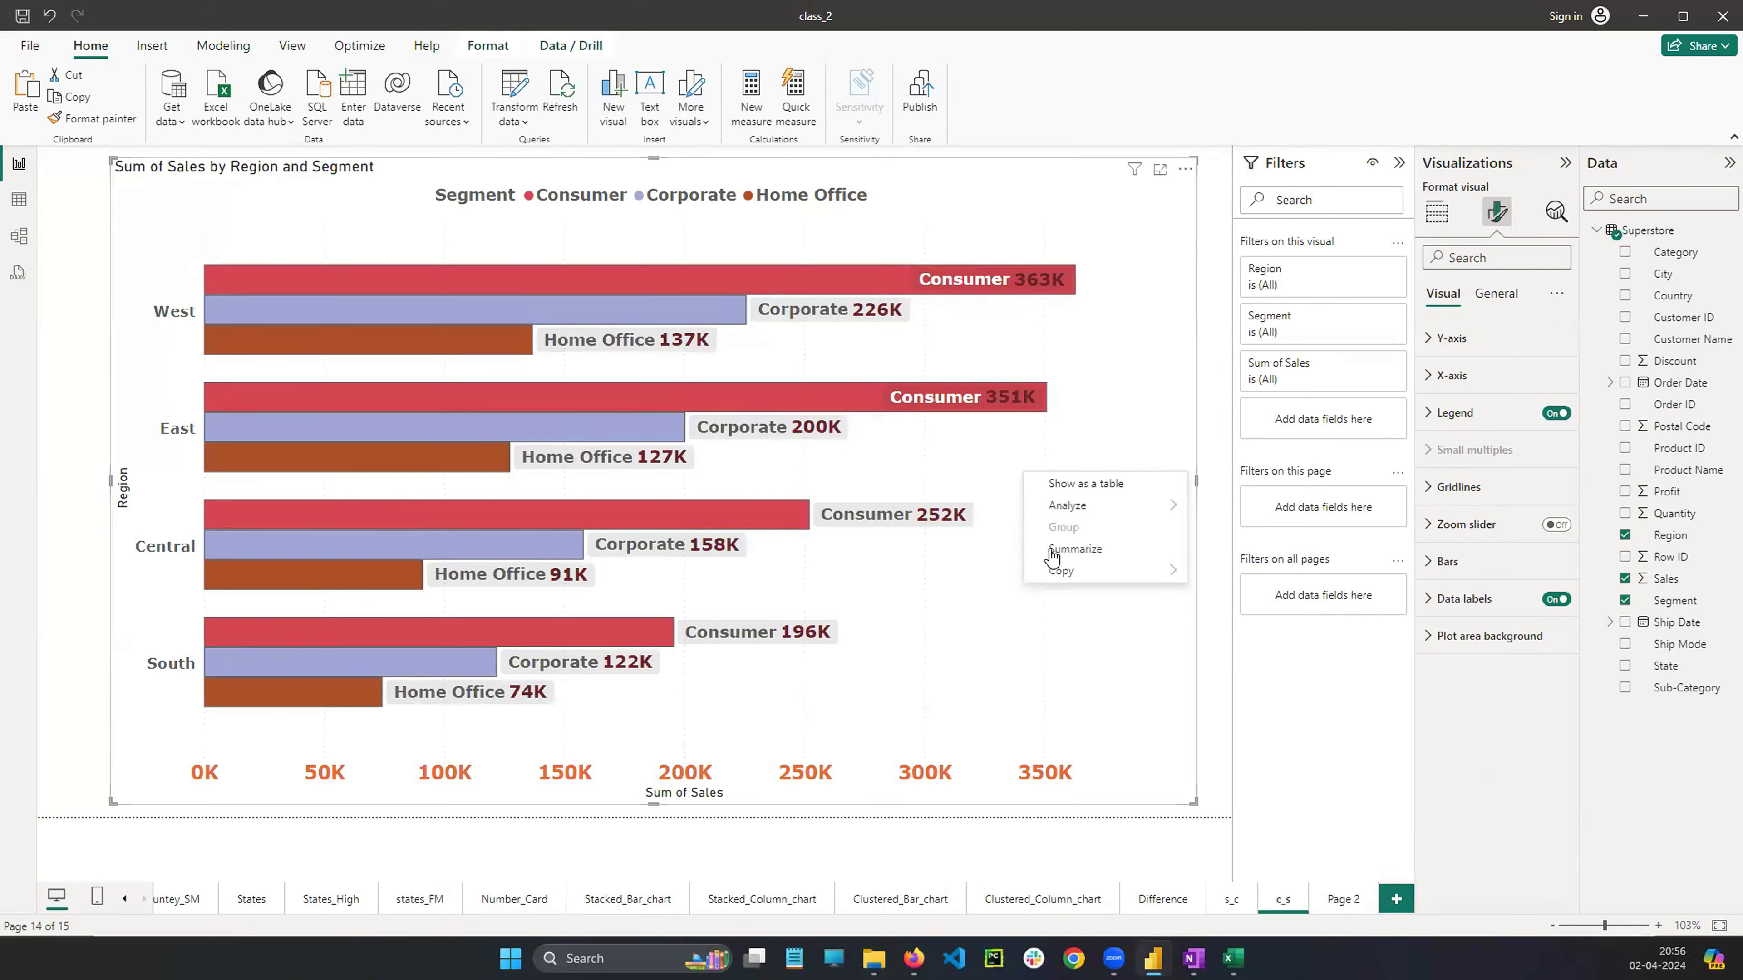
click(990, 658)
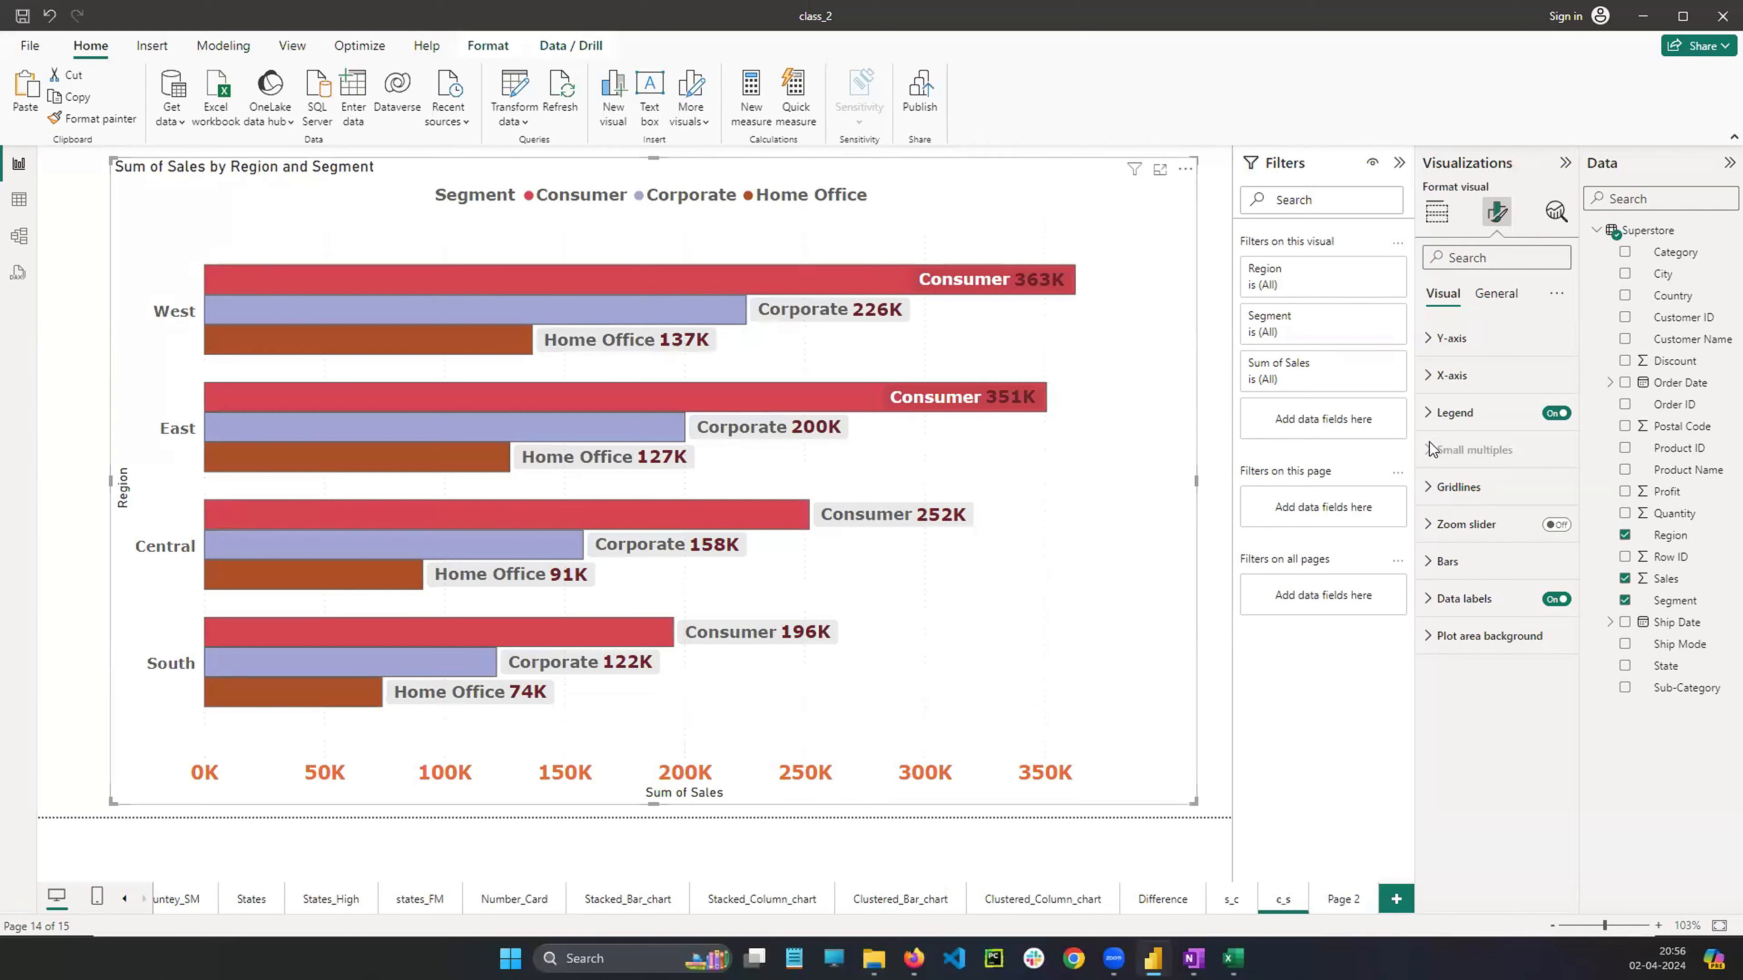
click(1441, 414)
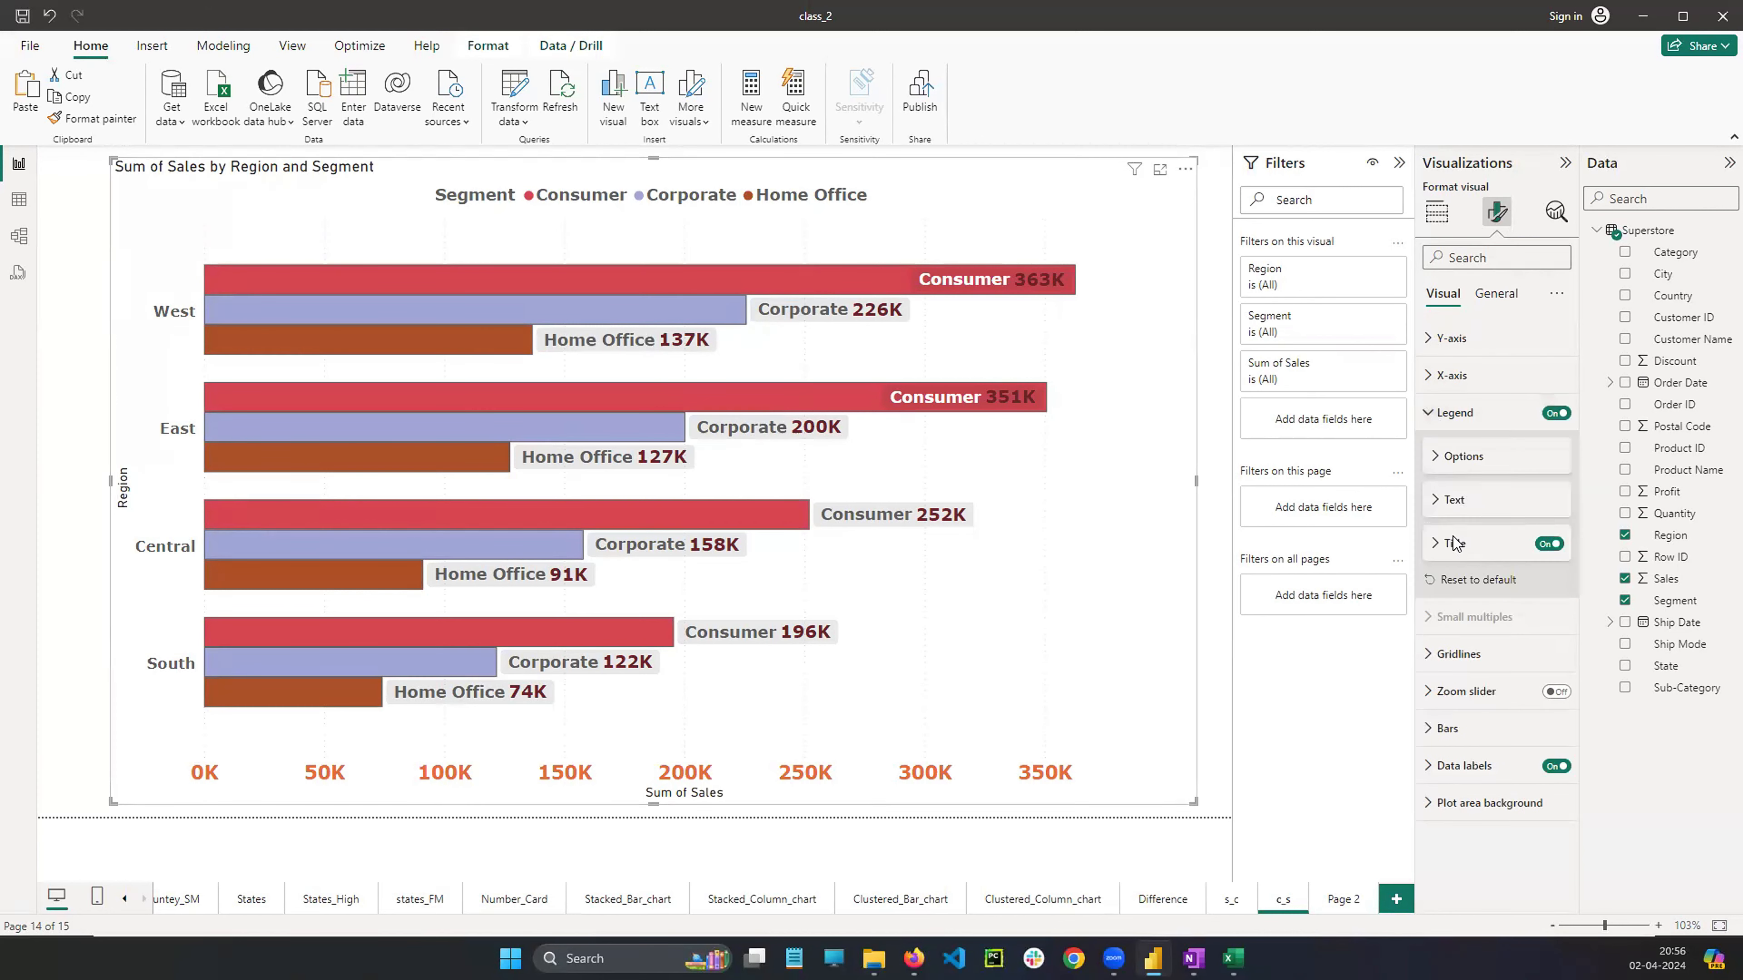
click(1440, 412)
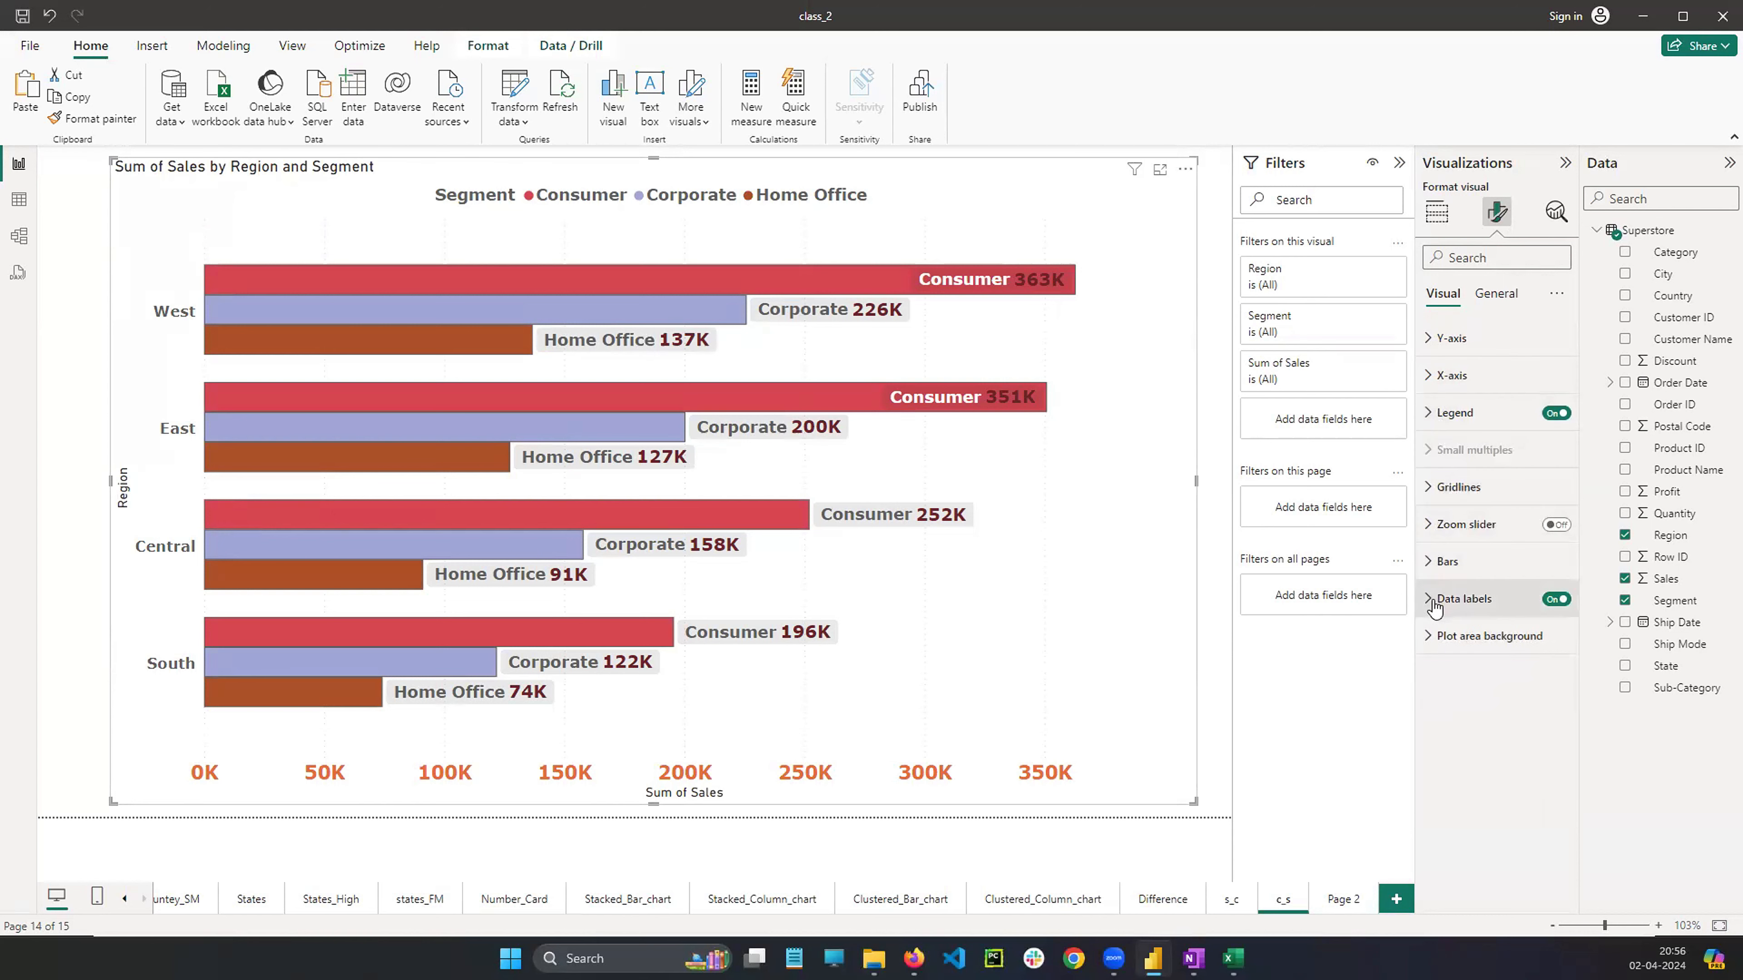
Try switching the data label title content to Custom, then back to Series name
click(1435, 600)
scroll(1482, 536, down, 8)
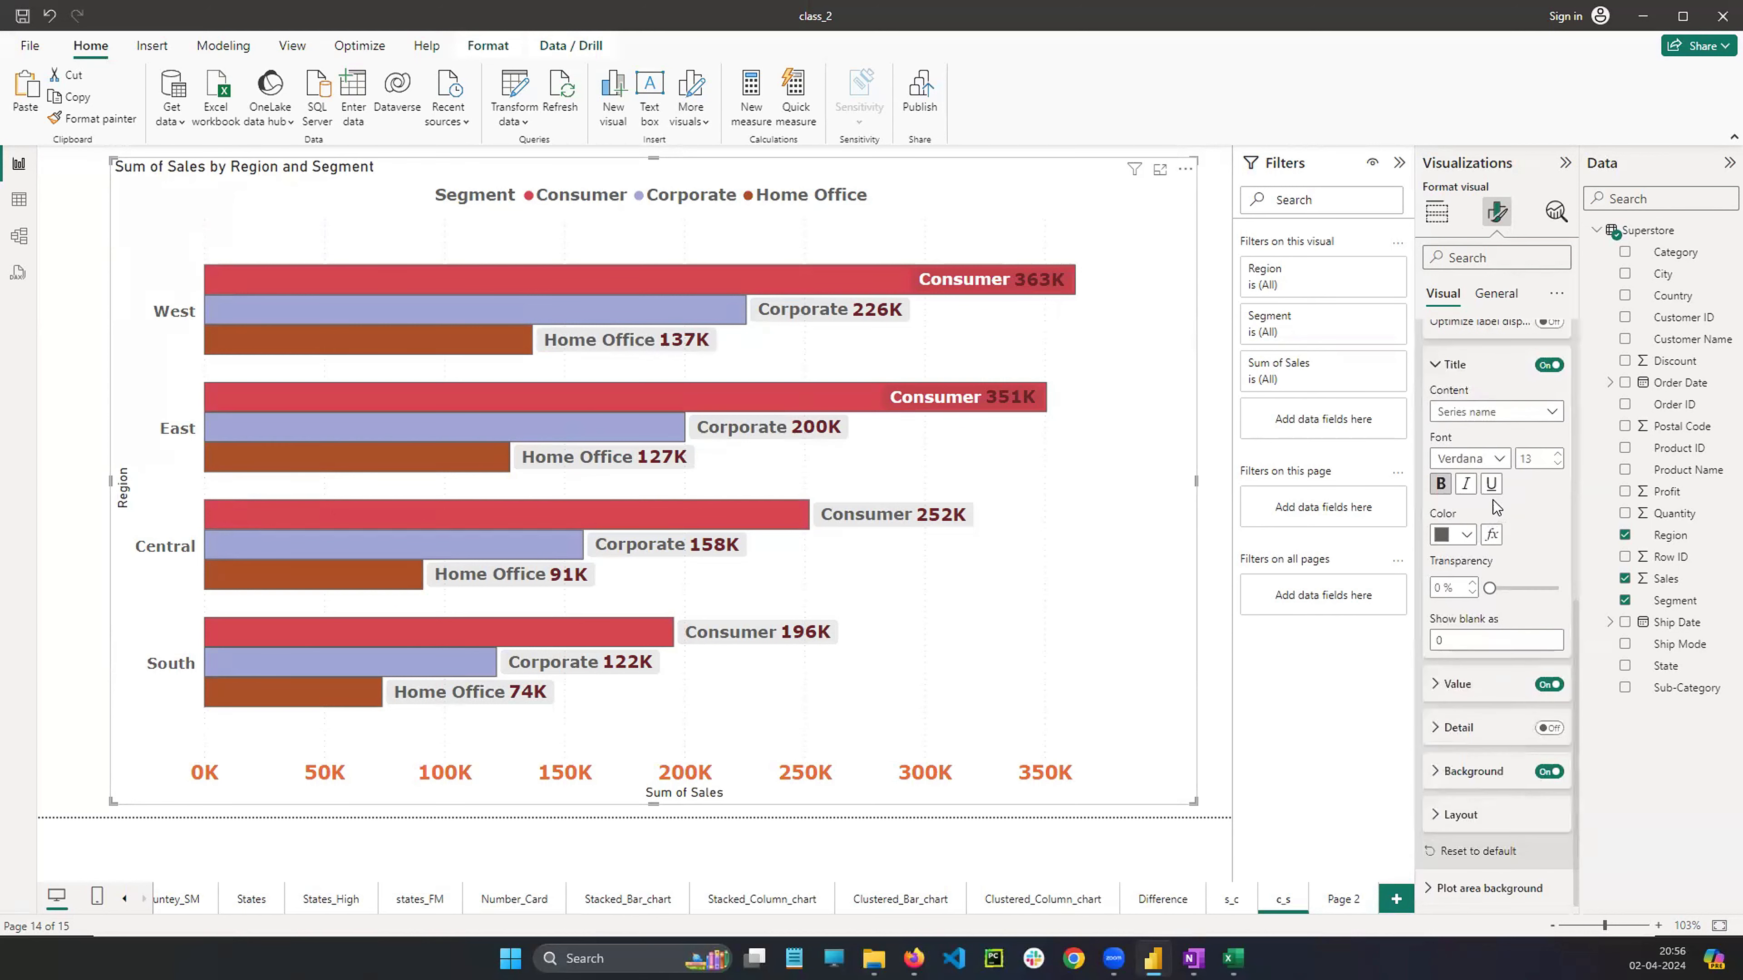
click(1485, 414)
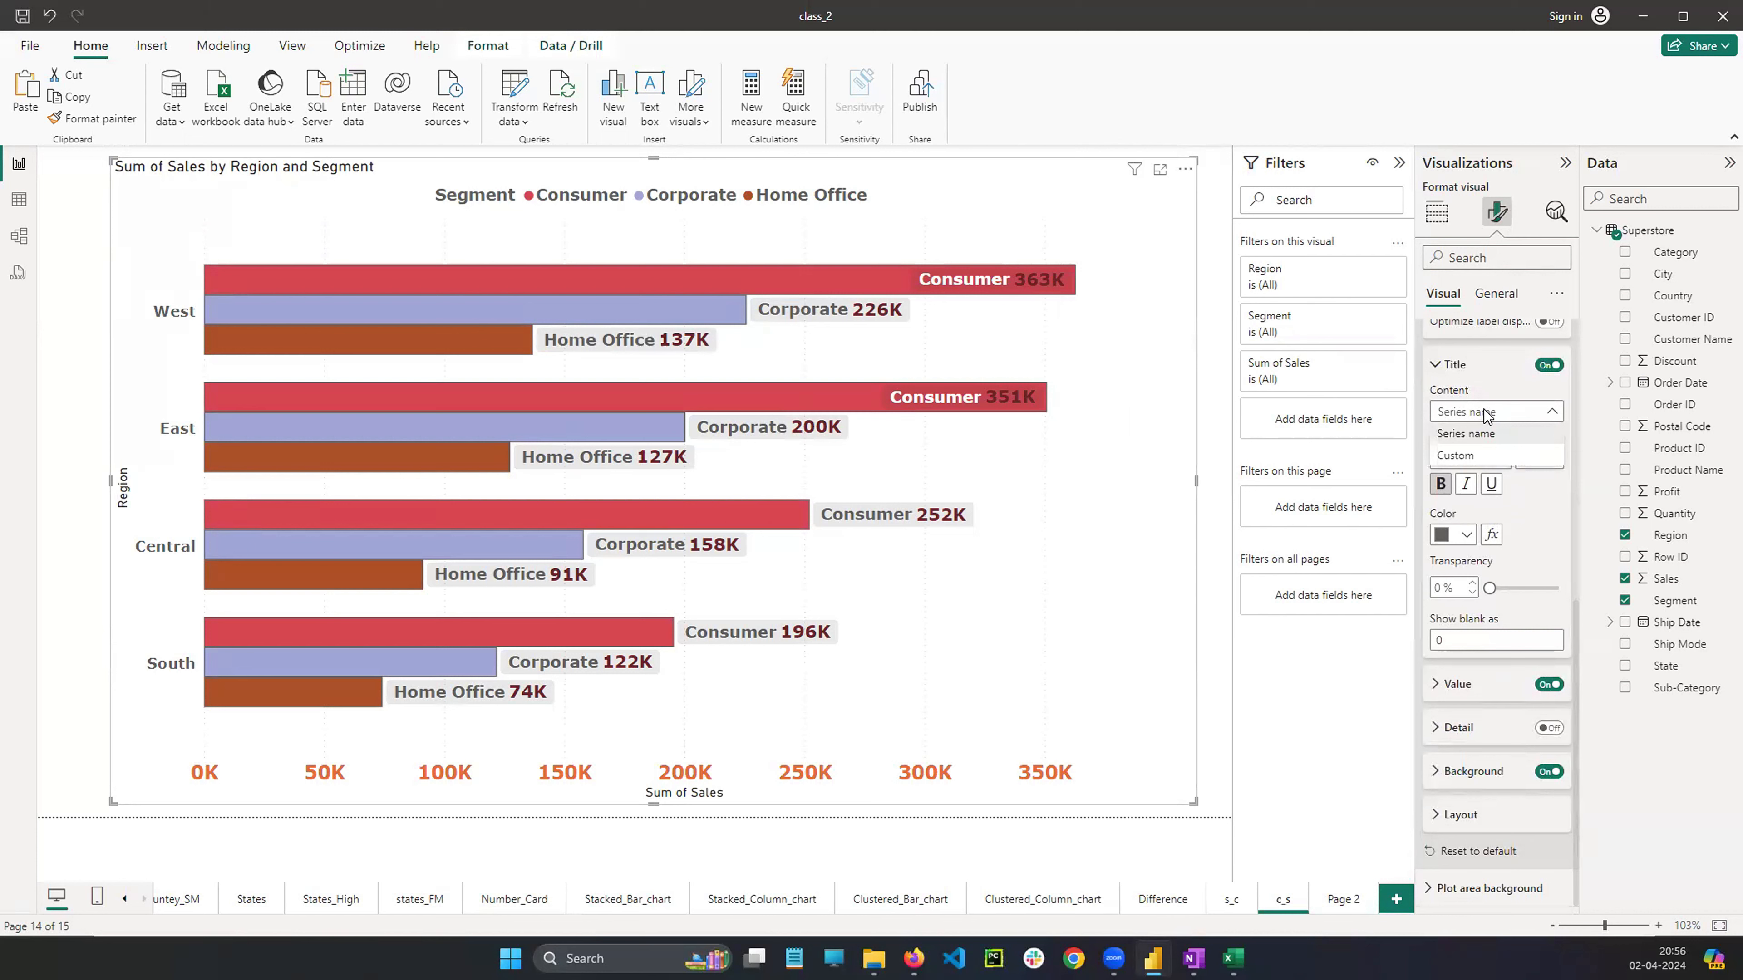
click(1485, 414)
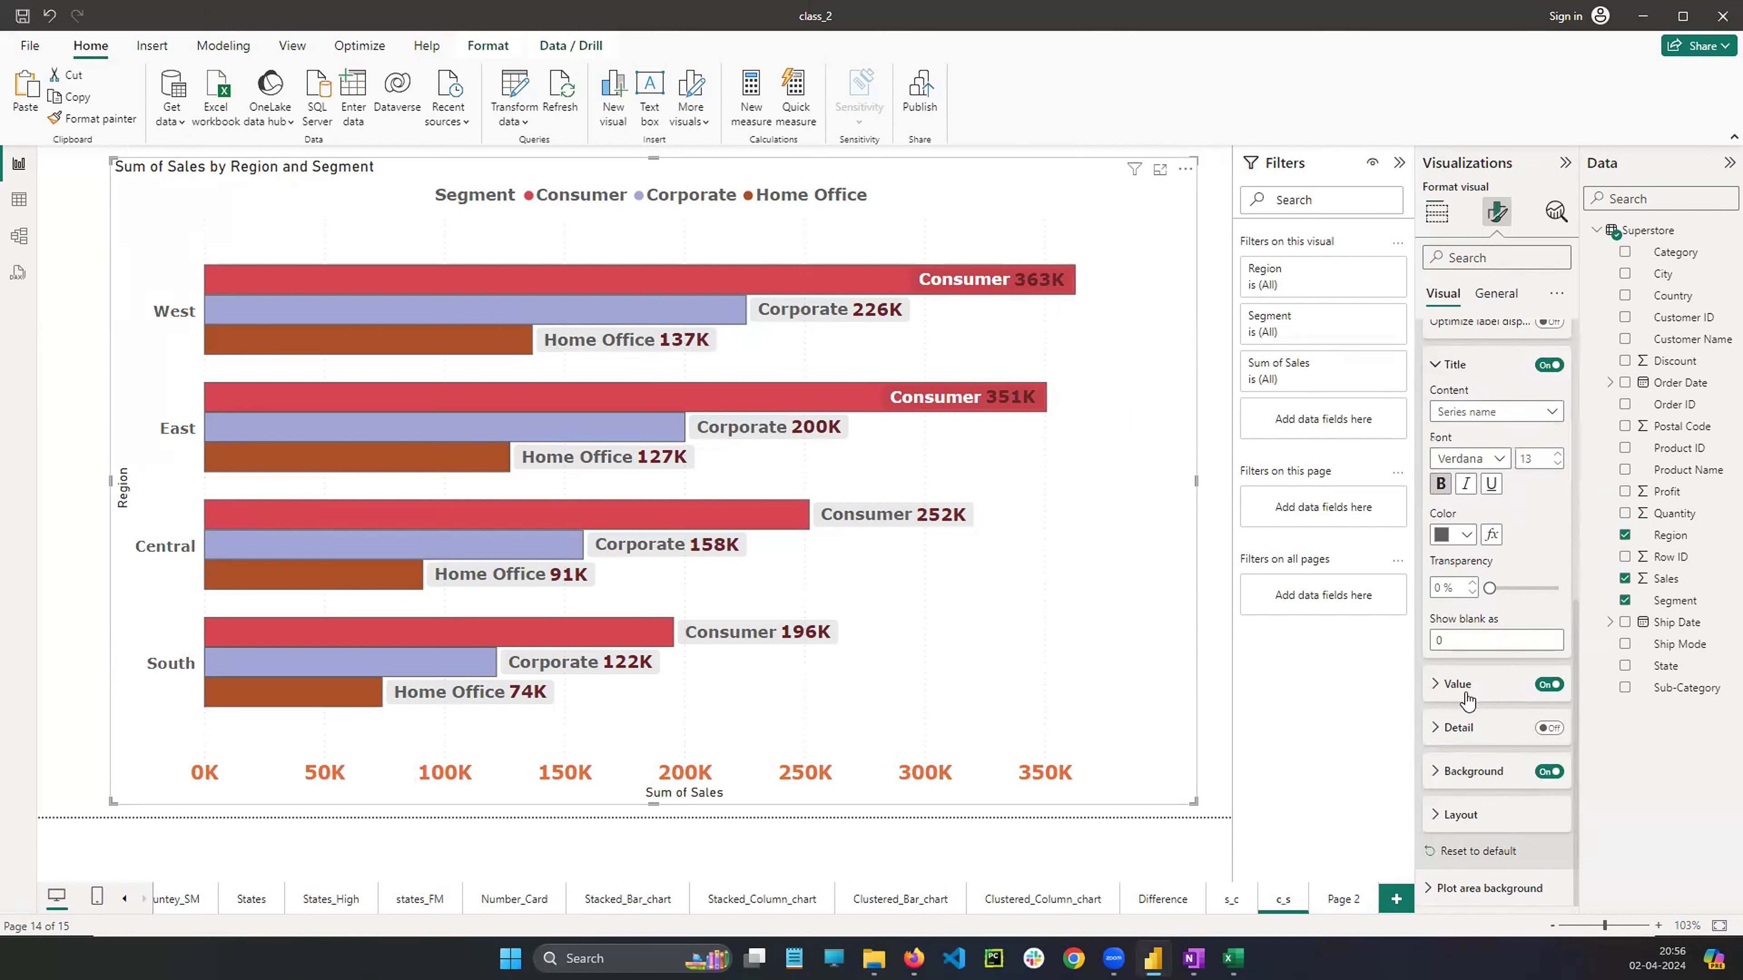
scroll(1489, 483, up, 1)
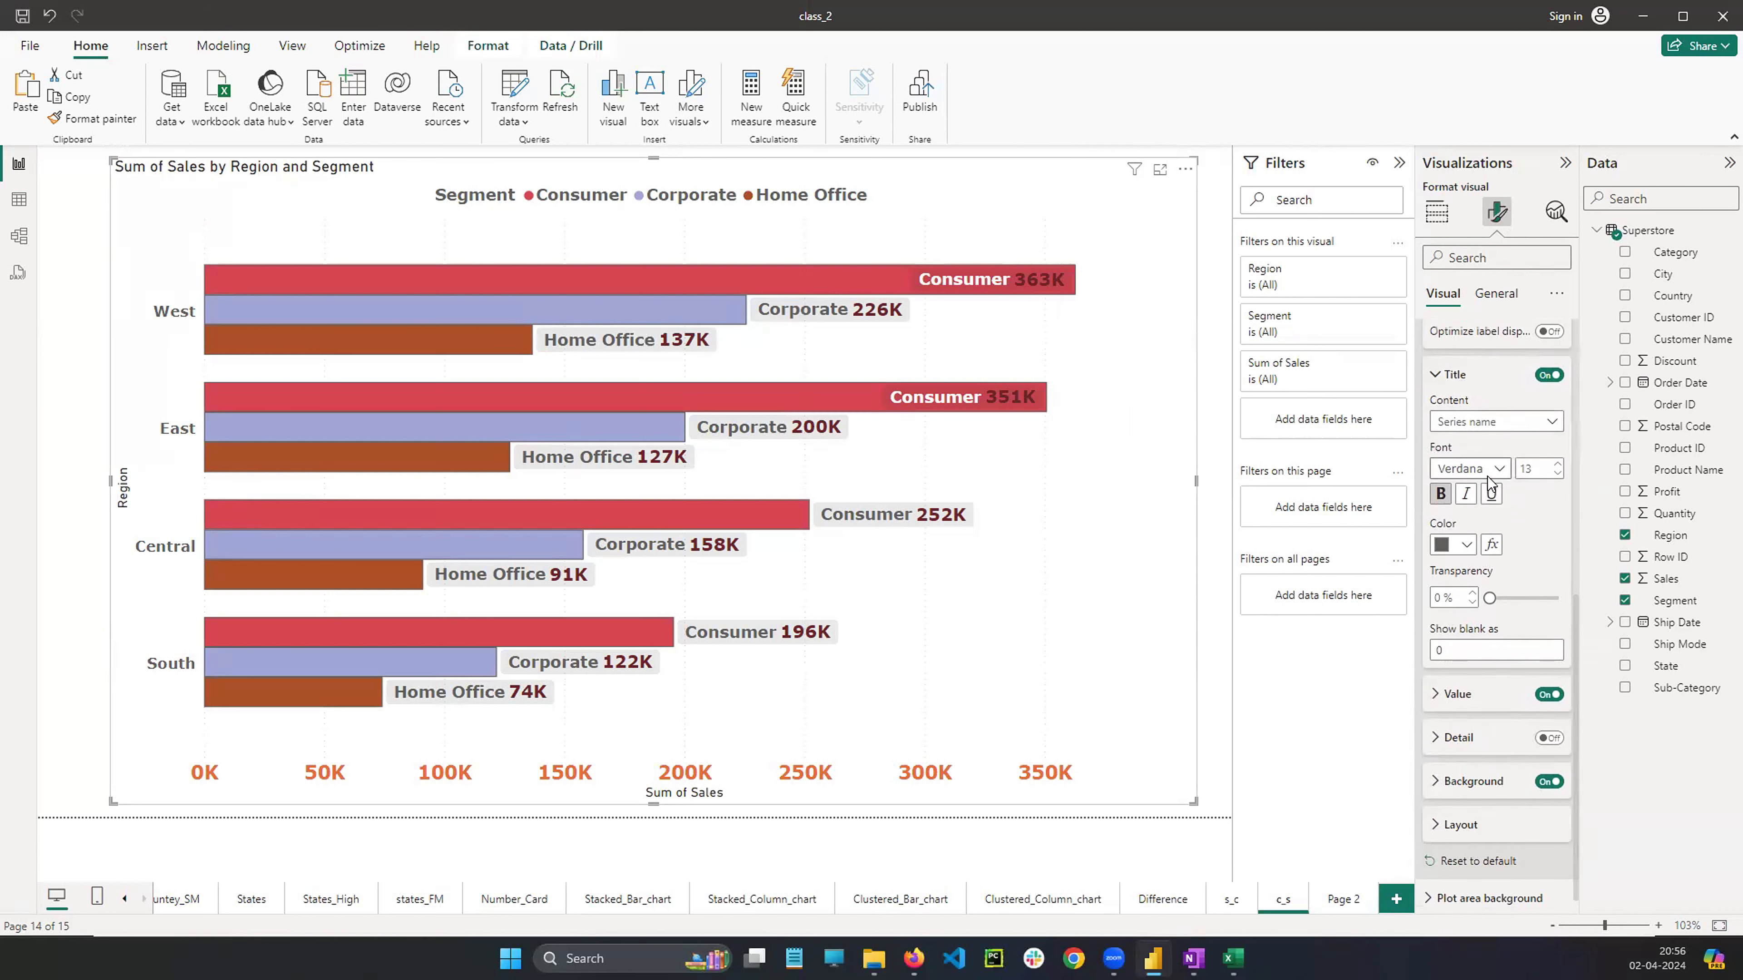
scroll(1489, 482, up, 3)
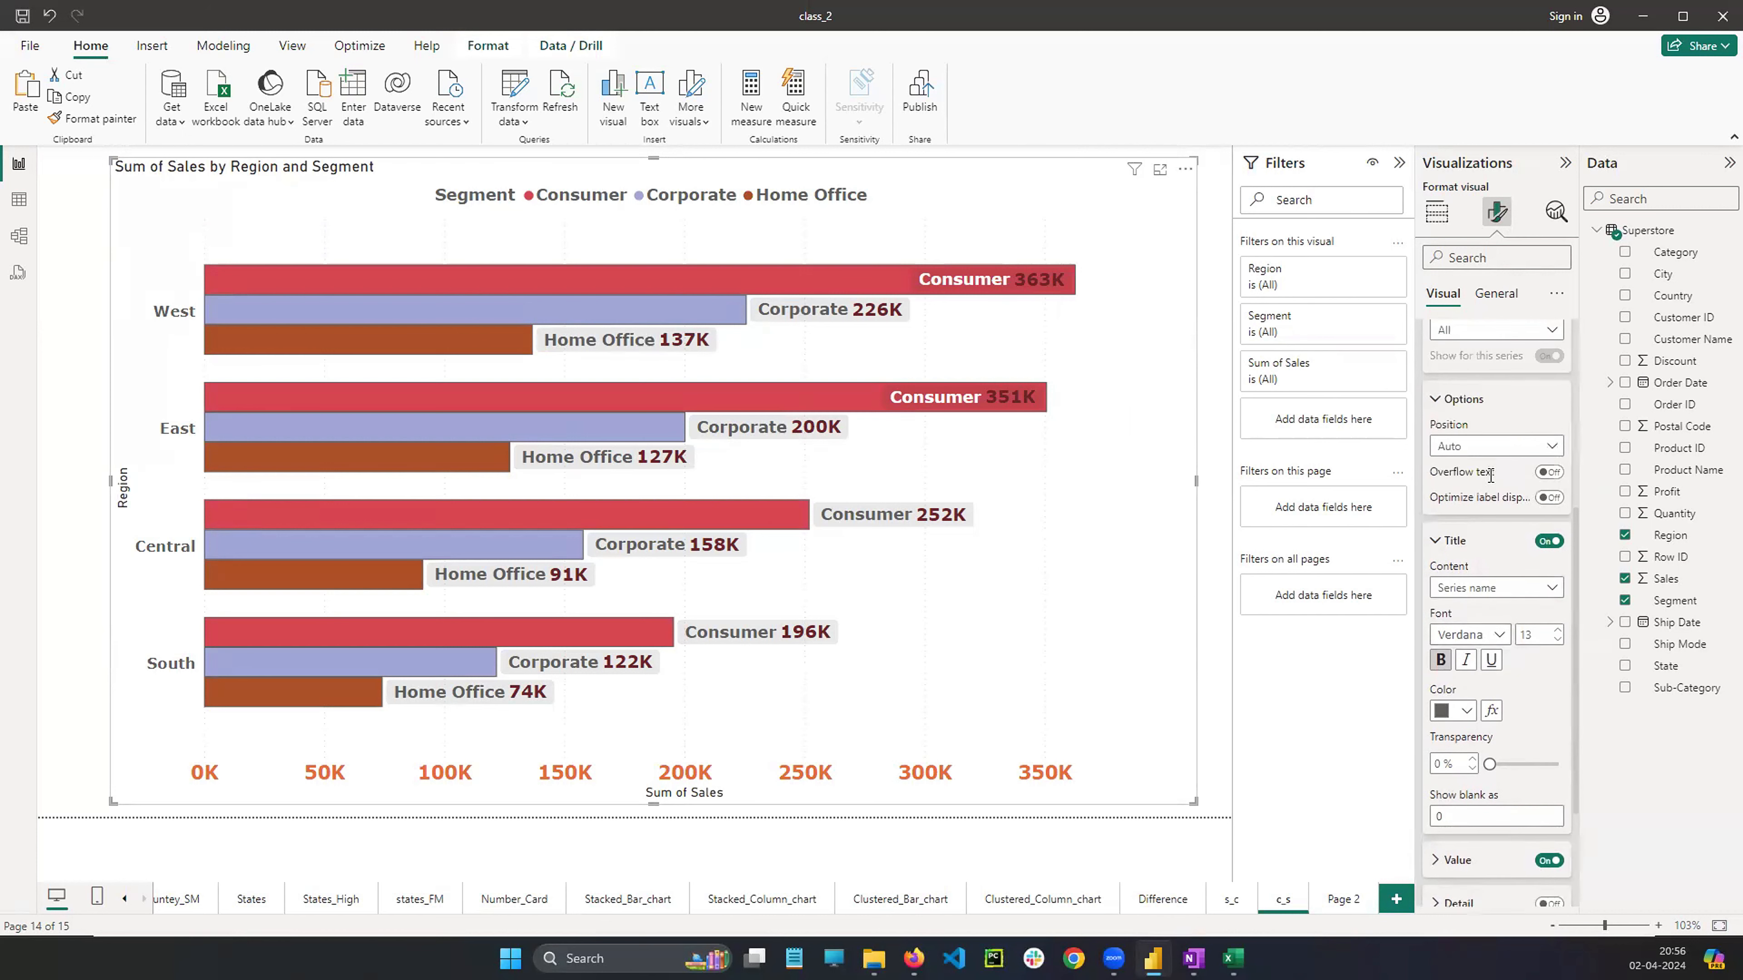
click(1548, 542)
scroll(1491, 687, down, 3)
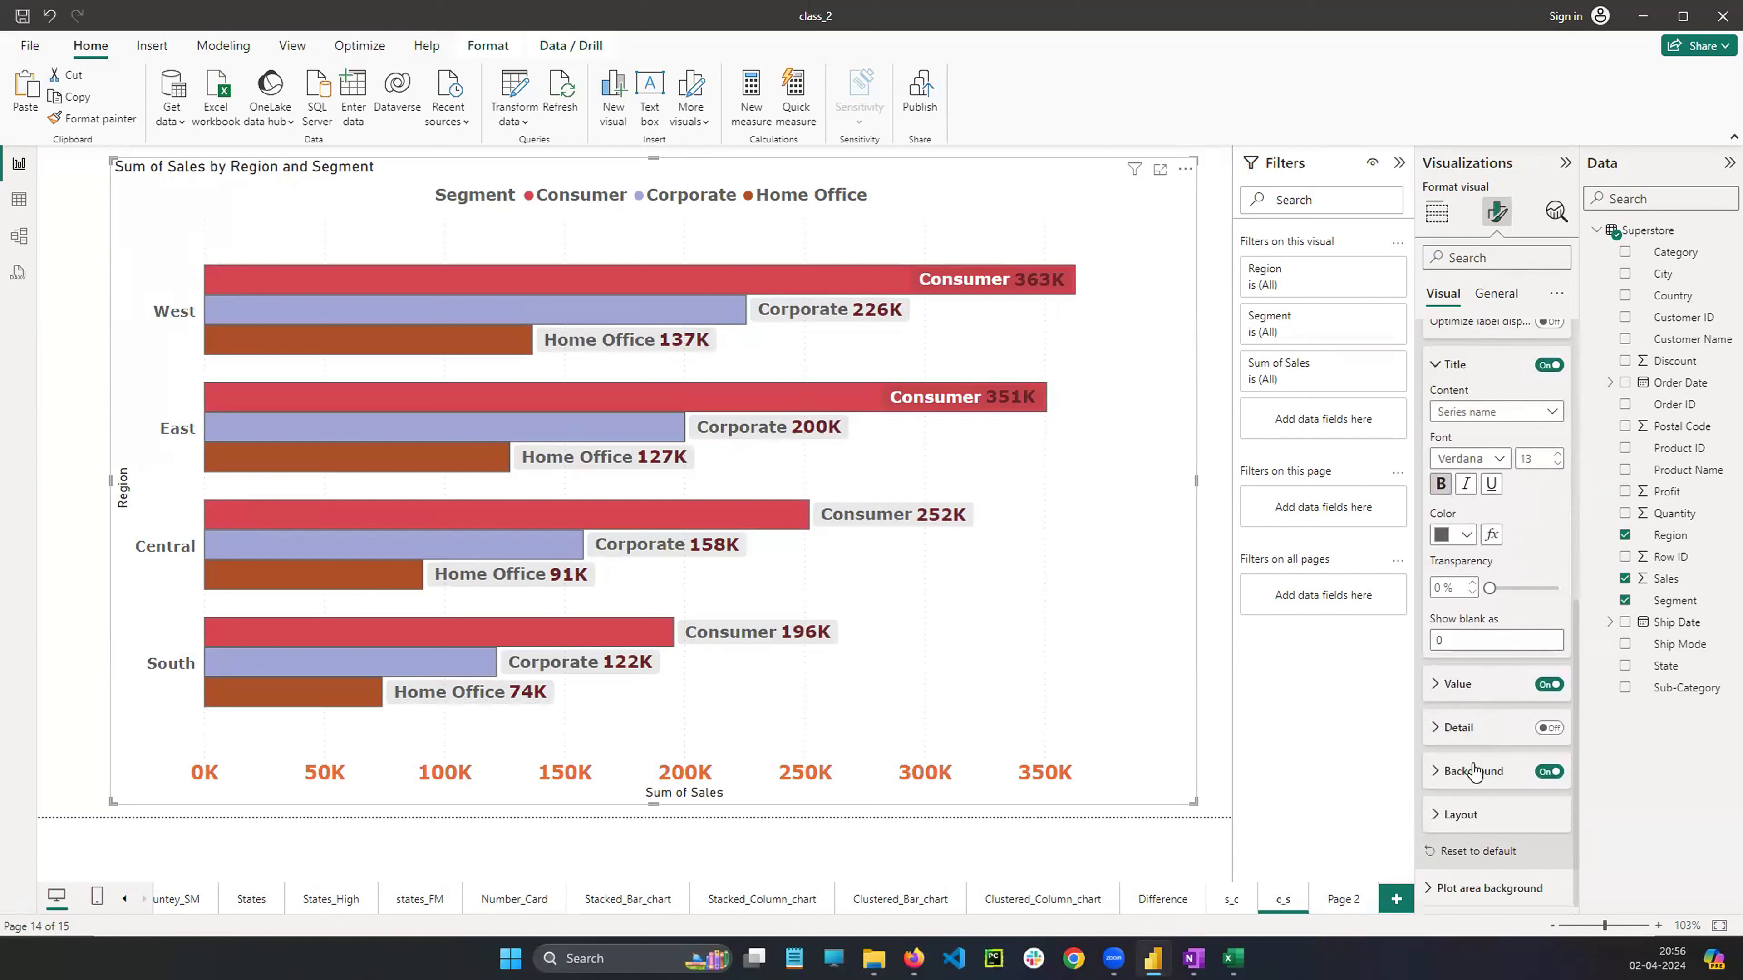
scroll(1483, 679, up, 2)
click(1503, 500)
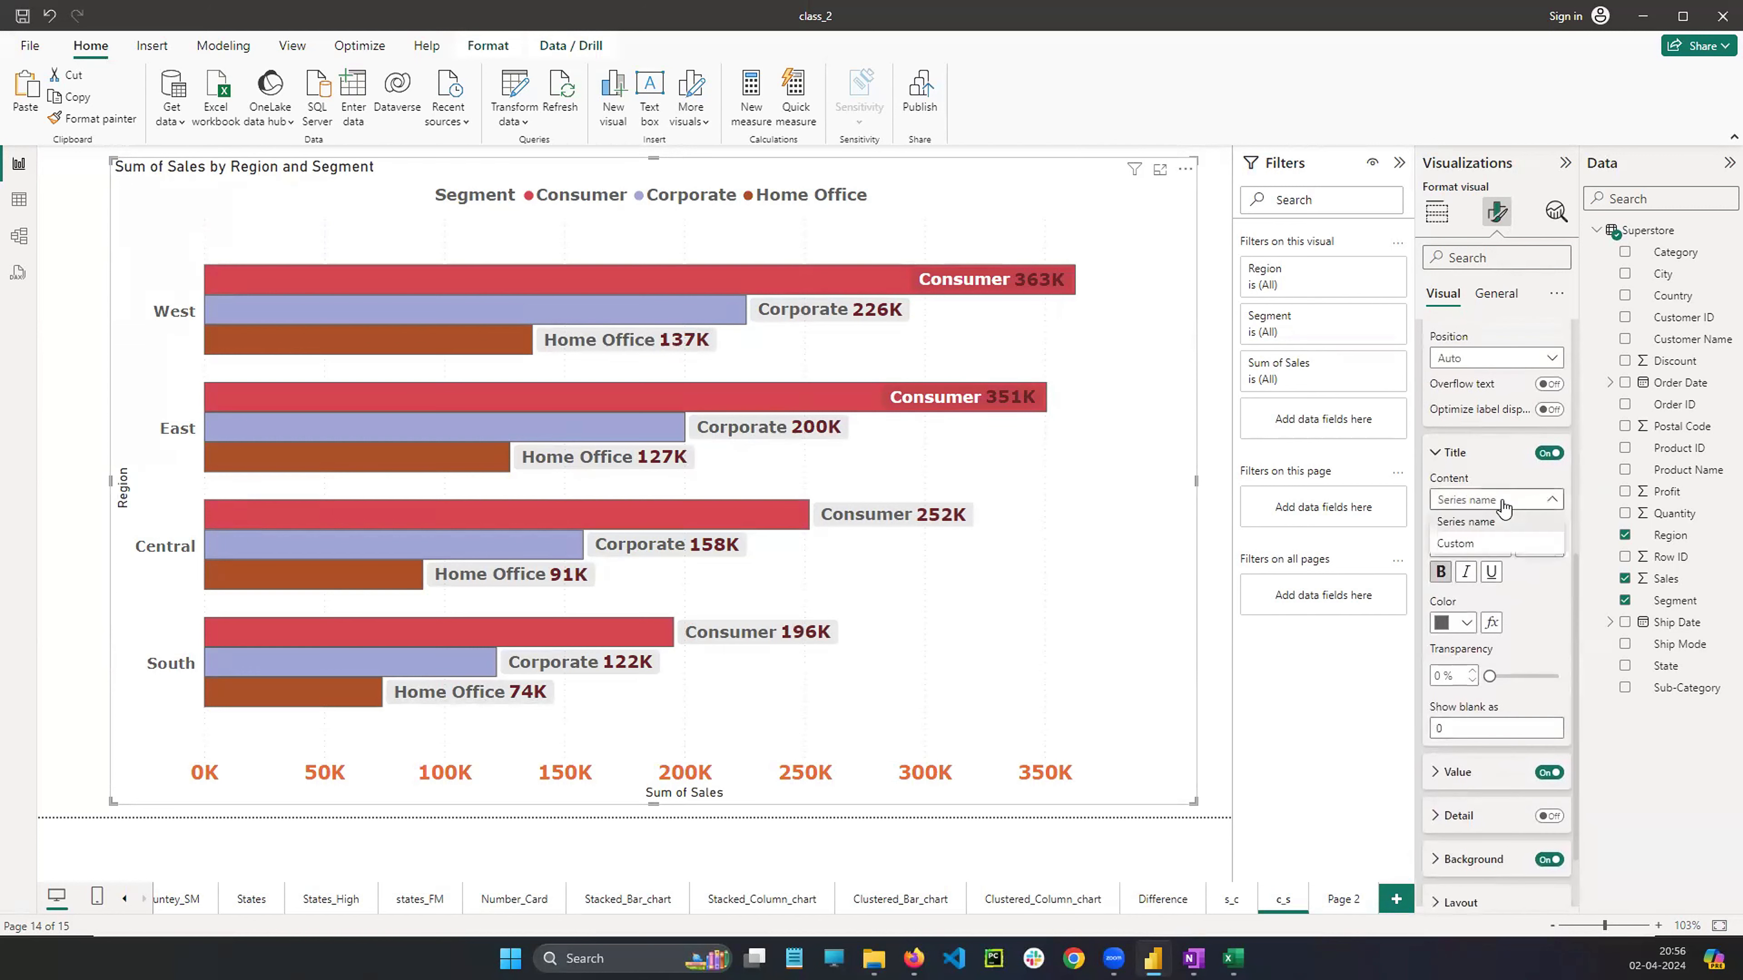
click(1458, 544)
click(1482, 499)
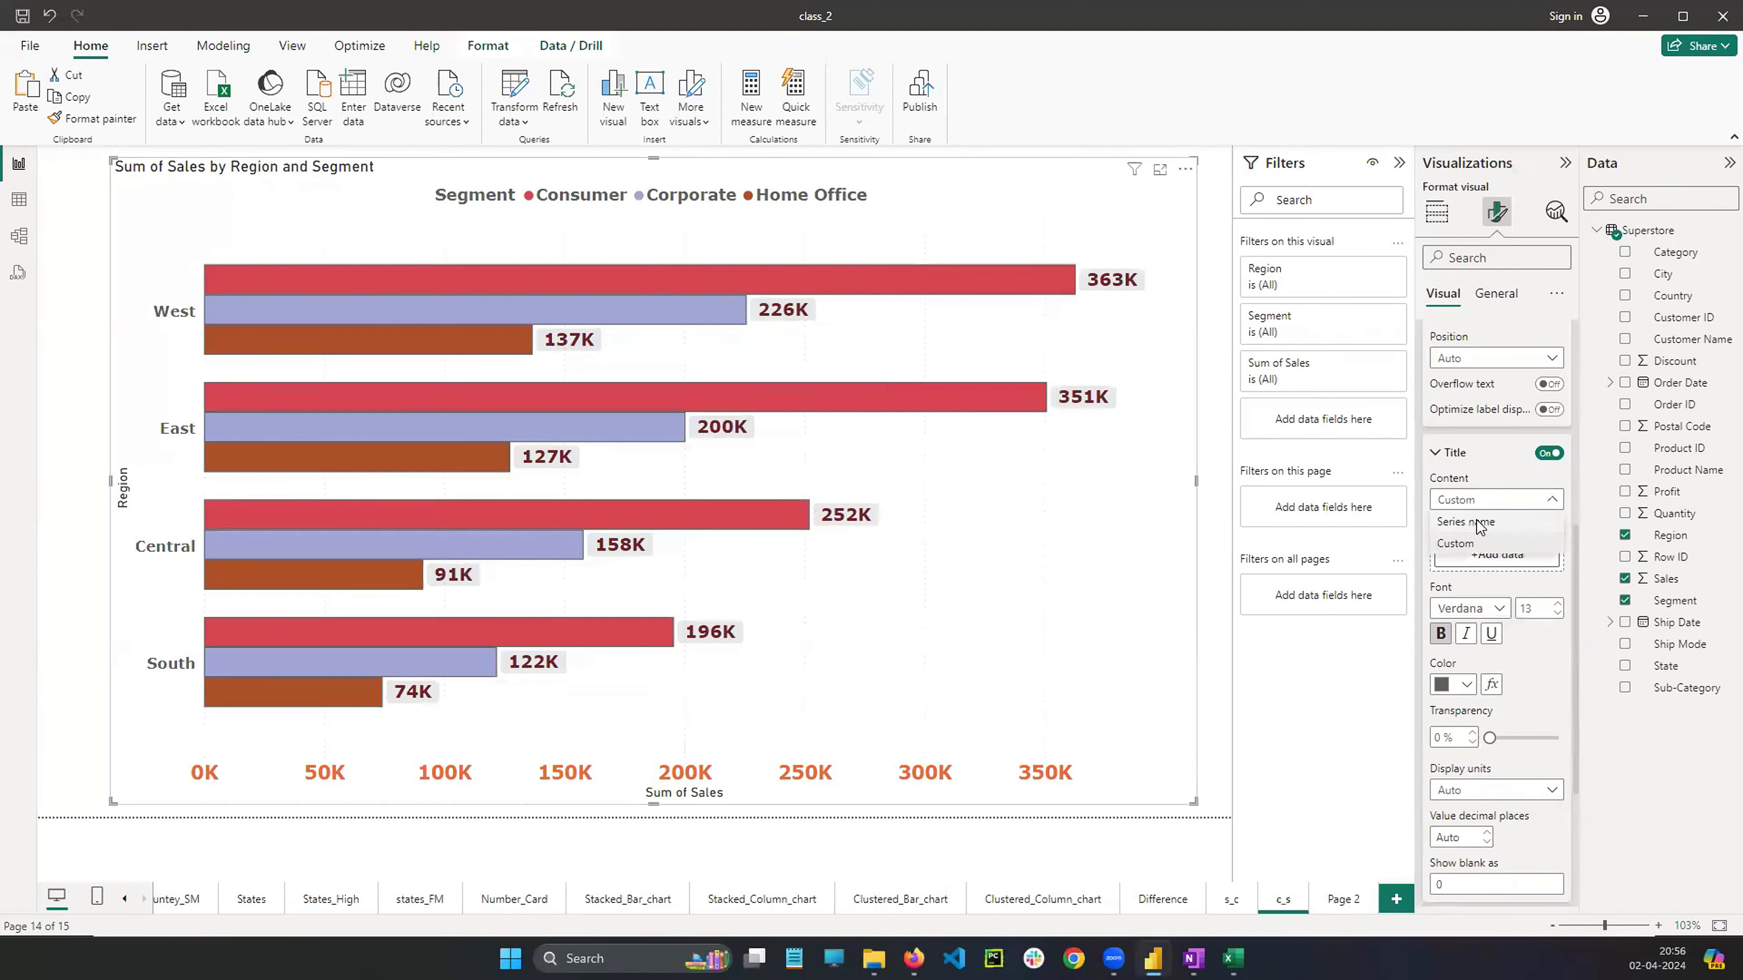
click(1454, 522)
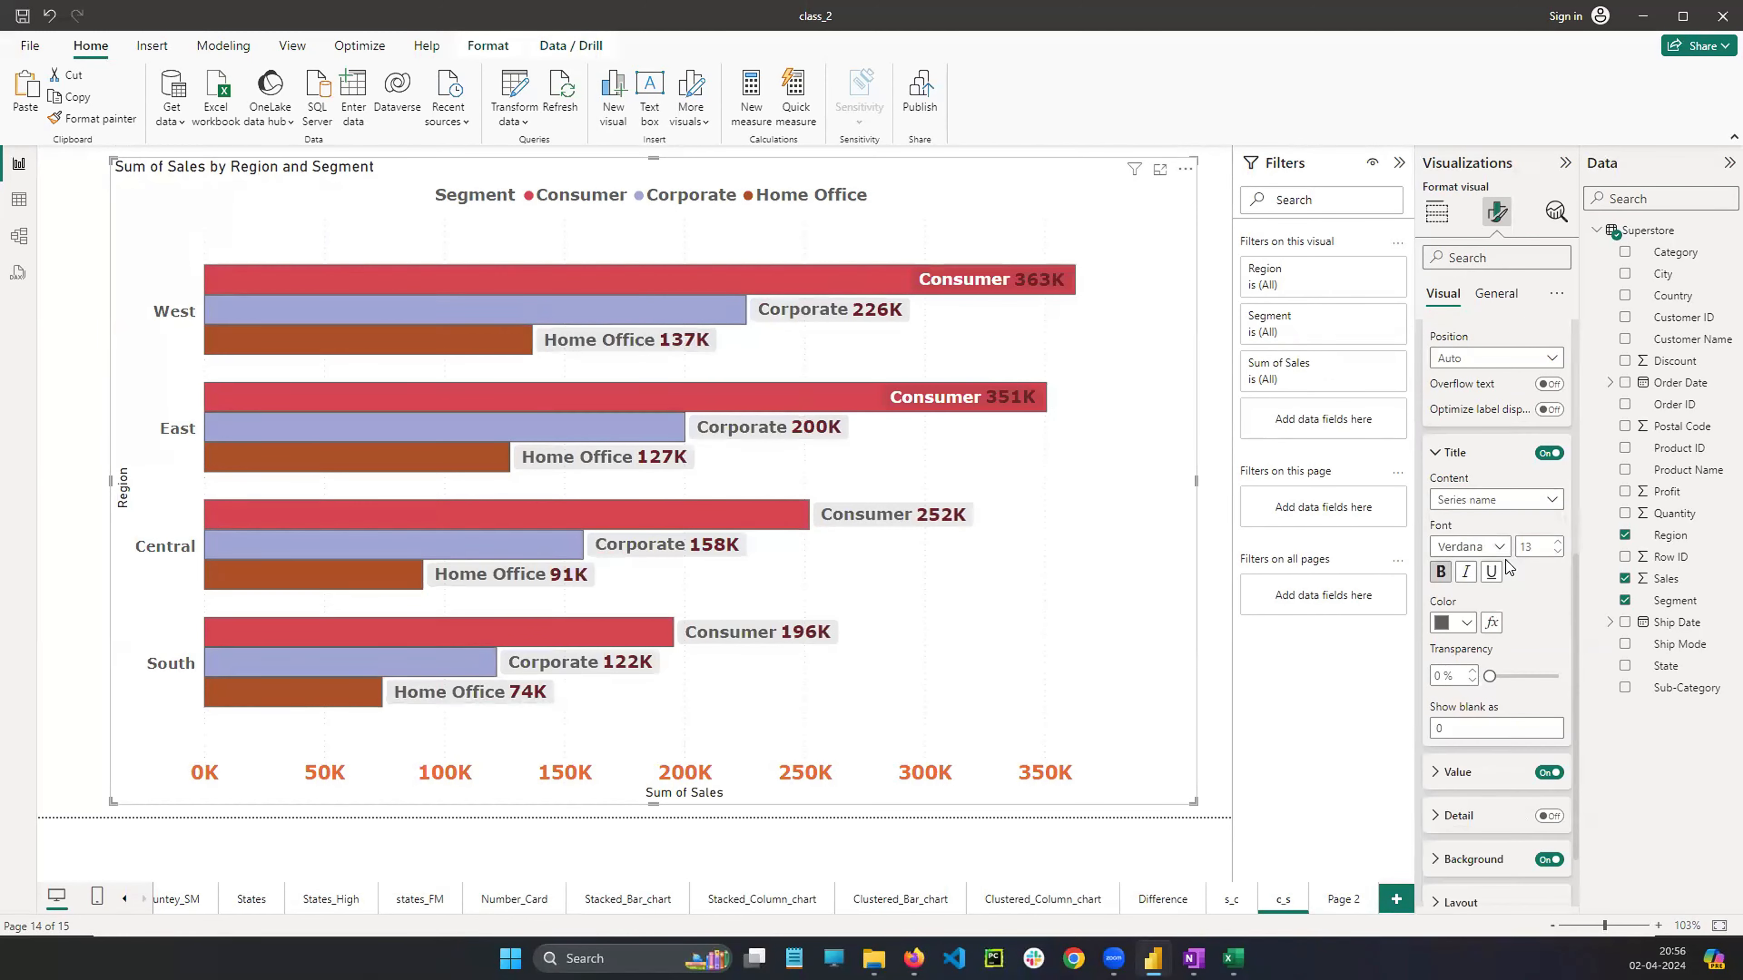
Set the data label position for the Consumer series of the clustered bar chart to Inside end
scroll(1465, 659, down, 1)
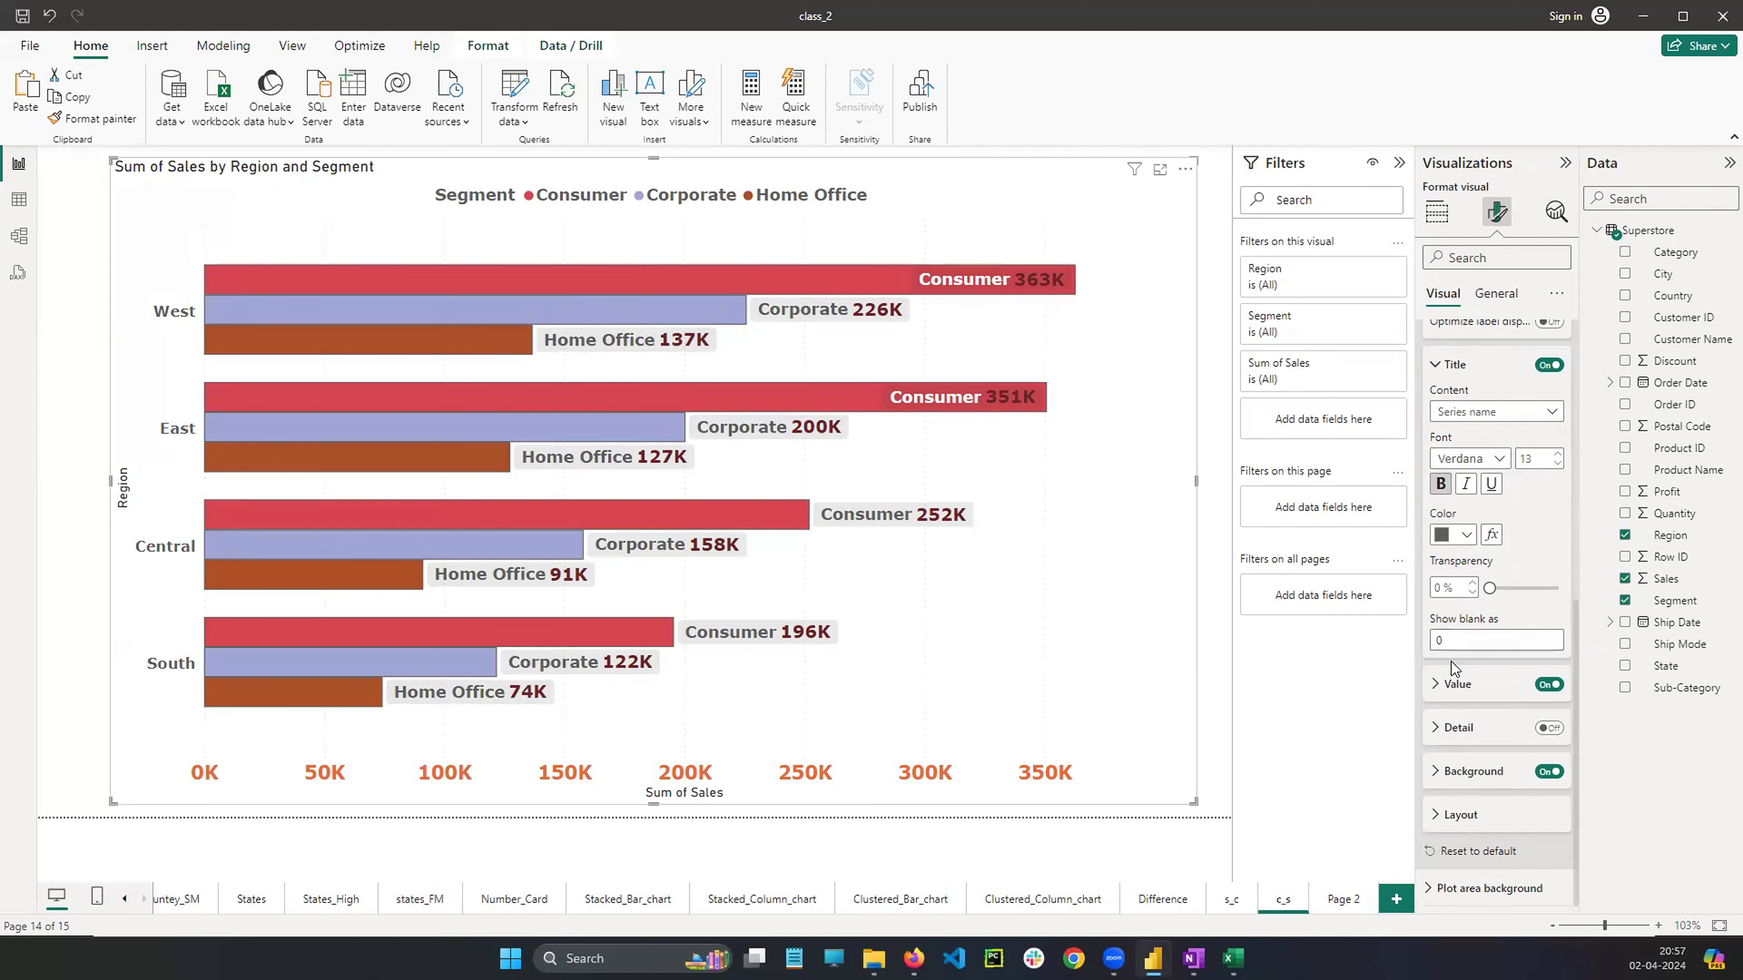
click(1549, 729)
scroll(1479, 610, up, 5)
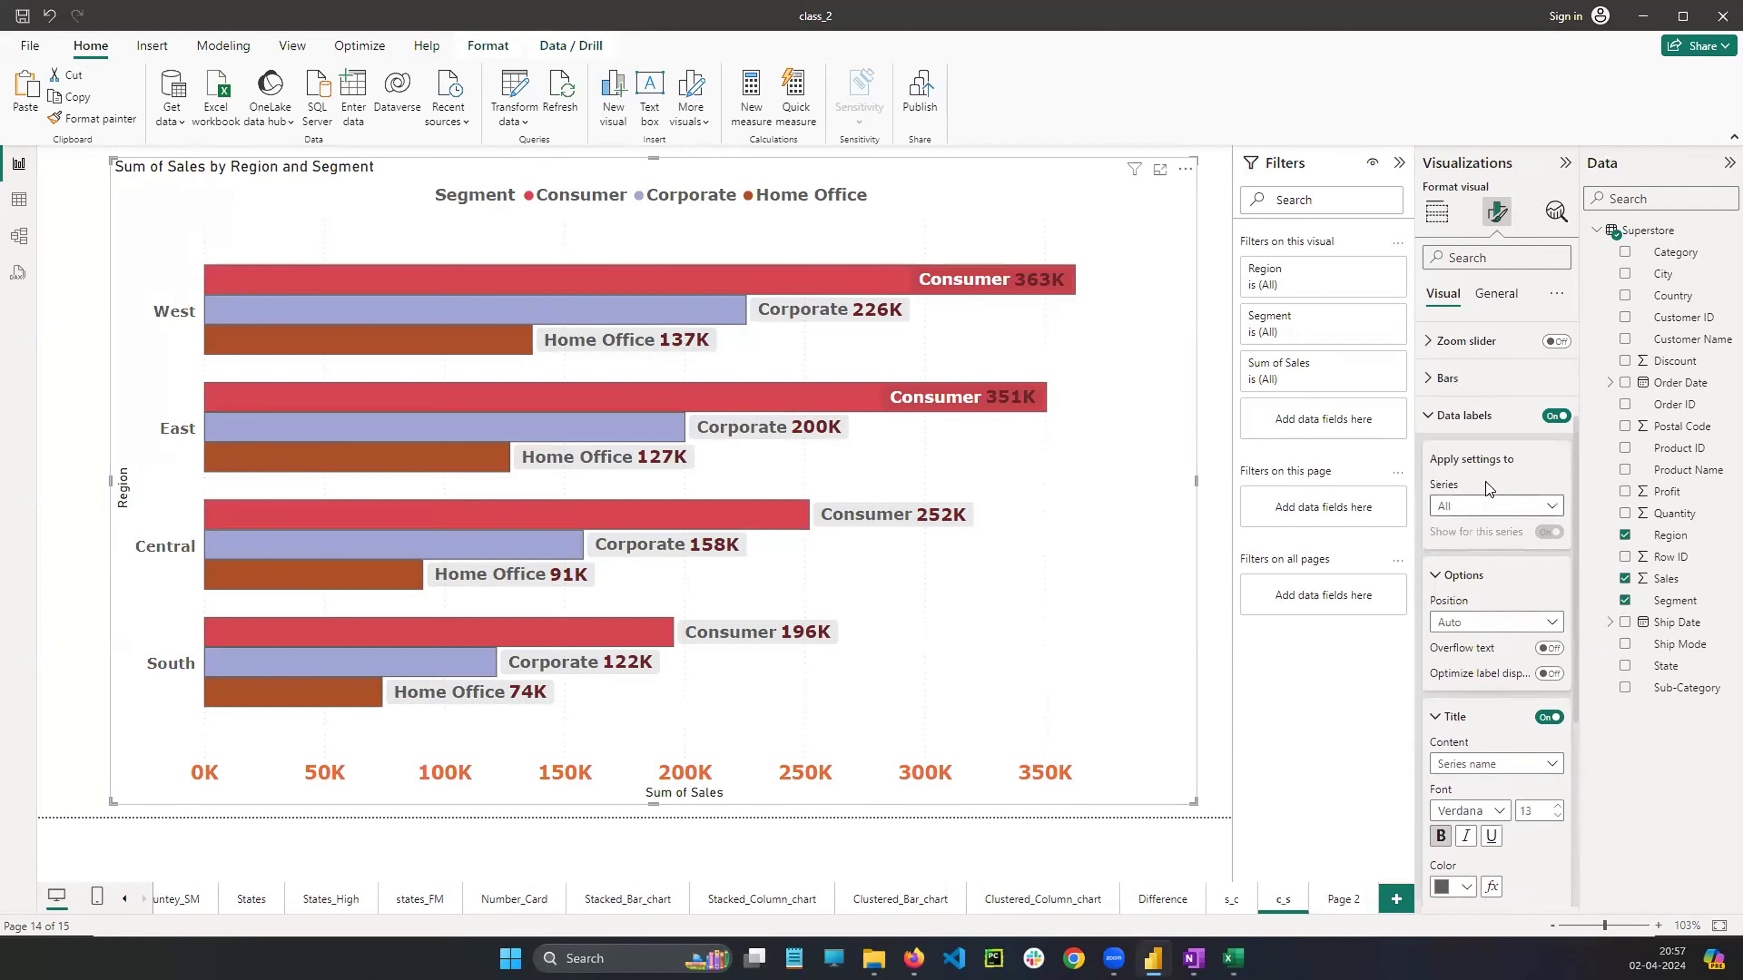
scroll(1482, 527, down, 2)
click(1479, 508)
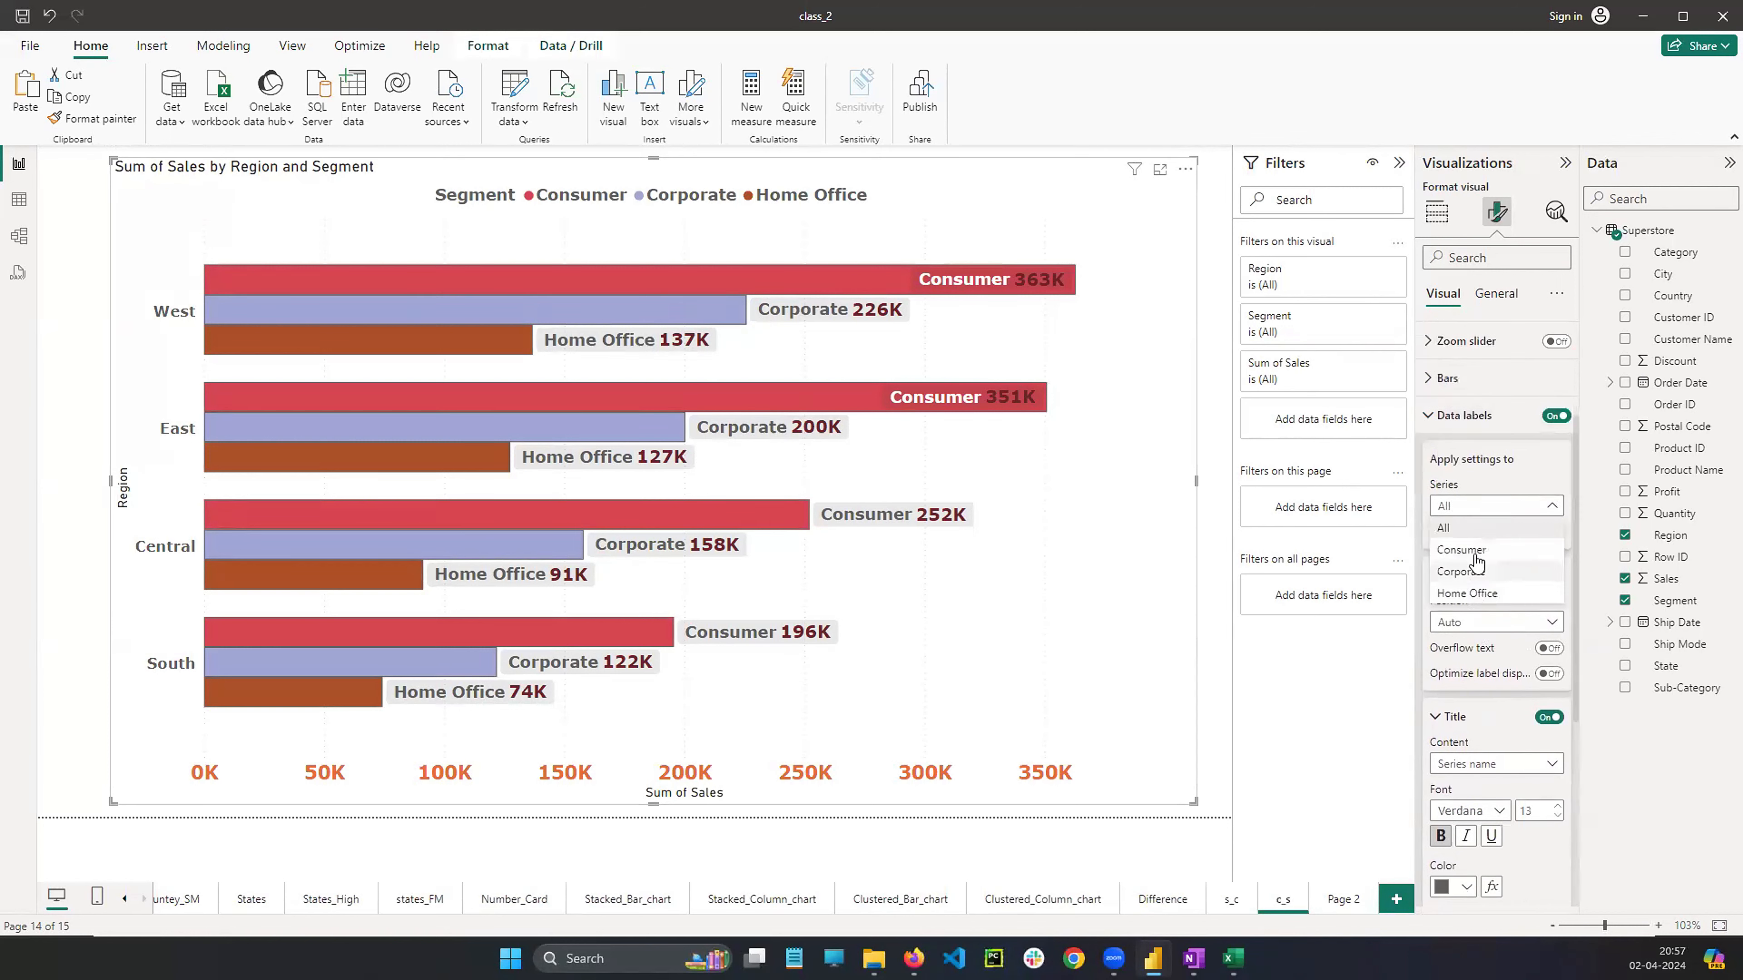
click(1476, 553)
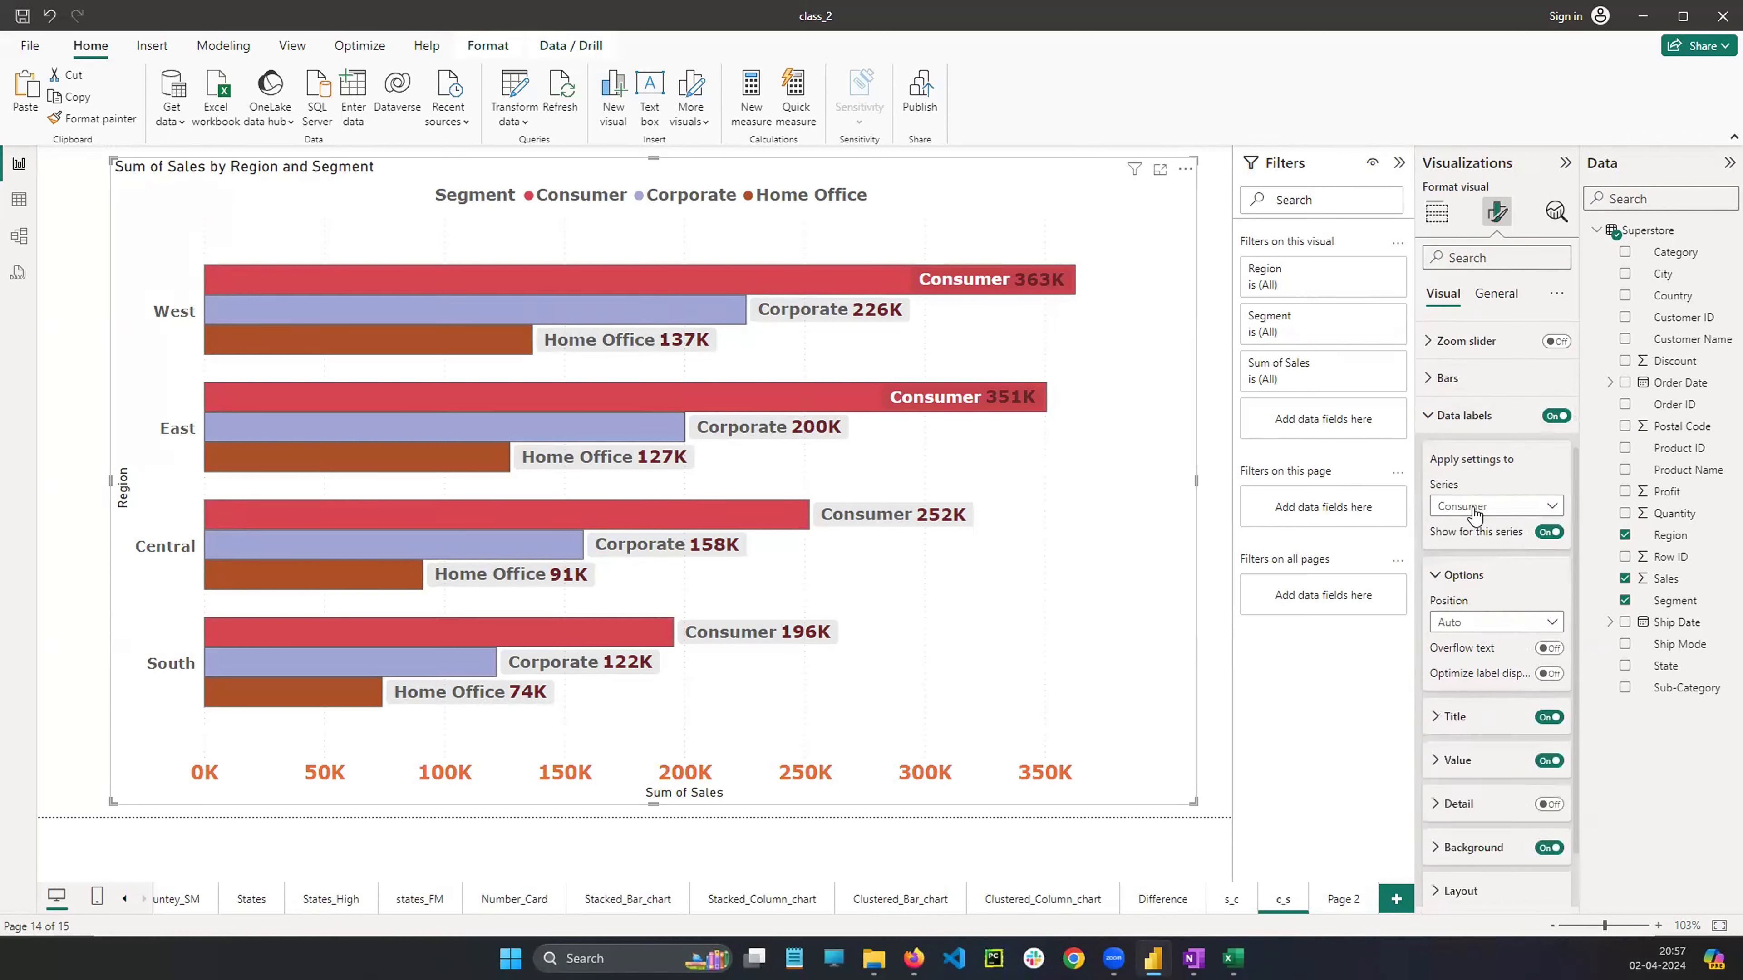
click(1475, 622)
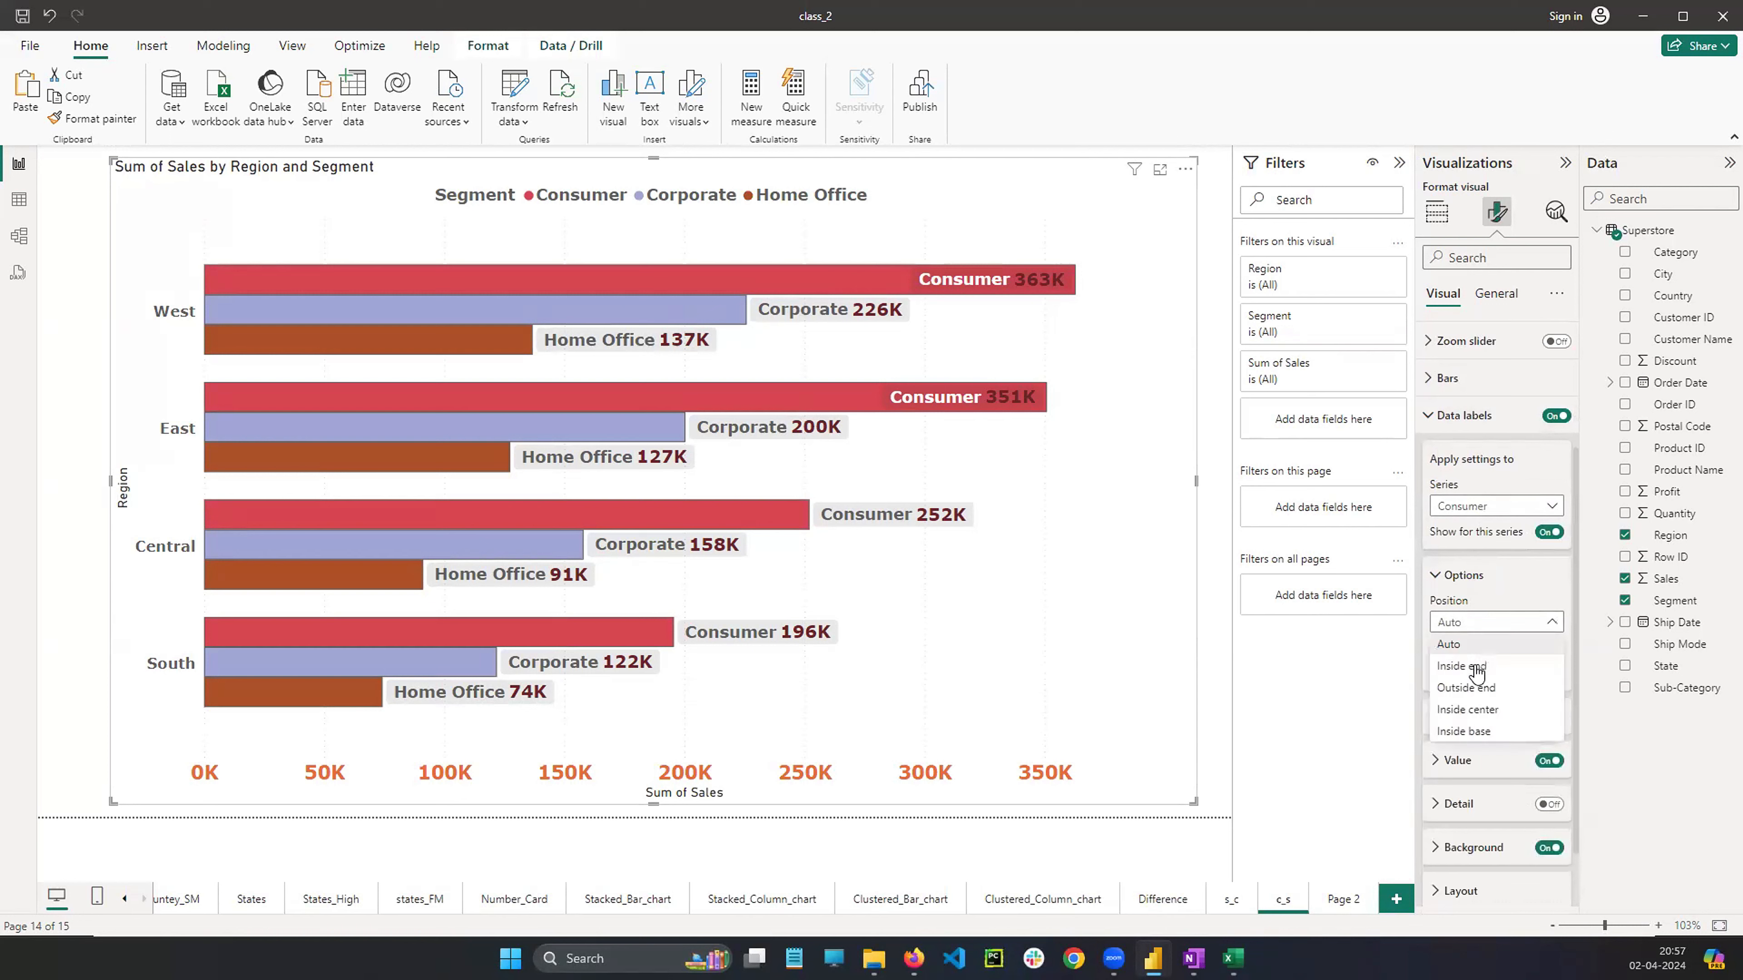
click(1475, 666)
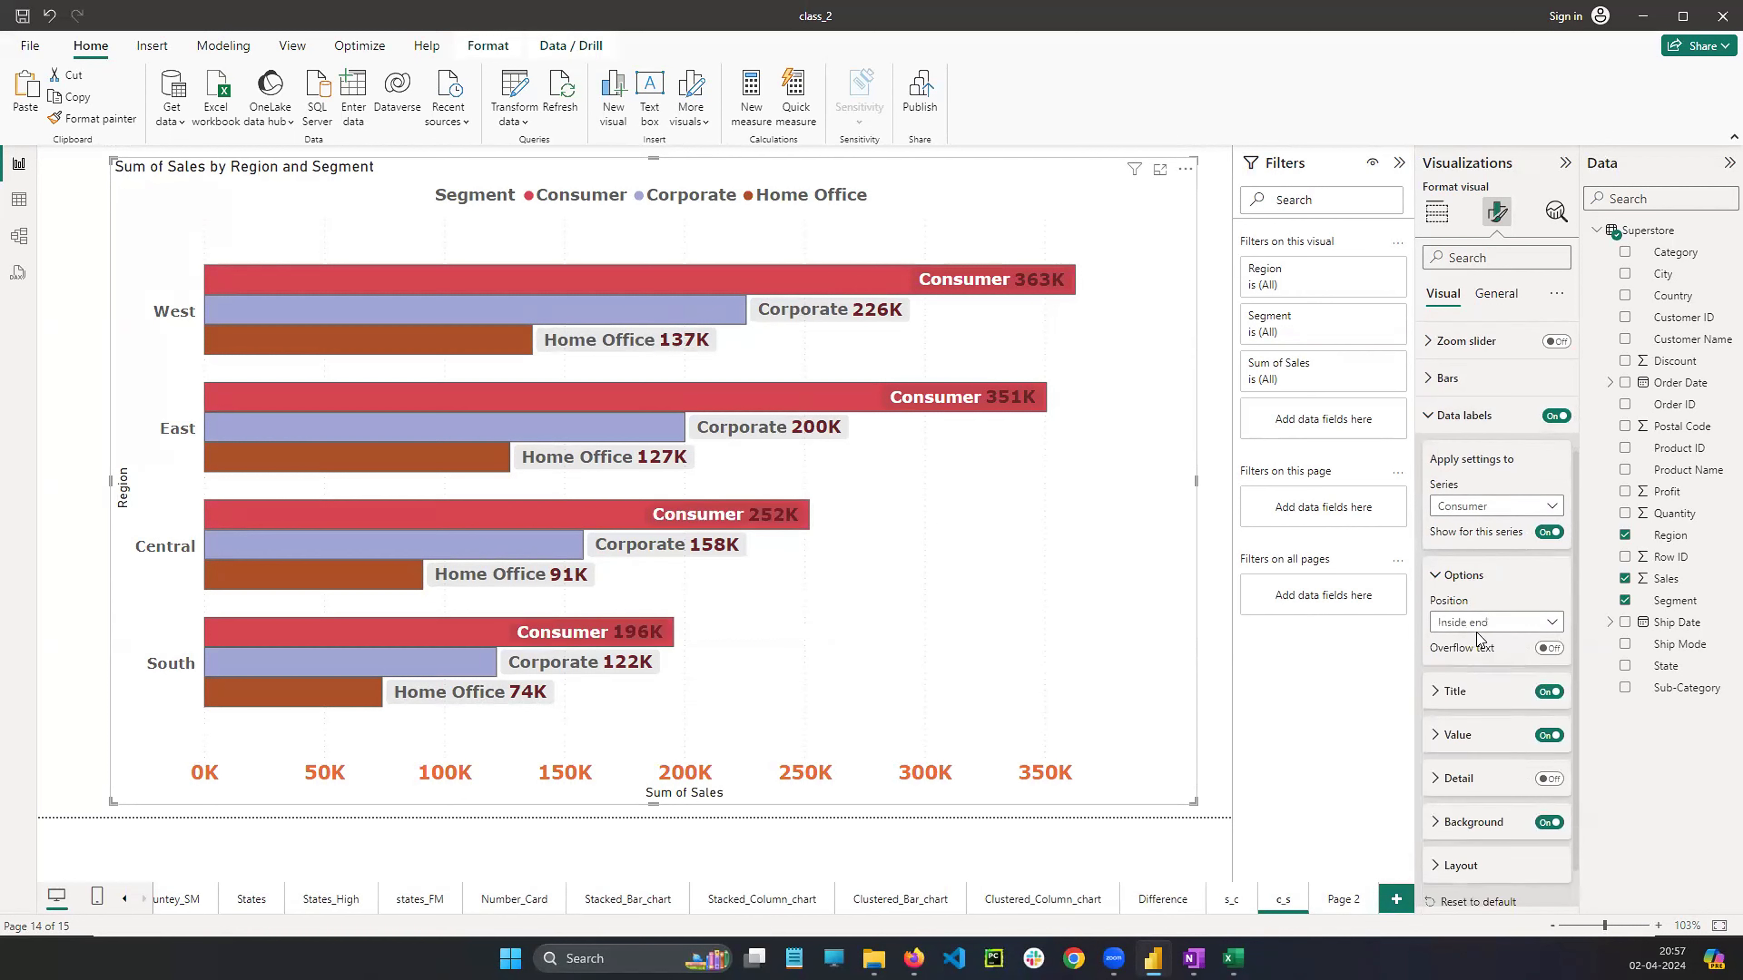
Apply the Inside end data label position to all series of the clustered bar chart
click(1479, 507)
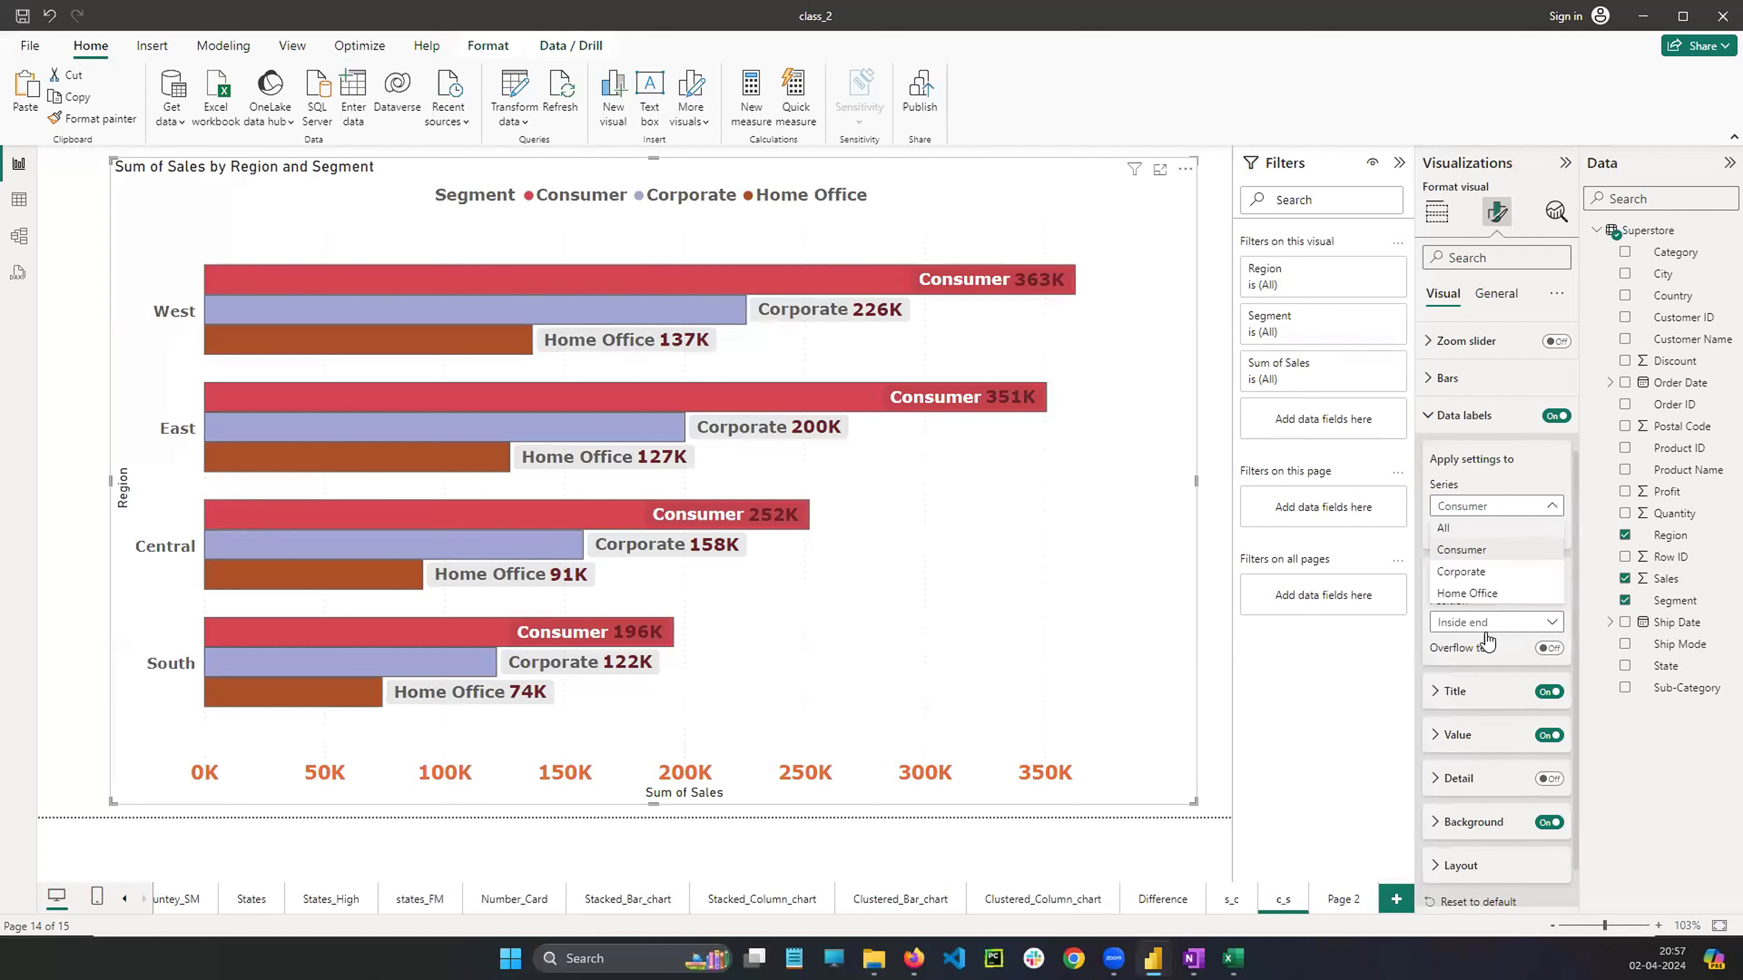
click(1475, 528)
click(1475, 623)
click(1474, 665)
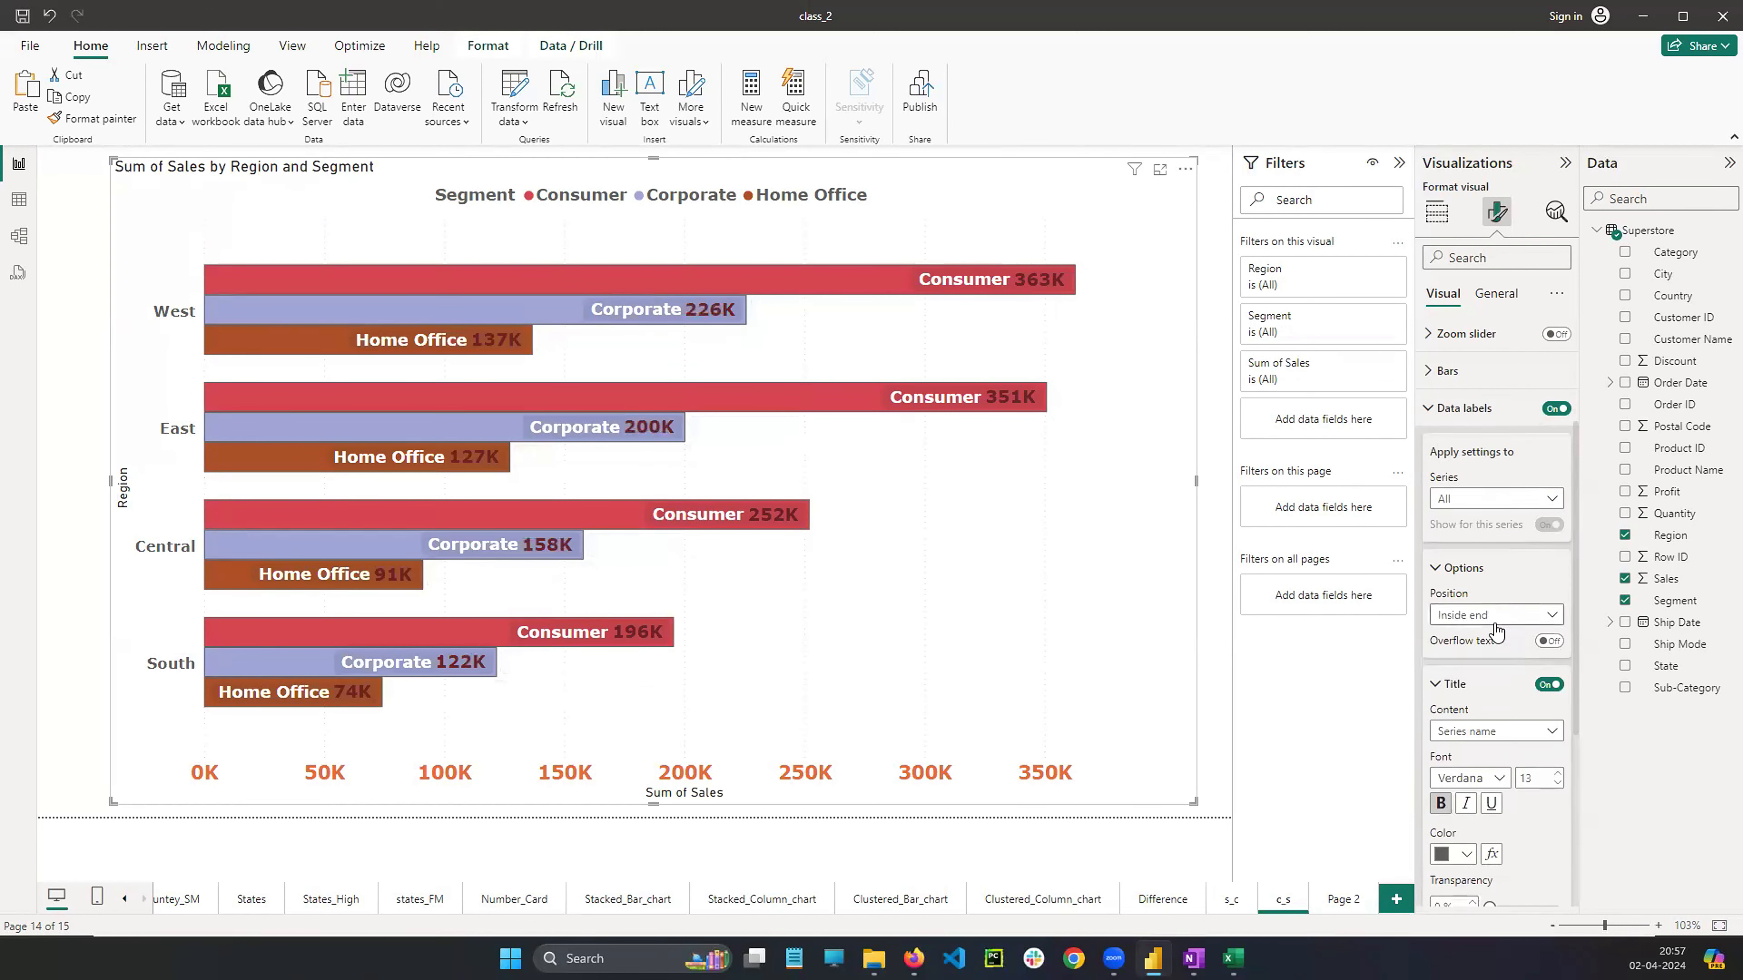
Collapse the data label settings and nudge the bar chart's top and left edges to resize it slightly
scroll(1496, 632, down, 2)
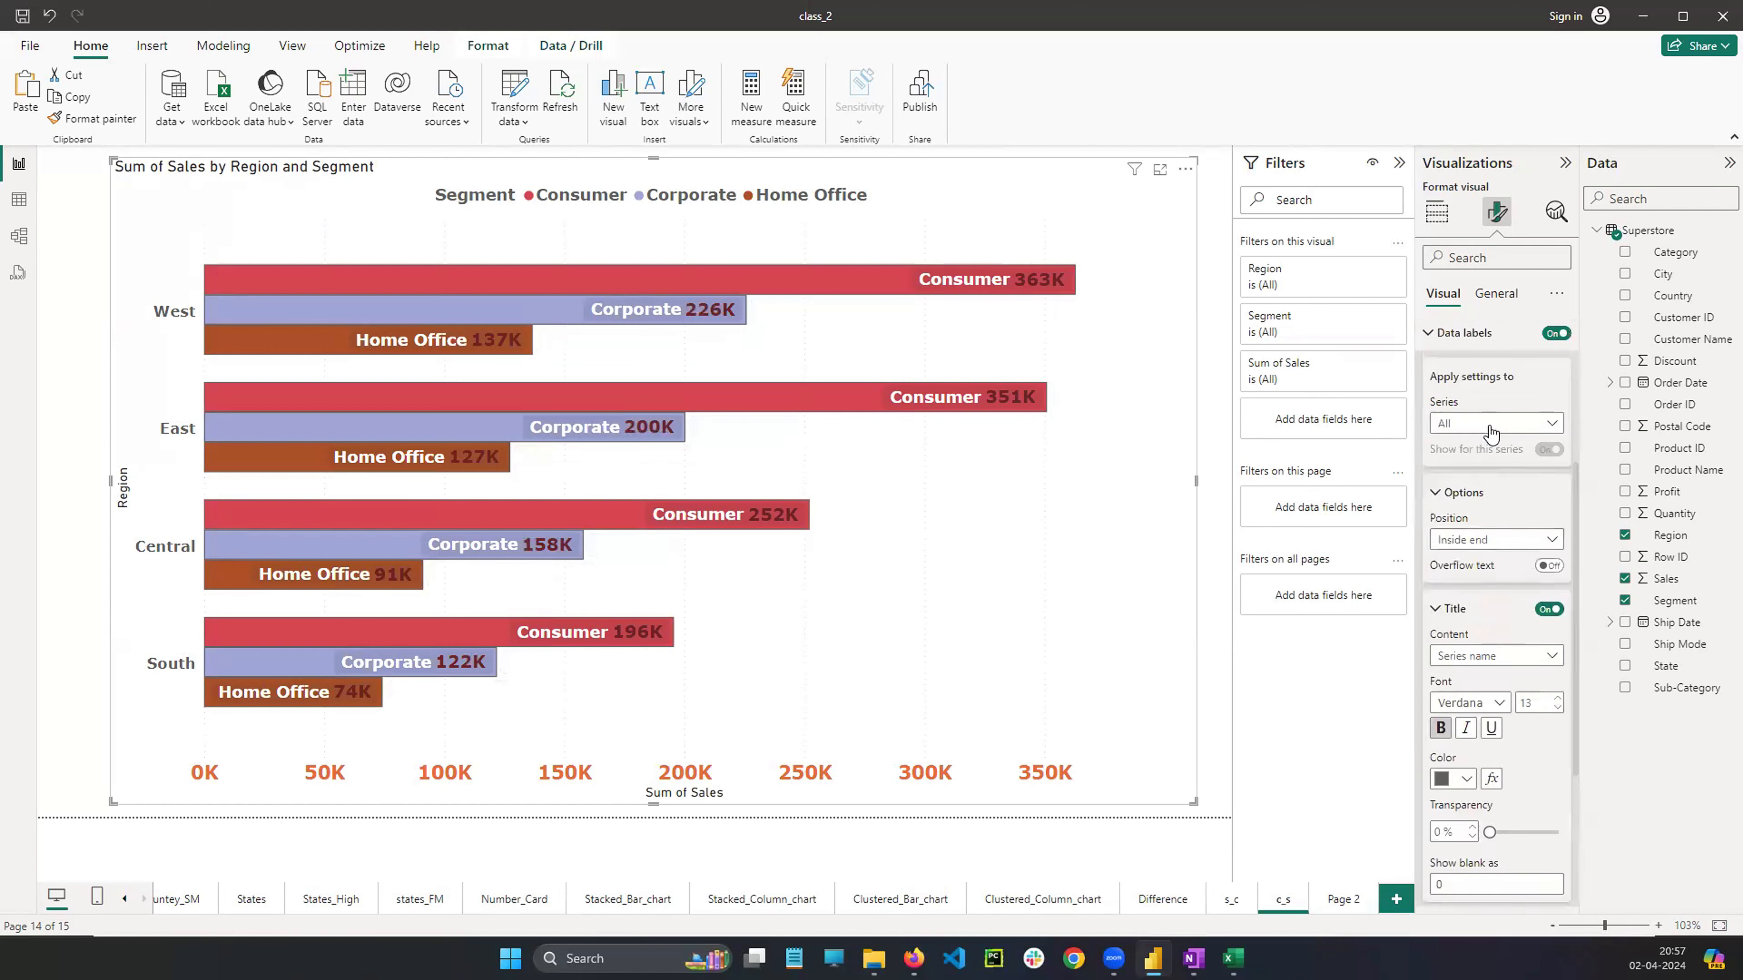
scroll(1490, 432, up, 1)
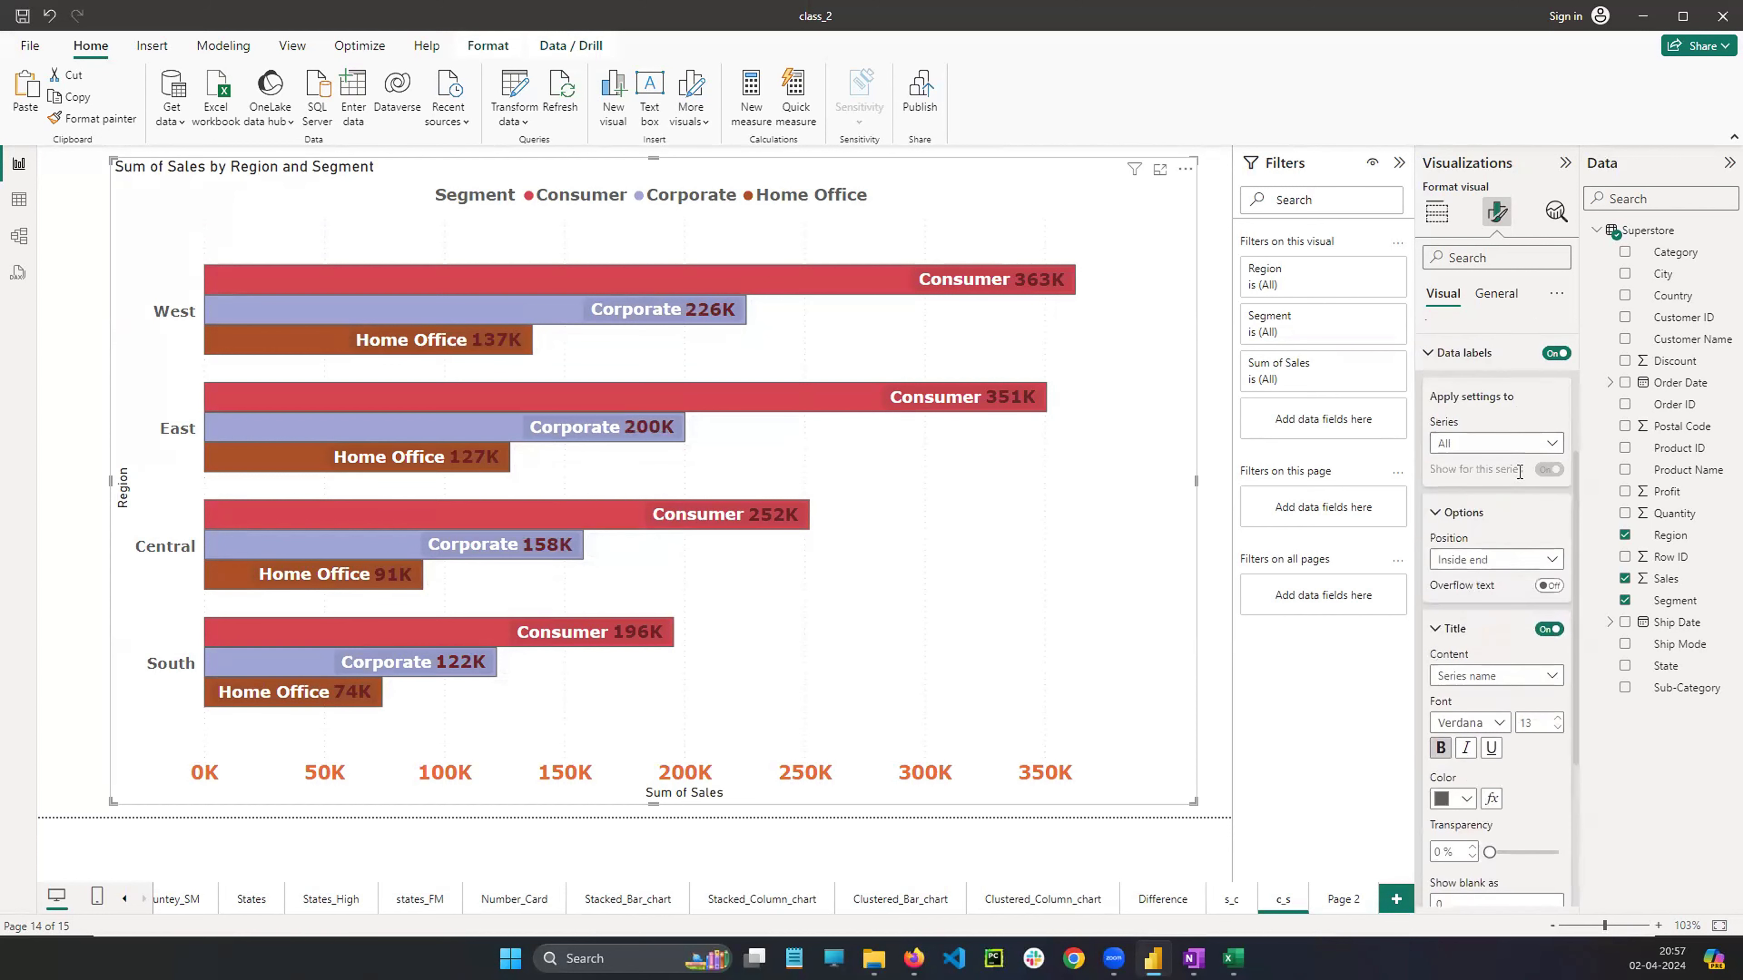
scroll(1509, 480, up, 6)
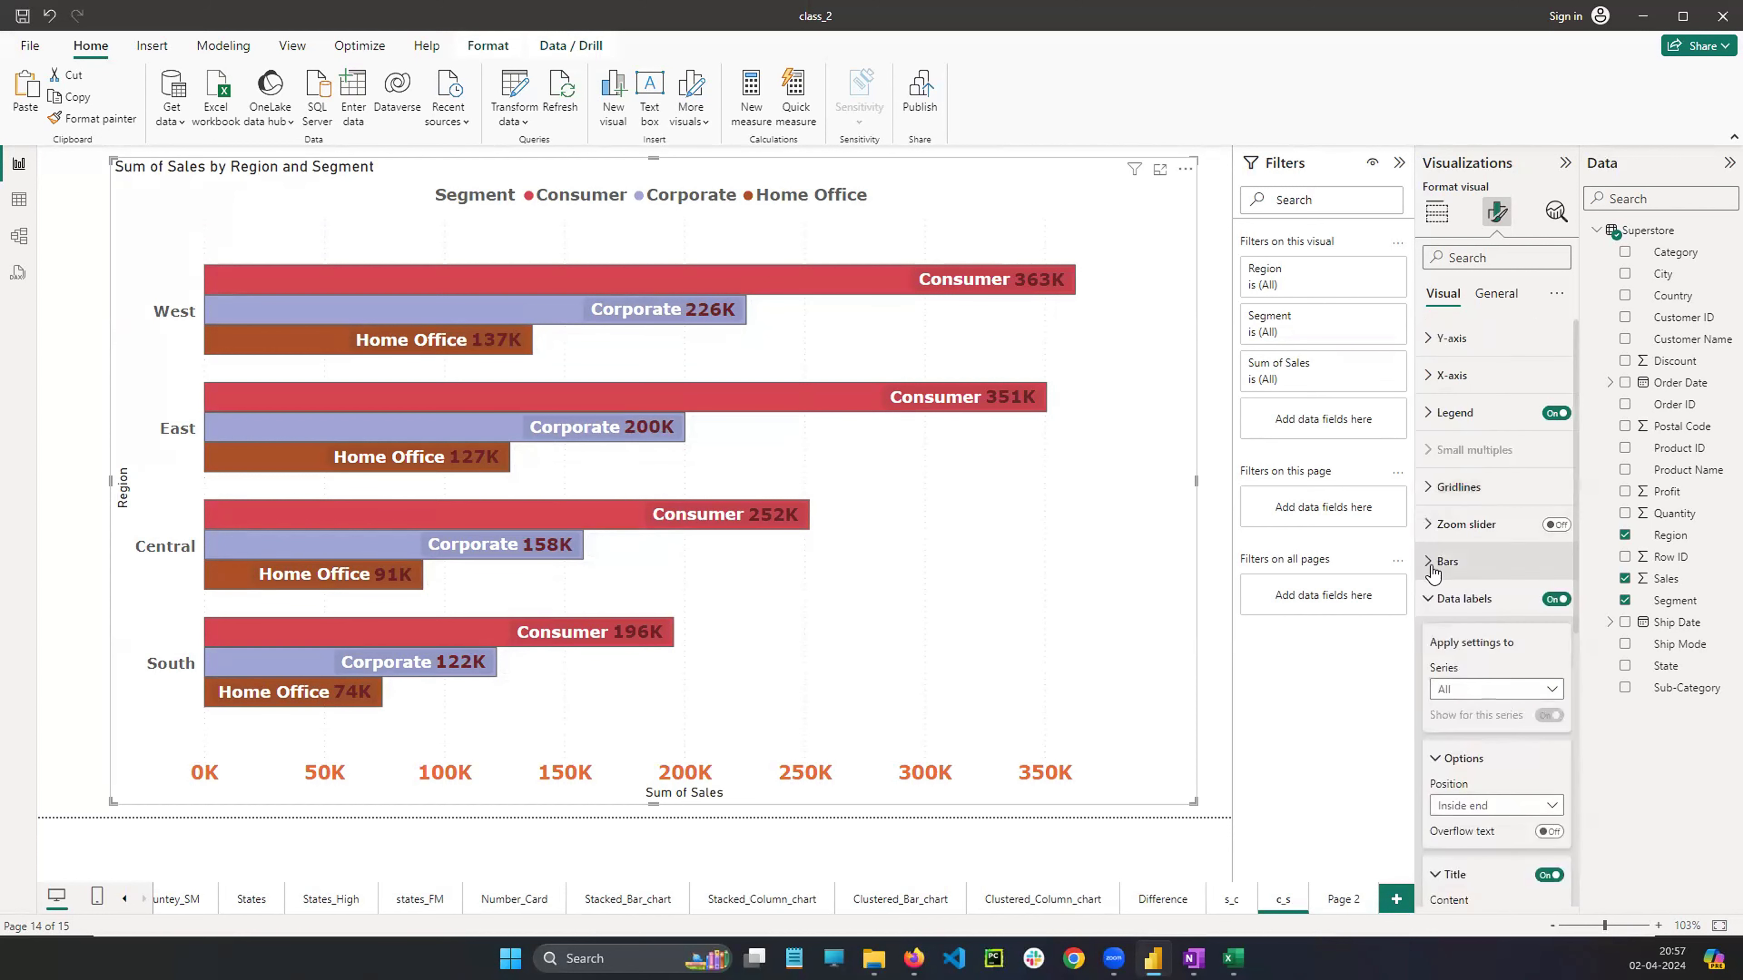
click(1428, 602)
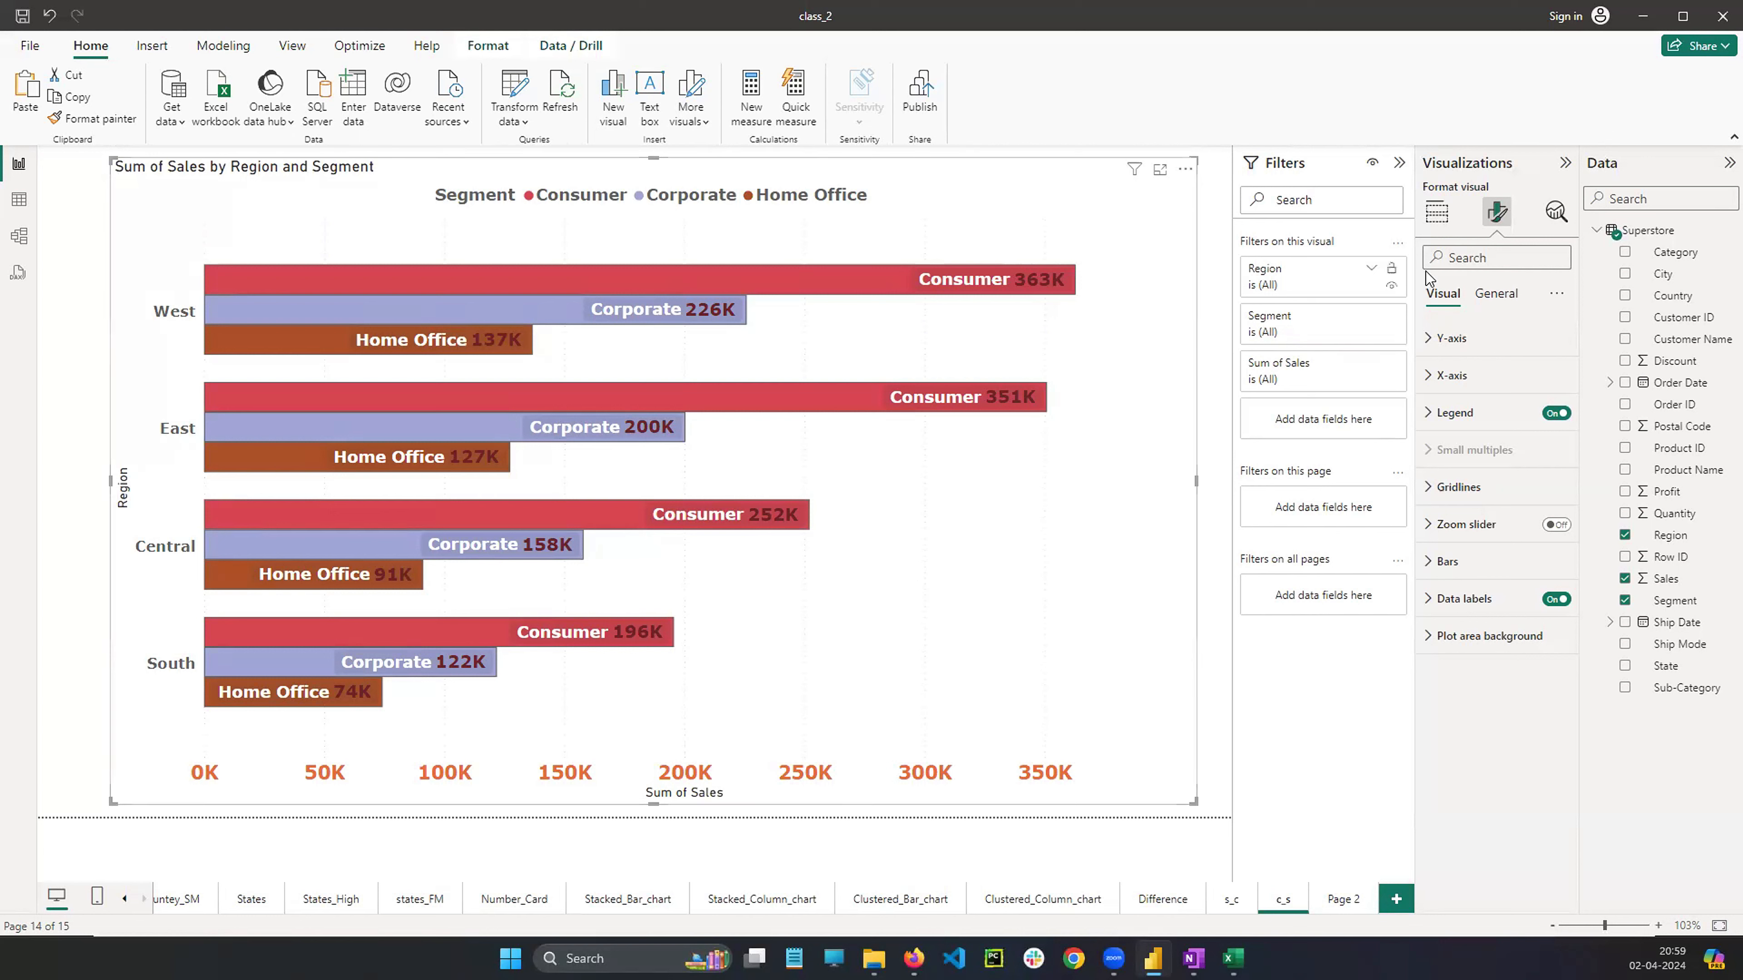
click(1436, 211)
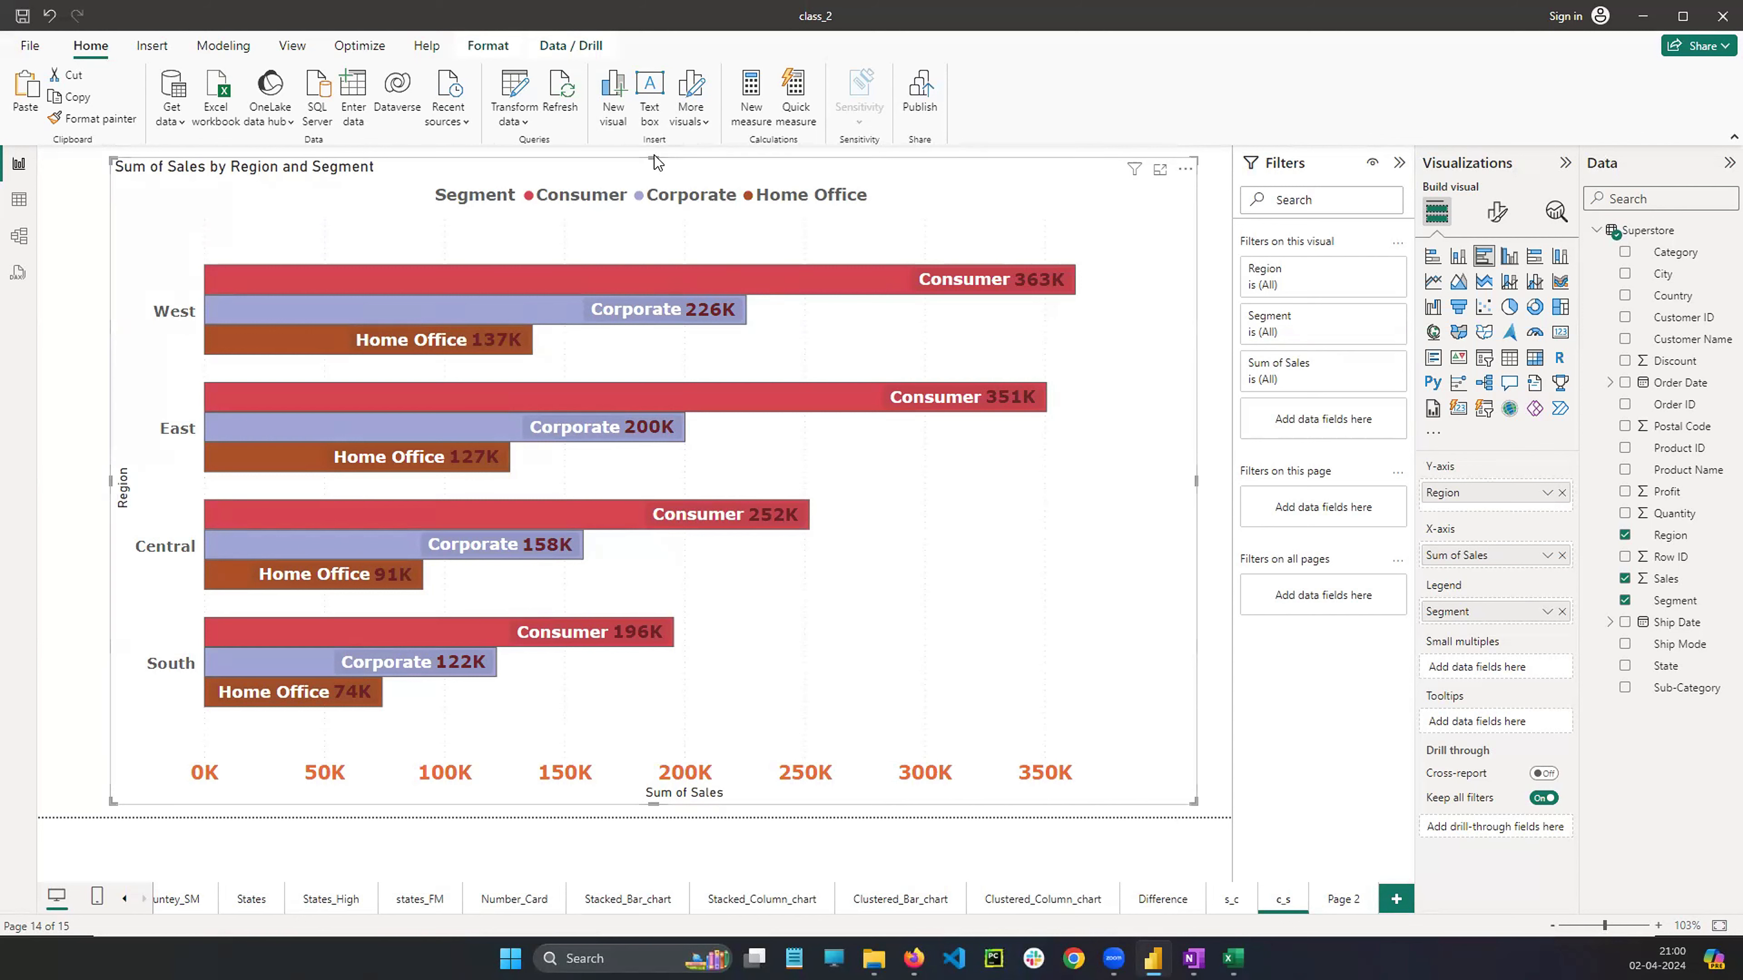
drag(654, 158, 653, 161)
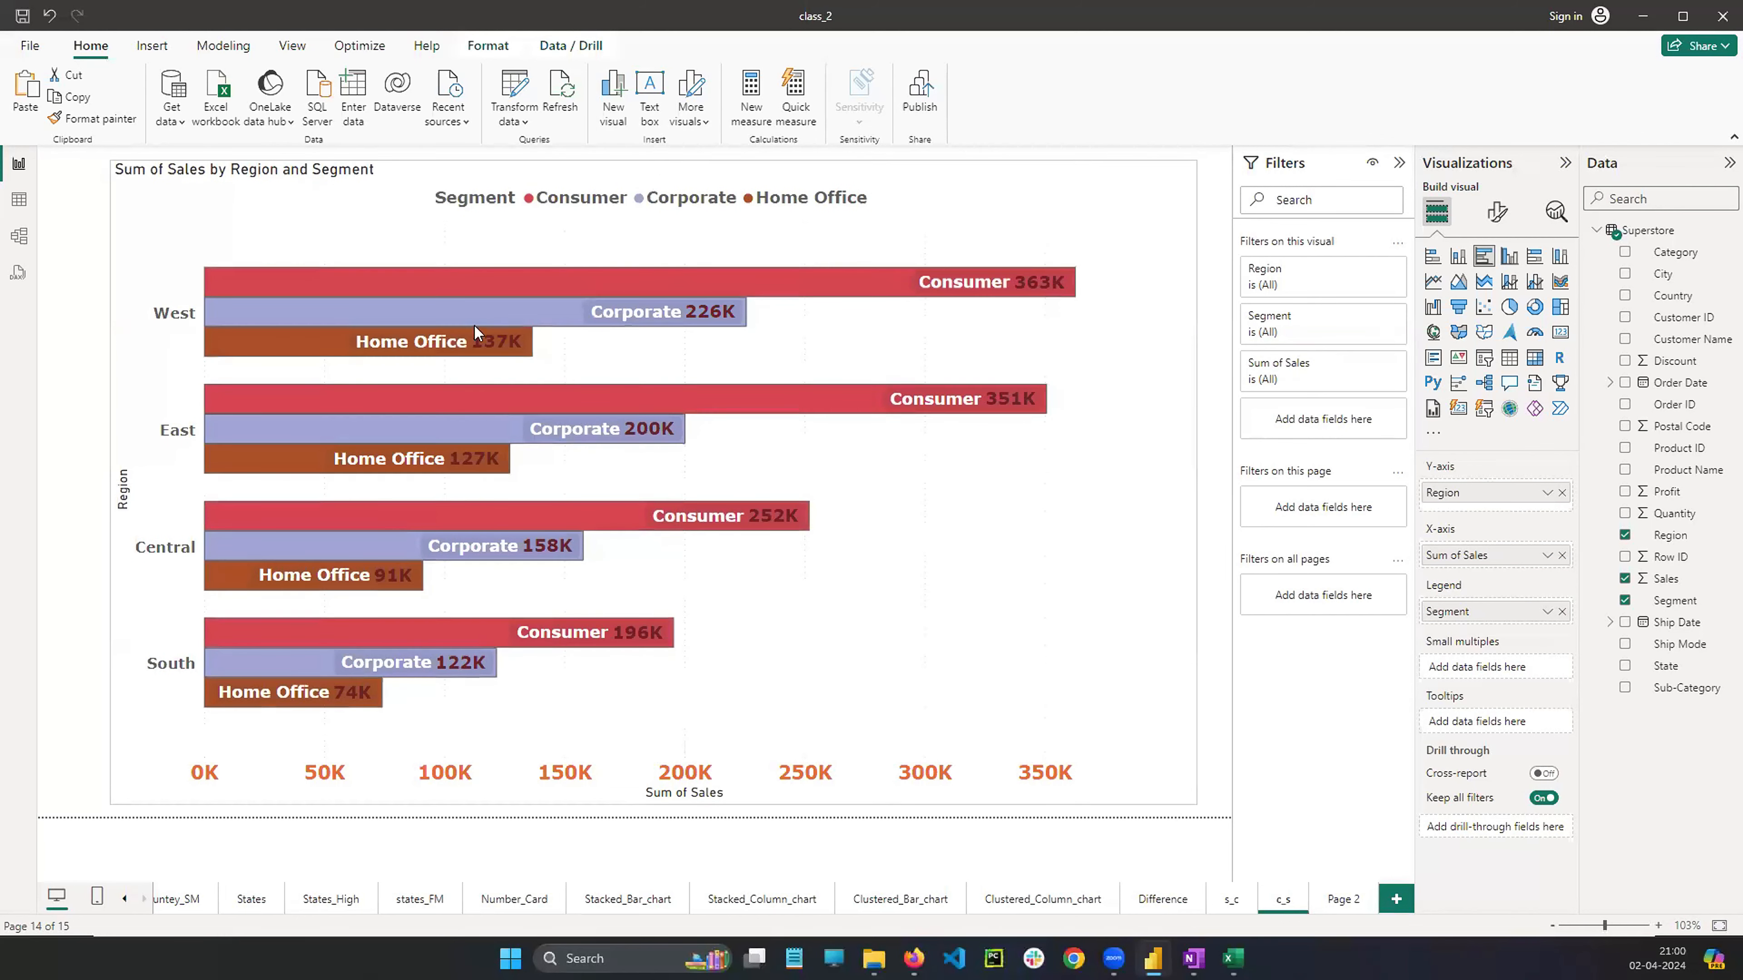
drag(111, 486, 105, 487)
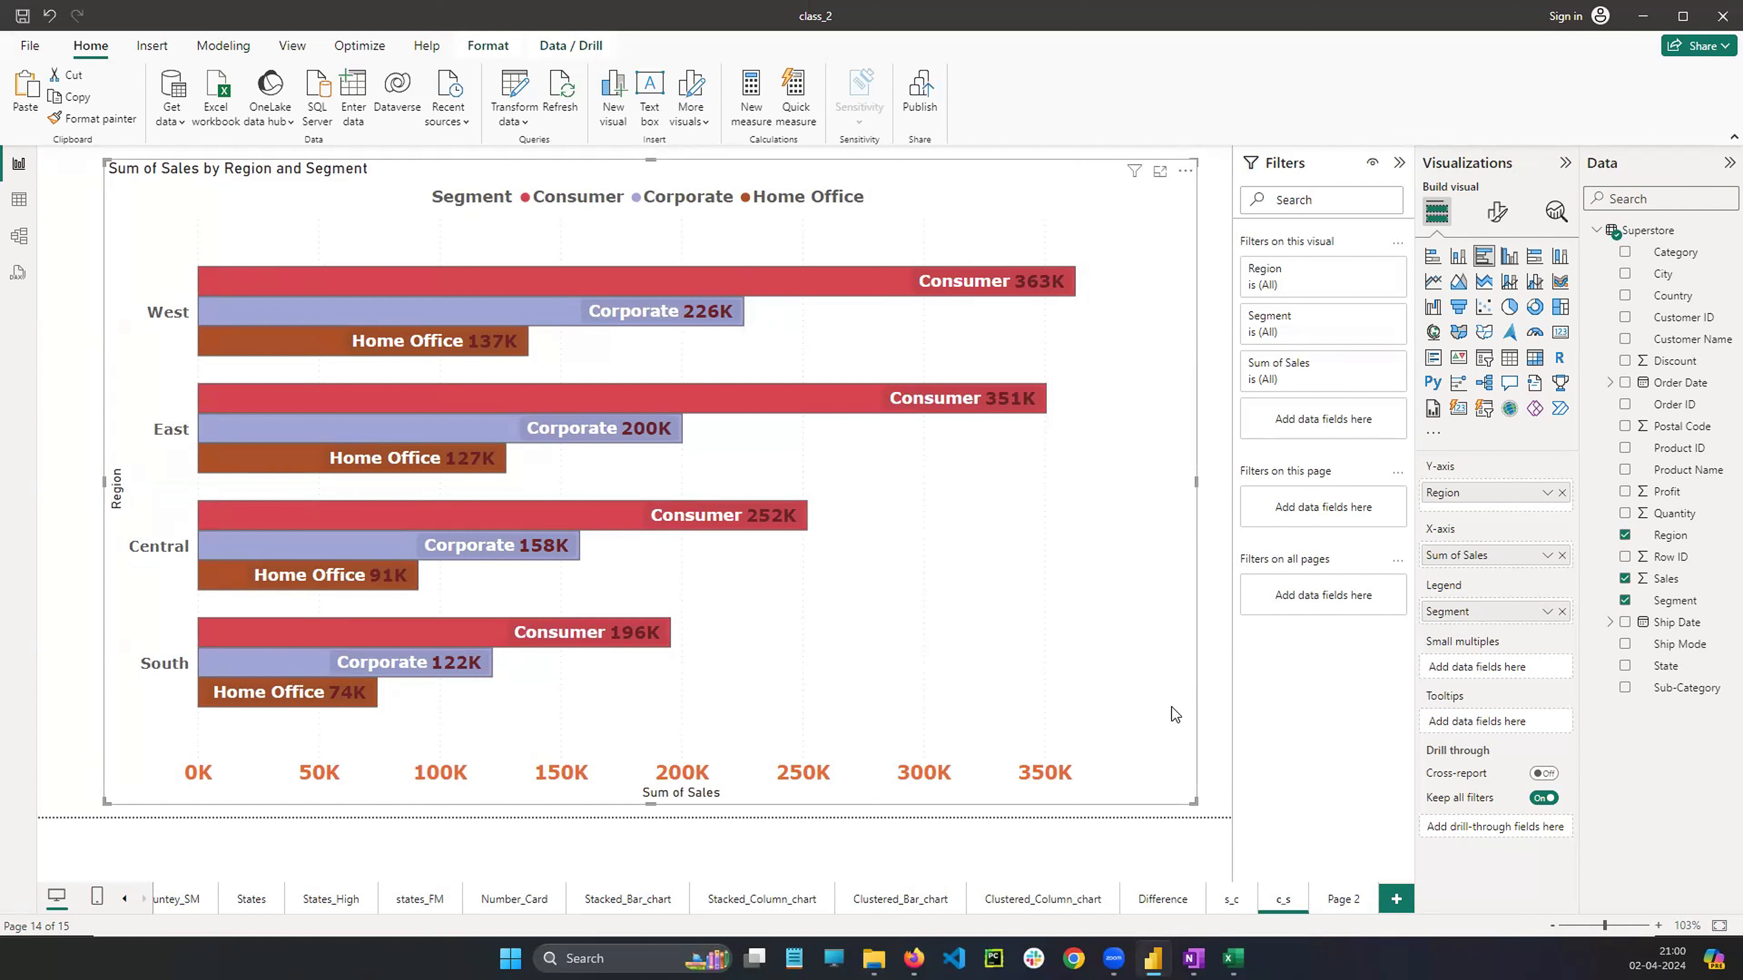
Open the new blank page and rename it as c_sss
click(1342, 902)
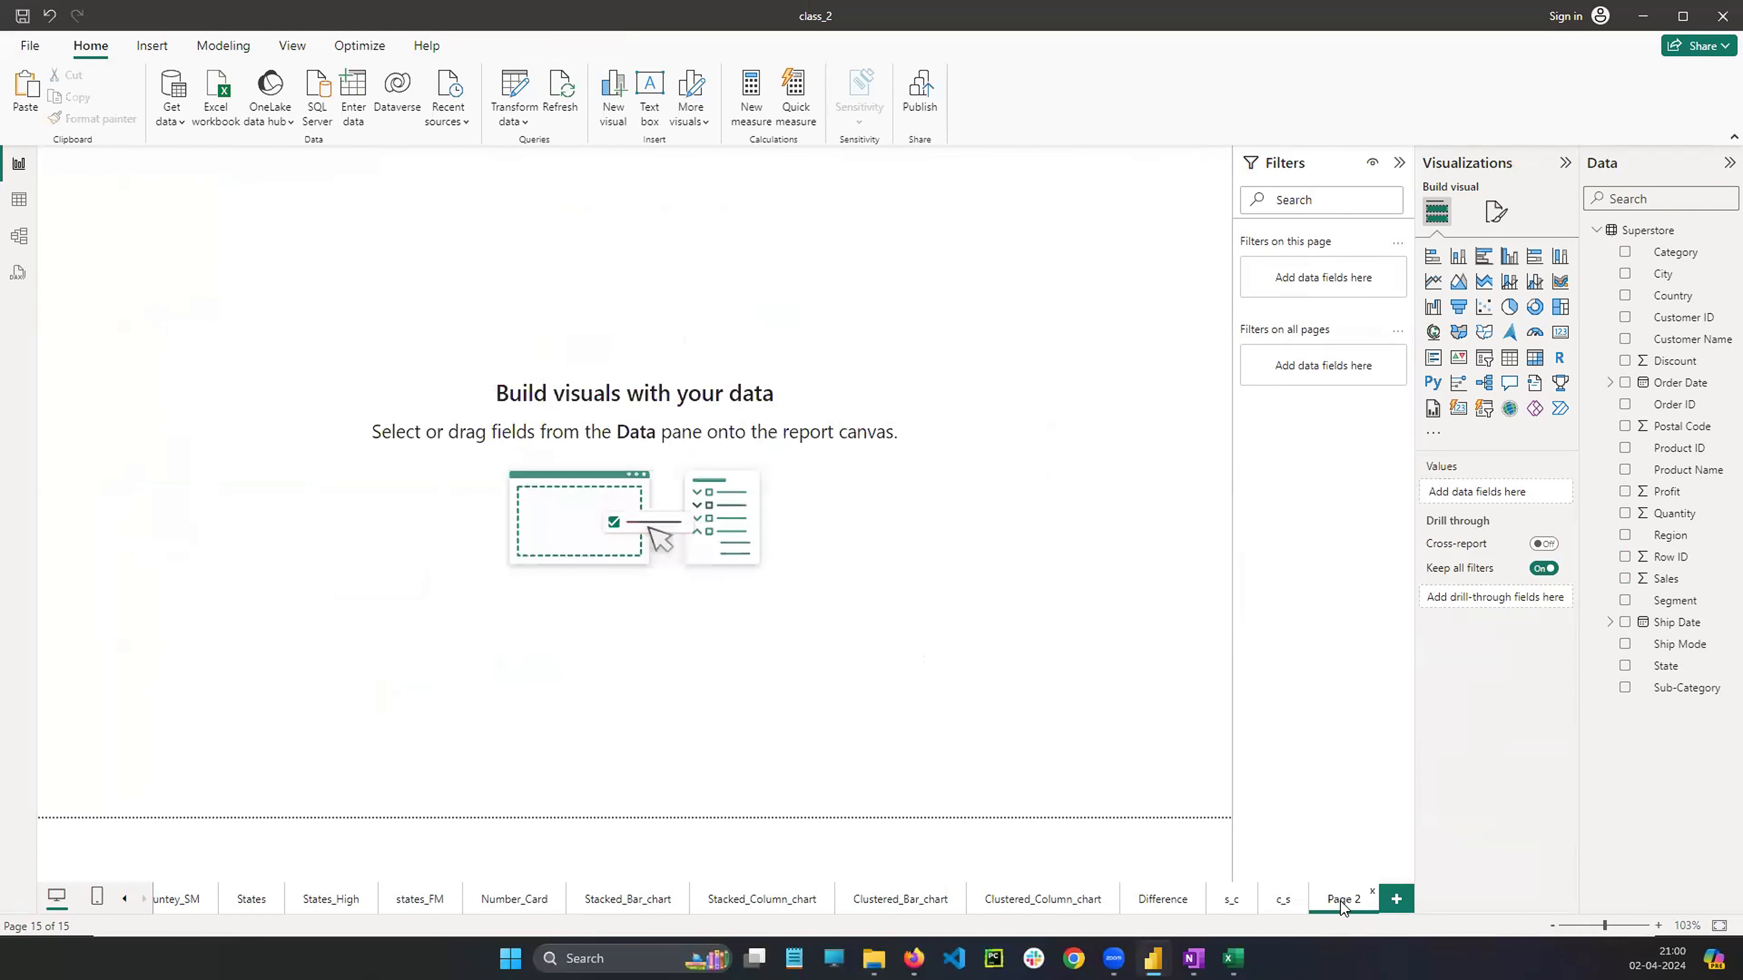
right_click(1341, 902)
click(1365, 847)
text(c_sss)
key(Return)
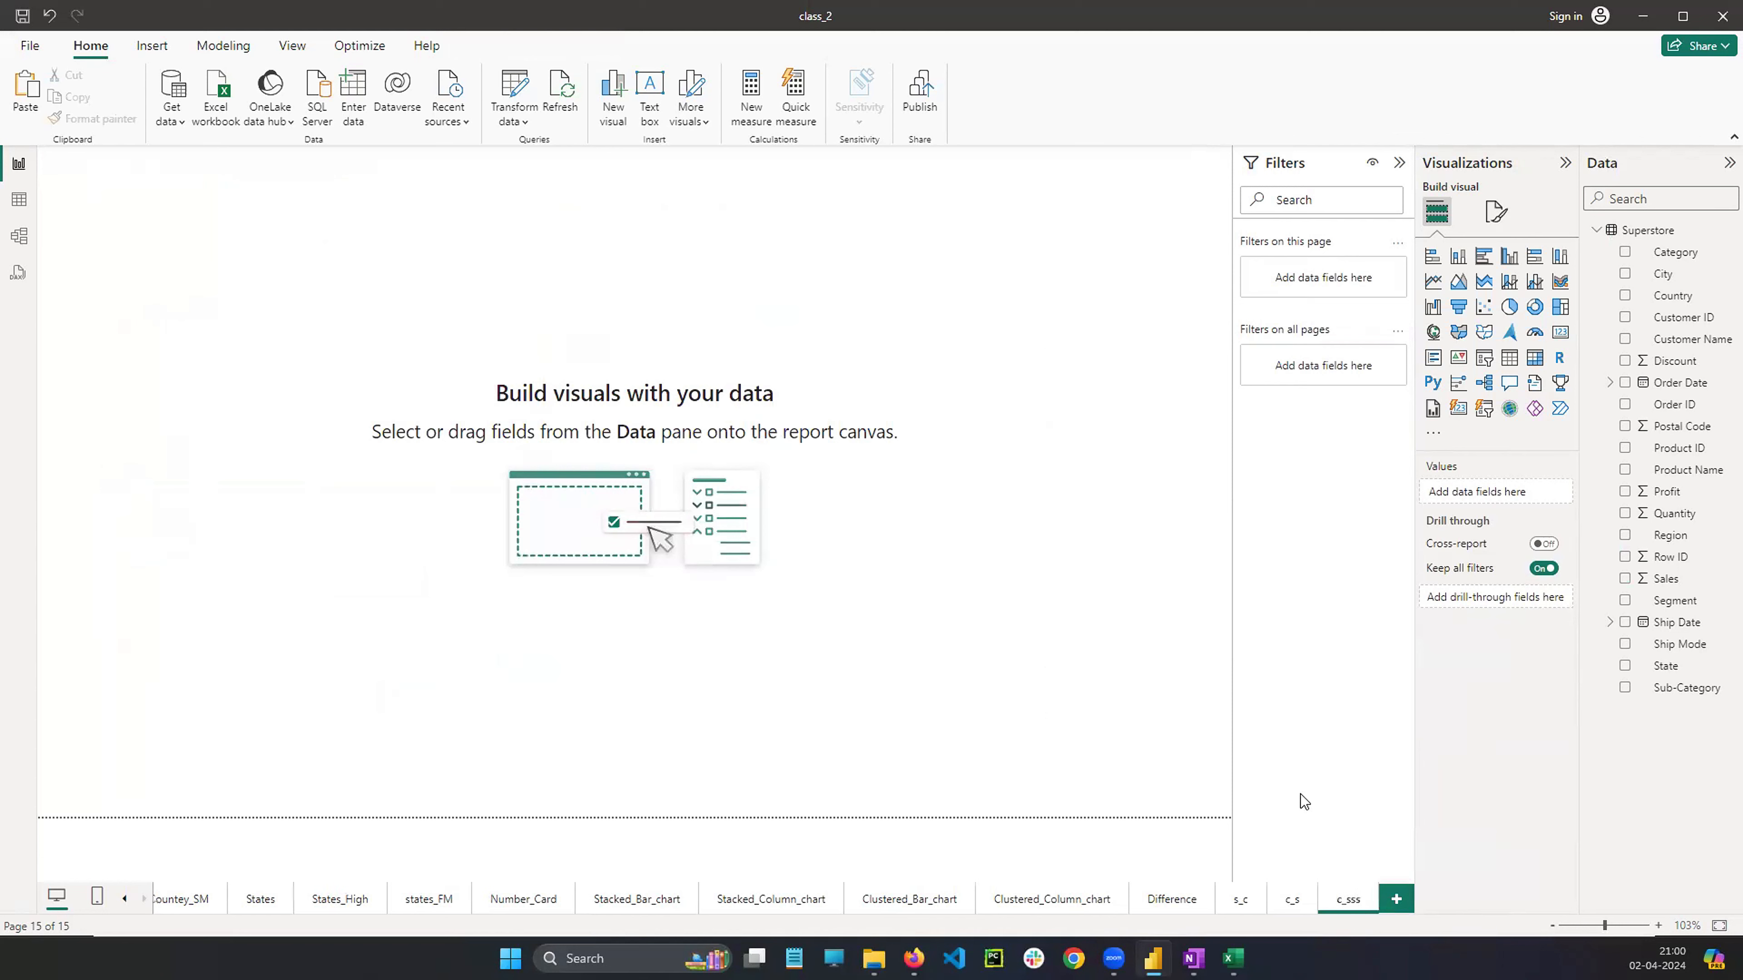
Copy the clustered bar chart from the c_s page and paste it onto the c_sss page
click(1292, 901)
right_click(925, 456)
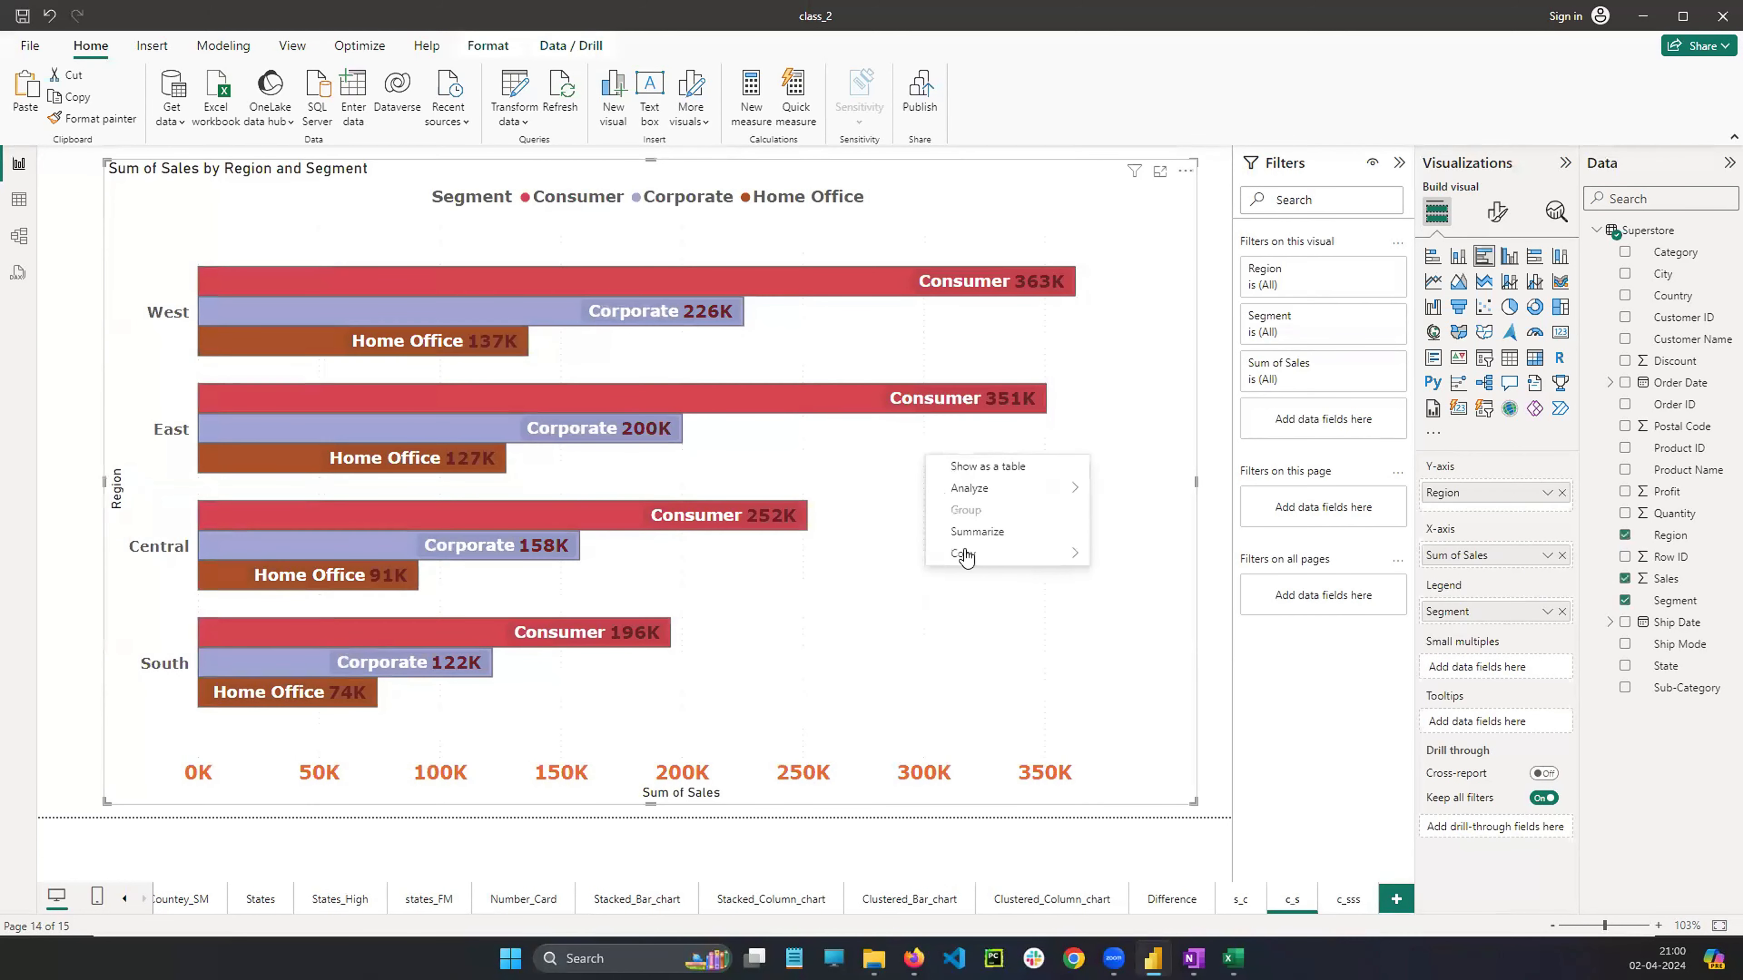
mouse_move(971, 564)
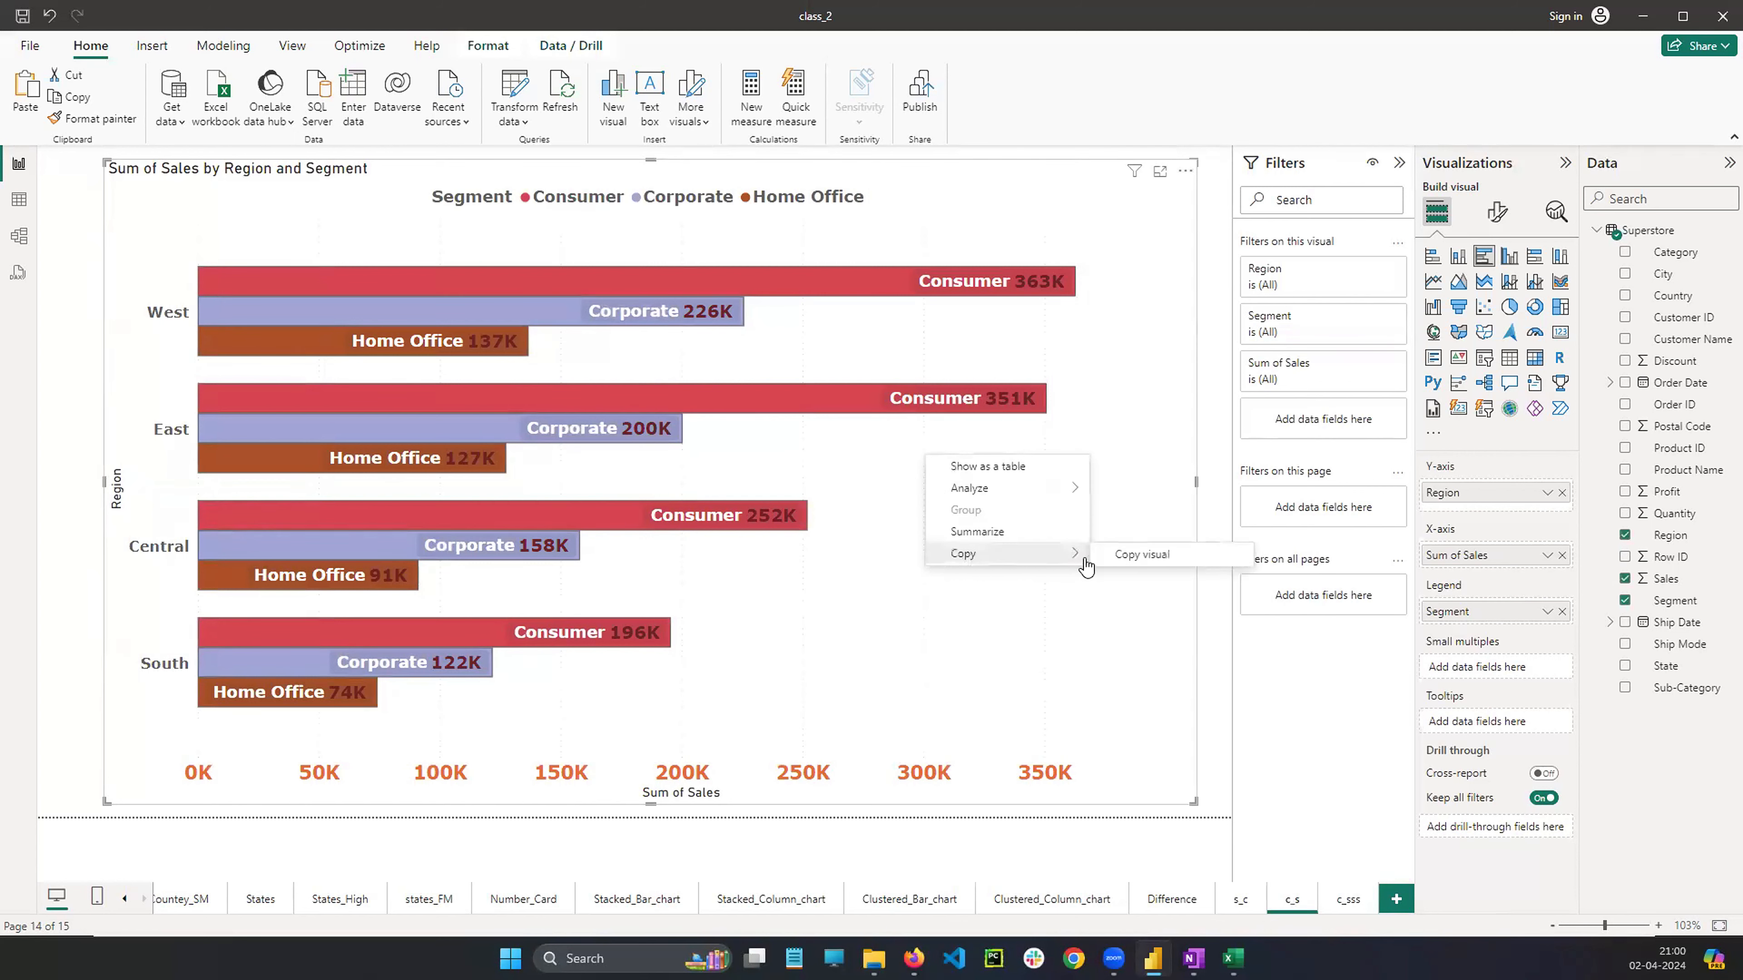
click(1130, 556)
click(1347, 900)
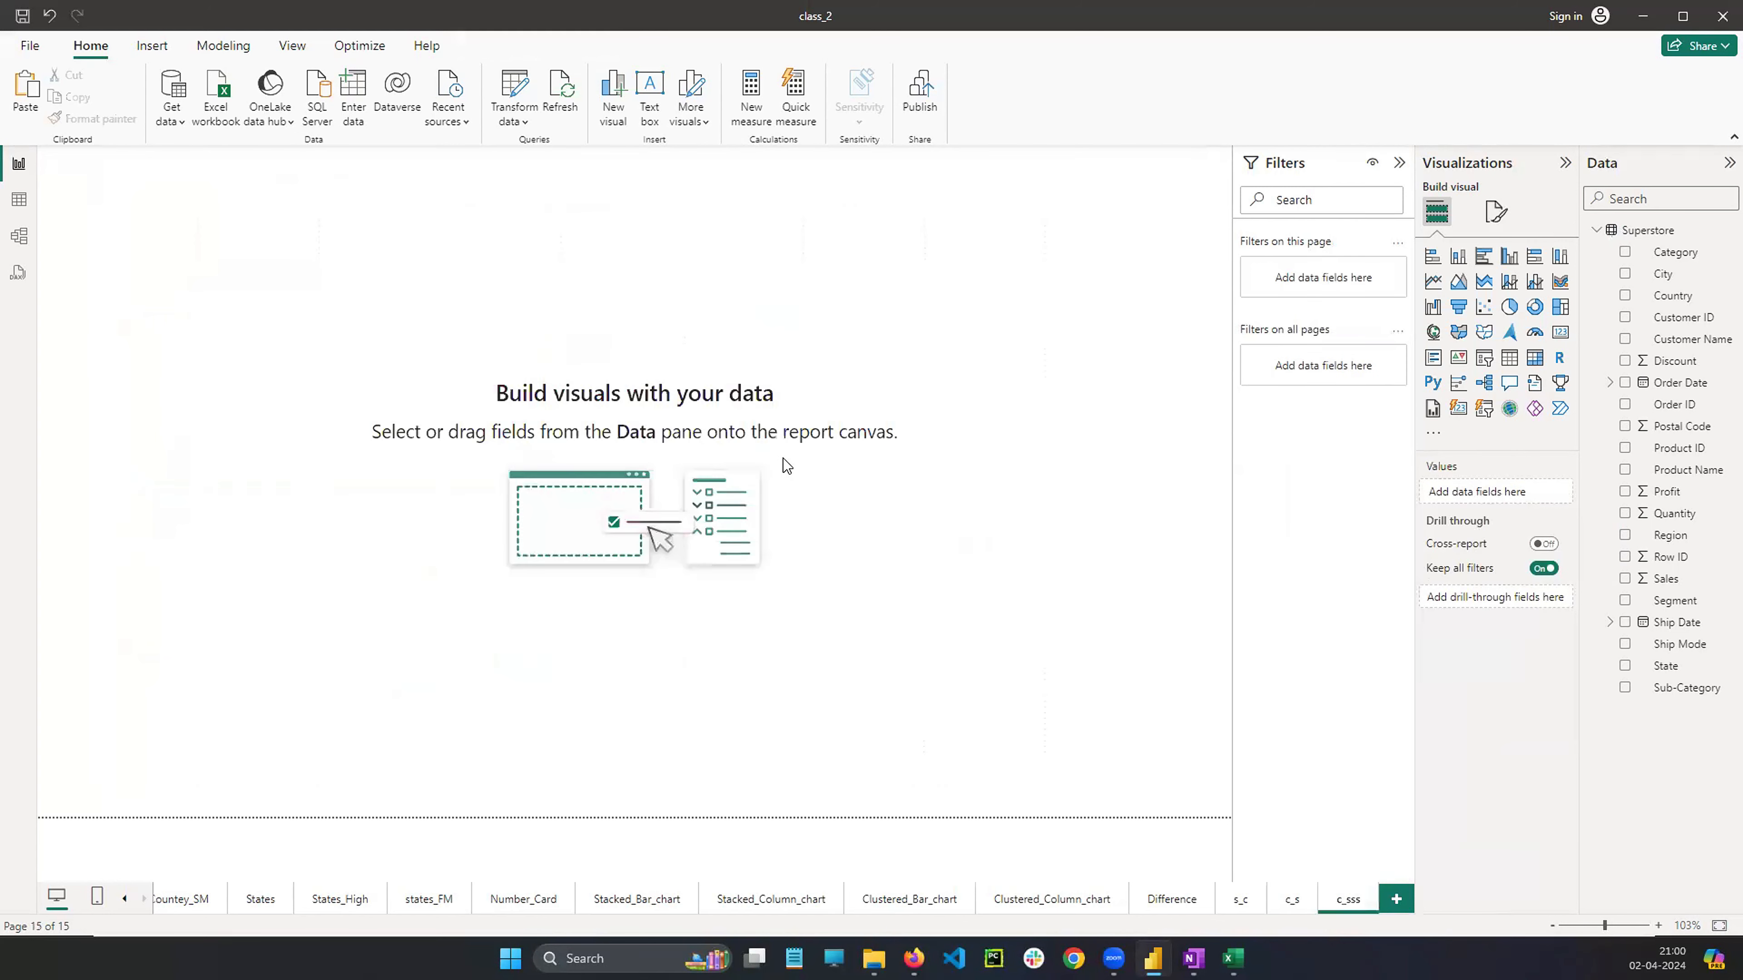
key(ctrl+v)
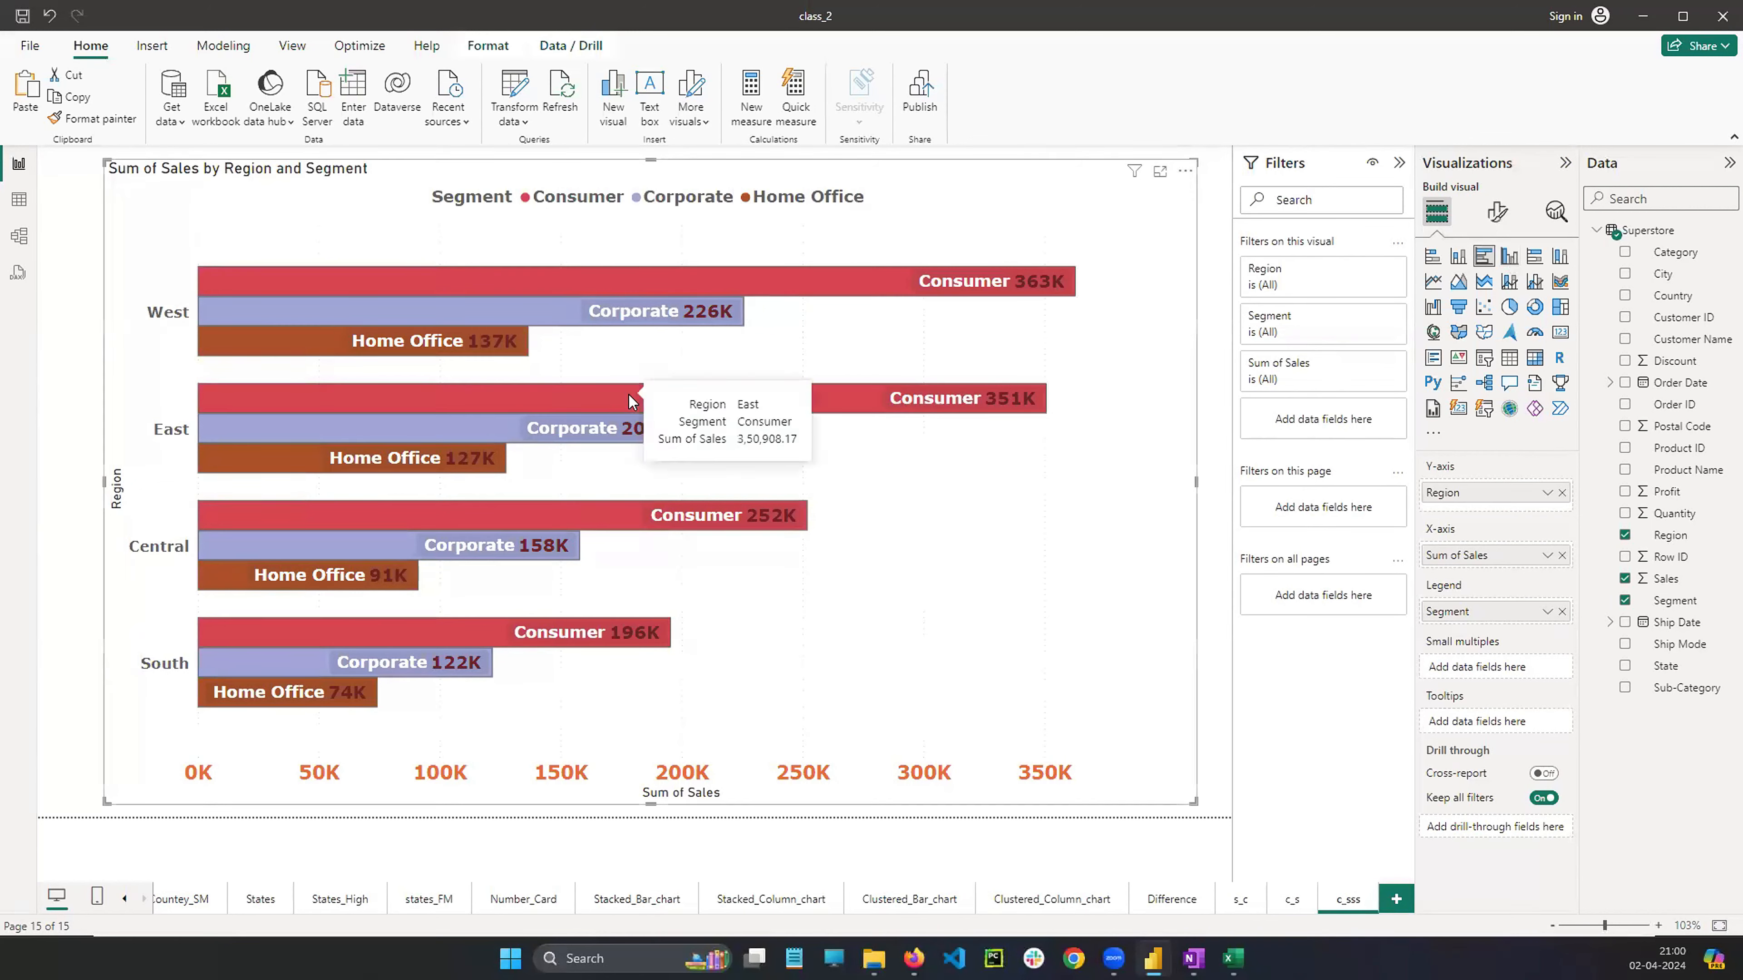
Change the pasted visual to a clustered column chart, extend its left edge and lower its top edge
click(1514, 264)
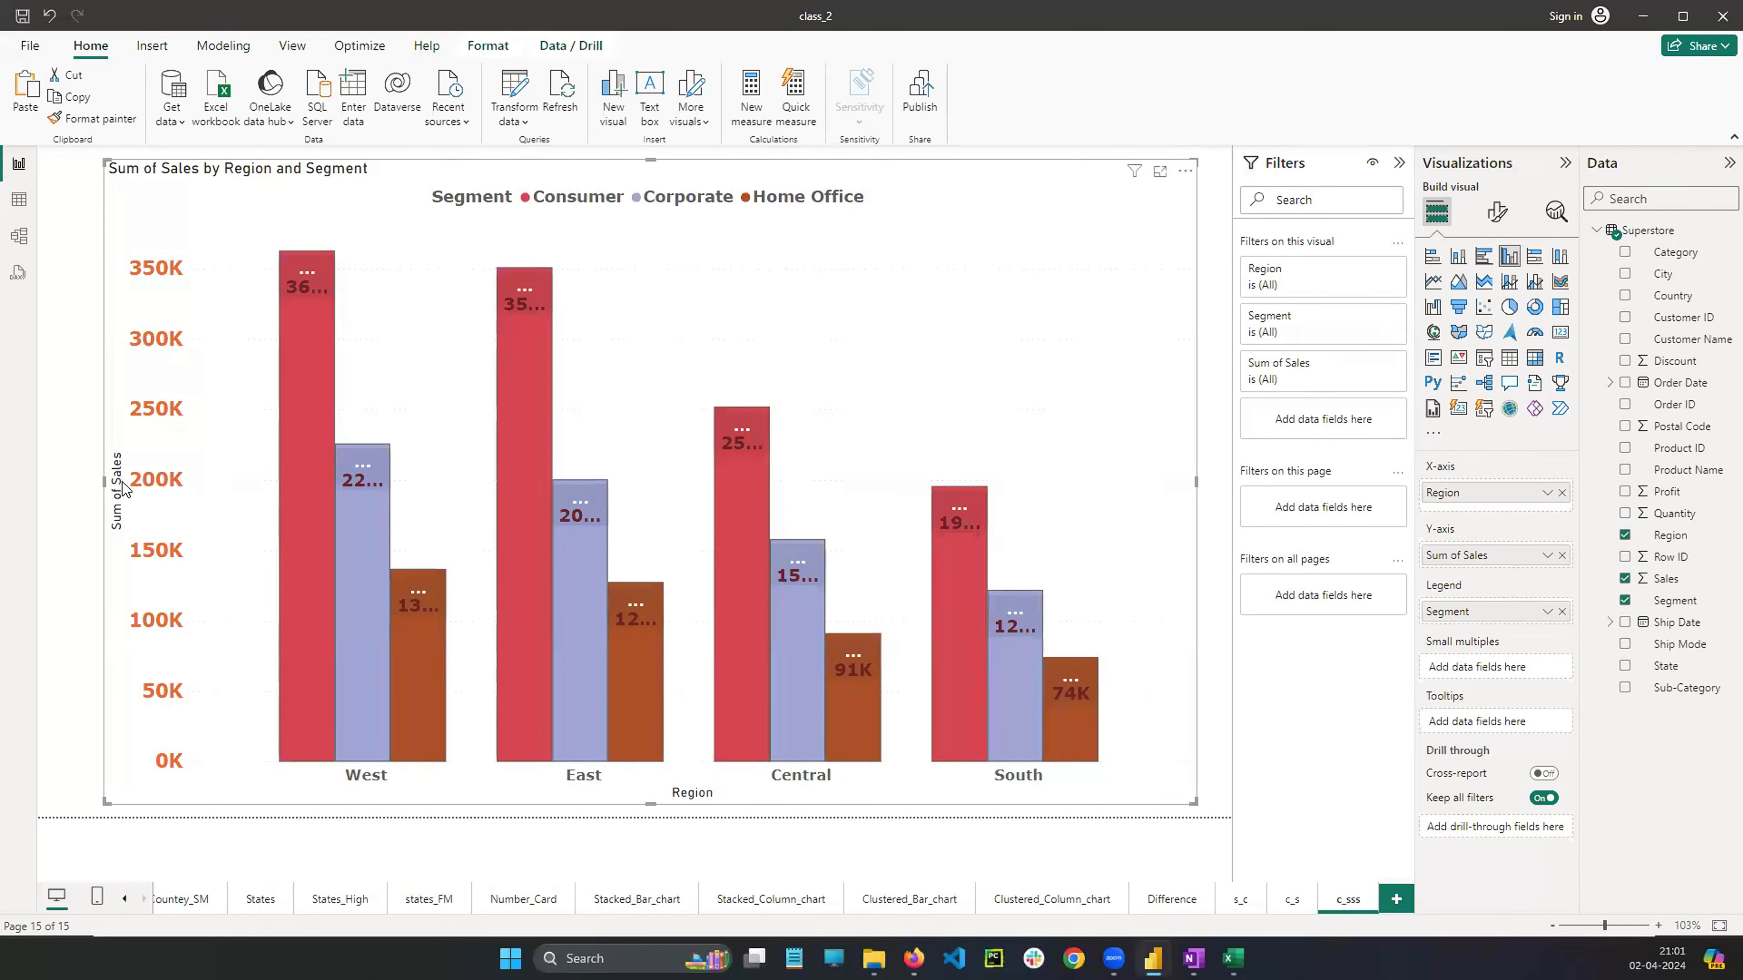
drag(80, 477, 40, 478)
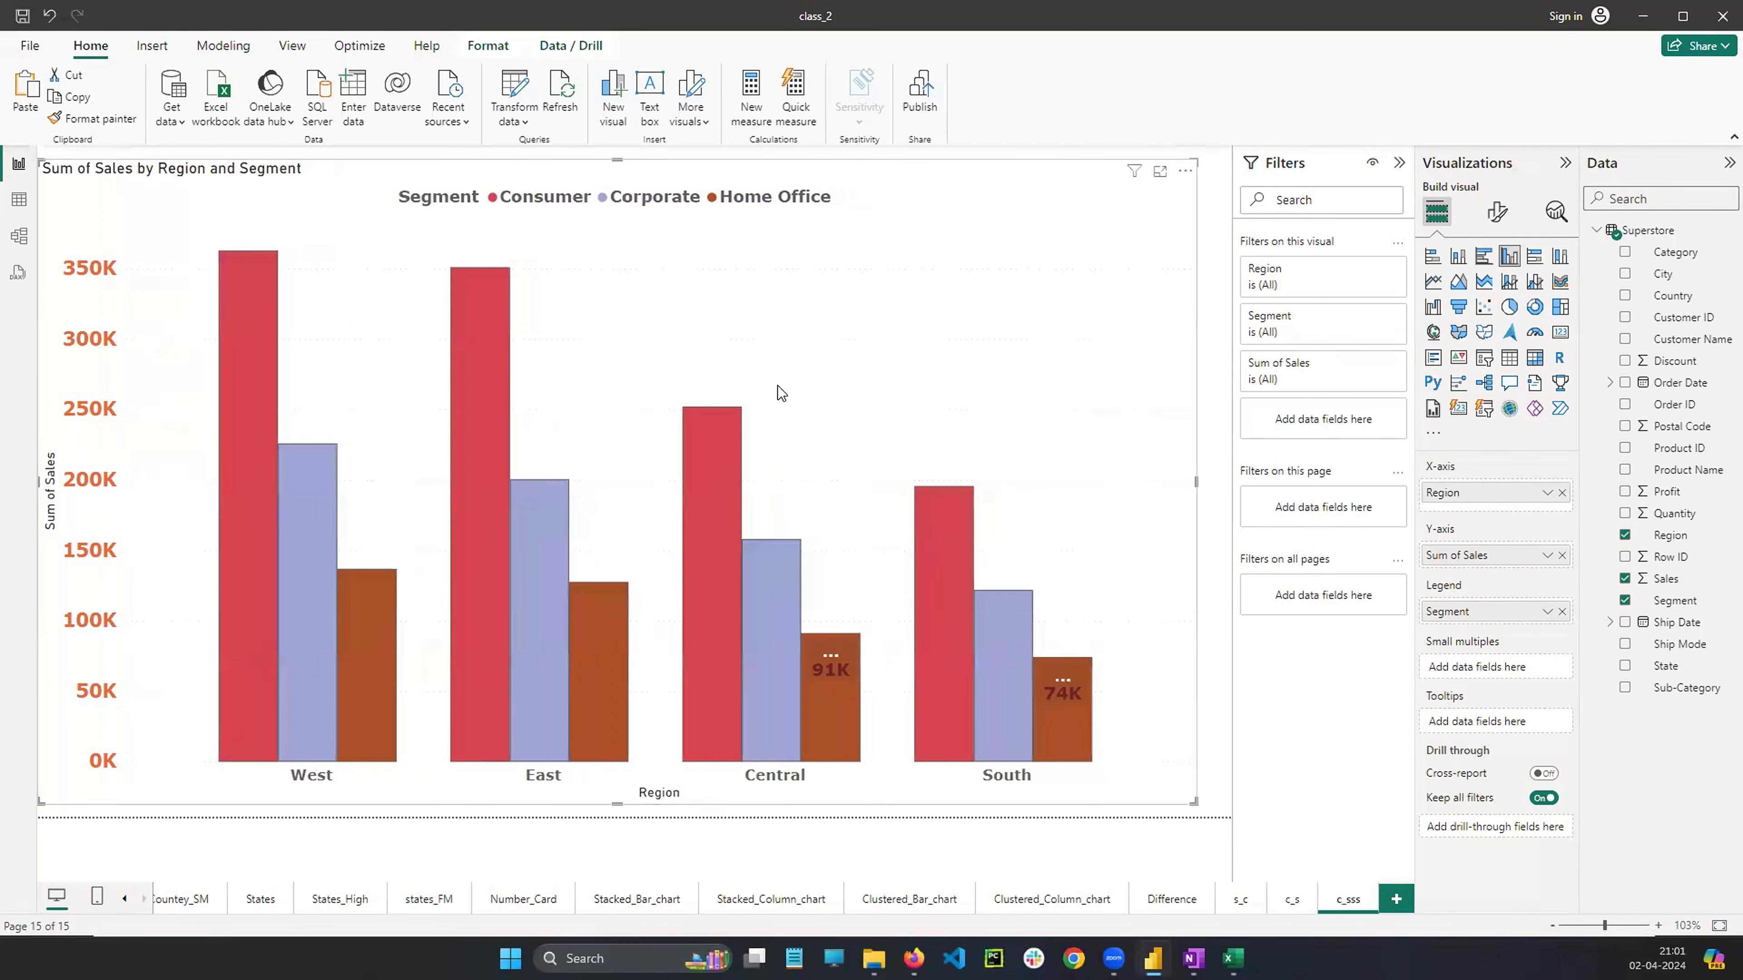
drag(615, 157, 618, 205)
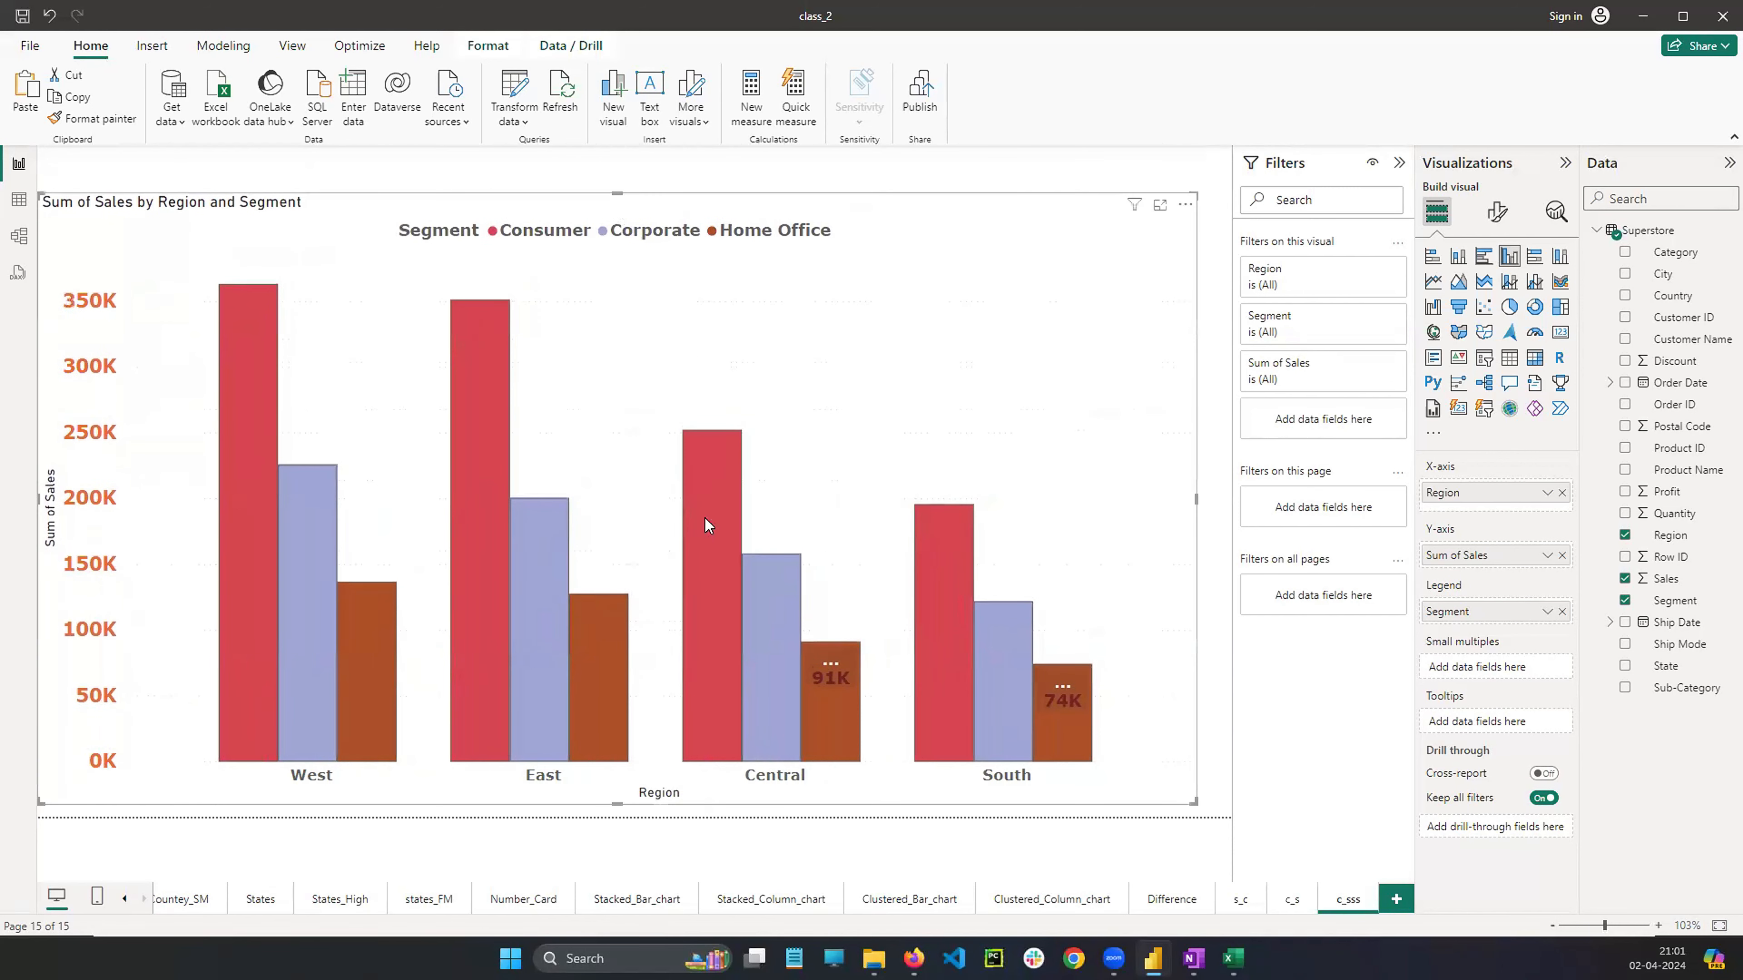
Widen the column chart slightly and reduce its data label value font size to 8
click(1497, 214)
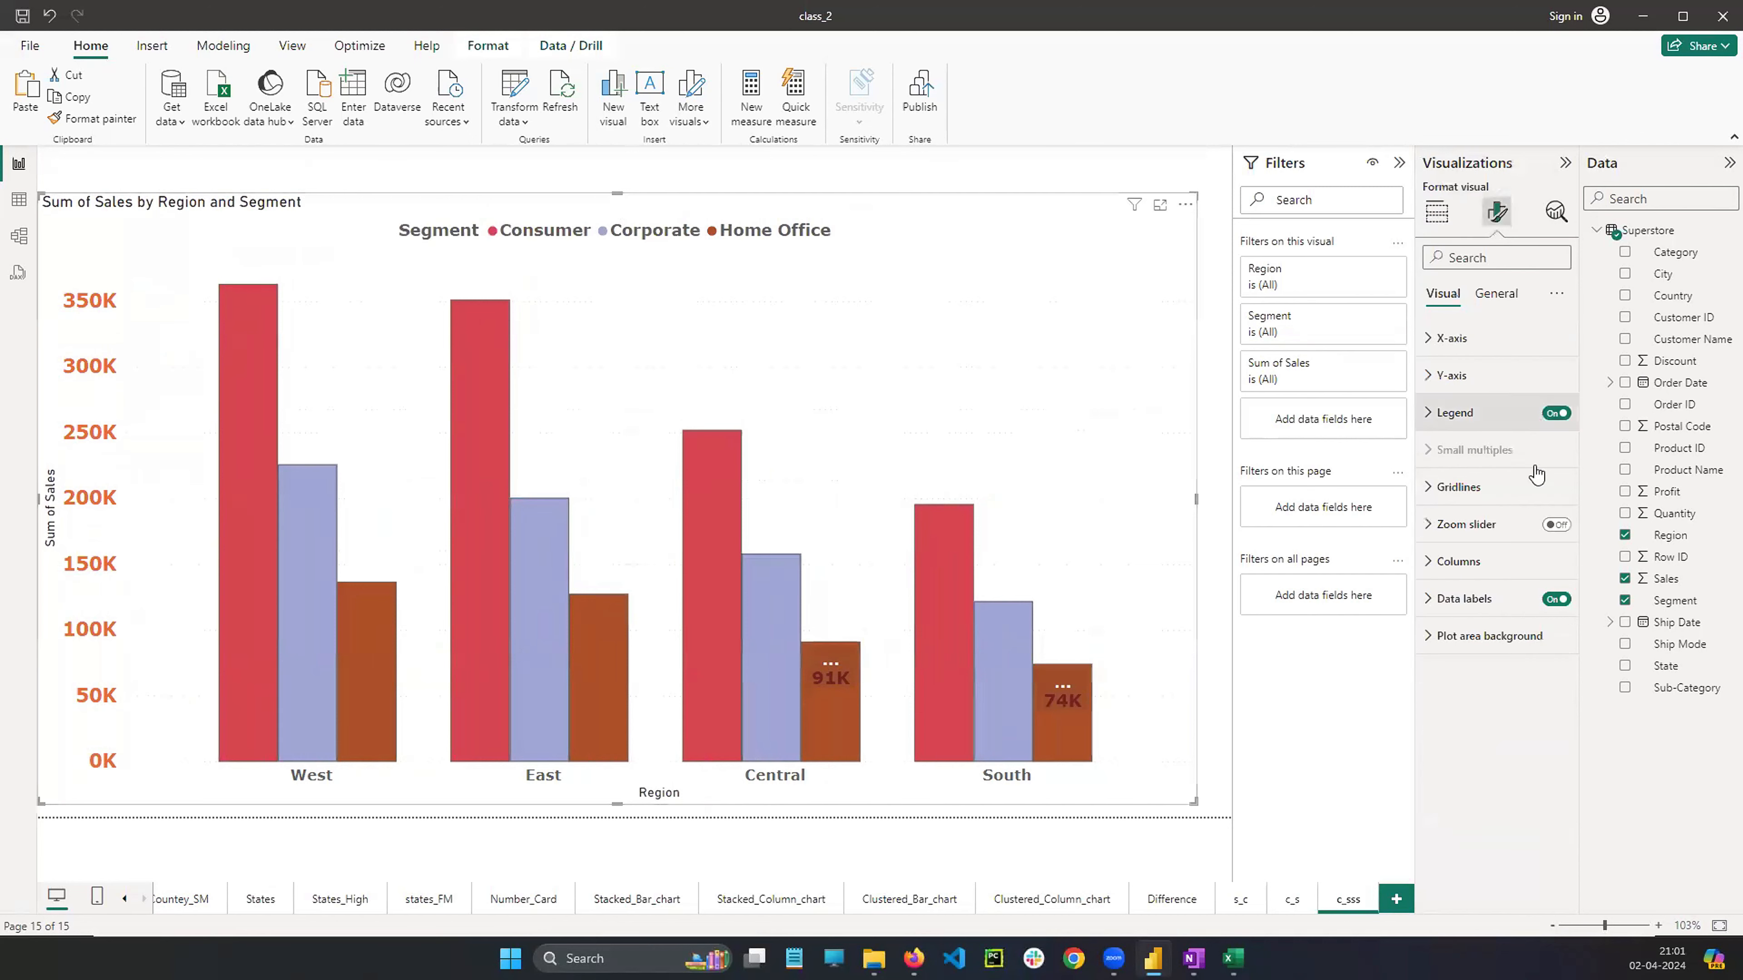
click(1449, 604)
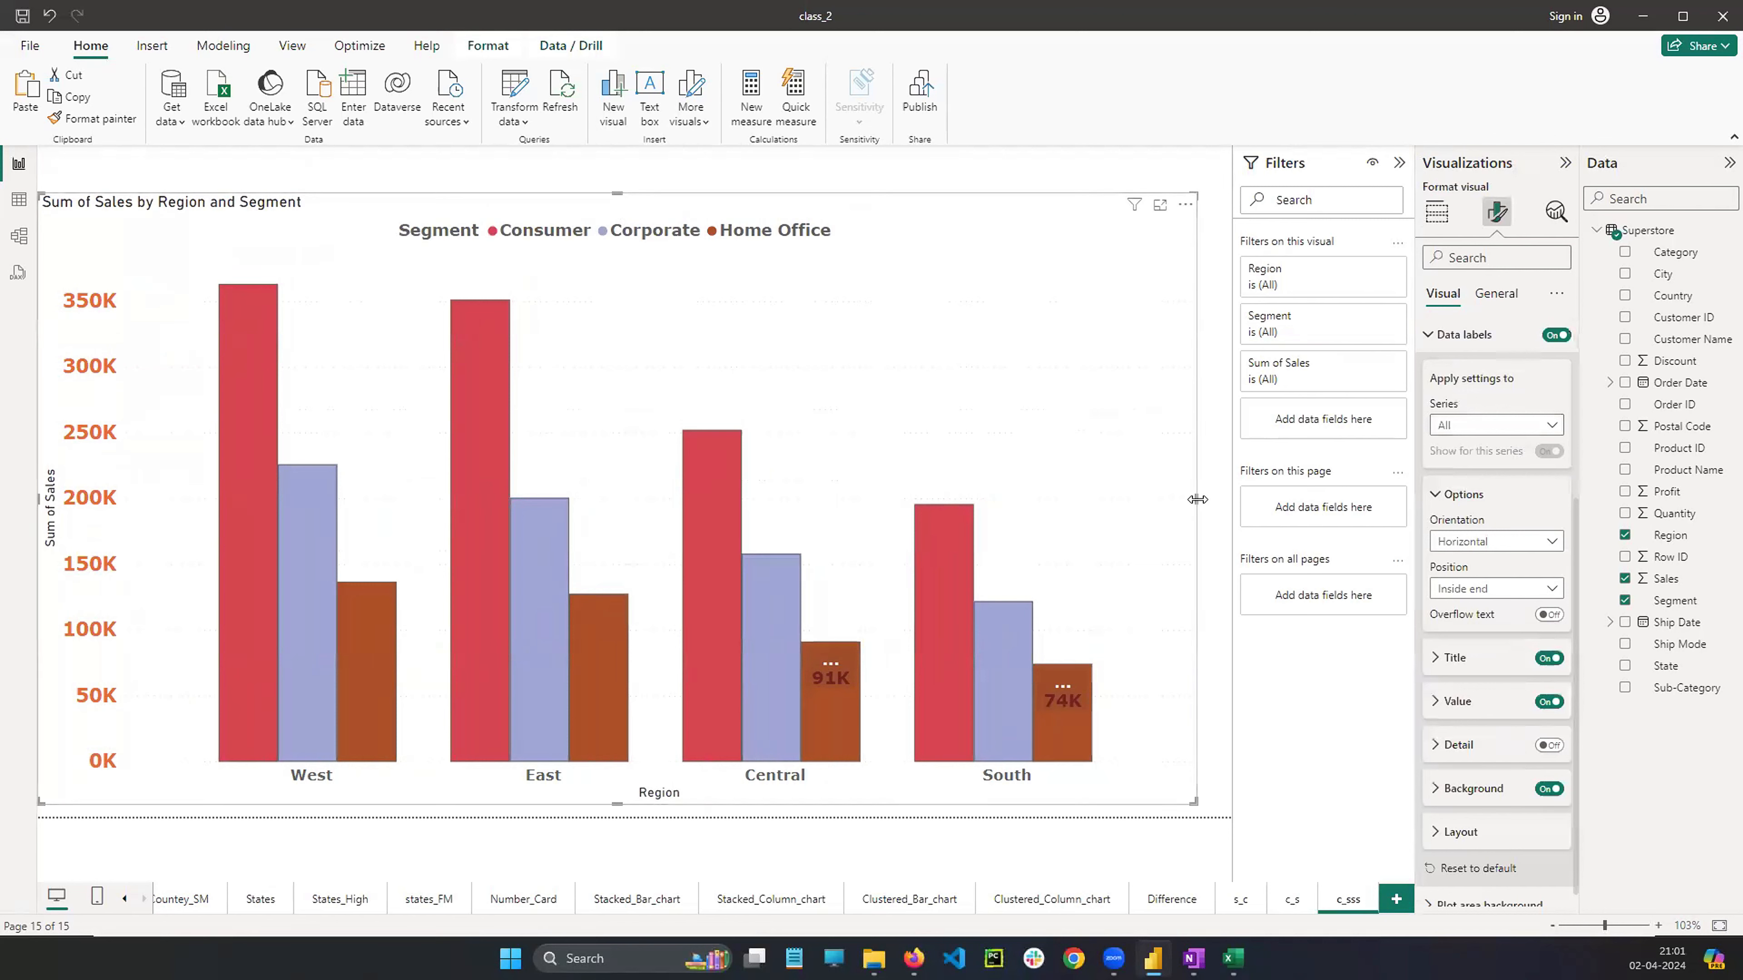
drag(1196, 499, 1228, 508)
scroll(1460, 485, up, 3)
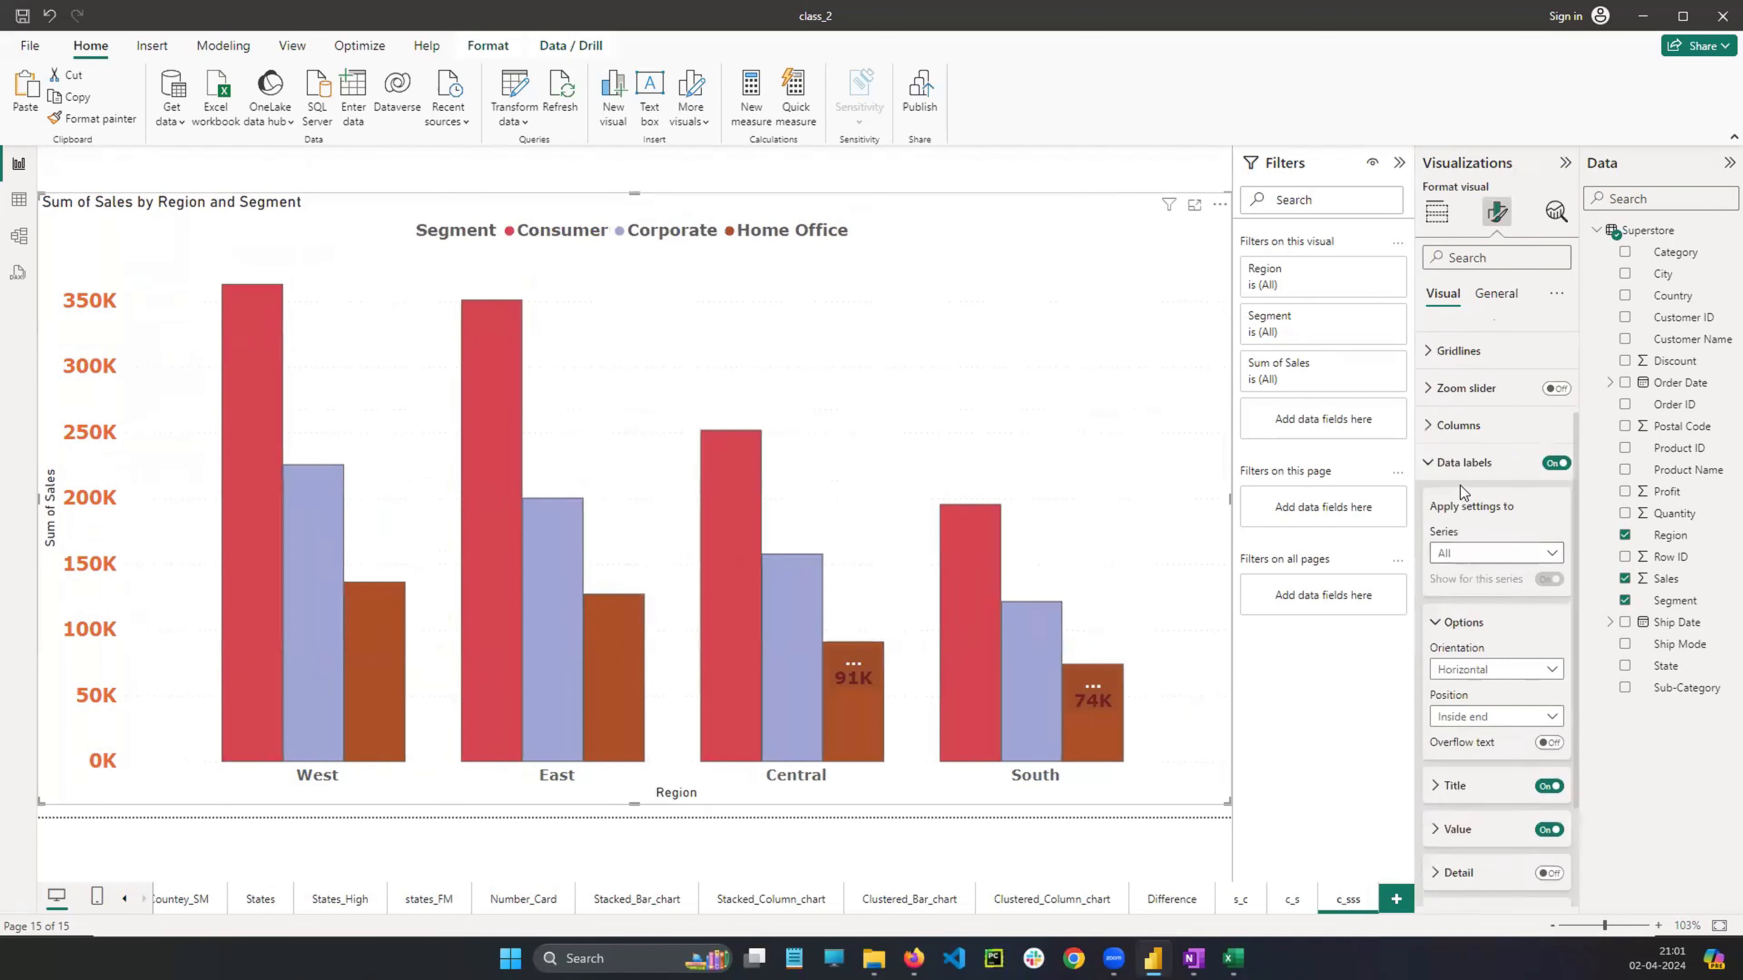
scroll(1464, 534, down, 5)
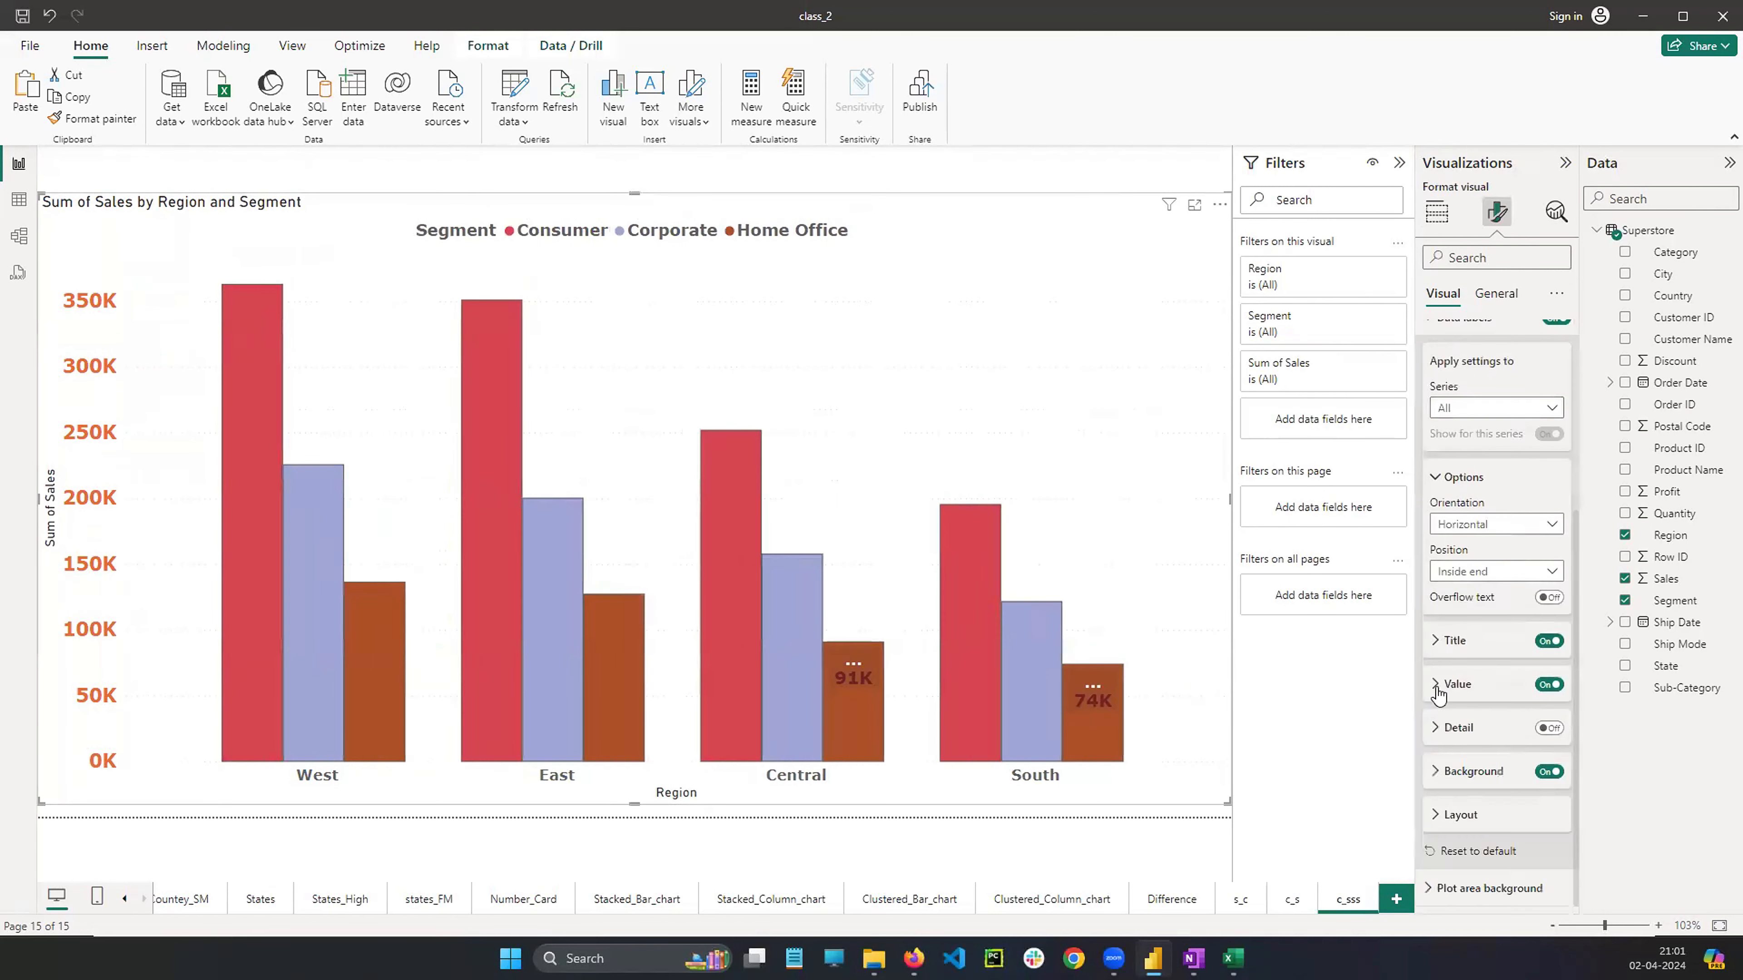
click(1498, 686)
click(1556, 621)
click(1557, 622)
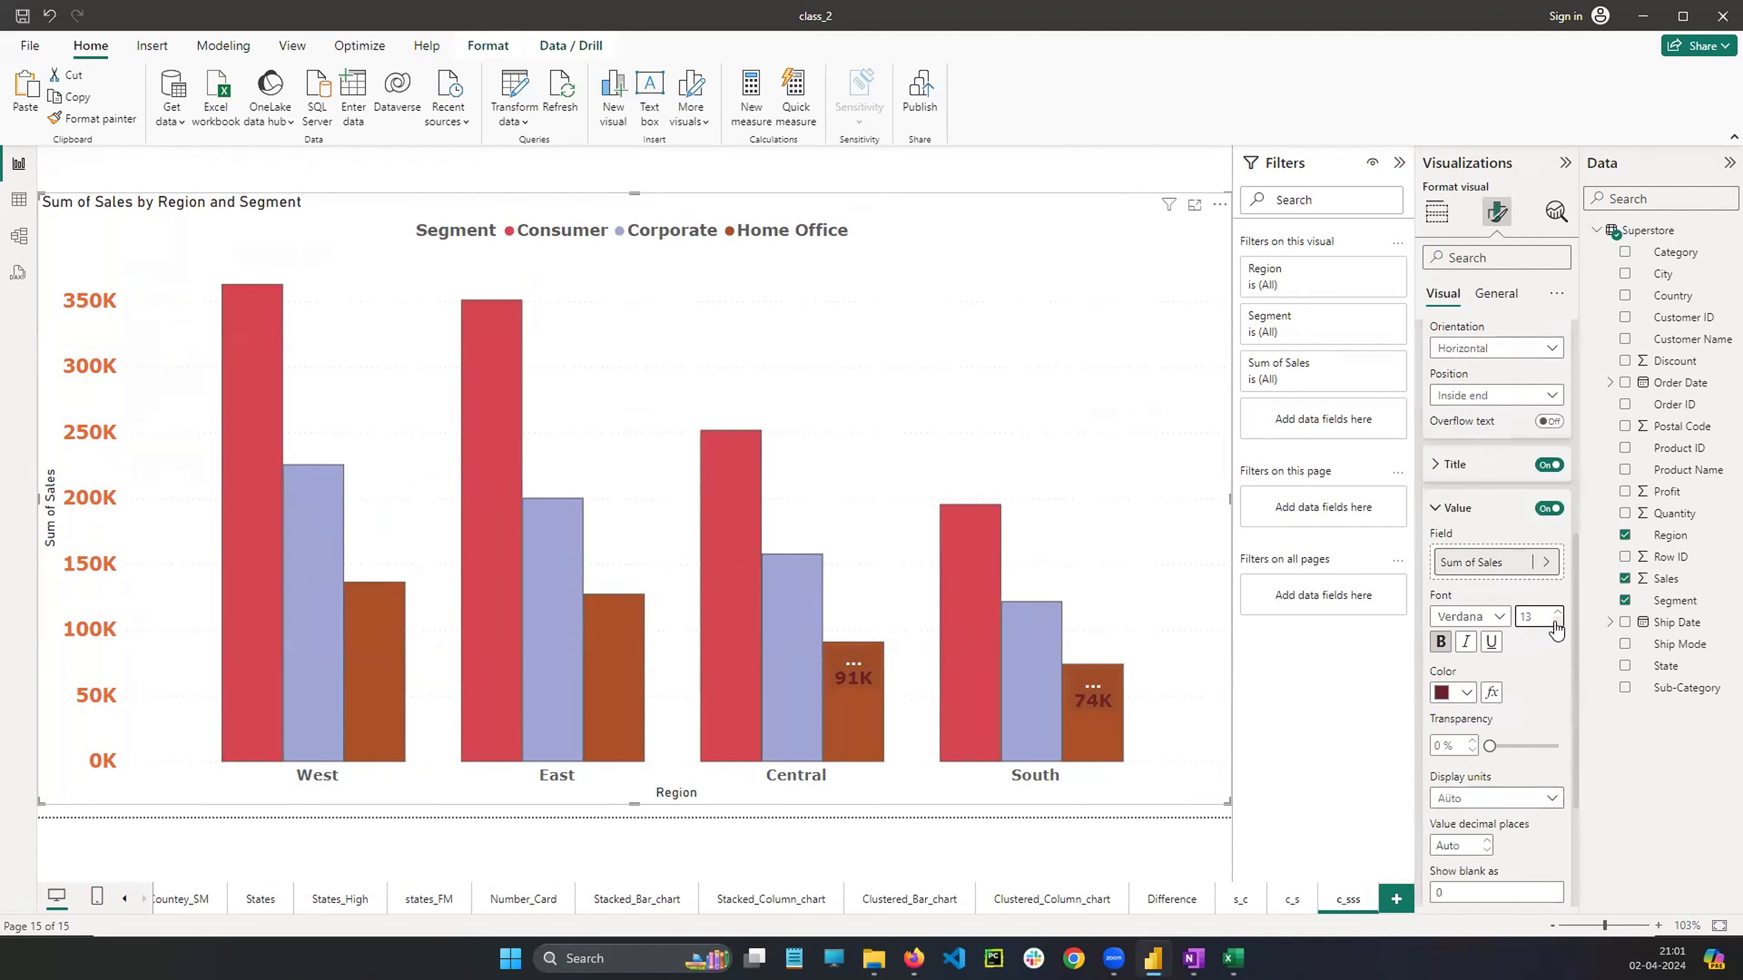
click(1556, 621)
click(1556, 621)
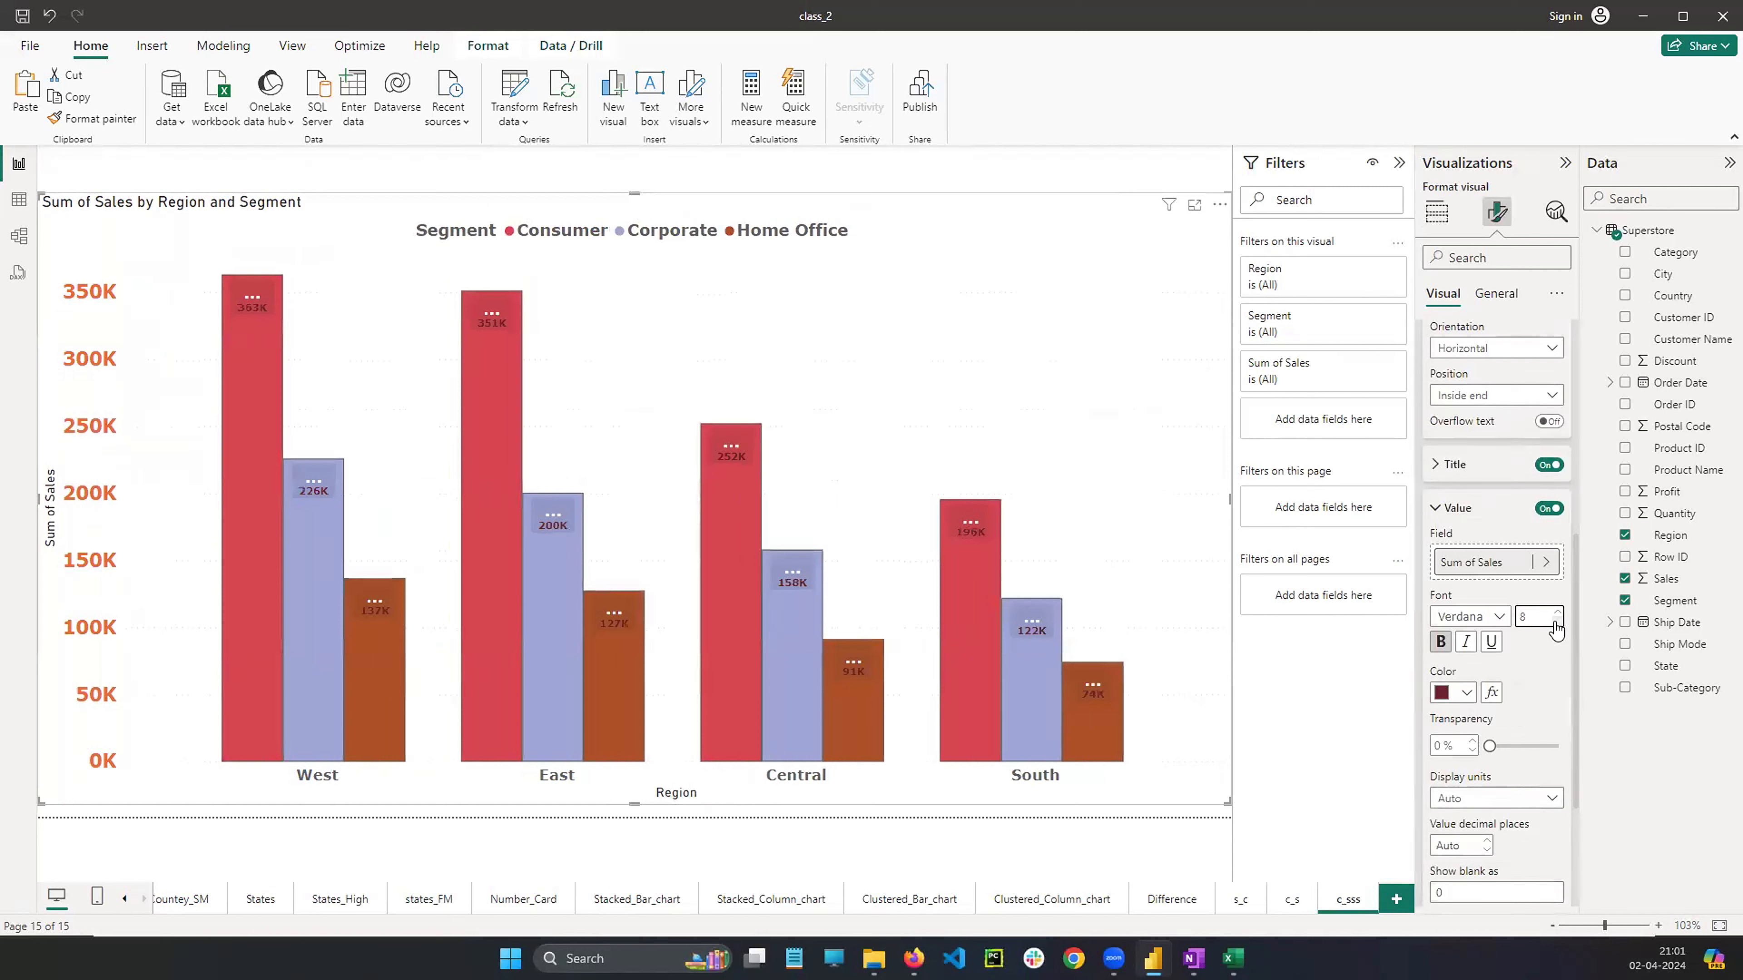
Review the column chart's data label options, value and detail settings
scroll(1472, 601, up, 3)
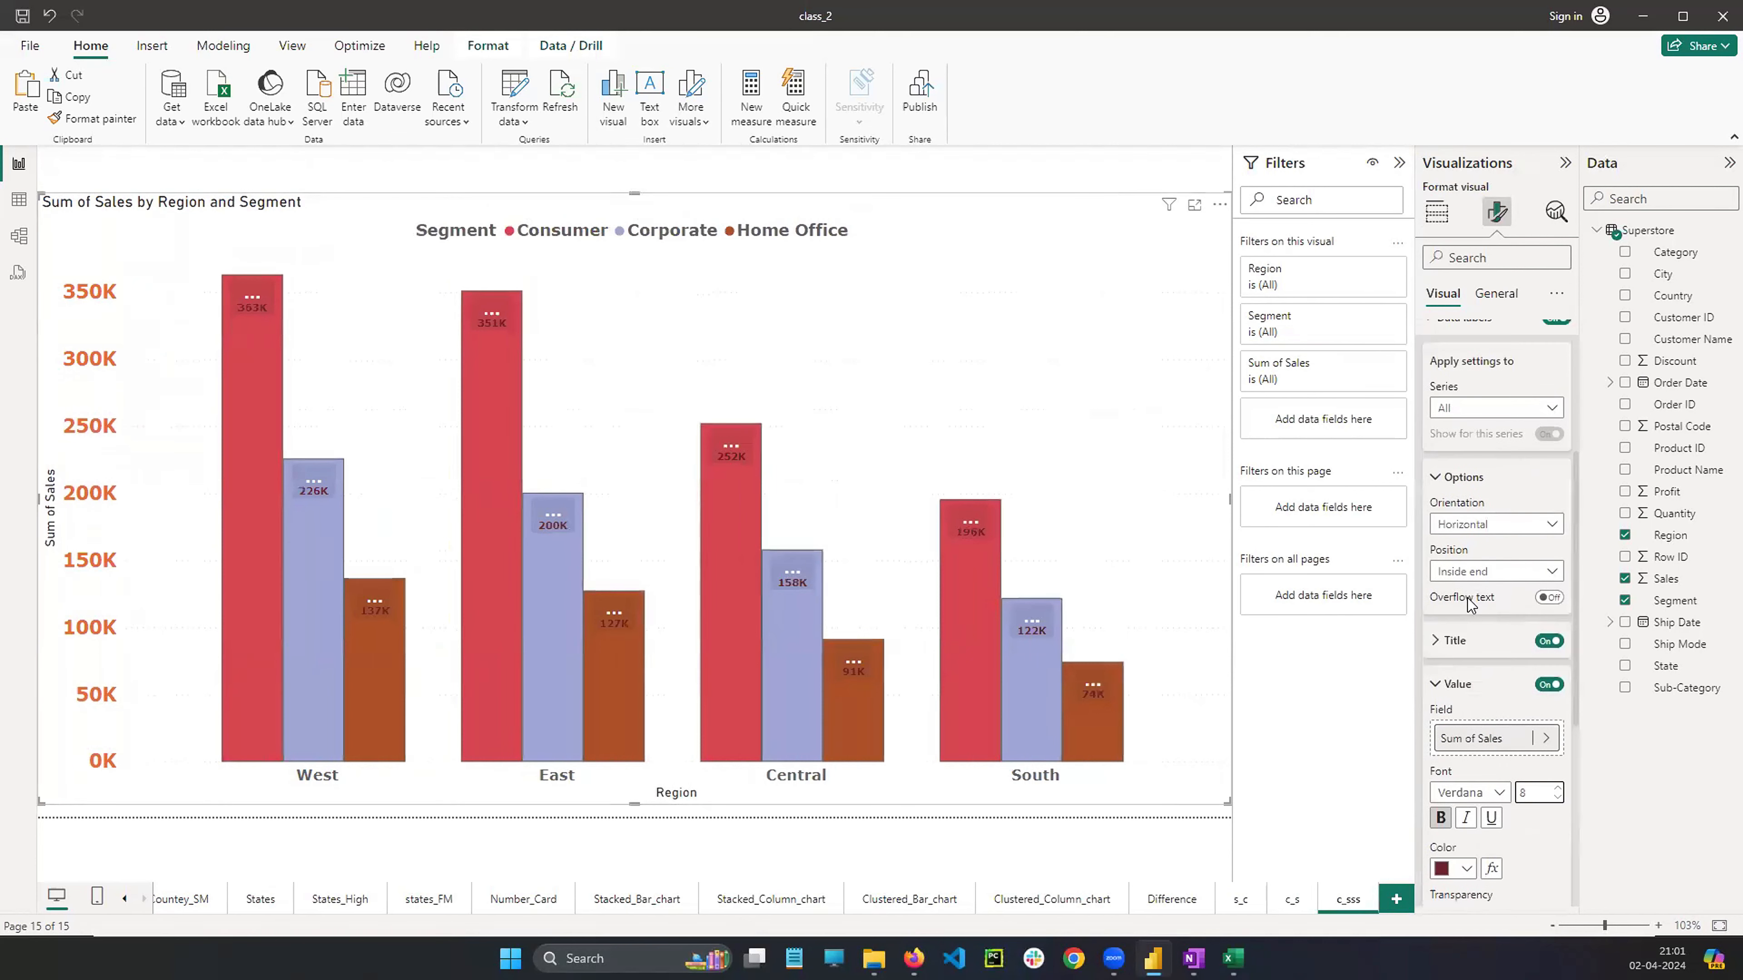
scroll(1470, 604, up, 3)
scroll(1482, 618, down, 3)
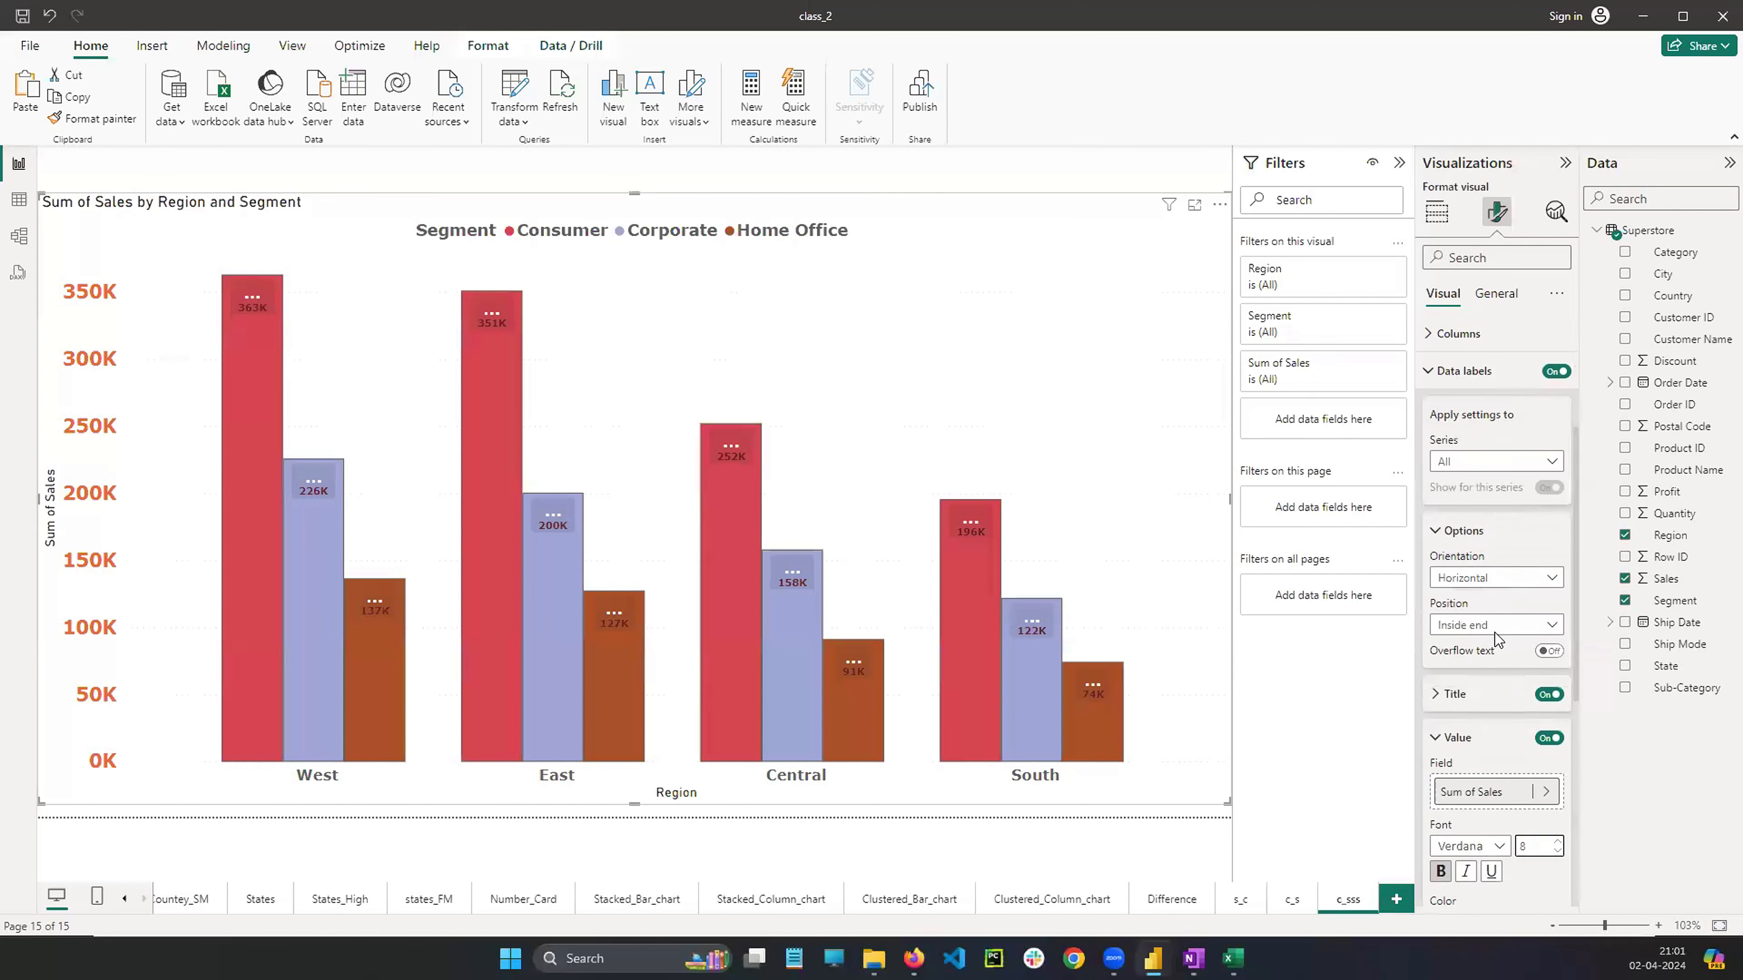
scroll(1492, 625, down, 3)
scroll(1472, 597, up, 2)
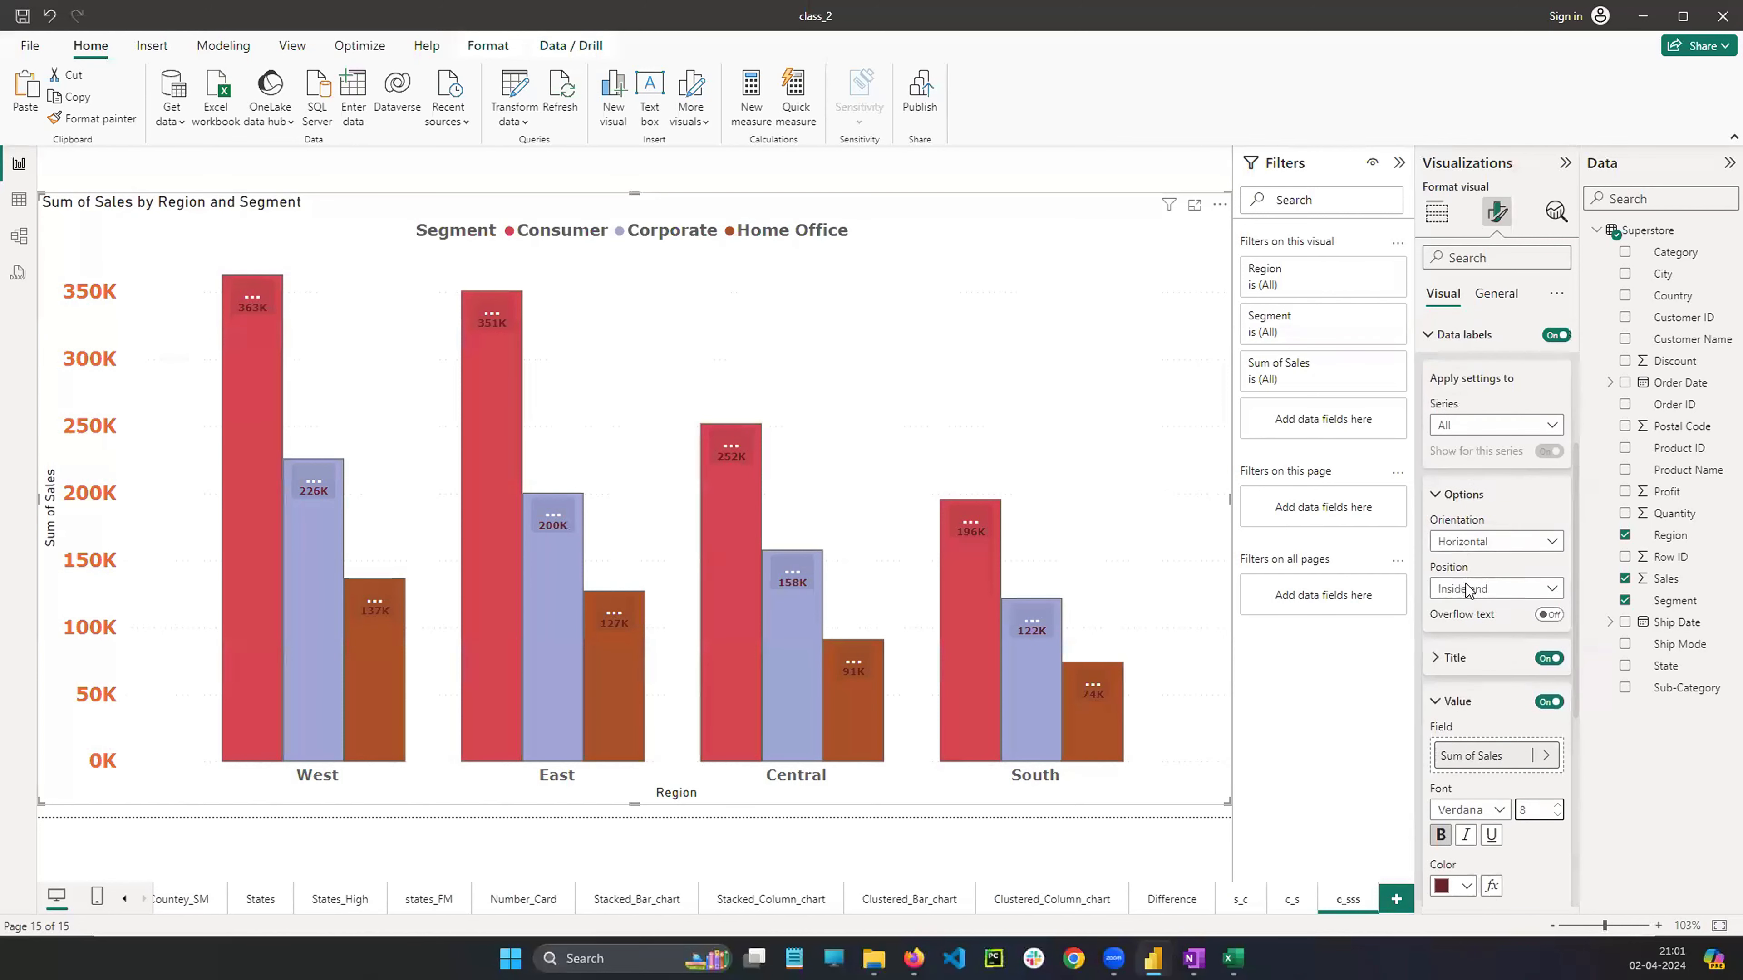
scroll(1468, 598, down, 6)
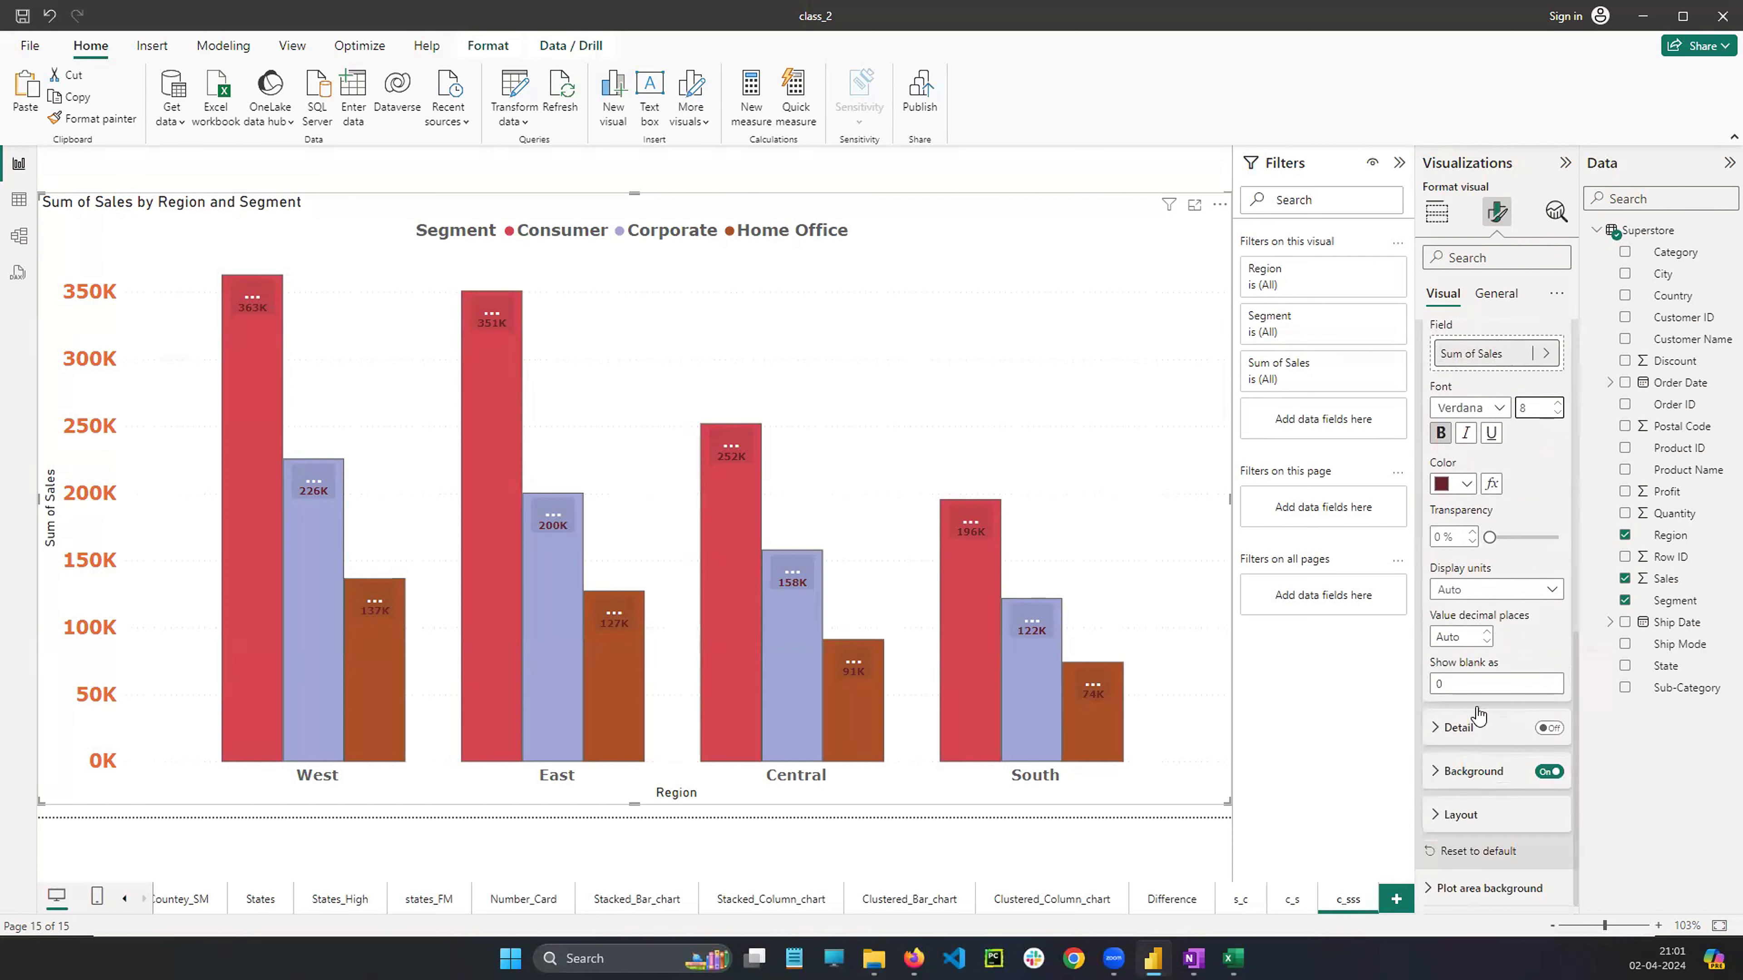
scroll(1451, 755, up, 5)
scroll(1468, 524, up, 5)
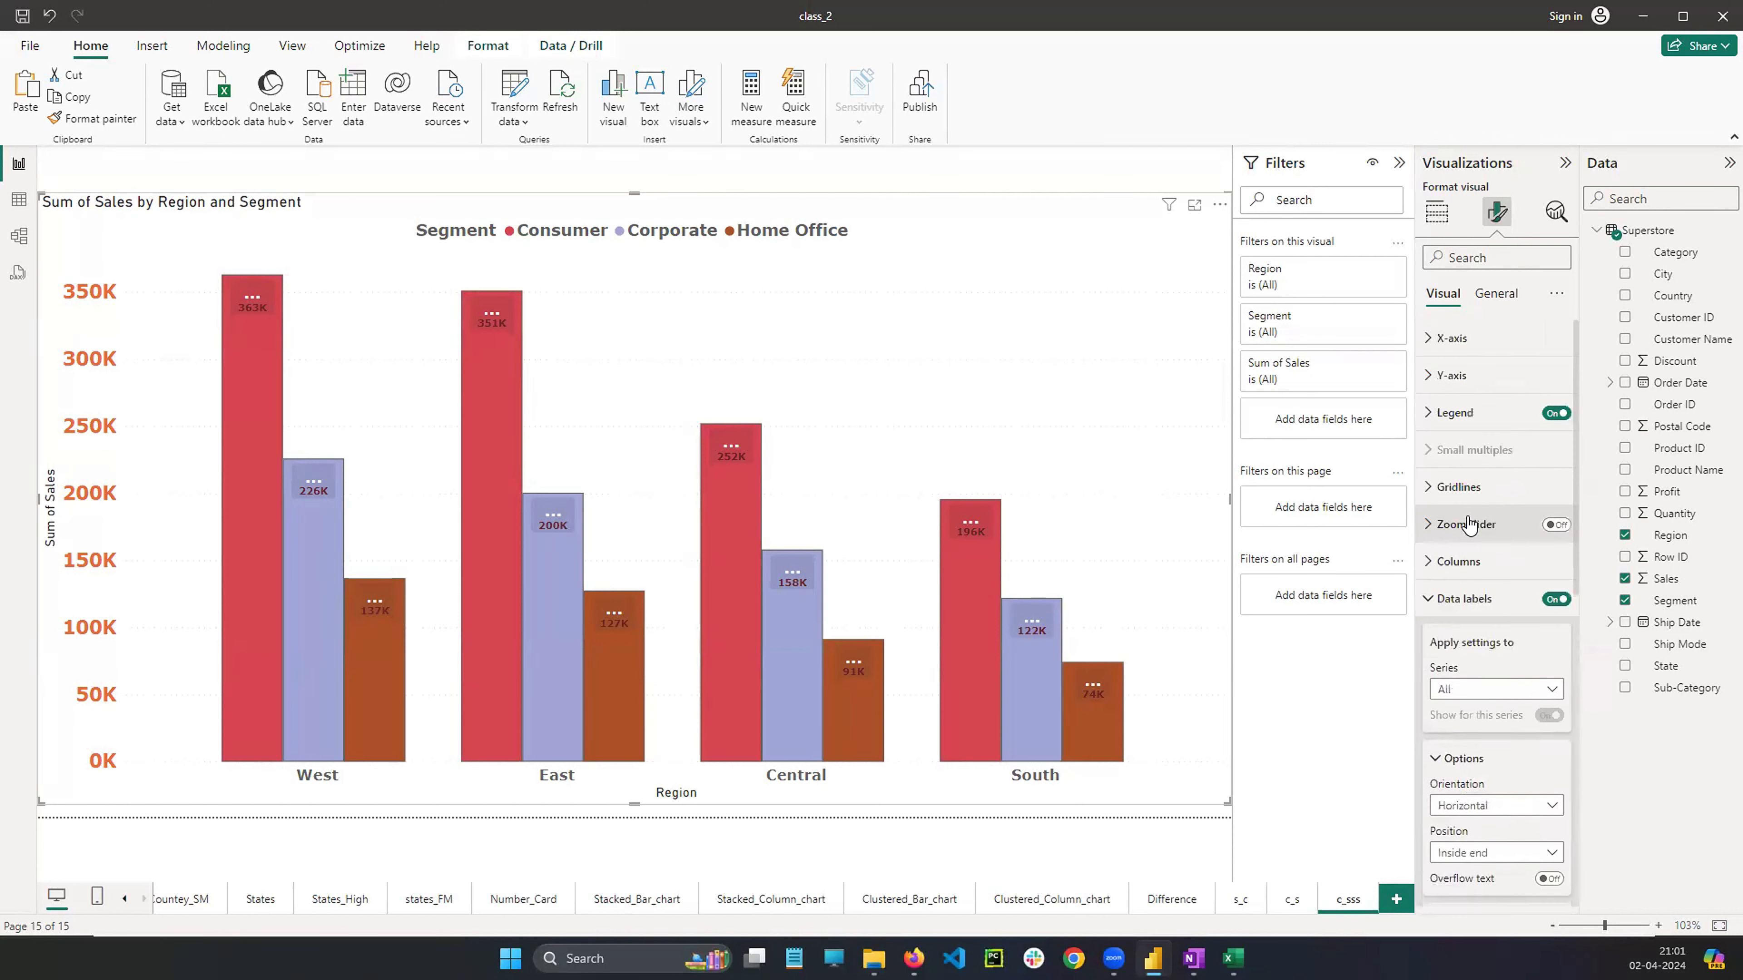
Review the column chart's legend options and the data label series settings
click(1430, 415)
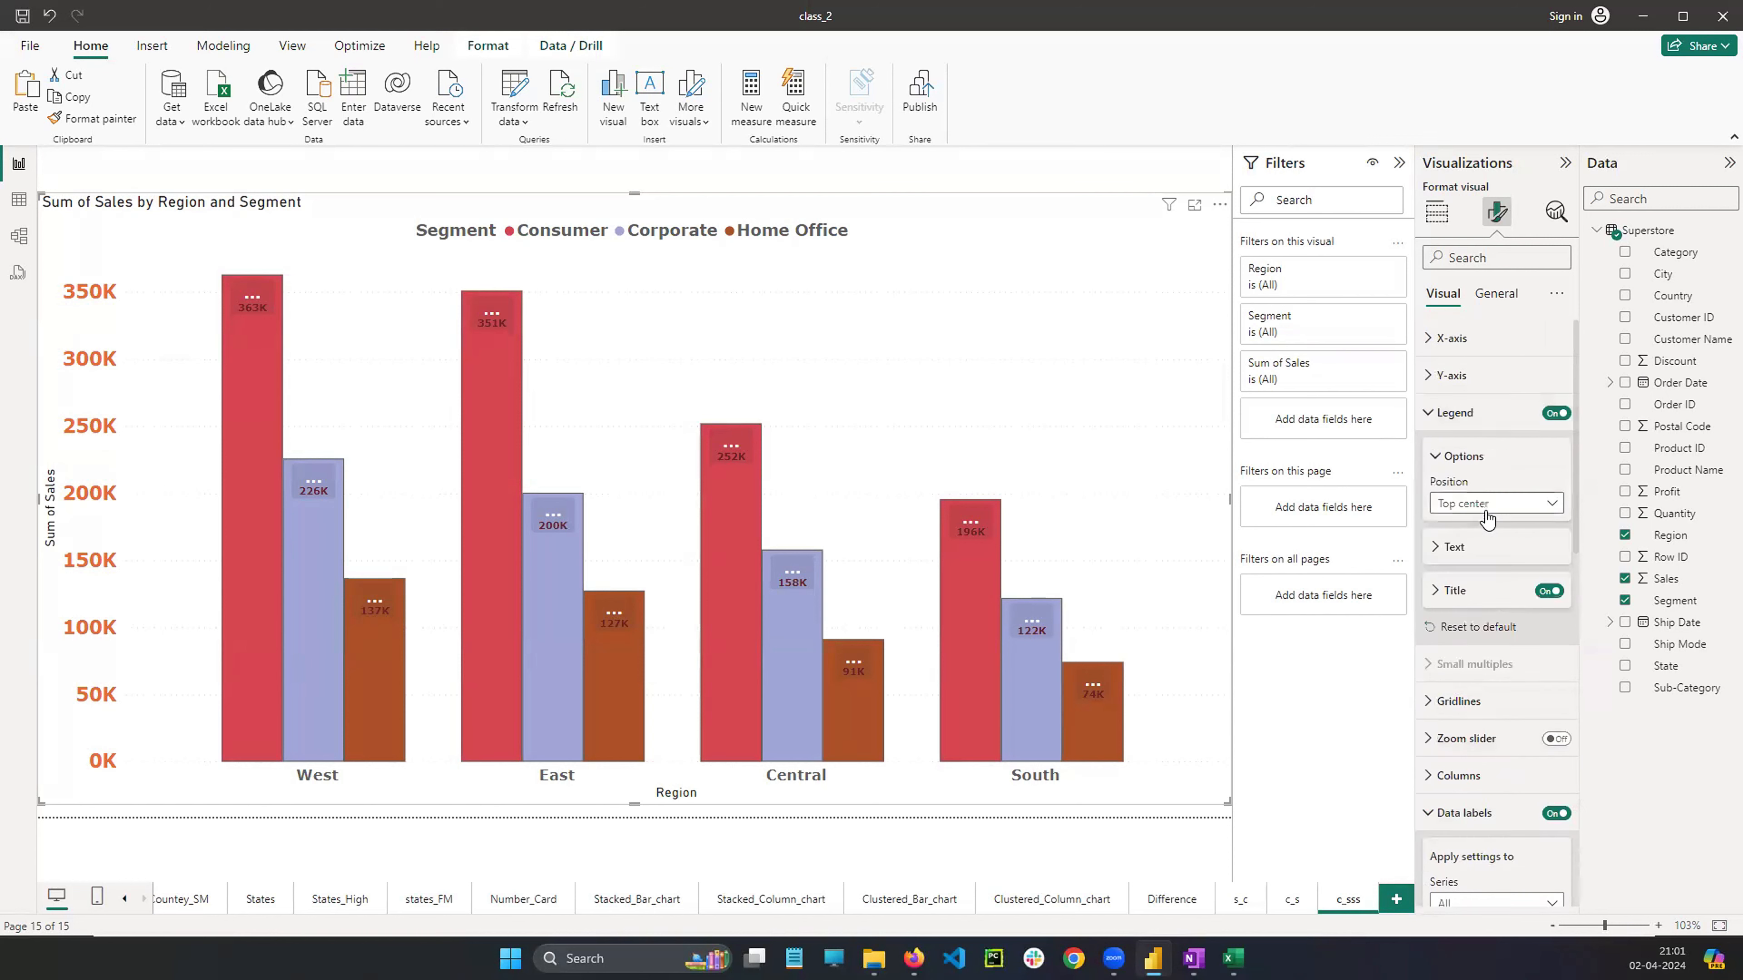
scroll(1441, 430, down, 3)
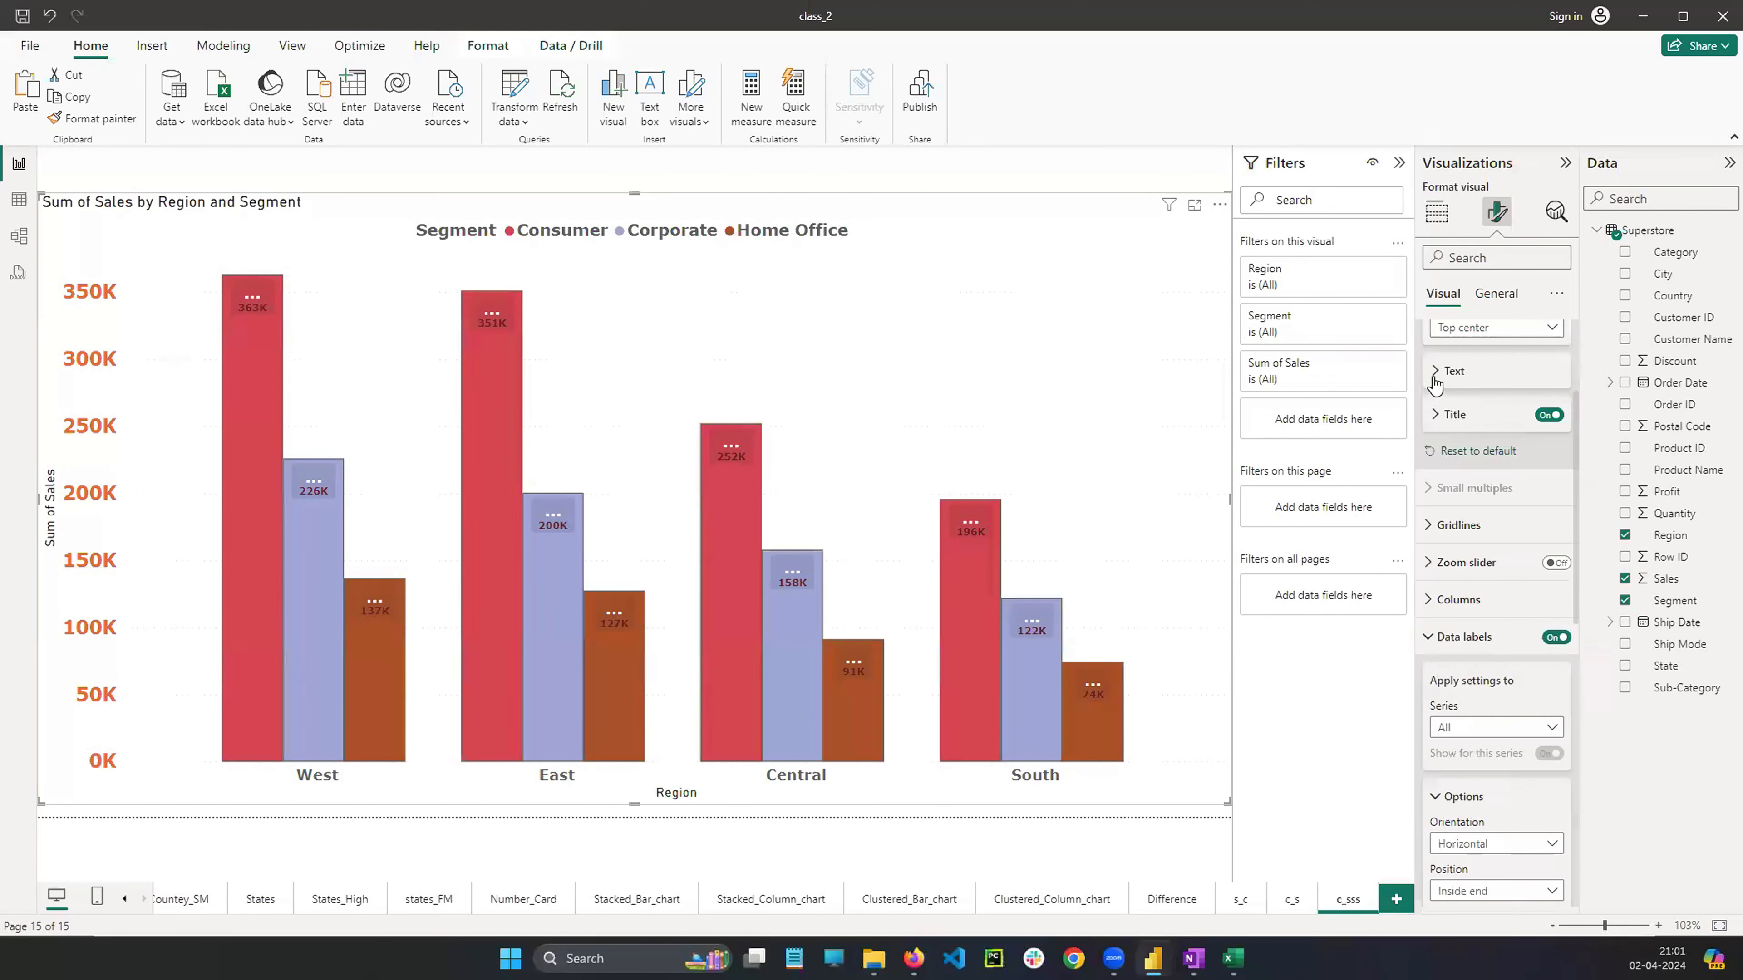
scroll(1463, 479, down, 3)
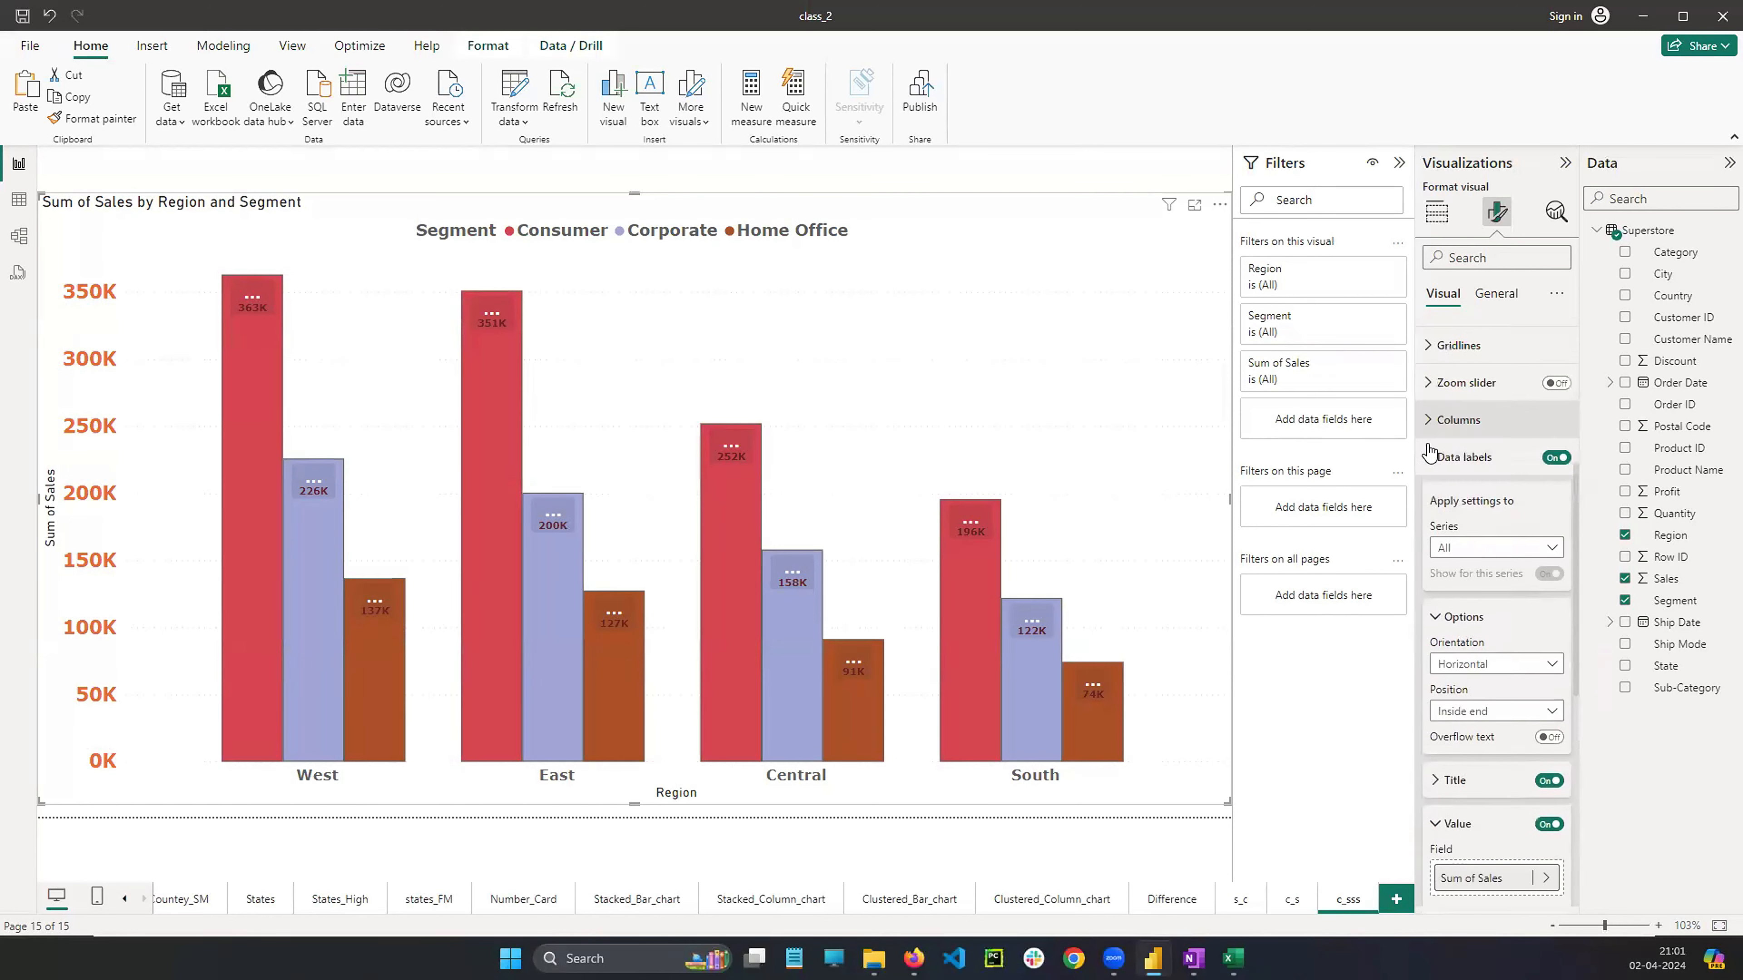
scroll(1473, 453, down, 1)
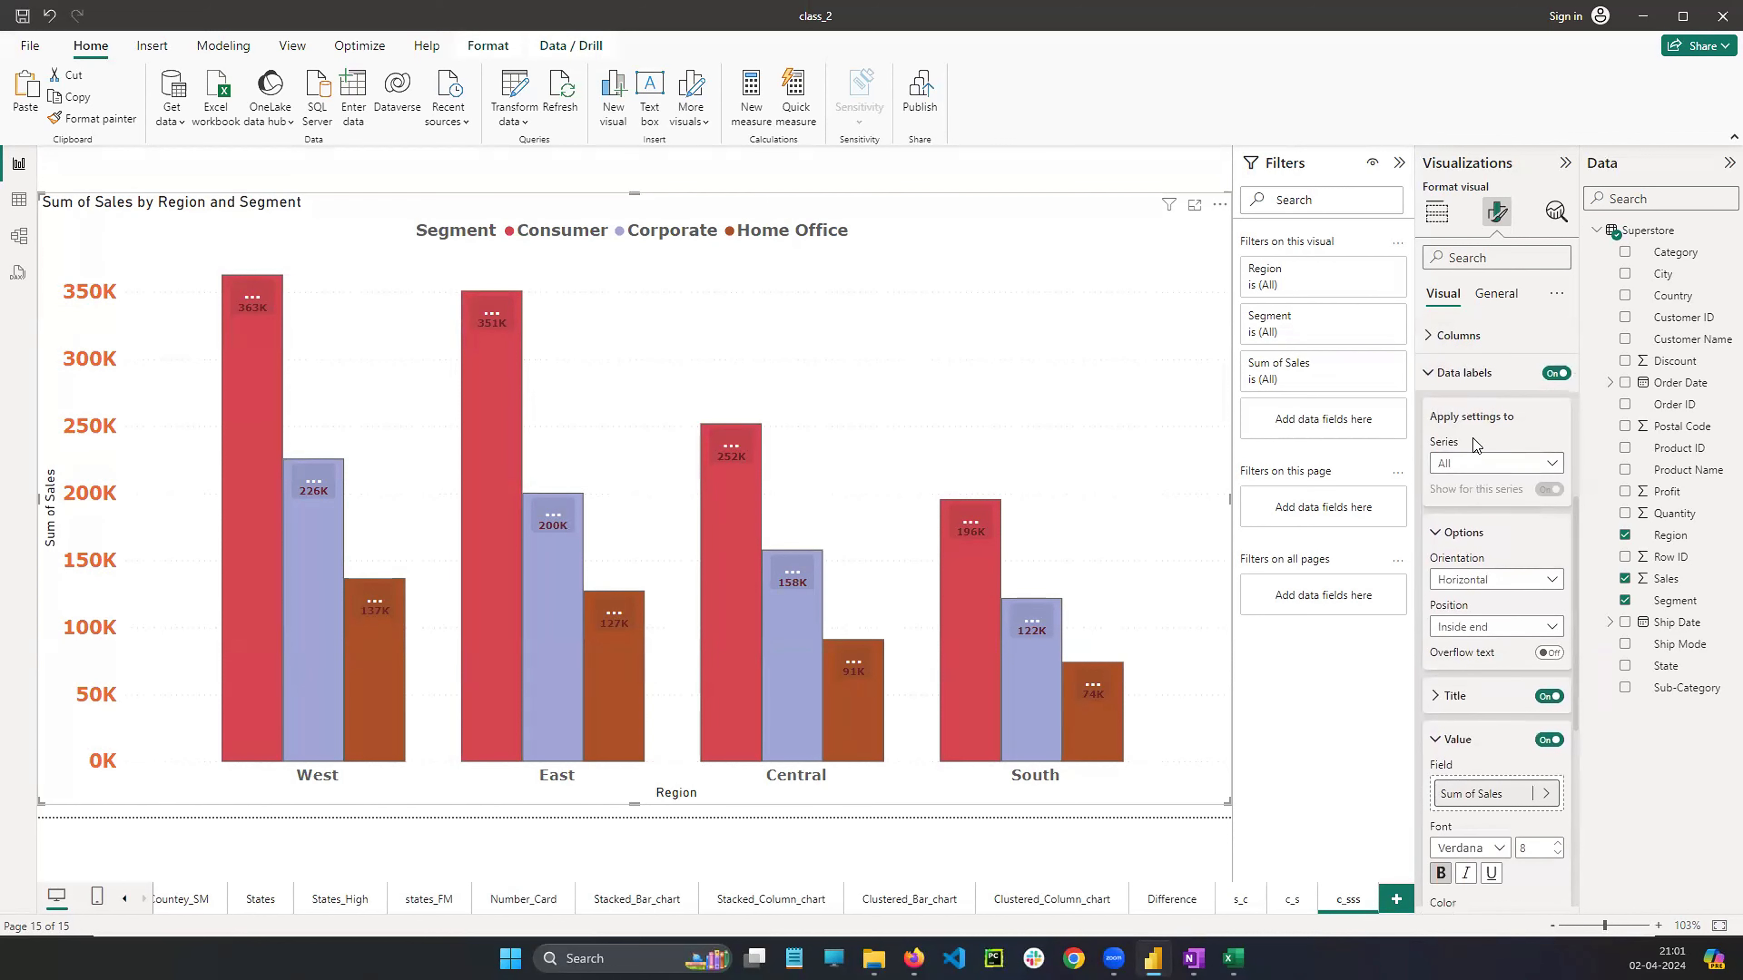
click(1475, 464)
click(1458, 493)
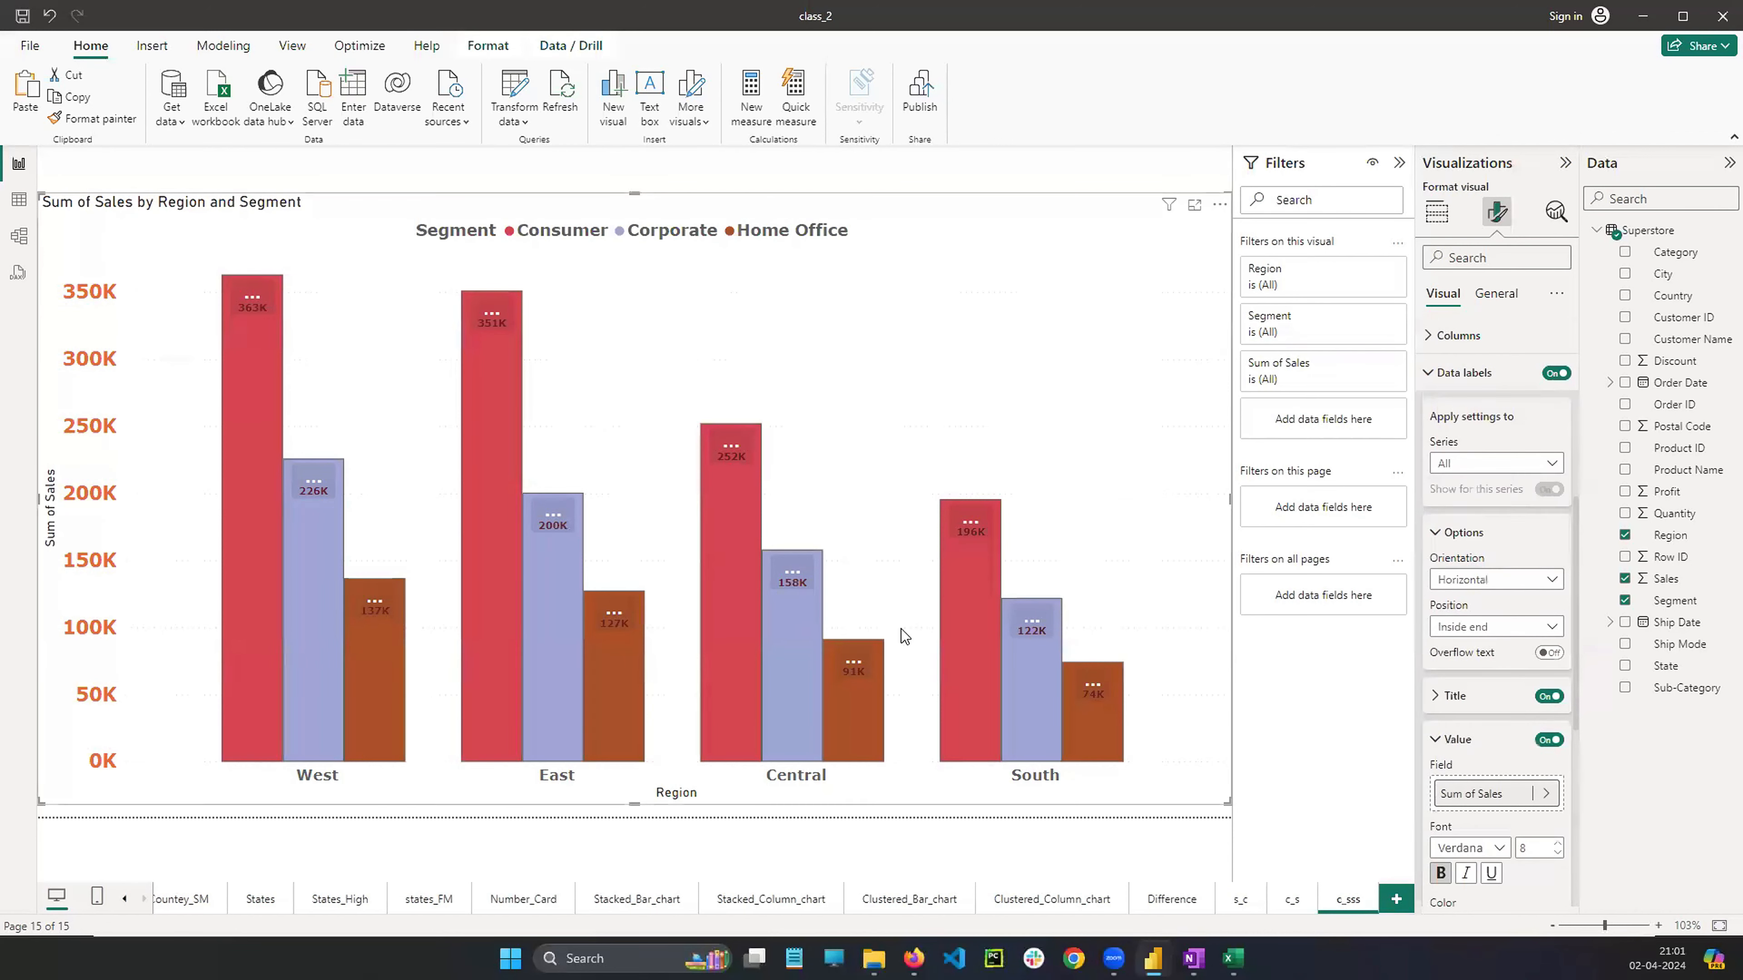
Switch the data label orientation to Vertical and back to Horizontal
scroll(1452, 521, down, 1)
click(1487, 493)
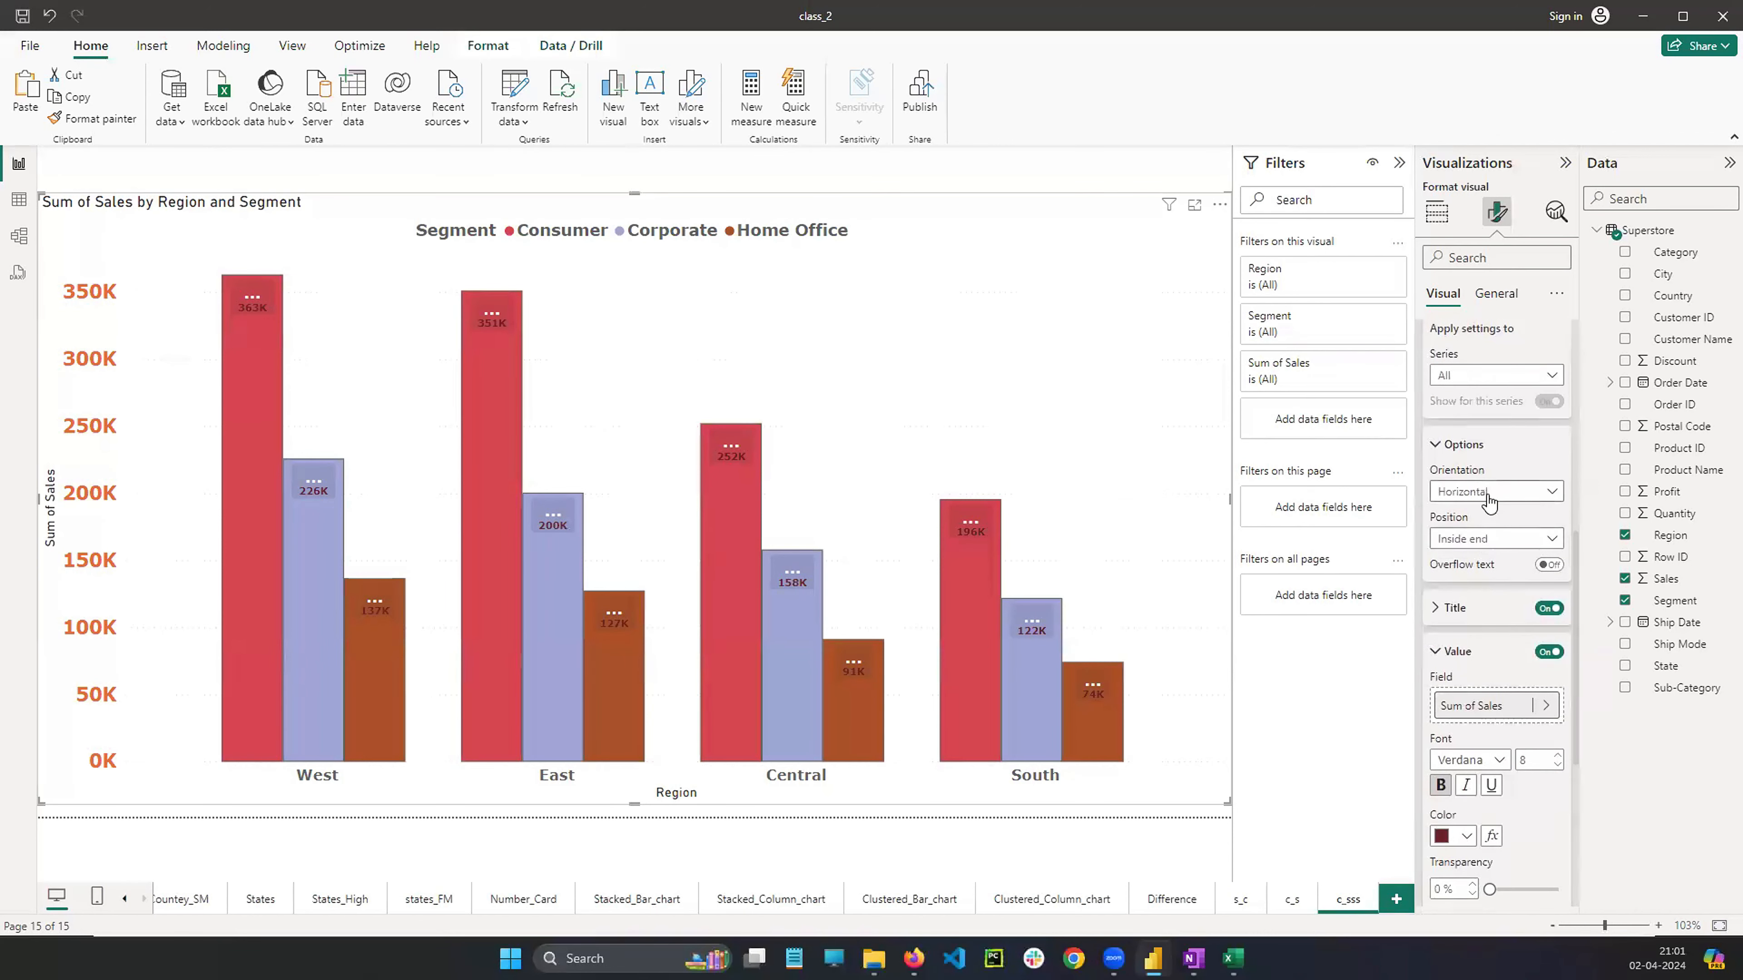
click(1468, 513)
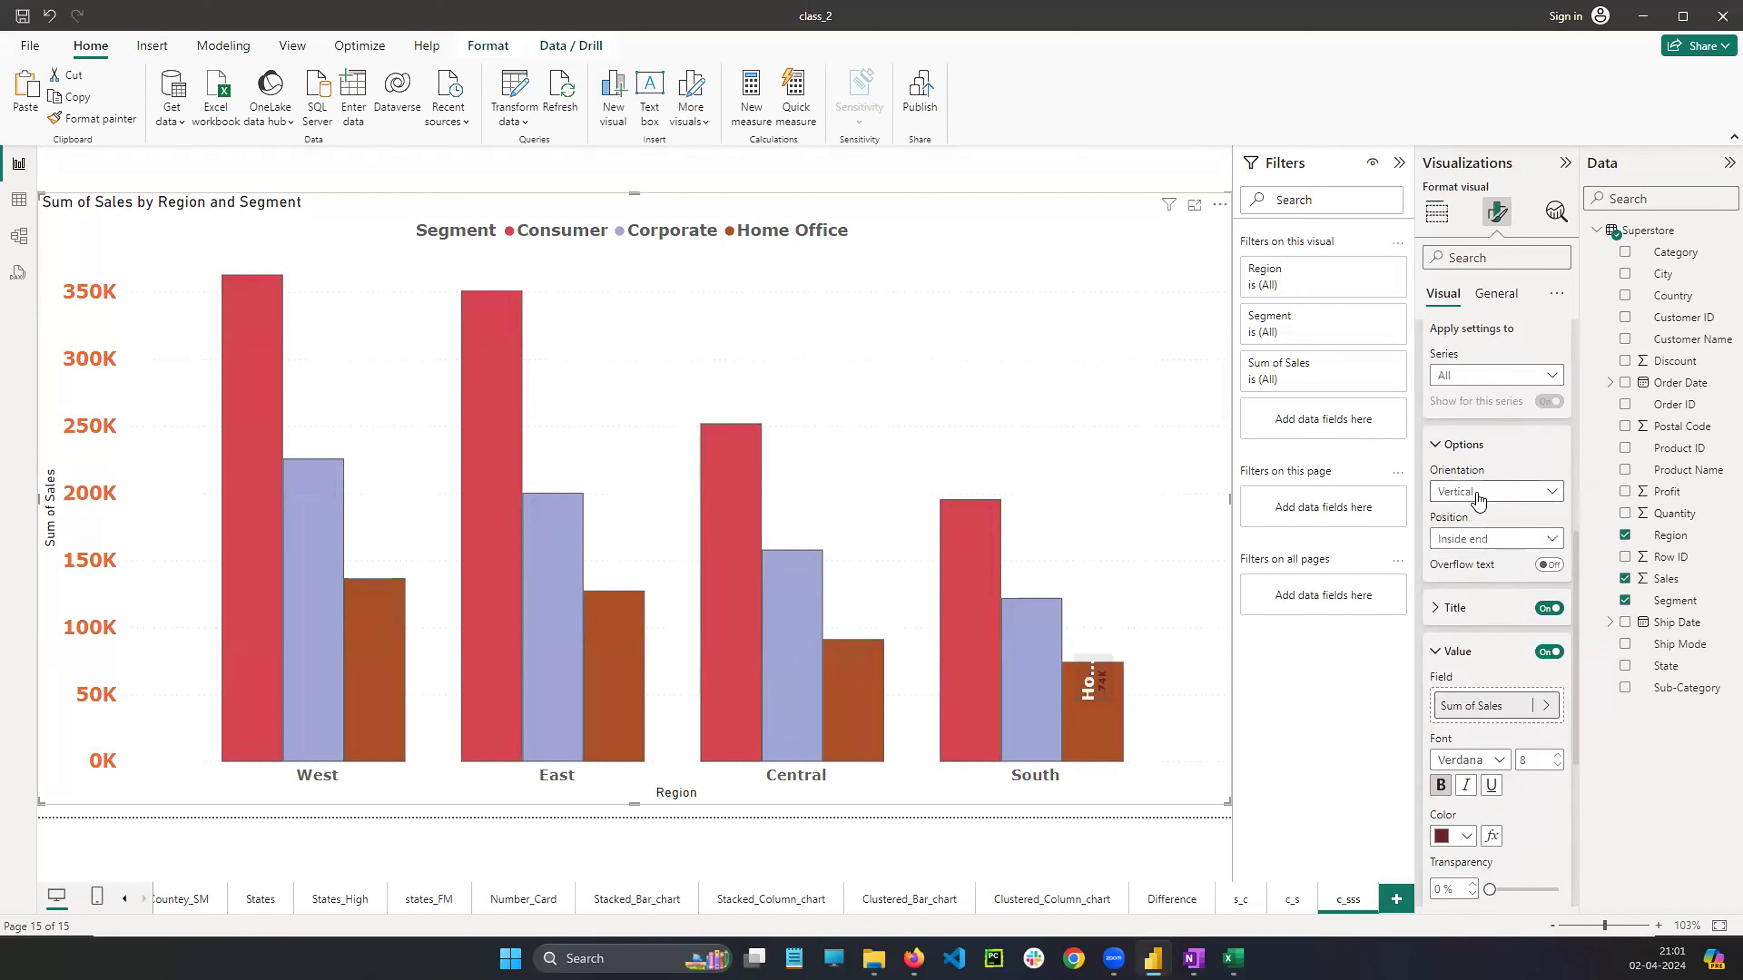
click(1472, 492)
click(1468, 536)
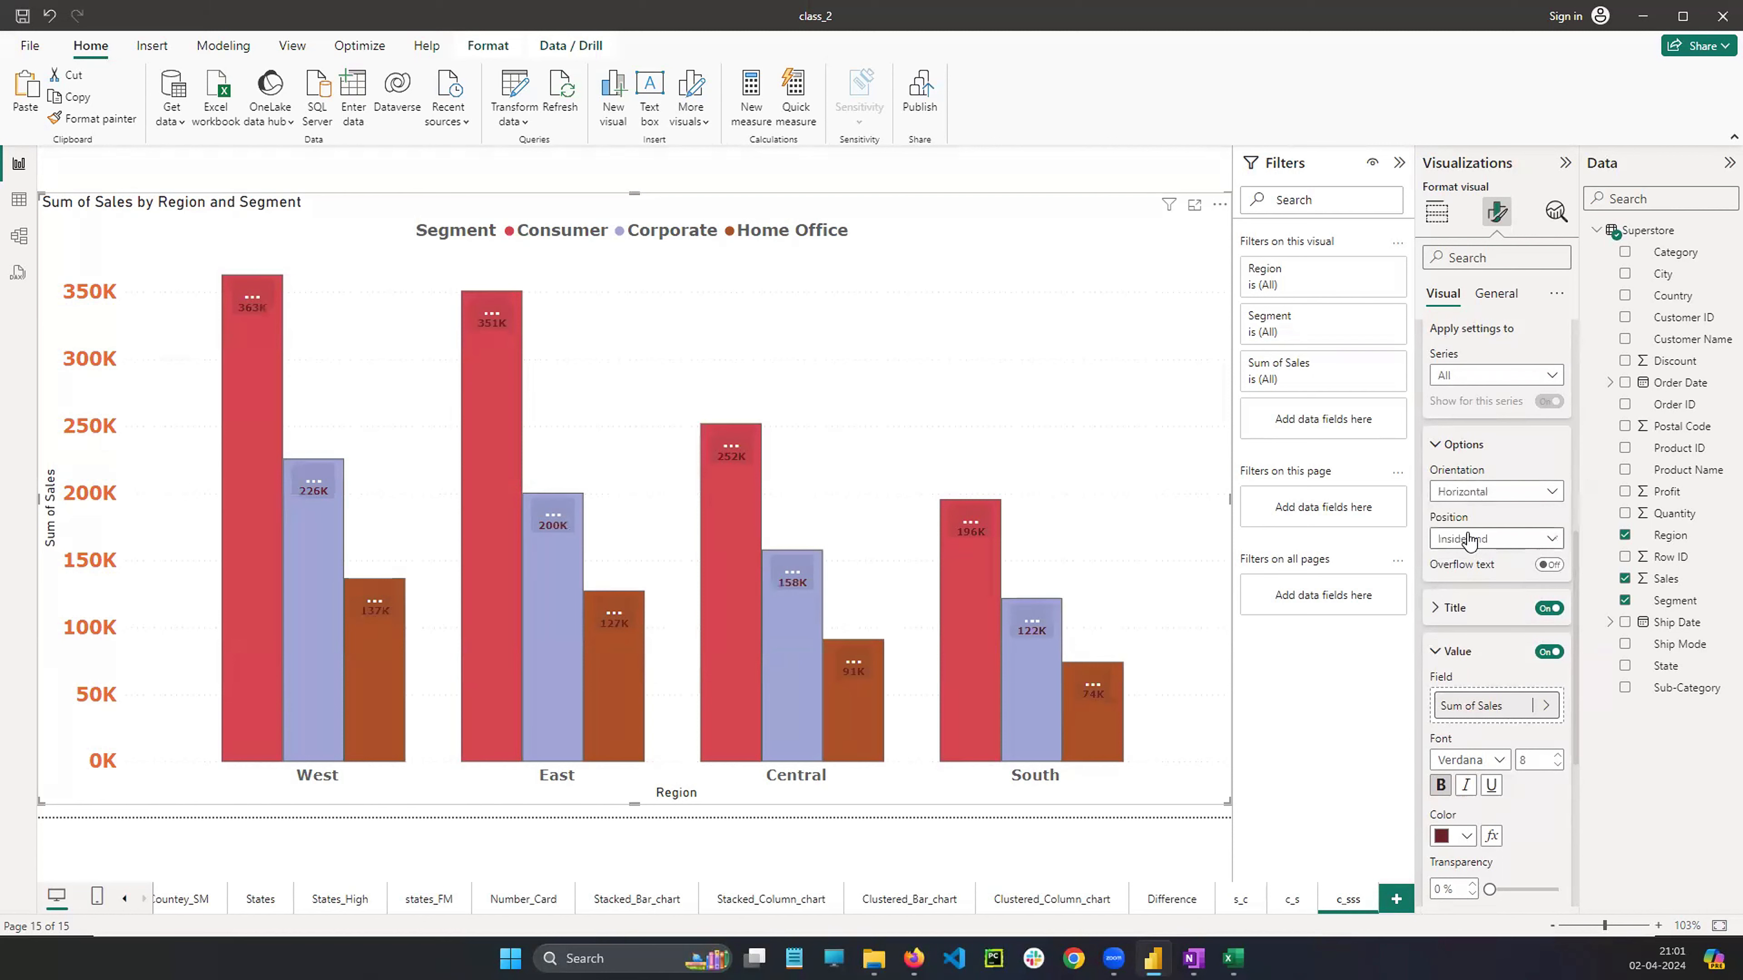
Set the column chart's data label position to Outside end
scroll(1489, 604, down, 3)
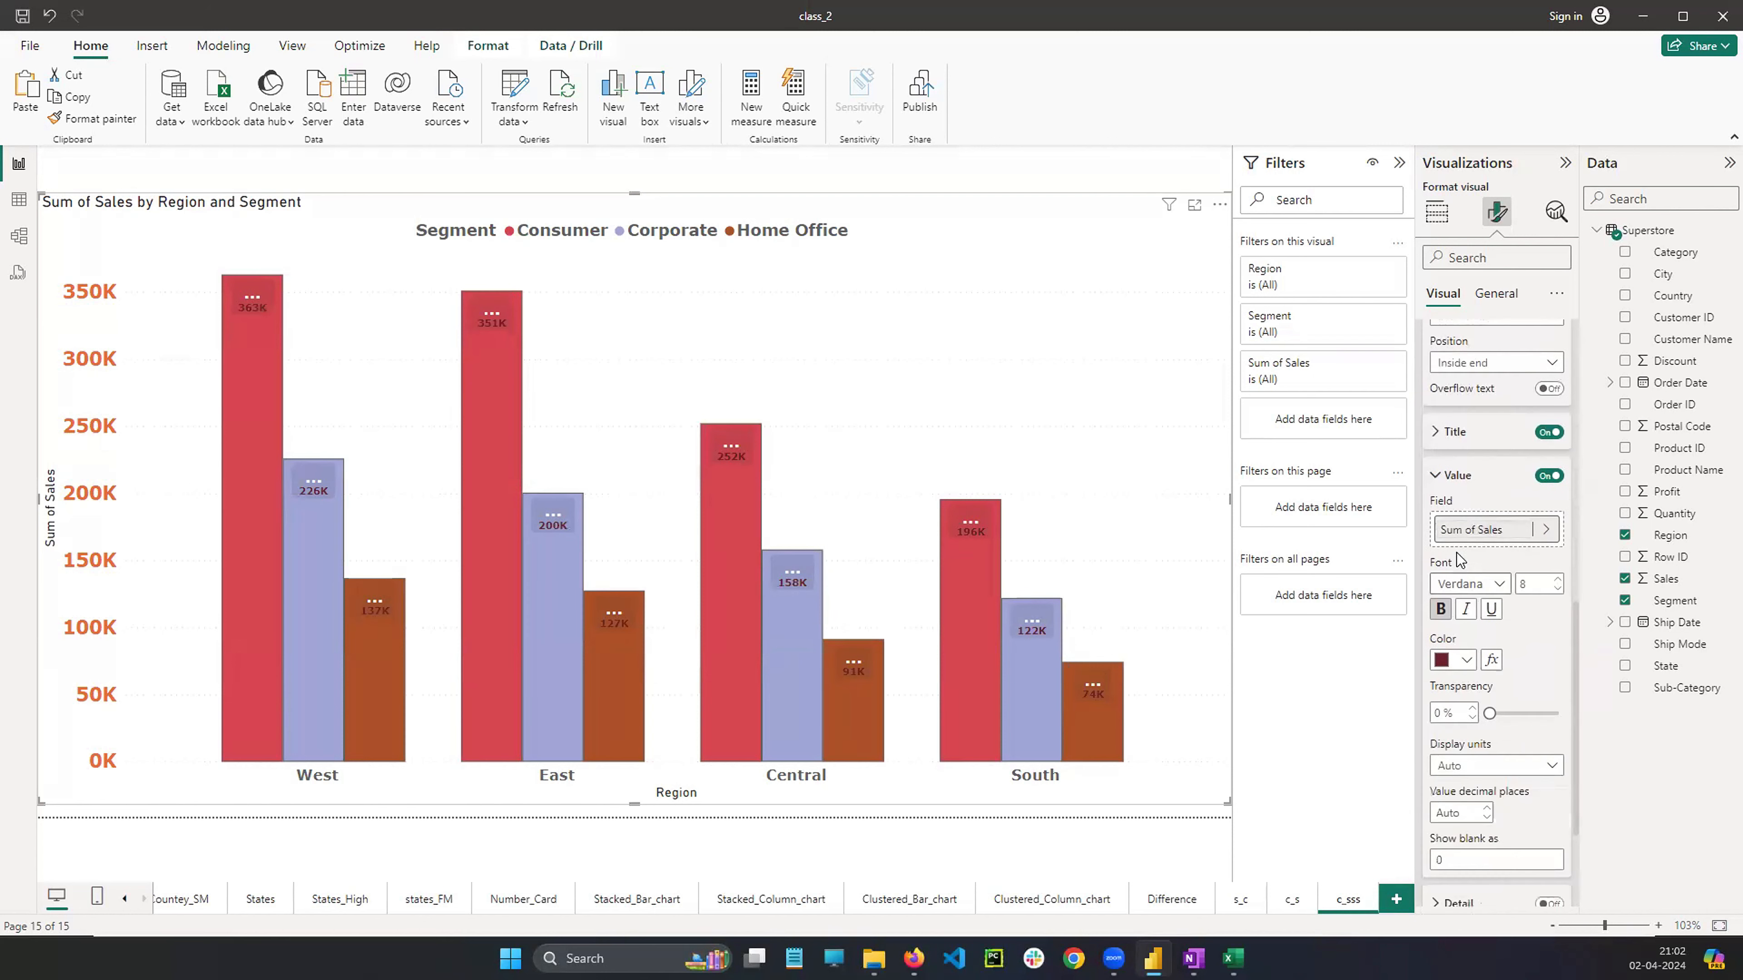
click(1434, 433)
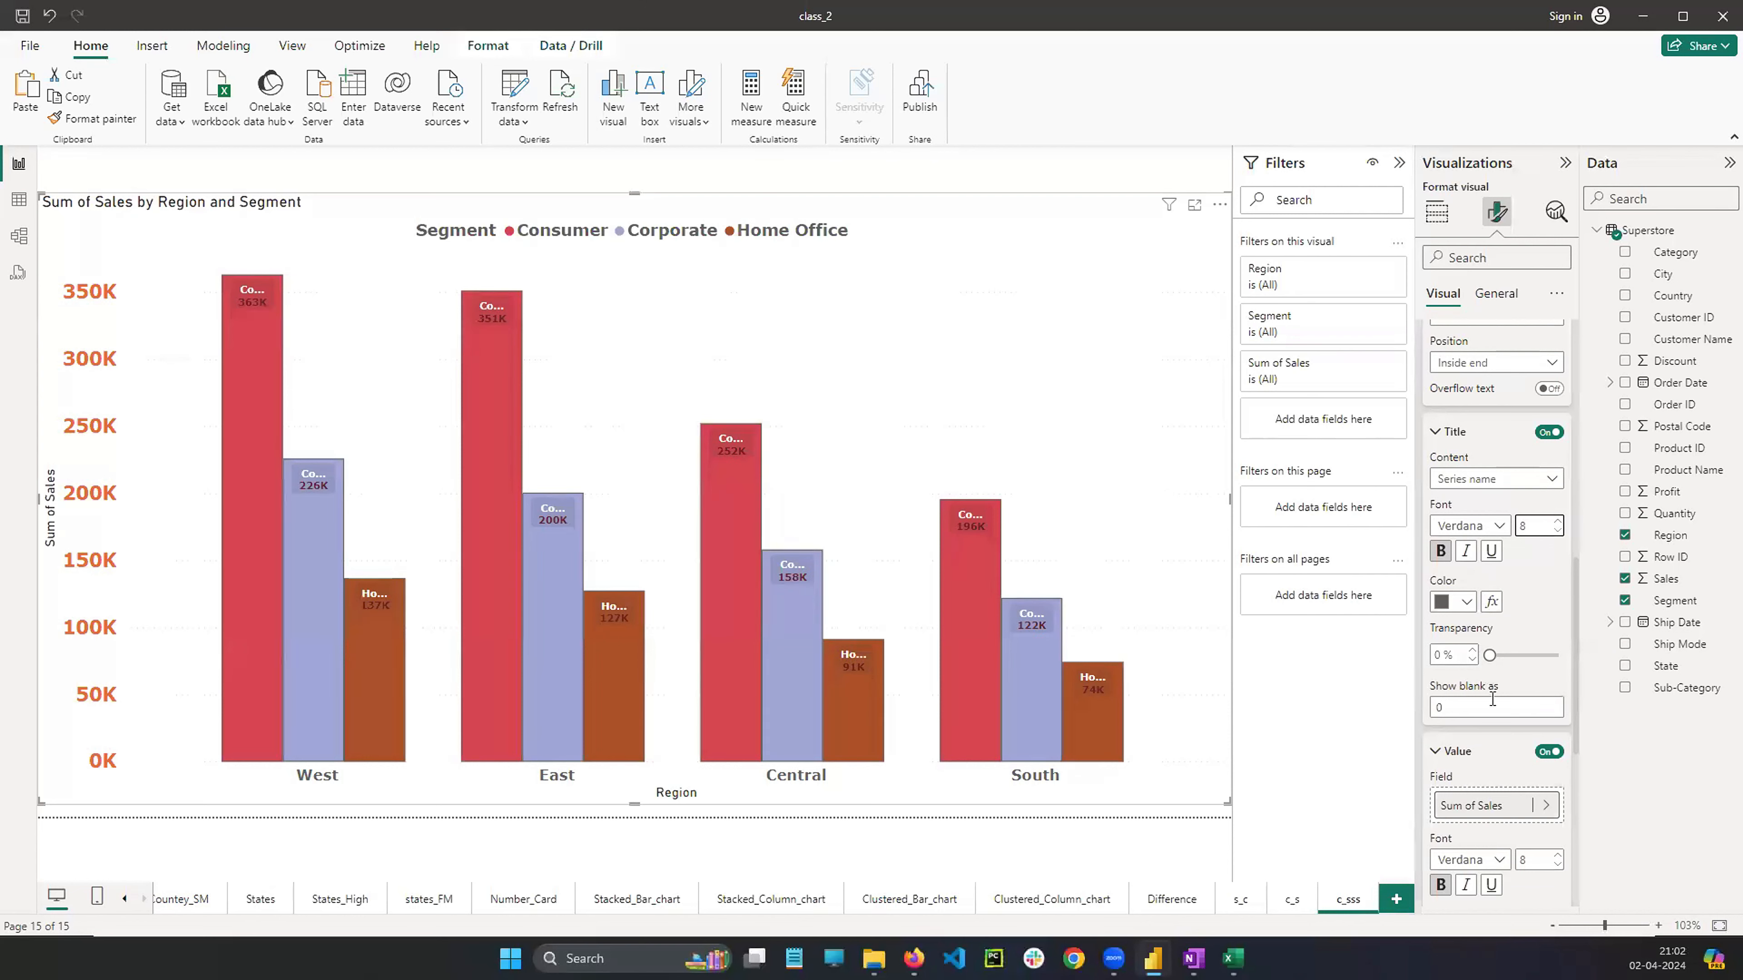
scroll(1492, 696, up, 5)
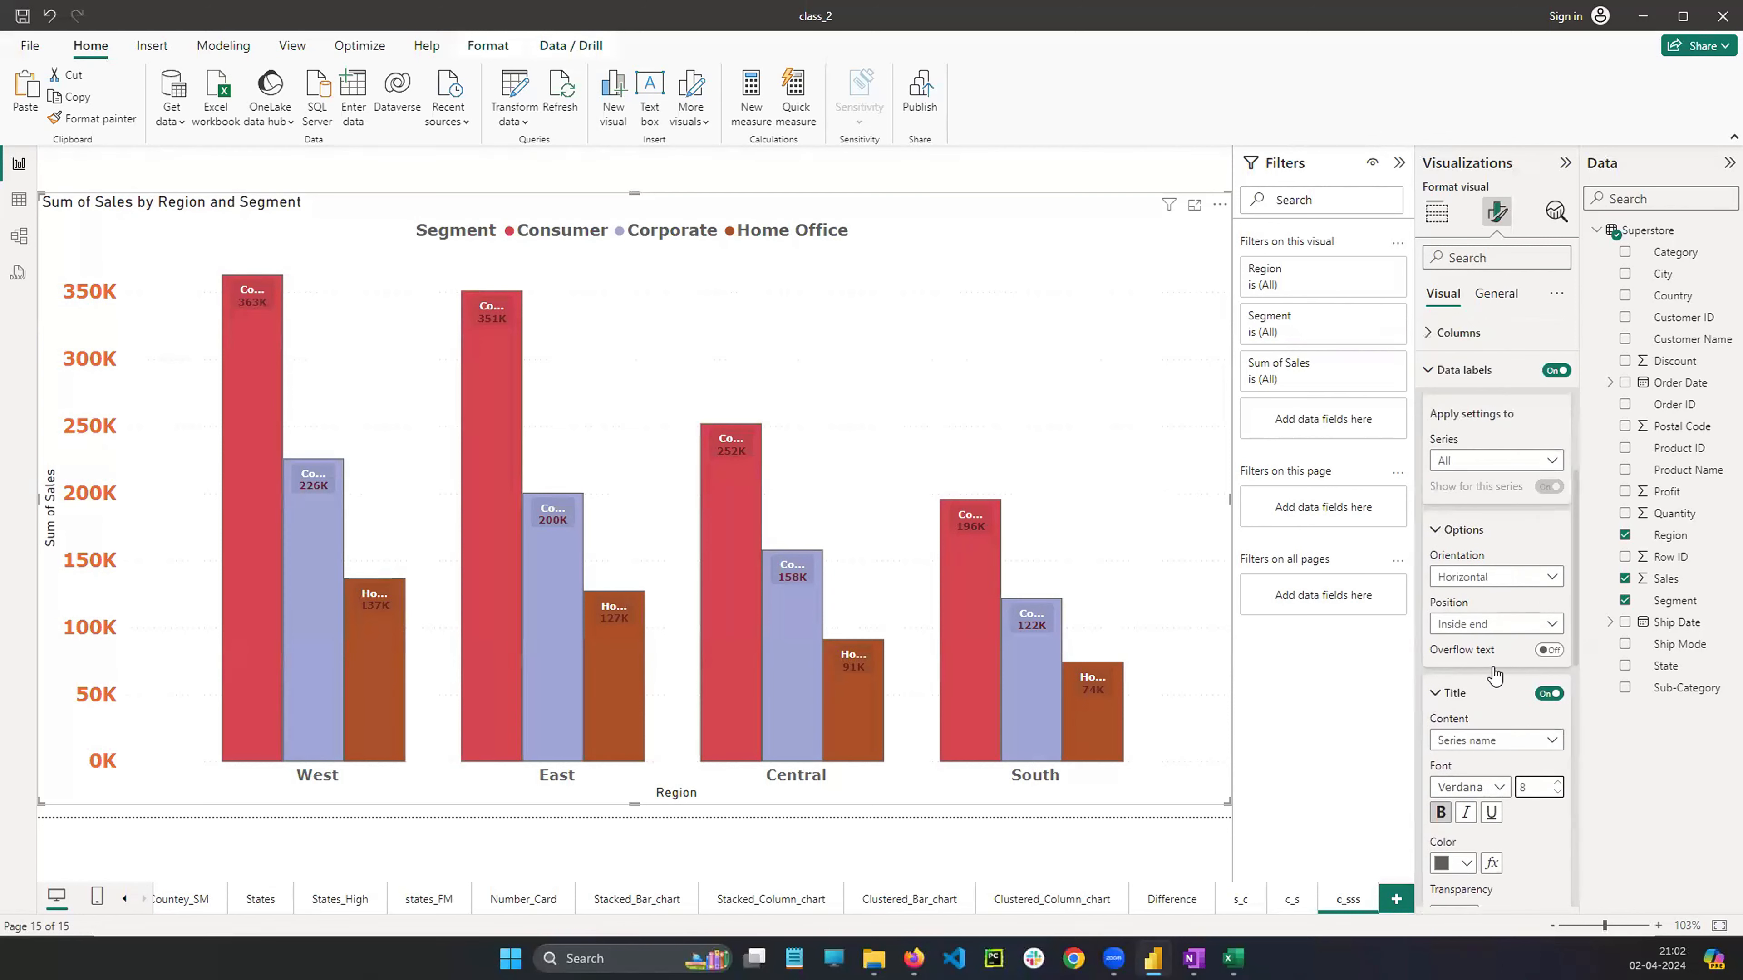
click(1485, 553)
click(1484, 550)
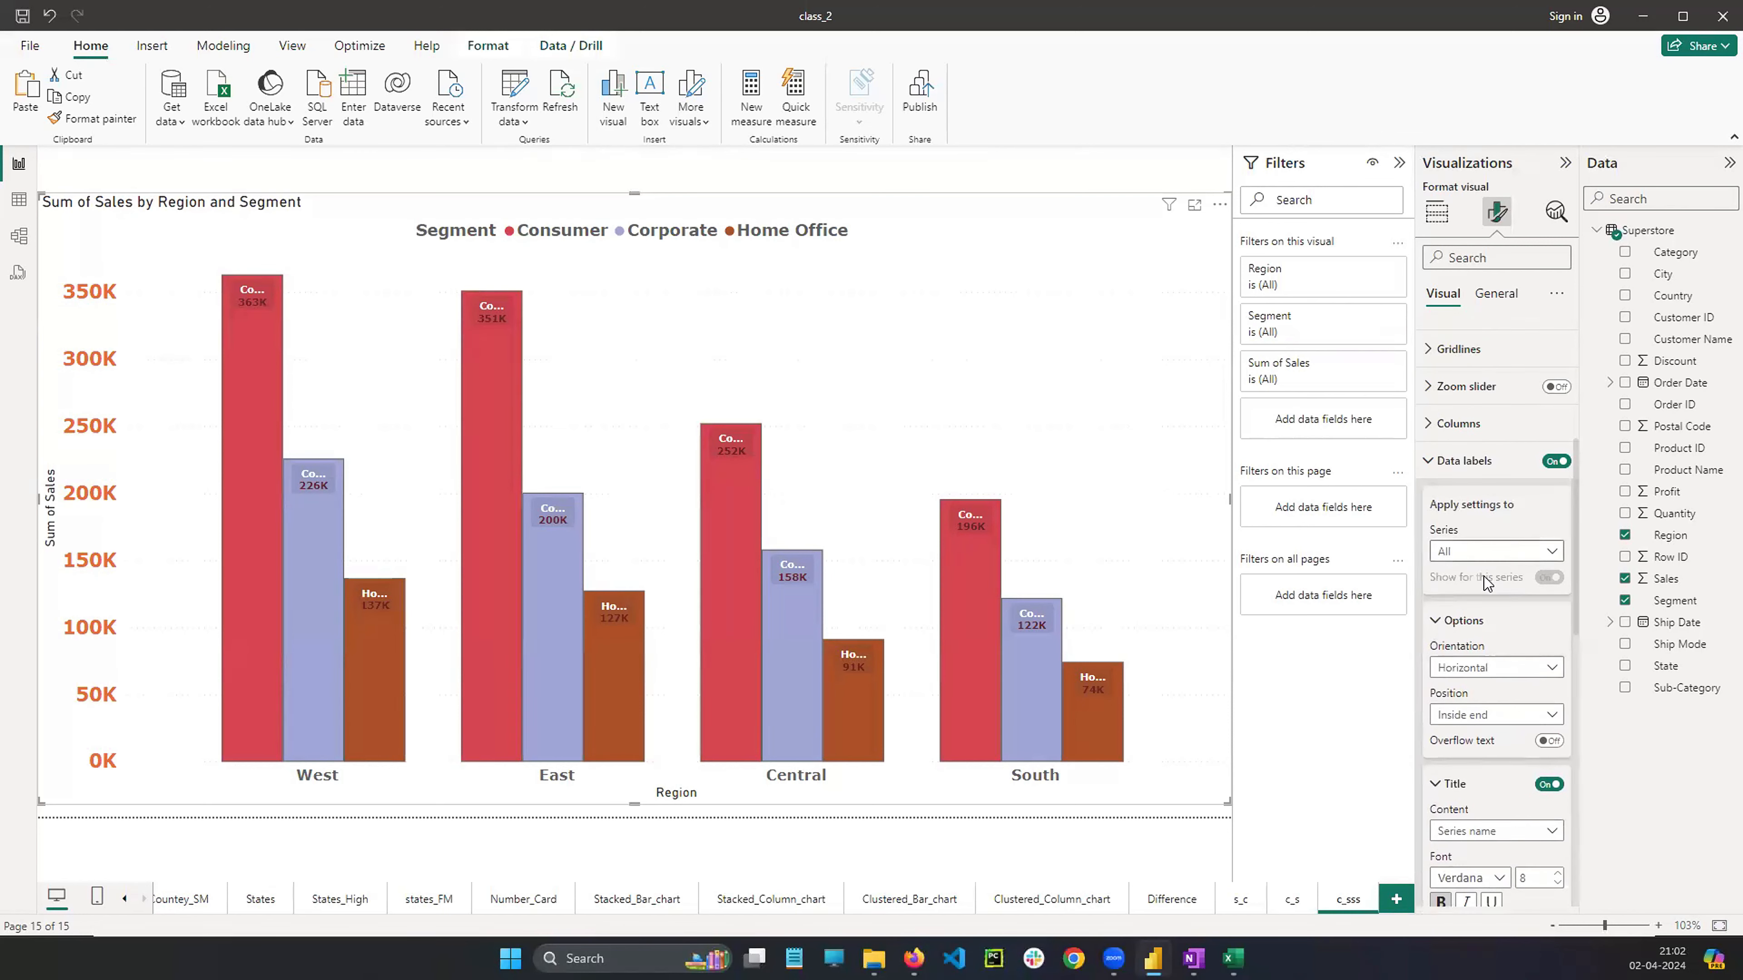
scroll(1489, 617, down, 3)
click(1485, 541)
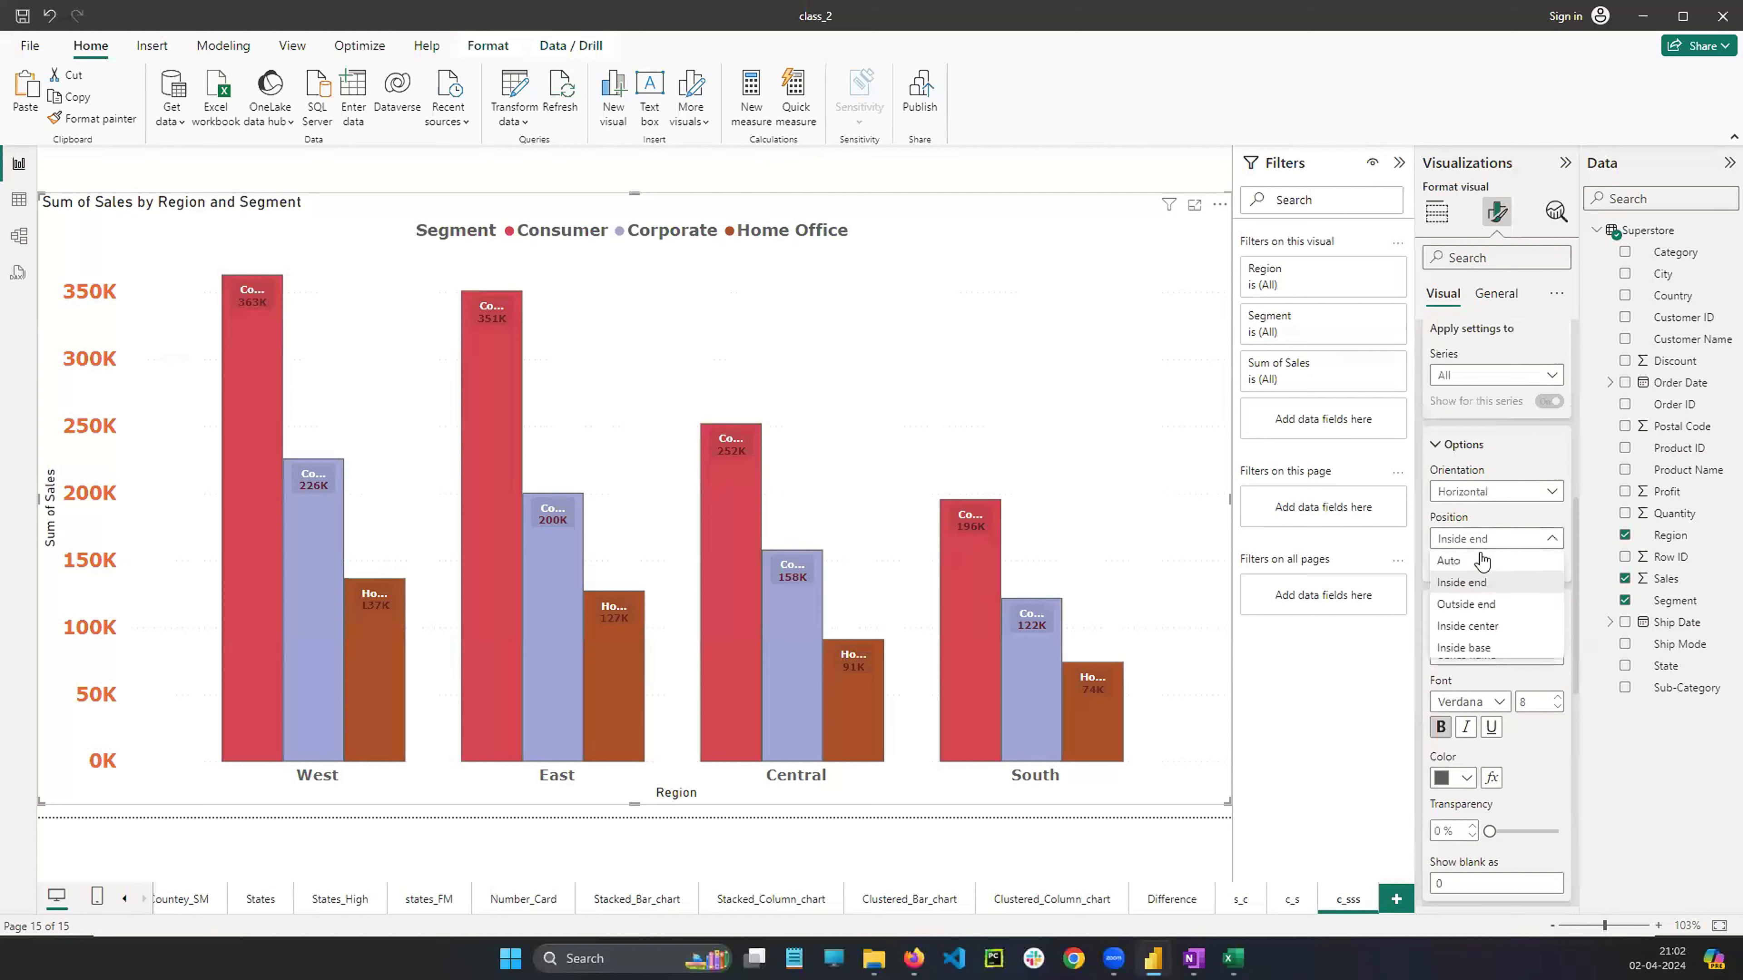
click(1474, 607)
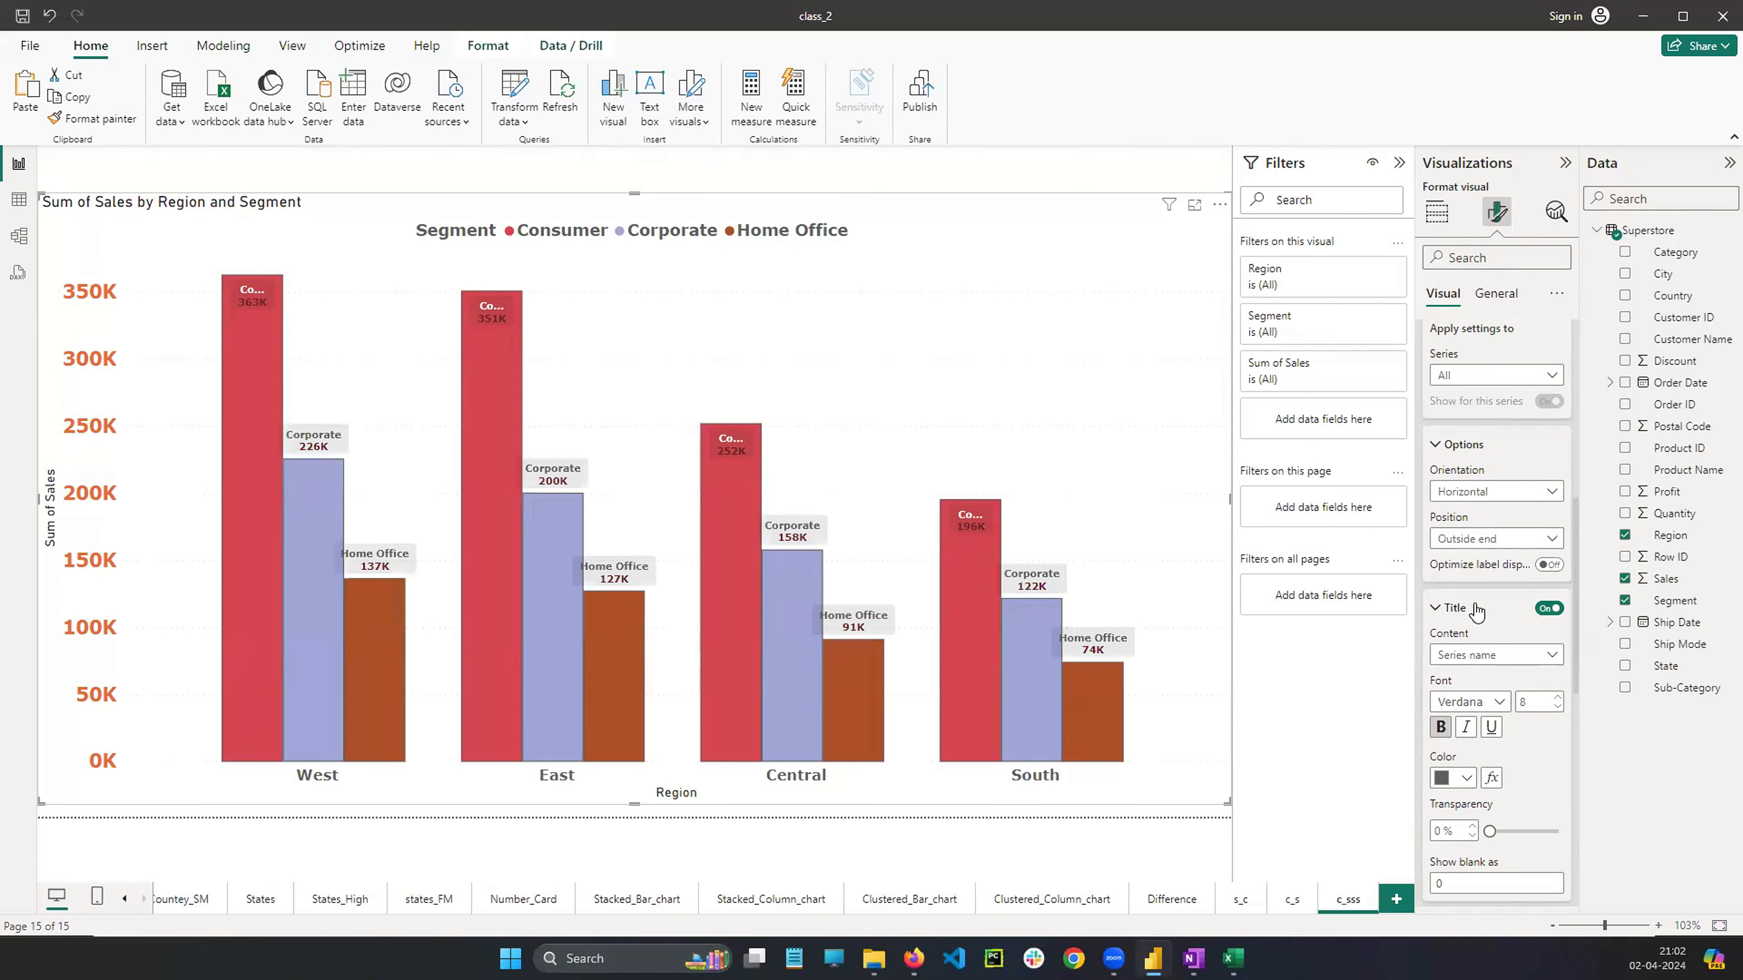
Increase the data label title font size to 13
click(1558, 697)
click(1557, 697)
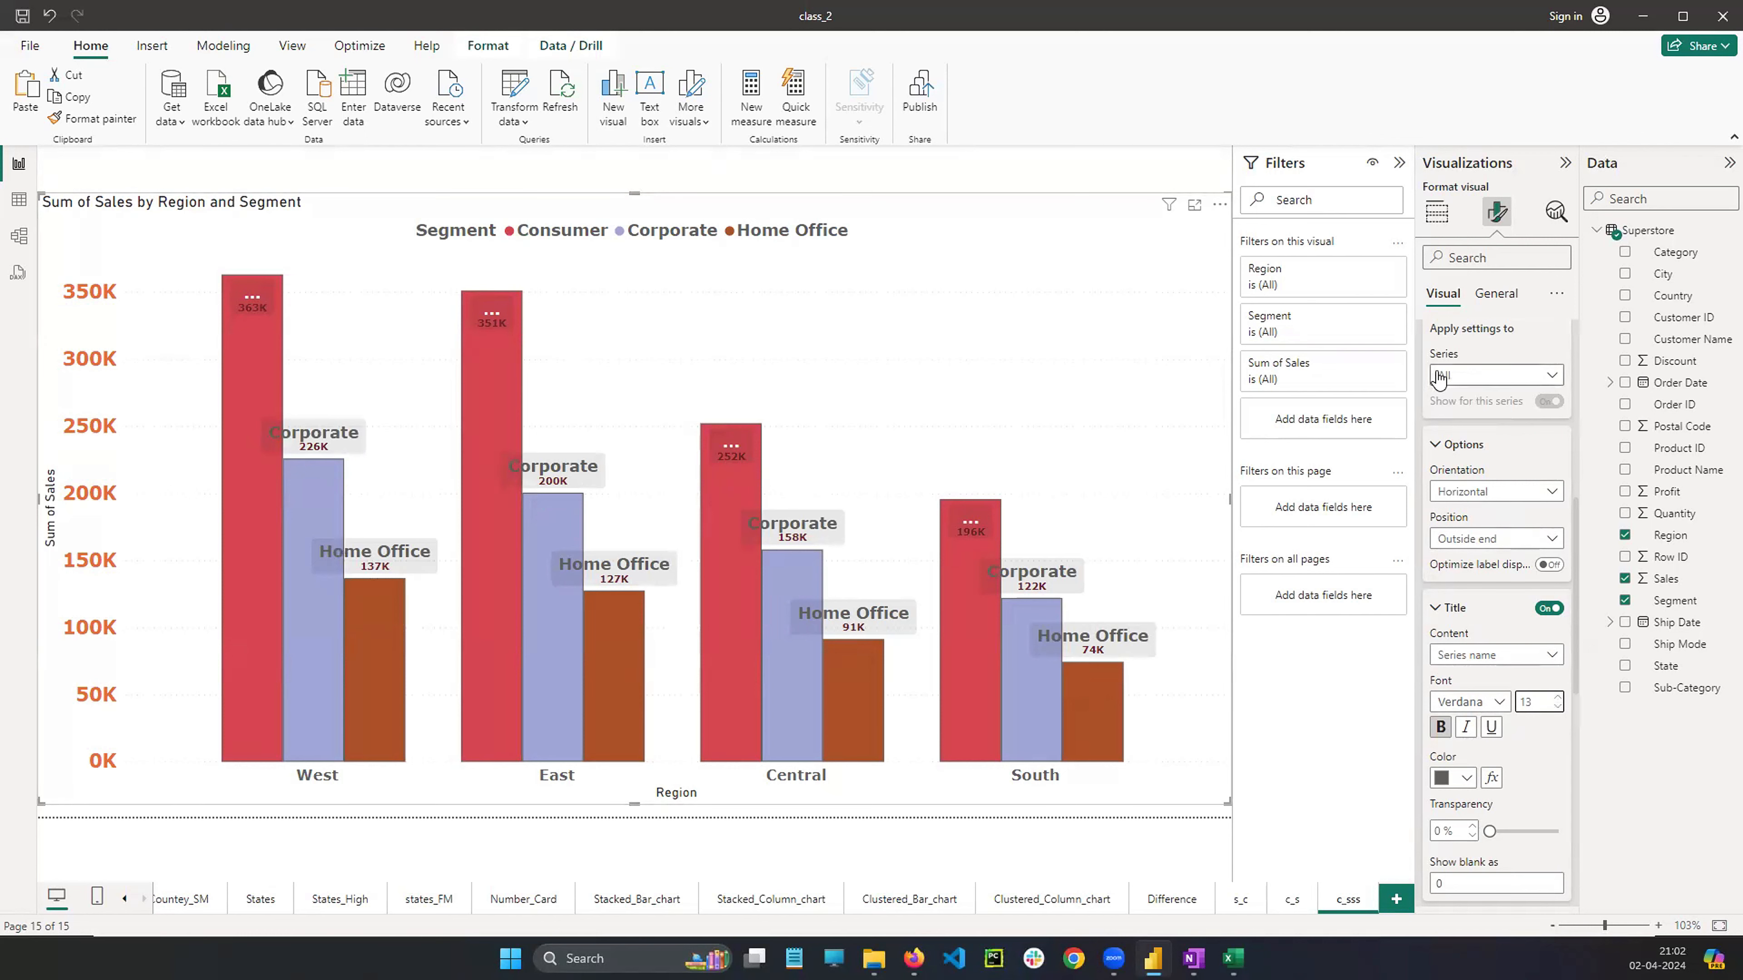
scroll(1440, 382, up, 5)
click(1436, 211)
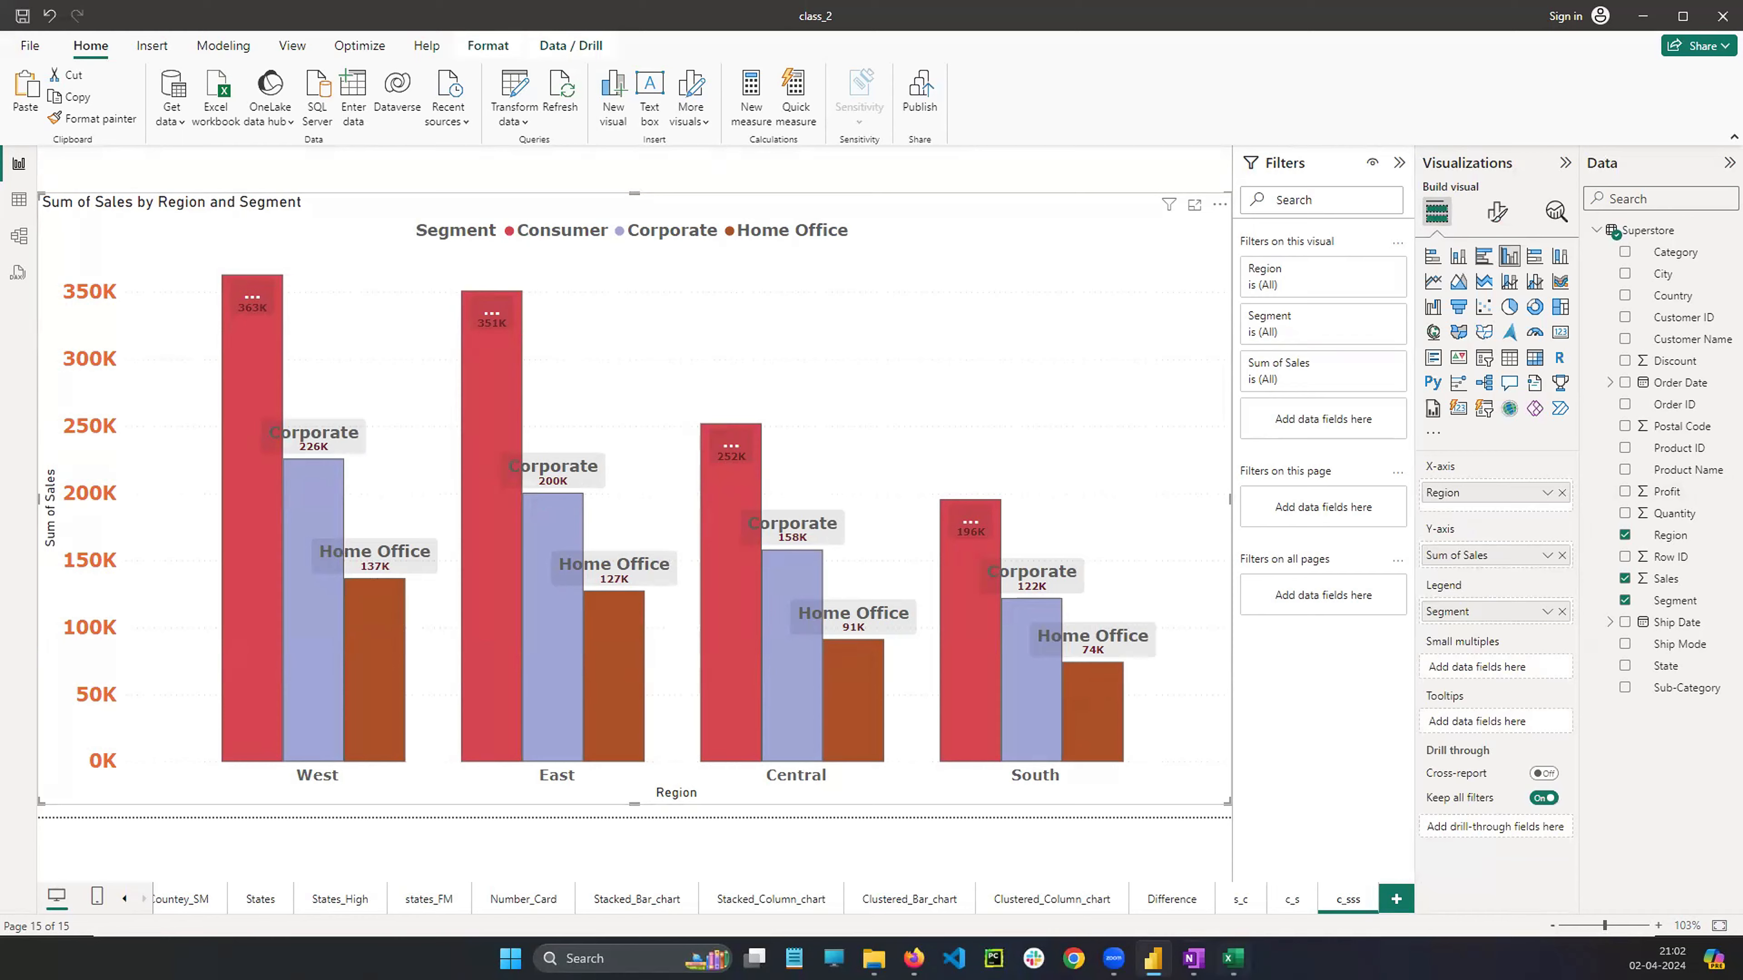
Switch to OneNote, review the stacked versus clustered bar chart notes, and return to Power BI
click(1194, 958)
scroll(659, 382, up, 6)
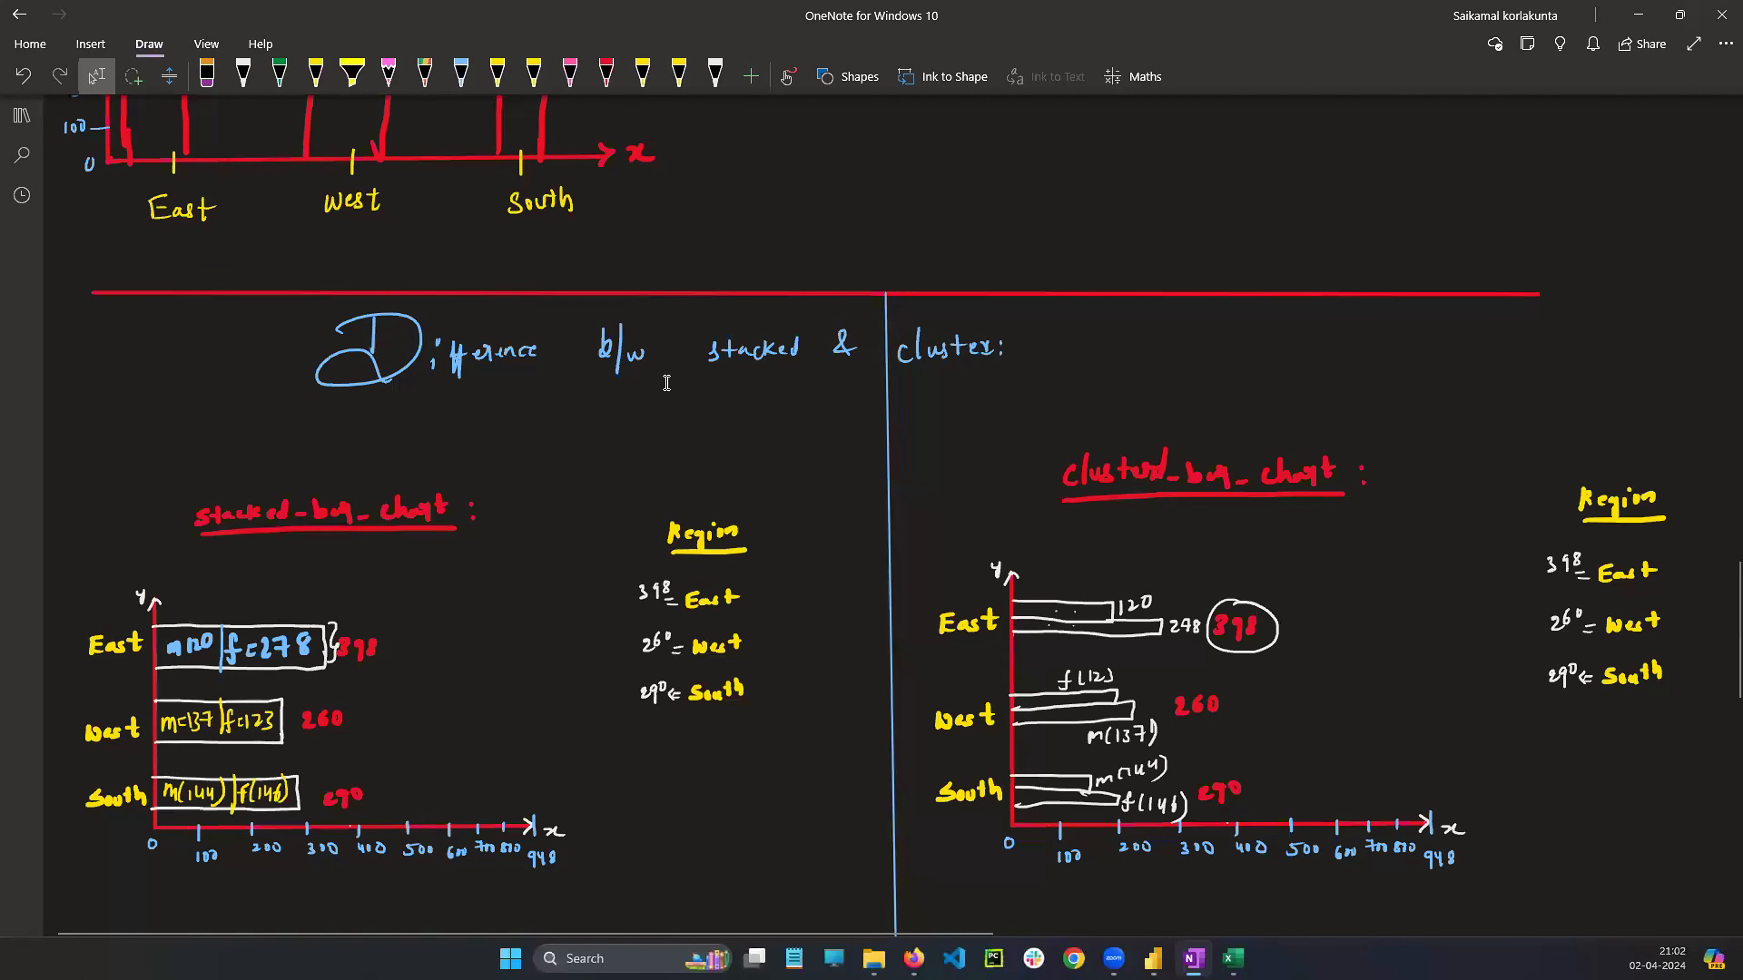
scroll(666, 383, down, 4)
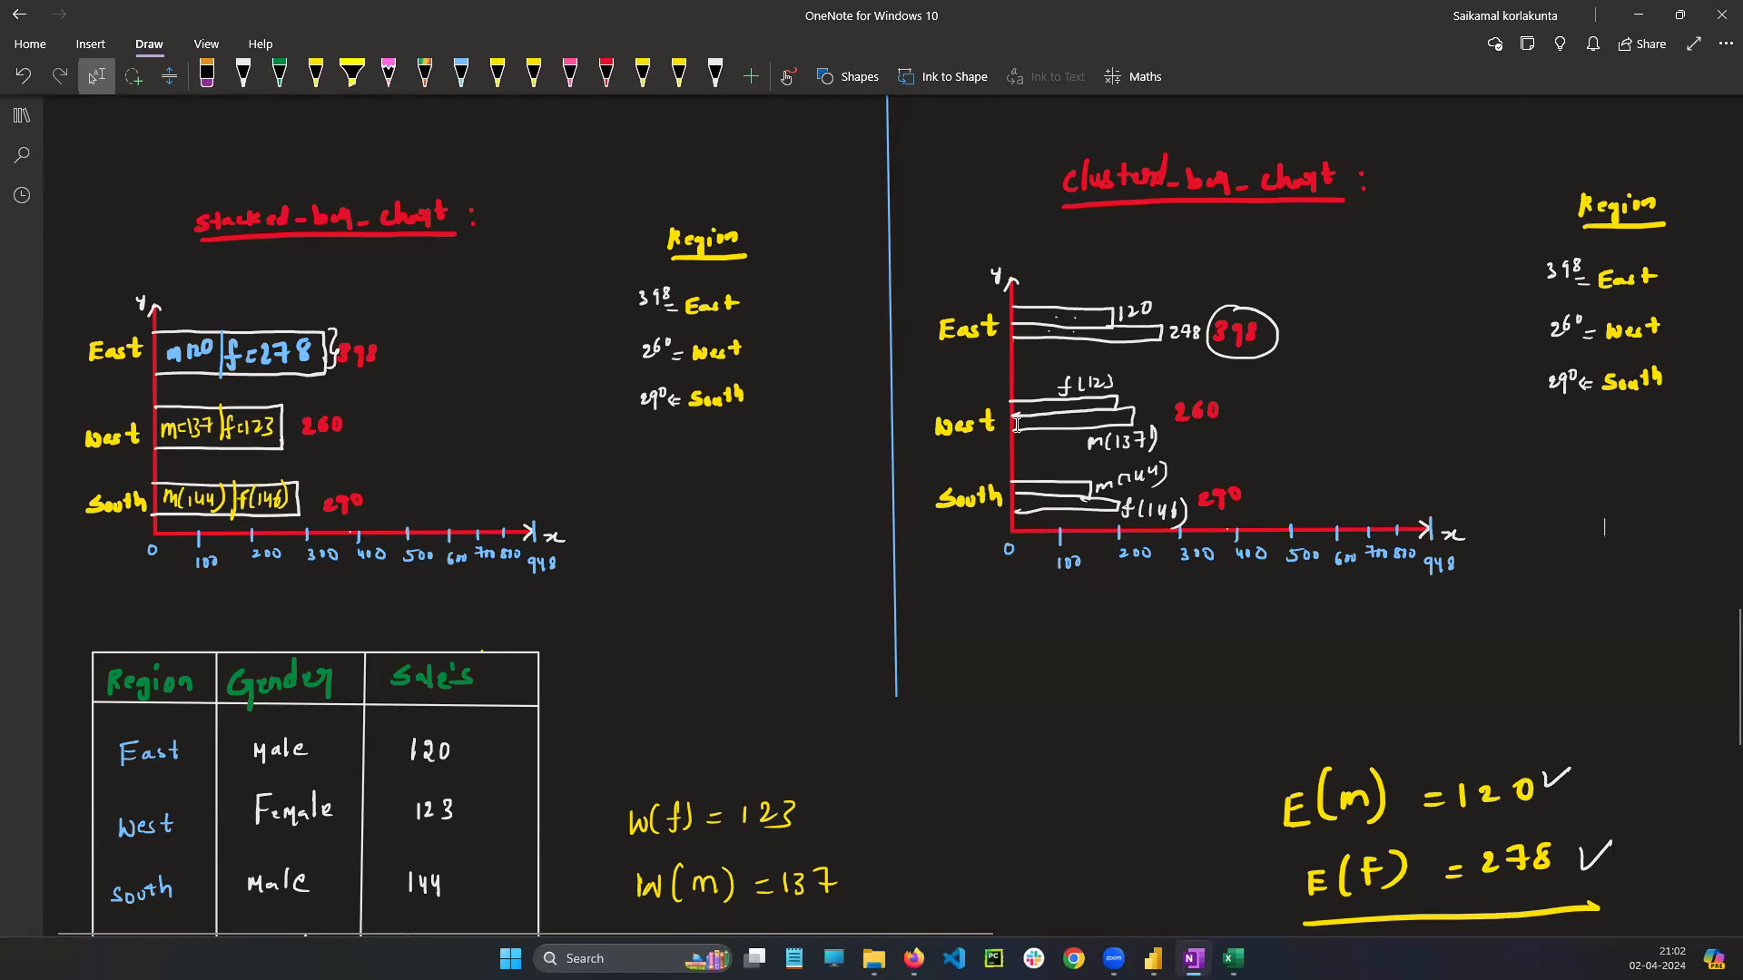
drag(168, 302, 356, 406)
click(1153, 958)
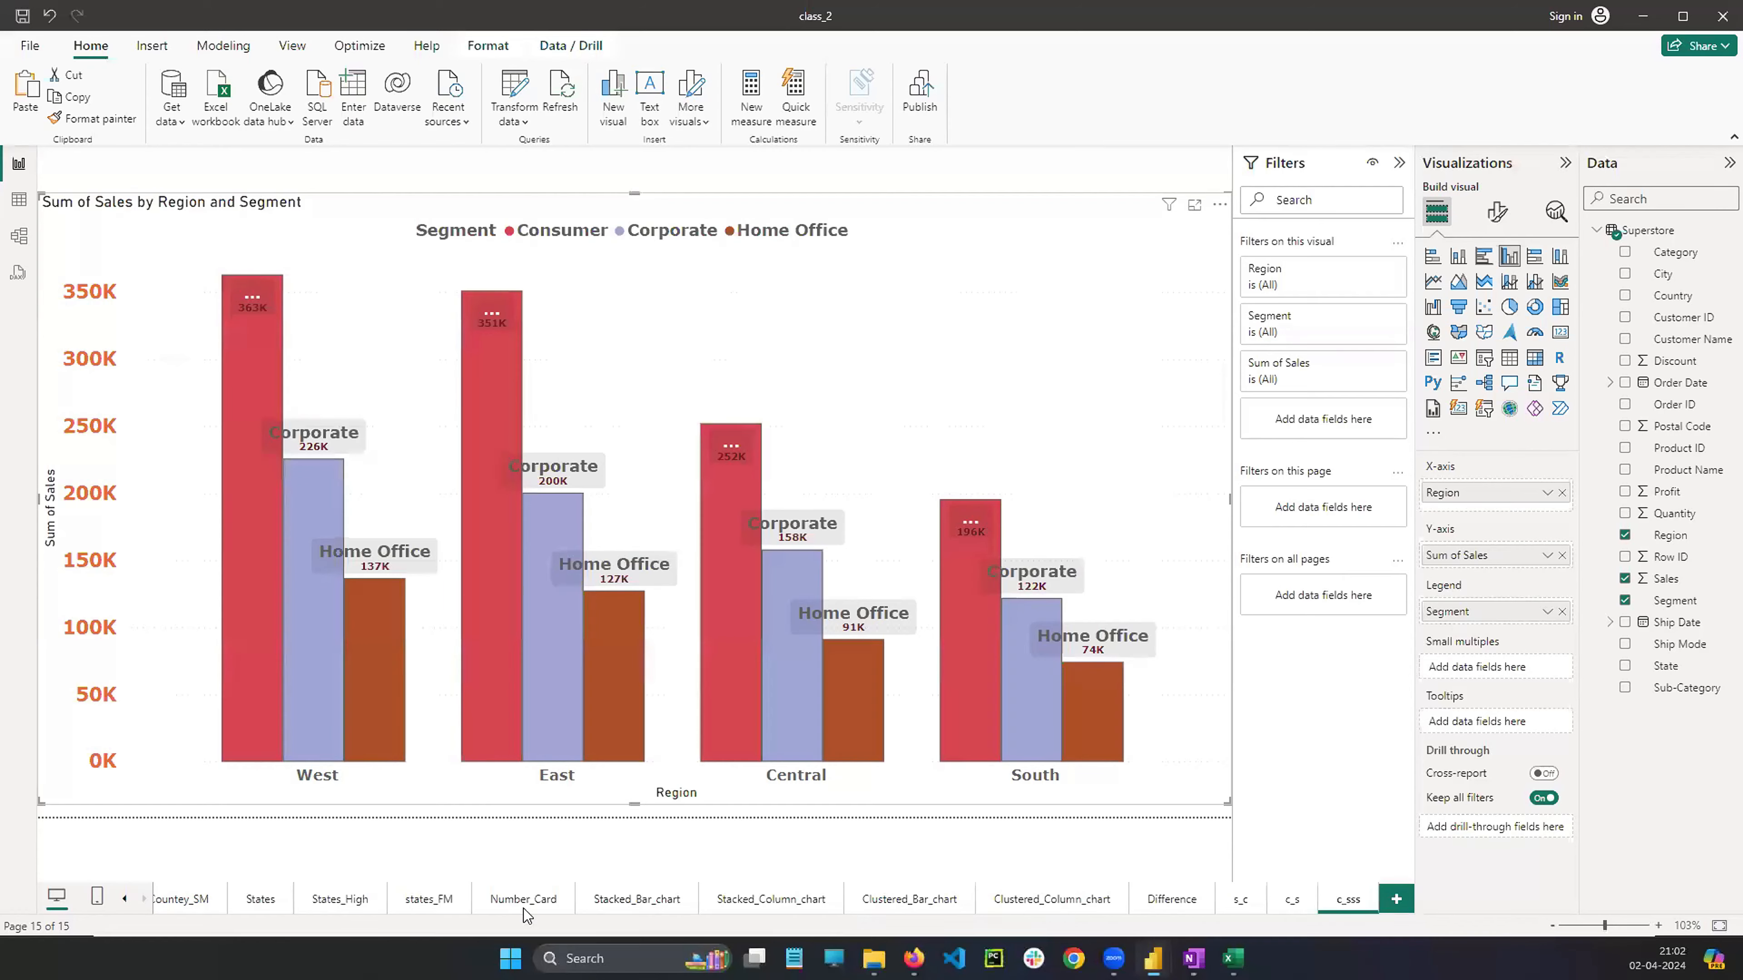
Browse the chart pages from Stacked_Bar_chart through c_sss to compare the stacked and clustered charts
click(695, 919)
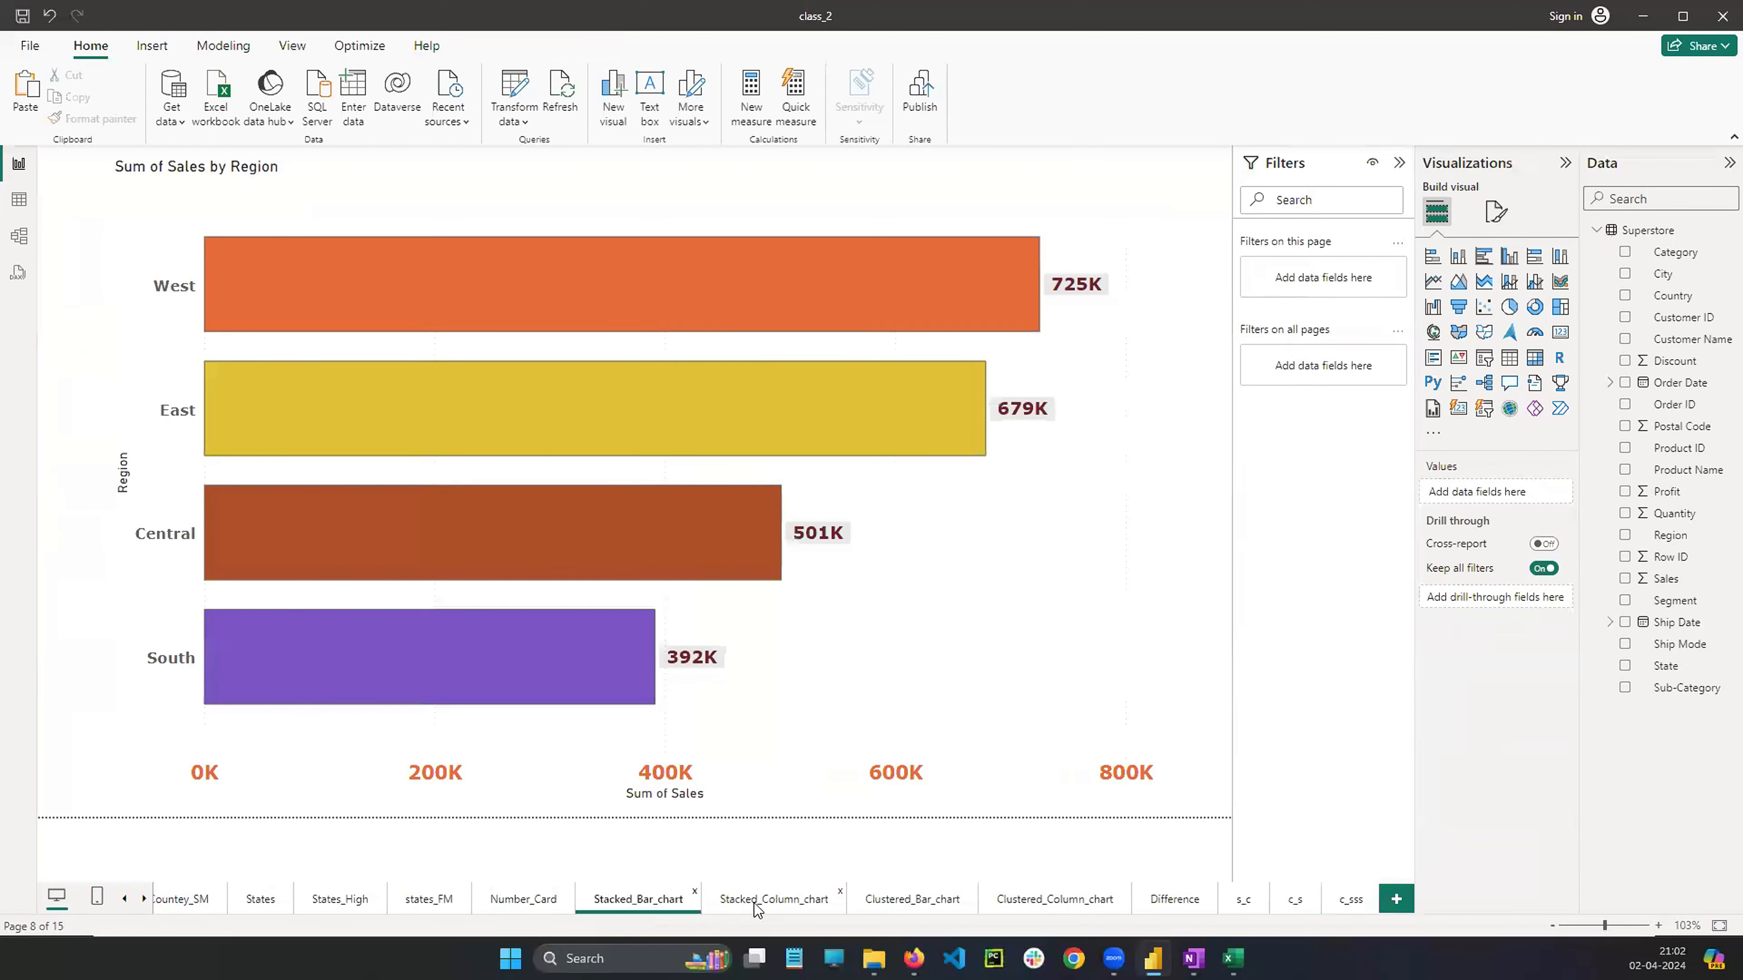
click(762, 907)
click(923, 908)
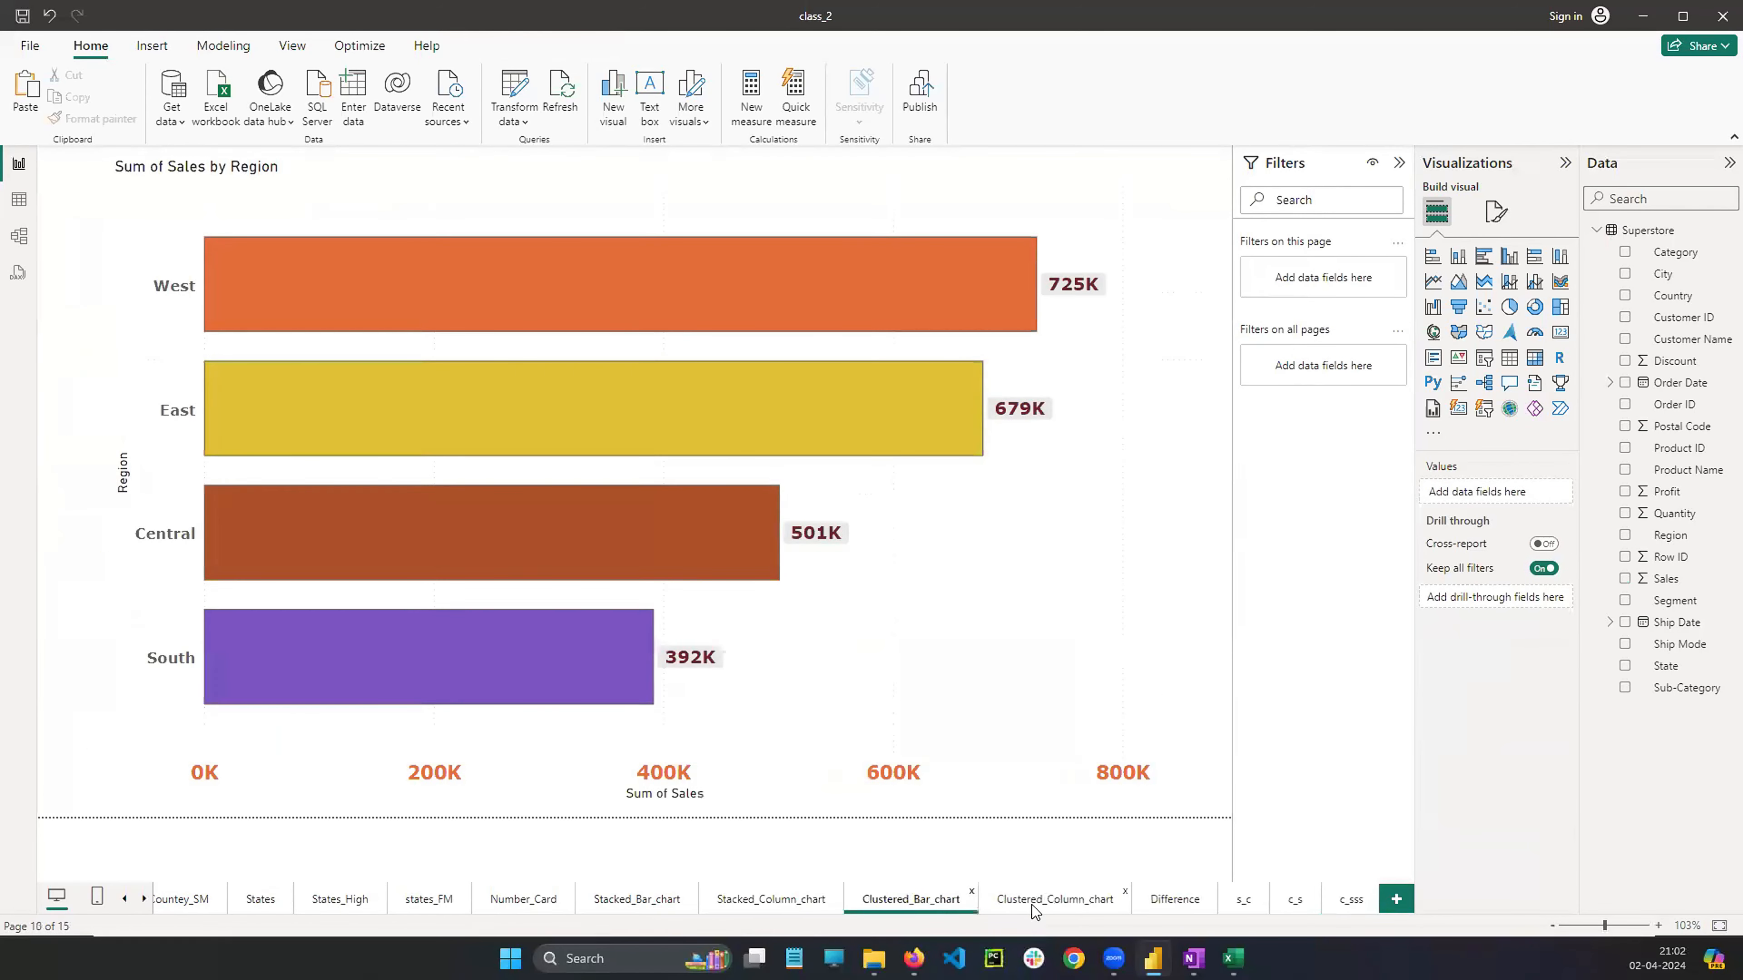
click(1036, 912)
click(1166, 904)
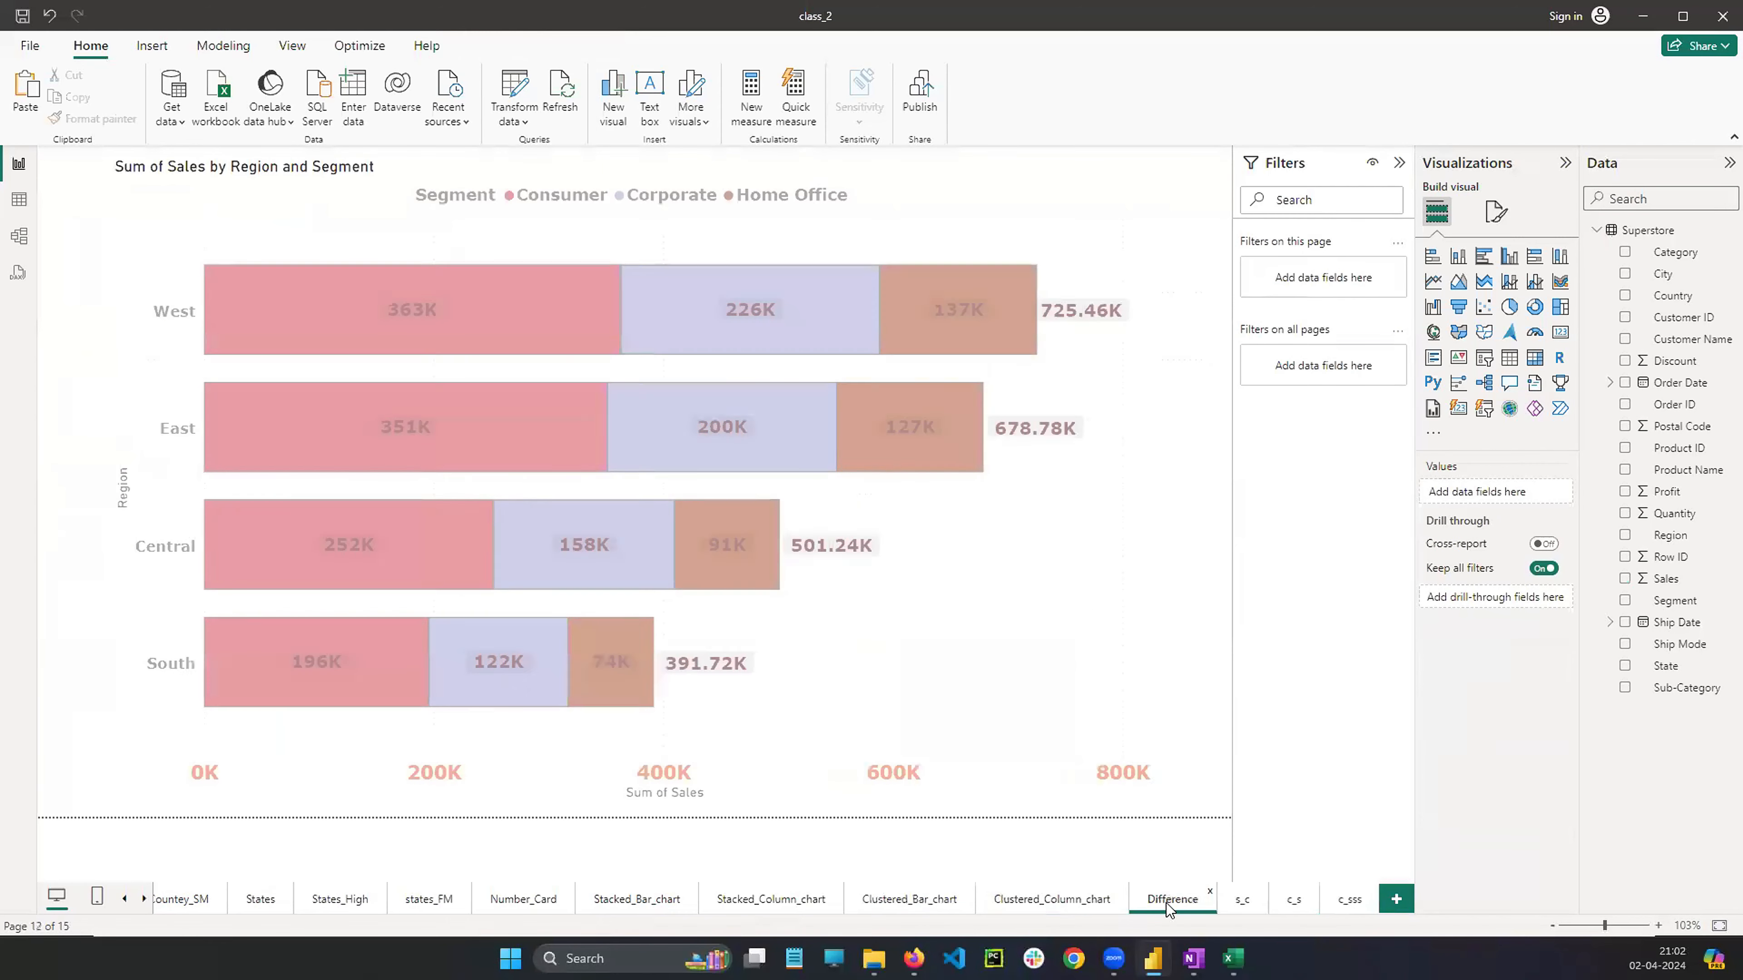
click(1243, 901)
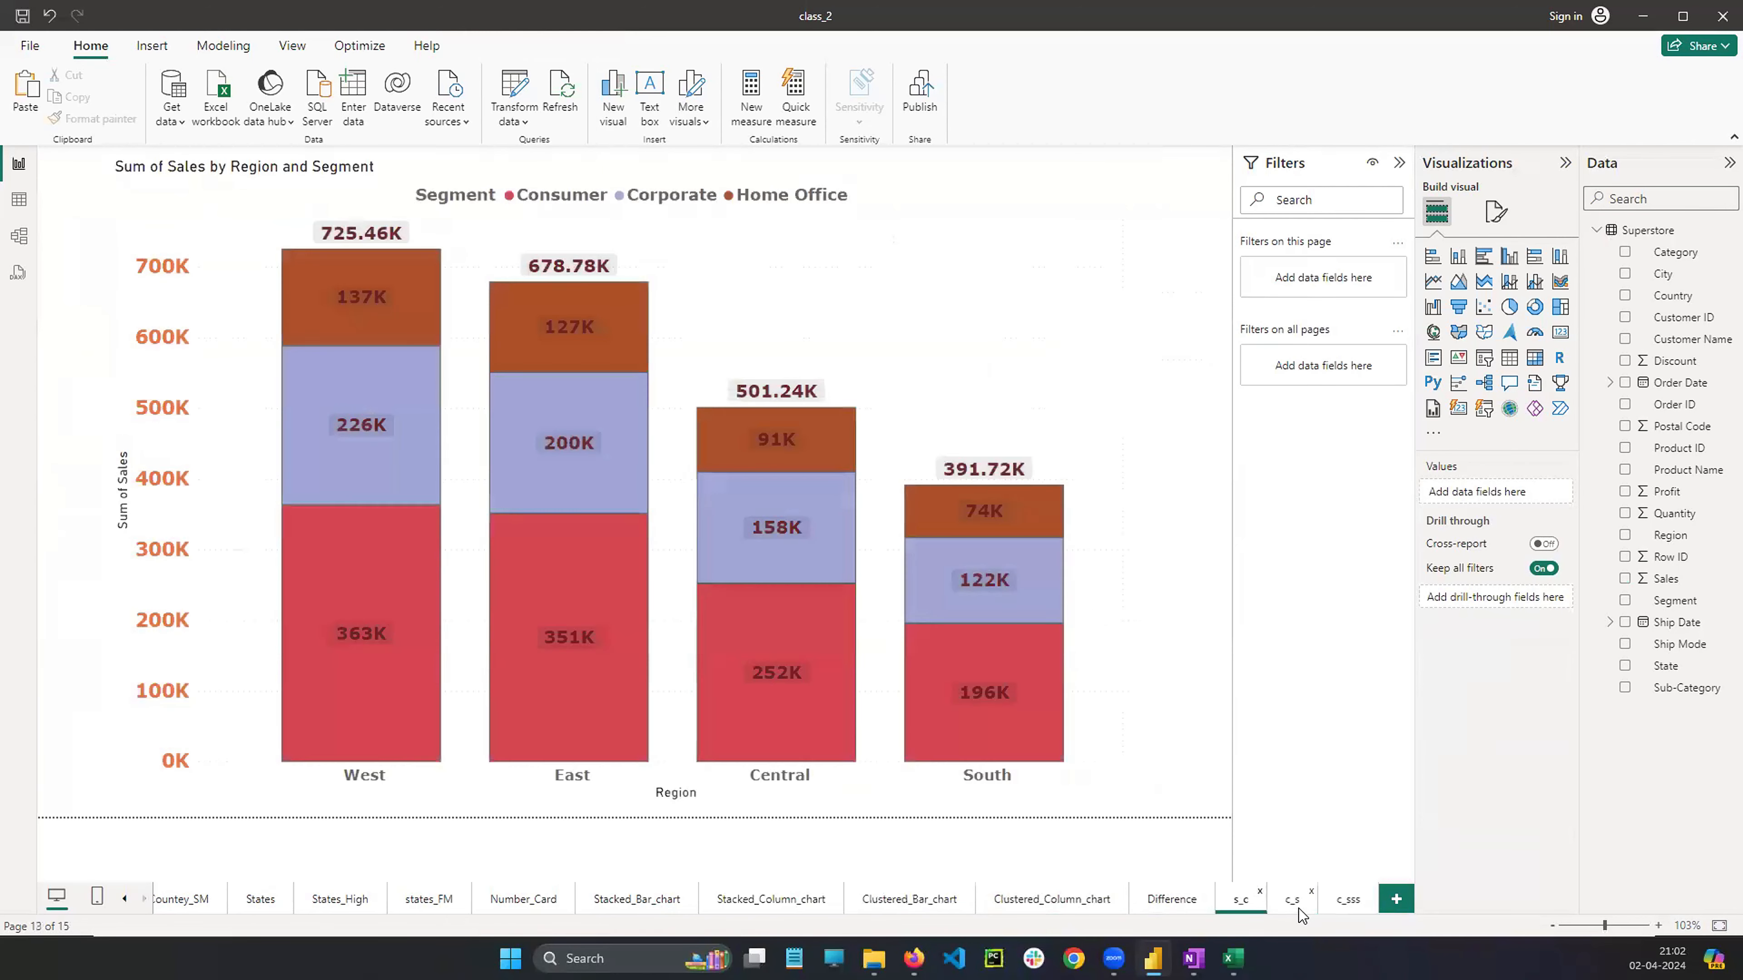
click(1296, 913)
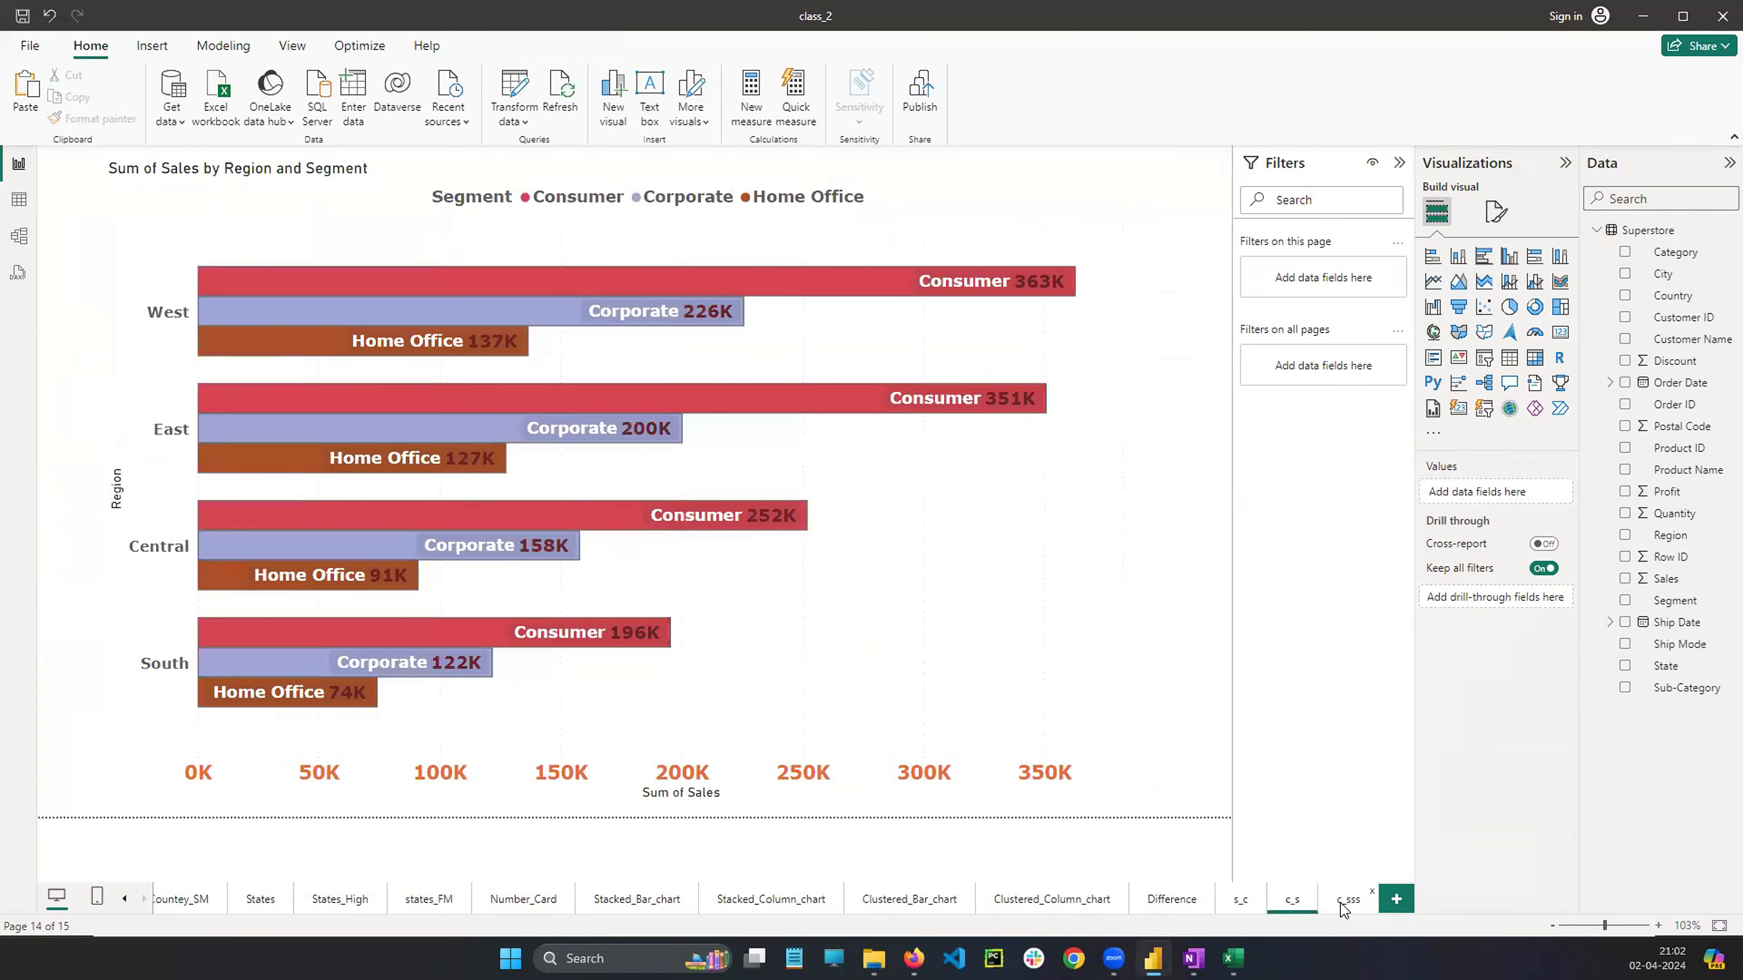
click(1343, 907)
click(1294, 916)
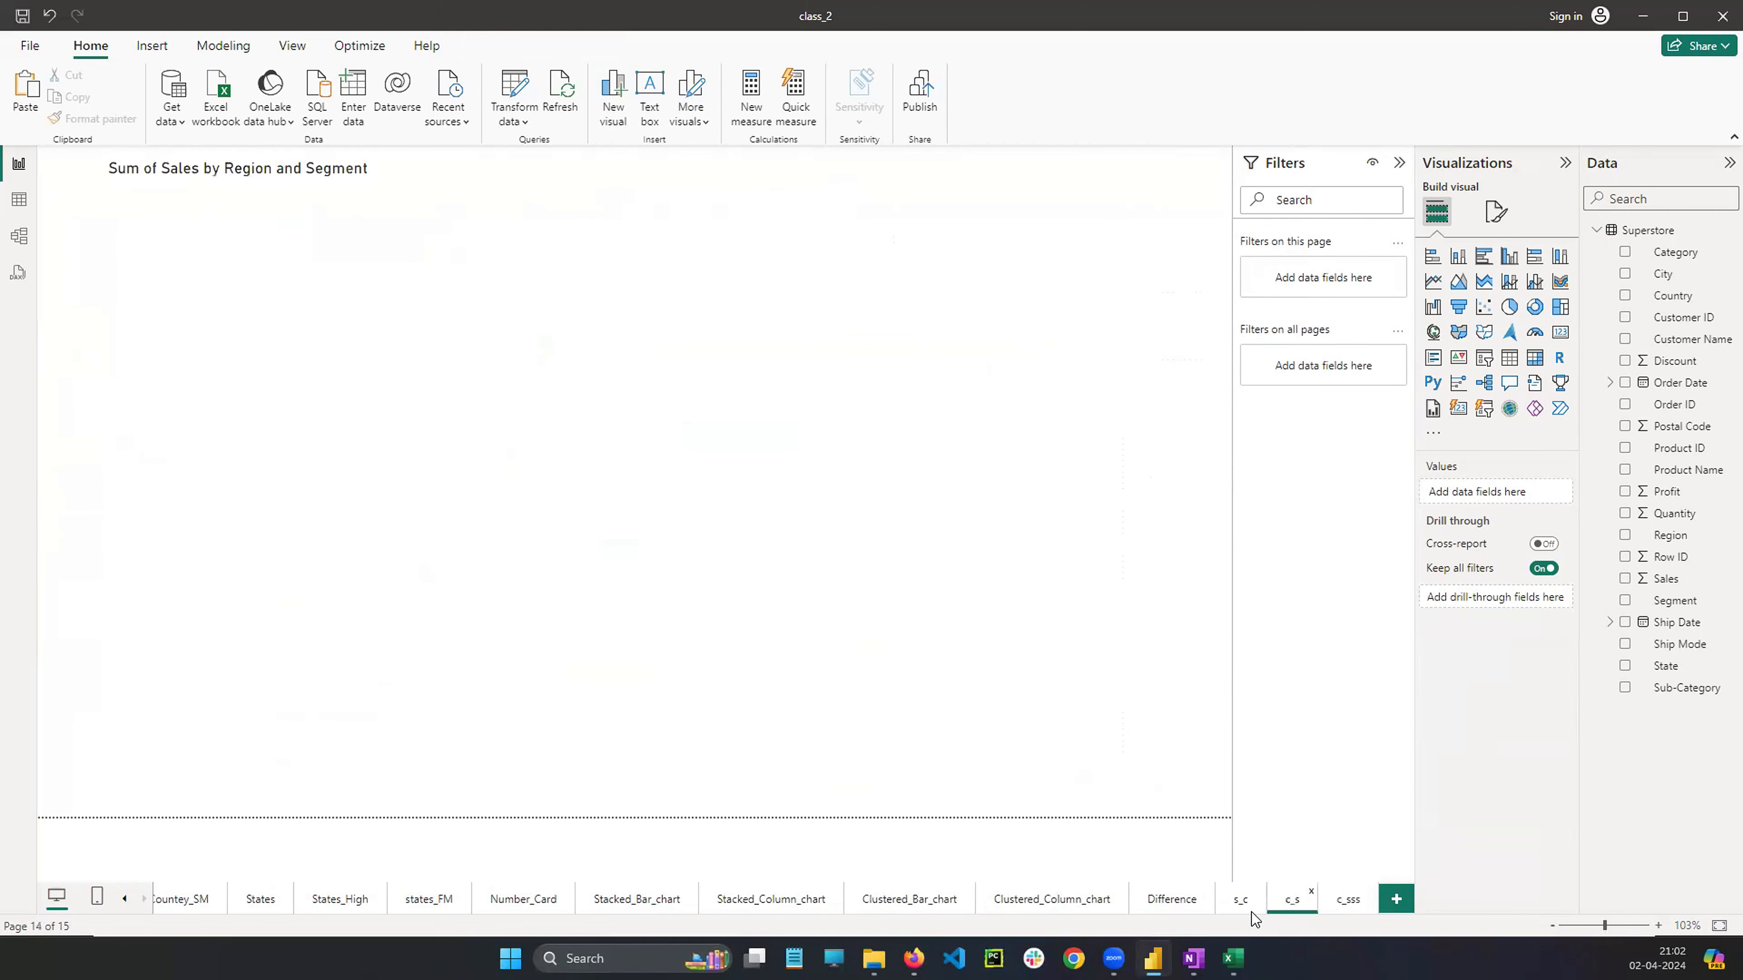
click(1233, 909)
click(1175, 911)
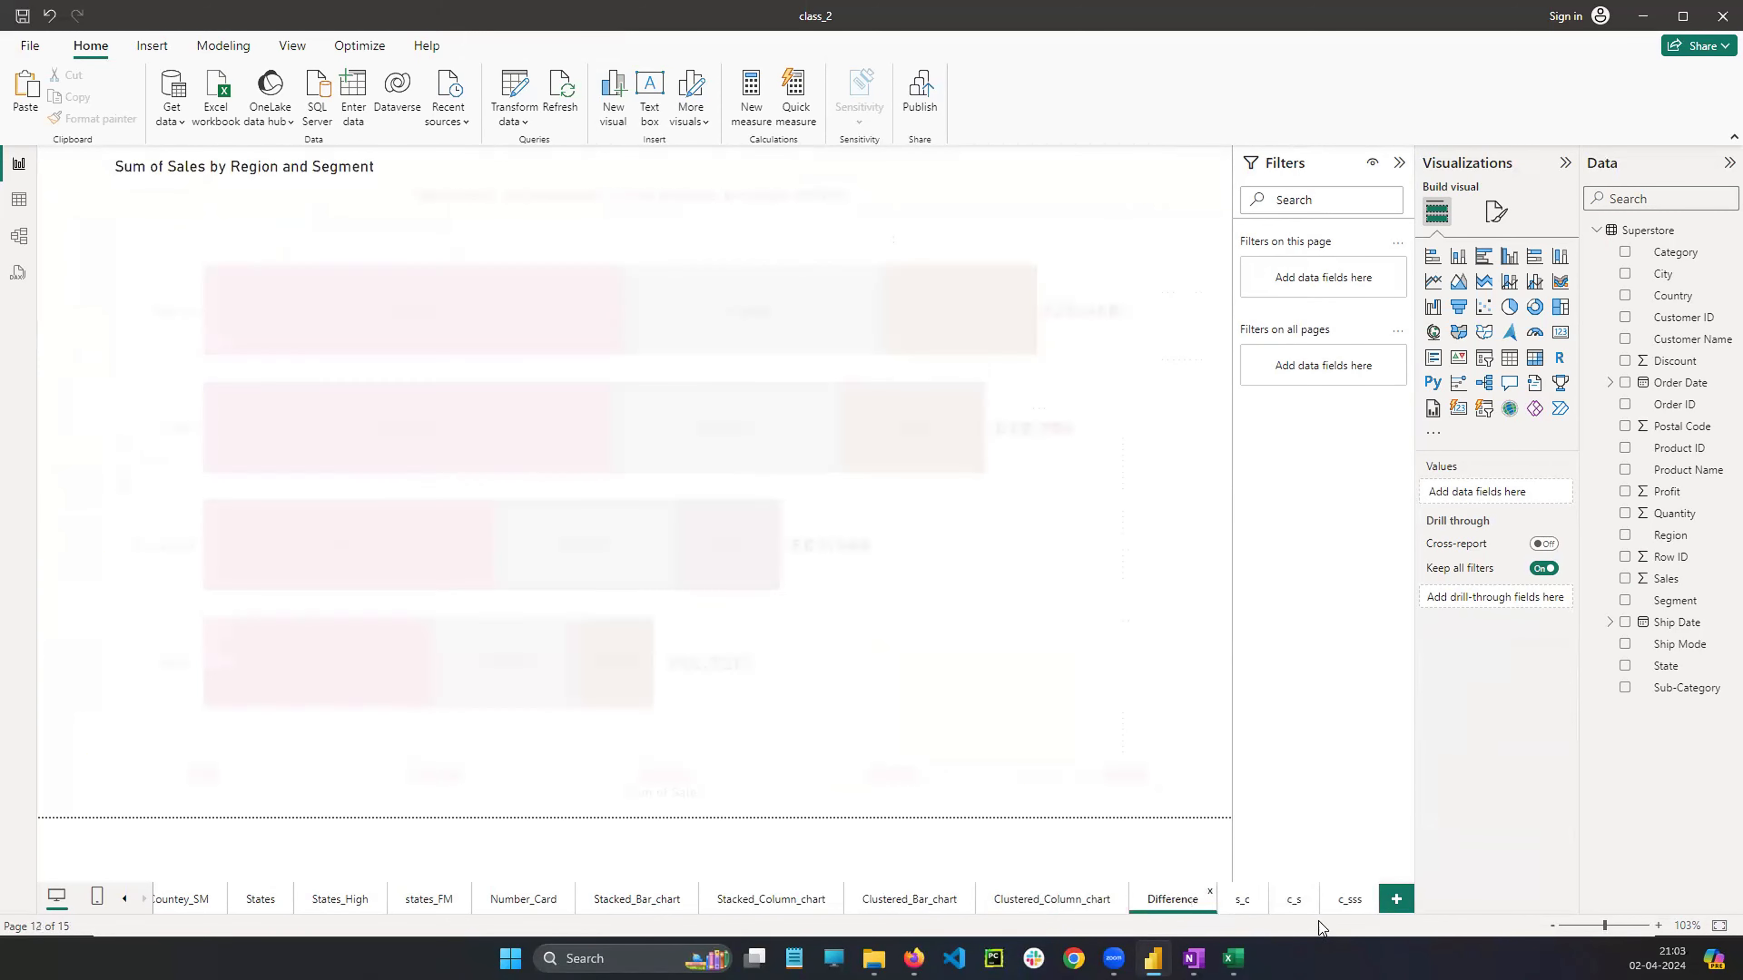
click(1349, 908)
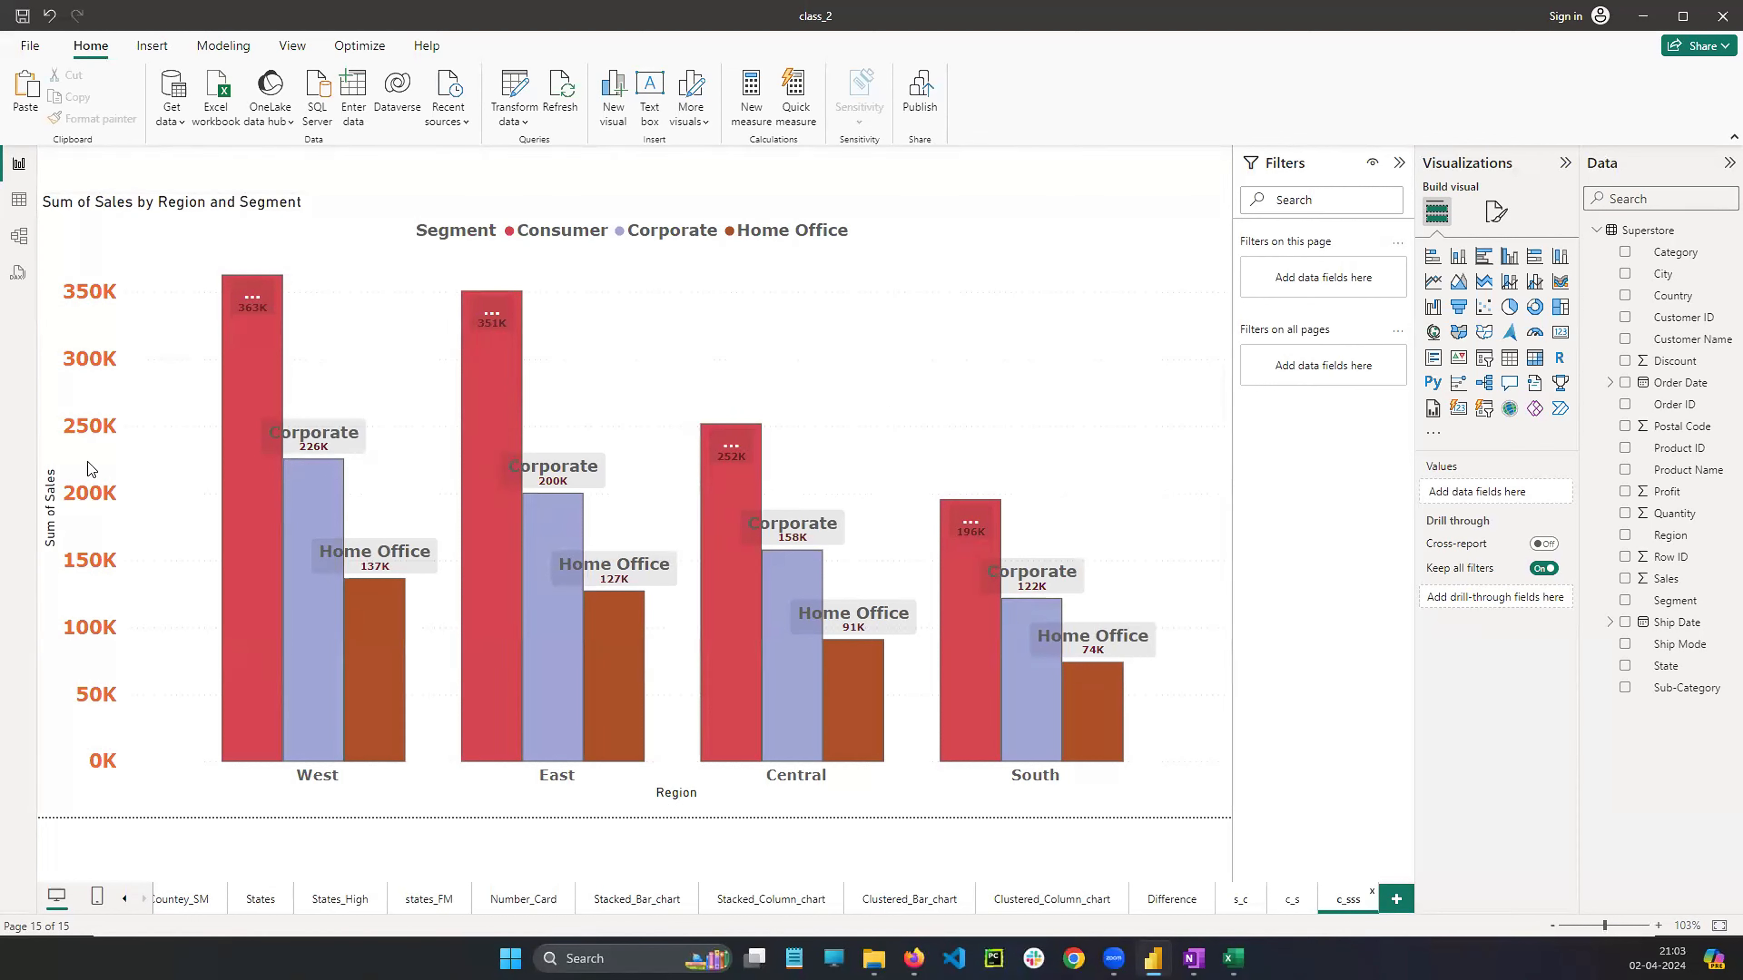
Select the column chart and review its data label format settings
click(887, 398)
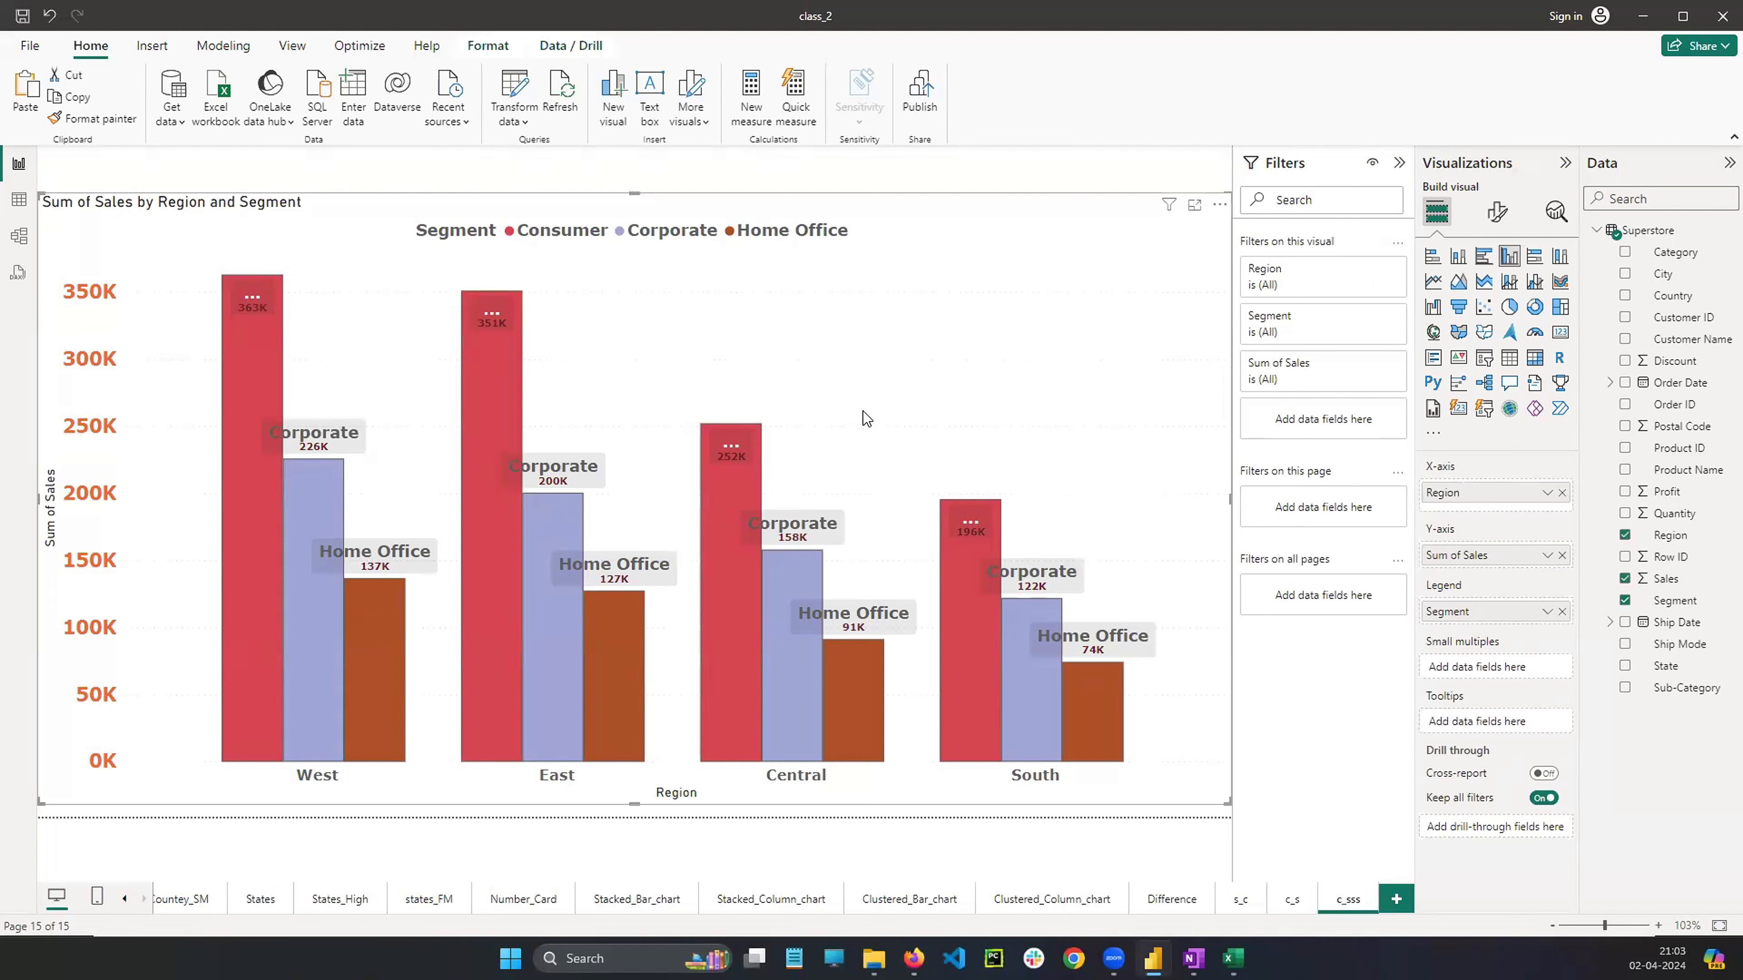
click(1498, 212)
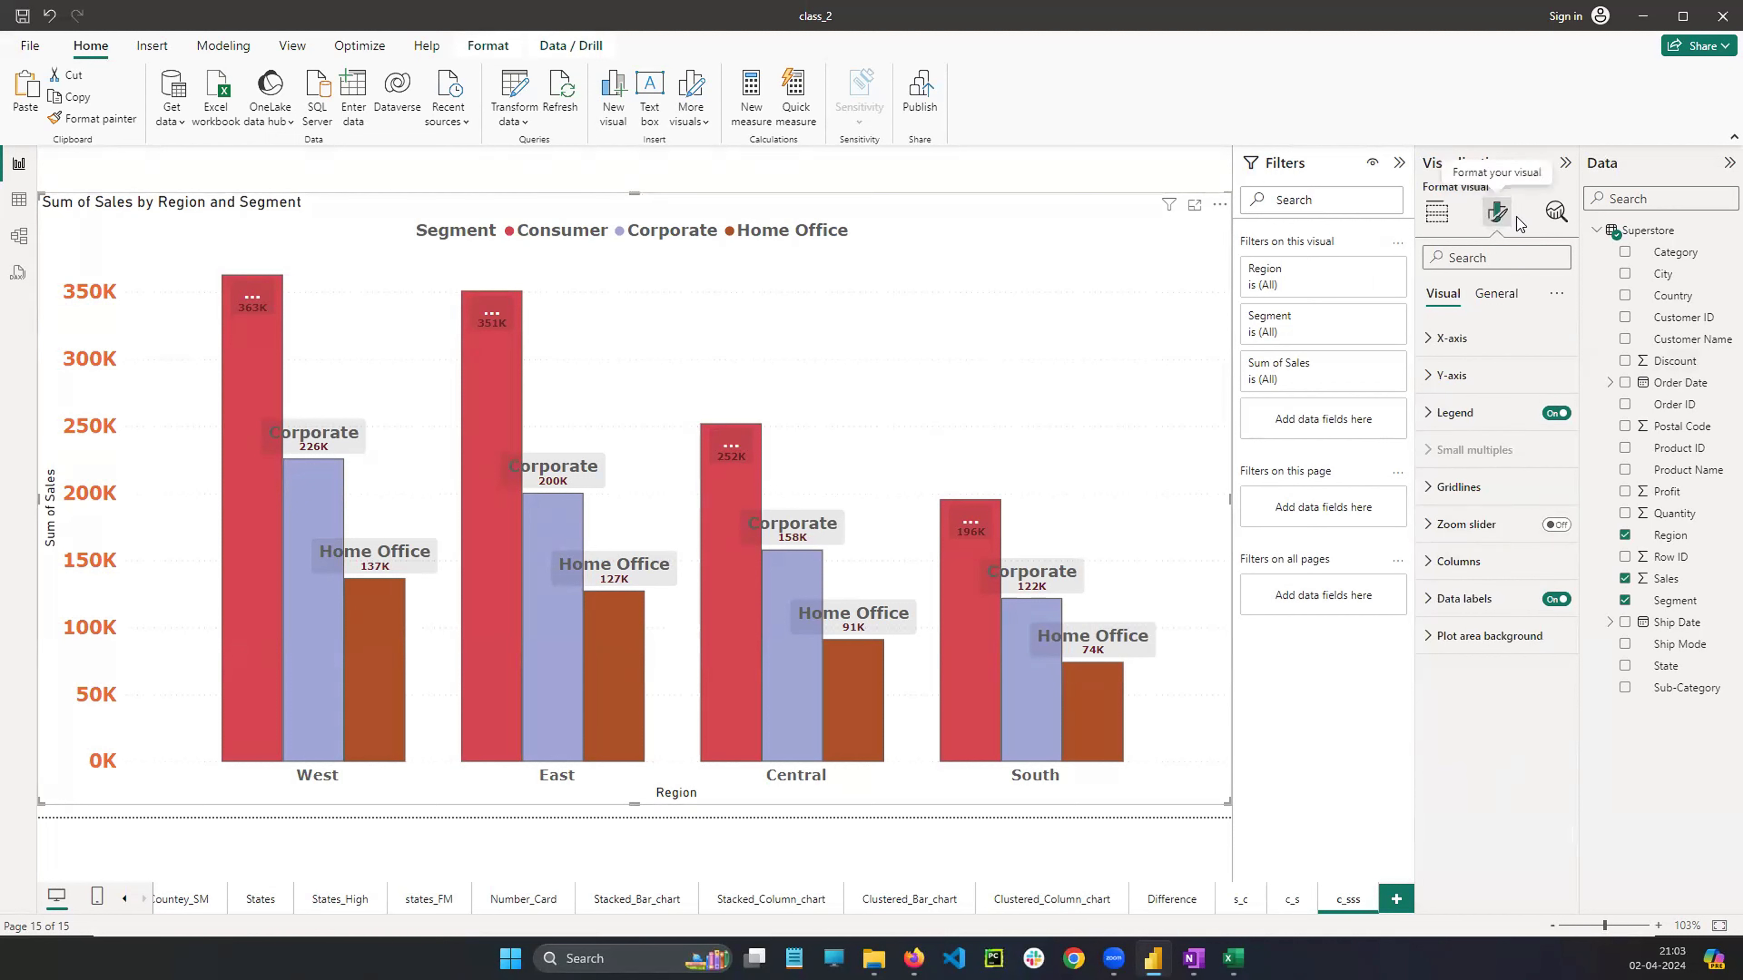
click(1447, 599)
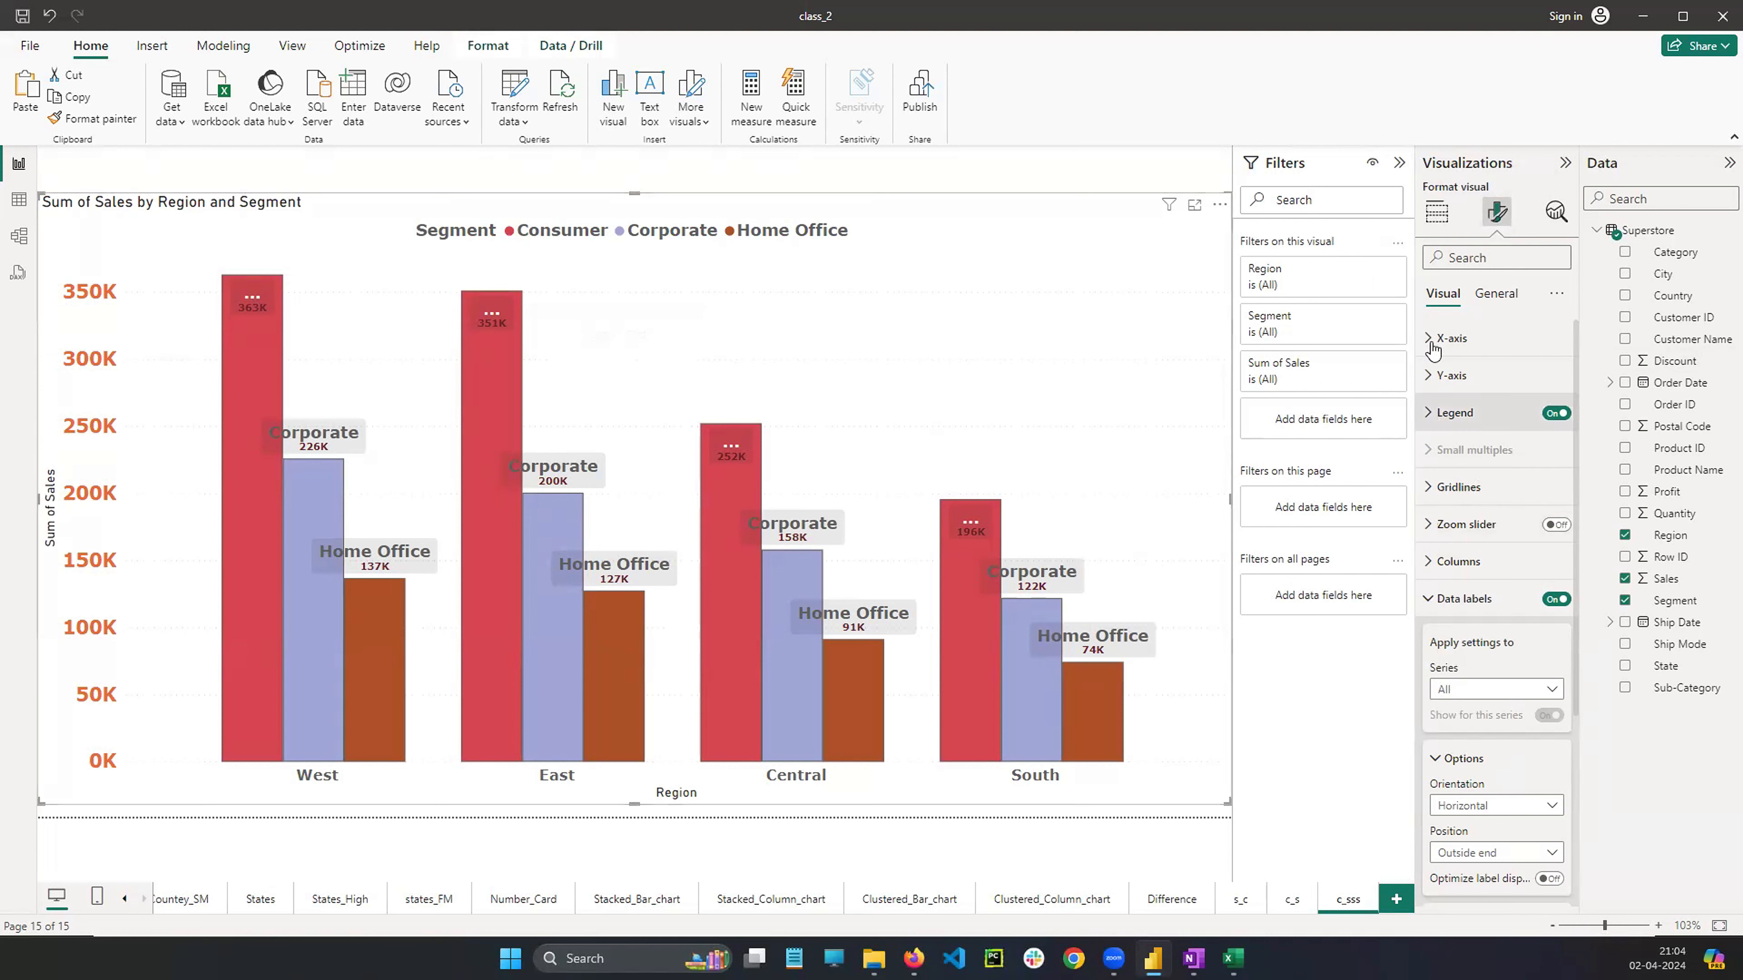
click(1441, 214)
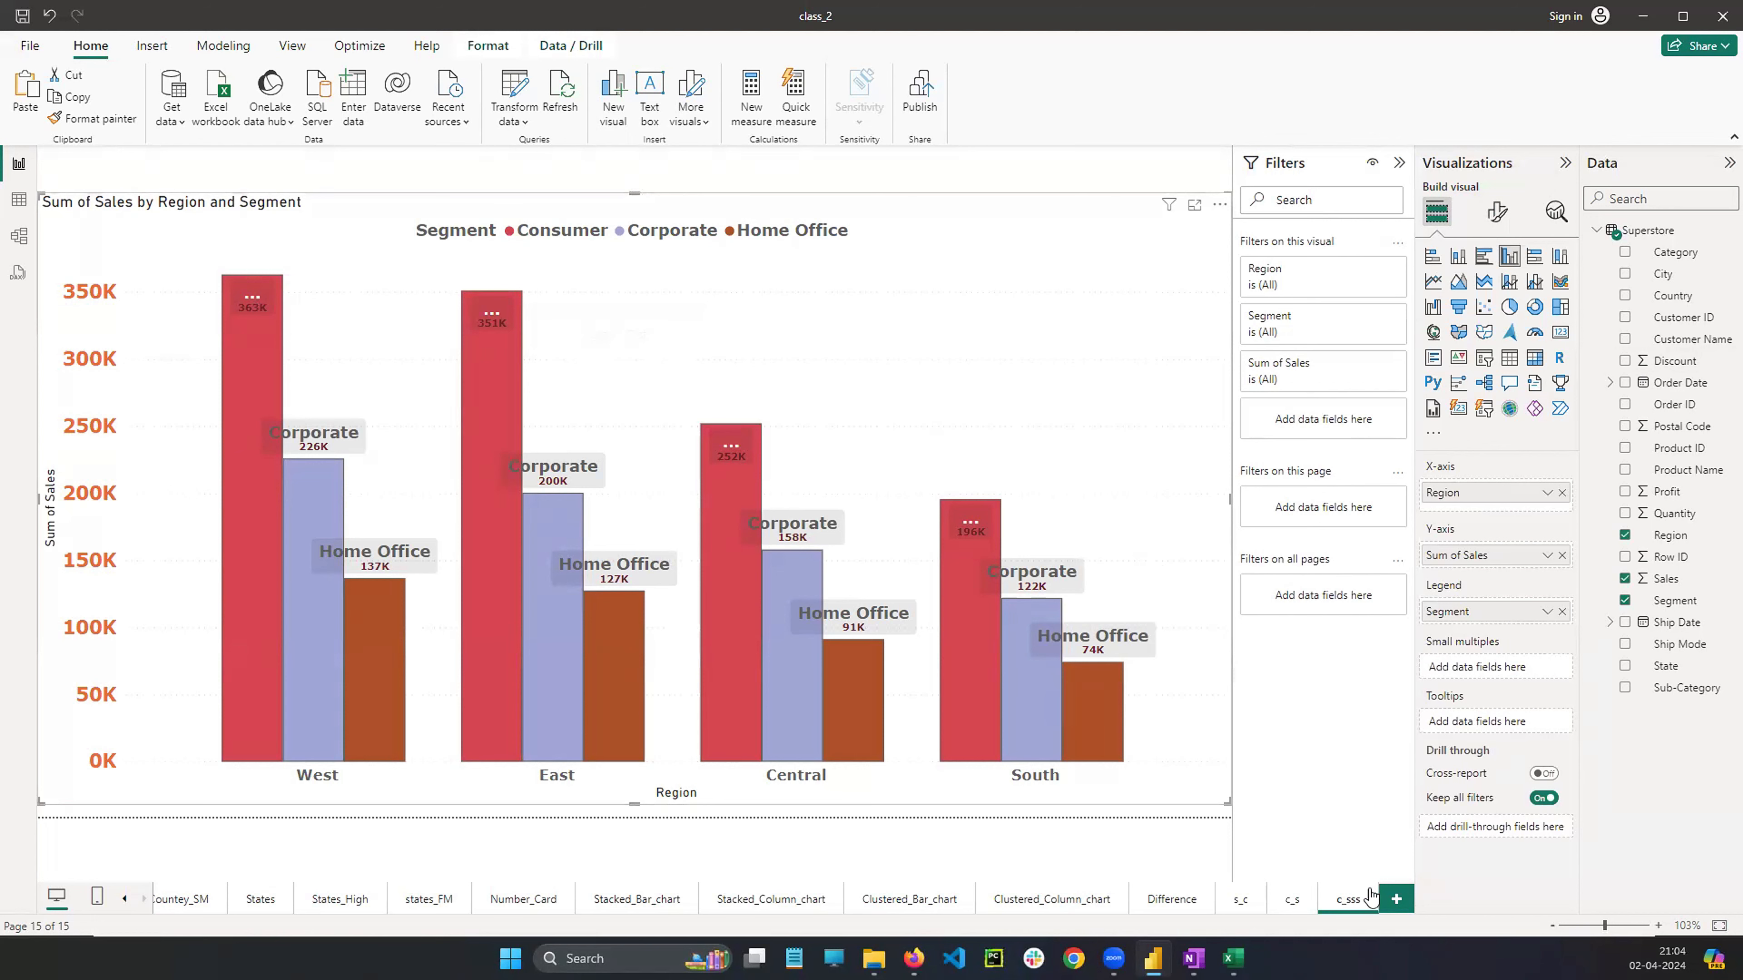
Add a new blank report page and return to the c_sss page
click(1395, 901)
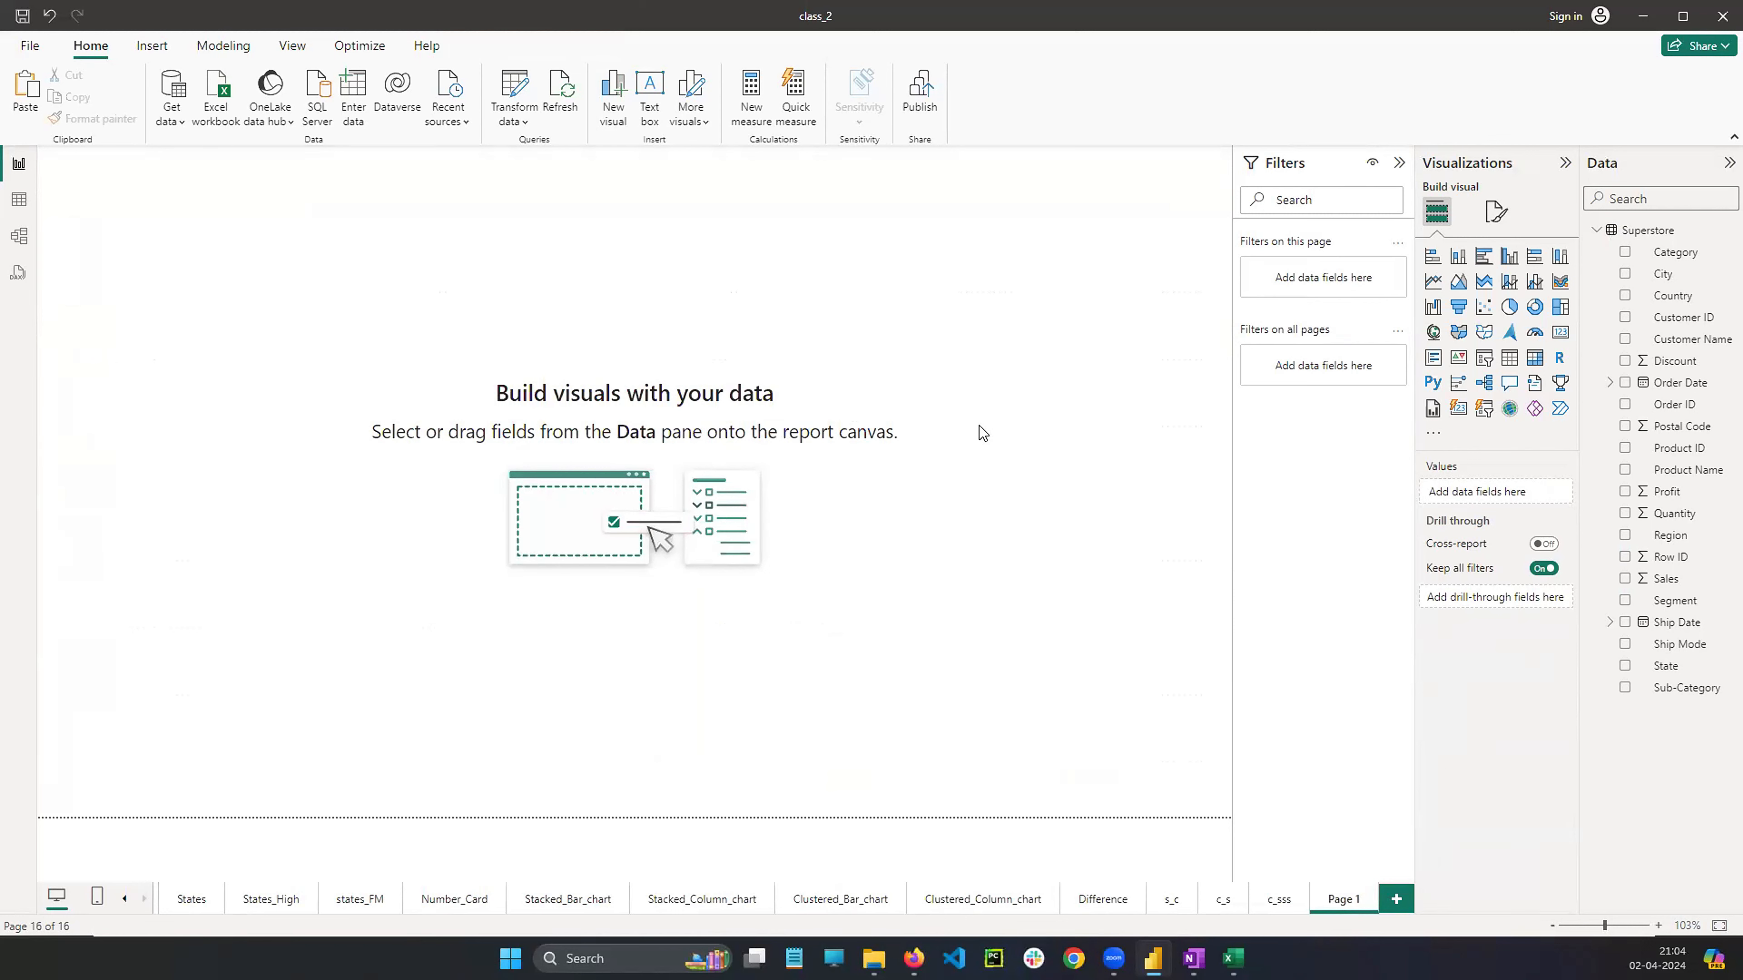
click(1280, 898)
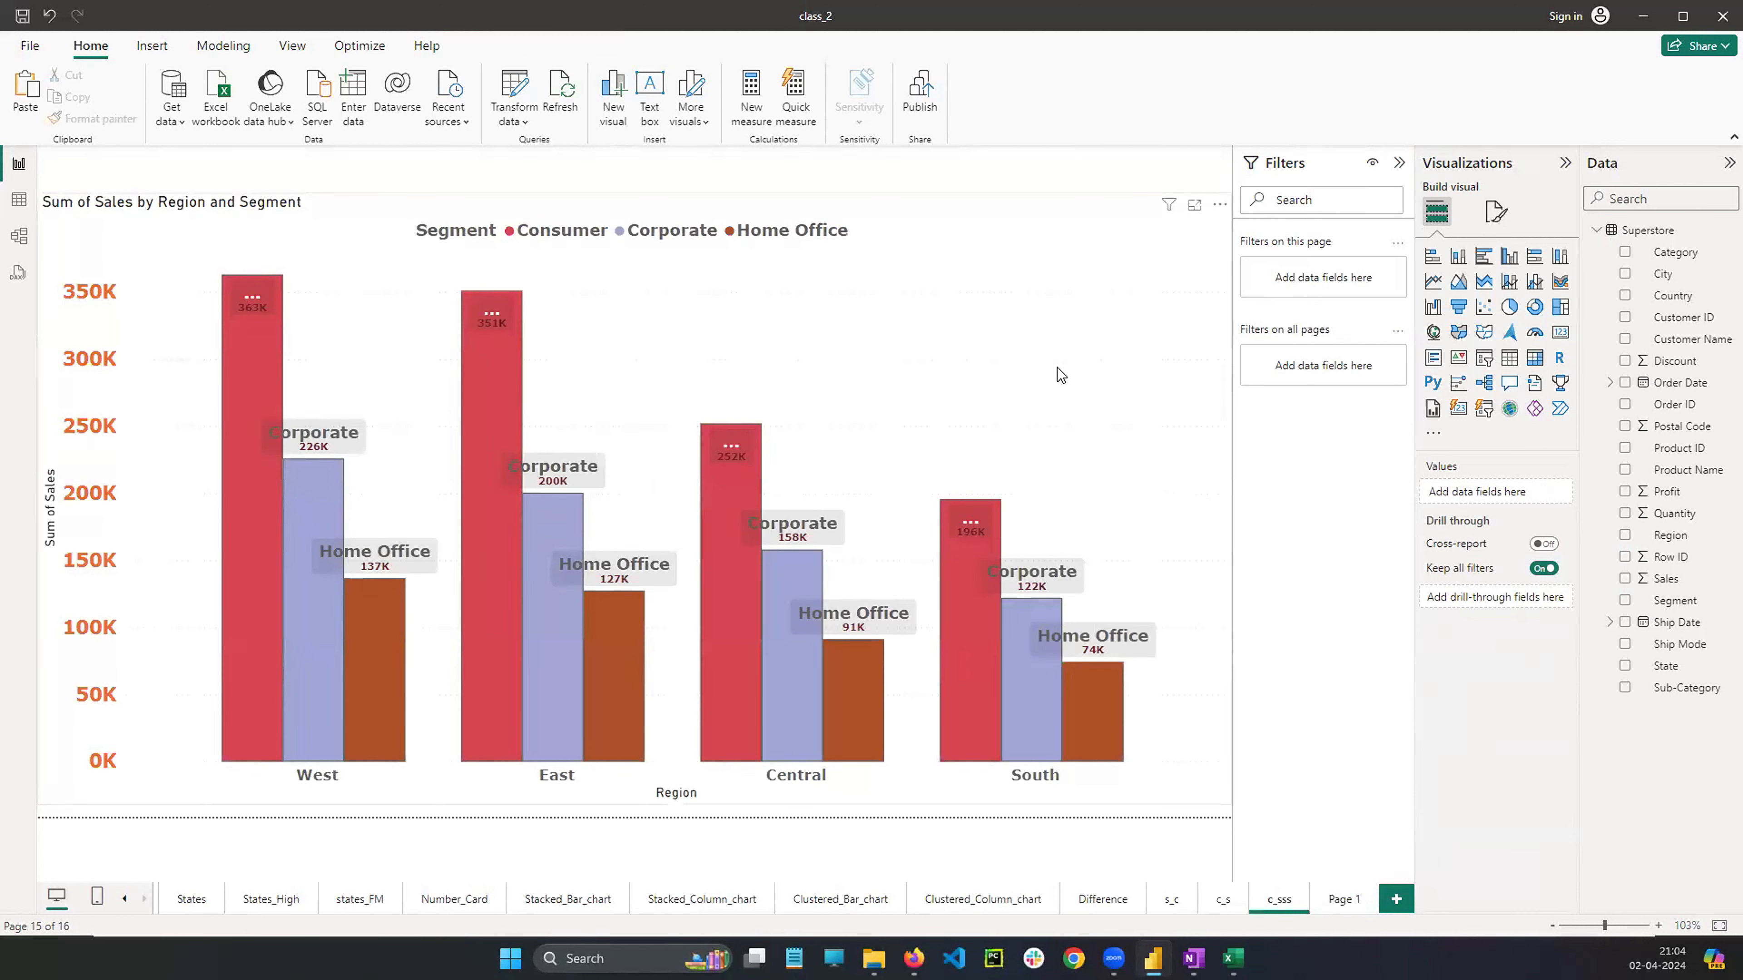
Examine the legend settings of the clustered column chart in the format pane
click(1058, 374)
click(1496, 212)
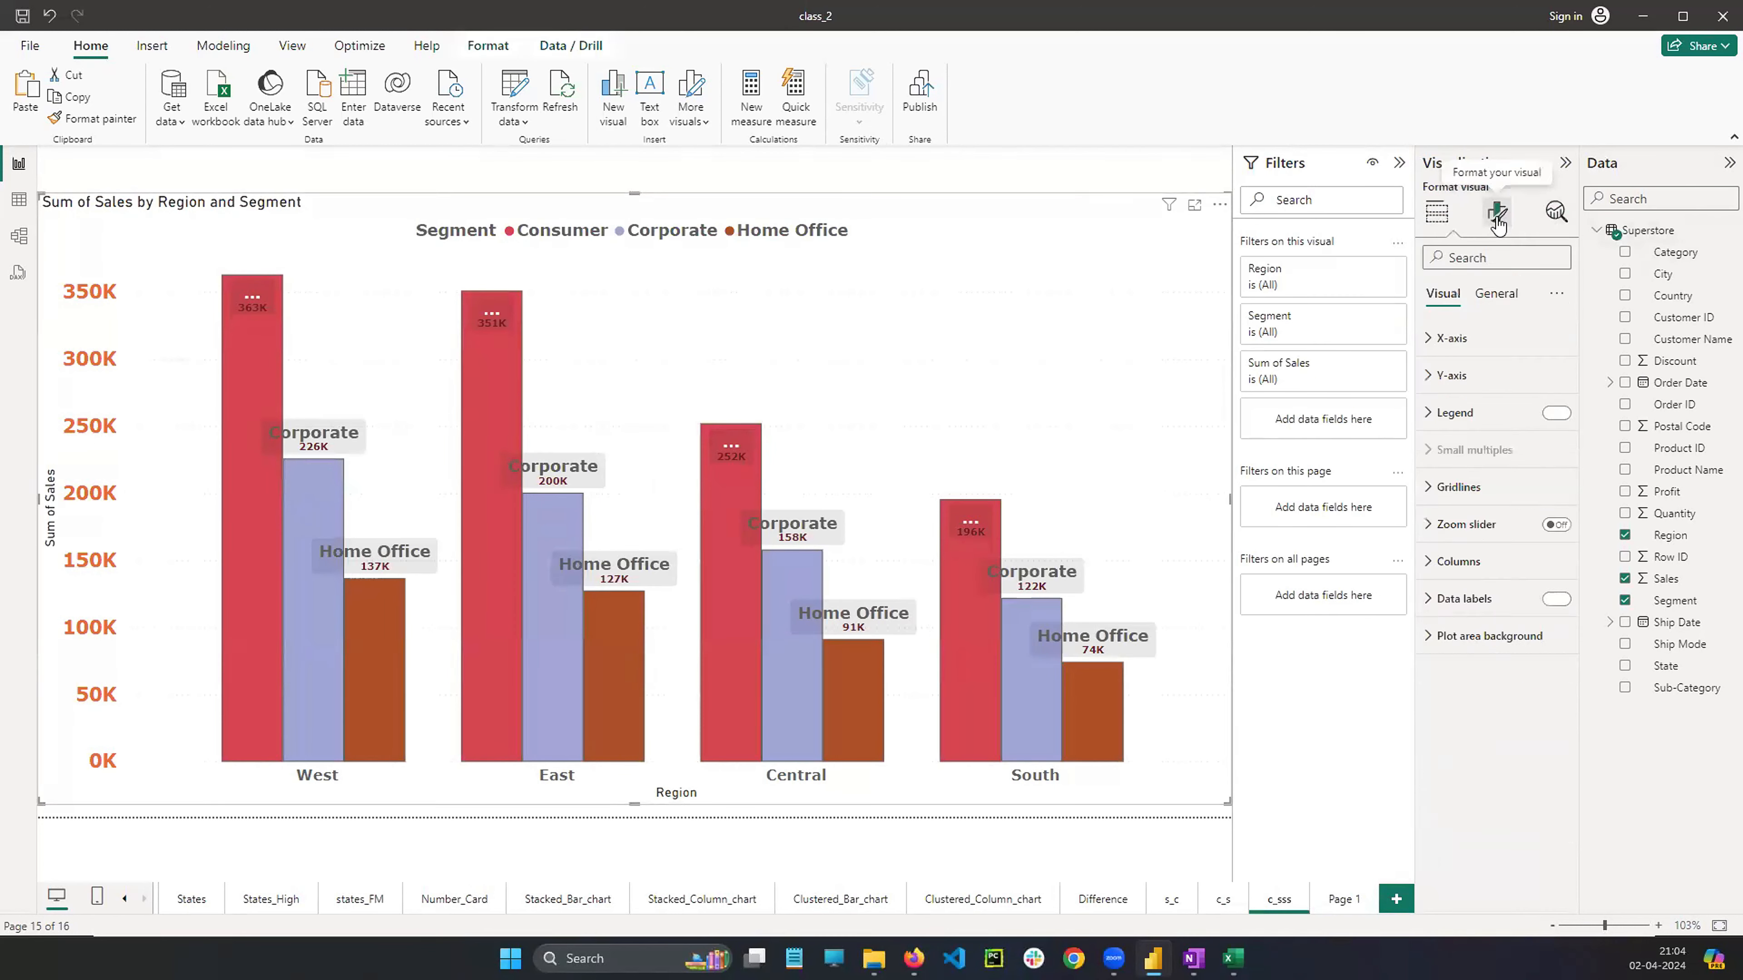
click(1429, 414)
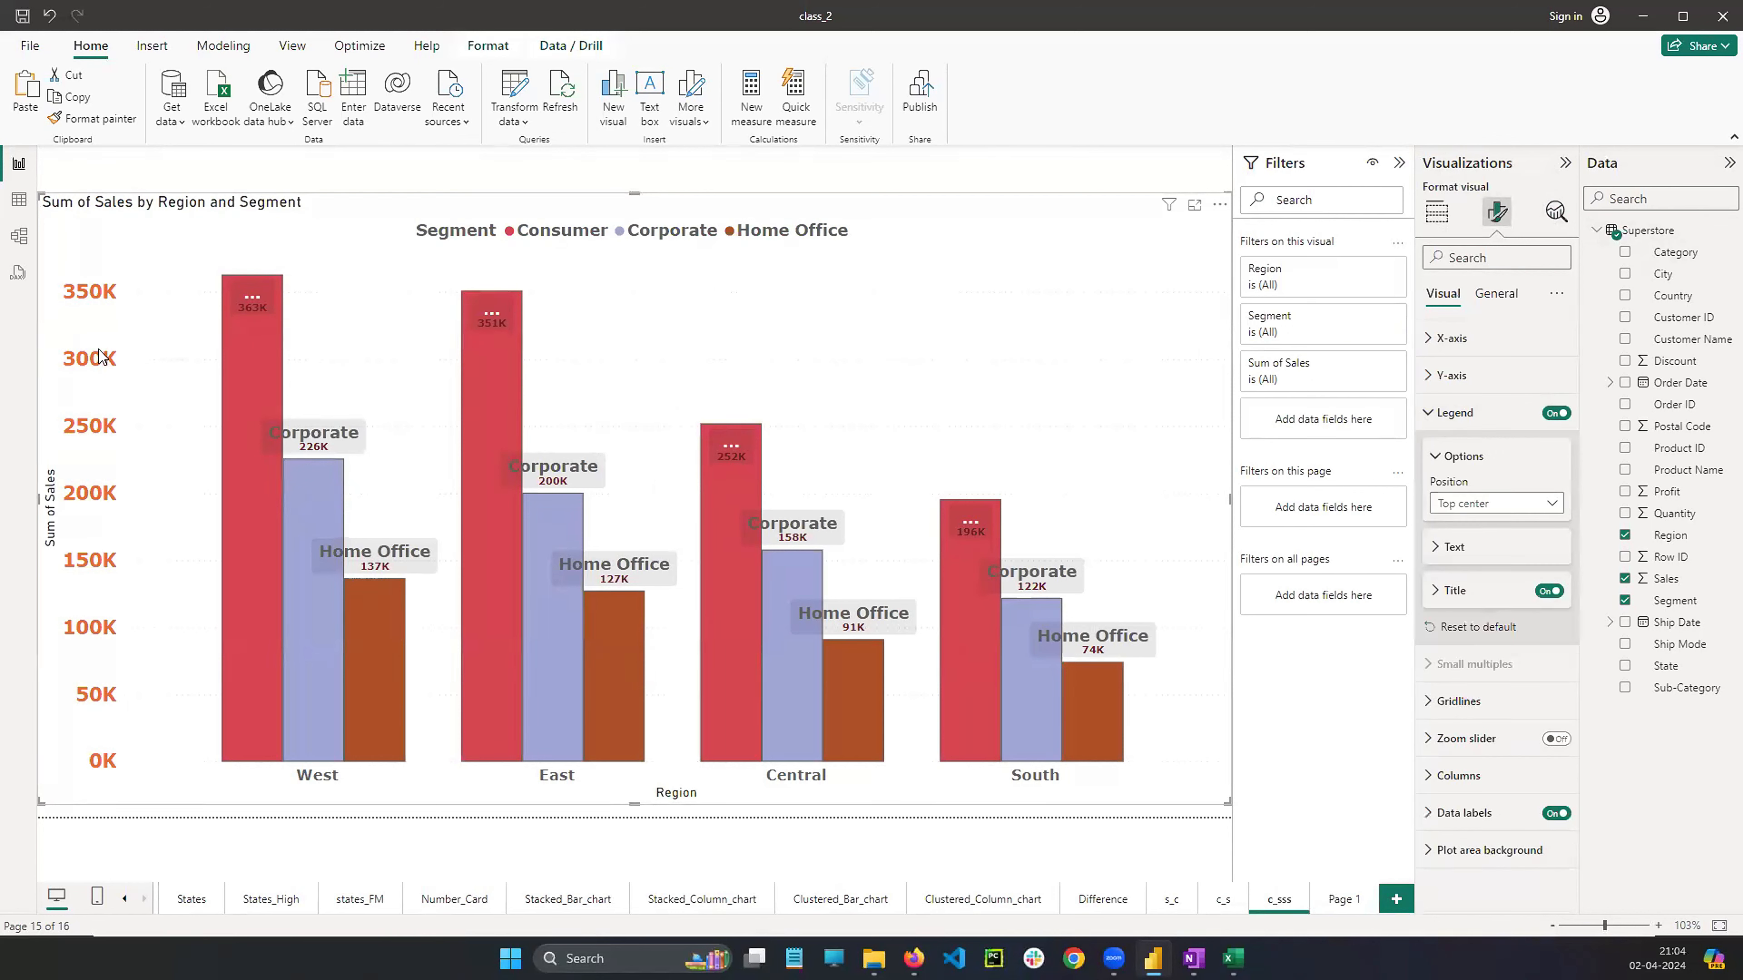
drag(316, 488, 316, 412)
drag(281, 359, 277, 444)
drag(457, 389, 454, 465)
drag(479, 200, 876, 275)
mouse_move(1033, 245)
mouse_down()
mouse_move(405, 186)
mouse_move(485, 246)
mouse_move(691, 240)
mouse_up()
drag(672, 247, 752, 241)
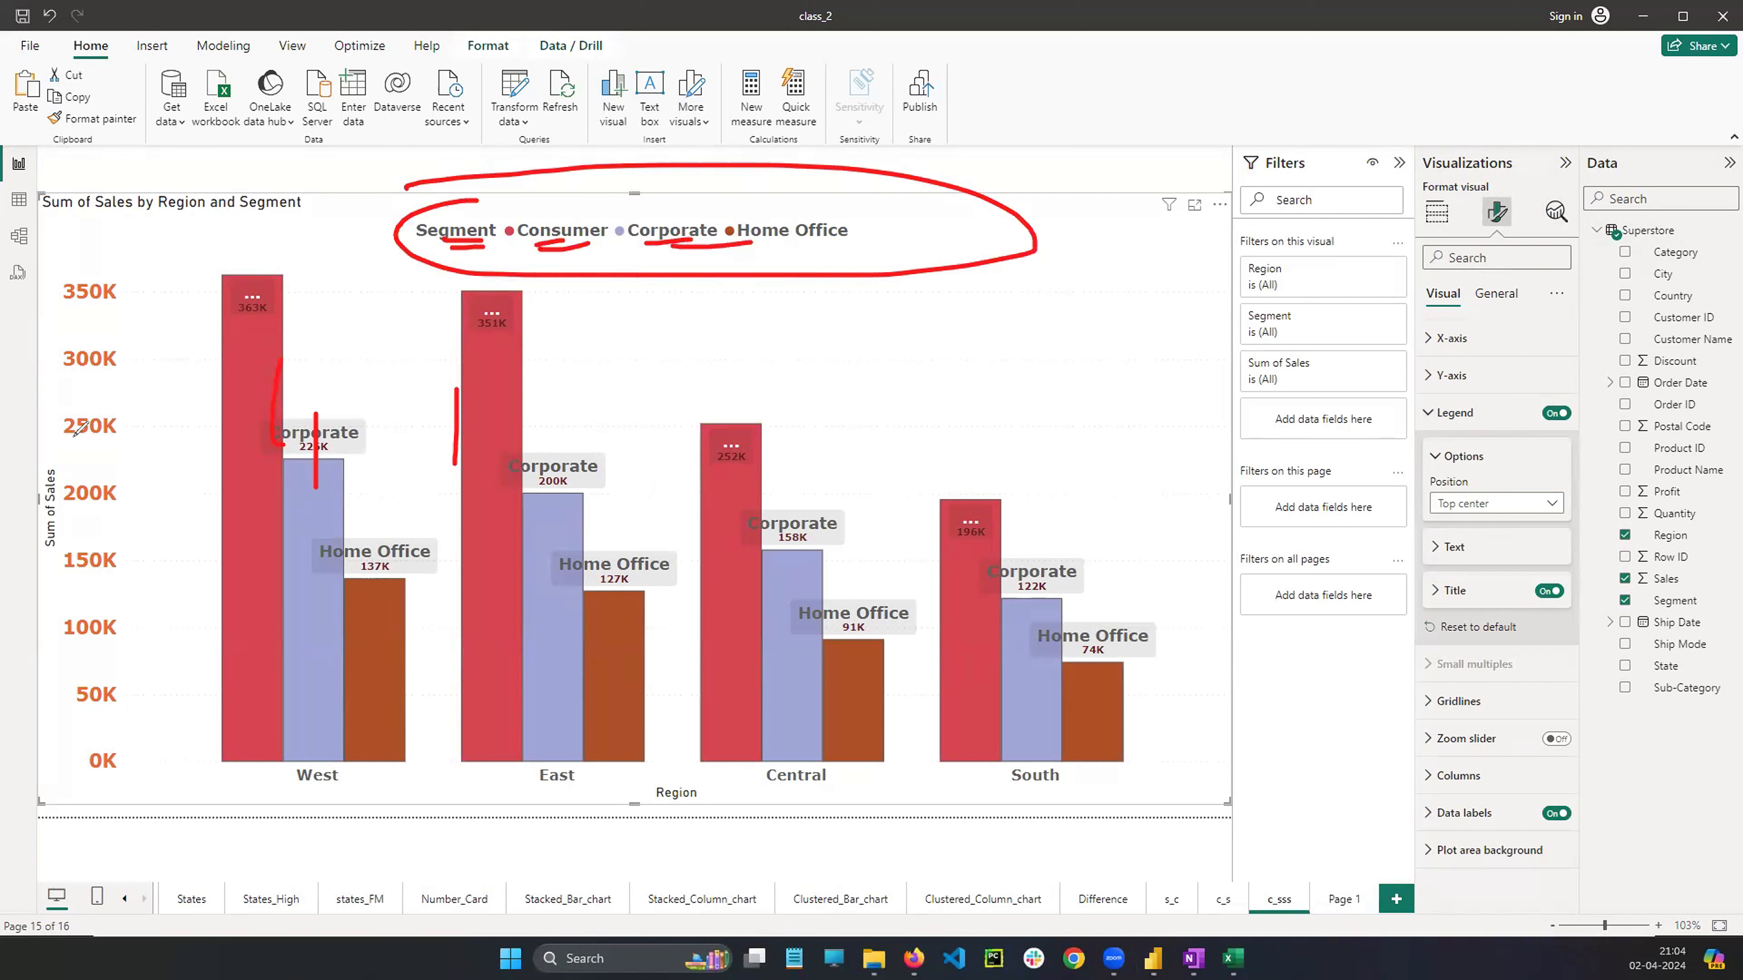
key(Escape)
Open Page 1 and insert a 100% stacked bar chart visual
click(1343, 899)
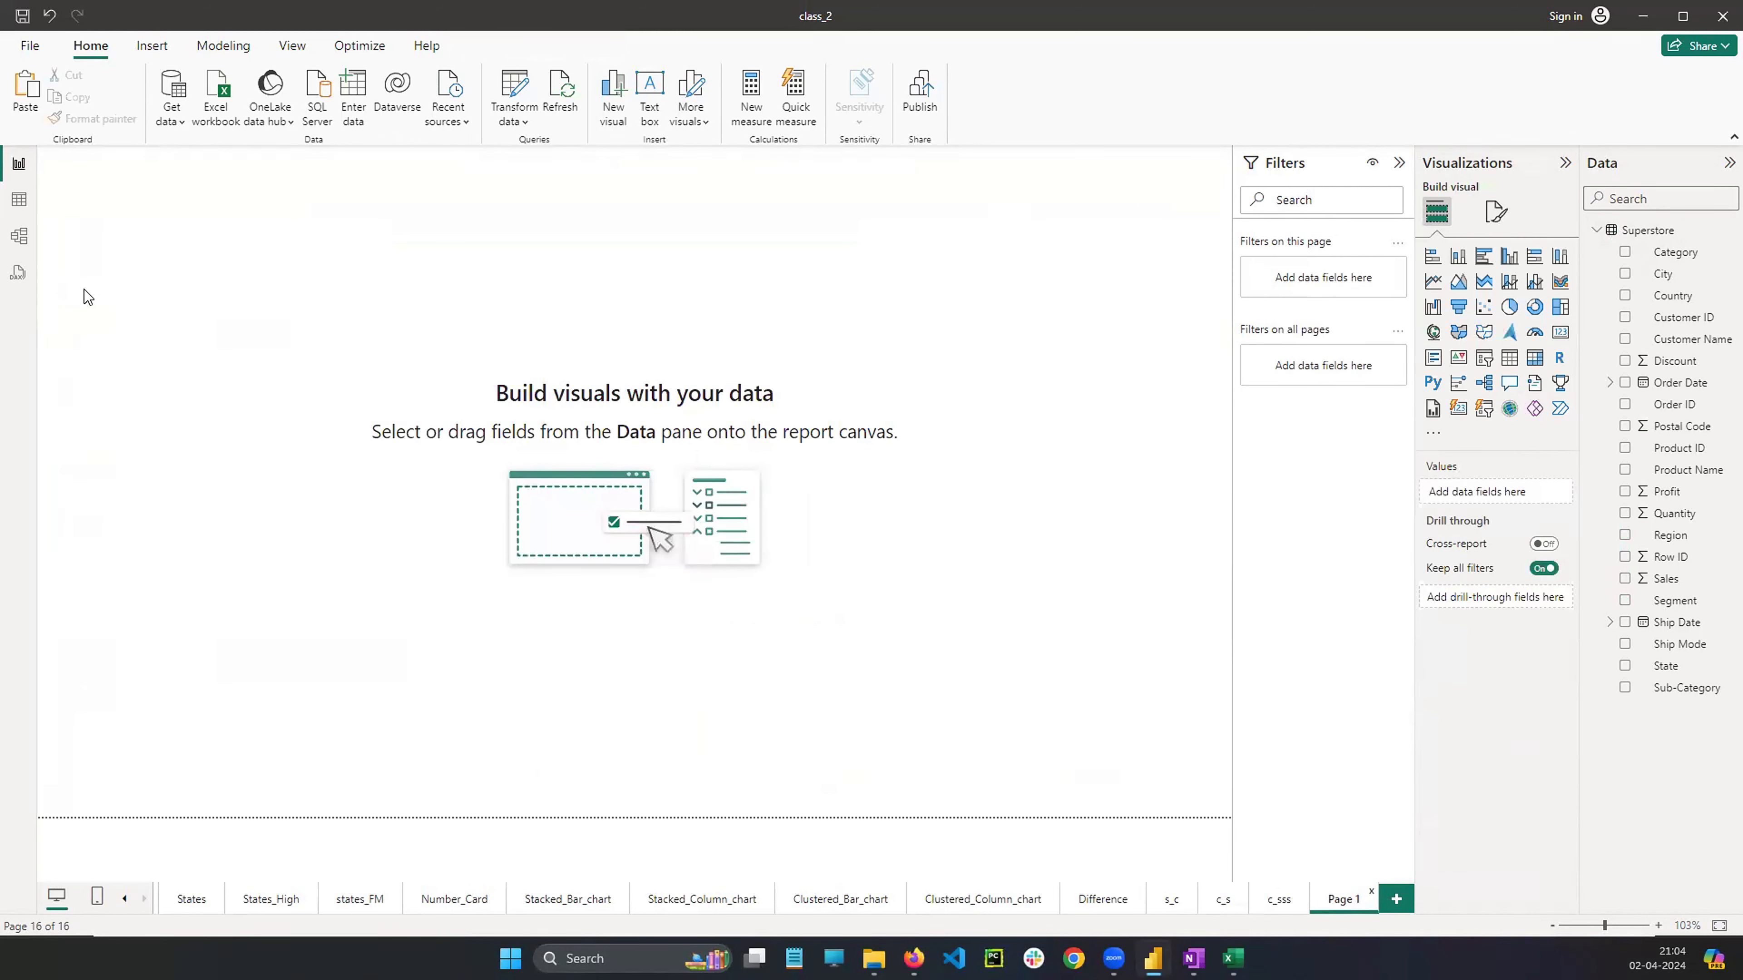
mouse_move(1534, 242)
mouse_down()
mouse_move(1537, 273)
mouse_move(1532, 242)
mouse_move(1559, 273)
mouse_move(1572, 231)
mouse_up()
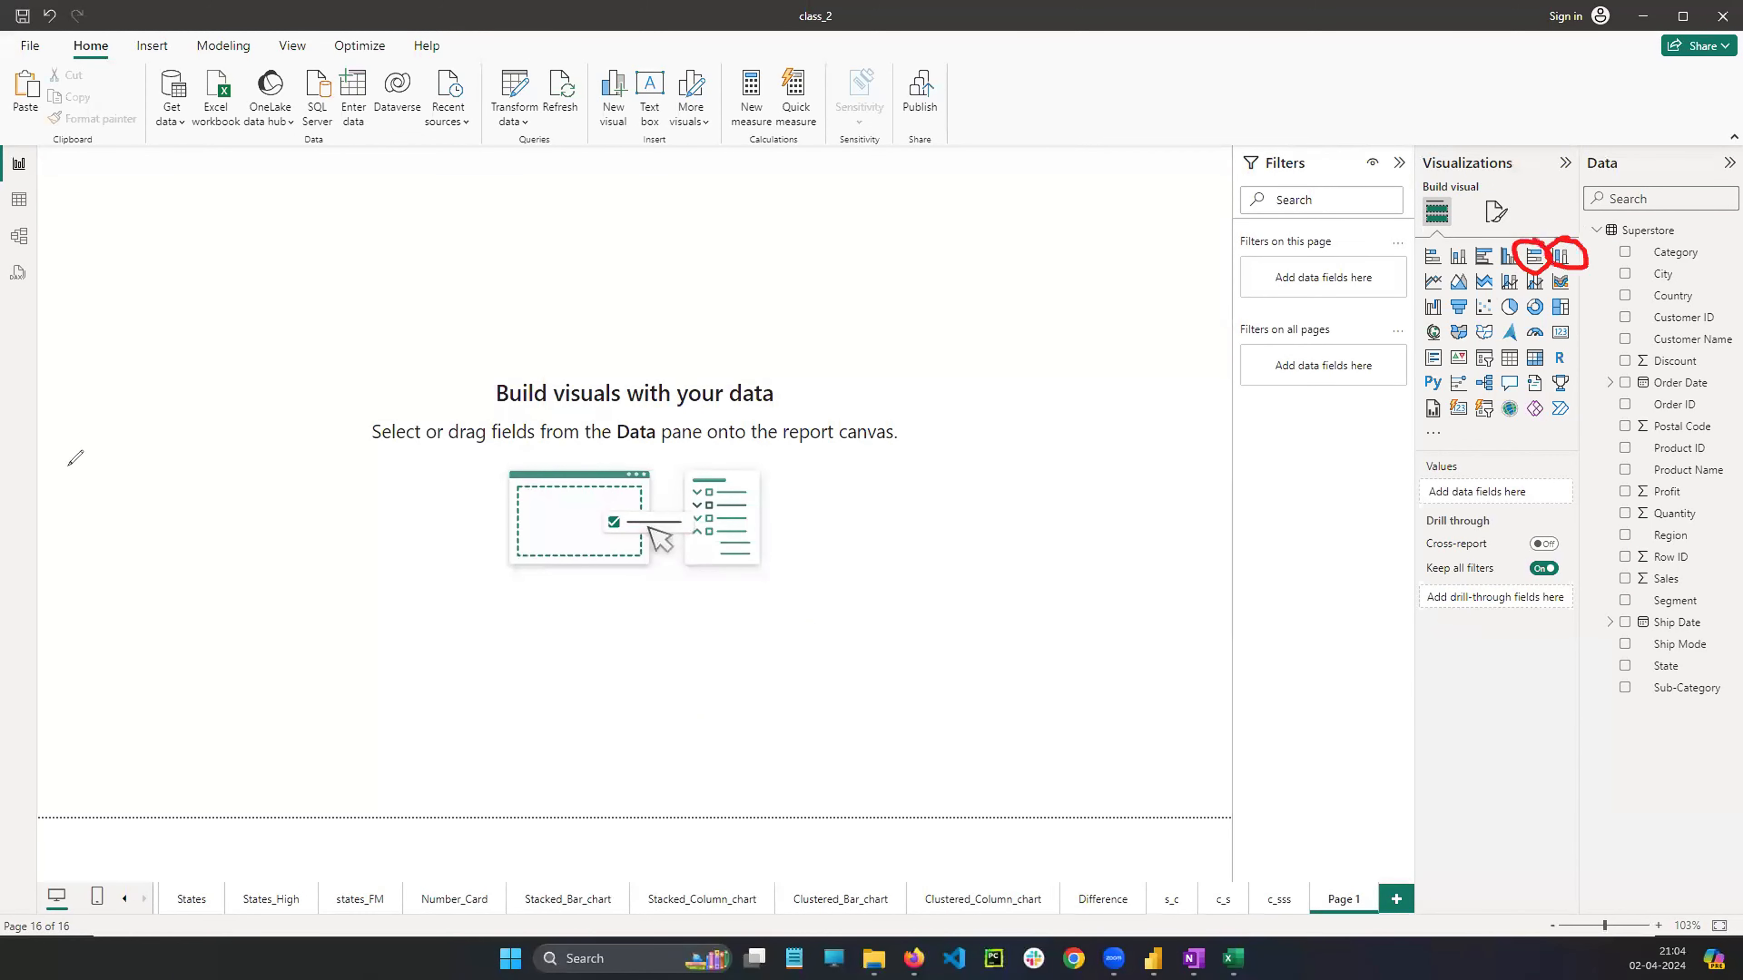
click(68, 467)
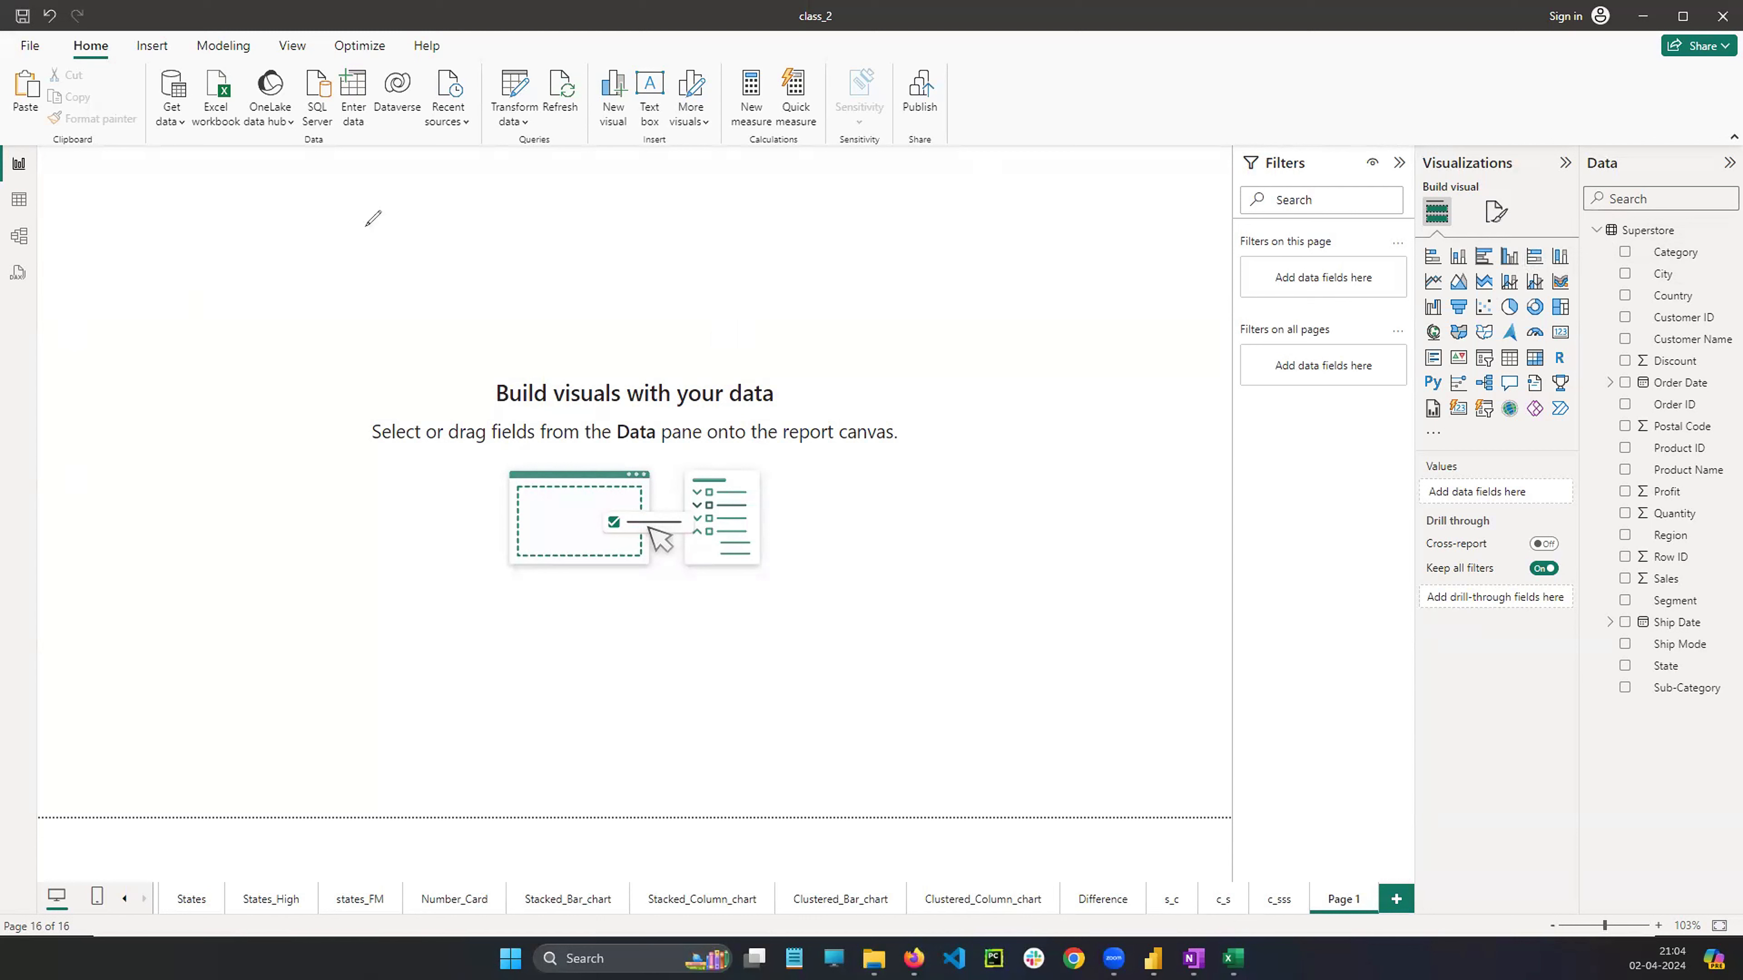
mouse_move(278, 220)
mouse_down()
mouse_move(657, 262)
mouse_move(276, 263)
mouse_up()
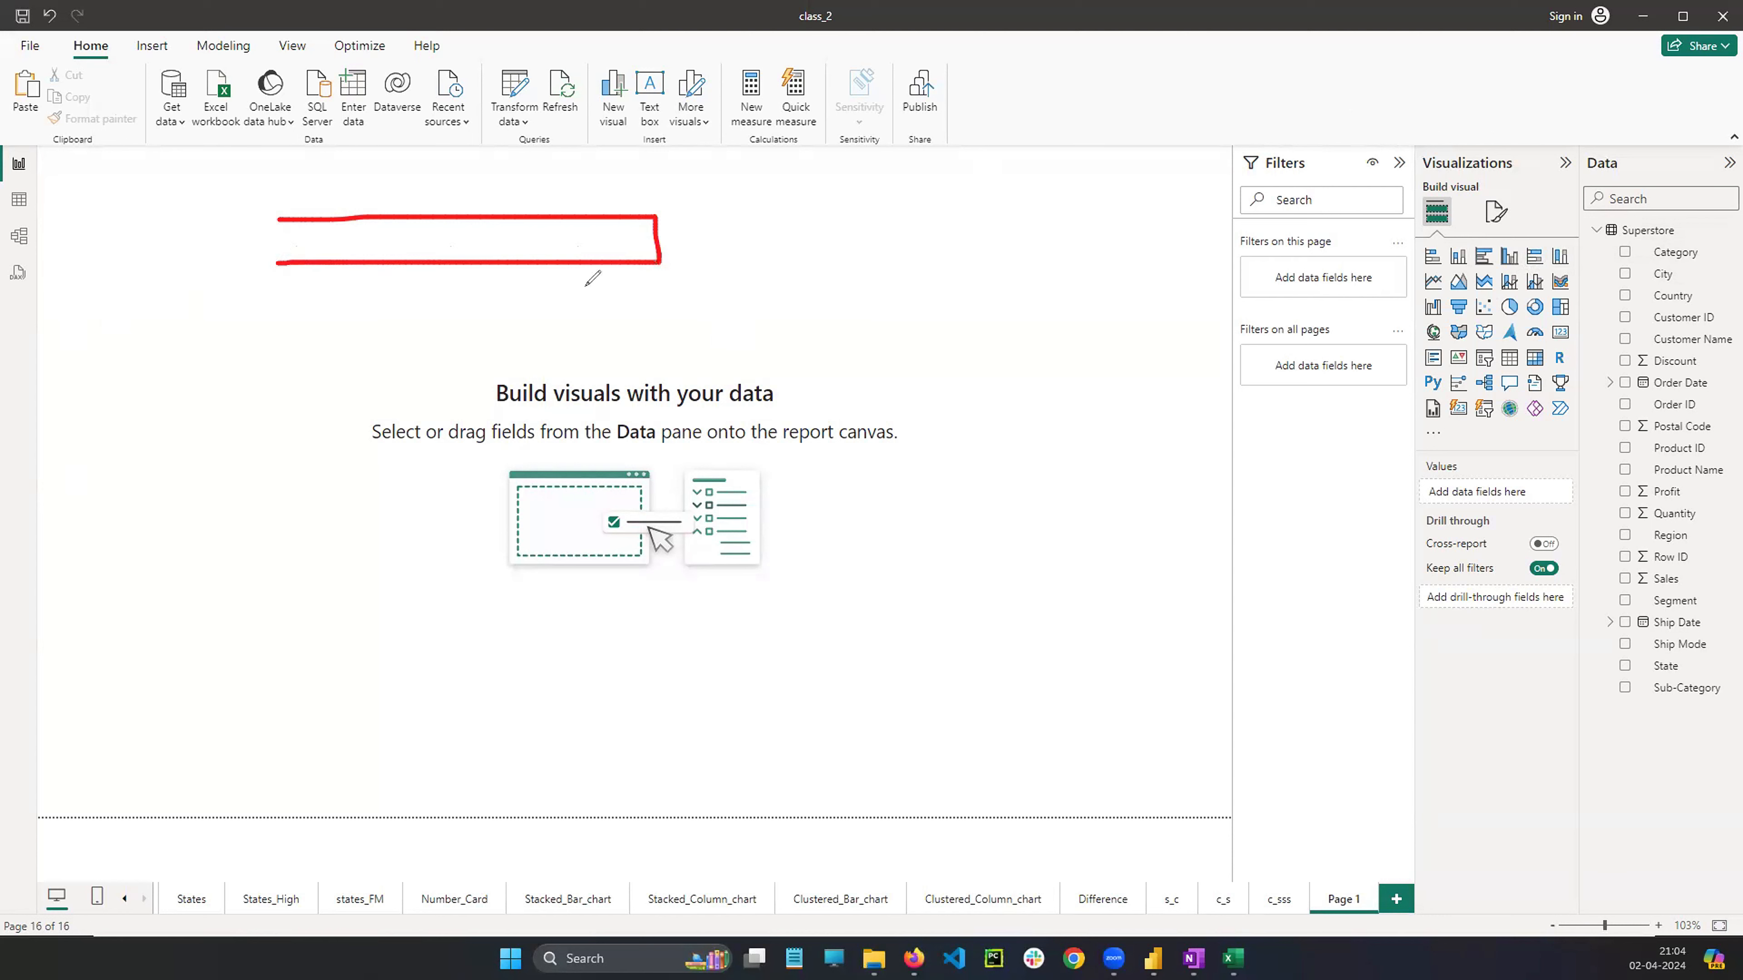
mouse_move(879, 372)
mouse_down()
mouse_move(873, 96)
mouse_move(969, 261)
mouse_move(969, 382)
mouse_up()
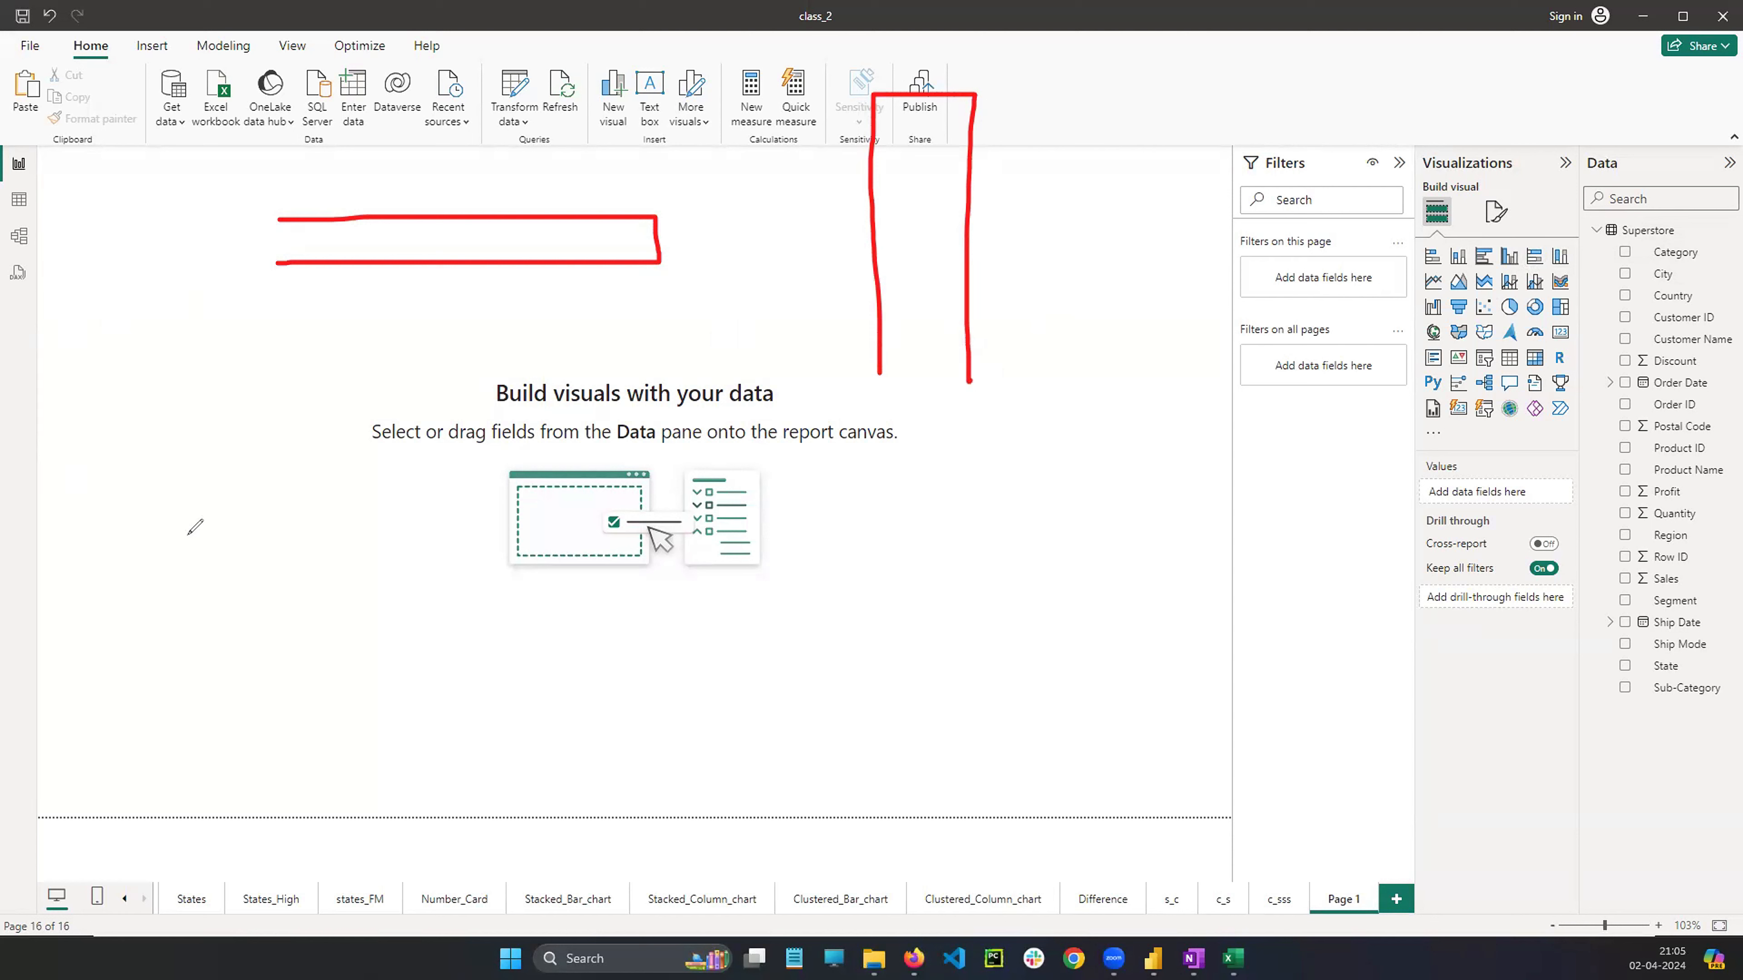
key(Escape)
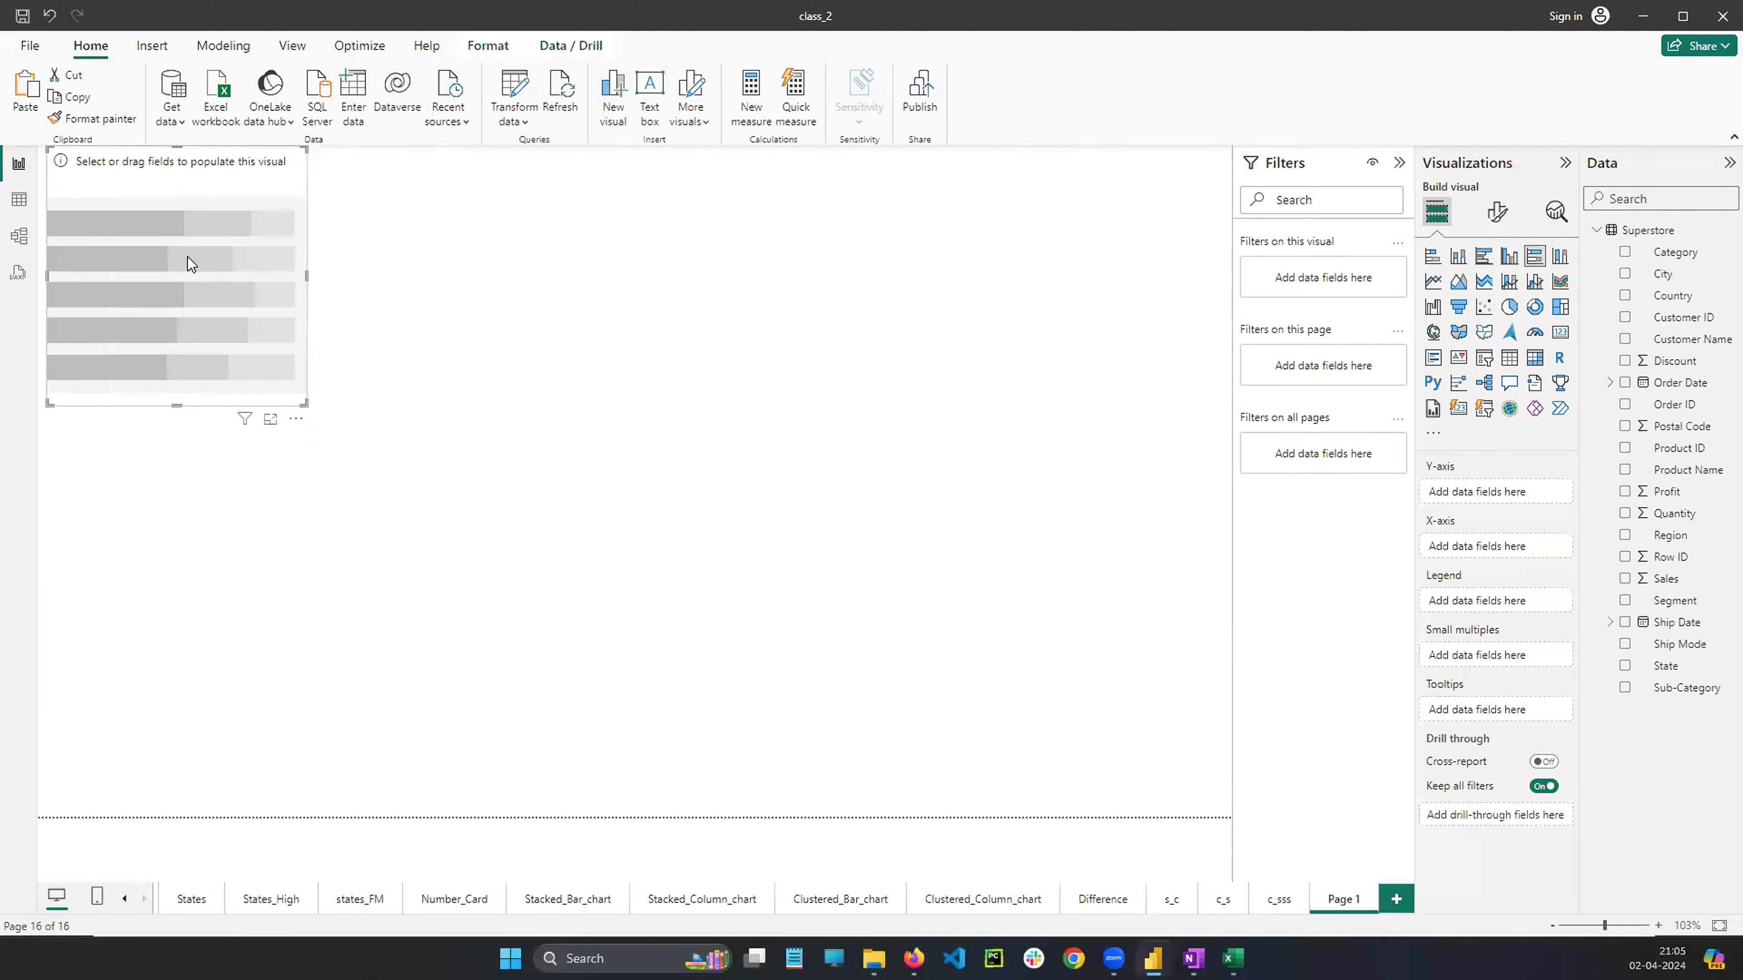
Move the new chart toward the centre of the canvas and enlarge it
drag(186, 261, 653, 432)
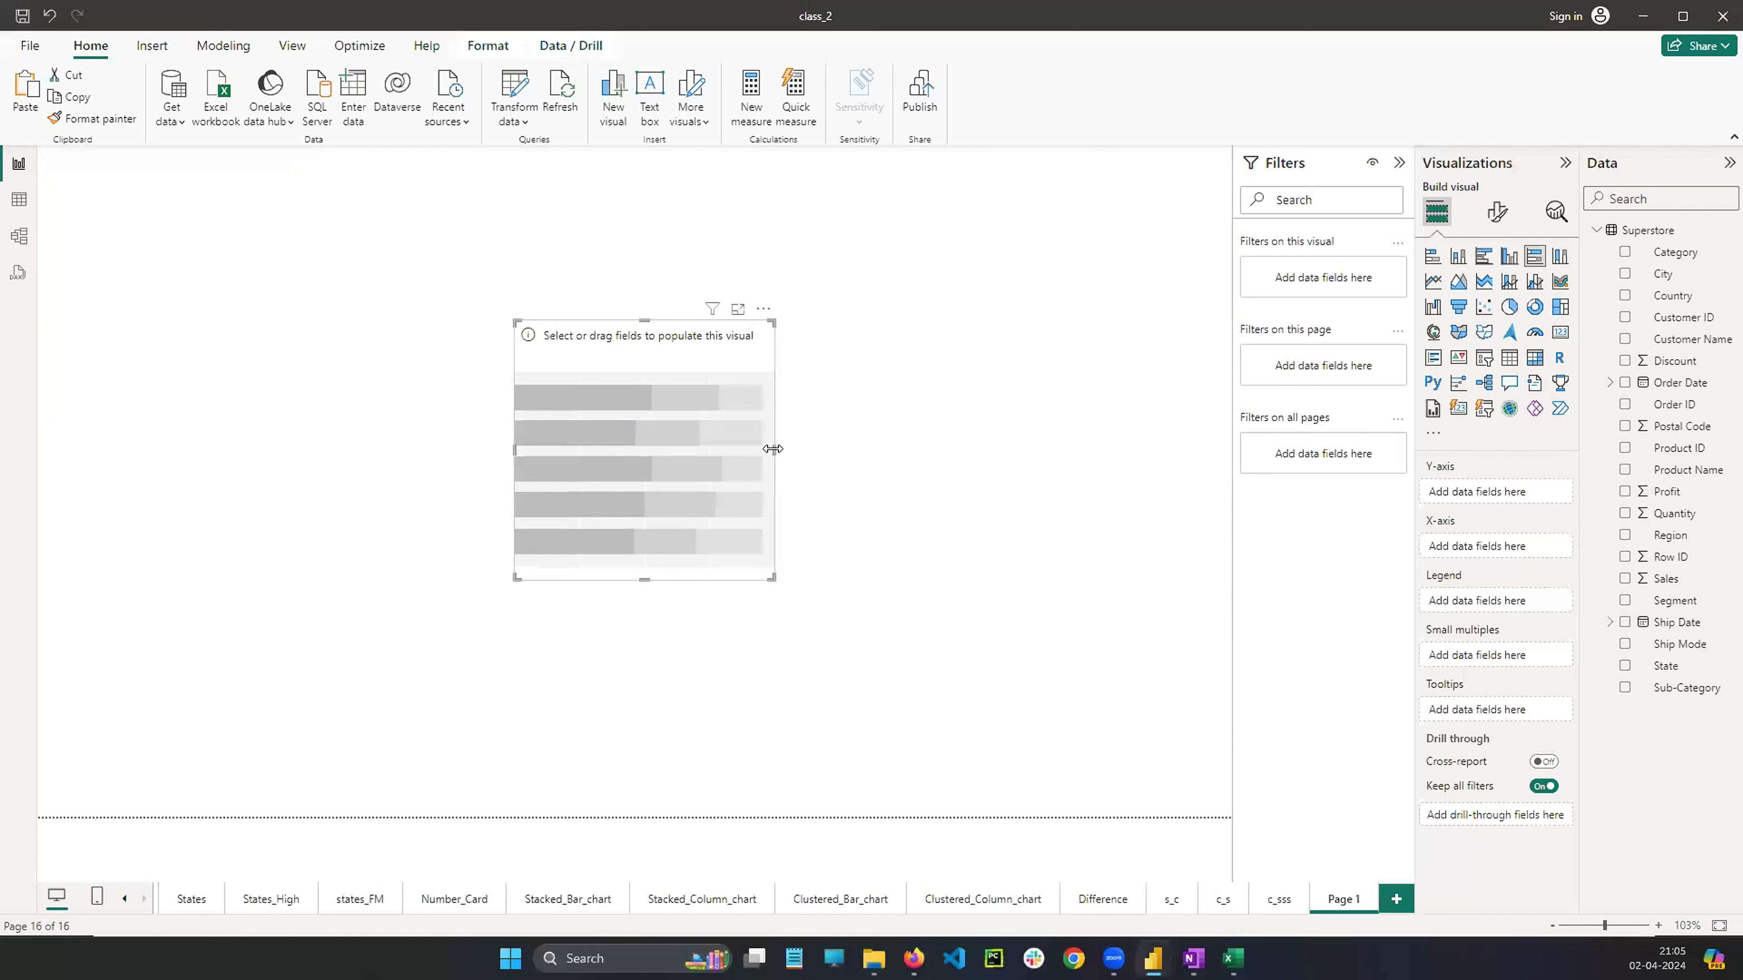
drag(835, 450, 995, 451)
drag(753, 581, 756, 720)
drag(514, 520, 289, 501)
drag(625, 428, 620, 338)
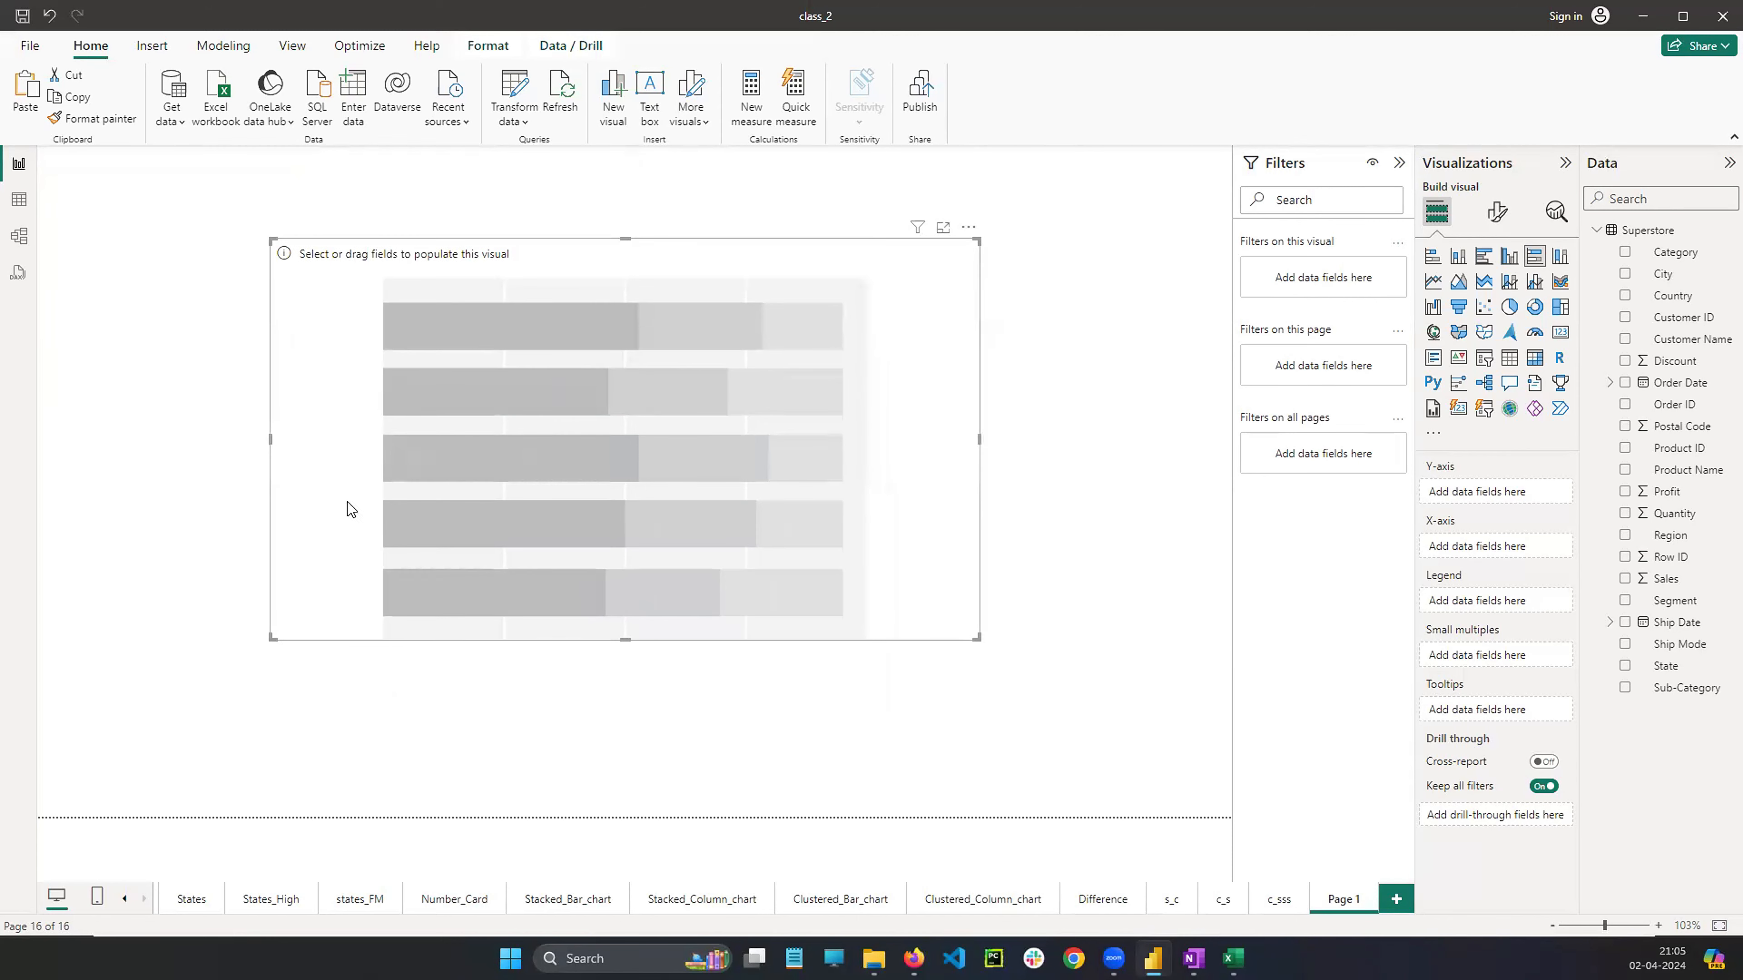
drag(625, 640, 626, 756)
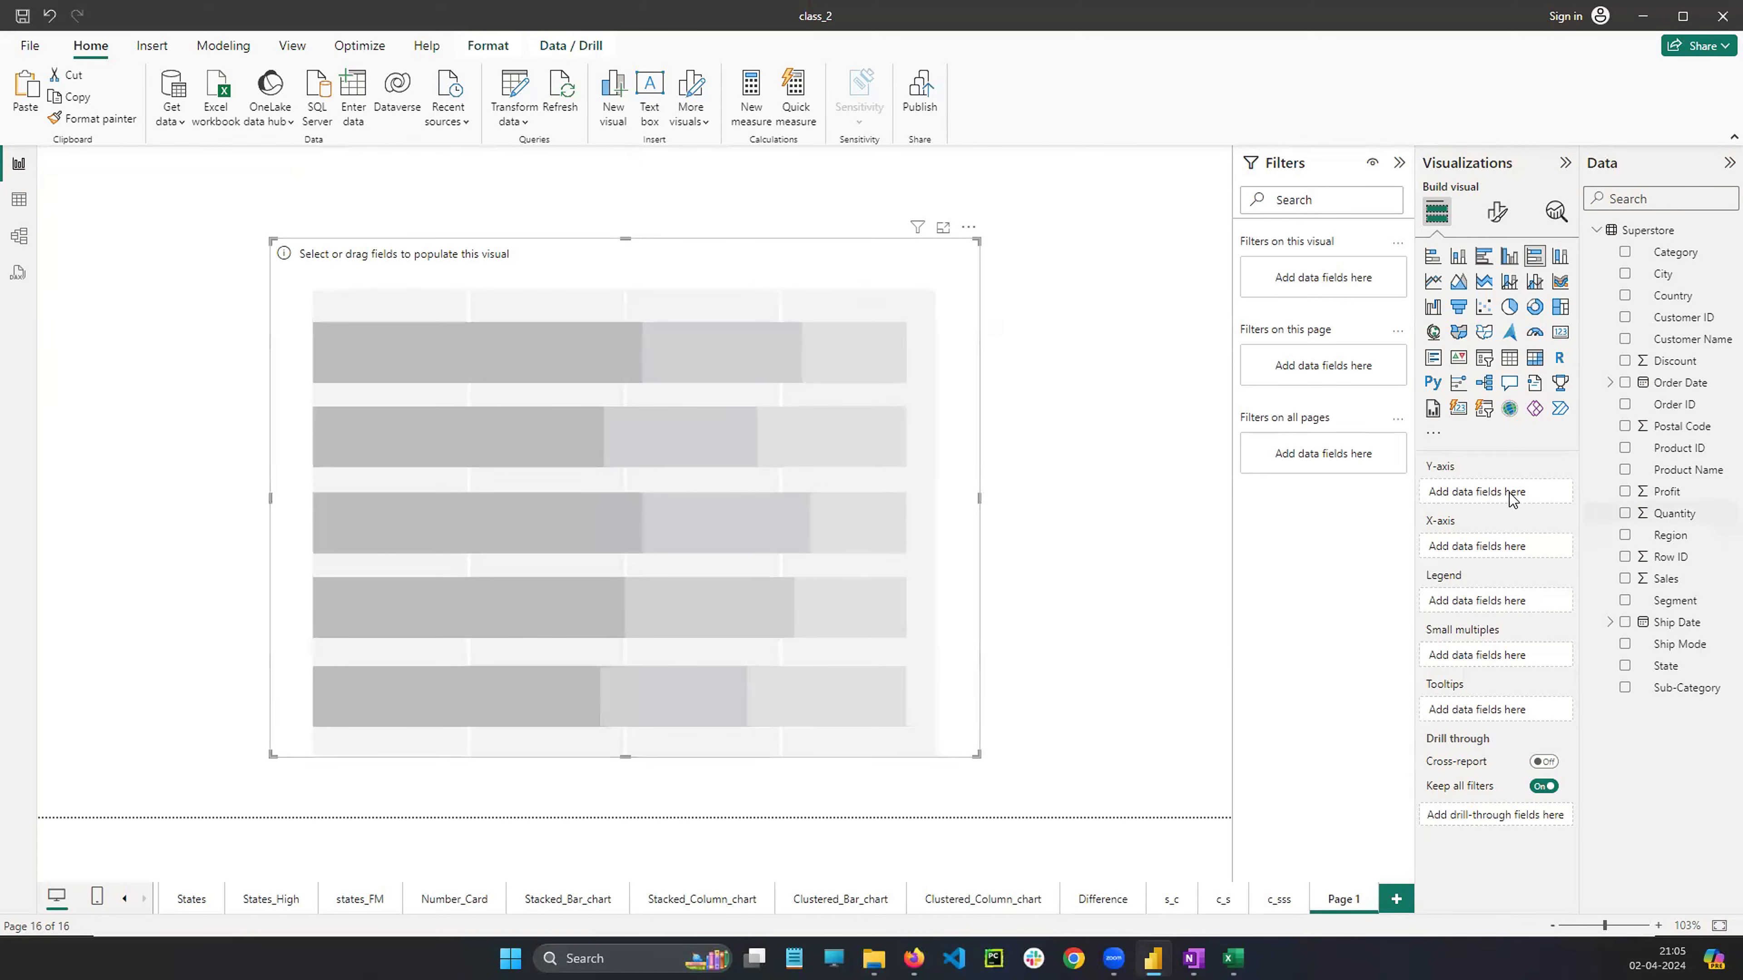
Put Region on the chart's Y-axis and Sales on its X-axis
drag(1670, 546, 1475, 492)
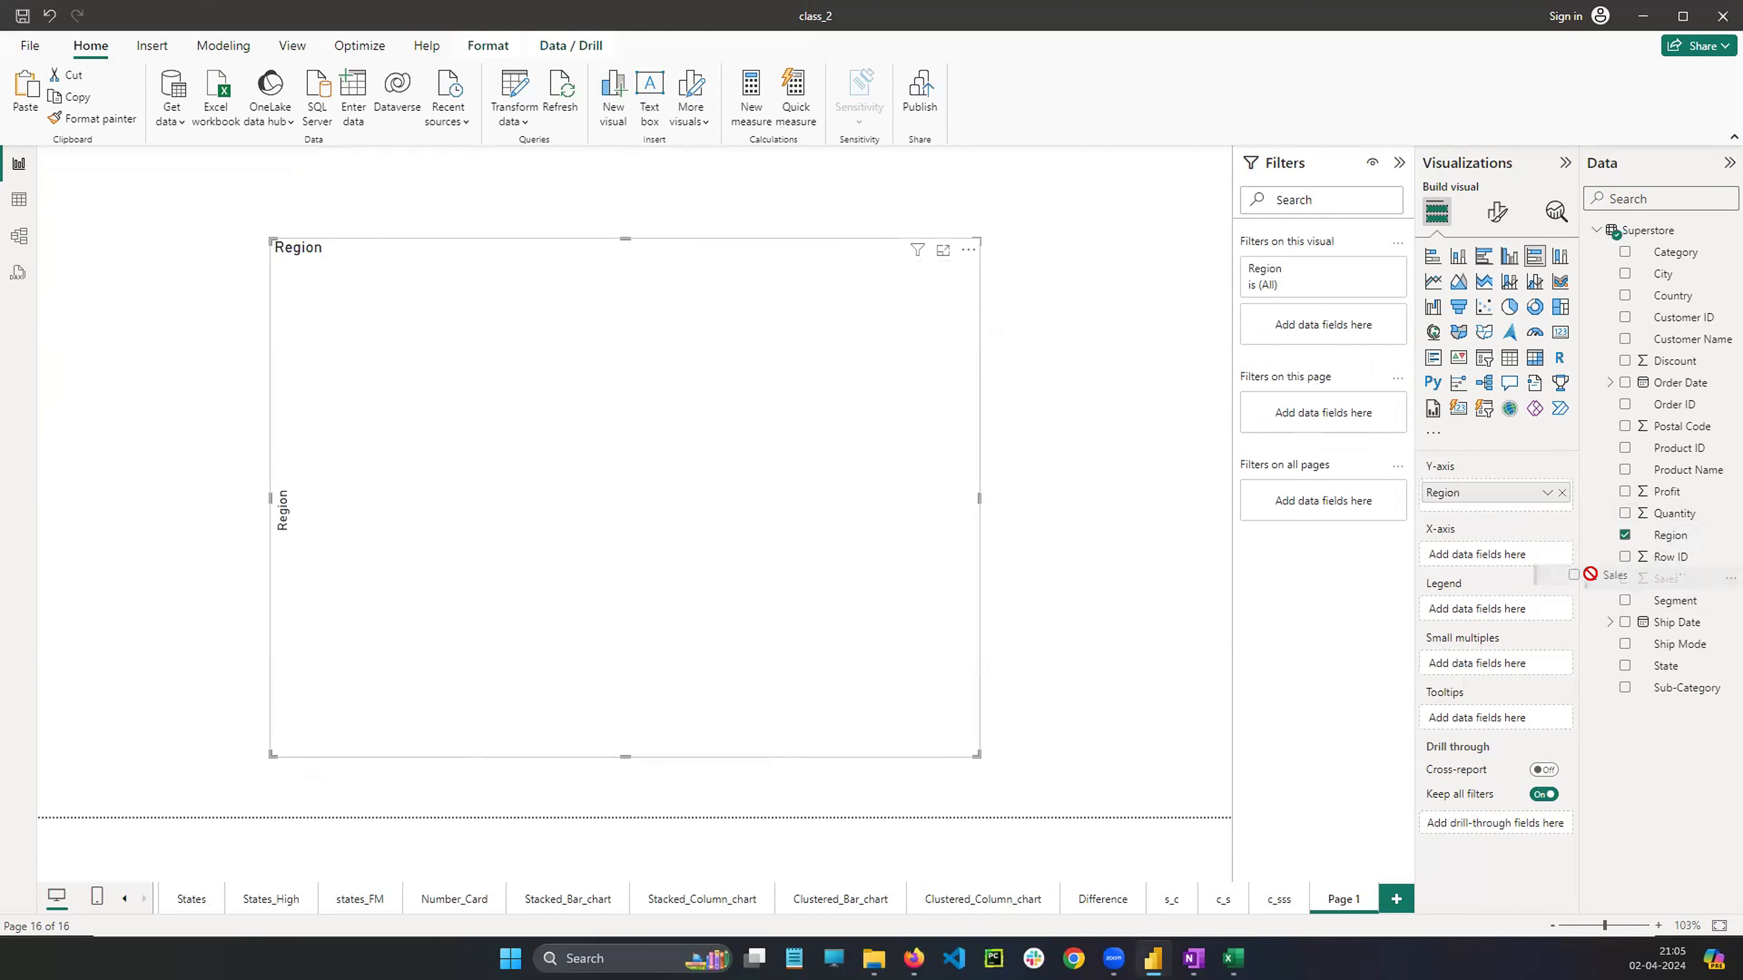
drag(1613, 584, 1489, 555)
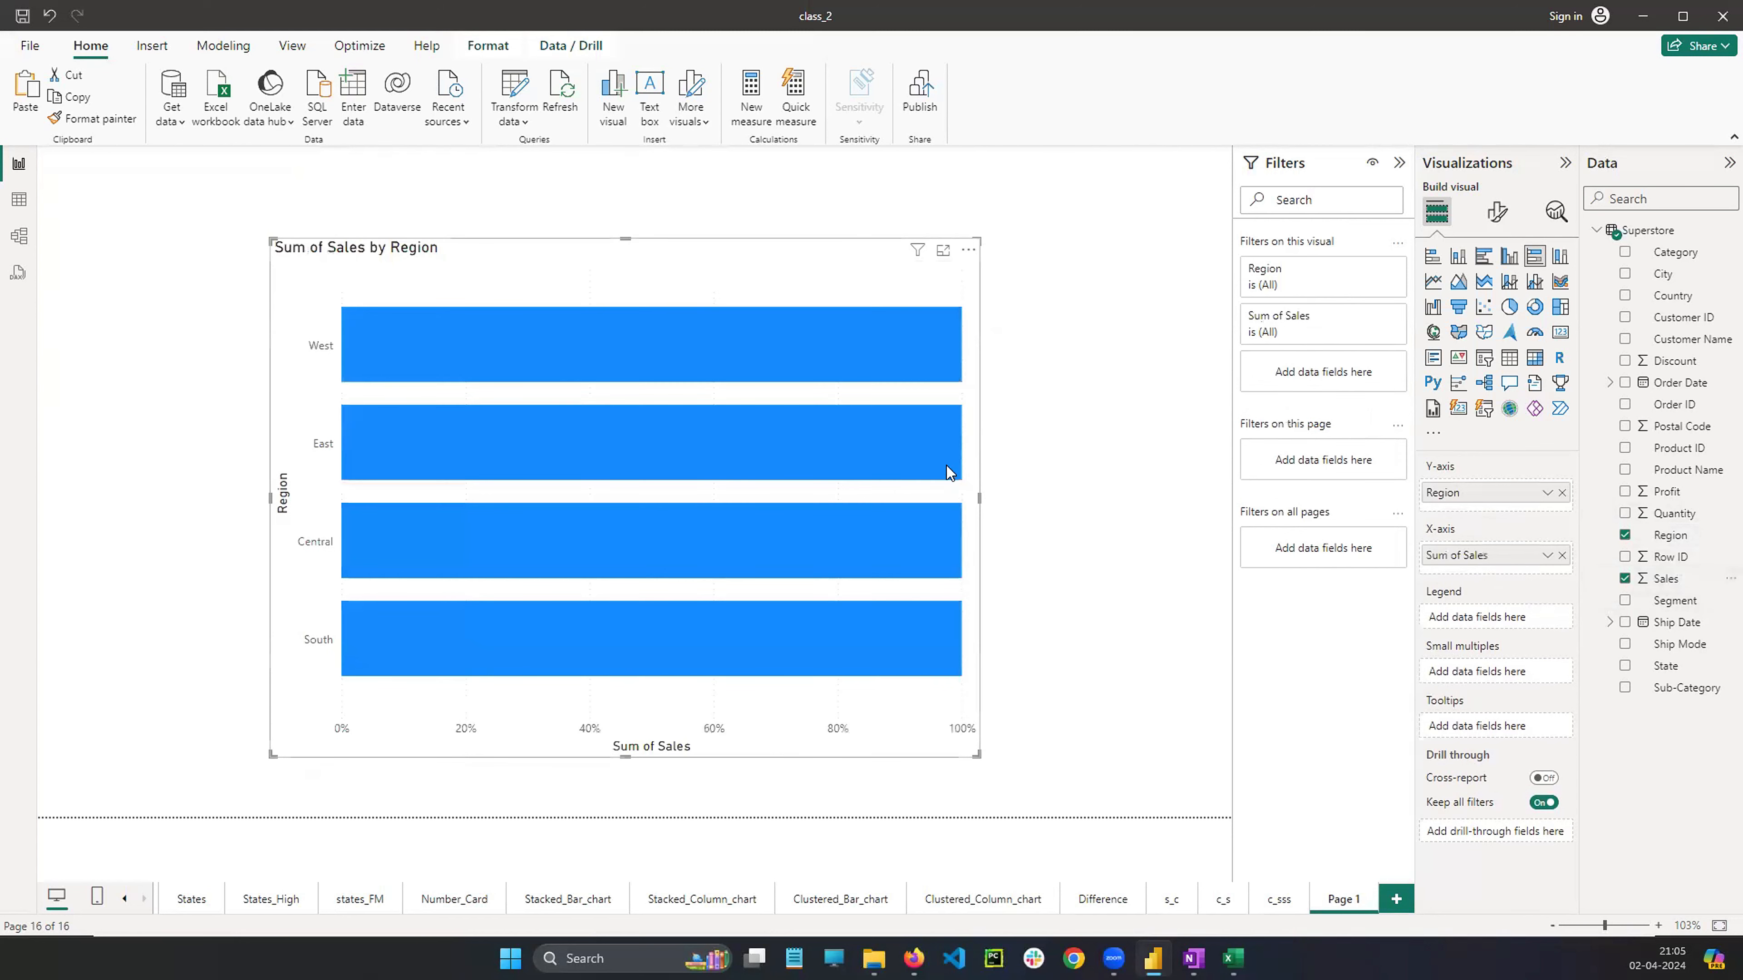
Widen the 100% stacked bar chart and shift it up and left on the canvas
drag(977, 501, 1028, 498)
click(78, 341)
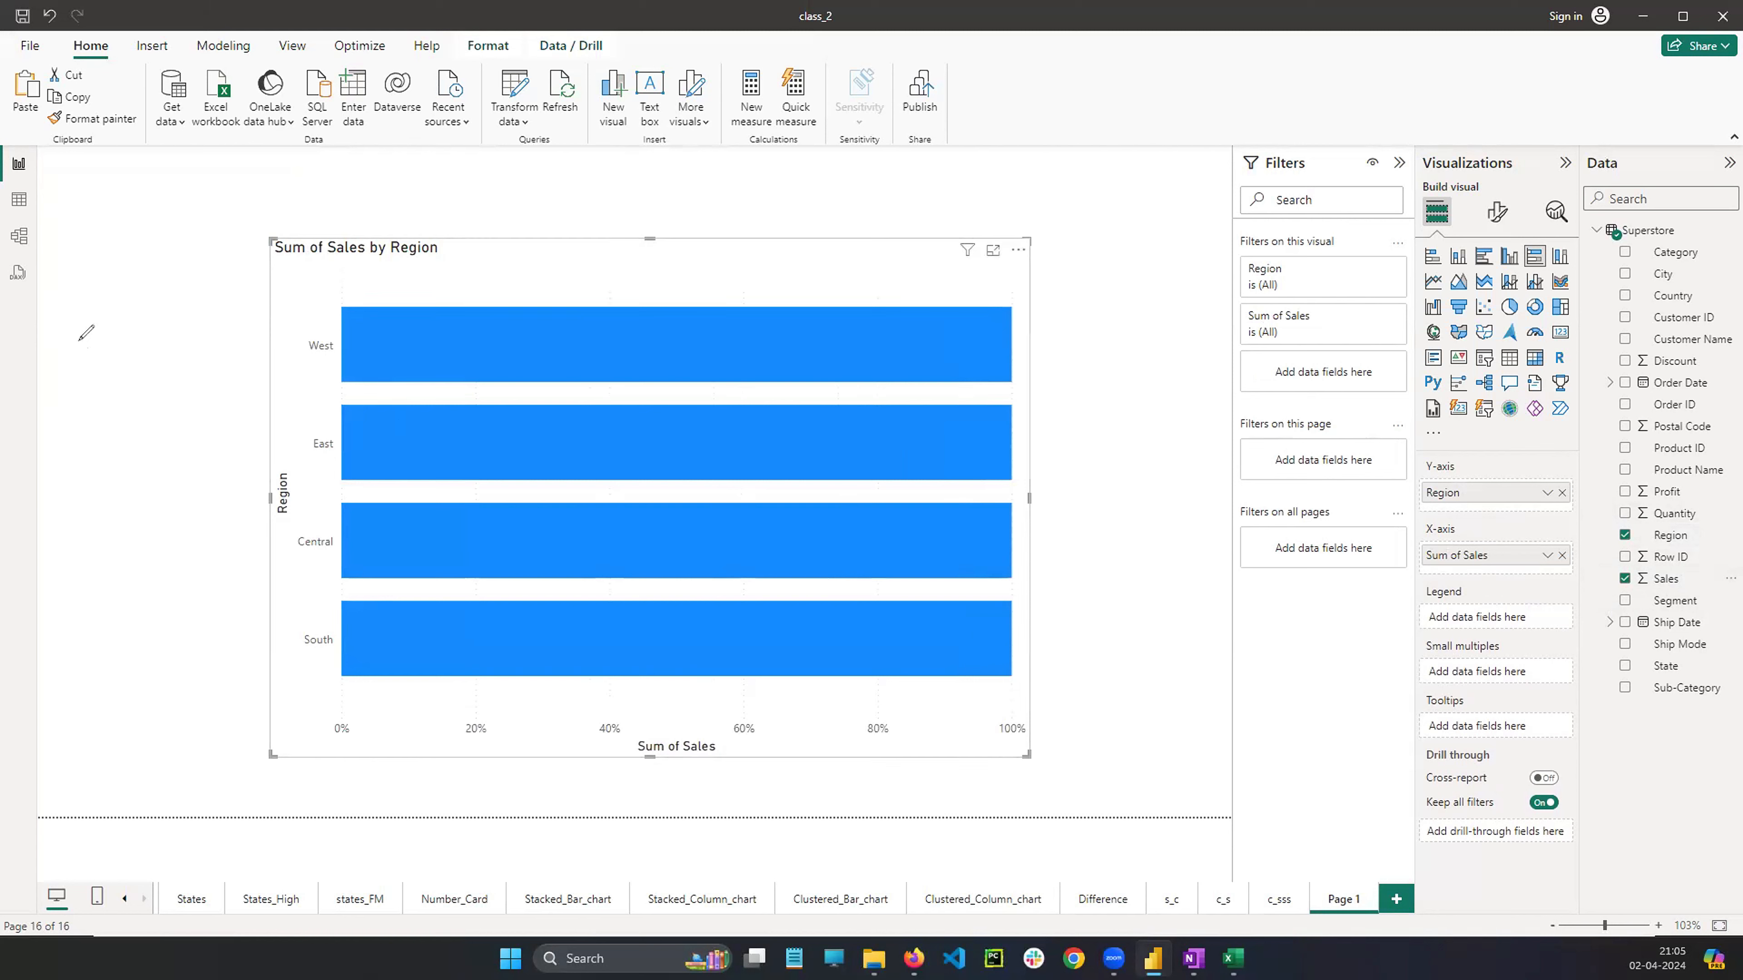
mouse_move(328, 329)
mouse_down()
mouse_move(298, 330)
mouse_move(324, 333)
mouse_move(435, 236)
mouse_move(927, 307)
mouse_move(968, 328)
mouse_up()
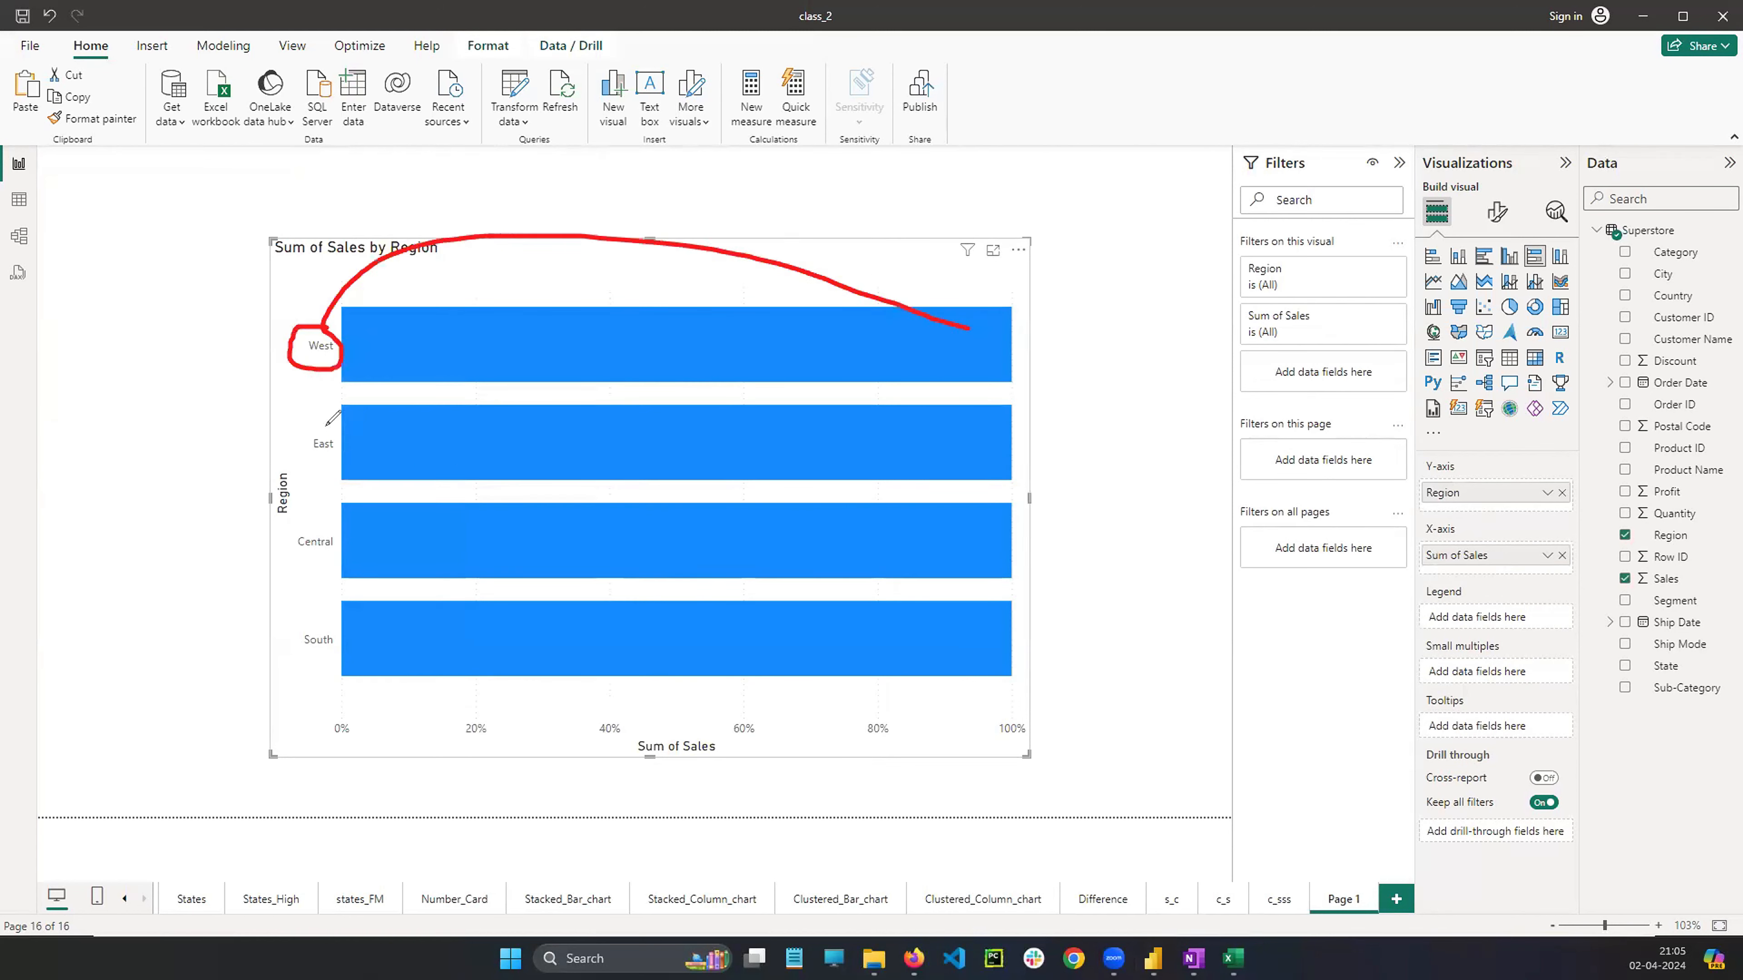
mouse_move(333, 418)
mouse_down()
mouse_move(309, 463)
mouse_move(319, 420)
mouse_move(961, 406)
mouse_move(1001, 427)
mouse_up()
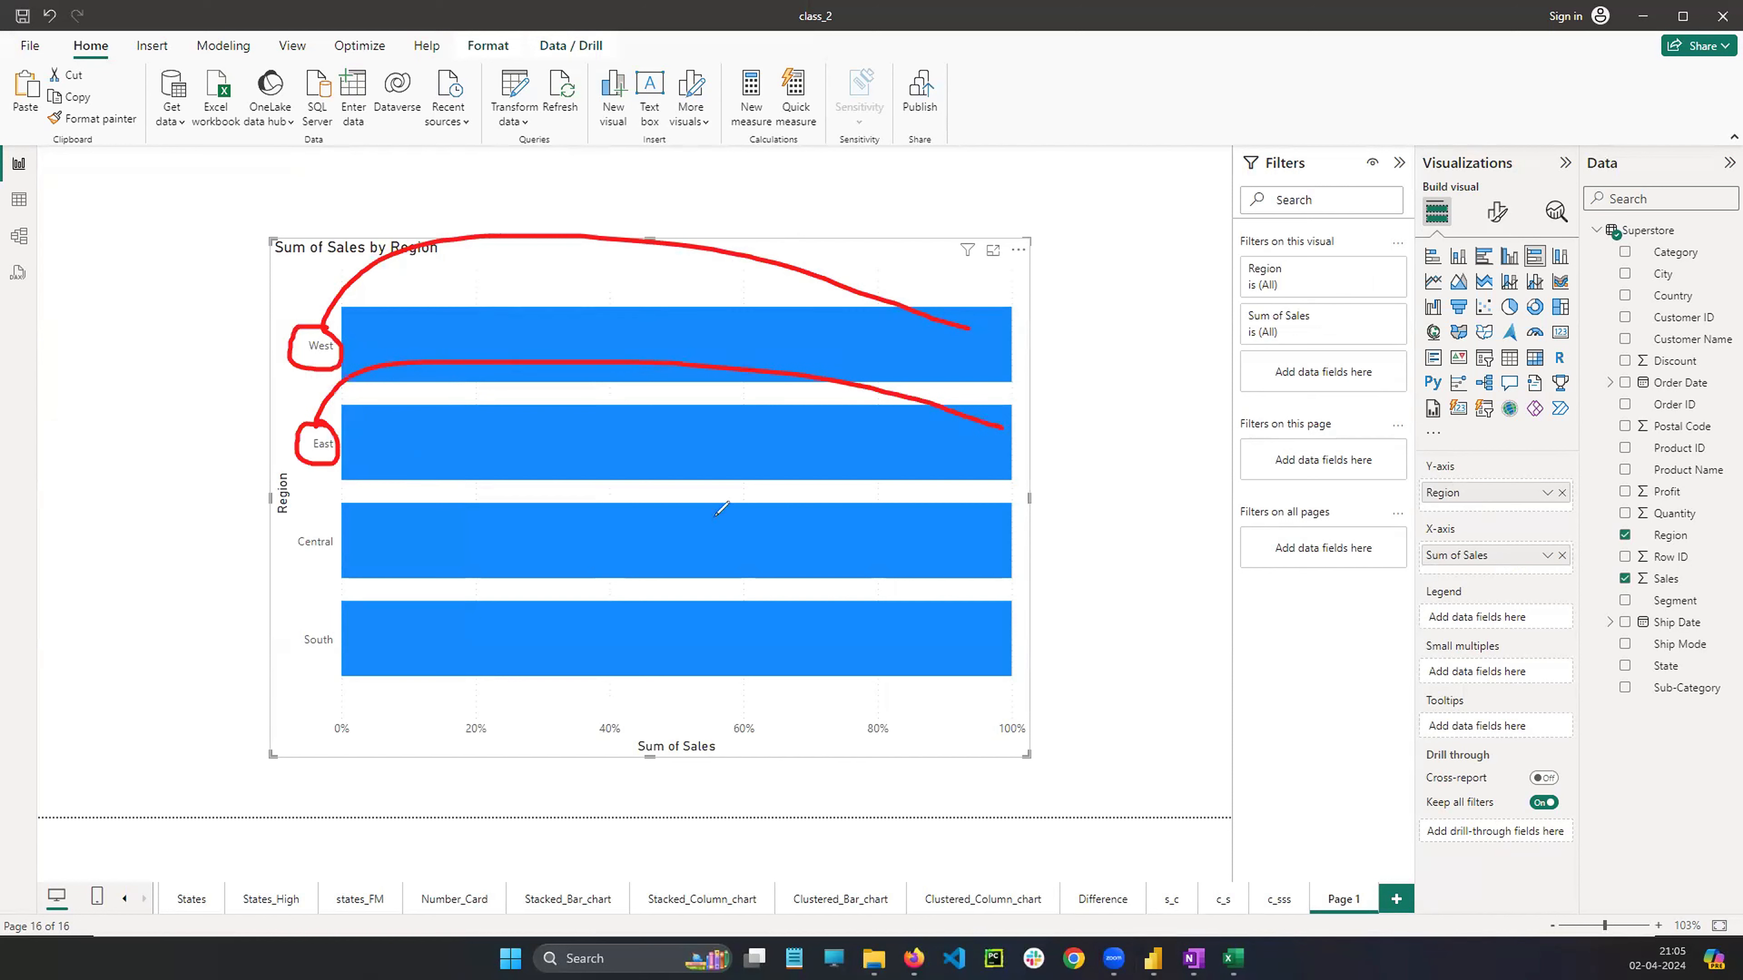
mouse_move(323, 530)
mouse_down()
mouse_move(302, 567)
mouse_move(327, 523)
mouse_move(754, 404)
mouse_move(1000, 527)
mouse_up()
mouse_move(336, 622)
mouse_down()
mouse_move(292, 629)
mouse_move(346, 656)
mouse_move(355, 616)
mouse_move(967, 602)
mouse_move(974, 622)
mouse_up()
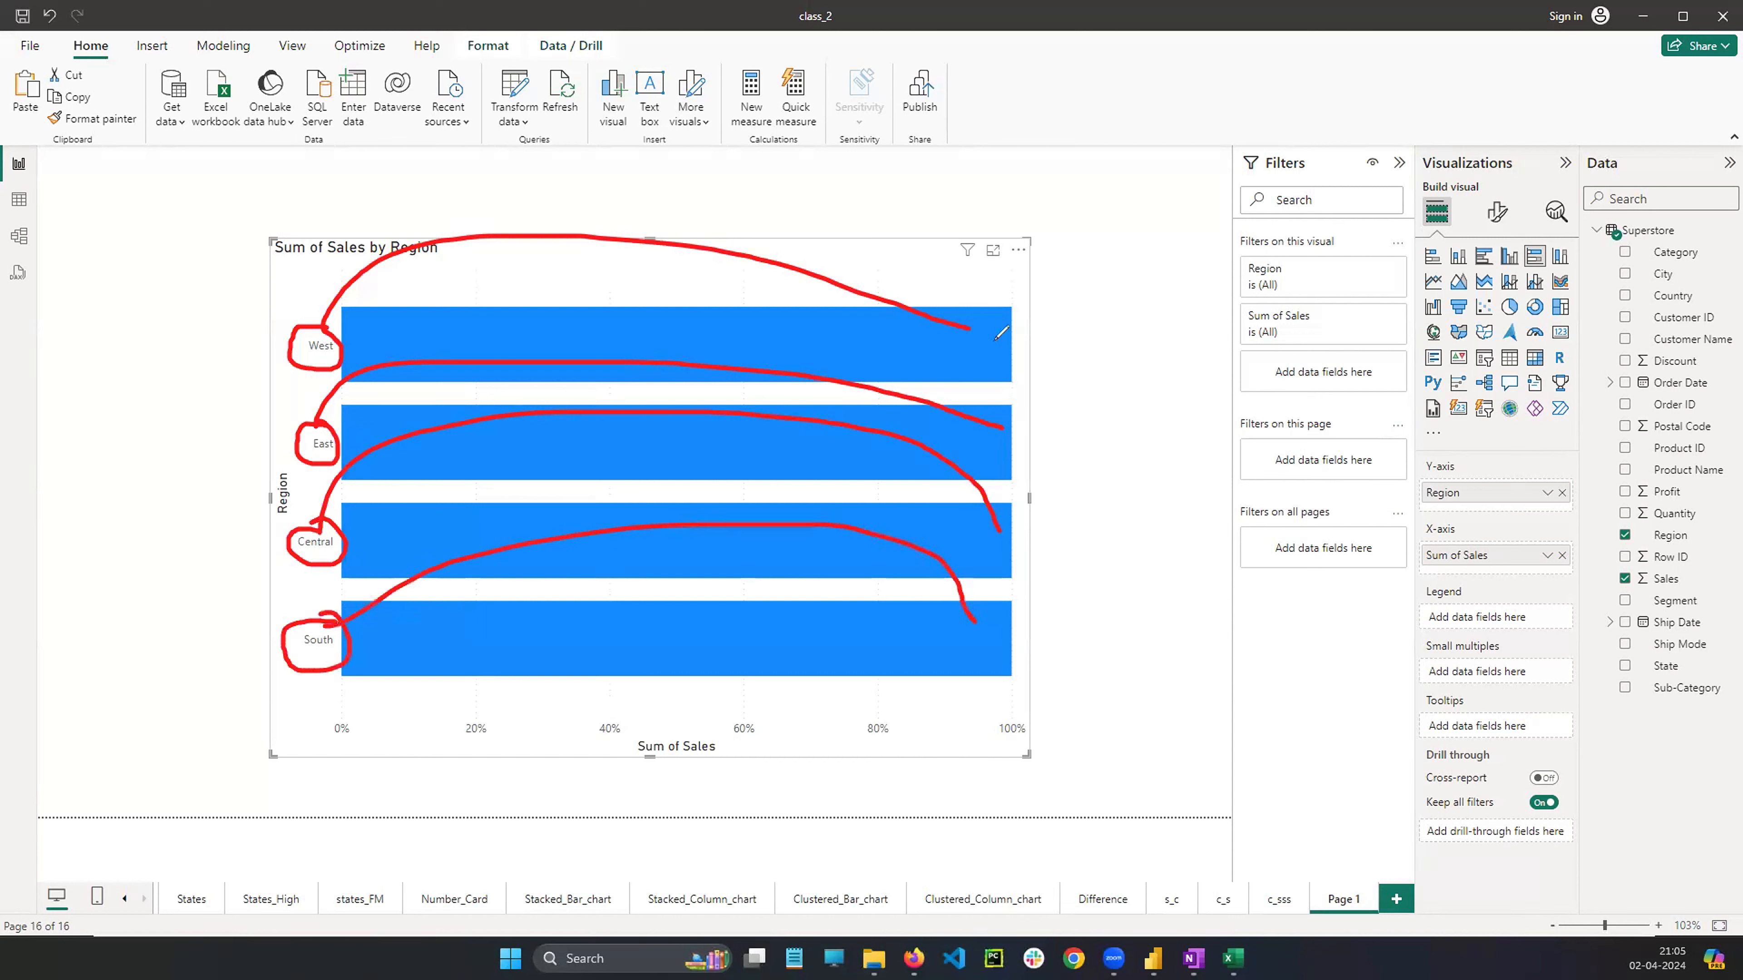
drag(994, 340, 995, 358)
mouse_move(1010, 337)
mouse_down()
mouse_move(1004, 355)
mouse_move(1020, 335)
mouse_up()
mouse_move(1009, 431)
mouse_down()
mouse_move(1013, 453)
mouse_move(1042, 440)
mouse_up()
drag(1026, 527, 1024, 559)
drag(1044, 522, 1060, 527)
drag(1018, 638, 1022, 657)
drag(1035, 635, 1033, 637)
drag(1053, 634, 1054, 650)
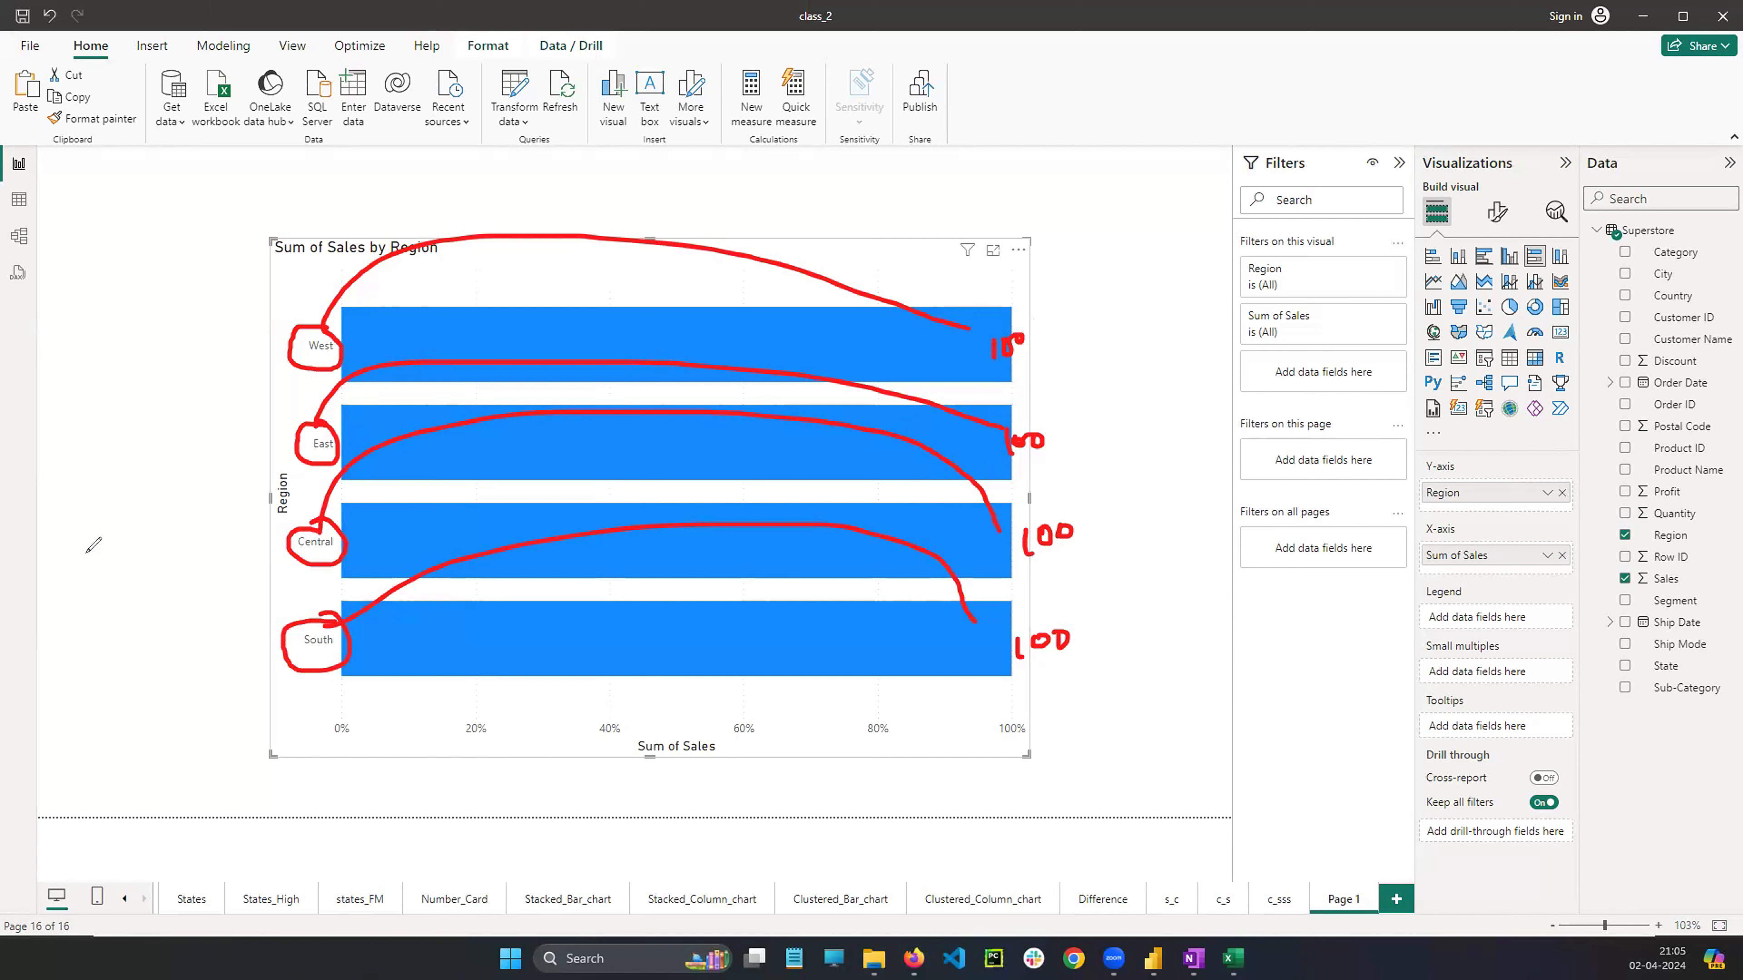
key(Escape)
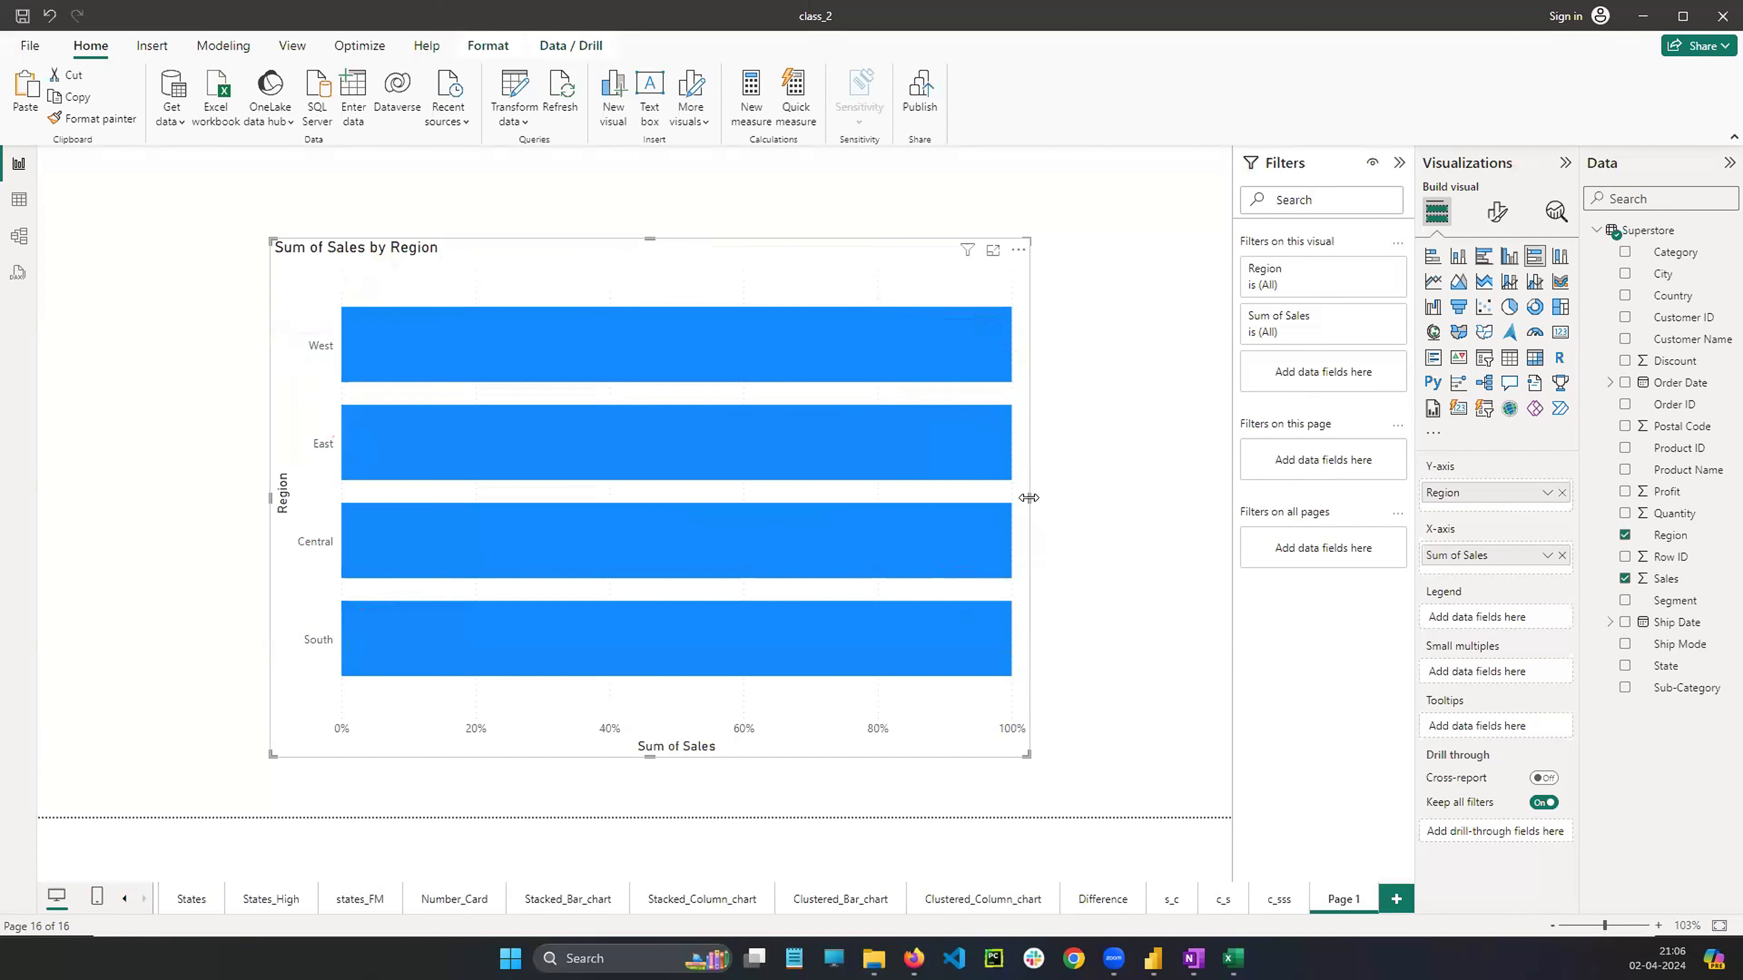
drag(1029, 498, 1240, 521)
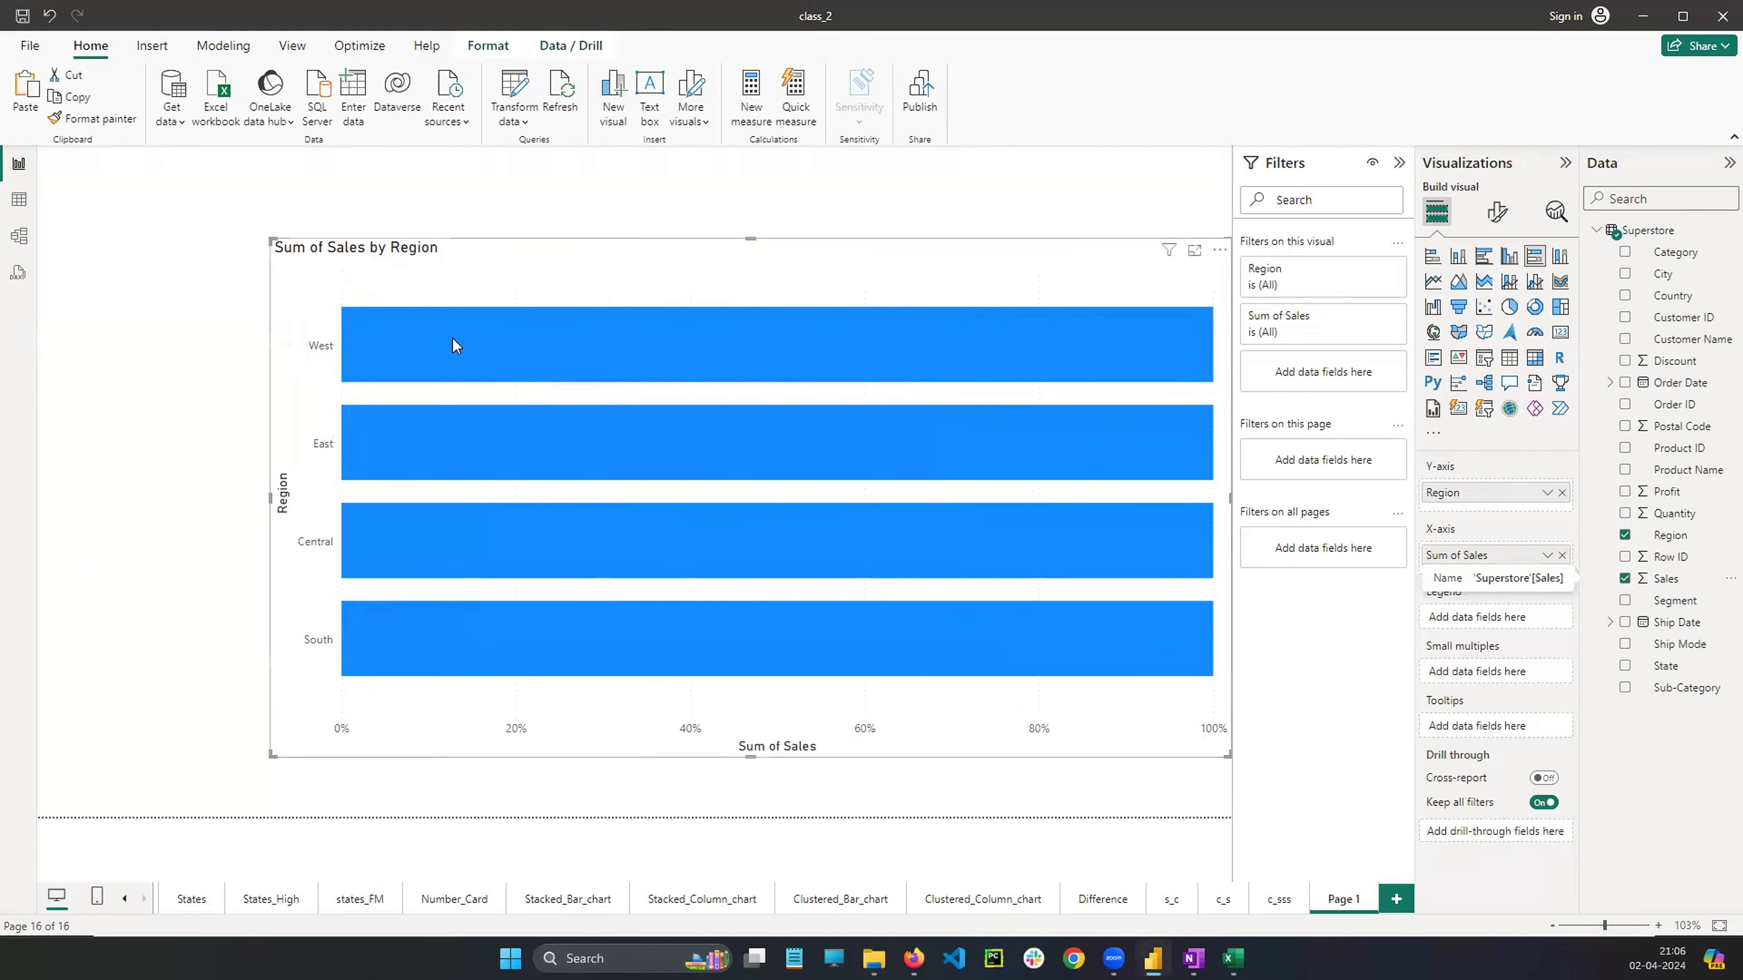
drag(650, 259, 577, 249)
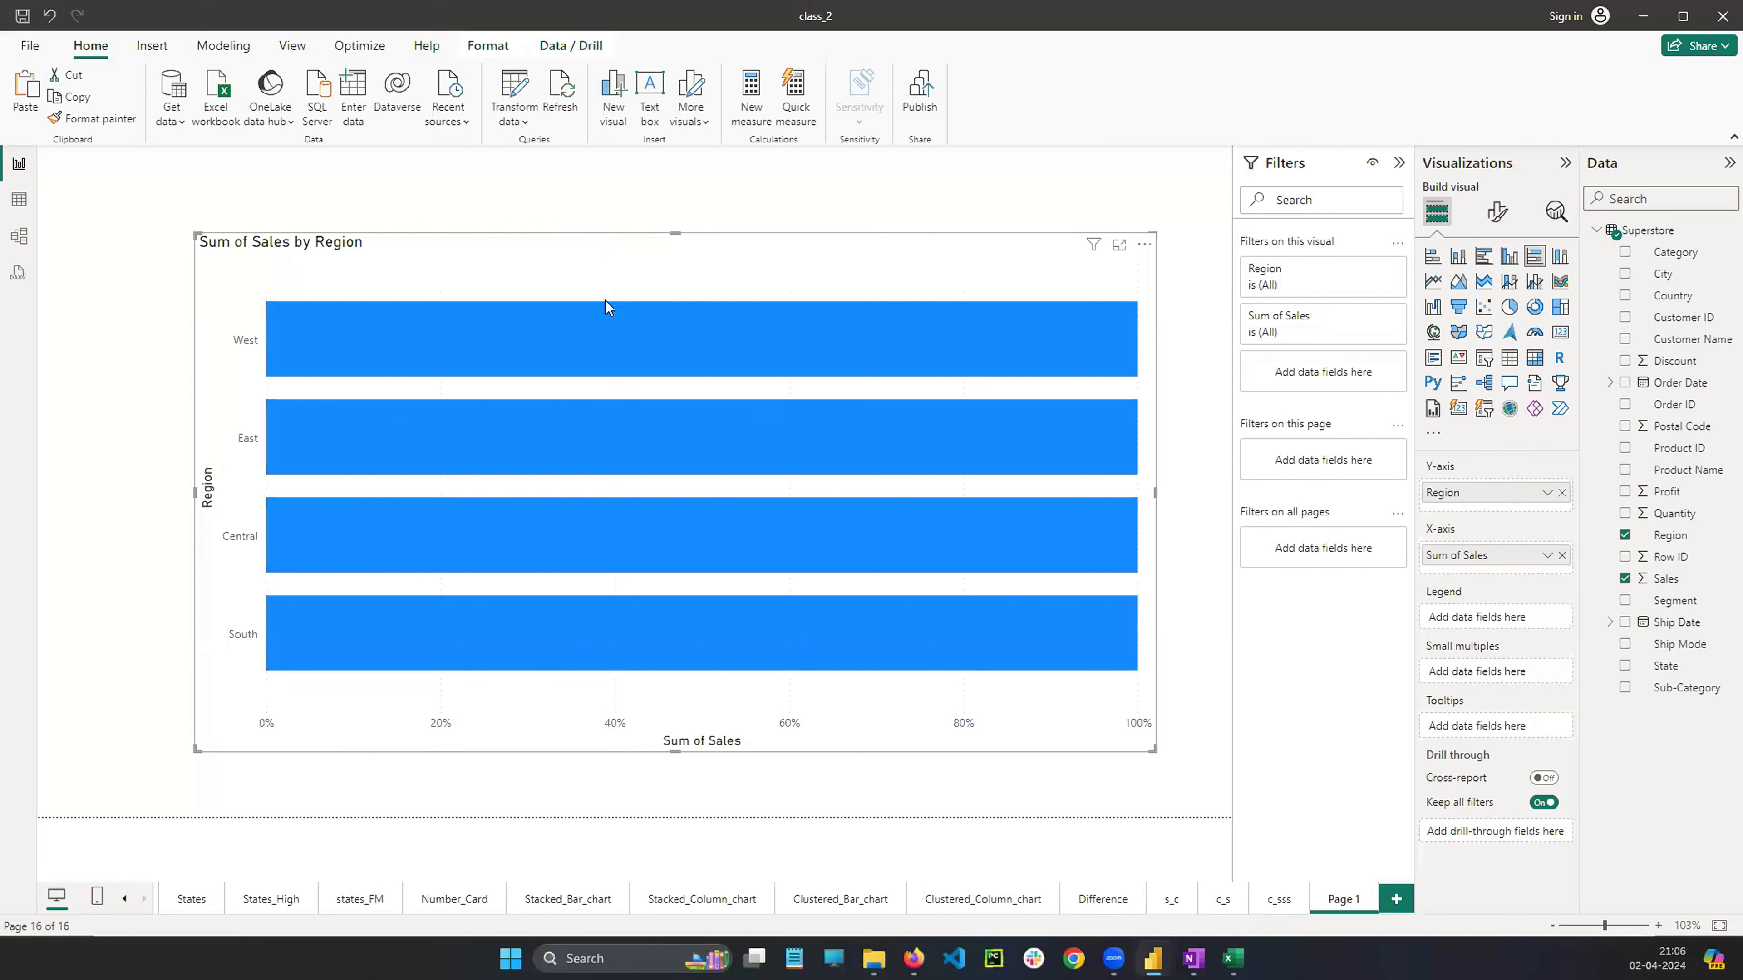
click(79, 295)
mouse_move(245, 324)
mouse_down()
mouse_move(267, 338)
mouse_move(240, 322)
mouse_move(1055, 279)
mouse_up()
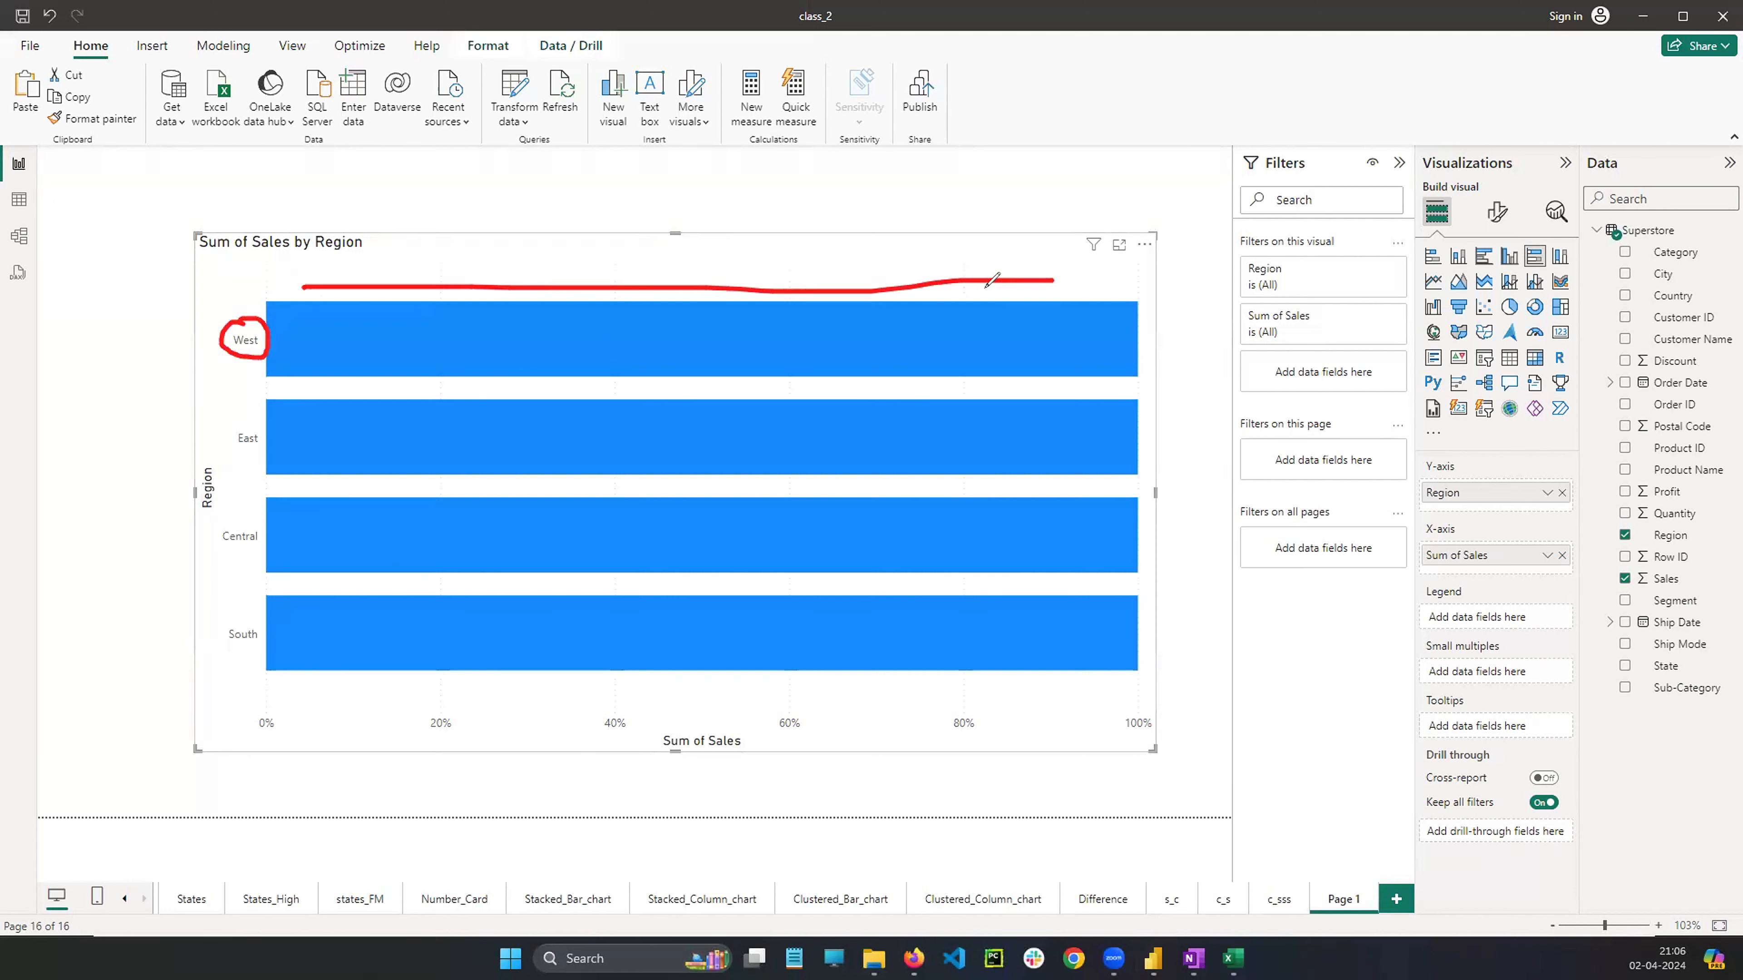
drag(410, 328, 448, 335)
drag(535, 303, 539, 377)
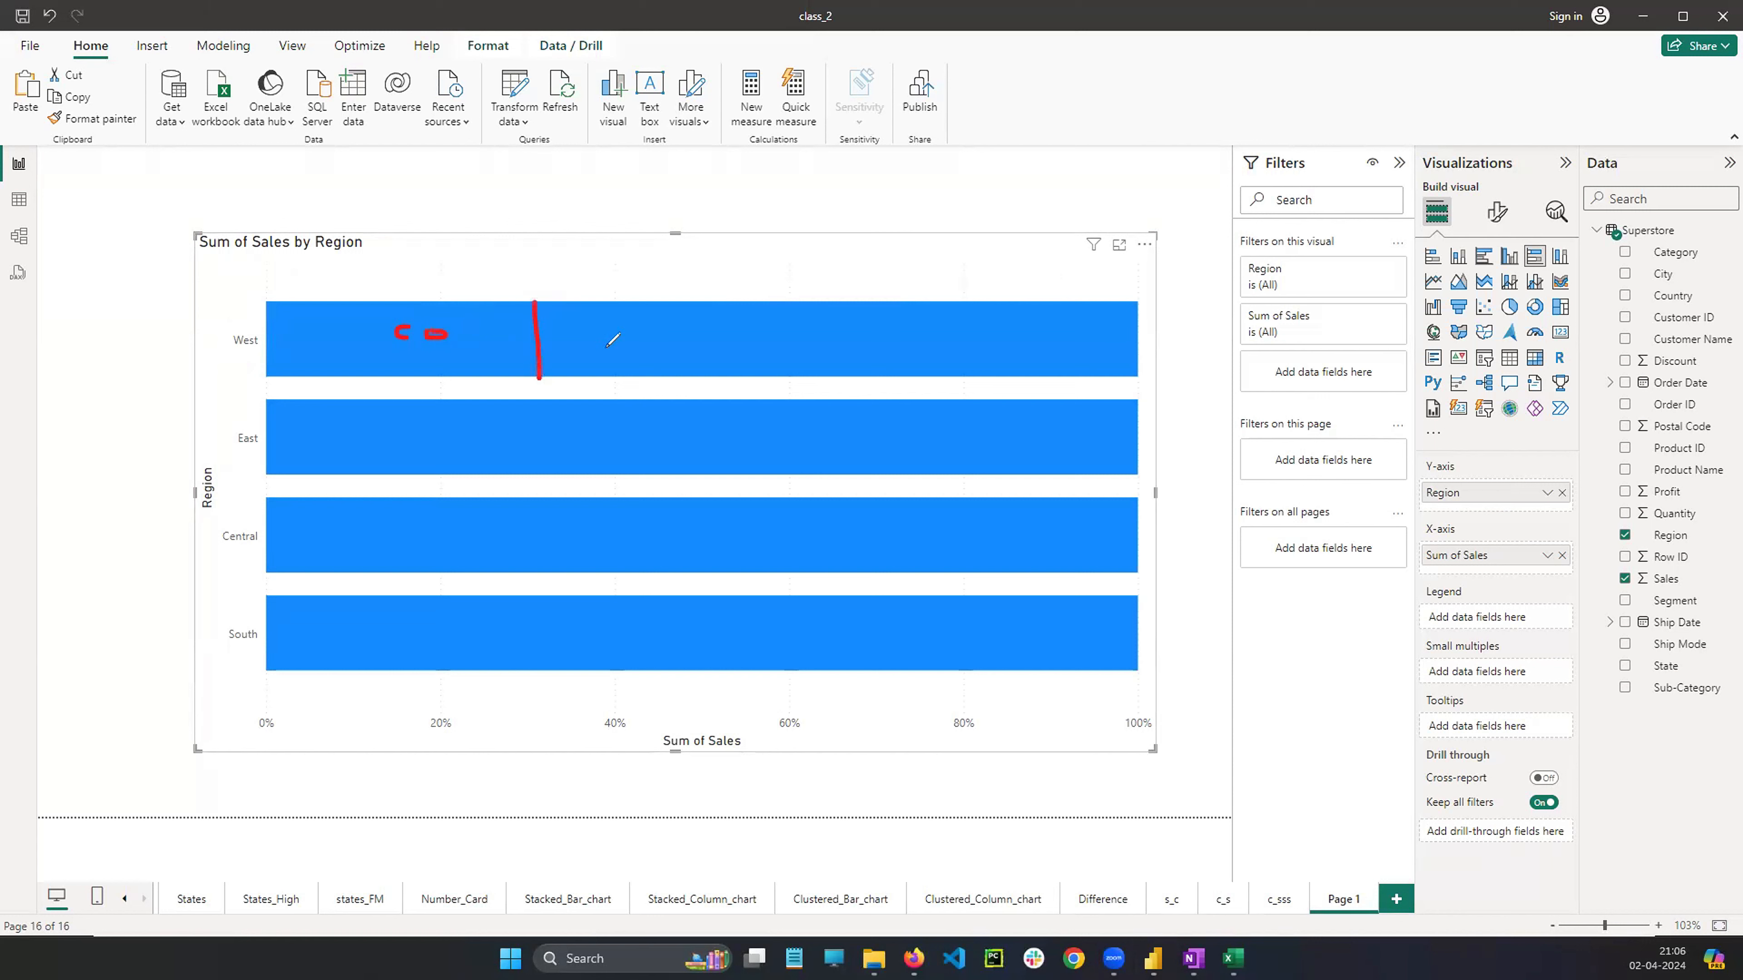
mouse_move(632, 332)
mouse_down()
mouse_move(631, 351)
mouse_move(694, 325)
mouse_move(756, 384)
mouse_up()
drag(836, 331, 837, 353)
mouse_move(849, 328)
mouse_down()
mouse_move(851, 356)
mouse_move(872, 341)
mouse_move(894, 373)
mouse_up()
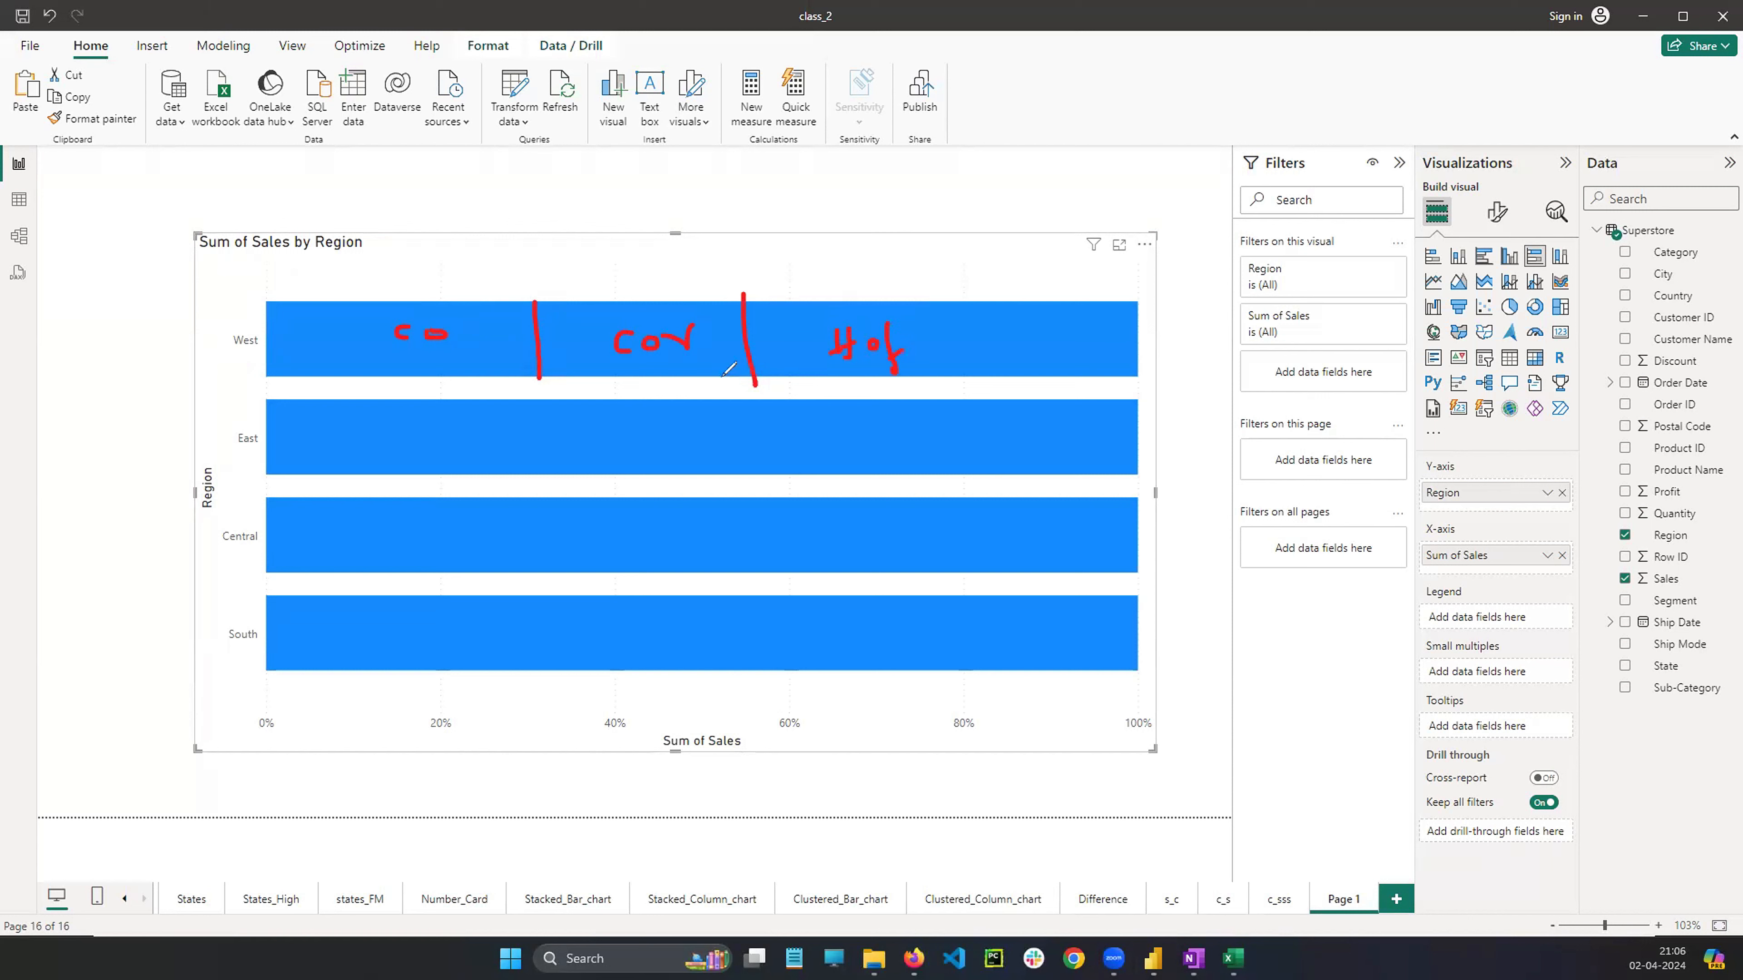
drag(459, 328, 474, 324)
click(137, 590)
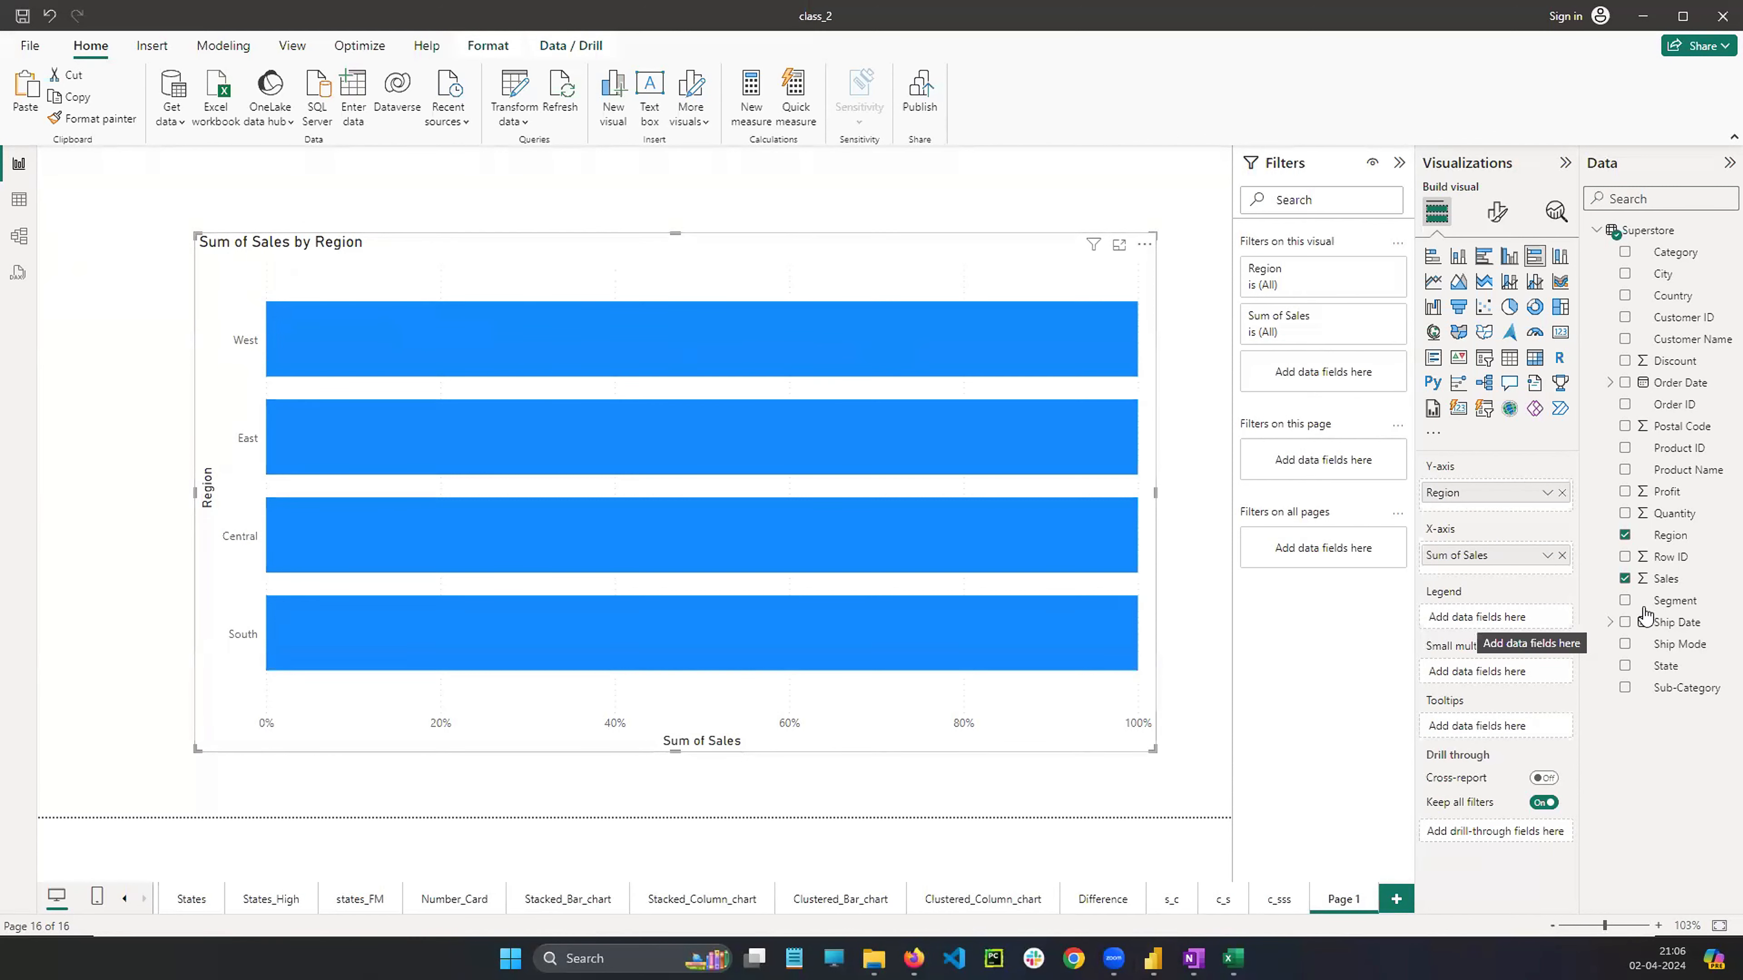
Add Segment to the chart's legend and move the chart toward the upper left
drag(1688, 611, 1482, 616)
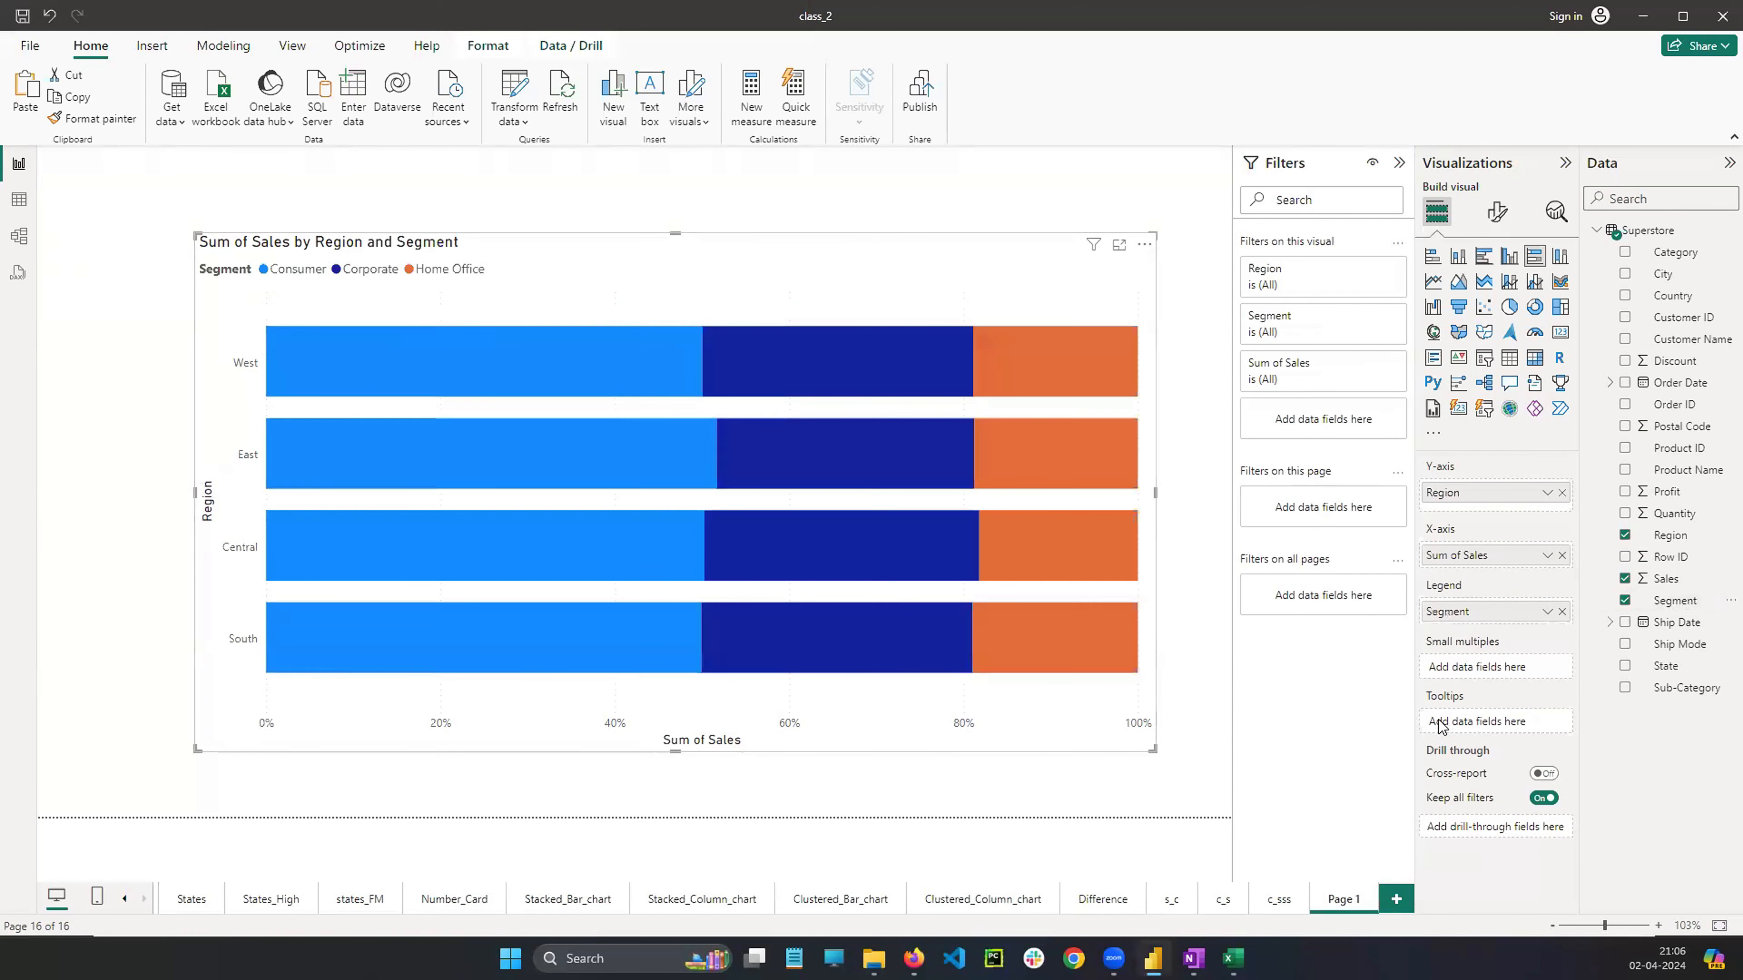
drag(670, 277, 589, 297)
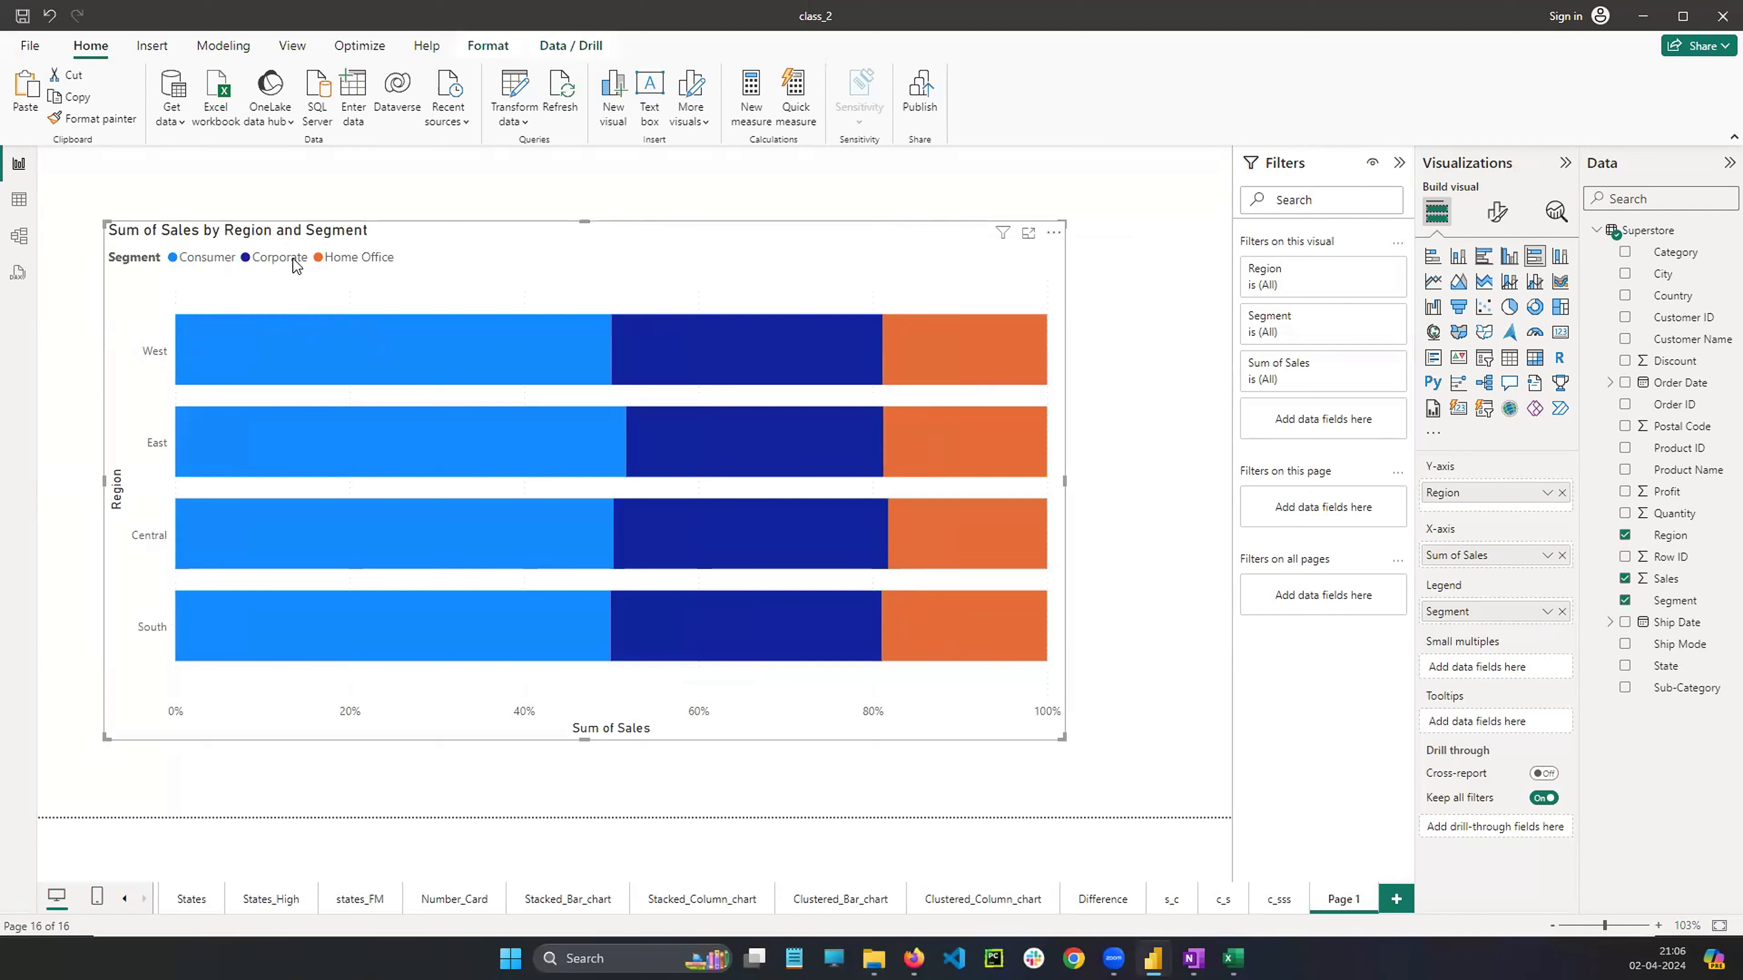
Turn on data labels for the 100% stacked bar chart and widen it
click(1497, 212)
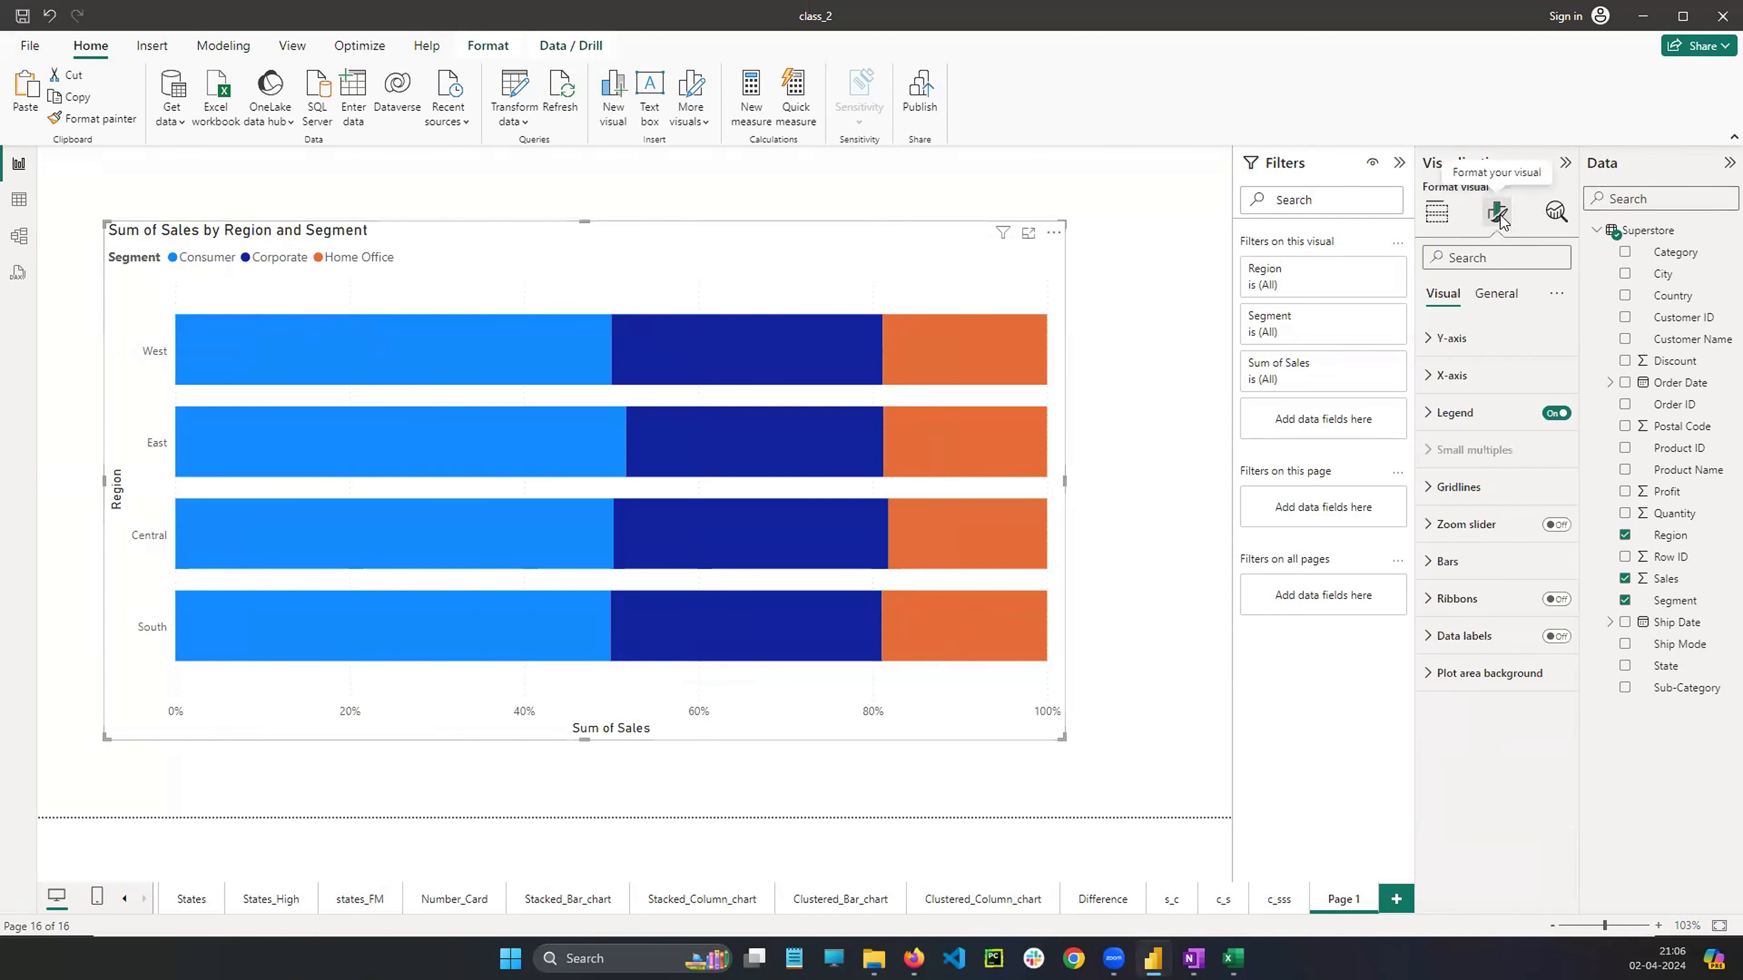
click(1556, 636)
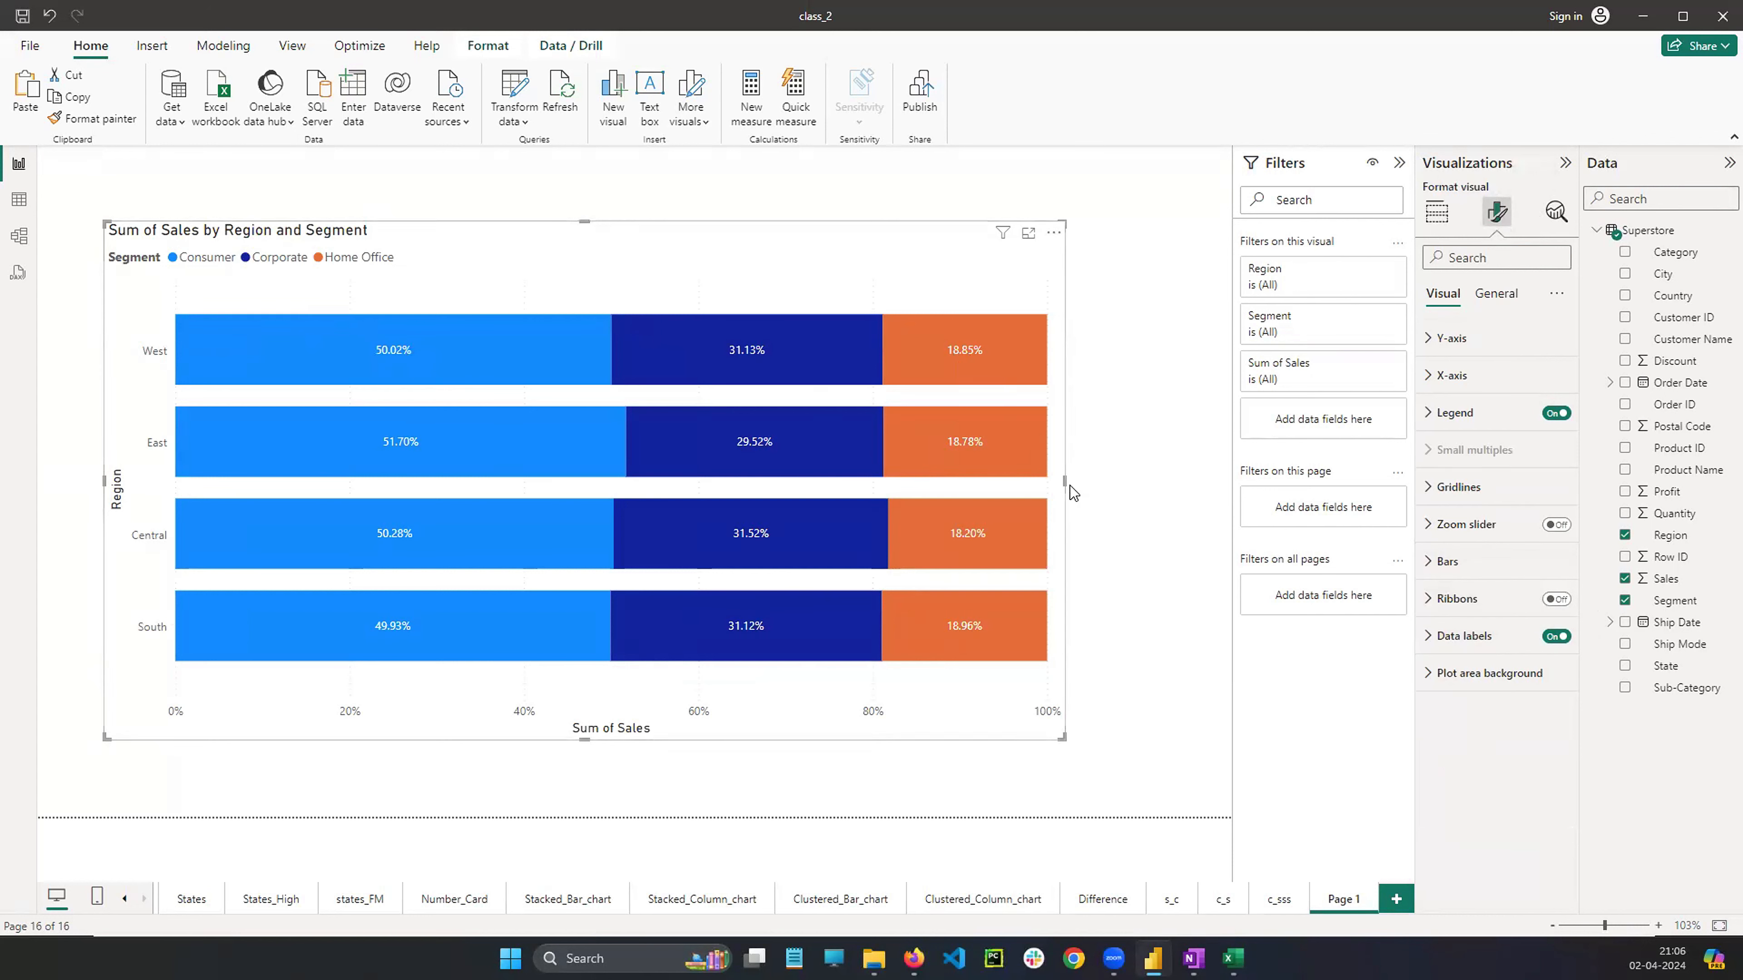
drag(1064, 481, 1137, 484)
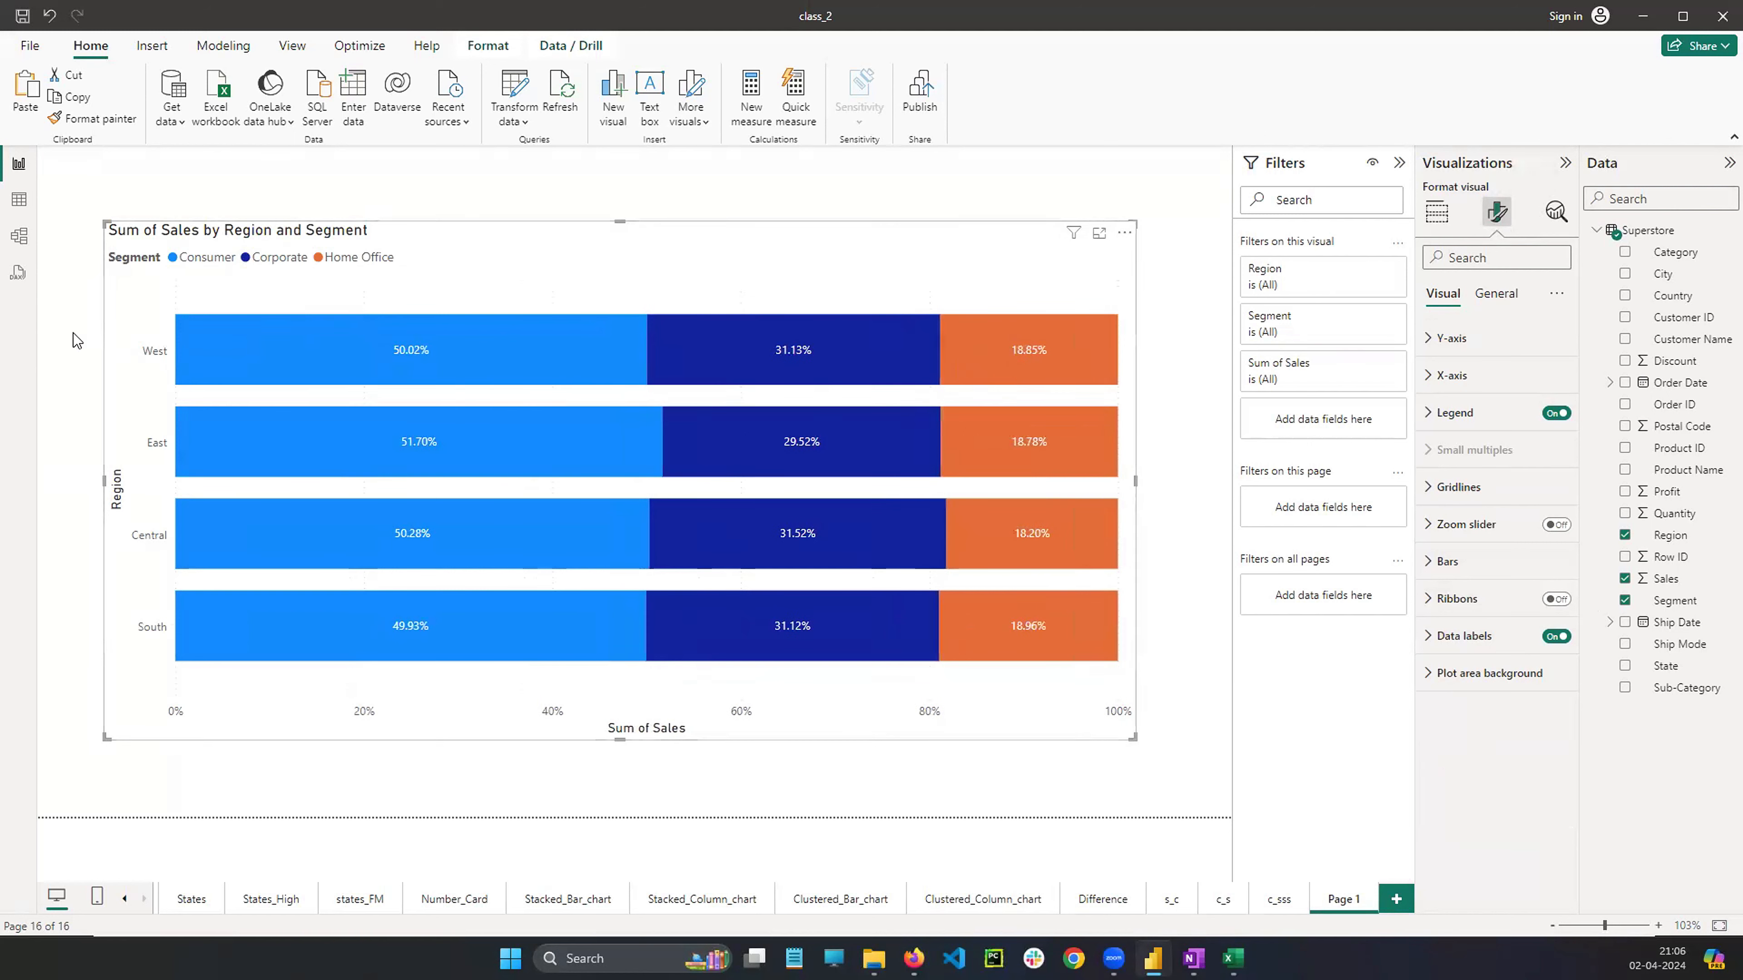
click(161, 293)
mouse_move(160, 320)
mouse_down()
mouse_move(141, 326)
mouse_move(290, 296)
mouse_up()
mouse_move(547, 294)
mouse_down()
mouse_move(1112, 282)
mouse_move(1076, 302)
mouse_up()
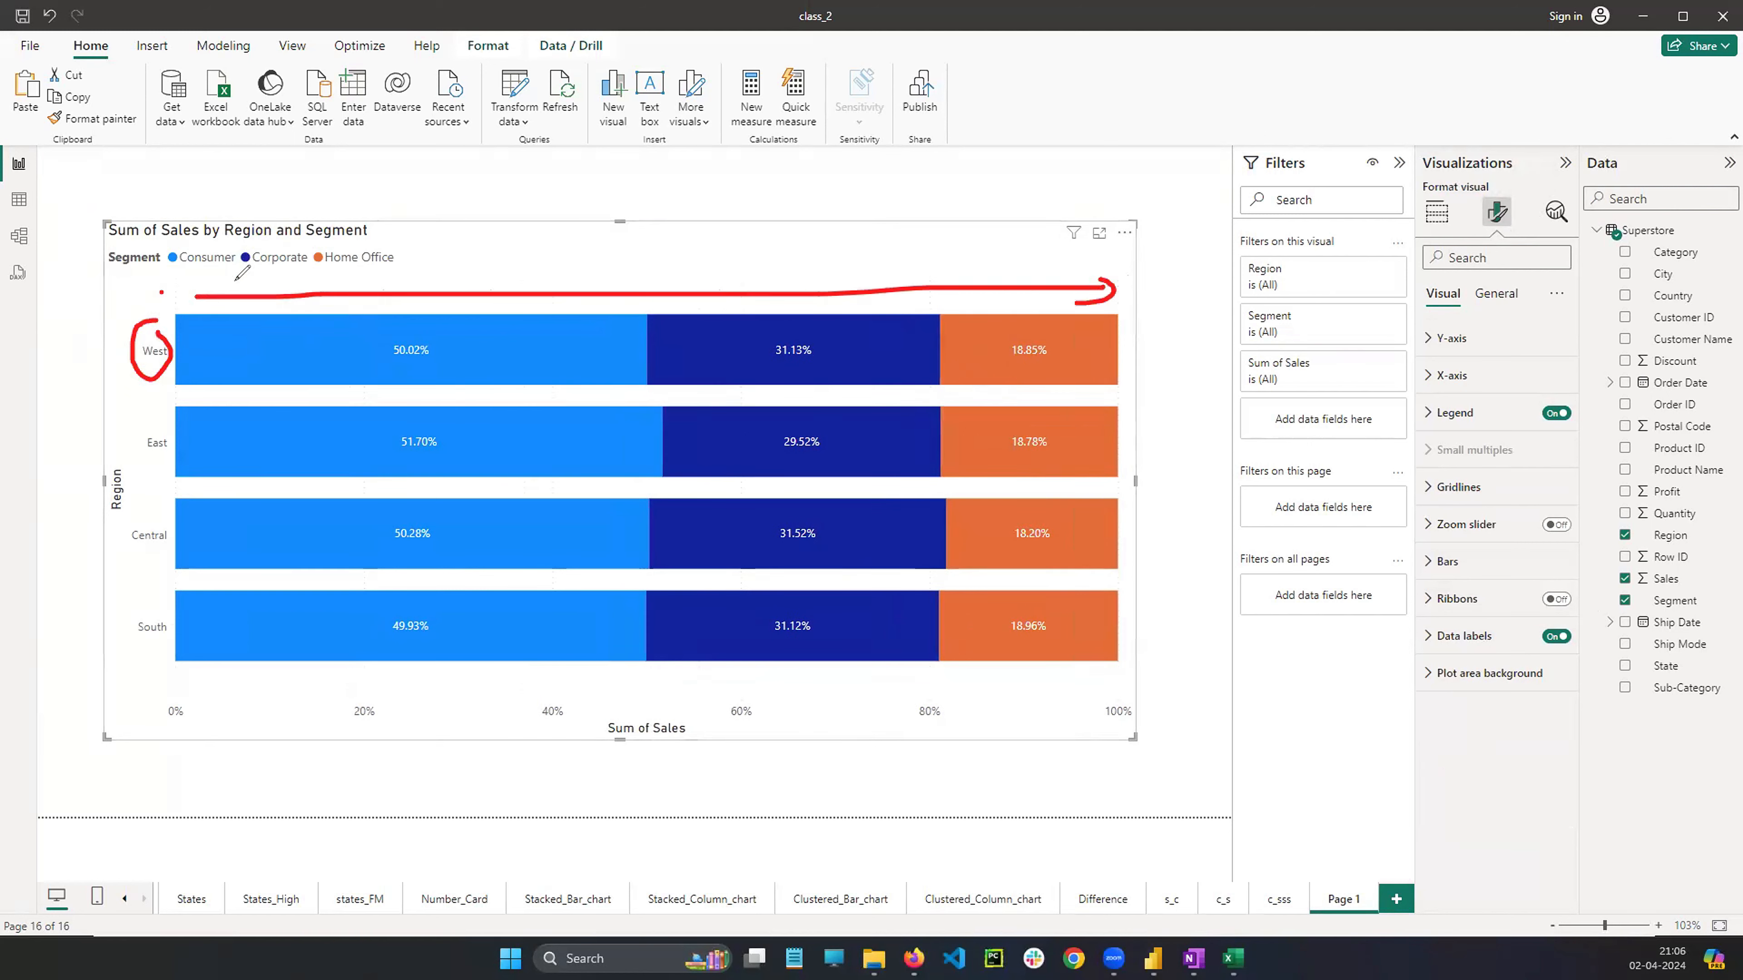
drag(232, 280, 240, 302)
drag(723, 232, 728, 253)
mouse_move(746, 231)
mouse_down()
mouse_move(802, 237)
mouse_move(779, 225)
mouse_up()
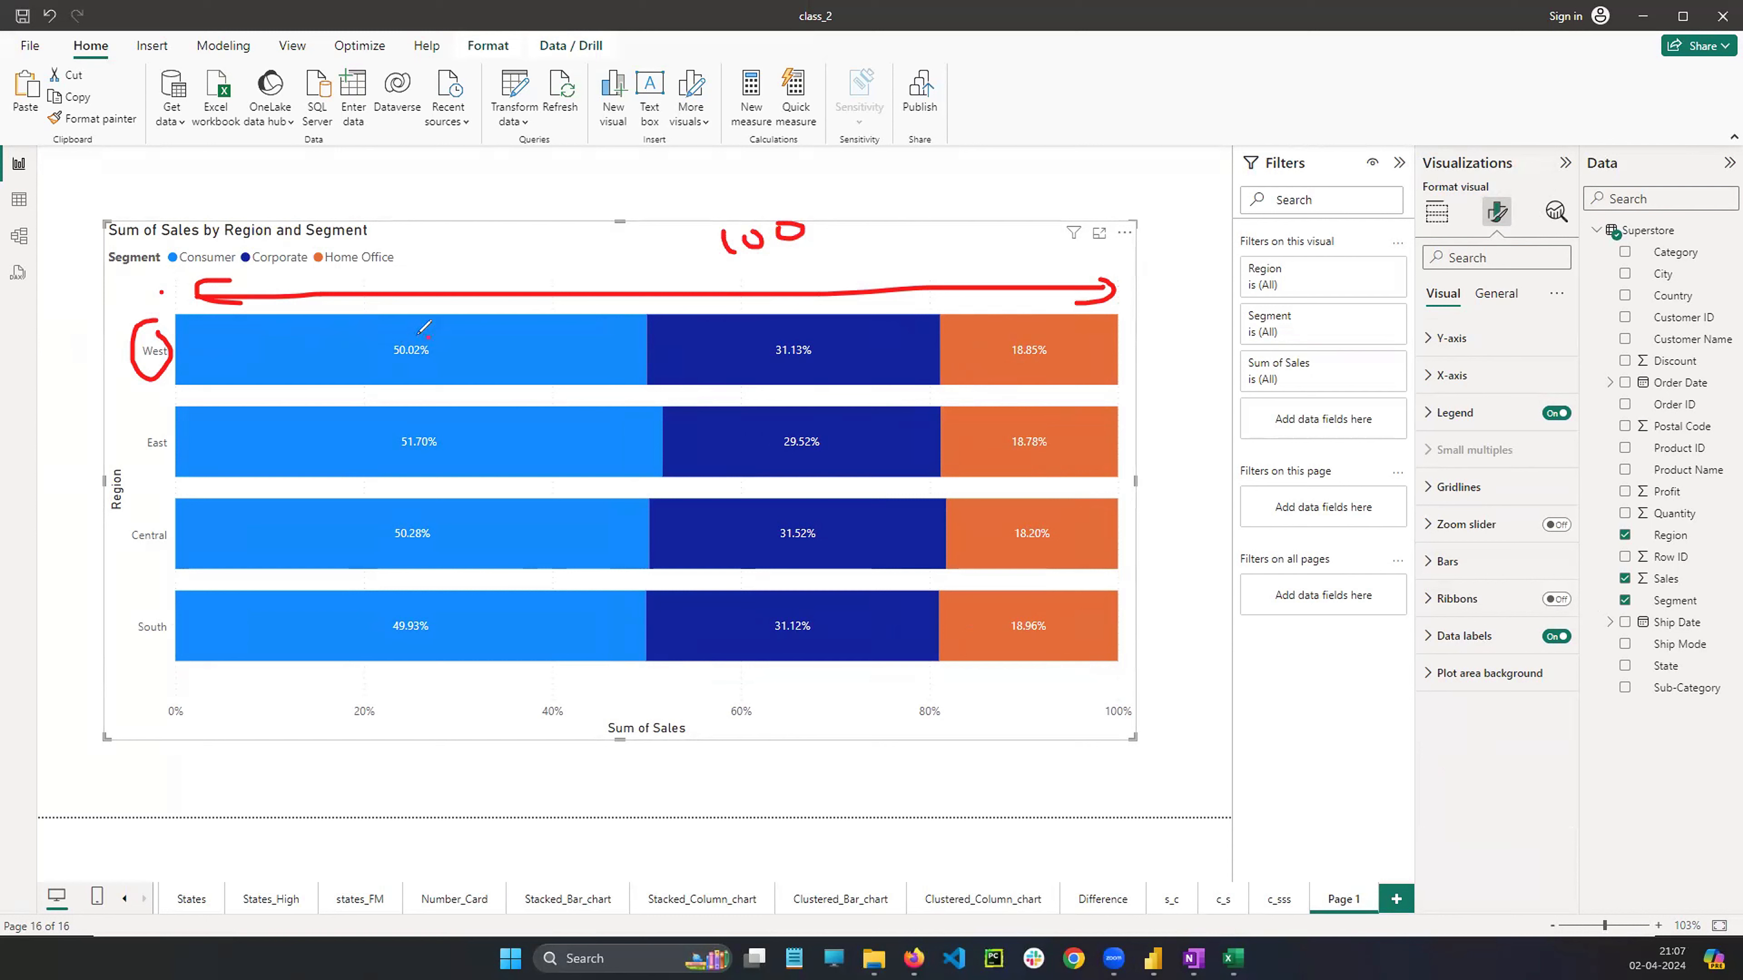
mouse_move(420, 335)
mouse_down()
mouse_move(379, 360)
mouse_move(456, 346)
mouse_move(426, 335)
mouse_up()
mouse_move(213, 263)
mouse_down()
mouse_move(214, 280)
mouse_move(349, 354)
mouse_up()
drag(351, 309, 352, 355)
mouse_move(259, 240)
mouse_down()
mouse_move(269, 258)
mouse_move(773, 350)
mouse_move(781, 337)
mouse_up()
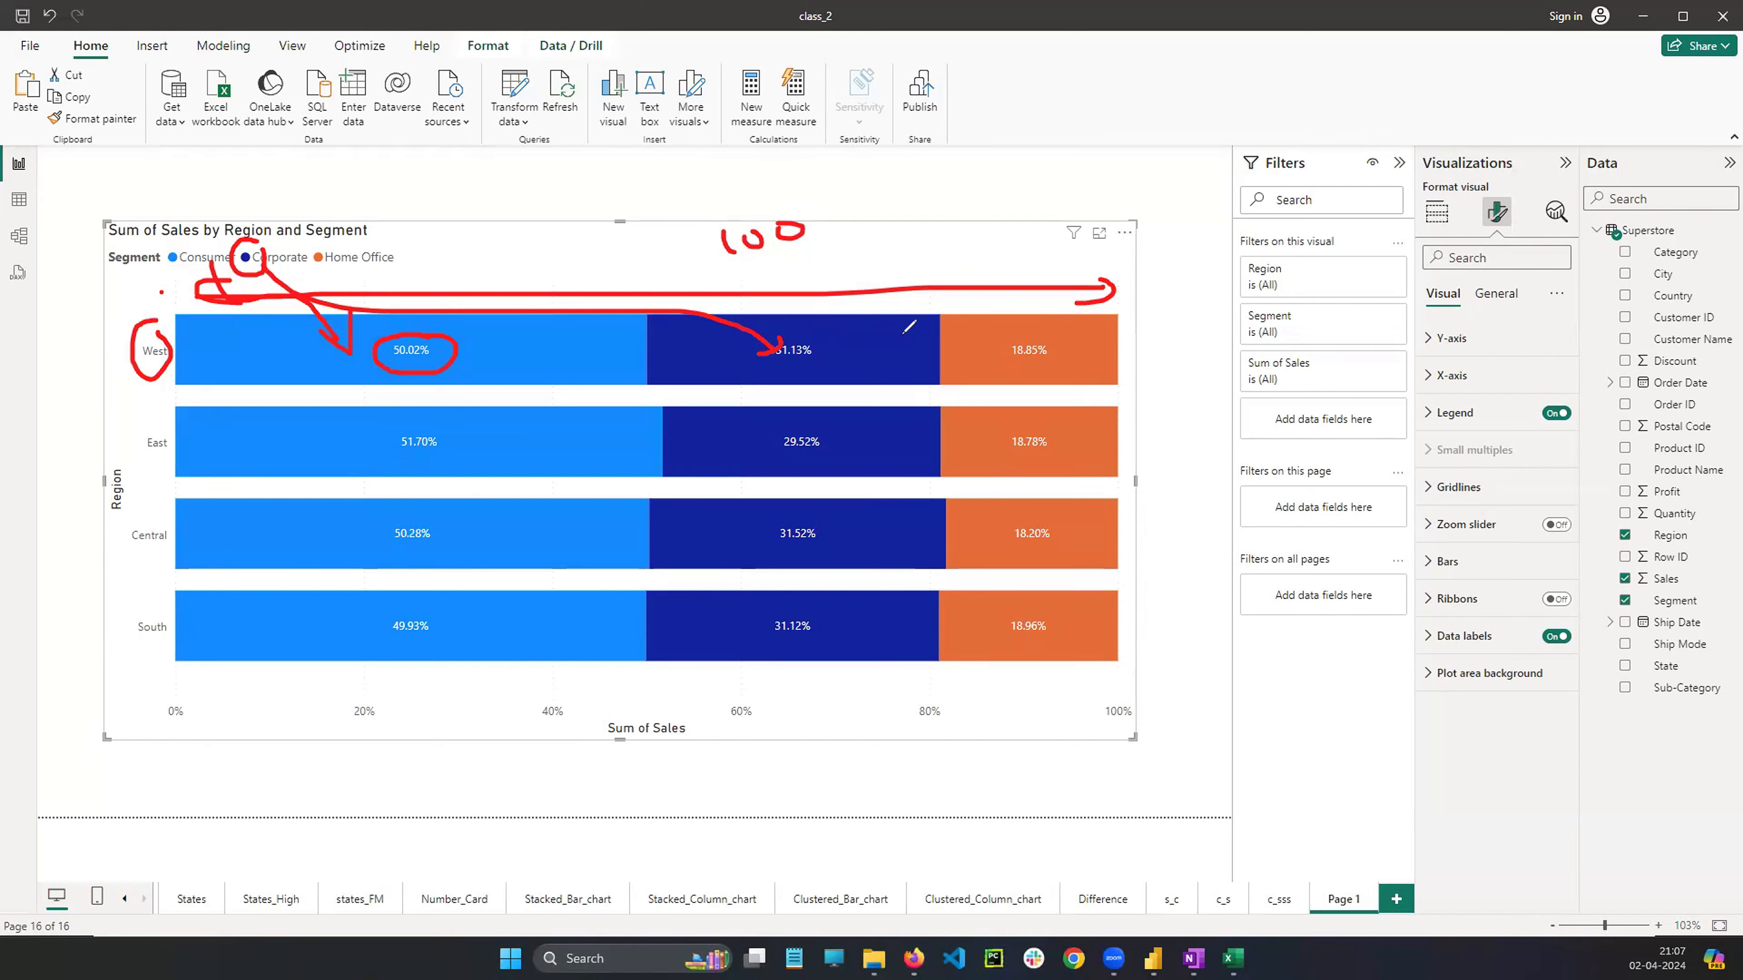
mouse_move(1029, 335)
mouse_down()
mouse_move(992, 367)
mouse_move(1022, 336)
mouse_up()
key(Escape)
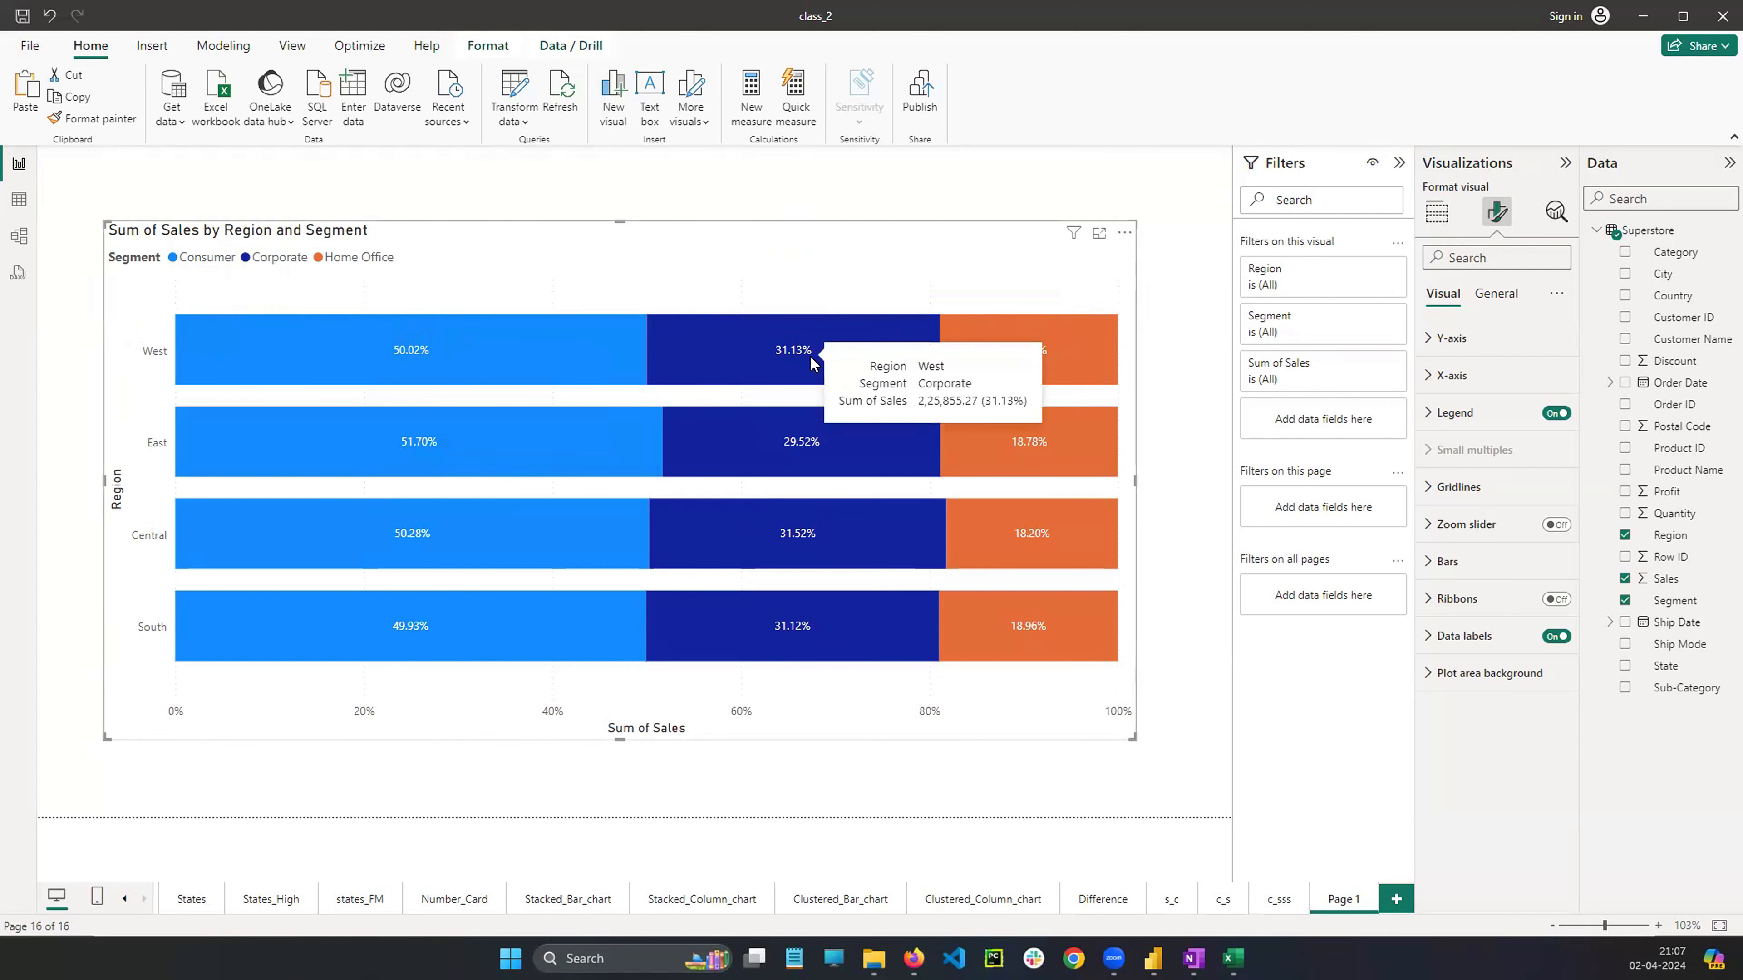
Add a new report page after Page 1
click(1097, 901)
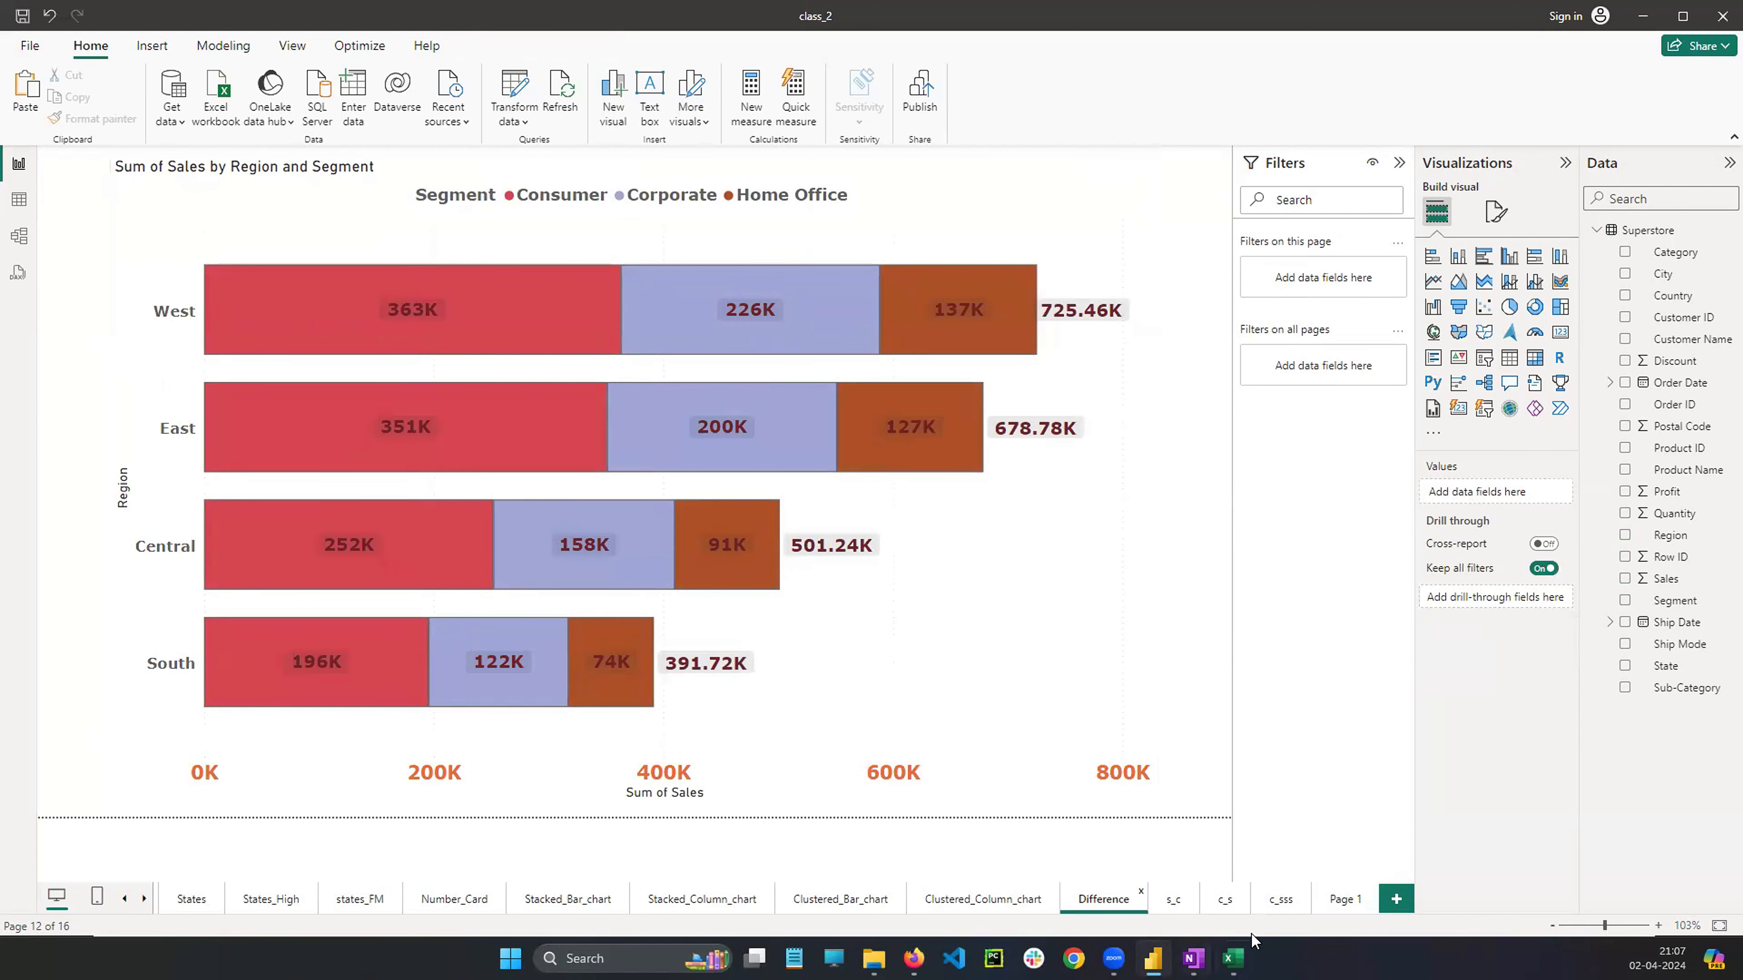
click(1334, 903)
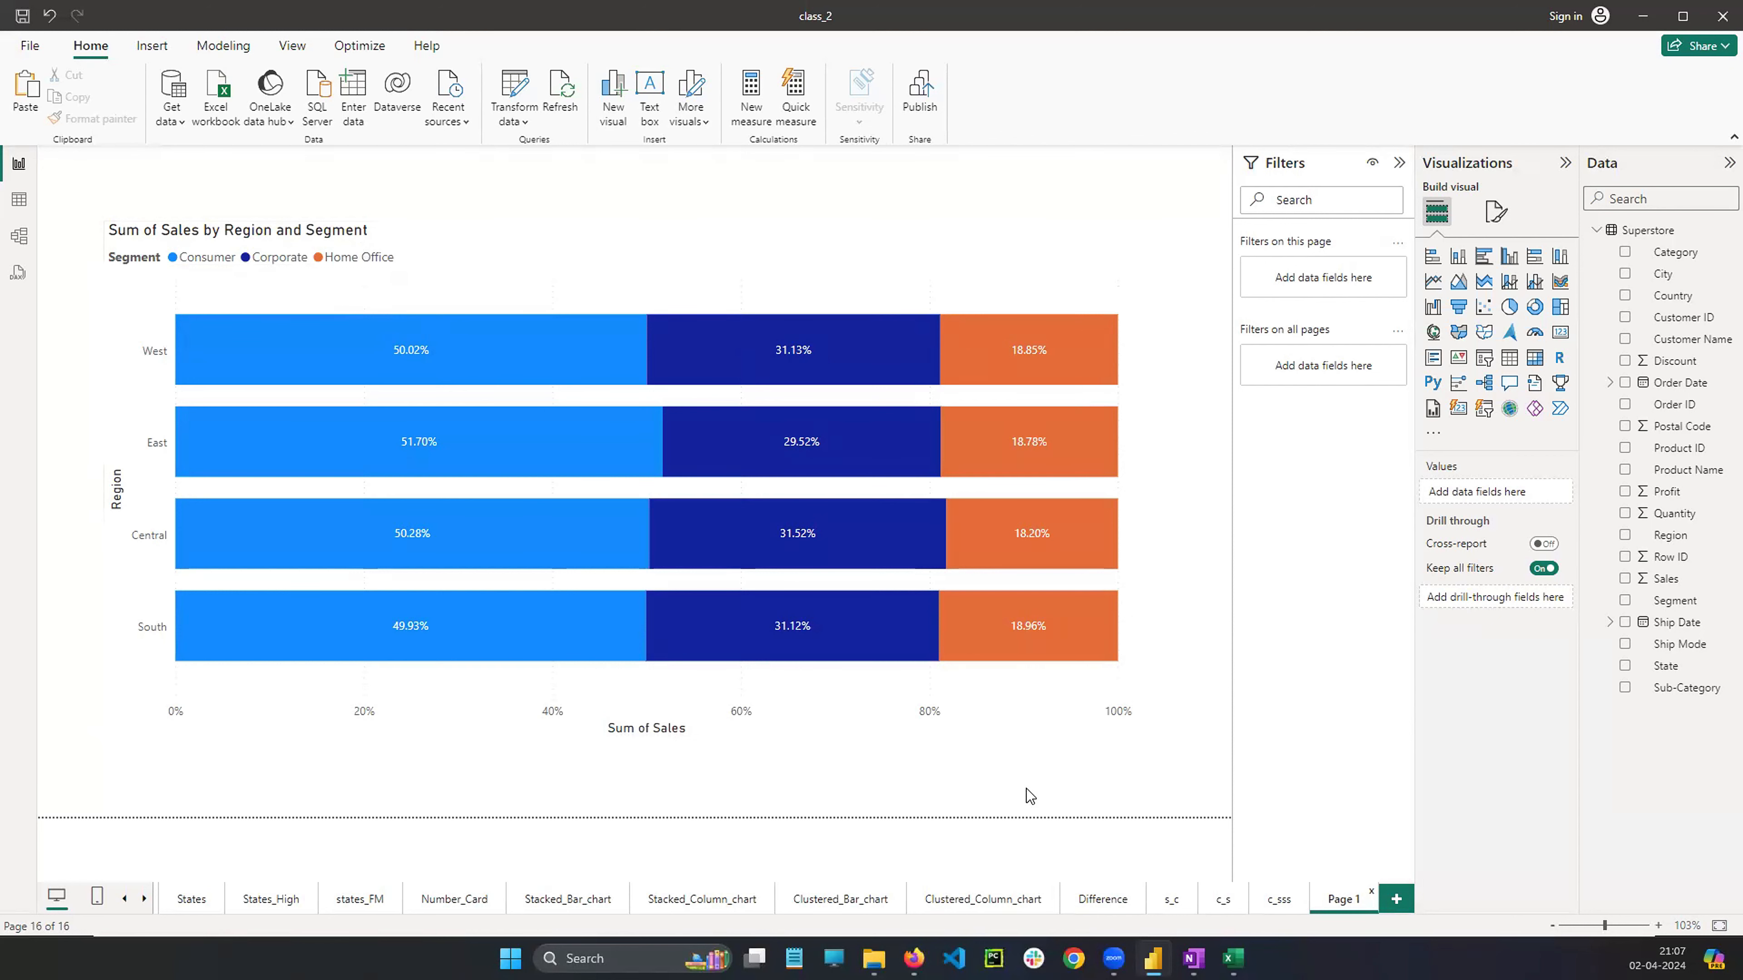
click(1398, 898)
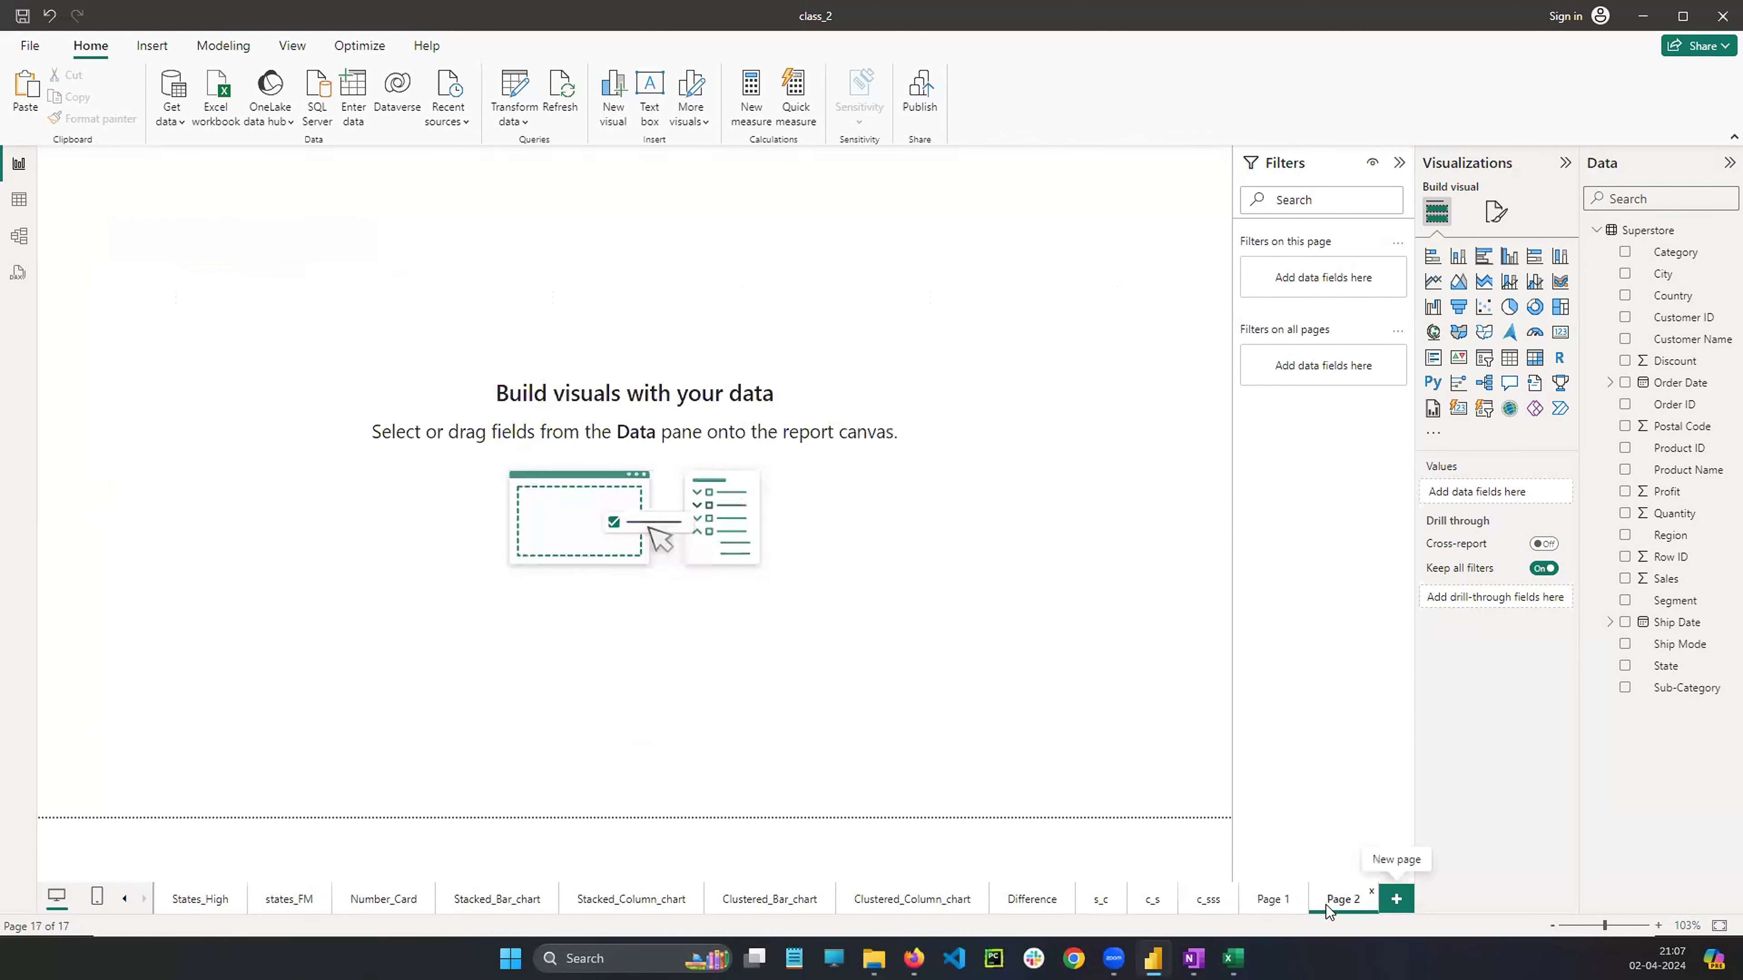
Copy the 100% stacked bar chart from Page 1 onto Page 2 and change the copy into a 100% stacked column chart
click(1270, 902)
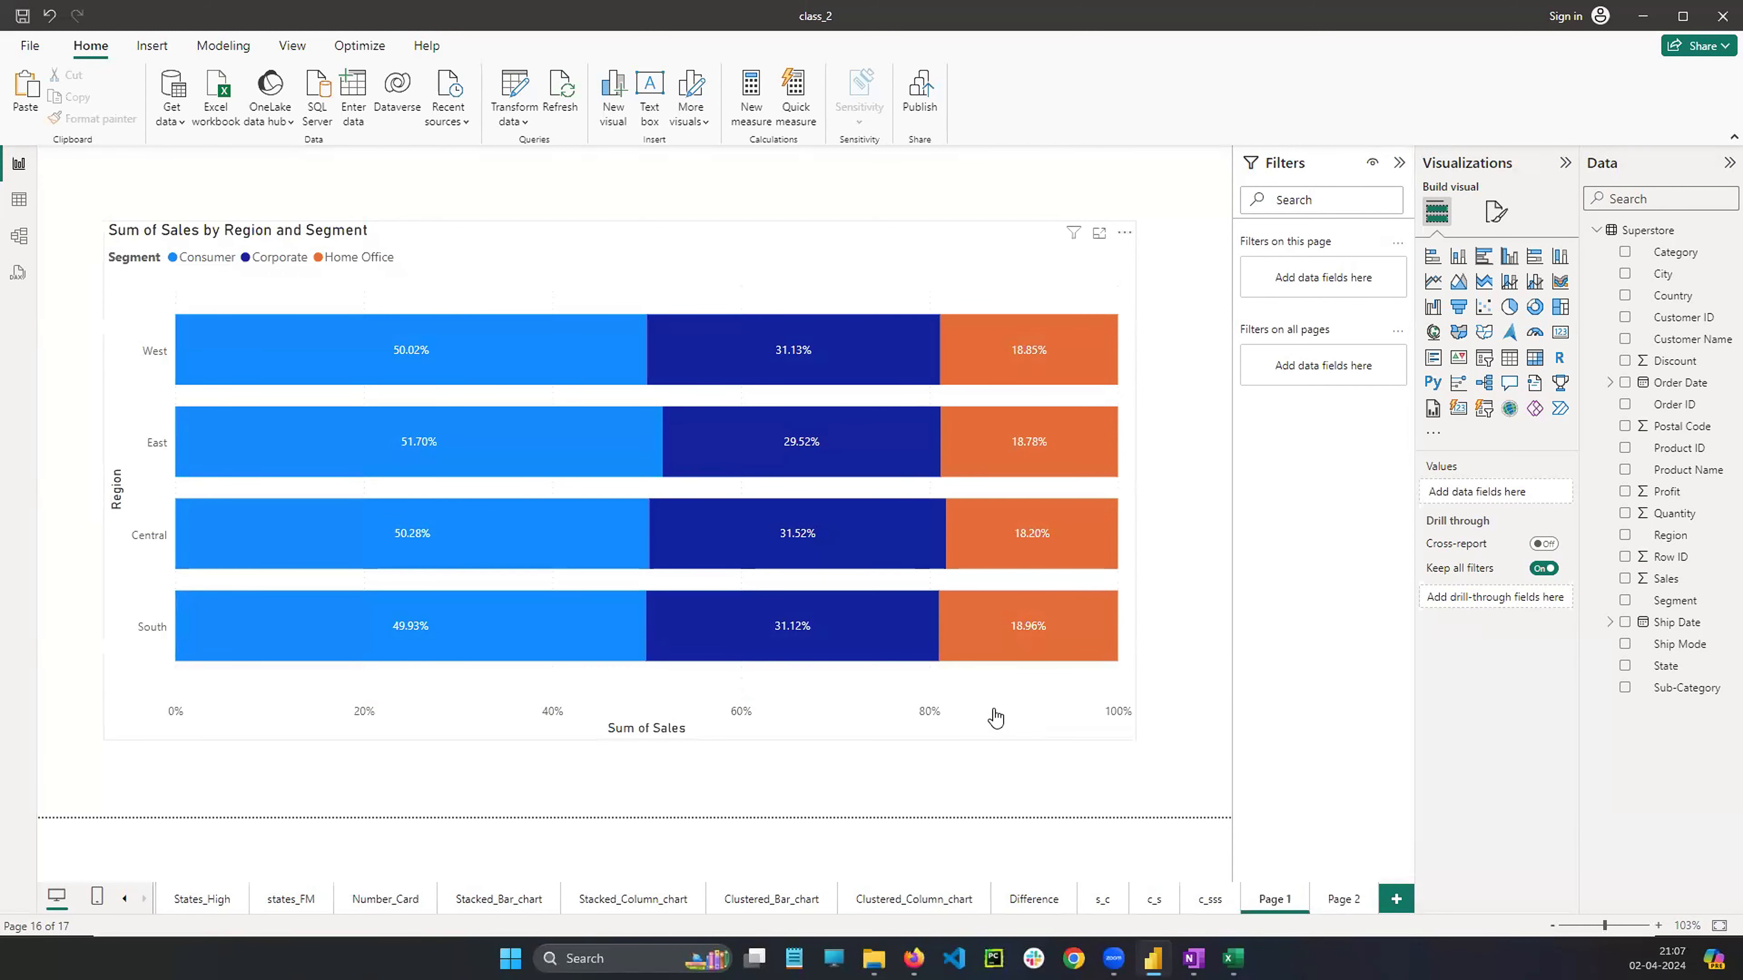
right_click(995, 717)
mouse_move(1046, 793)
click(1197, 793)
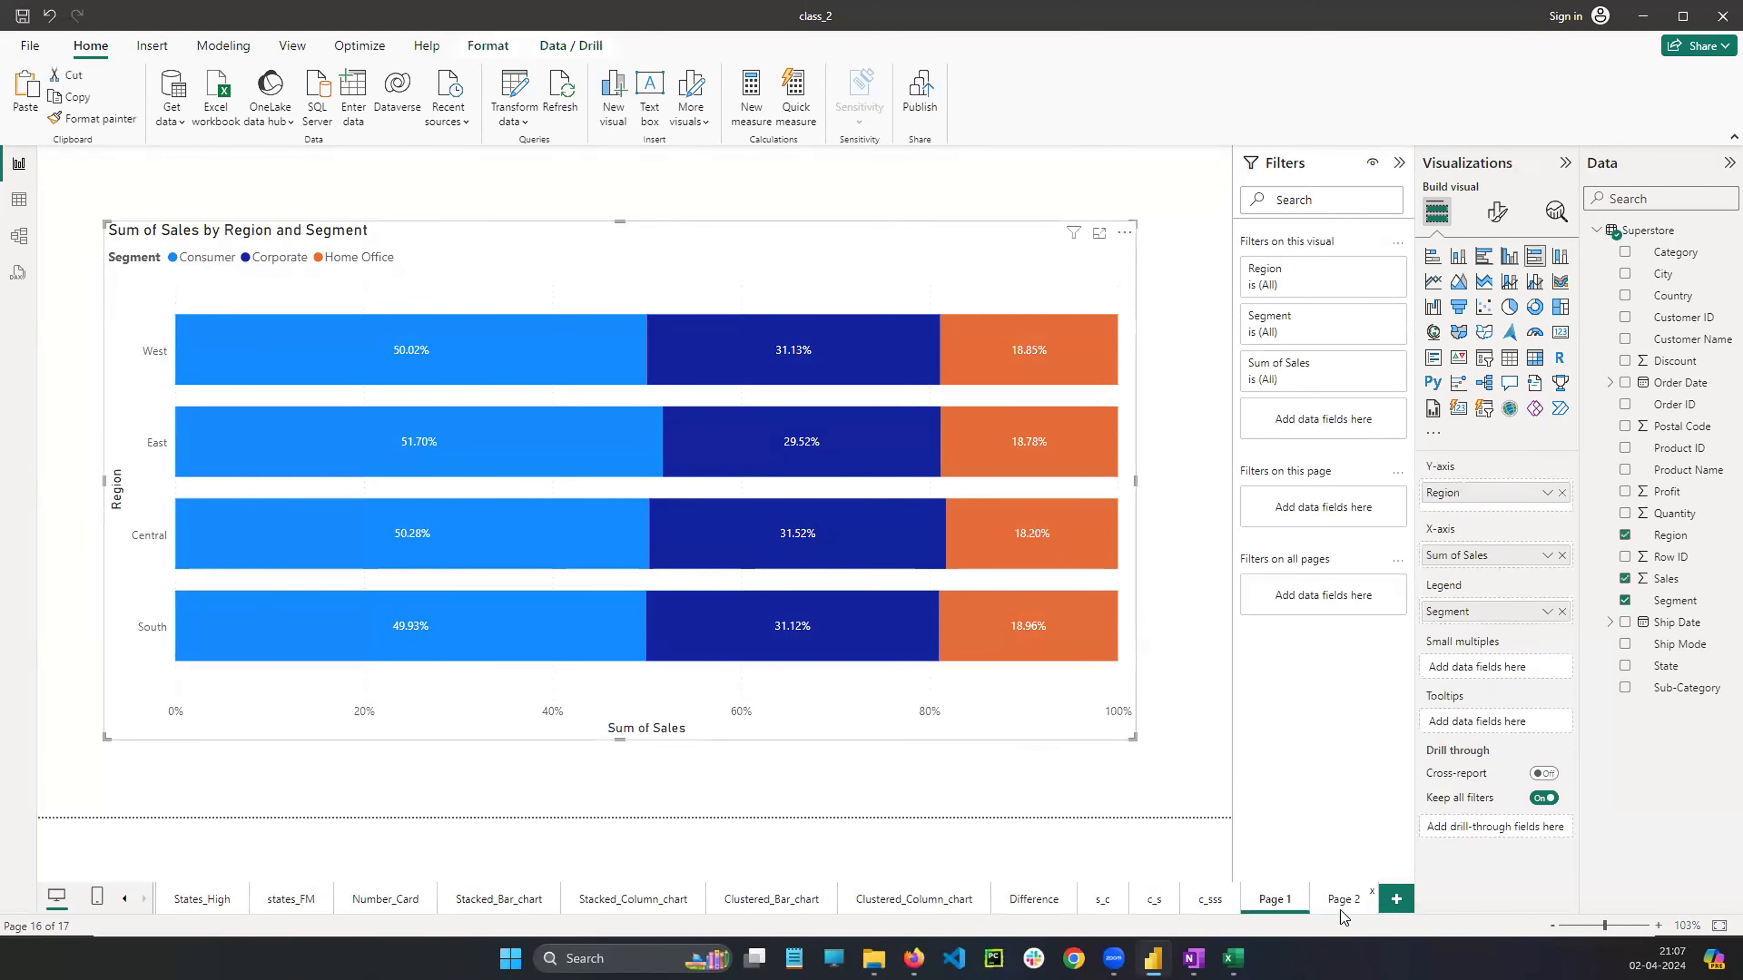
click(1341, 908)
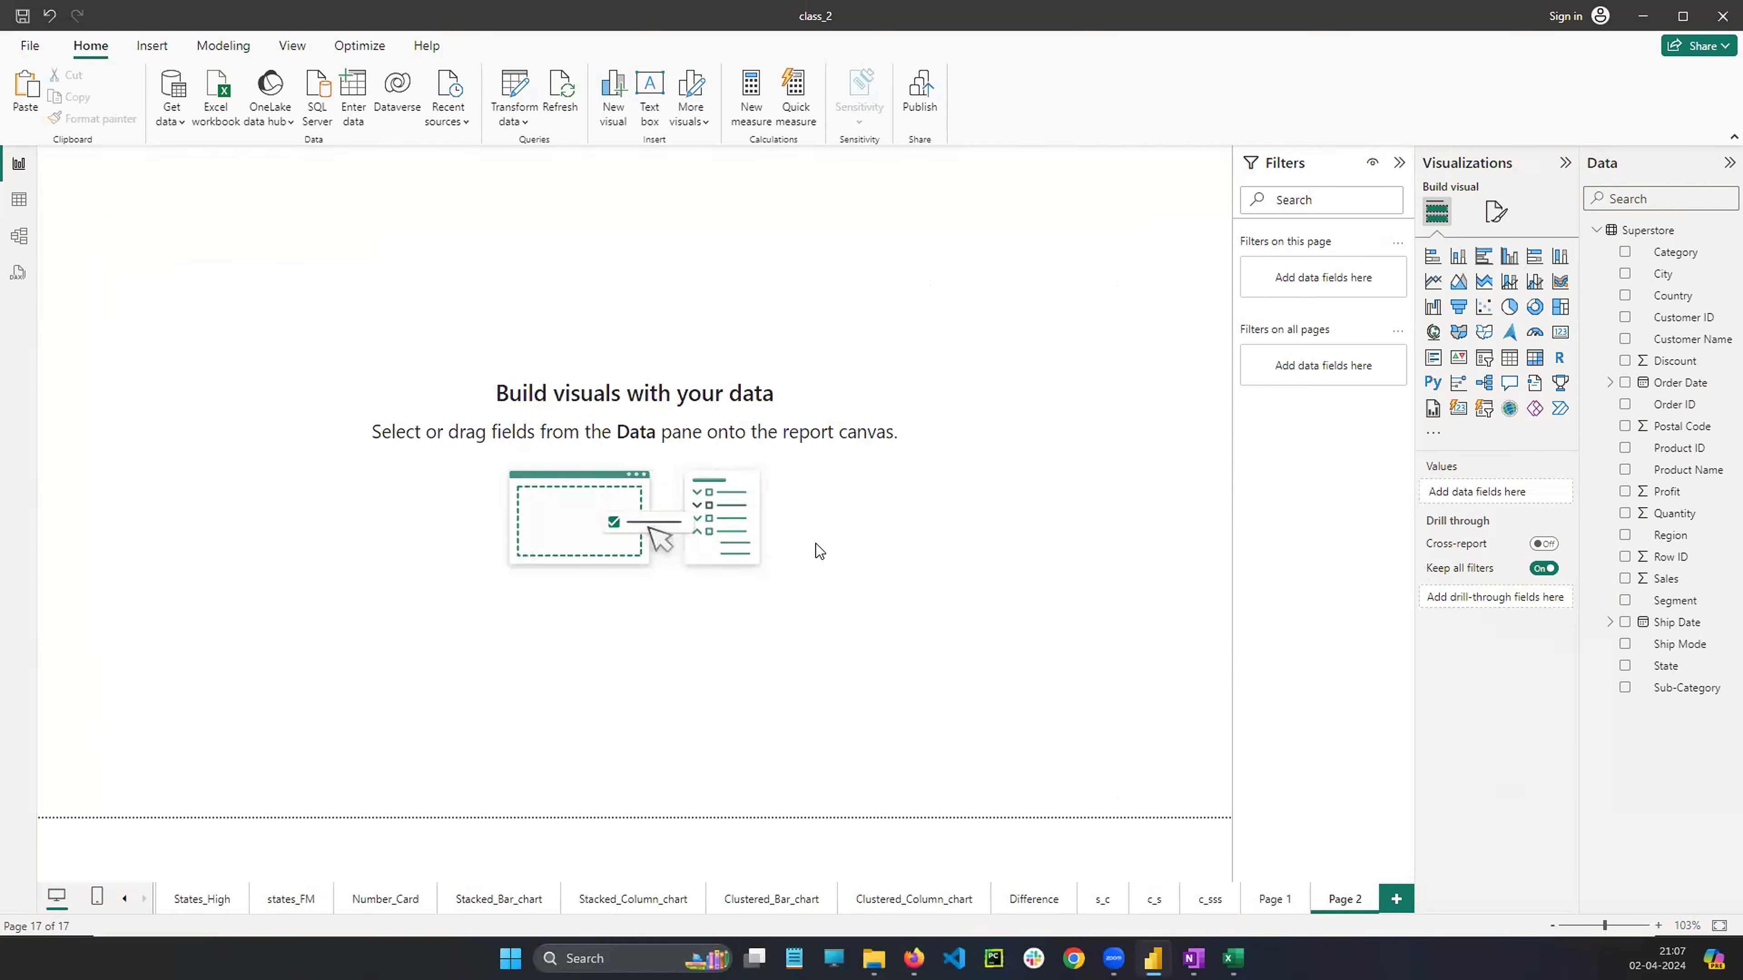
key(ctrl+v)
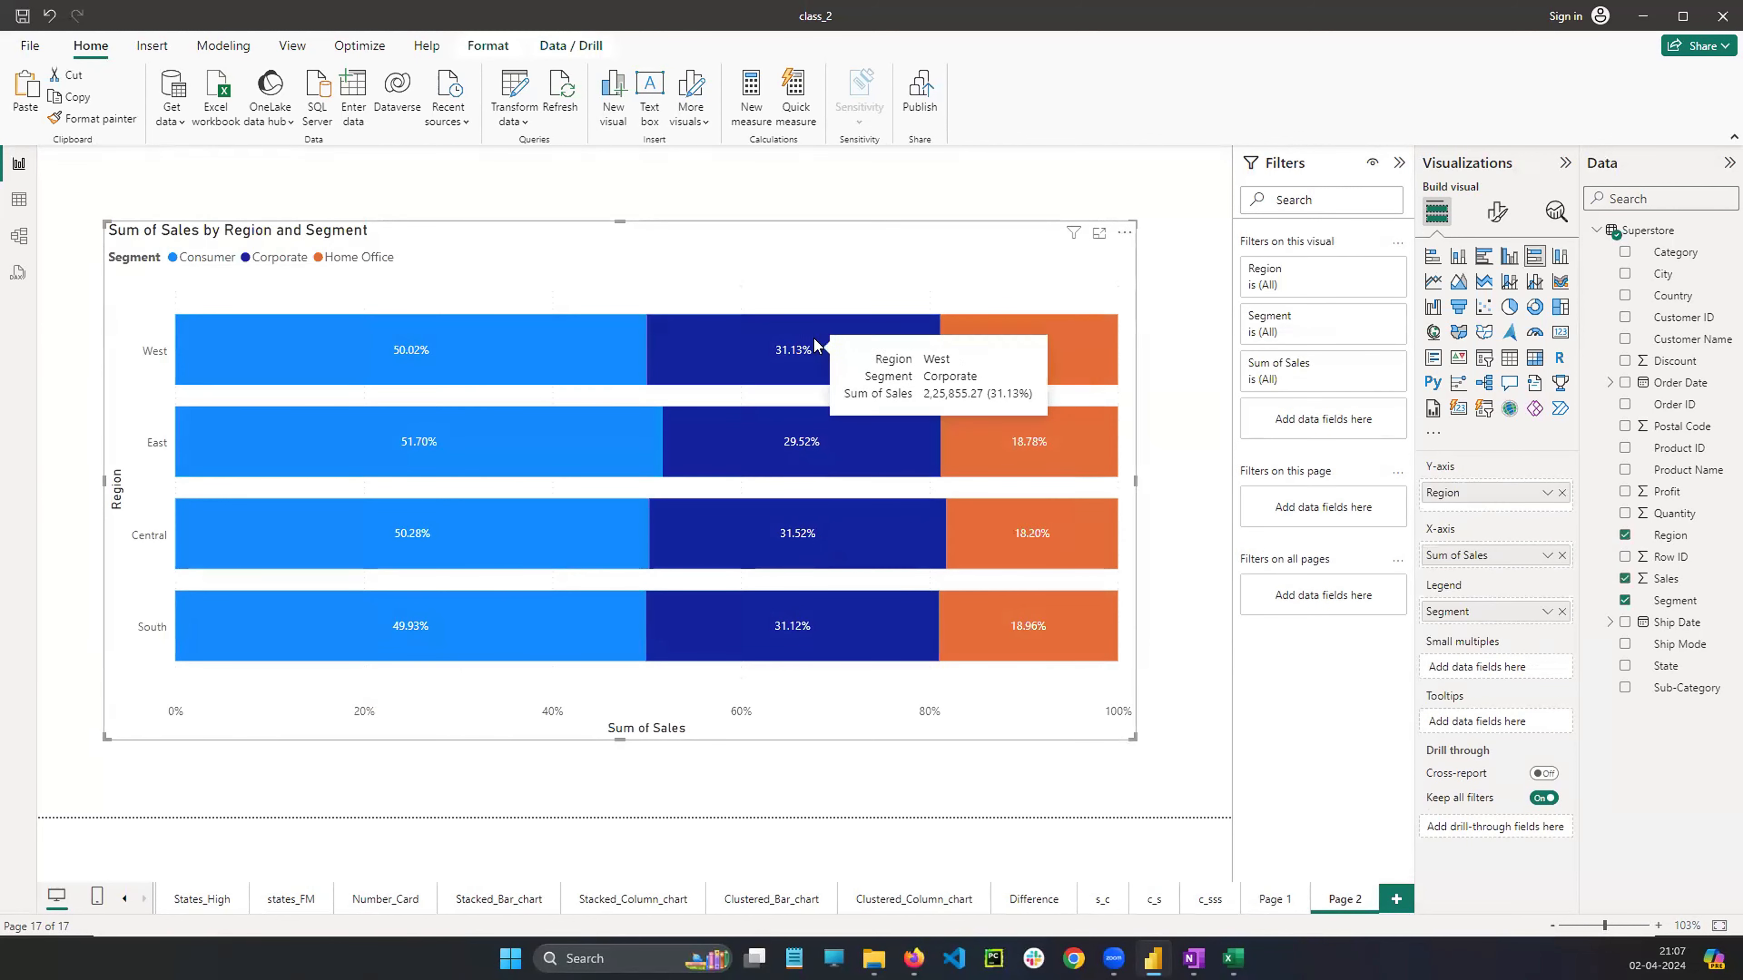
click(1560, 258)
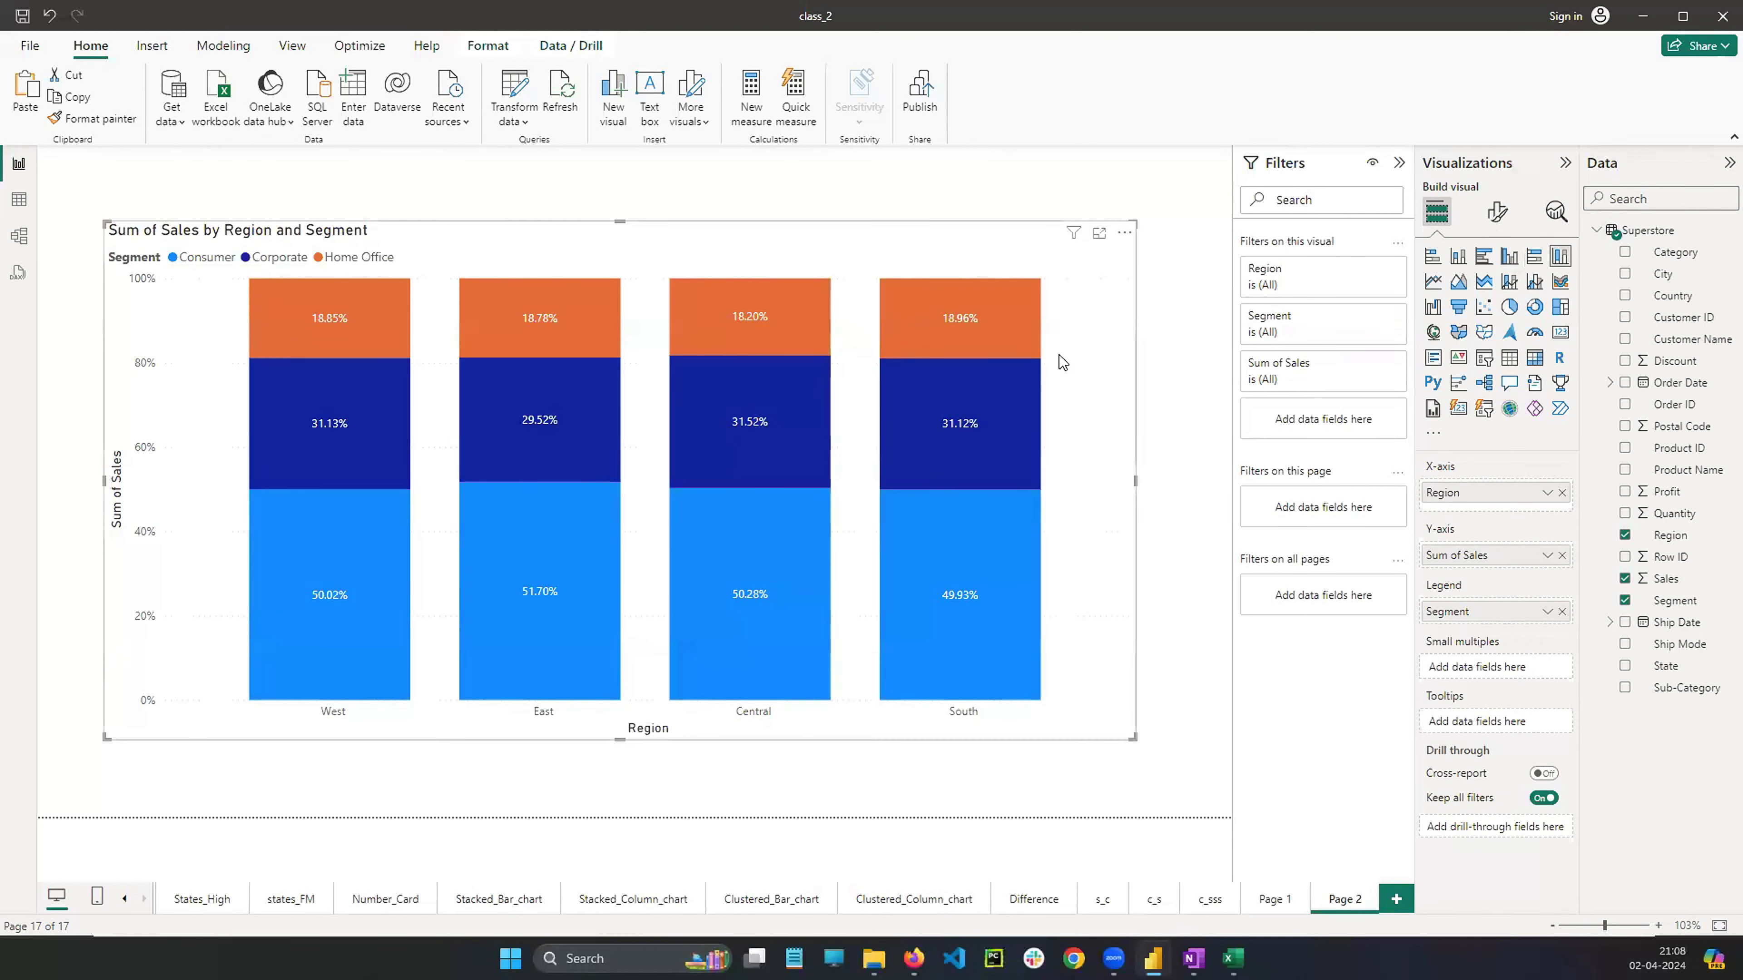
Rename Page 1 as 100%_bar
right_click(1274, 902)
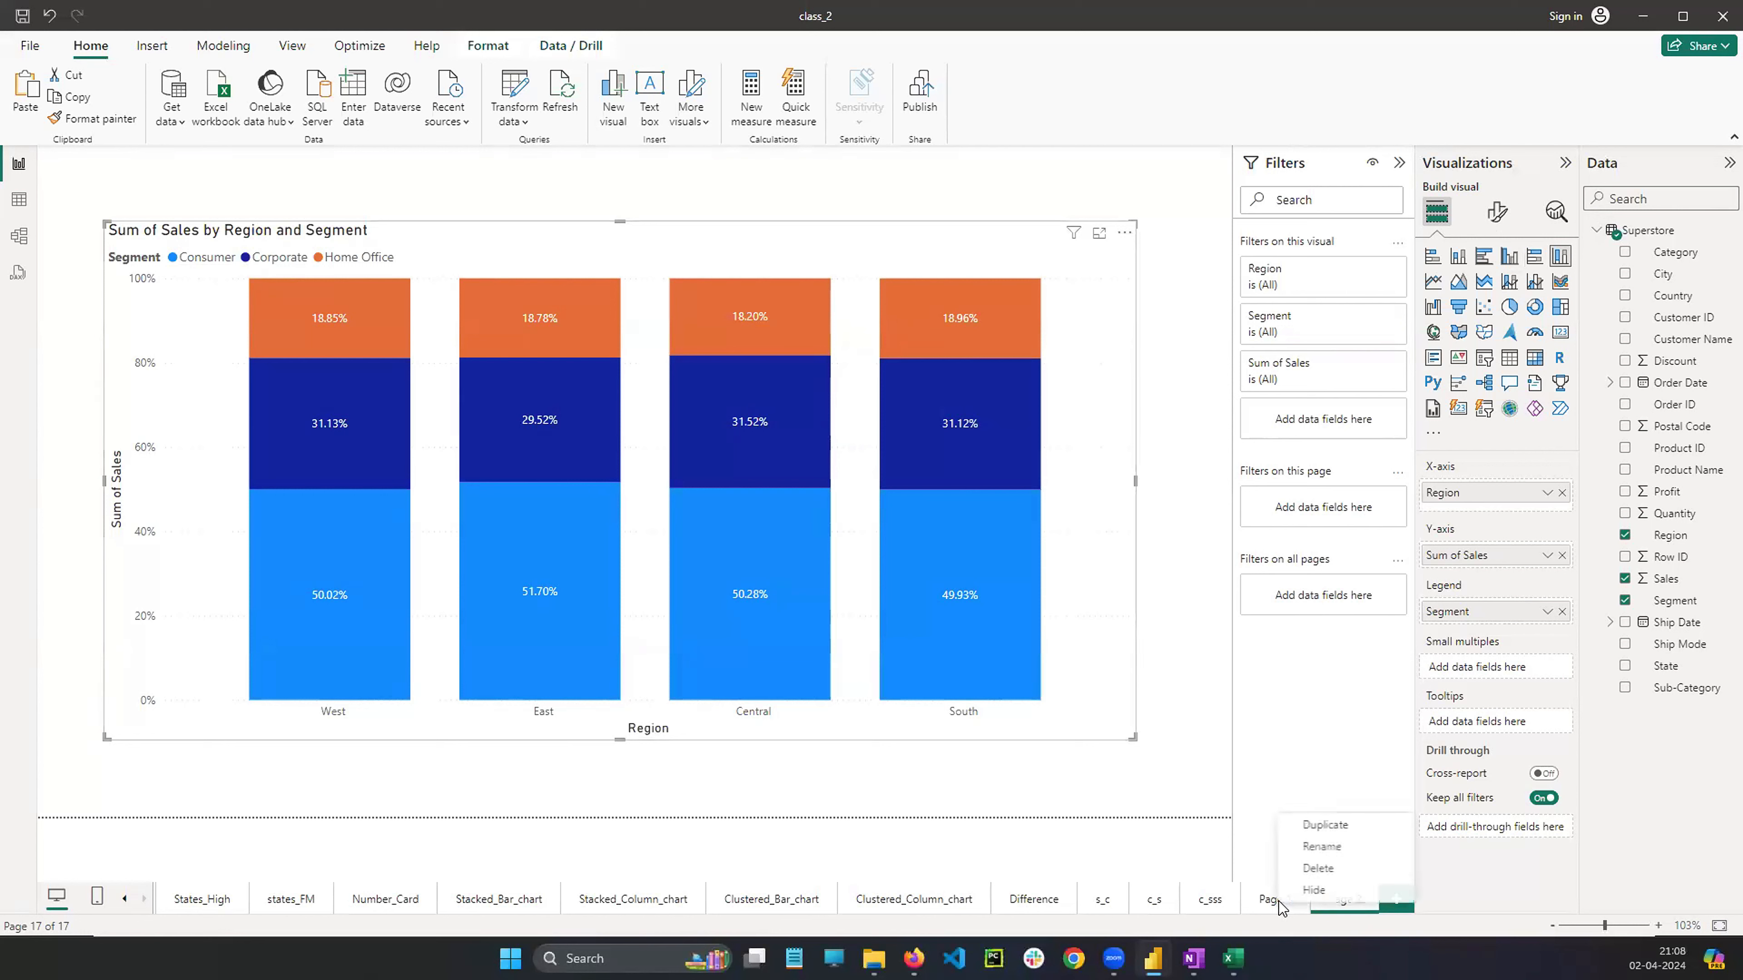
click(1307, 845)
text(100%)
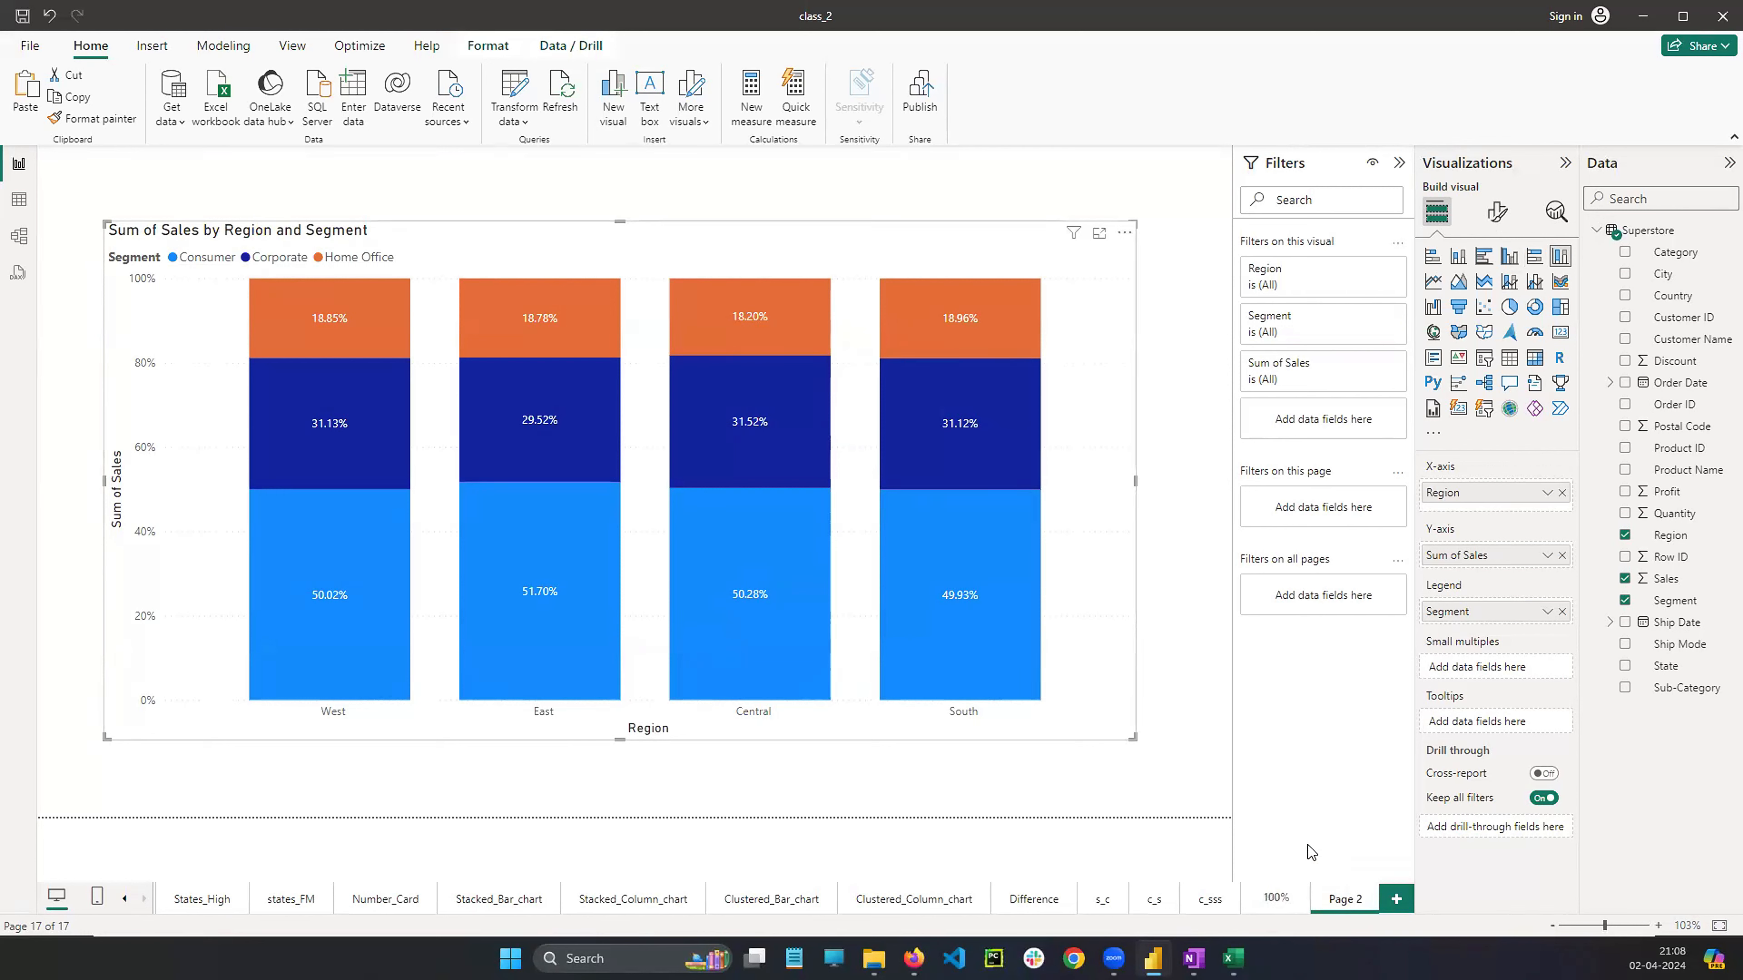
text(_bar)
key(Return)
Rename Page 2 as 100%_c
right_click(1357, 905)
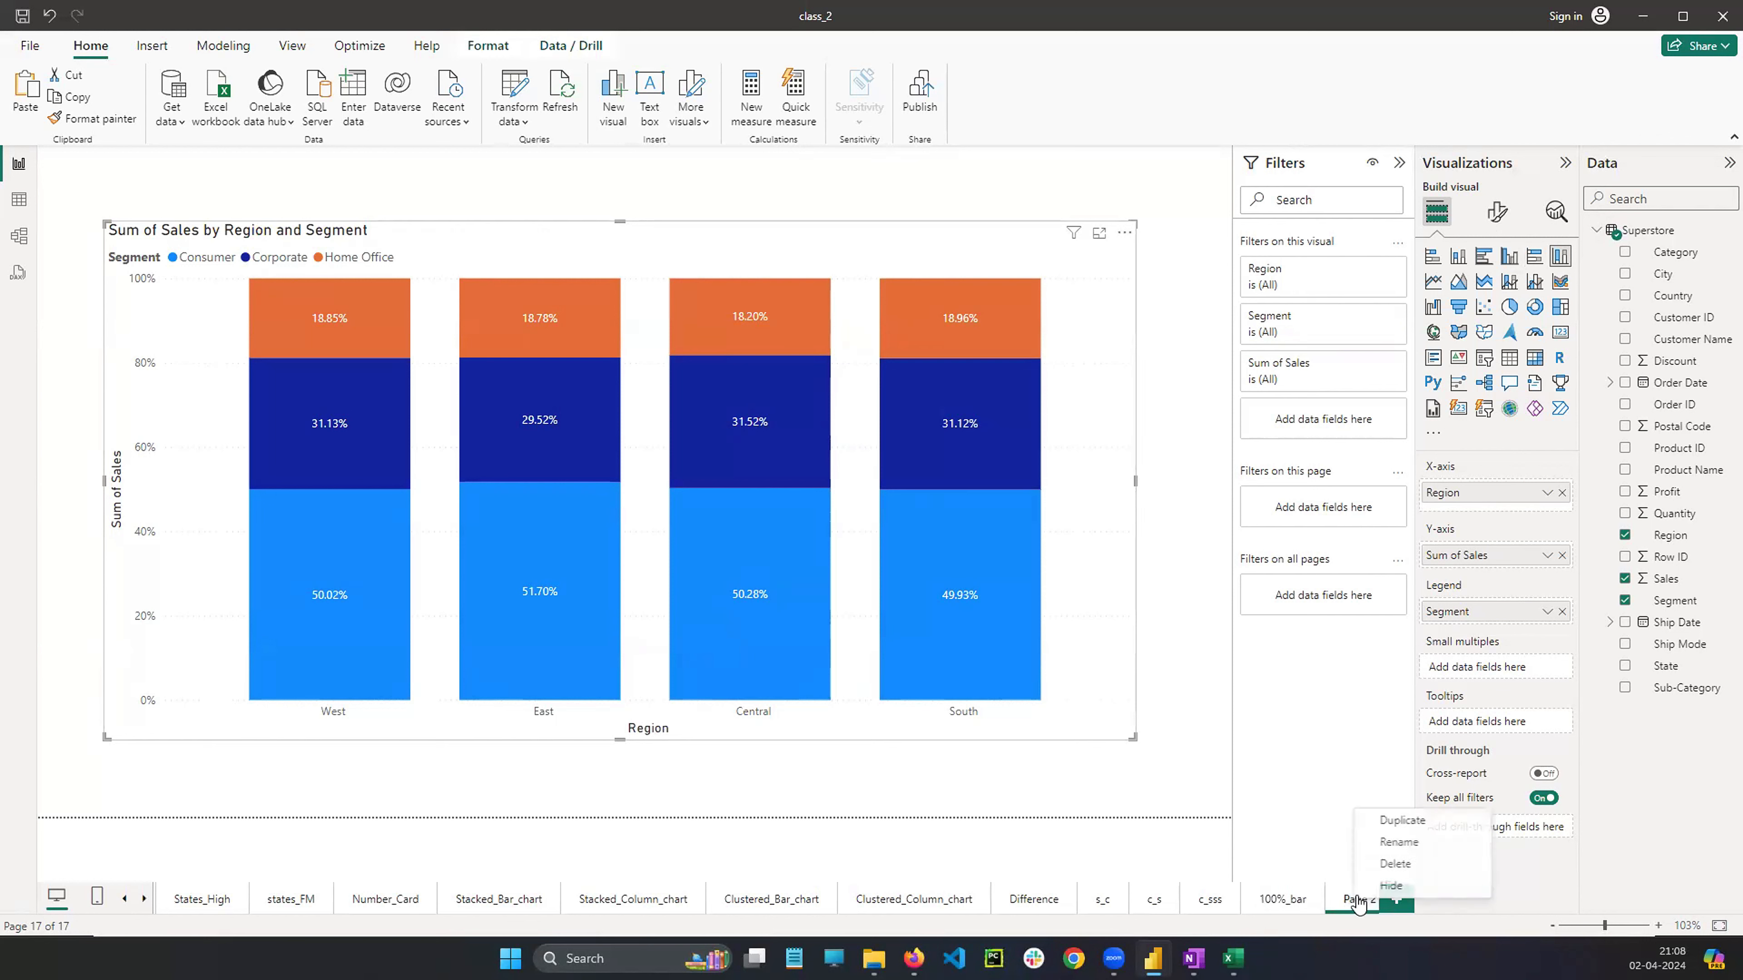
click(1387, 842)
text(10)
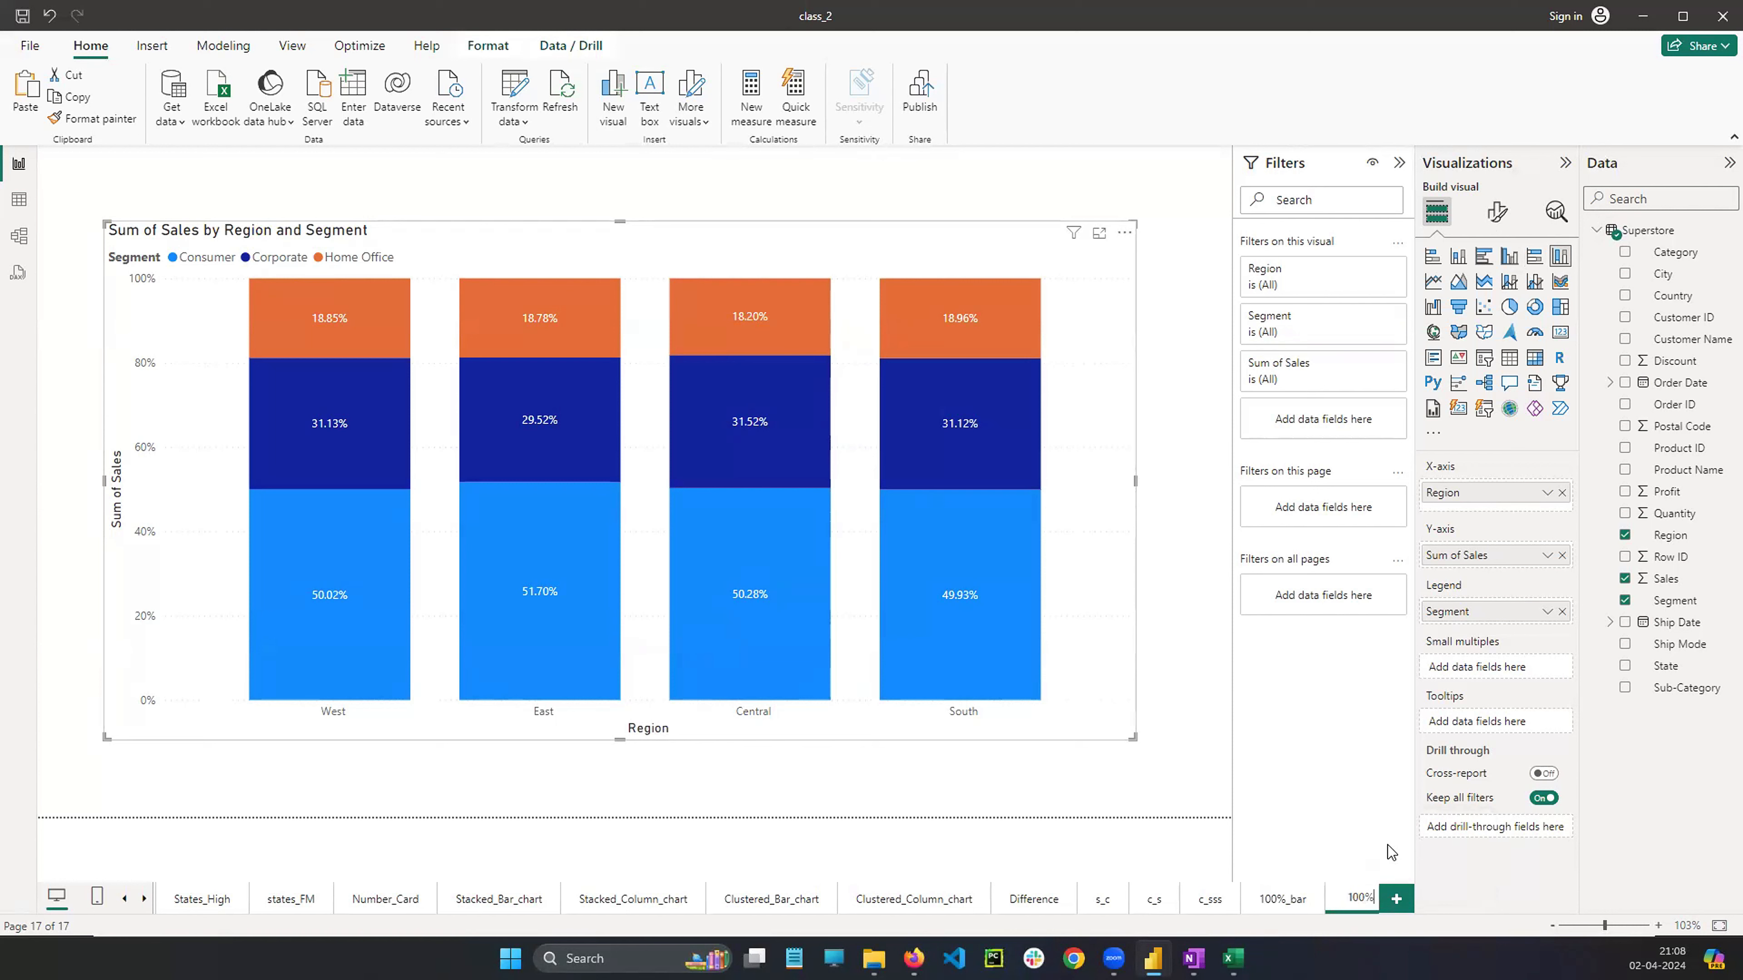
text(0%_c)
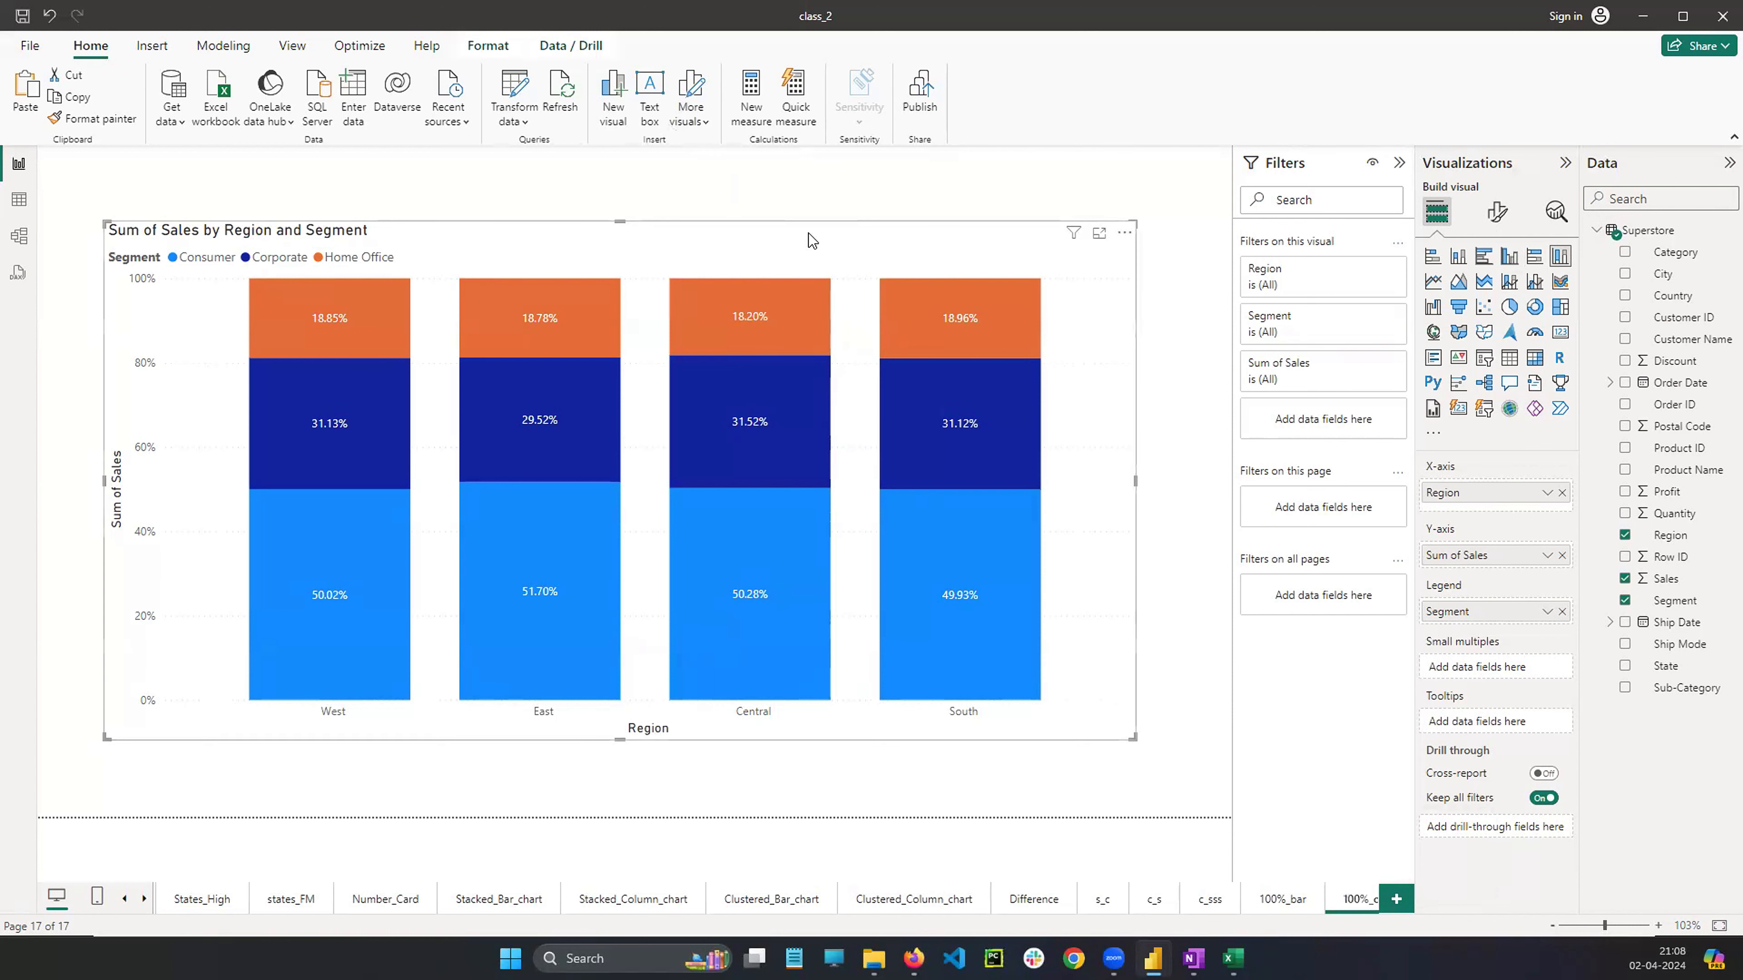
On the 100%_bar page, set the bar chart's Y-axis value labels to Verdana, size 12
click(1282, 898)
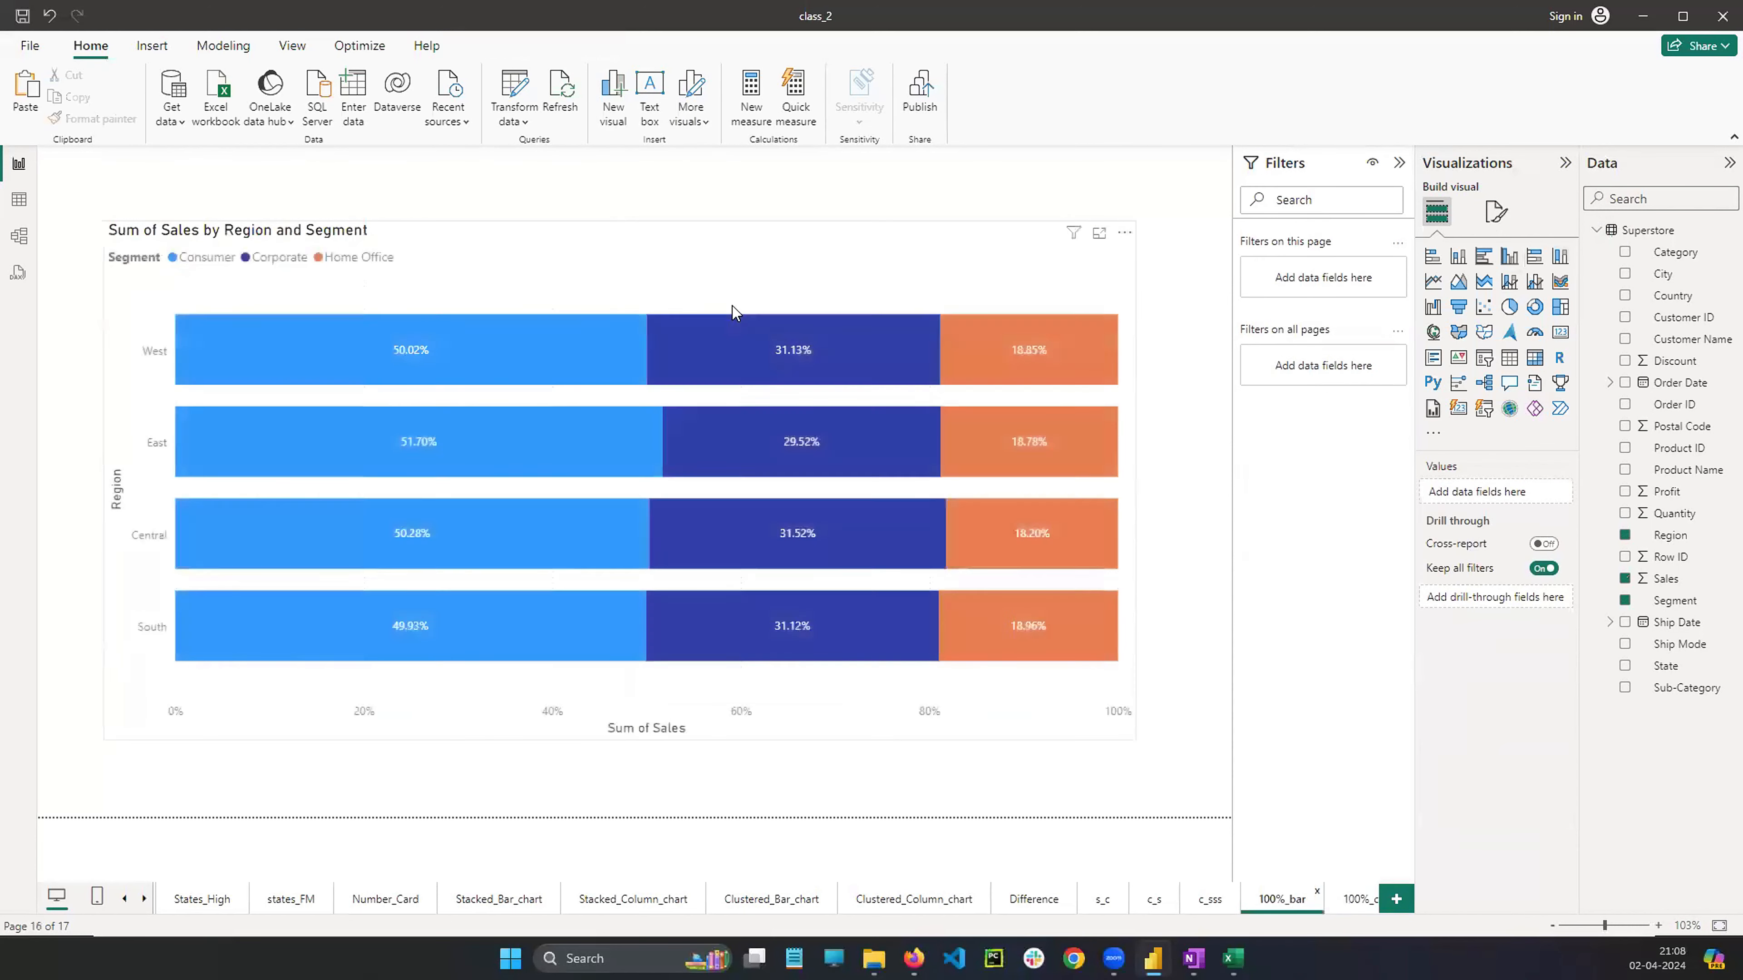
click(728, 283)
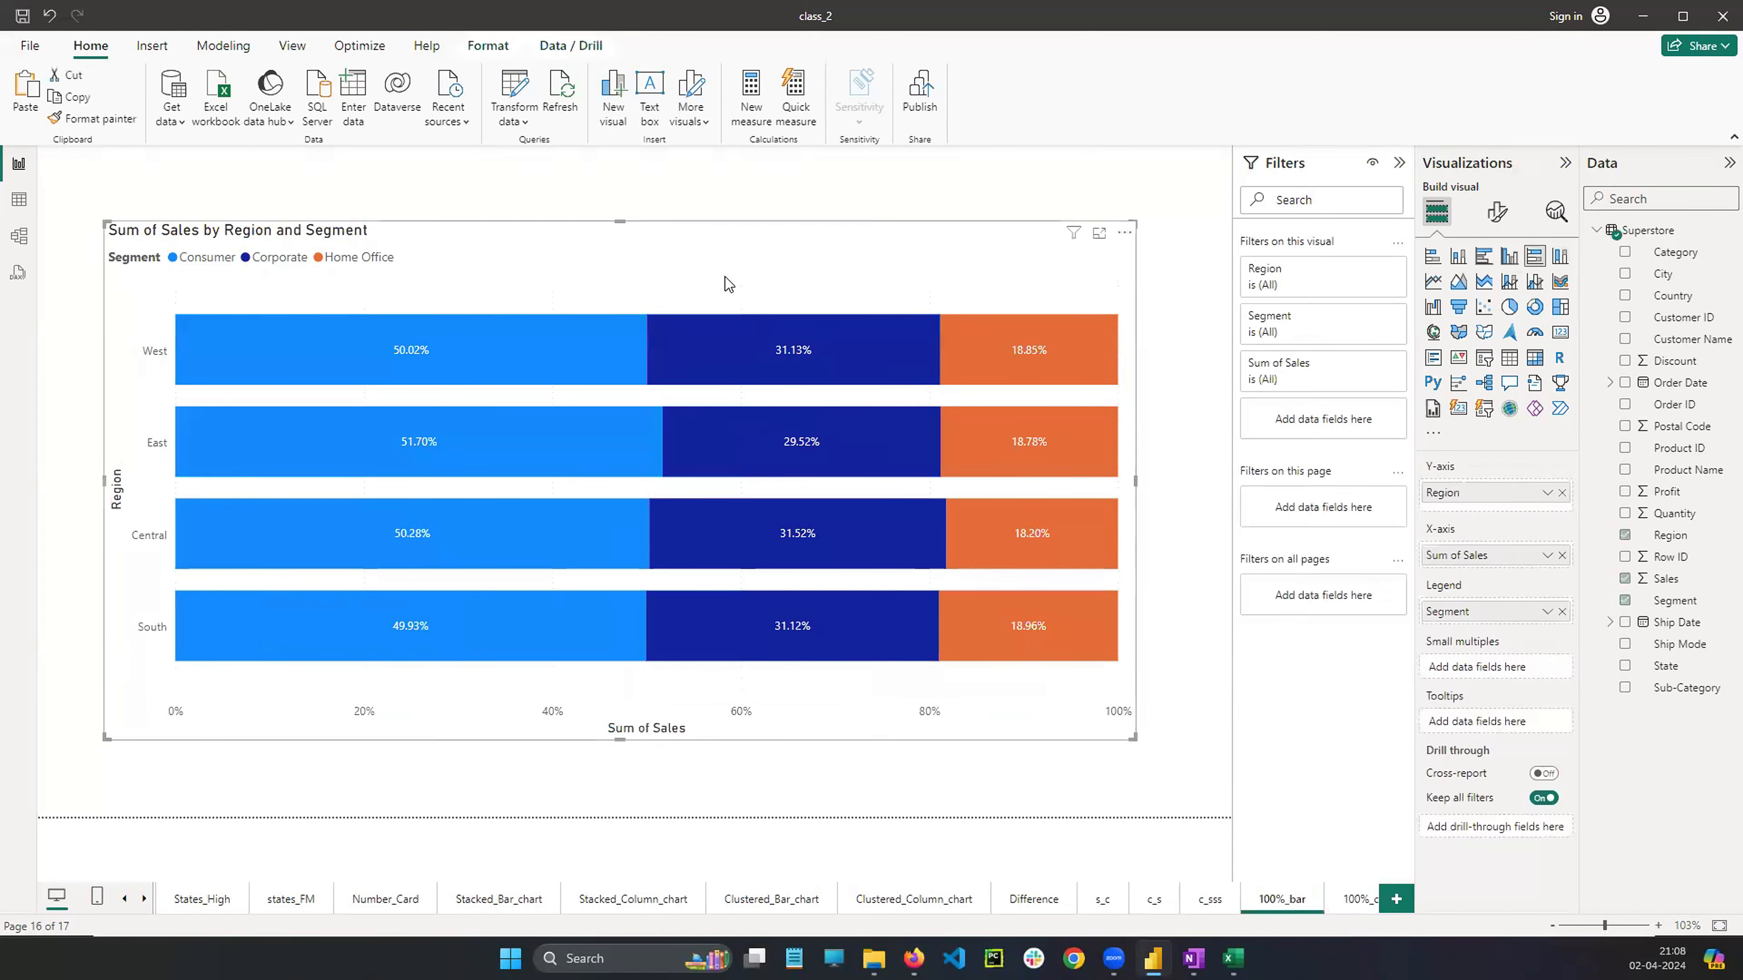
click(1497, 211)
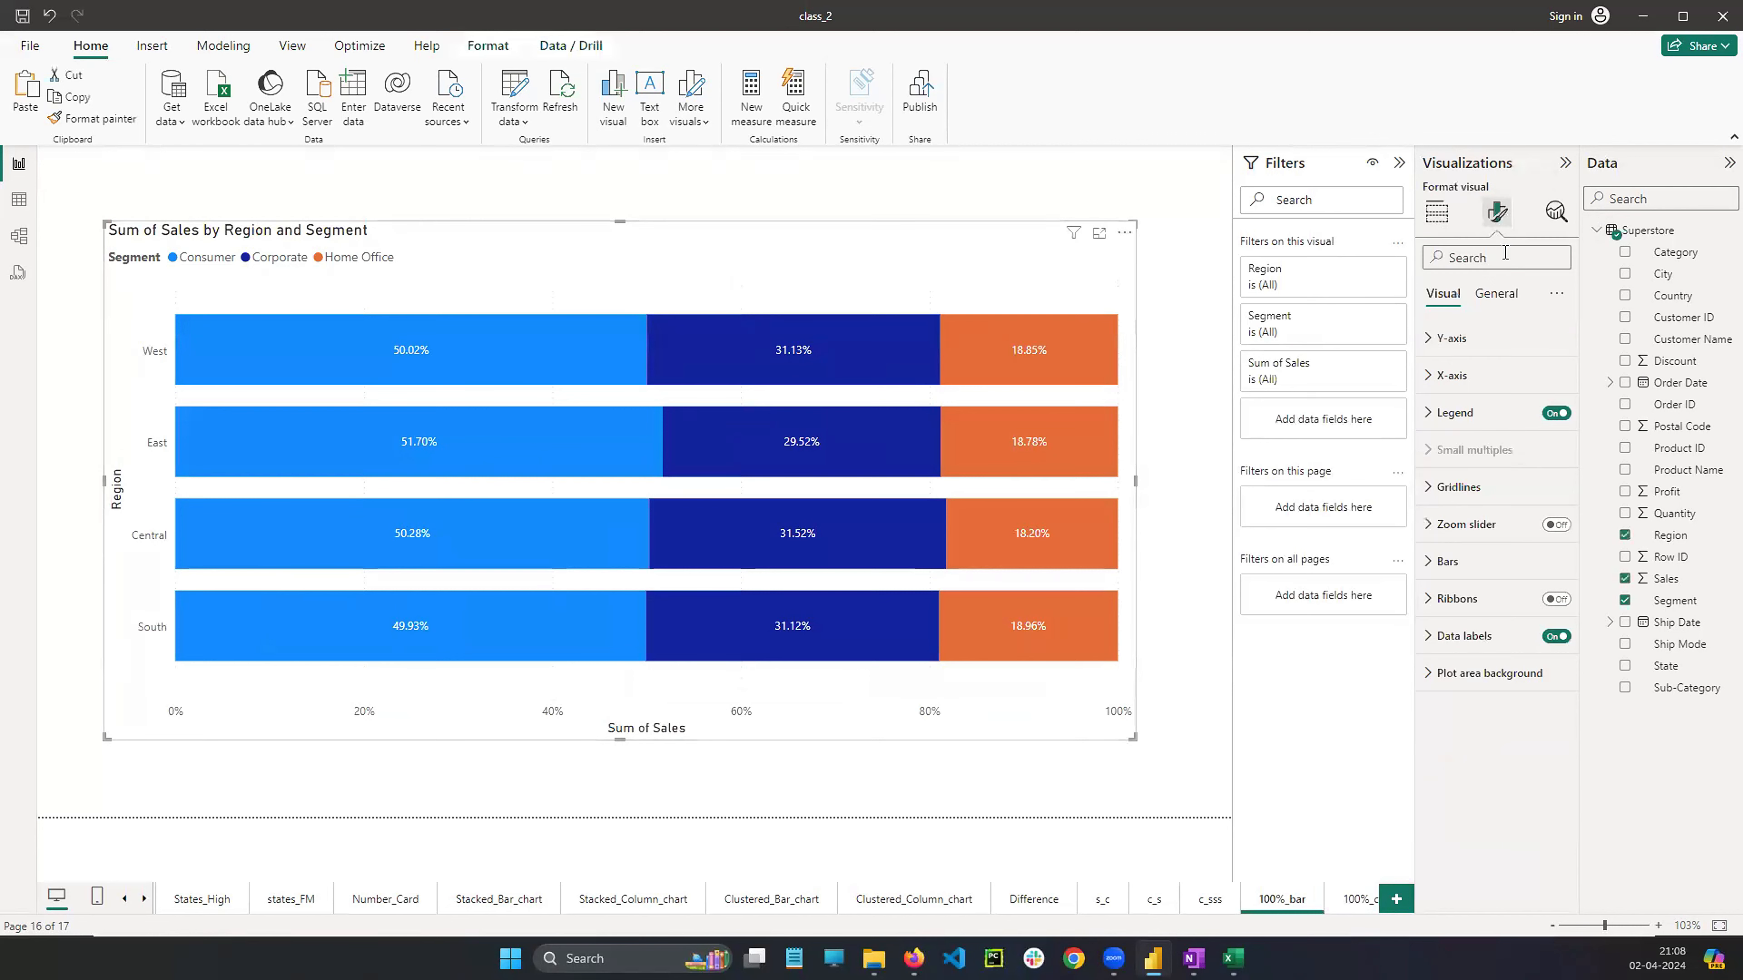
click(1447, 337)
click(1450, 382)
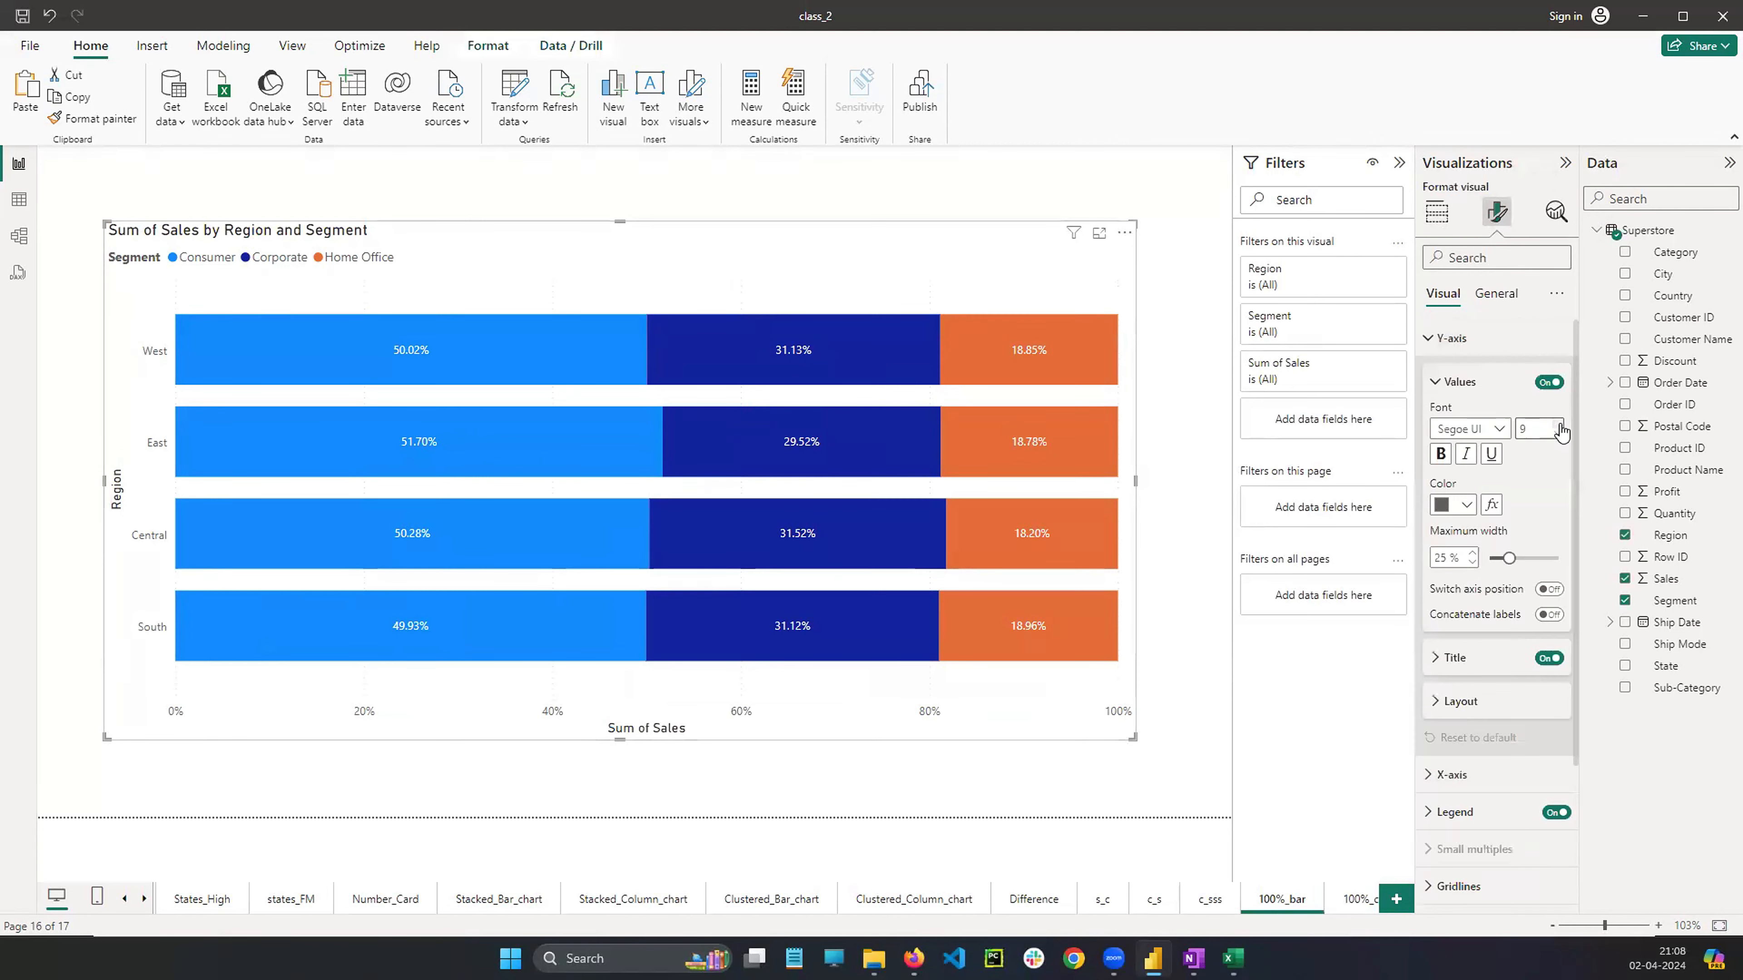
click(1559, 424)
click(1559, 424)
click(1558, 423)
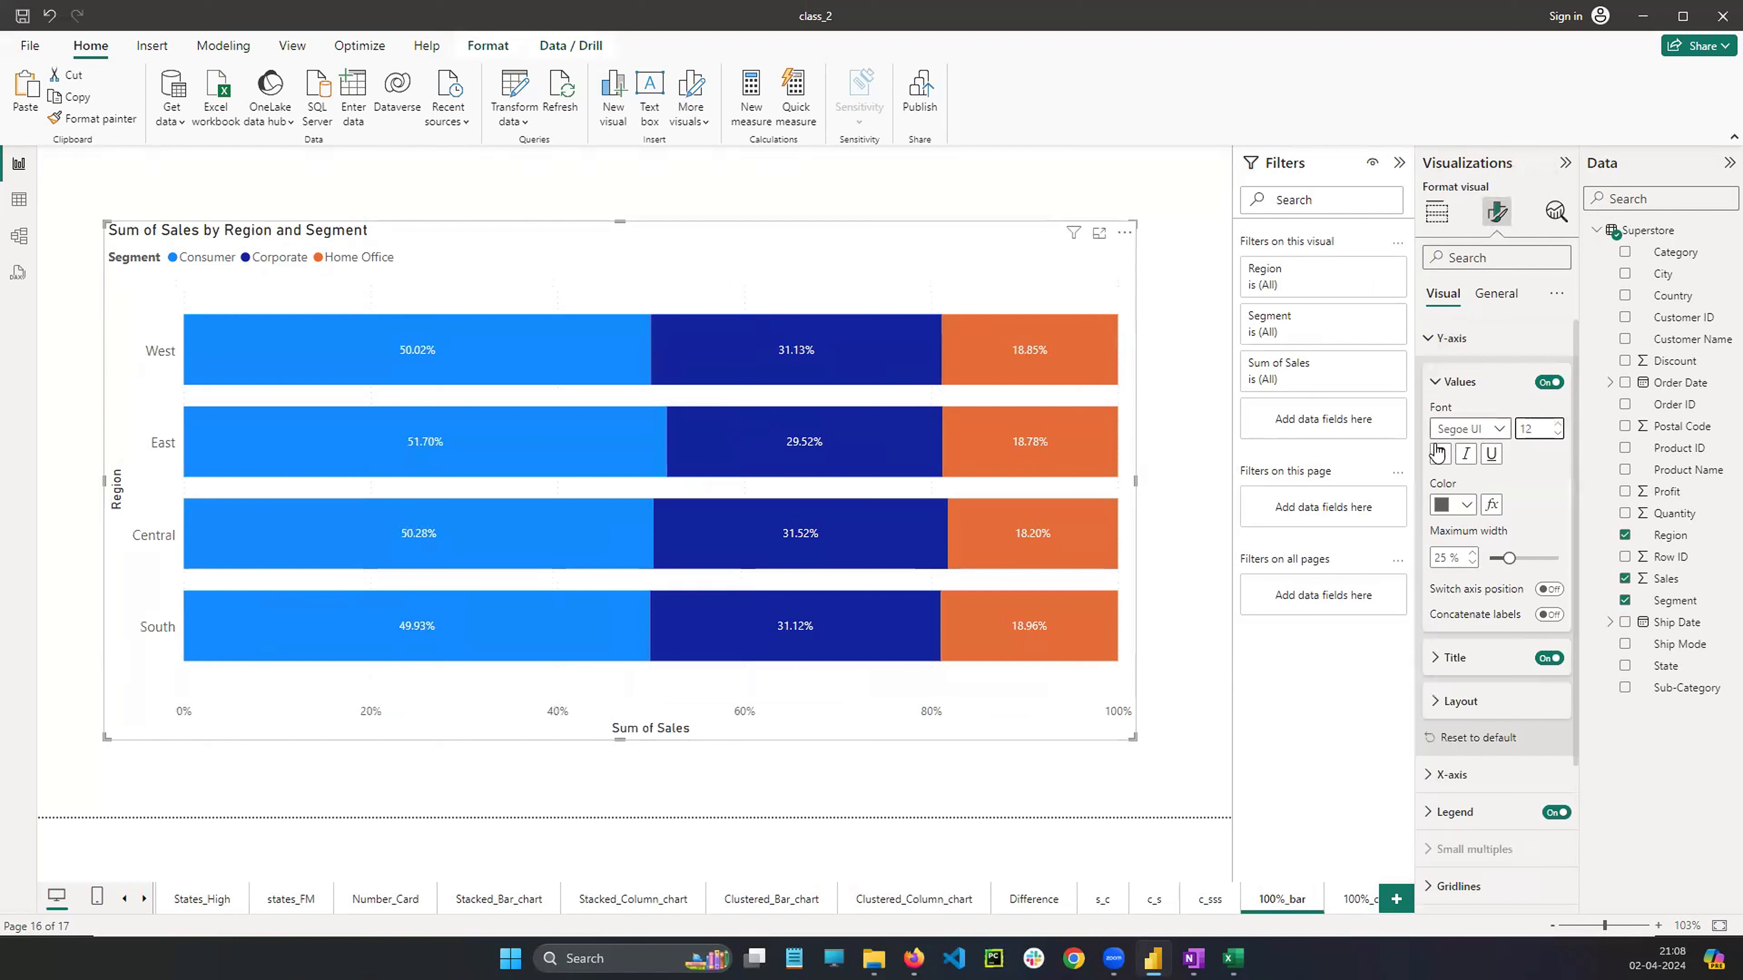
click(1482, 429)
scroll(1468, 617, down, 3)
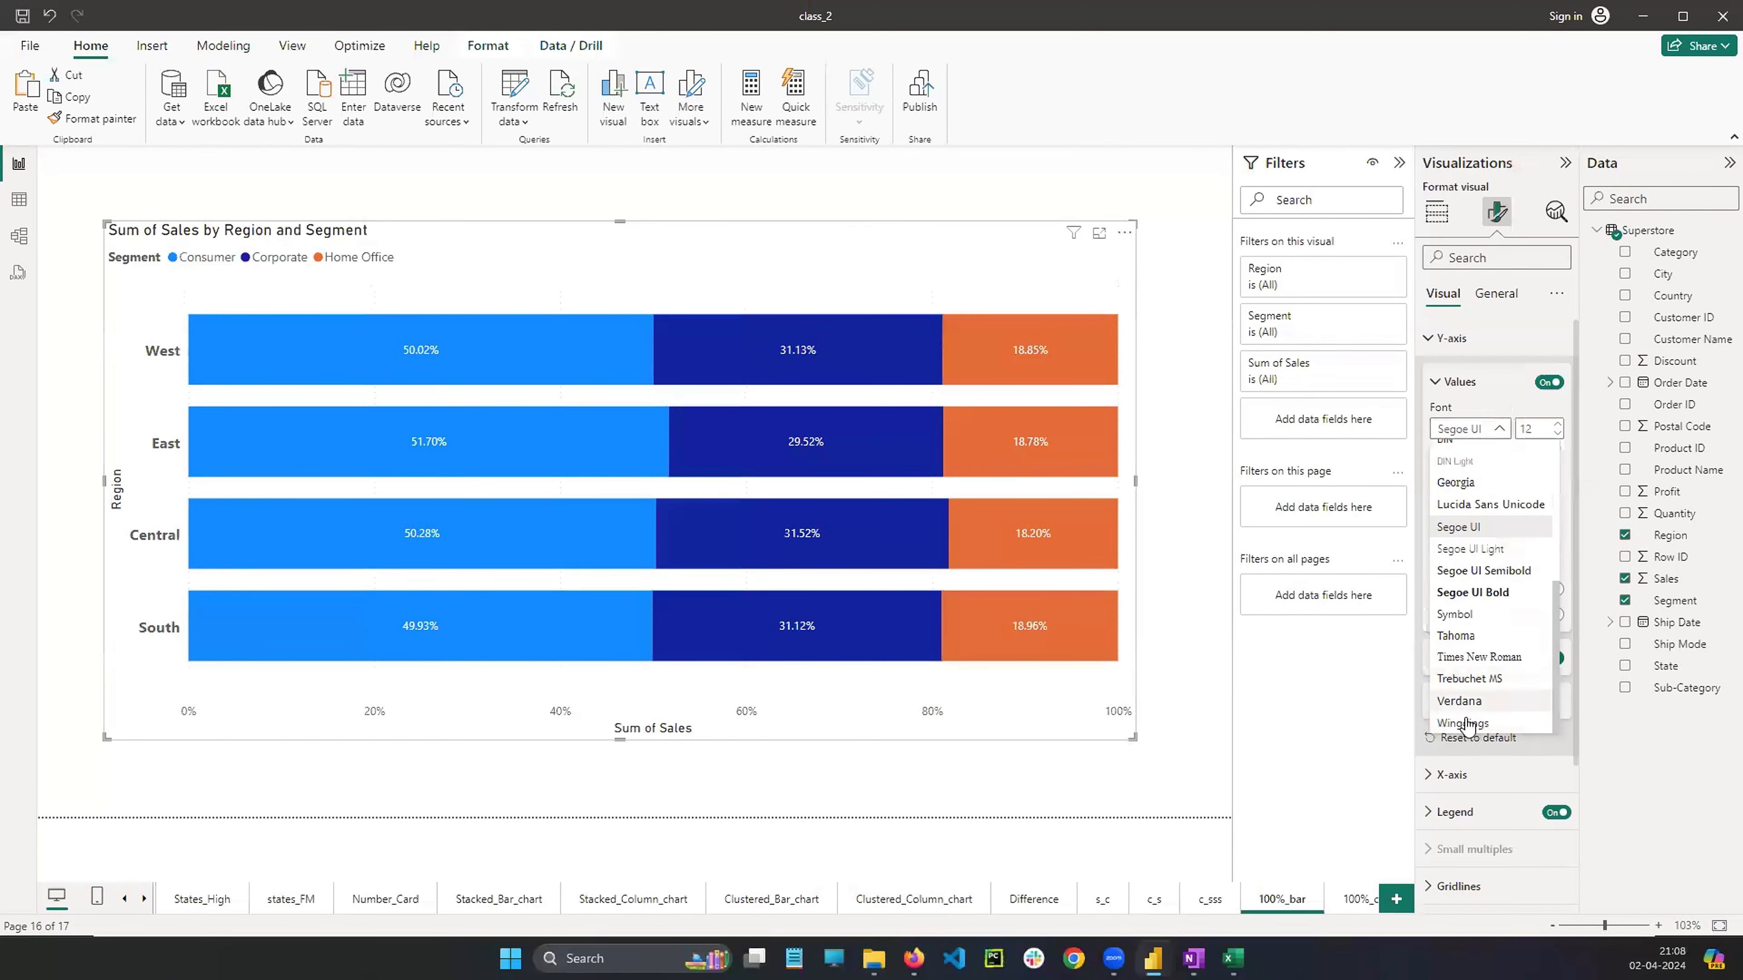
click(1459, 701)
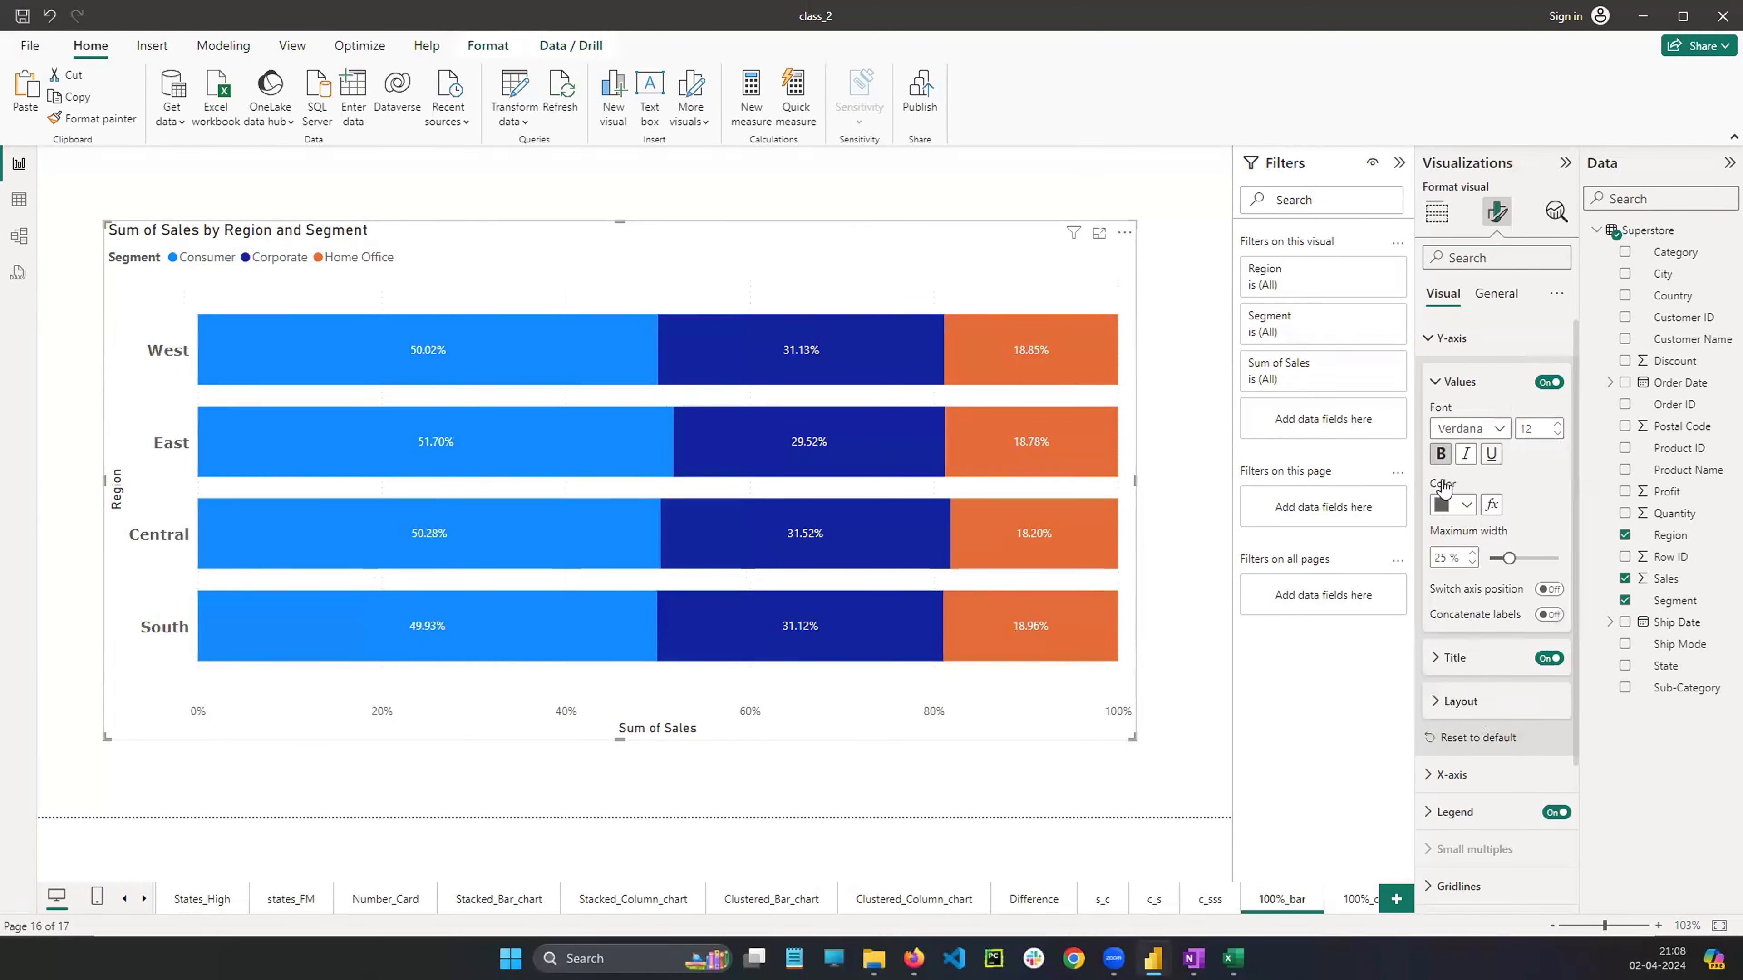
click(1433, 347)
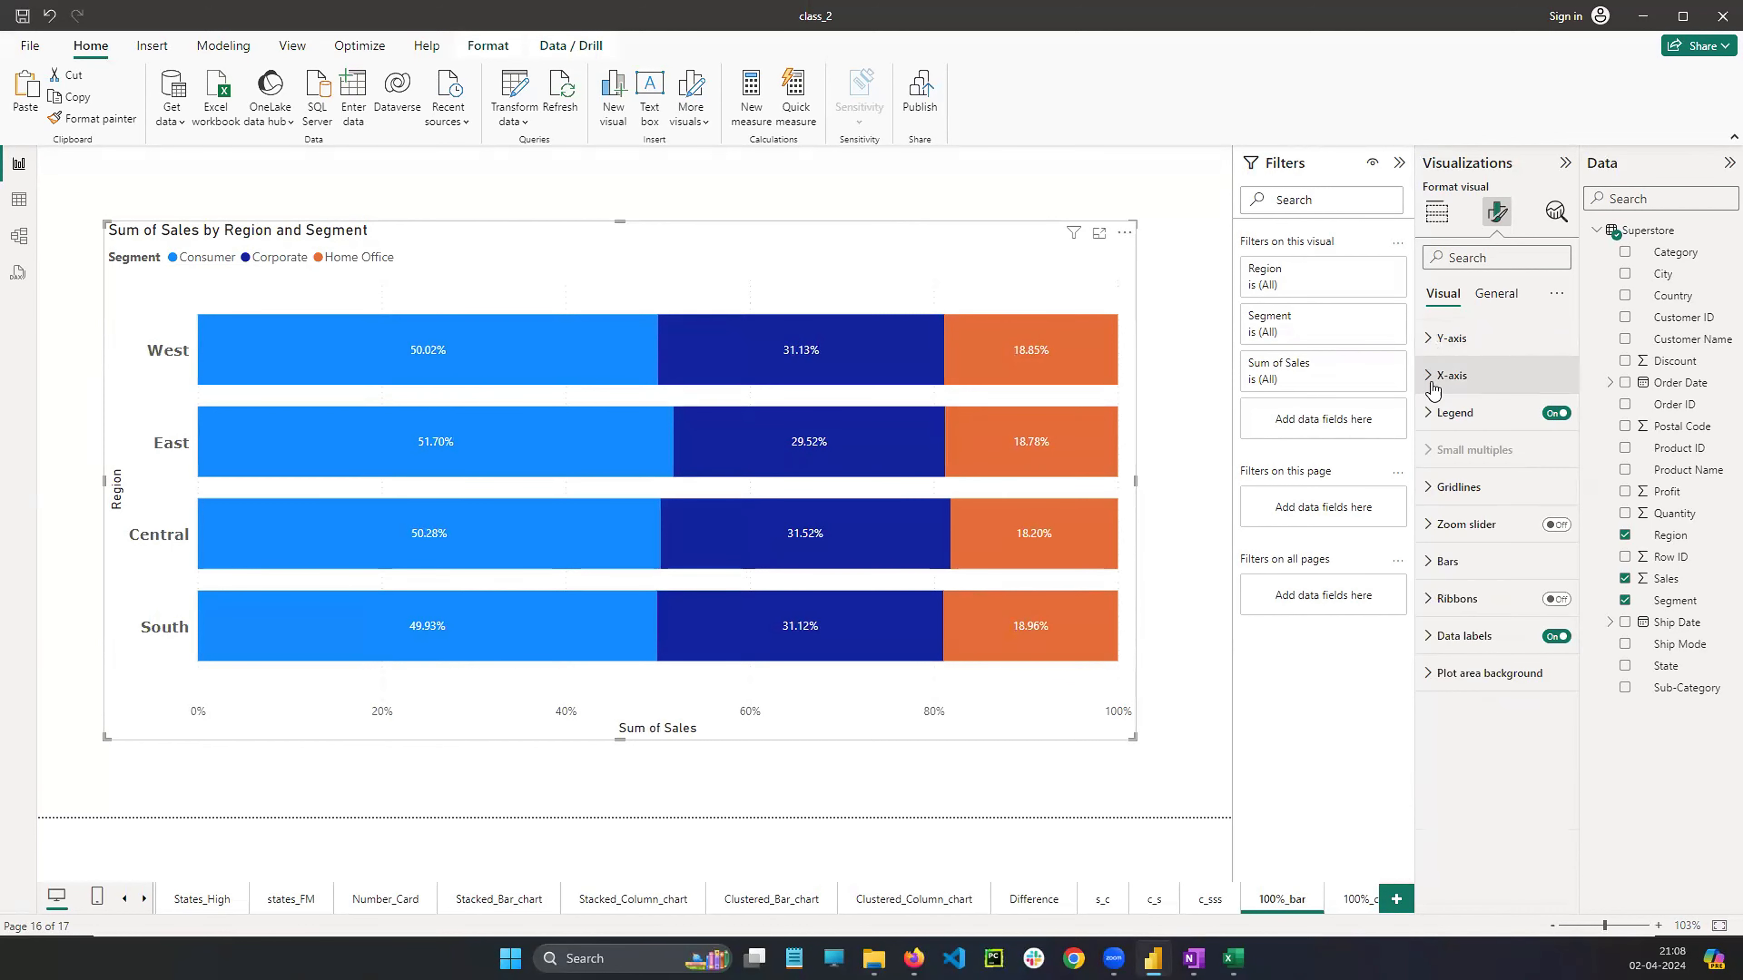
Set the bar chart's X-axis value labels to Verdana, size 13
click(1434, 378)
scroll(1470, 606, down, 2)
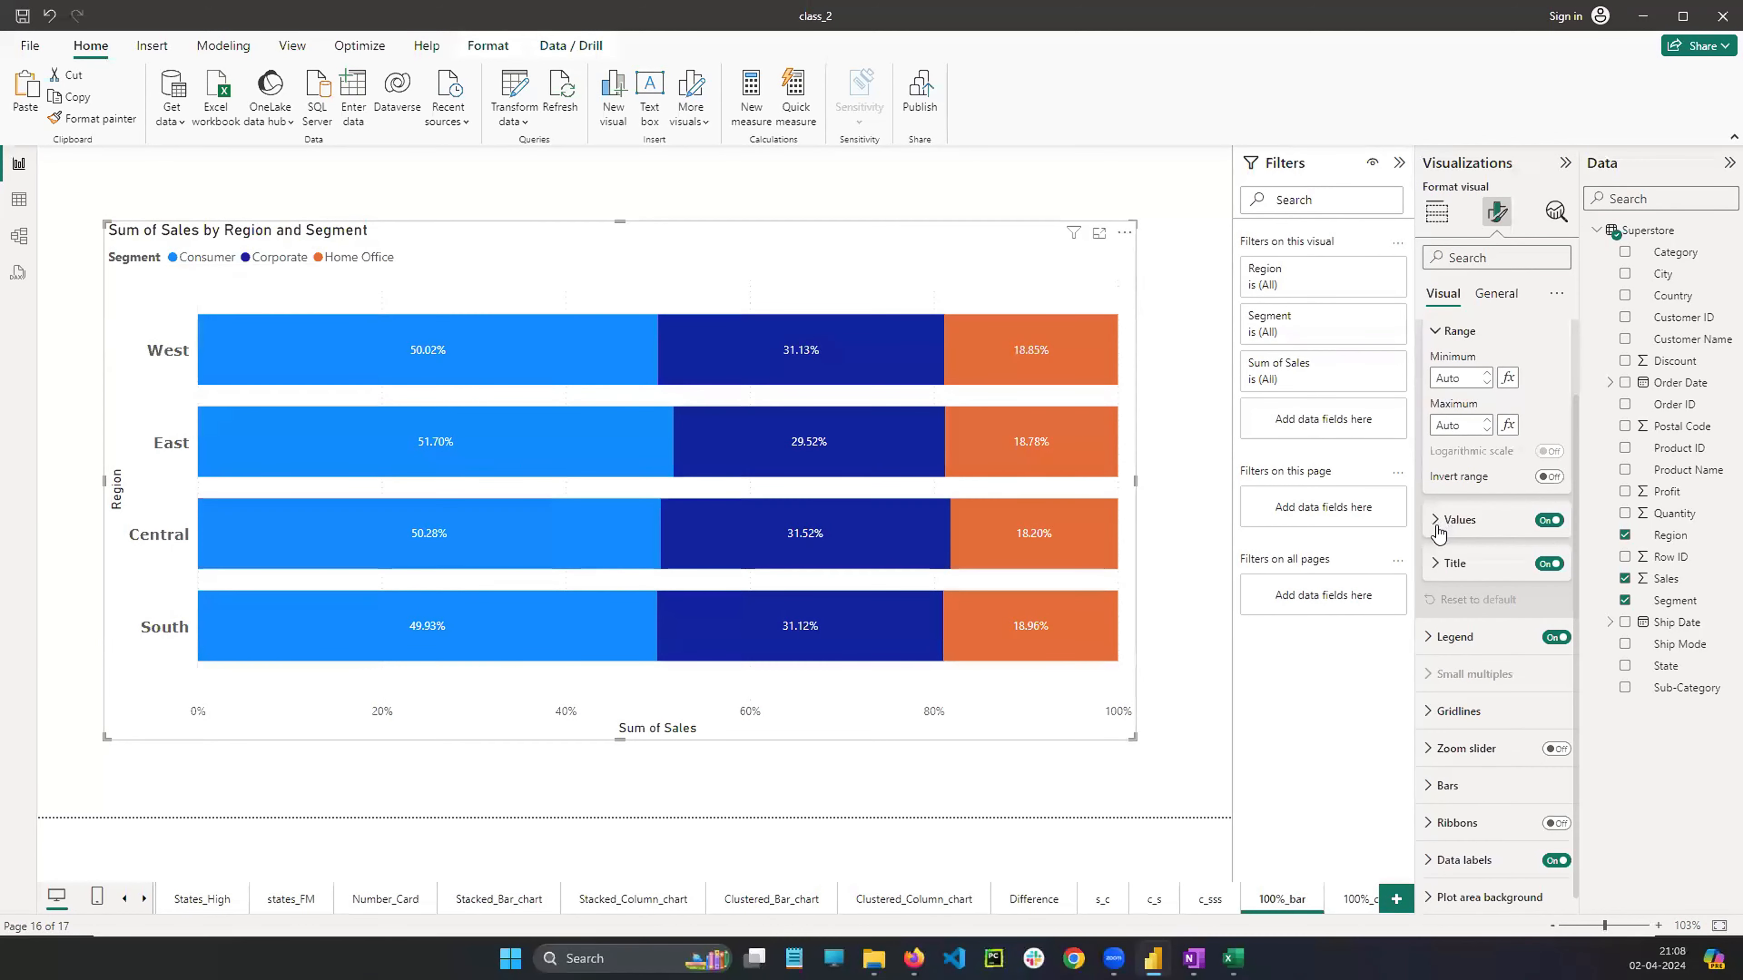
click(1448, 522)
click(1558, 562)
click(1558, 563)
click(1558, 563)
click(1558, 563)
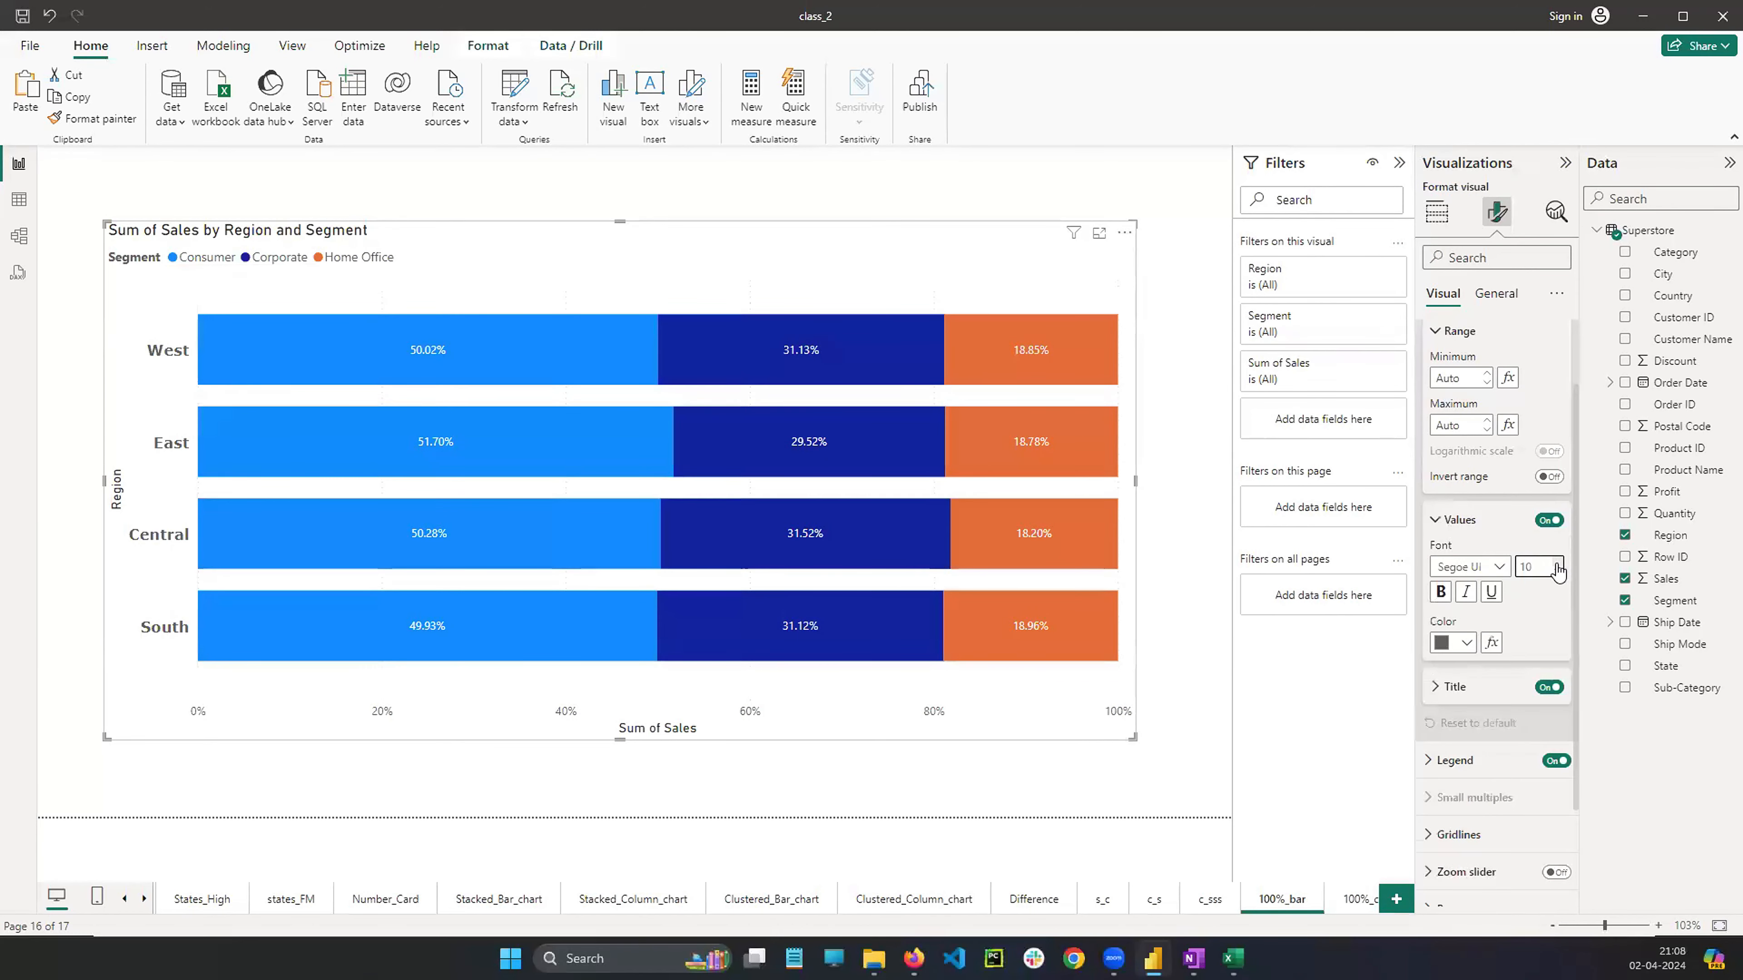
click(1475, 567)
click(1458, 839)
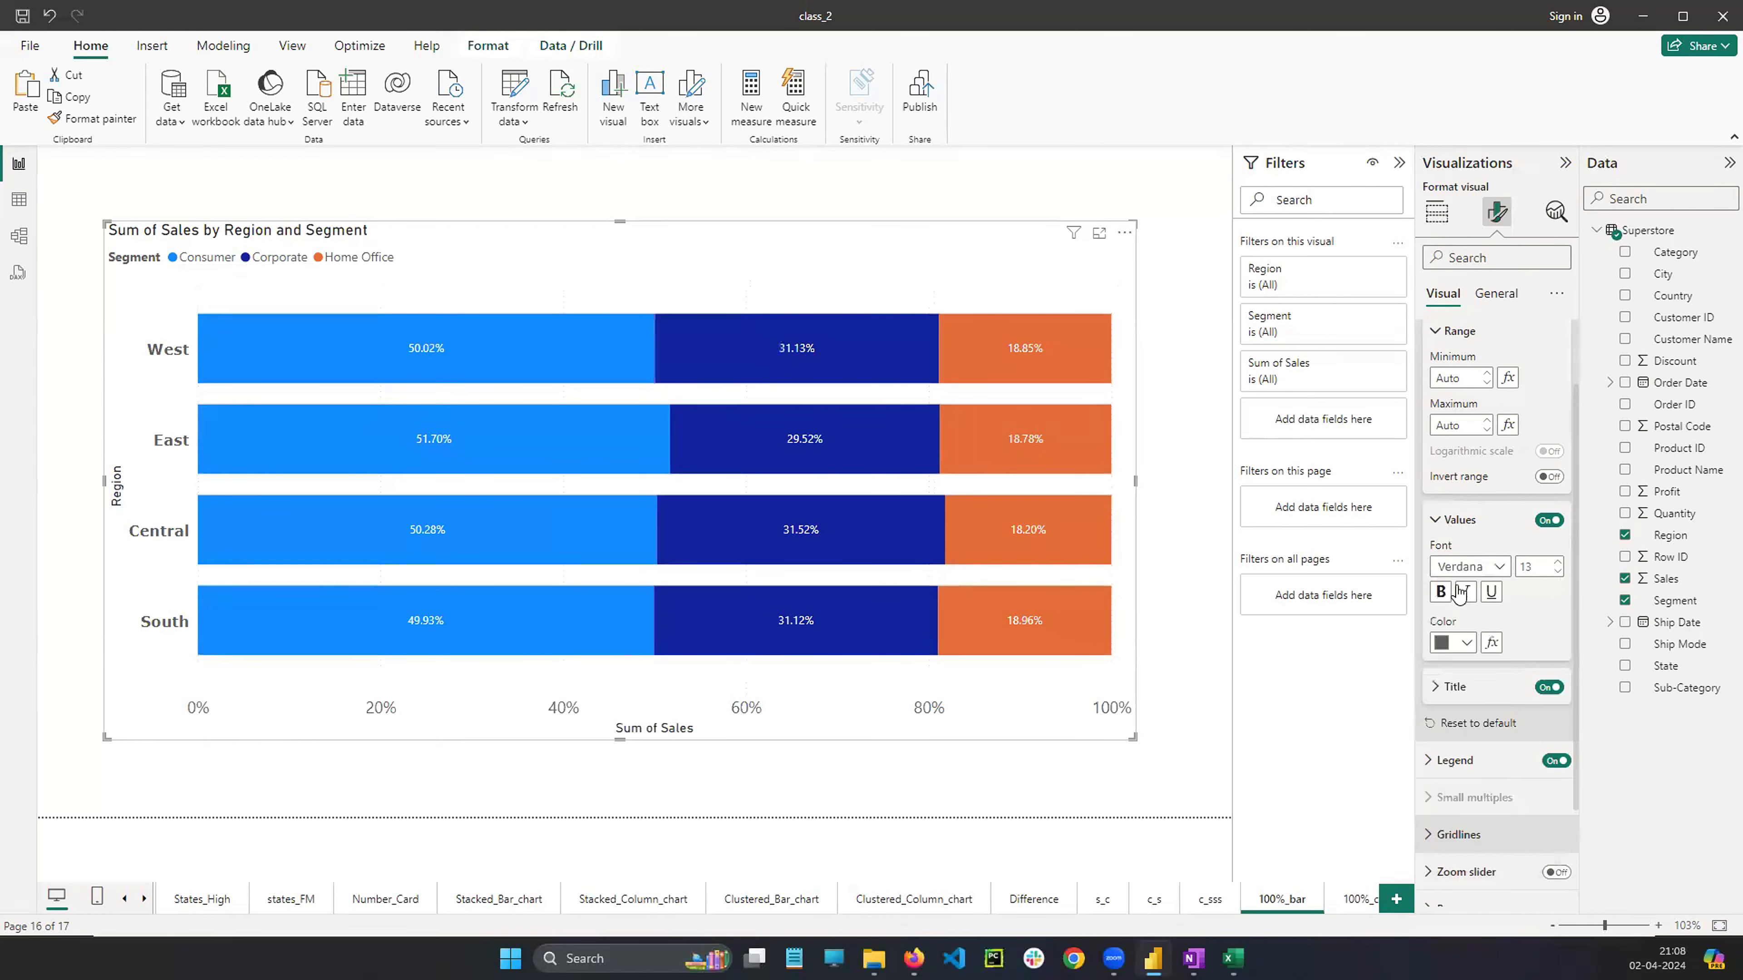
click(1443, 528)
scroll(1443, 527, up, 2)
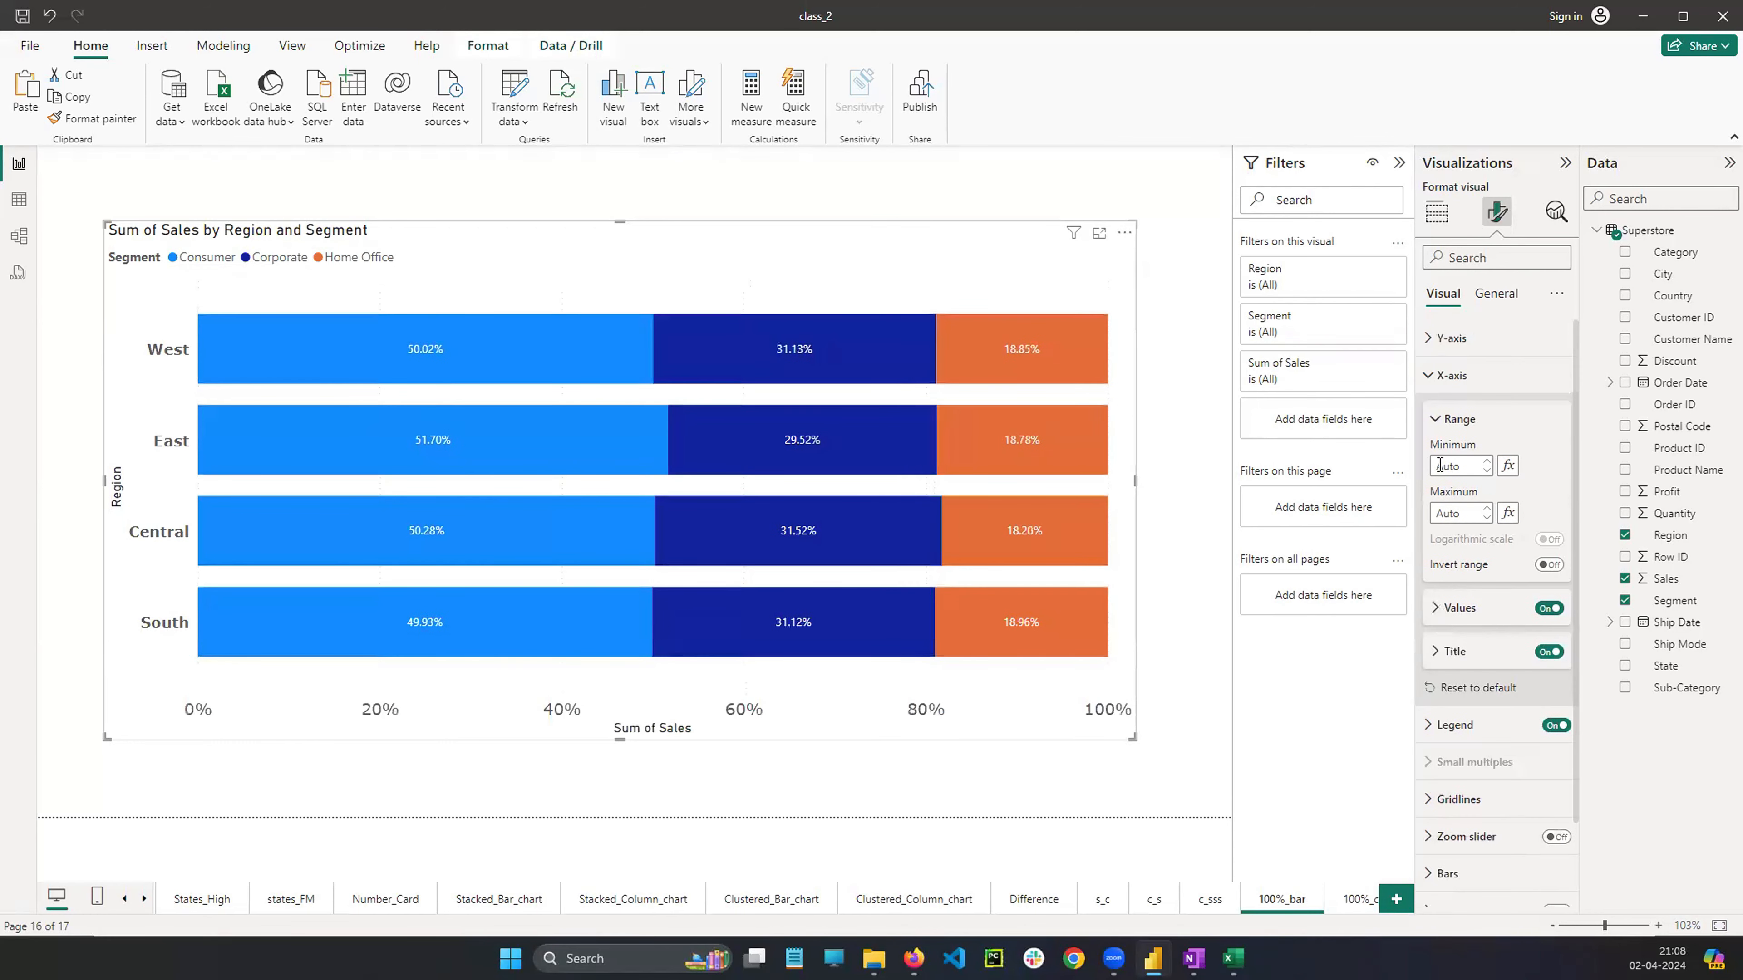
click(1439, 420)
click(1430, 377)
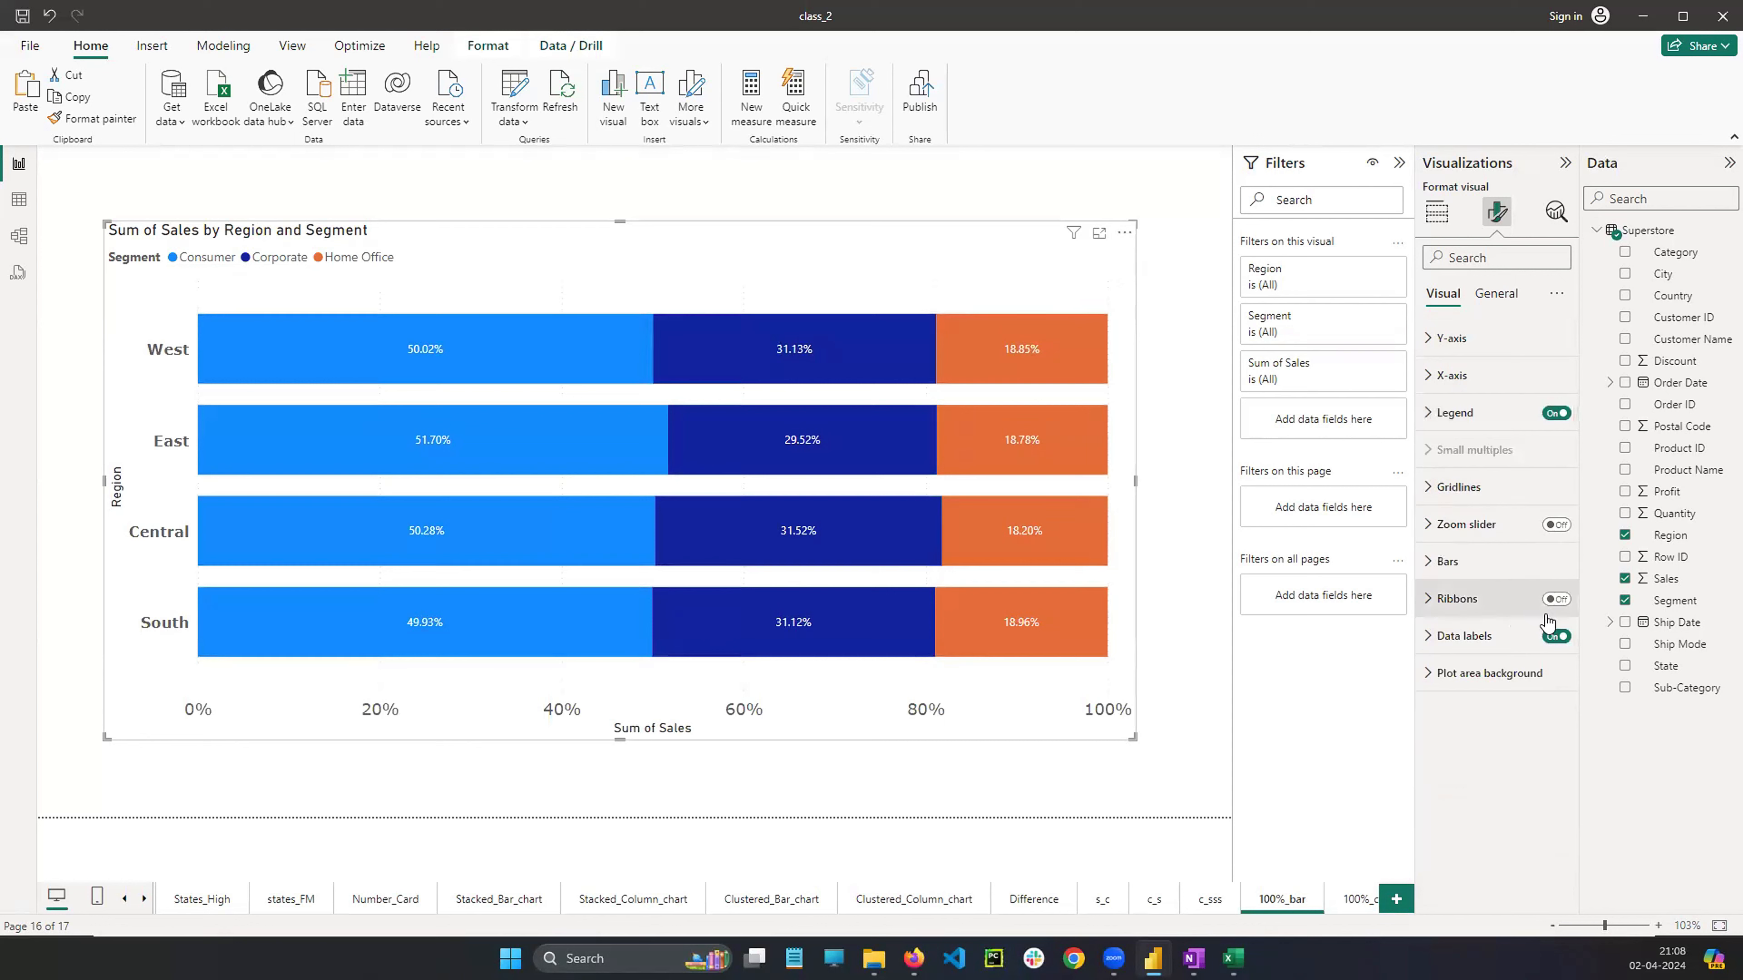
Turn on the series title in the bar chart's data labels so each segment shows its name
click(1425, 639)
scroll(1482, 693, down, 4)
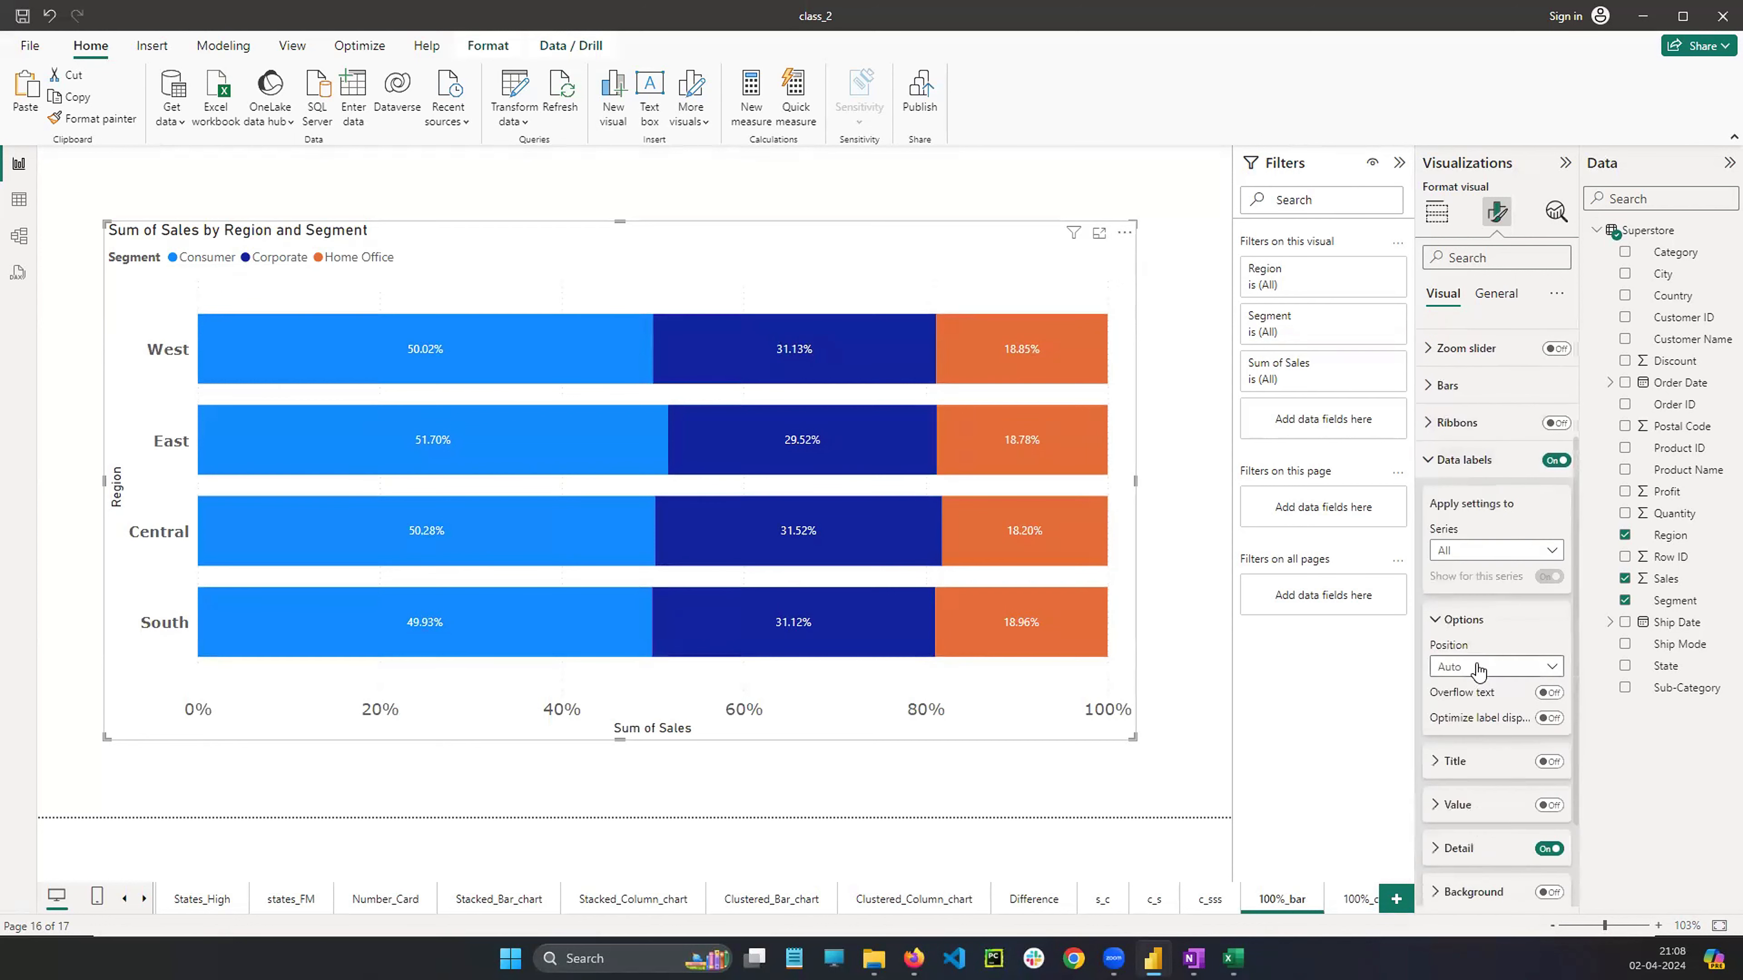
click(1548, 640)
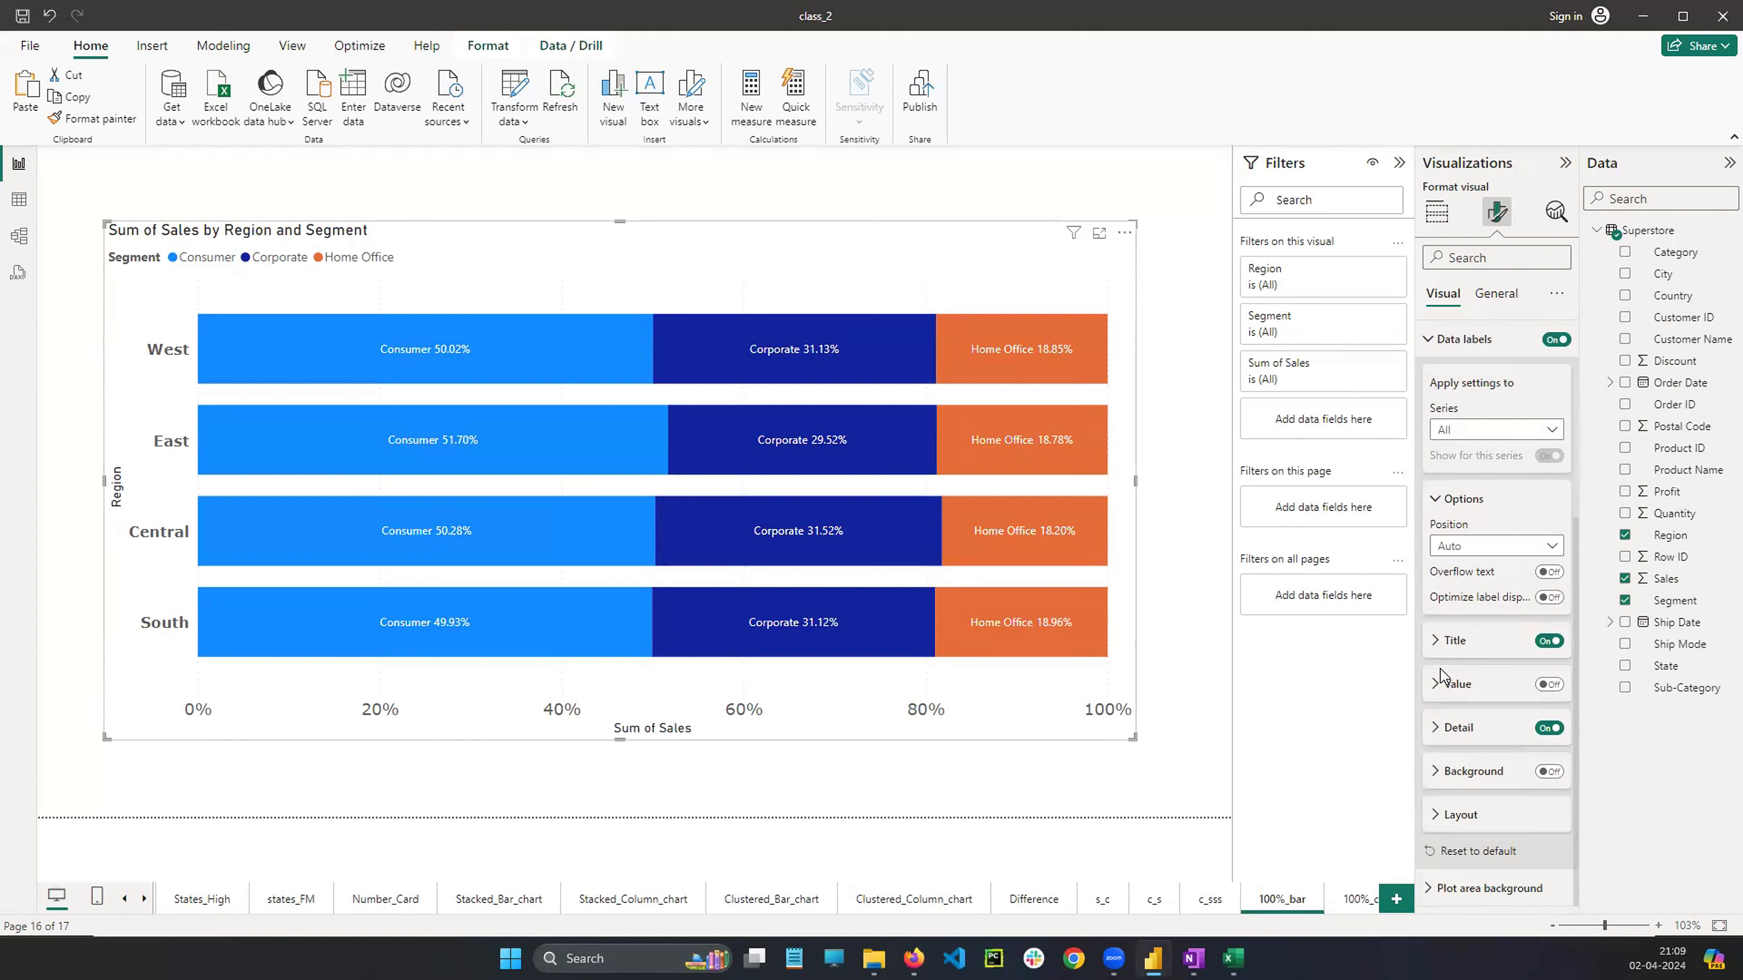
click(1549, 771)
scroll(1455, 638, up, 5)
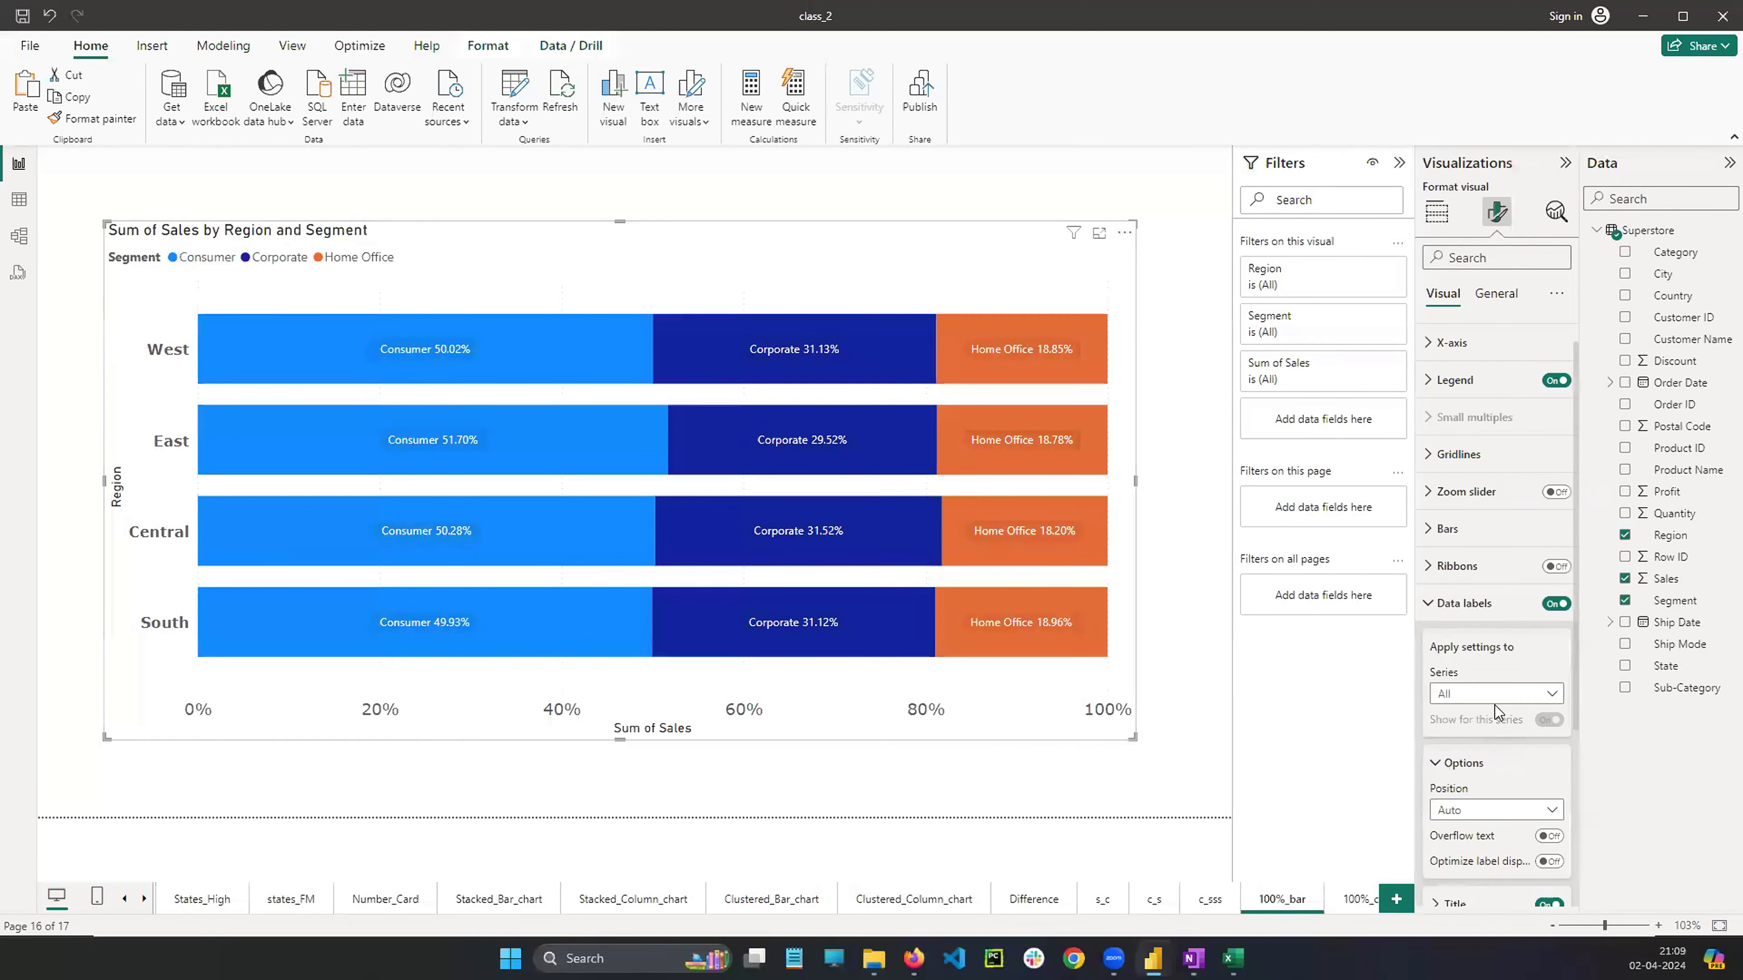
click(1439, 636)
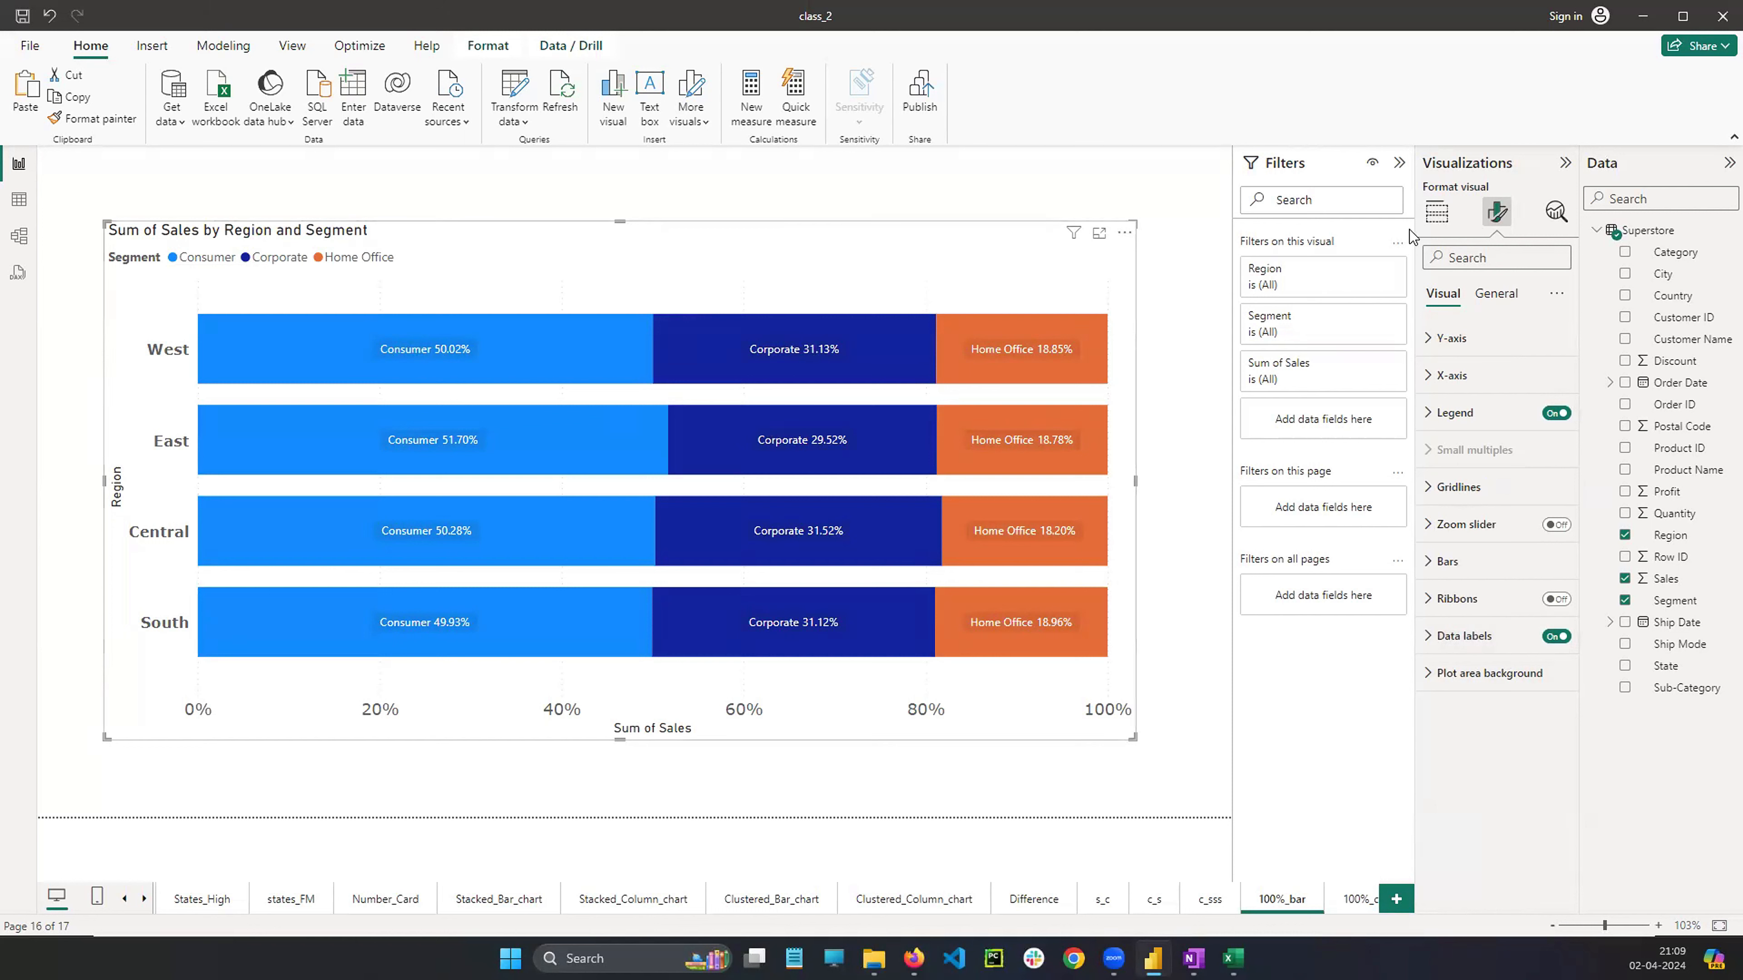
Review the bar and column chart types in the visualization gallery for the selected chart
click(1436, 212)
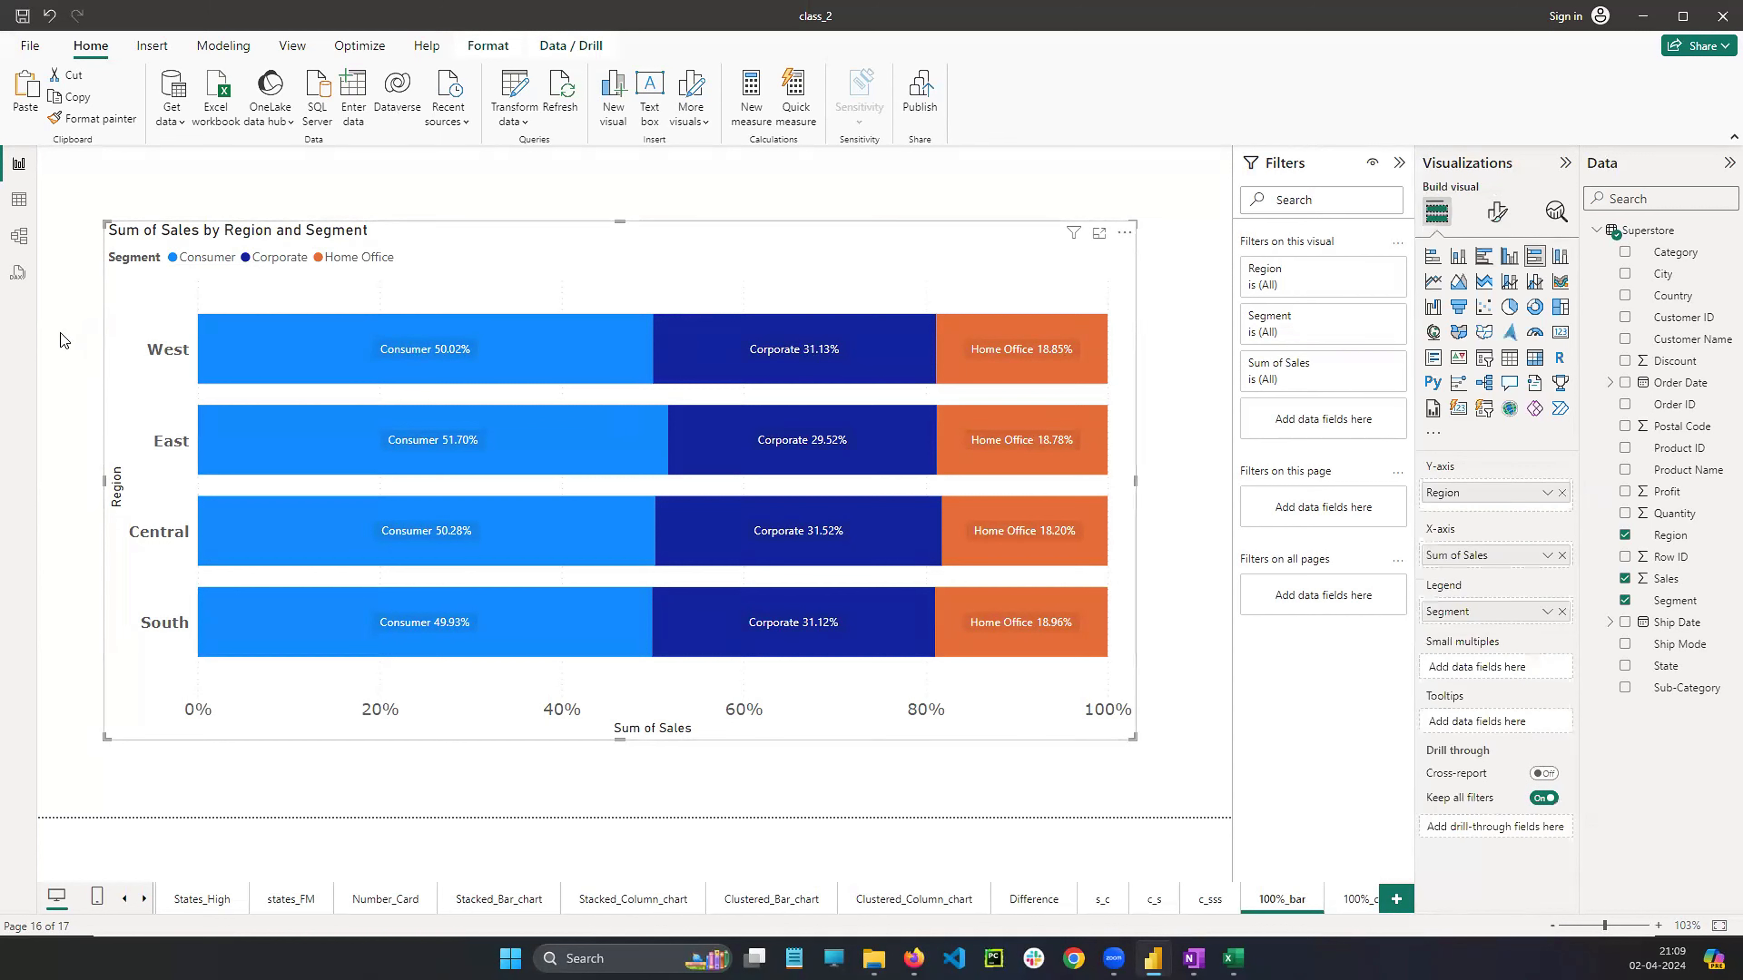
mouse_move(1420, 254)
mouse_down()
mouse_move(1482, 279)
mouse_move(1593, 238)
mouse_move(1548, 239)
mouse_up()
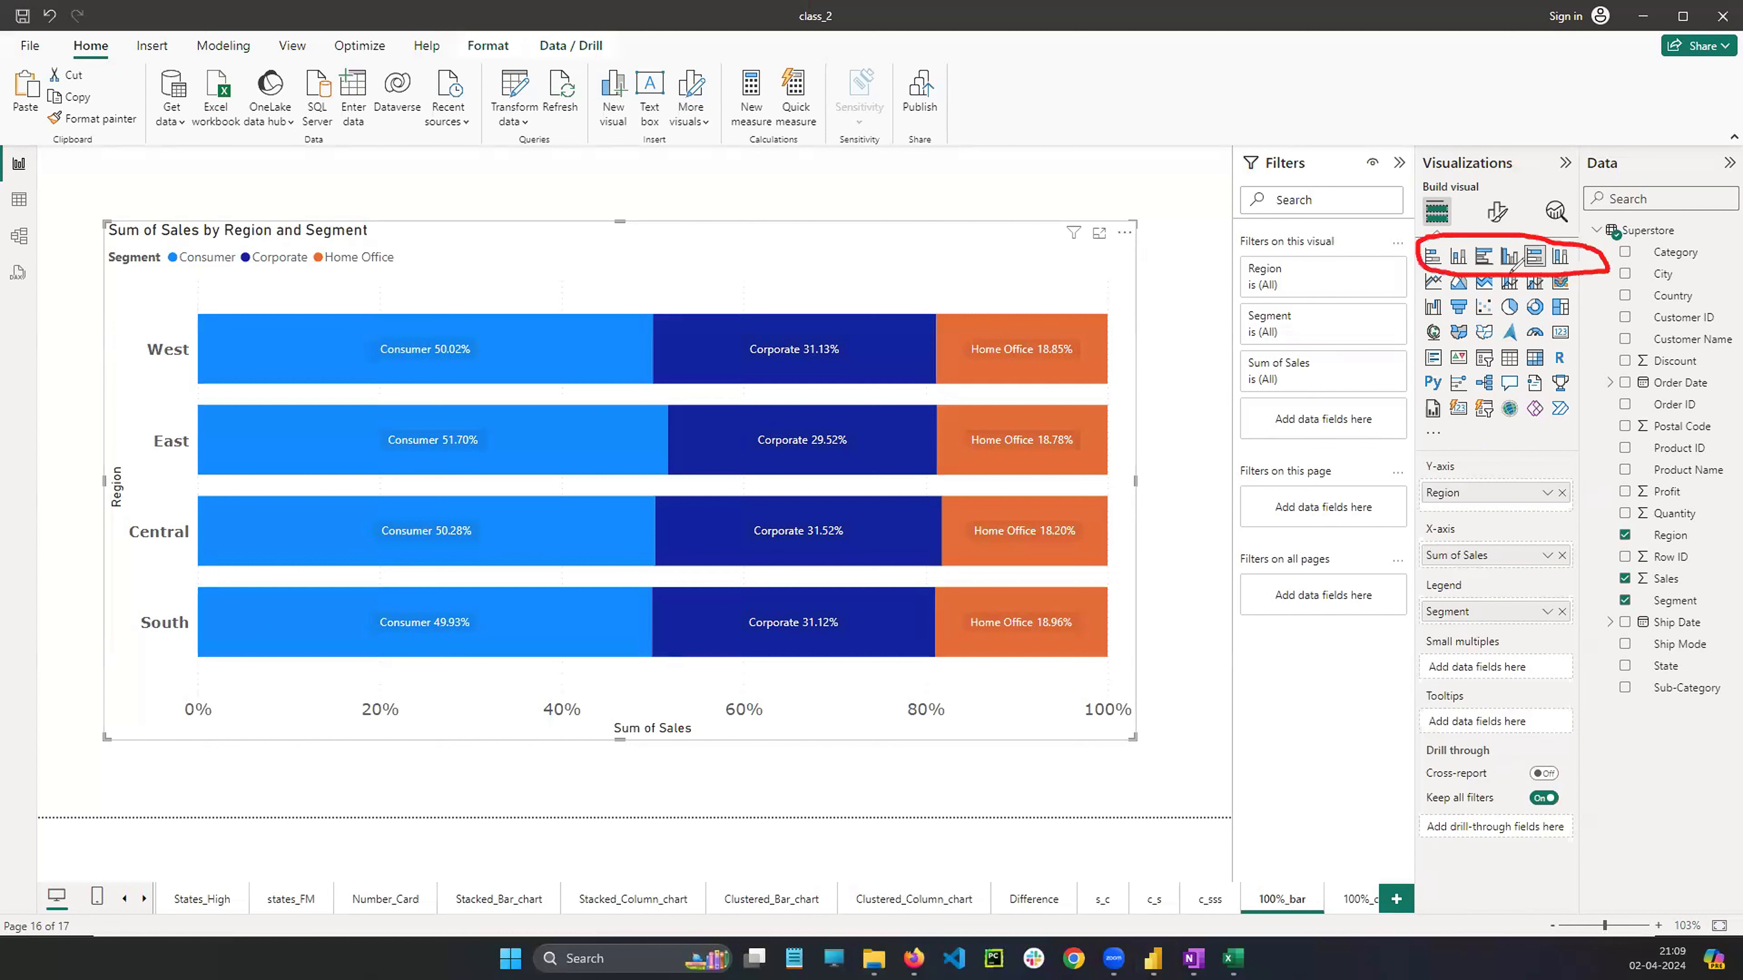
mouse_move(1429, 239)
mouse_down()
mouse_move(1419, 270)
mouse_move(1434, 238)
mouse_move(1462, 238)
mouse_move(1485, 274)
mouse_move(1497, 238)
mouse_move(1522, 264)
mouse_move(1541, 239)
mouse_move(1567, 273)
mouse_move(1578, 234)
mouse_up()
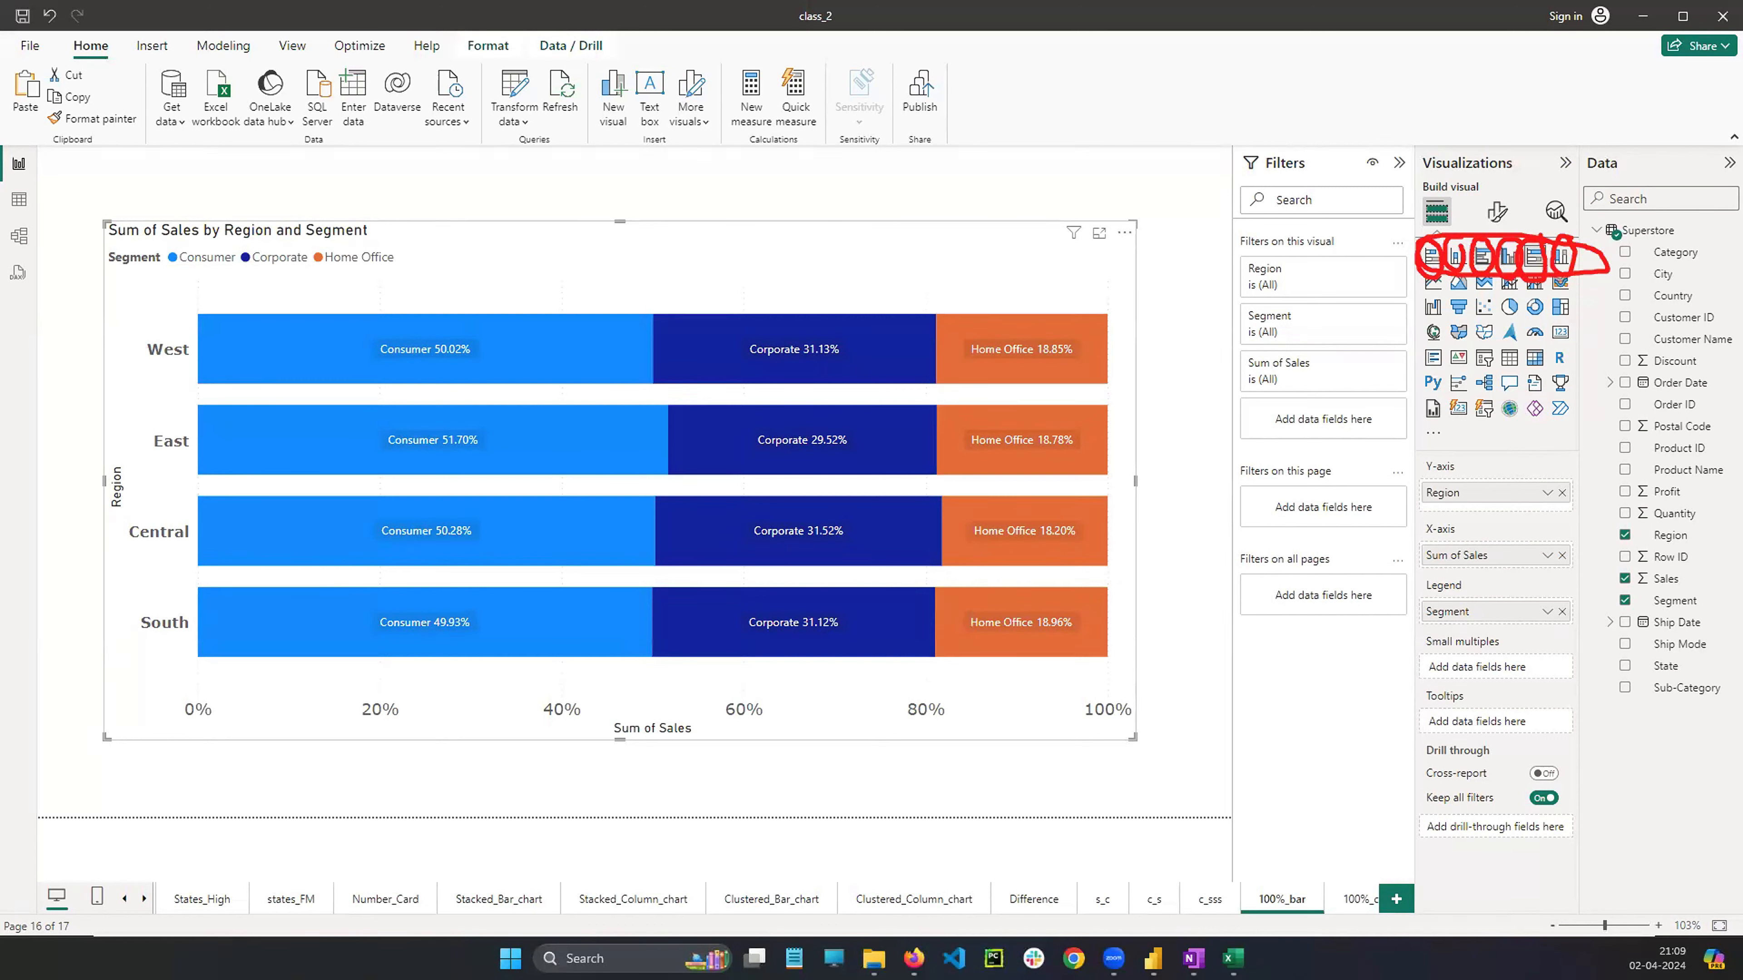
key(Escape)
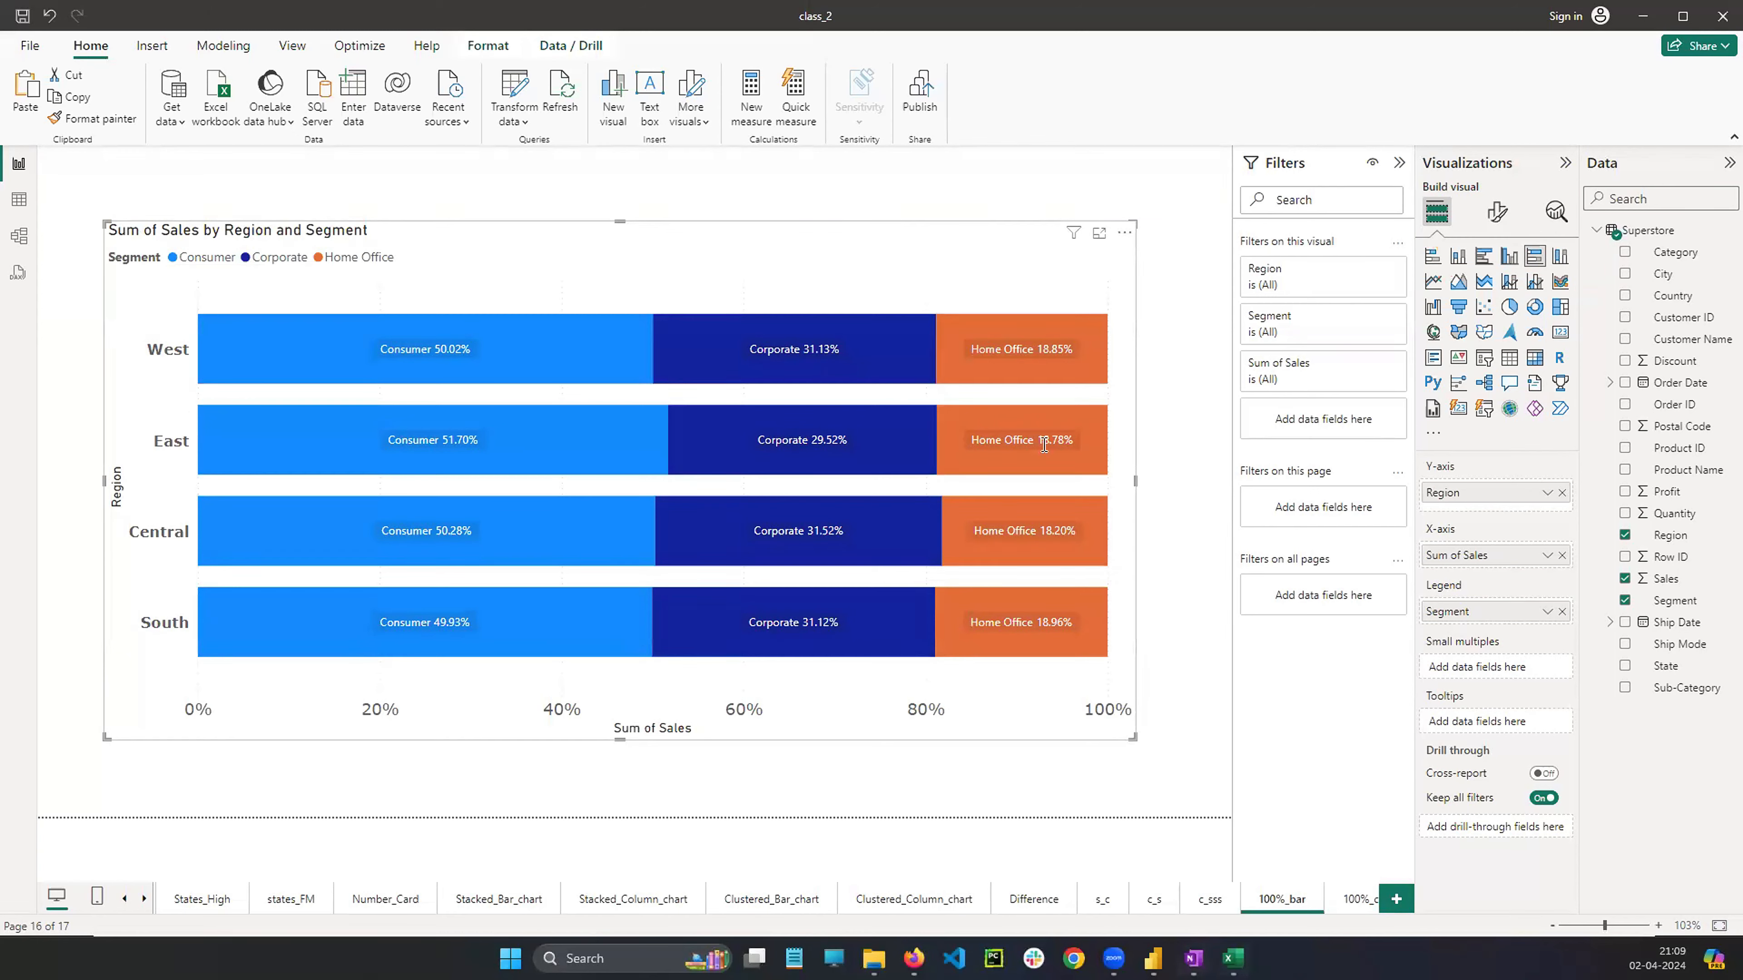
Switch to OneNote and scroll through the stacked and clustered chart notes
click(1194, 958)
scroll(995, 491, up, 5)
scroll(995, 490, down, 3)
scroll(995, 490, up, 5)
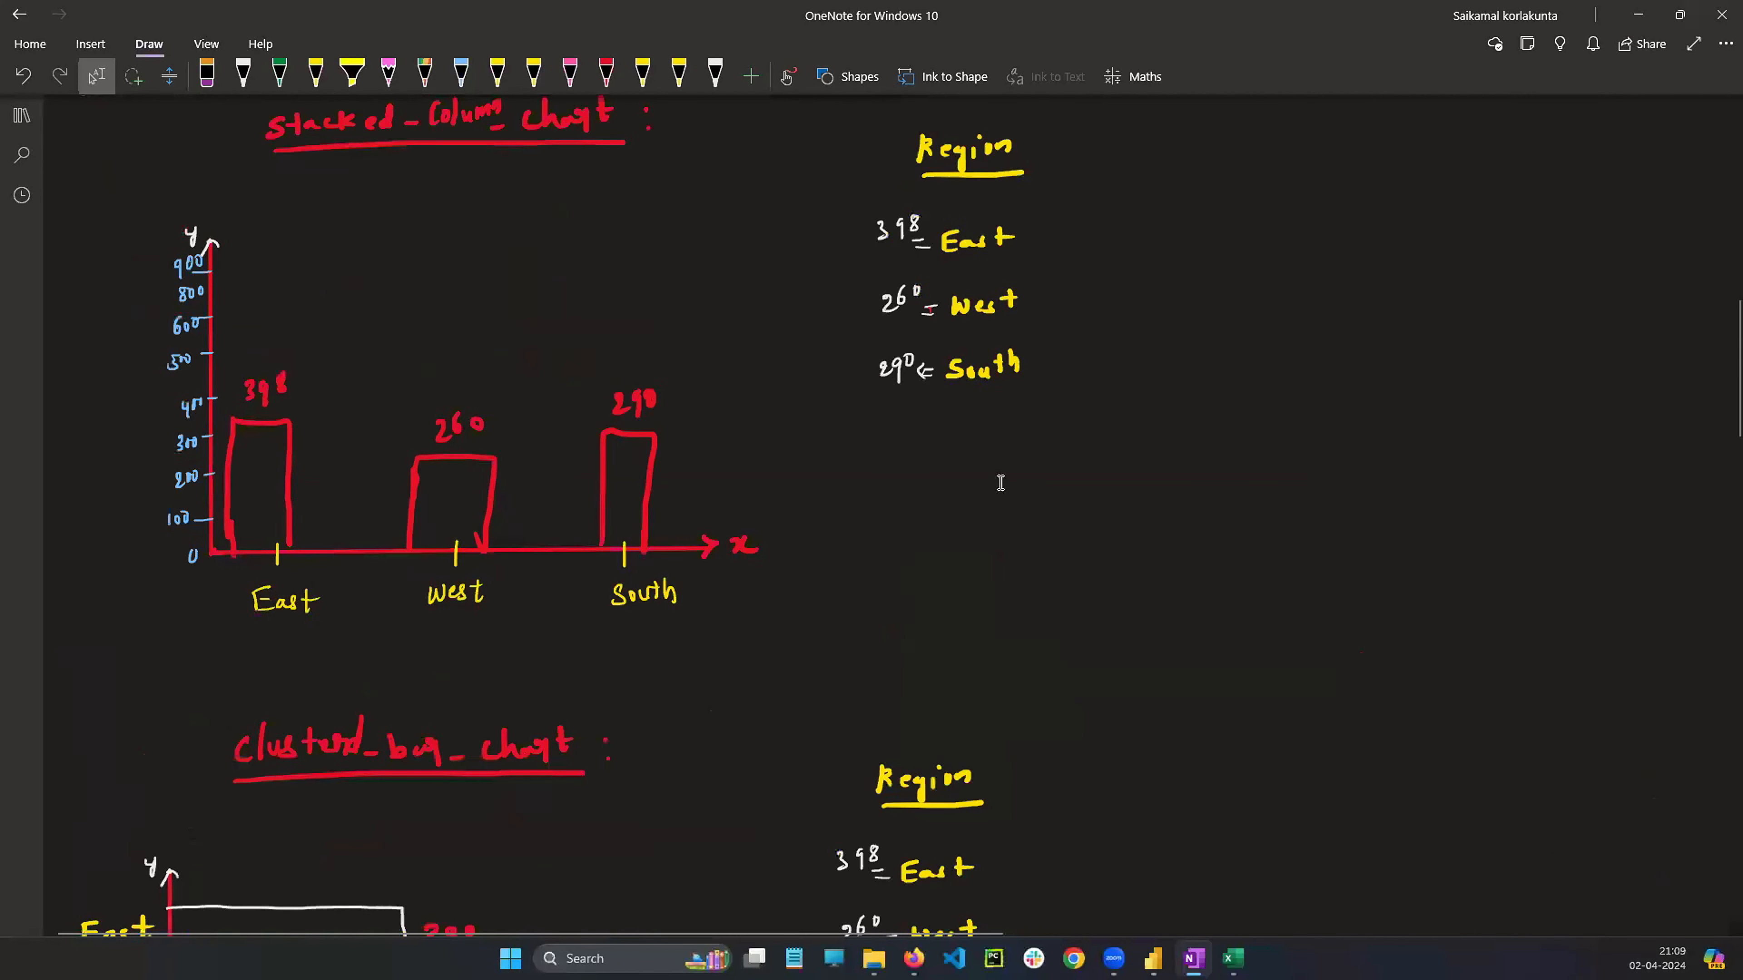
Scroll through the stacked and clustered column chart notes in OneNote
scroll(1001, 478, up, 10)
scroll(1022, 491, down, 15)
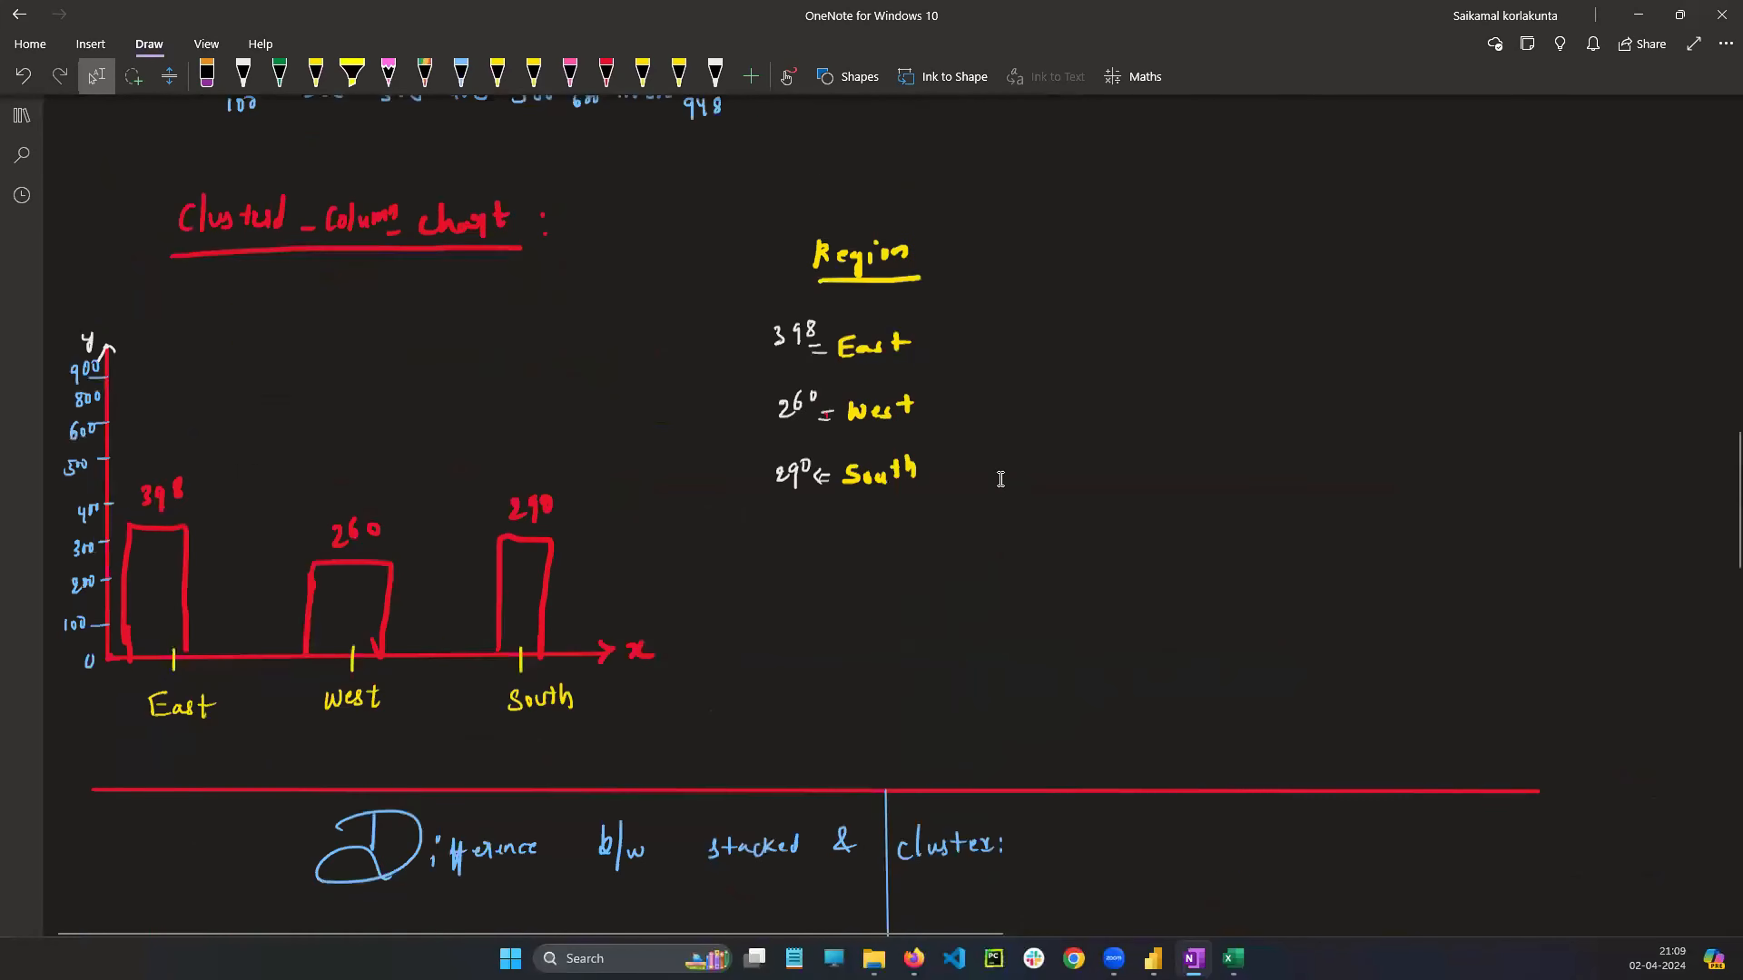
scroll(1036, 502, down, 8)
scroll(1038, 502, up, 12)
scroll(1038, 502, down, 6)
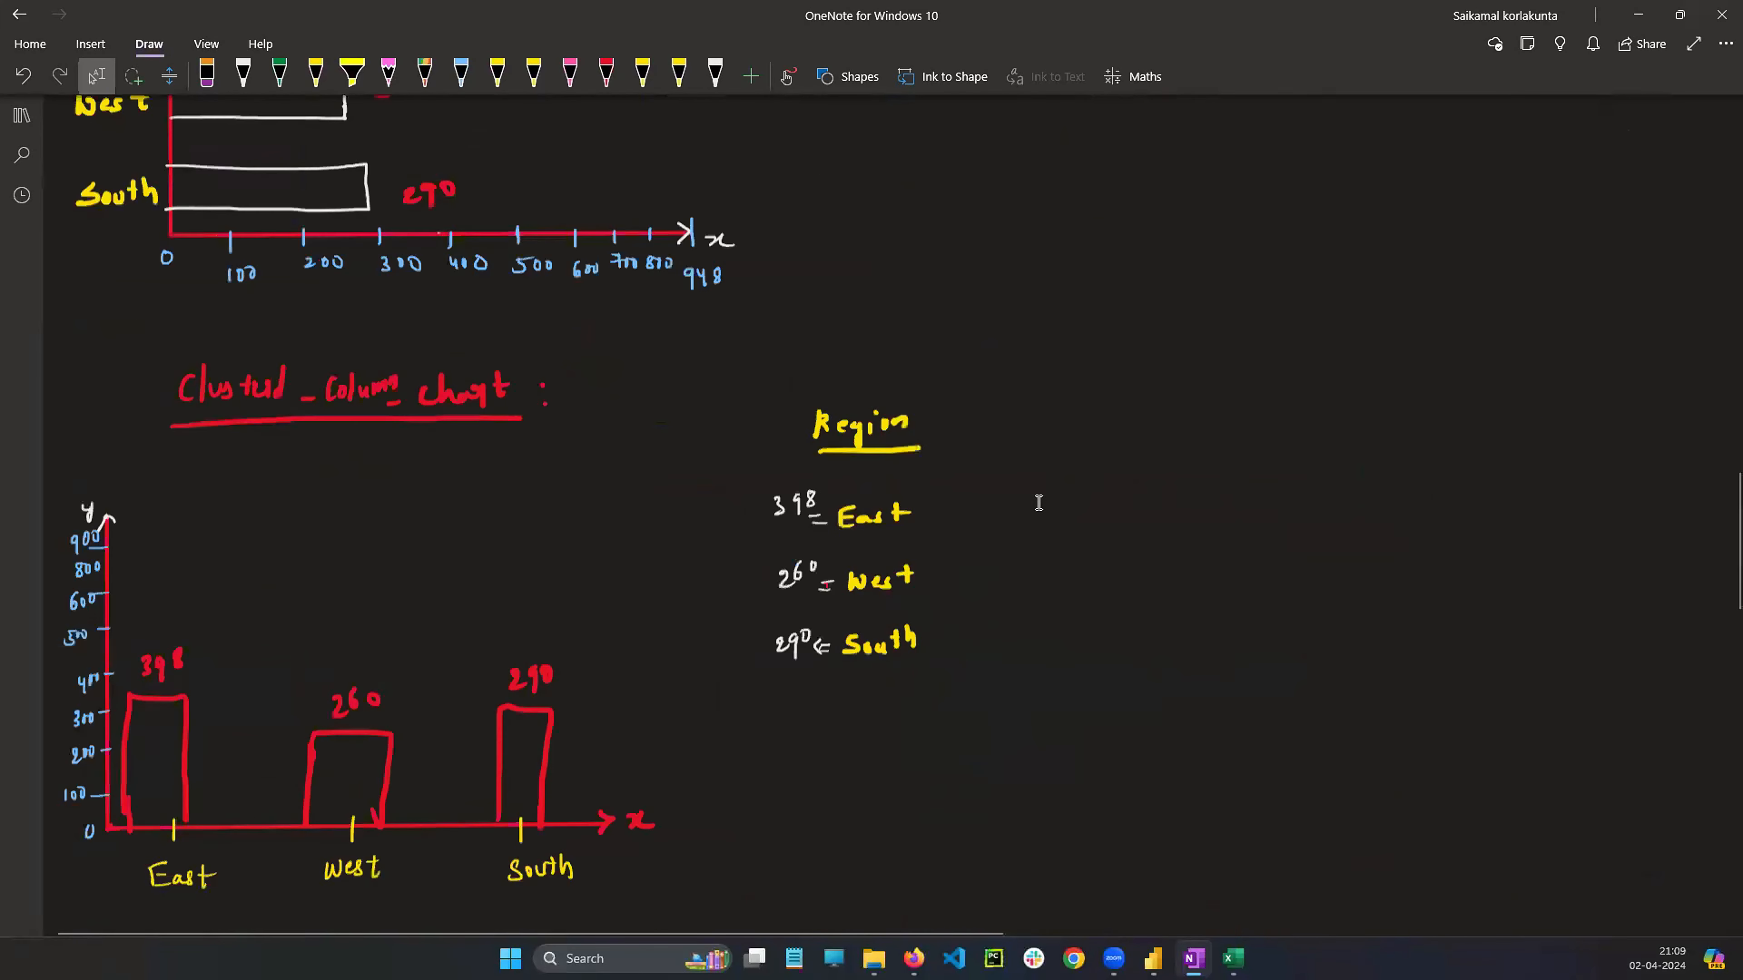
scroll(1173, 762, up, 6)
scroll(1172, 762, up, 6)
Switch back to Power BI and open the 100% stacked column chart page
click(1233, 959)
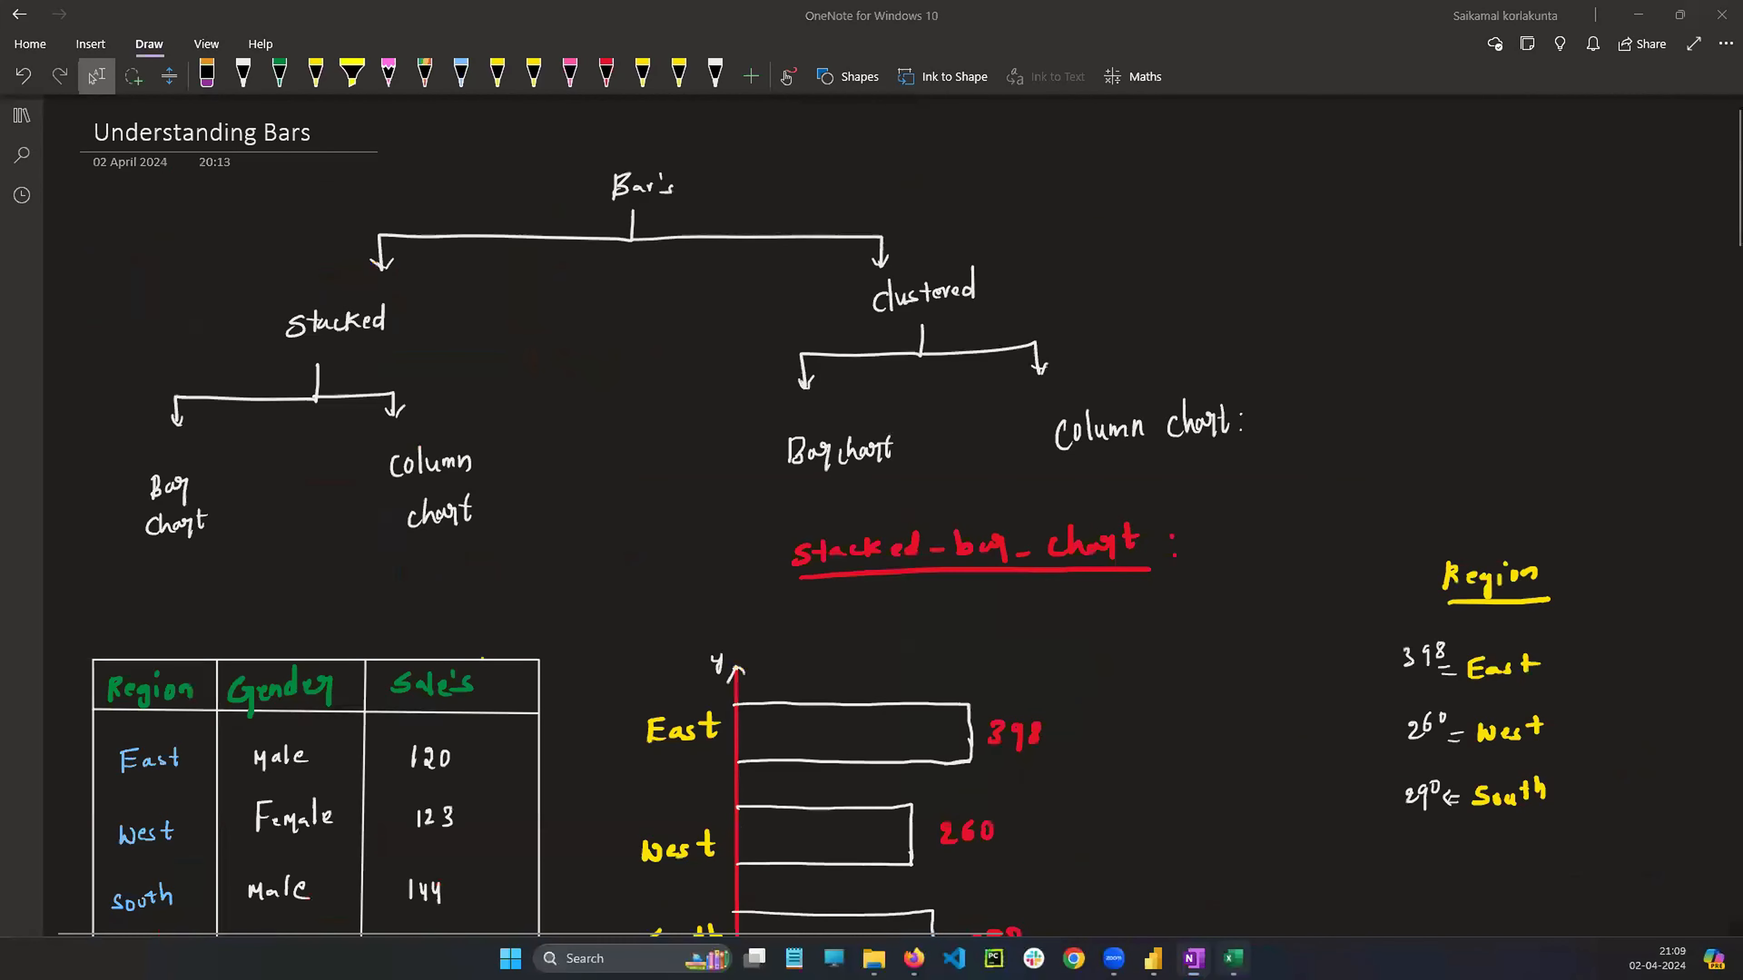
click(1153, 959)
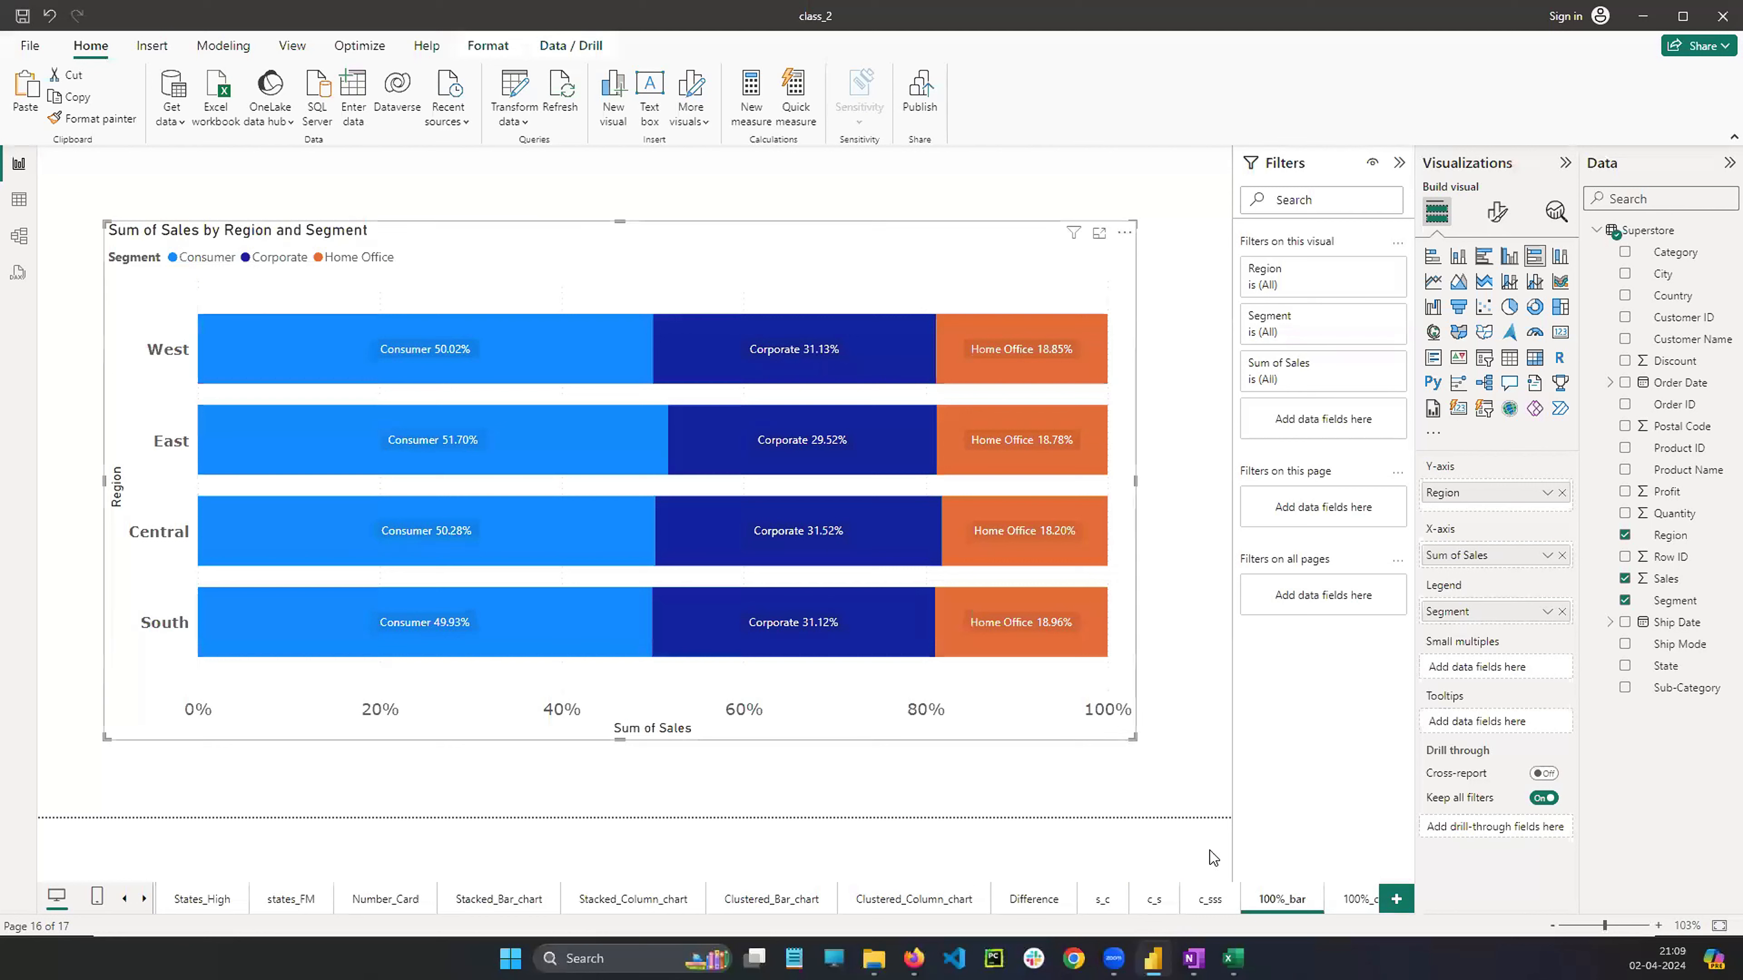
click(1350, 896)
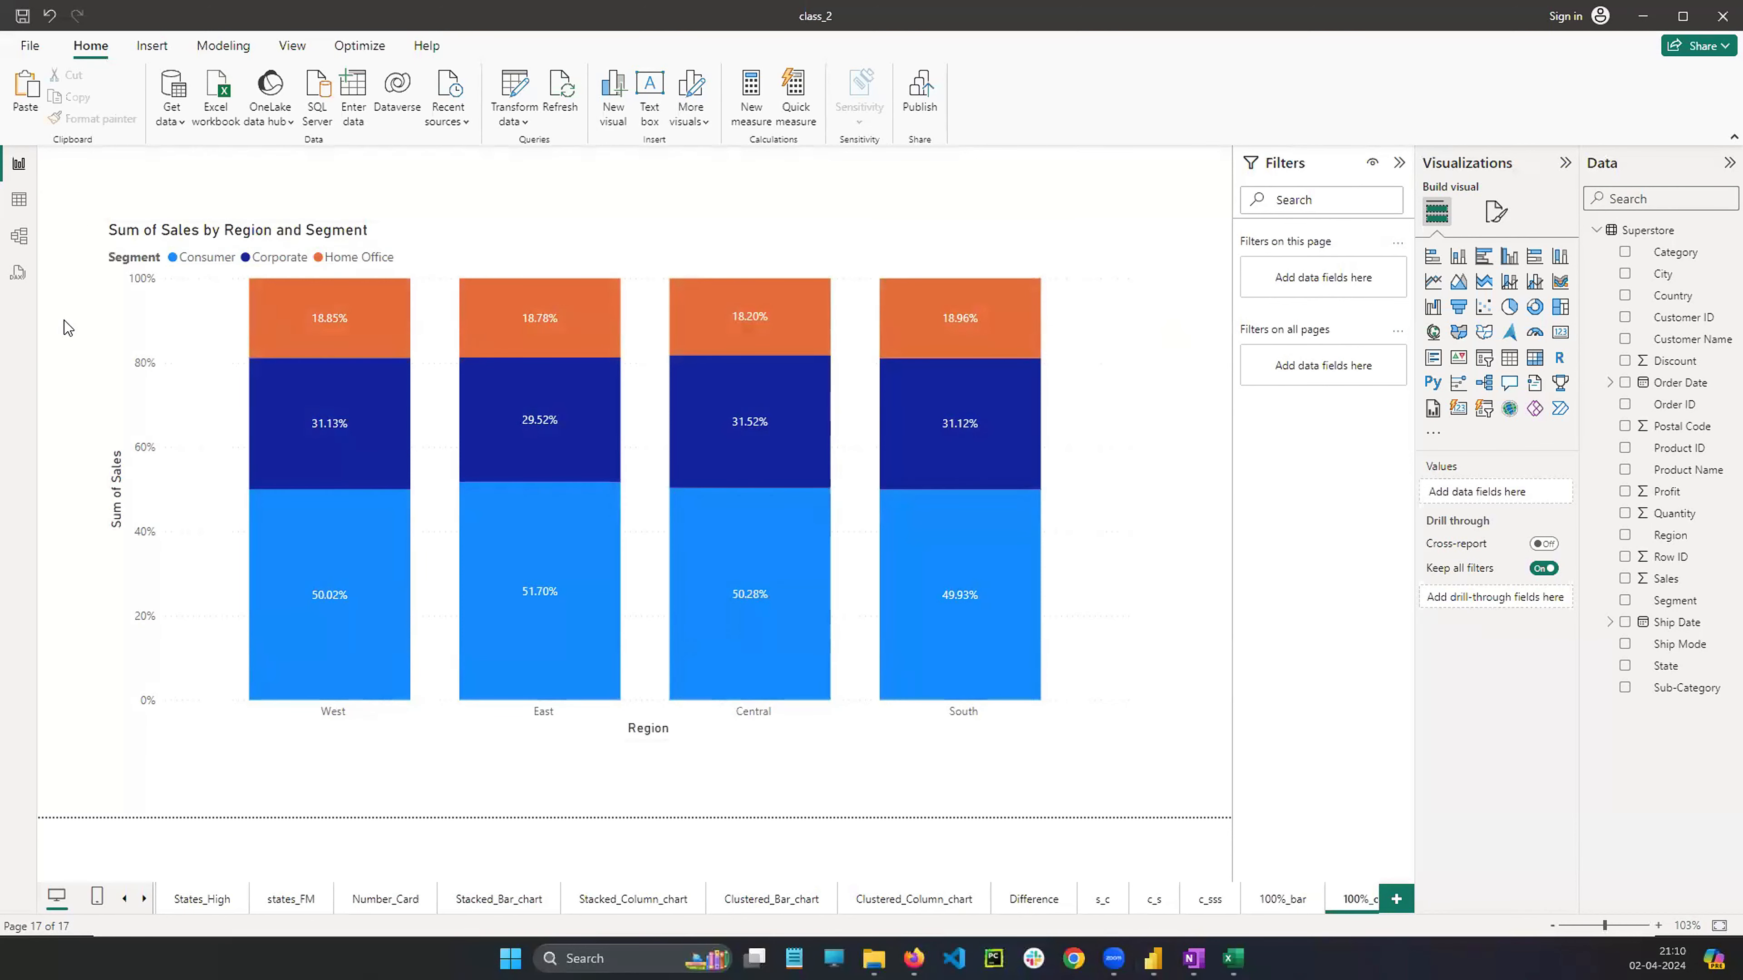
mouse_move(1438, 270)
mouse_down()
mouse_move(1414, 278)
mouse_move(1441, 298)
mouse_move(1456, 269)
mouse_move(1482, 281)
mouse_up()
mouse_move(1515, 258)
mouse_down()
mouse_move(1503, 296)
mouse_move(1521, 273)
mouse_up()
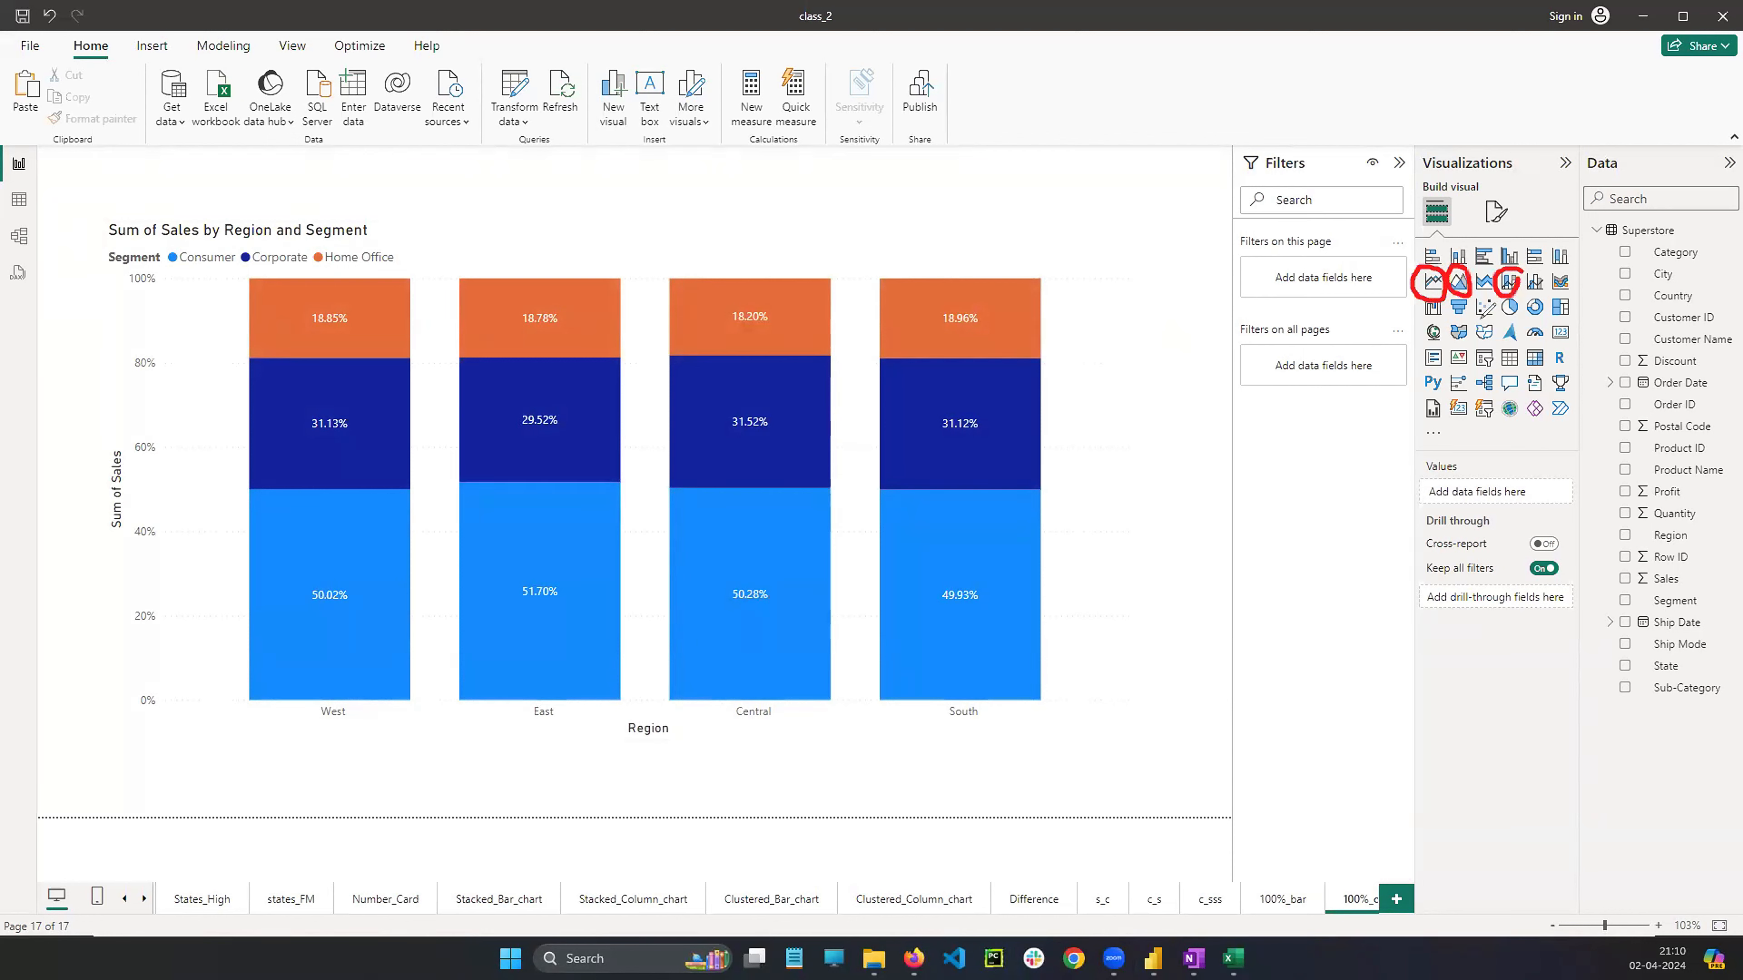
drag(1536, 278, 1541, 278)
mouse_move(1573, 269)
mouse_down()
mouse_move(1545, 288)
mouse_move(1572, 271)
mouse_up()
mouse_move(1460, 293)
mouse_down()
mouse_move(1468, 312)
mouse_move(1544, 288)
mouse_move(1585, 303)
mouse_move(1513, 339)
mouse_move(1529, 367)
mouse_move(1543, 348)
mouse_move(1493, 368)
mouse_up()
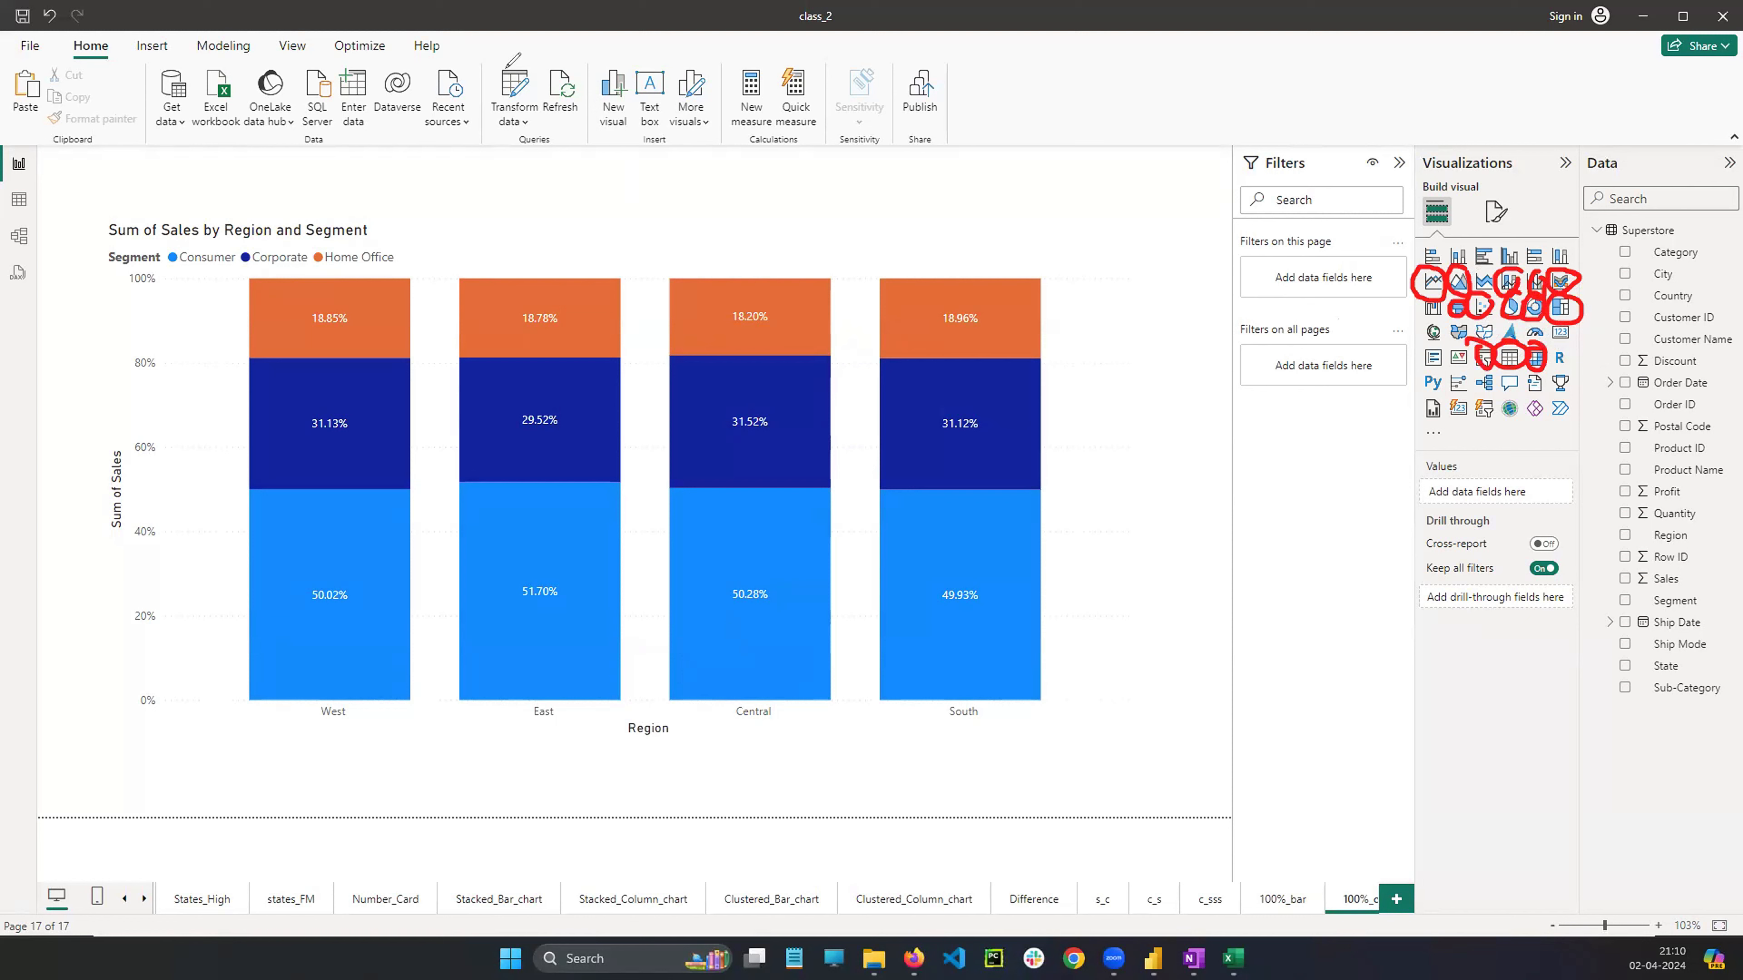
mouse_move(508, 67)
mouse_down()
mouse_move(508, 148)
mouse_move(523, 71)
mouse_up()
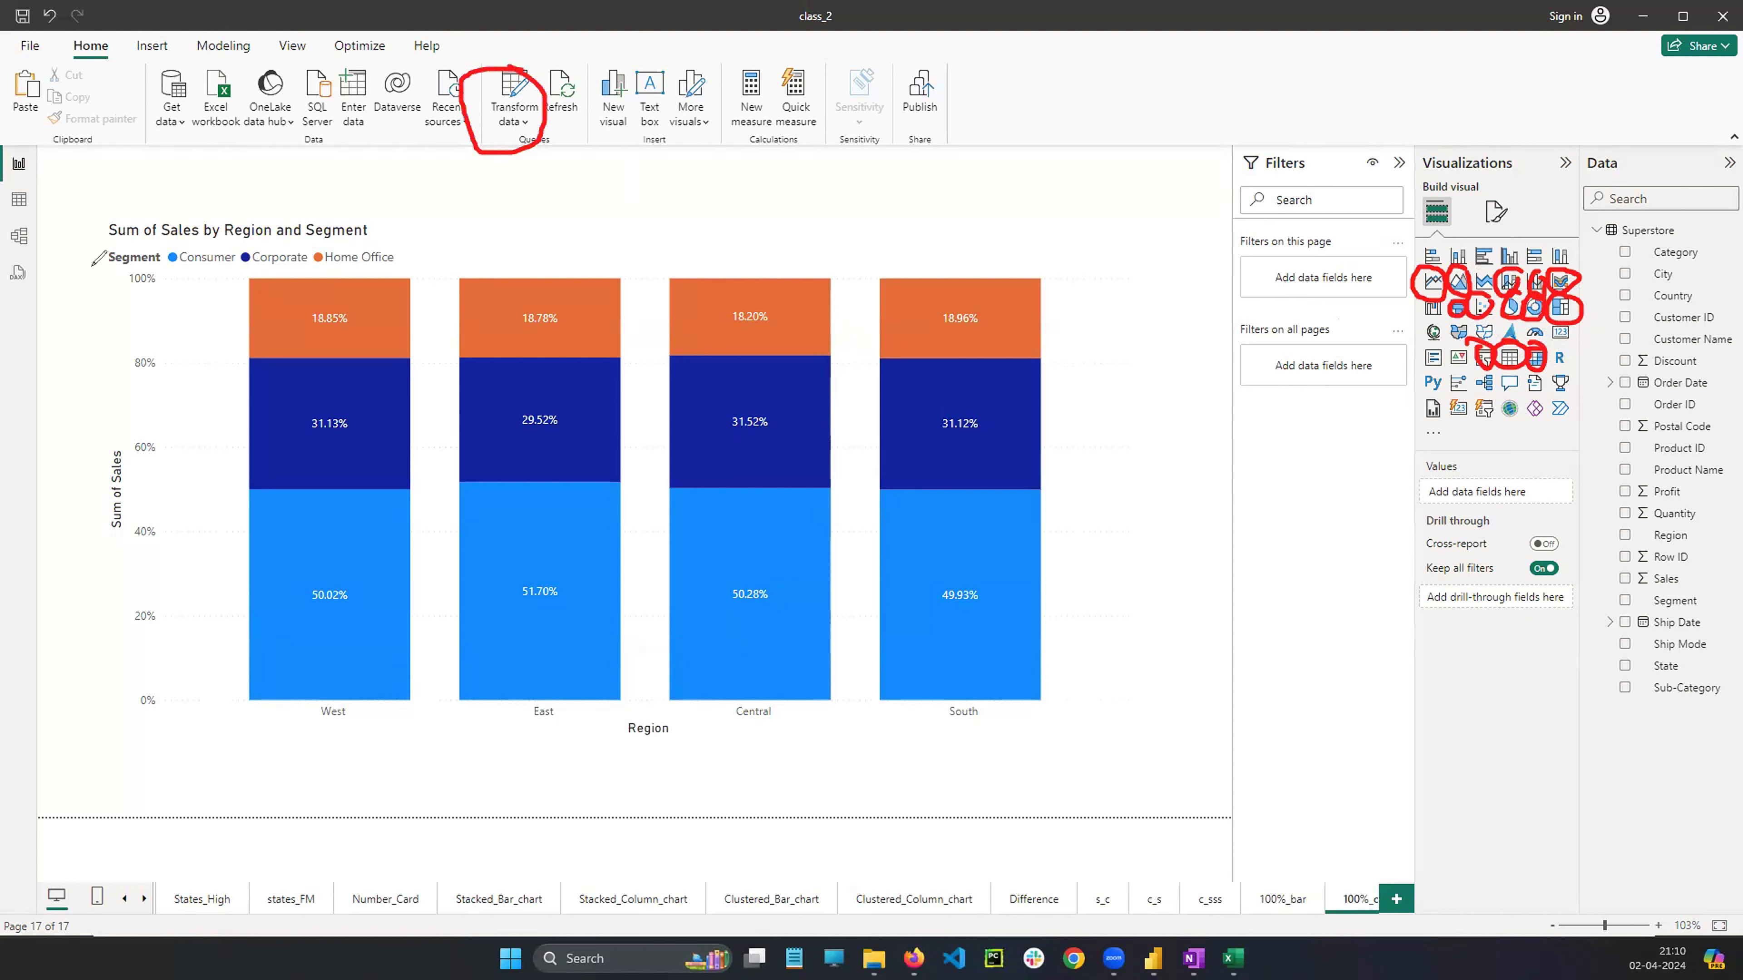
mouse_move(45, 258)
mouse_down()
mouse_move(15, 317)
mouse_move(57, 278)
mouse_up()
mouse_move(18, 218)
mouse_down()
mouse_move(41, 258)
mouse_move(87, 228)
mouse_move(71, 250)
mouse_up()
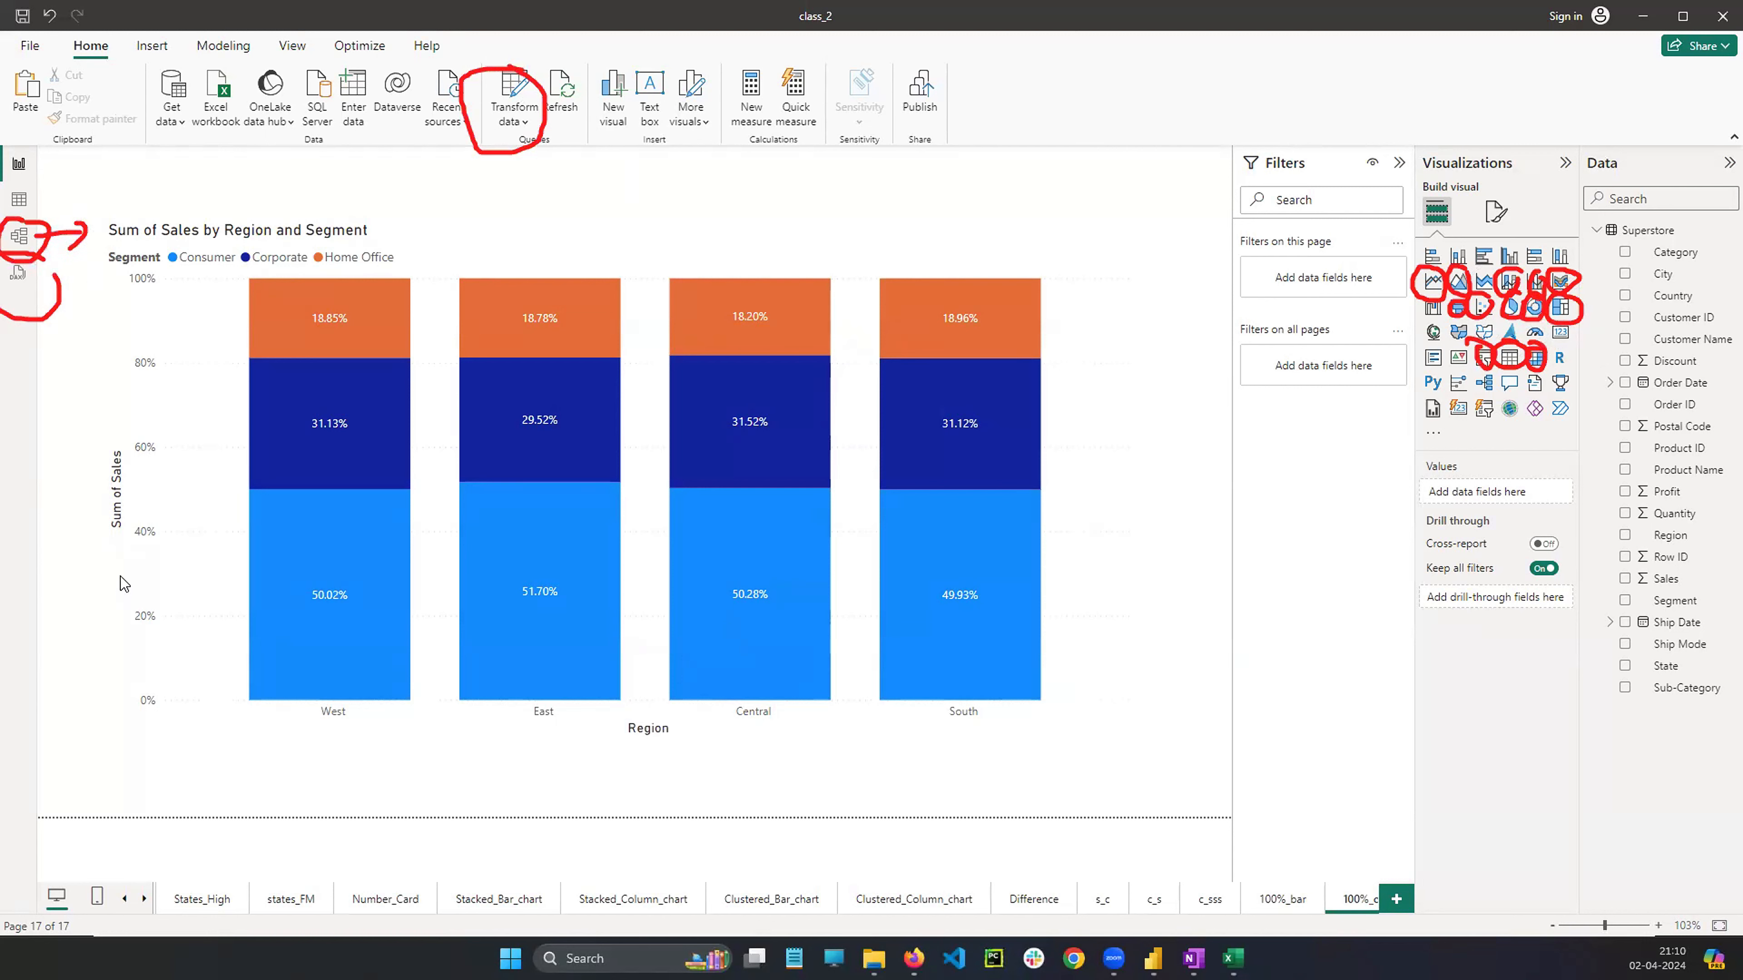
key(Escape)
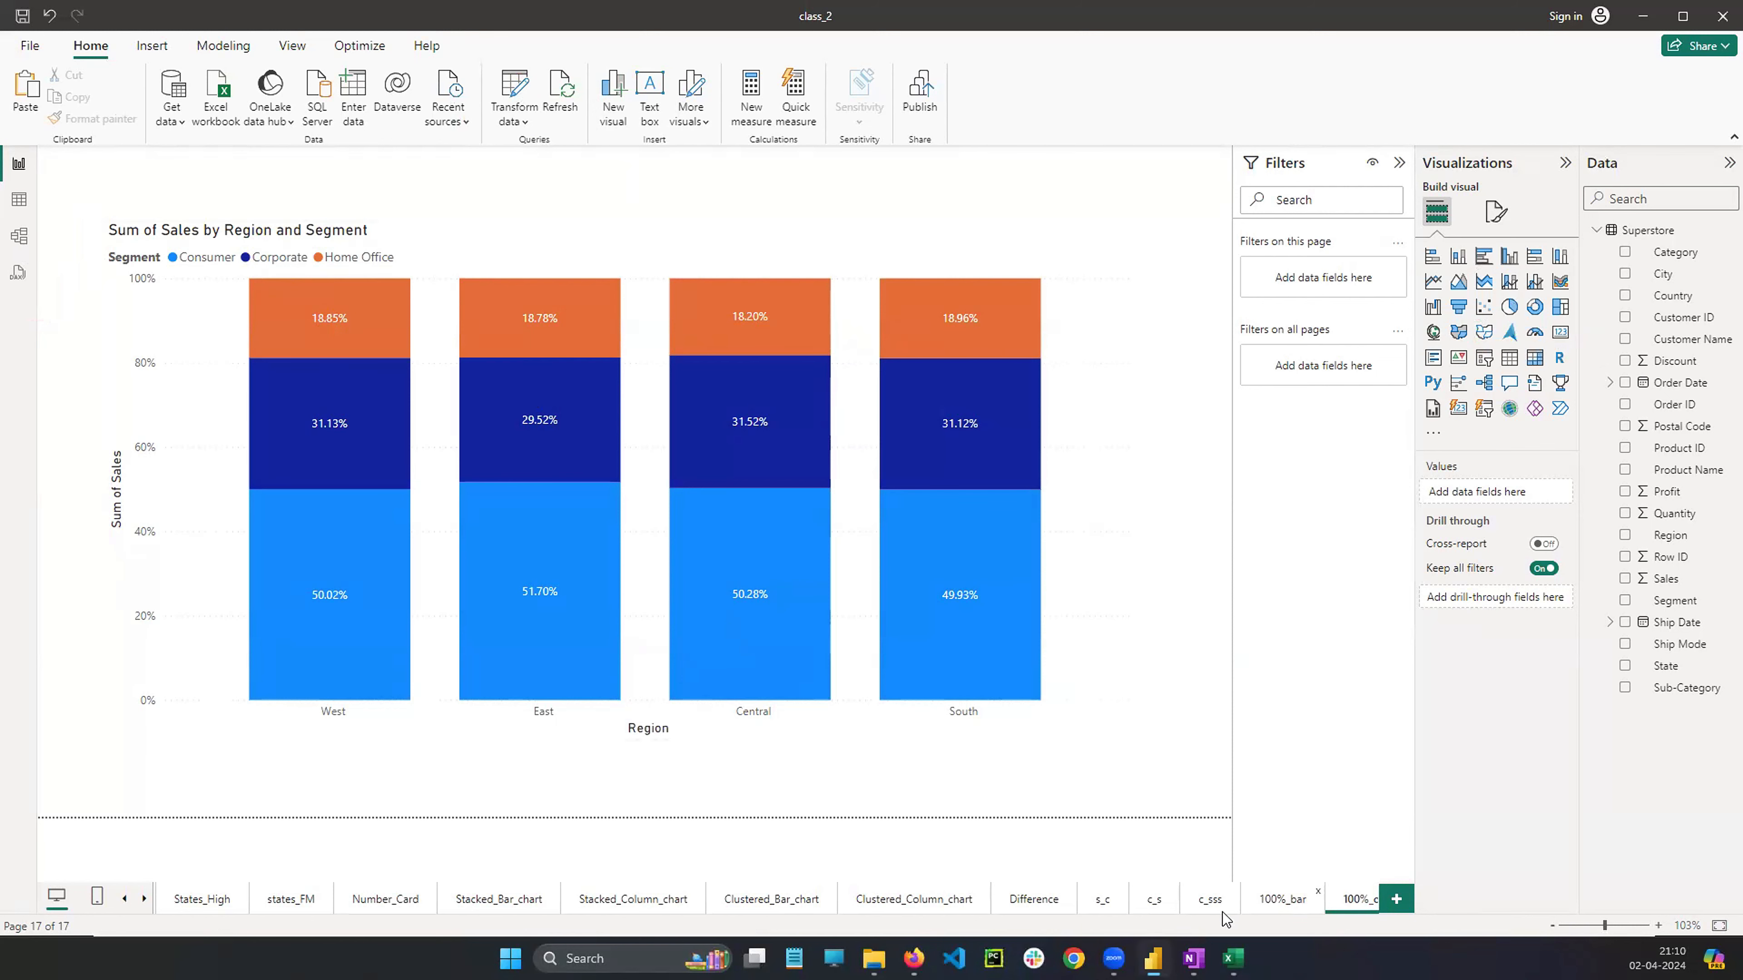
Browse back through the report pages to the c_s clustered bar chart page
click(1282, 900)
click(1210, 899)
click(1154, 900)
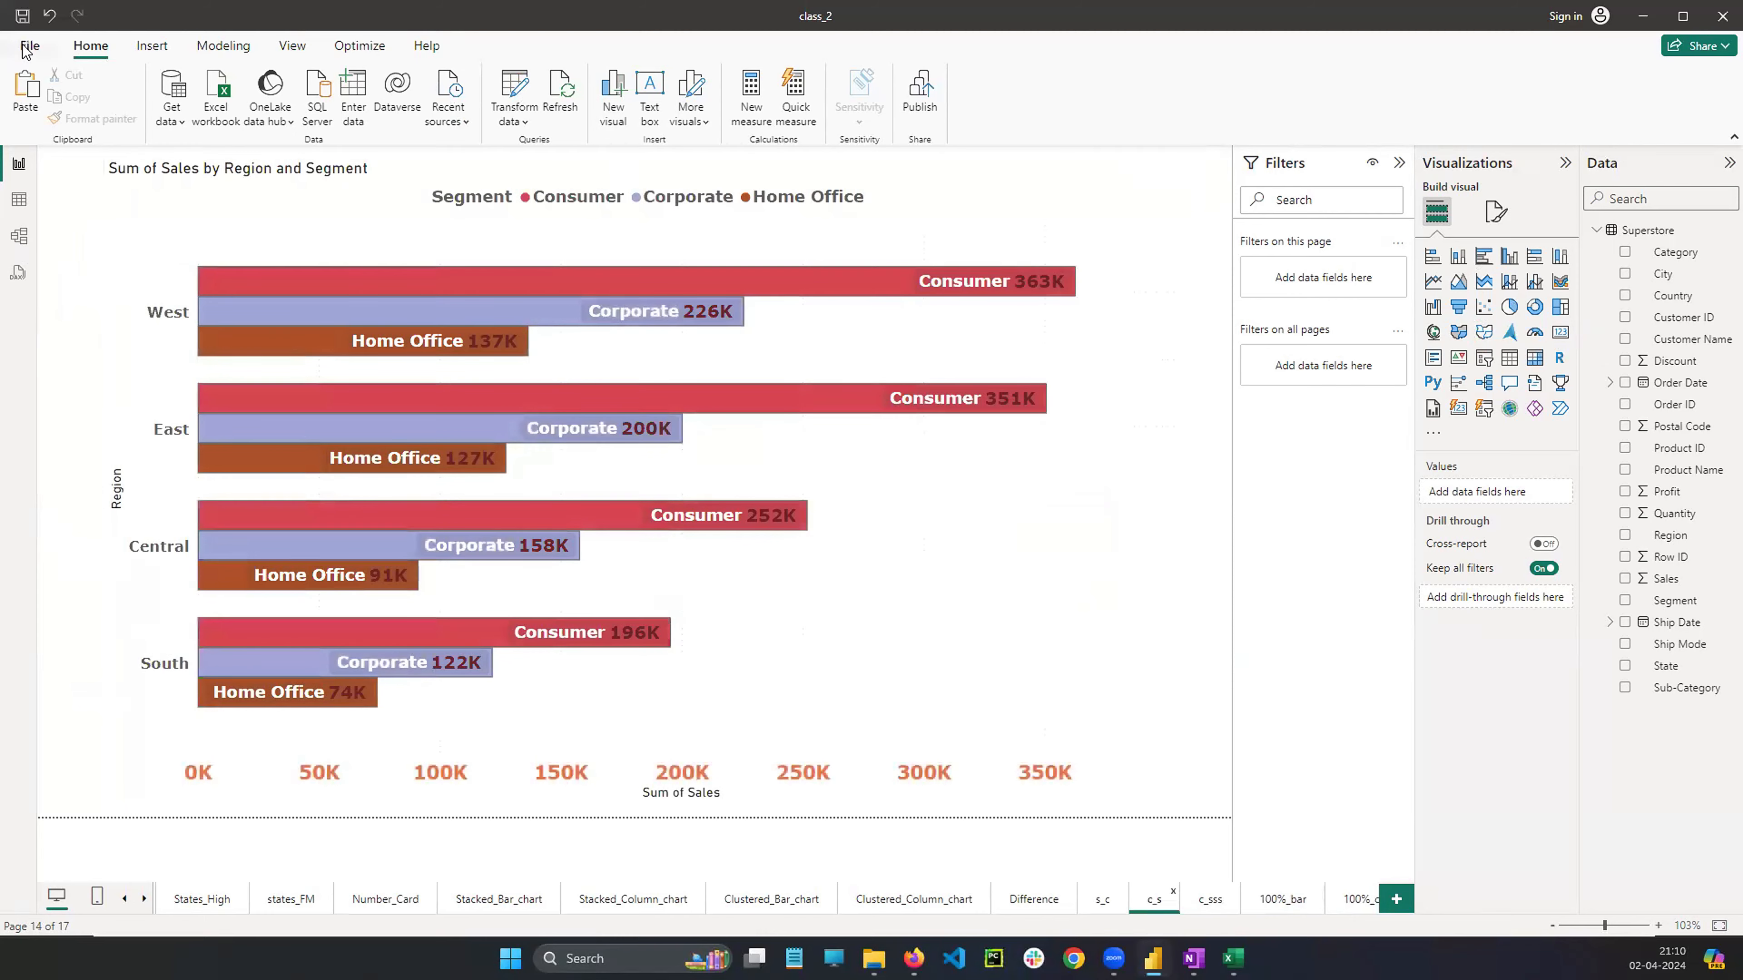
Save the report as class_2 in the evening PowerBI folder, replacing the existing file
click(27, 47)
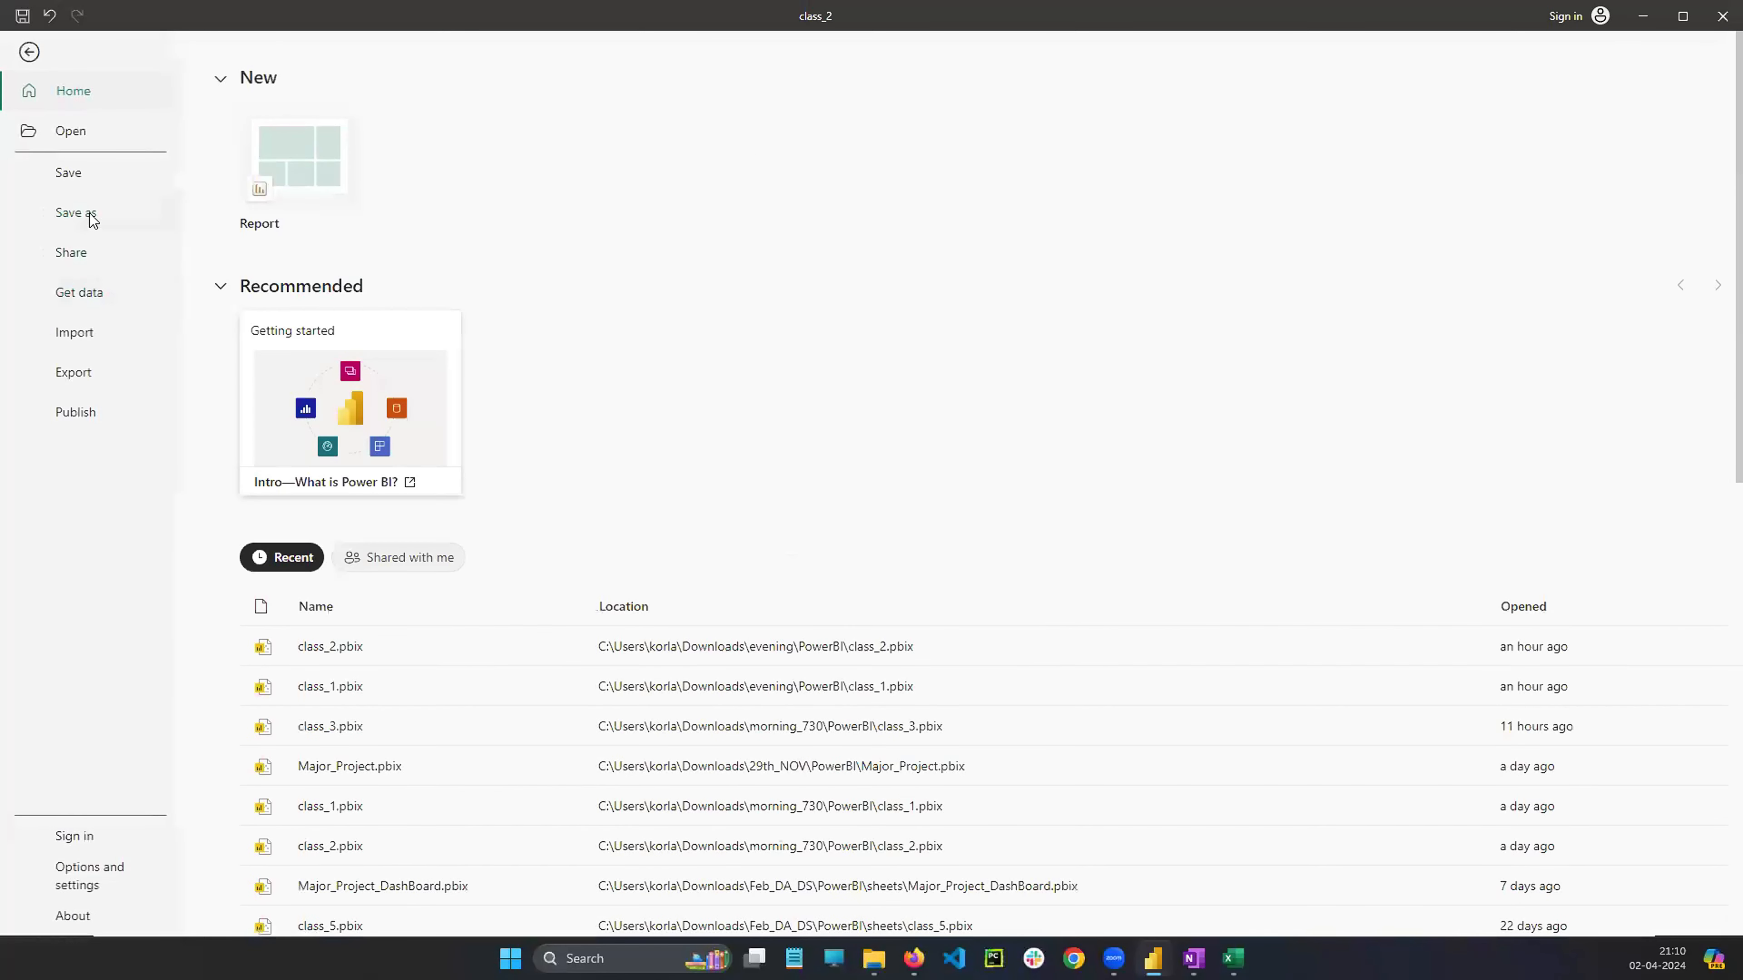
click(92, 217)
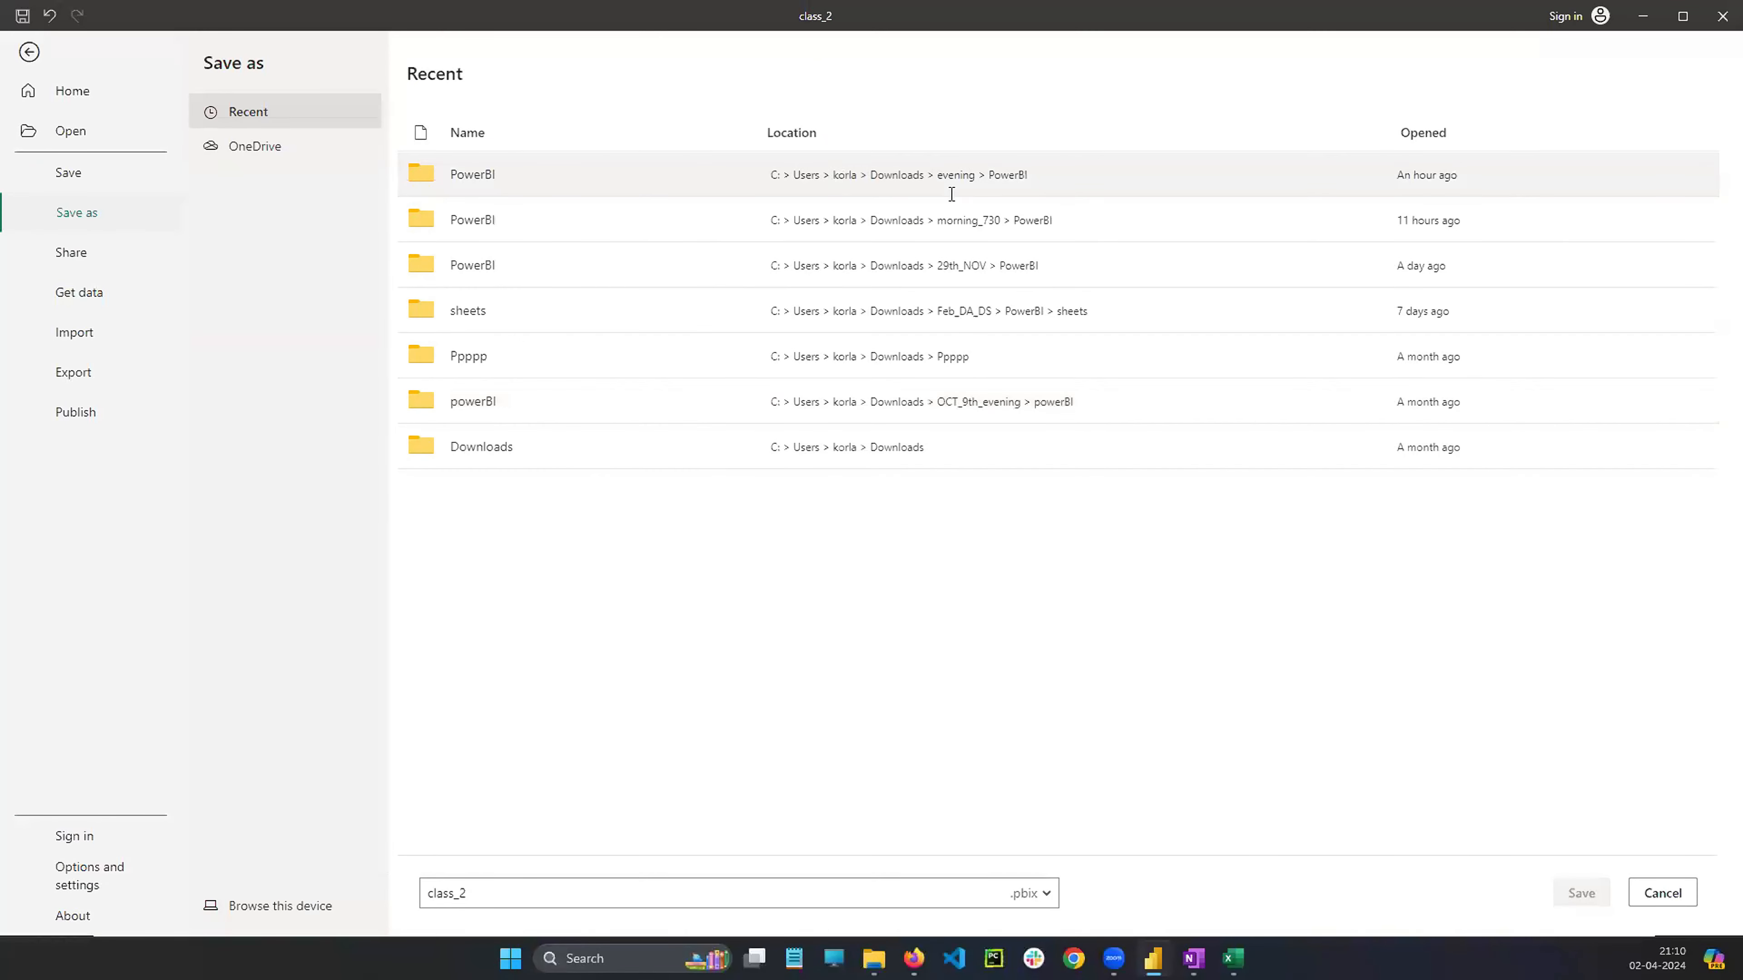
click(995, 173)
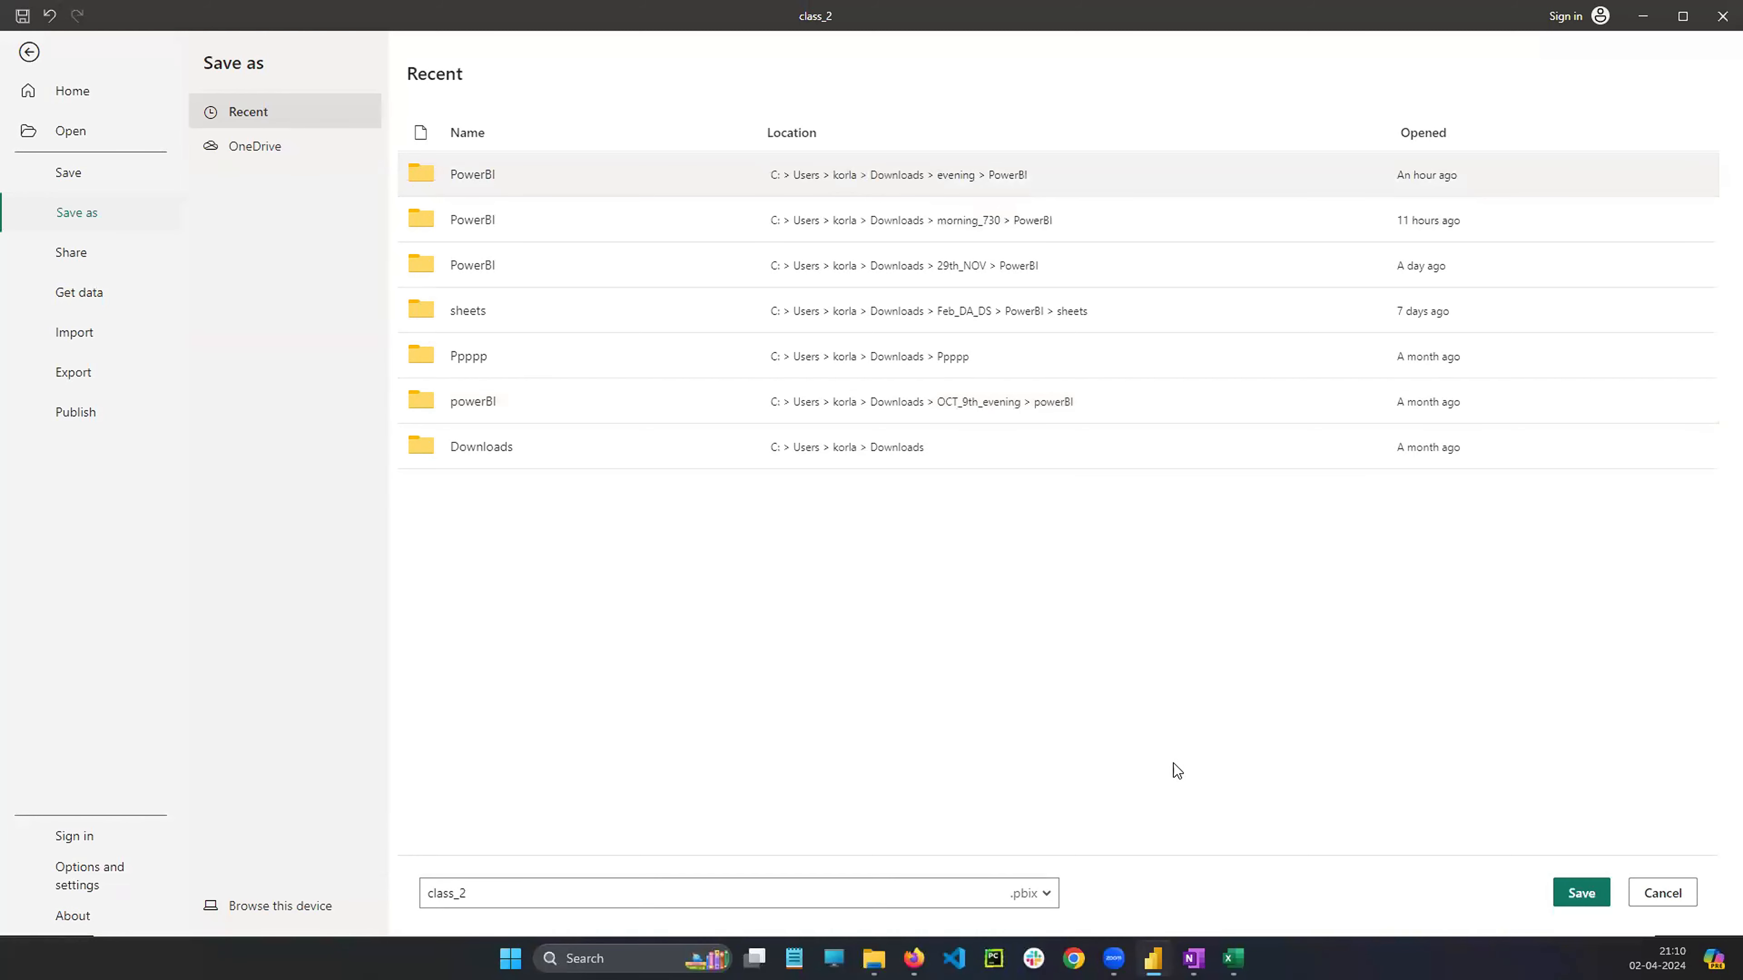
click(615, 893)
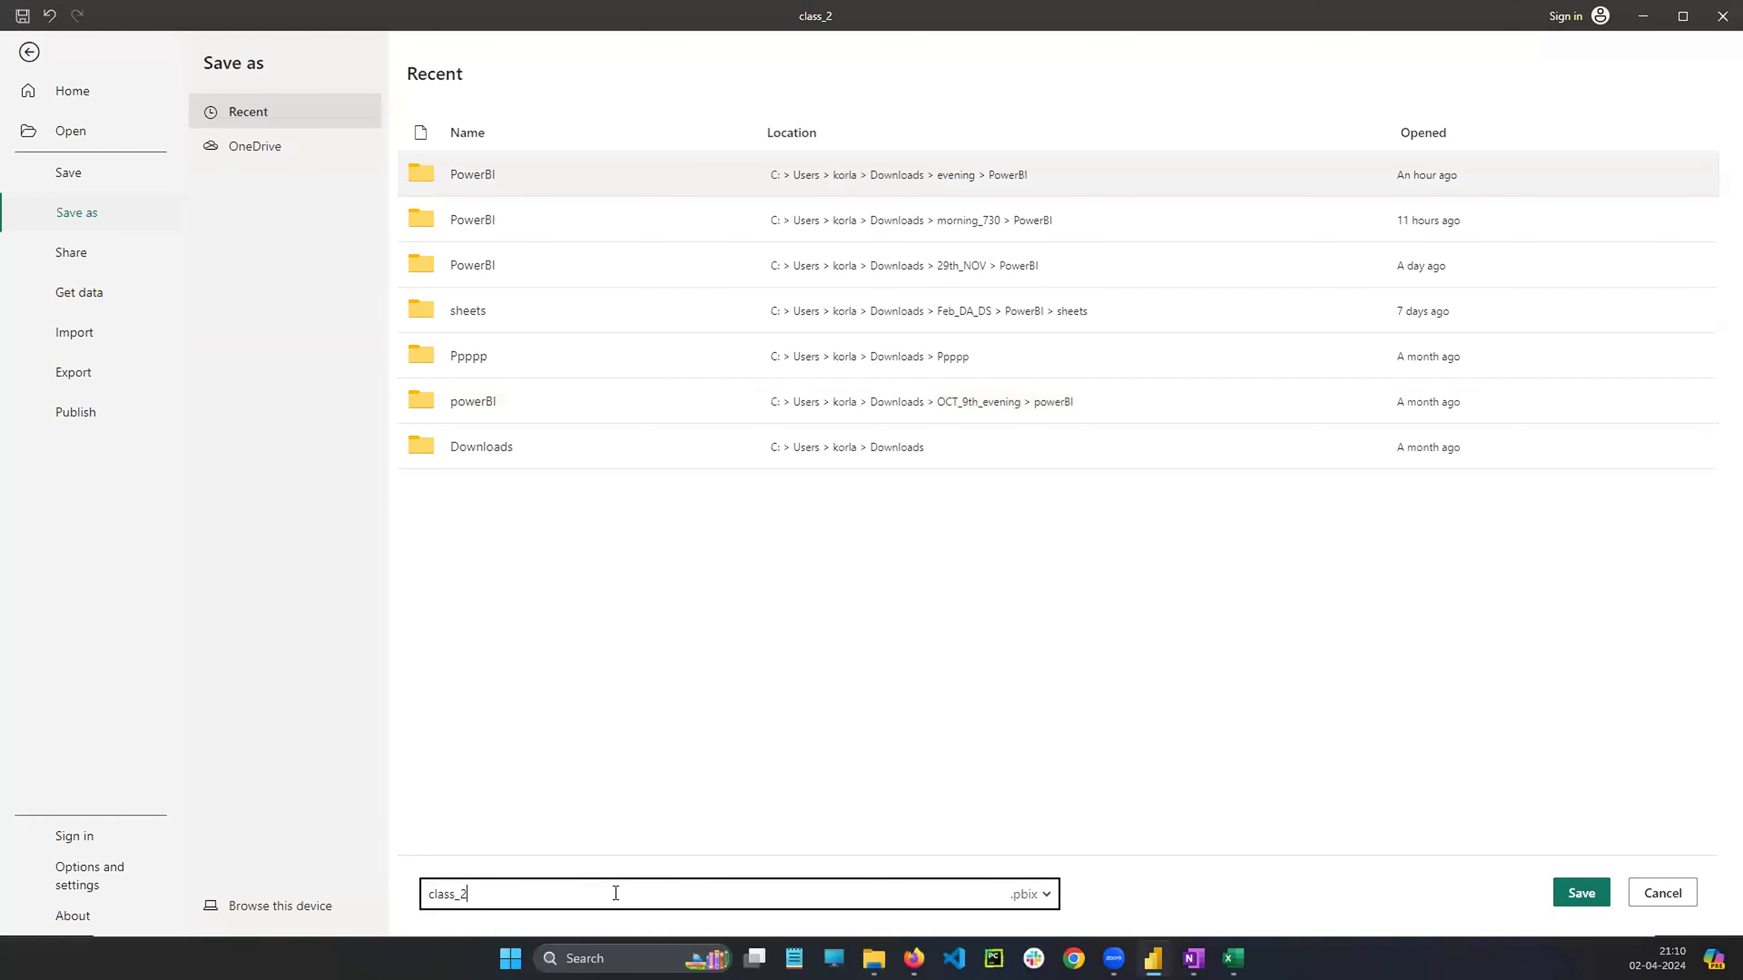
click(1575, 892)
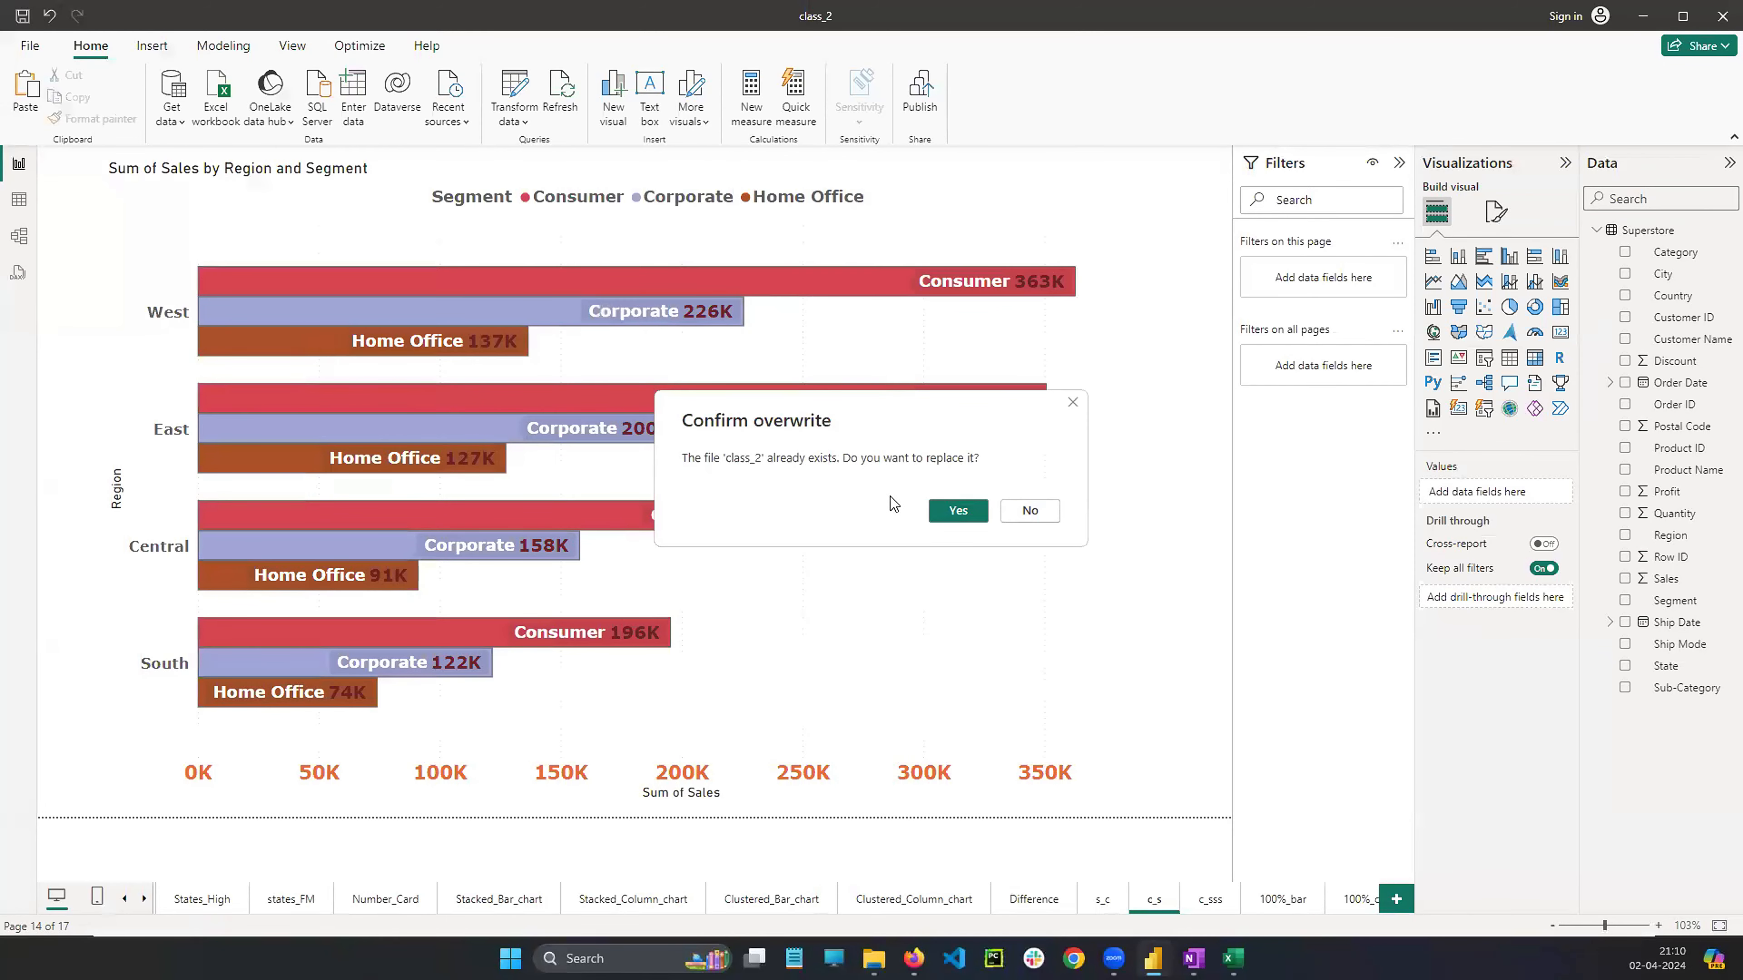
click(958, 510)
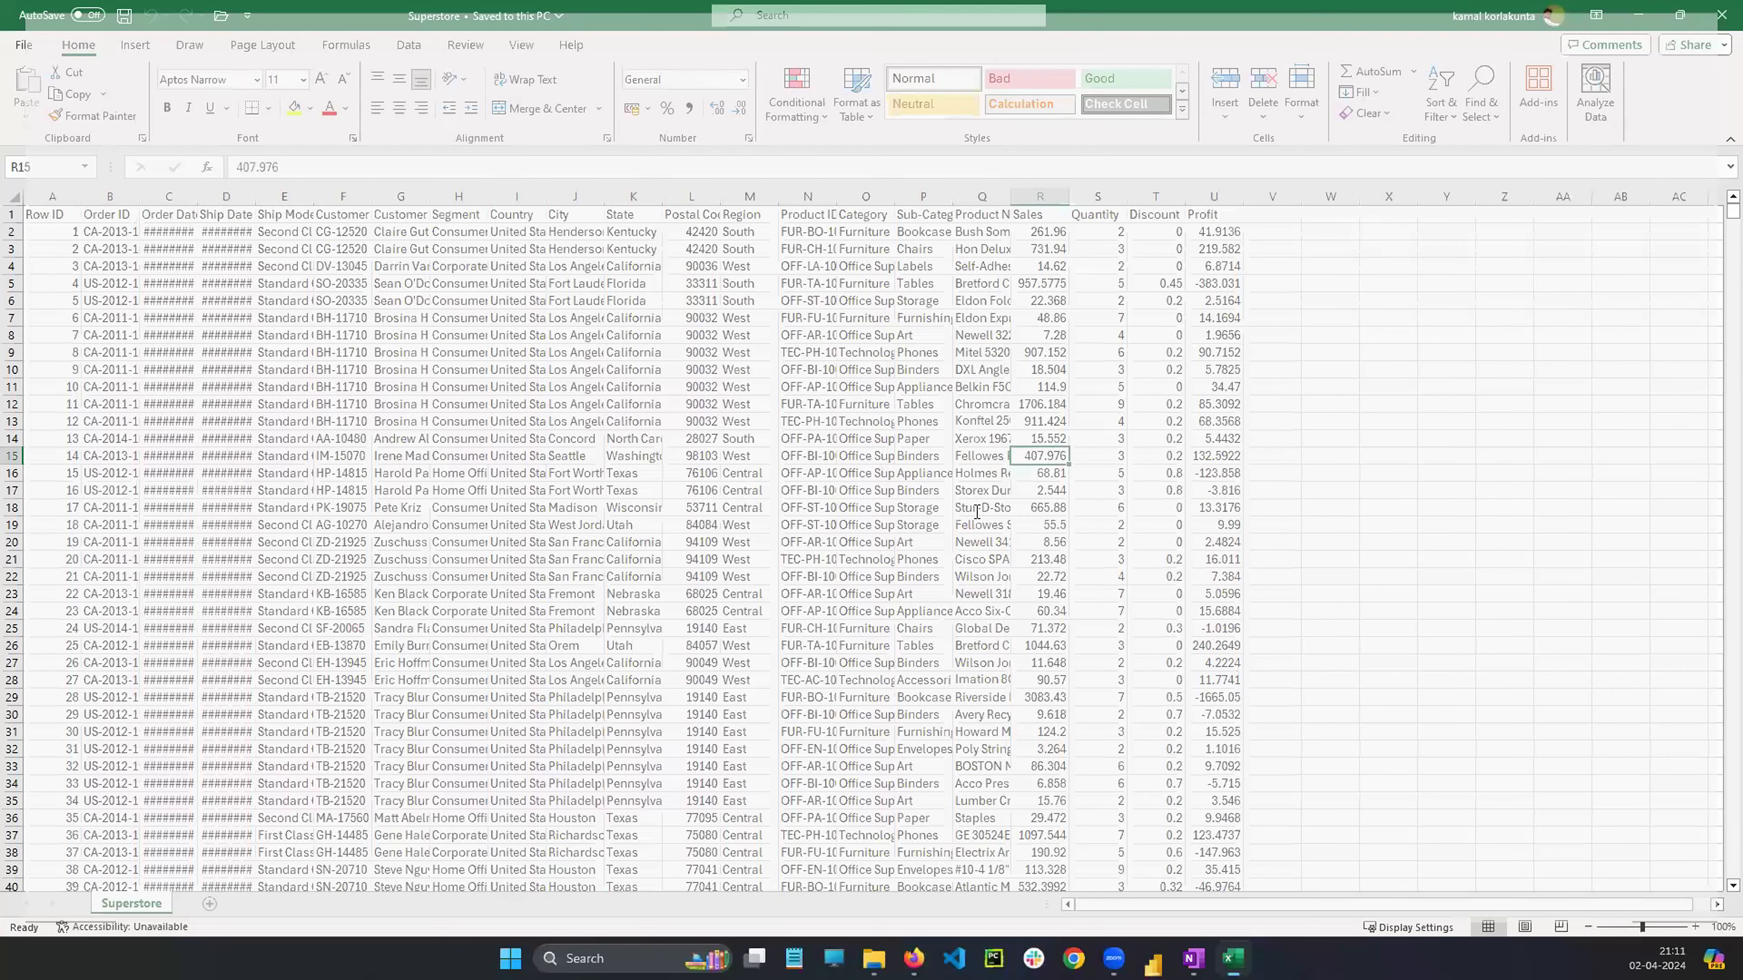
Close the Superstore workbook and scroll through the stacked and clustered chart notes in OneNote
key(alt+F4)
scroll(758, 536, down, 10)
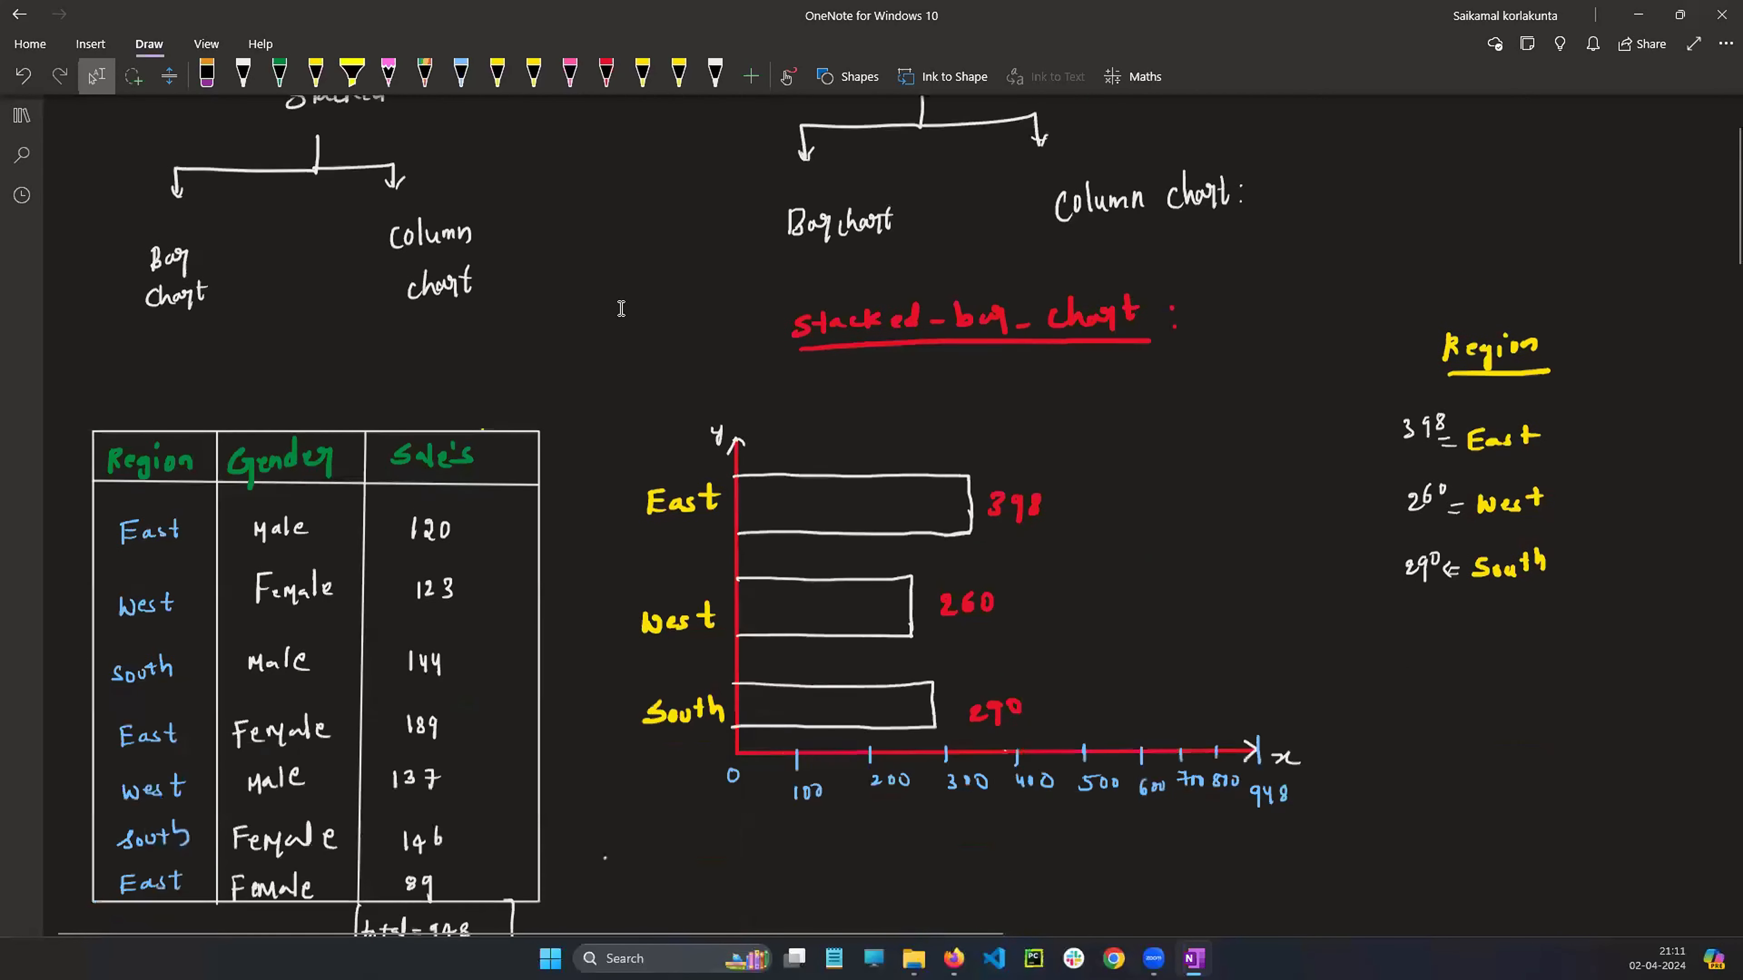
scroll(1190, 592, down, 1)
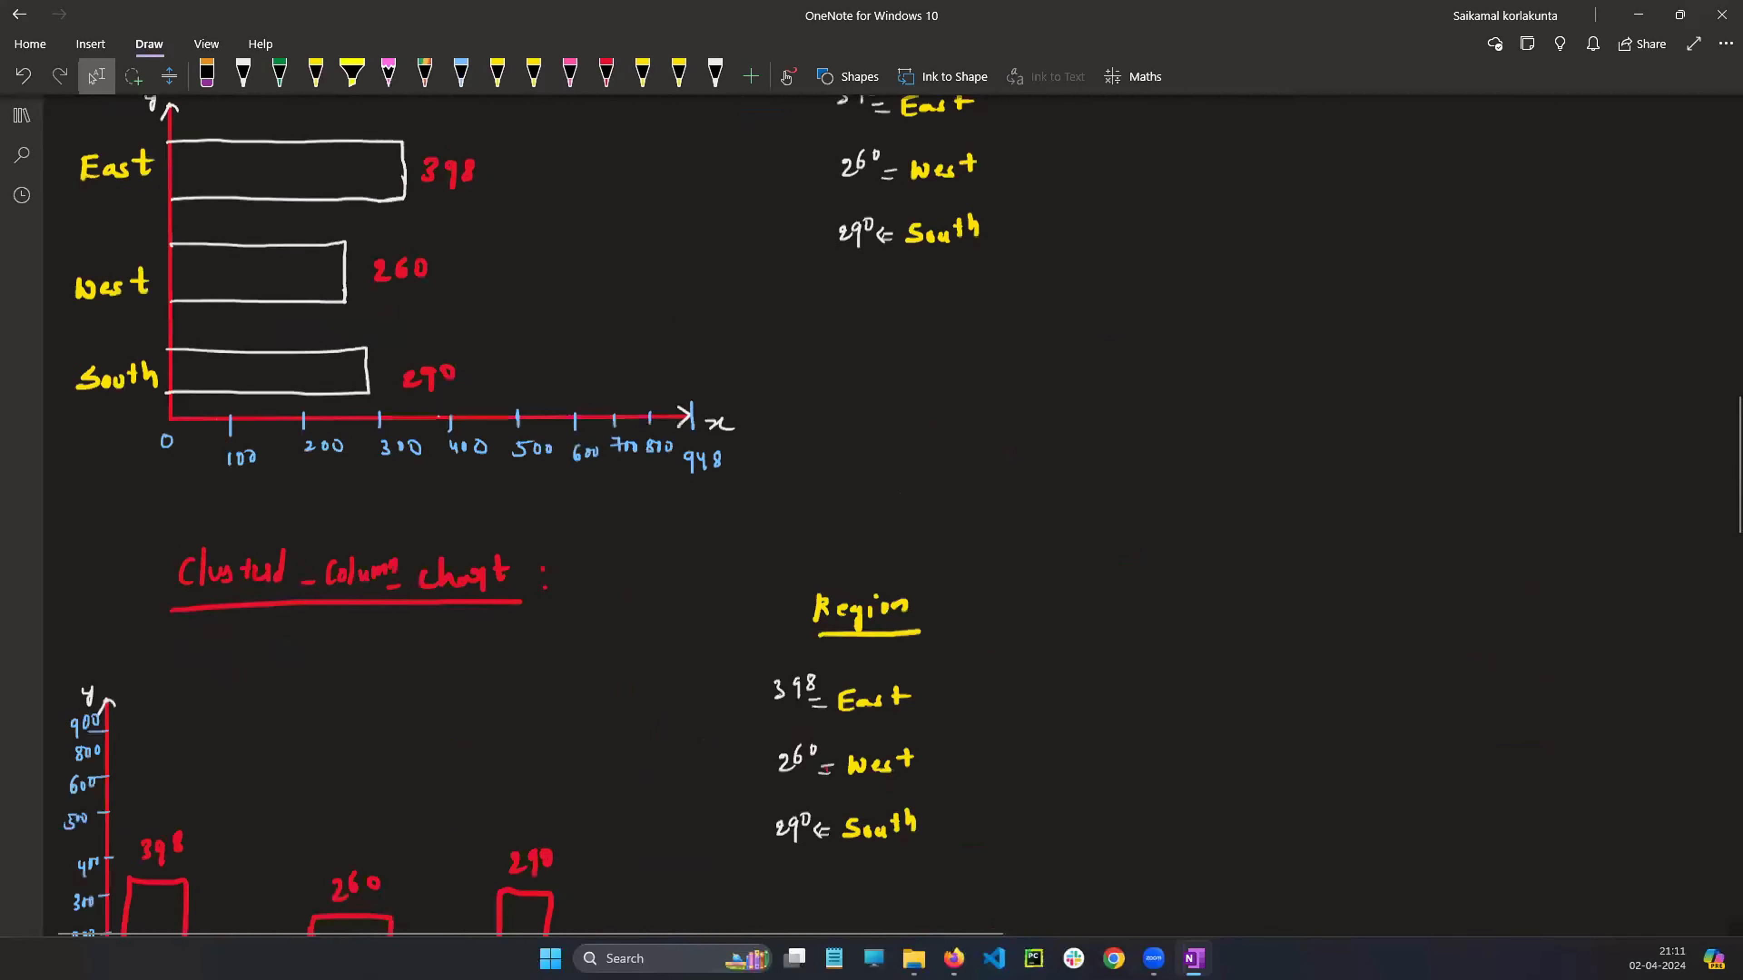
scroll(872, 514, down, 6)
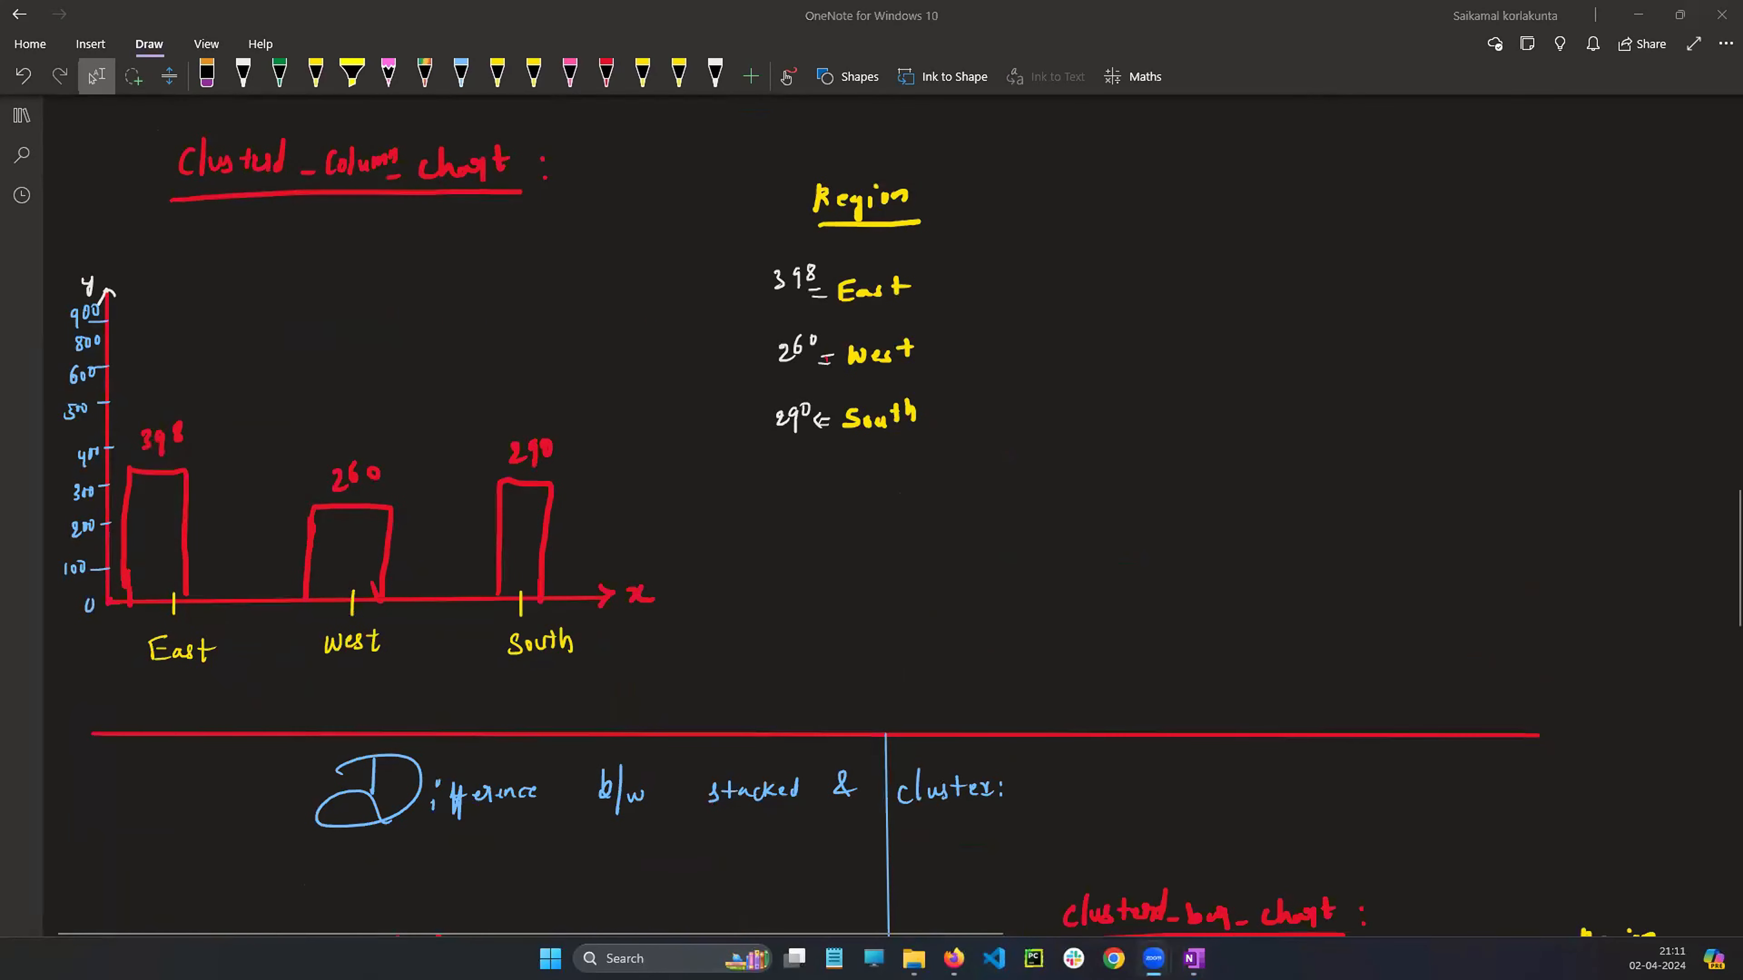